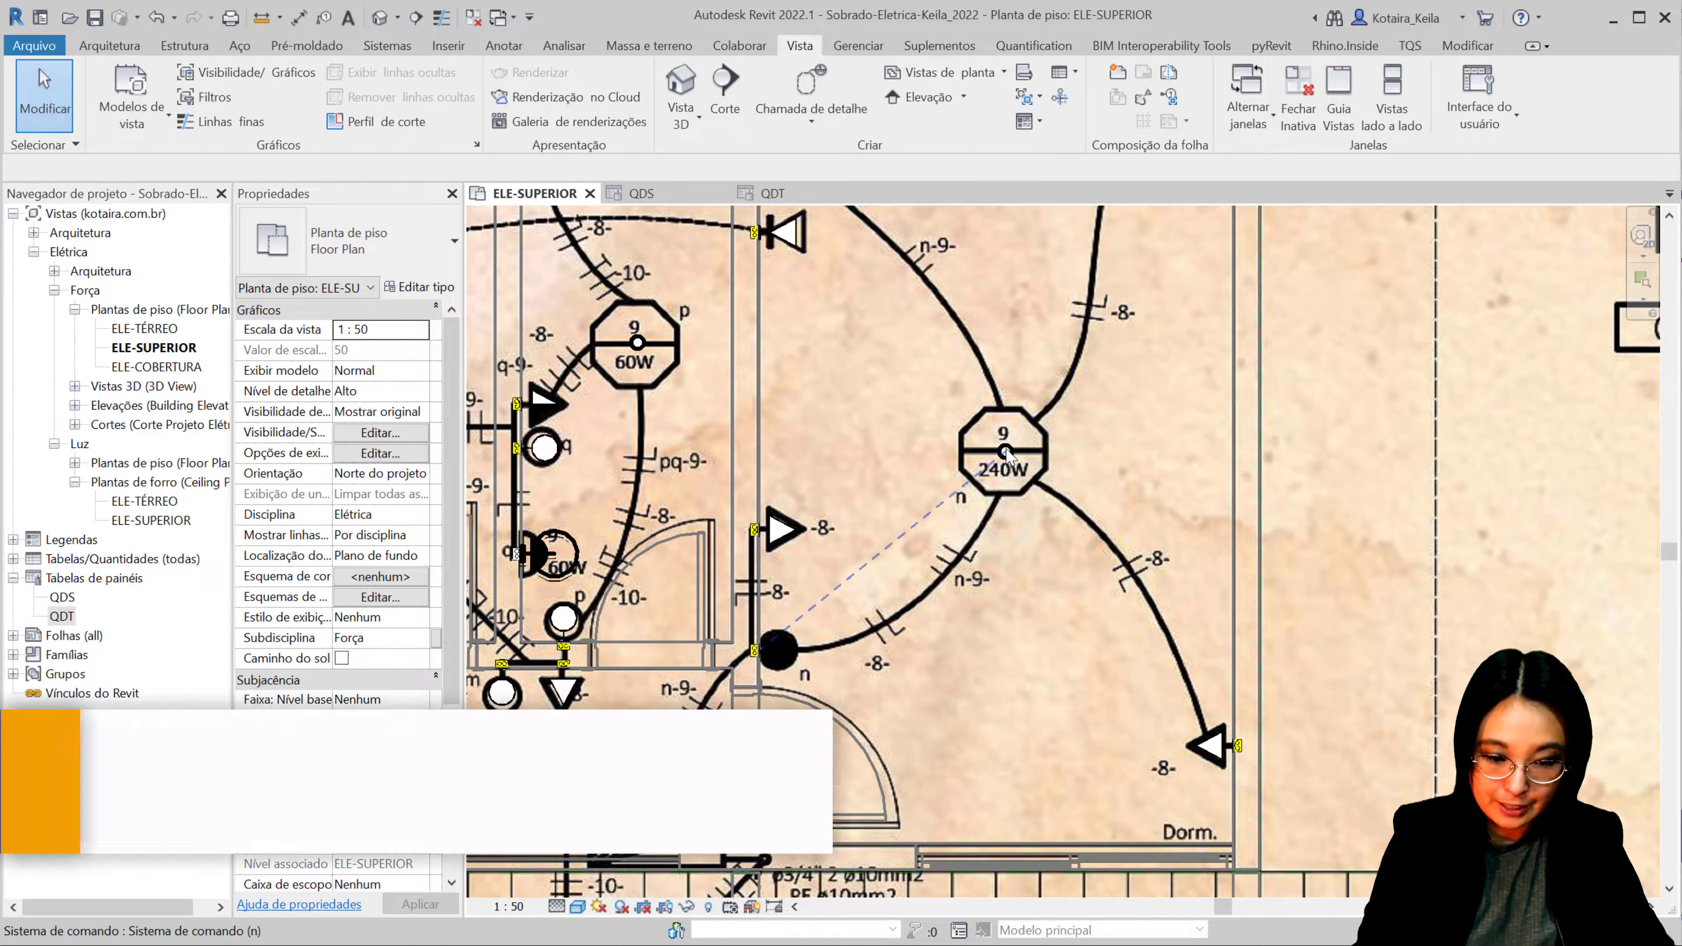
Step: Select circuit 9 of the 240W light to see panel QDS, 20 A protection and 500 VA load
{"action": "key", "text": "Tab"}
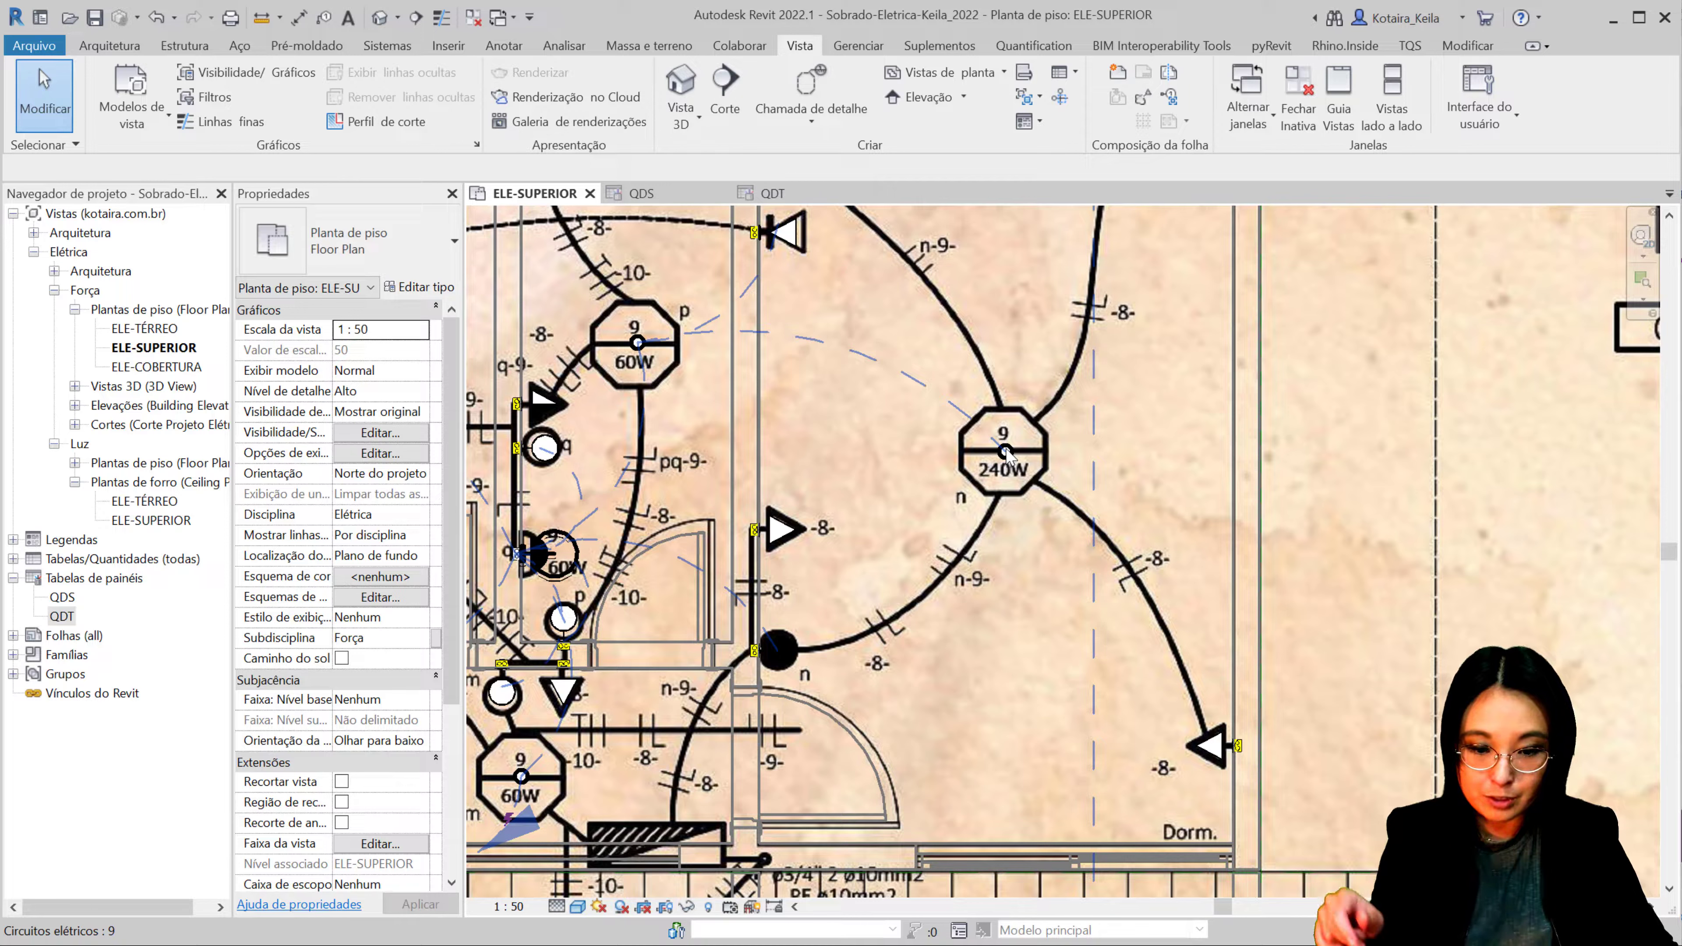
{"action": "left_click", "coordinate": [1007, 456]}
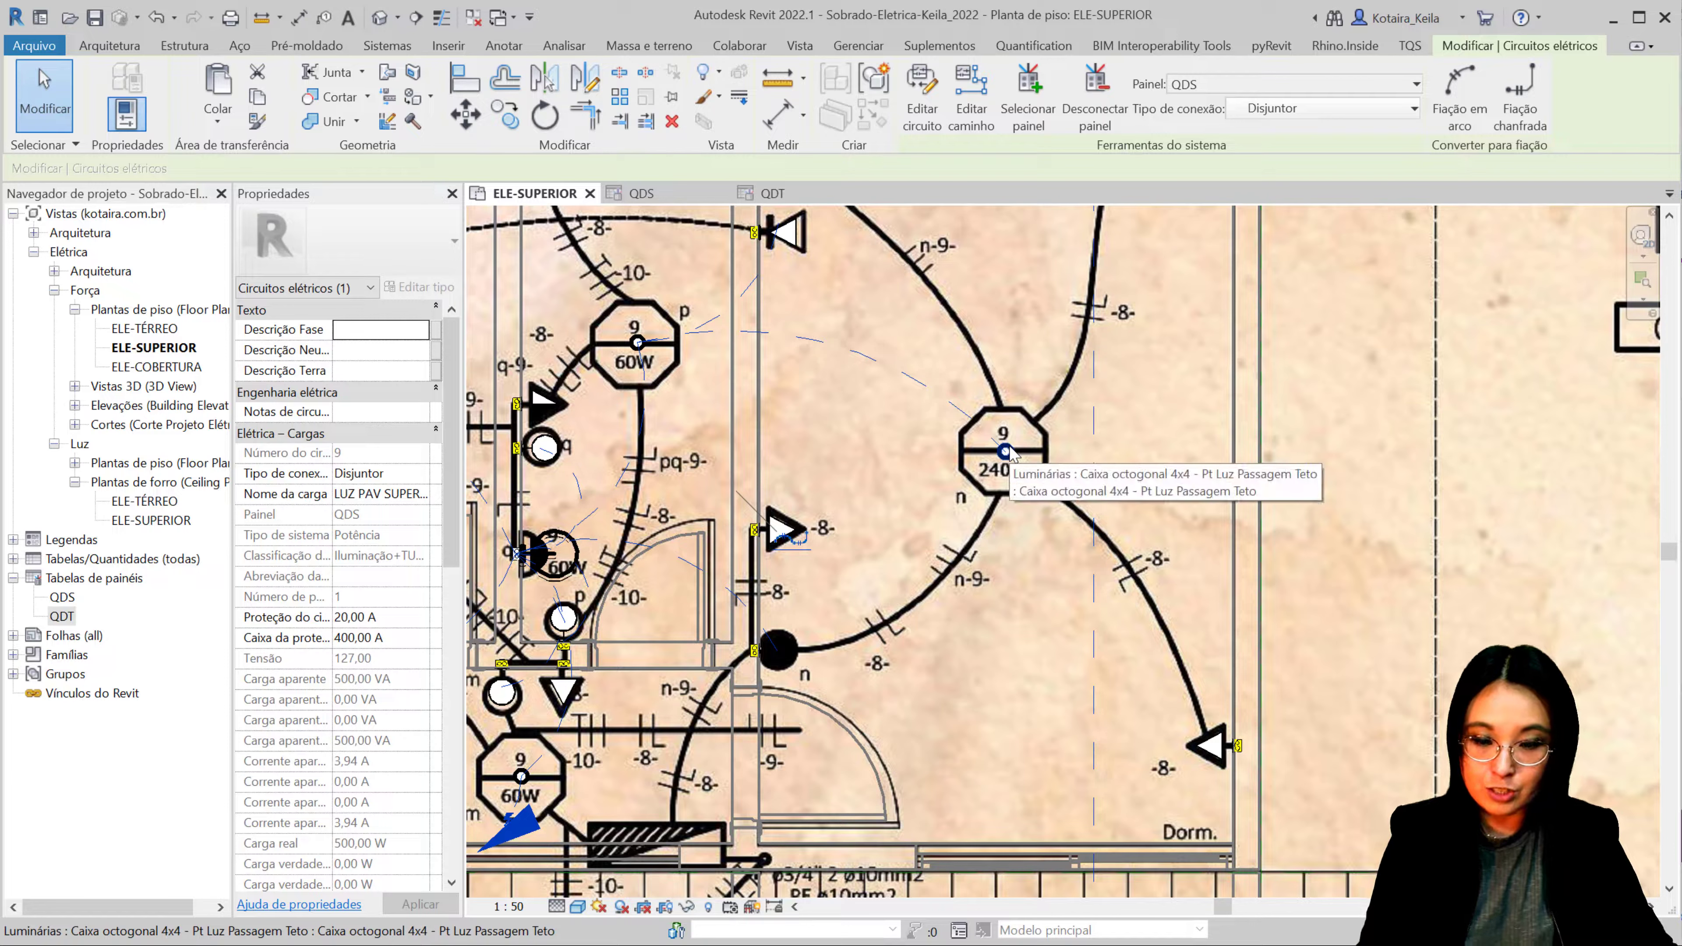
Step: Compare the QDS and QDT panel schedules, then open the ELE-TÉRREO floor plan
{"action": "left_click", "coordinate": [678, 210]}
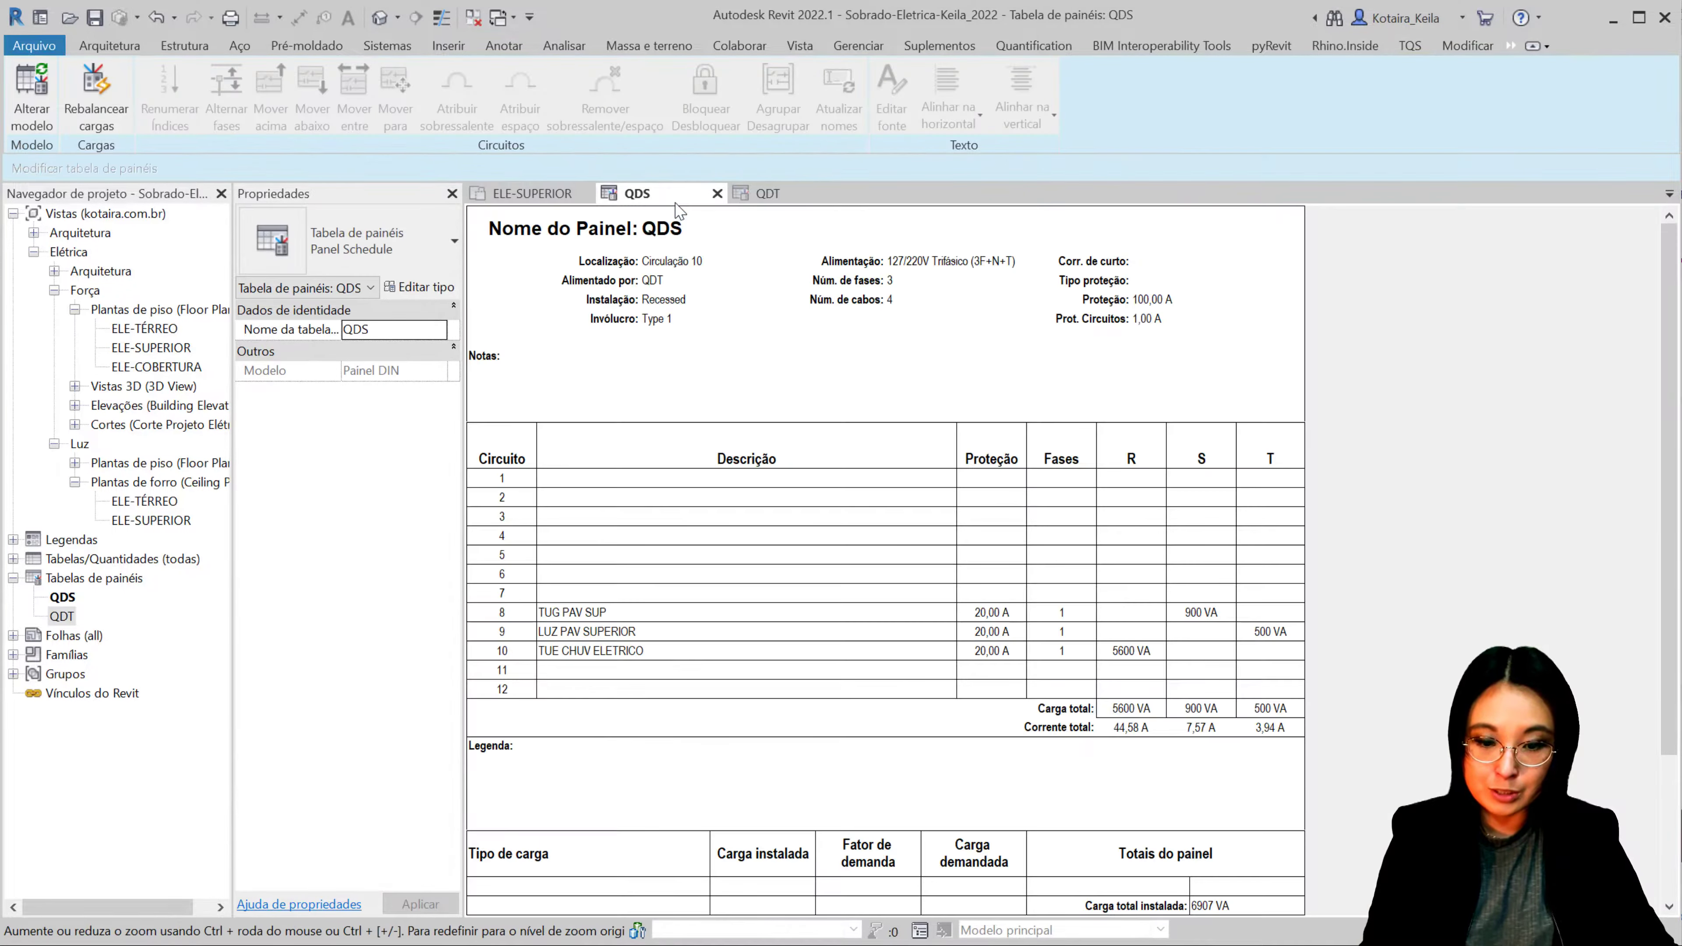
{"action": "left_click", "coordinate": [773, 194]}
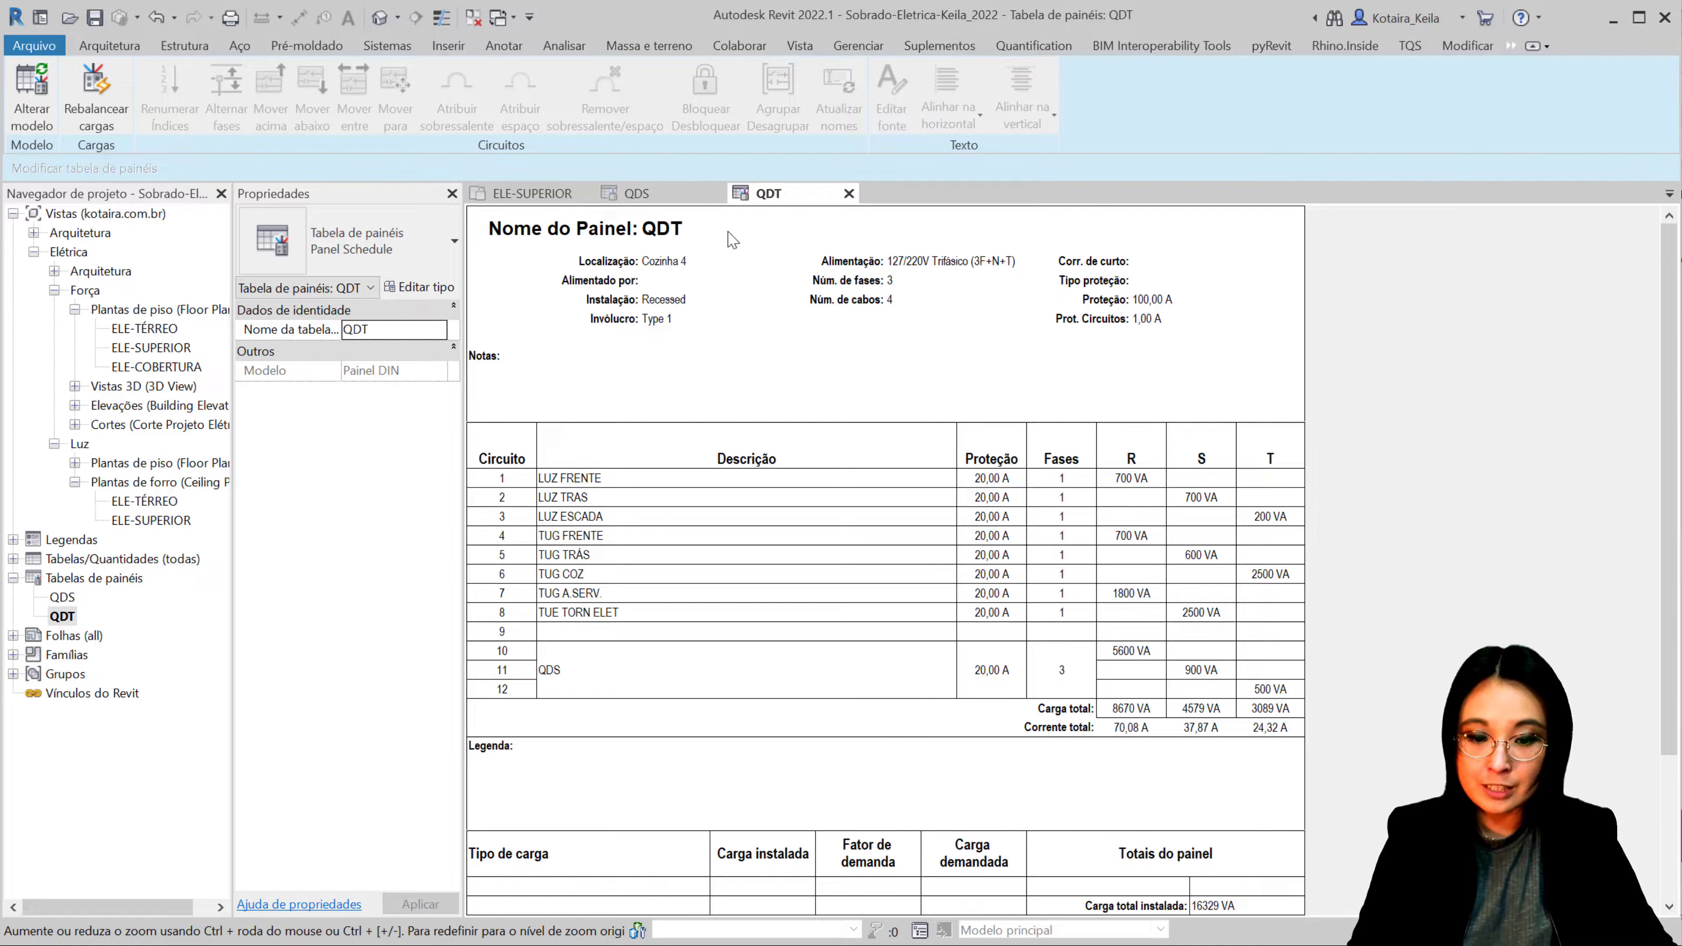
{"action": "left_click", "coordinate": [679, 202]}
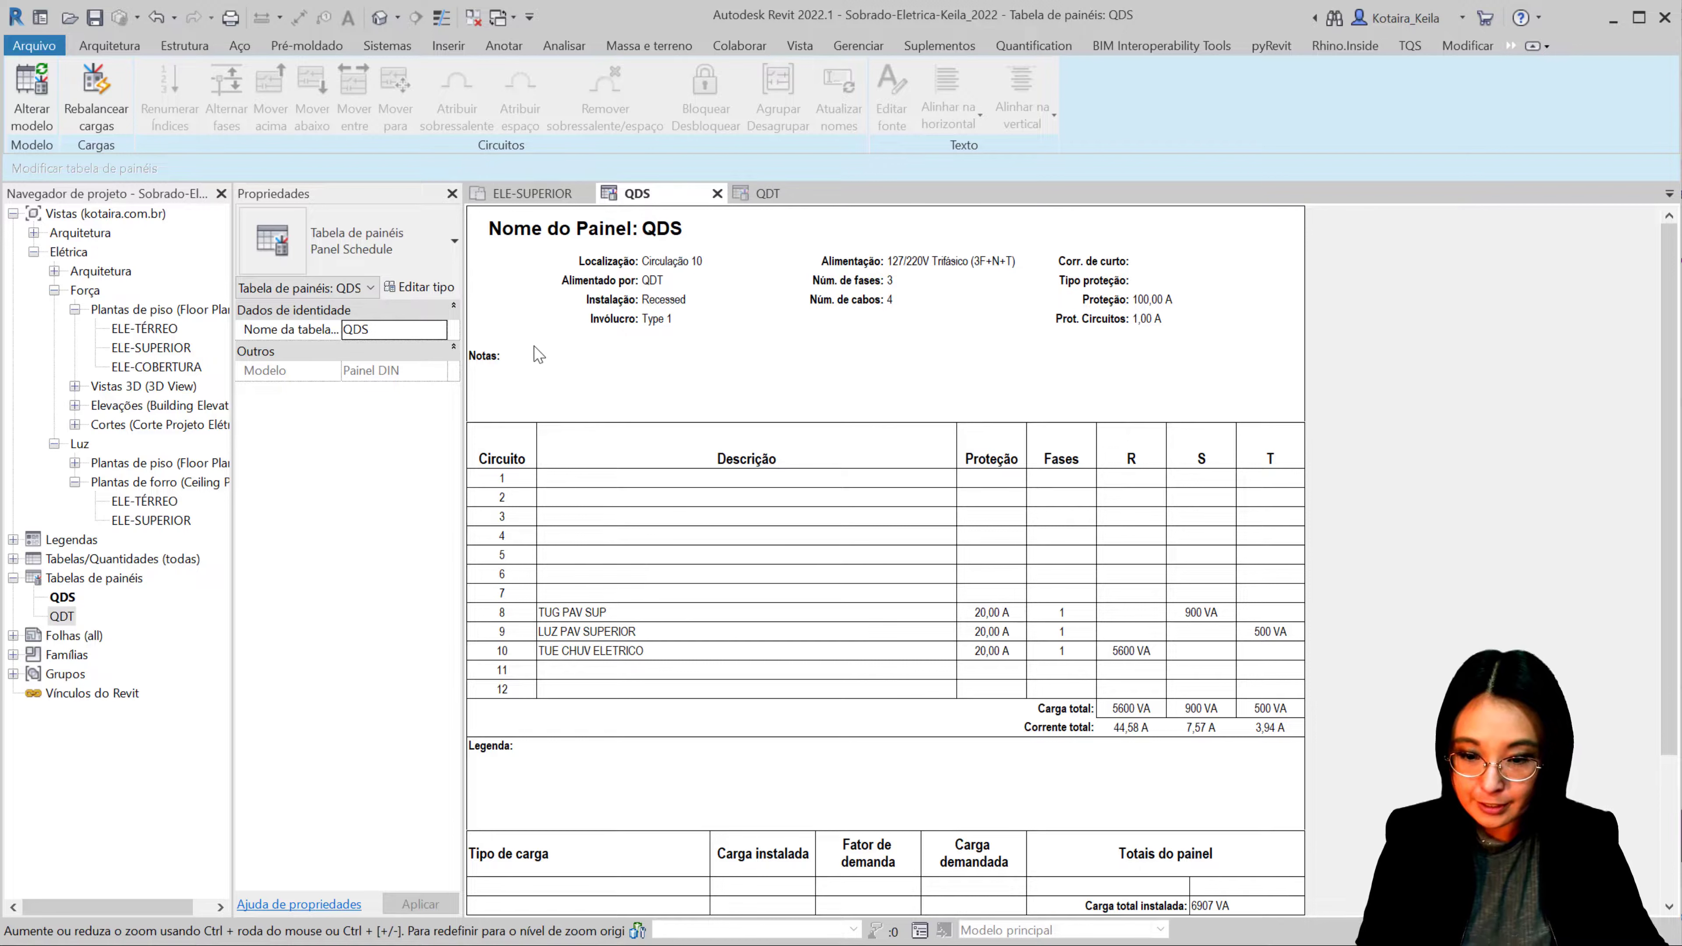
{"action": "double_click", "coordinate": [152, 329]}
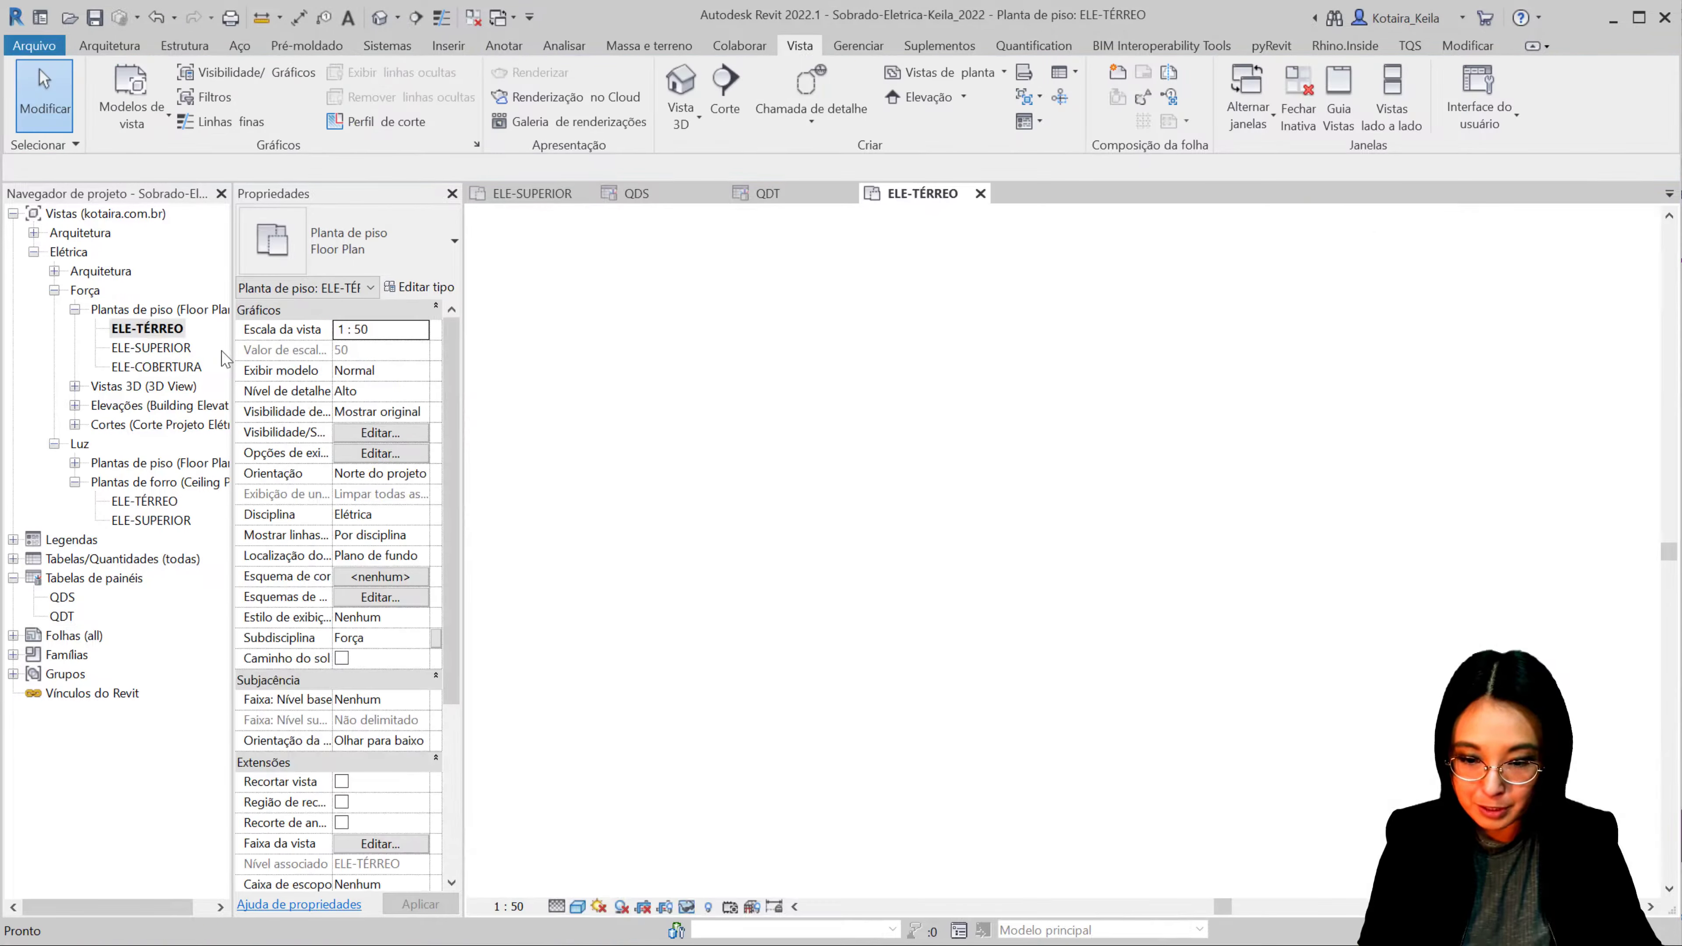
Step: Return to ELE-SUPERIOR and set its view discipline to Arquitetura
{"action": "scroll", "coordinate": [1049, 540], "scroll_direction": "up", "scroll_amount": 5}
{"action": "scroll", "coordinate": [1050, 540], "scroll_direction": "up", "scroll_amount": 3}
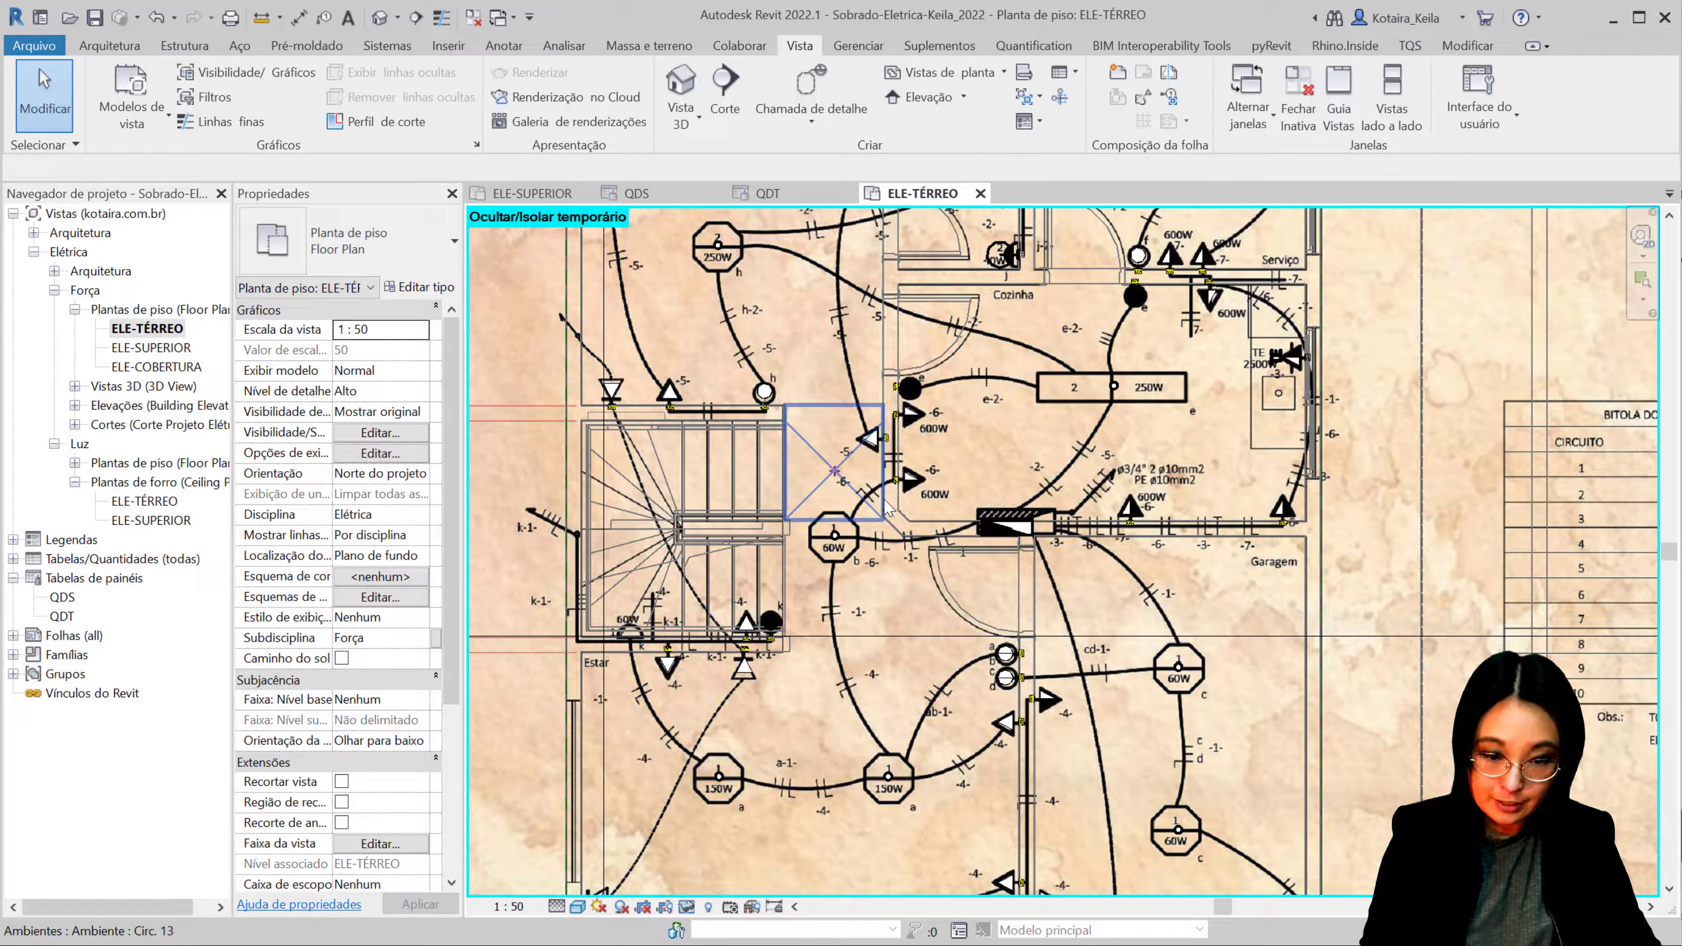
{"action": "key", "text": "ctrl+Tab"}
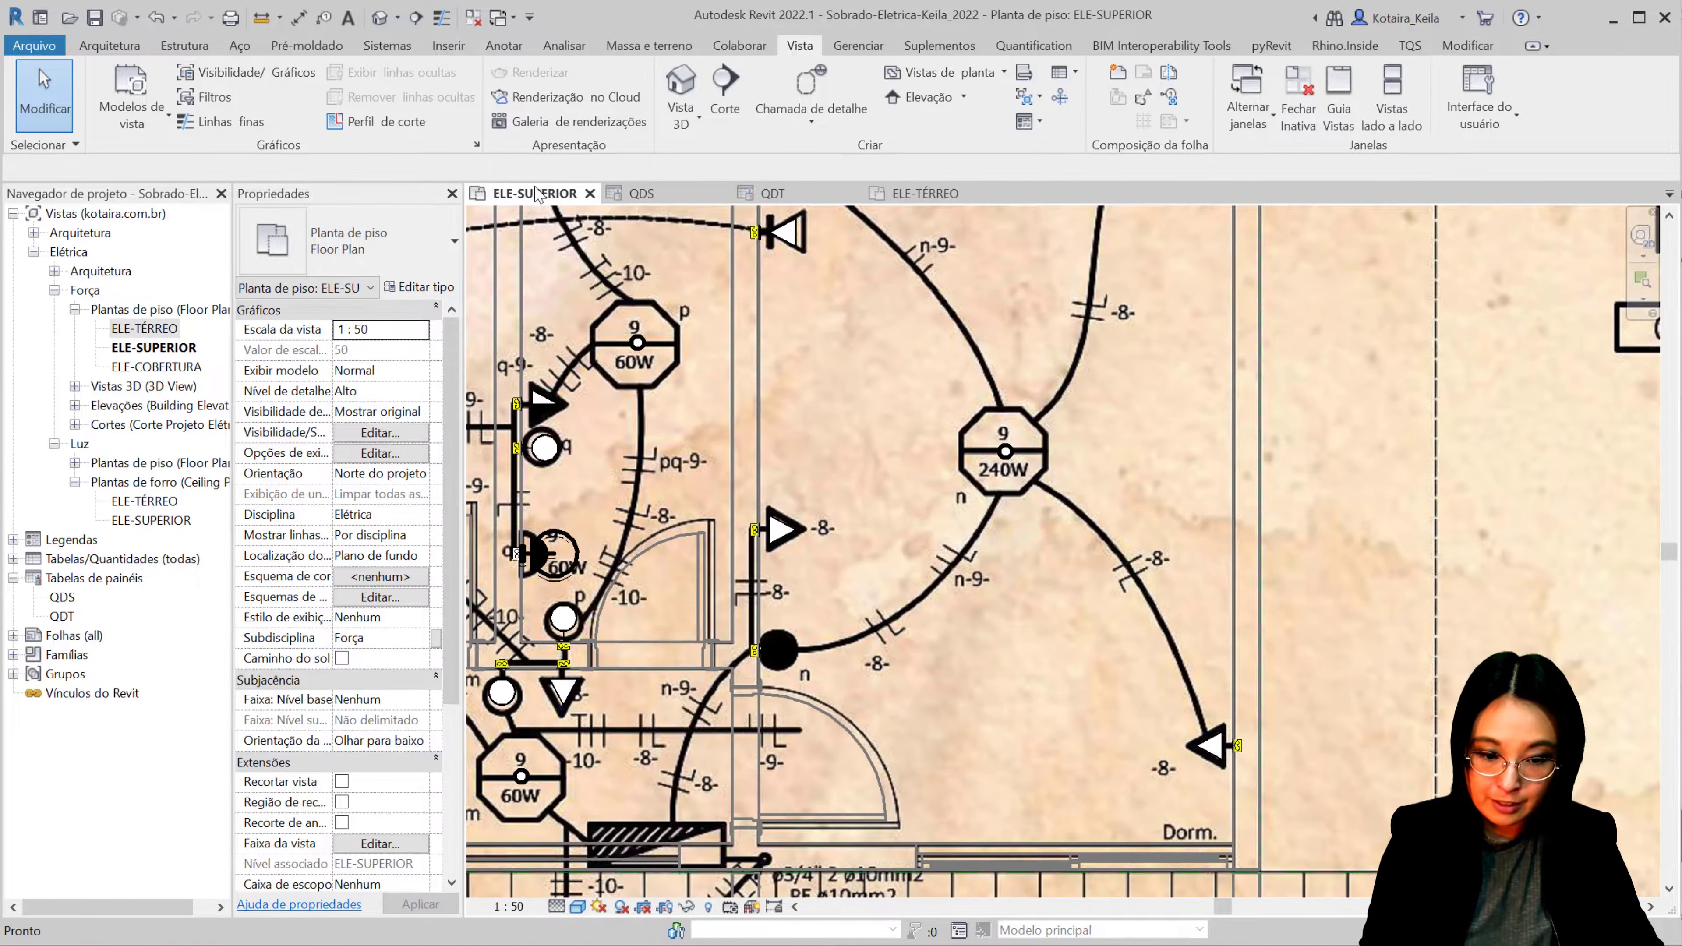
{"action": "scroll", "coordinate": [1012, 543], "scroll_direction": "down", "scroll_amount": 3}
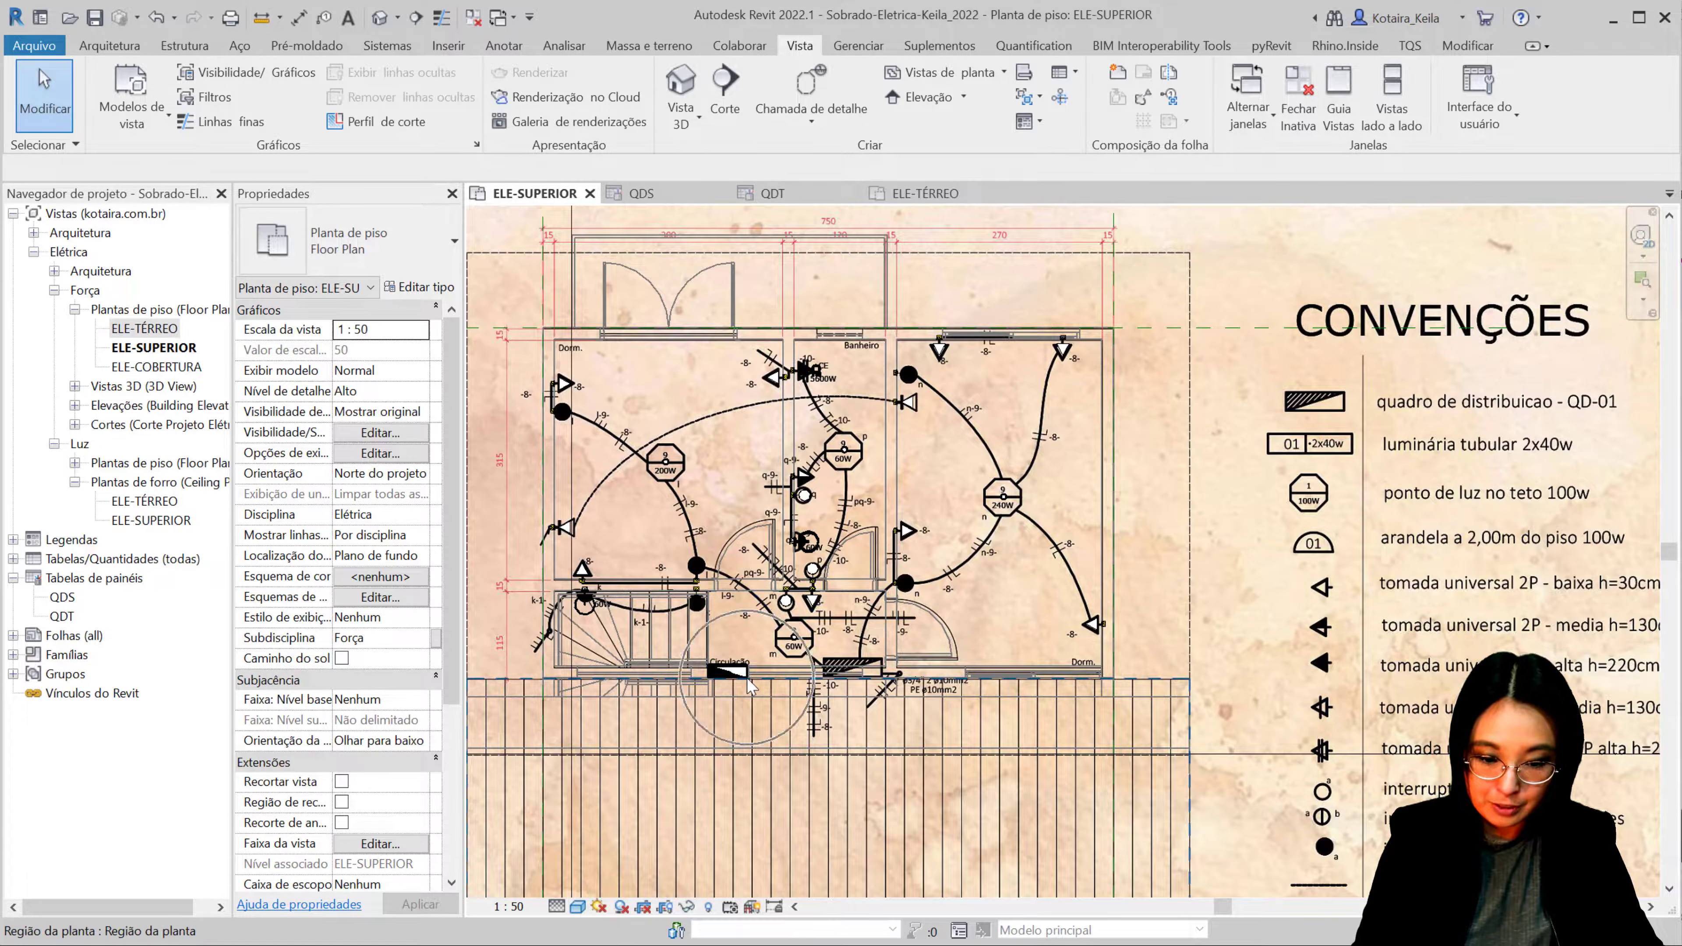
{"action": "scroll", "coordinate": [747, 687], "scroll_direction": "up", "scroll_amount": 2}
{"action": "scroll", "coordinate": [747, 687], "scroll_direction": "up", "scroll_amount": 2}
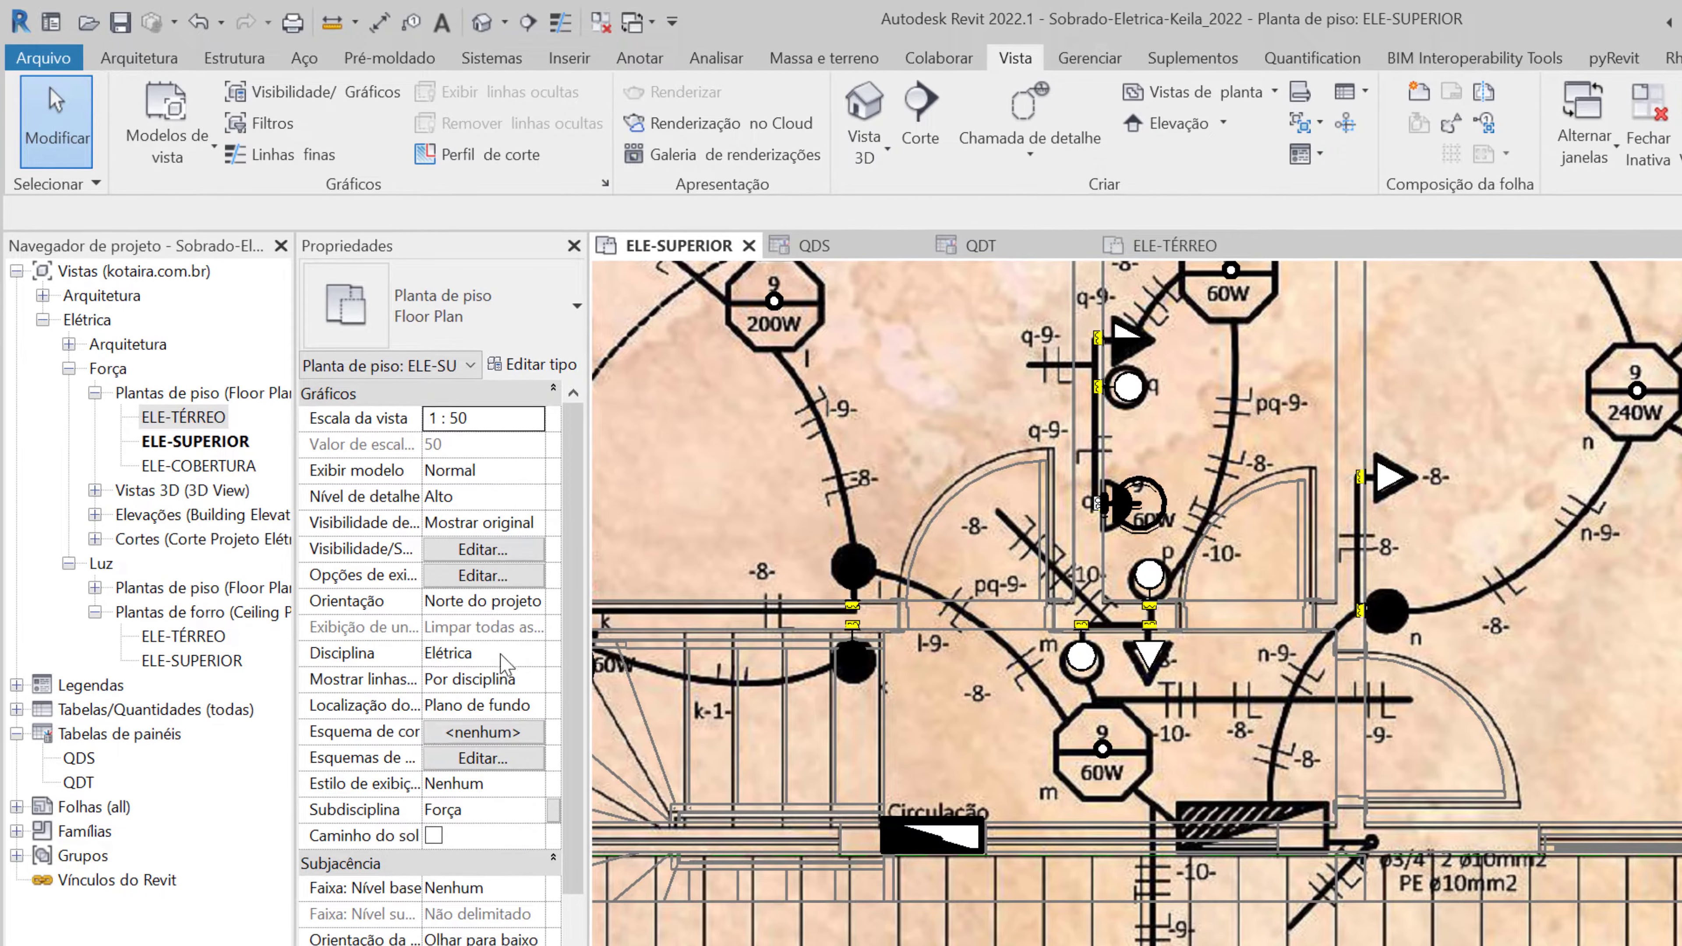
{"action": "left_click", "coordinate": [501, 653]}
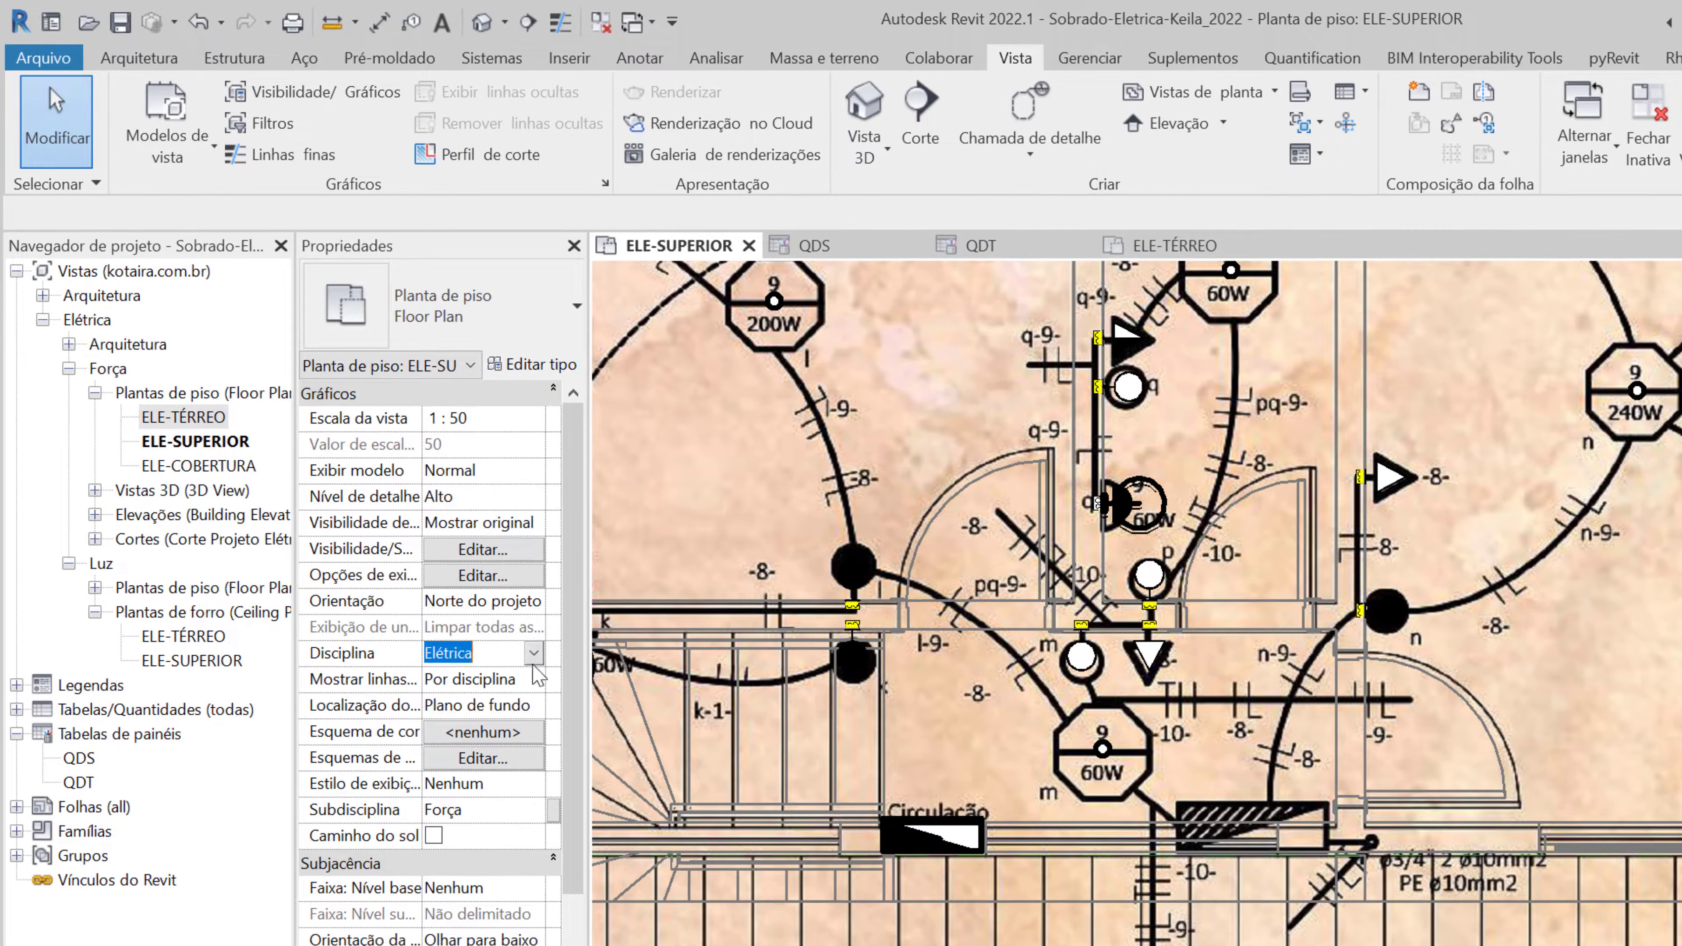
{"action": "left_click", "coordinate": [464, 678]}
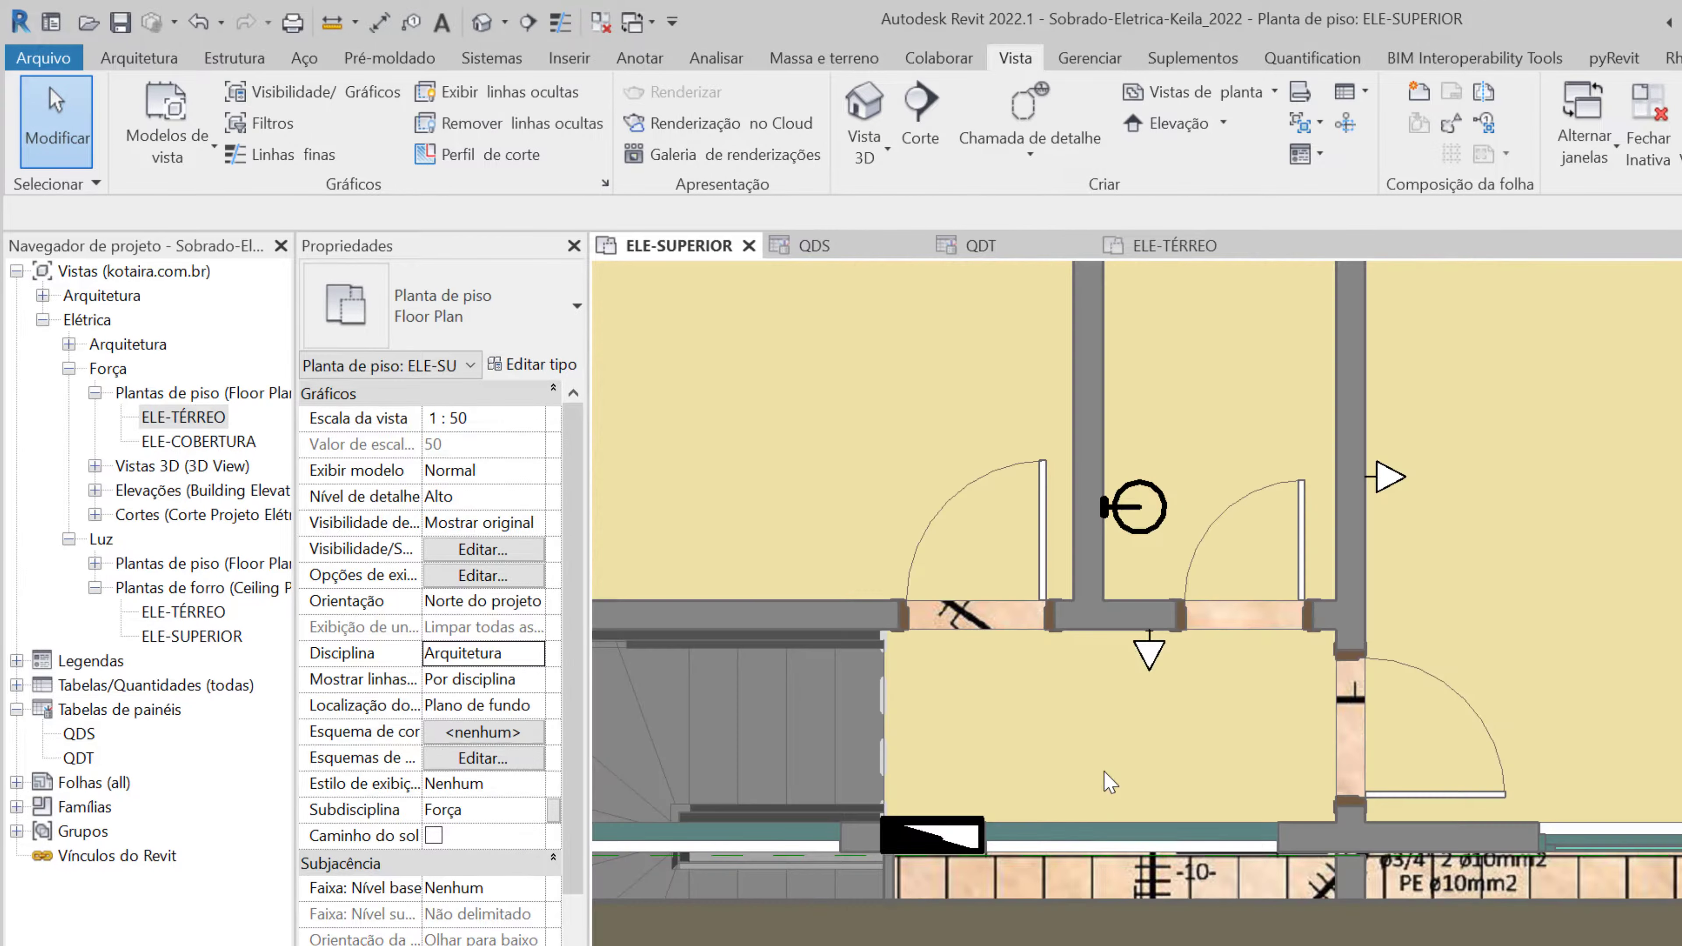
Step: Slide the recessed QDS panel in Circulação slightly left along its wall
{"action": "left_click", "coordinate": [958, 851]}
{"action": "left_click", "coordinate": [958, 849]}
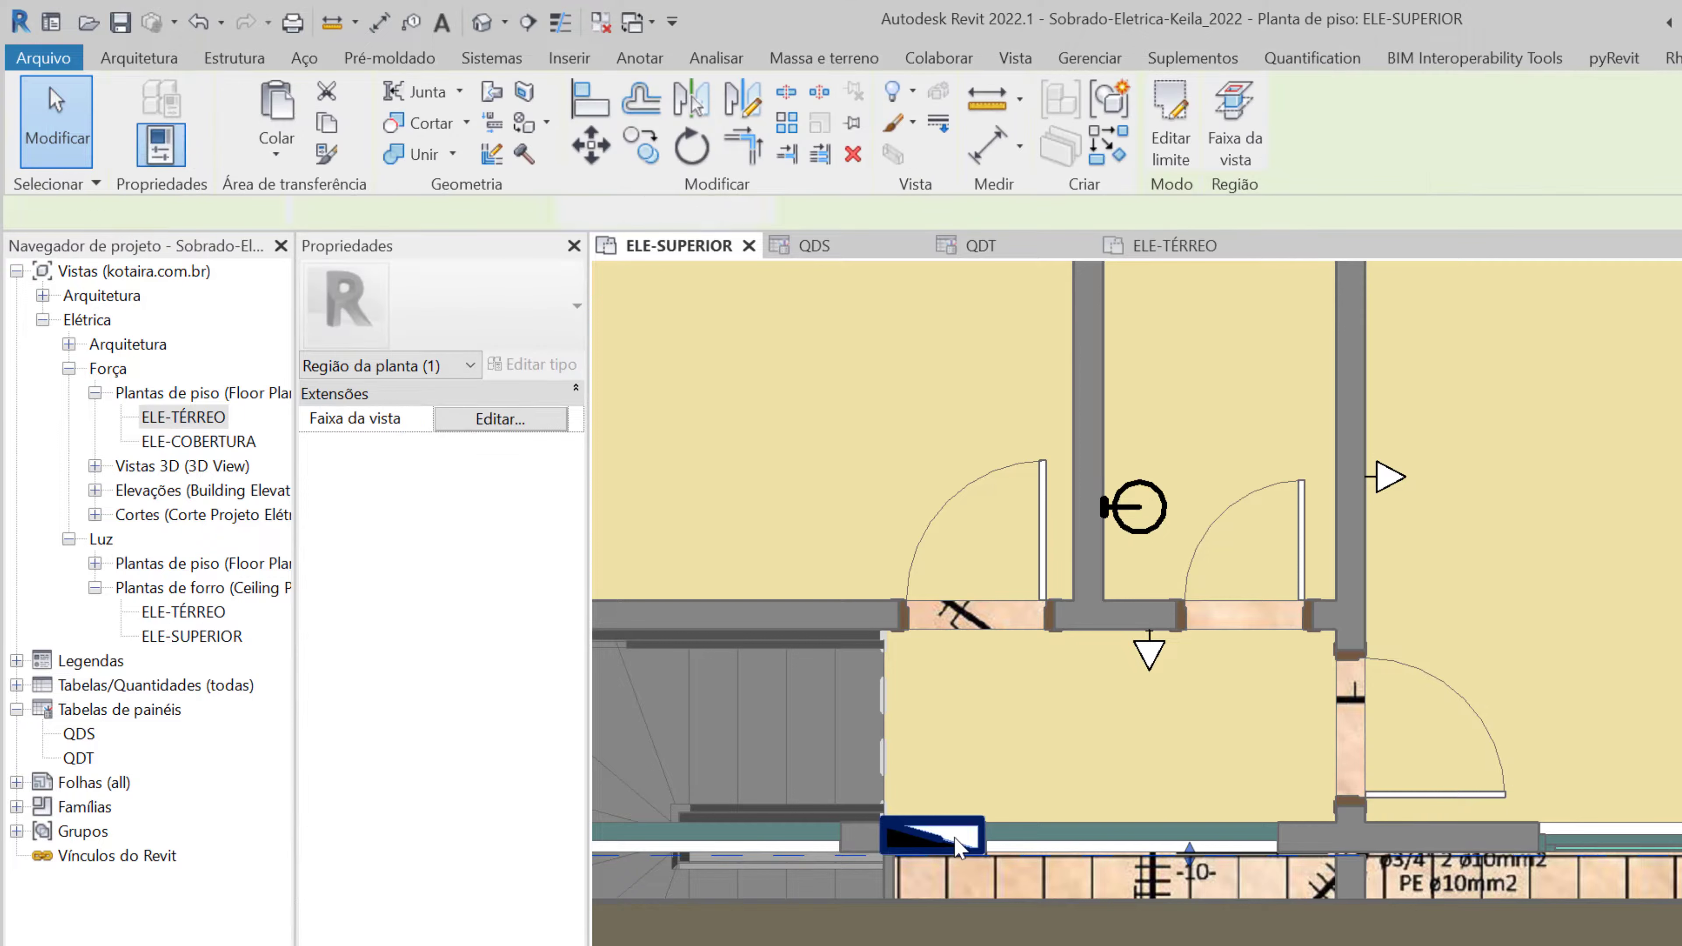
{"action": "left_click_drag", "start_coordinate": [959, 849], "coordinate": [950, 846]}
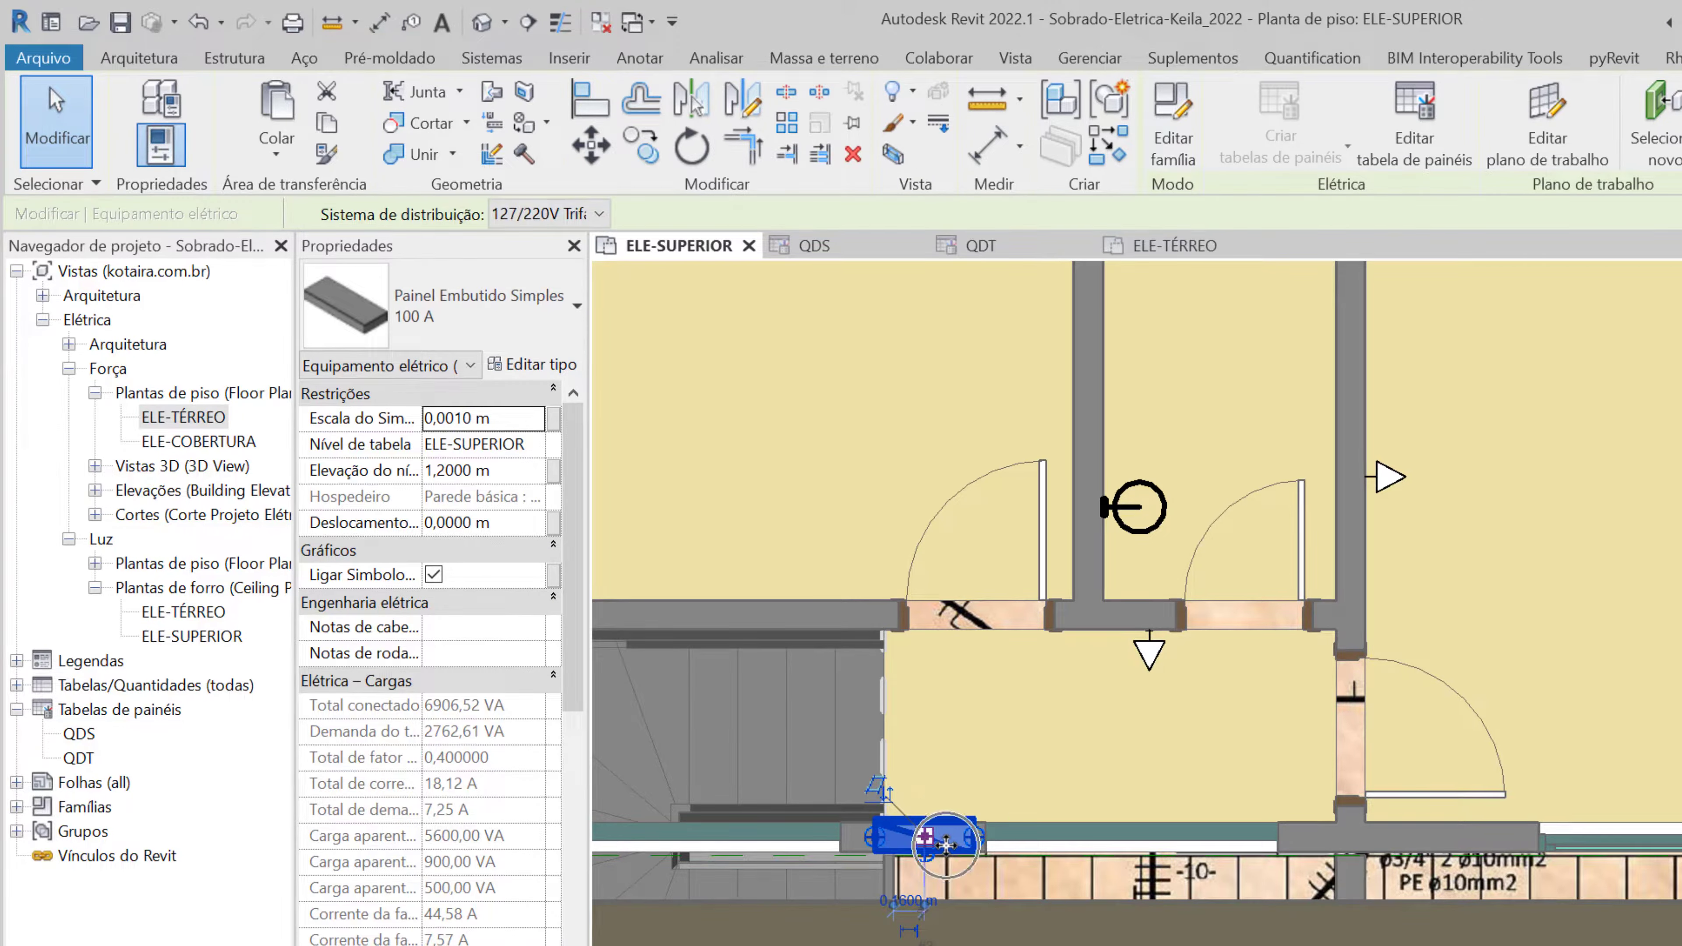
{"action": "left_click", "coordinate": [1086, 850]}
{"action": "left_click", "coordinate": [931, 849]}
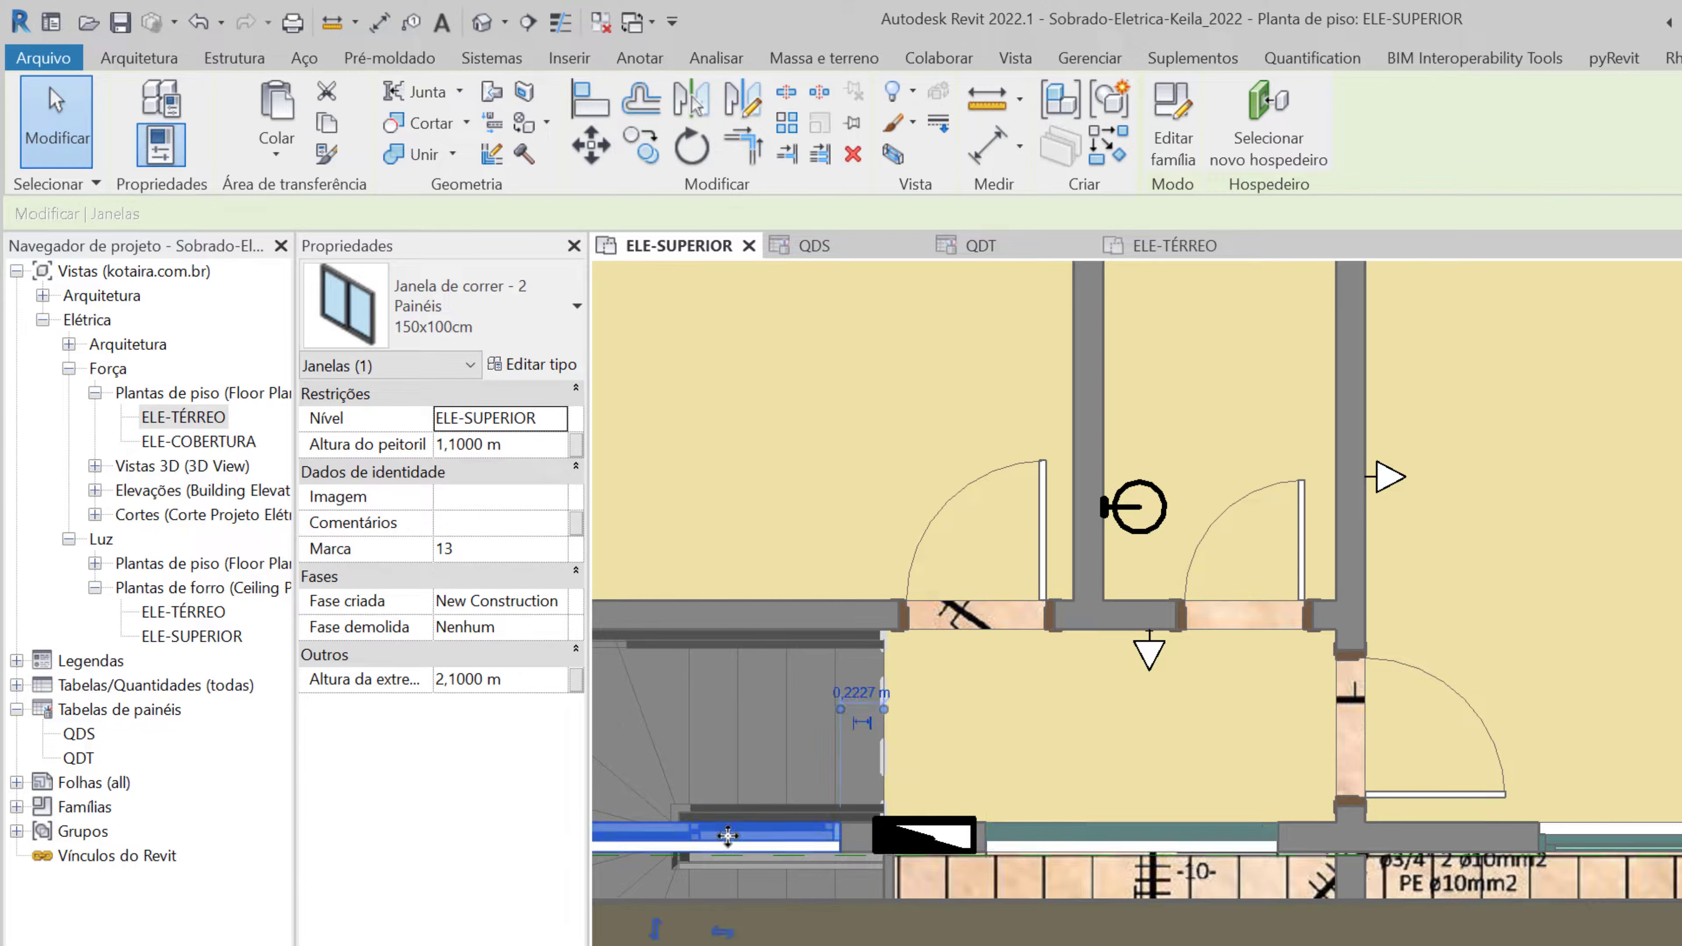
{"action": "left_click", "coordinate": [931, 848]}
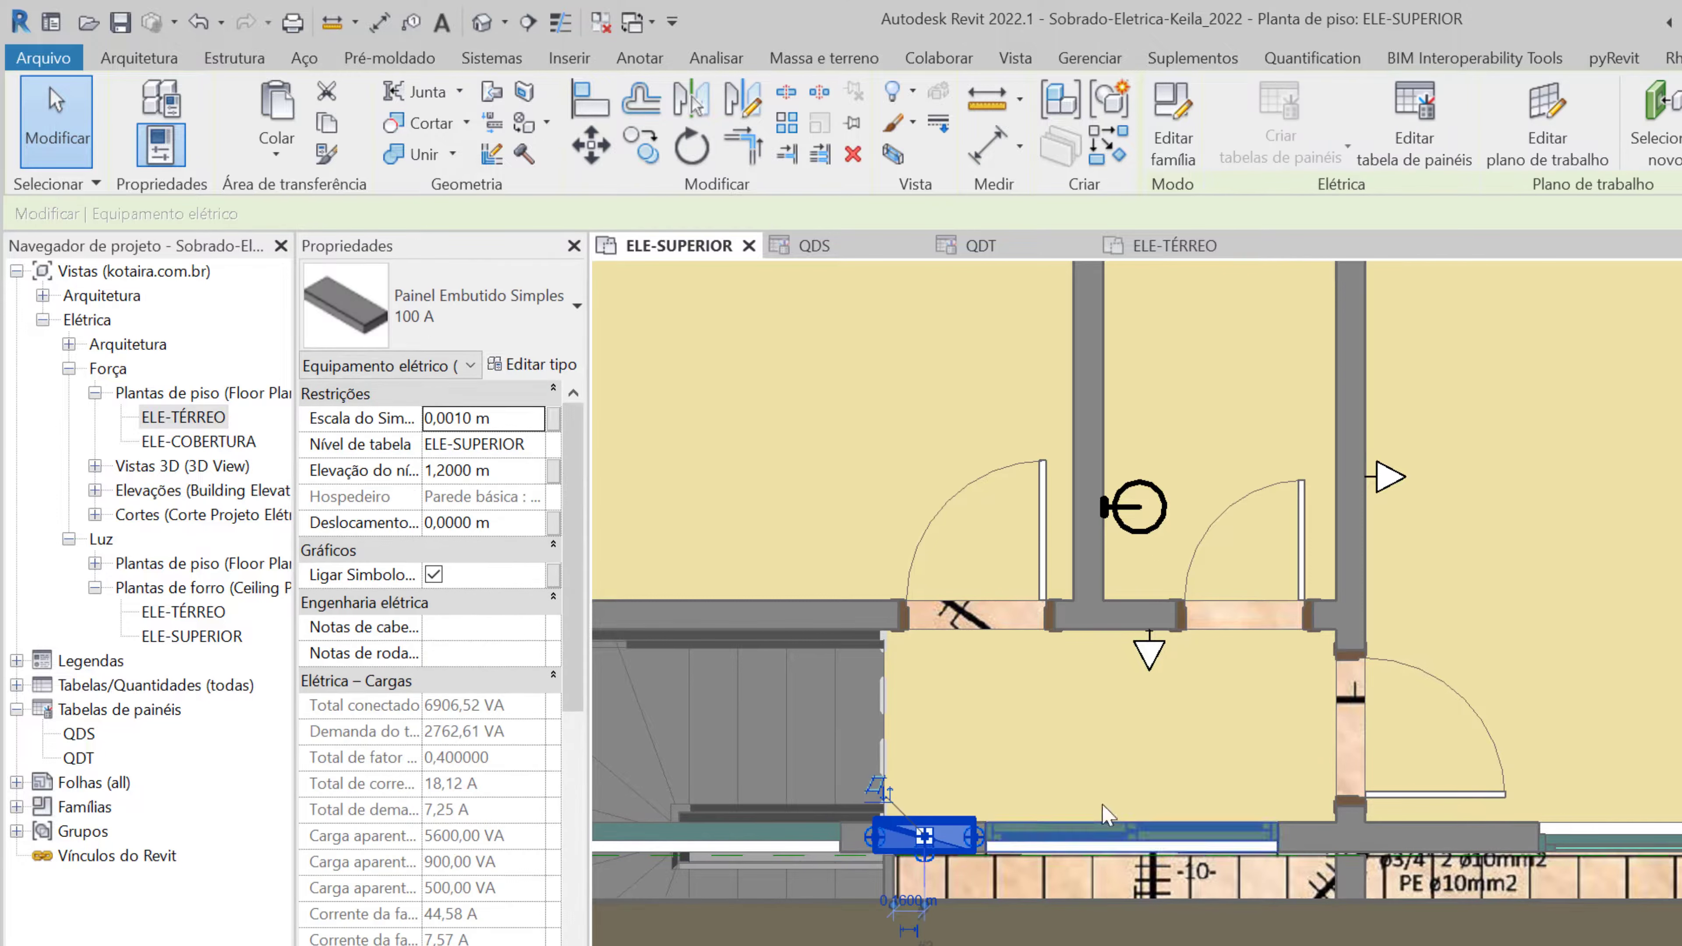
Step: Clear the selection and restore the Elétrica view discipline
{"action": "key", "text": "Escape"}
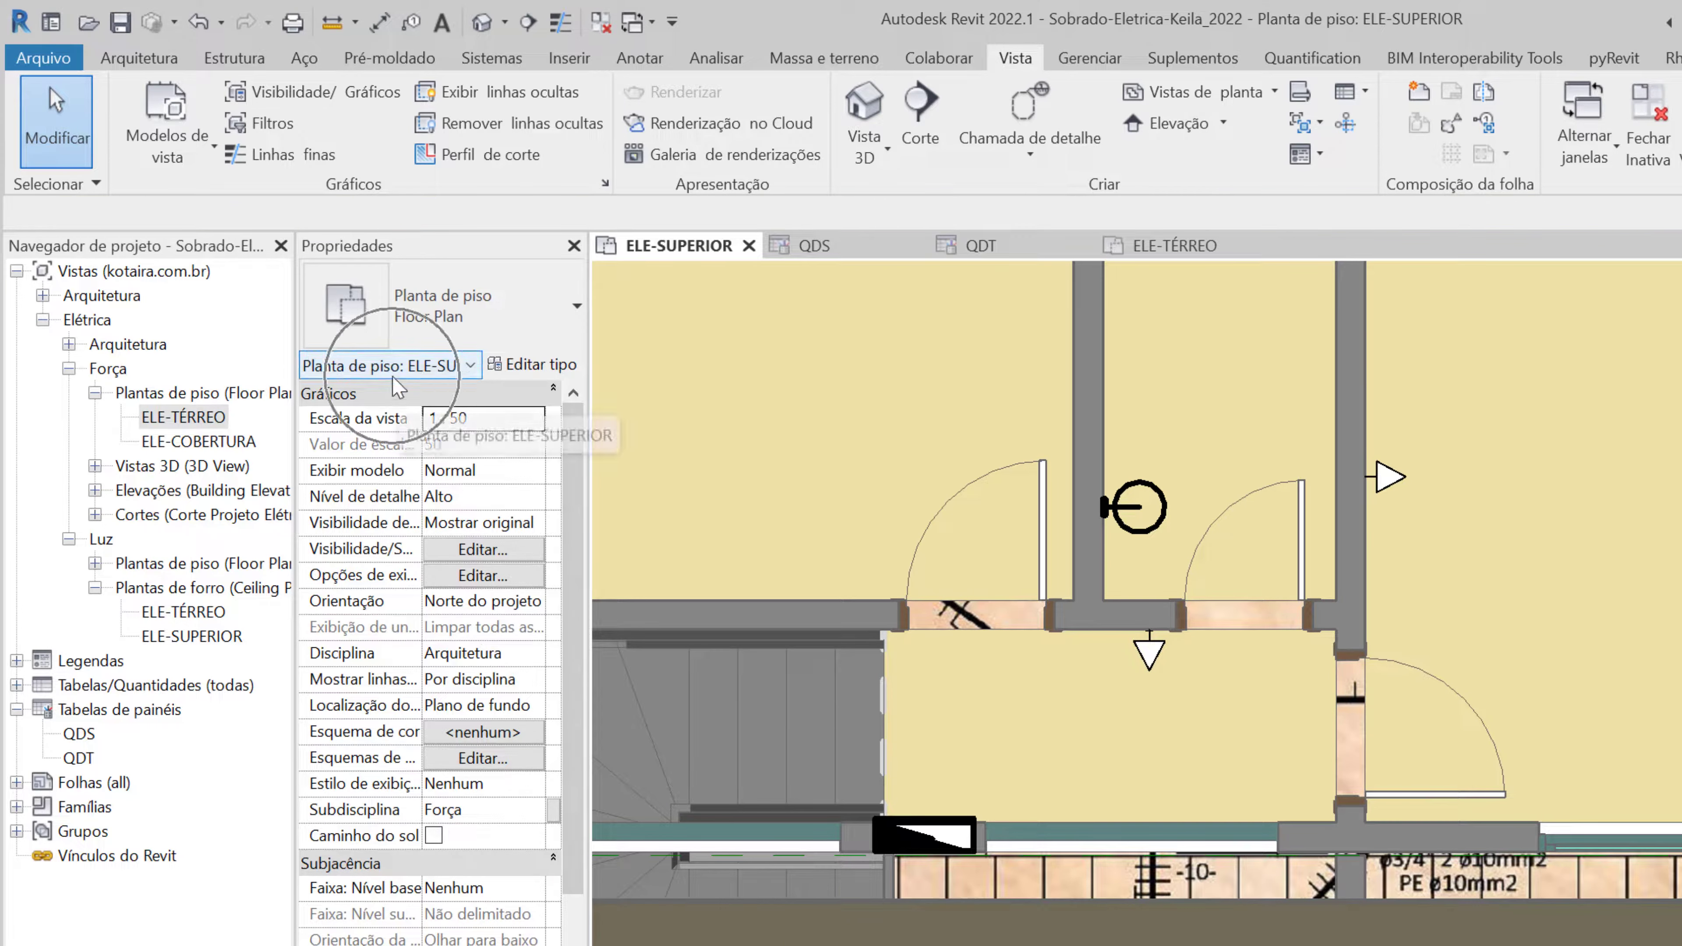
{"action": "left_click", "coordinate": [528, 662]}
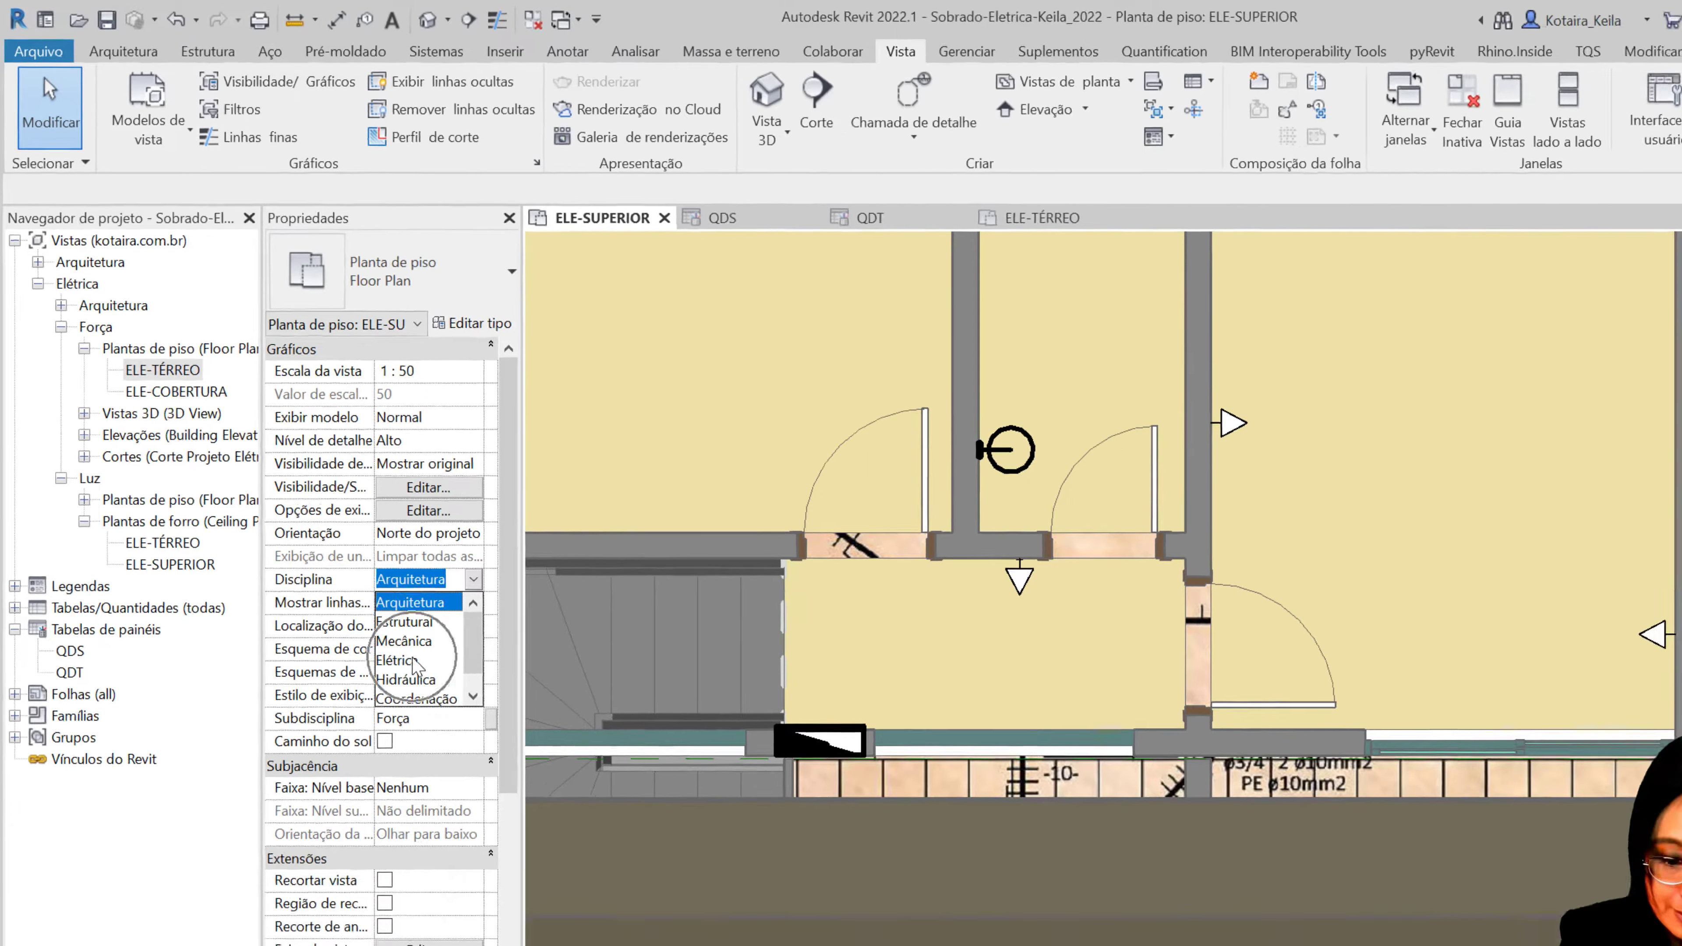
{"action": "left_click", "coordinate": [457, 743]}
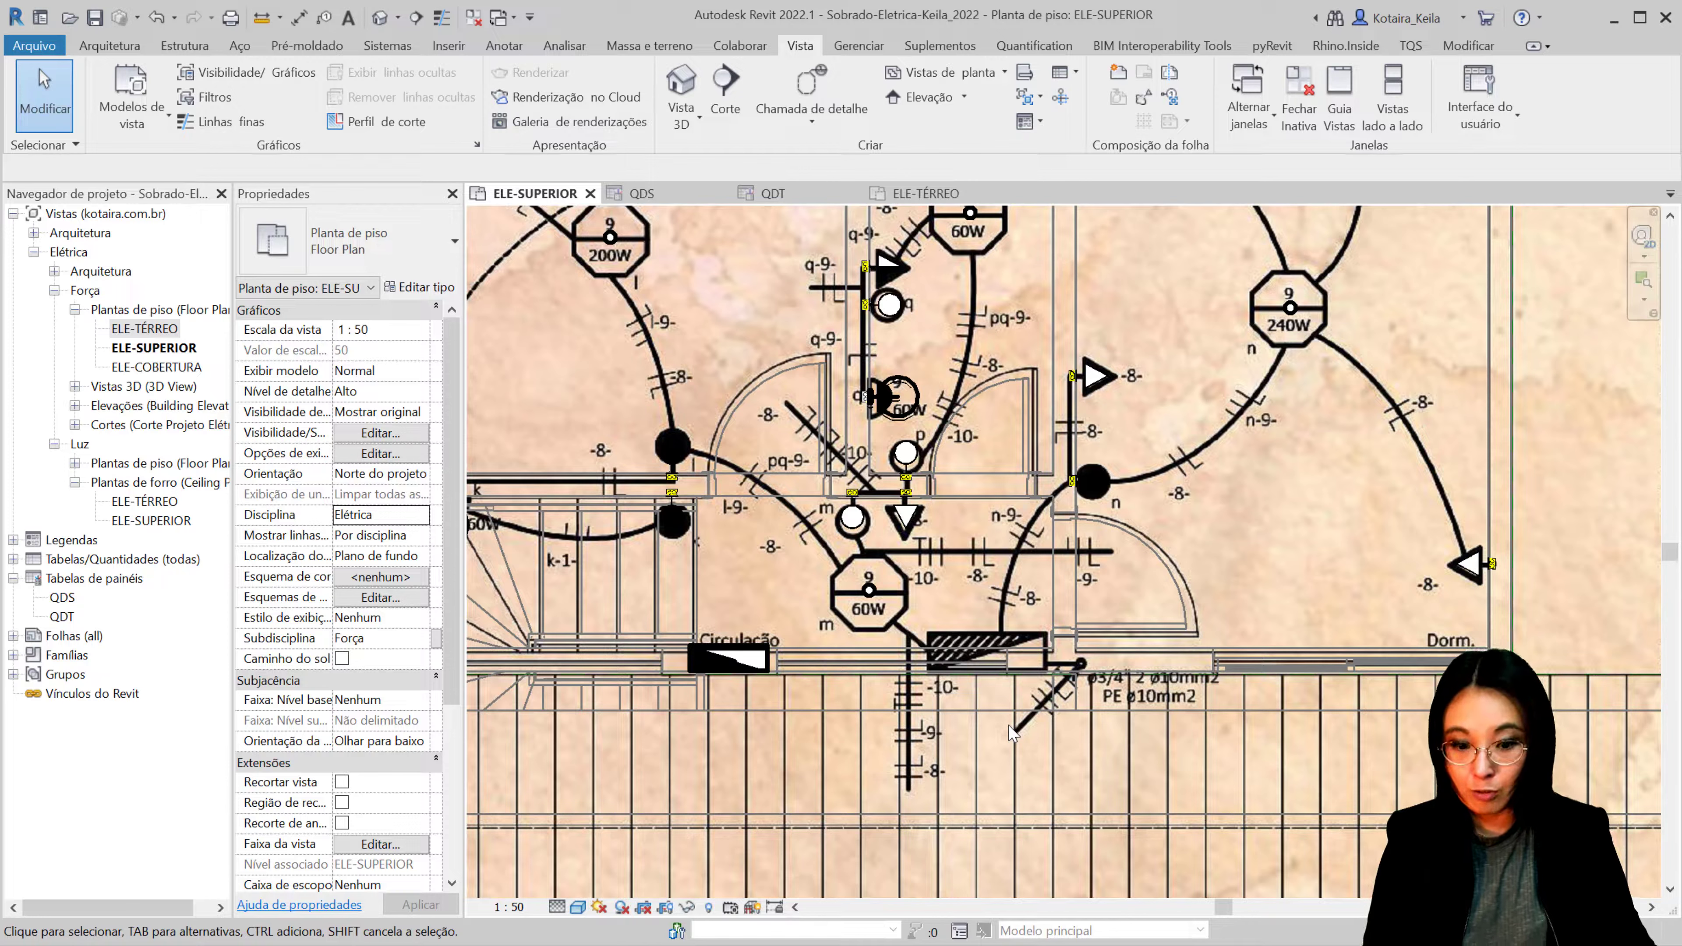
Step: Open ELE-TÉRREO and bring the CONVENÇÕES legend and entry-pole detail into view
{"action": "double_click", "coordinate": [163, 329]}
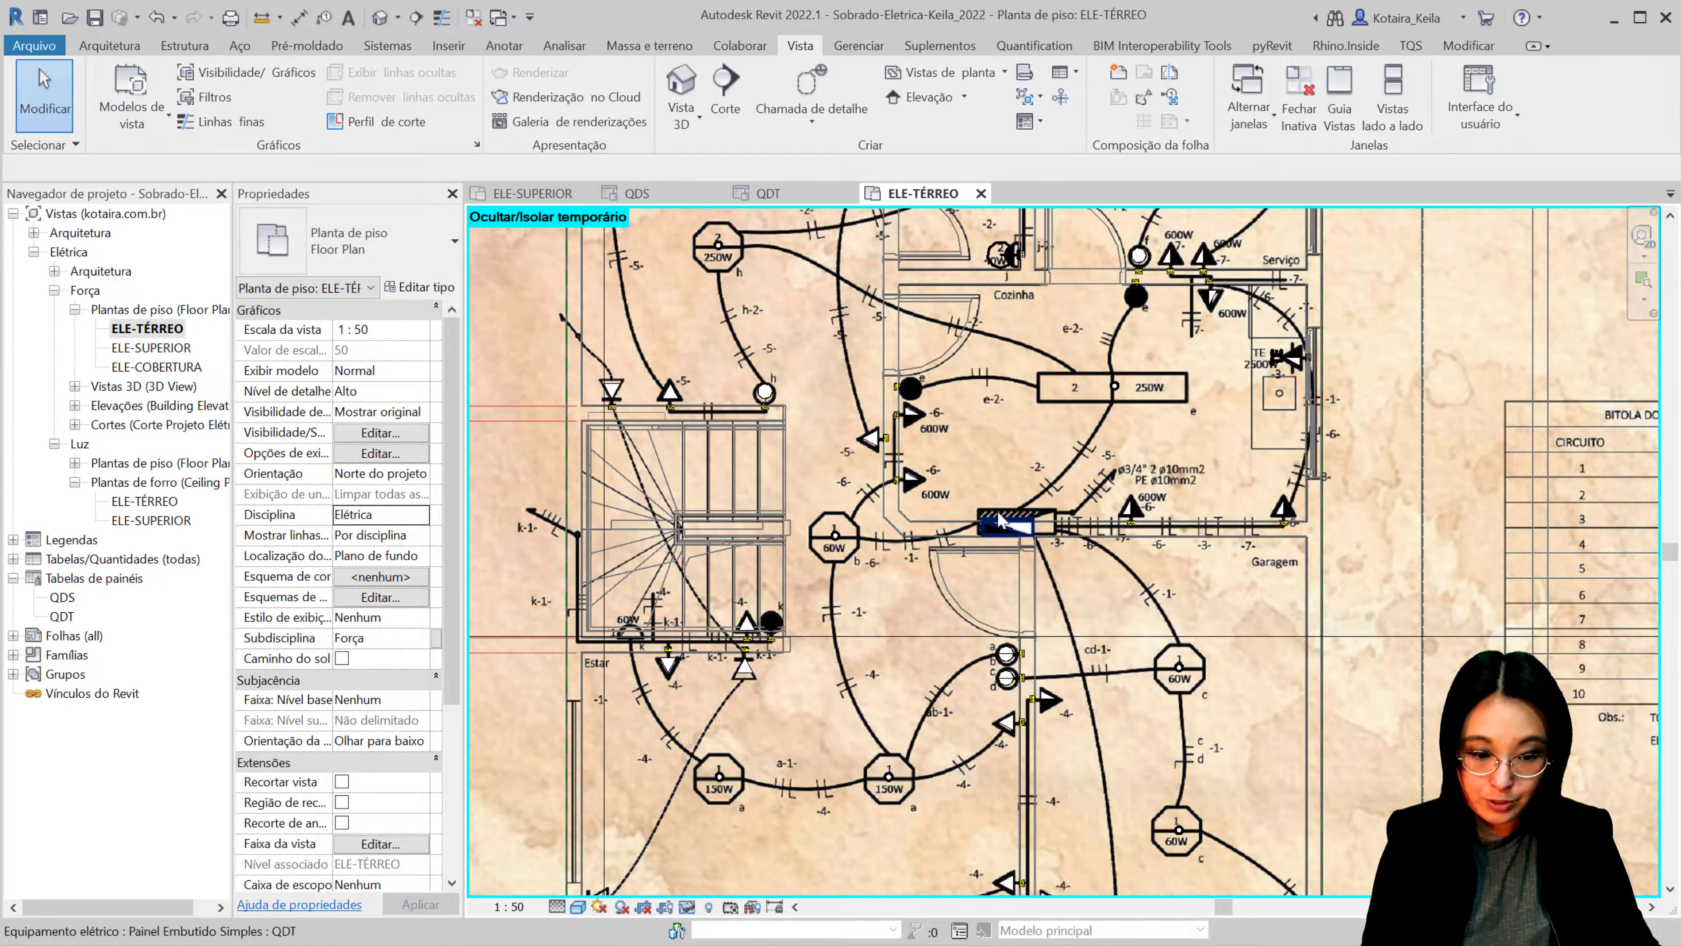
{"action": "scroll", "coordinate": [968, 645], "scroll_direction": "down", "scroll_amount": 5}
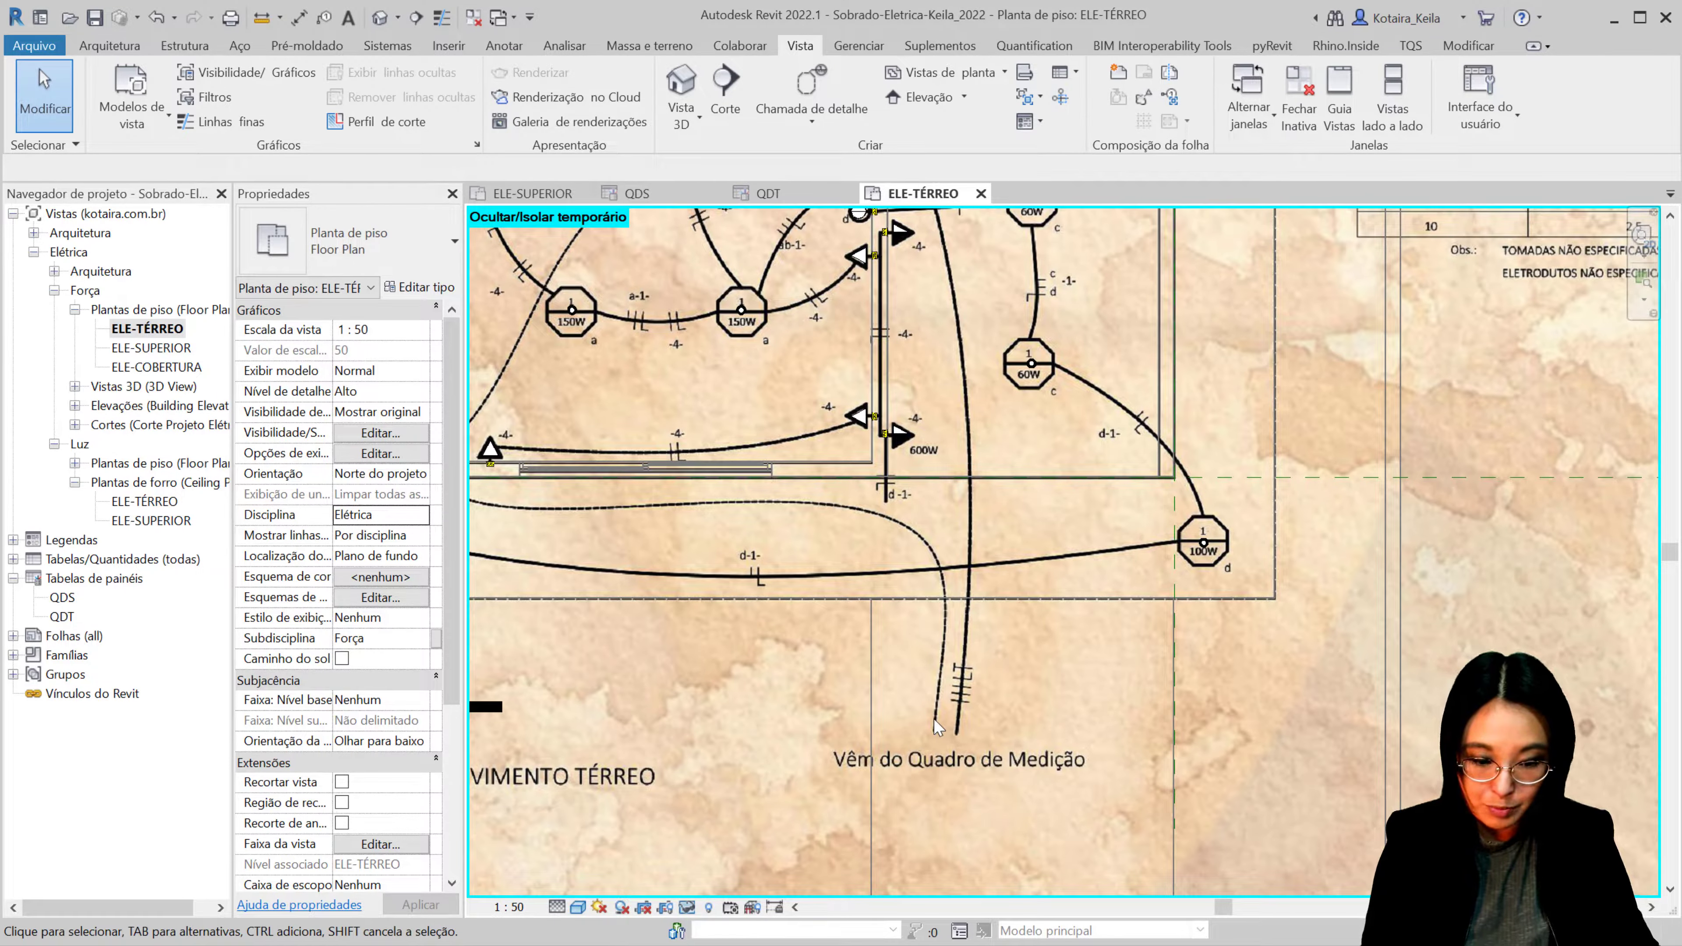
{"action": "scroll", "coordinate": [934, 720], "scroll_direction": "down", "scroll_amount": 3}
{"action": "middle_click_drag", "start_coordinate": [935, 719], "coordinate": [602, 490]}
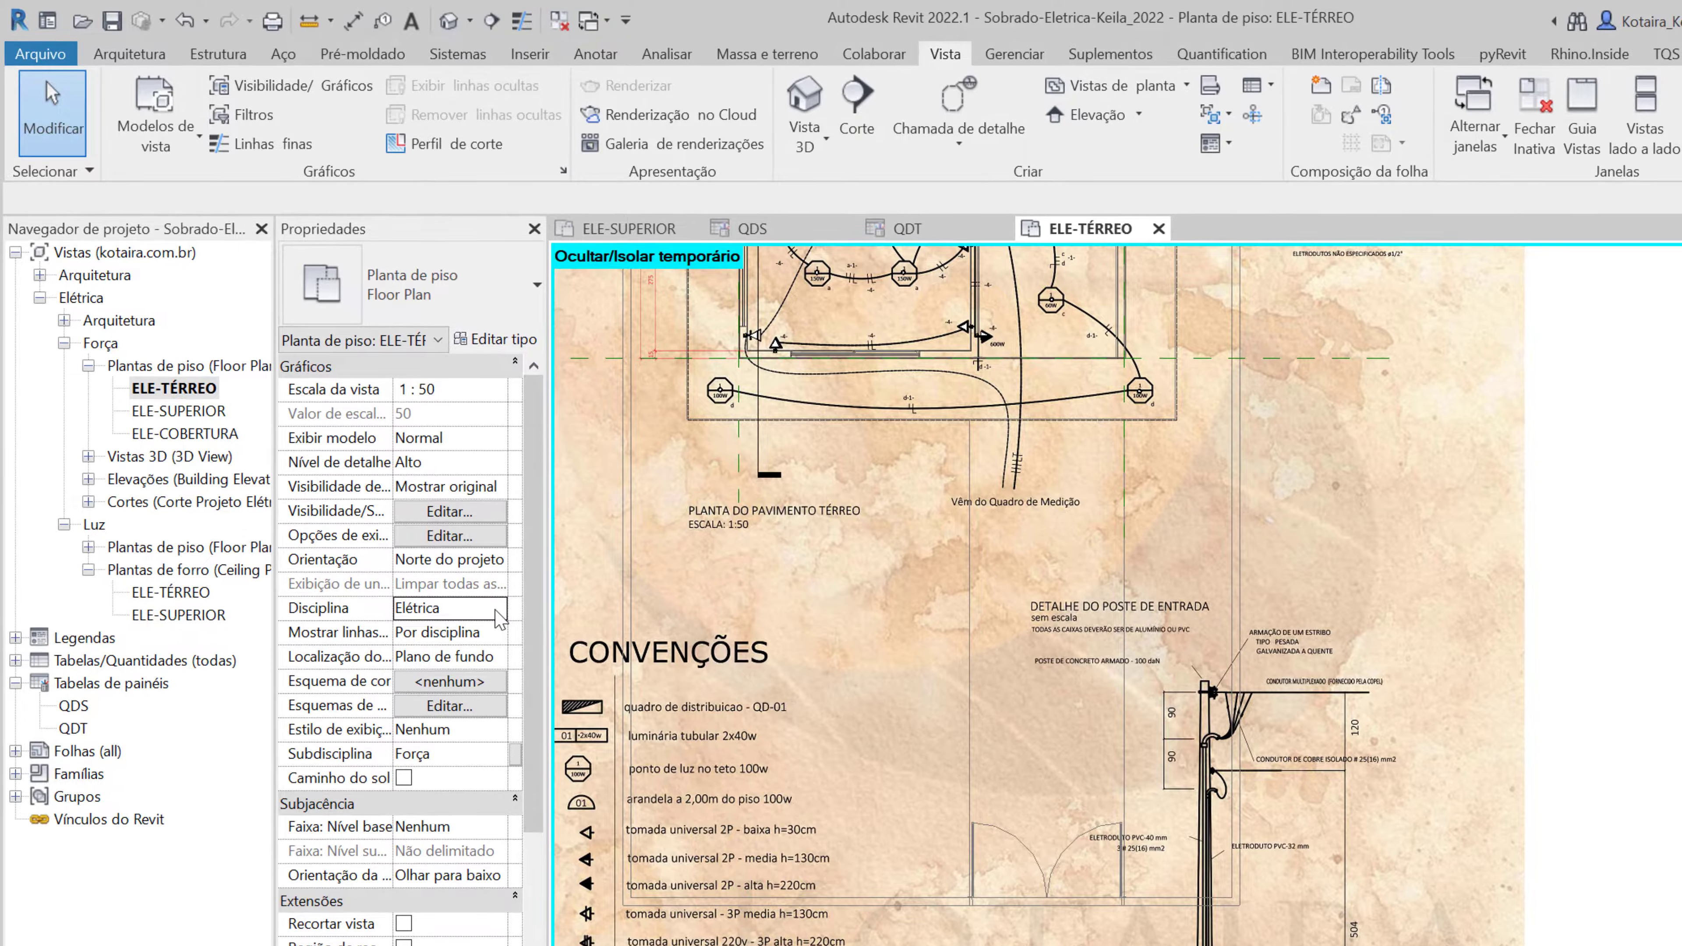
Step: Switch the view discipline to Arquitetura, then back to Elétrica
{"action": "left_click", "coordinate": [420, 516]}
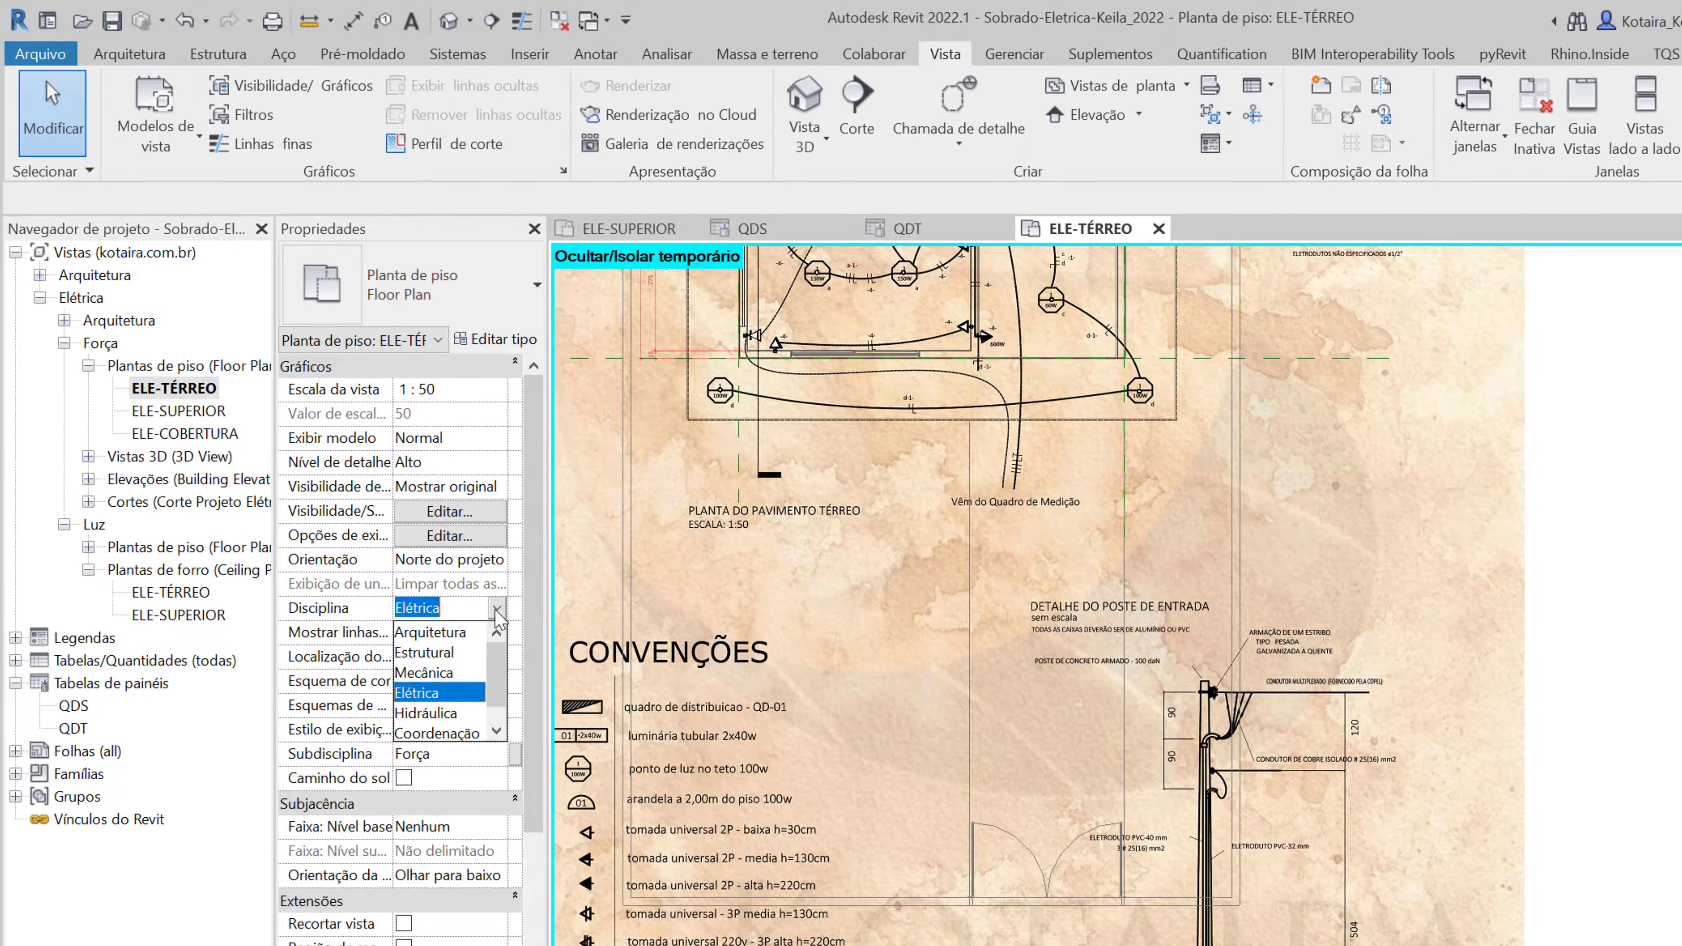
{"action": "left_click", "coordinate": [434, 632]}
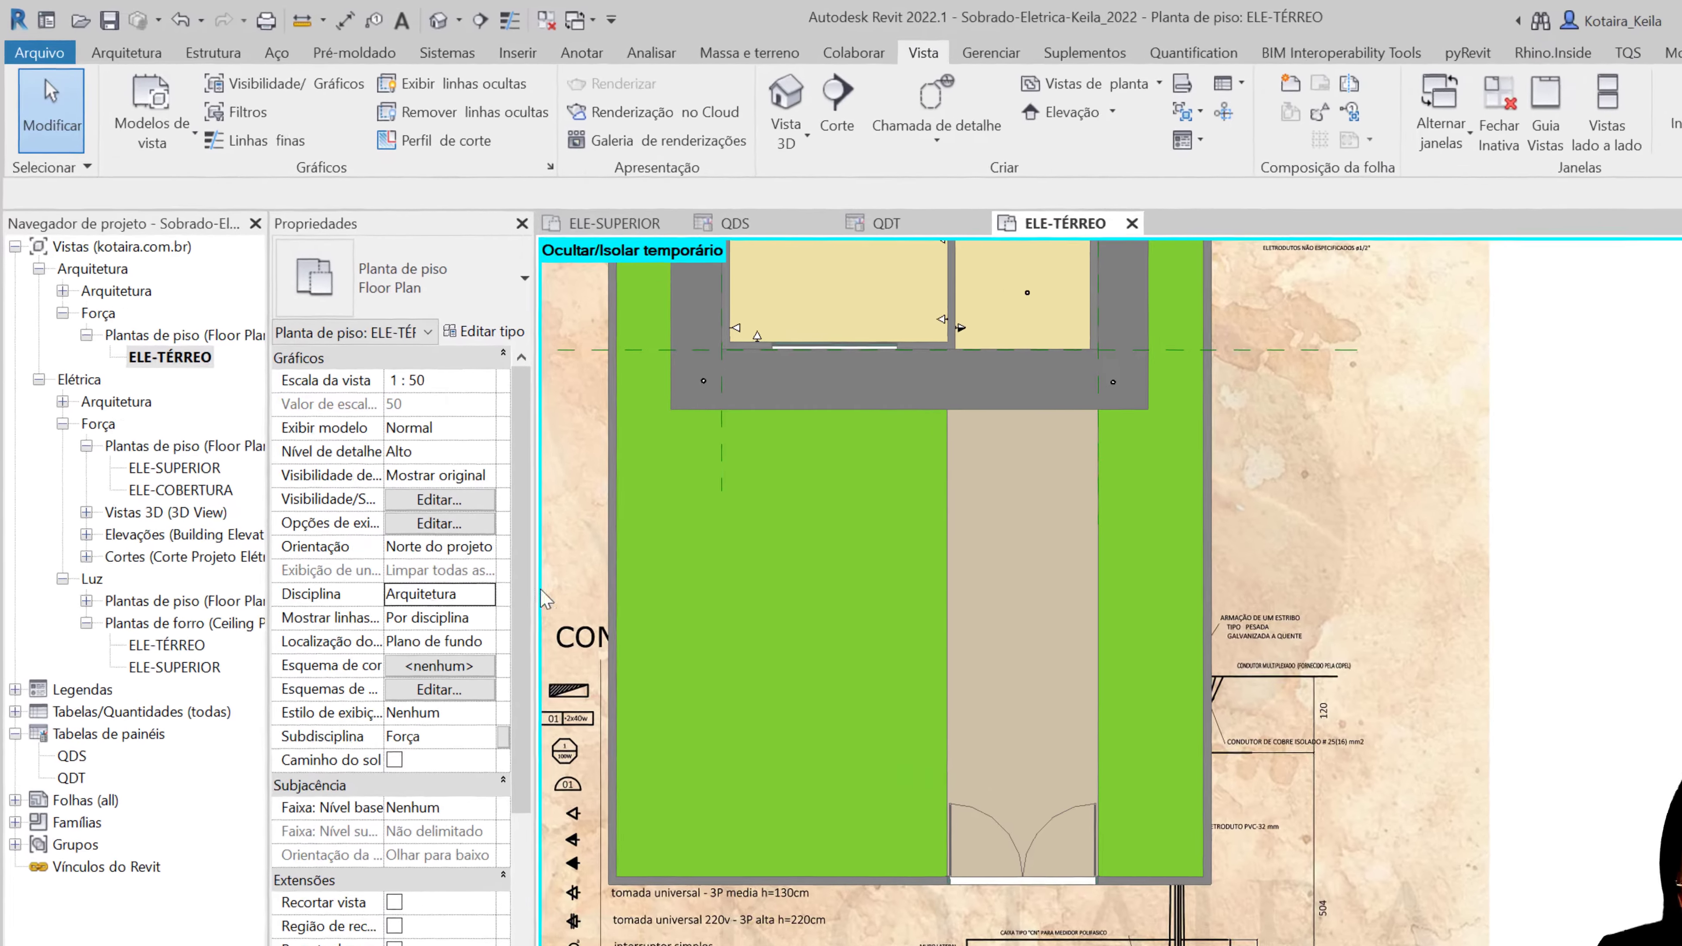
{"action": "left_click", "coordinate": [485, 593]}
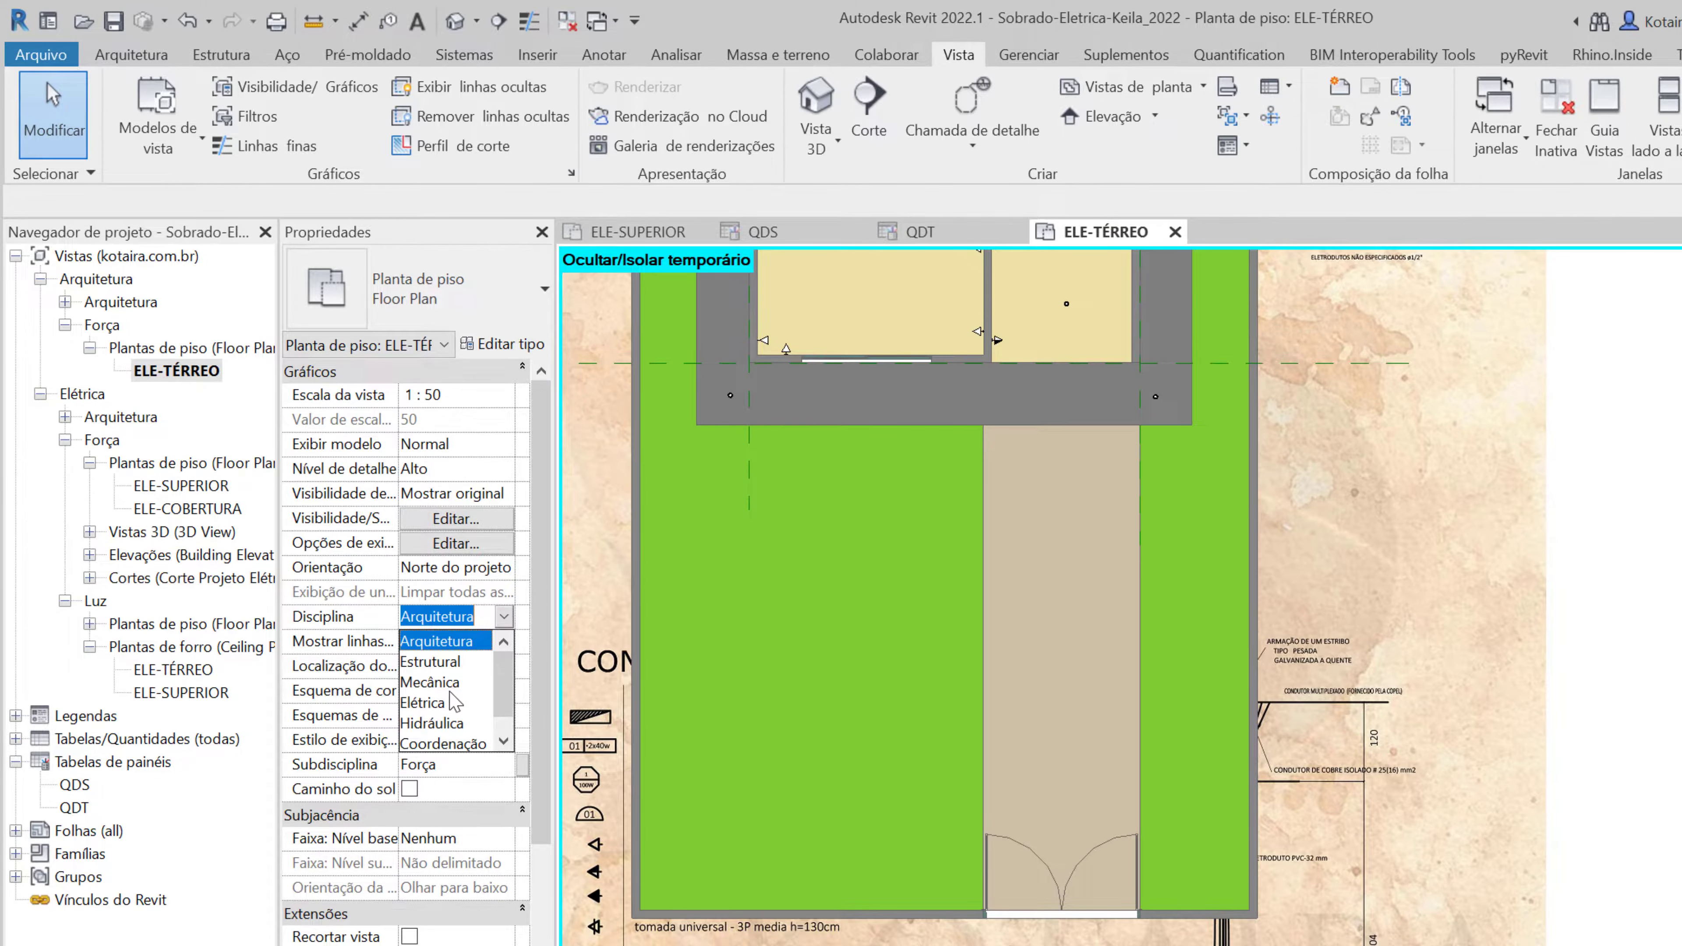
{"action": "left_click", "coordinate": [438, 702]}
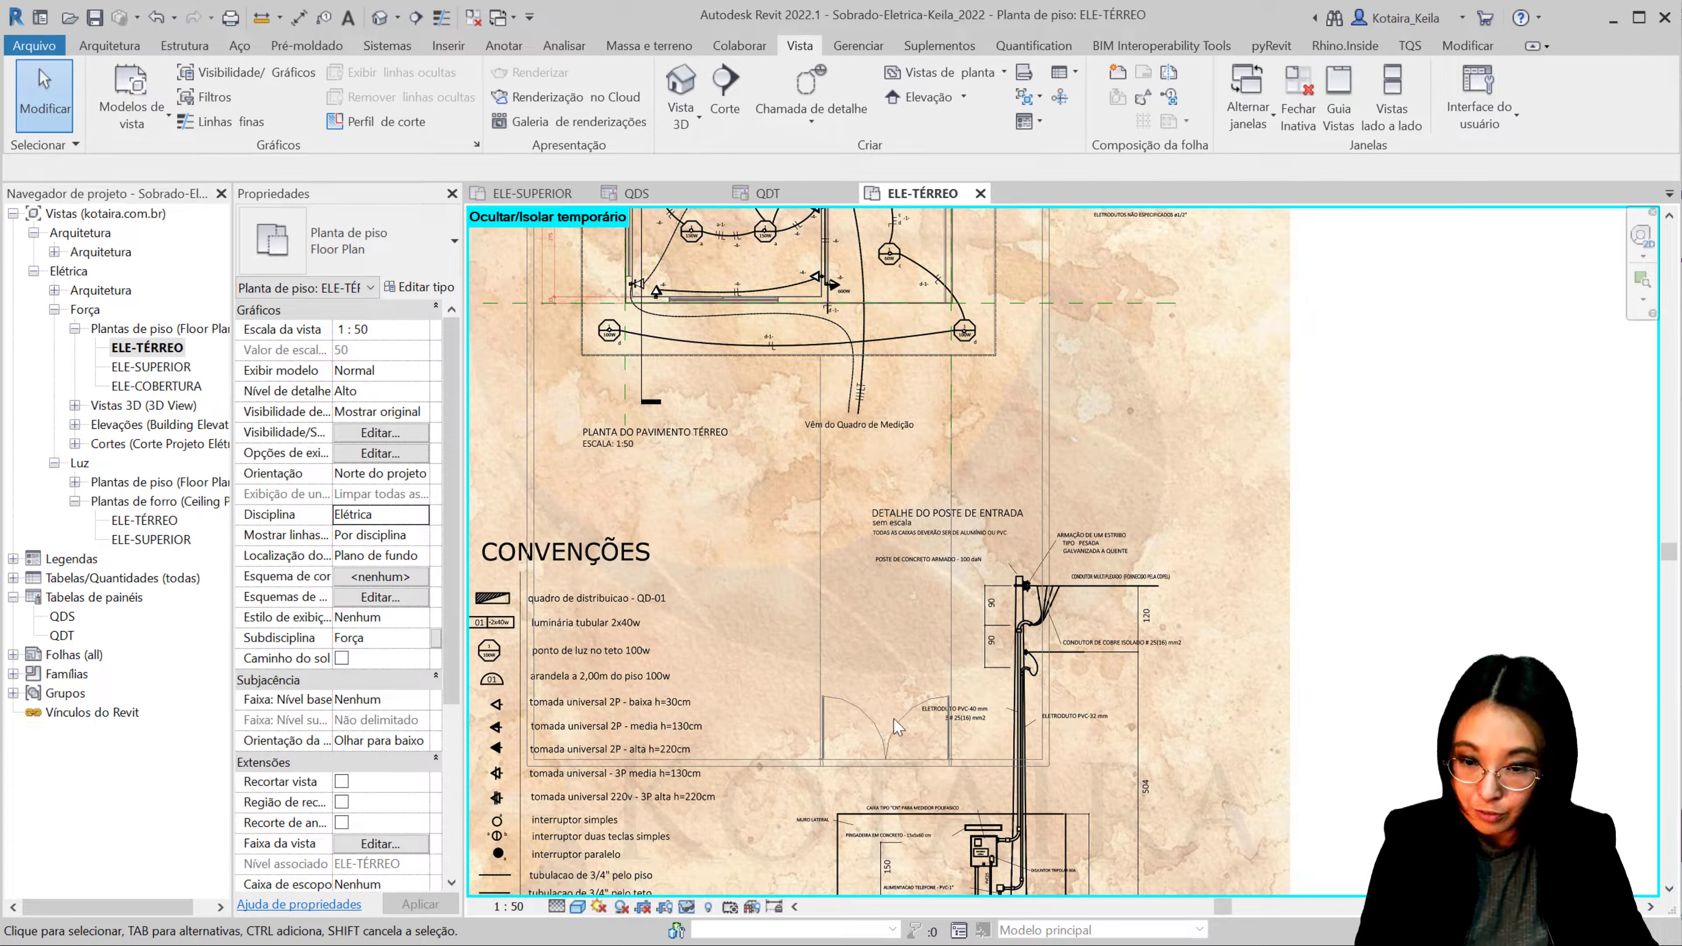
Step: Start placing electrical equipment of type Painel Embutido Simples 225 A
{"action": "left_click", "coordinate": [399, 46]}
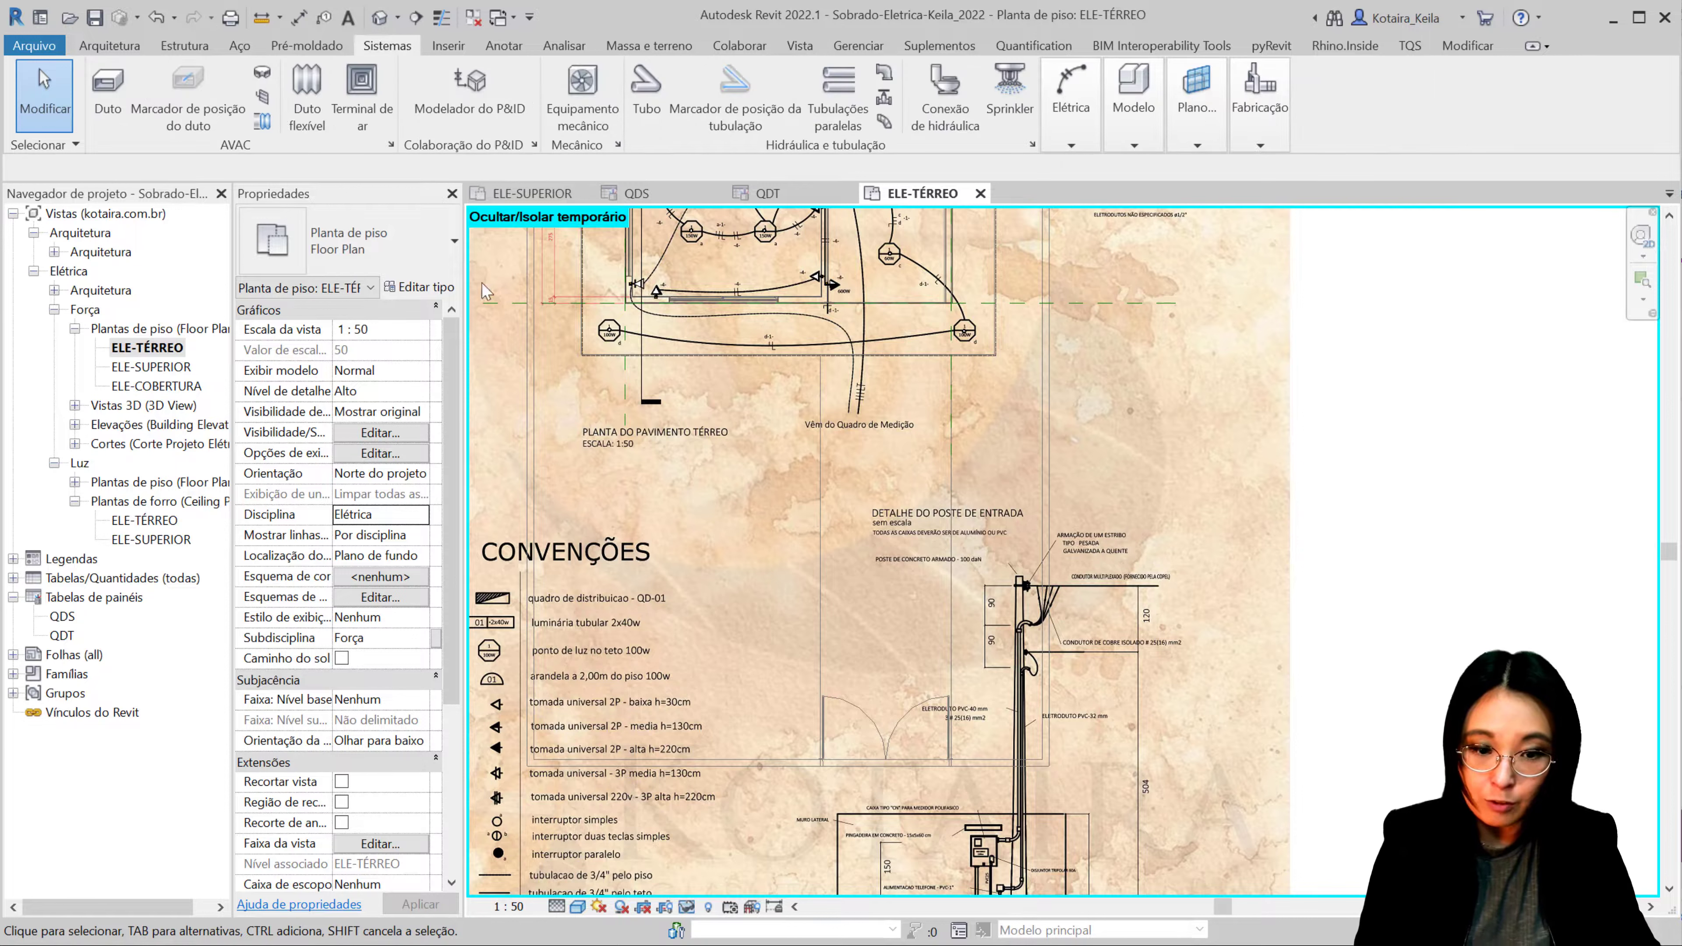
{"action": "left_click", "coordinate": [1078, 137]}
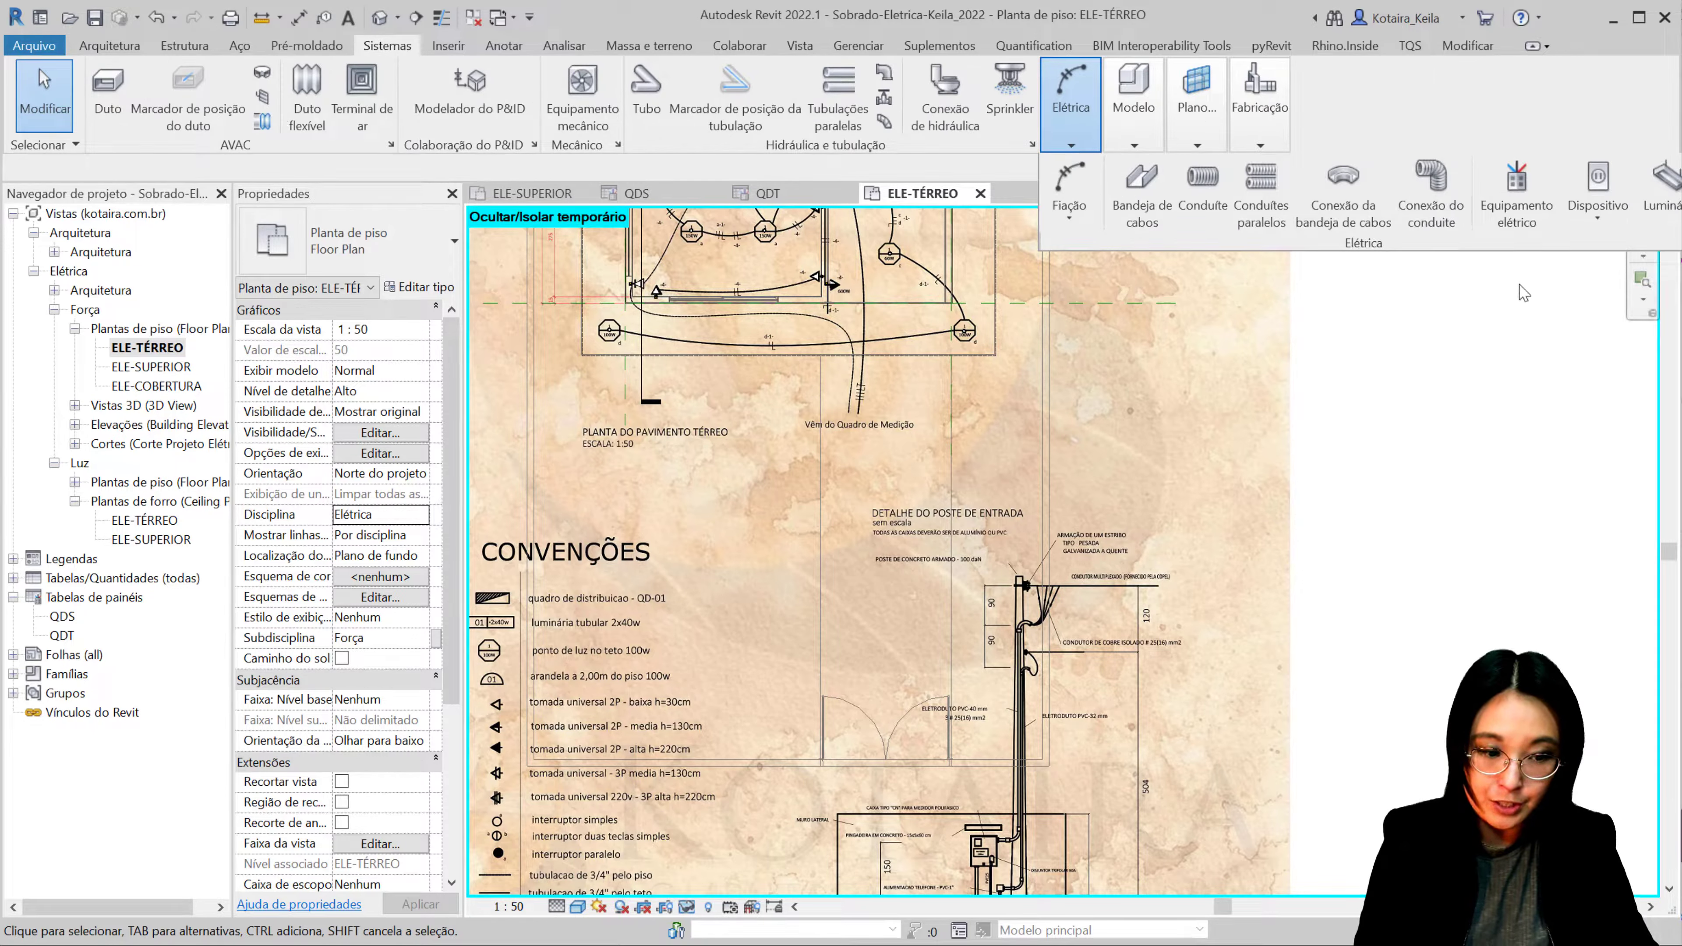
{"action": "left_click", "coordinate": [1509, 226]}
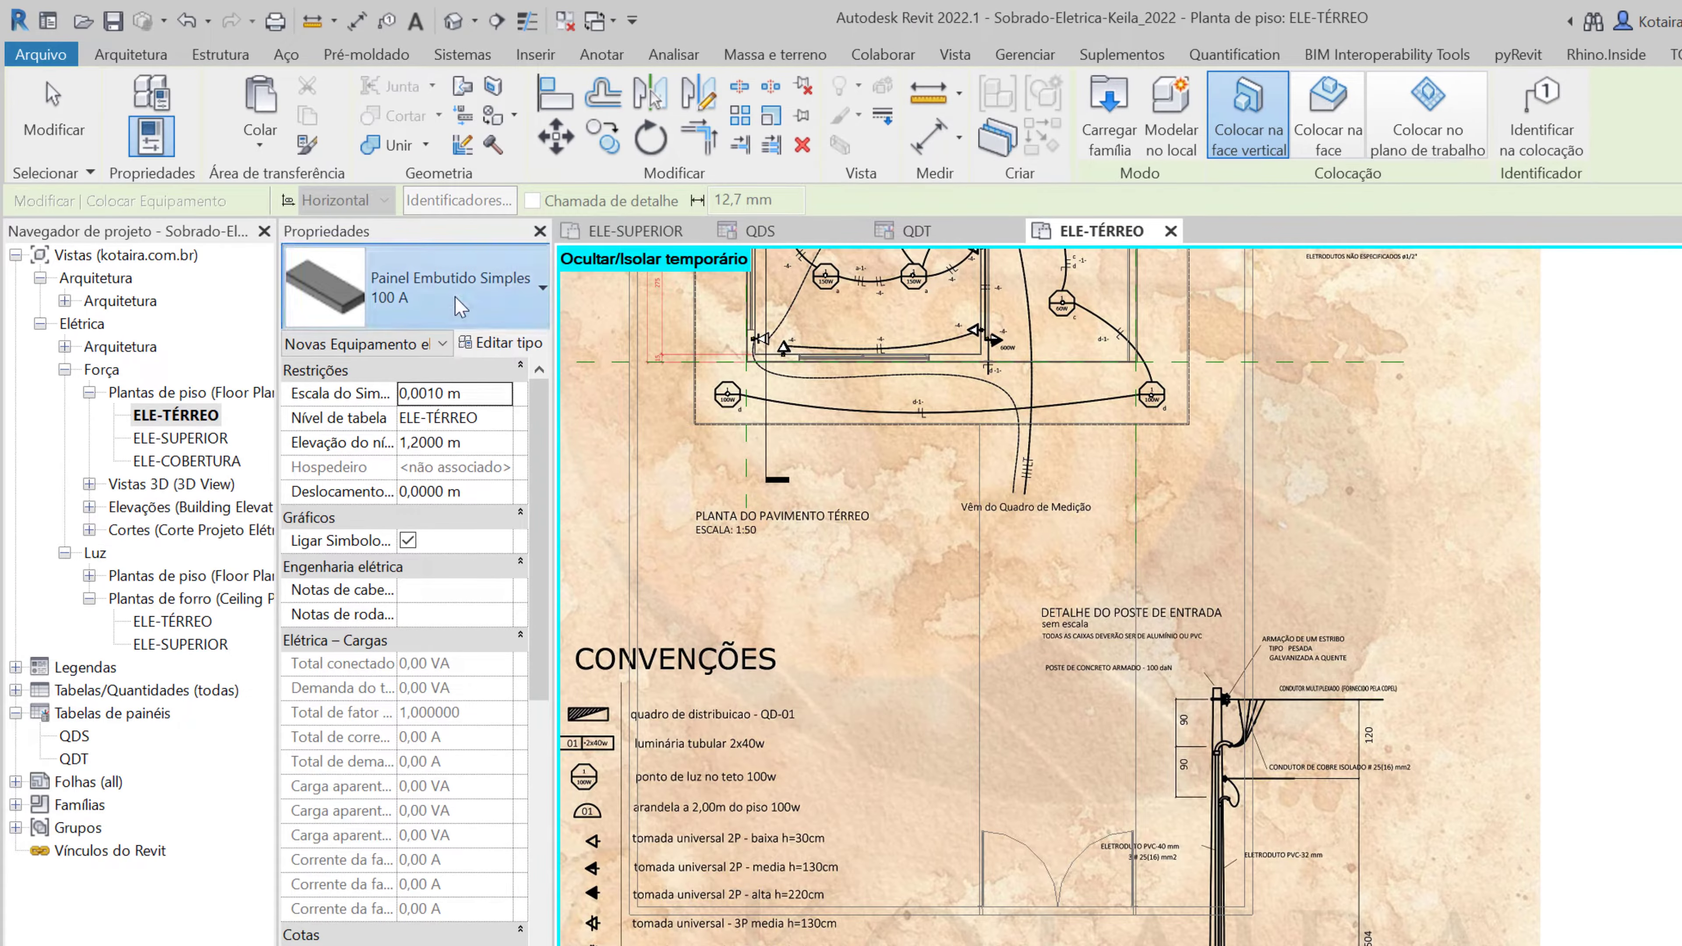
{"action": "left_click", "coordinate": [387, 256]}
{"action": "scroll", "coordinate": [430, 888], "scroll_direction": "down", "scroll_amount": 1}
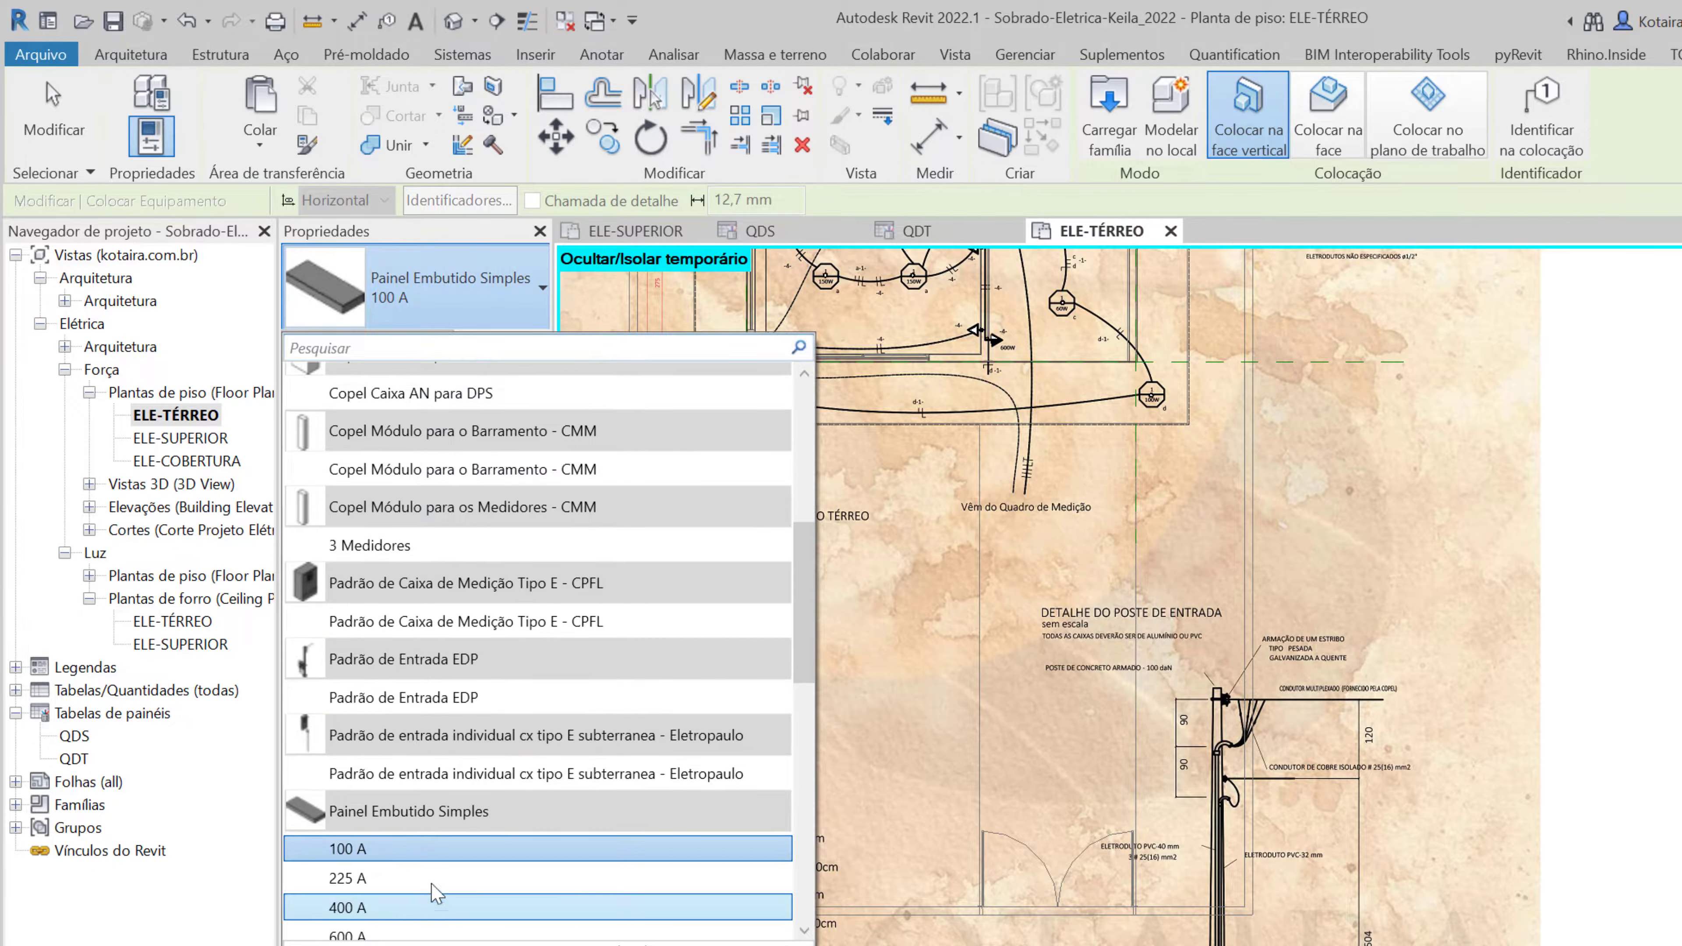
{"action": "left_click", "coordinate": [429, 872]}
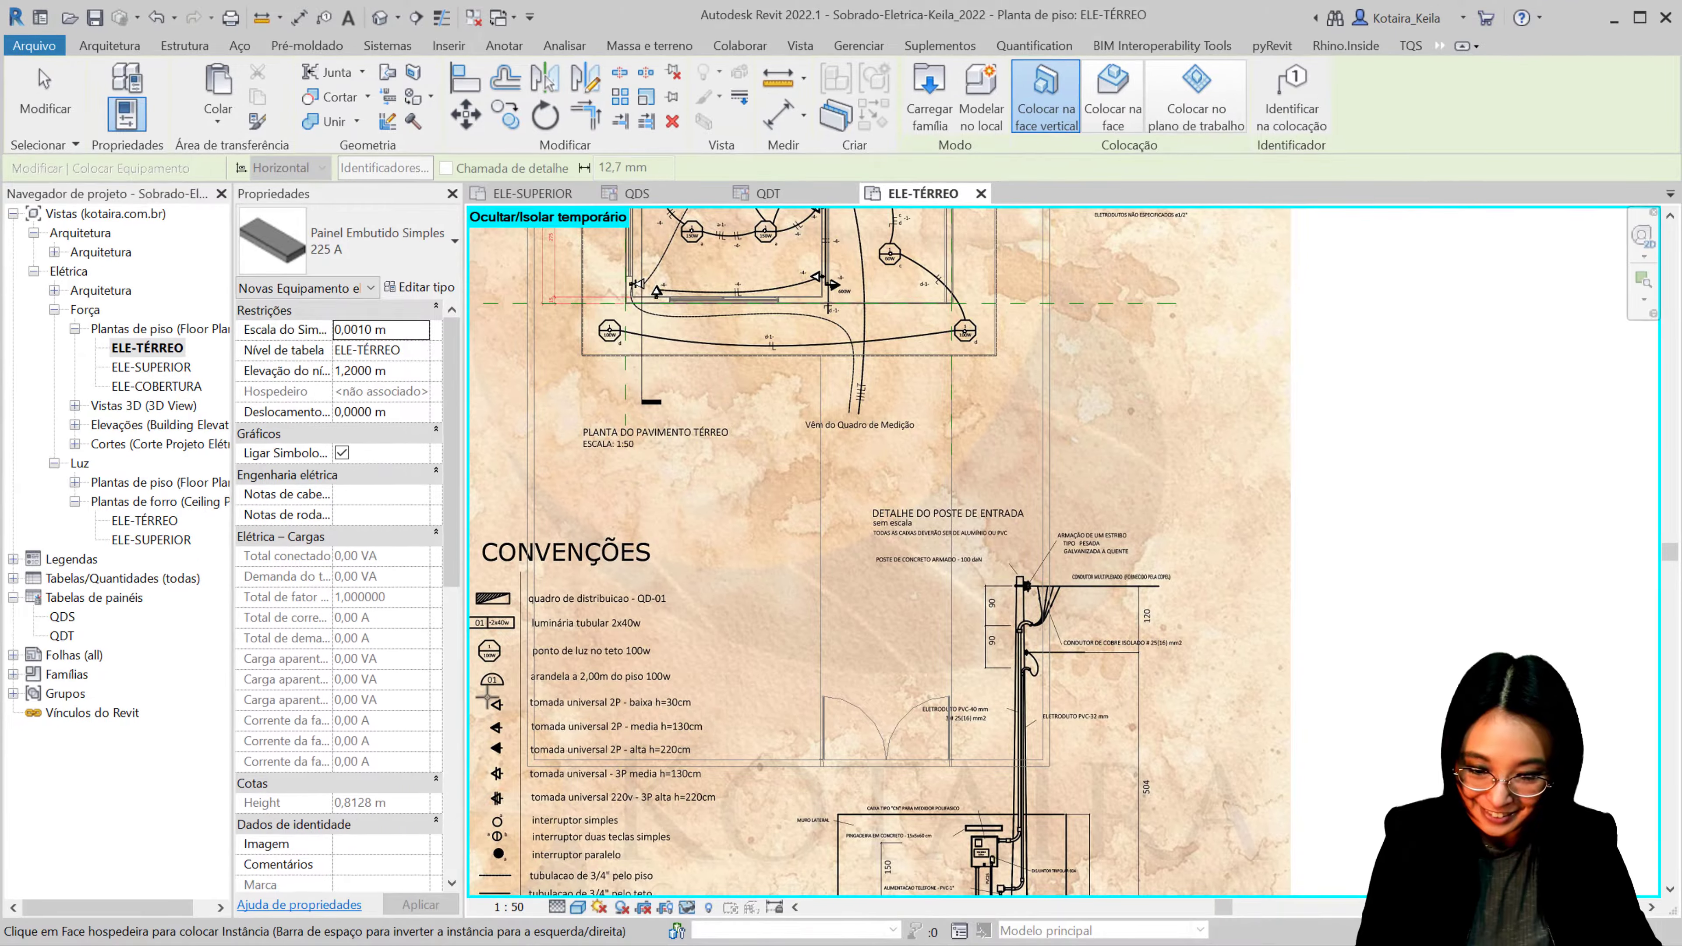
Step: Name the panel QG and place it over the entrance conduit lines
{"action": "scroll", "coordinate": [967, 729], "scroll_direction": "down", "scroll_amount": 1}
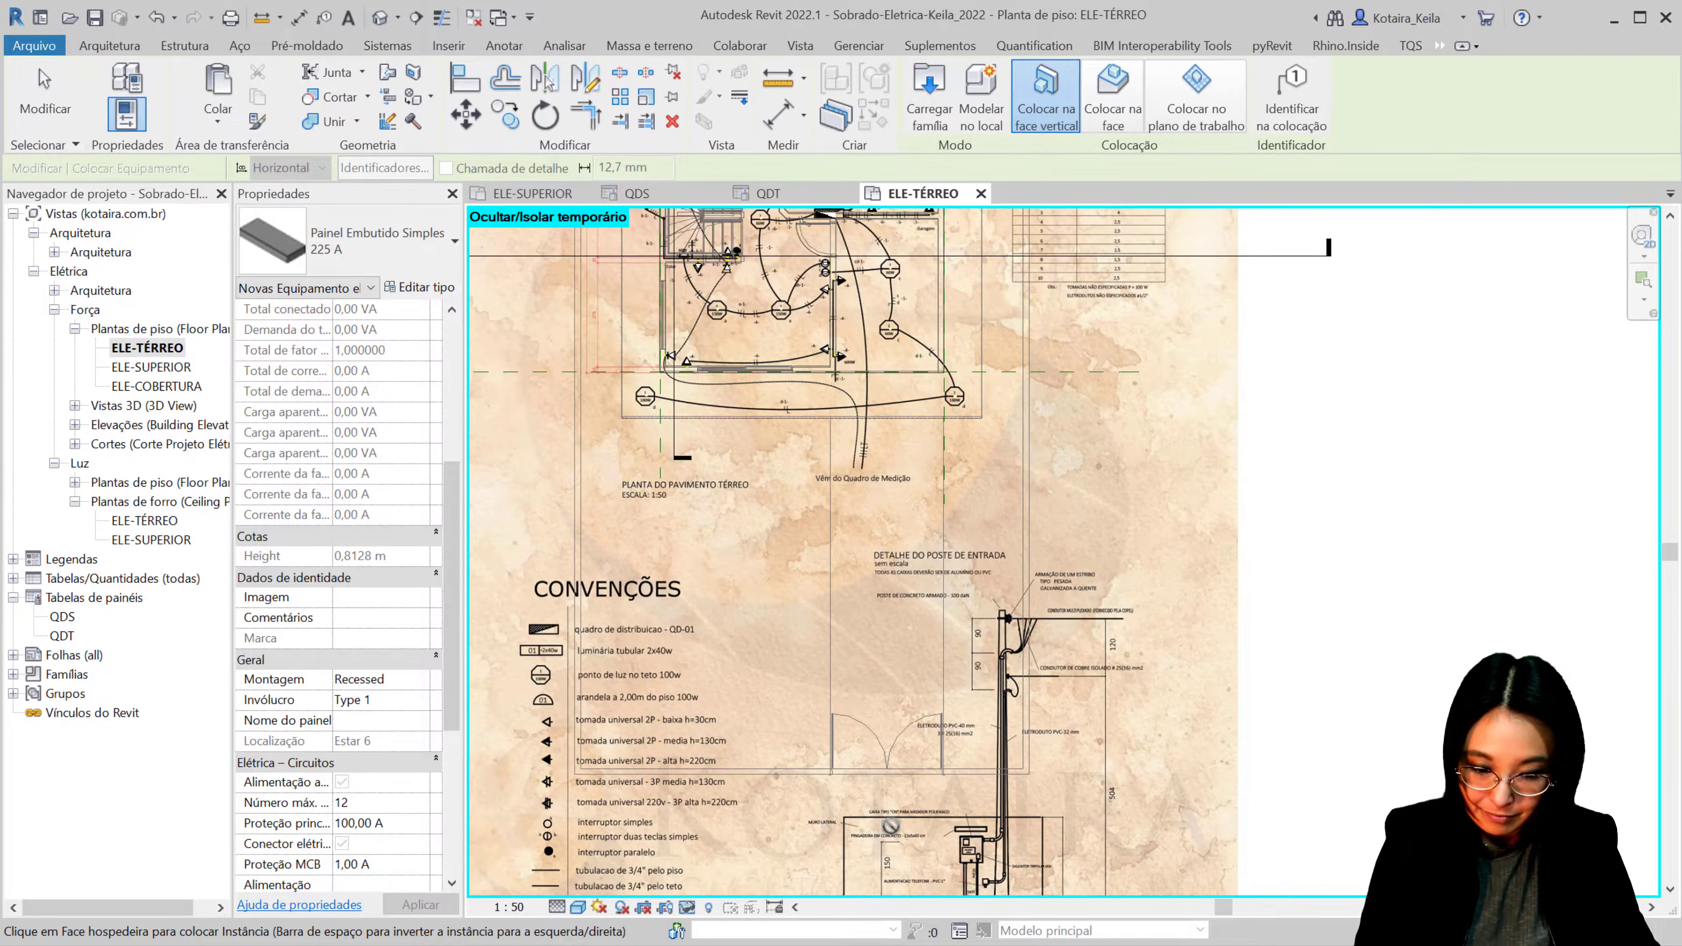
{"action": "middle_click_drag", "start_coordinate": [973, 755], "coordinate": [773, 676]}
{"action": "scroll", "coordinate": [773, 676], "scroll_direction": "up", "scroll_amount": 4}
{"action": "scroll", "coordinate": [773, 676], "scroll_direction": "up", "scroll_amount": 3}
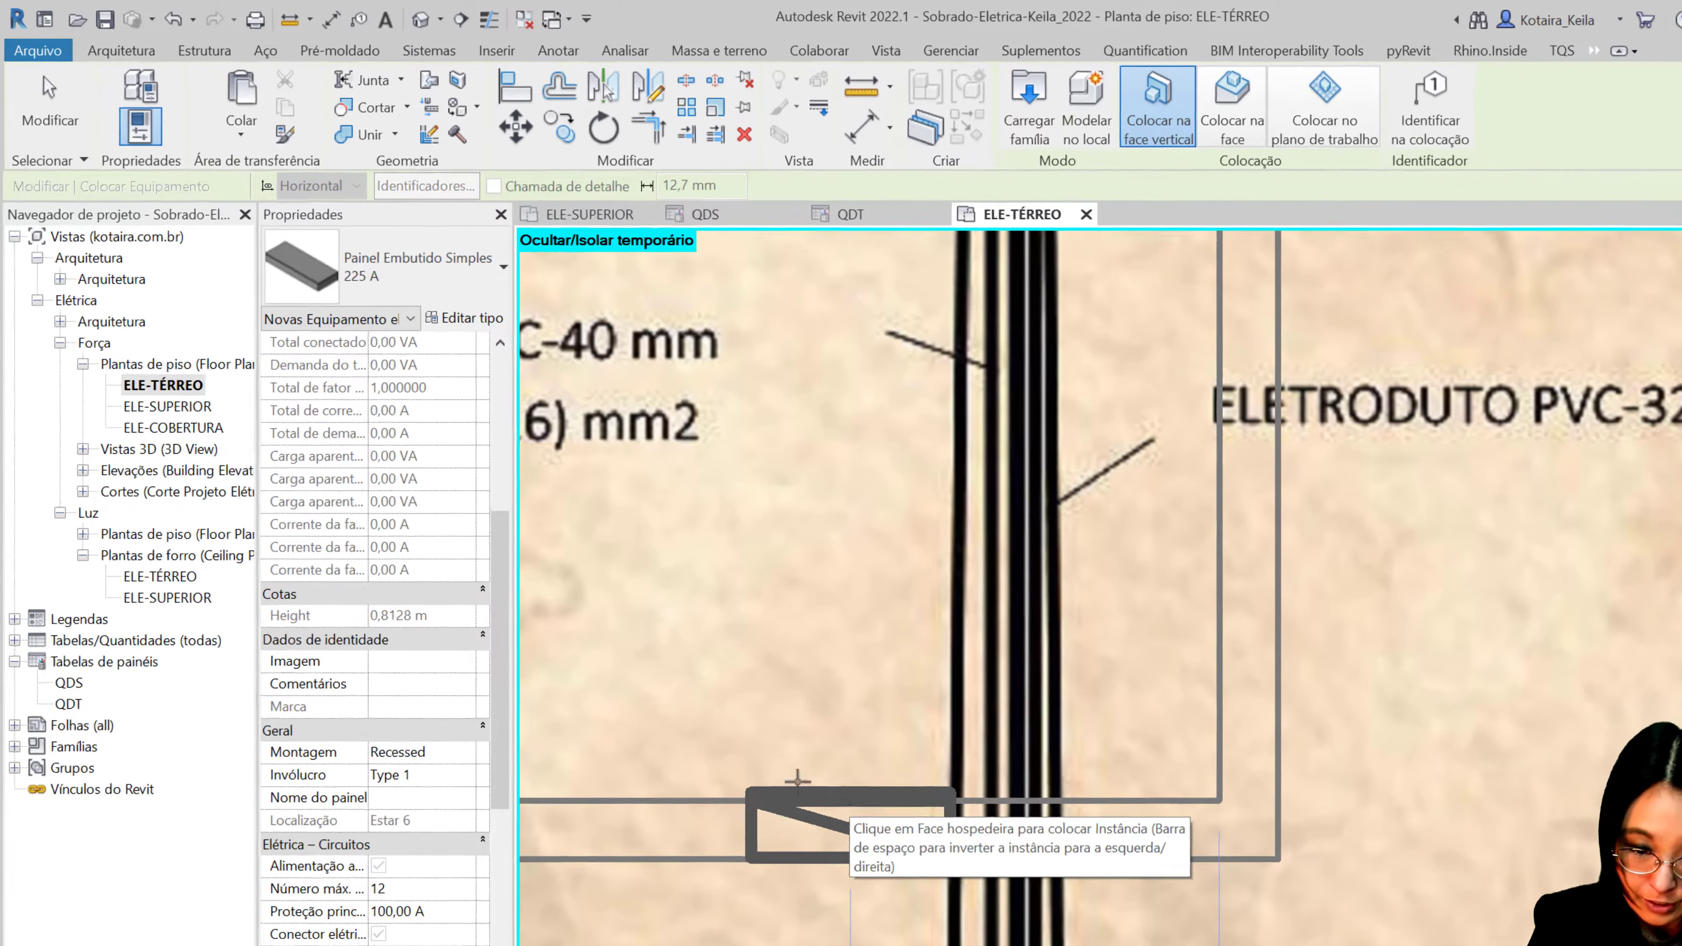
{"action": "scroll", "coordinate": [367, 604], "scroll_direction": "up", "scroll_amount": 5}
{"action": "scroll", "coordinate": [432, 708], "scroll_direction": "down", "scroll_amount": 5}
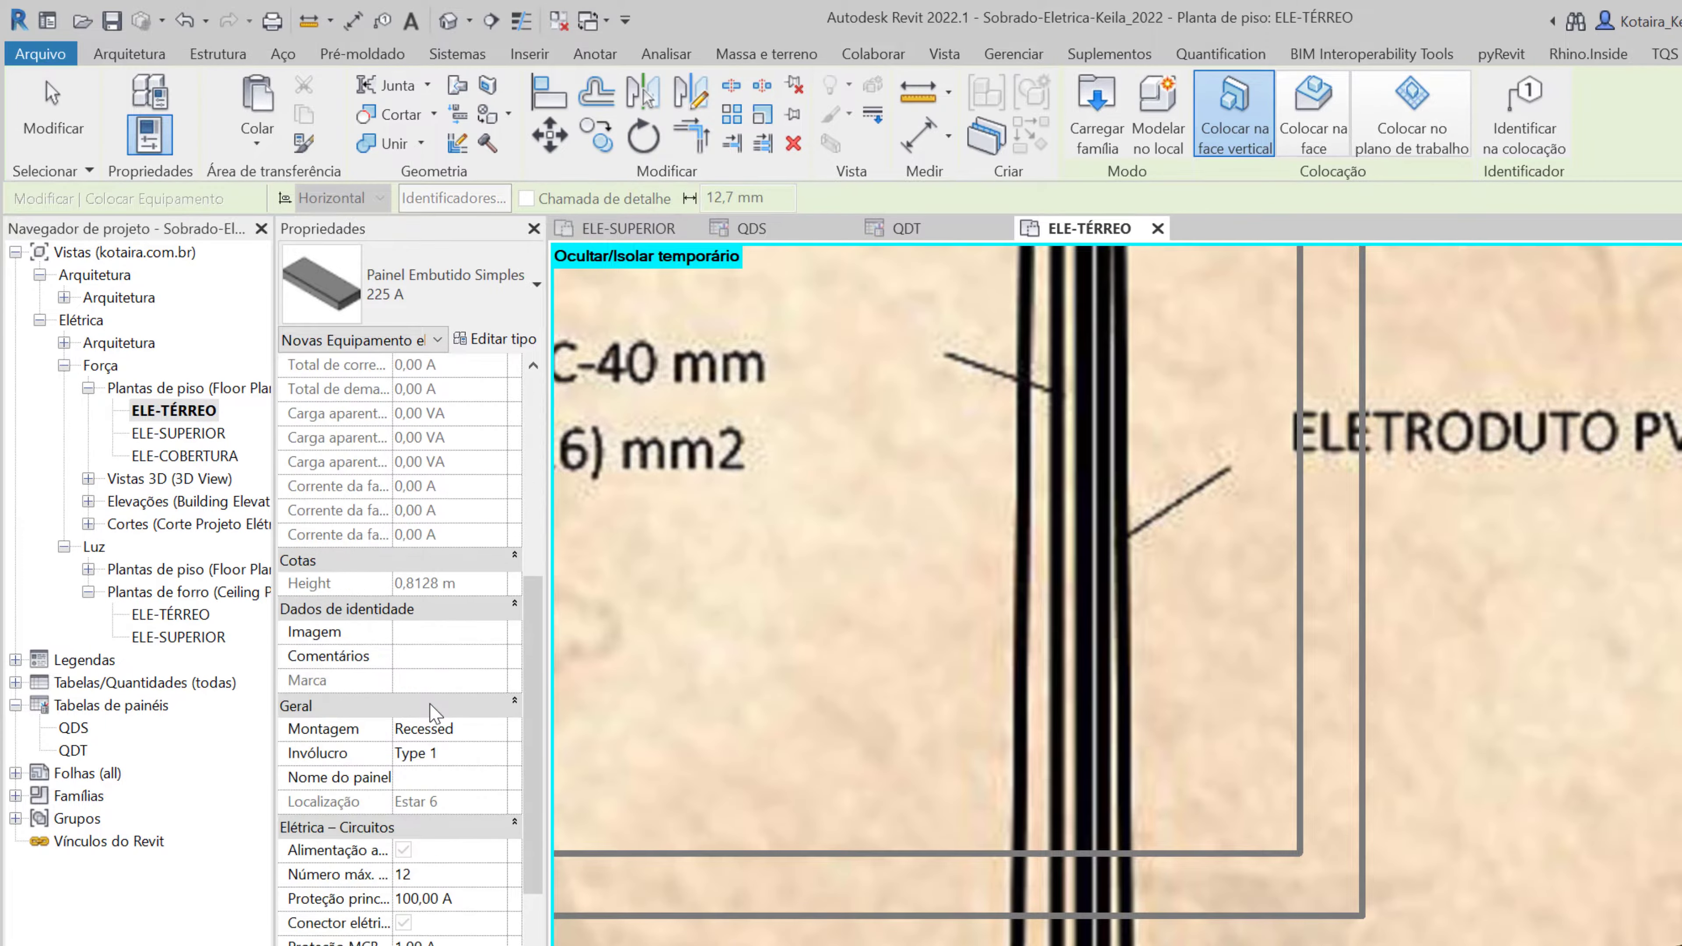
{"action": "left_click", "coordinate": [427, 779]}
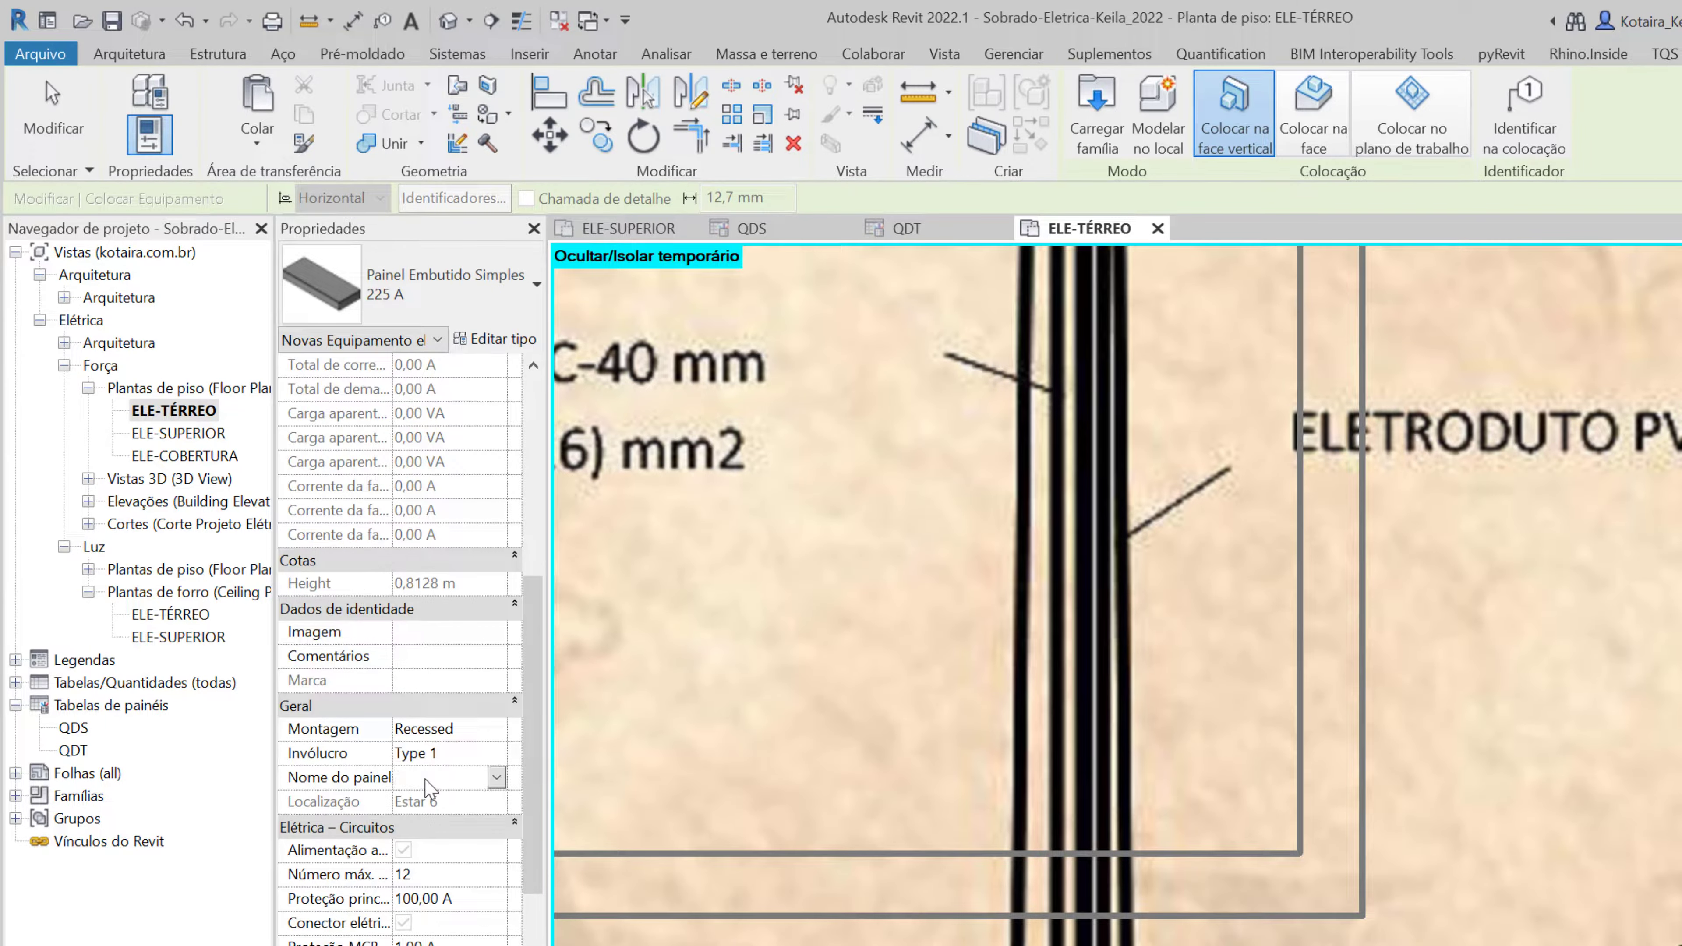
{"action": "key", "text": "Caps_Lock"}
{"action": "type", "text": "QG"}
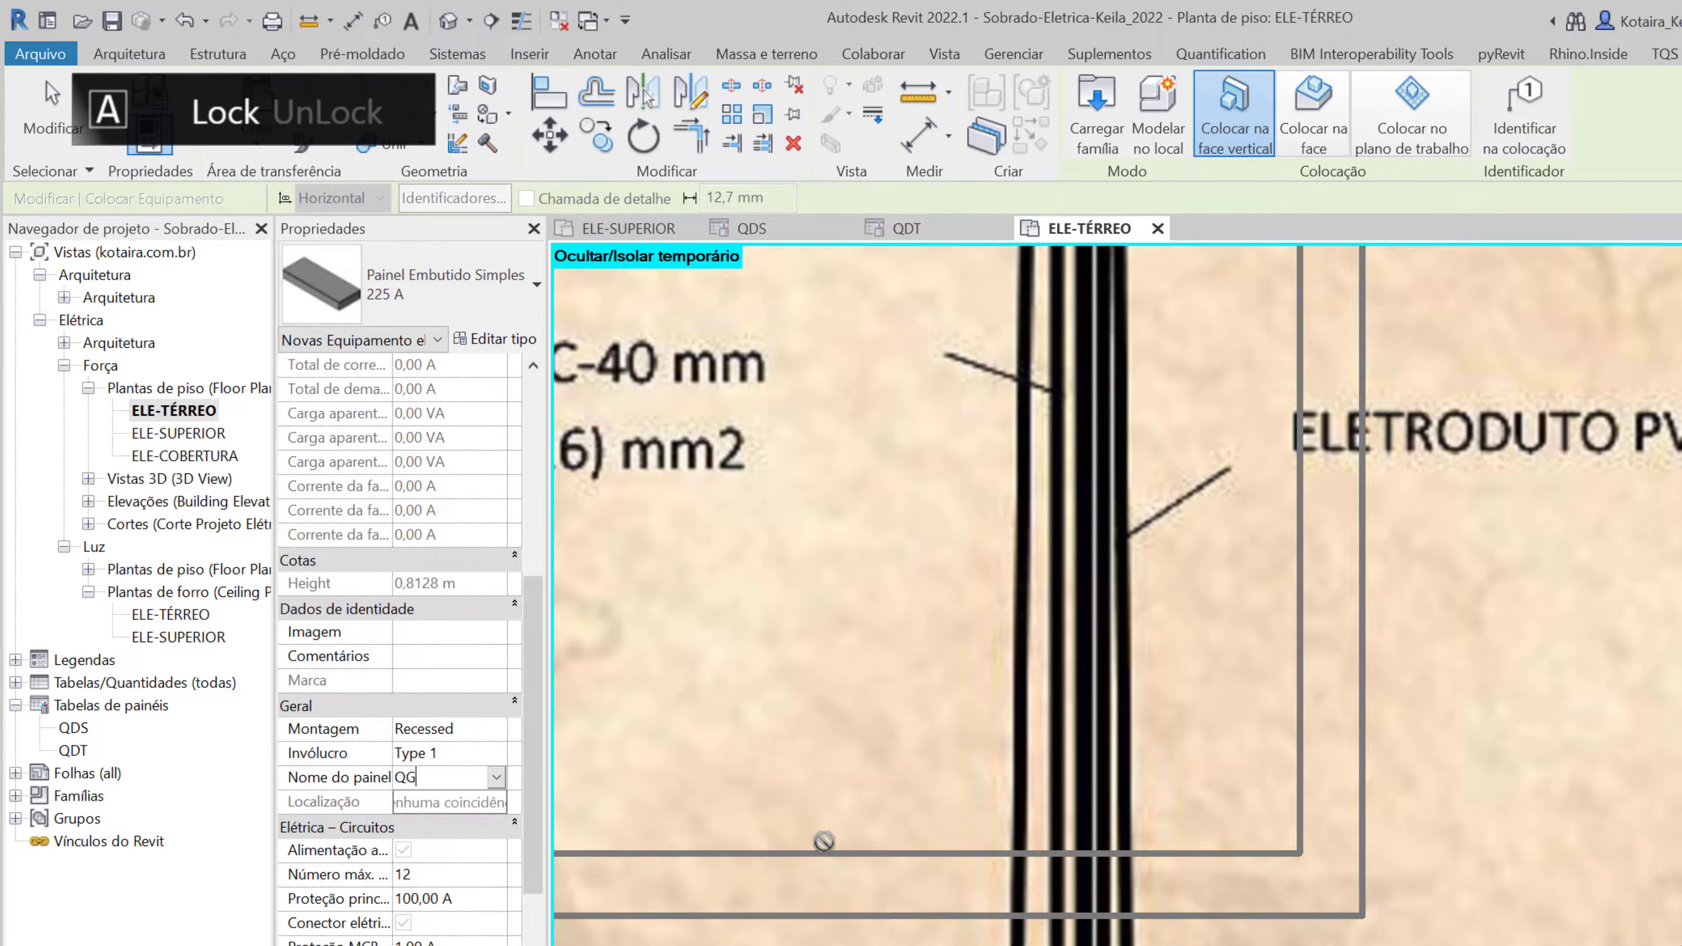
{"action": "left_click", "coordinate": [1125, 862]}
{"action": "key", "text": "Escape"}
{"action": "key", "text": "Escape"}
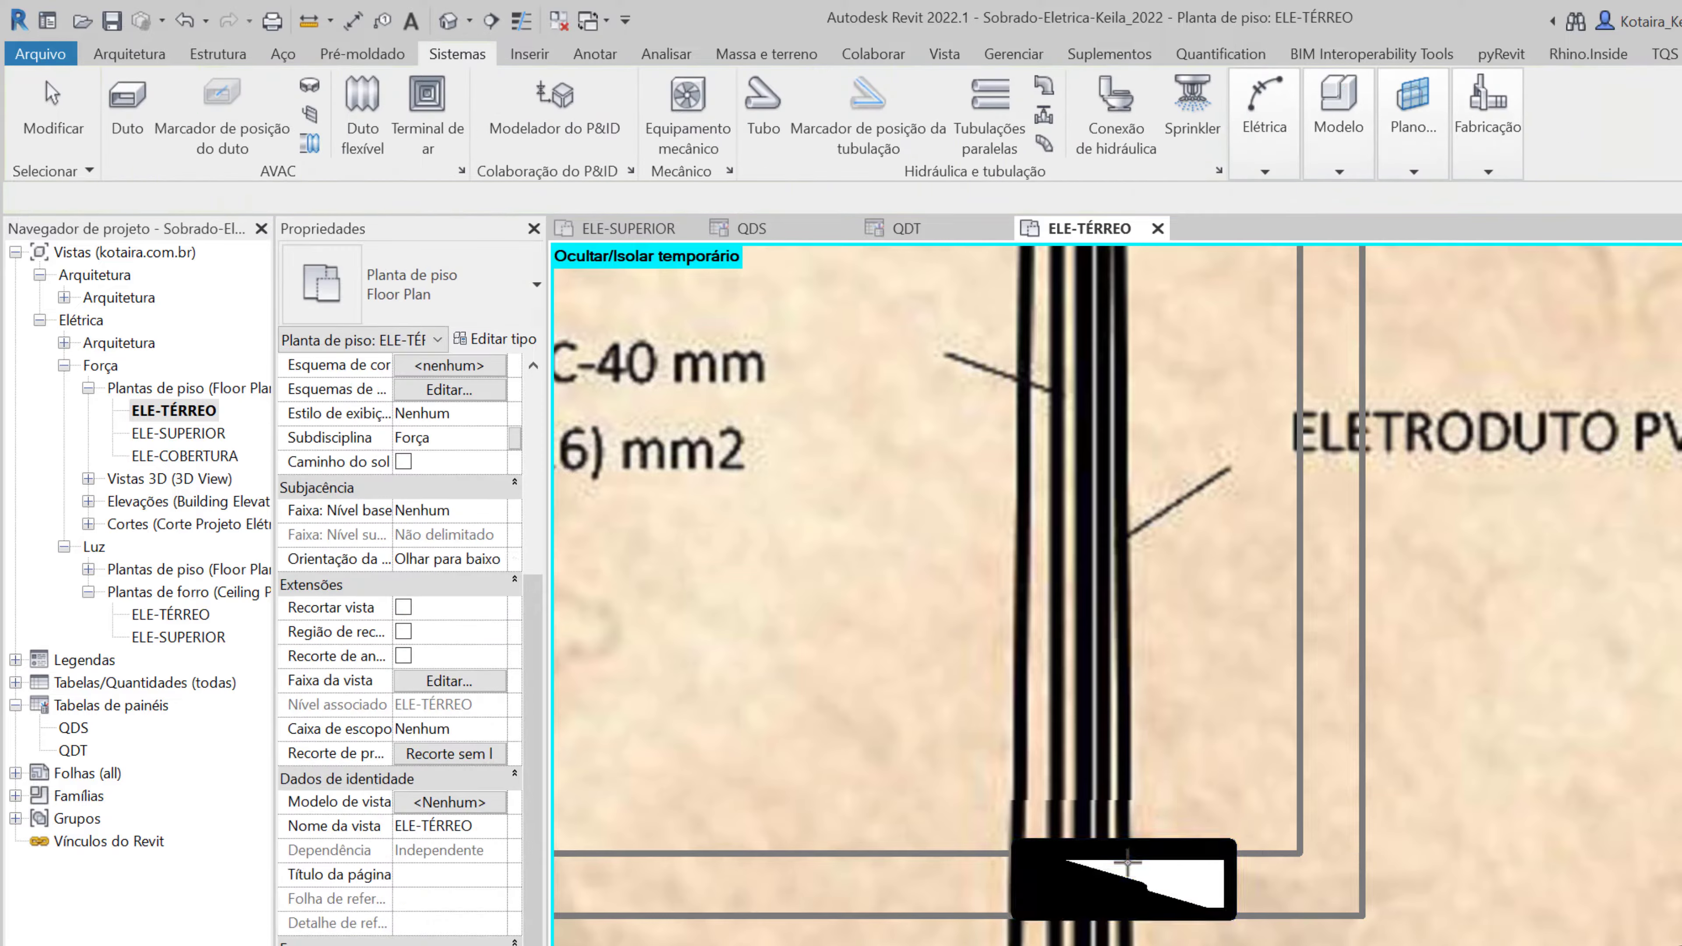
{"action": "left_click", "coordinate": [1128, 865]}
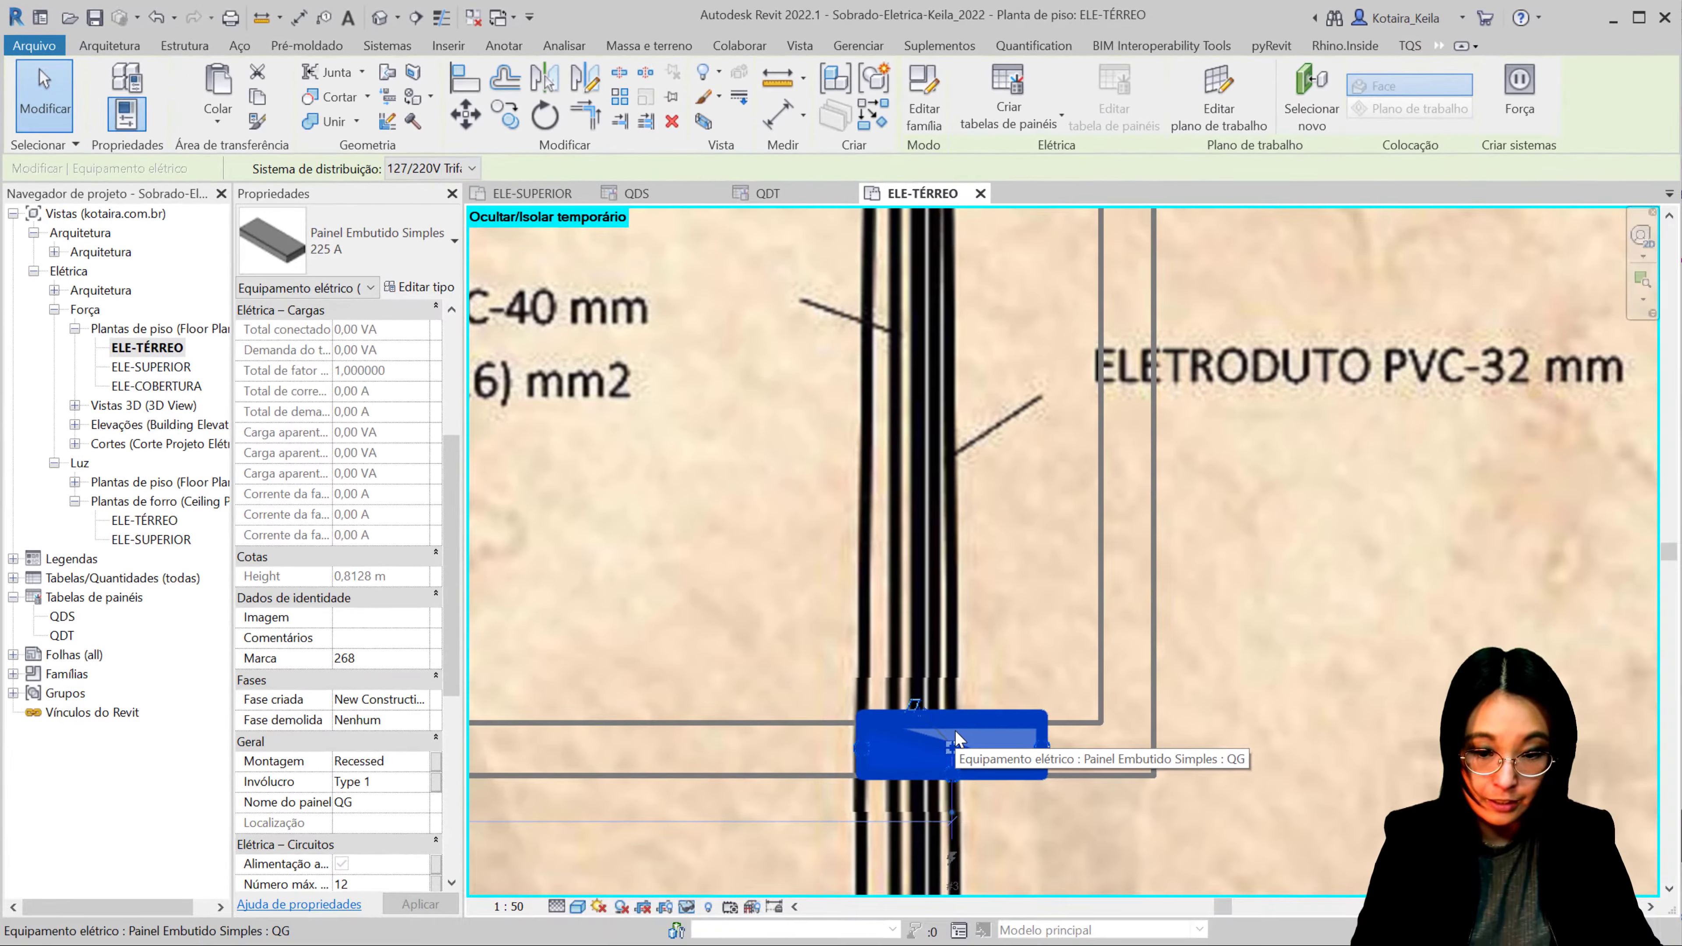
Step: Create a Força power circuit for QG, leaving its panel unassigned
{"action": "left_click", "coordinate": [1534, 106]}
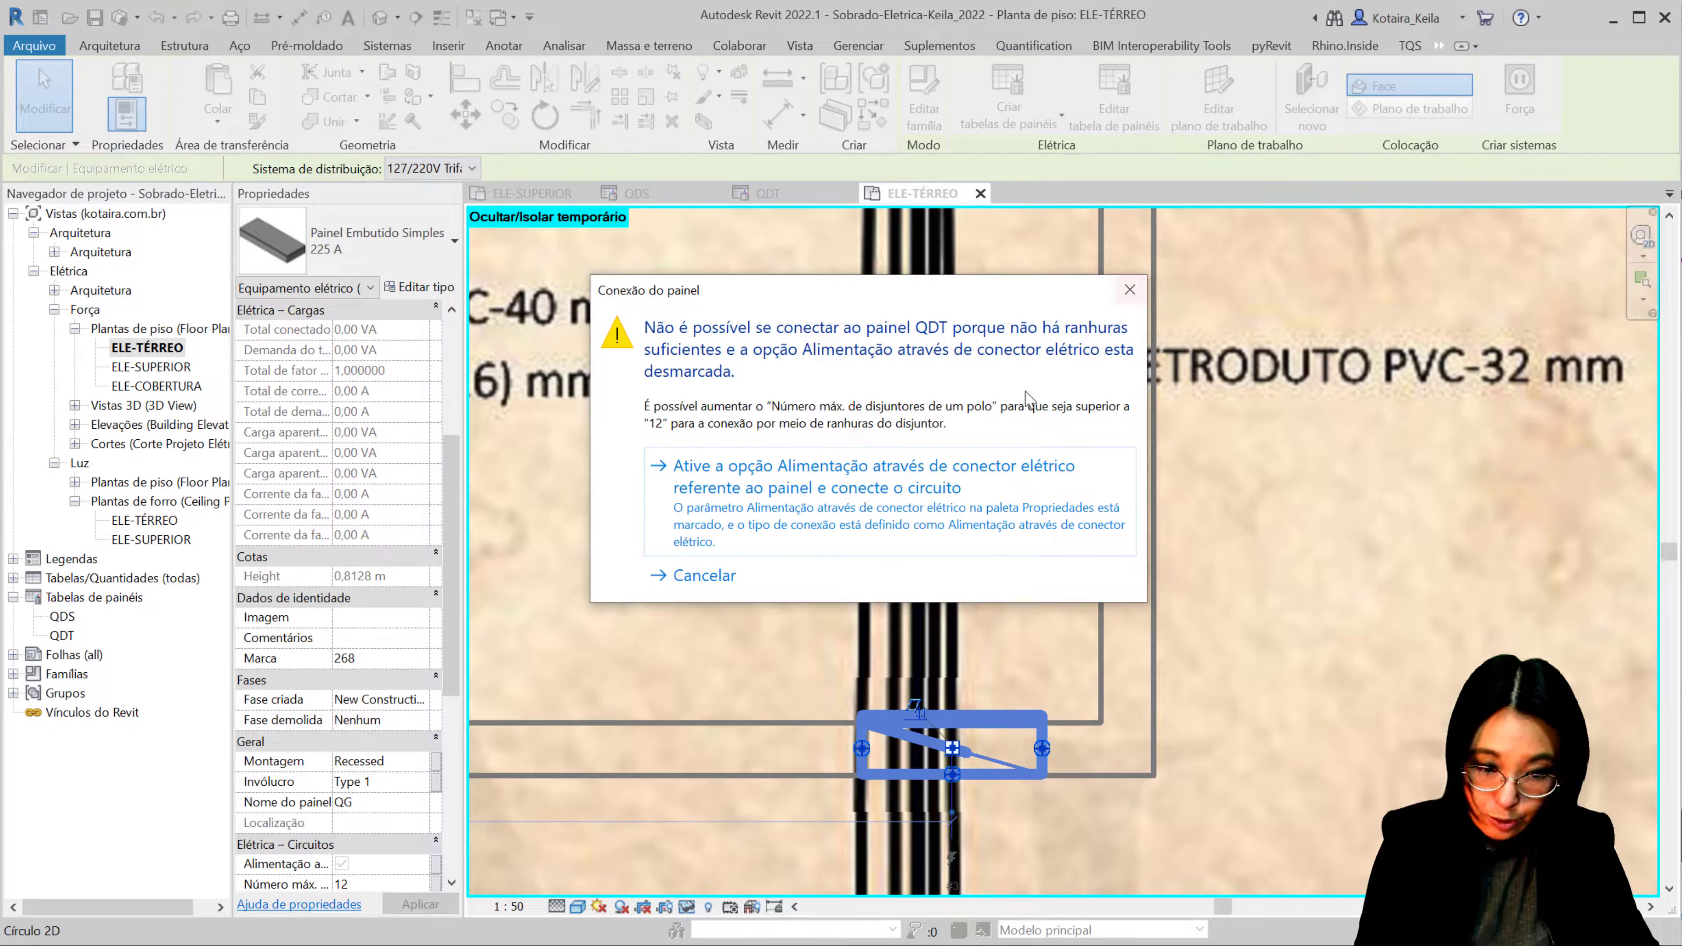
{"action": "key", "text": "Escape"}
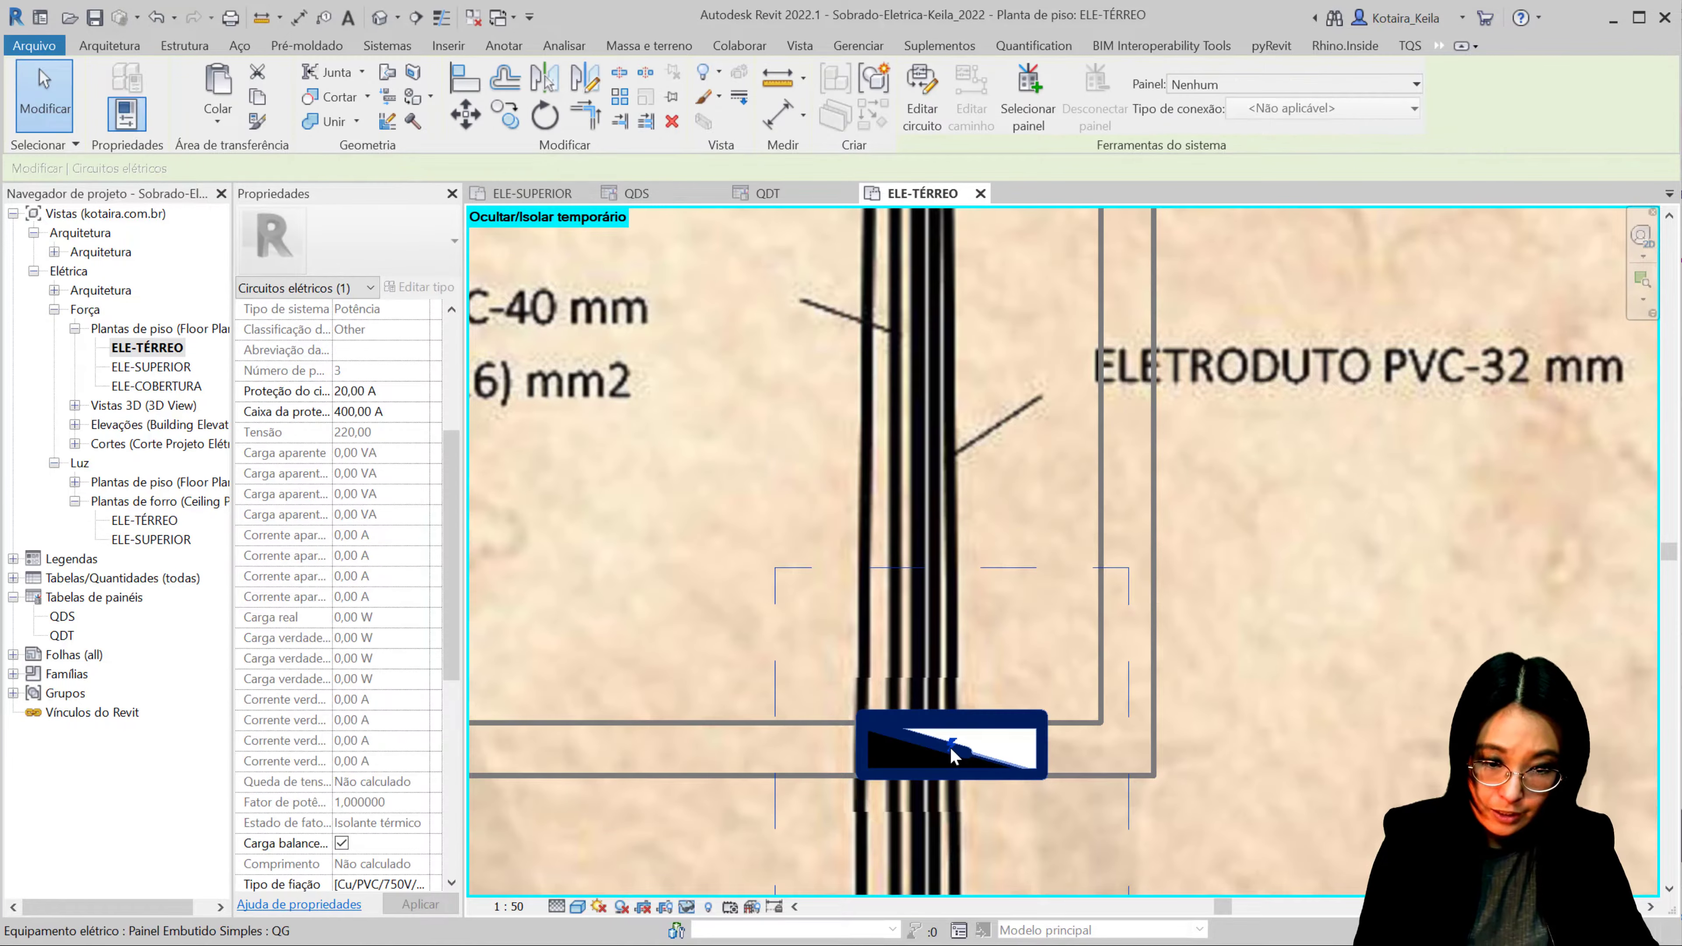
{"action": "left_click", "coordinate": [1311, 85]}
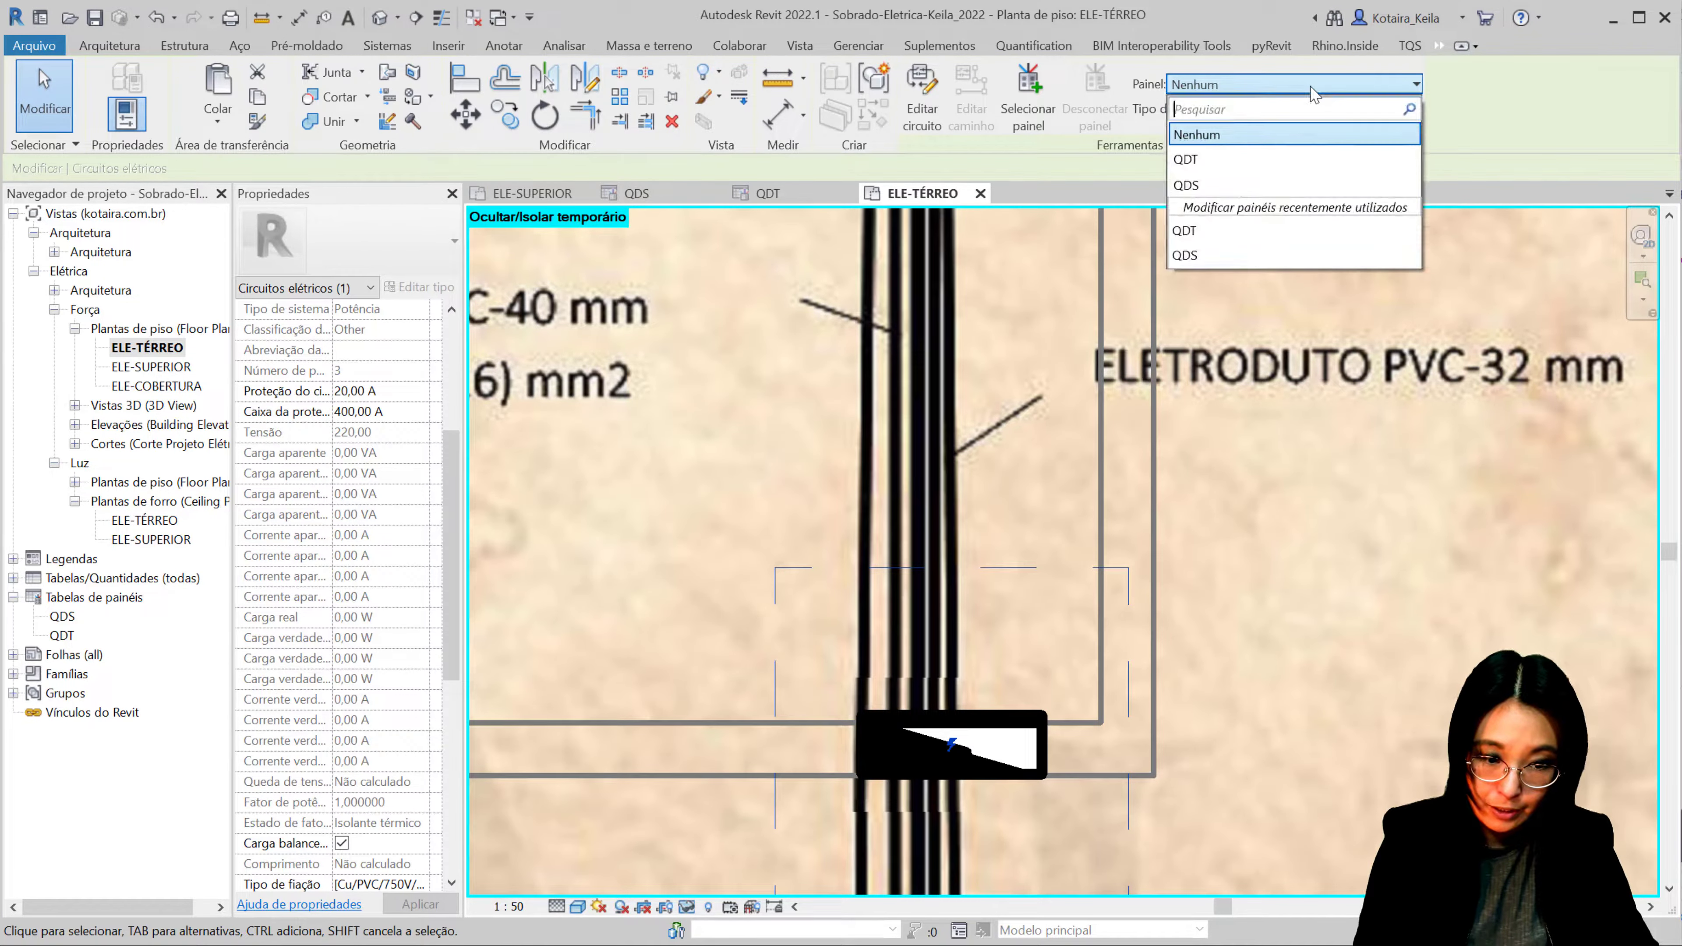
{"action": "left_click", "coordinate": [1547, 123]}
Step: Select the 100 A QDT panel
{"action": "scroll", "coordinate": [857, 605], "scroll_direction": "down", "scroll_amount": 5}
{"action": "scroll", "coordinate": [814, 391], "scroll_direction": "down", "scroll_amount": 3}
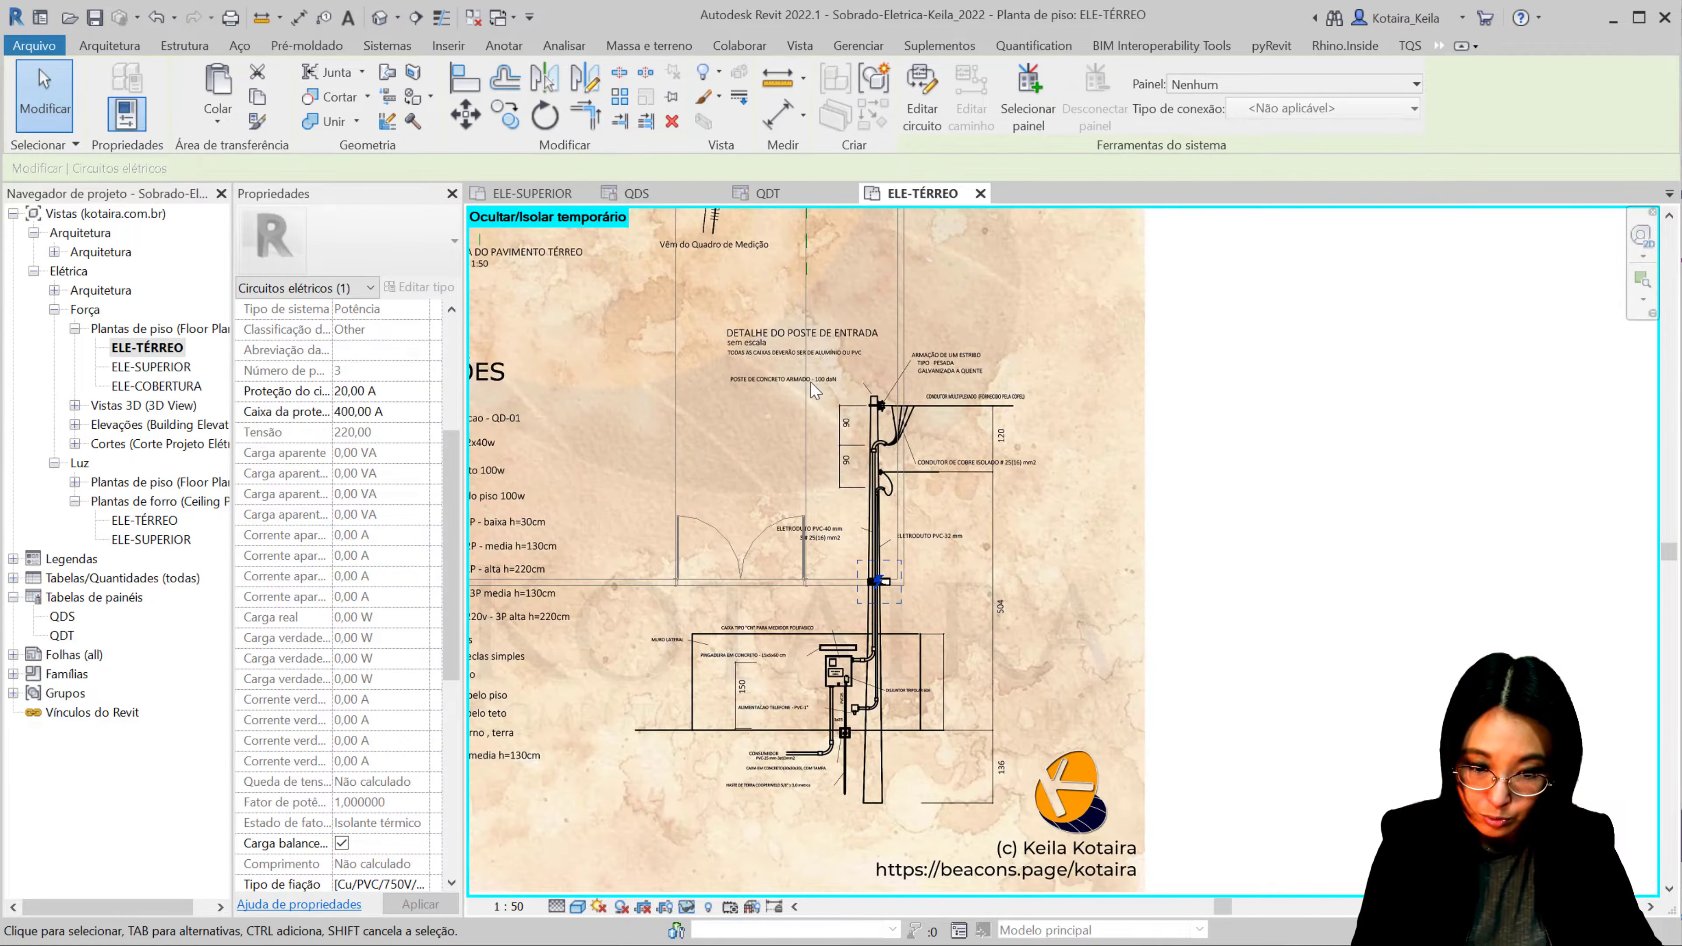
{"action": "scroll", "coordinate": [812, 383], "scroll_direction": "down", "scroll_amount": 3}
{"action": "scroll", "coordinate": [723, 401], "scroll_direction": "up", "scroll_amount": 6}
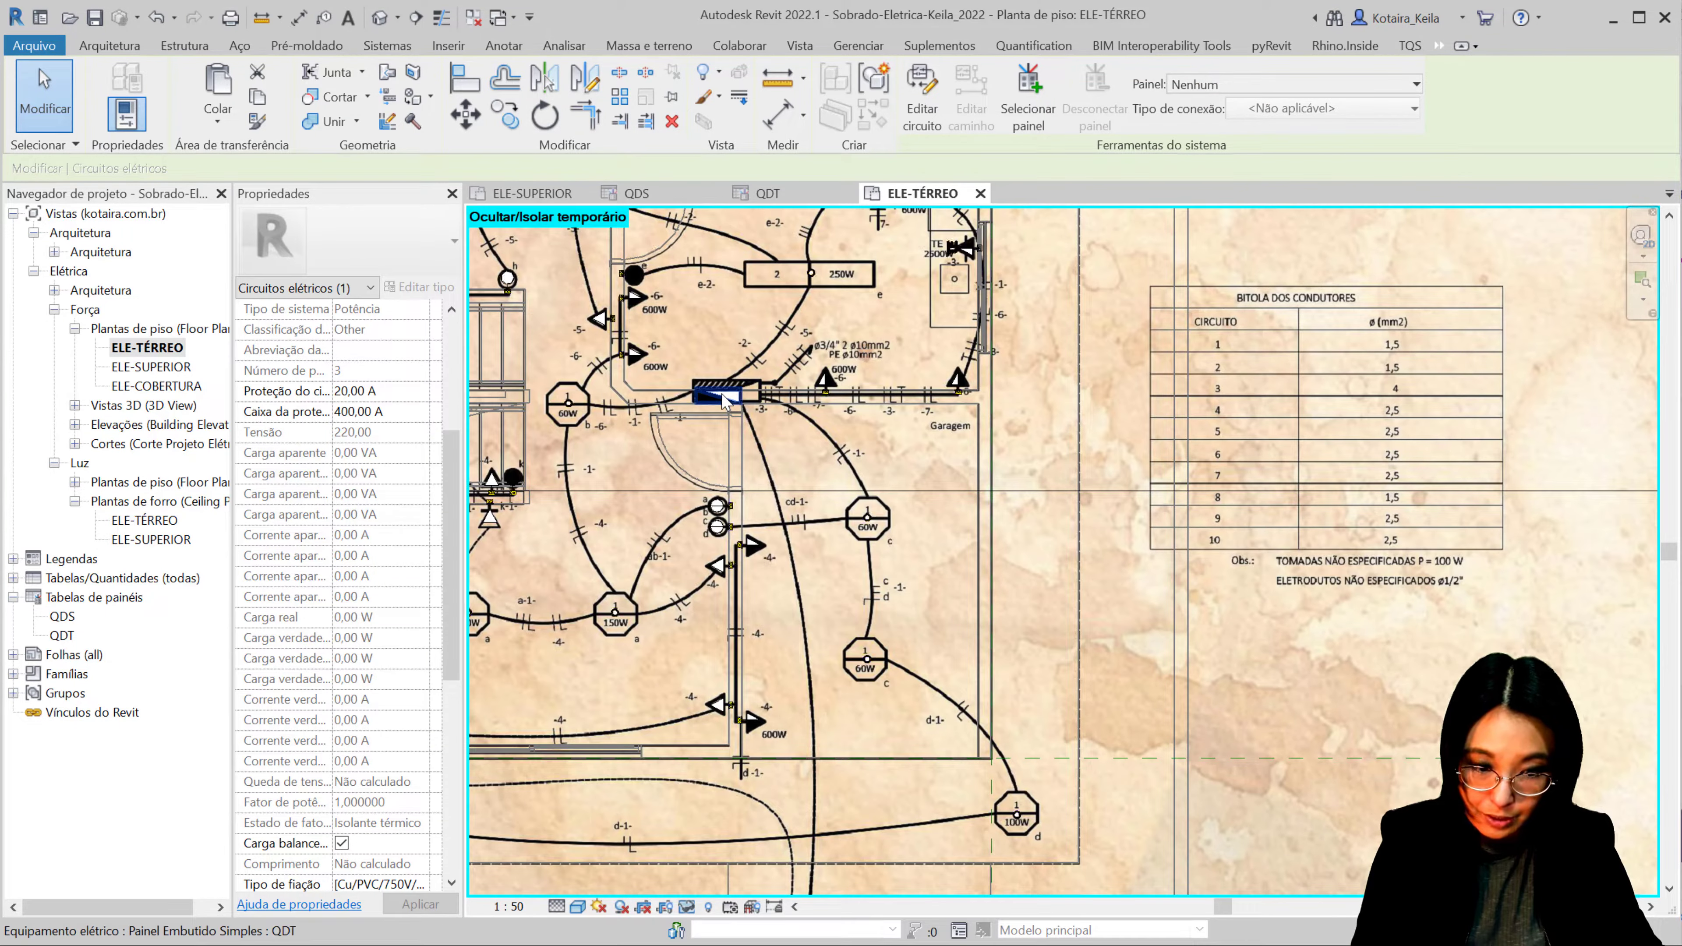
{"action": "left_click", "coordinate": [724, 397]}
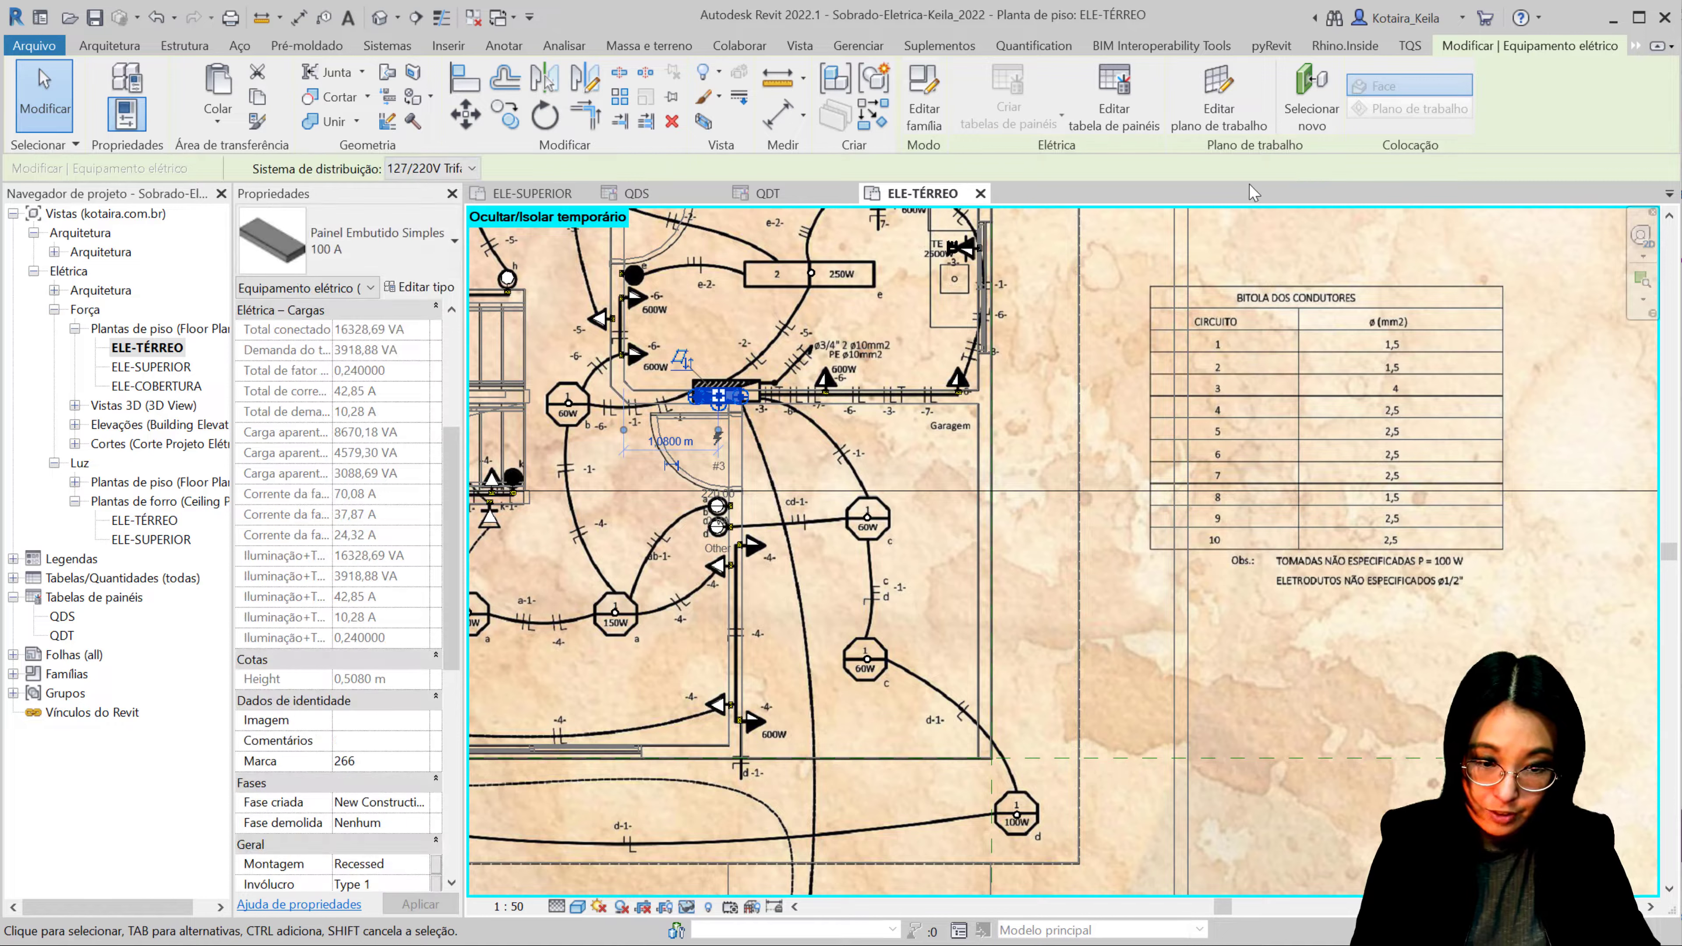
Step: Open the System Browser and locate QDT and QG under Elétrica > Potência
{"action": "key", "text": "Escape"}
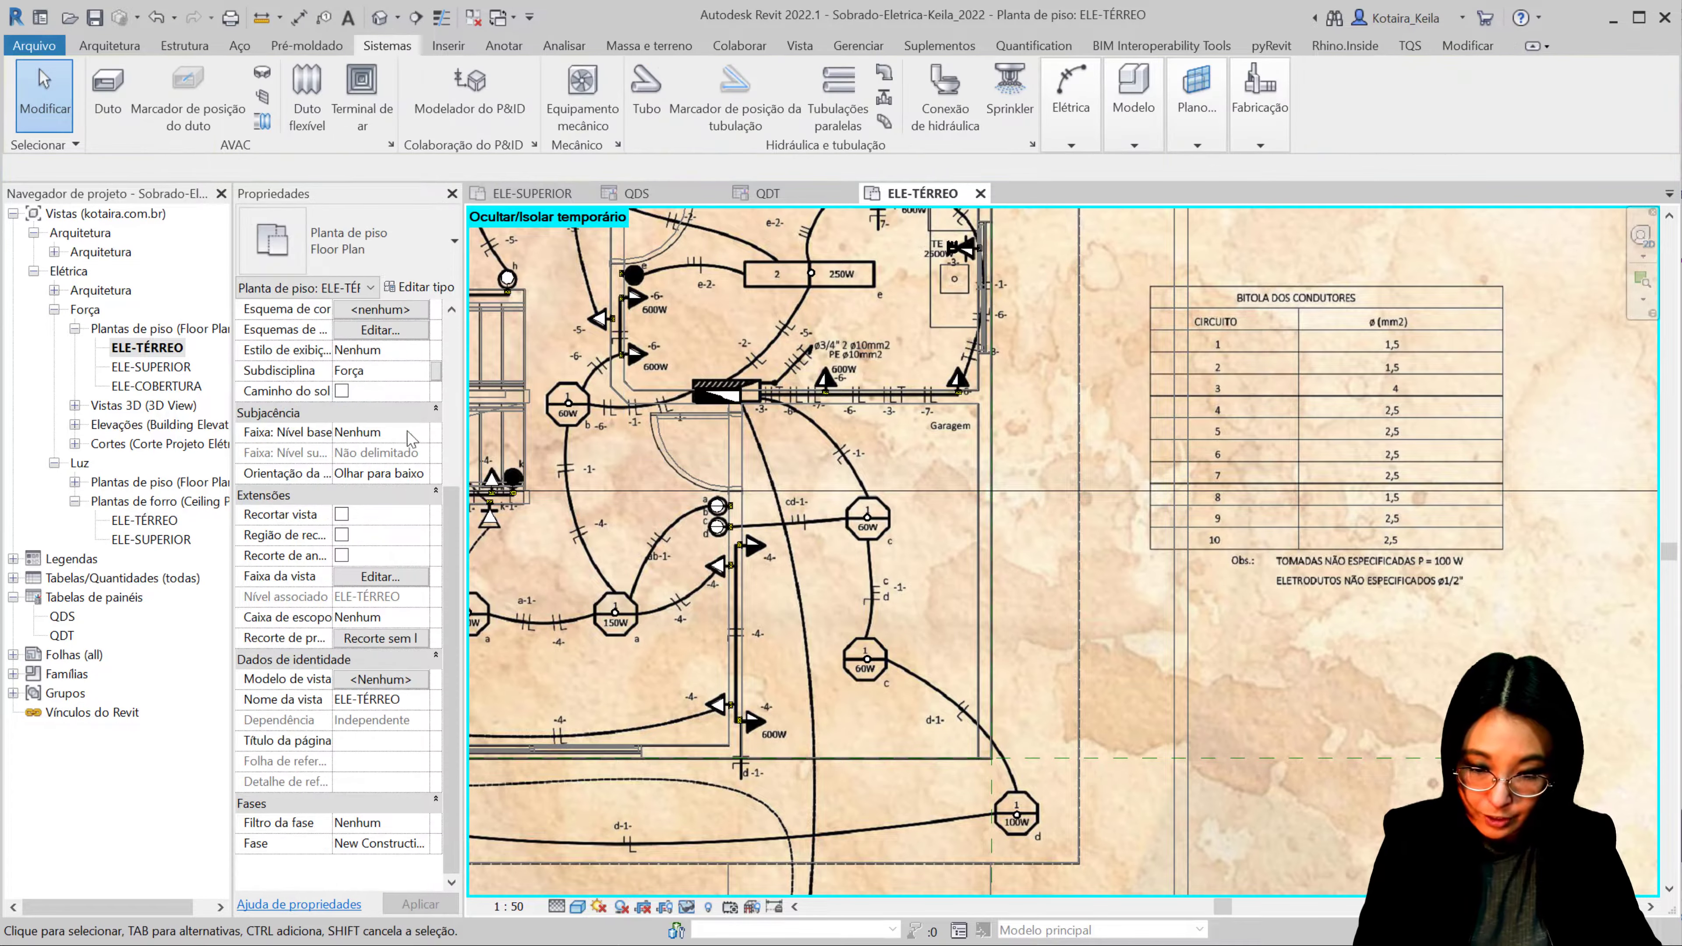
{"action": "right_click", "coordinate": [530, 401]}
{"action": "mouse_move", "coordinate": [591, 678]}
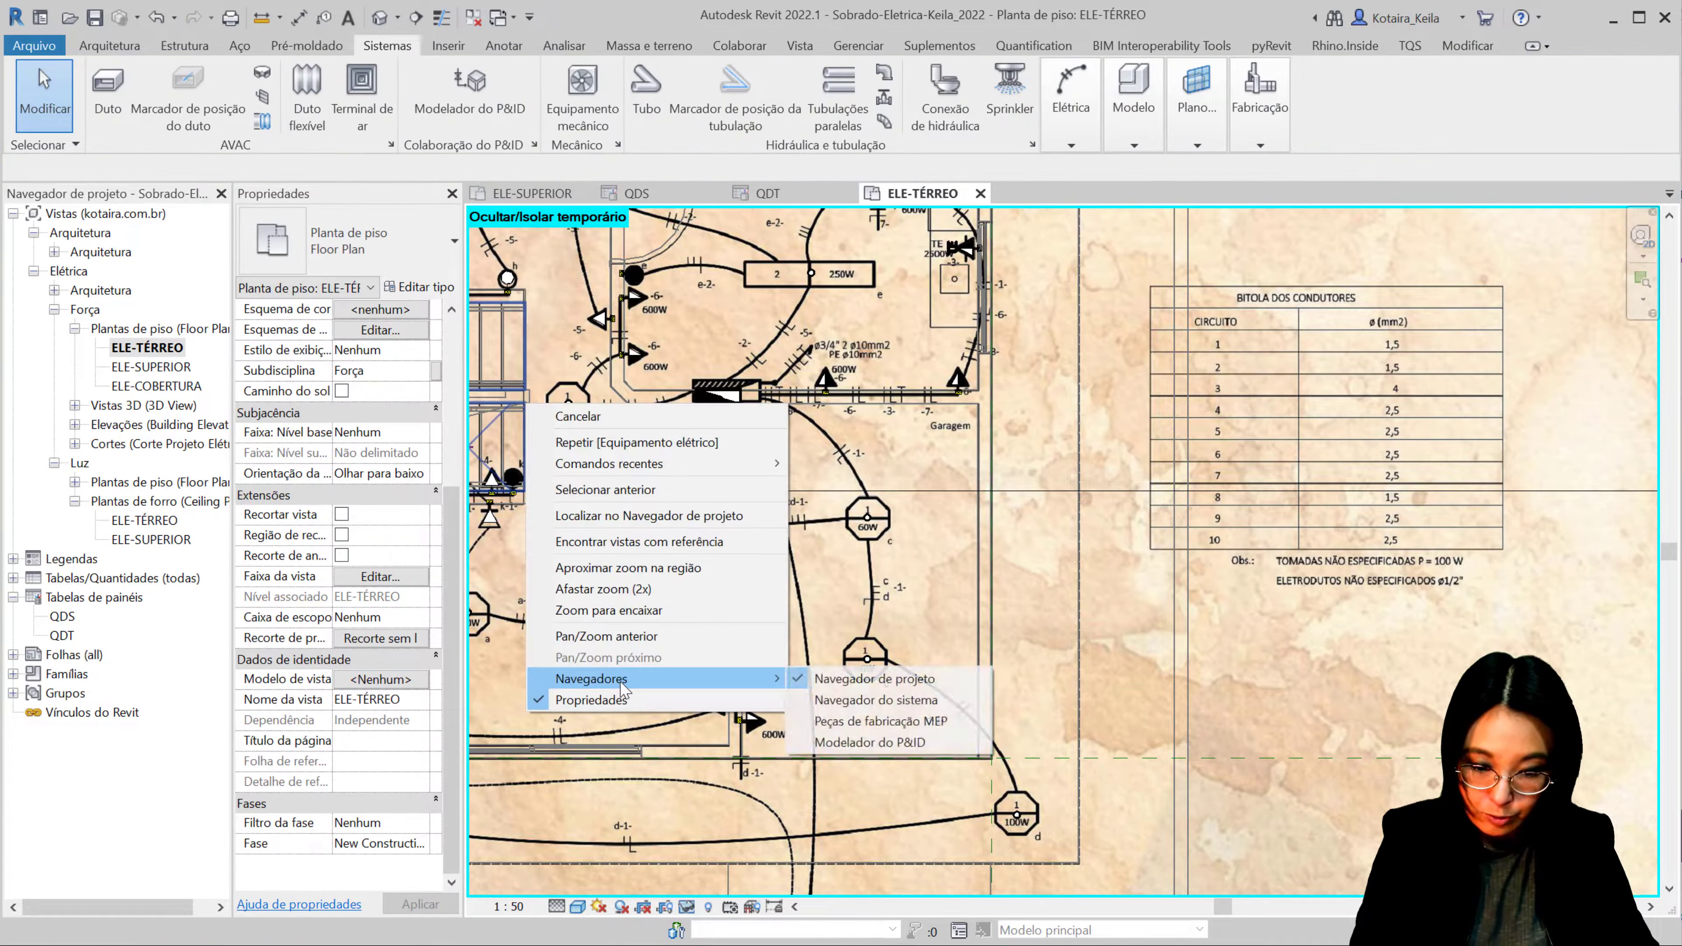
{"action": "left_click", "coordinate": [837, 702]}
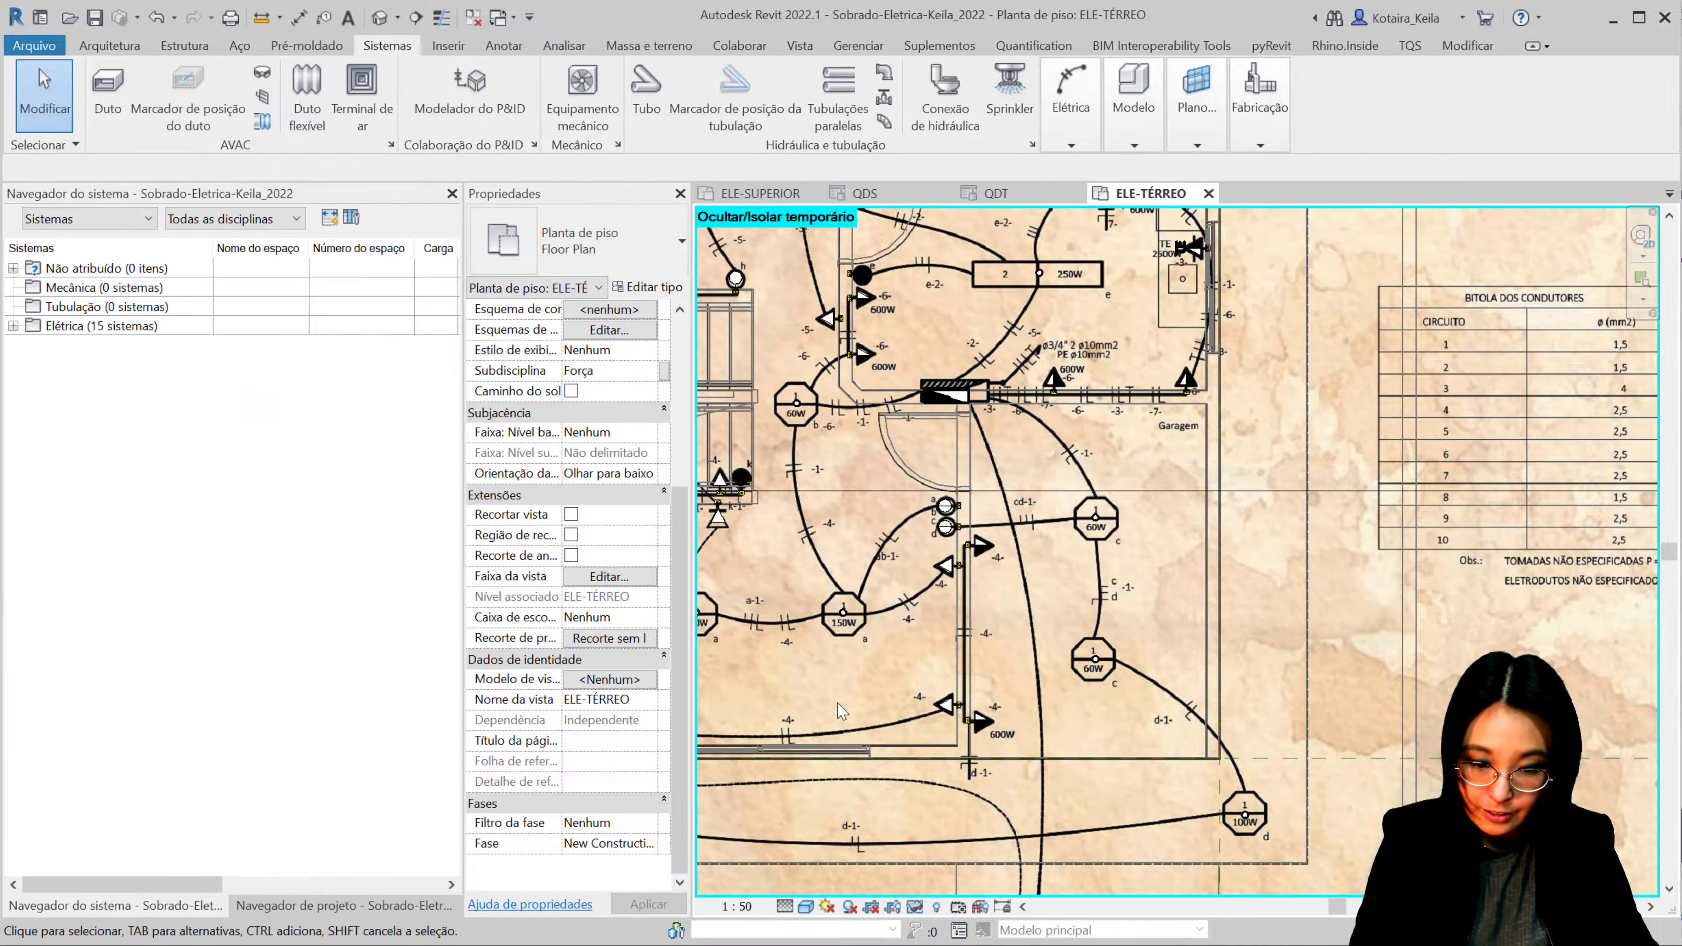
{"action": "left_click", "coordinate": [14, 325]}
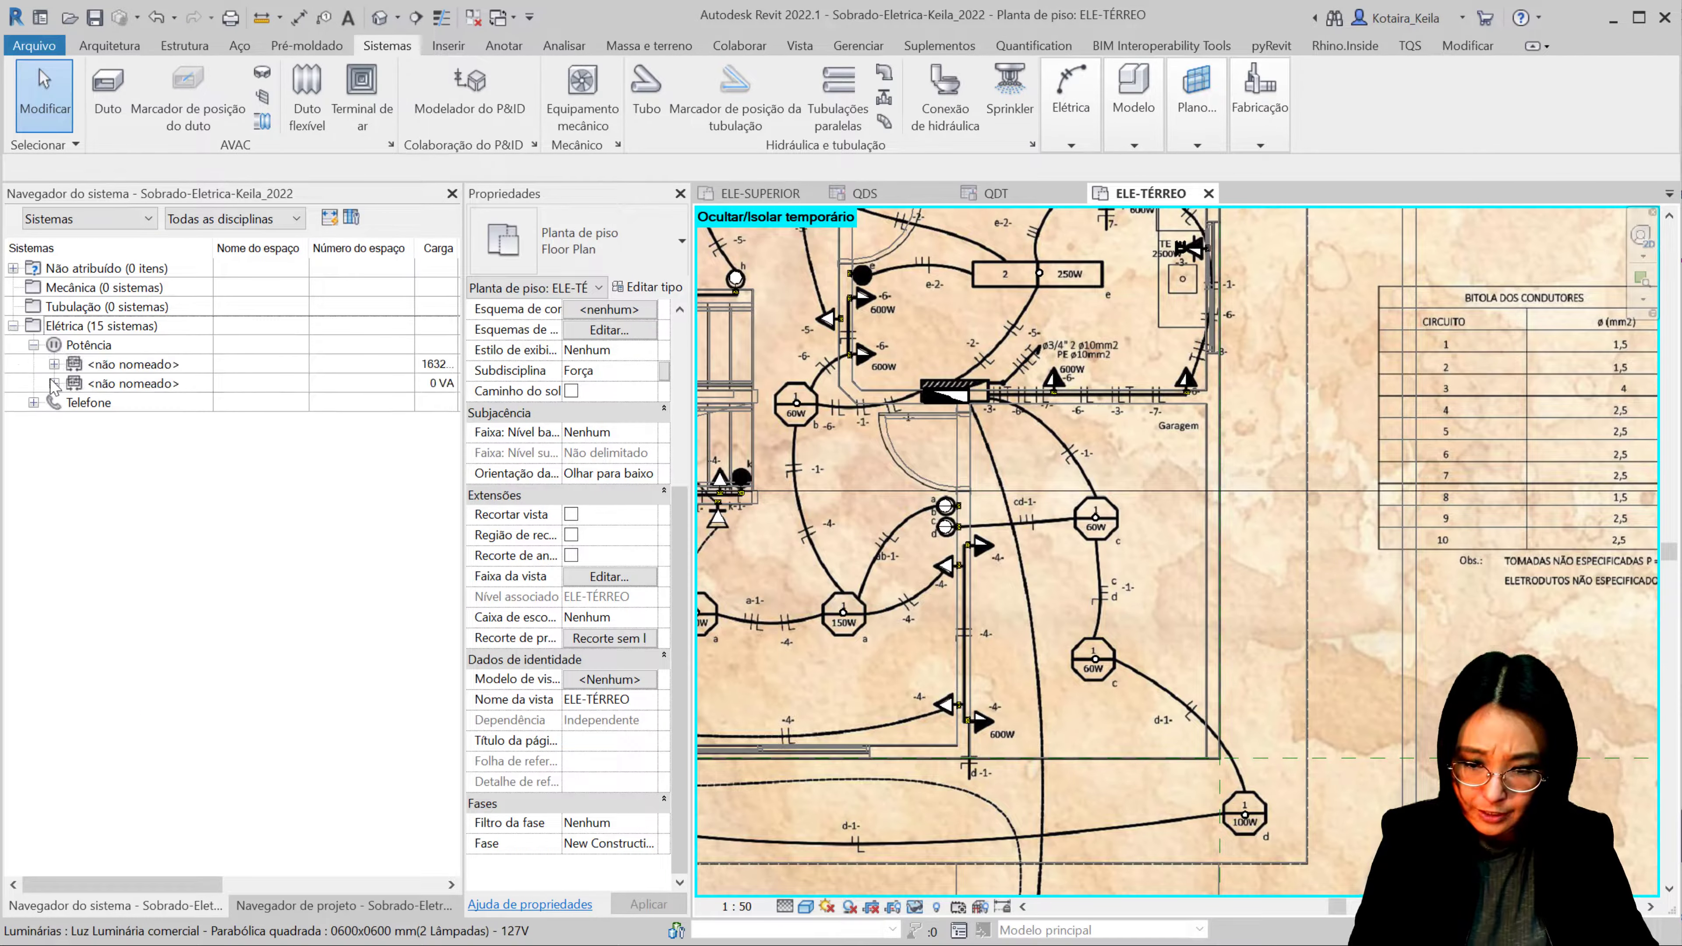
{"action": "left_click", "coordinate": [54, 383]}
{"action": "left_click", "coordinate": [54, 364]}
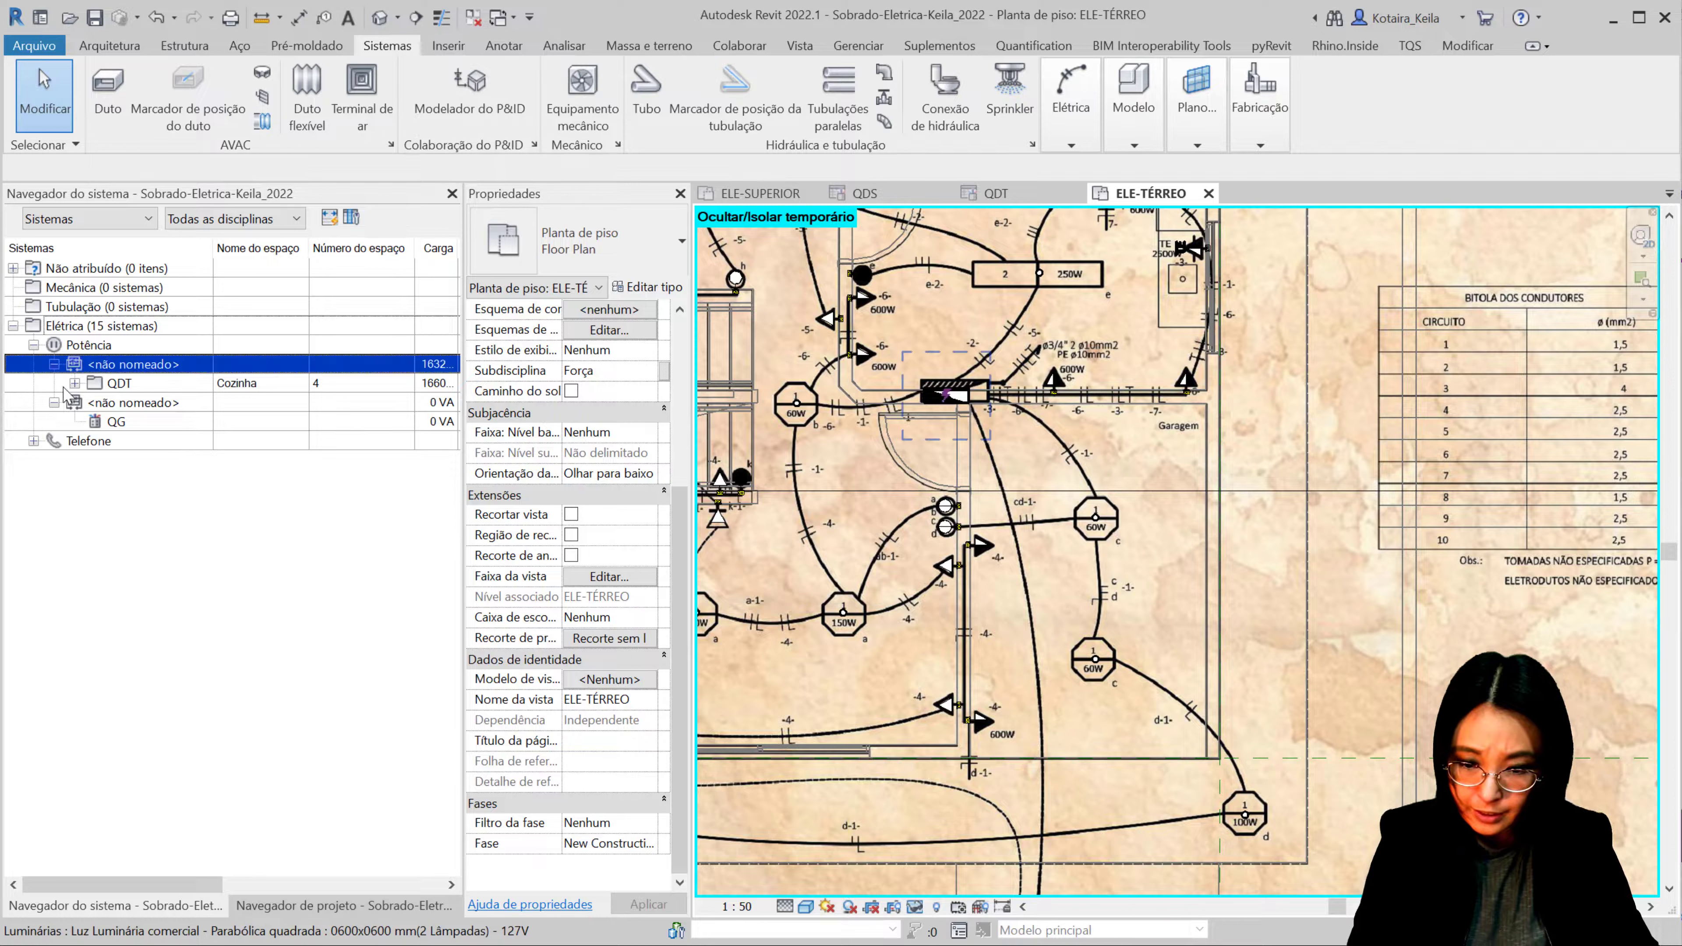
{"action": "left_click", "coordinate": [119, 383]}
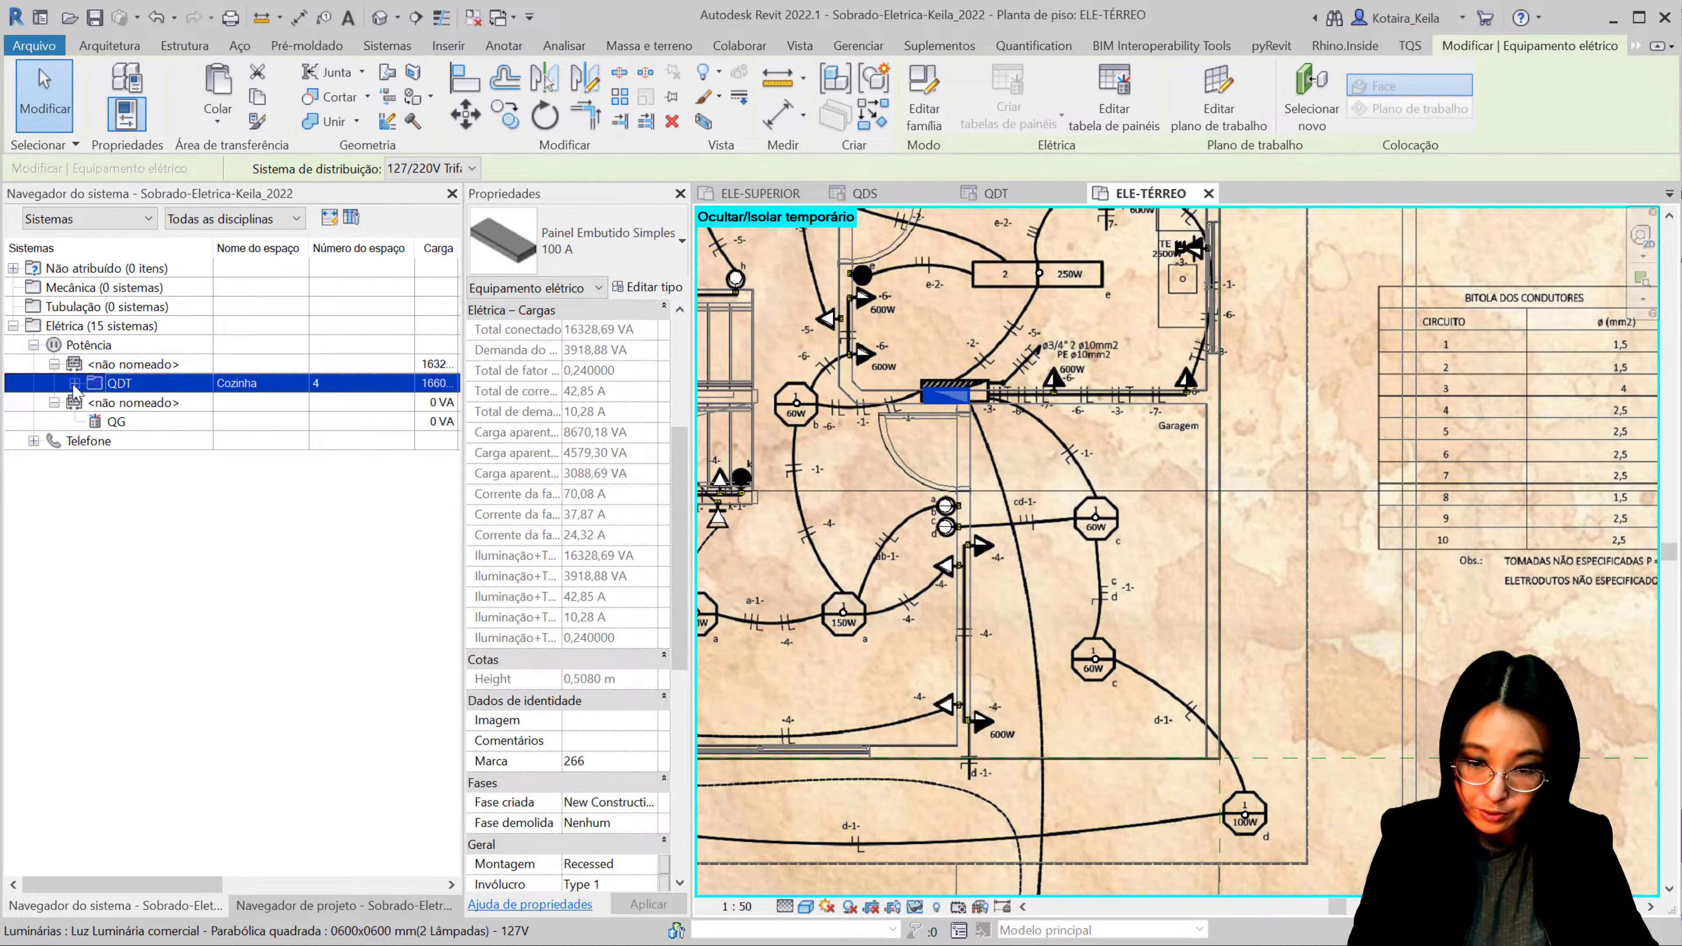
Step: Connect the circuit feeding QDT to panel QG
{"action": "left_click", "coordinate": [109, 366]}
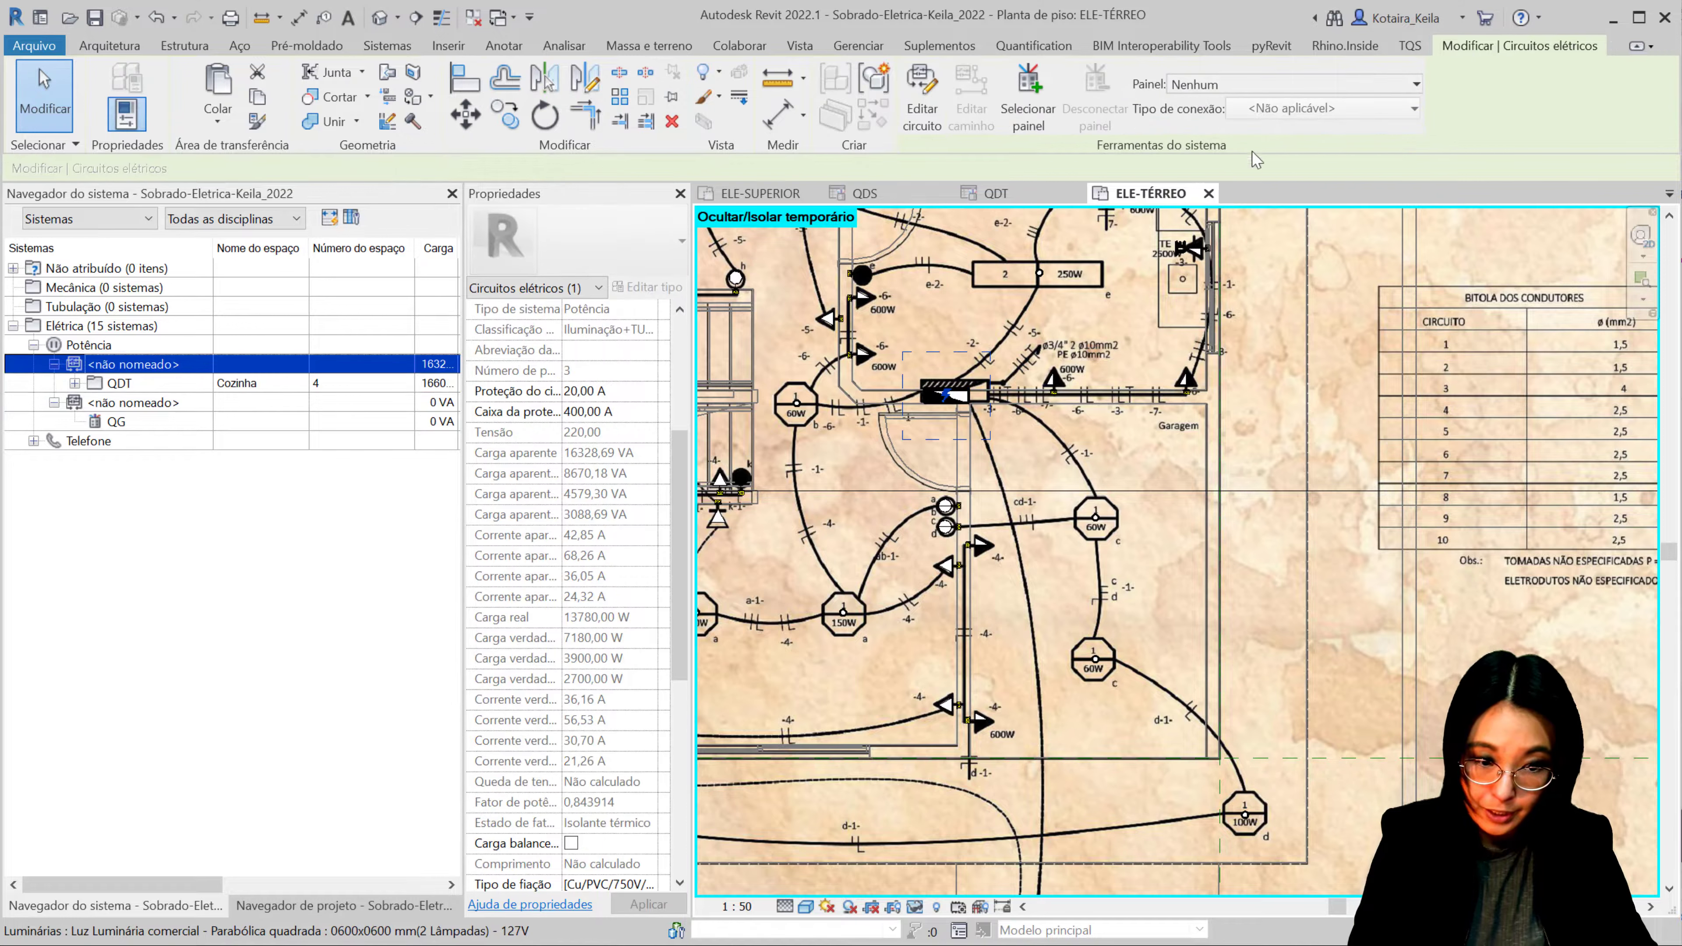
{"action": "left_click", "coordinate": [1200, 88]}
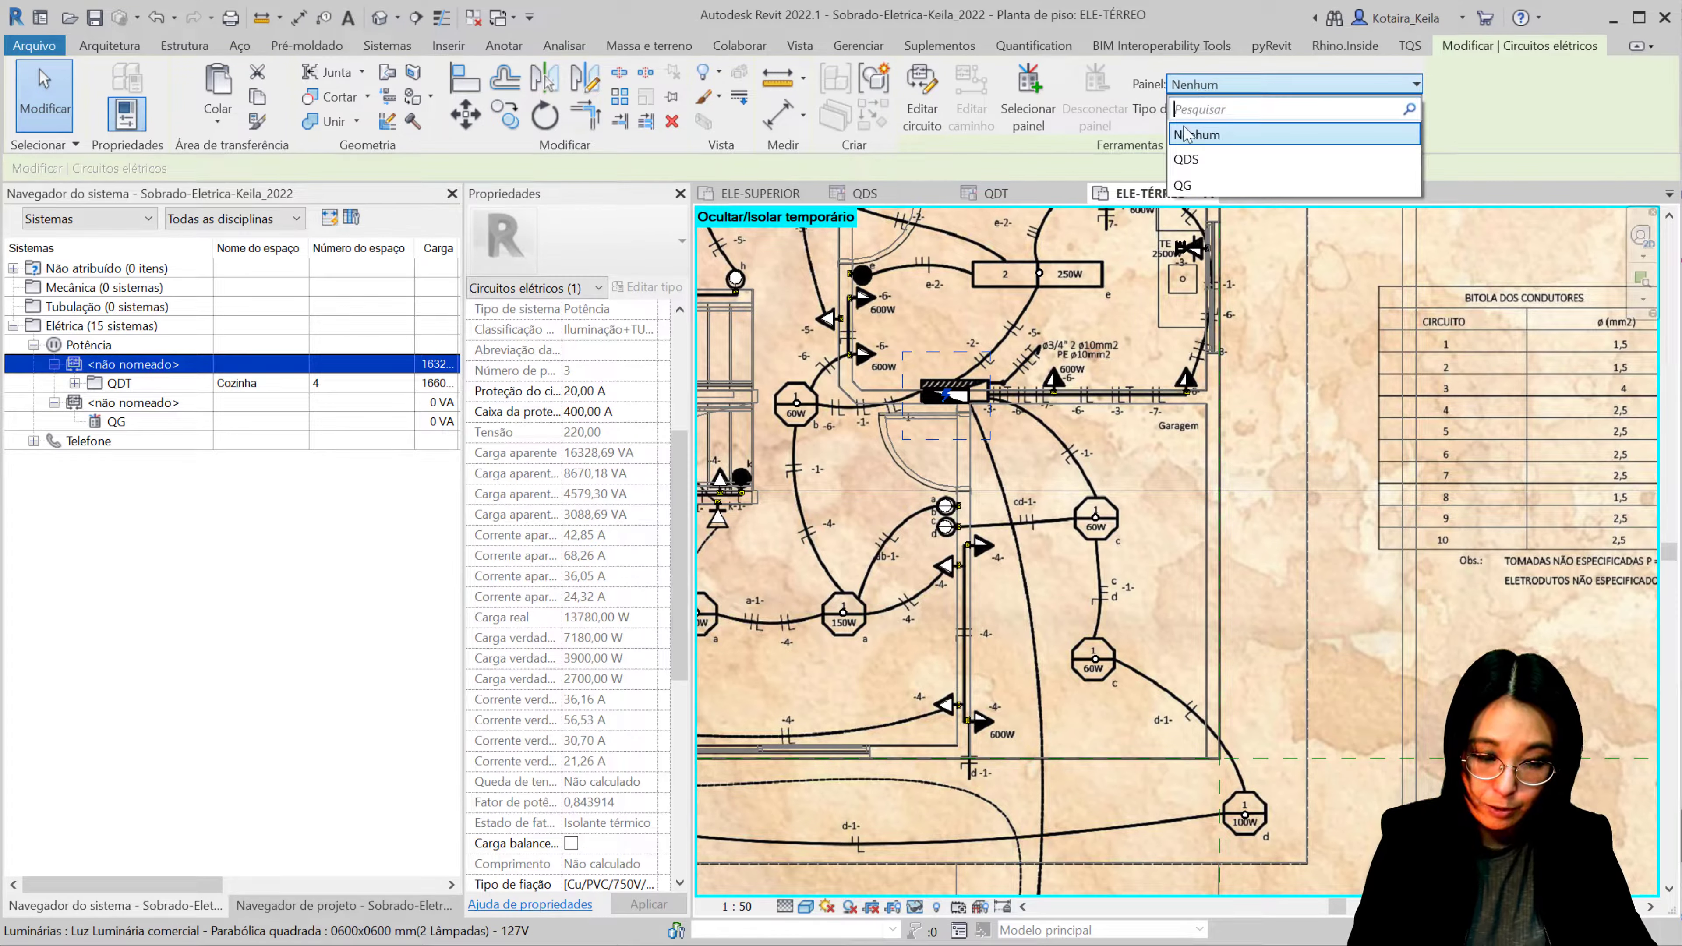
{"action": "left_click", "coordinate": [1185, 186]}
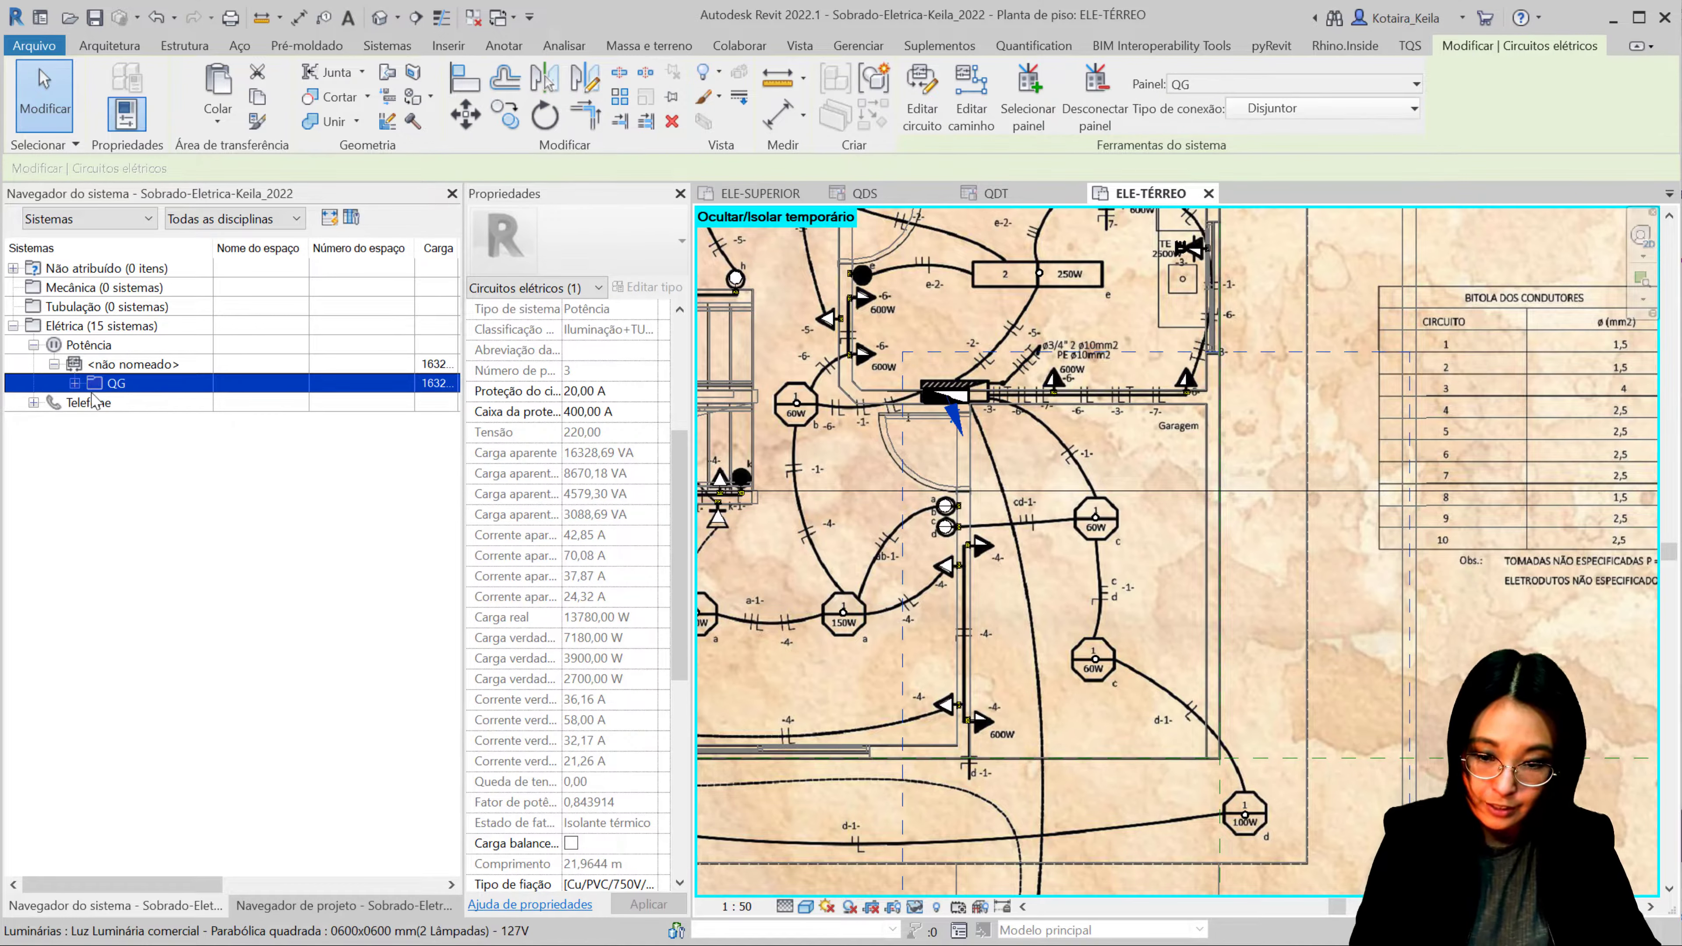
Step: Expand QG > circuit 1,2,3 > QDT > QDS and select QDS circuits 9, 10 and the QDS panel
{"action": "left_click", "coordinate": [75, 384]}
{"action": "left_click", "coordinate": [95, 402]}
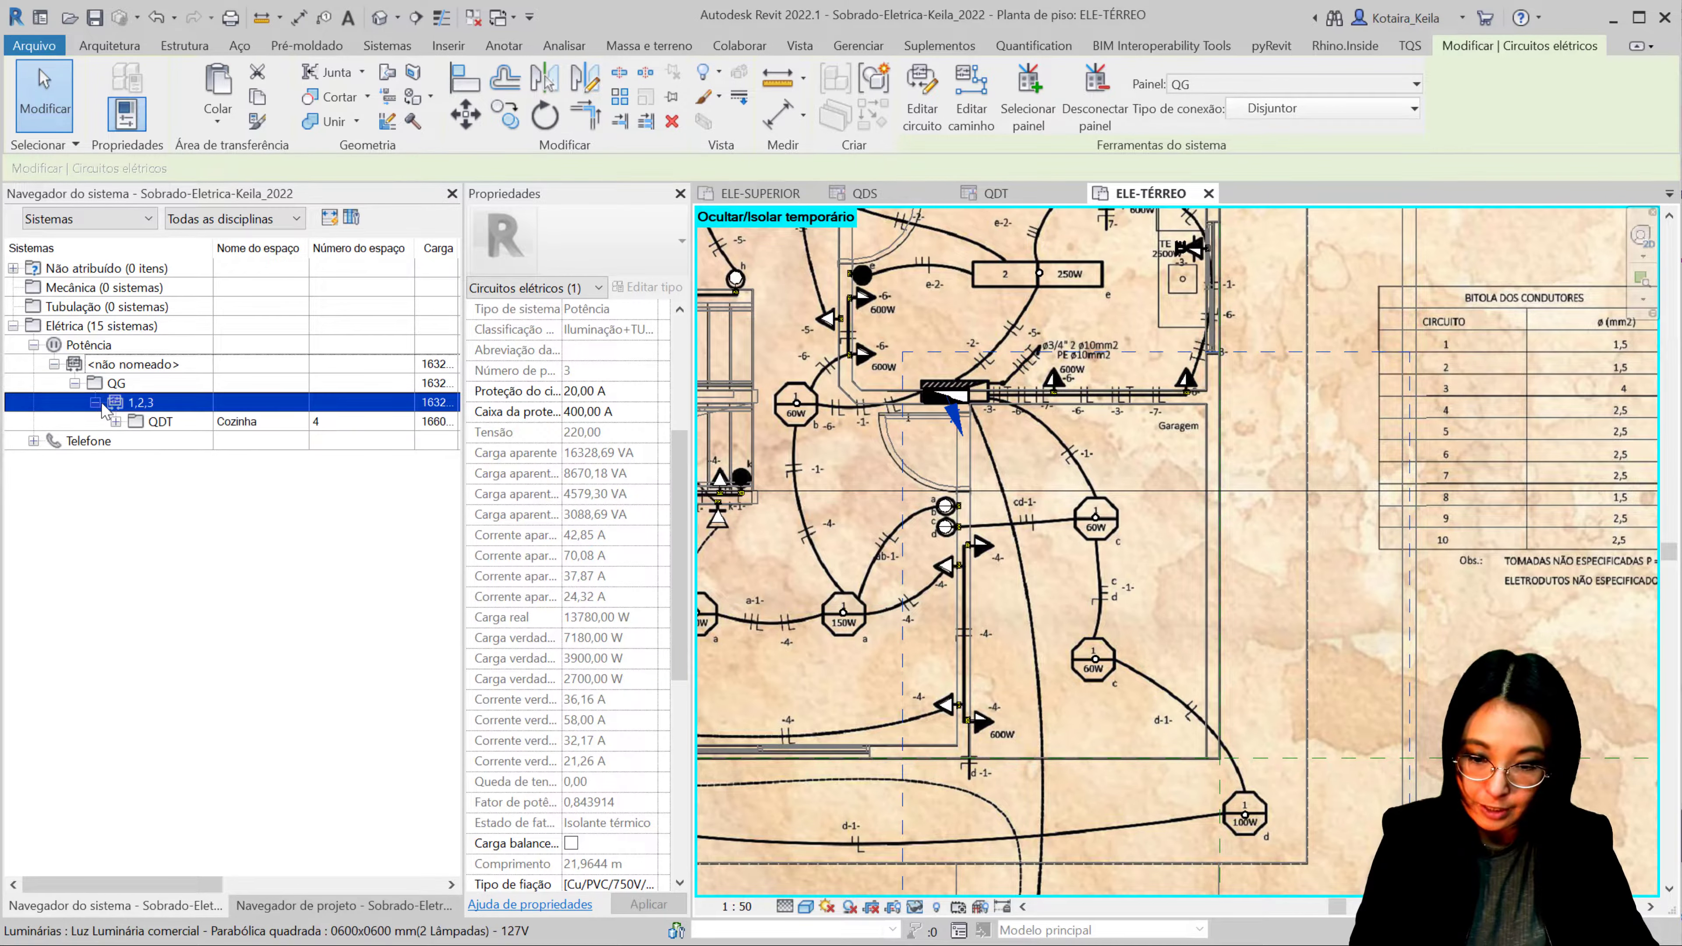
{"action": "left_click", "coordinate": [116, 421]}
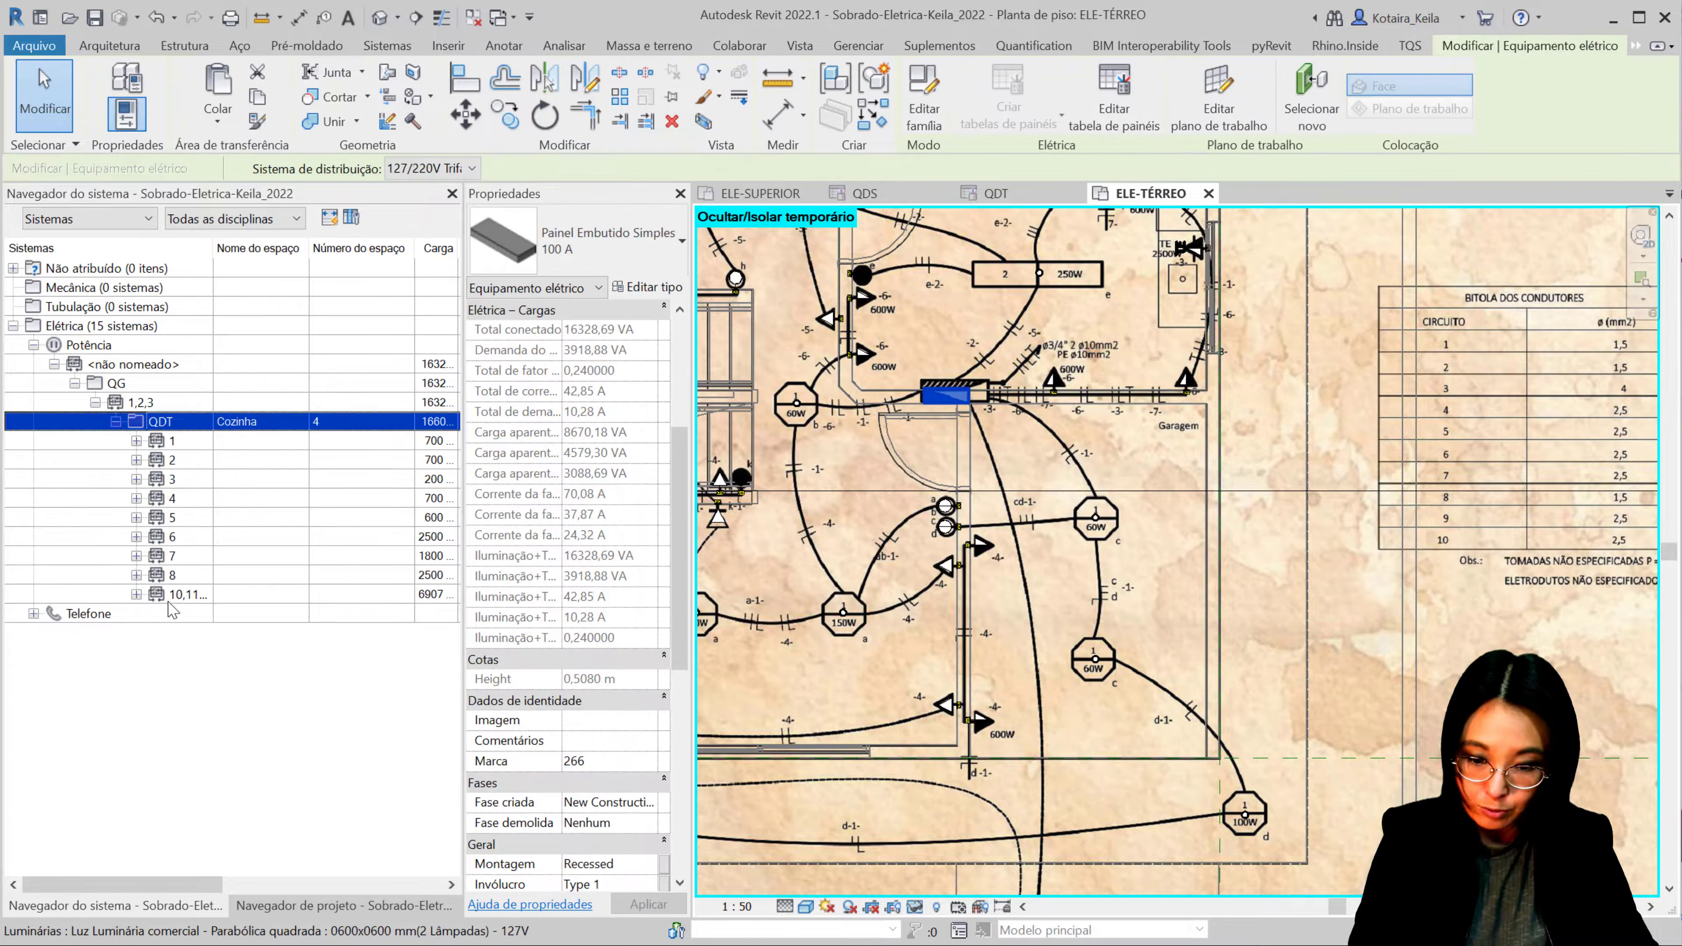
{"action": "left_click", "coordinate": [137, 594]}
{"action": "left_click", "coordinate": [157, 614]}
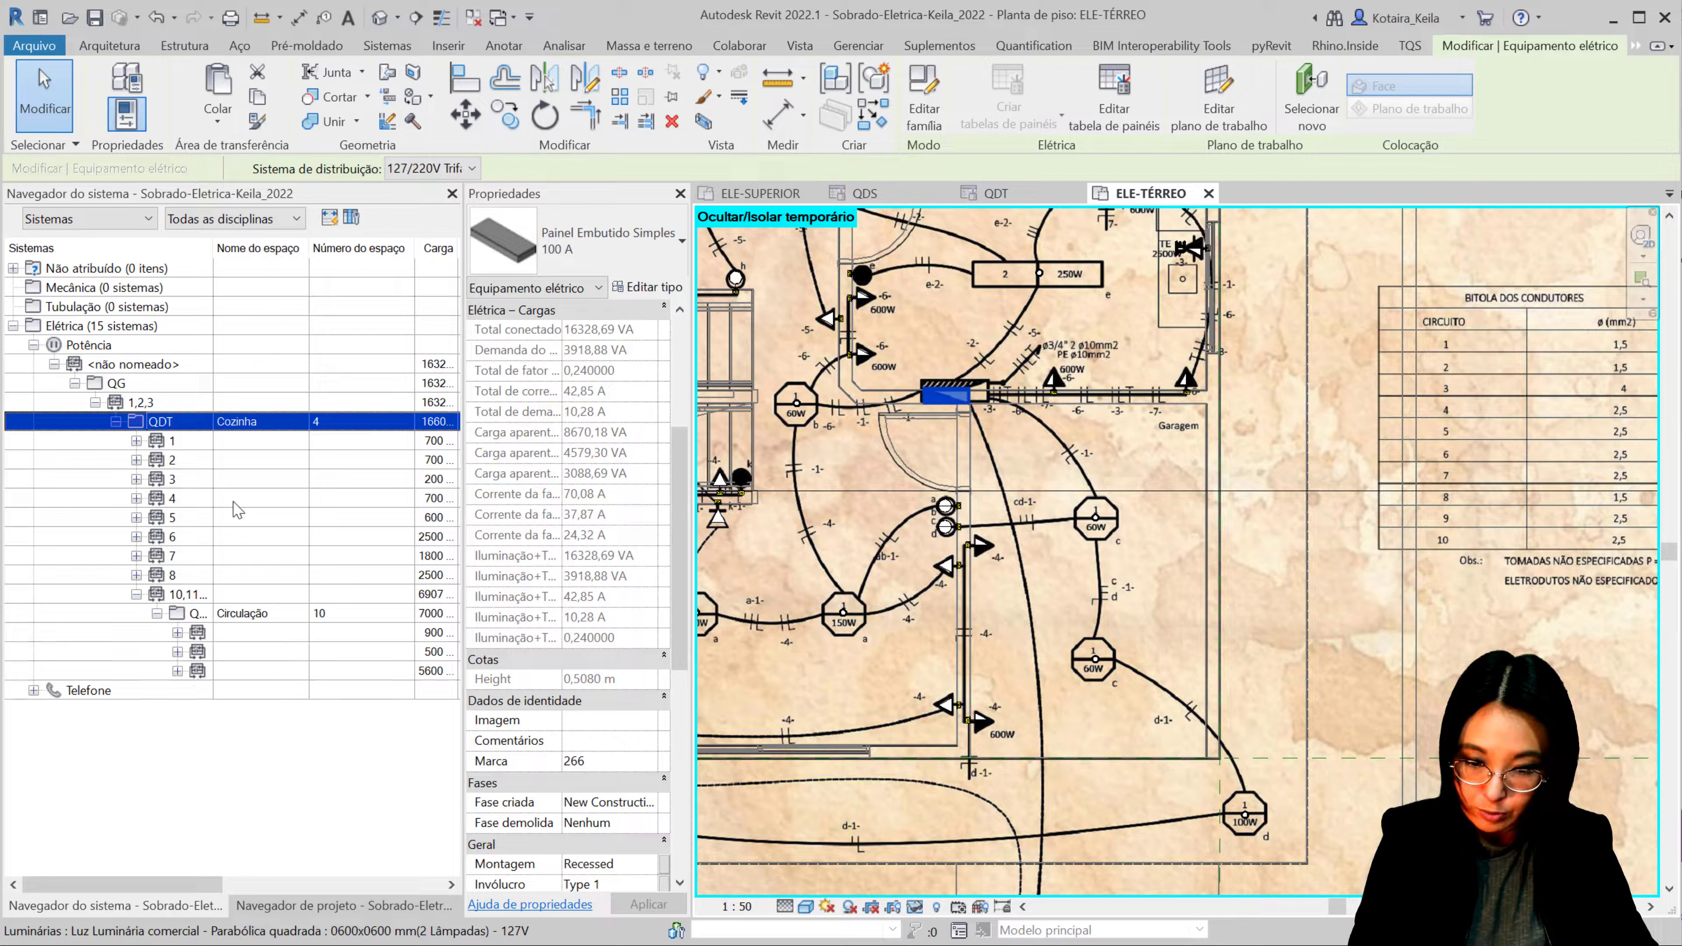
{"action": "left_click_drag", "start_coordinate": [212, 249], "coordinate": [303, 248]}
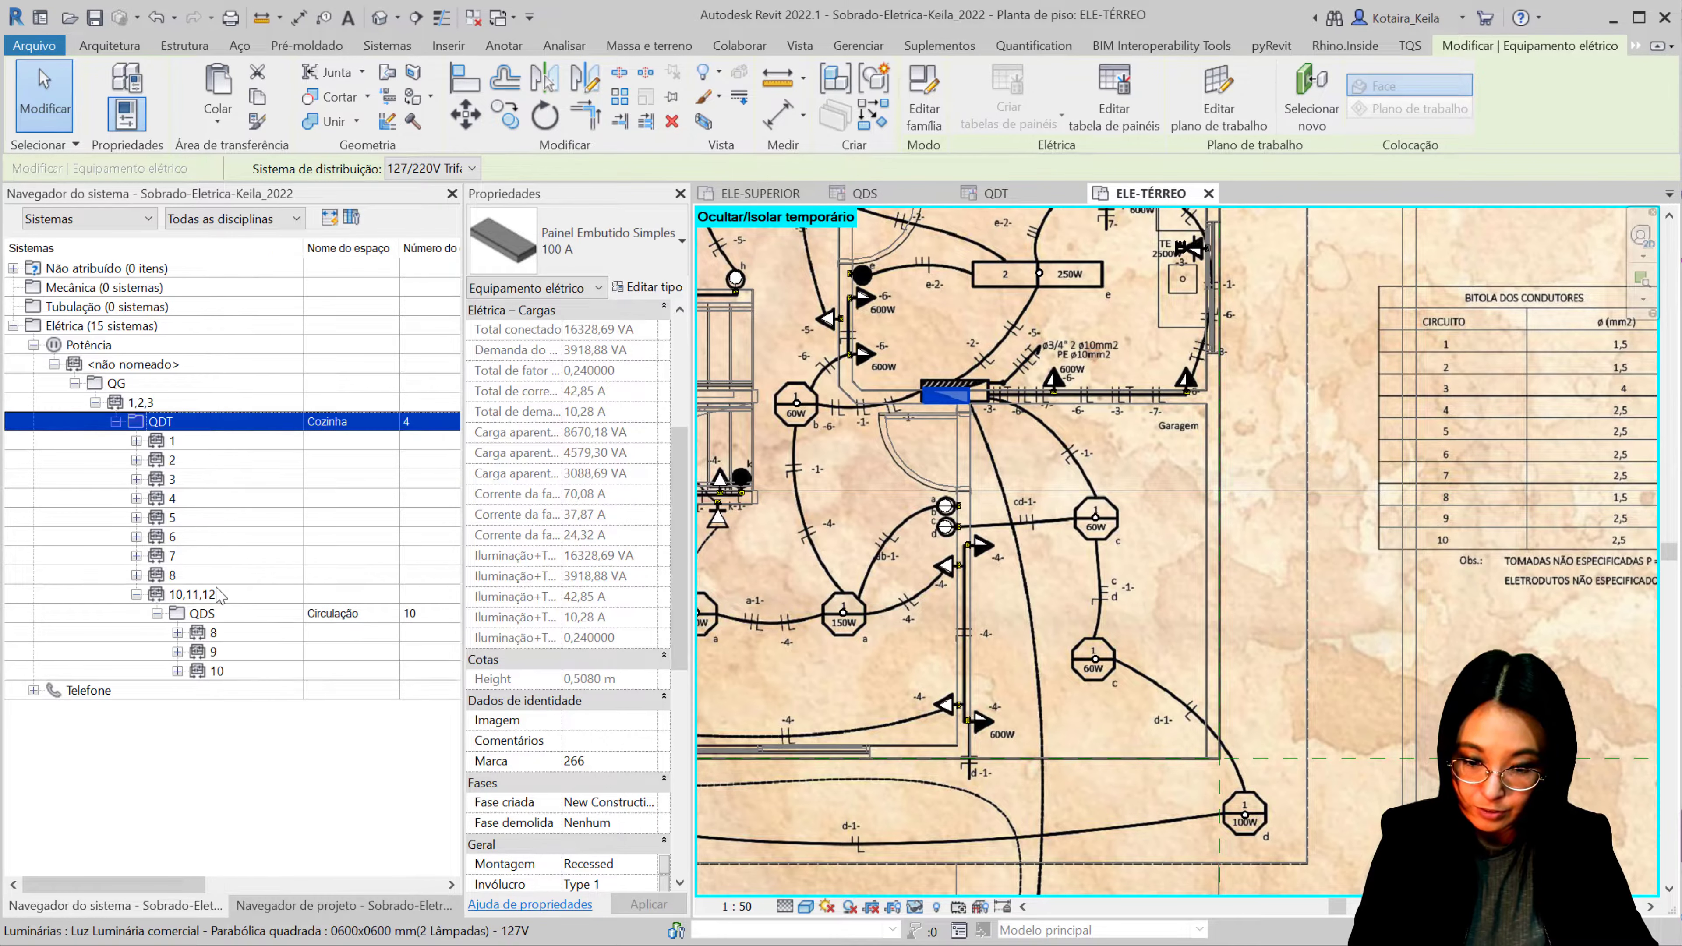
{"action": "left_click", "coordinate": [234, 636]}
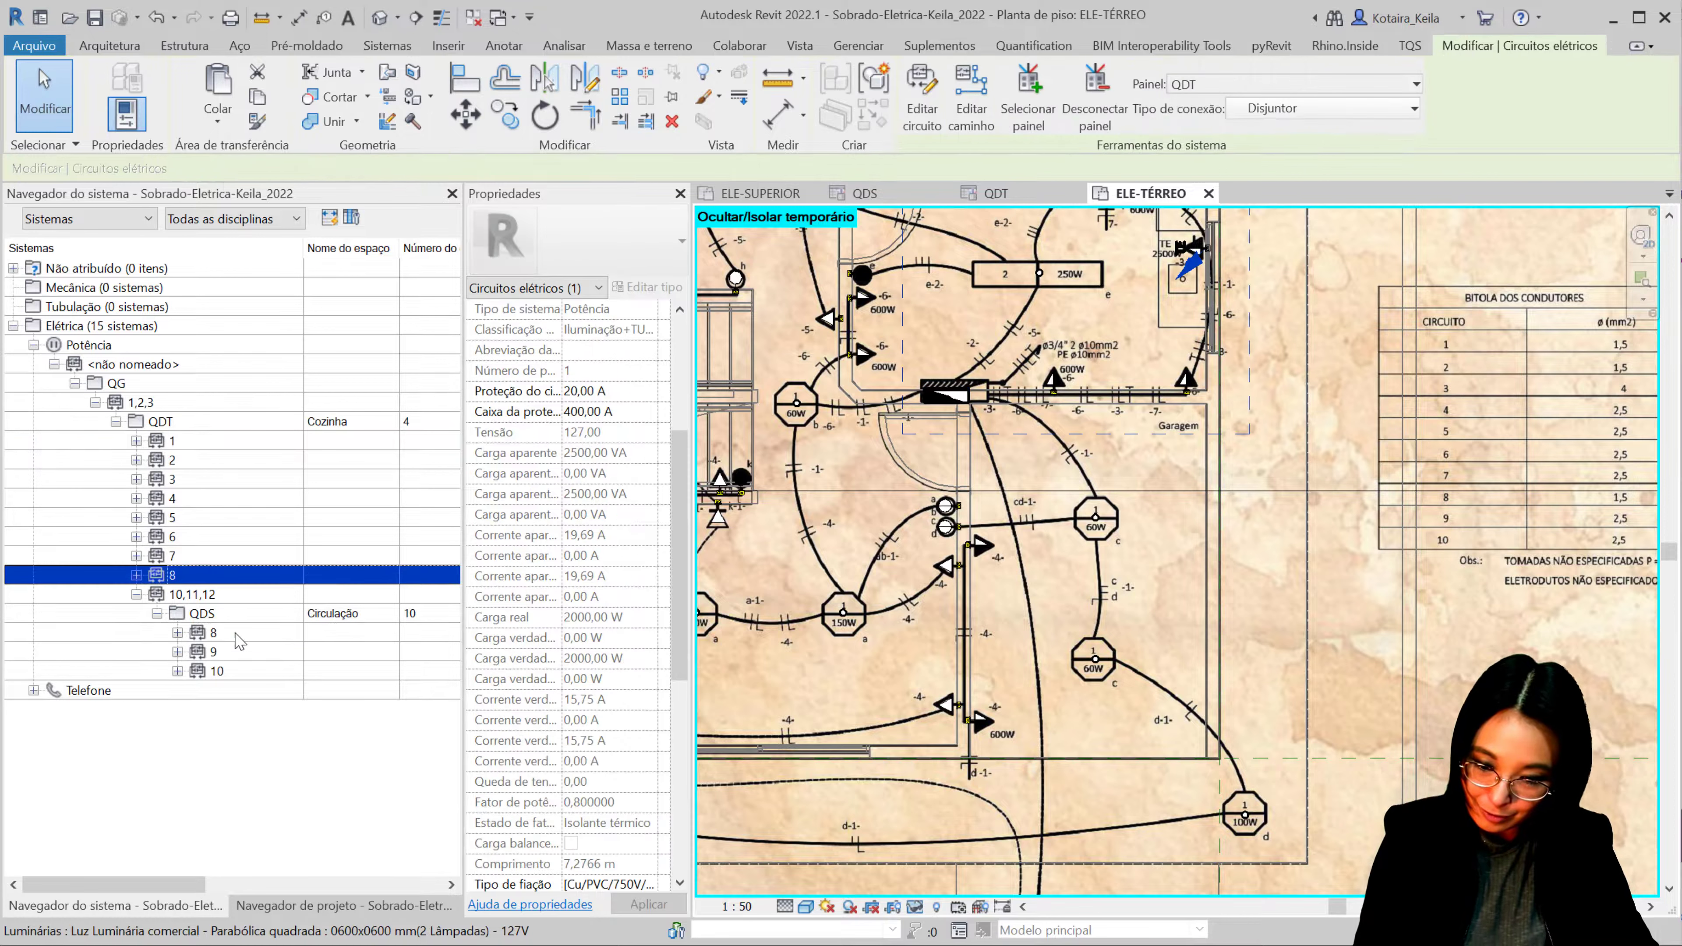
{"action": "left_click", "coordinate": [242, 652]}
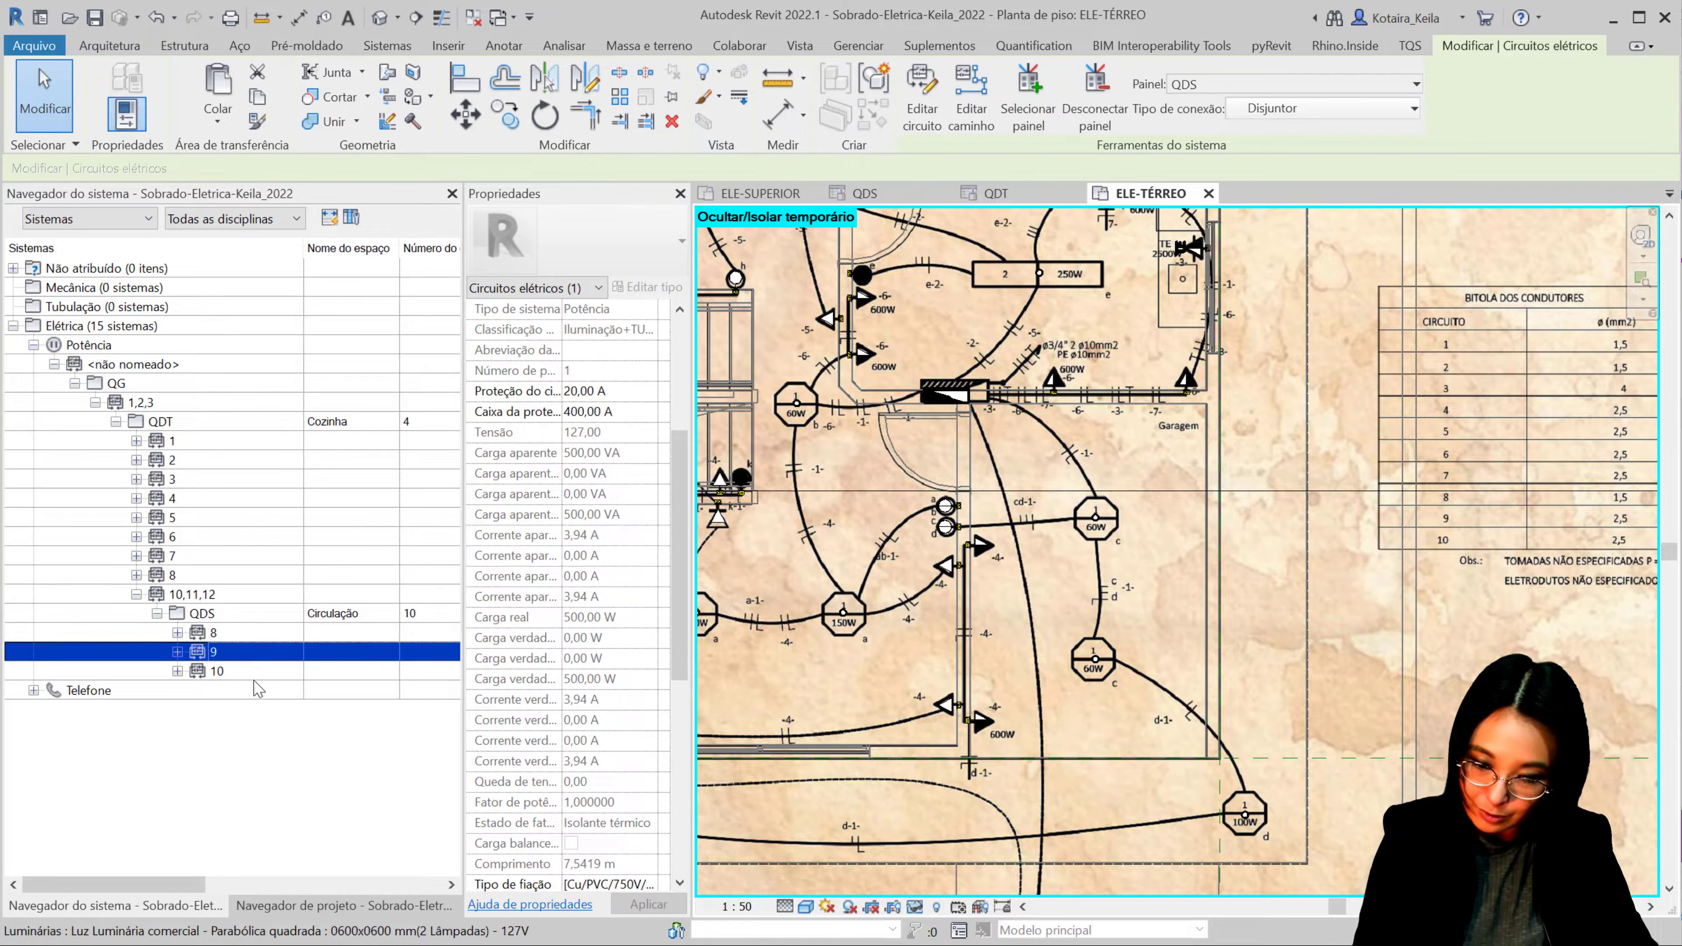
{"action": "left_click", "coordinate": [260, 671], "text": "ctrl"}
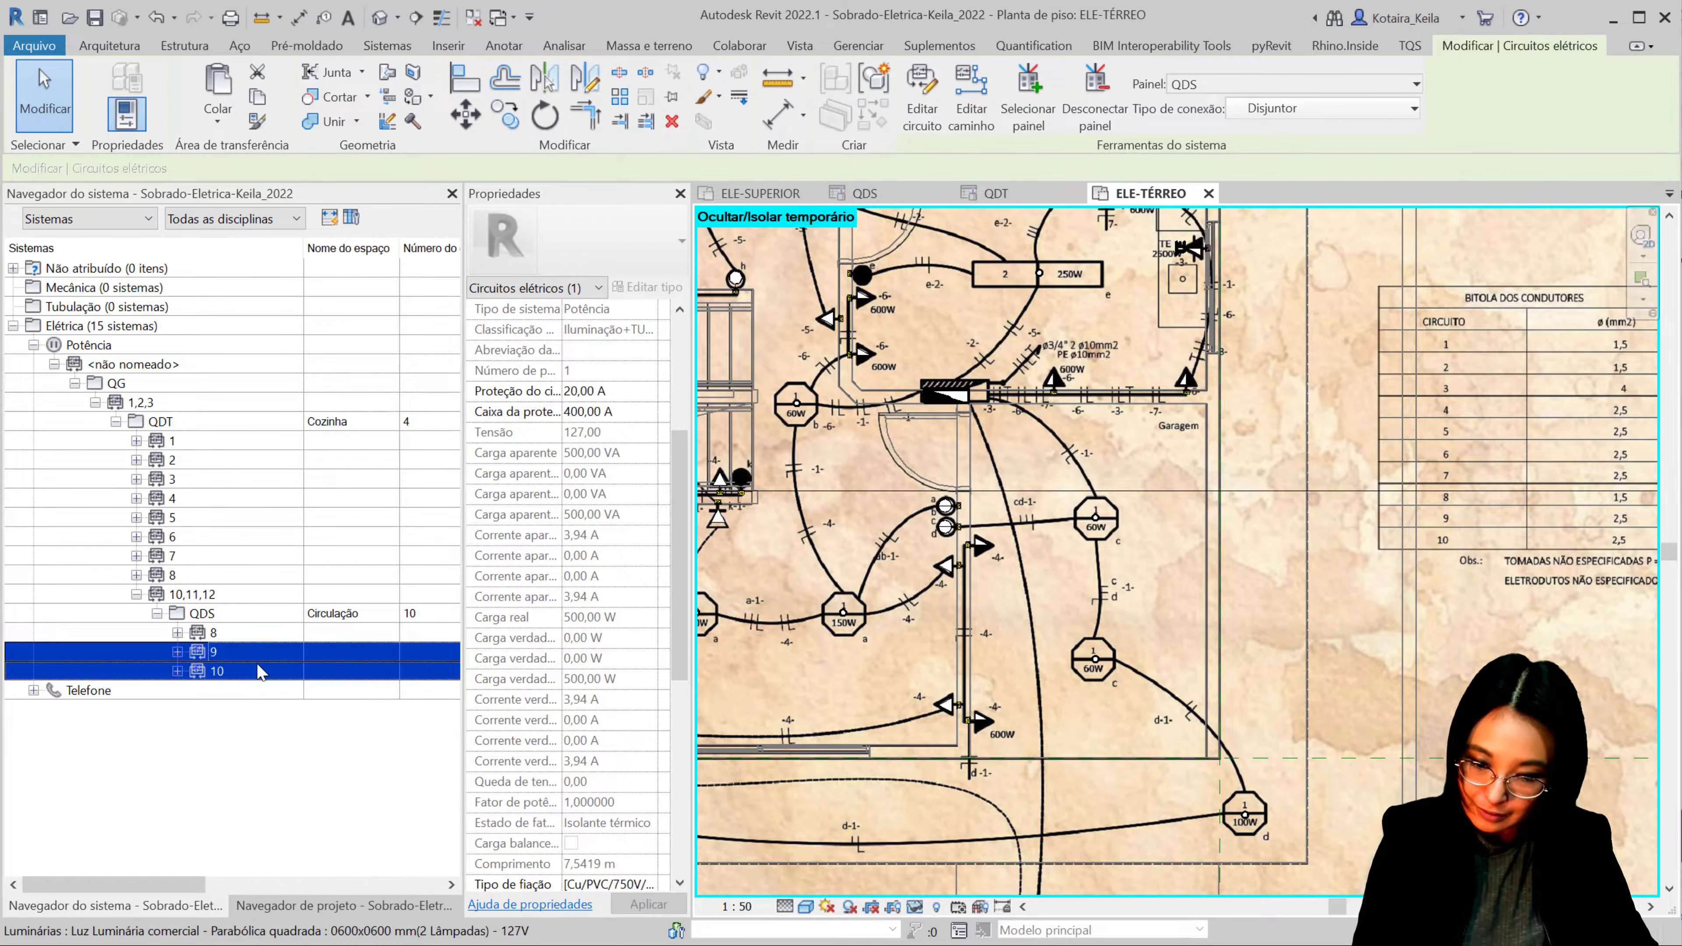
{"action": "left_click", "coordinate": [221, 614]}
Step: Move TUE CHUV ELETRICO, LUZ PAV SUPERIOR and TUG PAV SUP down to circuits 11, 10 and 9
{"action": "left_click", "coordinate": [917, 199]}
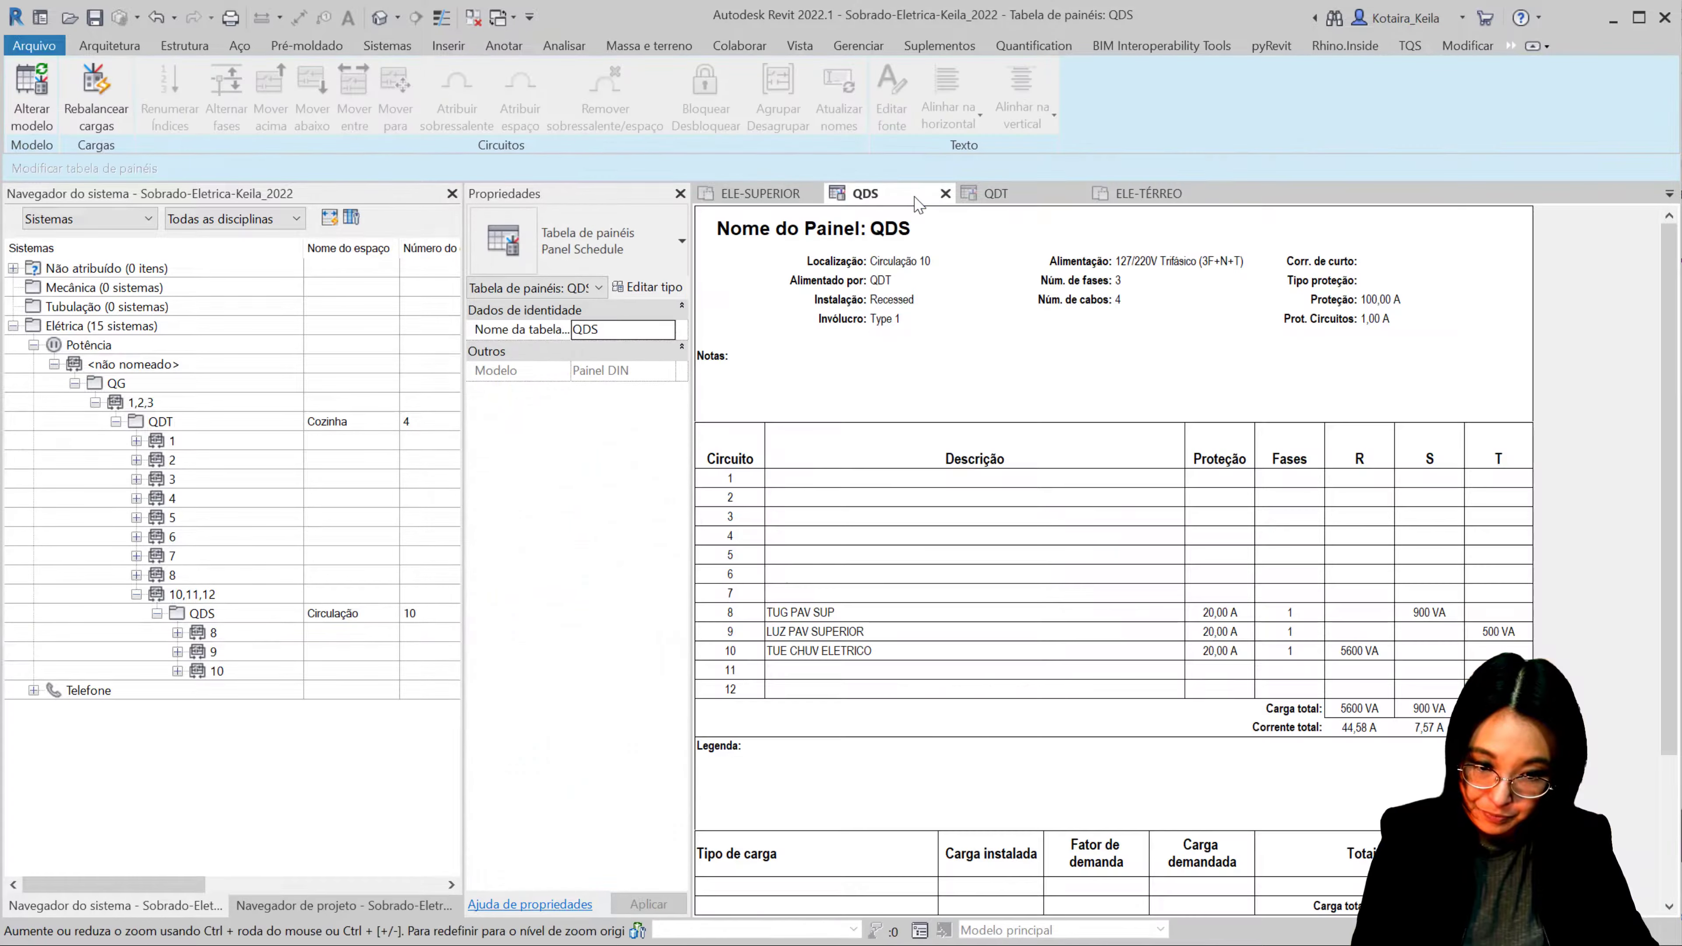
{"action": "scroll", "coordinate": [1147, 540], "scroll_direction": "down", "scroll_amount": 1}
{"action": "scroll", "coordinate": [1096, 564], "scroll_direction": "down", "scroll_amount": 2}
{"action": "left_click", "coordinate": [868, 461]}
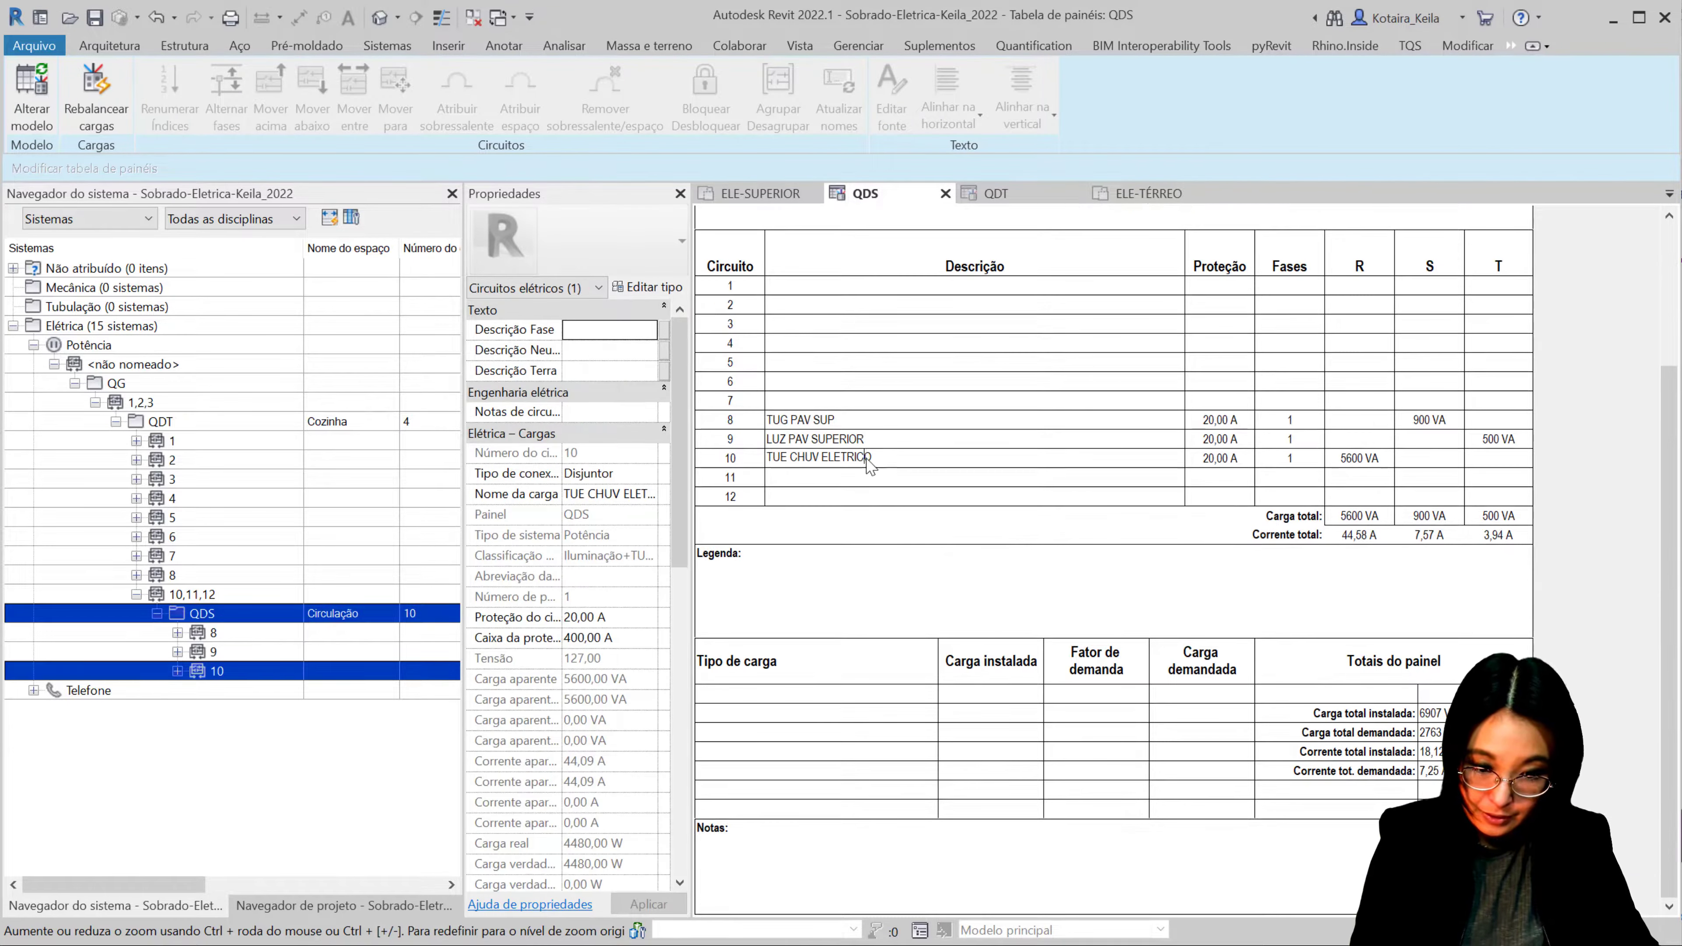
{"action": "left_click", "coordinate": [311, 93]}
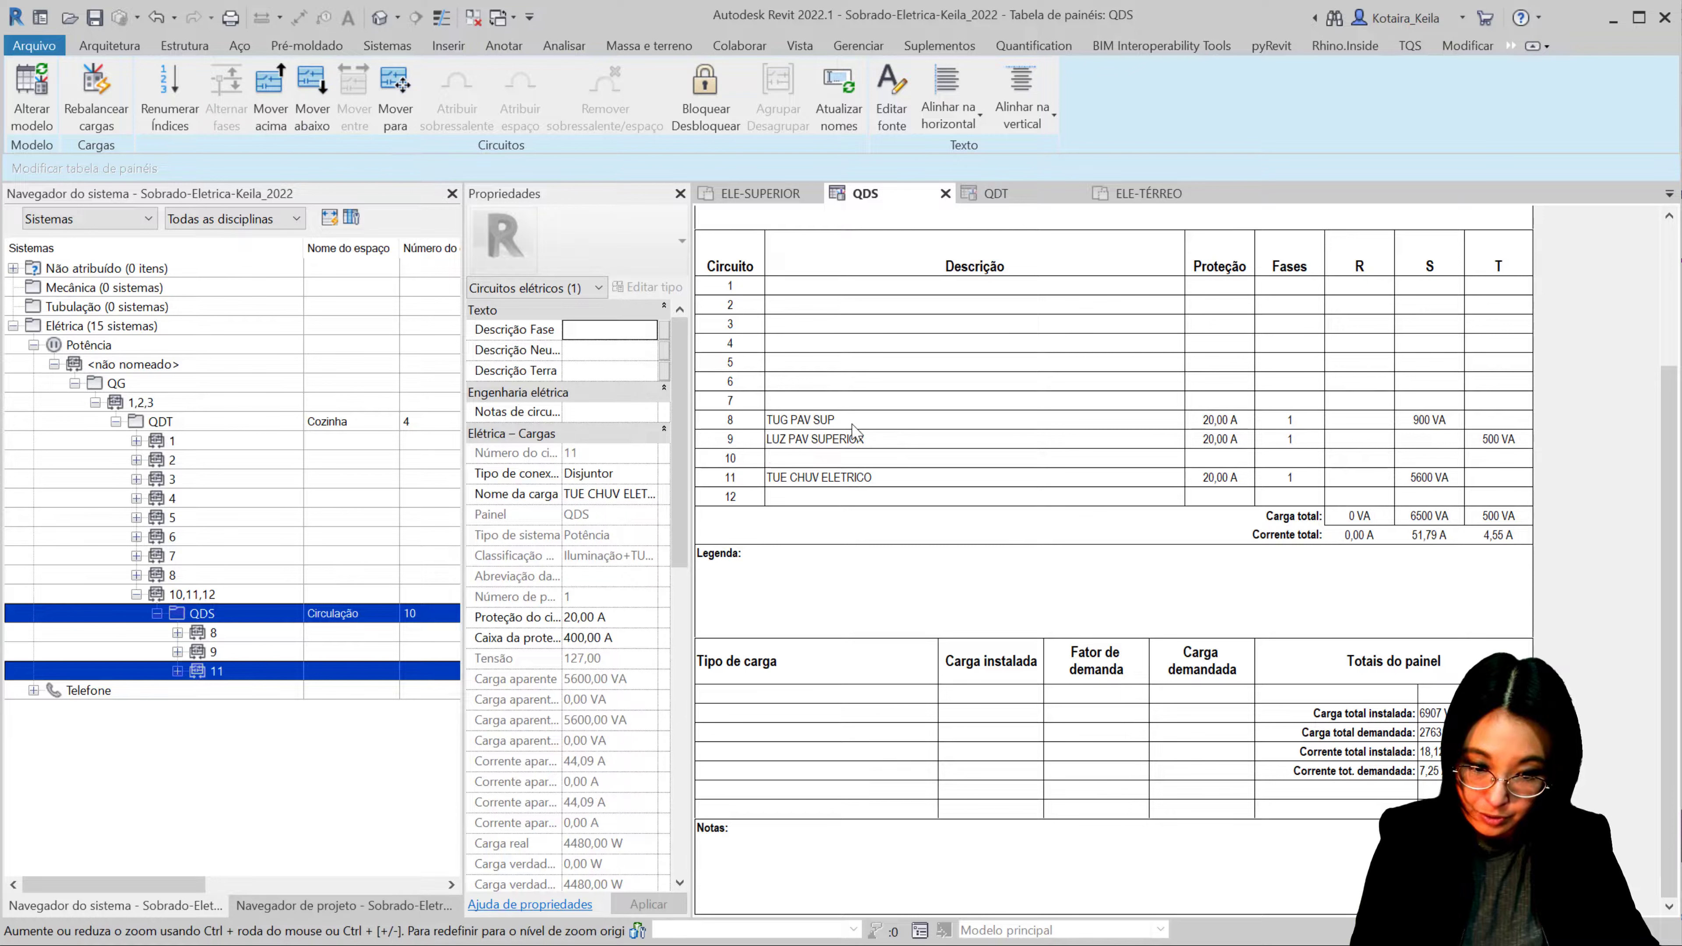
{"action": "left_click", "coordinate": [311, 93]}
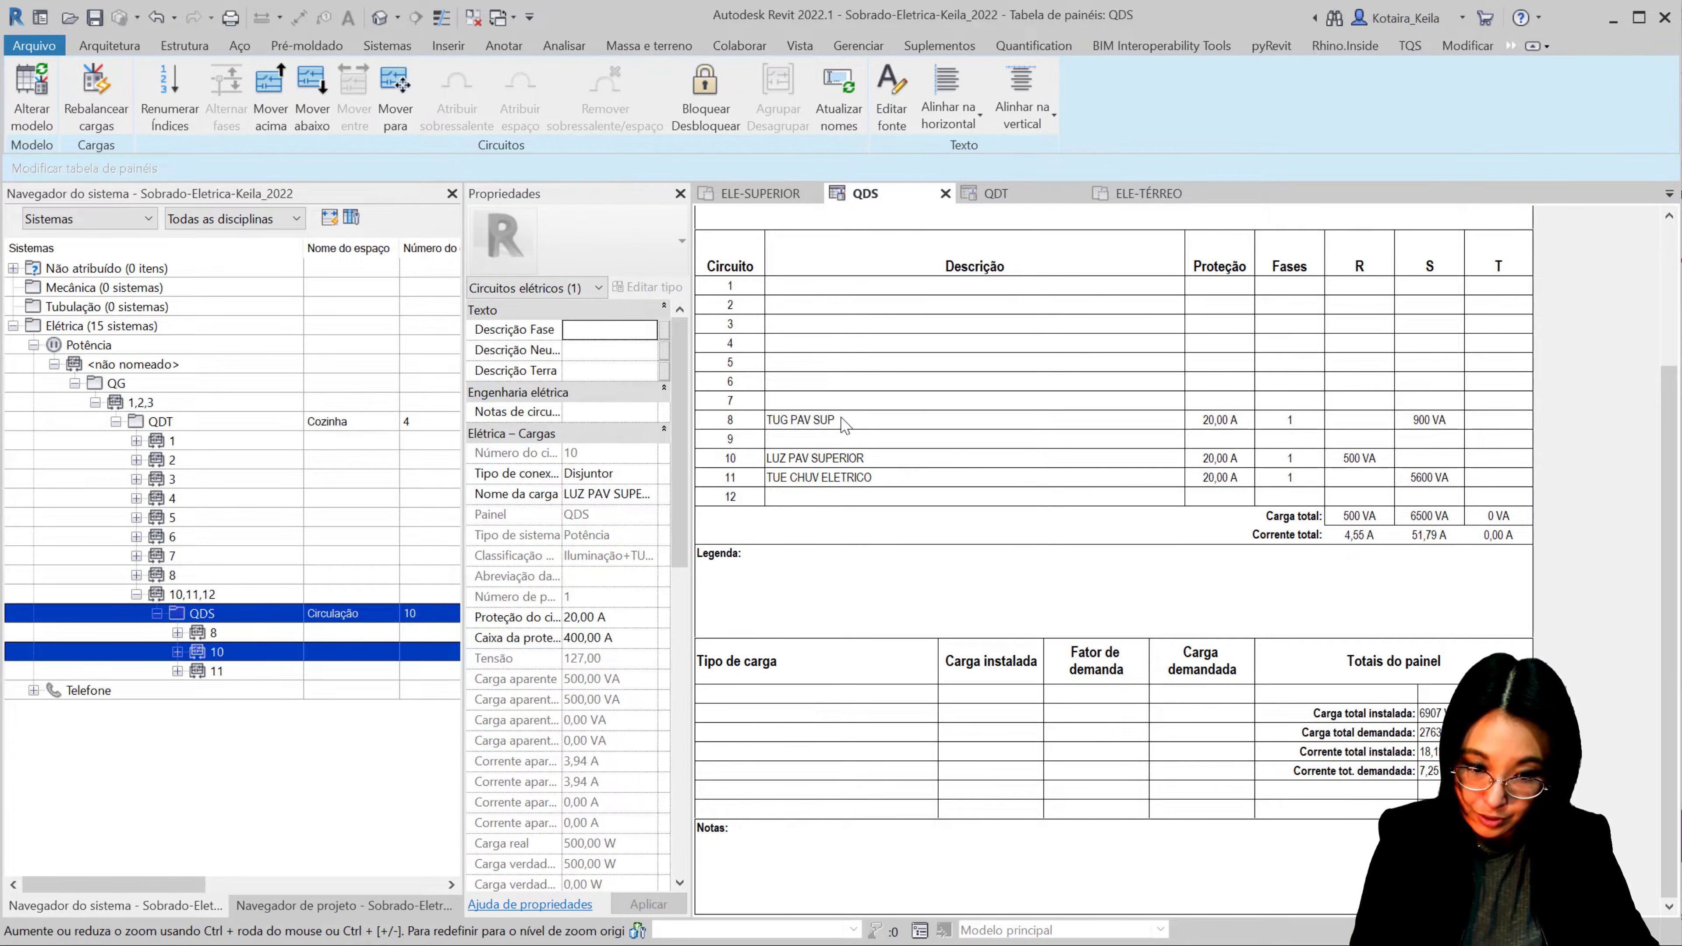
{"action": "left_click", "coordinate": [798, 419]}
{"action": "left_click", "coordinate": [313, 110]}
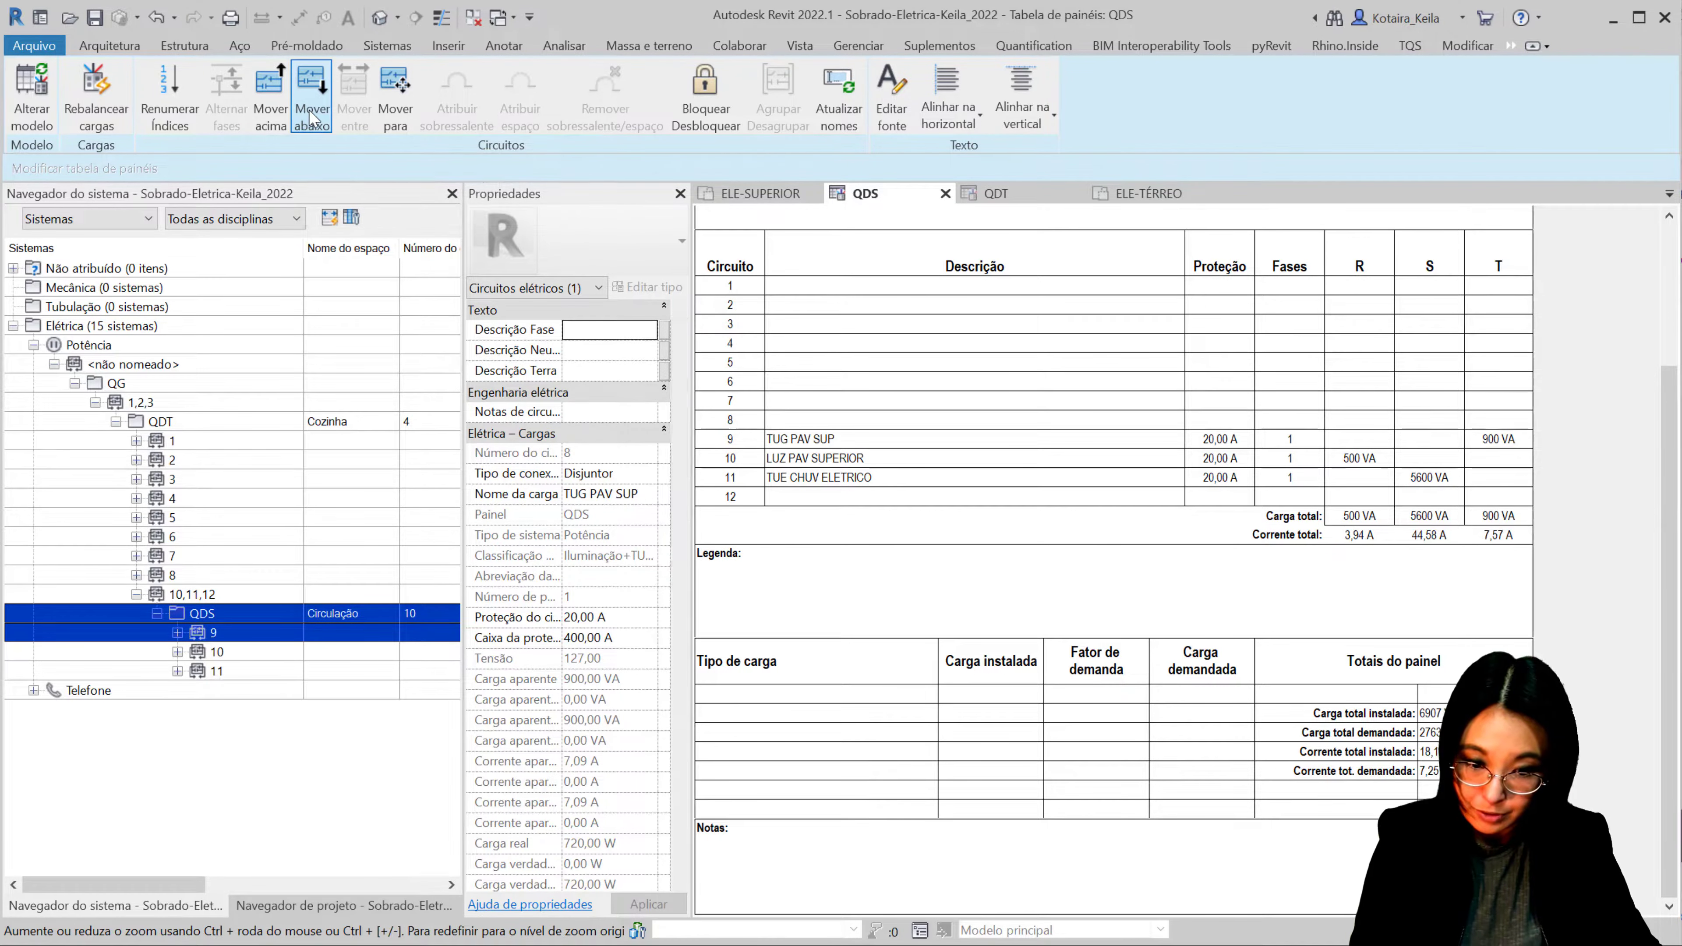
Step: Check the renumbered QDT and QDS circuits in the System Browser and close the QDS schedule
{"action": "left_click", "coordinate": [212, 840]}
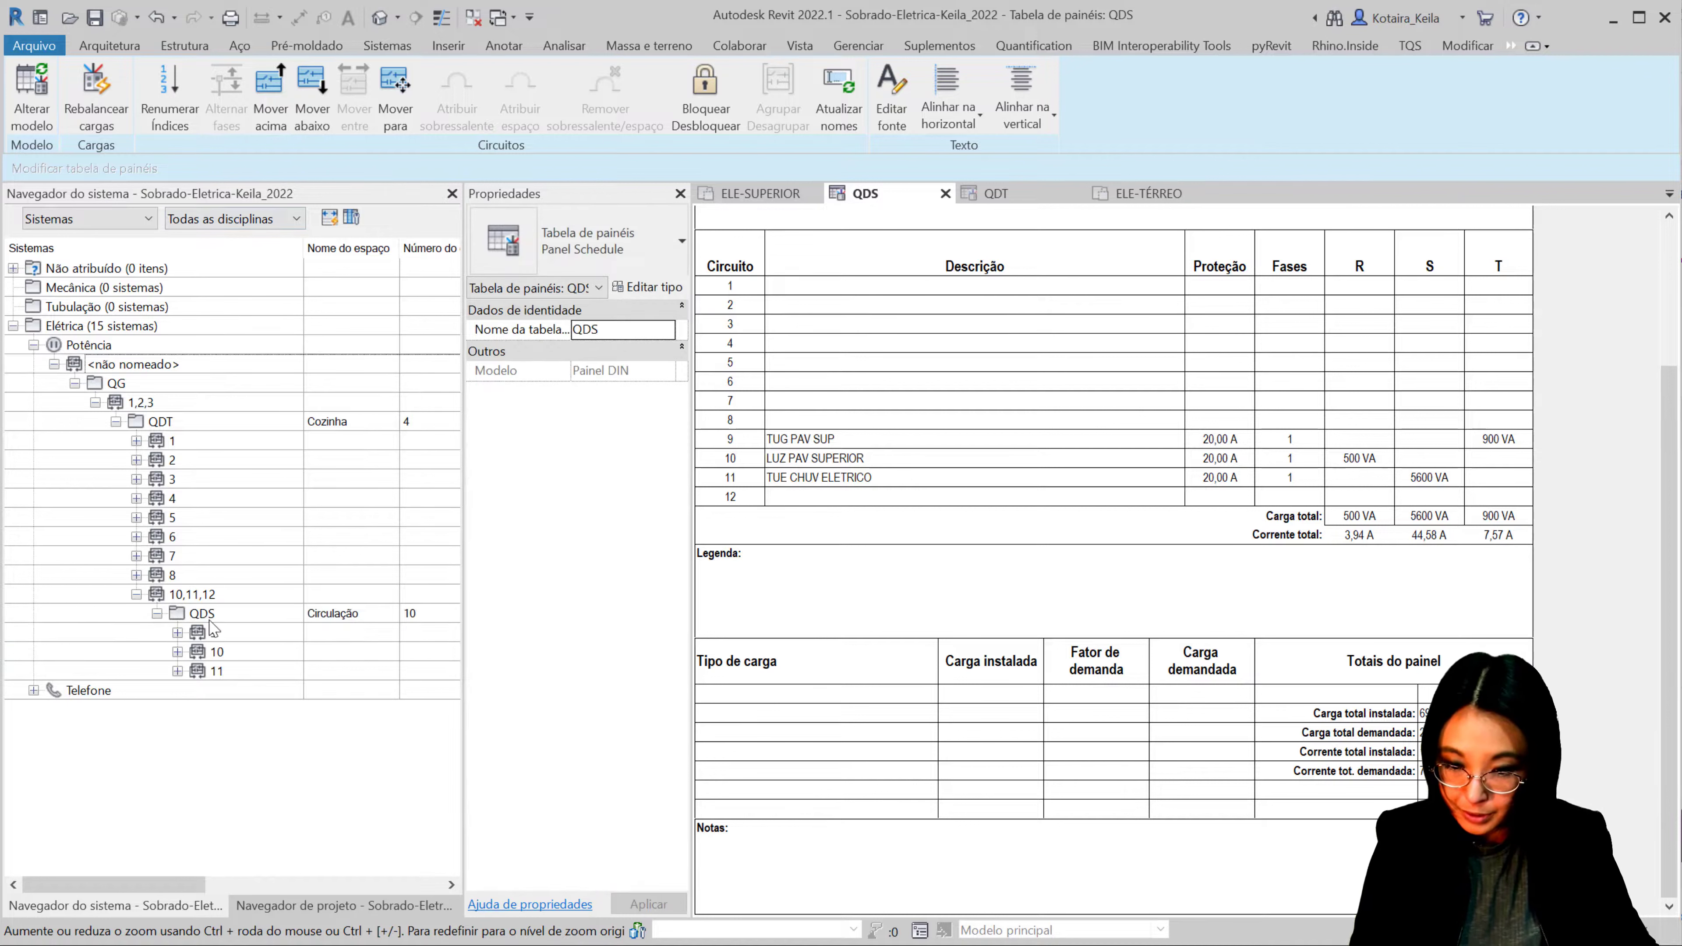
{"action": "left_click", "coordinate": [187, 447]}
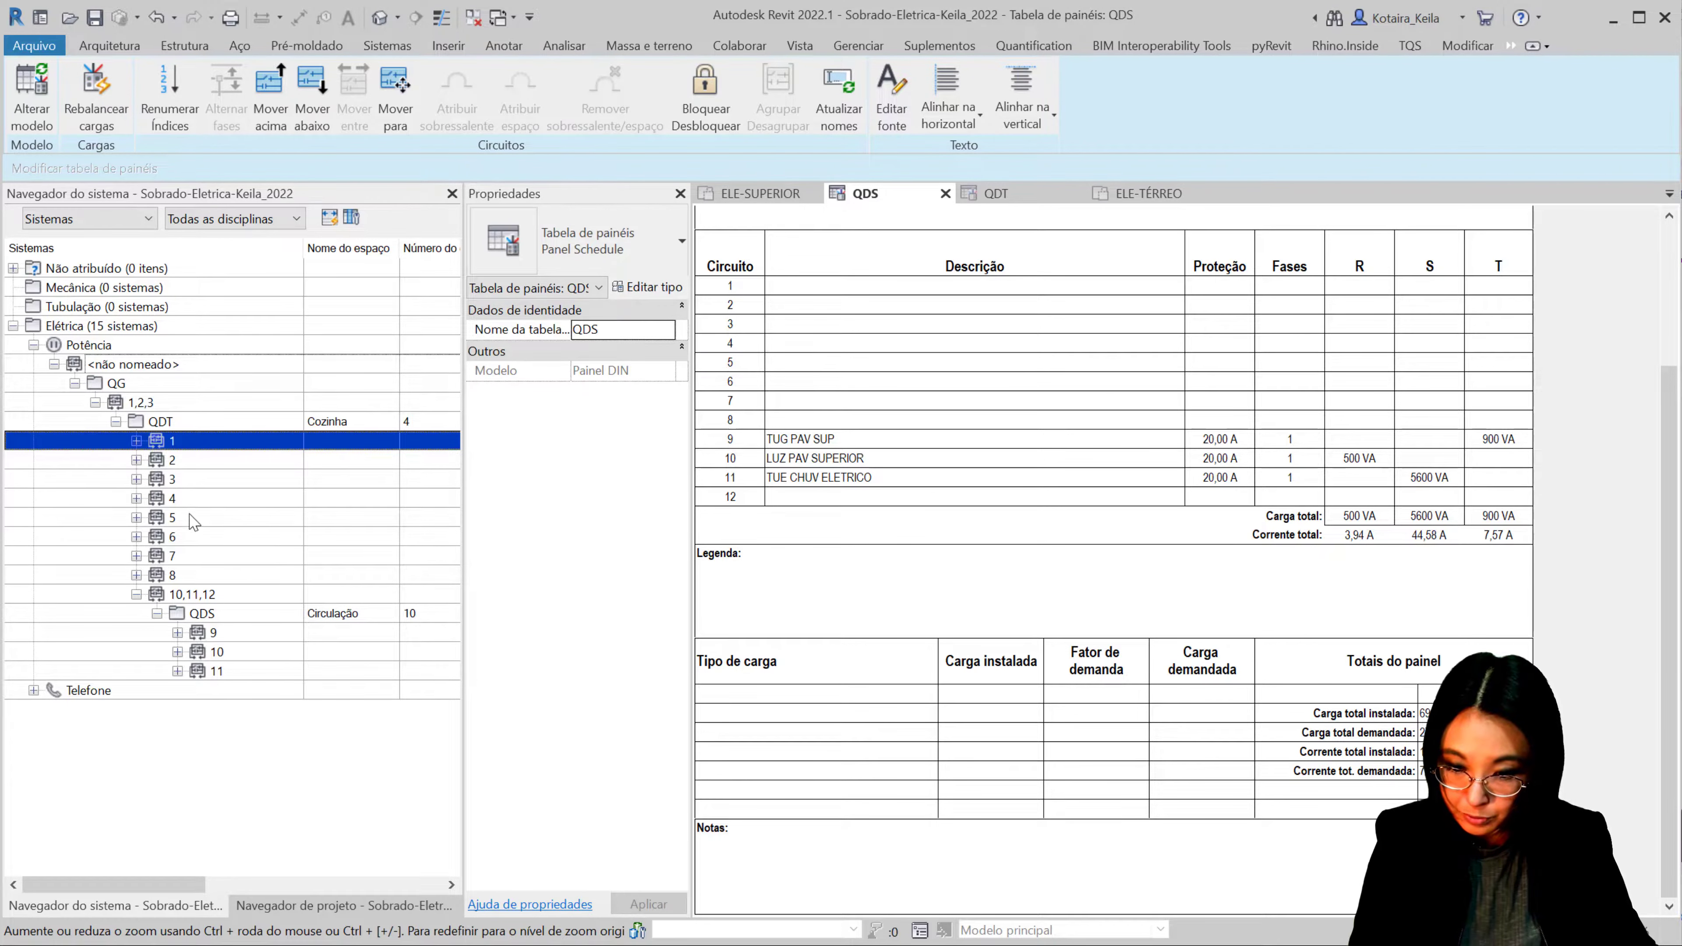
{"action": "left_click", "coordinate": [178, 594]}
{"action": "left_click", "coordinate": [218, 652]}
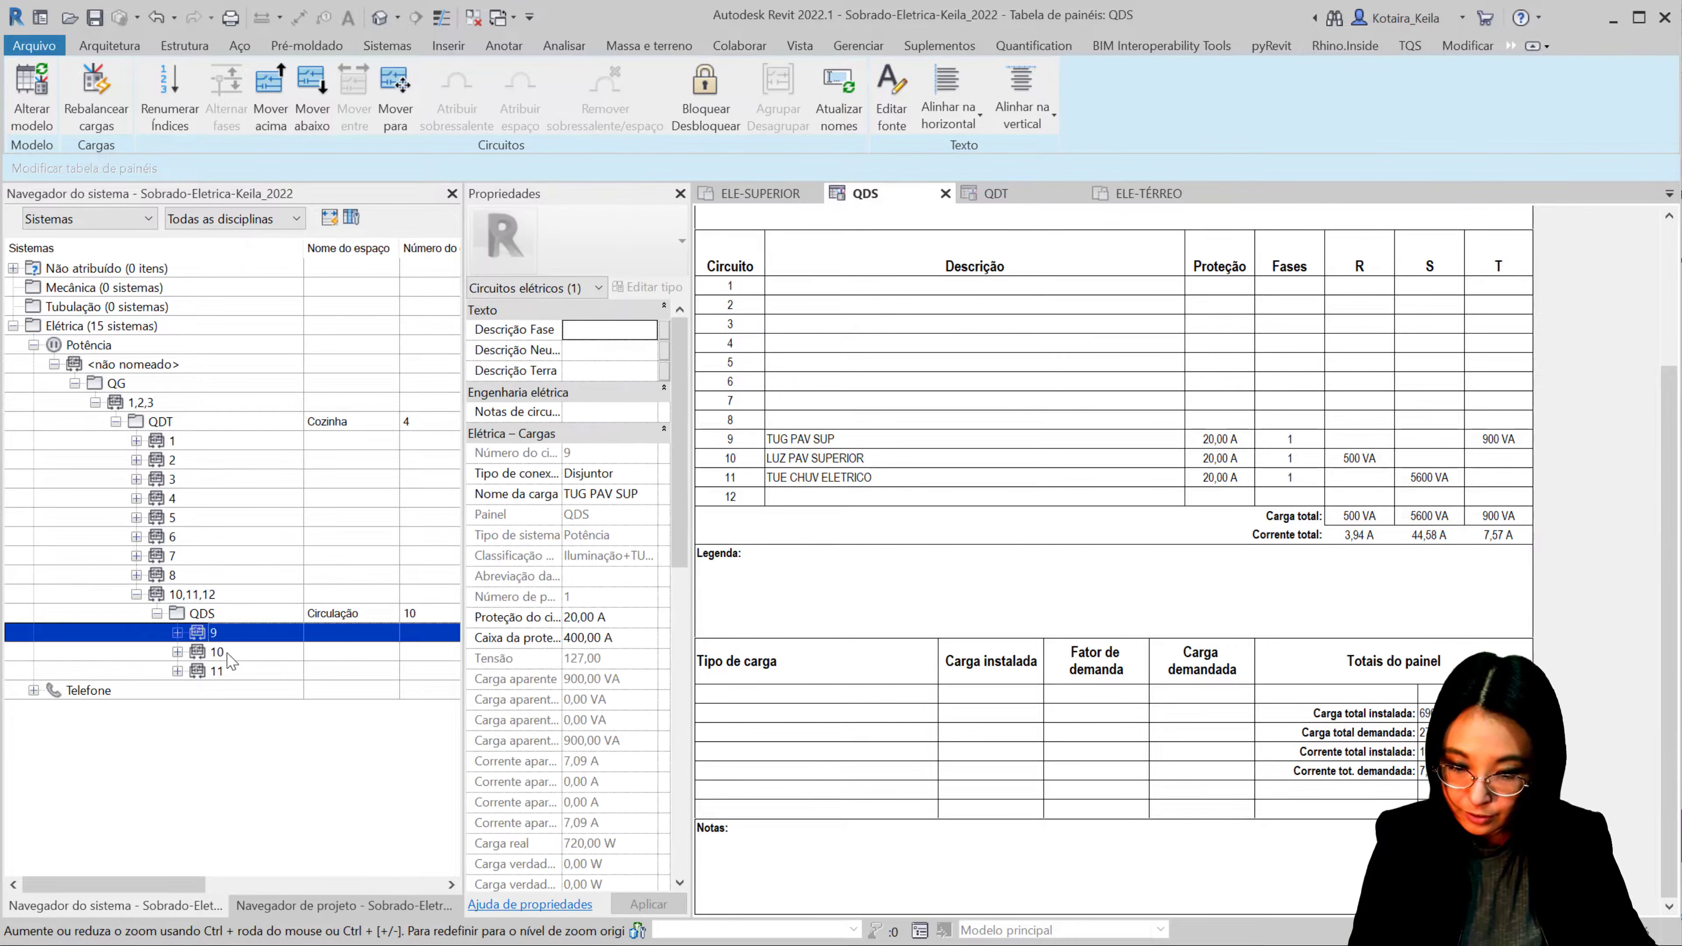
{"action": "left_click", "coordinate": [221, 671]}
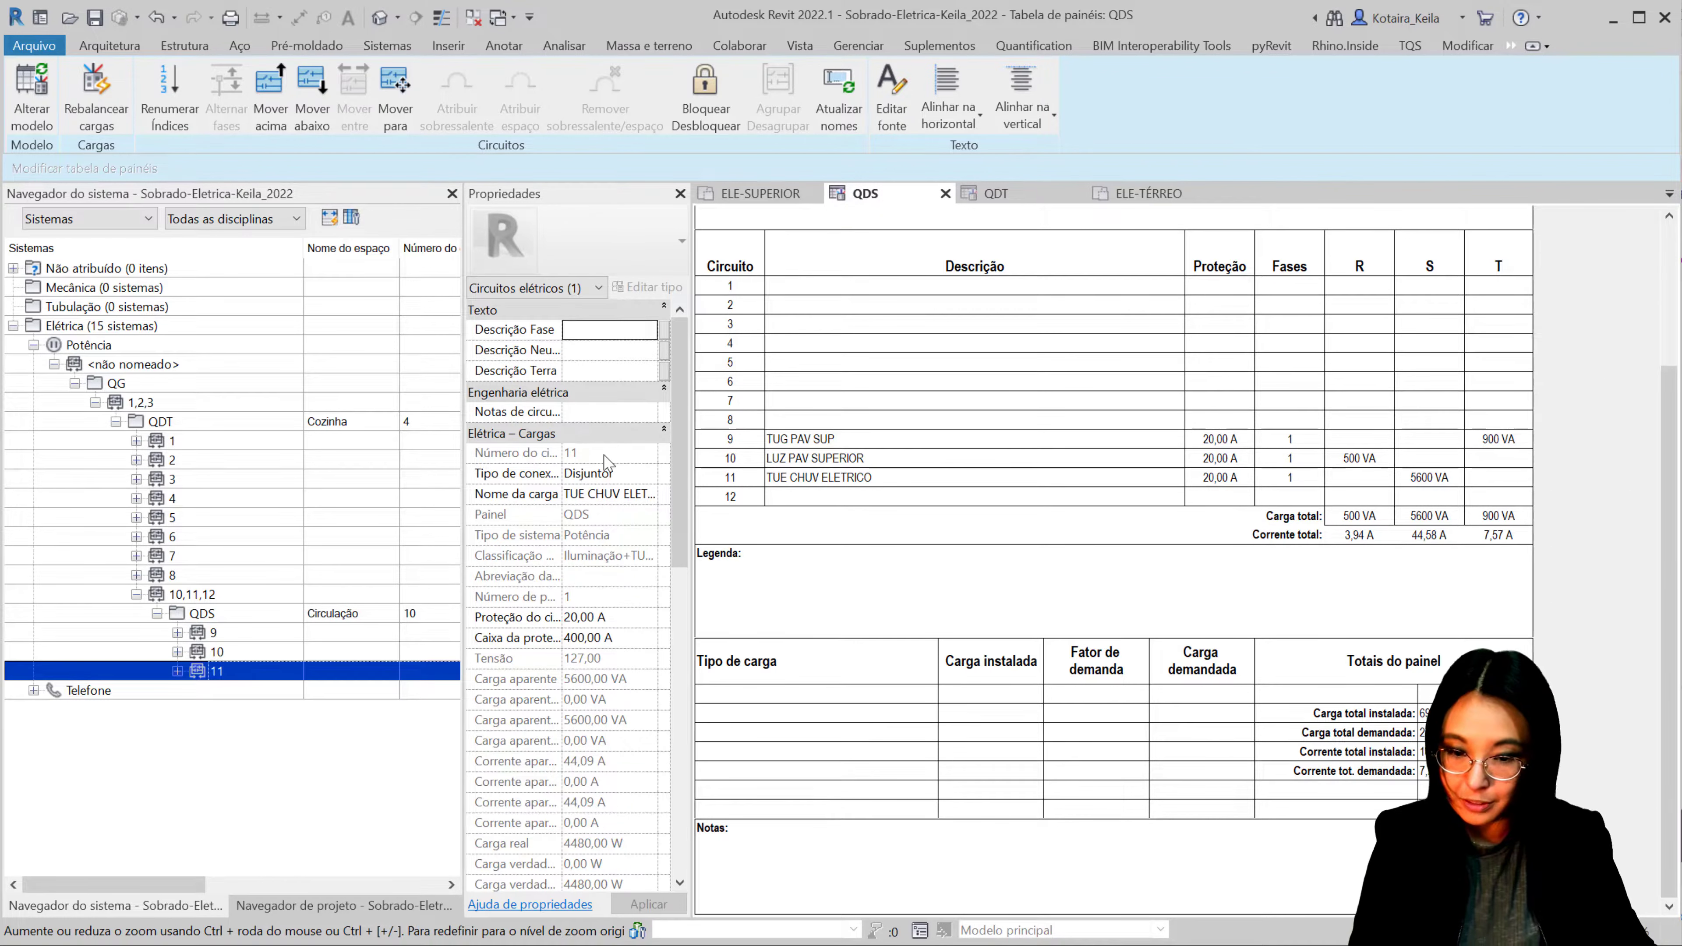
{"action": "left_click", "coordinate": [946, 193]}
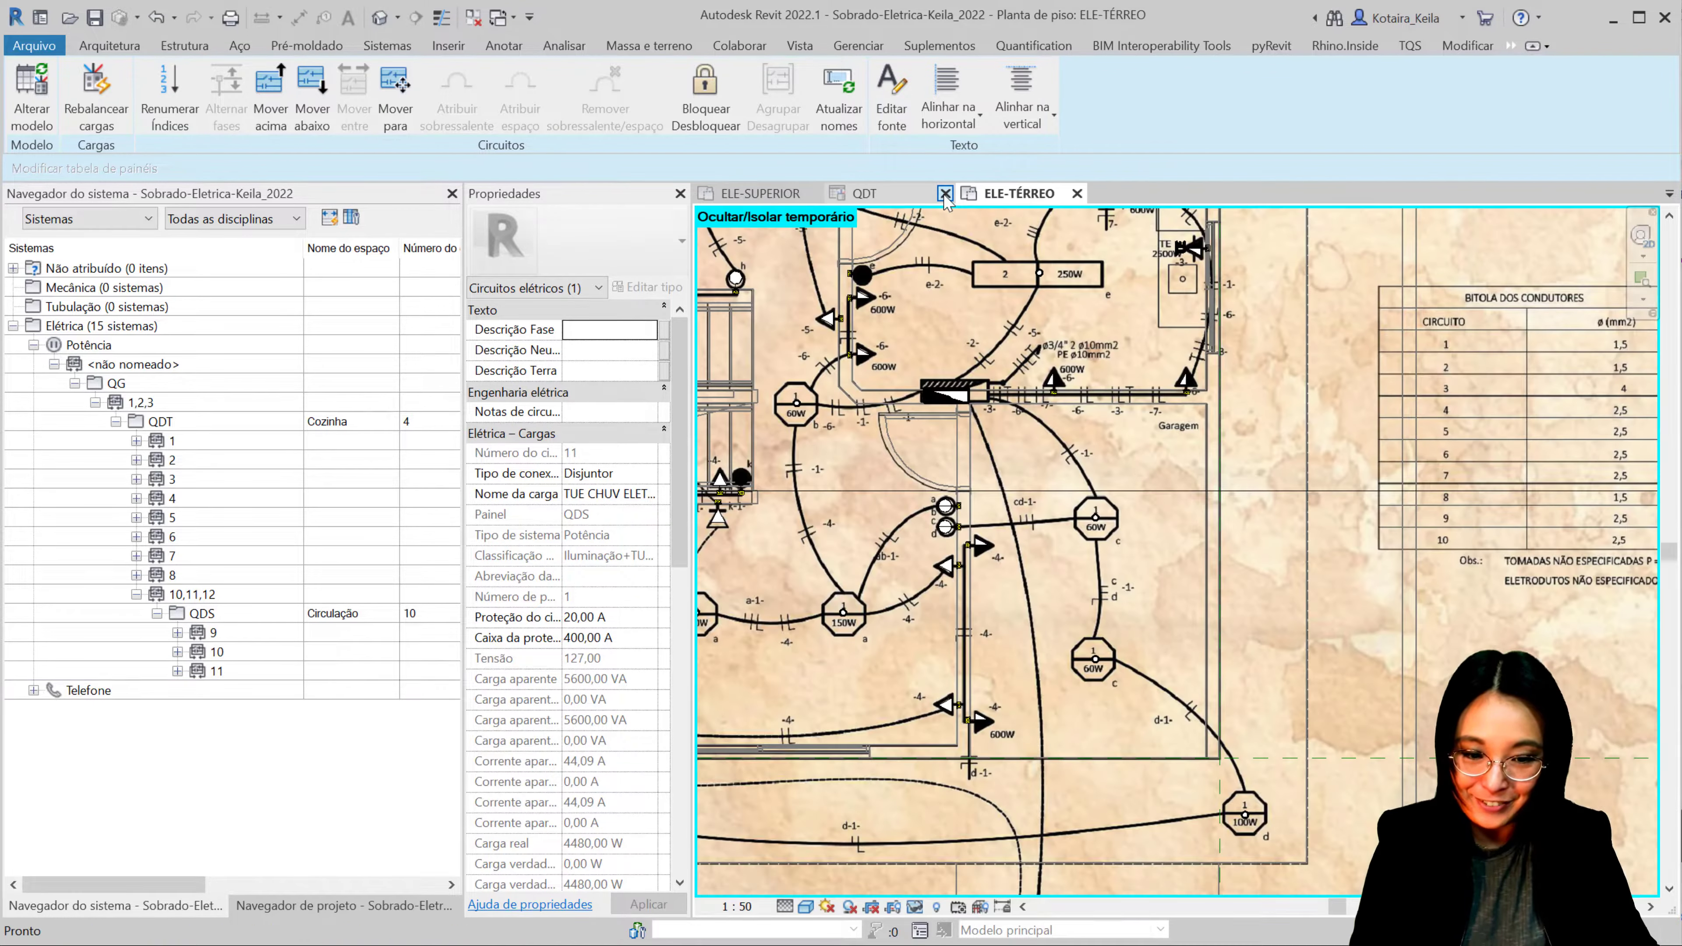
Step: Close the QDT schedule, reset temporary hide/isolate with HR, and close the System Browser
{"action": "left_click", "coordinate": [946, 193]}
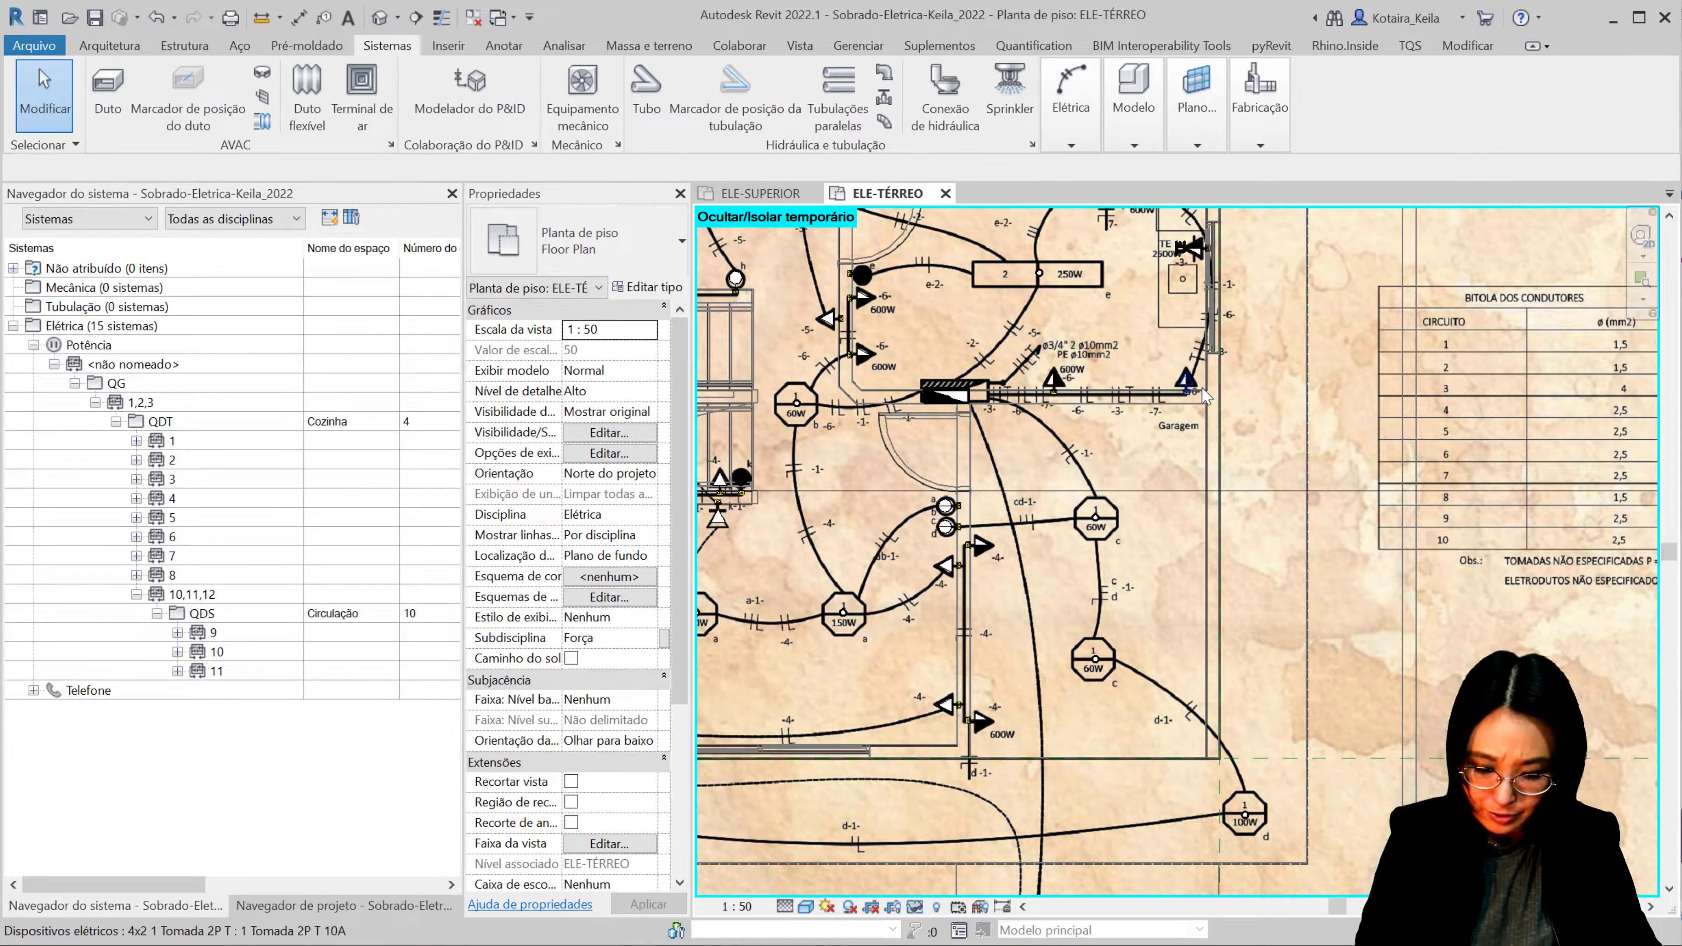
{"action": "key", "text": "h"}
{"action": "key", "text": "r"}
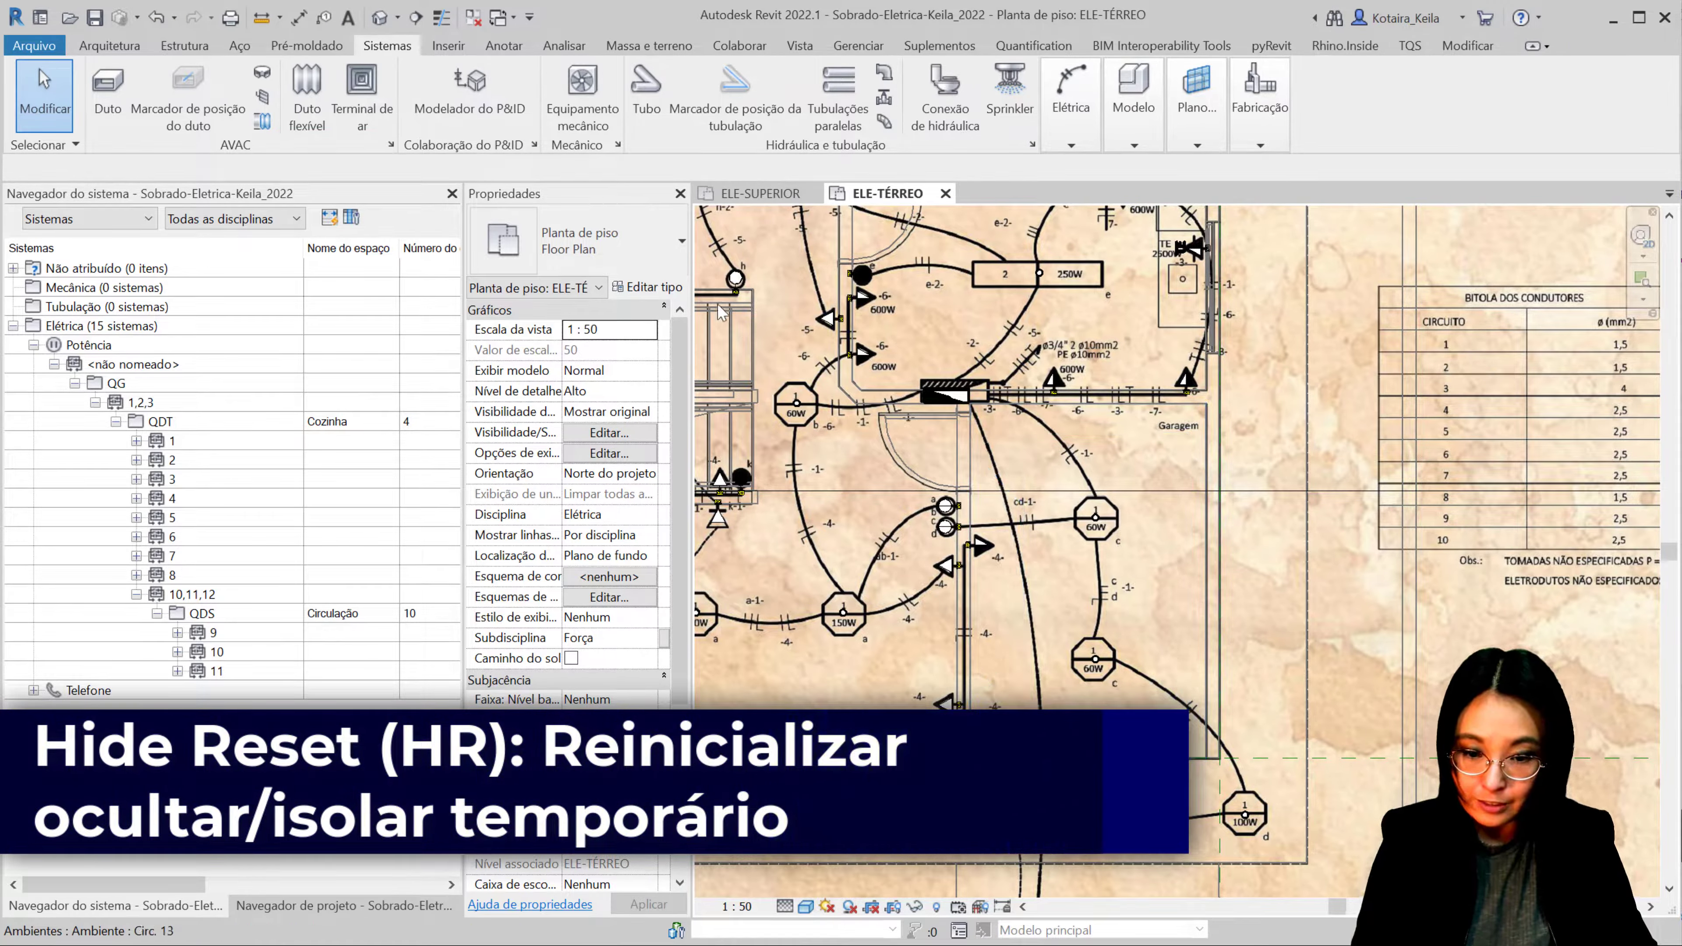
{"action": "left_click", "coordinate": [453, 194]}
{"action": "scroll", "coordinate": [851, 451], "scroll_direction": "down", "scroll_amount": 4}
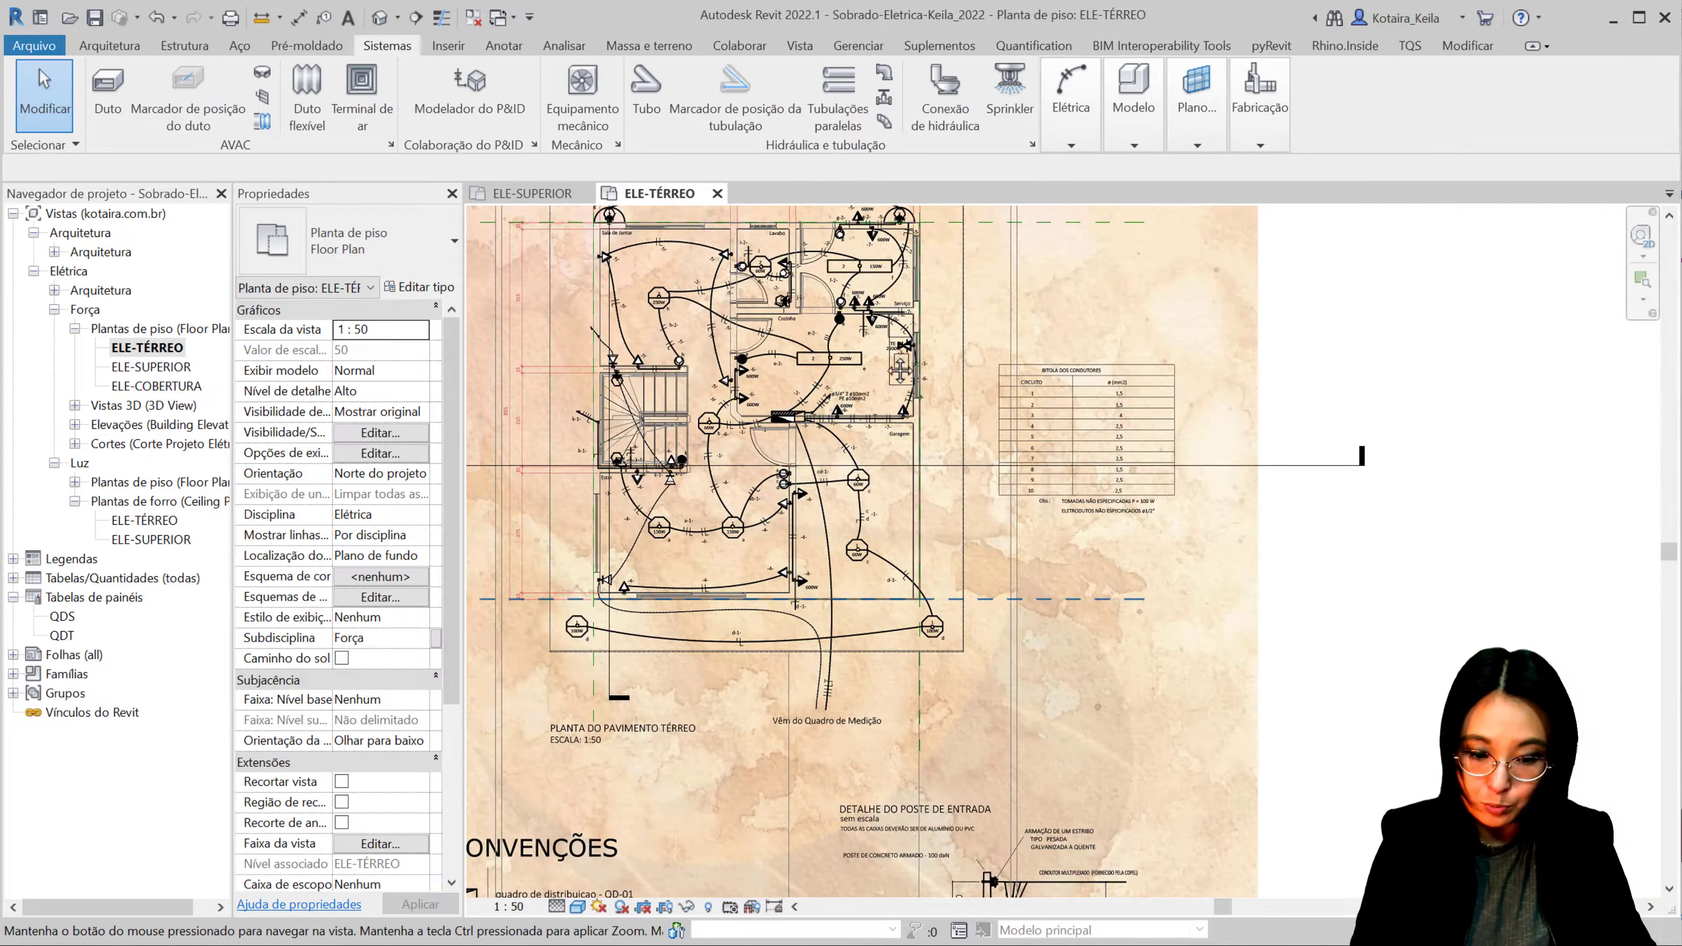
{"action": "scroll", "coordinate": [904, 542], "scroll_direction": "up", "scroll_amount": 3}
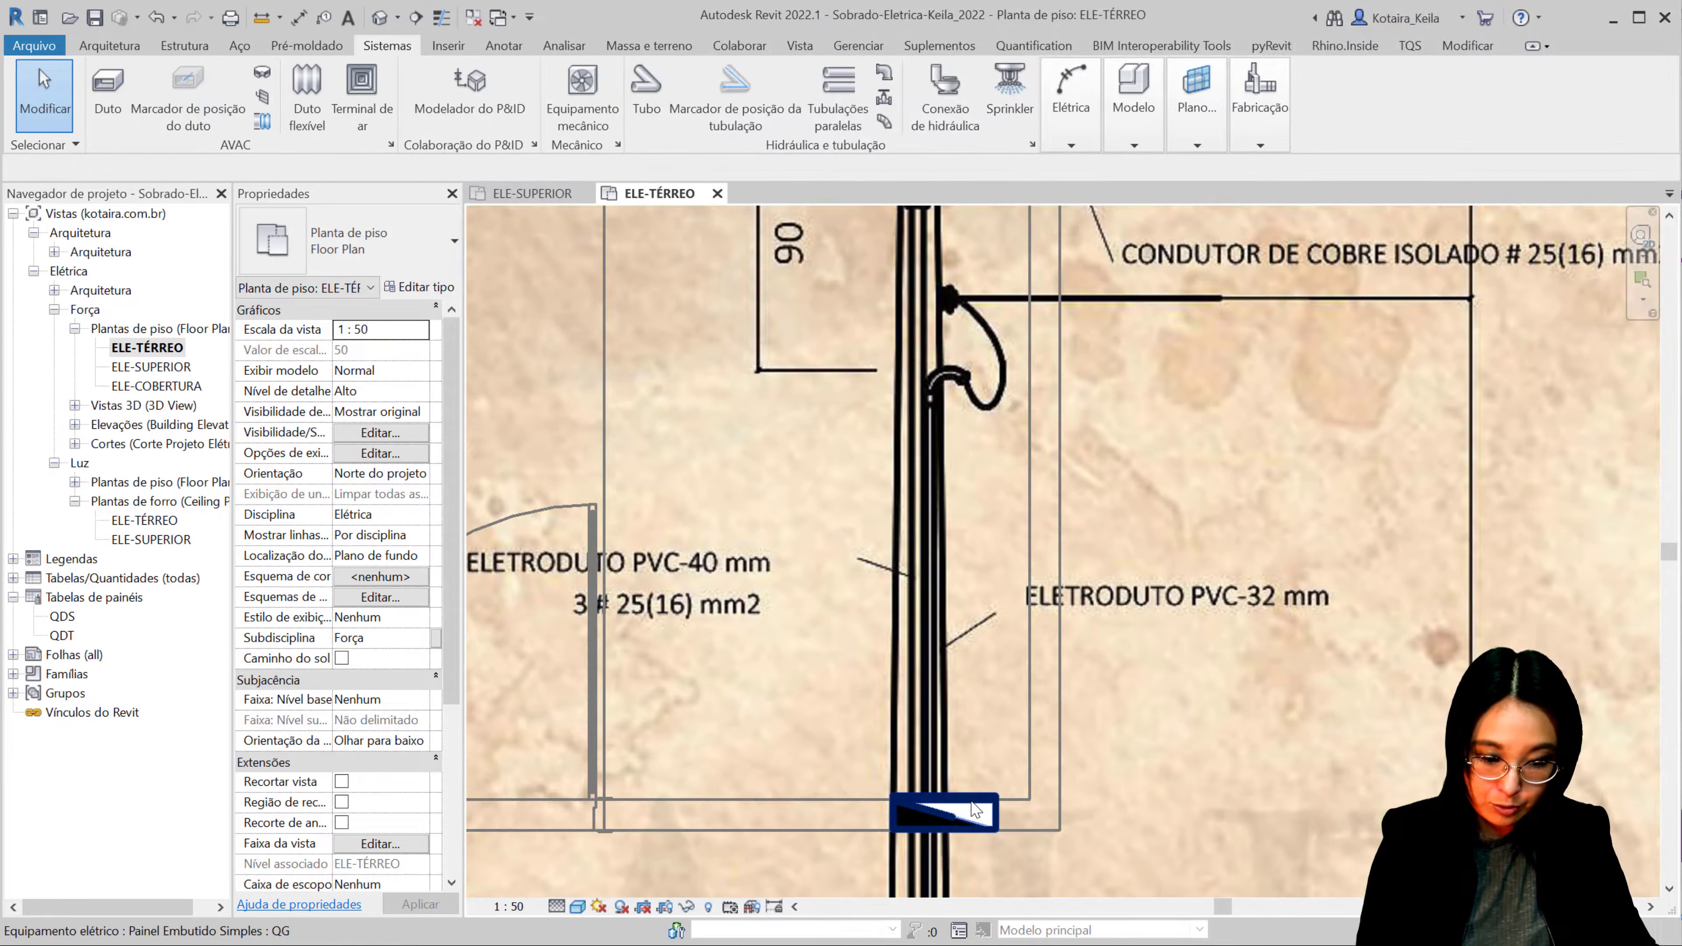
Step: Try drawing conduit from the QG panel's face, then cancel and zoom out to the ELE-TÉRREO sheet
{"action": "left_click", "coordinate": [972, 810]}
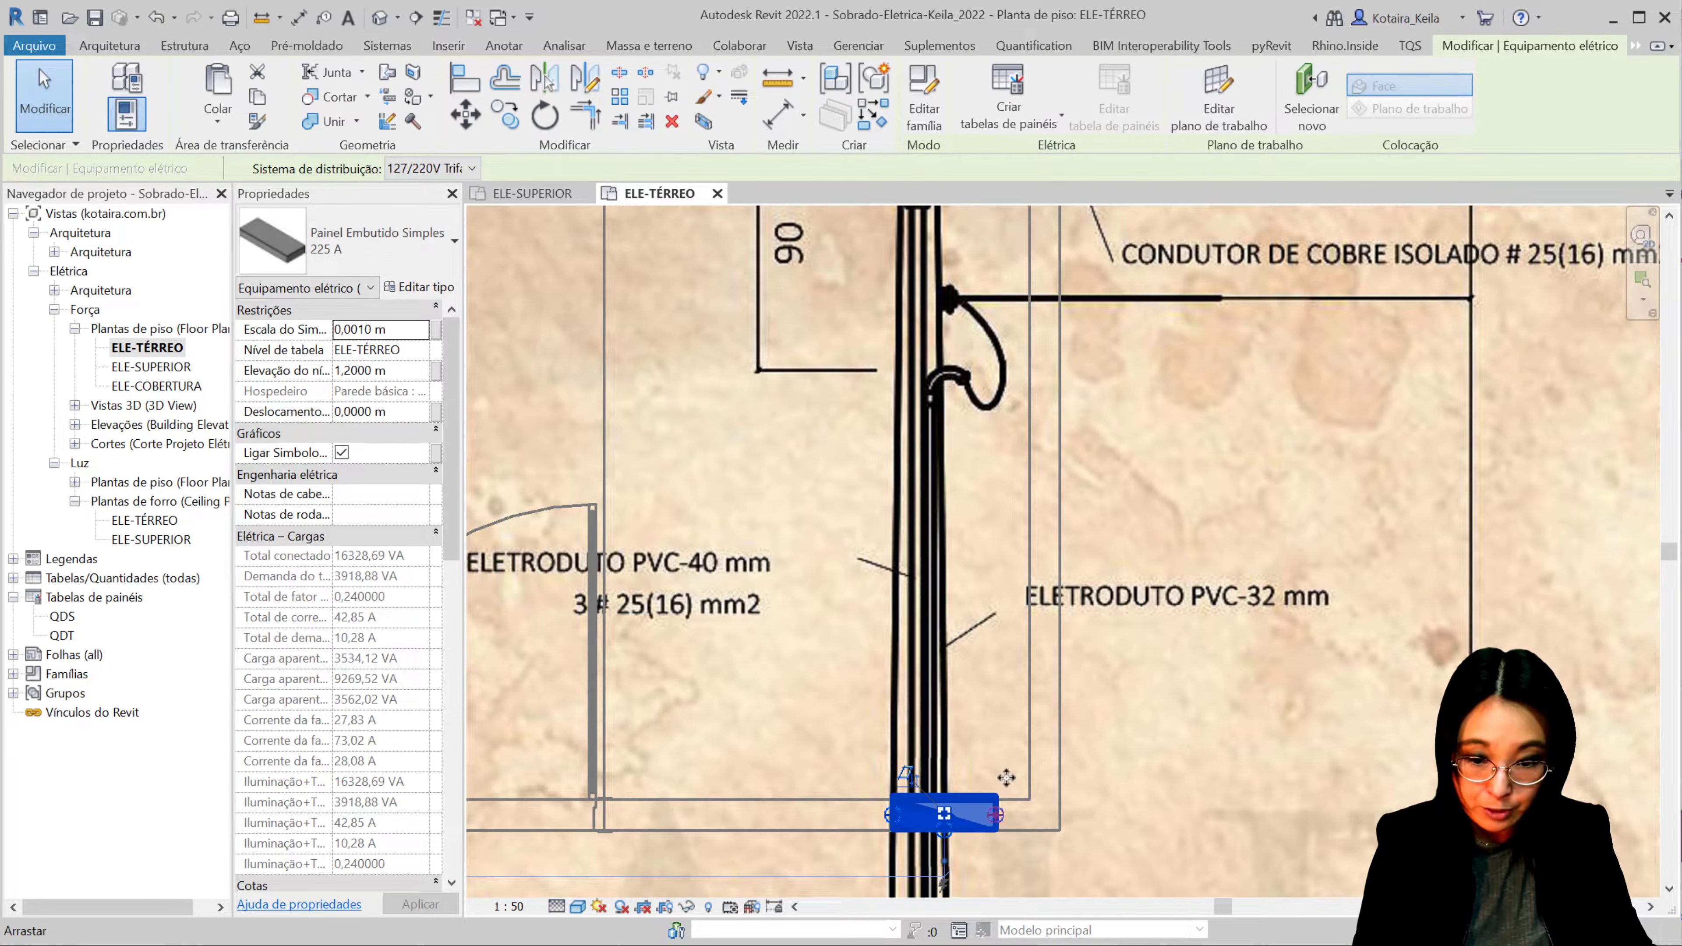
{"action": "middle_click_drag", "start_coordinate": [1006, 778], "coordinate": [937, 596]}
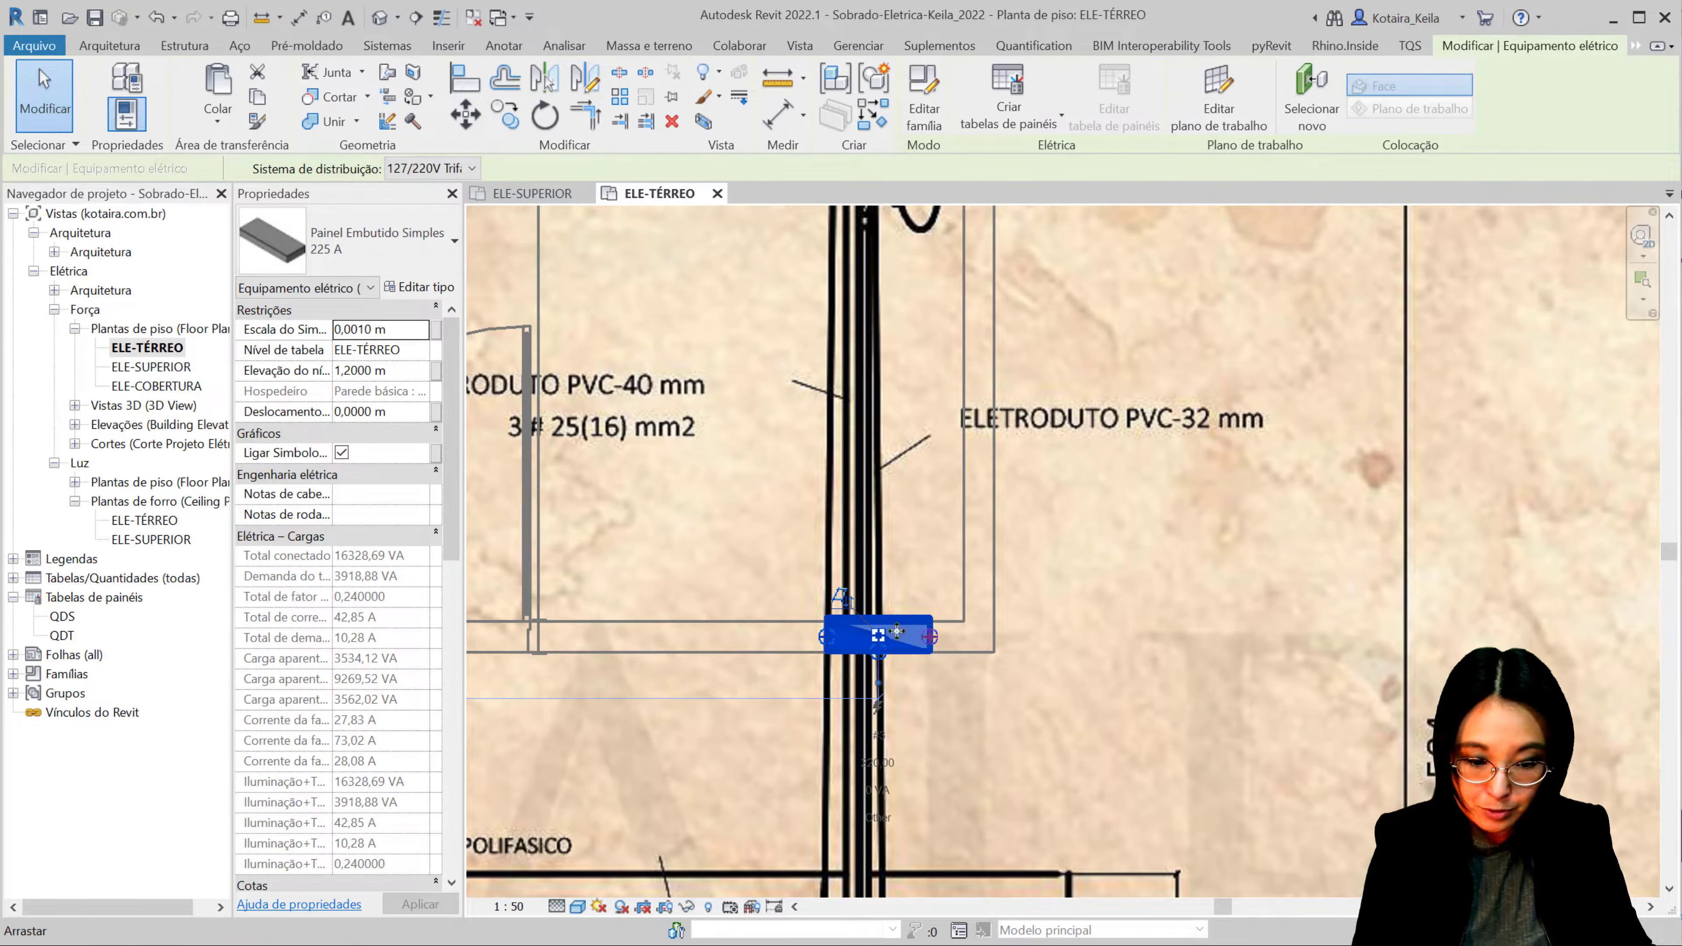
{"action": "left_click", "coordinate": [880, 640]}
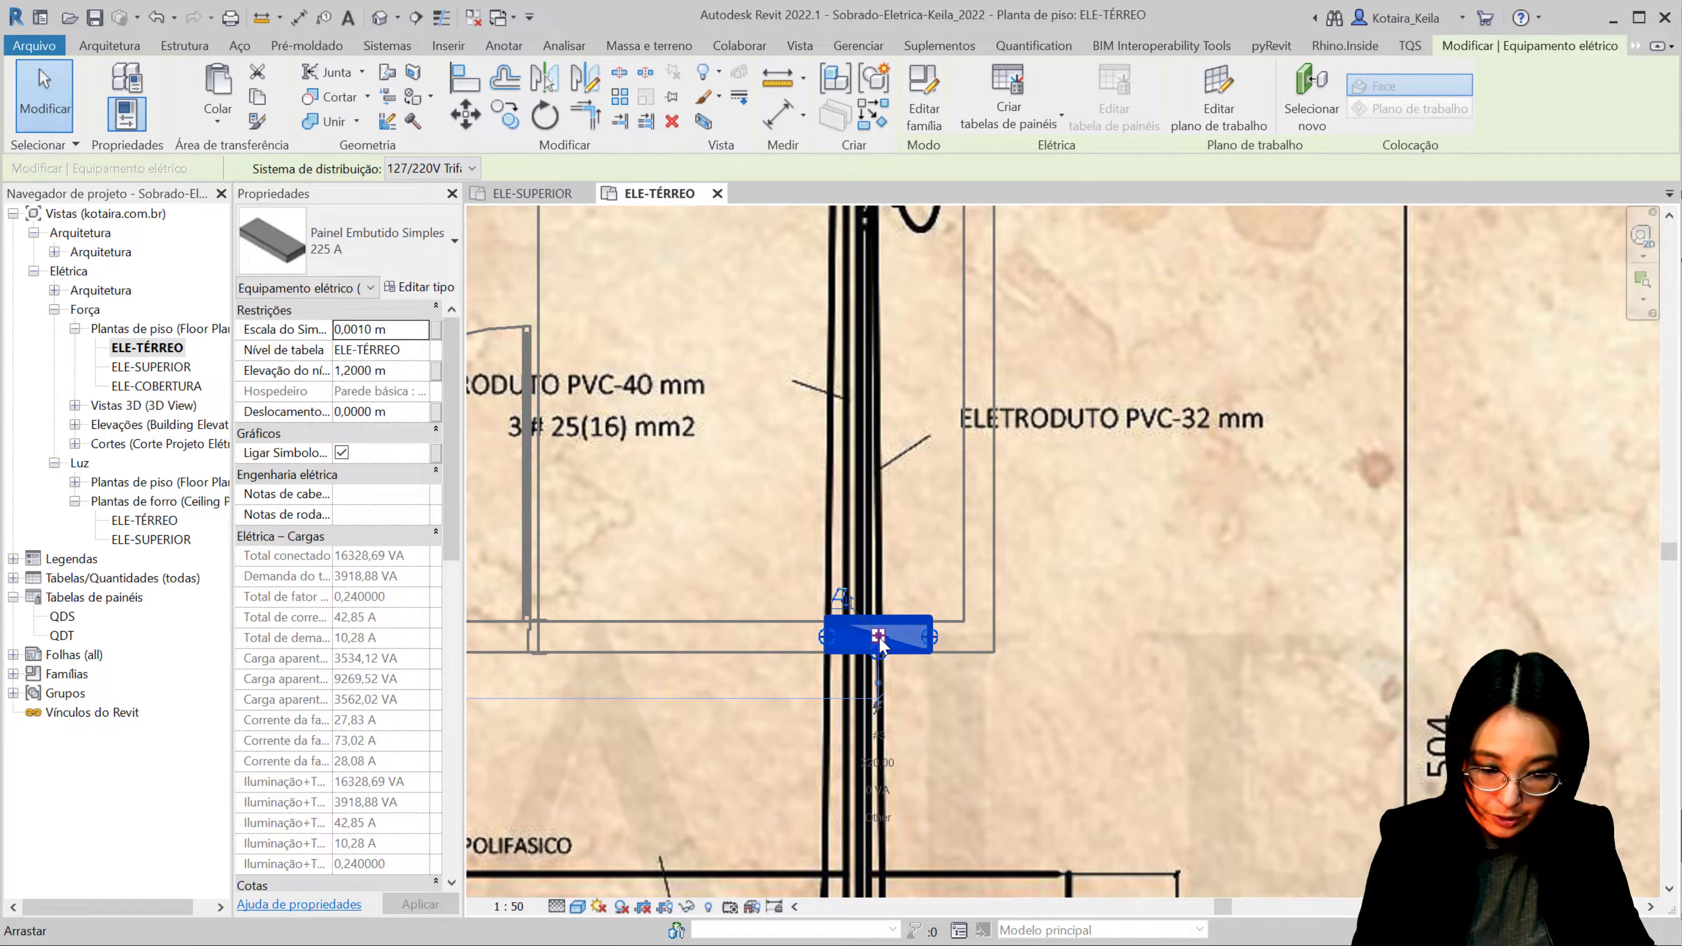
{"action": "right_click", "coordinate": [880, 641]}
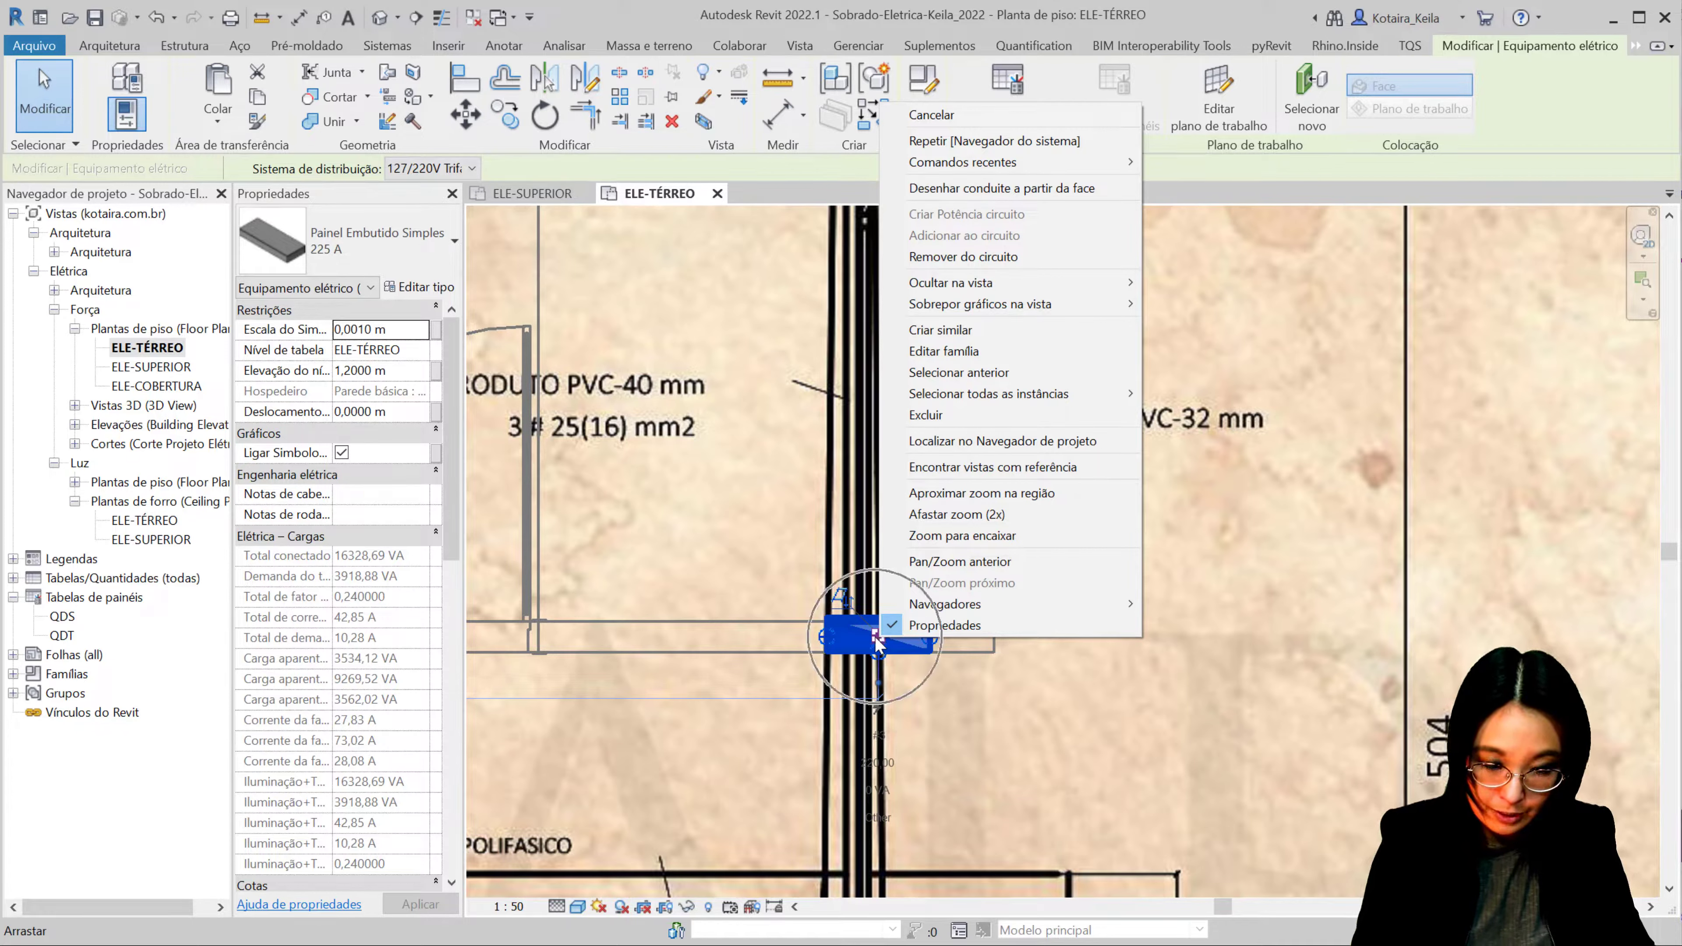
{"action": "left_click", "coordinate": [1027, 191]}
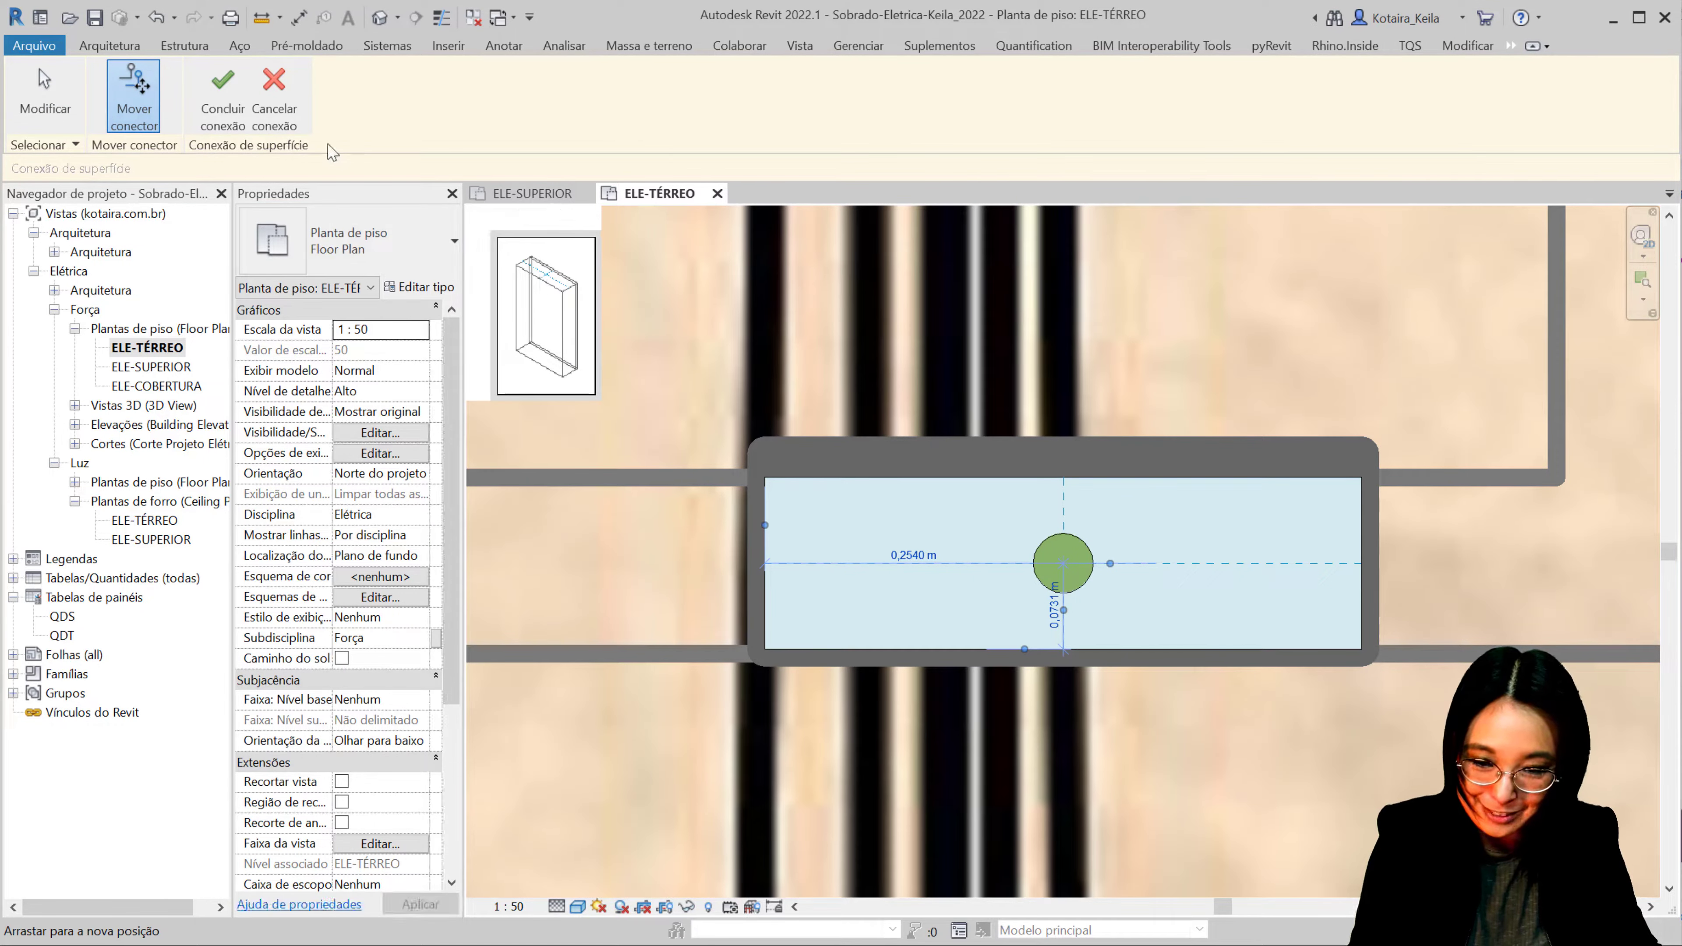
{"action": "left_click", "coordinate": [291, 113]}
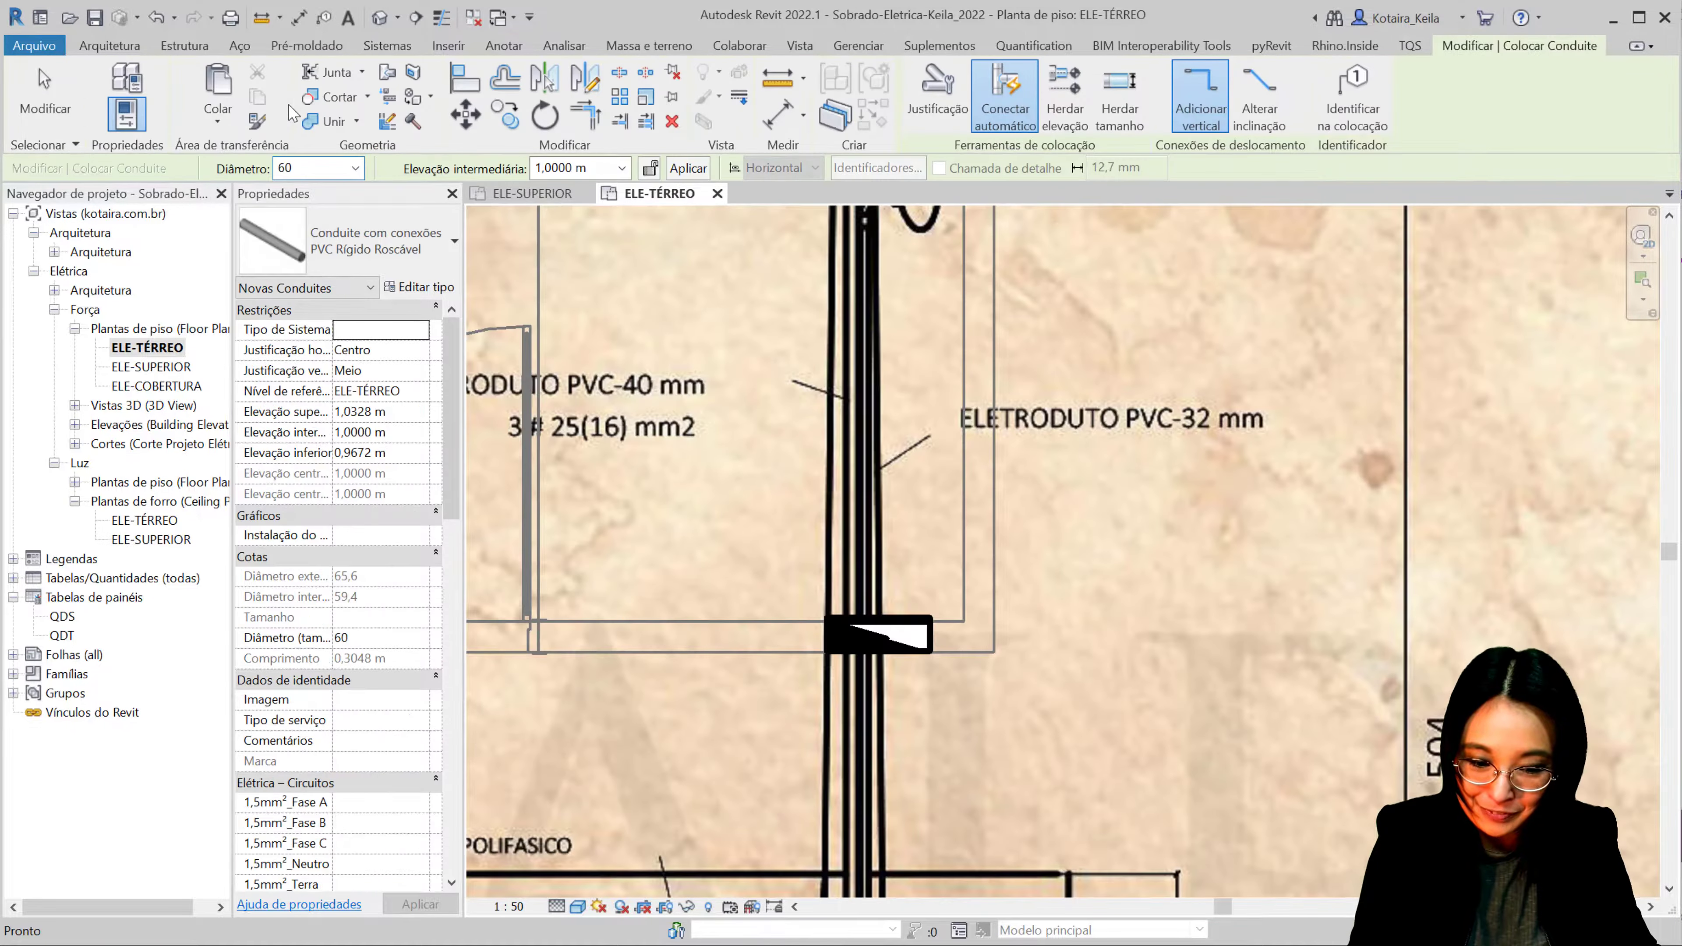
{"action": "key", "text": "Escape"}
{"action": "scroll", "coordinate": [740, 335], "scroll_direction": "down", "scroll_amount": 10}
Step: Move the Section 0 line so it crosses the QG panel
{"action": "left_click", "coordinate": [740, 335]}
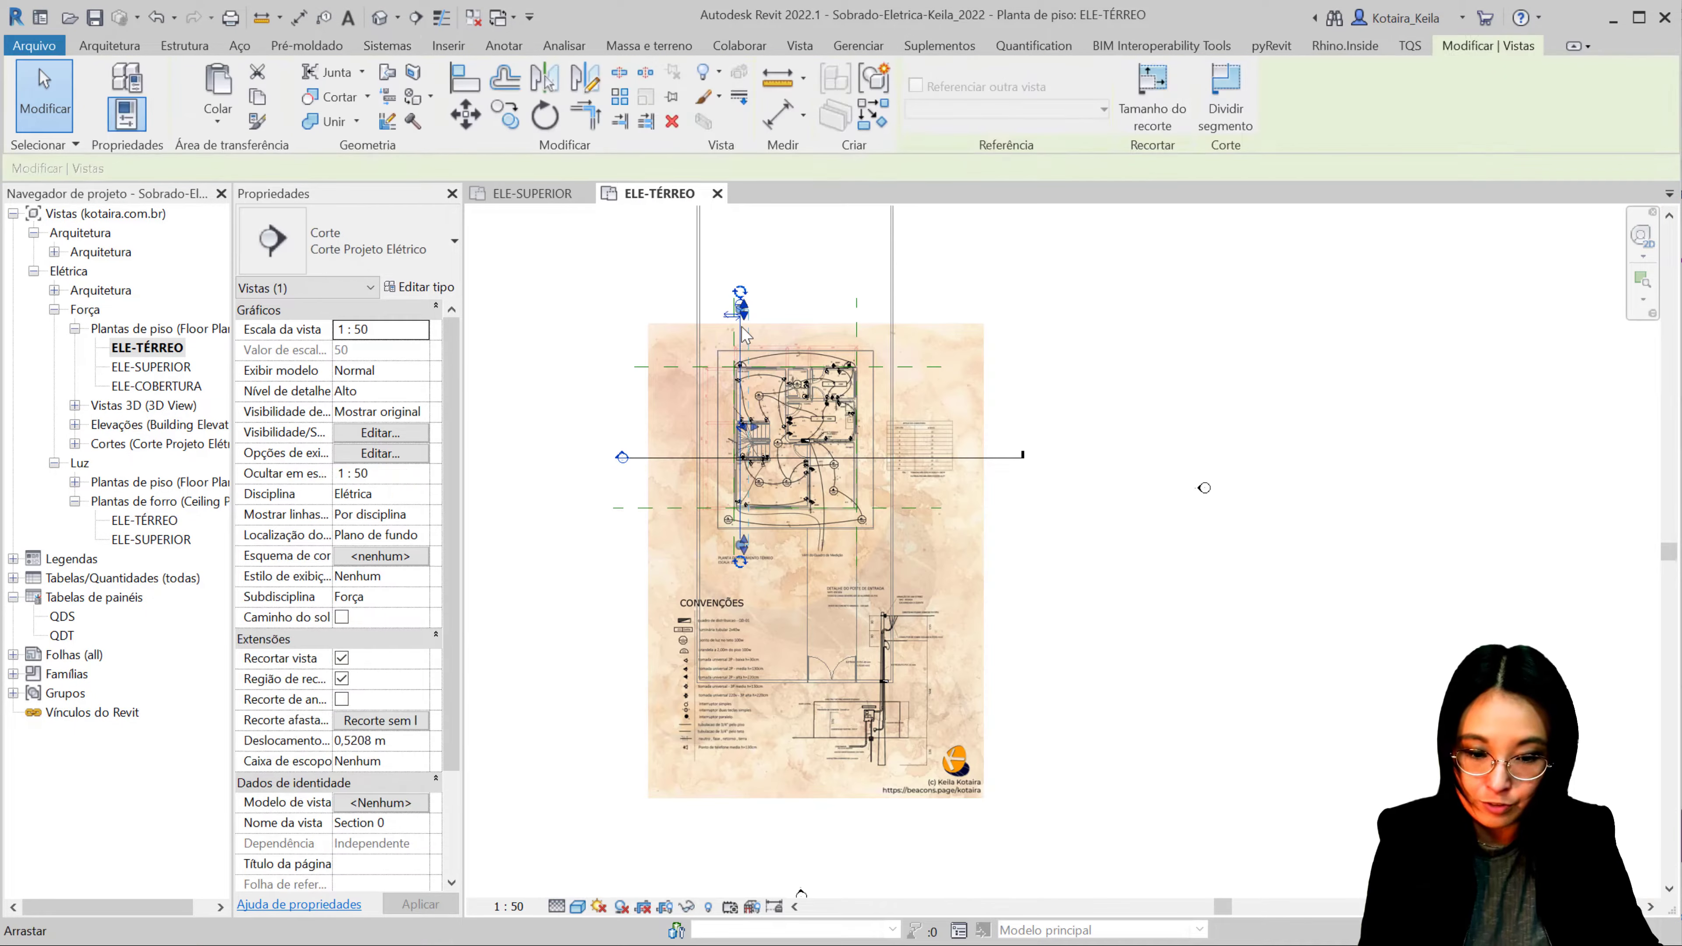
{"action": "left_click_drag", "start_coordinate": [740, 335], "coordinate": [876, 533]}
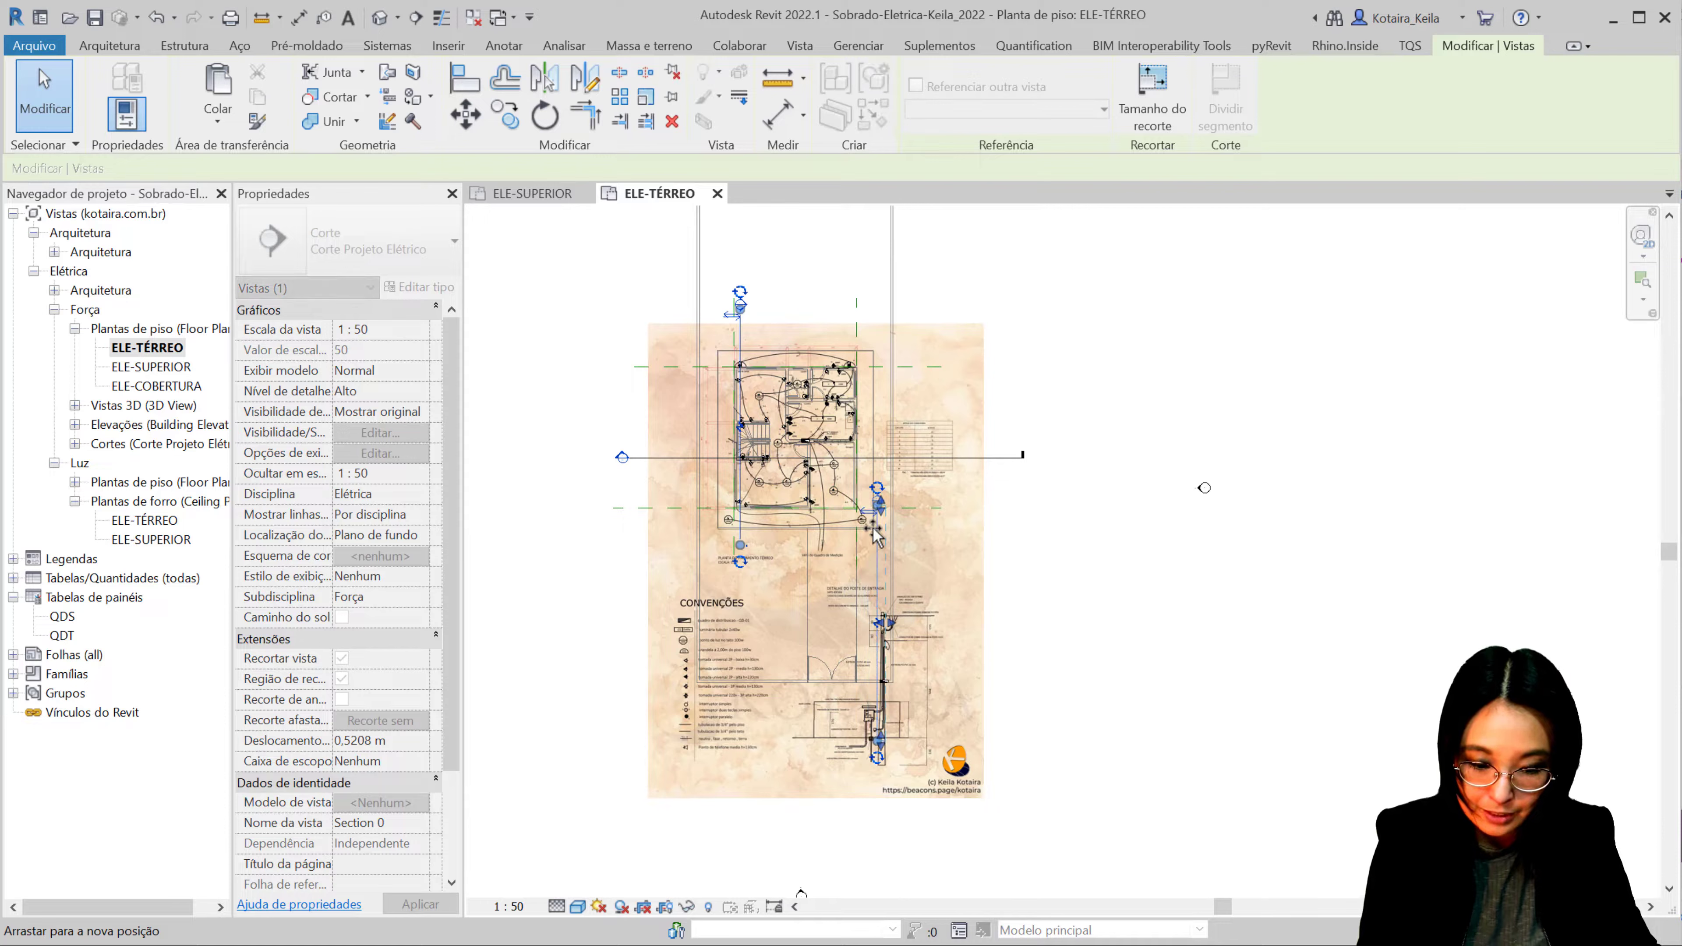
{"action": "left_click", "coordinate": [1156, 491]}
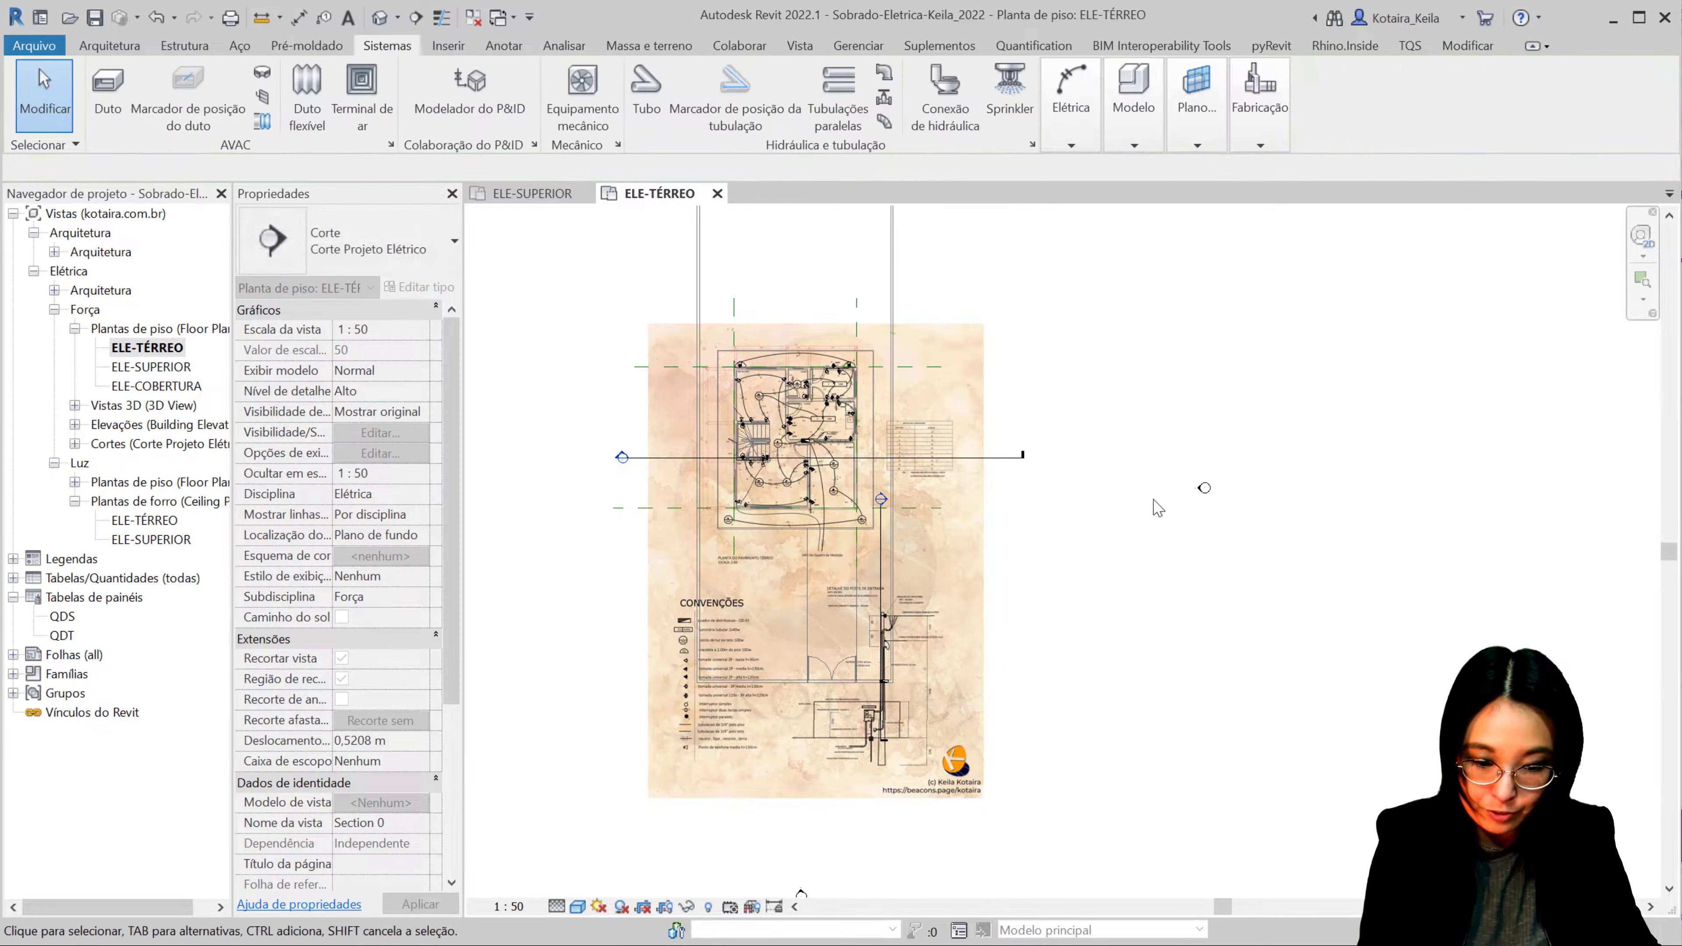
Step: Open the Section 0 view from its section marker
{"action": "scroll", "coordinate": [904, 642], "scroll_direction": "up", "scroll_amount": 3}
{"action": "left_click", "coordinate": [858, 363]}
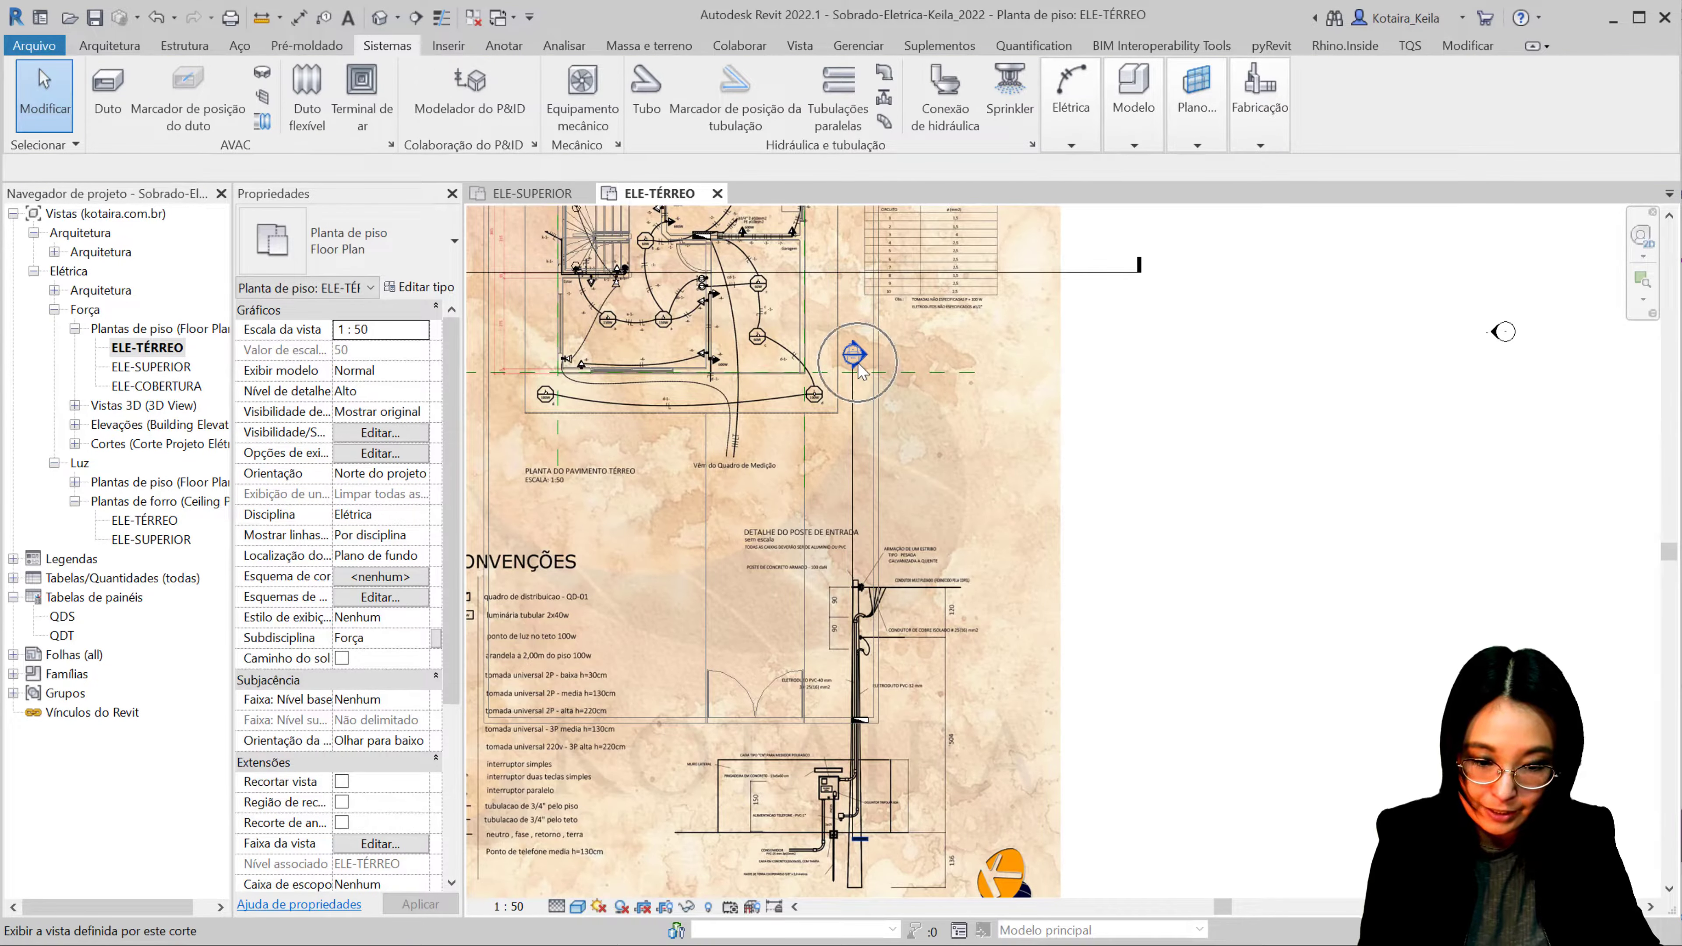
{"action": "double_click", "coordinate": [858, 365]}
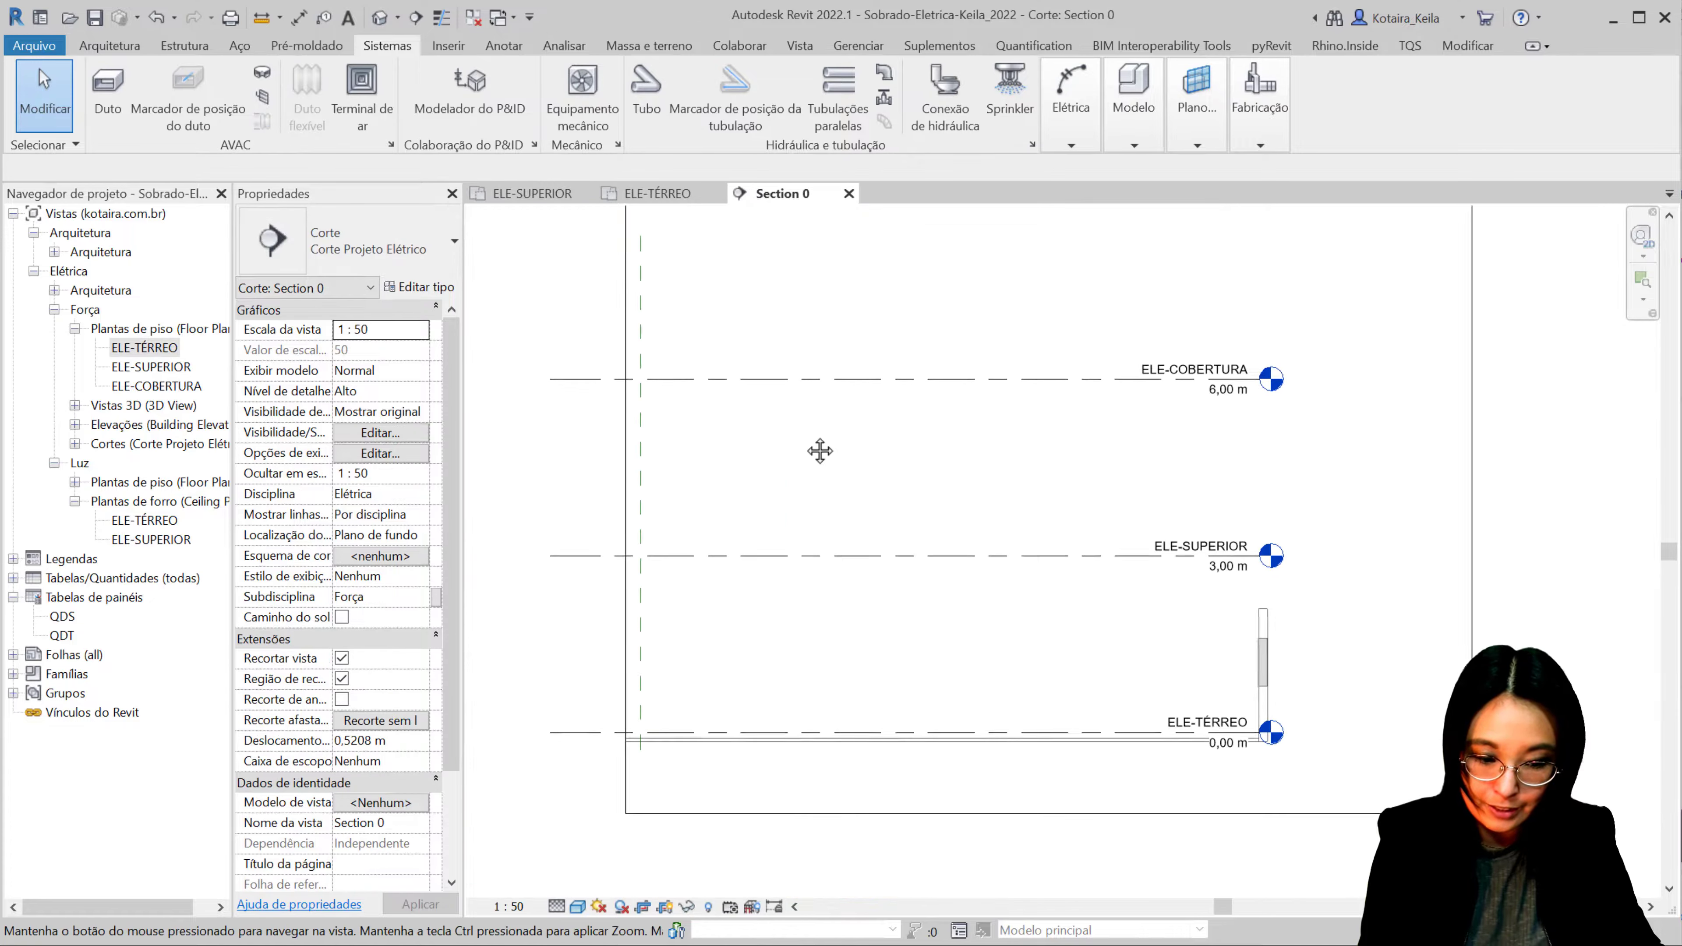
Step: In Section 0, start drawing conduit from the QG panel's face, centred in view
{"action": "scroll", "coordinate": [930, 416], "scroll_direction": "up", "scroll_amount": 2}
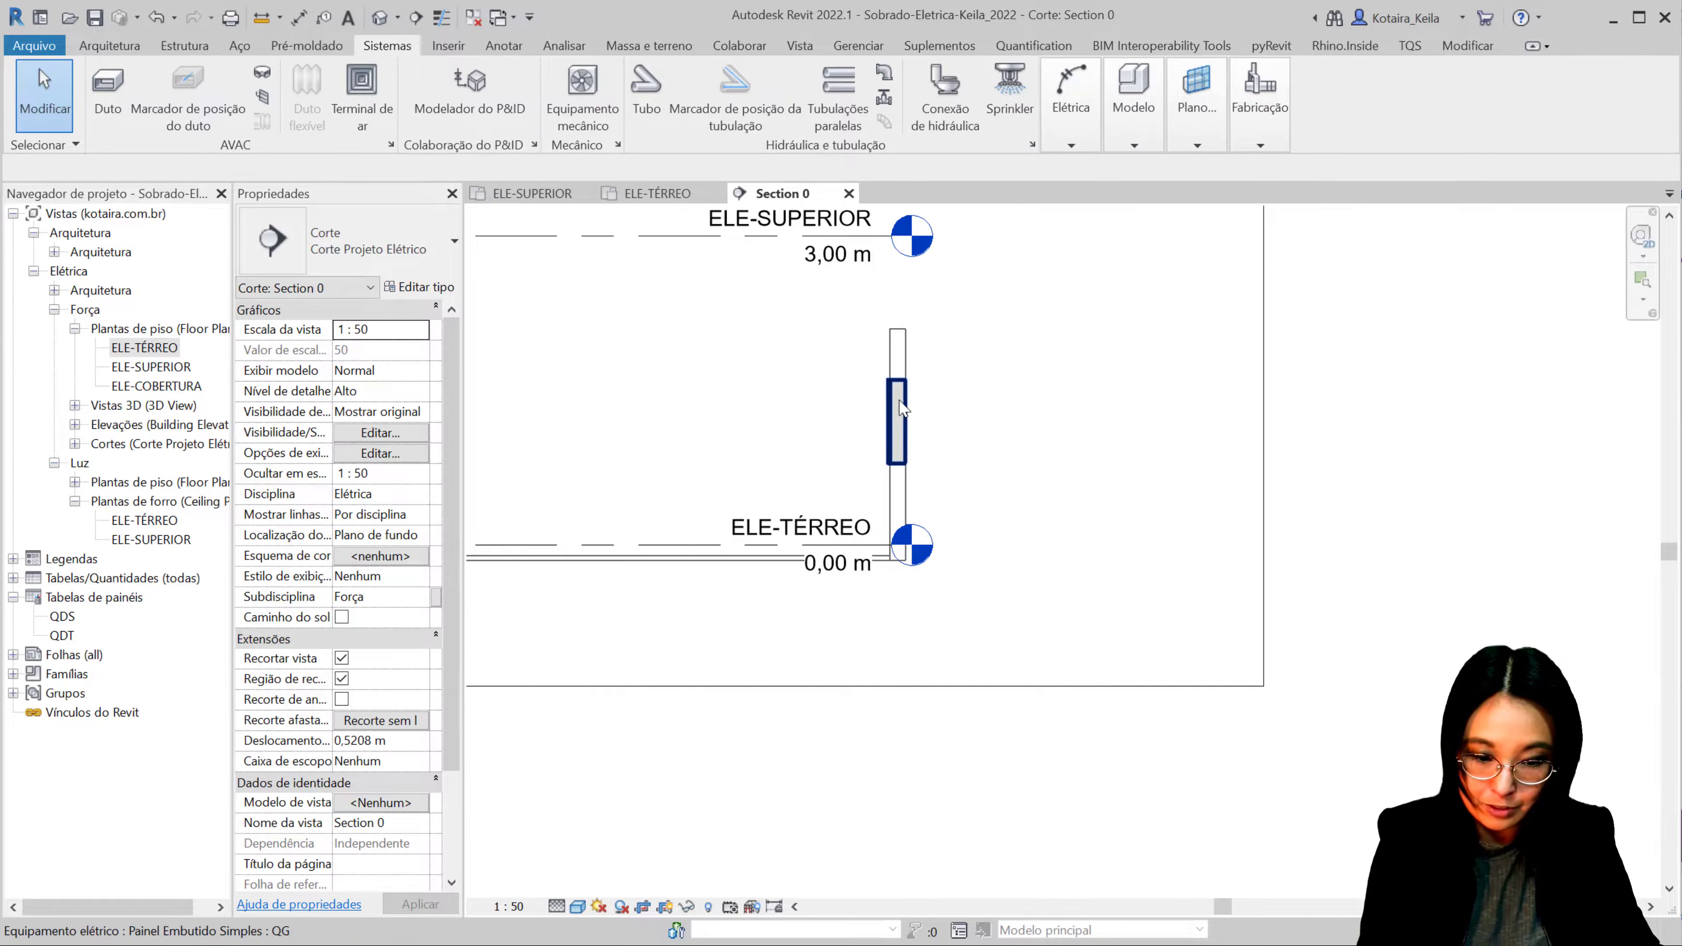
{"action": "left_click", "coordinate": [899, 381]}
{"action": "scroll", "coordinate": [899, 391], "scroll_direction": "up", "scroll_amount": 2}
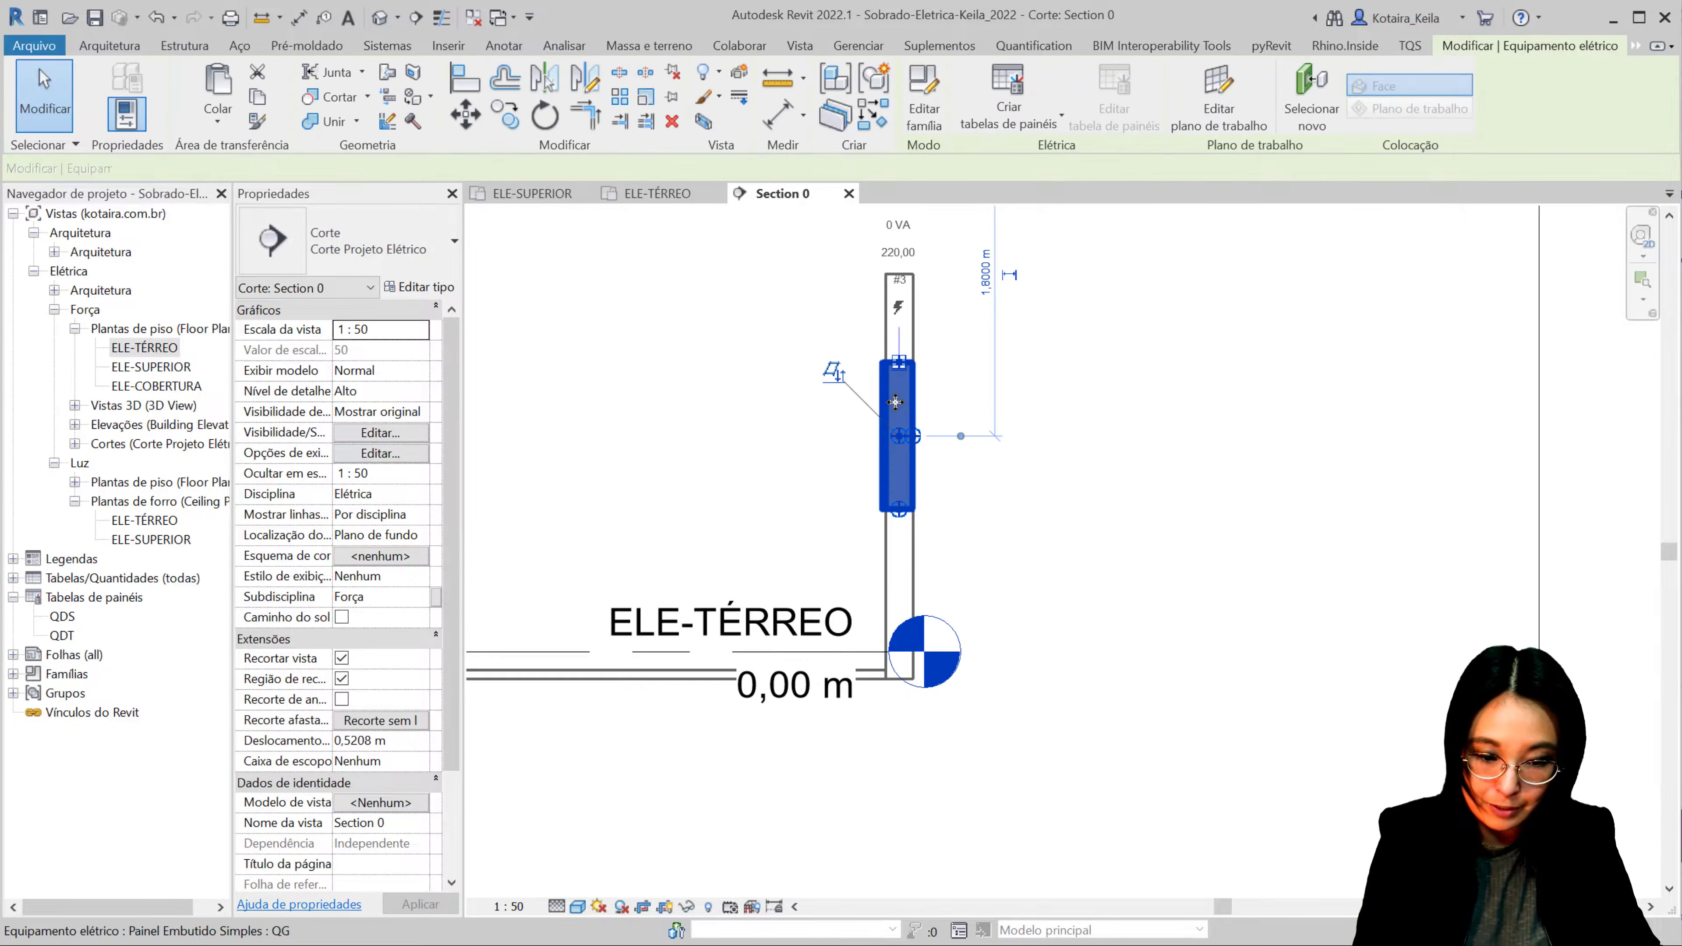
{"action": "right_click", "coordinate": [902, 517]}
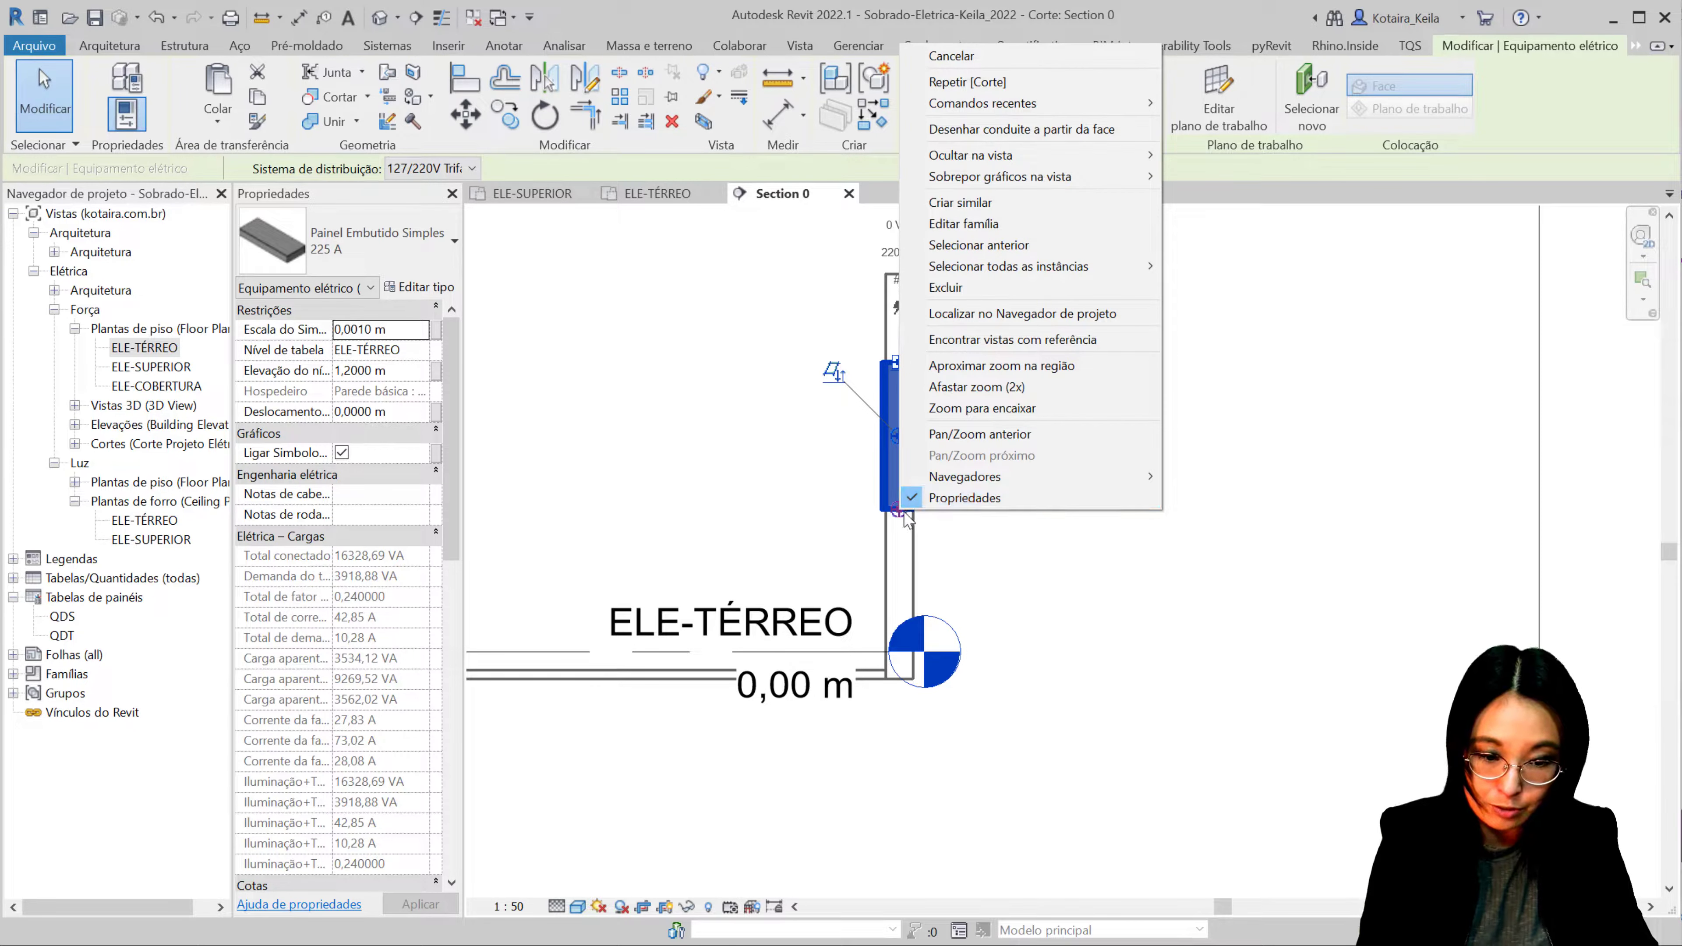
{"action": "left_click", "coordinate": [1047, 130]}
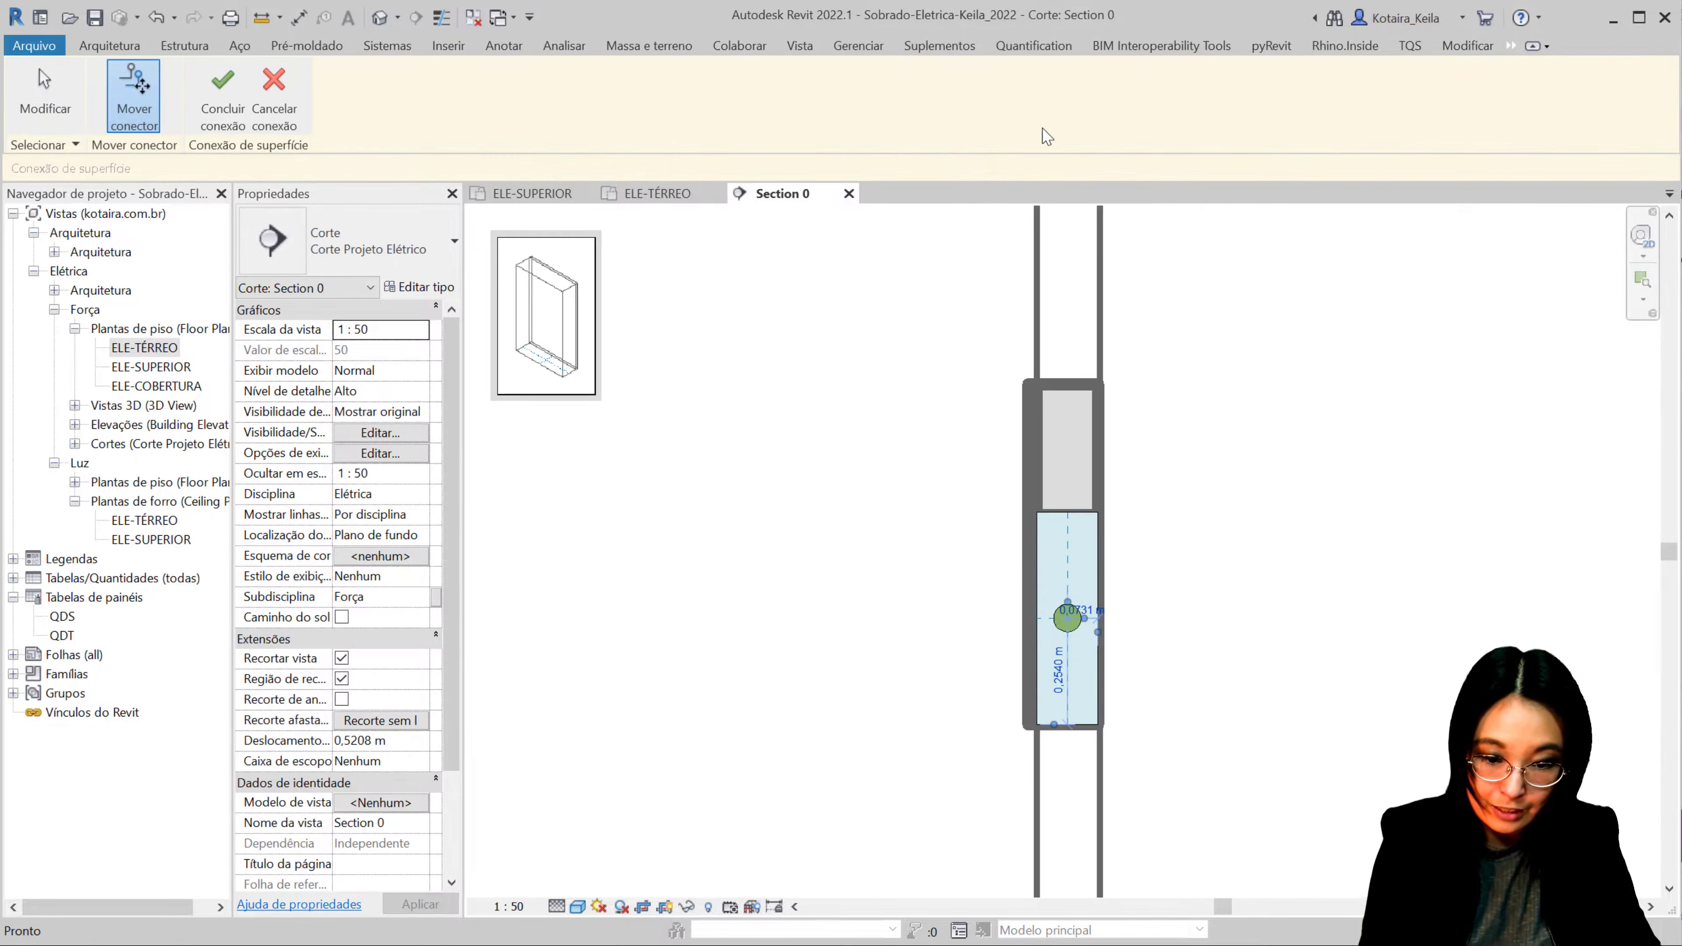
{"action": "middle_click_drag", "start_coordinate": [680, 496], "coordinate": [477, 396]}
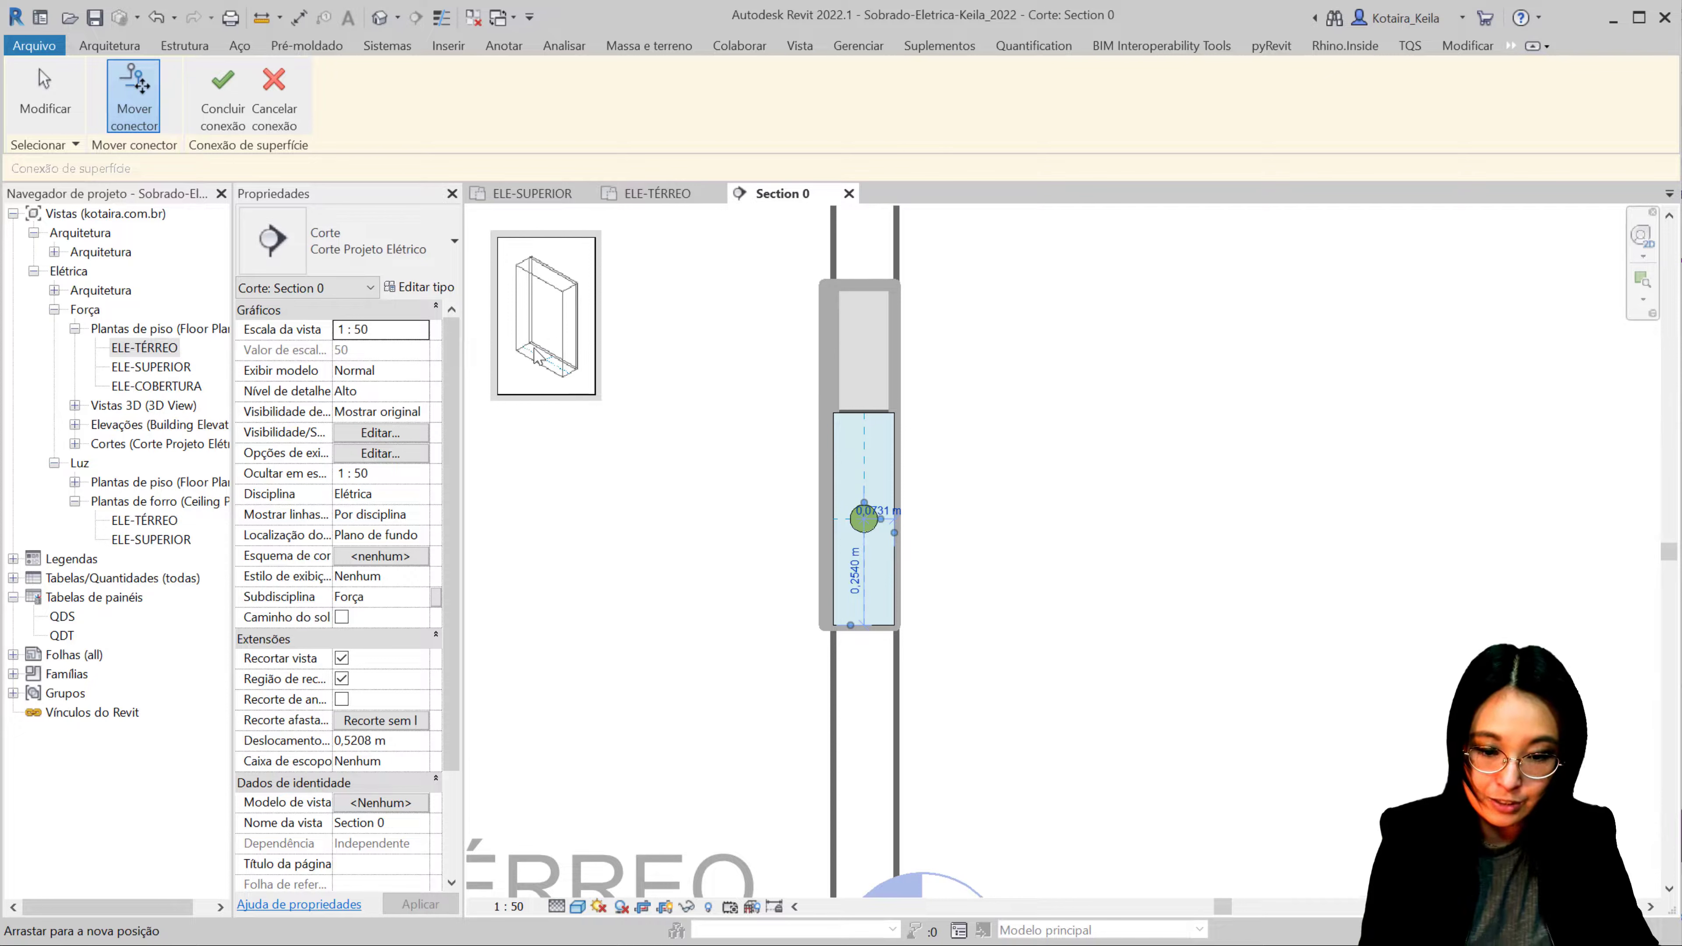
{"action": "scroll", "coordinate": [898, 537], "scroll_direction": "up", "scroll_amount": 2}
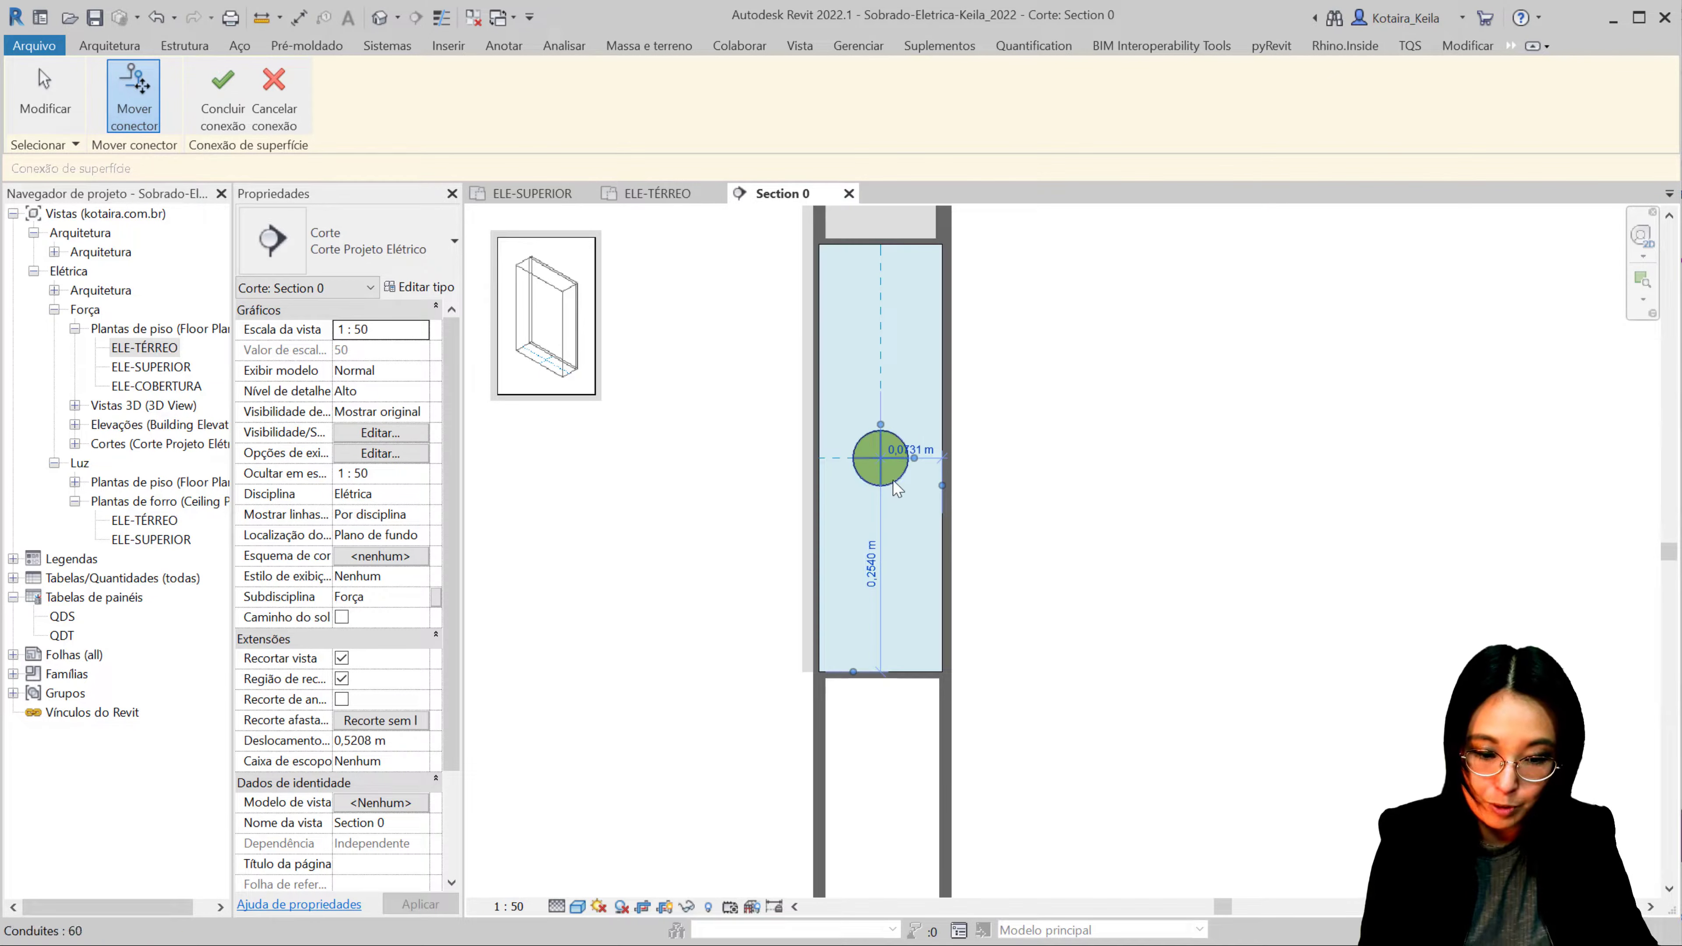
Step: Place the connector 0,05 m and 0,10 m from the box edges and complete the connection
{"action": "mouse_move", "coordinate": [875, 461]}
{"action": "left_mouse_down"}
{"action": "mouse_move", "coordinate": [870, 642]}
{"action": "mouse_move", "coordinate": [851, 635]}
{"action": "left_mouse_up"}
{"action": "left_click", "coordinate": [846, 651]}
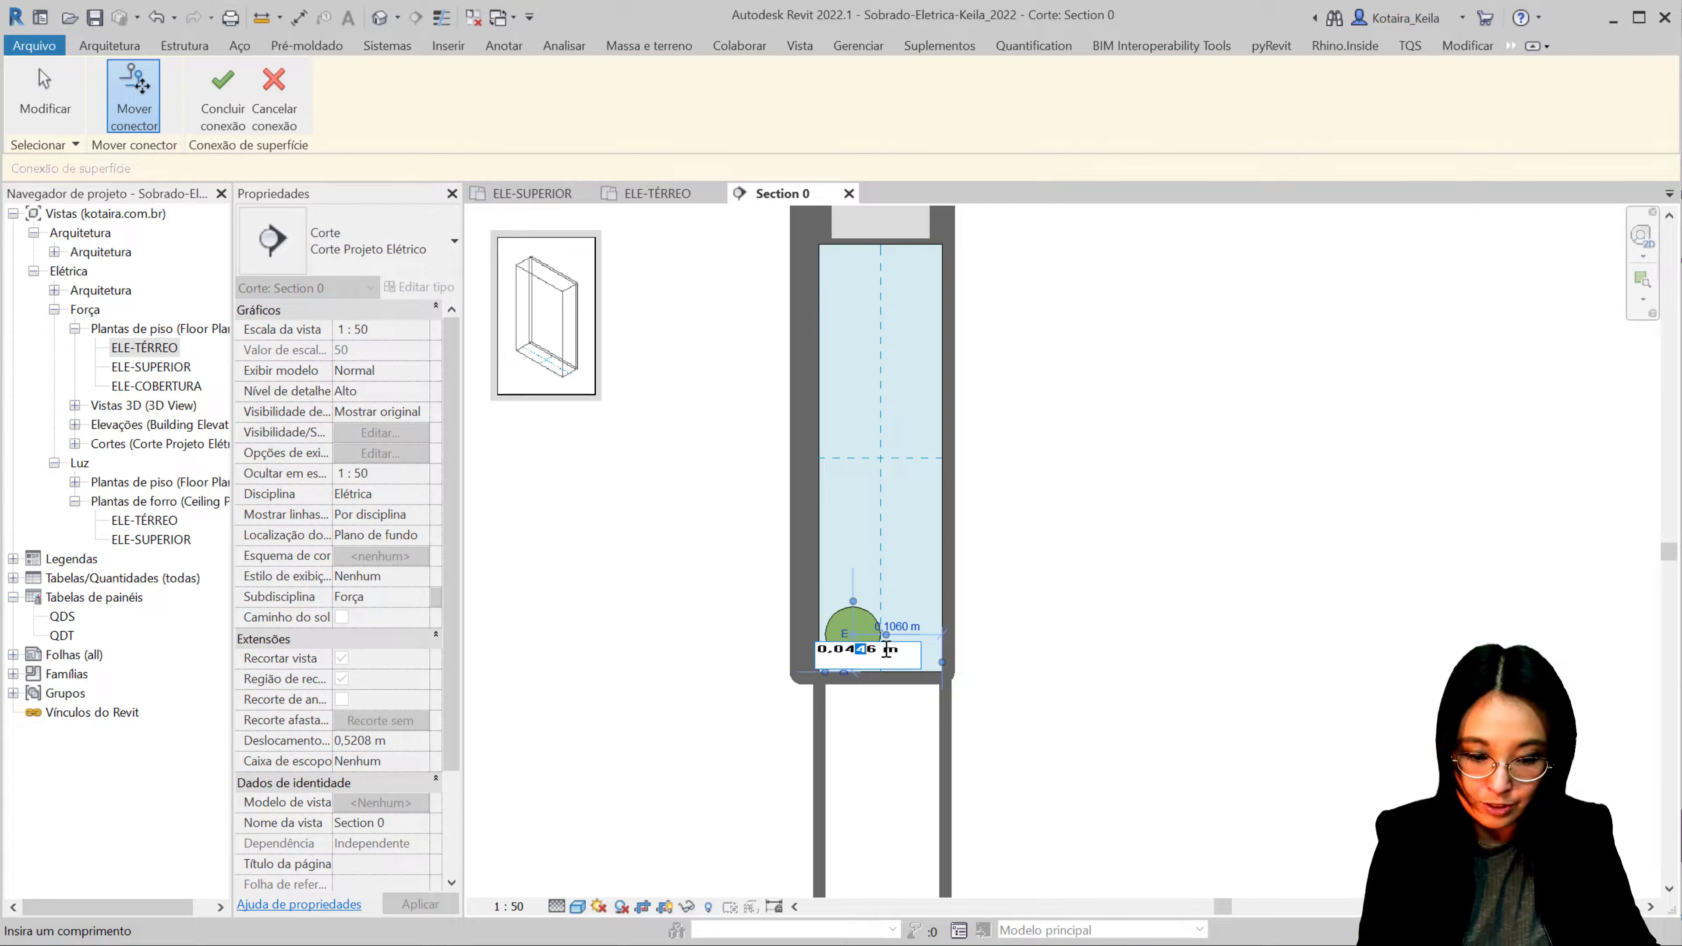
{"action": "key", "text": "BackSpace"}
{"action": "key", "text": "BackSpace"}
{"action": "type", "text": "0.05"}
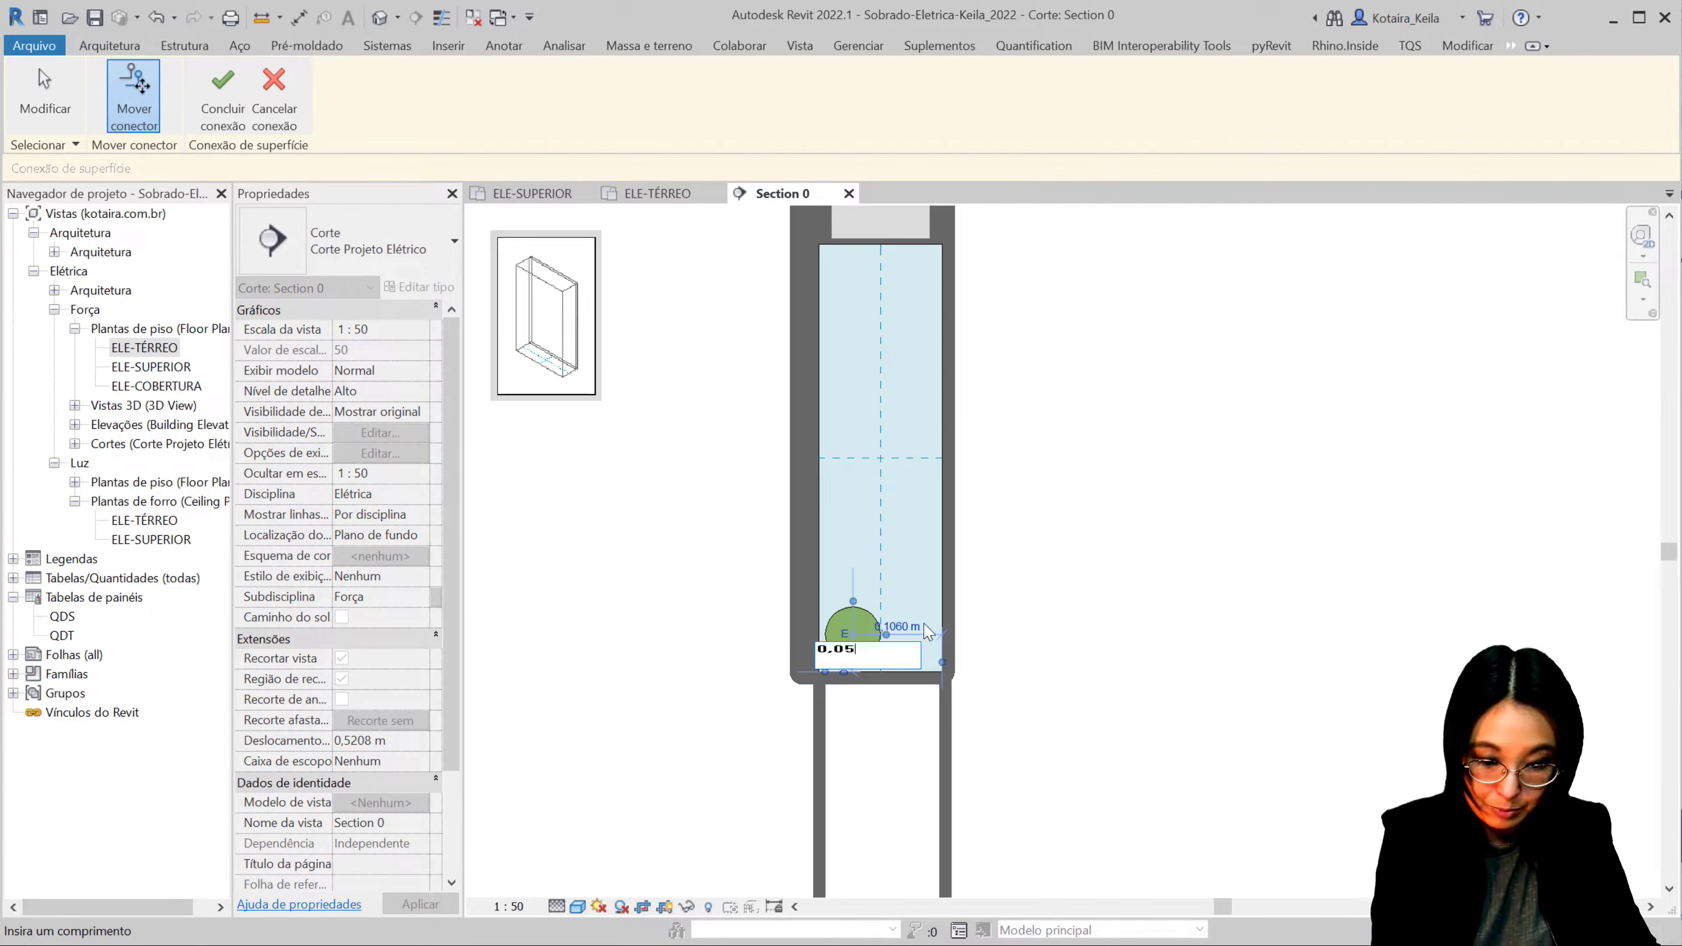
{"action": "key", "text": "Return"}
{"action": "left_click", "coordinate": [907, 619]}
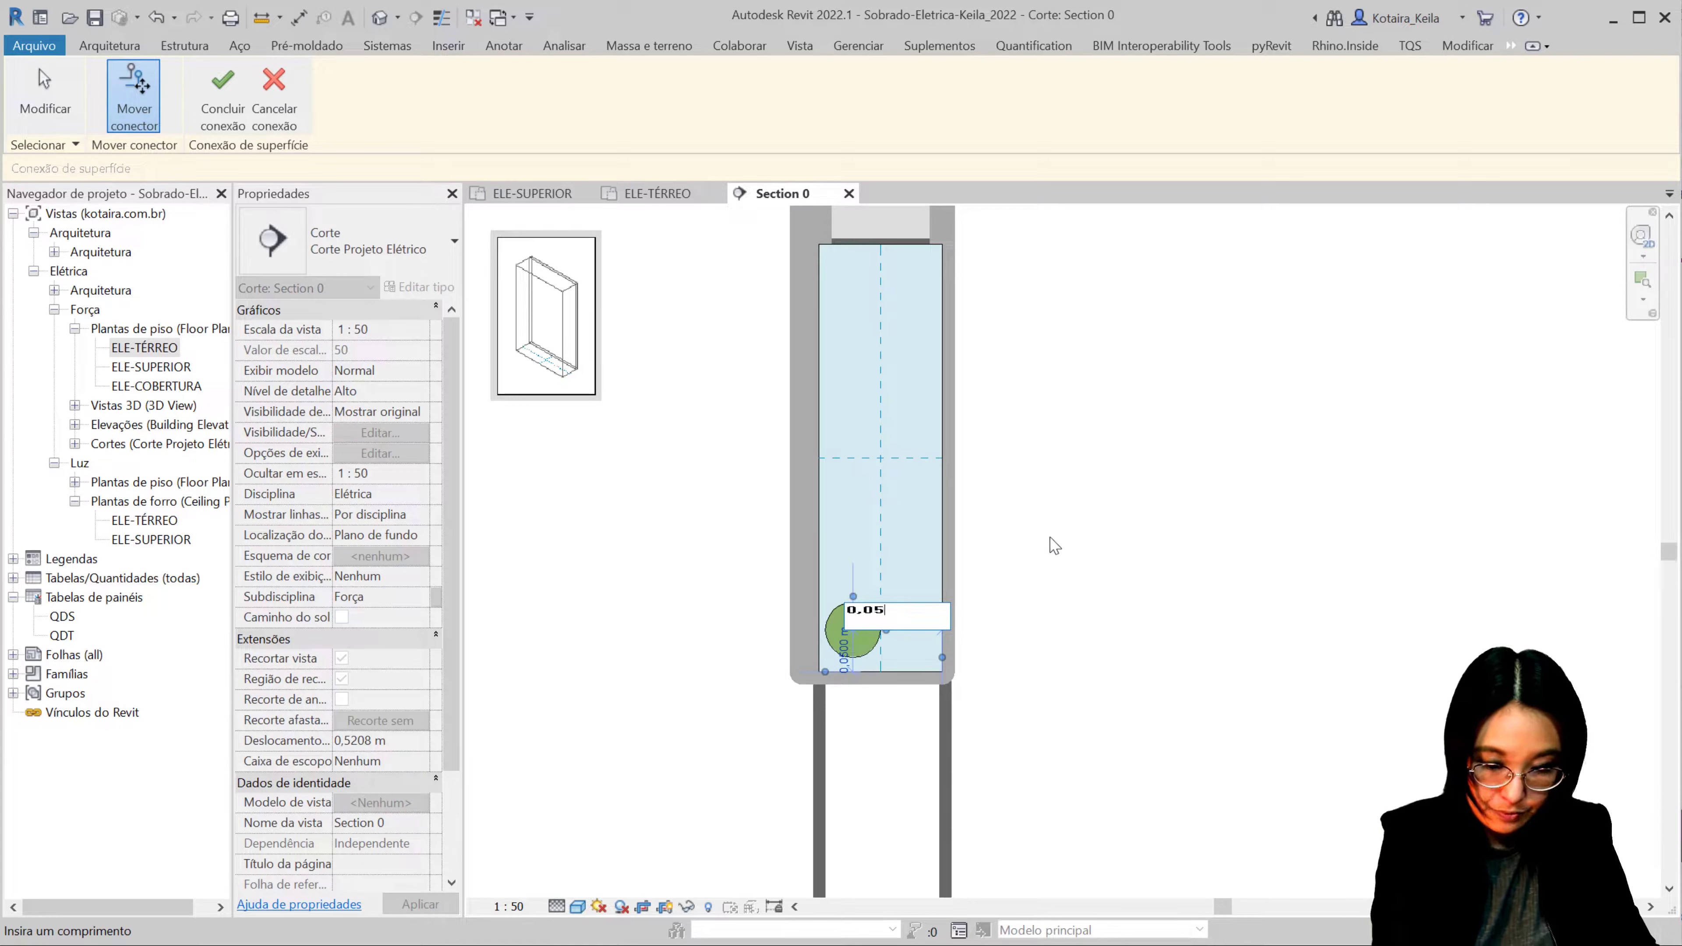
{"action": "key", "text": "Return"}
{"action": "left_click", "coordinate": [917, 625]}
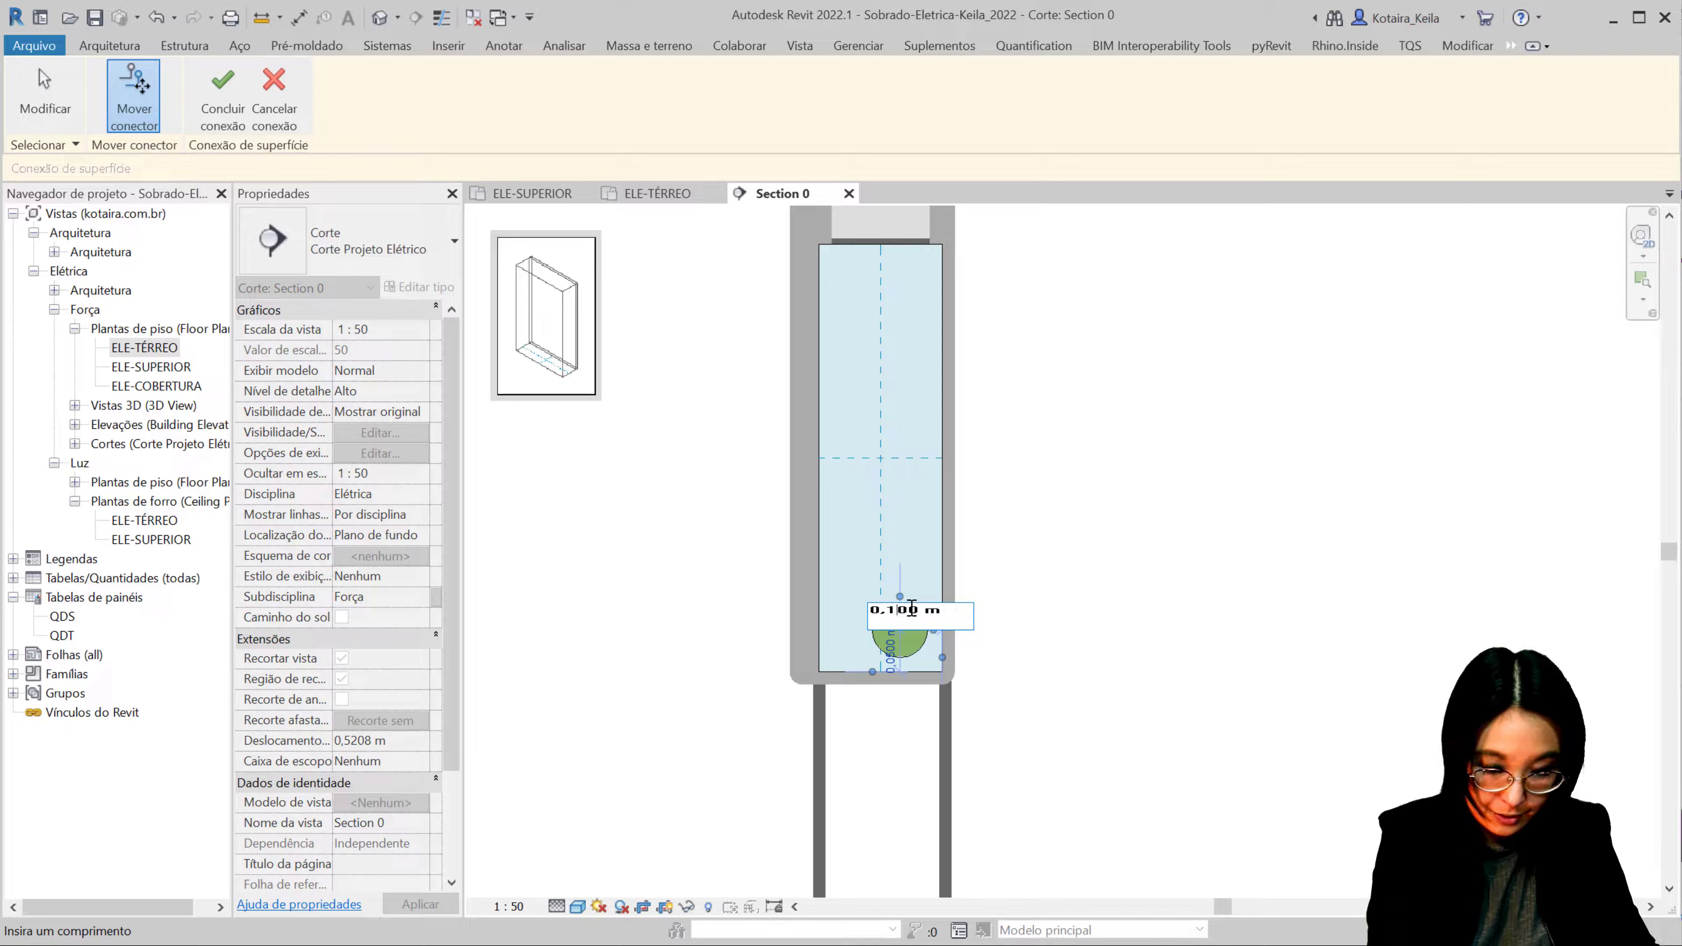
{"action": "key", "text": "Return"}
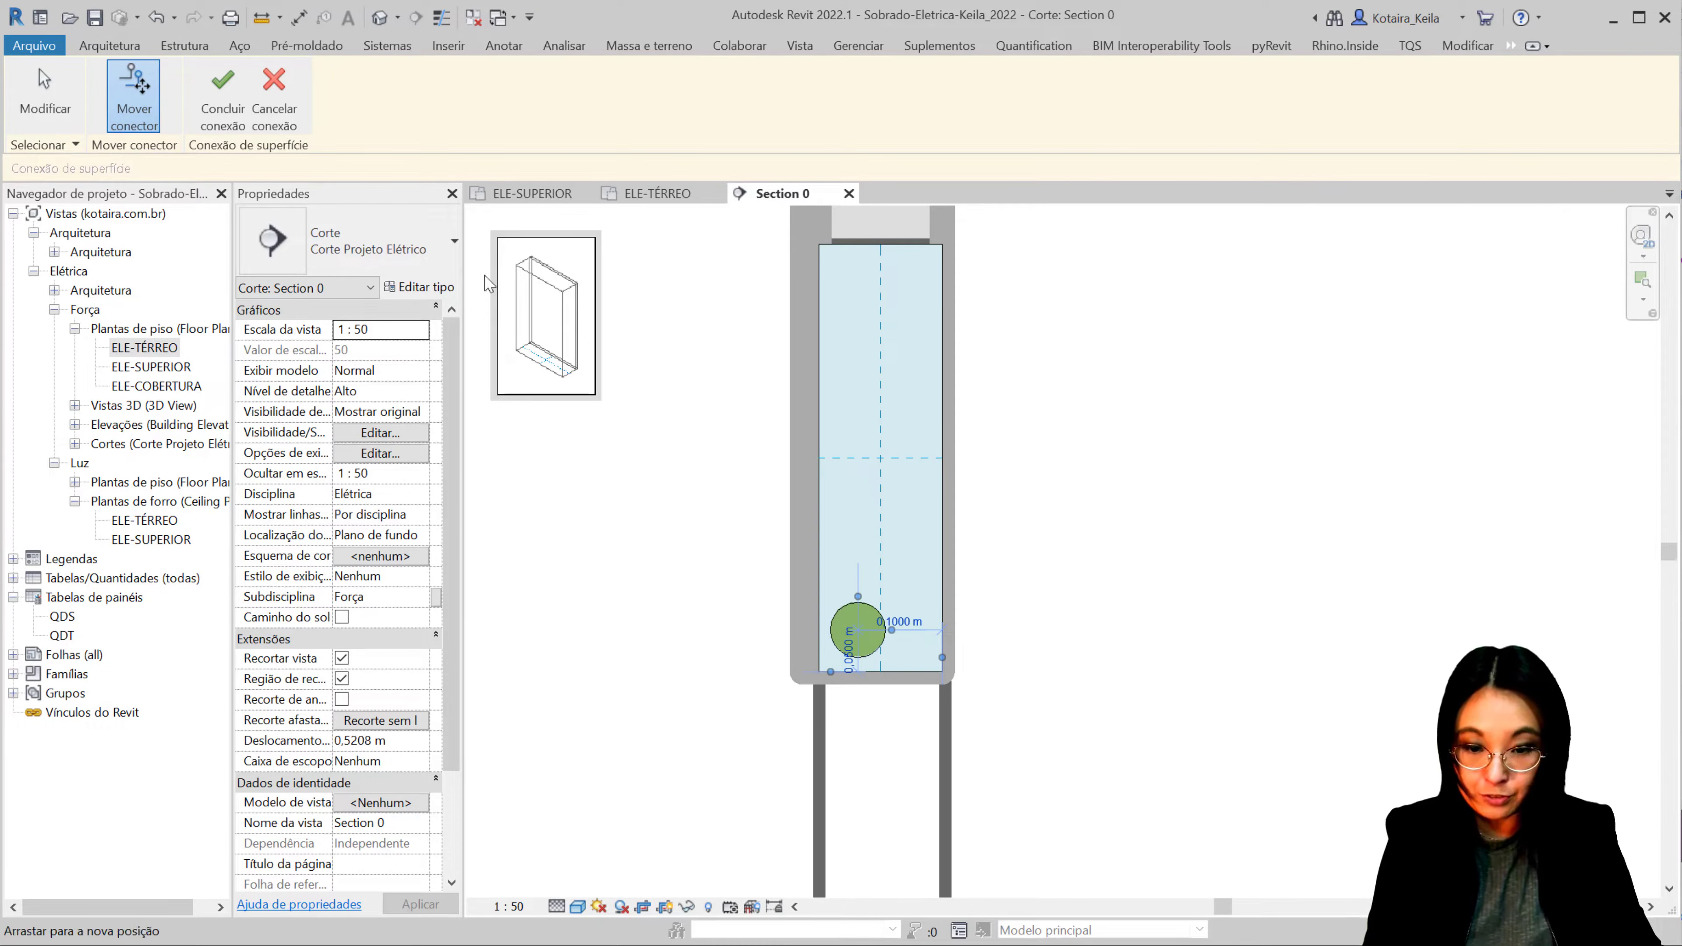
{"action": "left_click", "coordinate": [222, 93]}
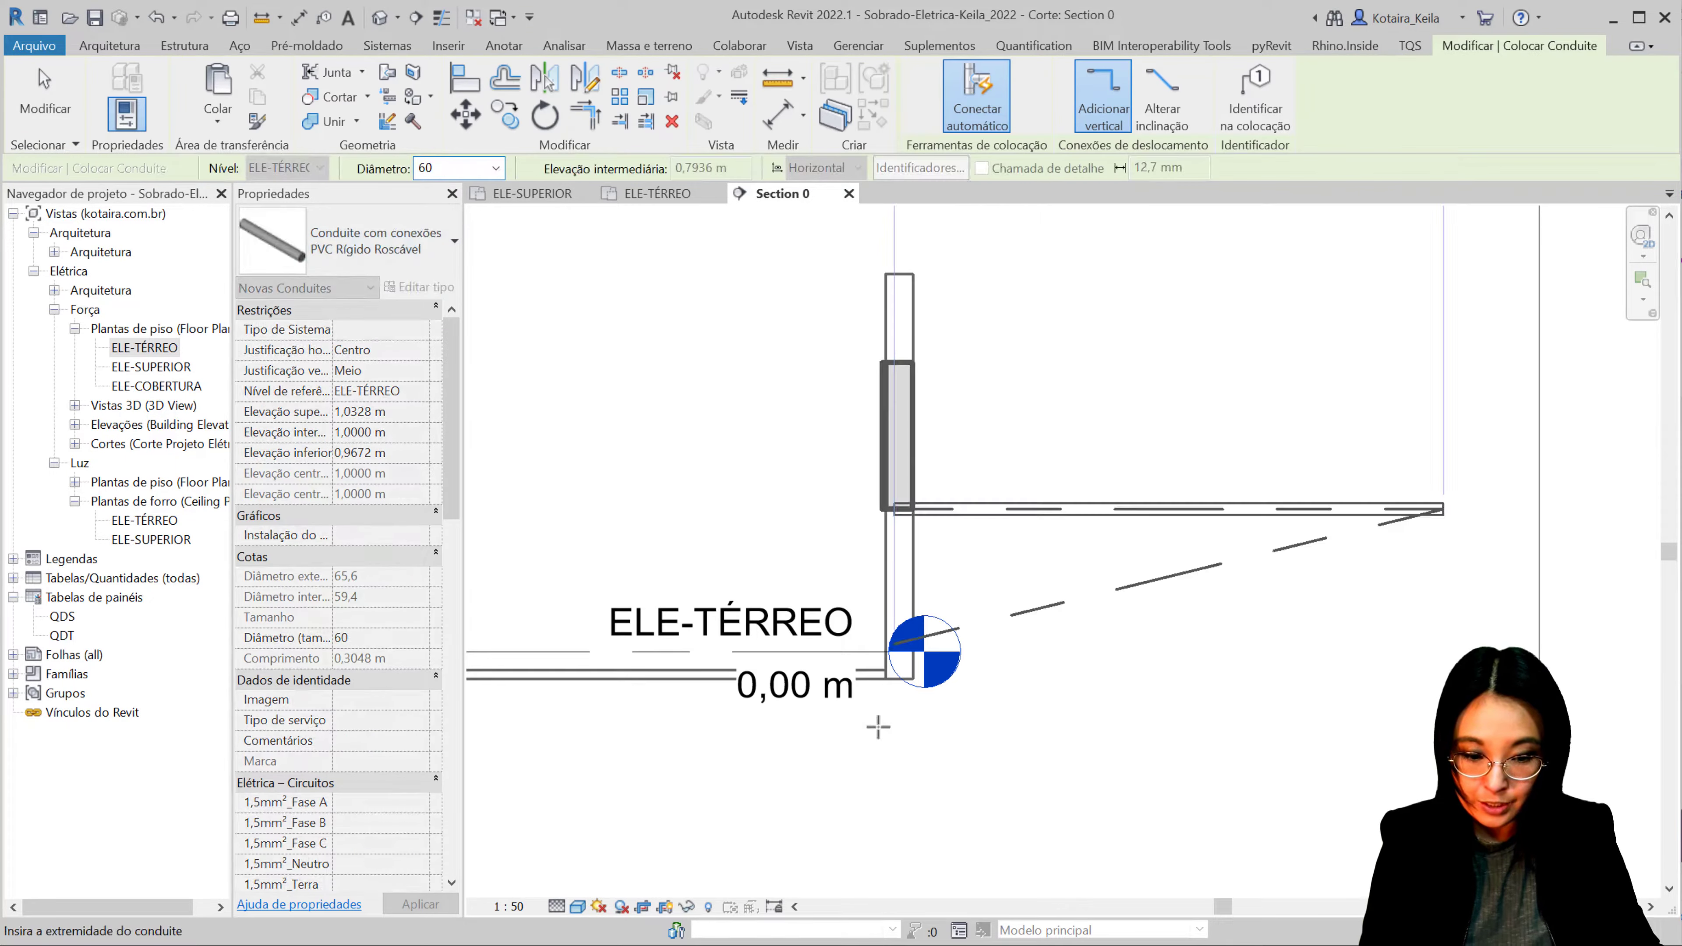
Step: Start a conduit at the box base using Eletroduto PEAD Flexivel type with diameter 50
{"action": "left_click", "coordinate": [891, 646]}
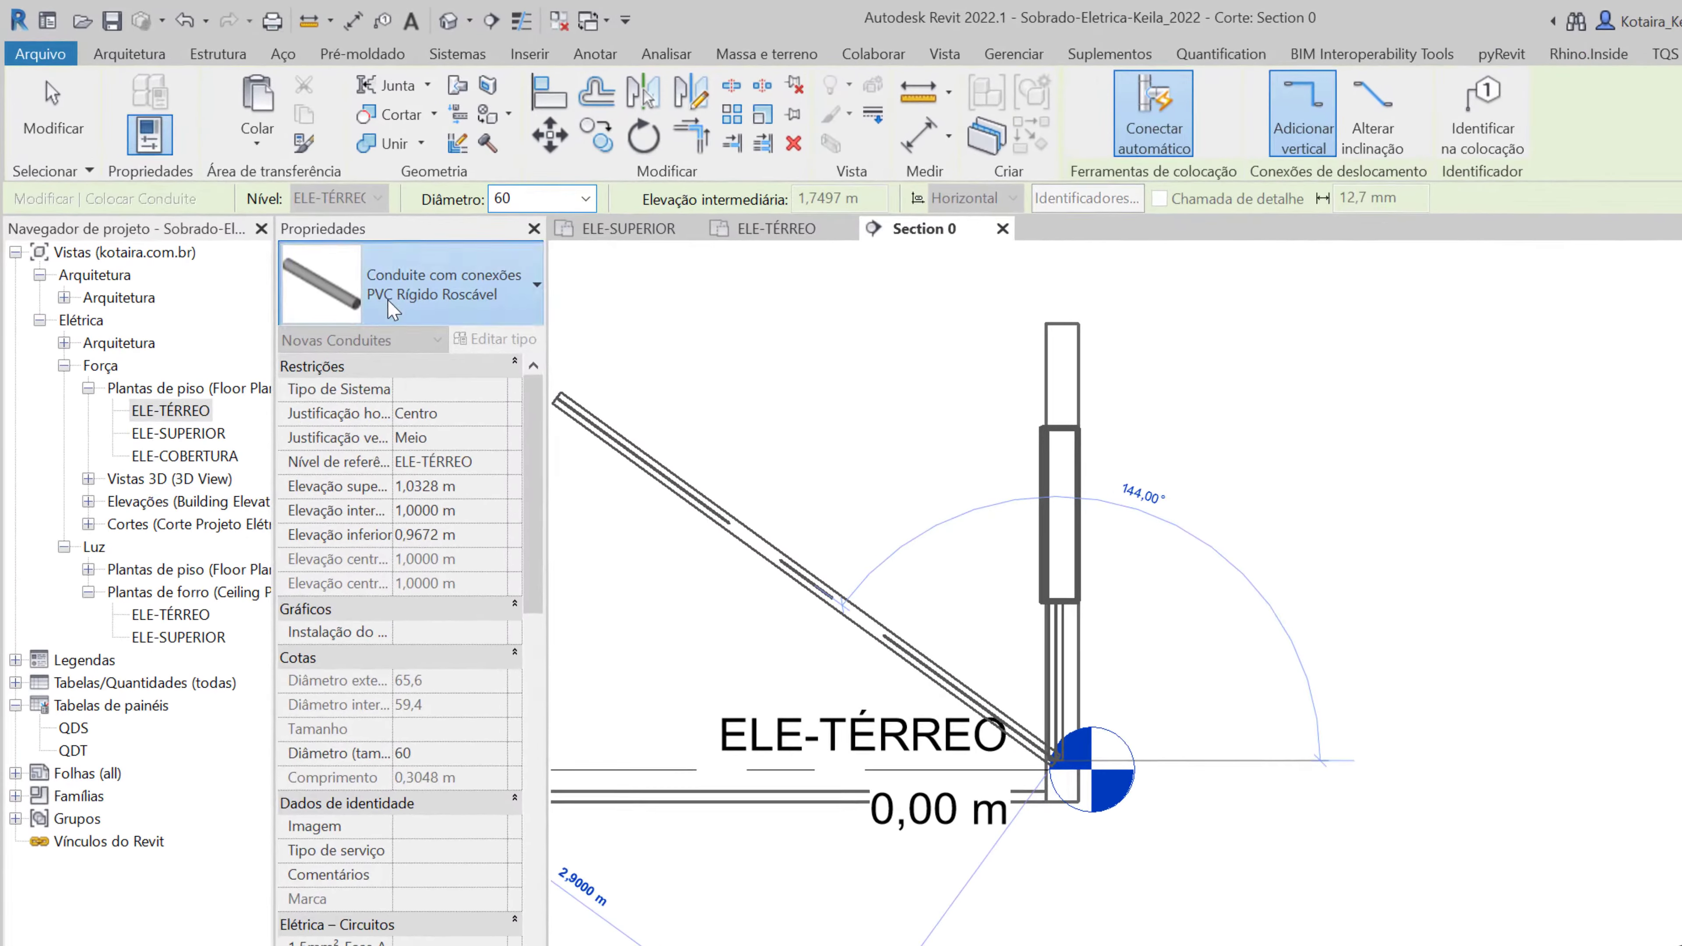
{"action": "left_click", "coordinate": [387, 298]}
{"action": "scroll", "coordinate": [475, 524], "scroll_direction": "up", "scroll_amount": 1}
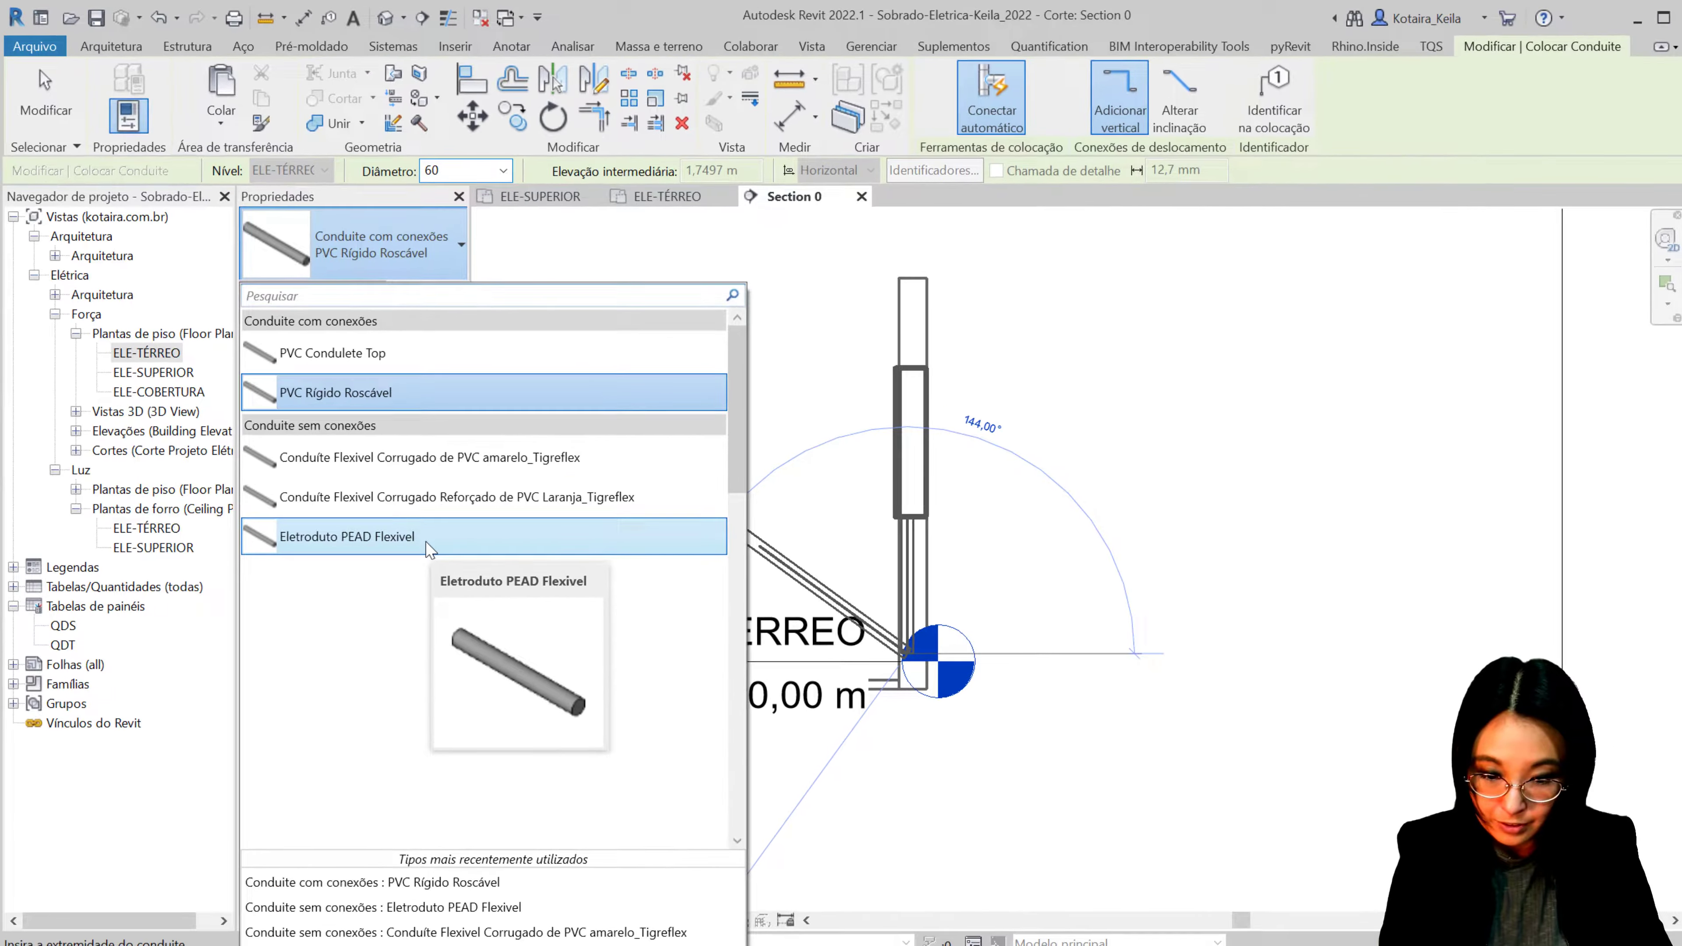
{"action": "left_click", "coordinate": [500, 639]}
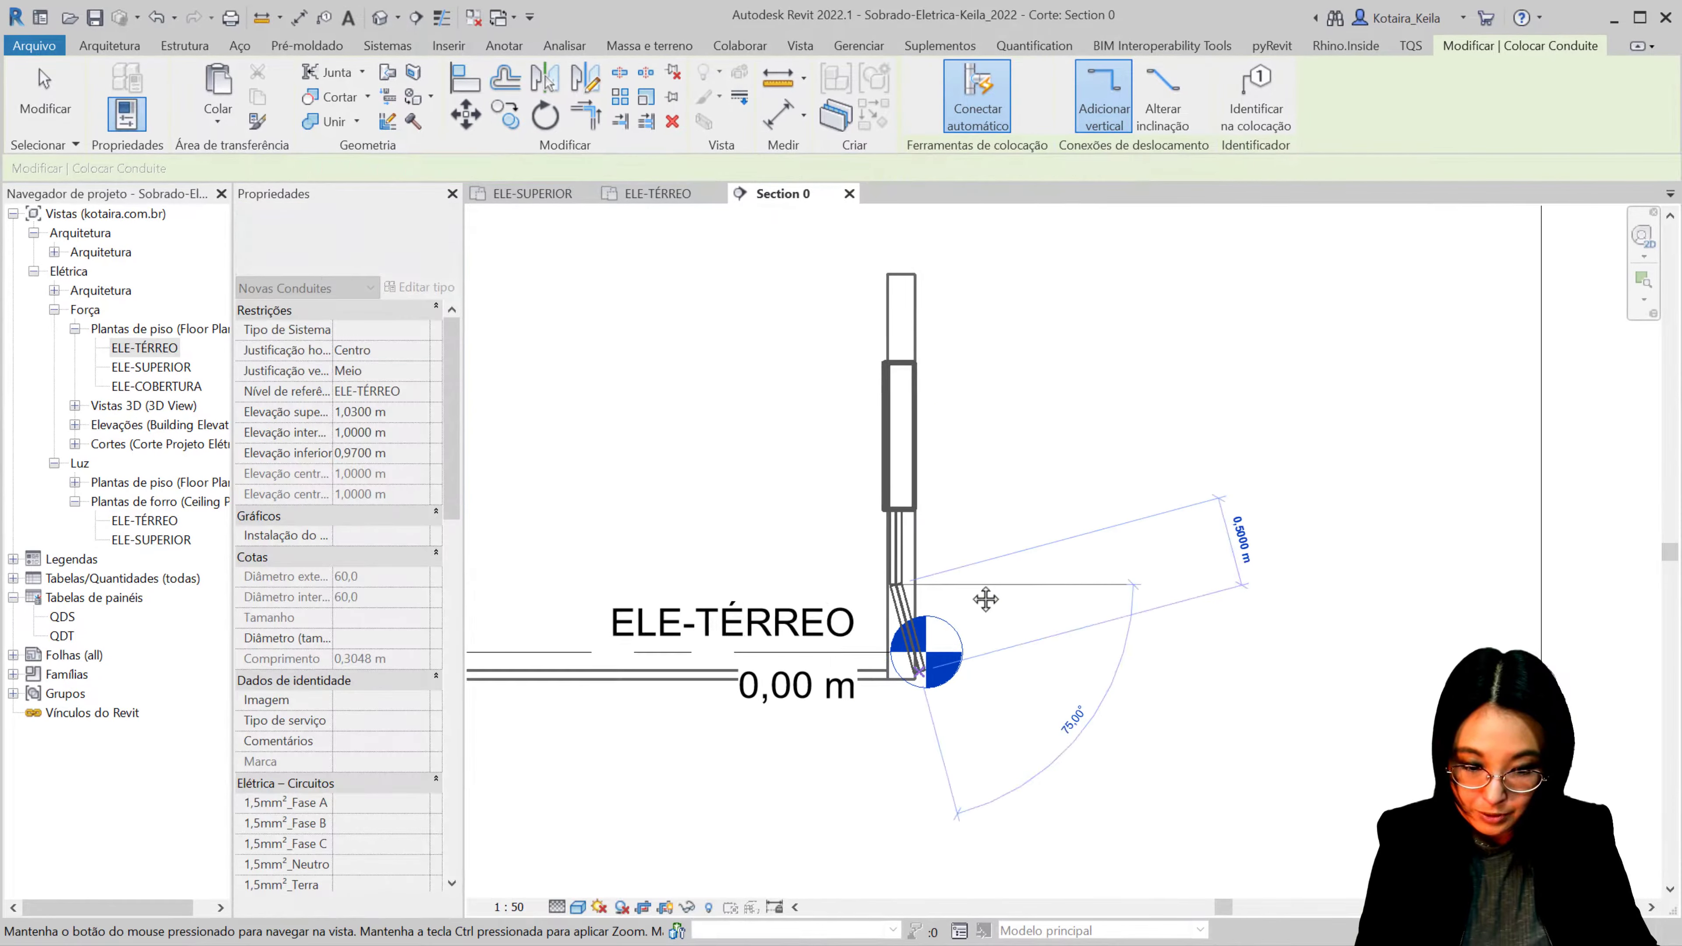
{"action": "scroll", "coordinate": [888, 542], "scroll_direction": "up", "scroll_amount": 2}
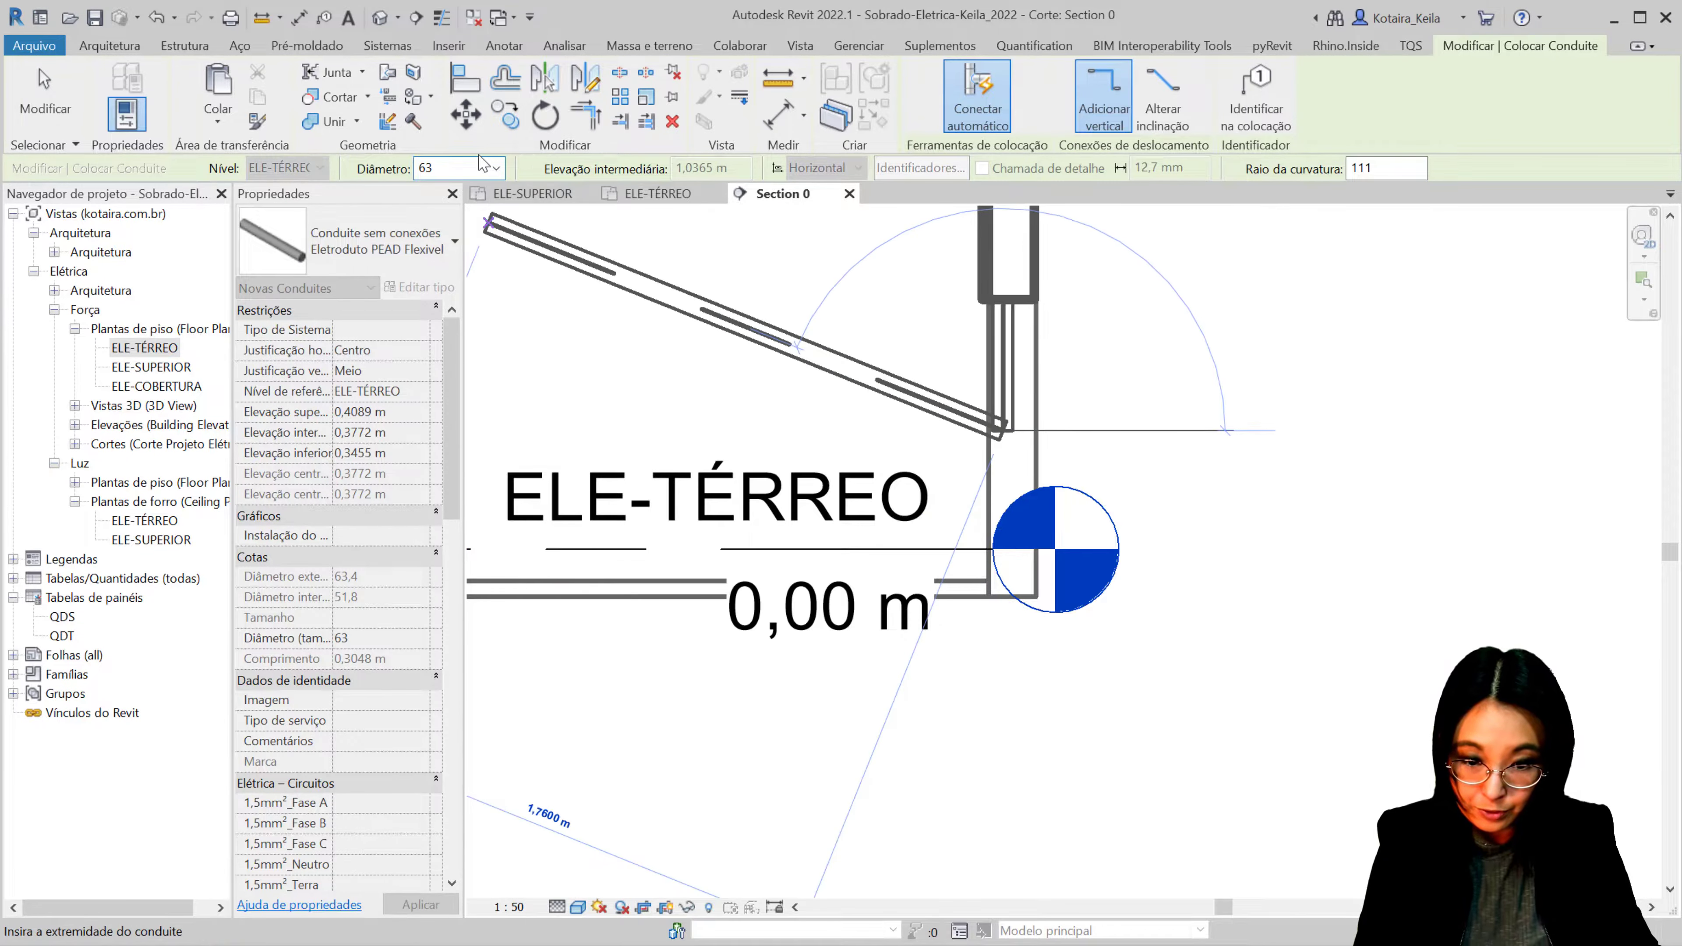
{"action": "left_click", "coordinate": [496, 169]}
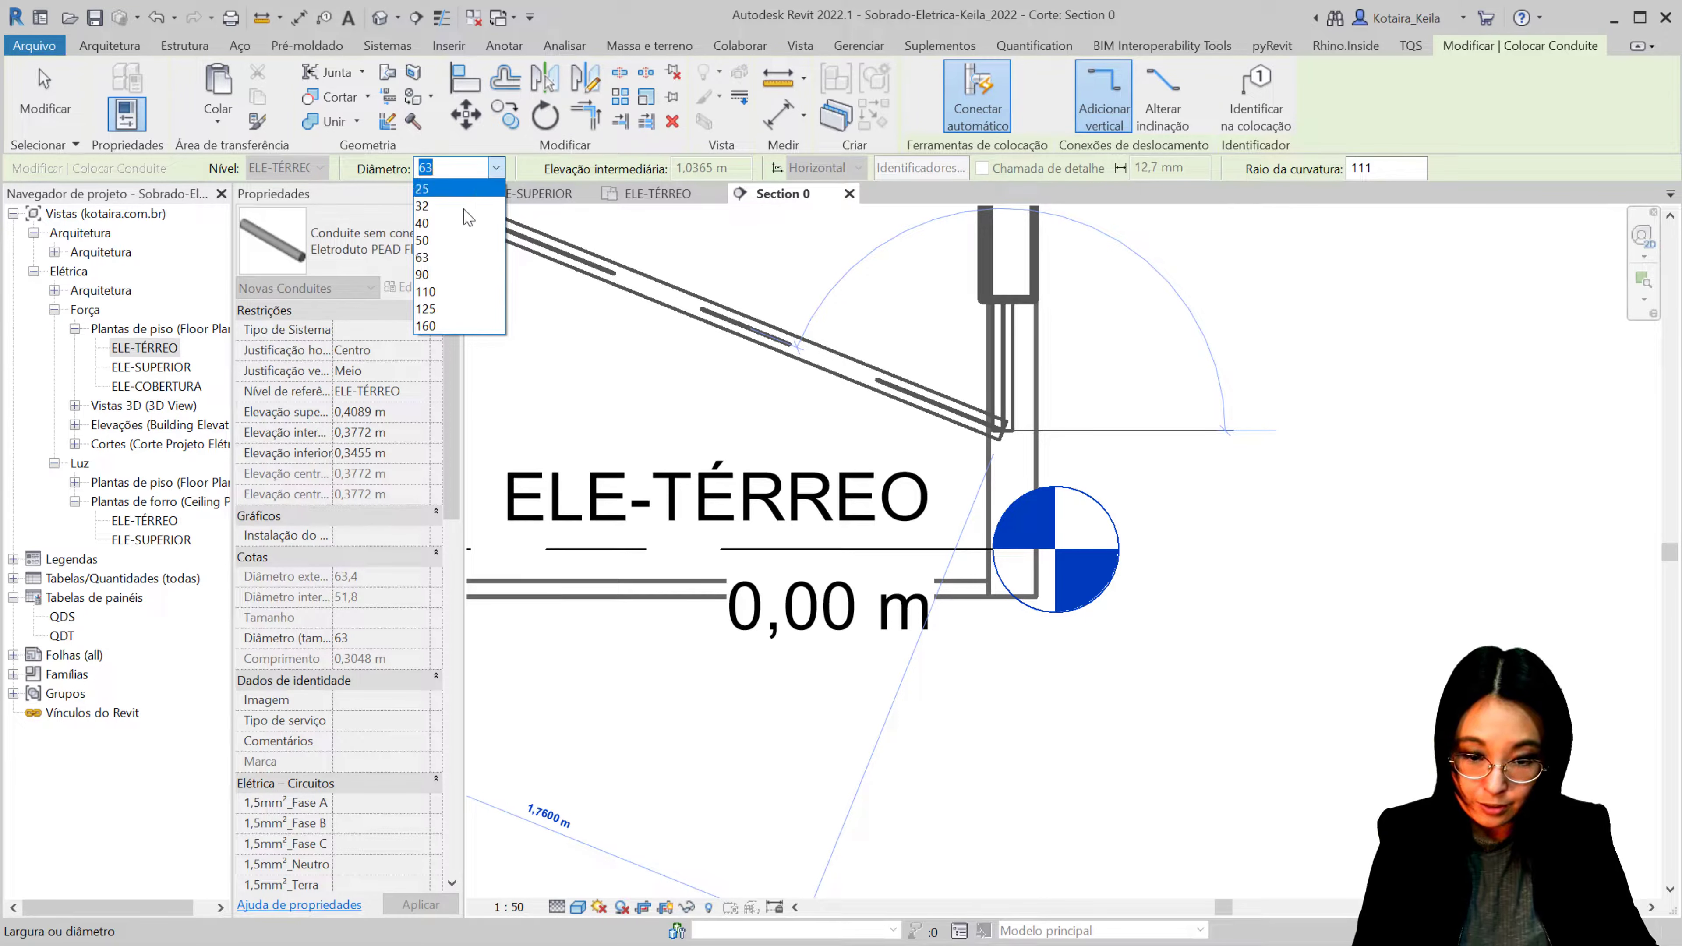
{"action": "left_click", "coordinate": [437, 240]}
{"action": "scroll", "coordinate": [1017, 574], "scroll_direction": "up", "scroll_amount": 2}
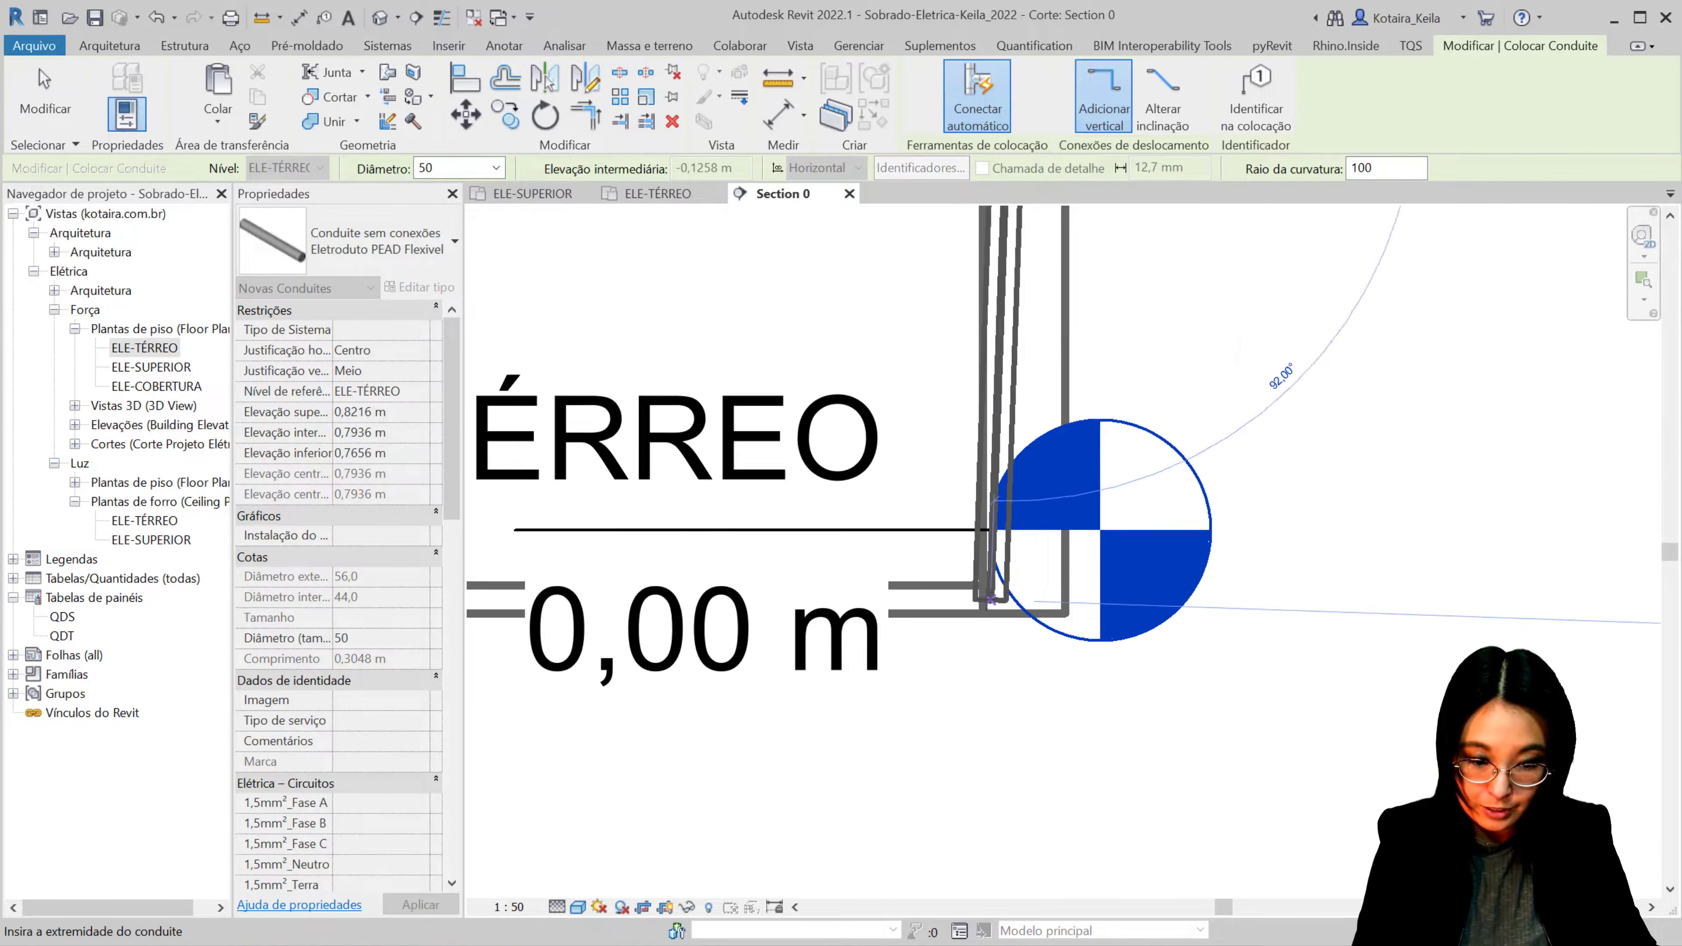
{"action": "scroll", "coordinate": [1008, 610], "scroll_direction": "down", "scroll_amount": 2}
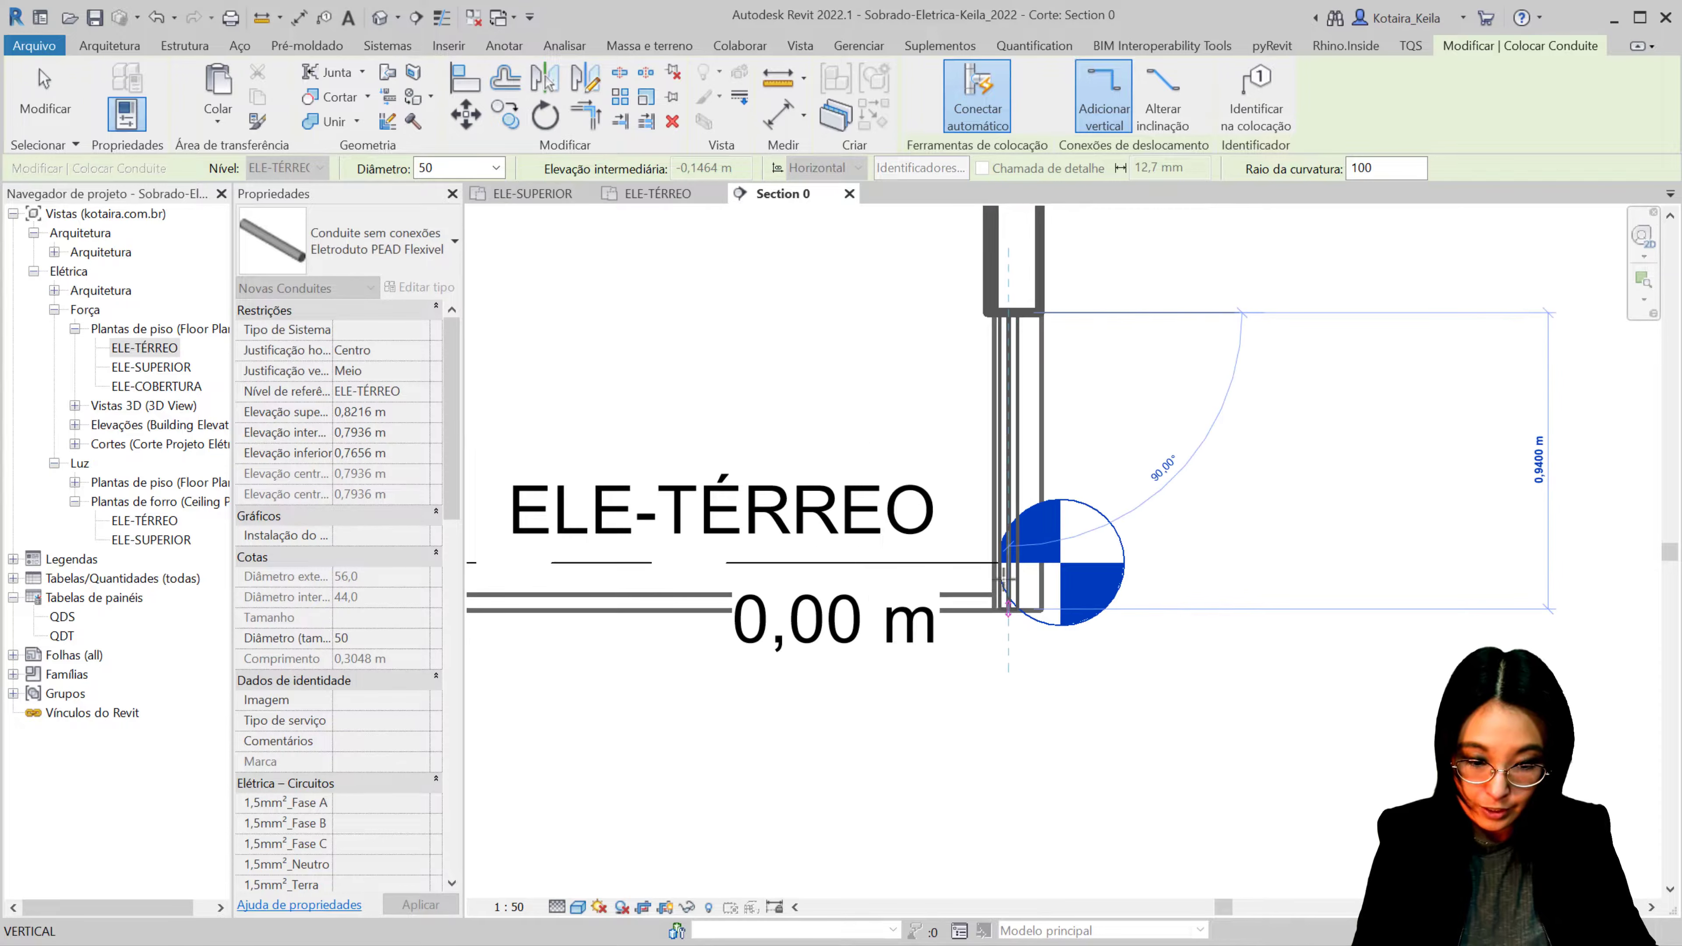
Step: Draw the conduit down to -0,30 m, then run it horizontally
{"action": "left_click", "coordinate": [1006, 566]}
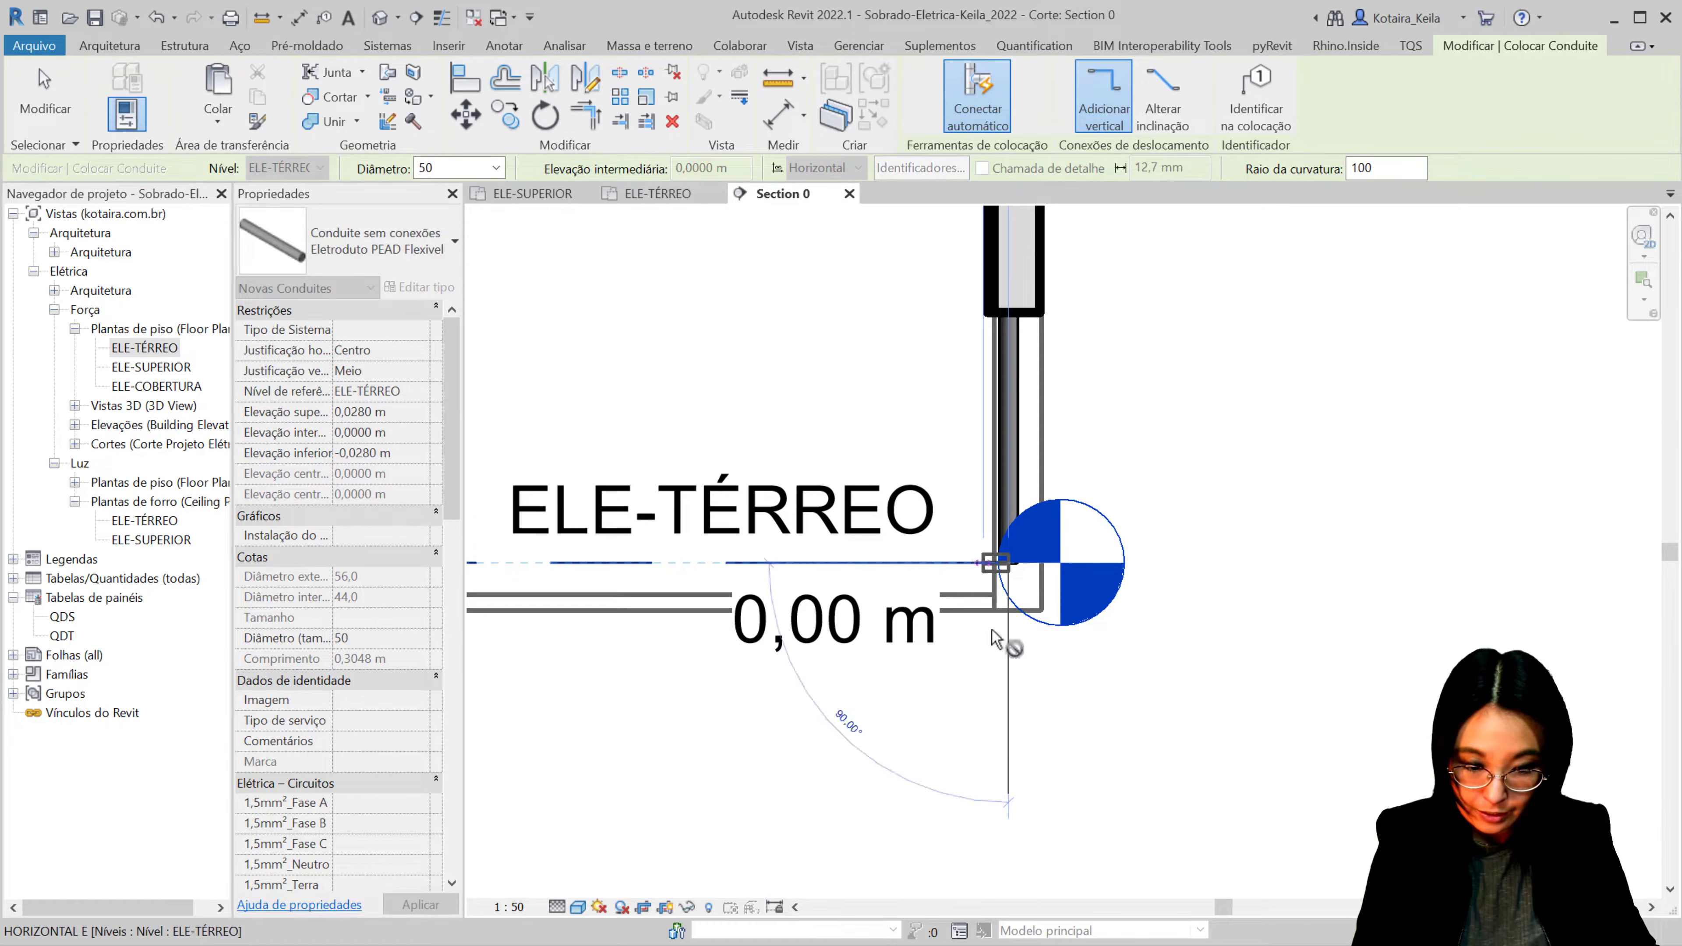
{"action": "scroll", "coordinate": [1034, 676], "scroll_direction": "down", "scroll_amount": 1}
{"action": "scroll", "coordinate": [1041, 690], "scroll_direction": "down", "scroll_amount": 1}
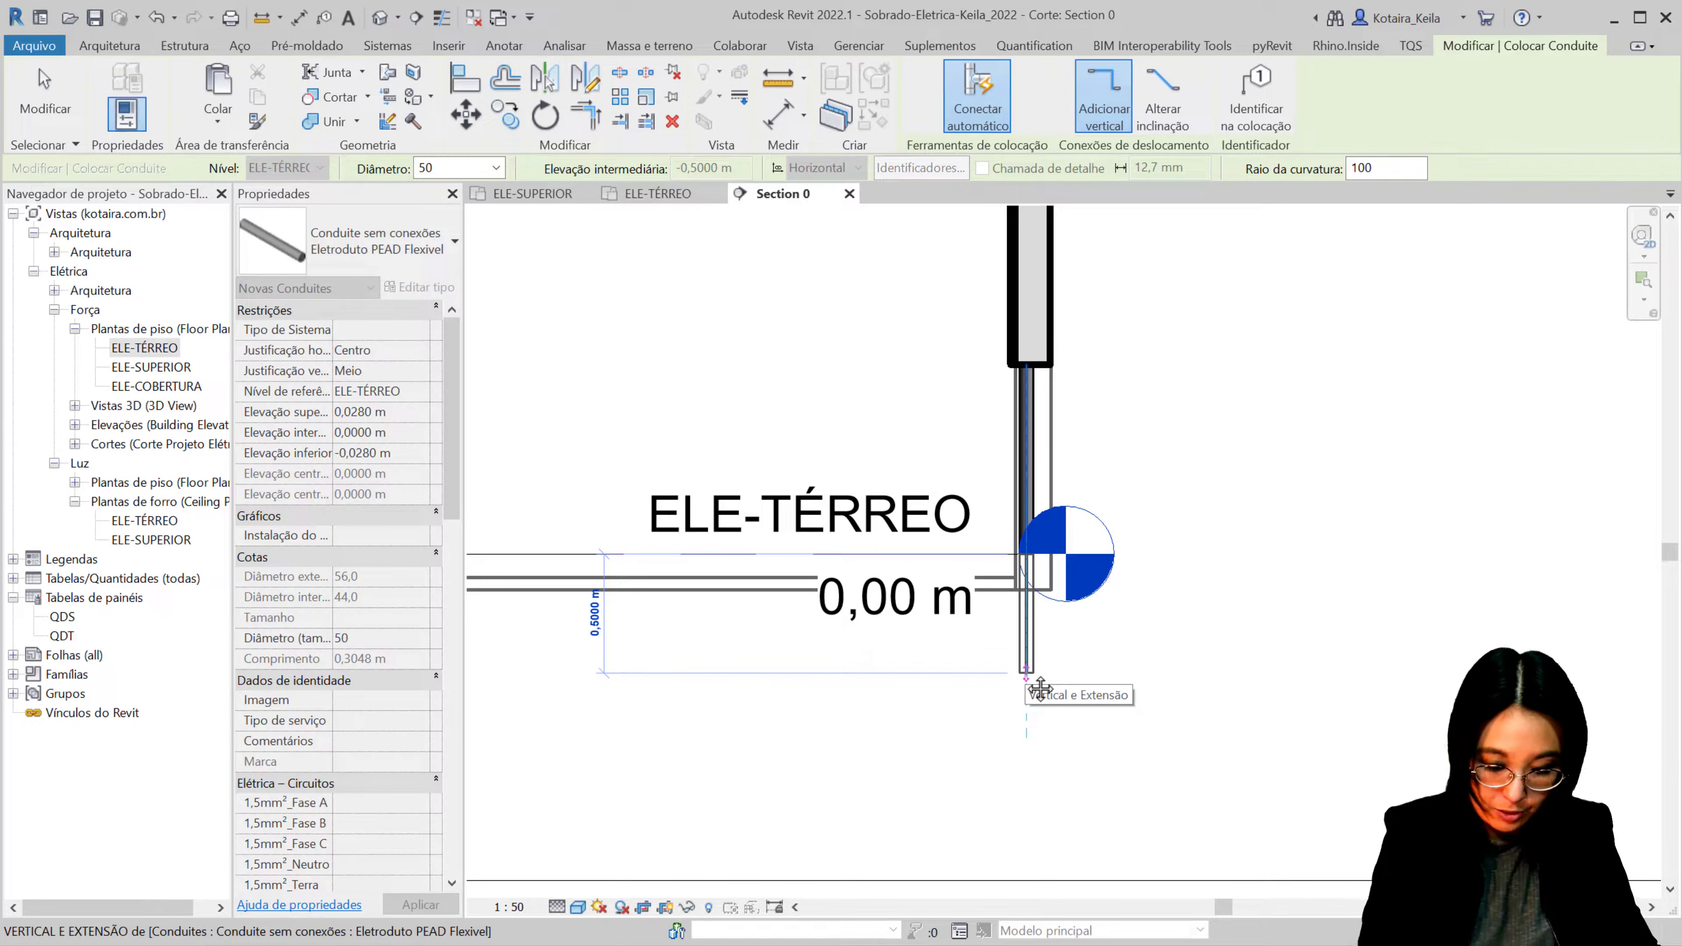
{"action": "type", "text": "-3"}
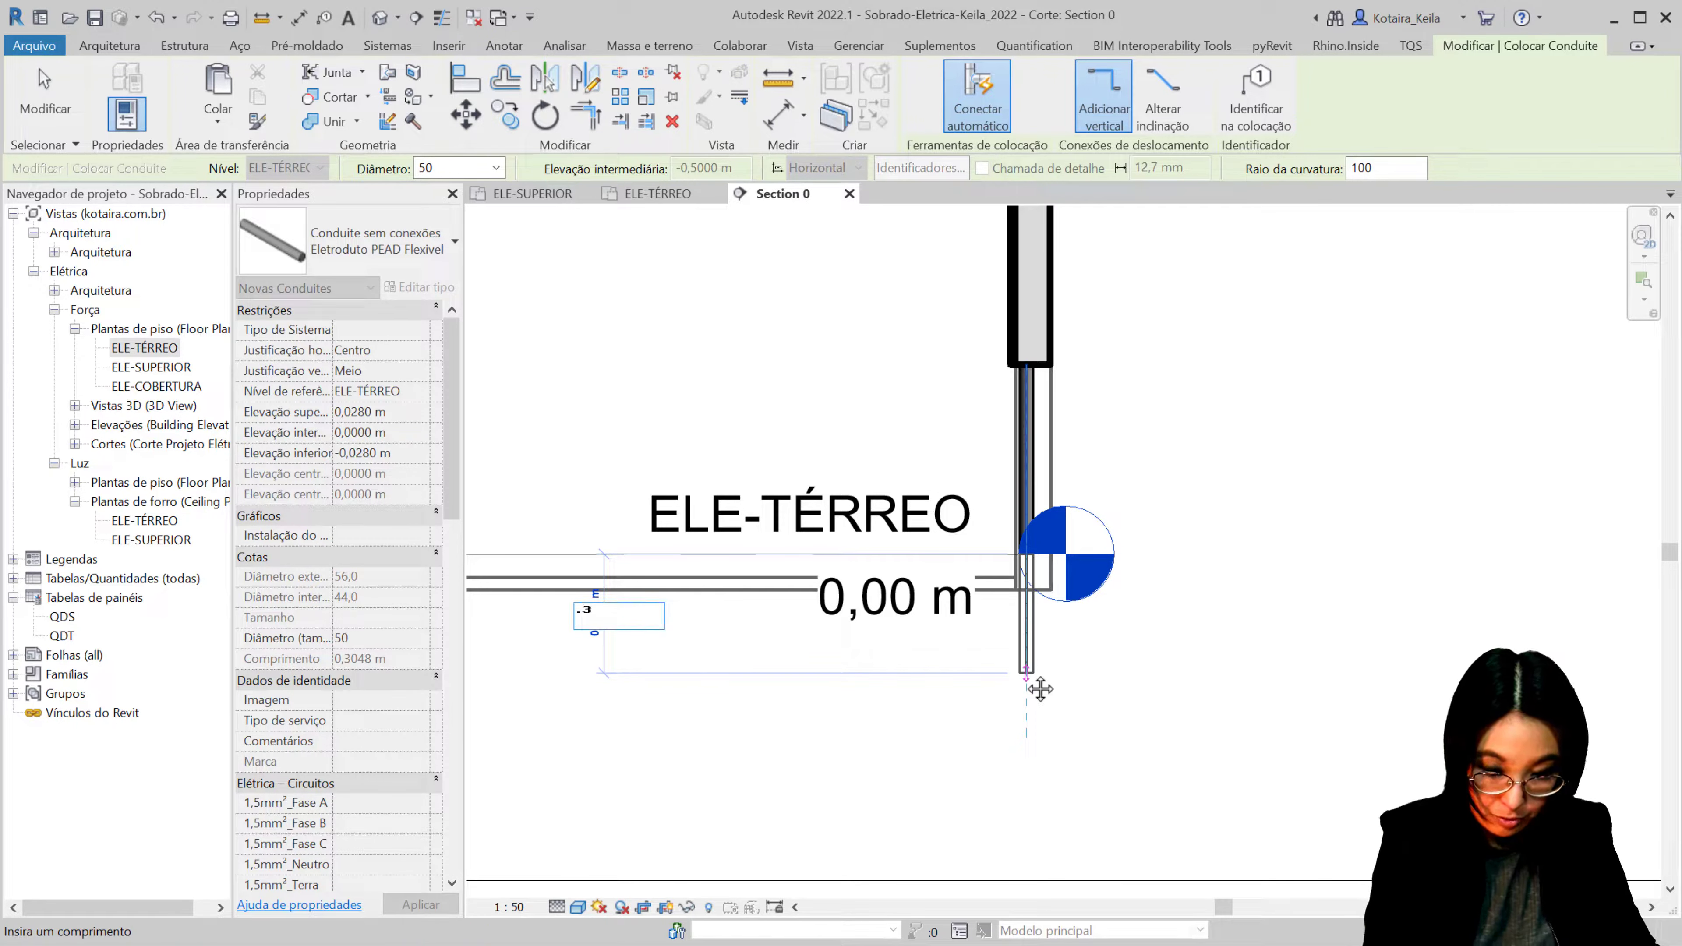
{"action": "key", "text": "Return"}
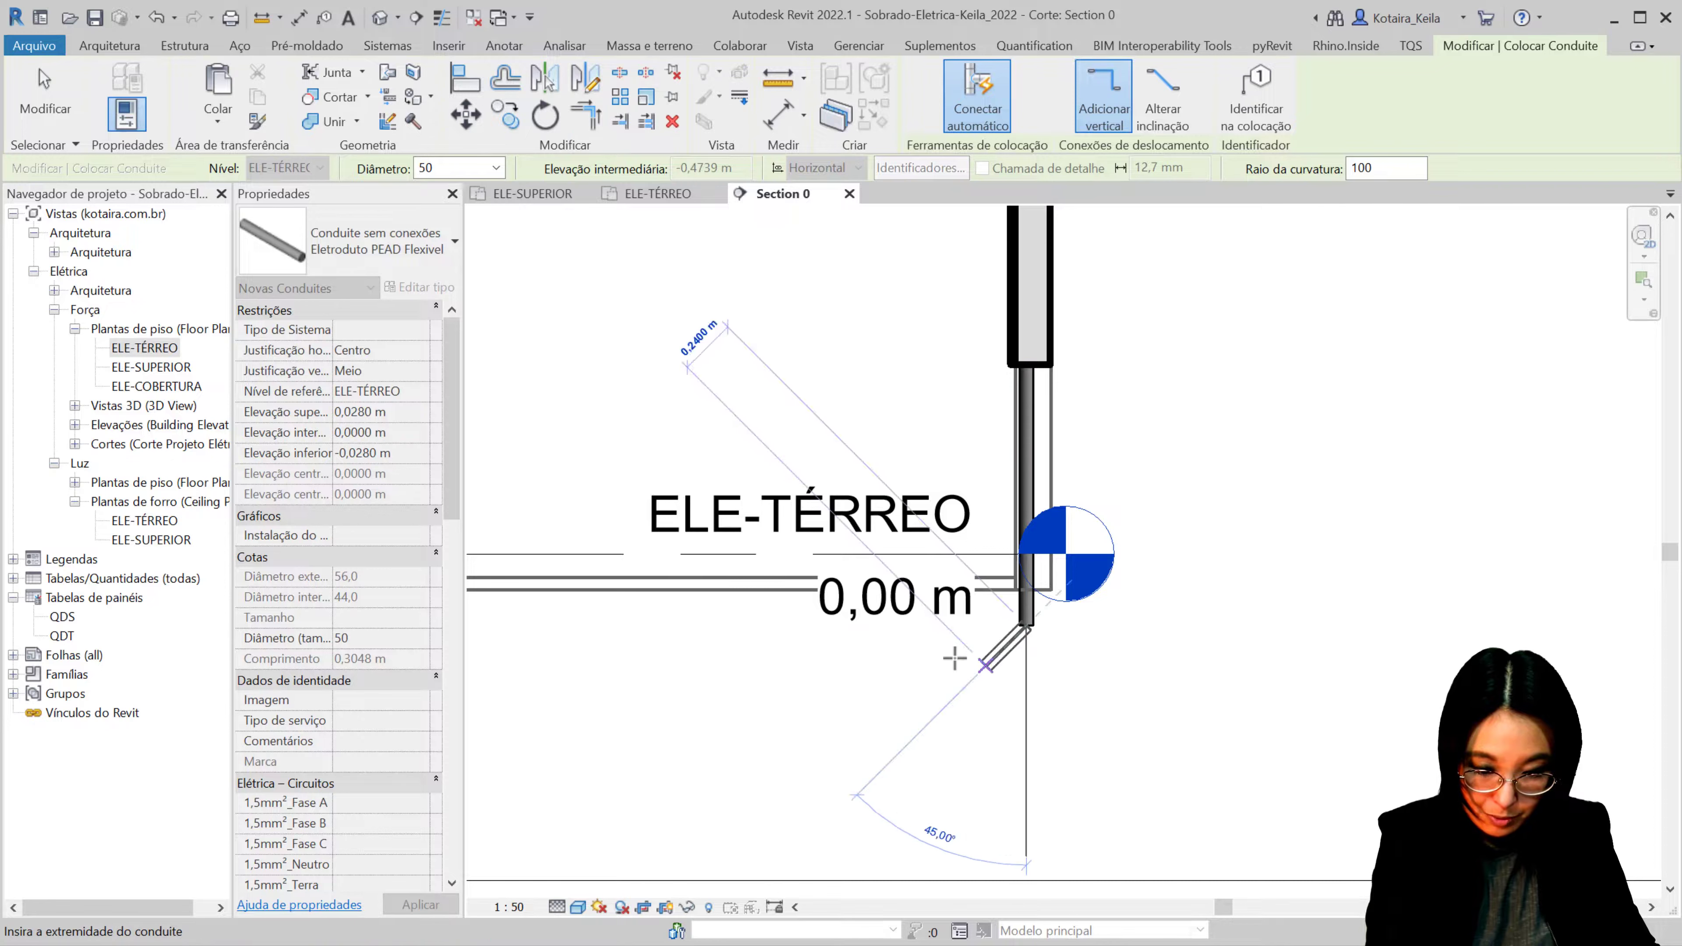
{"action": "left_click", "coordinate": [711, 623]}
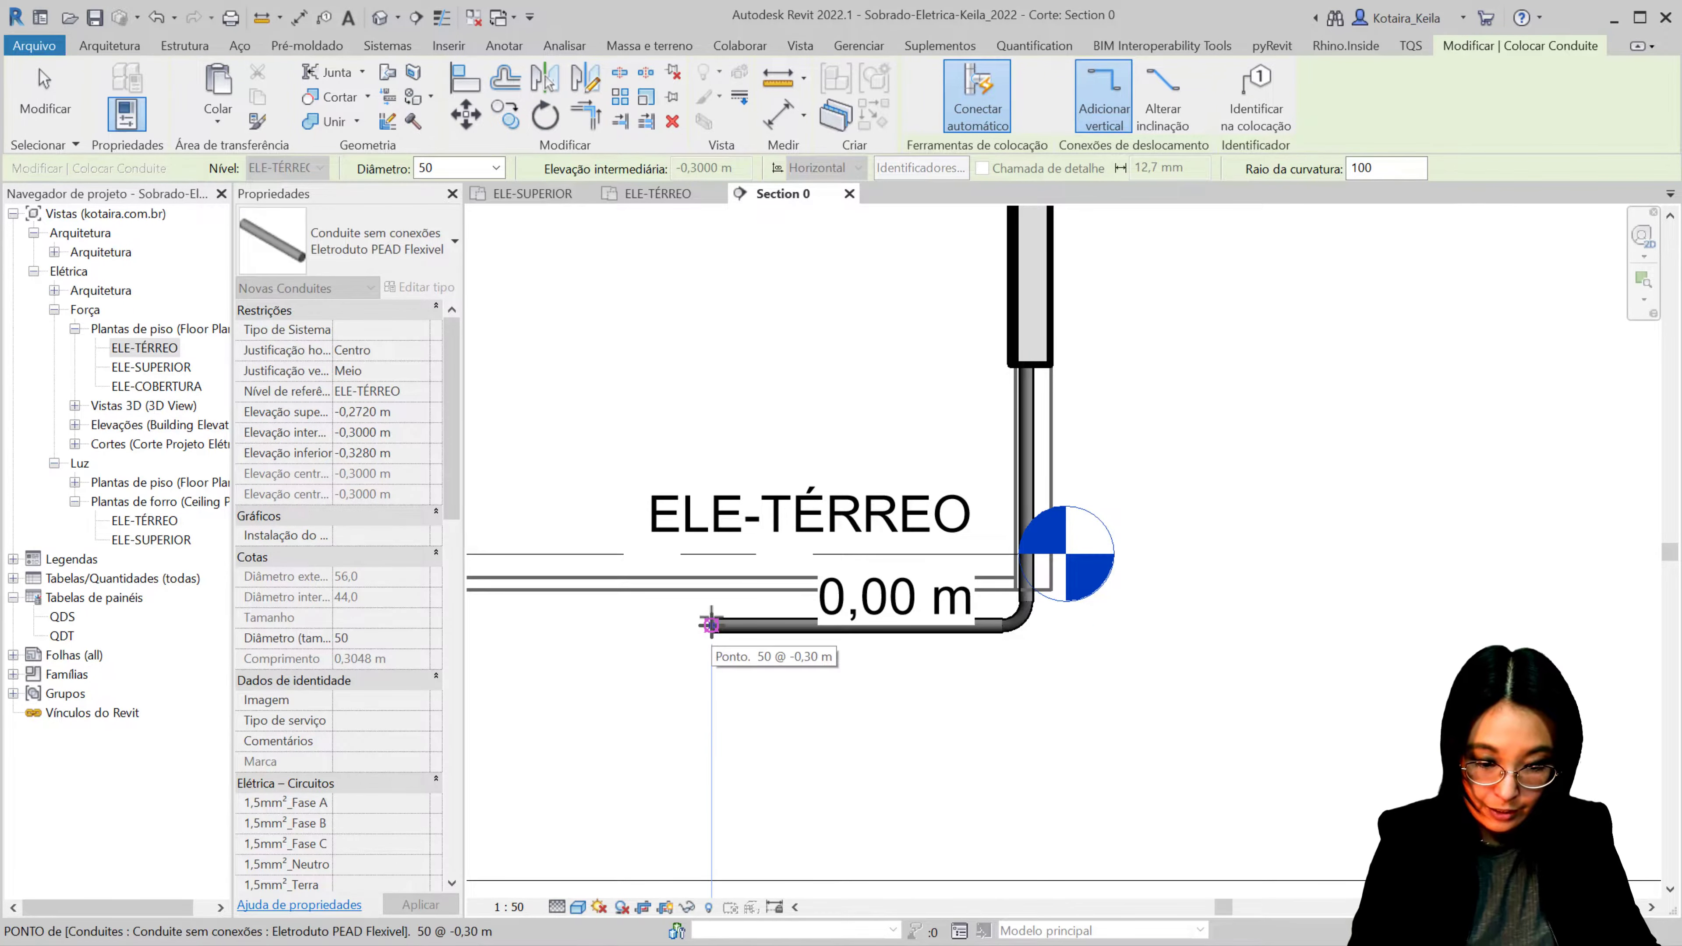
{"action": "key", "text": "Escape"}
{"action": "key", "text": "Escape"}
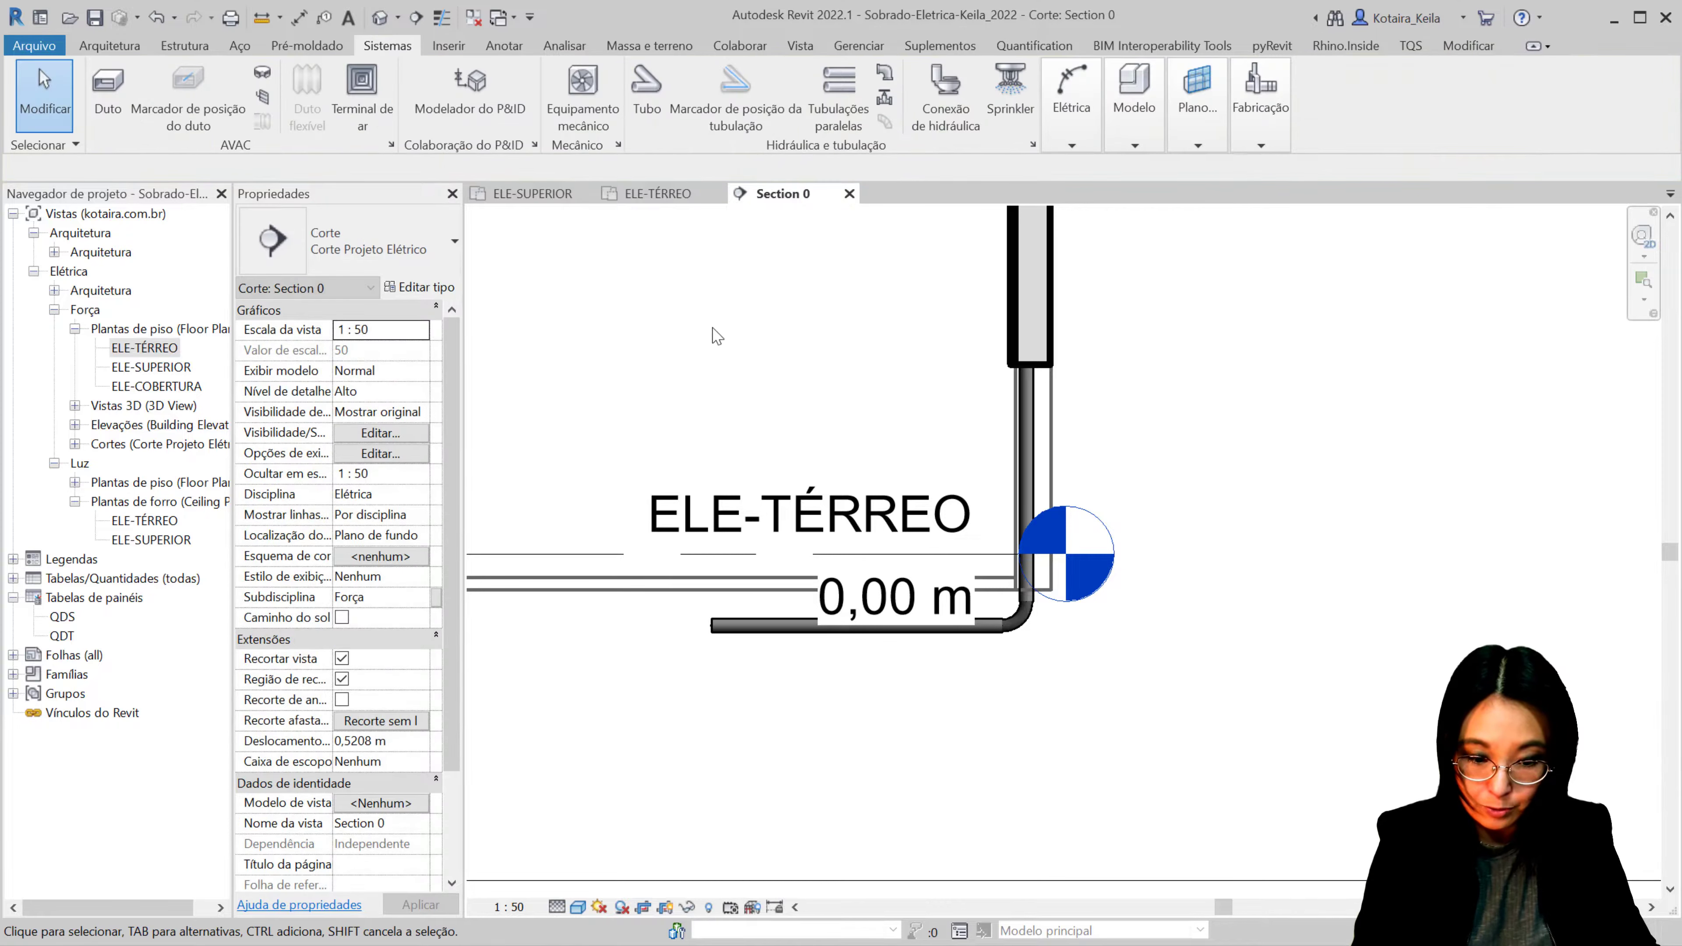
Step: On the ELE-TÉRREO plan, continue drawing conduit from the new PEAD conduit
{"action": "left_click", "coordinate": [650, 198]}
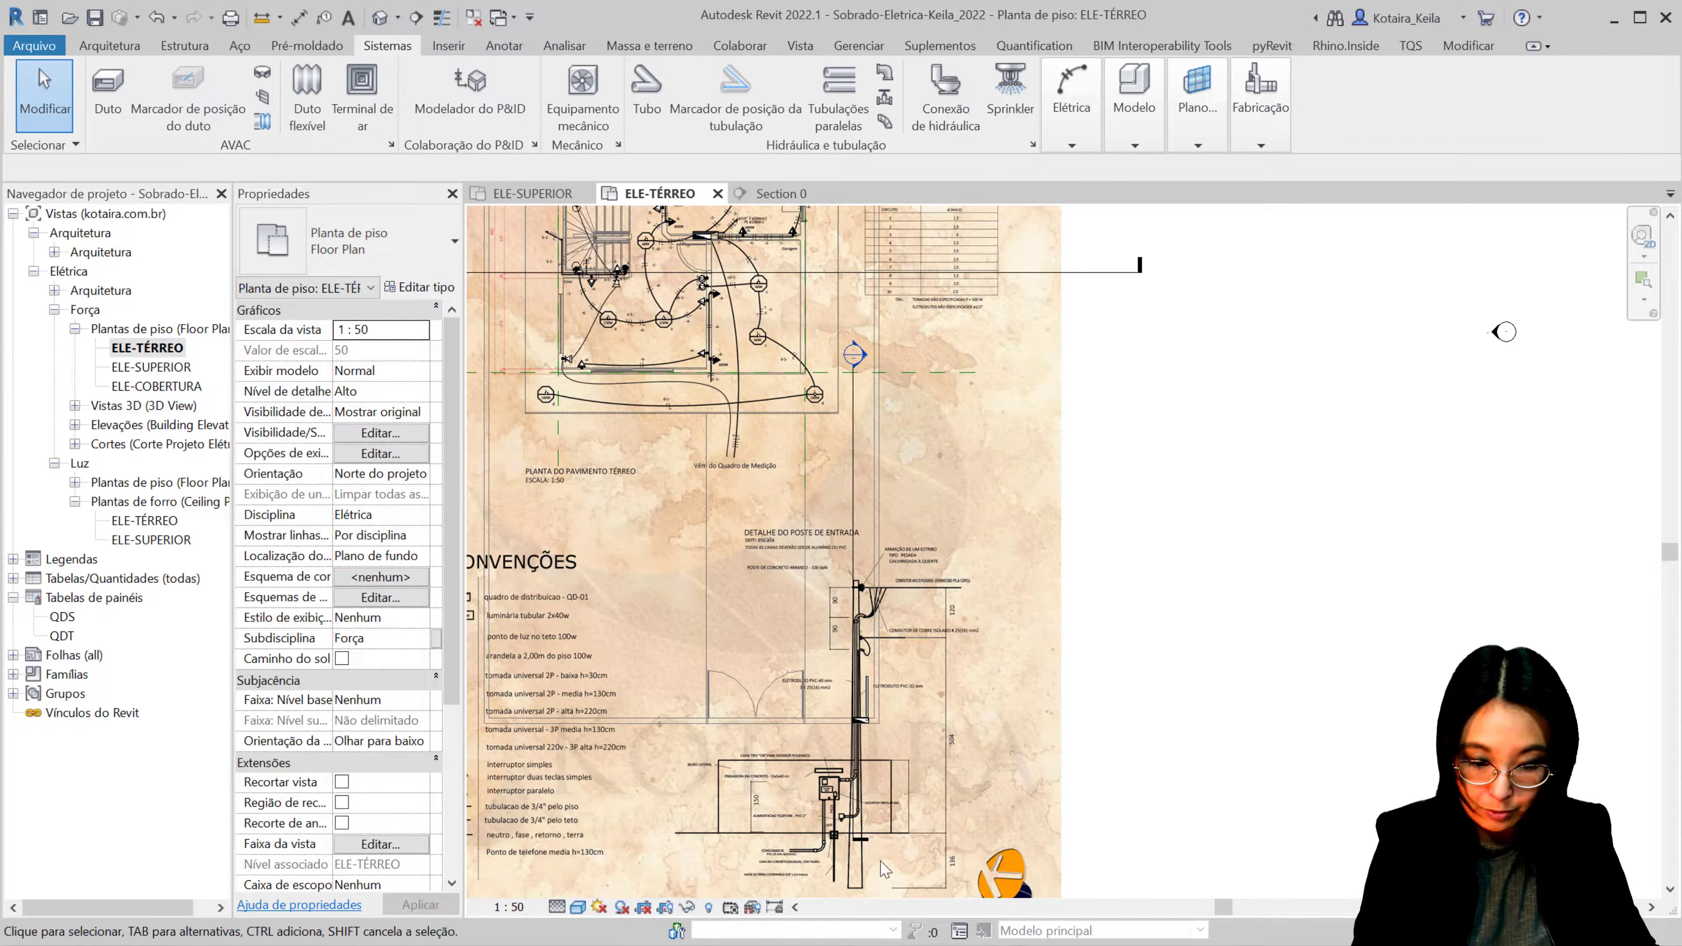
{"action": "scroll", "coordinate": [877, 649], "scroll_direction": "up", "scroll_amount": 3}
{"action": "scroll", "coordinate": [877, 649], "scroll_direction": "up", "scroll_amount": 2}
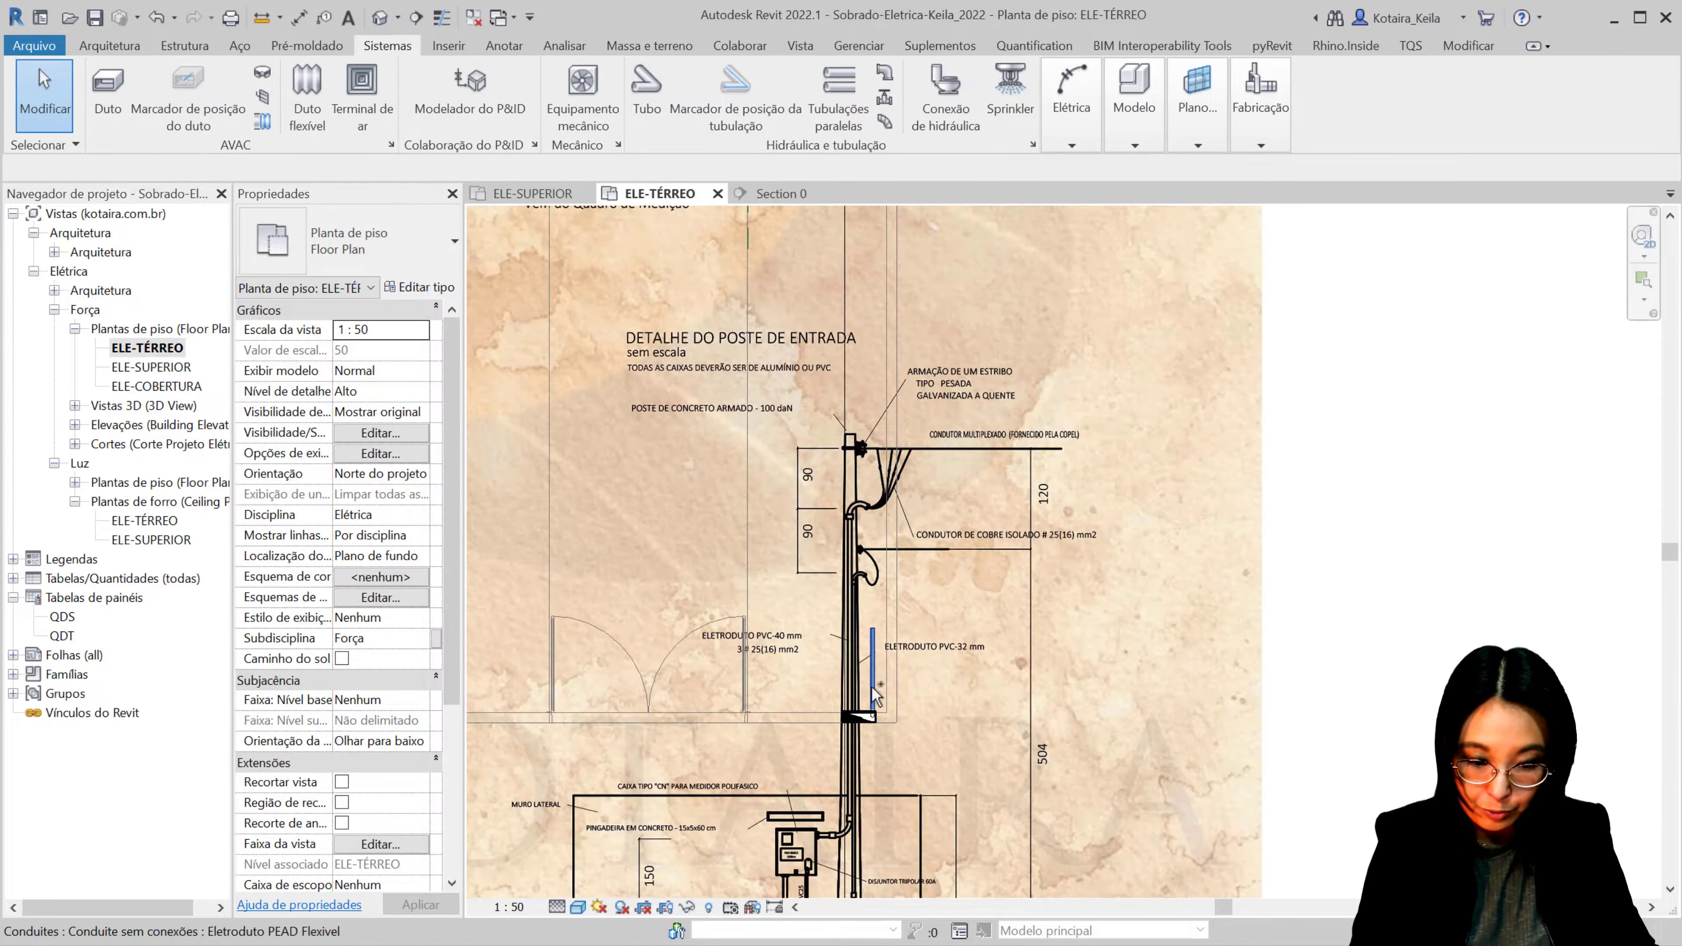
{"action": "mouse_move", "coordinate": [972, 880]}
{"action": "middle_mouse_down"}
{"action": "mouse_move", "coordinate": [934, 812]}
{"action": "mouse_move", "coordinate": [974, 766]}
{"action": "middle_mouse_up"}
{"action": "scroll", "coordinate": [974, 766], "scroll_direction": "down", "scroll_amount": 1}
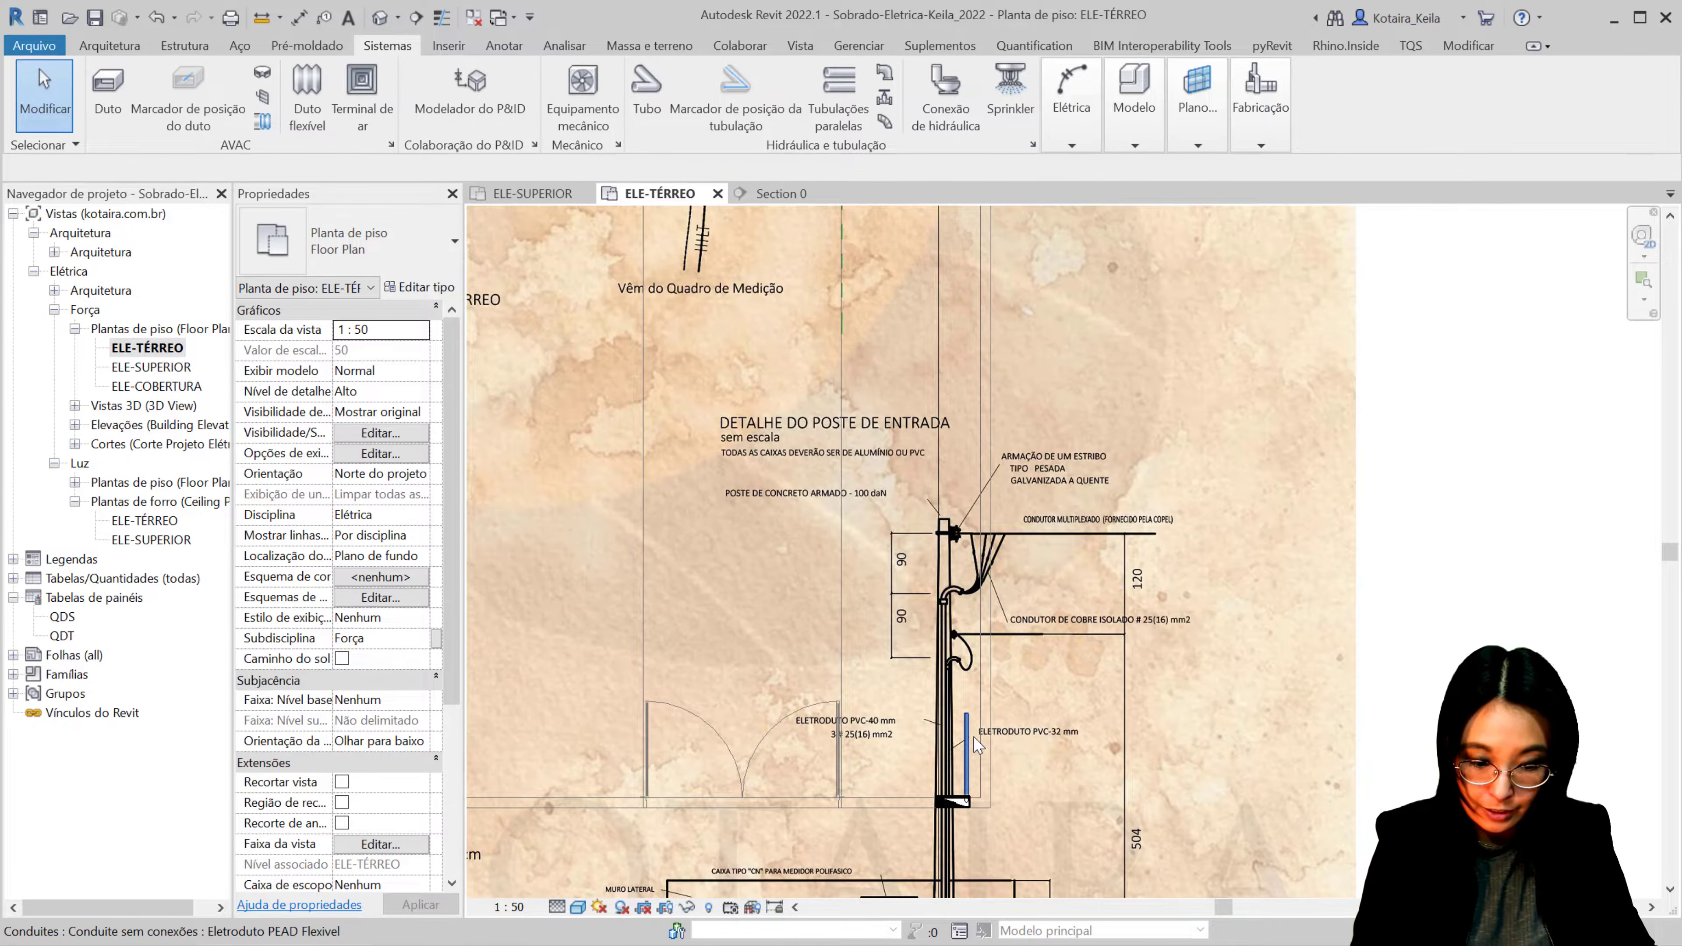
{"action": "left_click", "coordinate": [973, 737]}
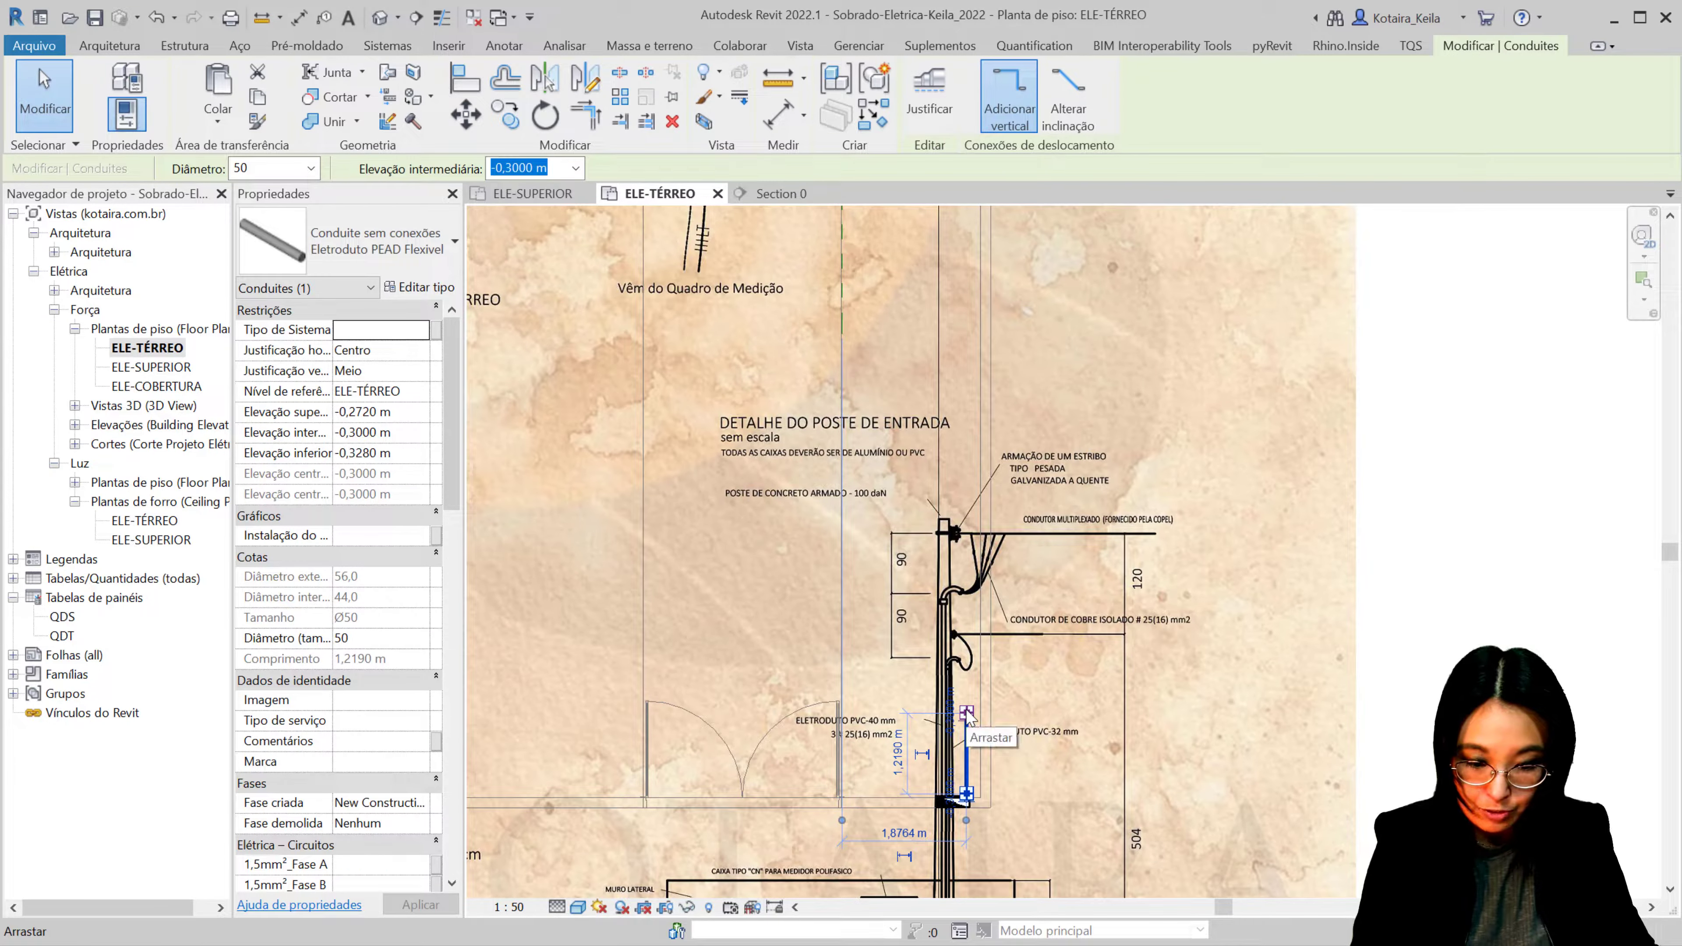
{"action": "right_click", "coordinate": [967, 714]}
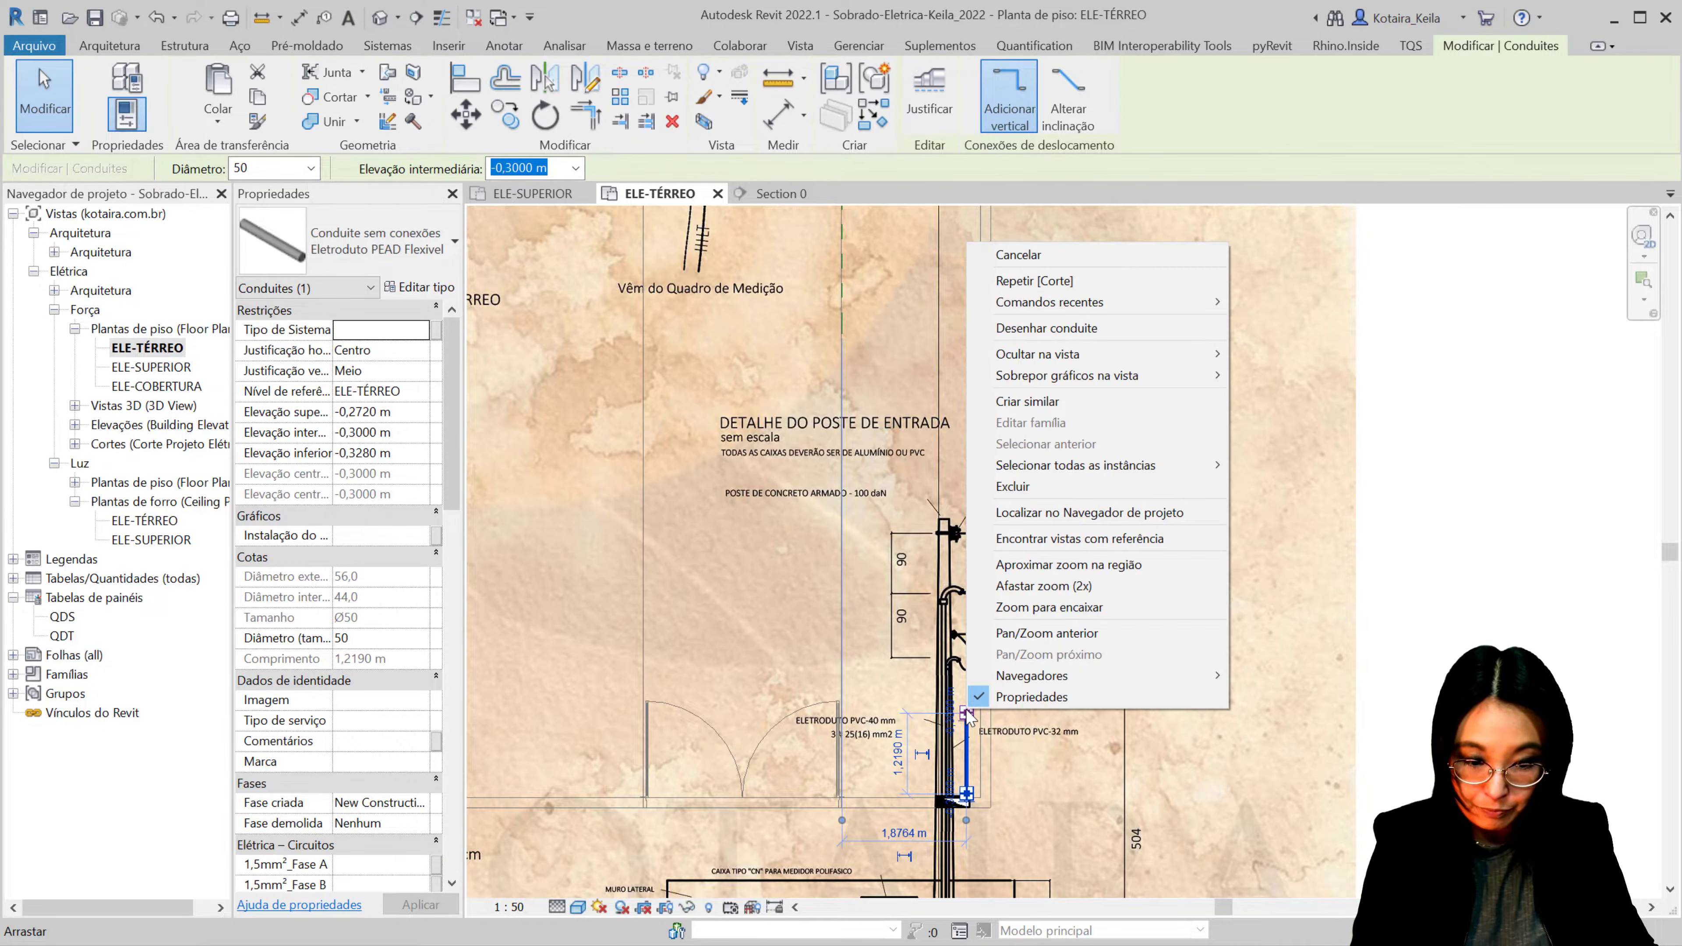
{"action": "left_click", "coordinate": [1067, 328]}
Step: Route the conduit over to the QDT panel and end it at the panel's wall
{"action": "scroll", "coordinate": [1071, 334], "scroll_direction": "down", "scroll_amount": 3}
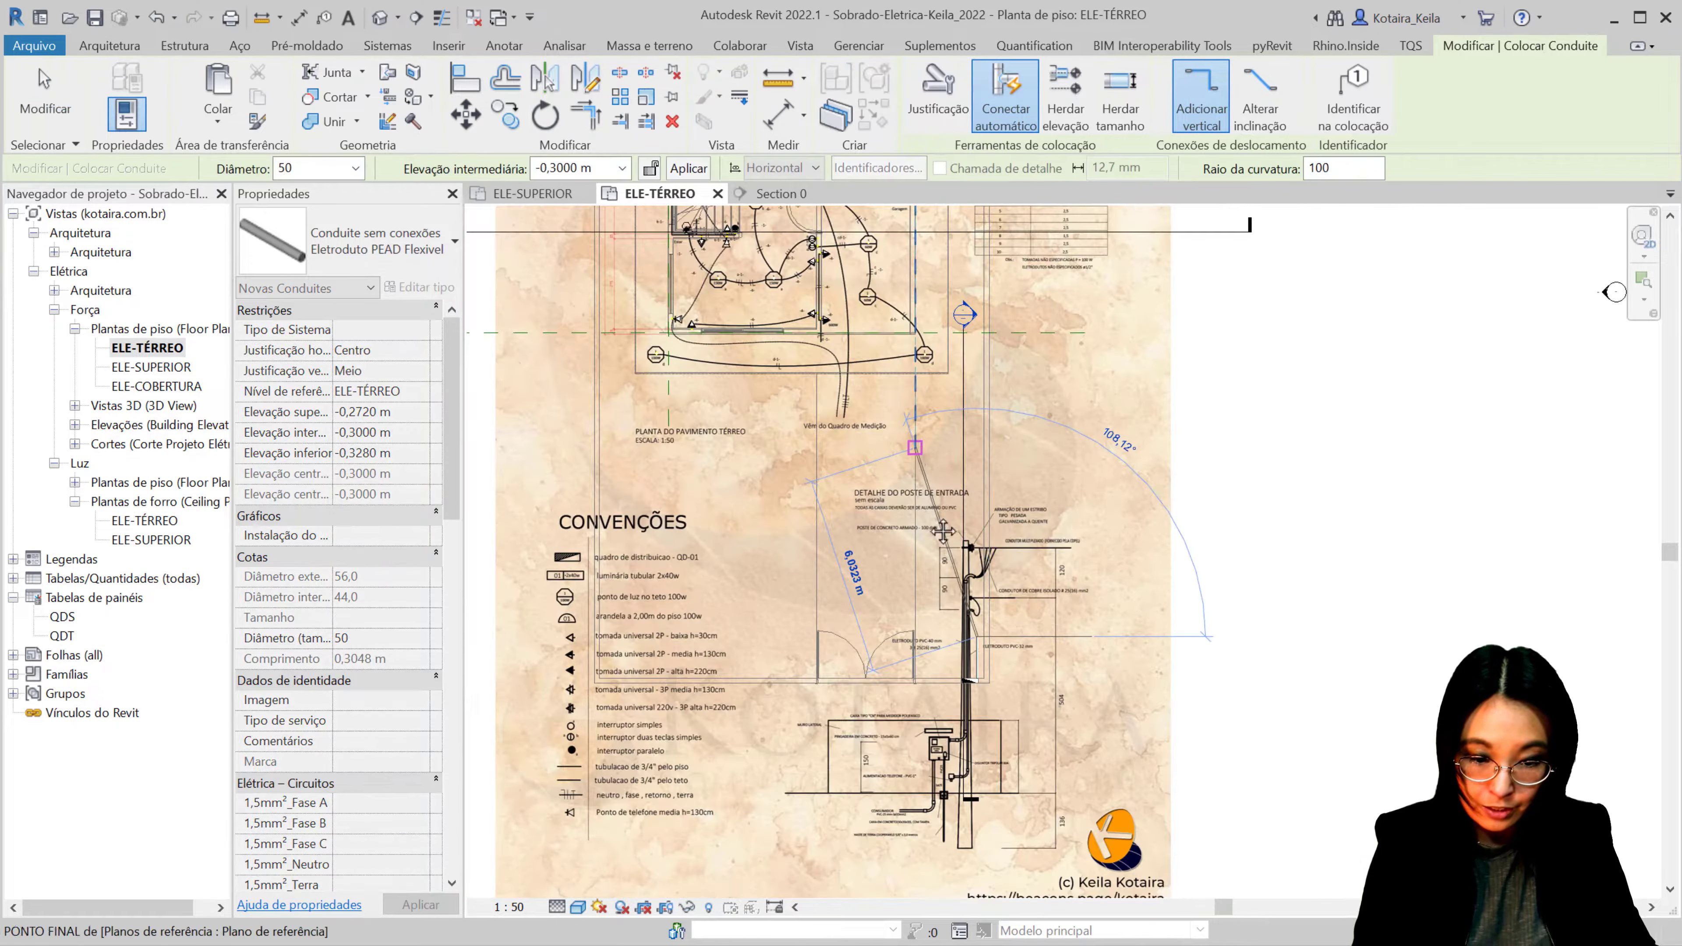
{"action": "scroll", "coordinate": [874, 363], "scroll_direction": "up", "scroll_amount": 2}
{"action": "scroll", "coordinate": [874, 362], "scroll_direction": "up", "scroll_amount": 2}
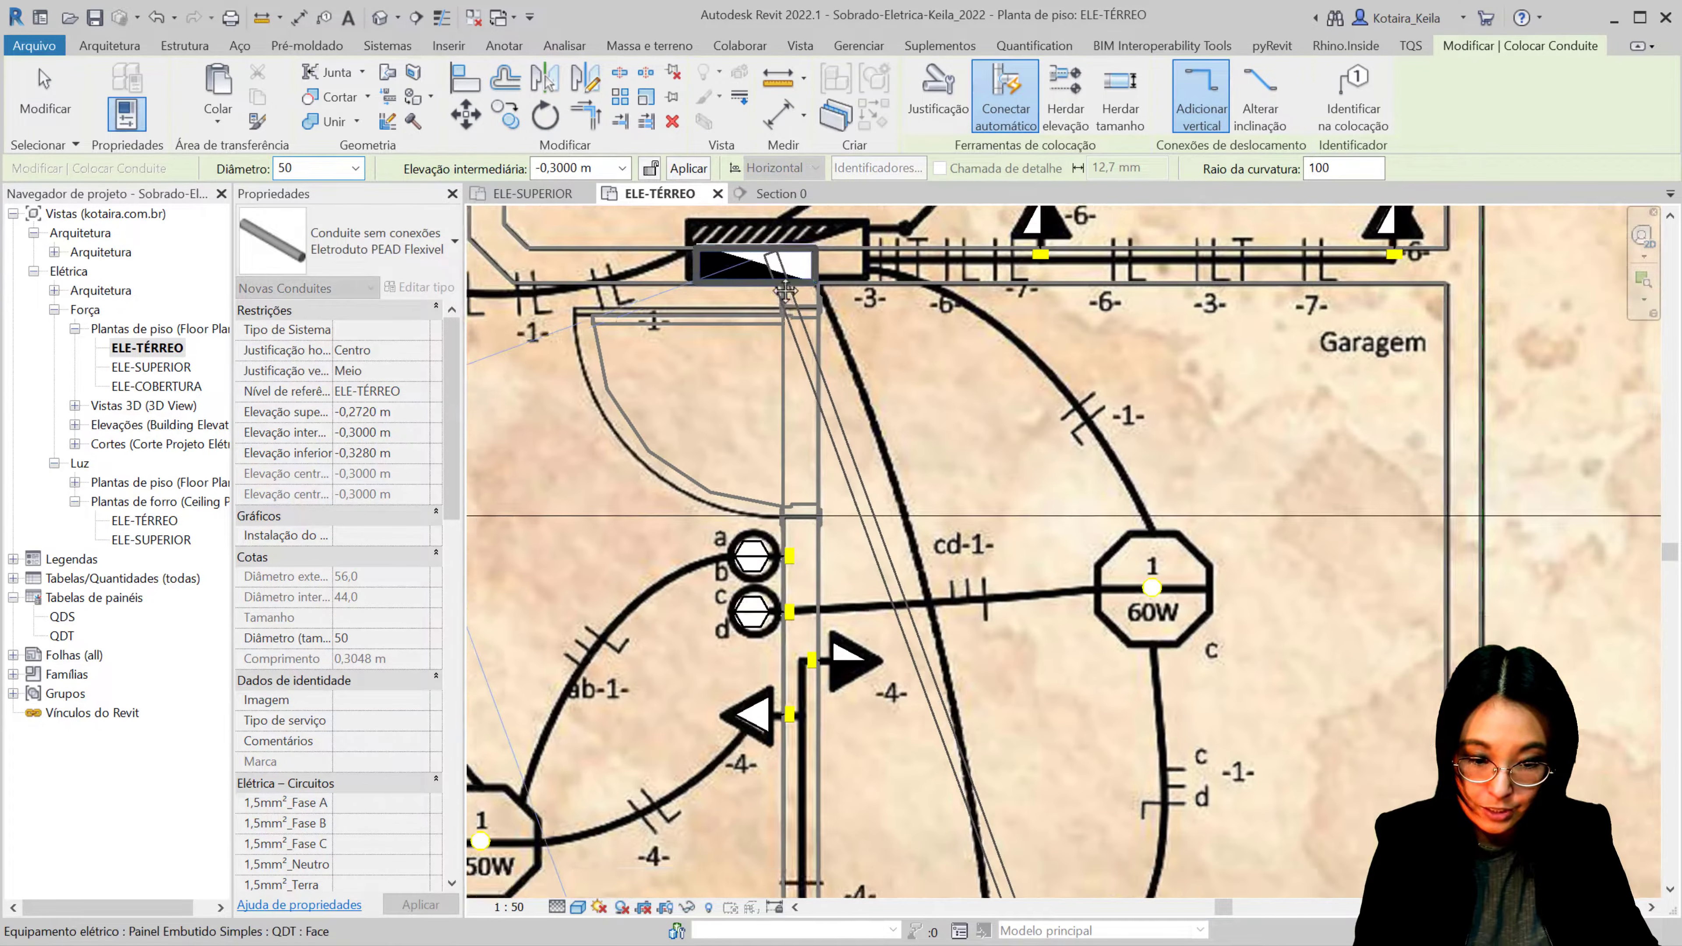
{"action": "scroll", "coordinate": [861, 352], "scroll_direction": "up", "scroll_amount": 1}
{"action": "scroll", "coordinate": [828, 318], "scroll_direction": "down", "scroll_amount": 3}
{"action": "scroll", "coordinate": [828, 318], "scroll_direction": "down", "scroll_amount": 3}
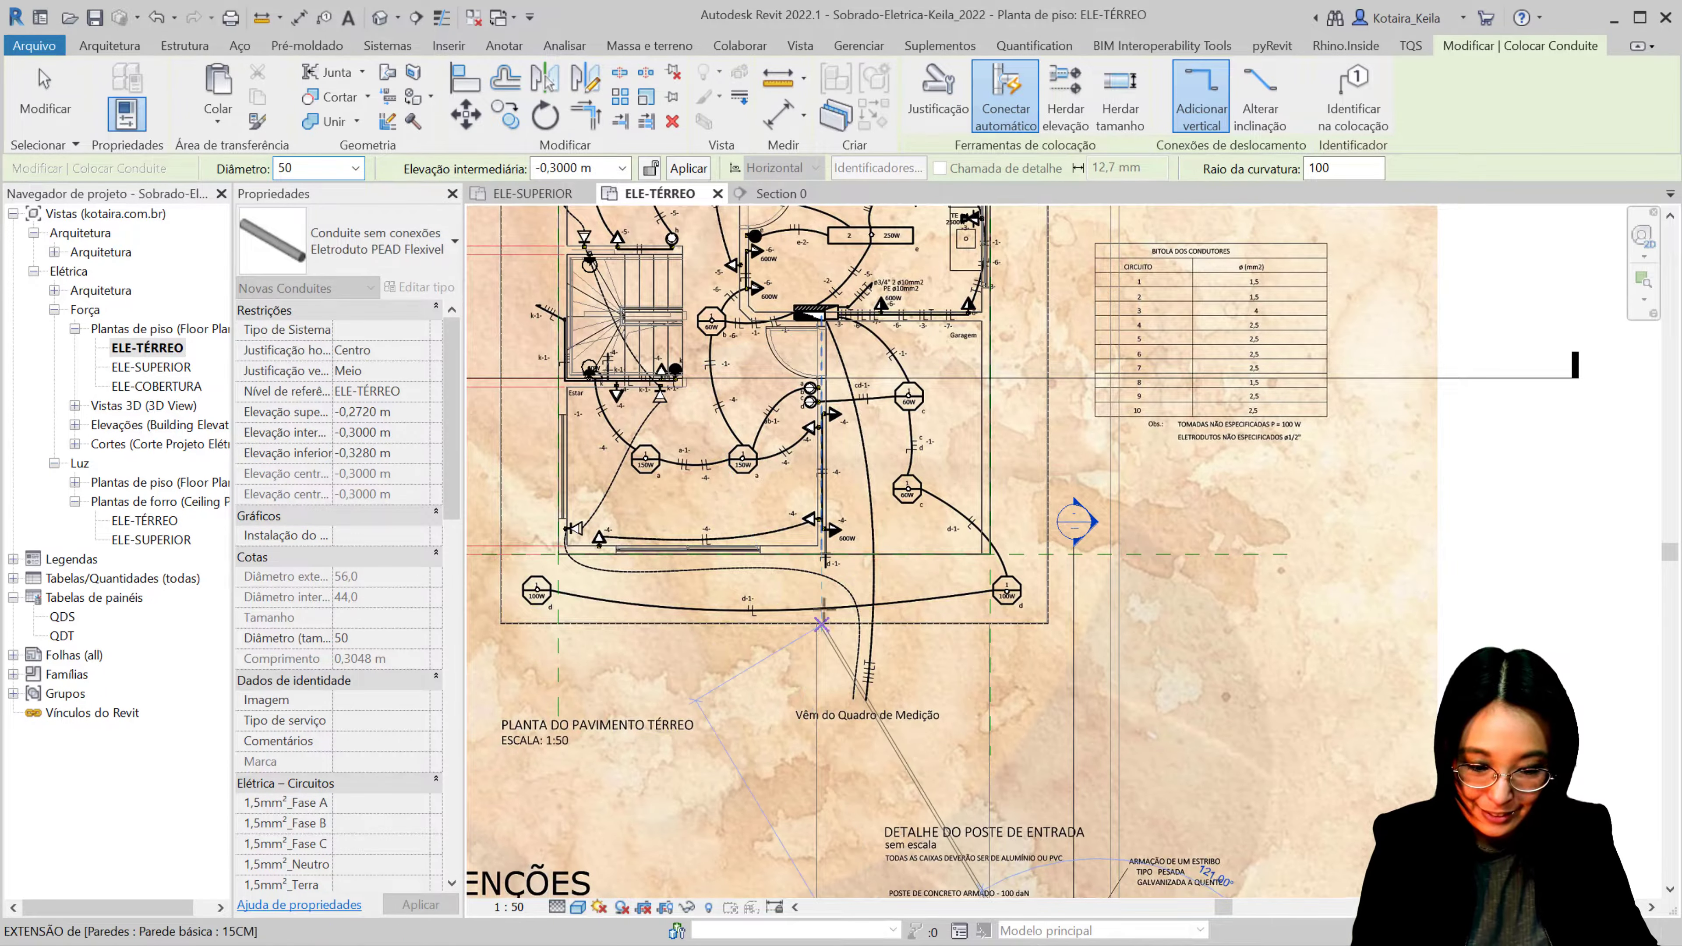
{"action": "middle_click_drag", "start_coordinate": [950, 615], "coordinate": [844, 443]}
{"action": "scroll", "coordinate": [844, 442], "scroll_direction": "down", "scroll_amount": 2}
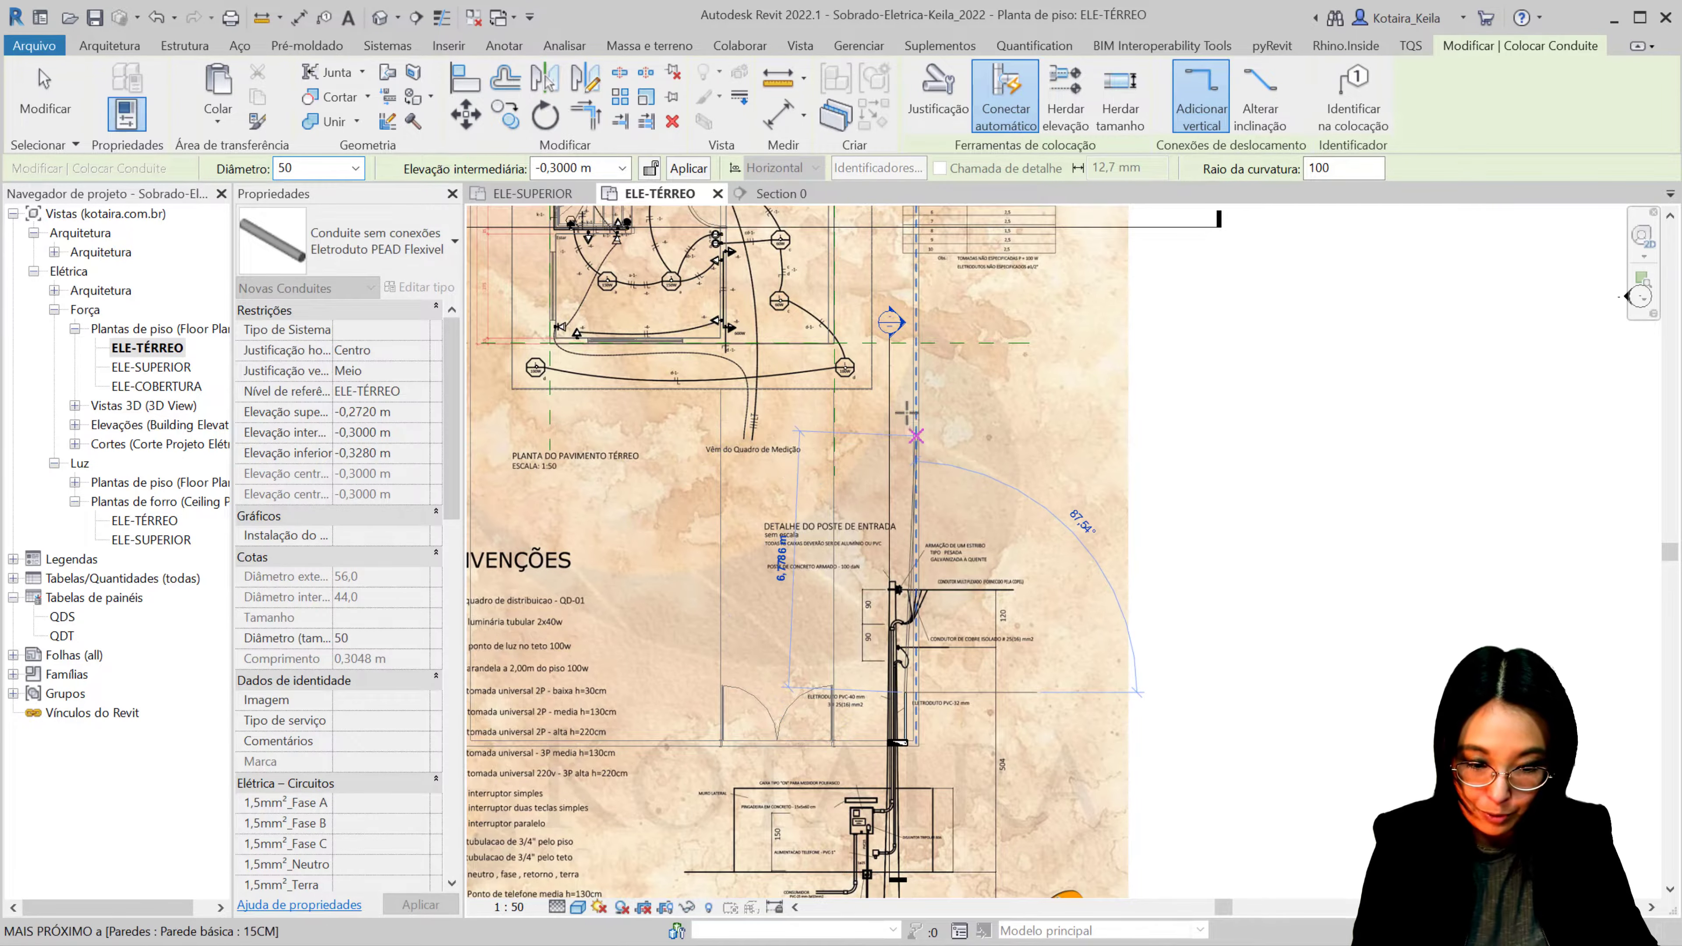
{"action": "scroll", "coordinate": [907, 437], "scroll_direction": "up", "scroll_amount": 3}
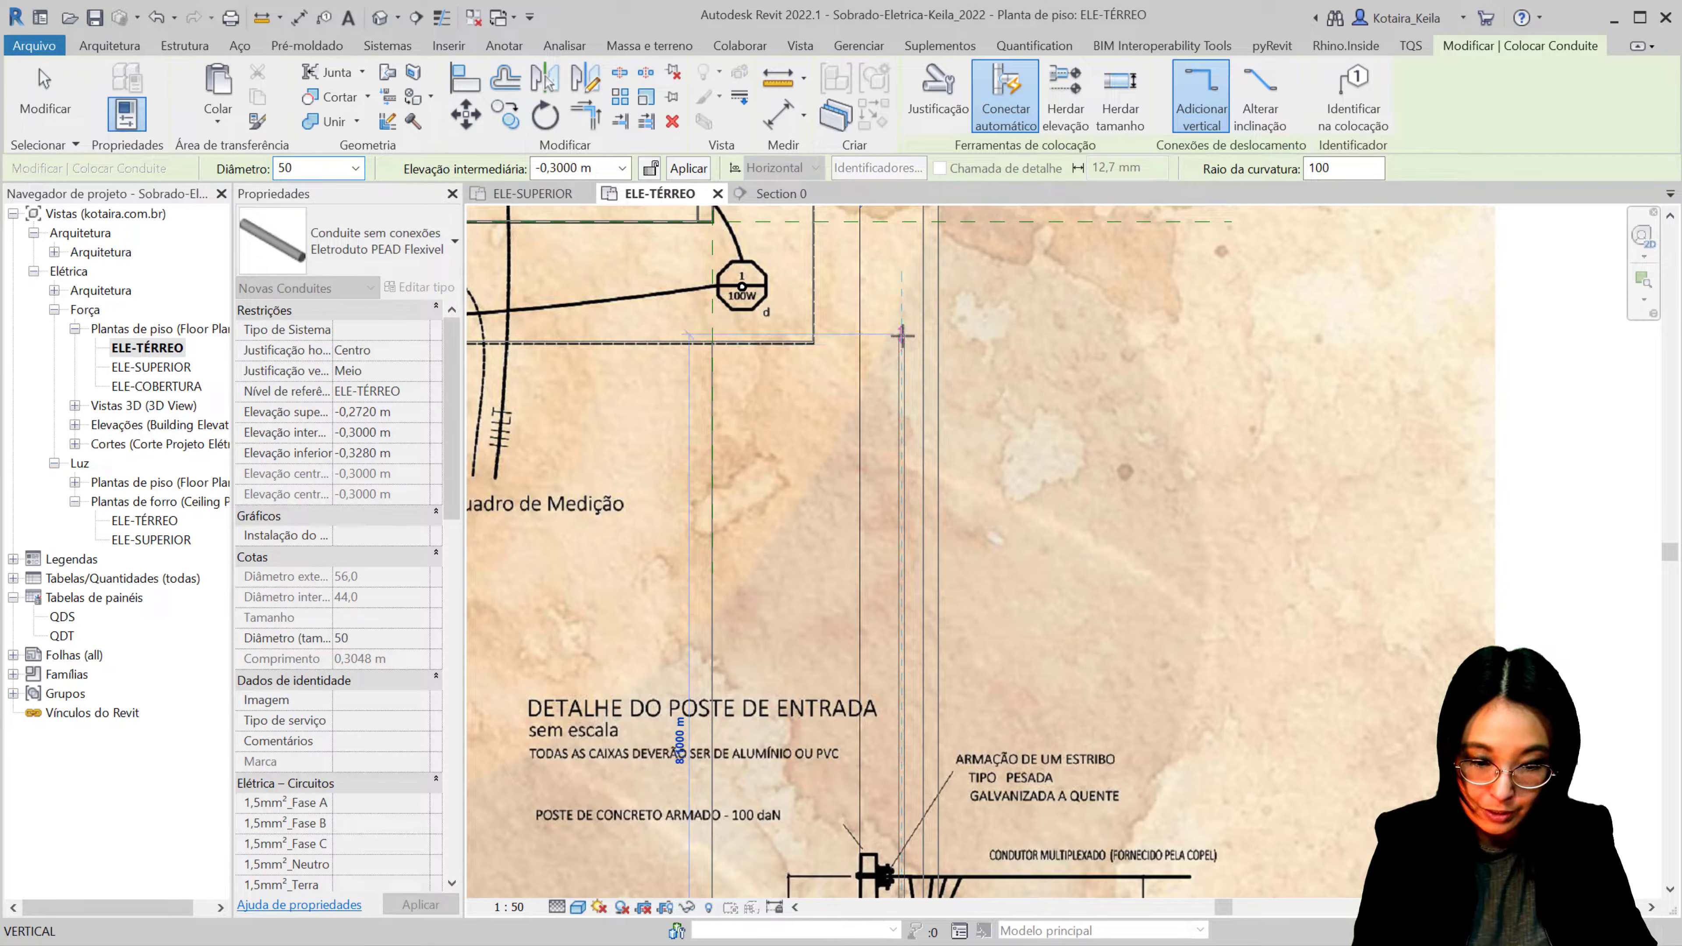
{"action": "scroll", "coordinate": [902, 337], "scroll_direction": "down", "scroll_amount": 2}
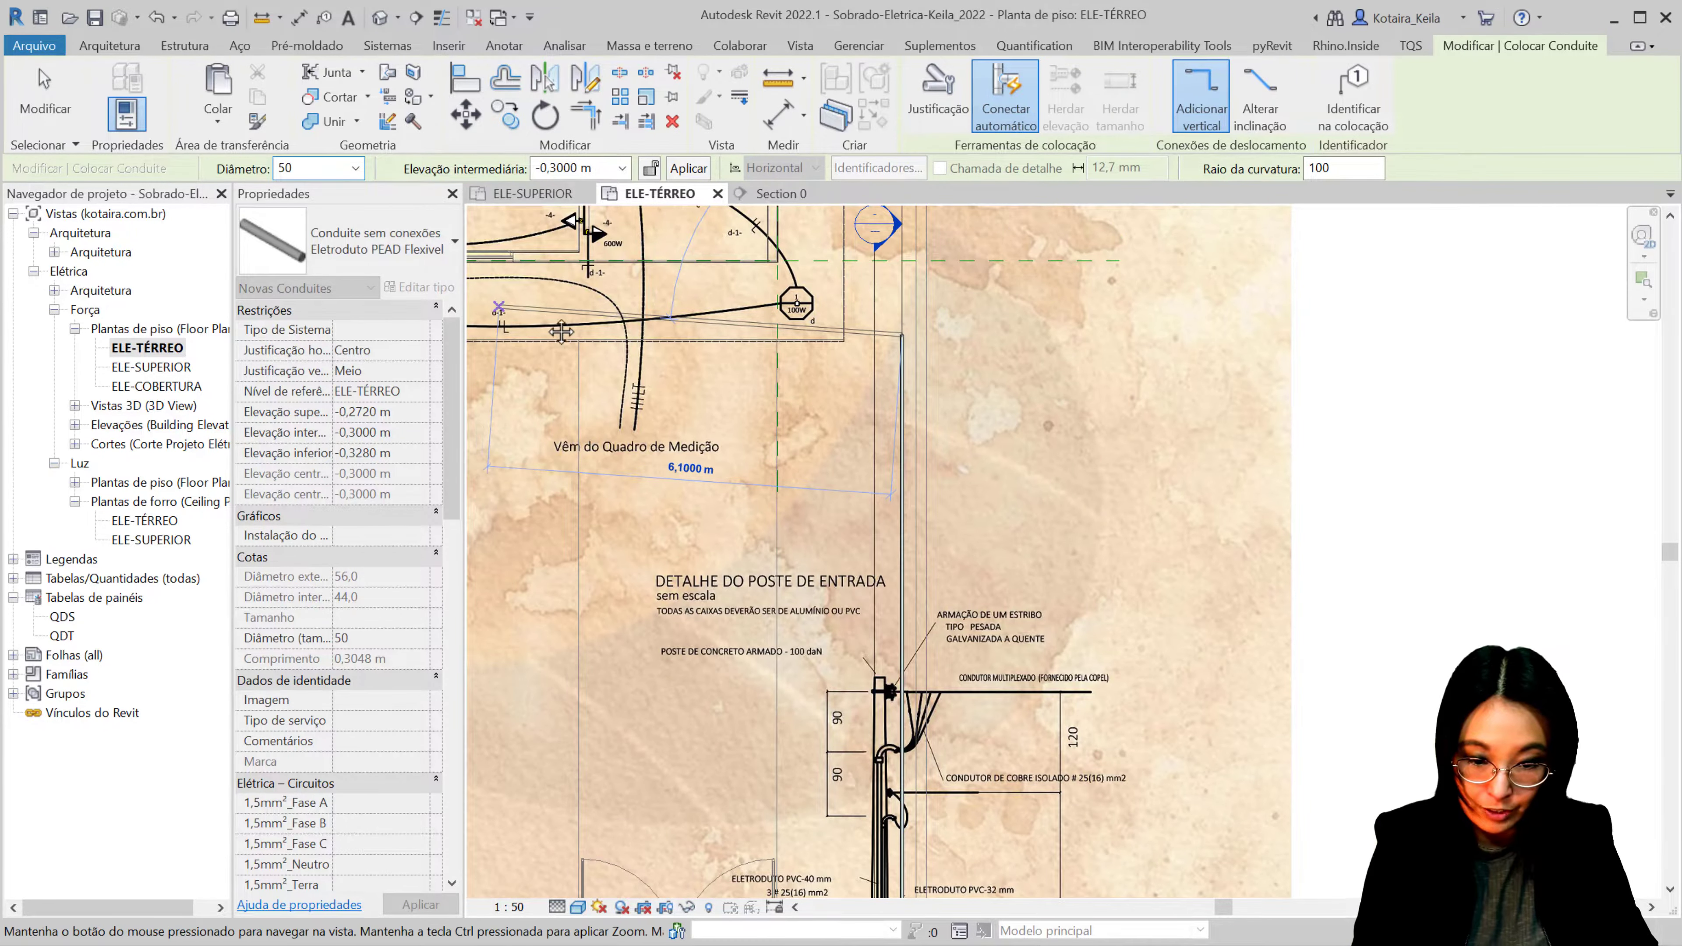
{"action": "scroll", "coordinate": [561, 331], "scroll_direction": "up", "scroll_amount": 1}
{"action": "scroll", "coordinate": [597, 364], "scroll_direction": "up", "scroll_amount": 1}
{"action": "scroll", "coordinate": [636, 398], "scroll_direction": "up", "scroll_amount": 1}
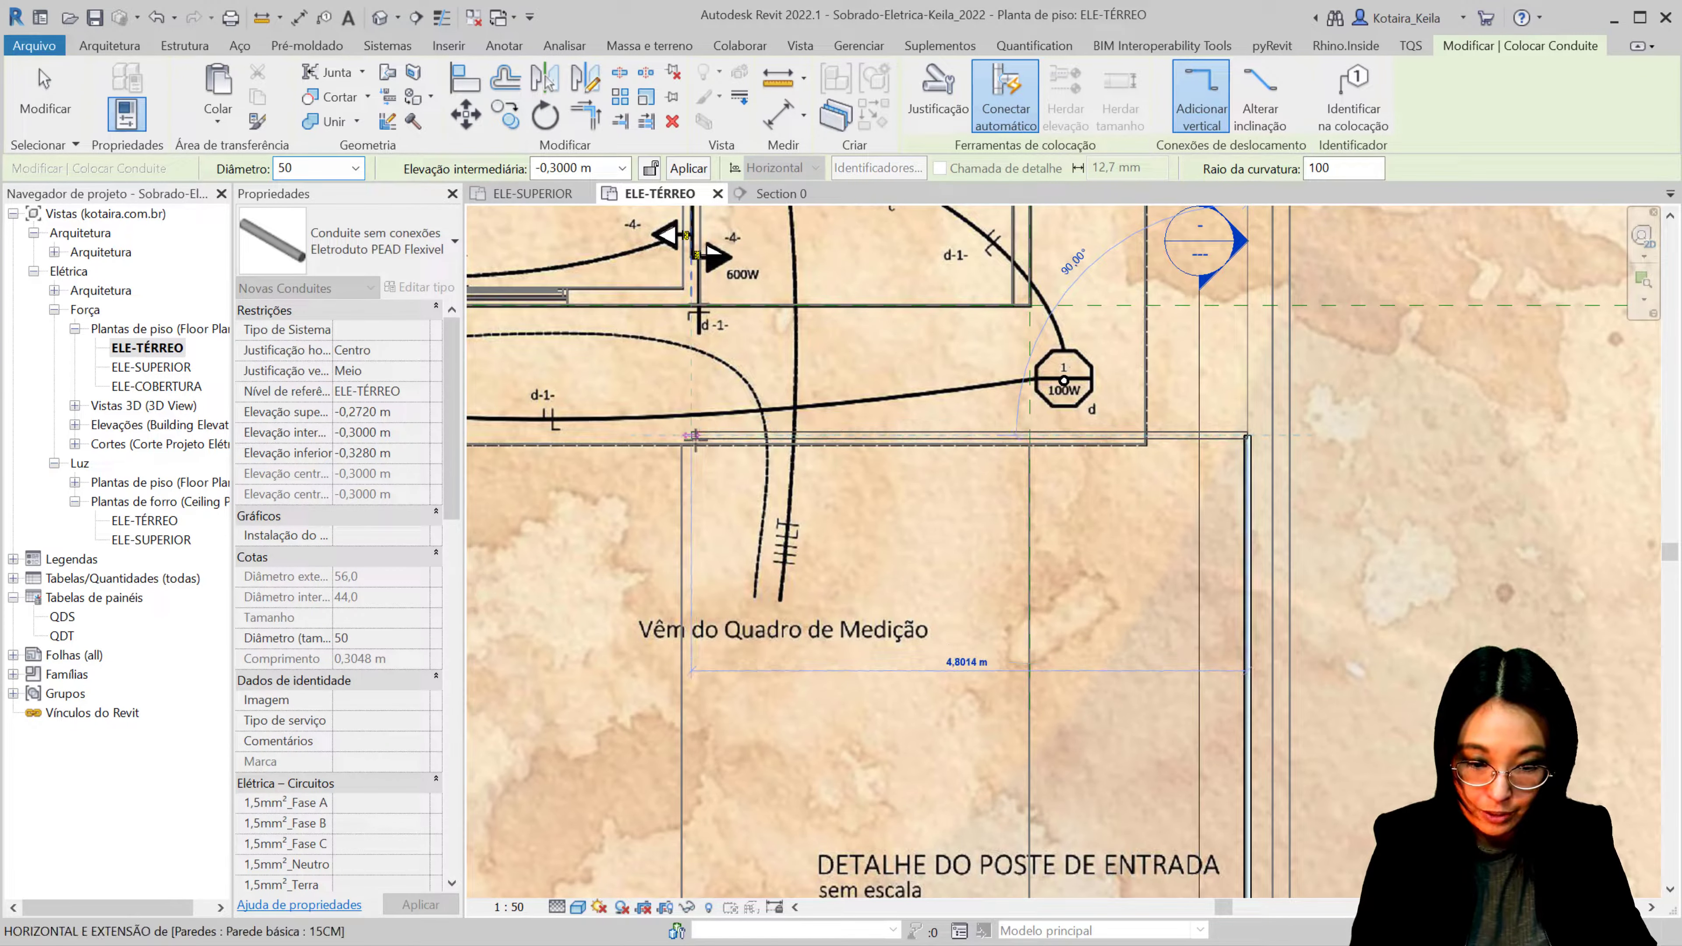
{"action": "scroll", "coordinate": [693, 436], "scroll_direction": "down", "scroll_amount": 2}
{"action": "middle_click_drag", "start_coordinate": [775, 361], "coordinate": [726, 531]}
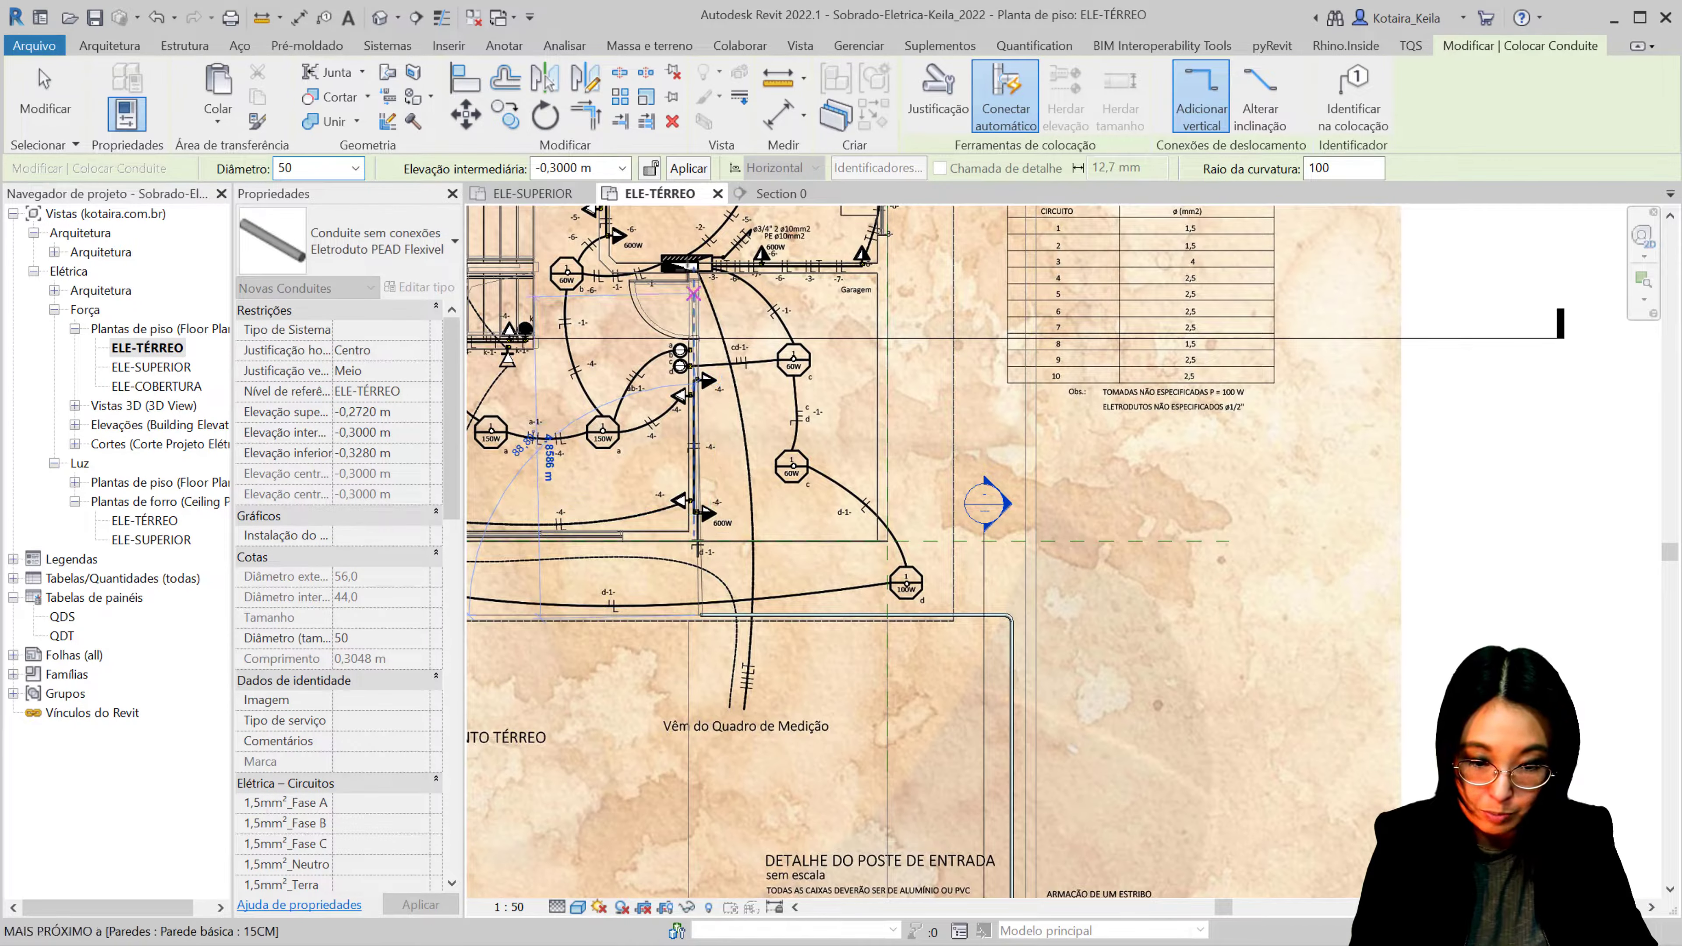
{"action": "scroll", "coordinate": [696, 263], "scroll_direction": "up", "scroll_amount": 2}
{"action": "scroll", "coordinate": [696, 263], "scroll_direction": "up", "scroll_amount": 2}
{"action": "scroll", "coordinate": [695, 263], "scroll_direction": "up", "scroll_amount": 1}
{"action": "scroll", "coordinate": [695, 263], "scroll_direction": "down", "scroll_amount": 3}
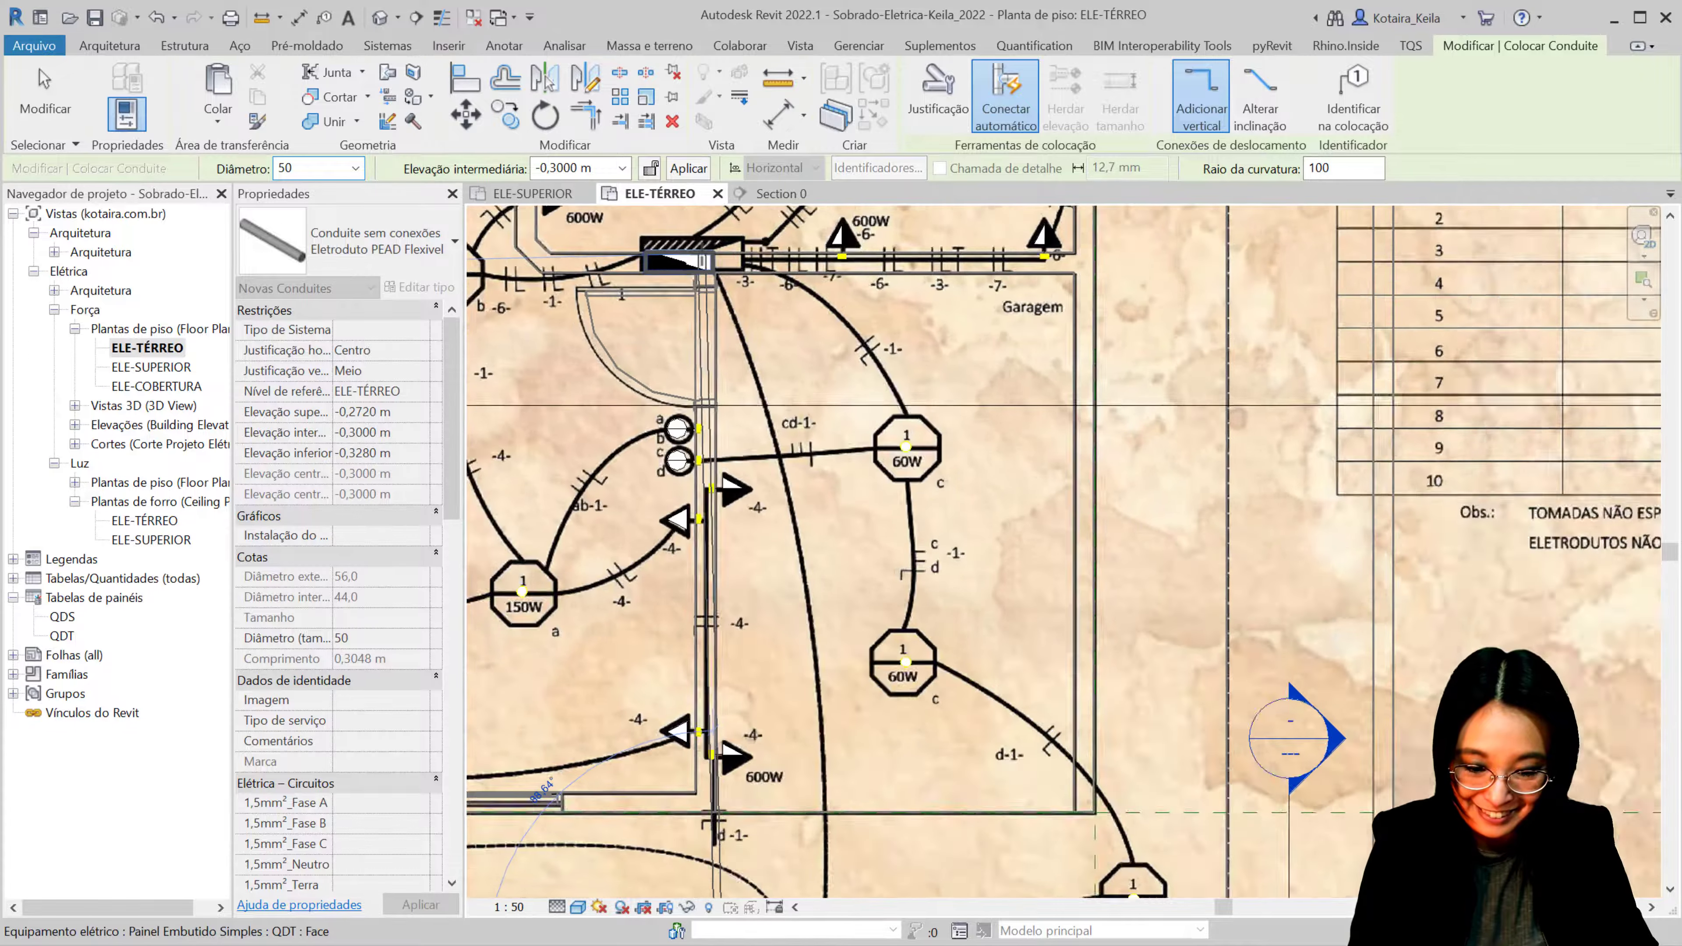
{"action": "scroll", "coordinate": [730, 596], "scroll_direction": "up", "scroll_amount": 3}
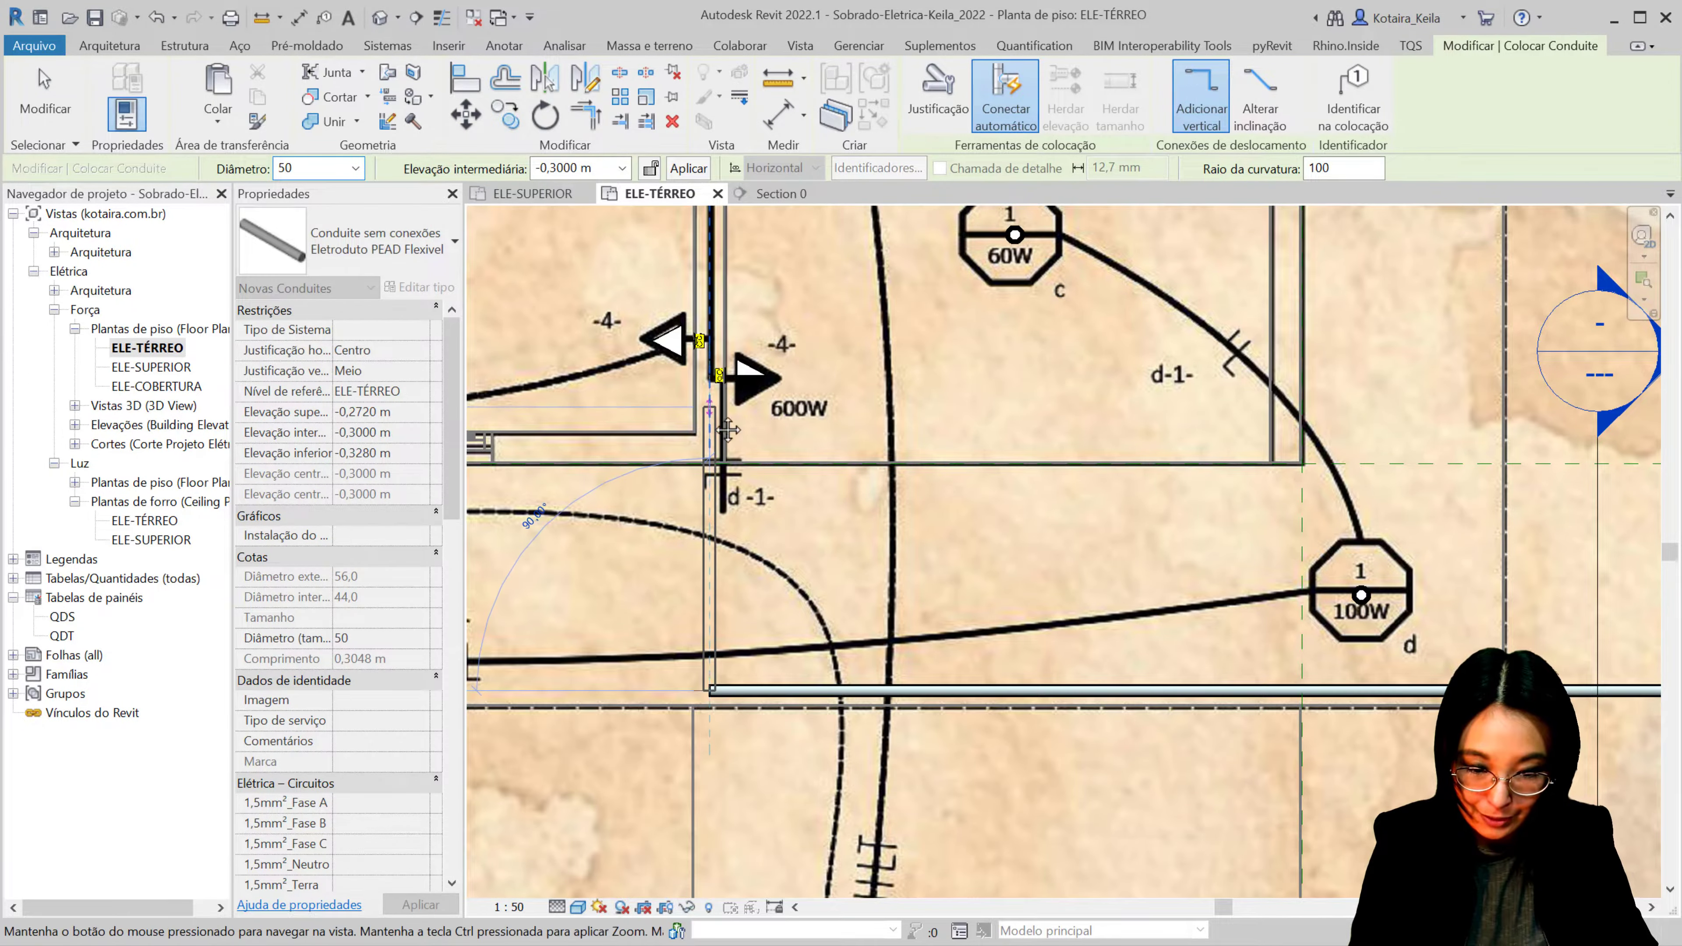
{"action": "middle_click_drag", "start_coordinate": [709, 693], "coordinate": [662, 795]}
{"action": "middle_click_drag", "start_coordinate": [662, 464], "coordinate": [680, 616]}
{"action": "scroll", "coordinate": [680, 615], "scroll_direction": "up", "scroll_amount": 3}
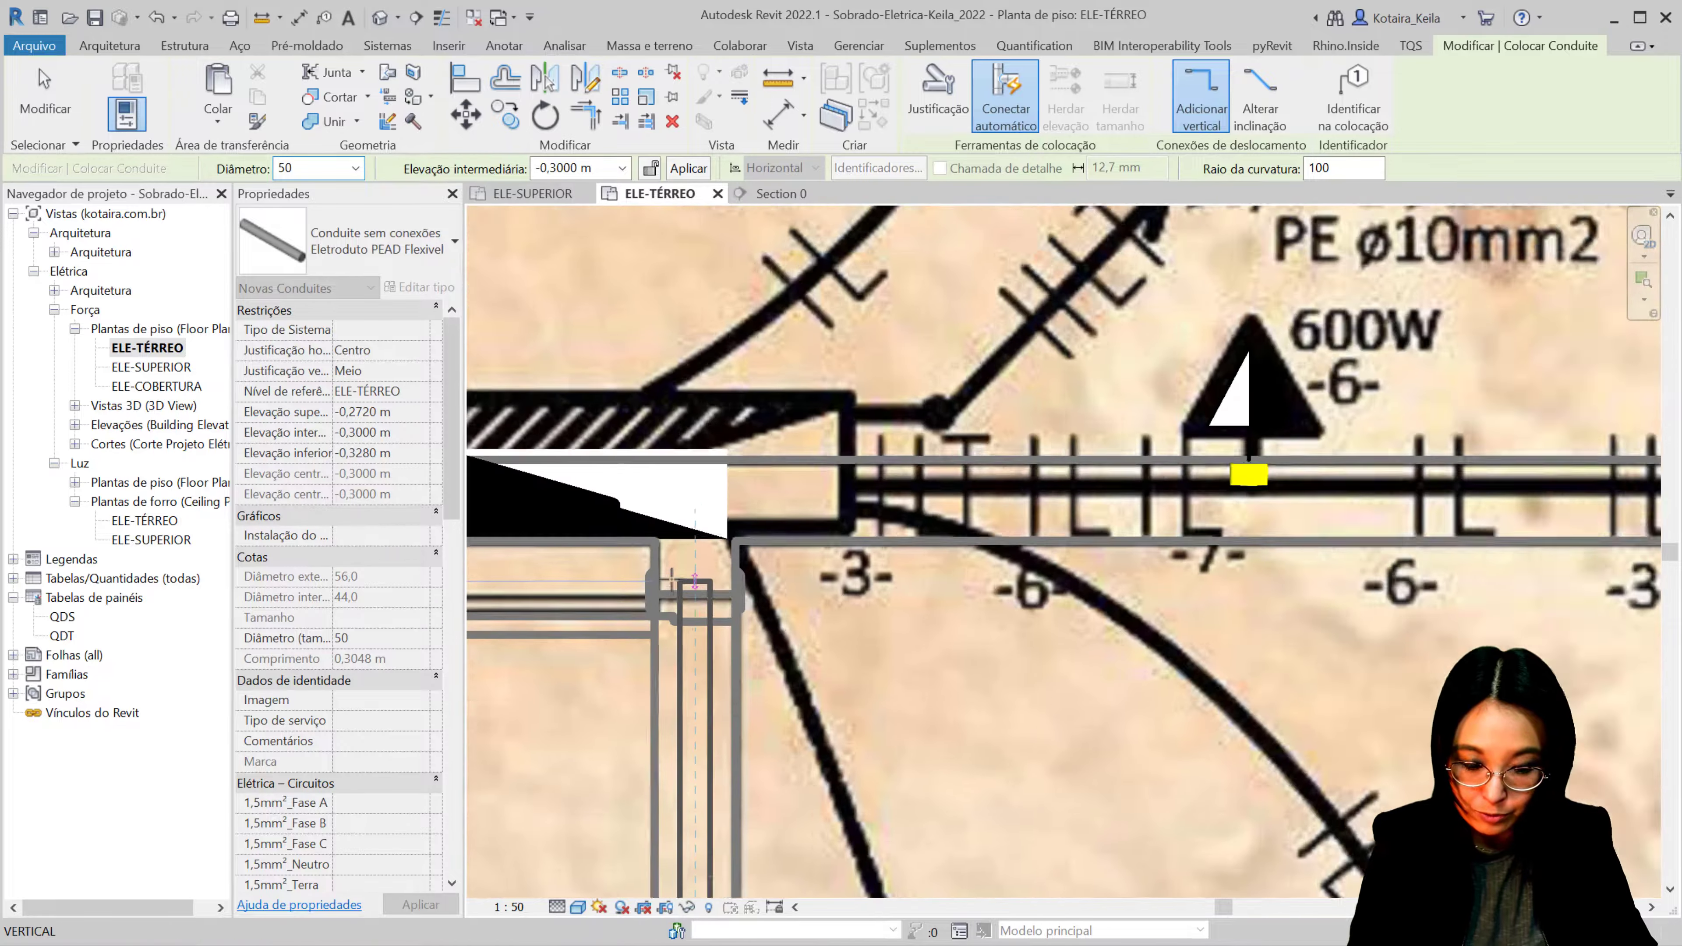
{"action": "scroll", "coordinate": [687, 448], "scroll_direction": "up", "scroll_amount": 3}
{"action": "left_click", "coordinate": [688, 452]}
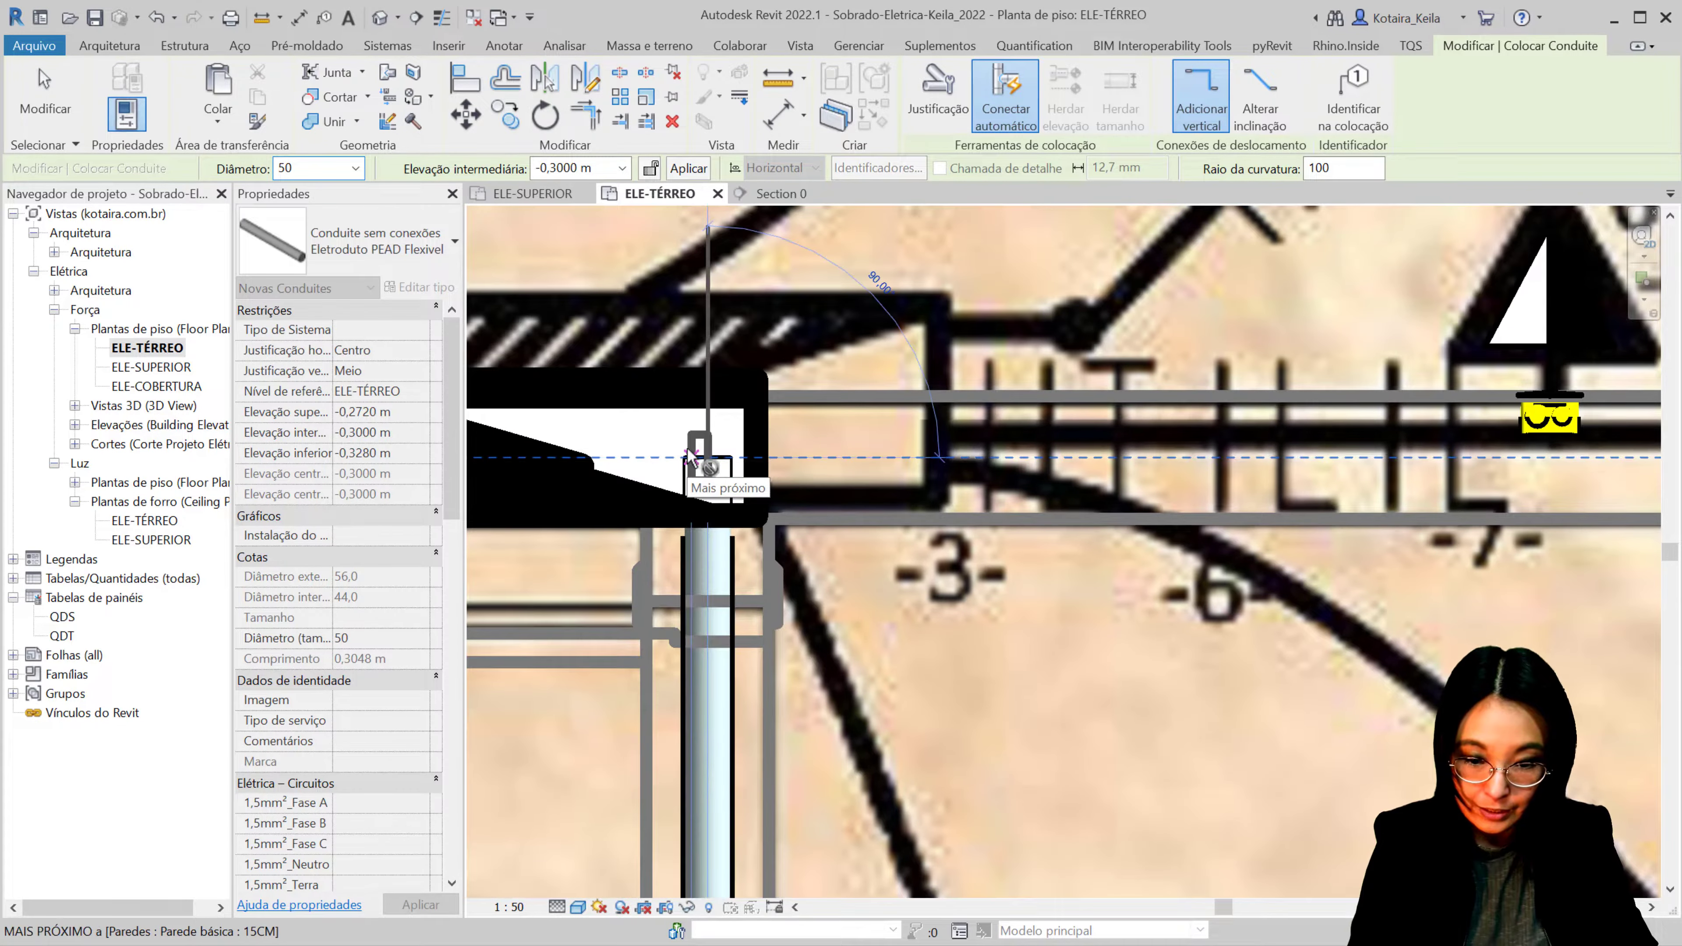
{"action": "key", "text": "Escape"}
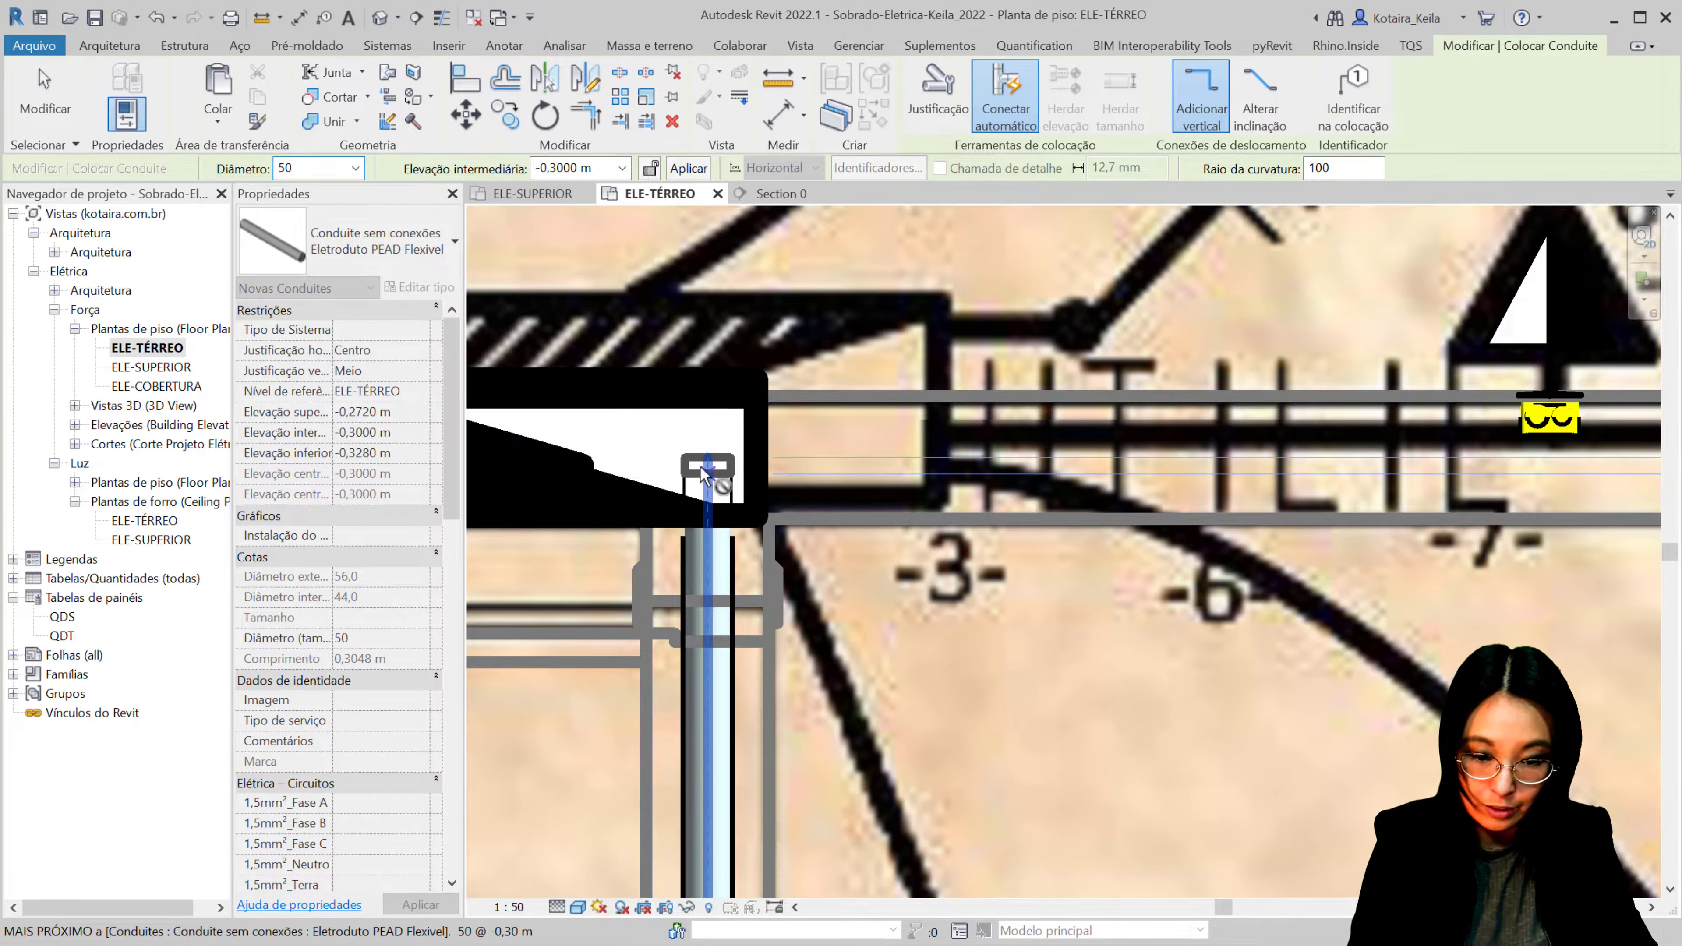
Step: Raise a vertical conduit at the QDT wall with intermediate elevation 1,0000 m, then 1,2285 m
{"action": "left_click", "coordinate": [702, 472]}
{"action": "type", "text": "1,"}
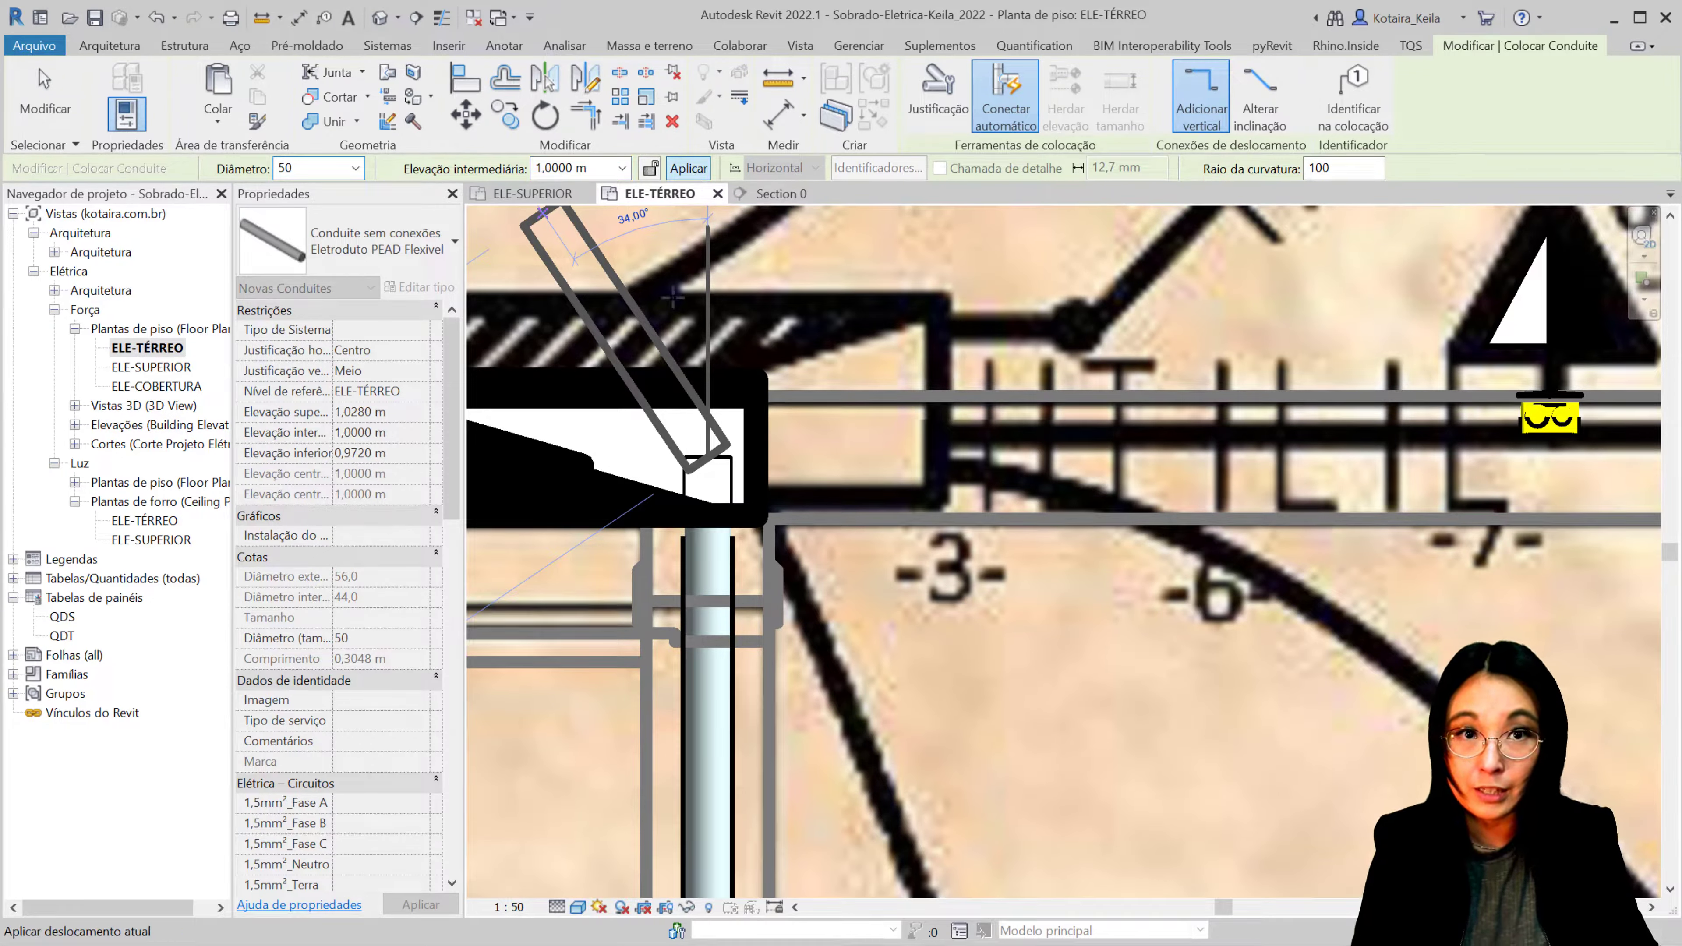
{"action": "left_click", "coordinate": [688, 168]}
{"action": "scroll", "coordinate": [573, 210], "scroll_direction": "down", "scroll_amount": 4}
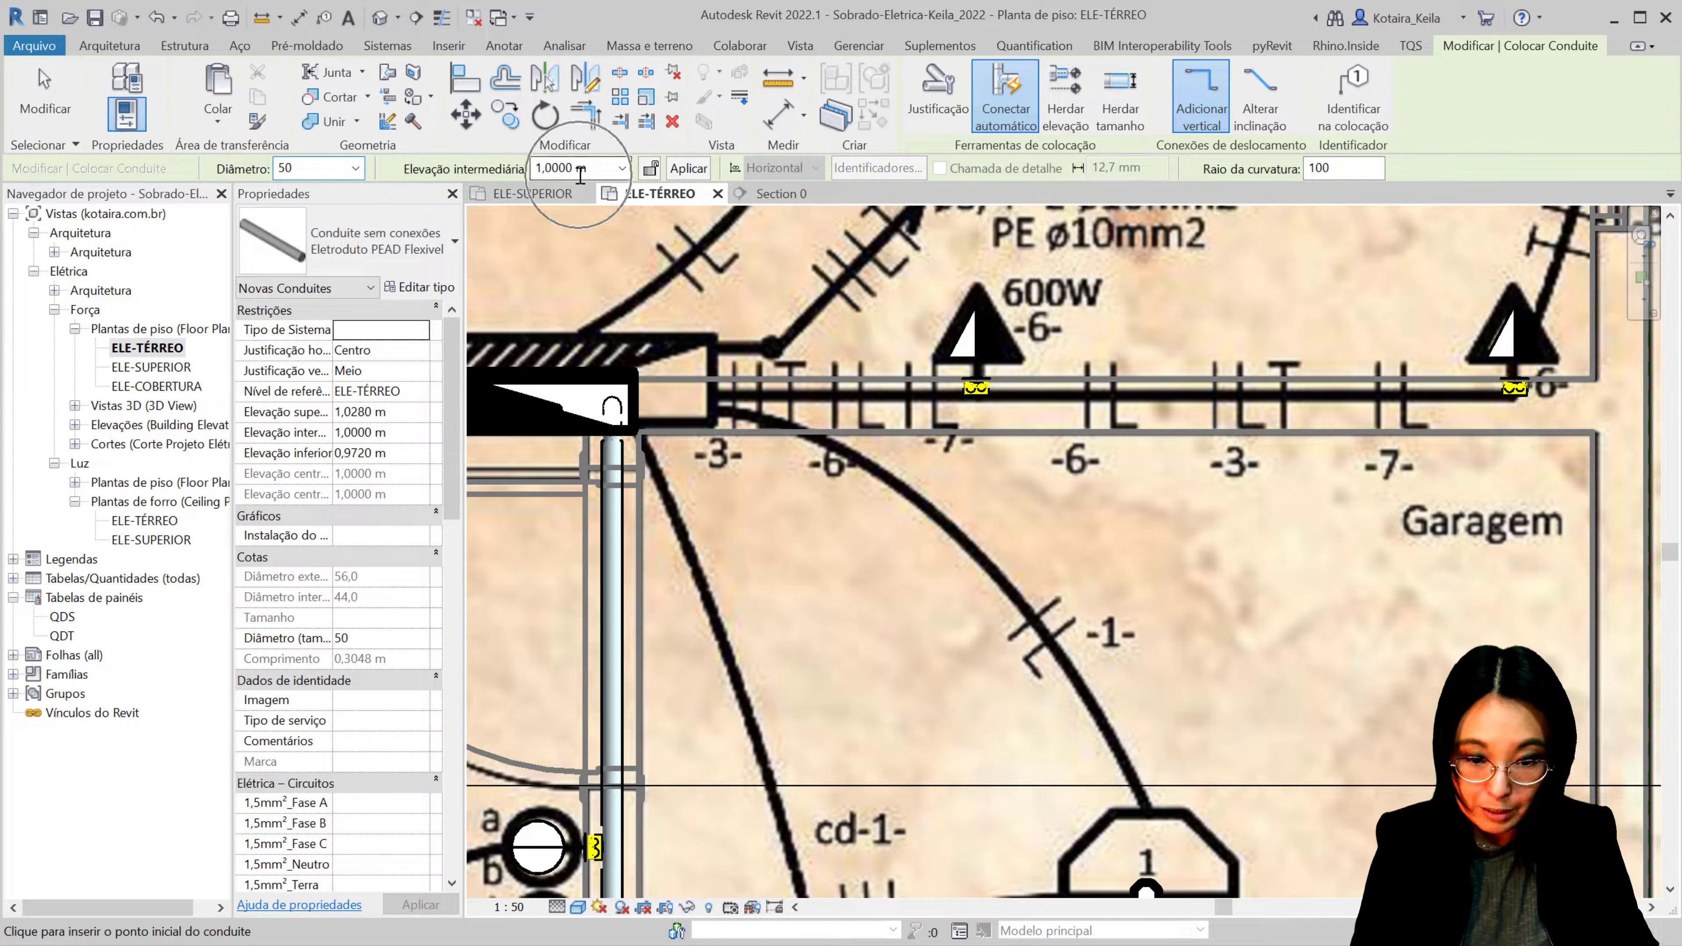
{"action": "type", "text": "1,2285"}
{"action": "key", "text": "Return"}
{"action": "scroll", "coordinate": [900, 532], "scroll_direction": "down", "scroll_amount": 5}
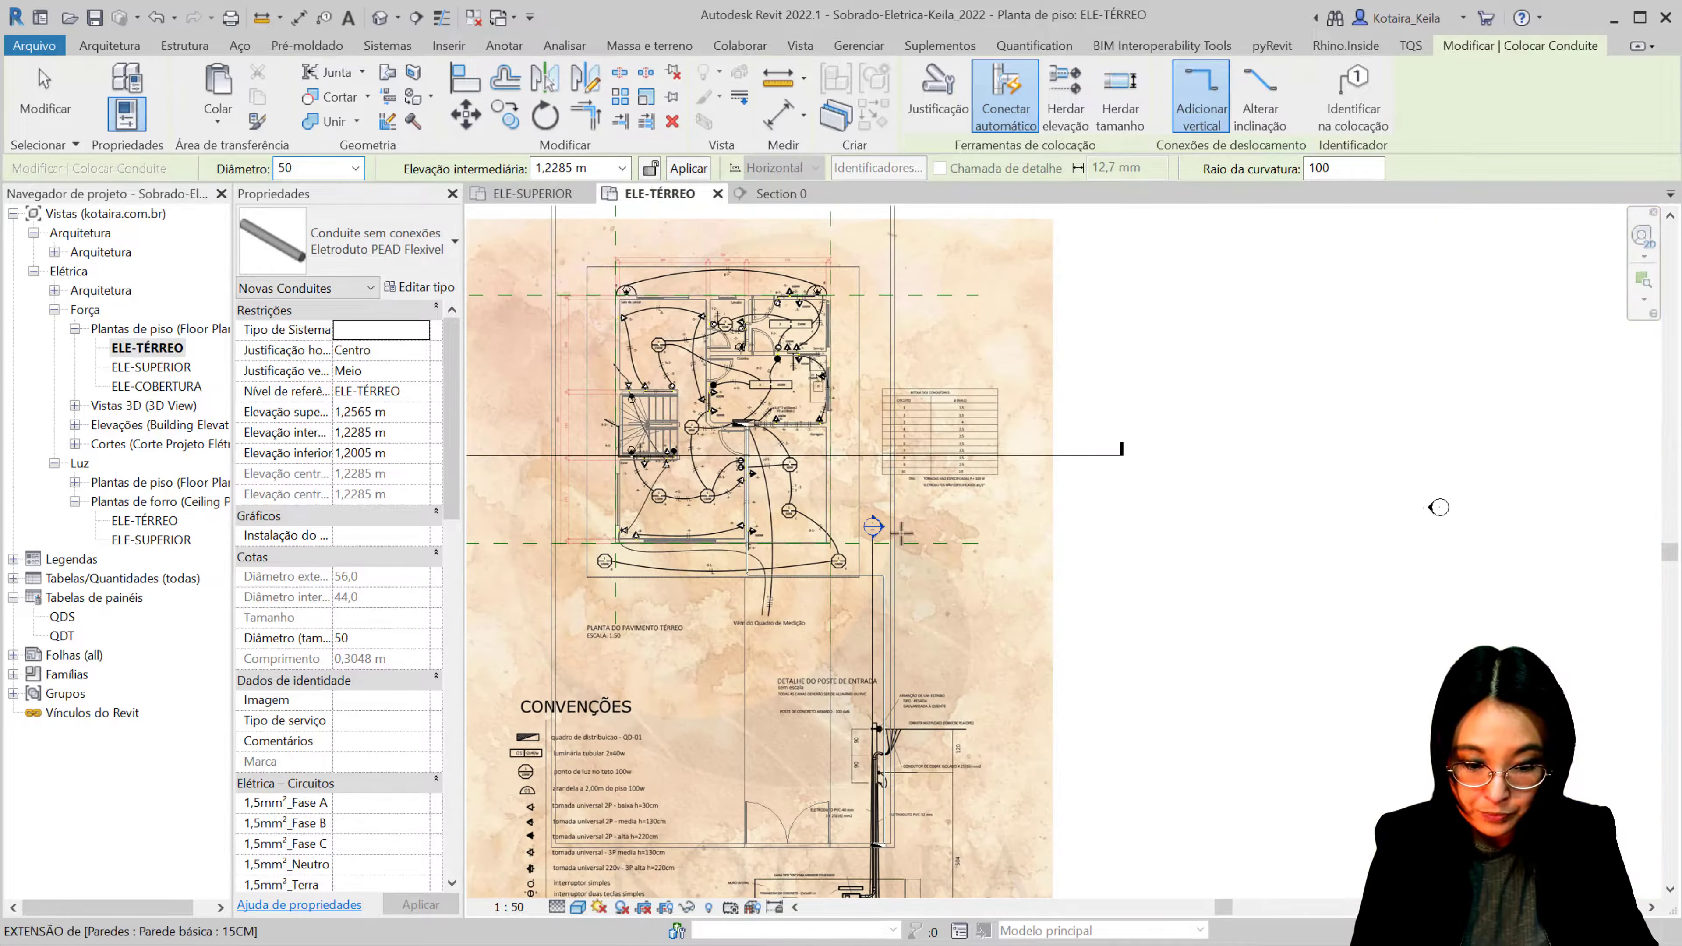
{"action": "scroll", "coordinate": [841, 500], "scroll_direction": "down", "scroll_amount": 3}
{"action": "key", "text": "Escape"}
{"action": "key", "text": "Escape"}
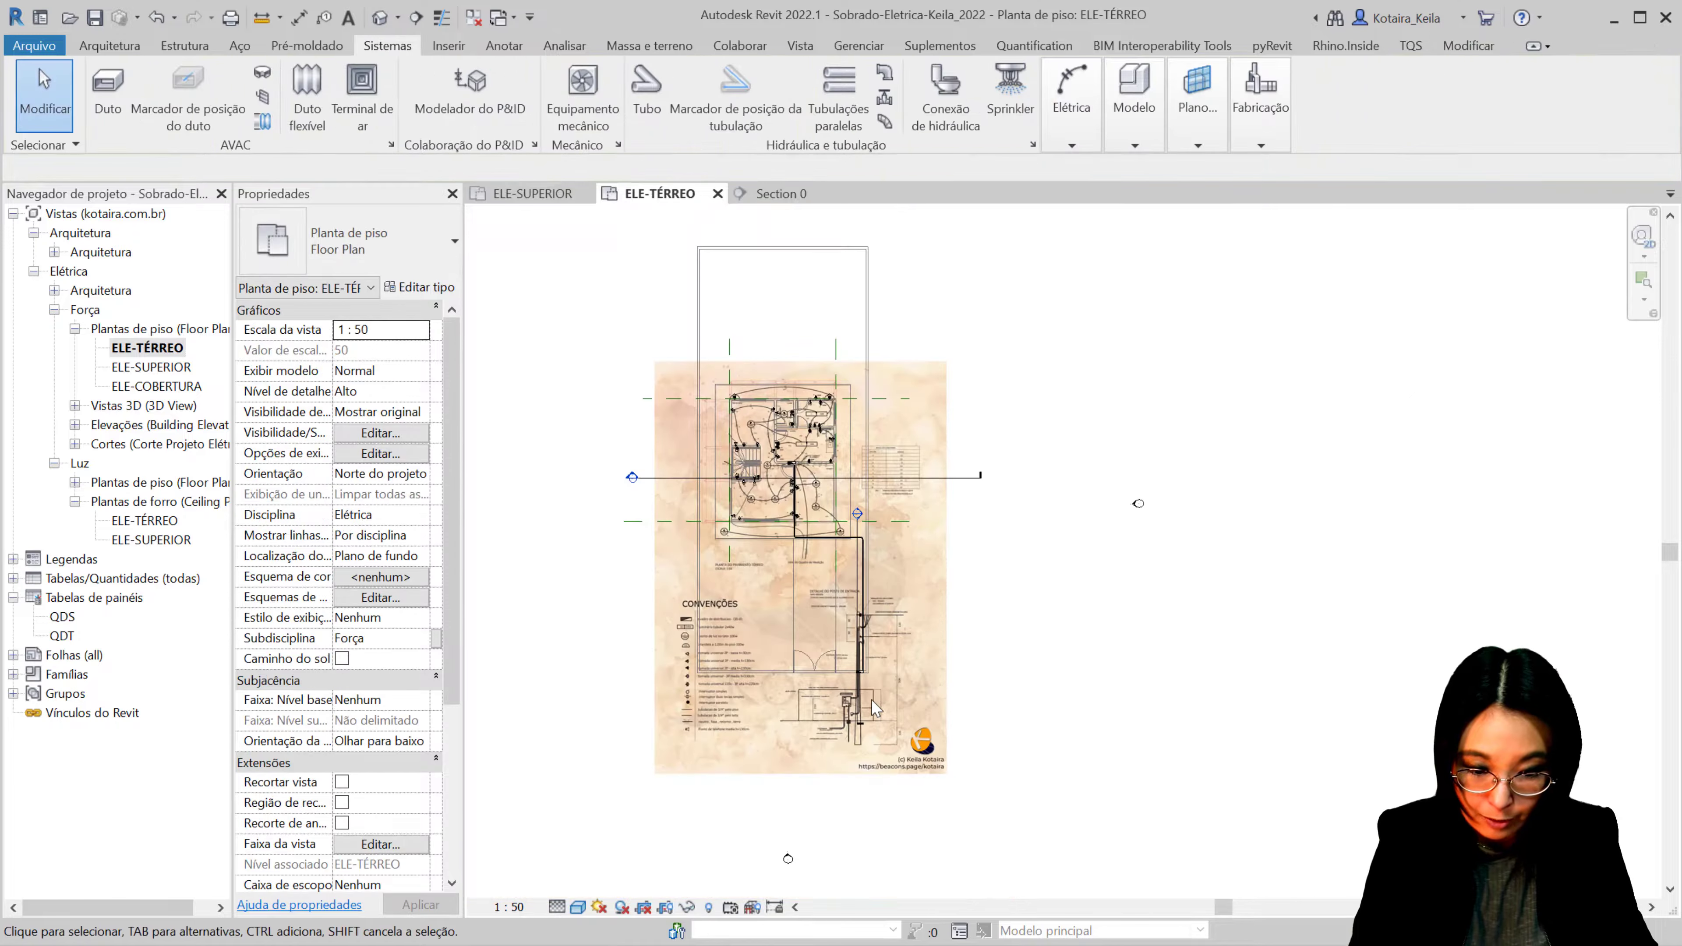
Step: Shift the Section 0 line slightly left near the QDT panel
{"action": "scroll", "coordinate": [836, 557], "scroll_direction": "up", "scroll_amount": 8}
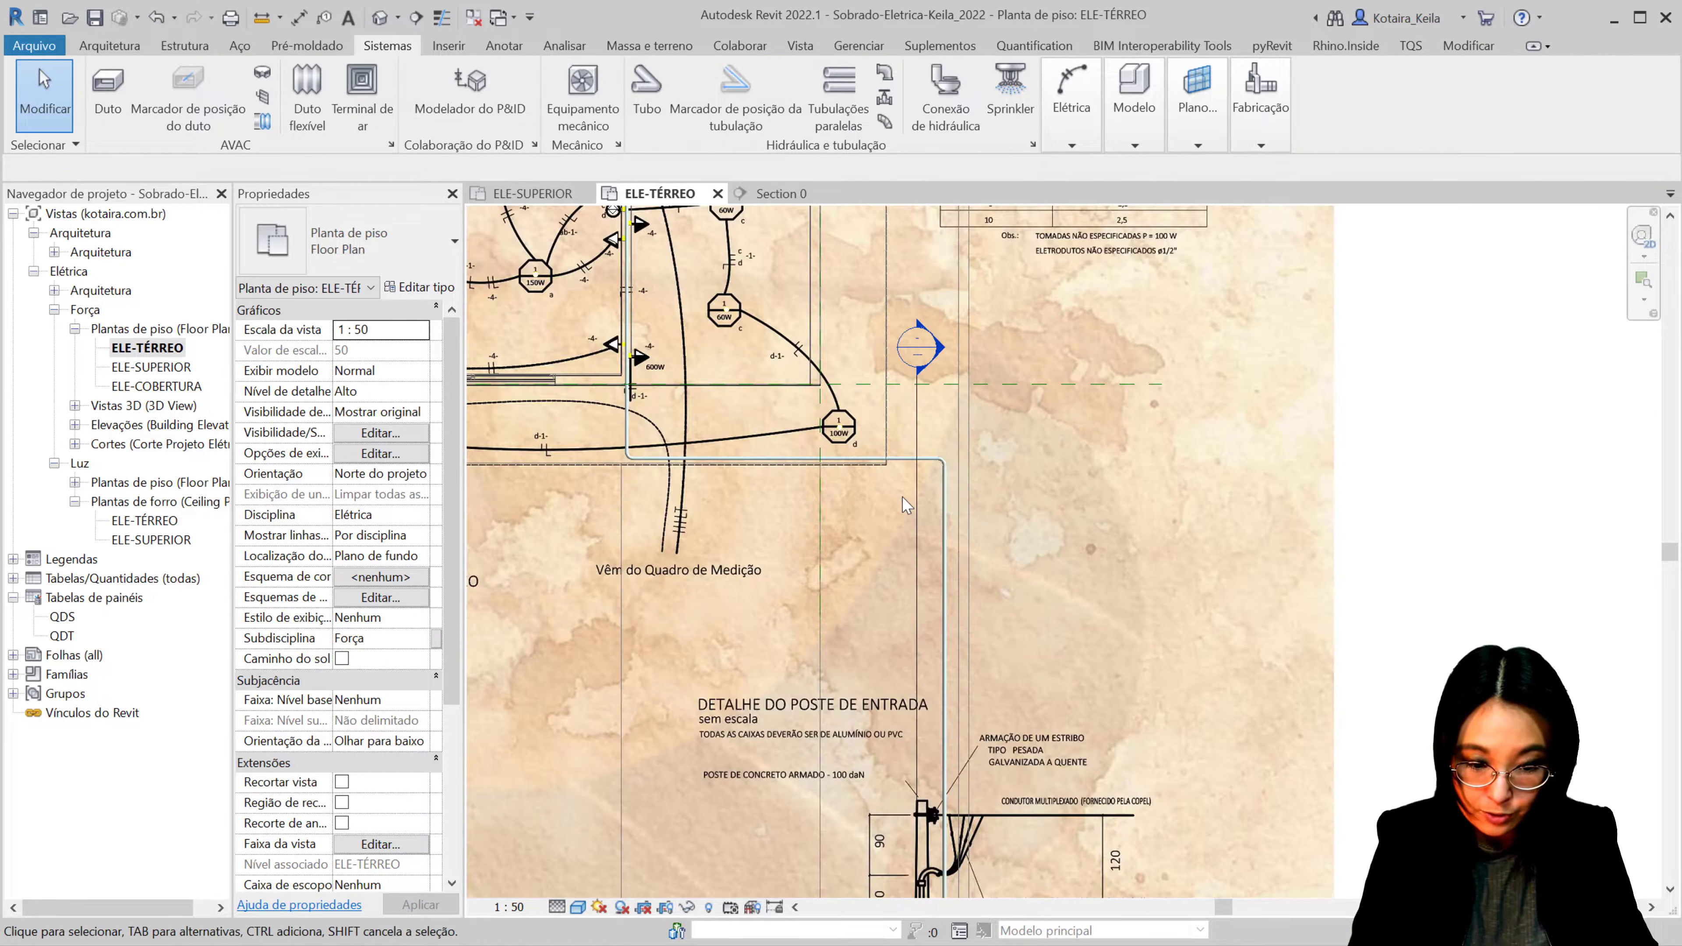
{"action": "left_click", "coordinate": [918, 524]}
{"action": "scroll", "coordinate": [917, 524], "scroll_direction": "down", "scroll_amount": 2}
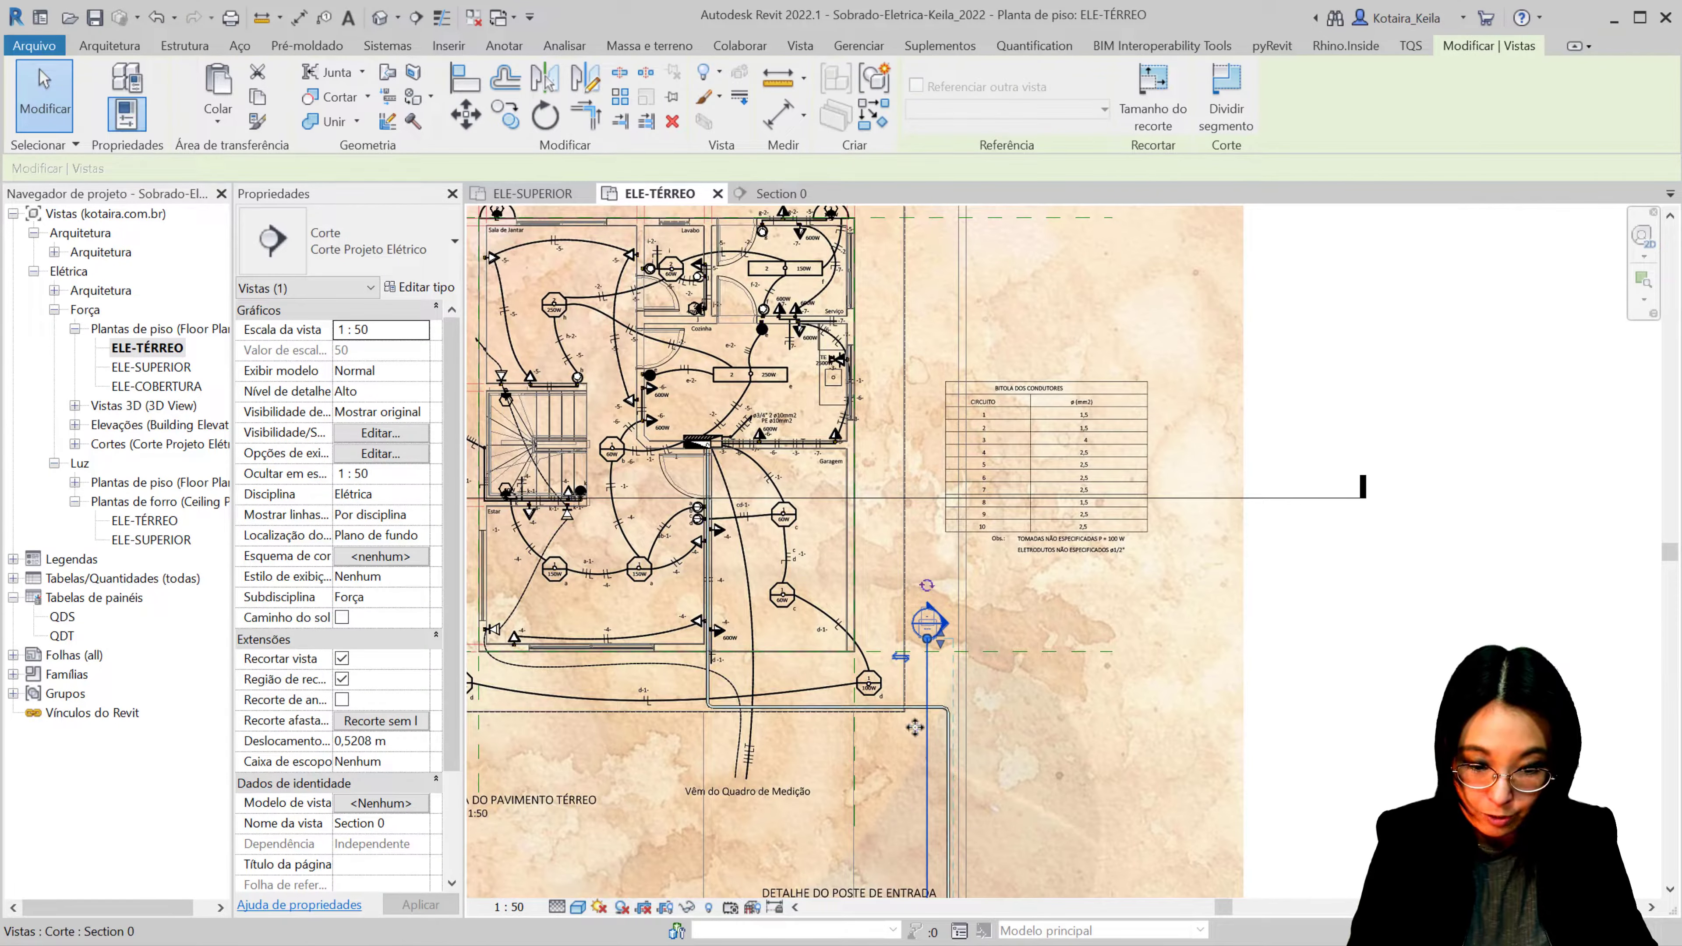
{"action": "left_click_drag", "start_coordinate": [722, 494], "coordinate": [681, 496]}
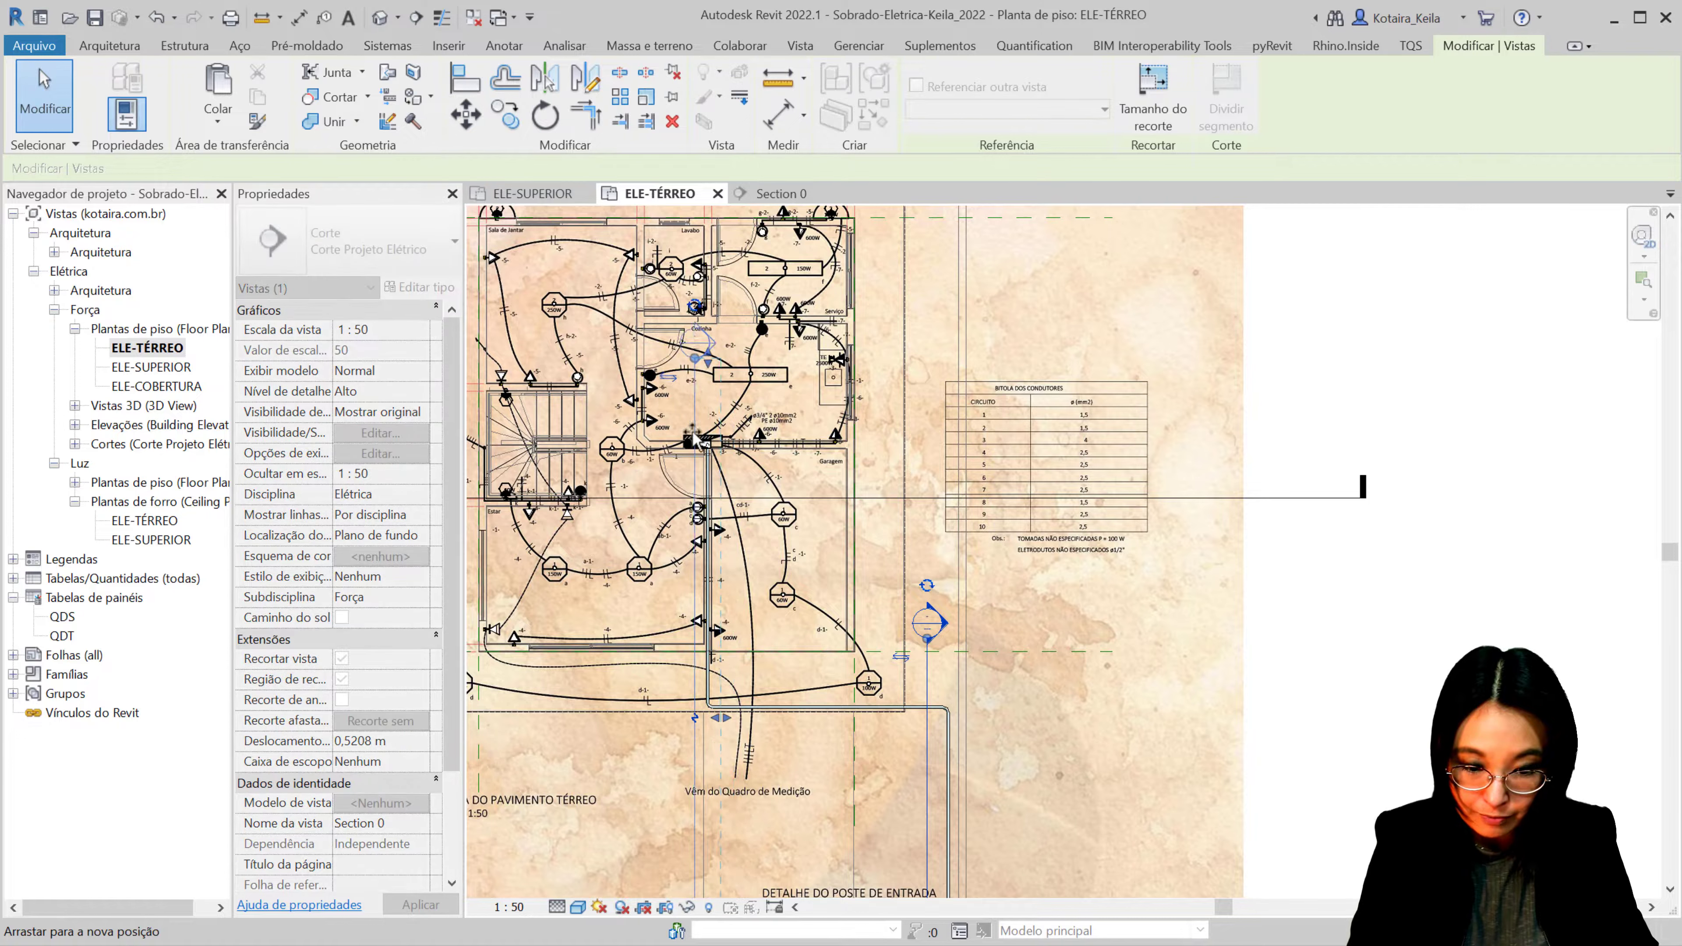
Step: Open the Section 0 view from its section head
{"action": "middle_click_drag", "start_coordinate": [748, 514], "coordinate": [748, 618]}
{"action": "key", "text": "Escape"}
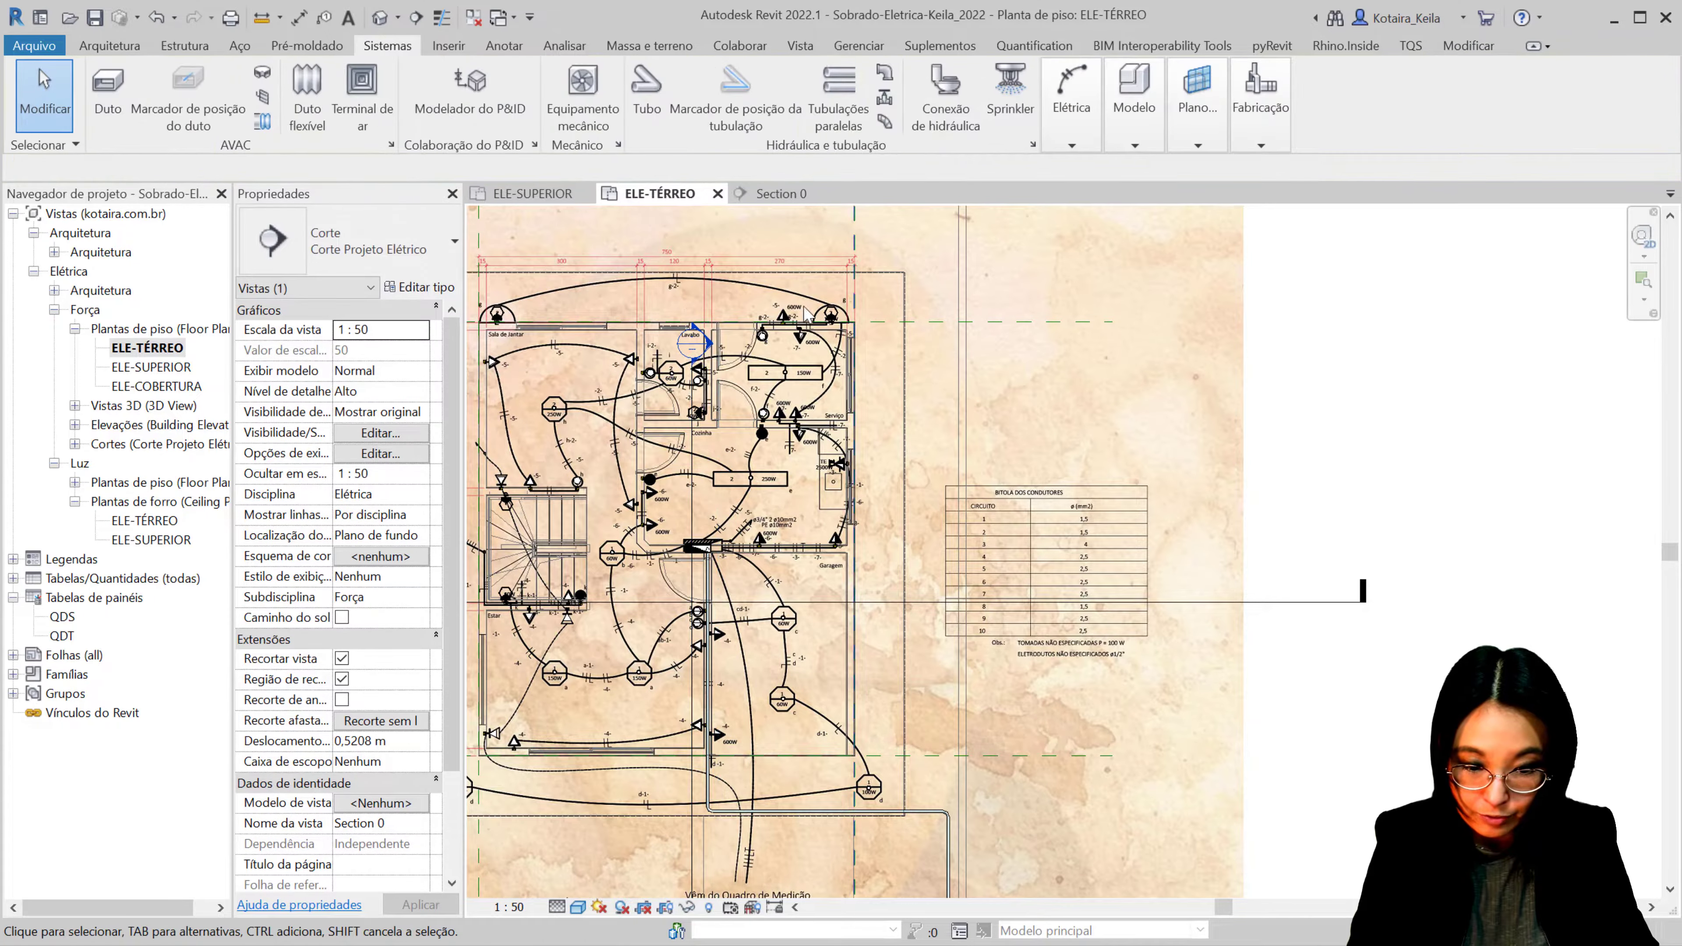
{"action": "double_click", "coordinate": [706, 354]}
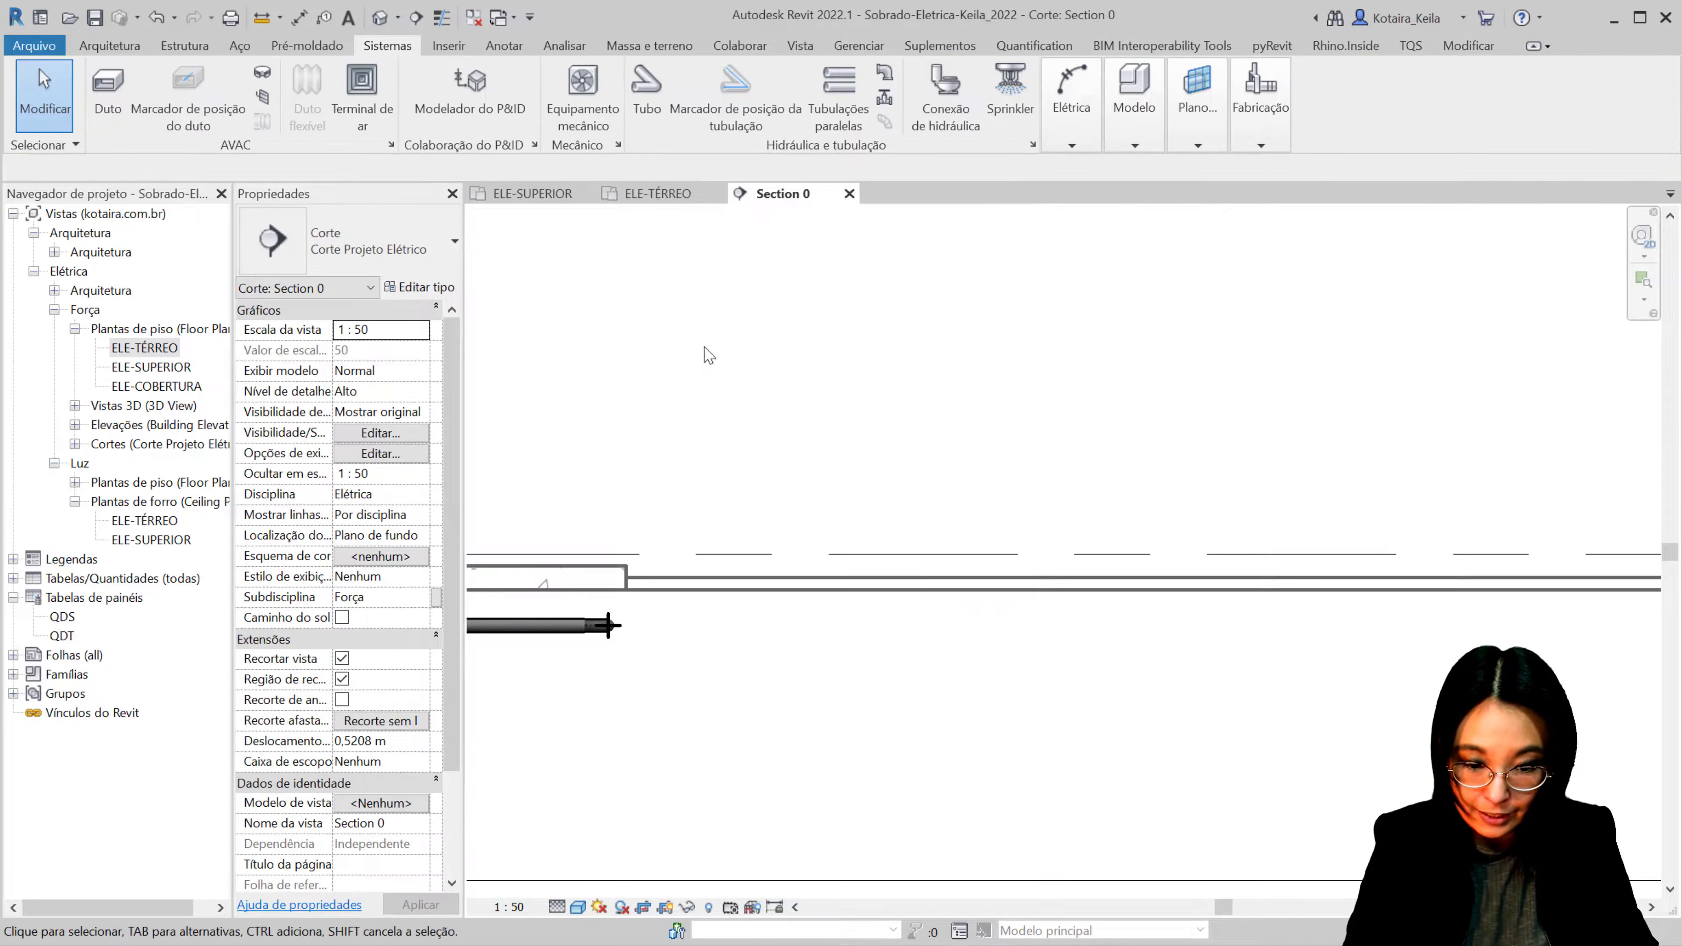
{"action": "scroll", "coordinate": [706, 353], "scroll_direction": "down", "scroll_amount": 5}
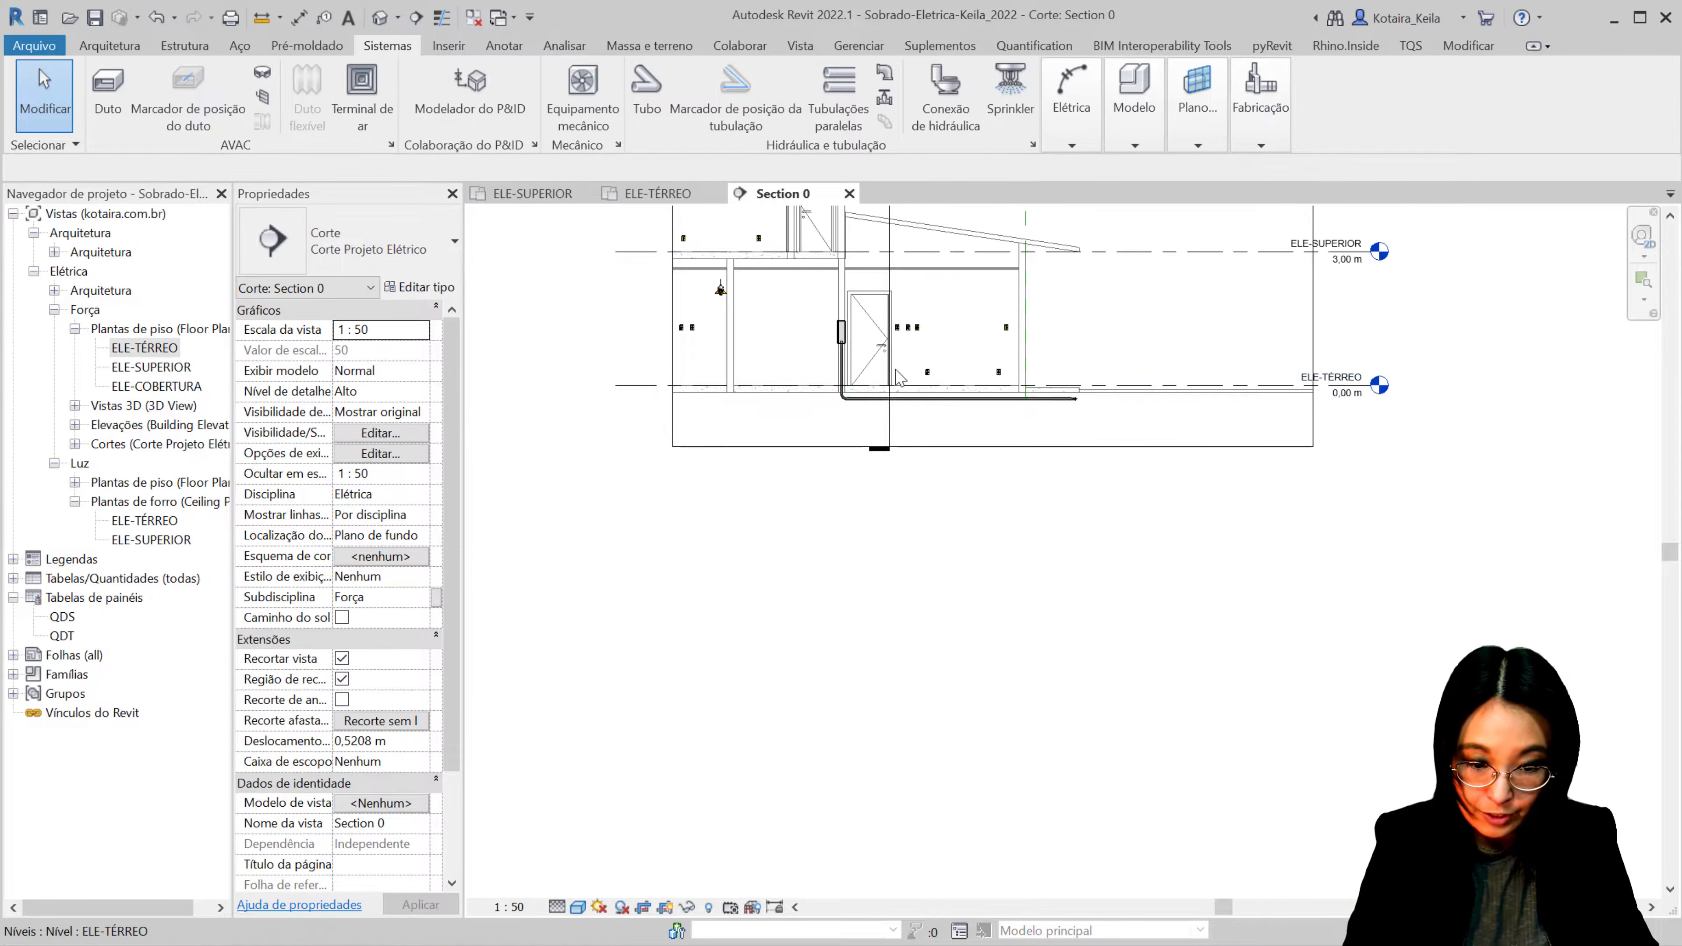
{"action": "scroll", "coordinate": [778, 310], "scroll_direction": "up", "scroll_amount": 5}
{"action": "scroll", "coordinate": [778, 310], "scroll_direction": "up", "scroll_amount": 3}
Step: Extend the vertical conduit to the QDT panel underside and connect it to the panel face
{"action": "left_click", "coordinate": [841, 426]}
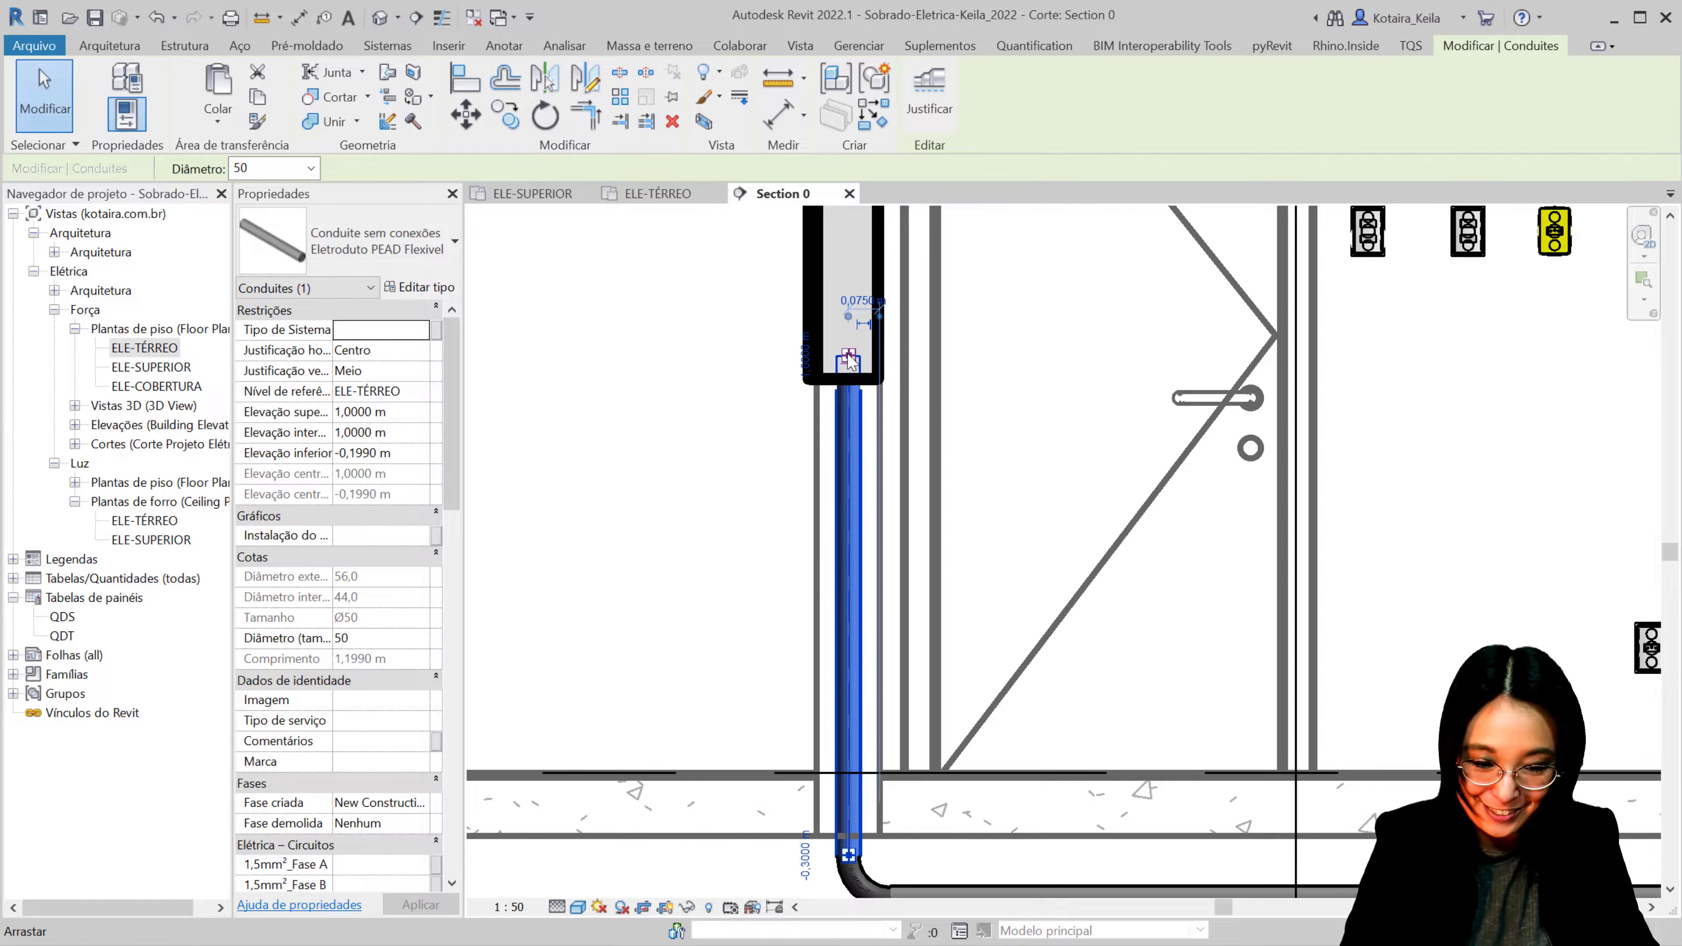
{"action": "left_click_drag", "start_coordinate": [849, 357], "coordinate": [849, 378]}
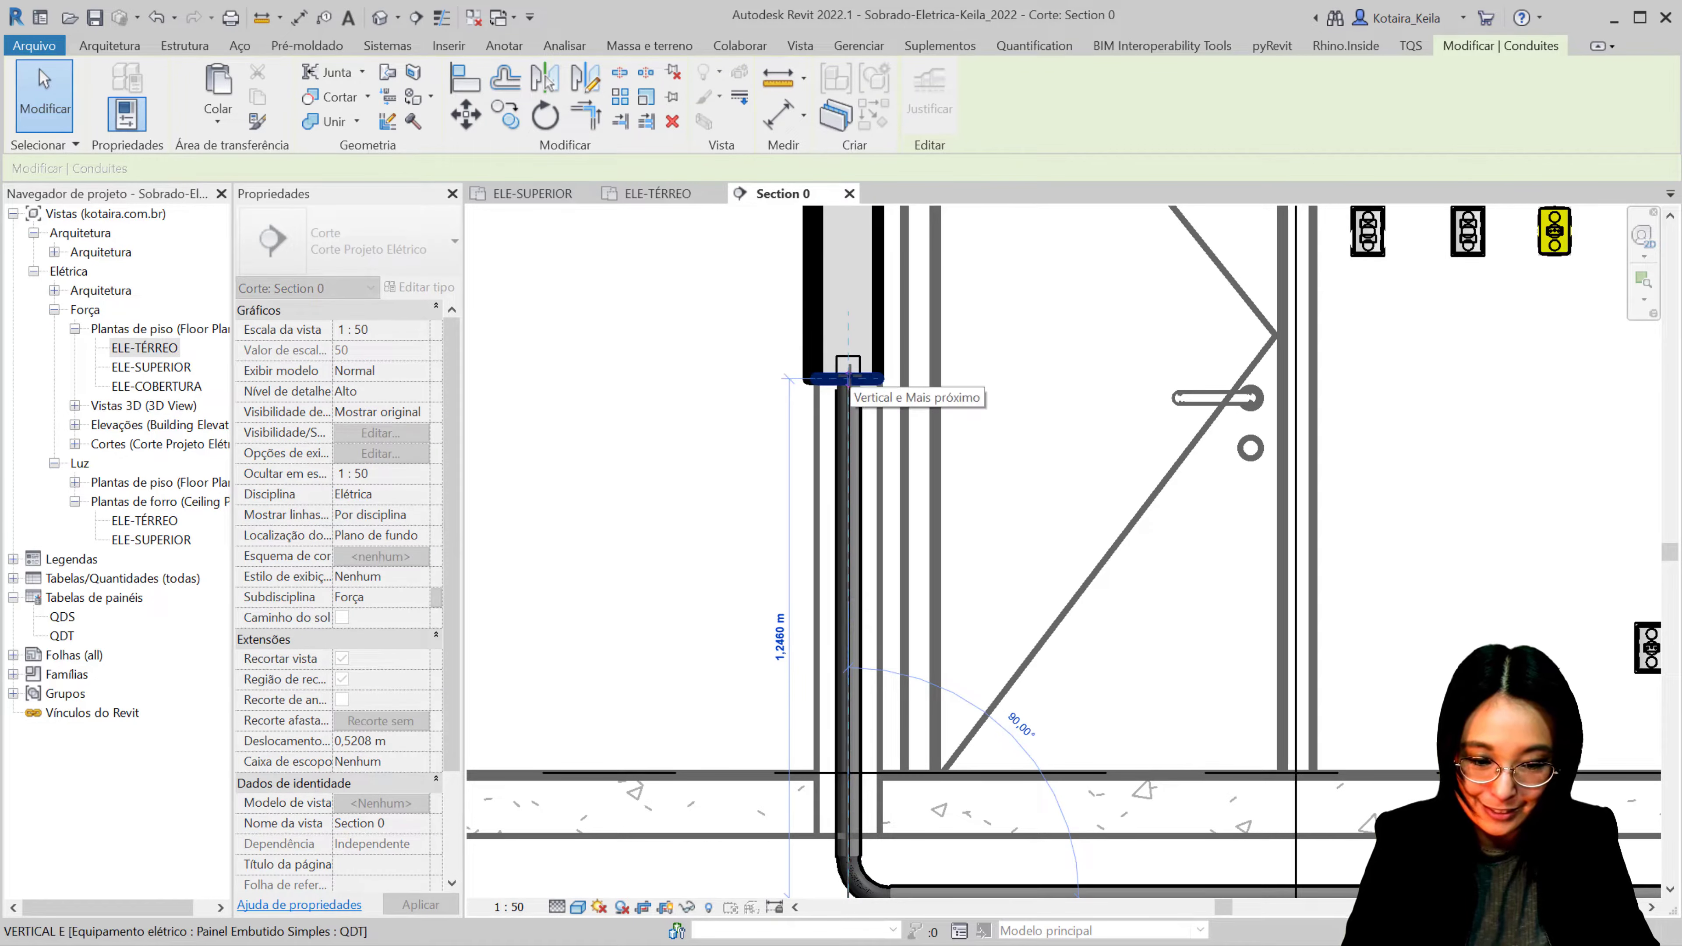
{"action": "left_click", "coordinate": [849, 377]}
{"action": "left_click", "coordinate": [848, 378]}
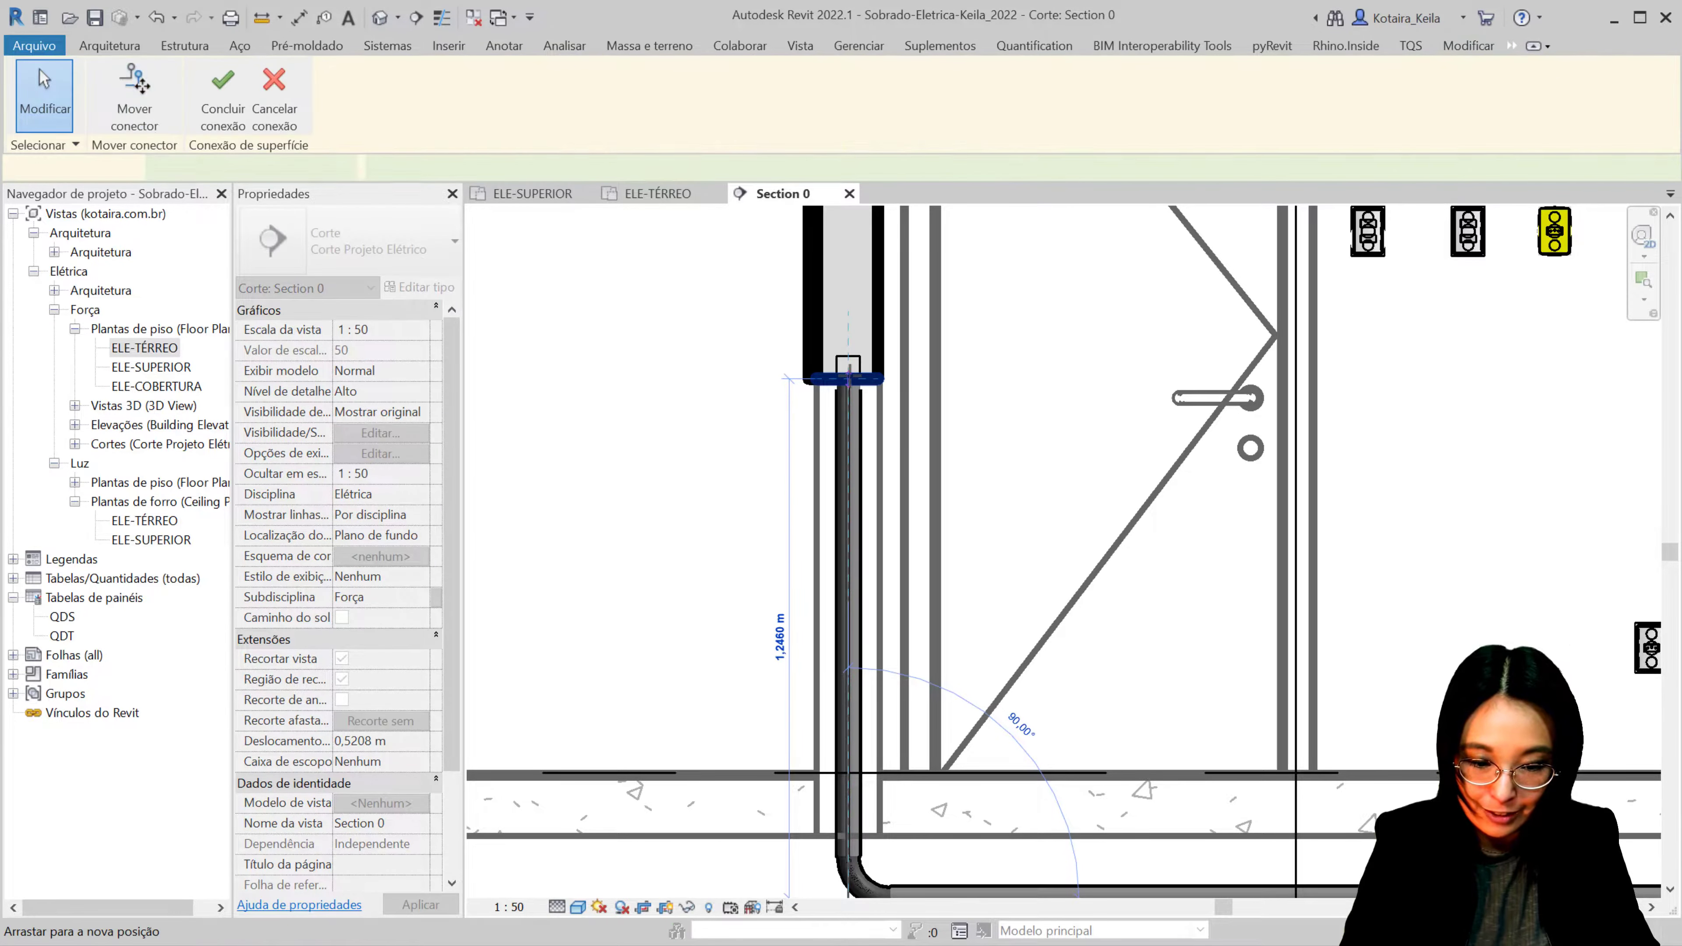
{"action": "middle_click_drag", "start_coordinate": [954, 709], "coordinate": [669, 542]}
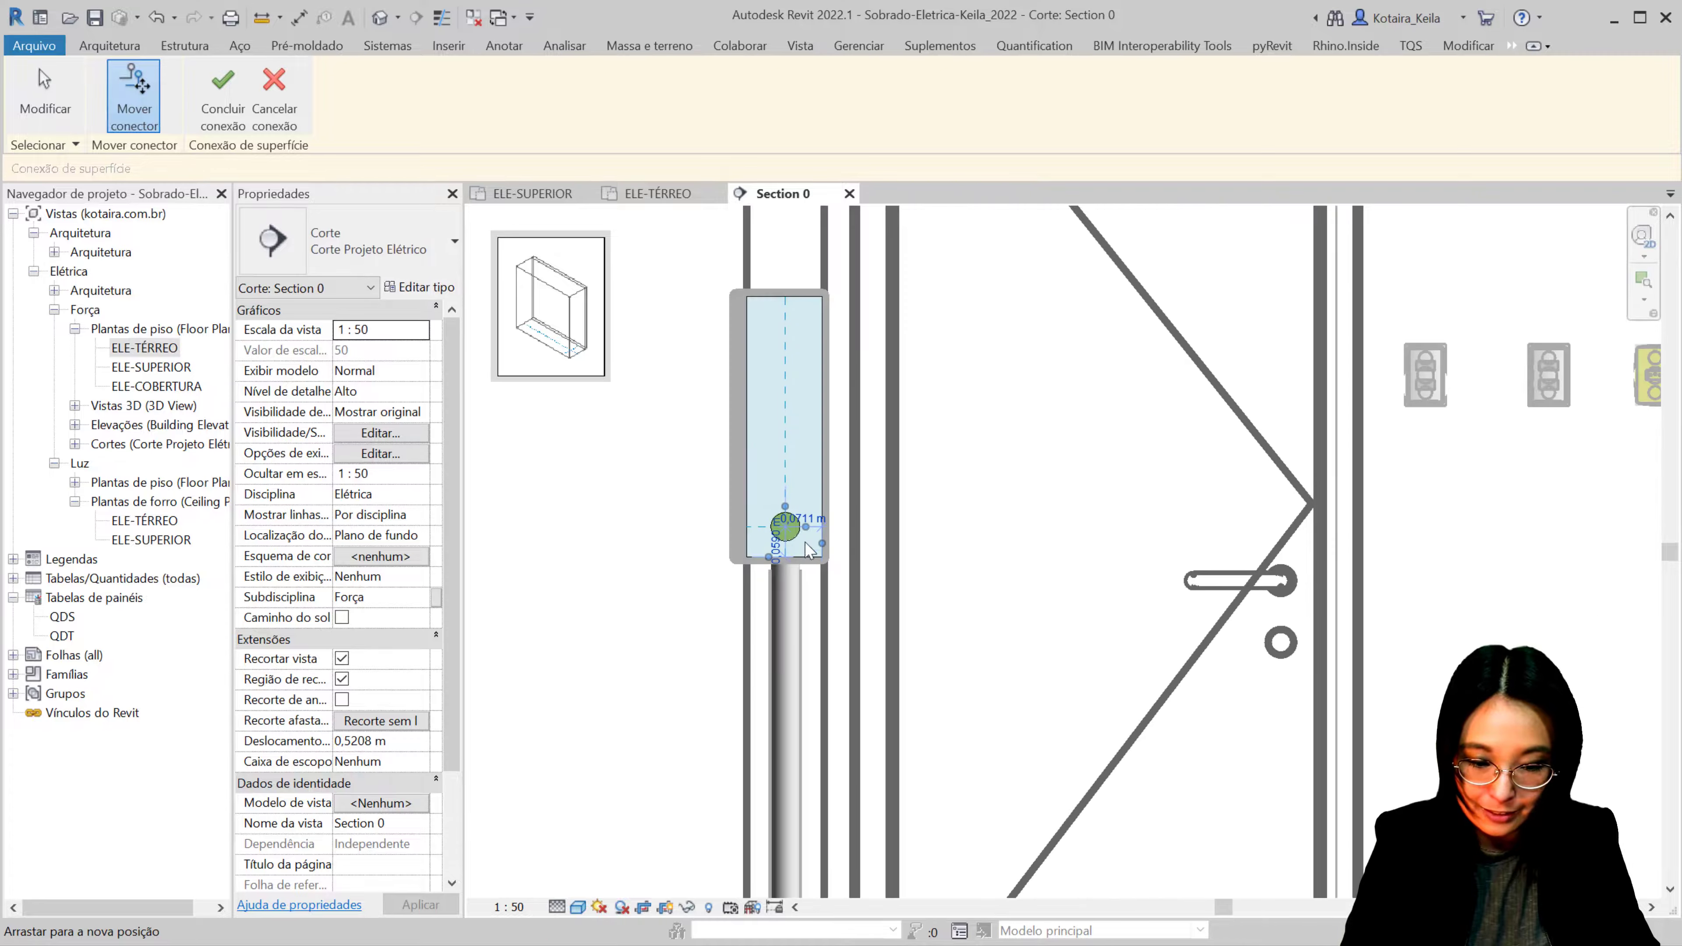
{"action": "left_click", "coordinate": [799, 518]}
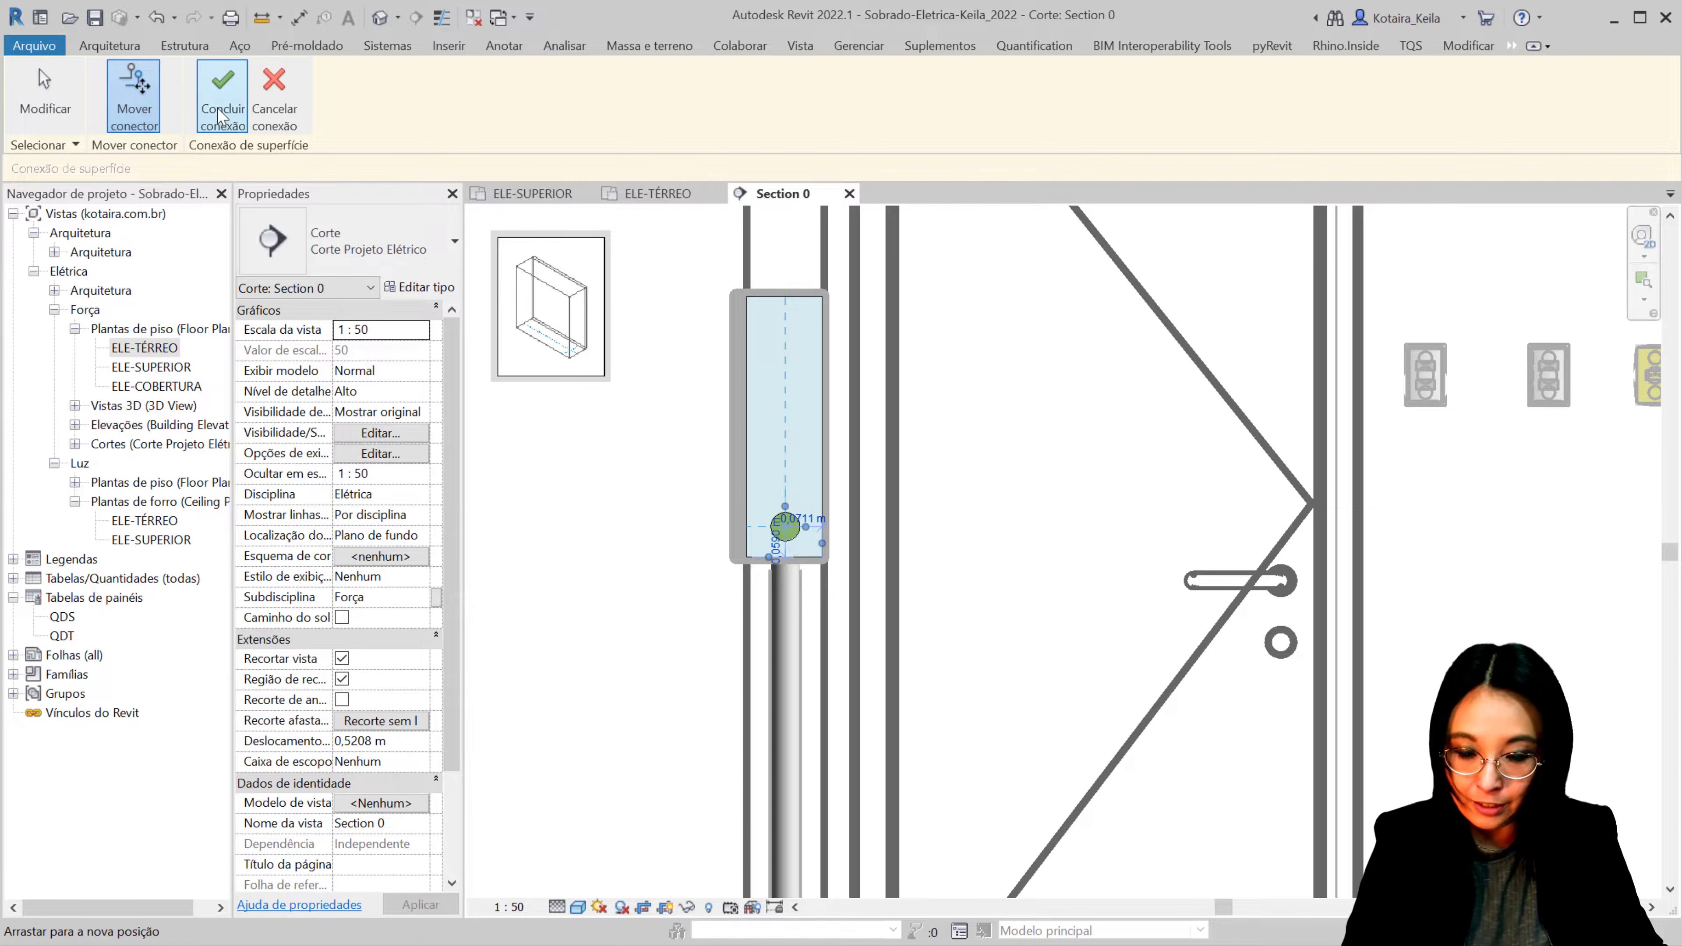
{"action": "left_click", "coordinate": [223, 93]}
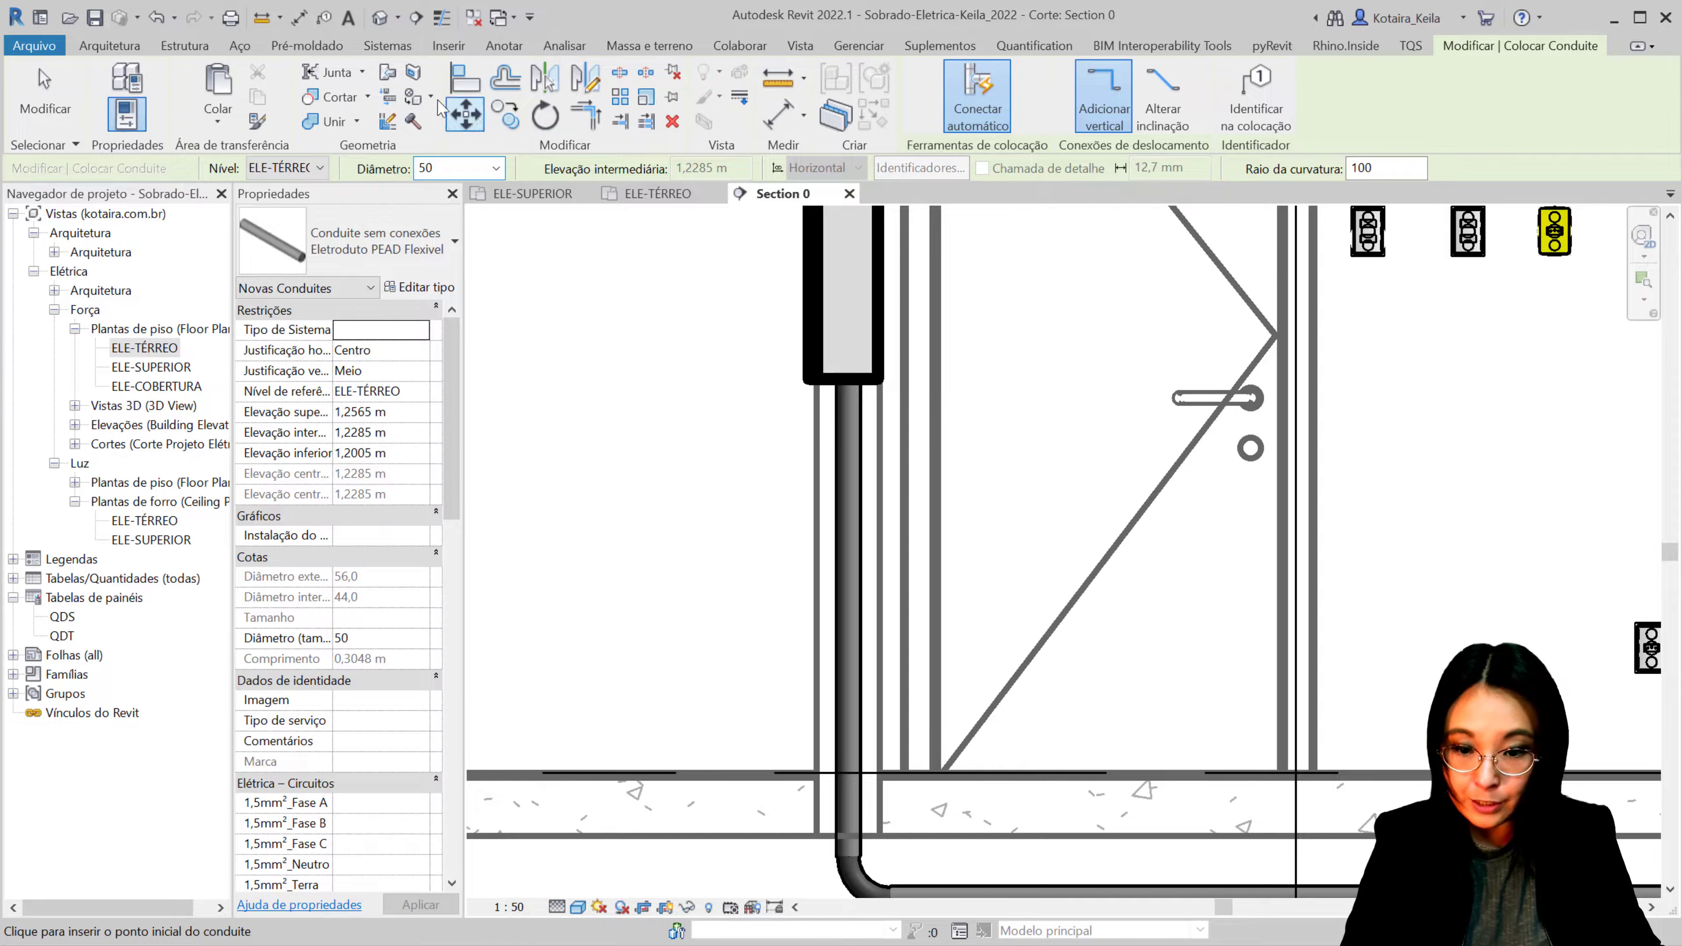
Step: Open the default 3D view and orbit to inspect the QG-to-QDT conduit run
{"action": "left_click", "coordinate": [379, 20]}
{"action": "scroll", "coordinate": [1084, 487], "scroll_direction": "up", "scroll_amount": 3}
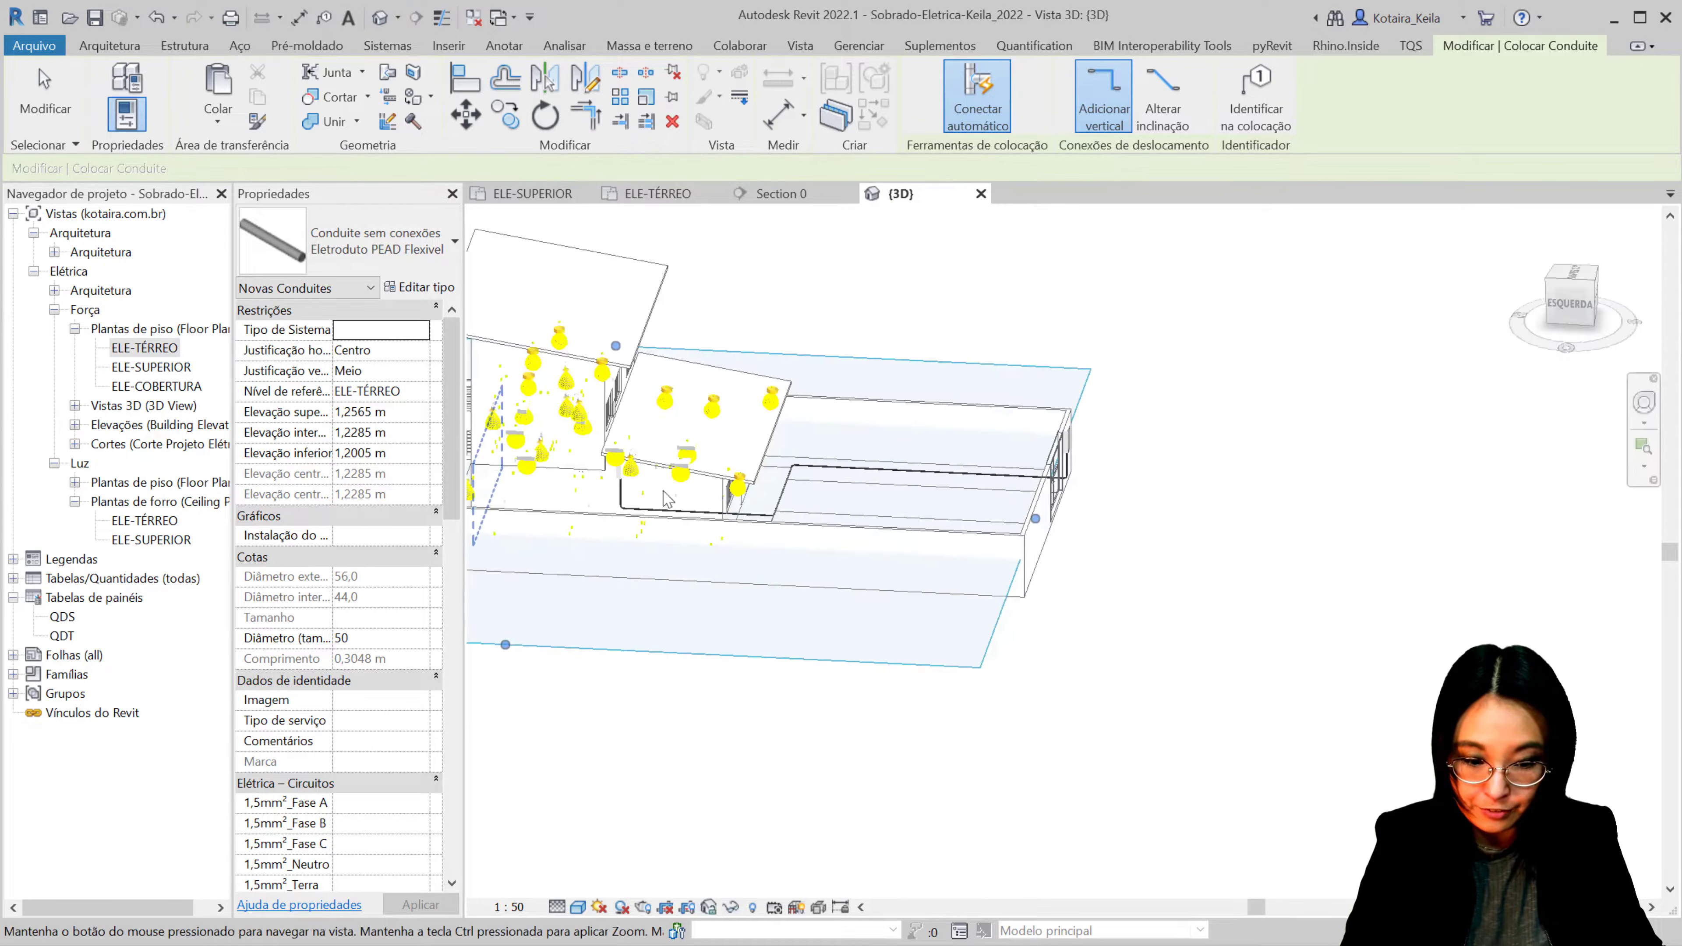
{"action": "scroll", "coordinate": [1083, 487], "scroll_direction": "up", "scroll_amount": 3}
{"action": "scroll", "coordinate": [951, 573], "scroll_direction": "up", "scroll_amount": 1}
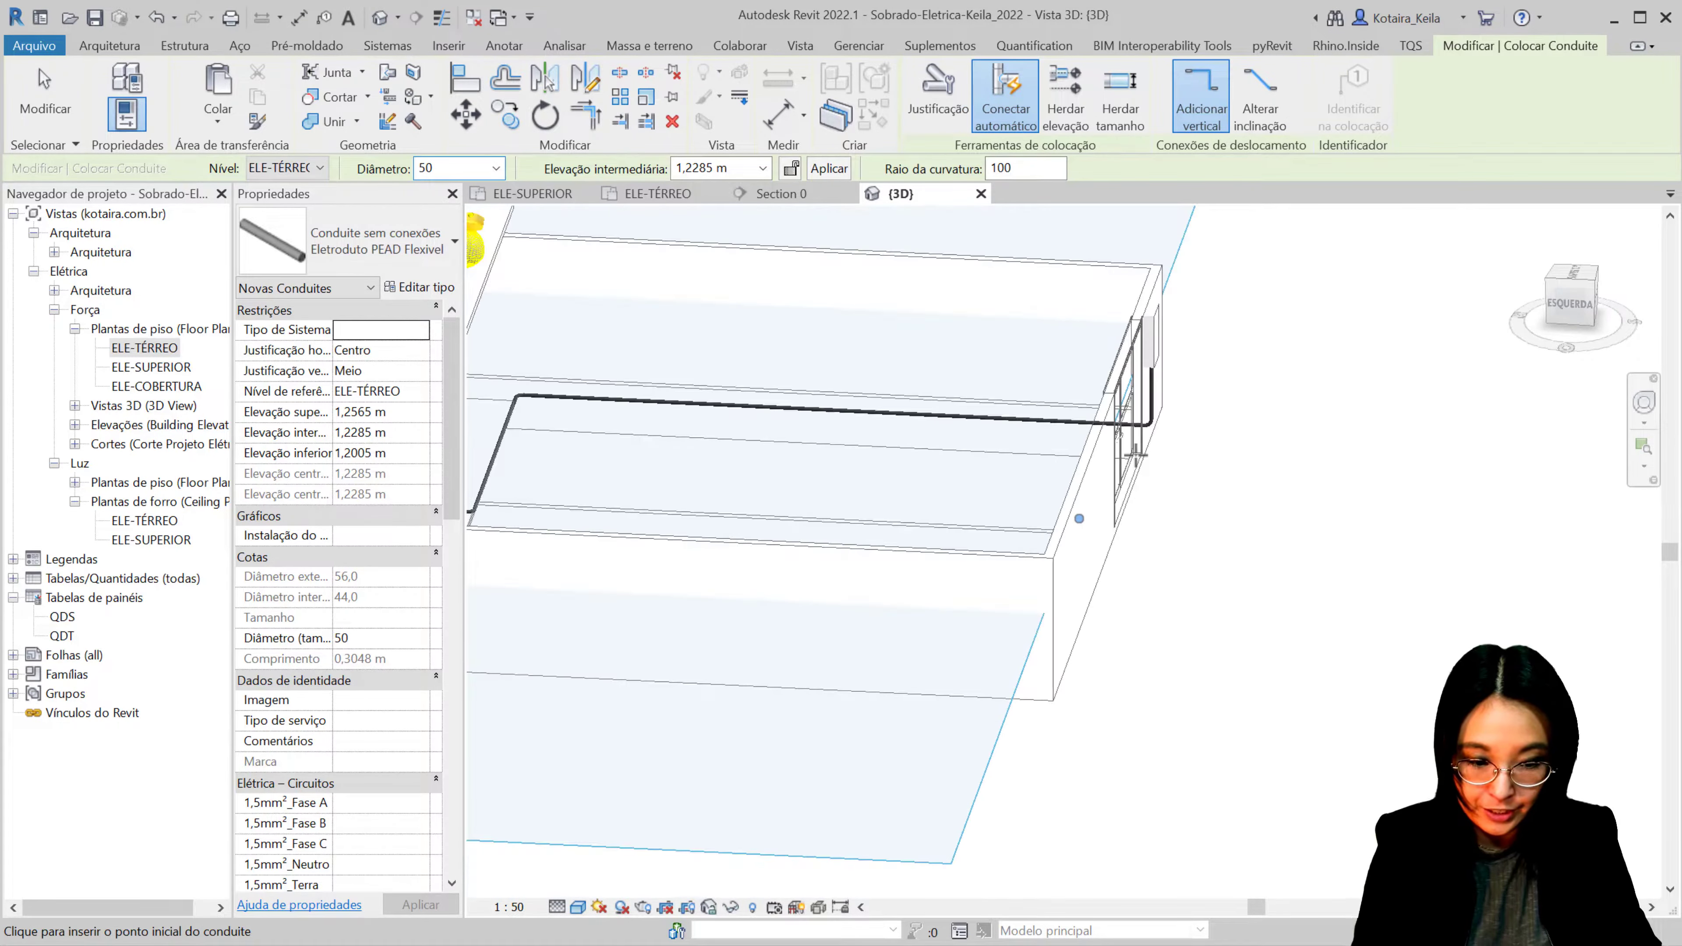
{"action": "key", "text": "Escape"}
{"action": "key", "text": "Escape"}
{"action": "left_click", "coordinate": [1151, 335]}
{"action": "mouse_move", "coordinate": [1151, 335]}
{"action": "middle_mouse_down", "text": "shift"}
{"action": "mouse_move", "coordinate": [1125, 576]}
{"action": "mouse_move", "coordinate": [1115, 293]}
{"action": "mouse_move", "coordinate": [461, 356]}
{"action": "mouse_move", "coordinate": [905, 493]}
{"action": "mouse_move", "coordinate": [712, 333]}
{"action": "mouse_move", "coordinate": [706, 457]}
{"action": "middle_mouse_up", "text": "shift"}
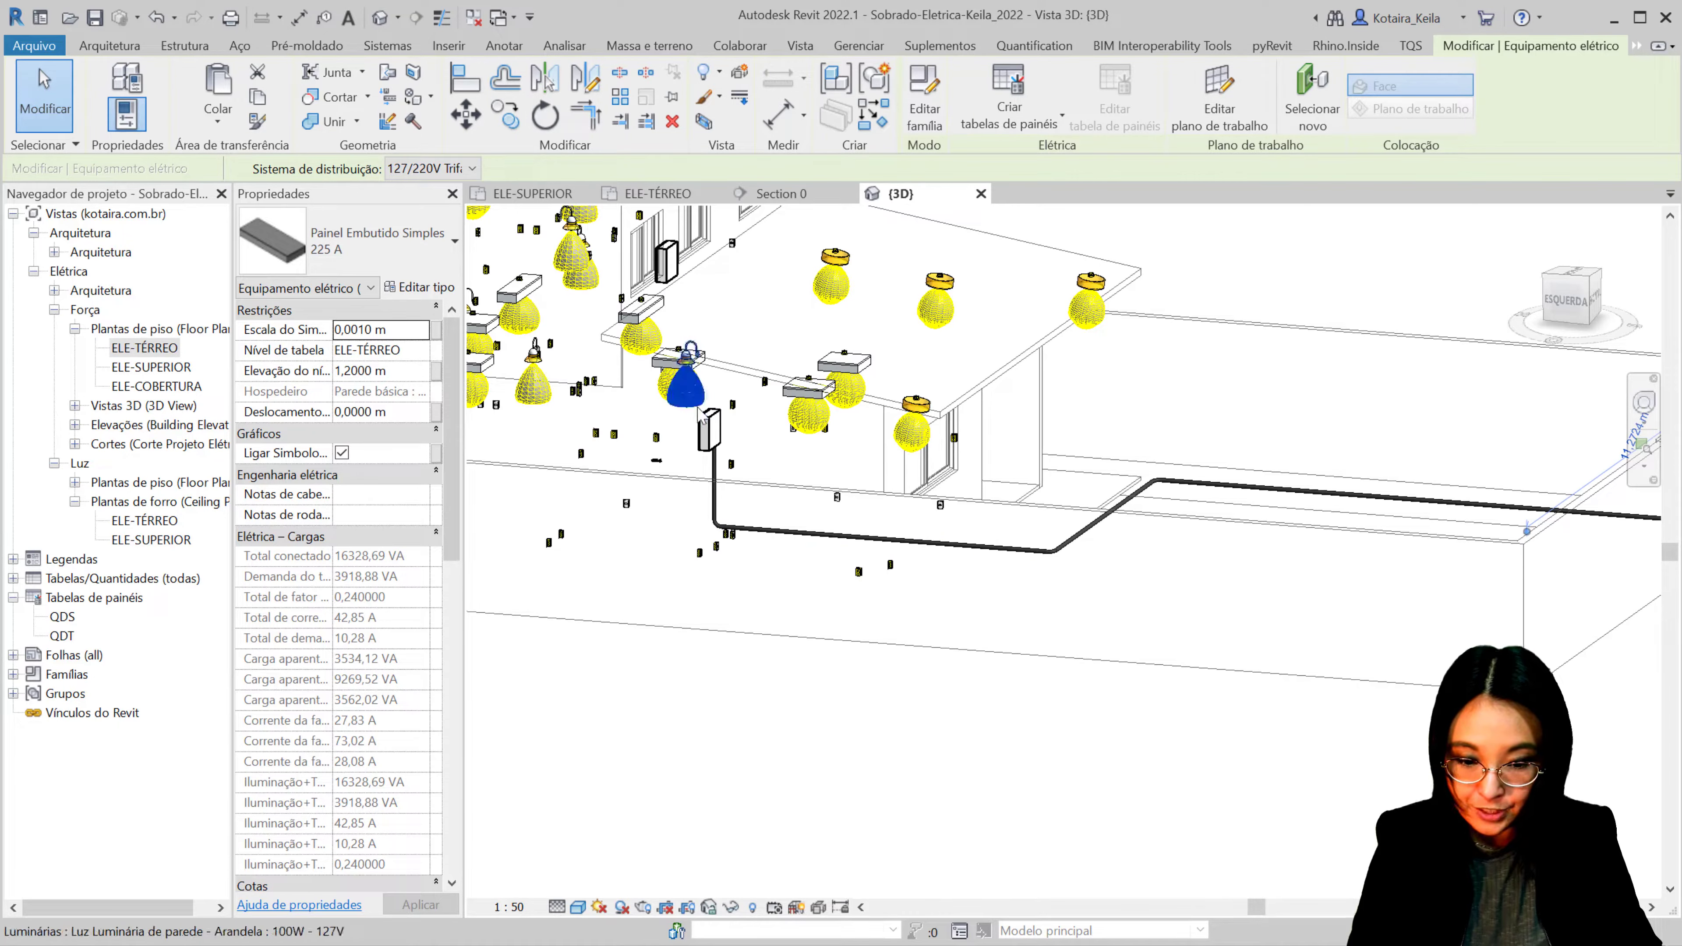
{"action": "left_click", "coordinate": [721, 653]}
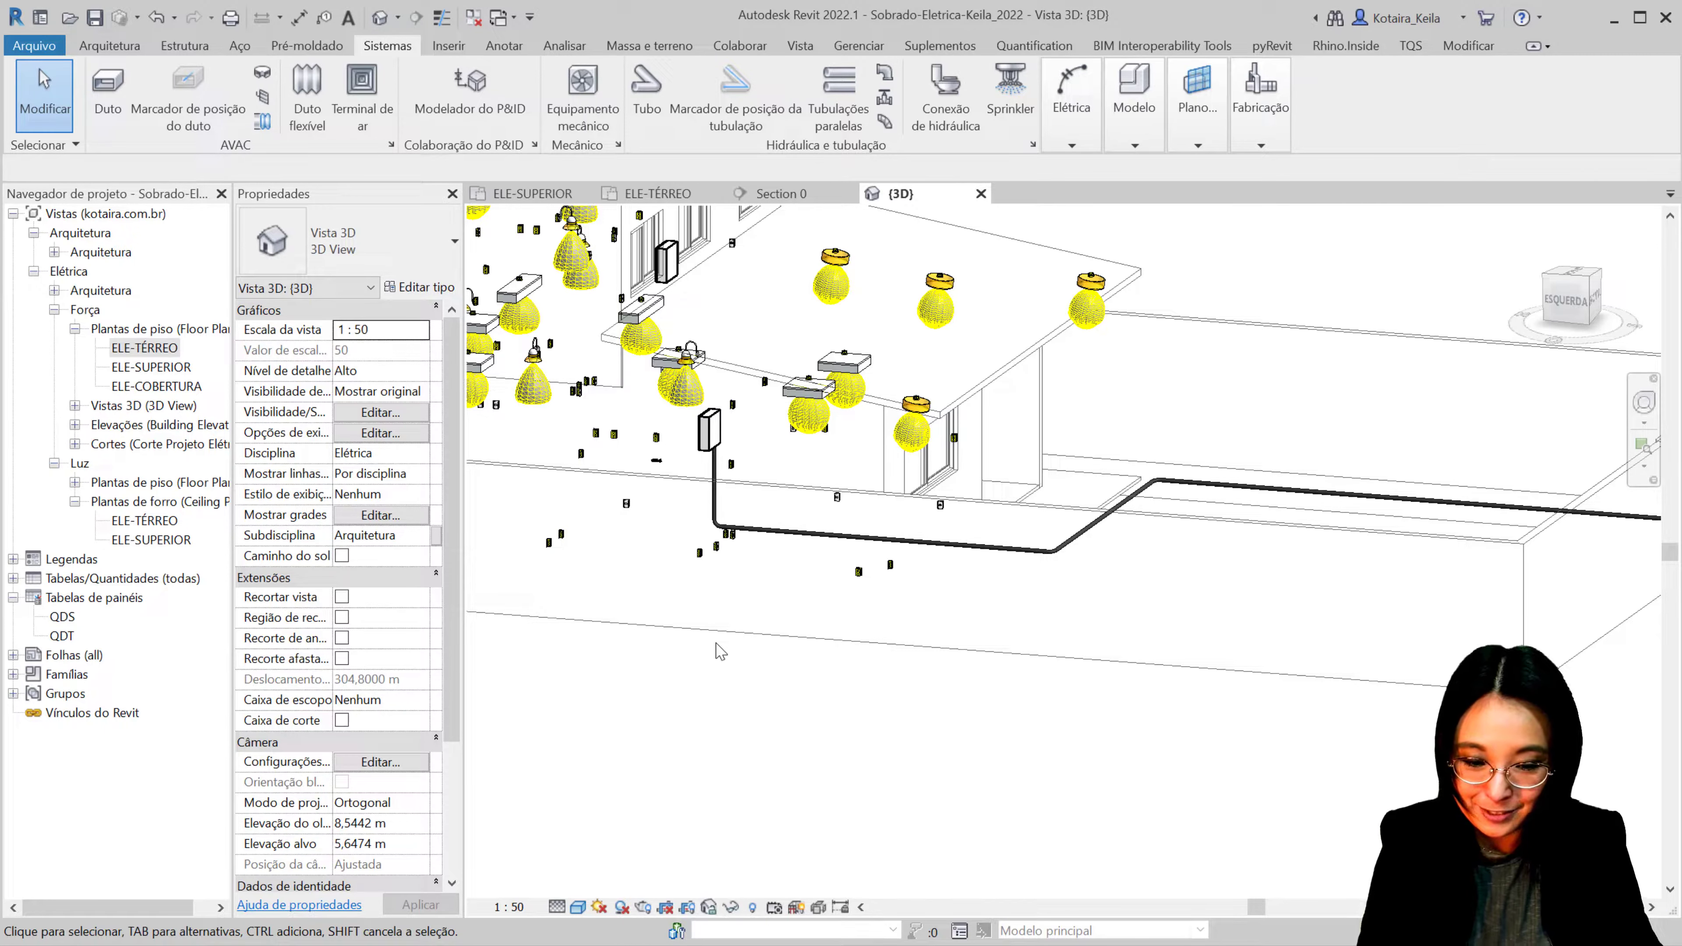
Step: Return to the ELE-TÉRREO floor plan and select circuit 11
{"action": "middle_click_drag", "start_coordinate": [864, 540], "coordinate": [997, 538]}
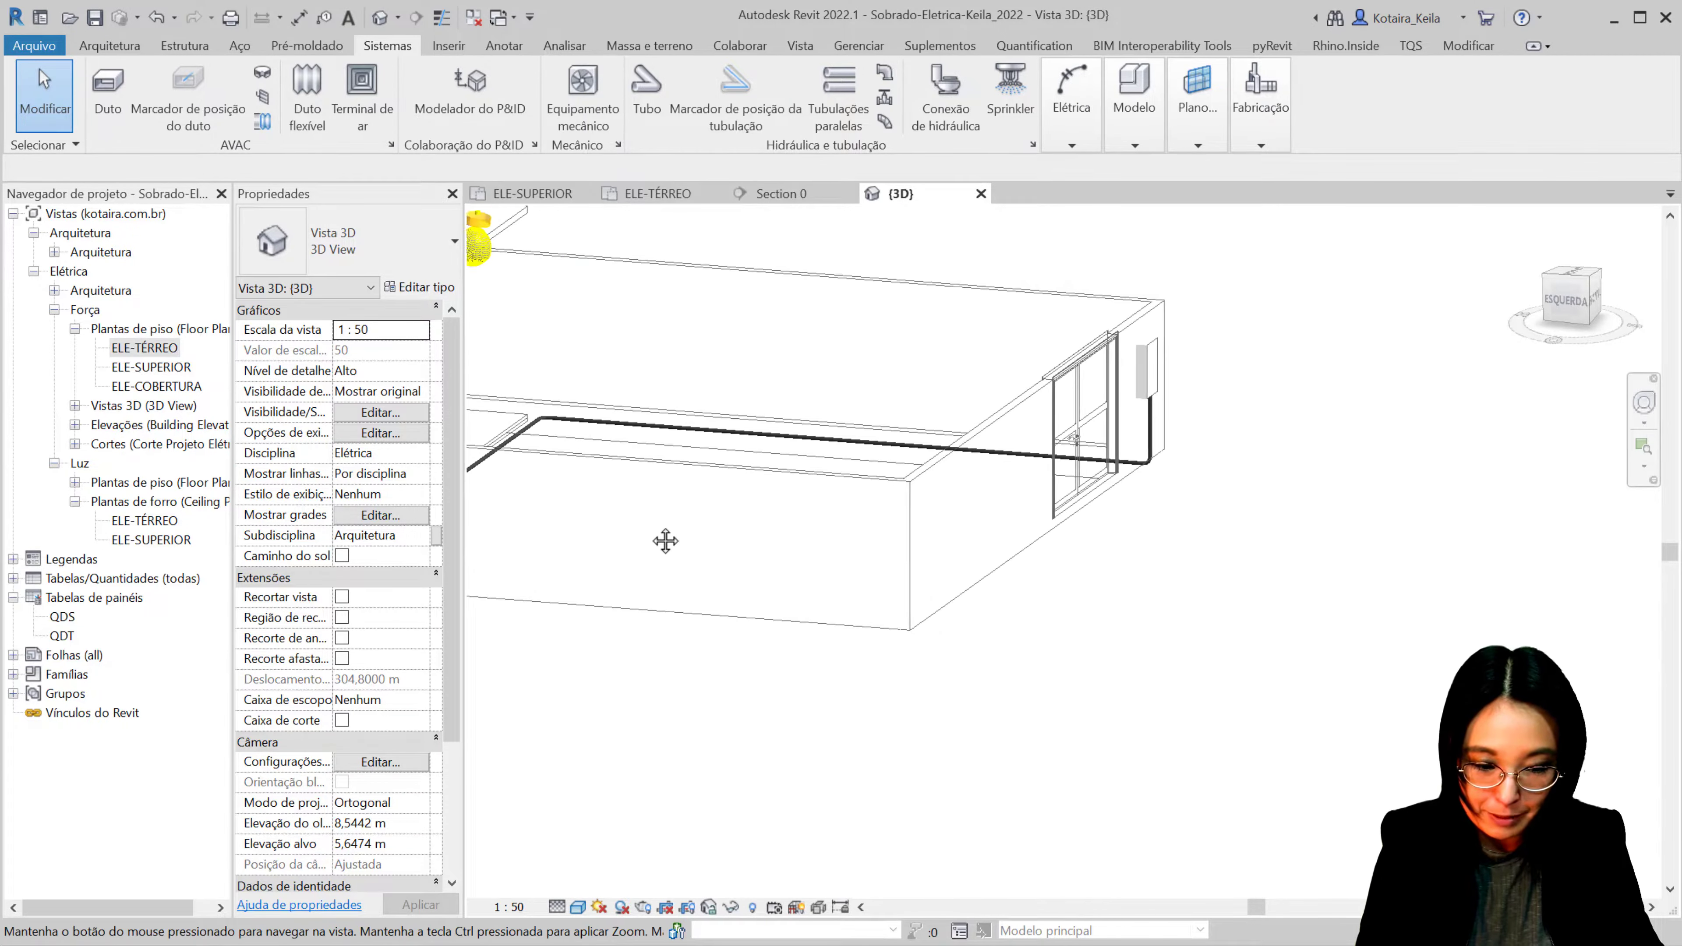
{"action": "double_click", "coordinate": [164, 351]}
{"action": "left_click", "coordinate": [864, 576]}
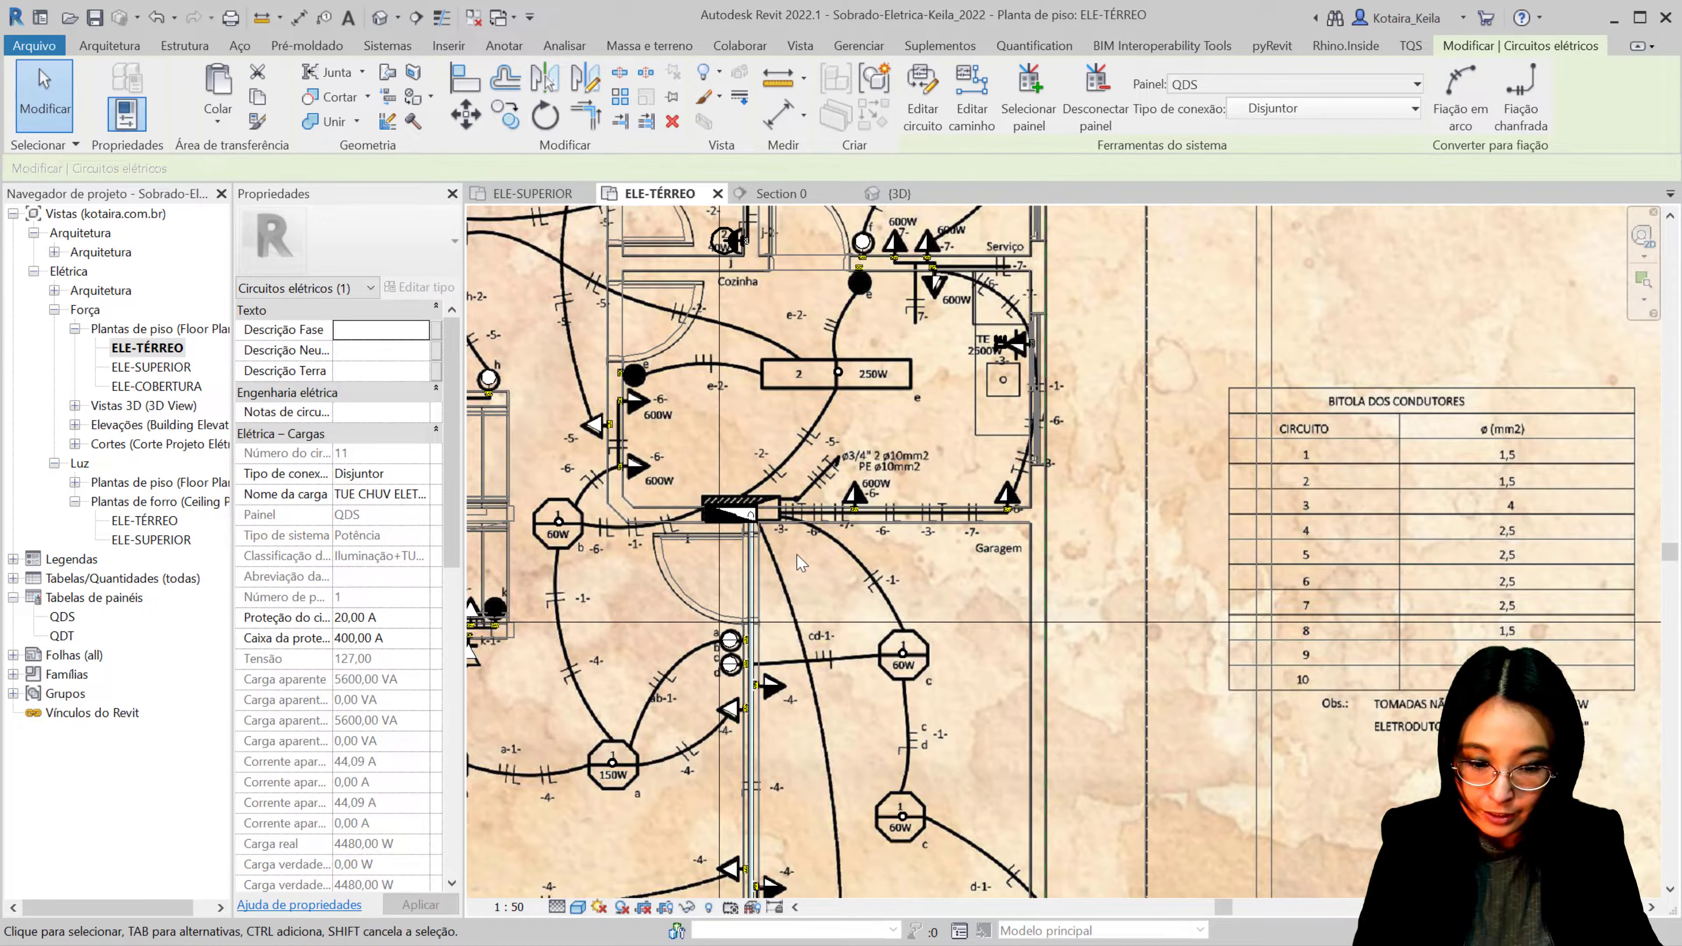
Step: Pull Section 1's far clip in from 17,3120 m to 0,5516 m near the wall
{"action": "scroll", "coordinate": [746, 530], "scroll_direction": "down", "scroll_amount": 3}
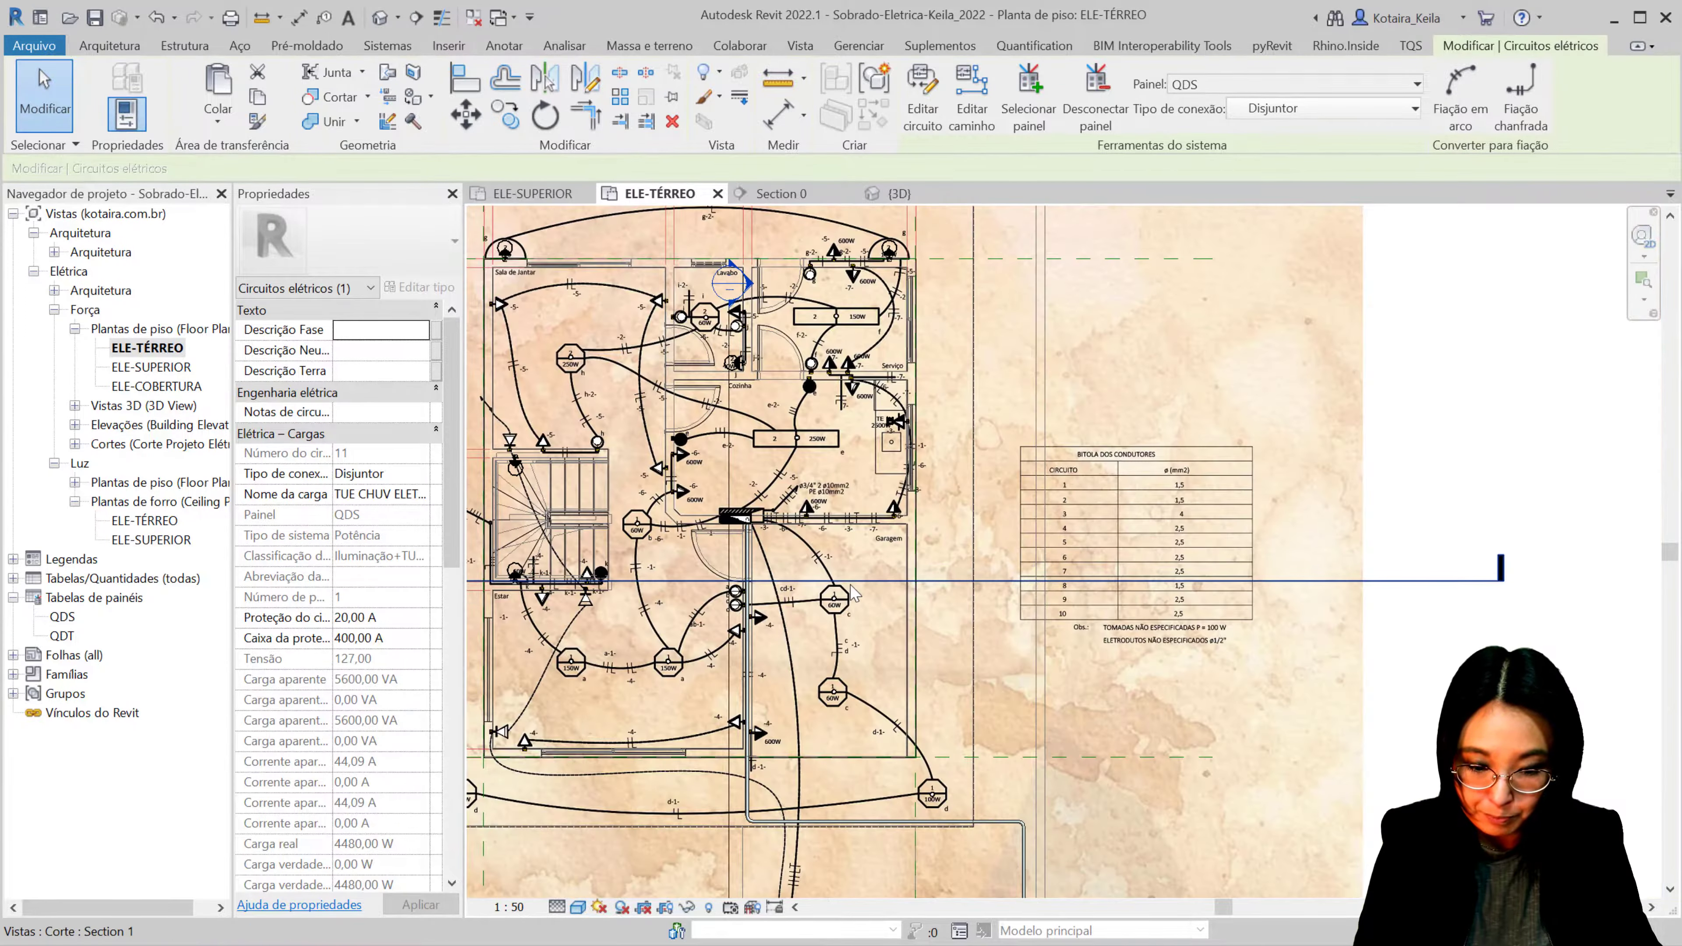
{"action": "left_click", "coordinate": [835, 583]}
{"action": "middle_click_drag", "start_coordinate": [867, 585], "coordinate": [958, 536]}
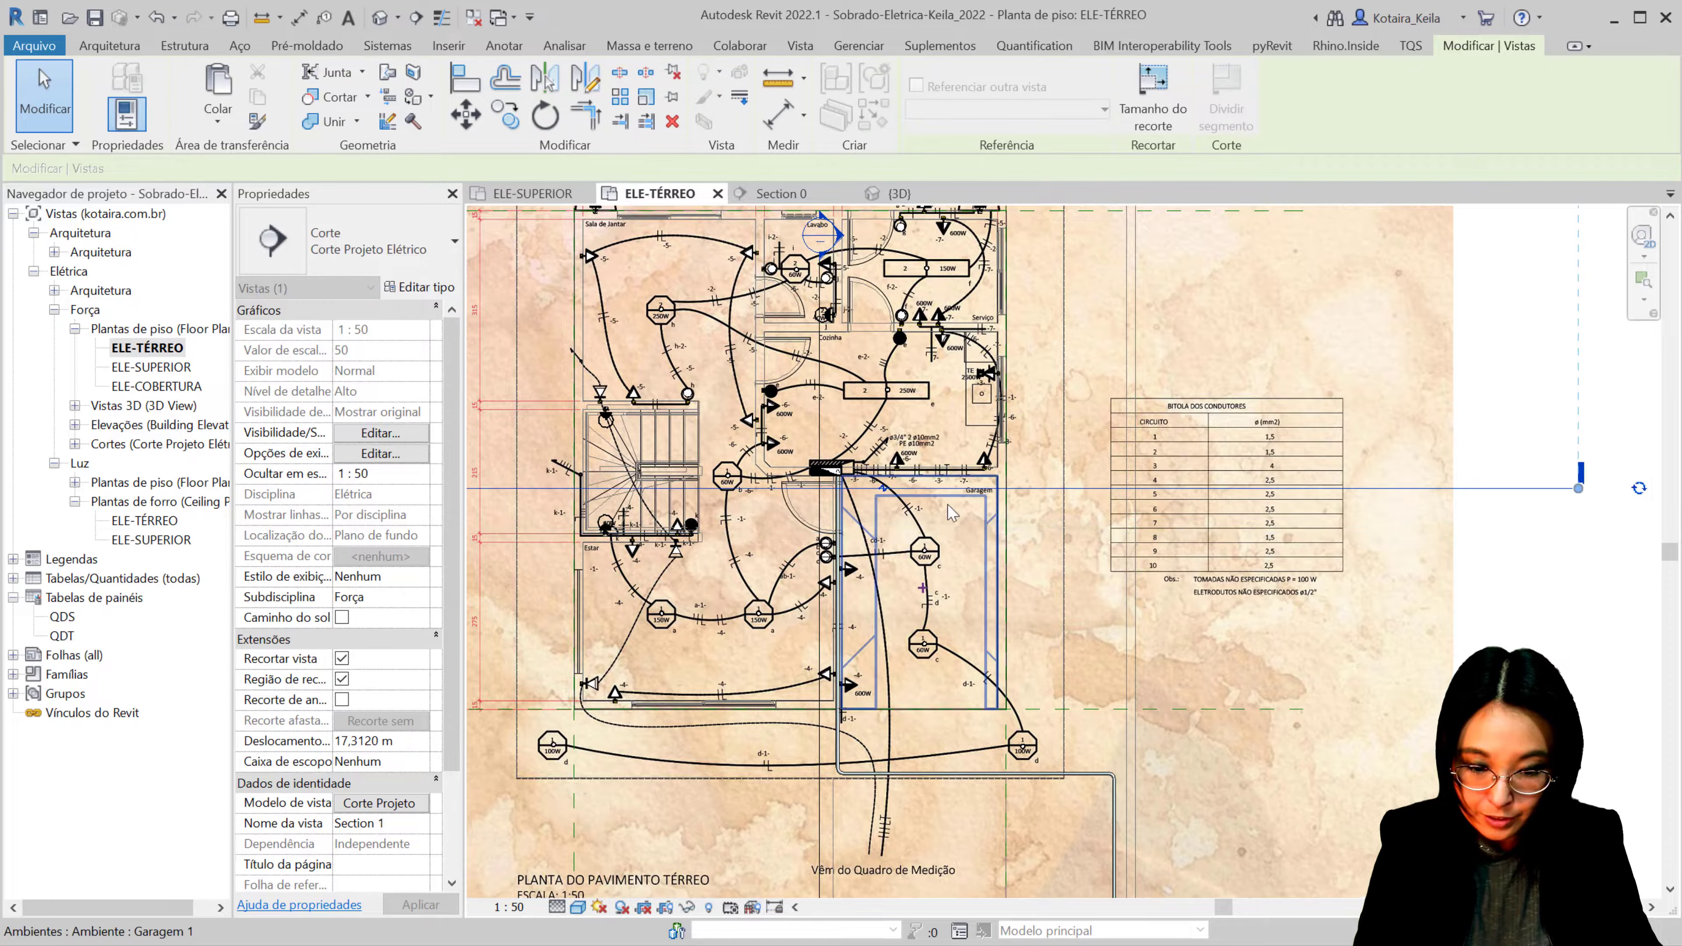
{"action": "scroll", "coordinate": [940, 517], "scroll_direction": "down", "scroll_amount": 2}
{"action": "scroll", "coordinate": [908, 470], "scroll_direction": "down", "scroll_amount": 2}
{"action": "scroll", "coordinate": [875, 429], "scroll_direction": "down", "scroll_amount": 2}
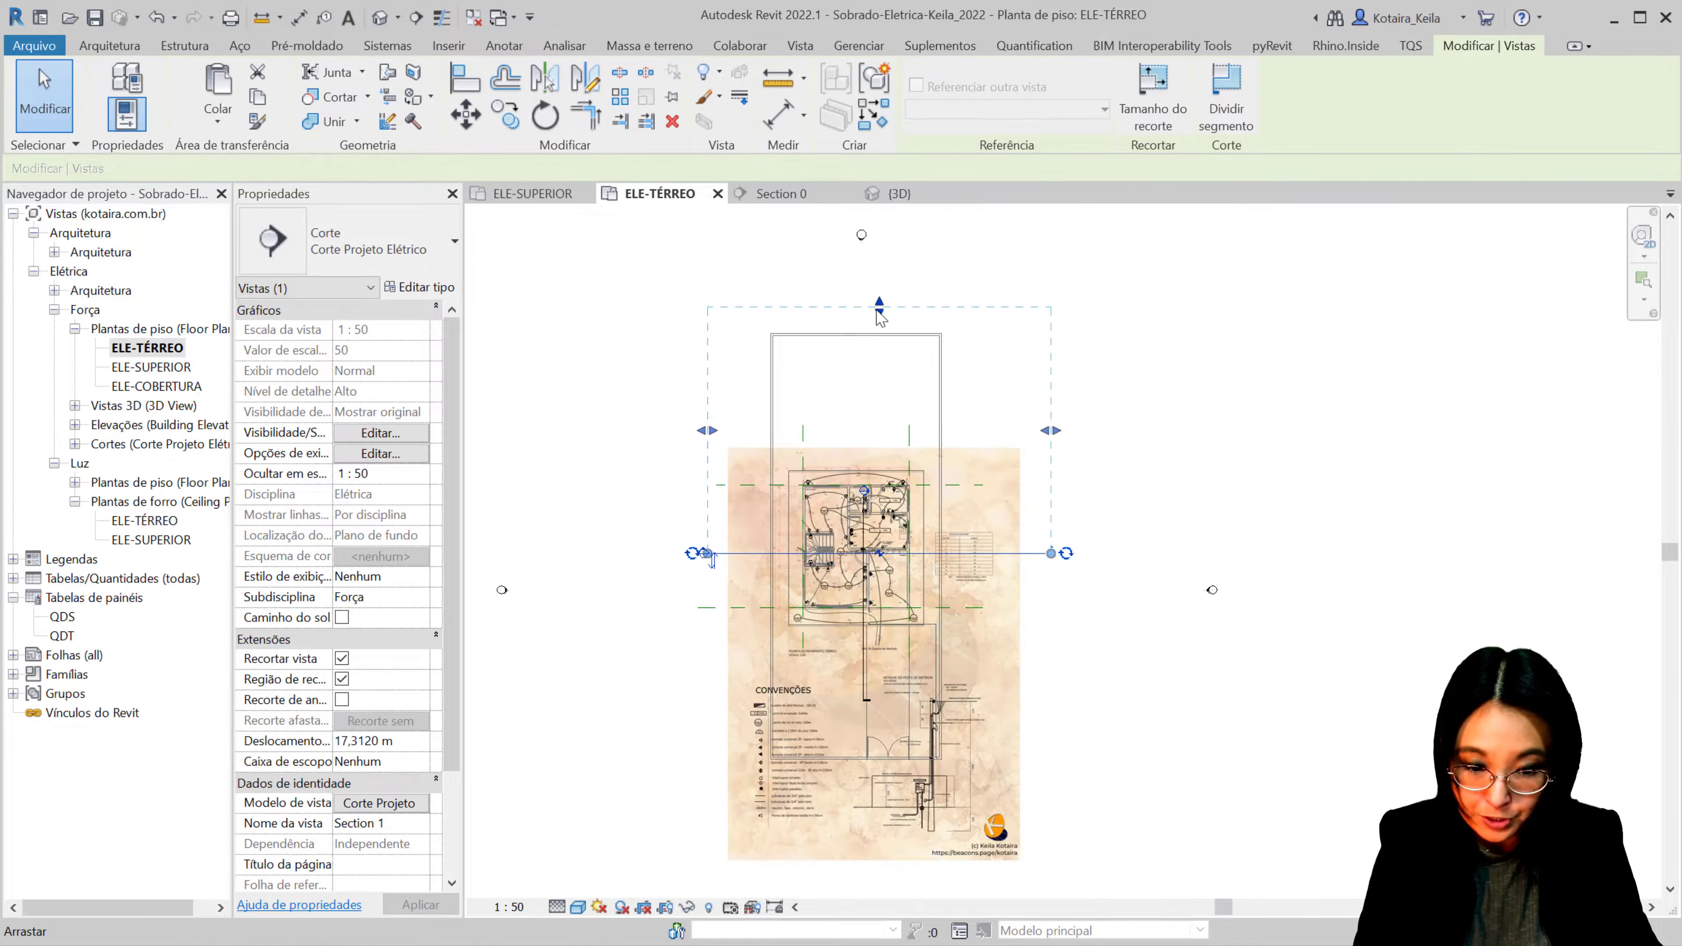
{"action": "left_click_drag", "start_coordinate": [933, 547], "coordinate": [934, 548]}
{"action": "scroll", "coordinate": [822, 553], "scroll_direction": "up", "scroll_amount": 3}
{"action": "scroll", "coordinate": [822, 553], "scroll_direction": "up", "scroll_amount": 2}
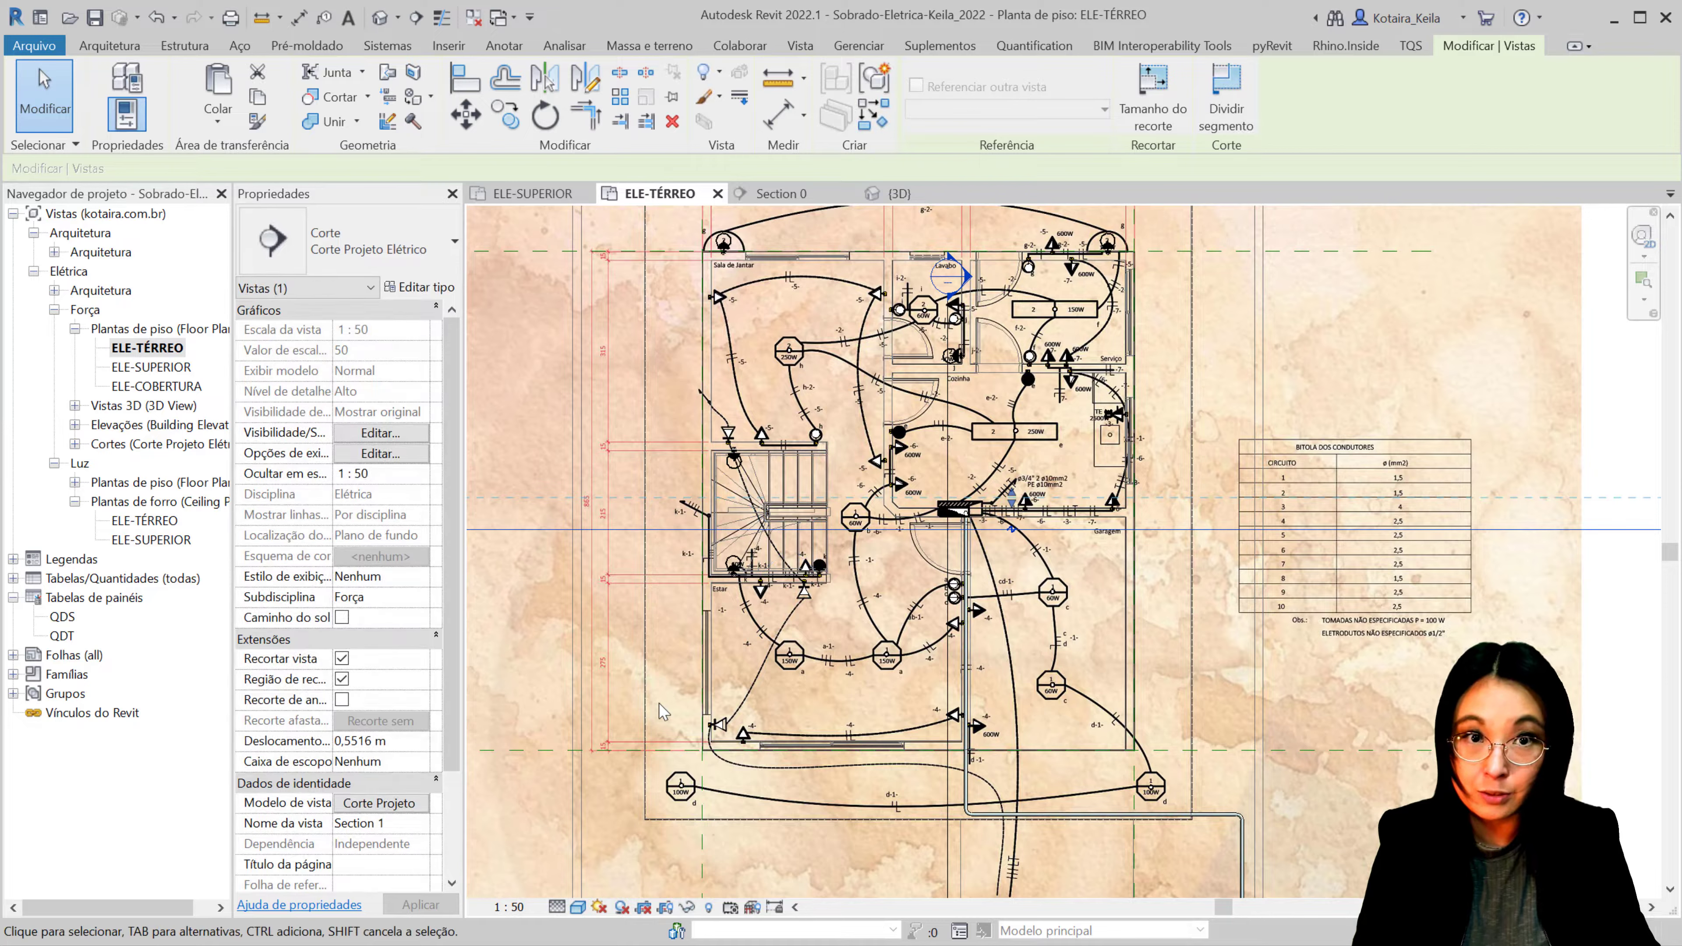
{"action": "middle_click_drag", "start_coordinate": [595, 528], "coordinate": [1413, 564]}
{"action": "left_click", "coordinate": [1040, 458]}
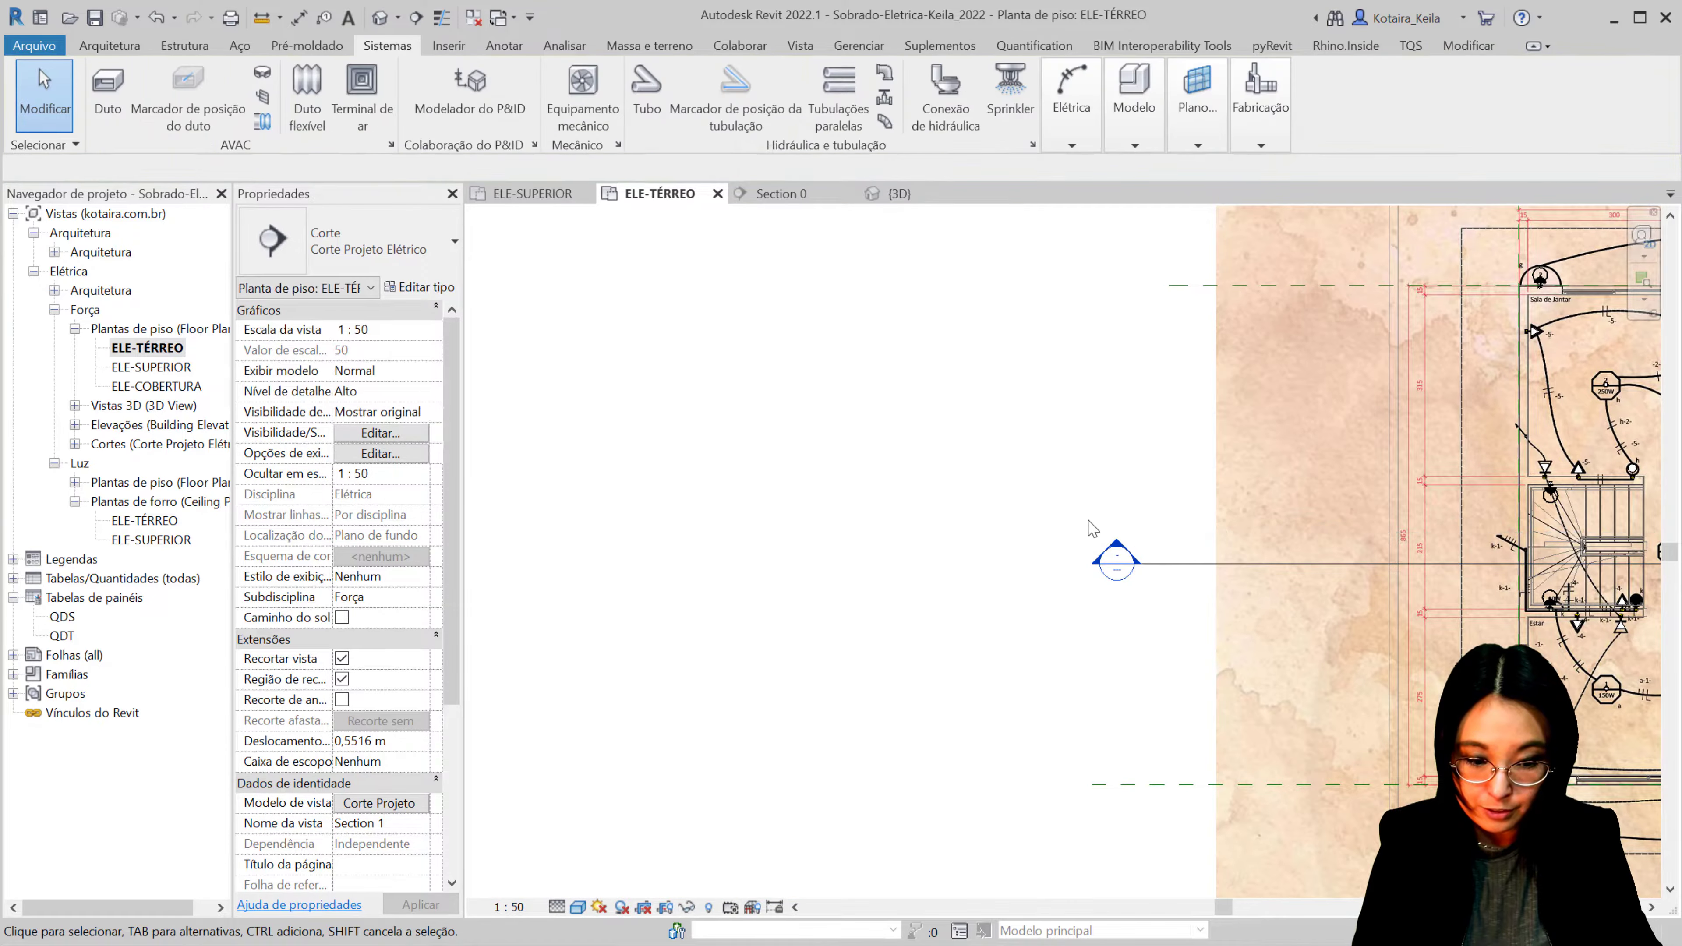
{"action": "middle_click_drag", "start_coordinate": [1093, 528], "coordinate": [540, 472]}
Step: Open Section 1, zoom in, and select the lower 100 A Painel Embutido Simples at 1,2000 m
{"action": "double_click", "coordinate": [561, 482]}
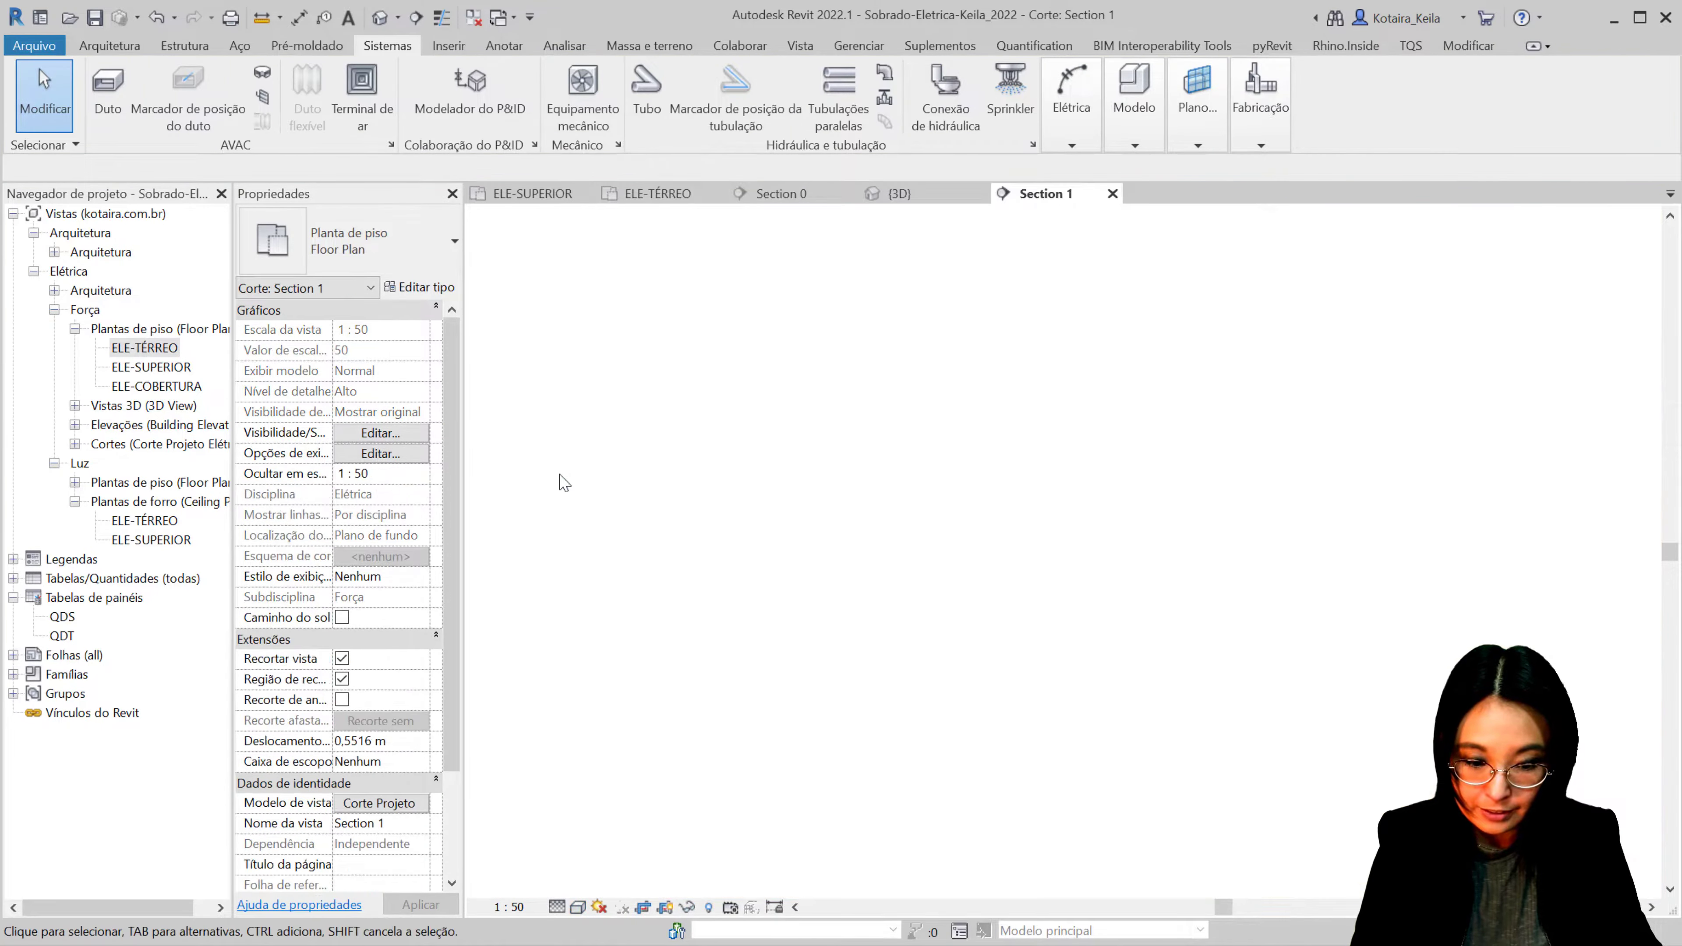
{"action": "middle_click_drag", "start_coordinate": [809, 662], "coordinate": [809, 416]}
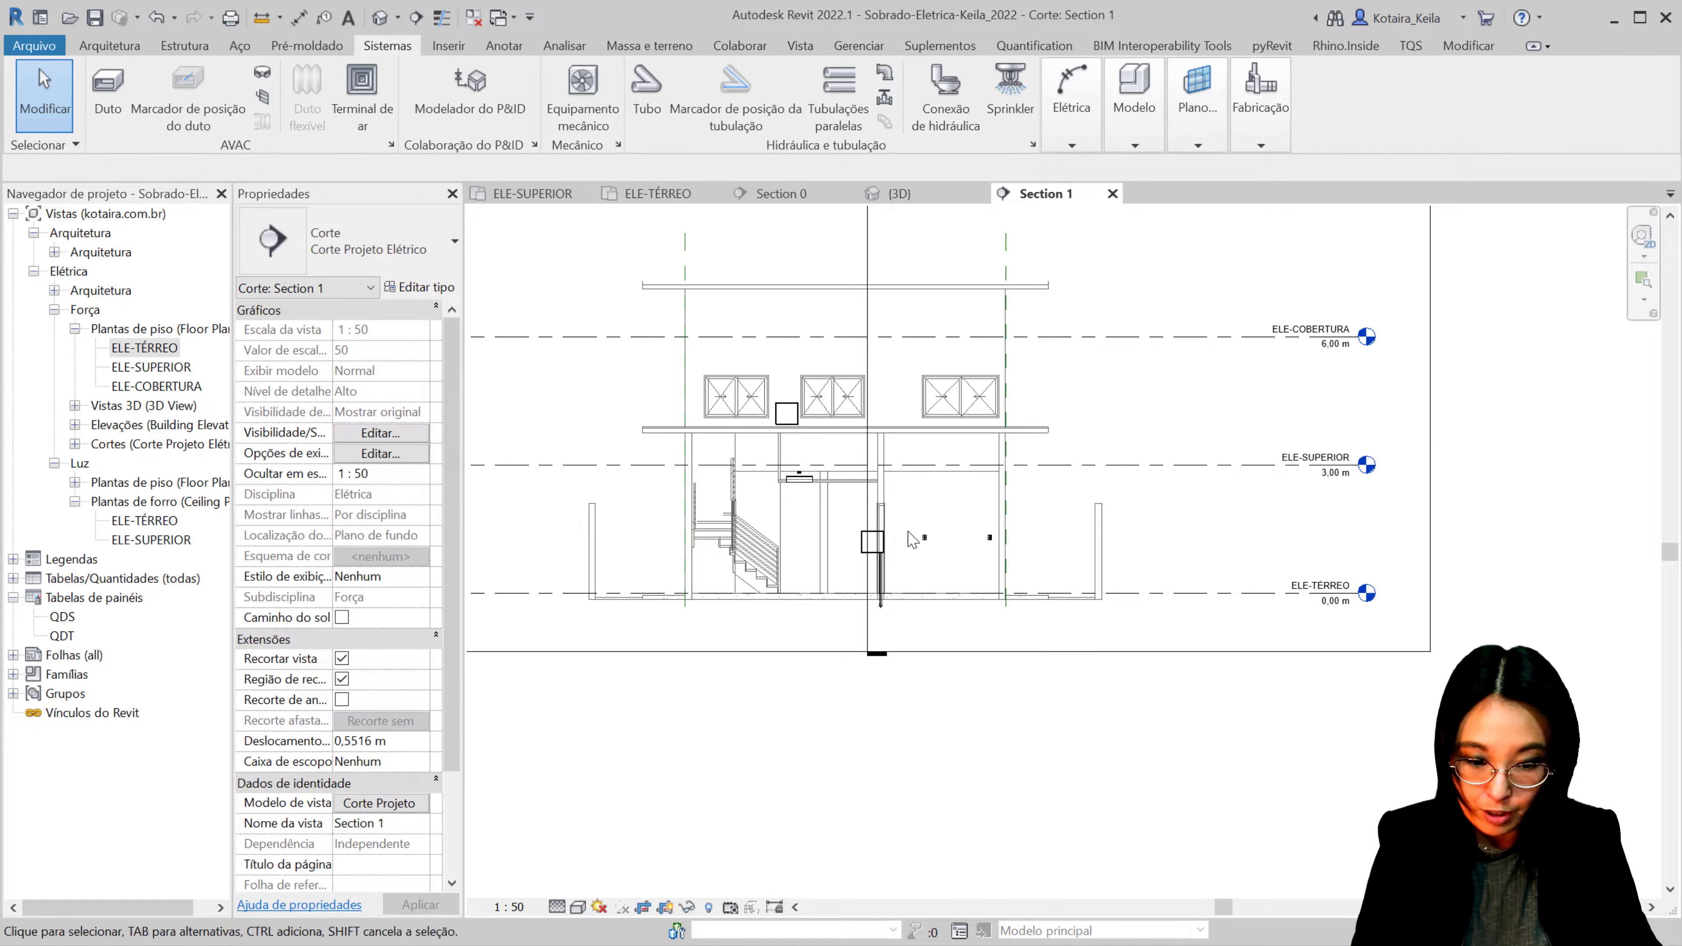
{"action": "scroll", "coordinate": [809, 416], "scroll_direction": "up", "scroll_amount": 3}
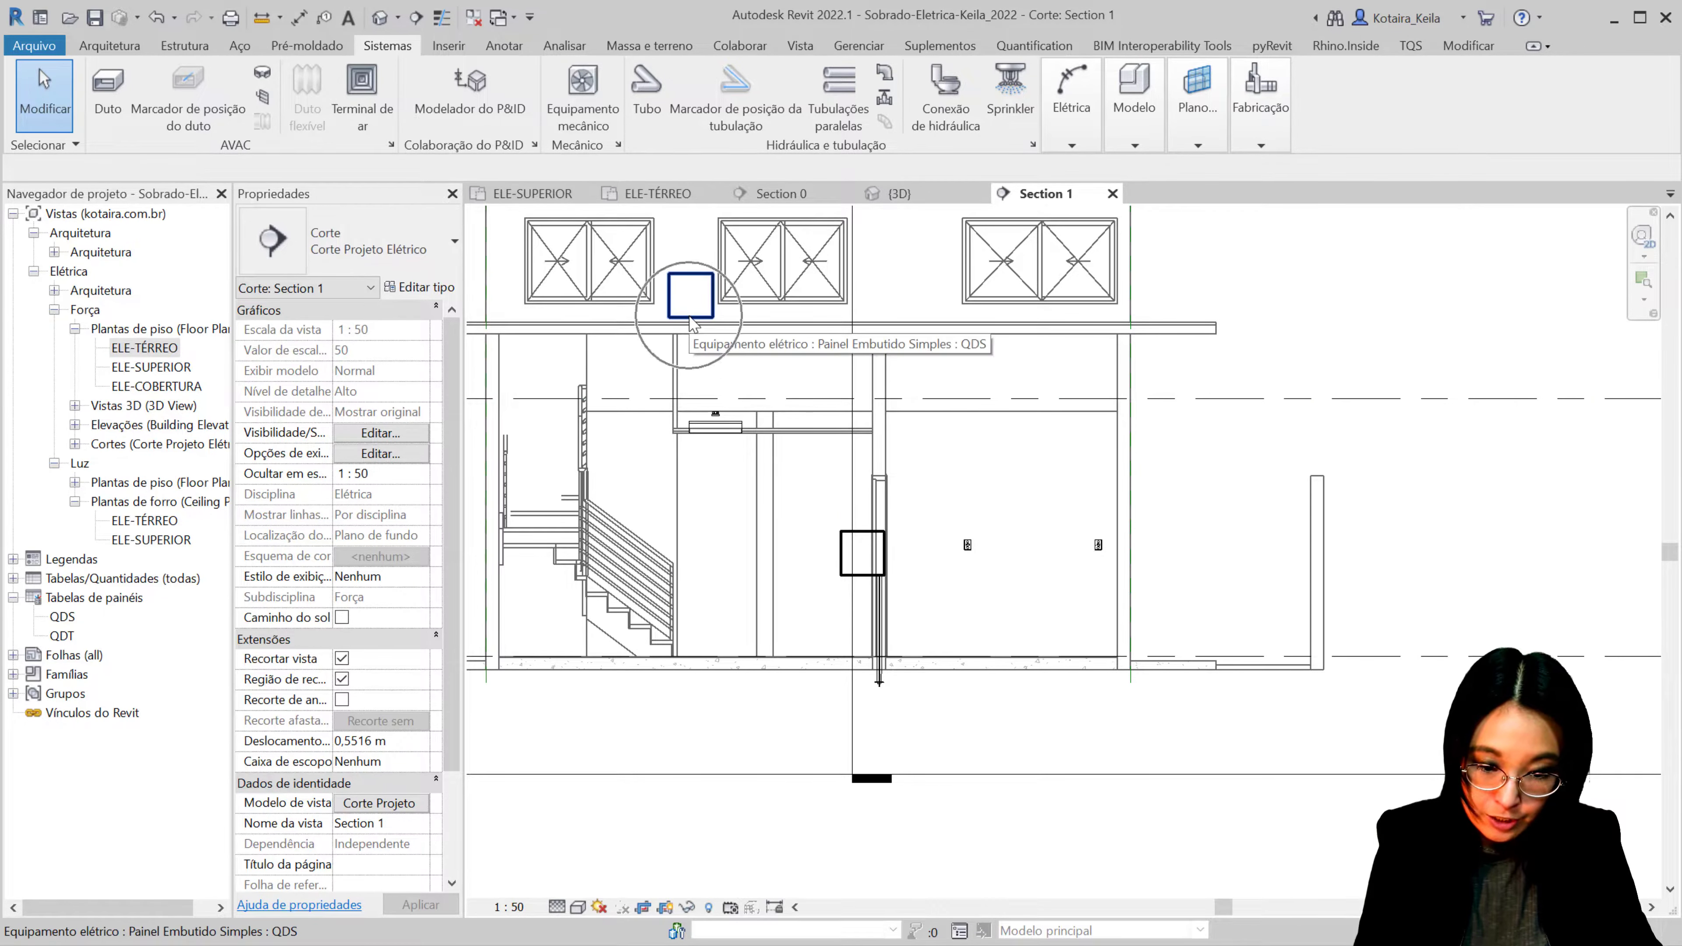
{"action": "scroll", "coordinate": [854, 543], "scroll_direction": "up", "scroll_amount": 3}
{"action": "left_click", "coordinate": [875, 540]}
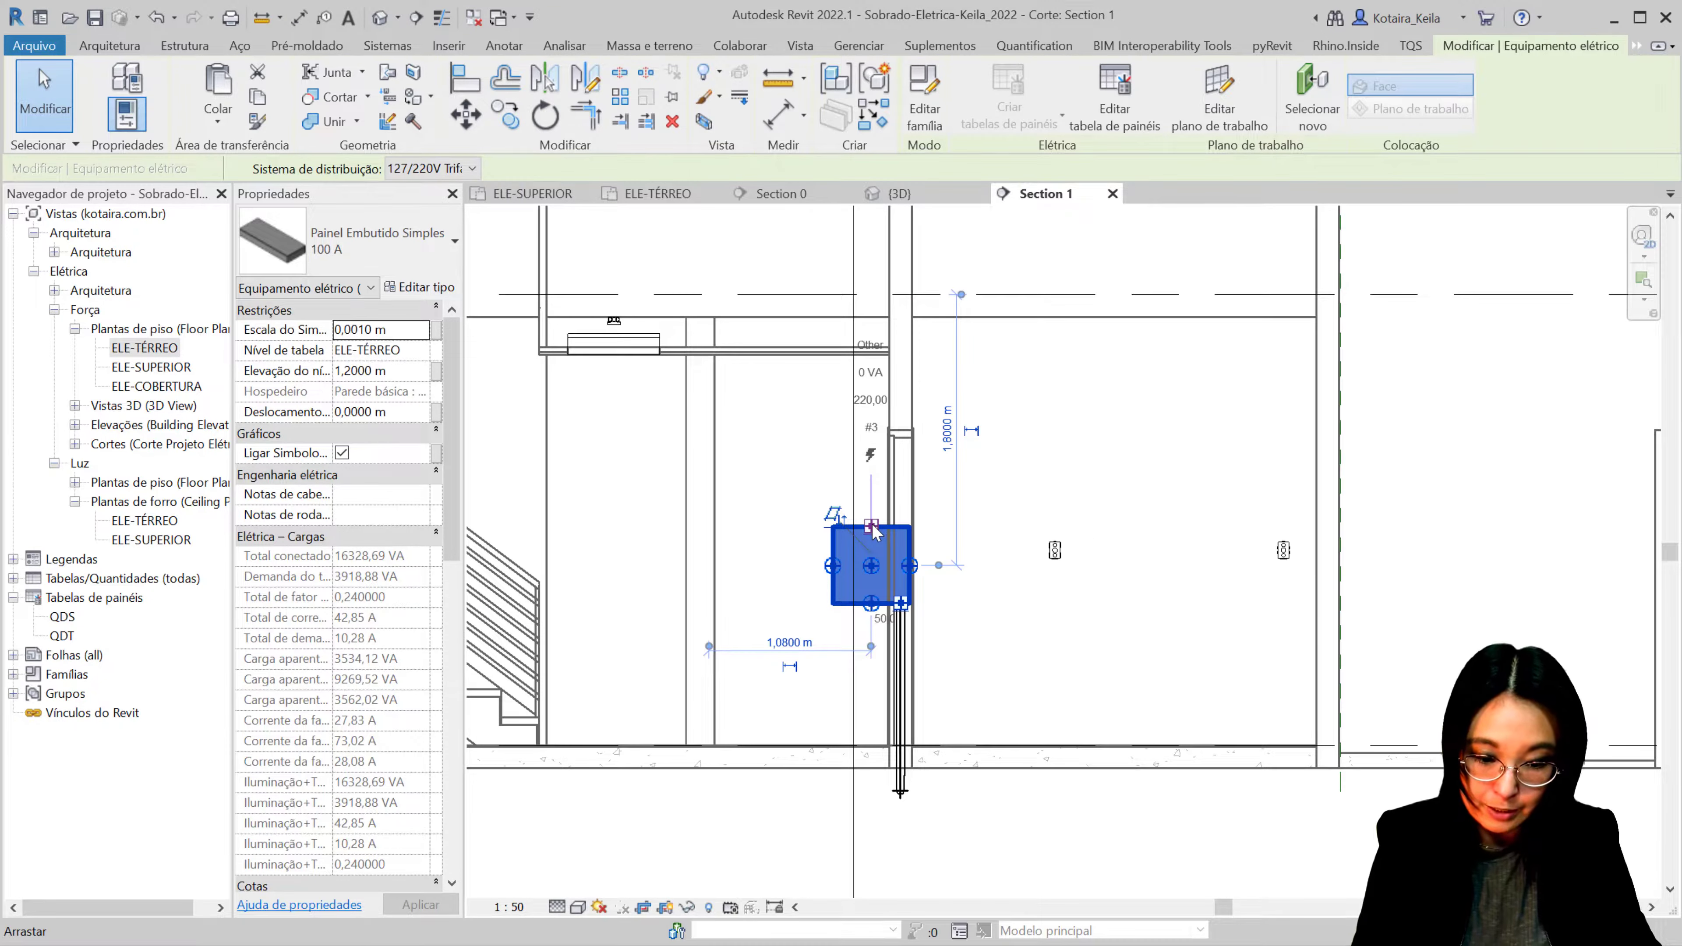
Step: Place a face connector on the lower panel 0,05 m and 0,10 m from its edges, and start the conduit there
{"action": "right_click", "coordinate": [875, 530]}
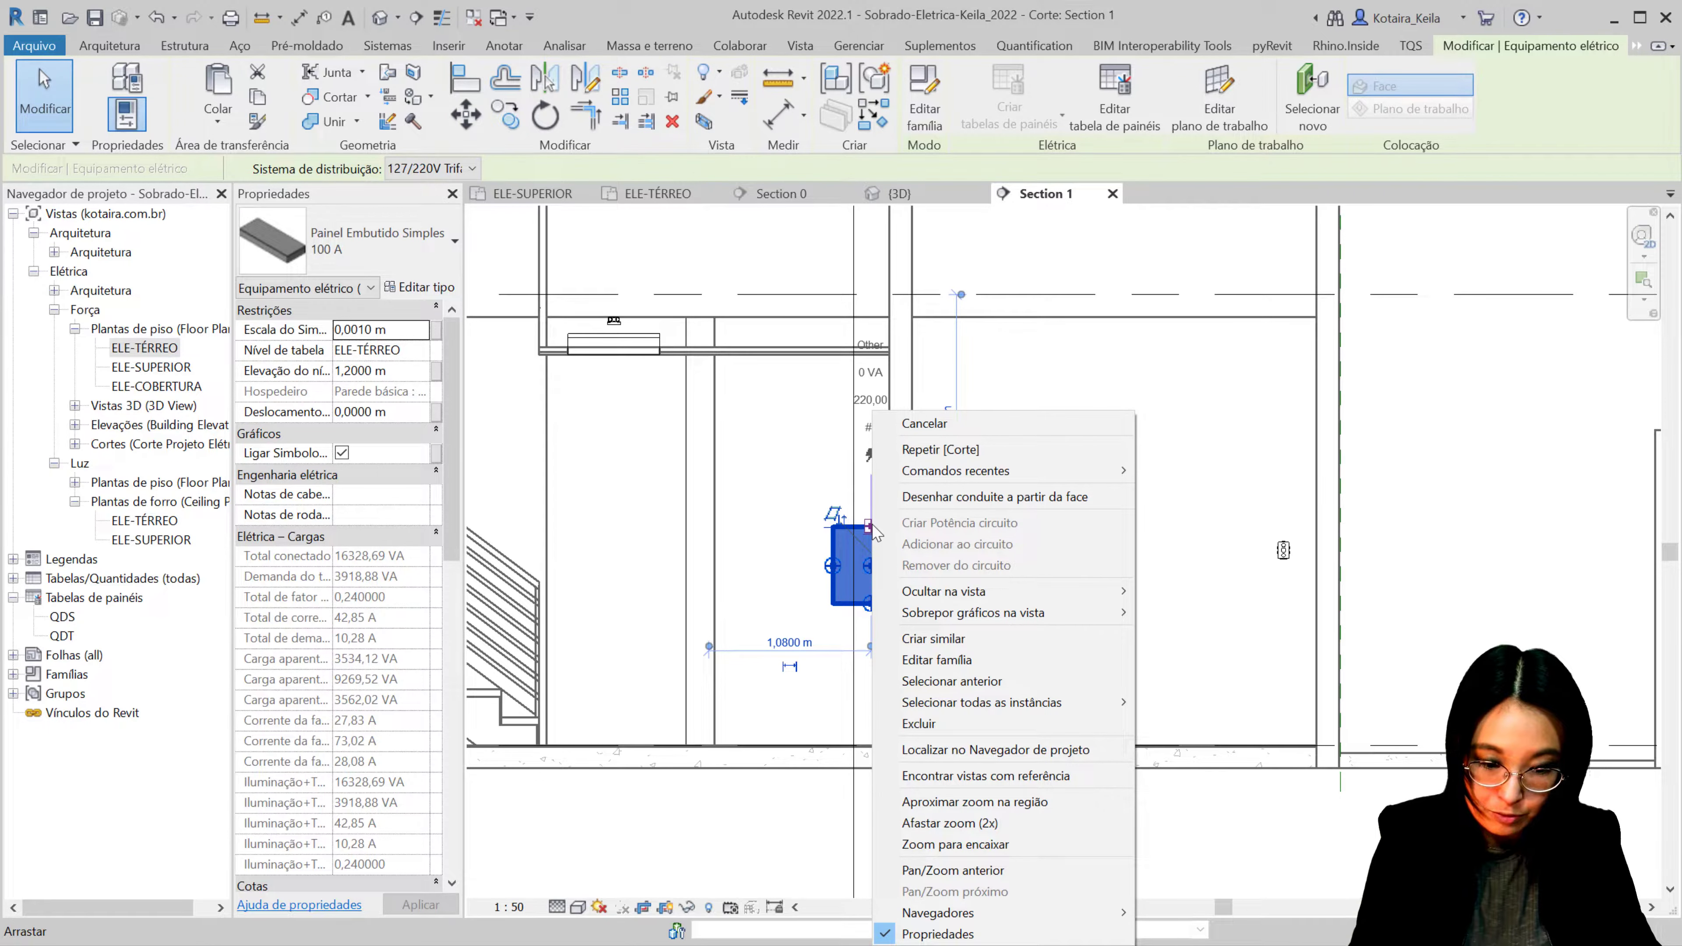
{"action": "left_click", "coordinate": [977, 507]}
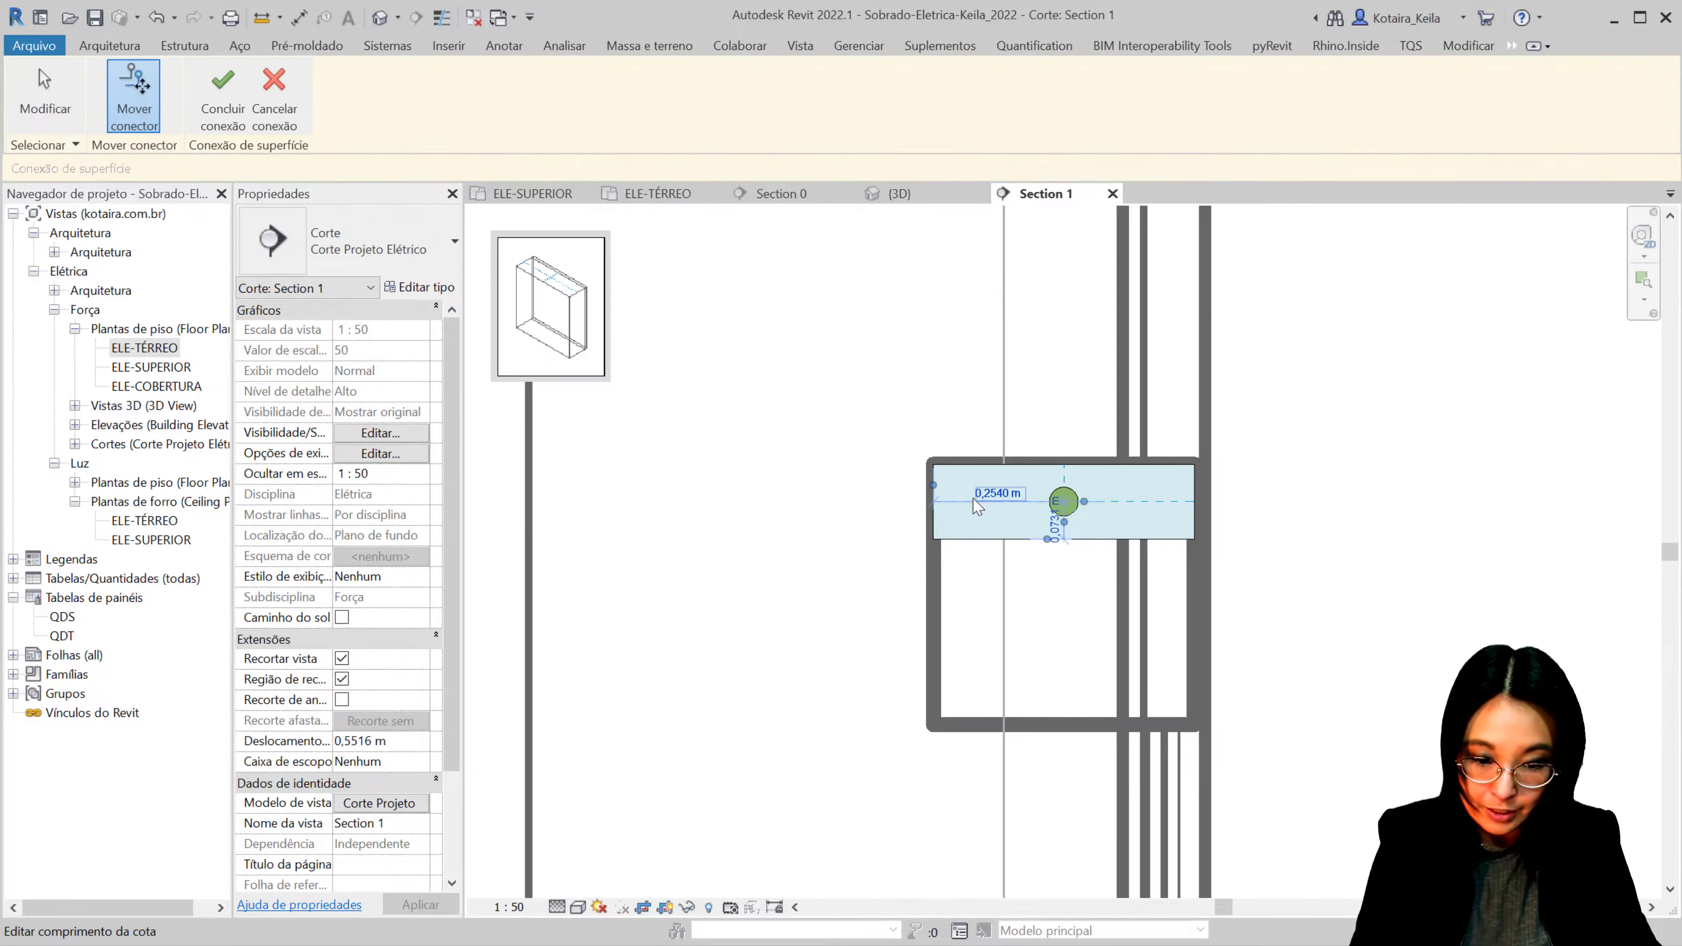
{"action": "scroll", "coordinate": [1053, 504], "scroll_direction": "up", "scroll_amount": 2}
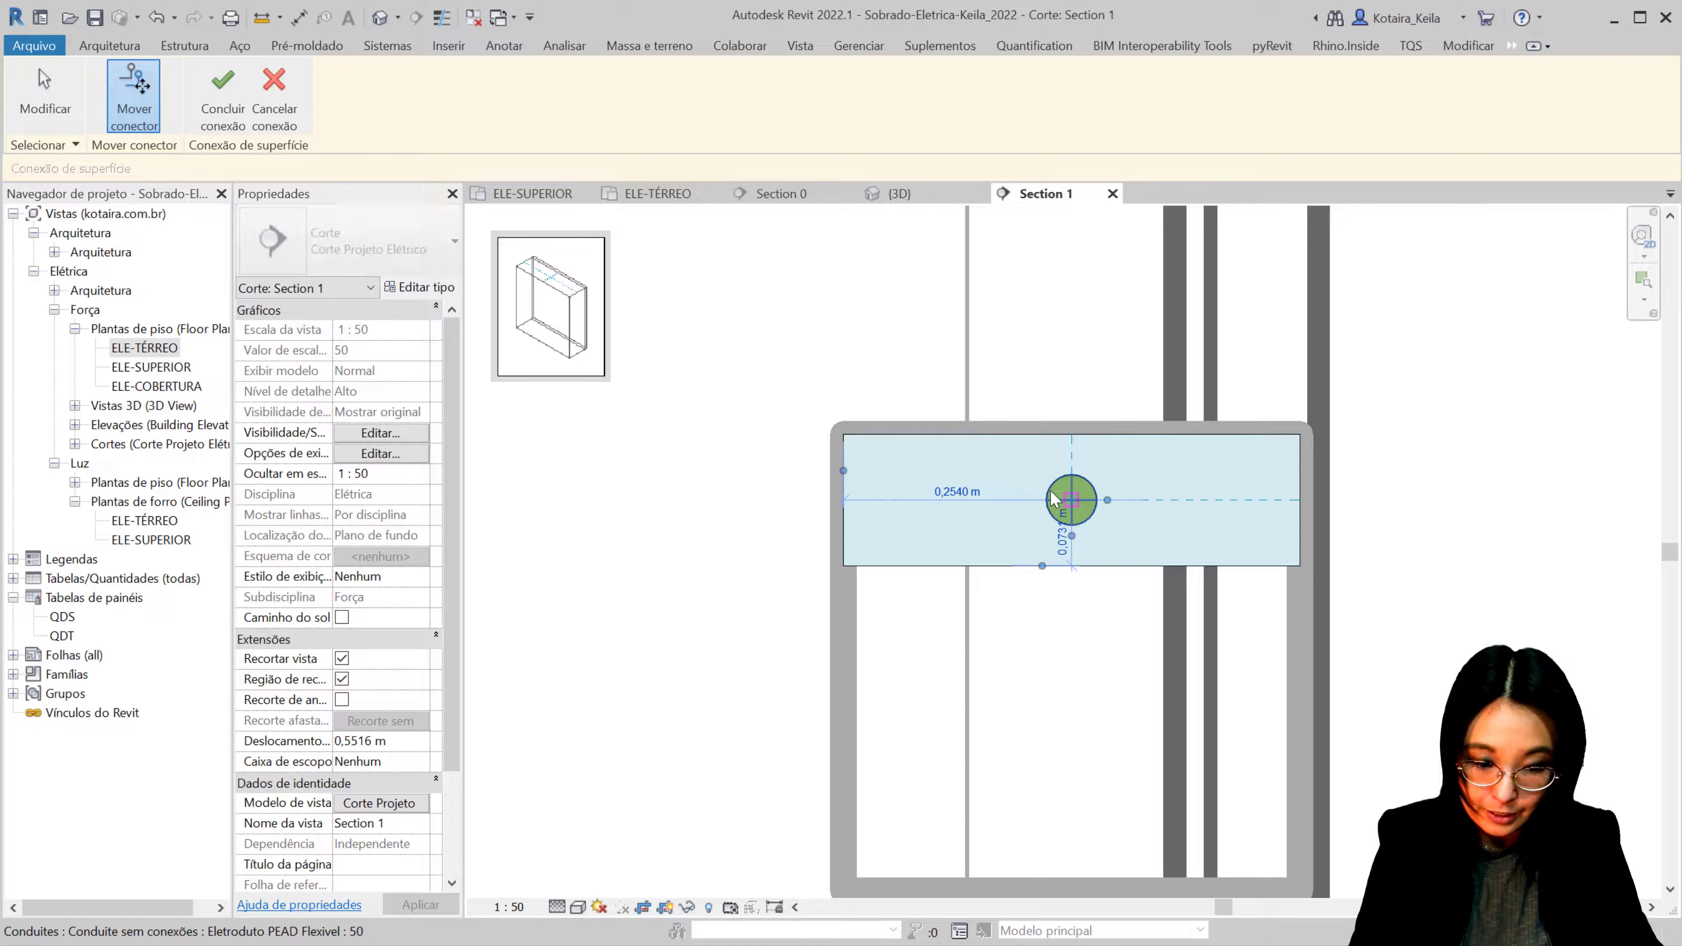
{"action": "left_click_drag", "start_coordinate": [1054, 500], "coordinate": [884, 467]}
{"action": "left_click", "coordinate": [861, 459]}
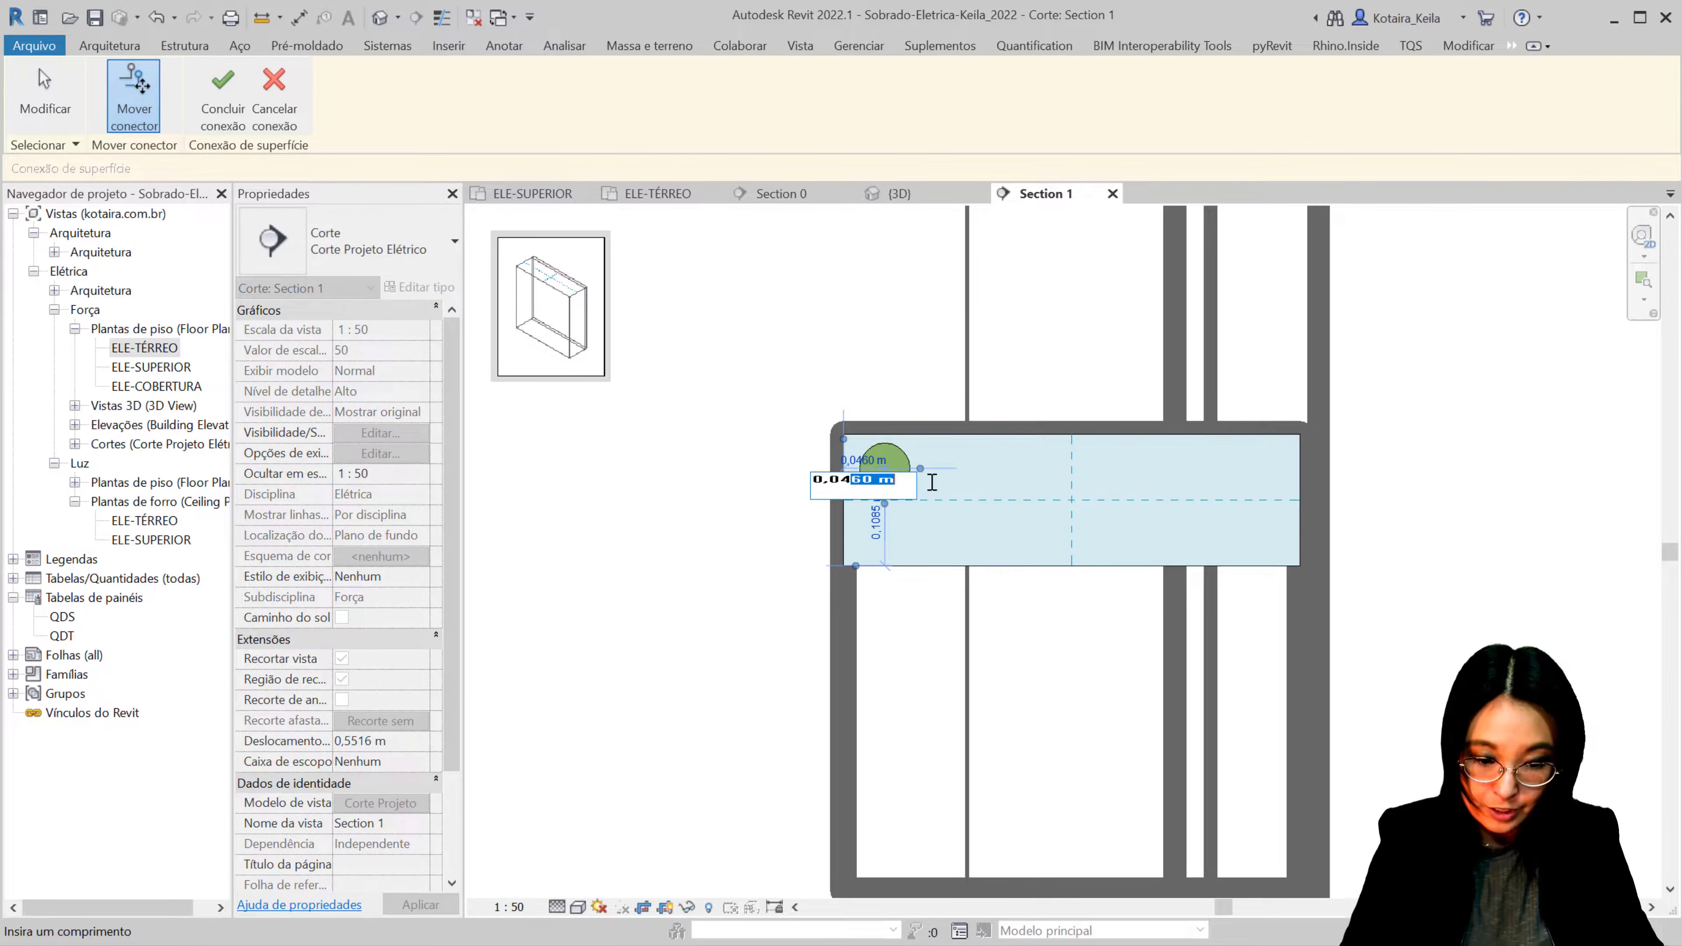
{"action": "type", "text": "50"}
{"action": "key", "text": "Return"}
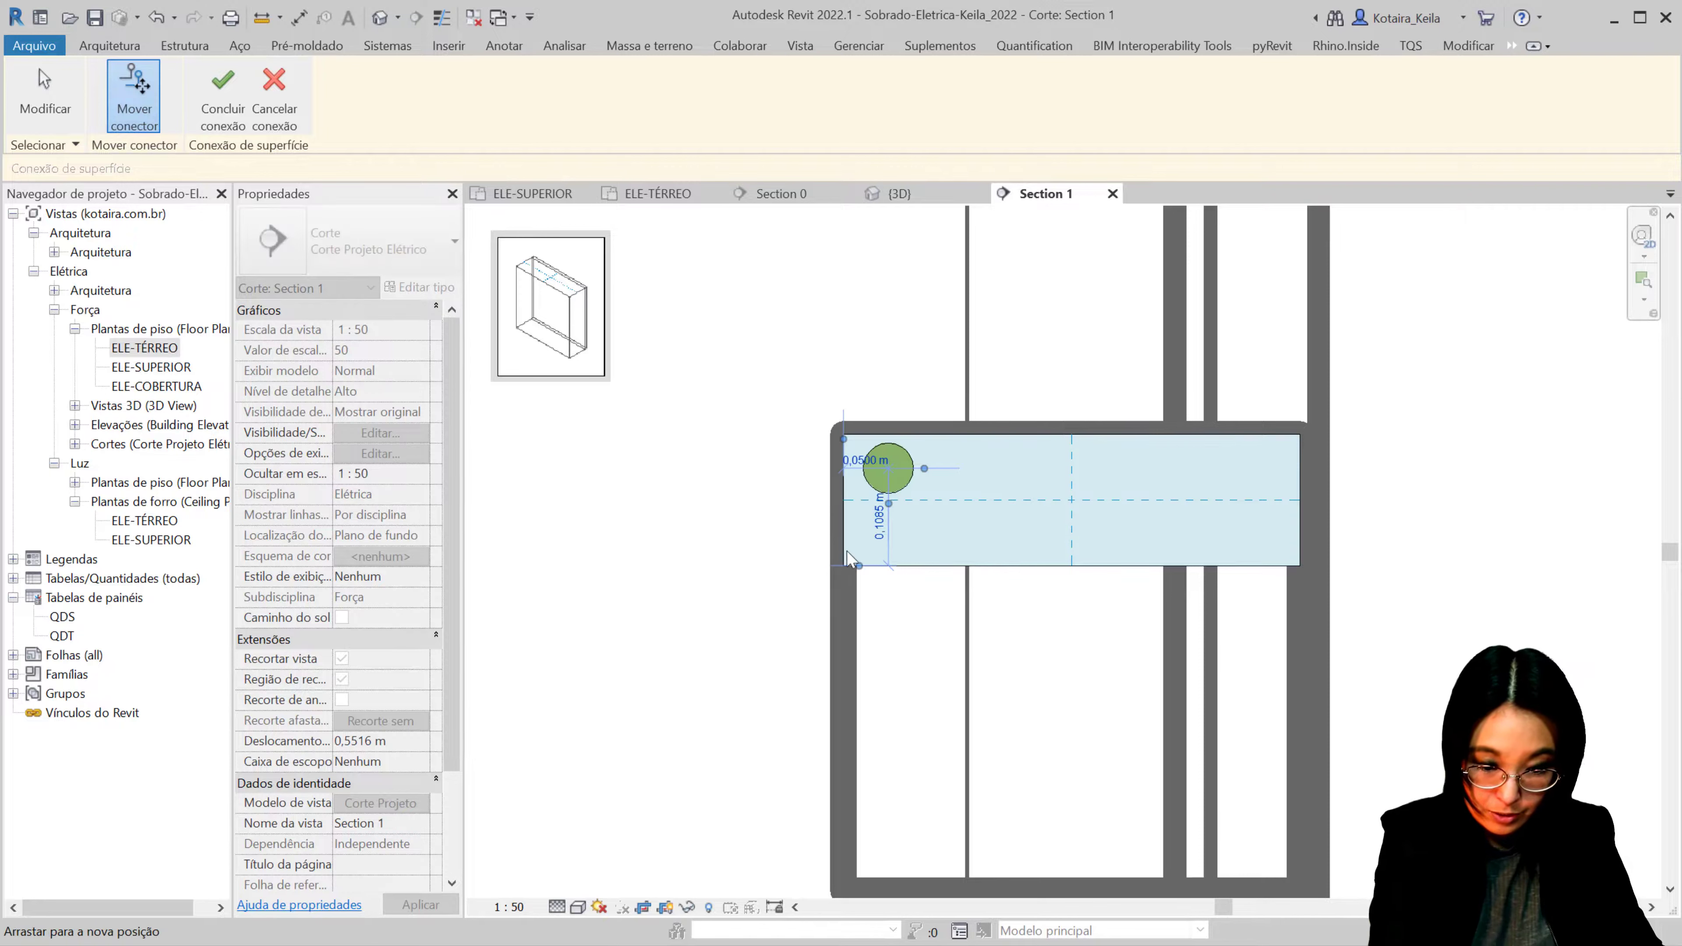
{"action": "left_click", "coordinate": [877, 530]}
{"action": "key", "text": "BackSpace"}
{"action": "type", "text": "0.1"}
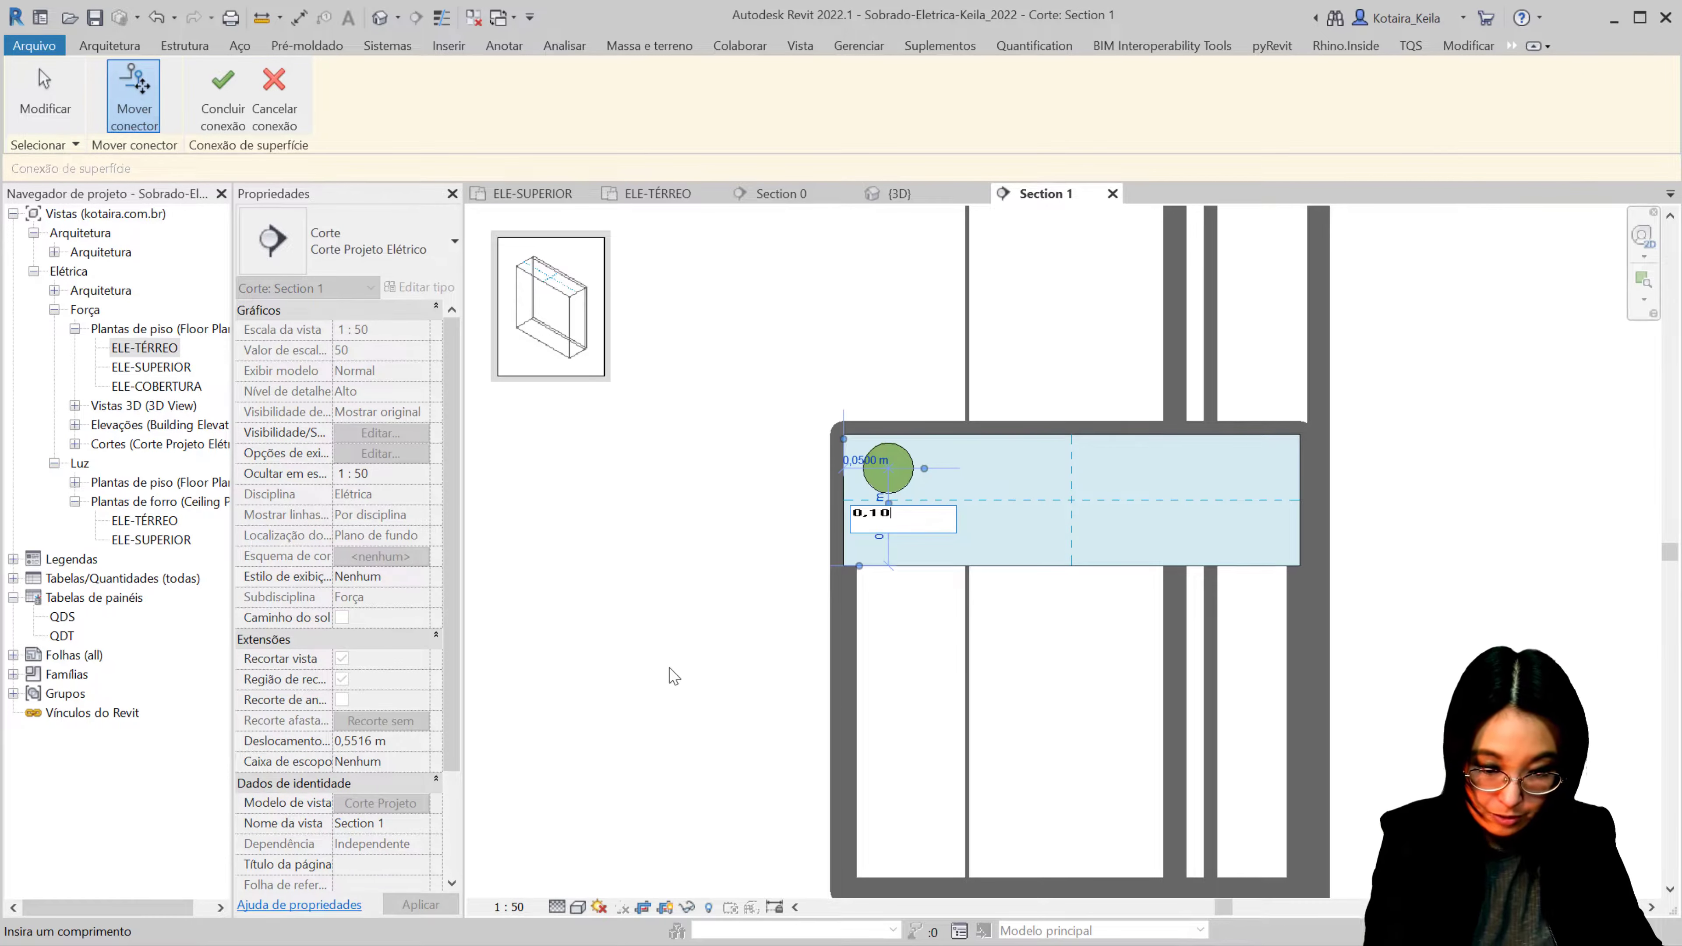
{"action": "key", "text": "Return"}
{"action": "left_click", "coordinate": [223, 99]}
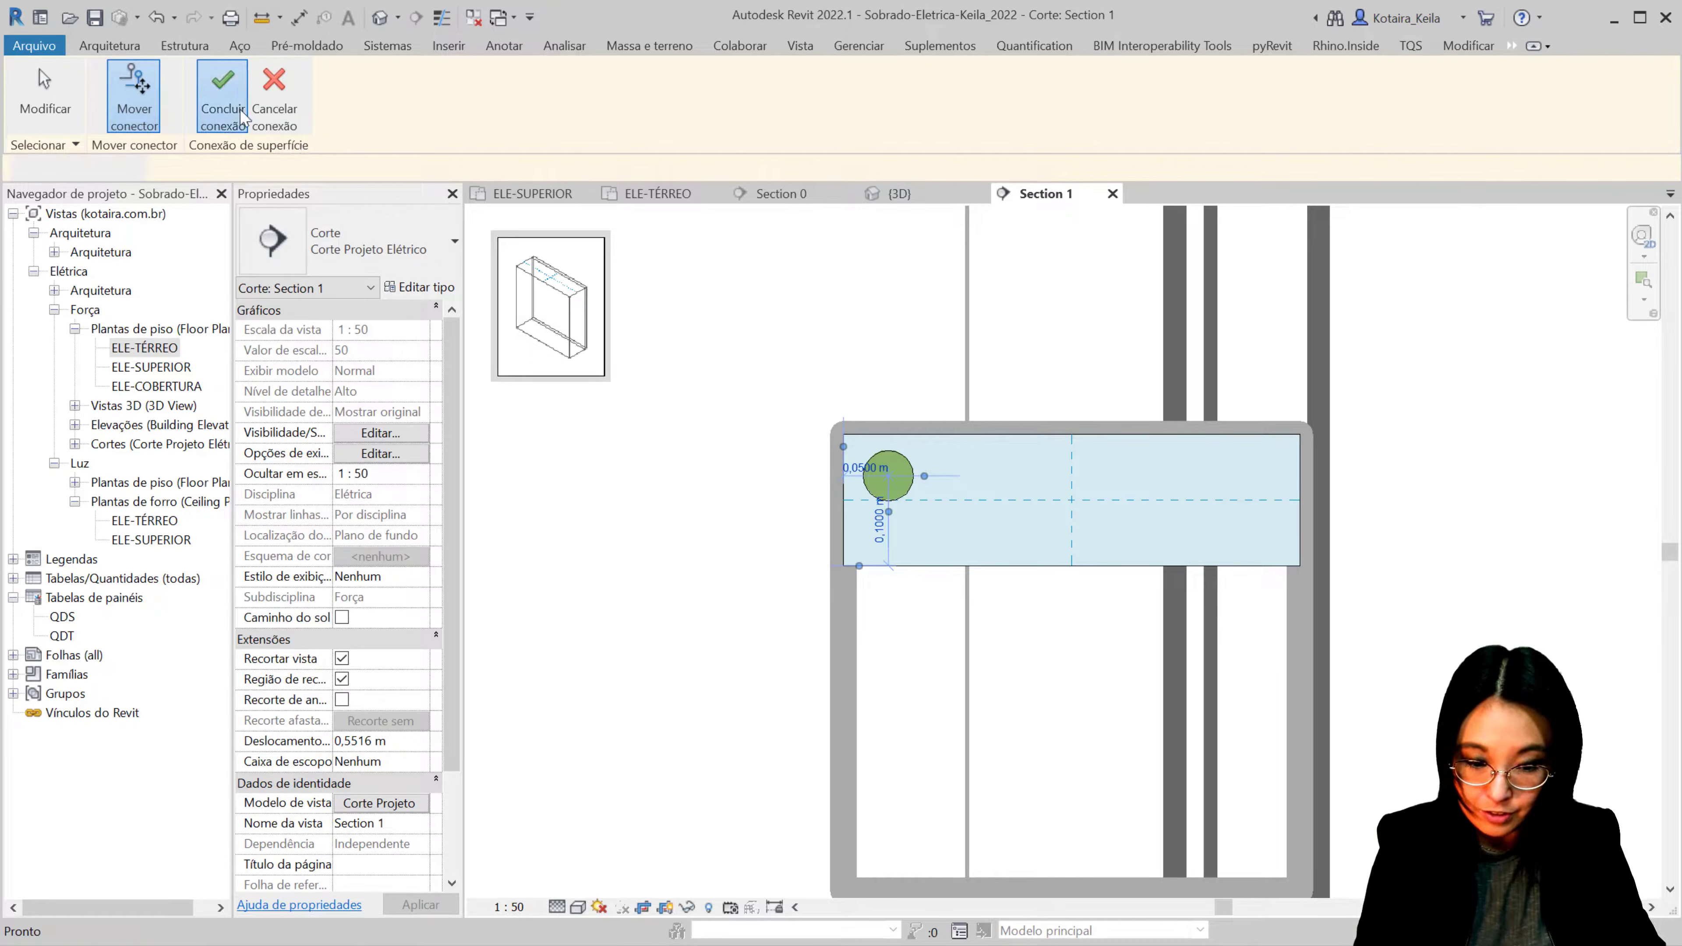
{"action": "left_click", "coordinate": [840, 466]}
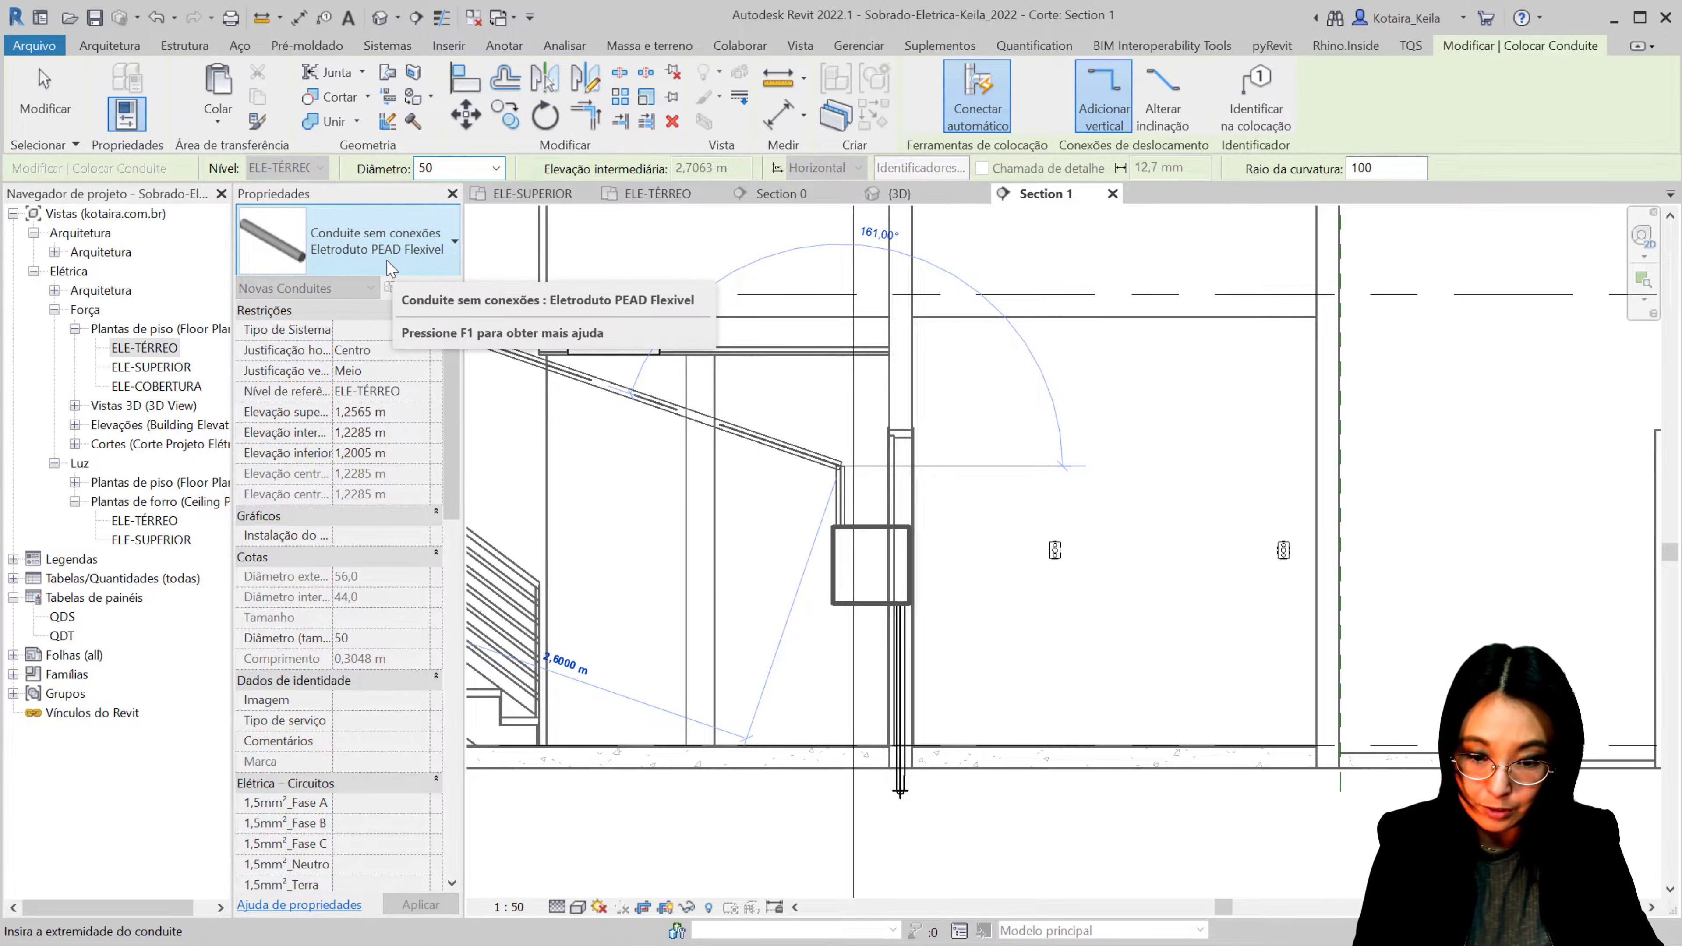
Step: Keep the Eletroduto PEAD Flexivel conduit type at 50 mm diameter
{"action": "left_click", "coordinate": [402, 264]}
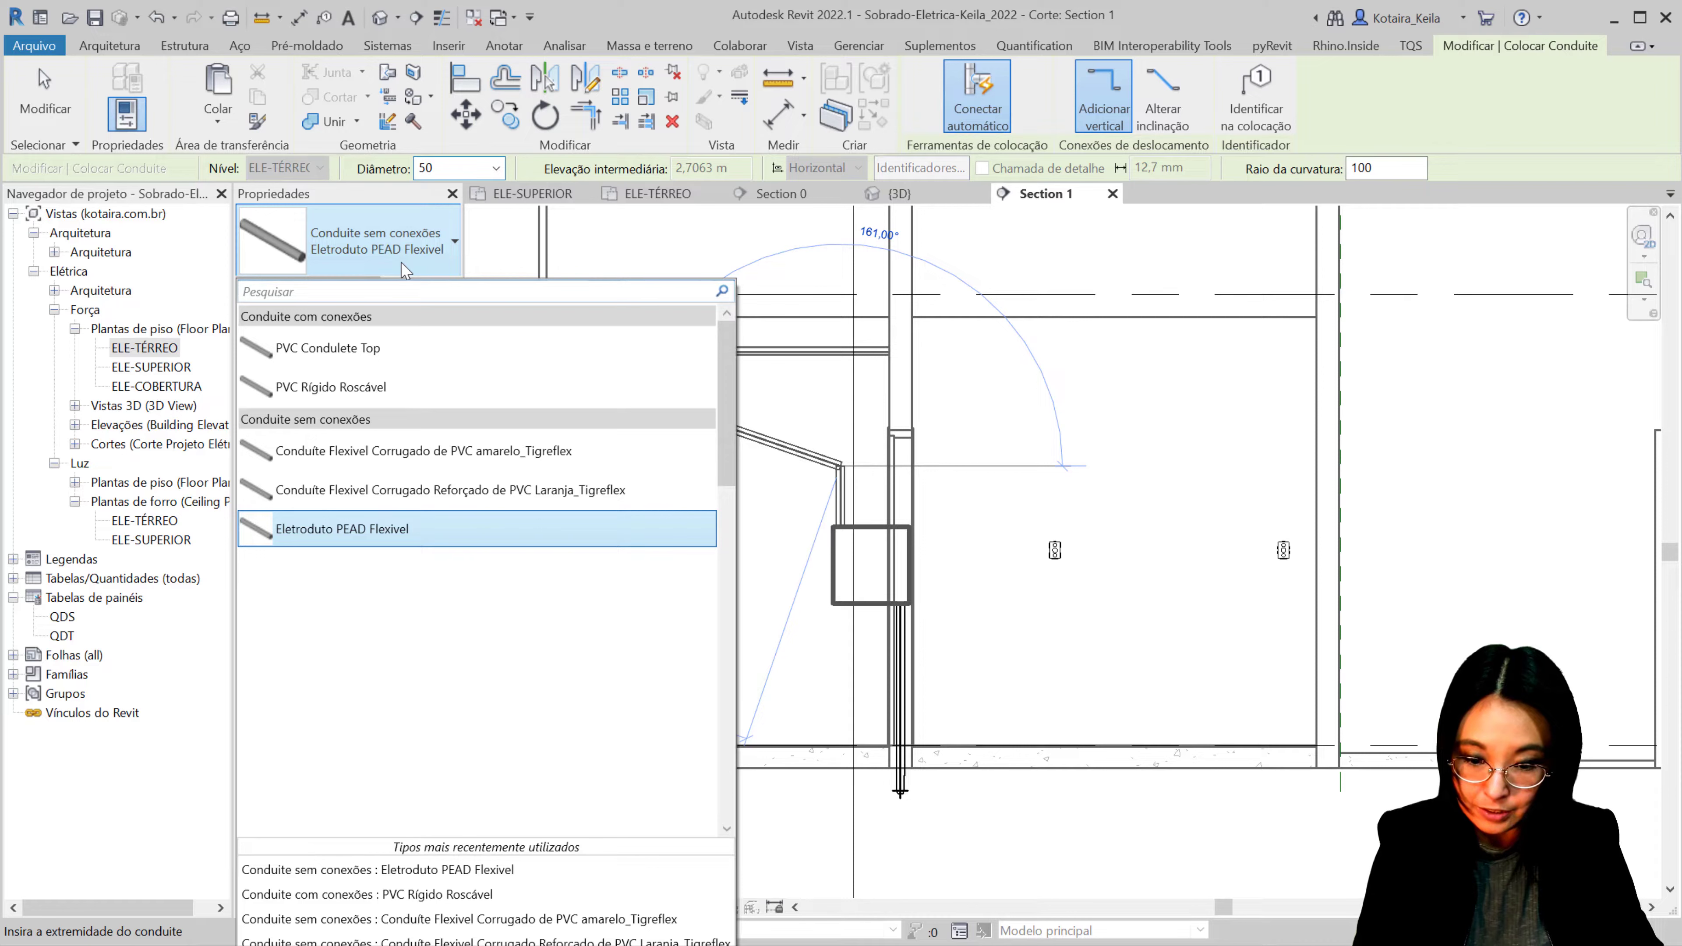
{"action": "left_click", "coordinate": [402, 269]}
{"action": "middle_click_drag", "start_coordinate": [834, 488], "coordinate": [951, 522]}
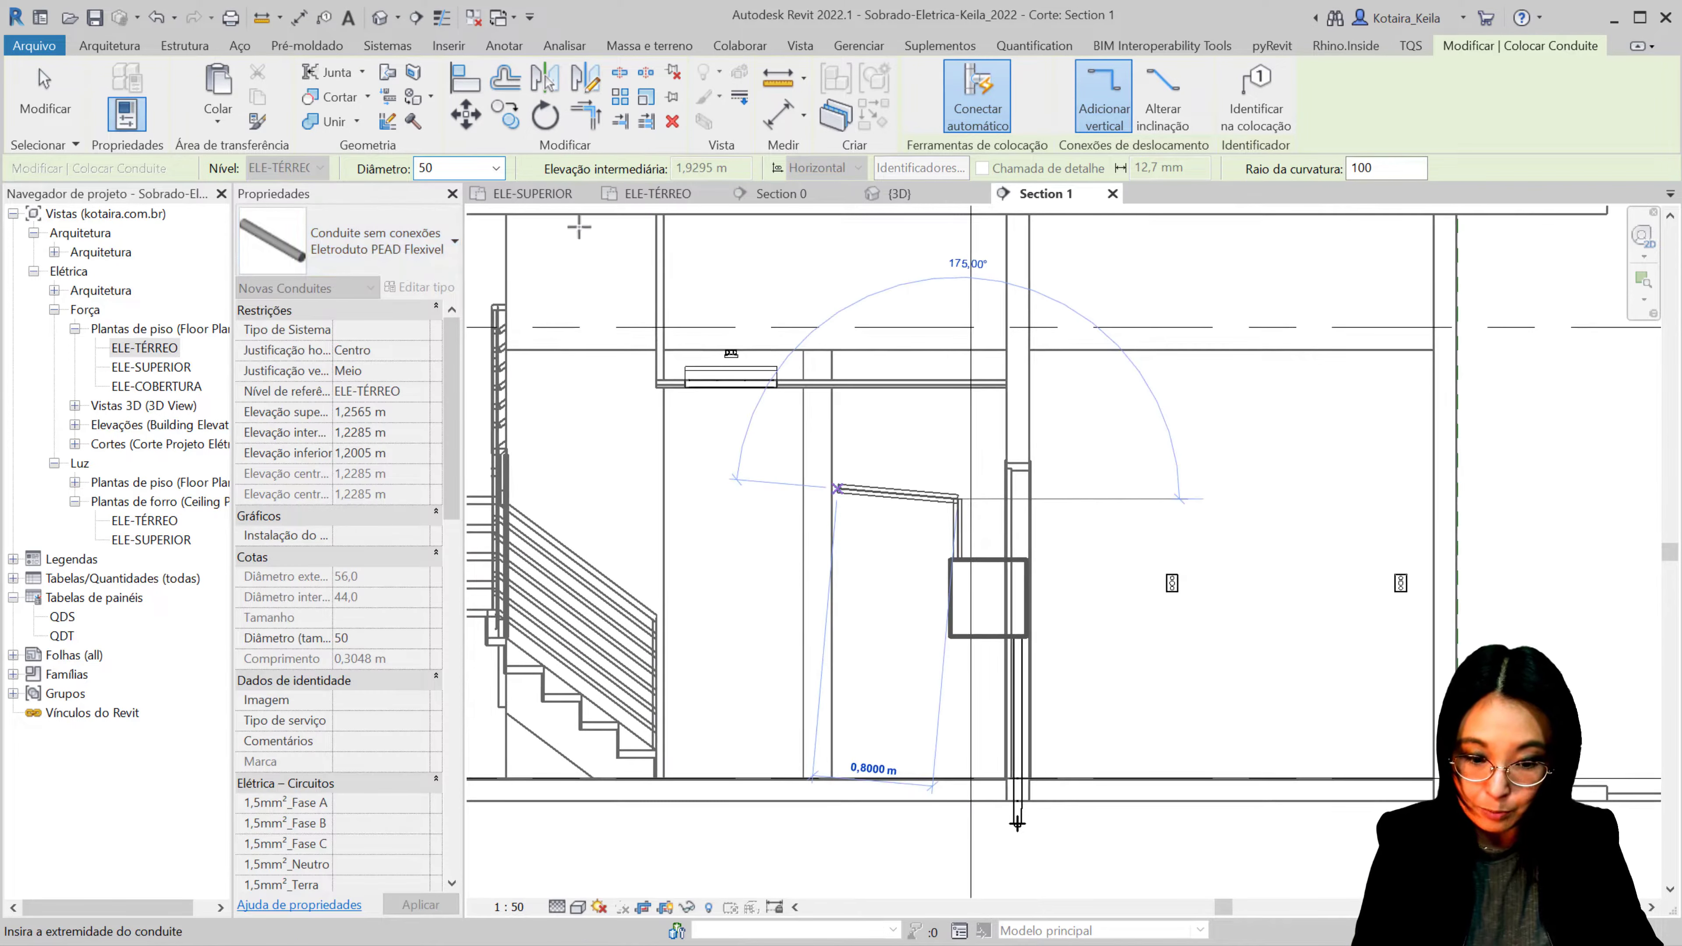
{"action": "left_click", "coordinate": [496, 168]}
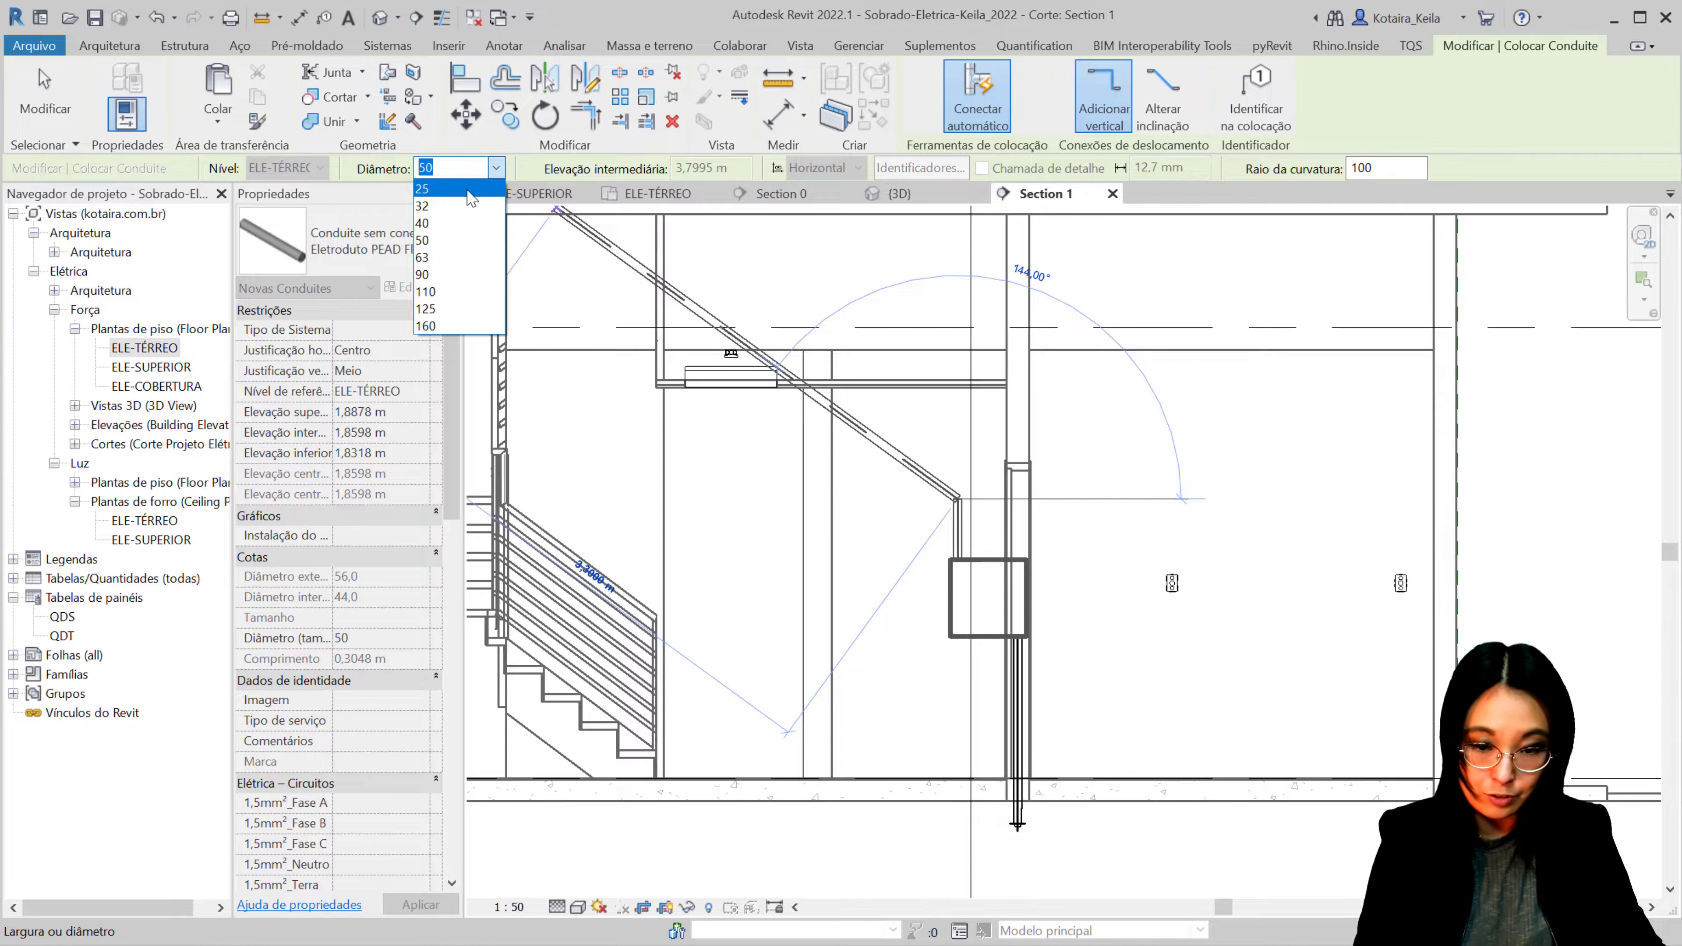
{"action": "left_click", "coordinate": [686, 175]}
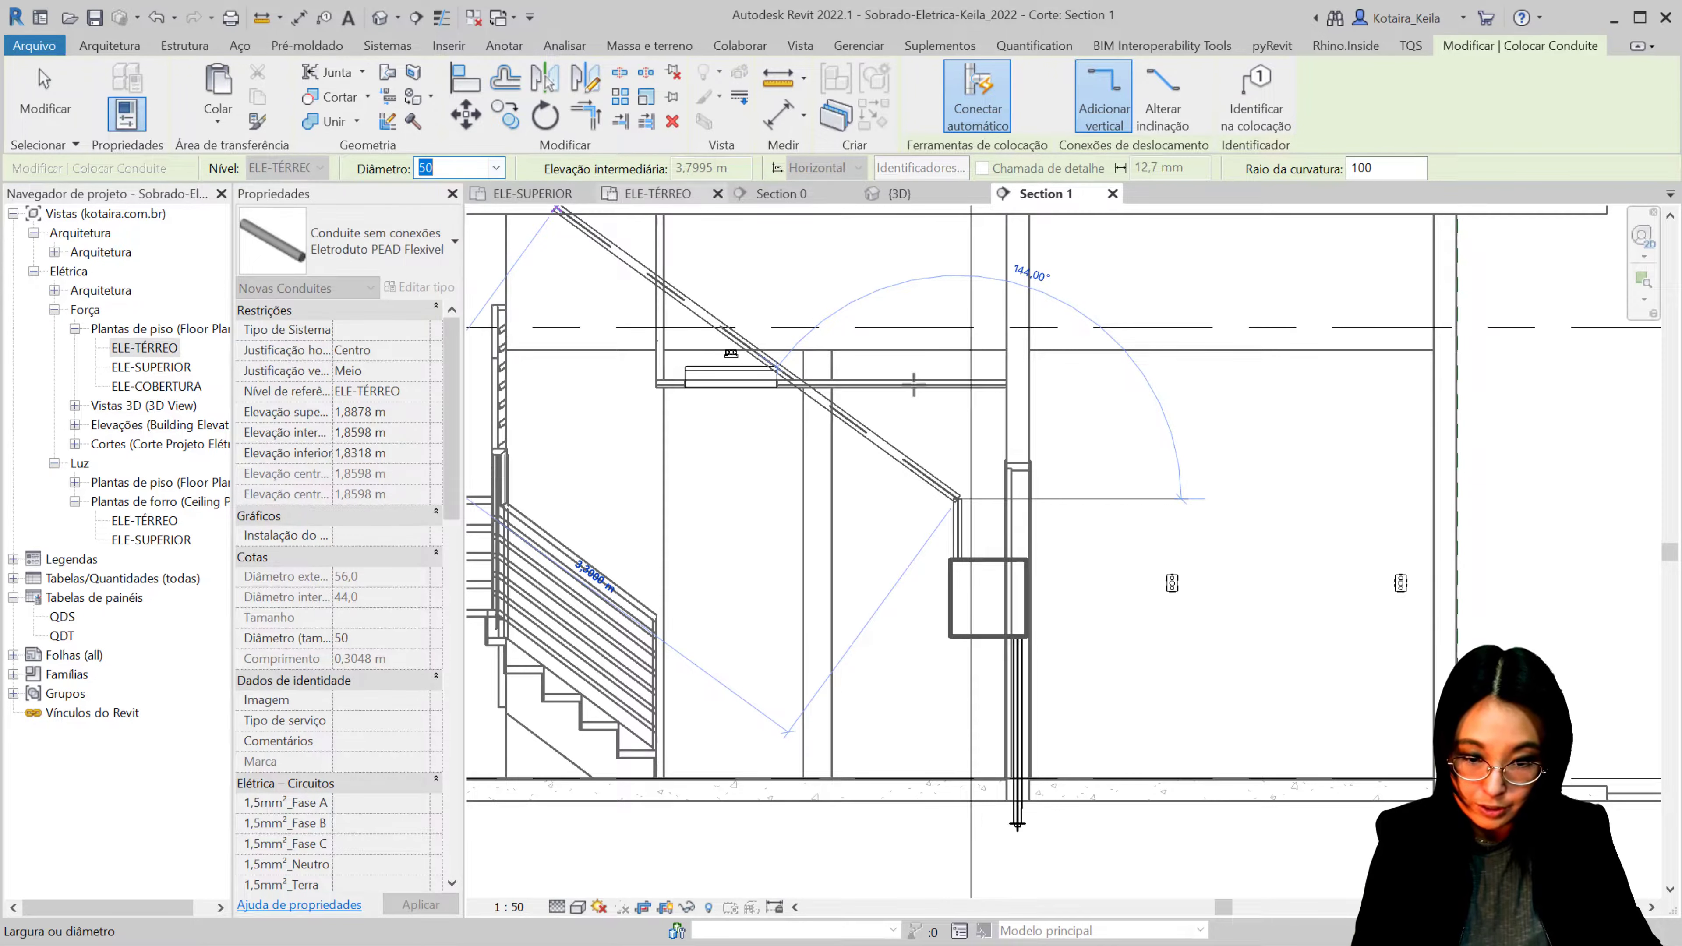
{"action": "mouse_move", "coordinate": [932, 454]}
{"action": "middle_mouse_down"}
{"action": "mouse_move", "coordinate": [931, 412]}
{"action": "mouse_move", "coordinate": [967, 685]}
{"action": "mouse_move", "coordinate": [904, 549]}
{"action": "middle_mouse_up"}
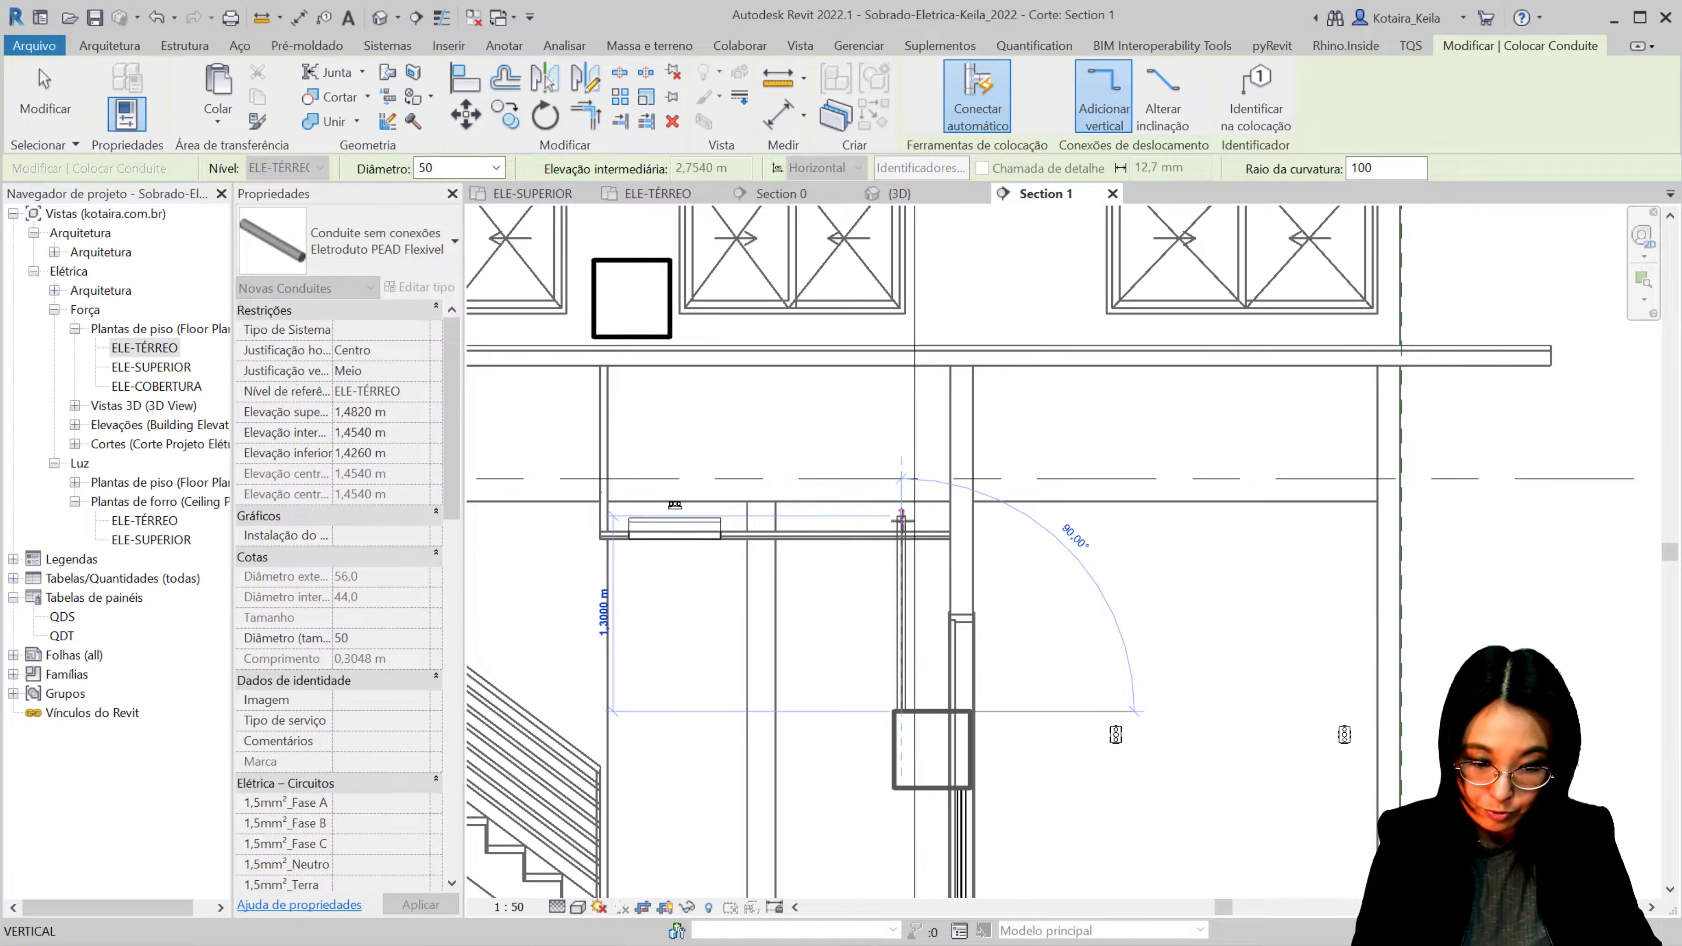
Step: Fix the top of the vertical conduit run above the lower panel
{"action": "left_click", "coordinate": [901, 519]}
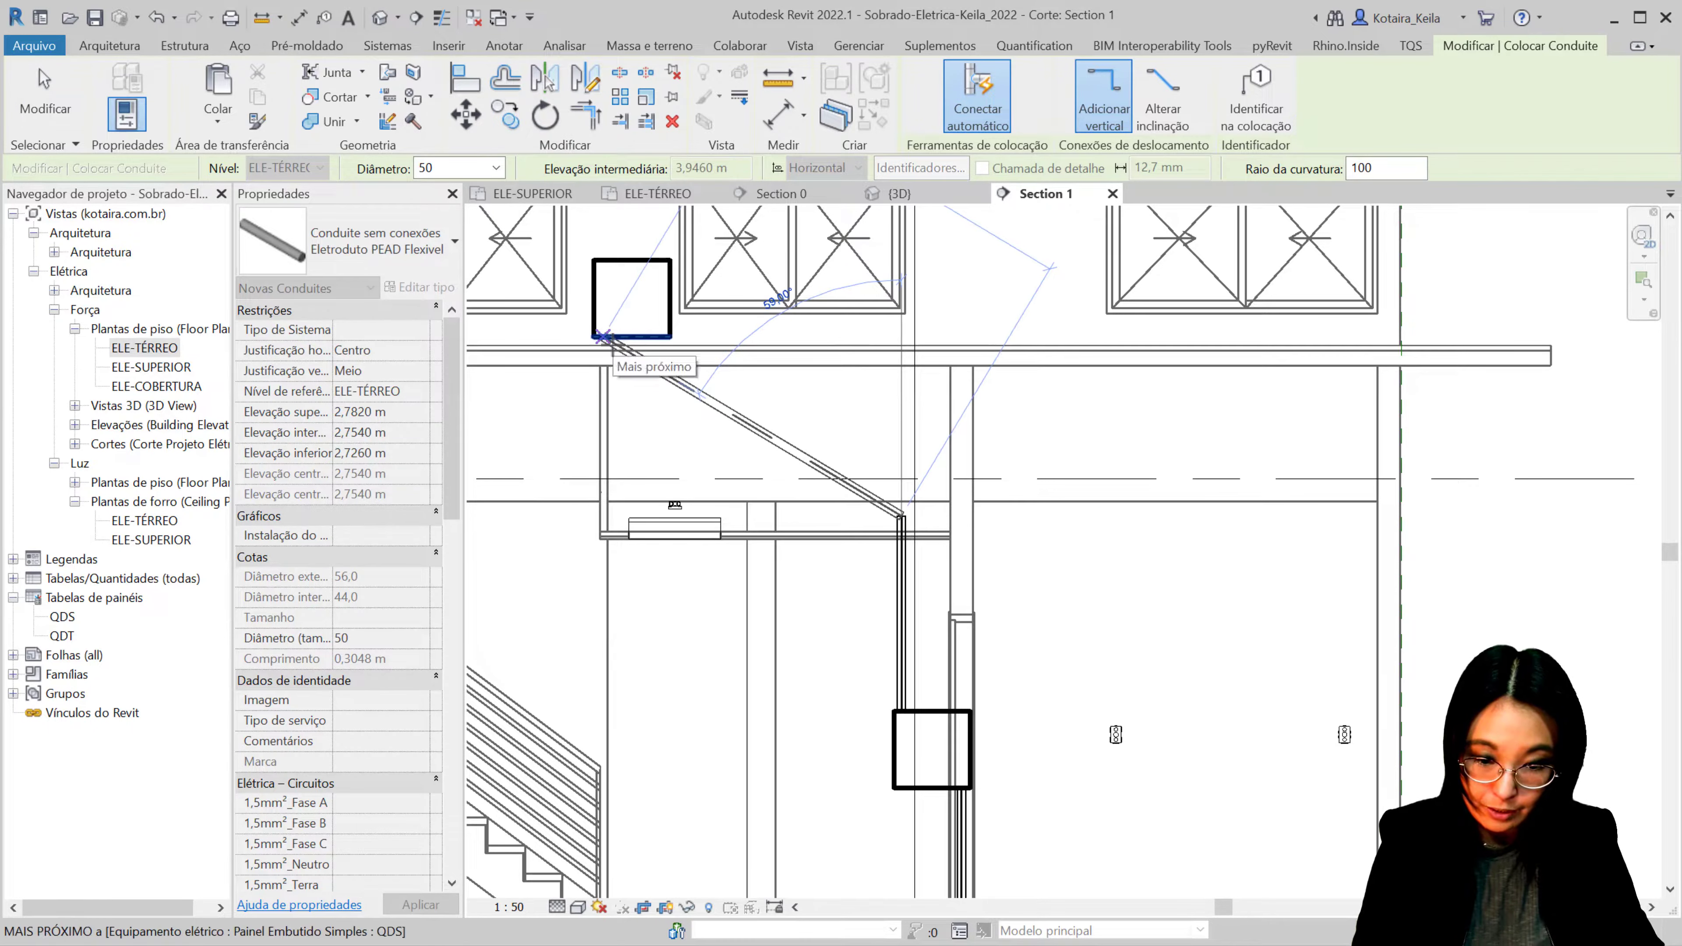
{"action": "middle_click_drag", "start_coordinate": [602, 336], "coordinate": [563, 501]}
{"action": "scroll", "coordinate": [570, 504], "scroll_direction": "up", "scroll_amount": 2}
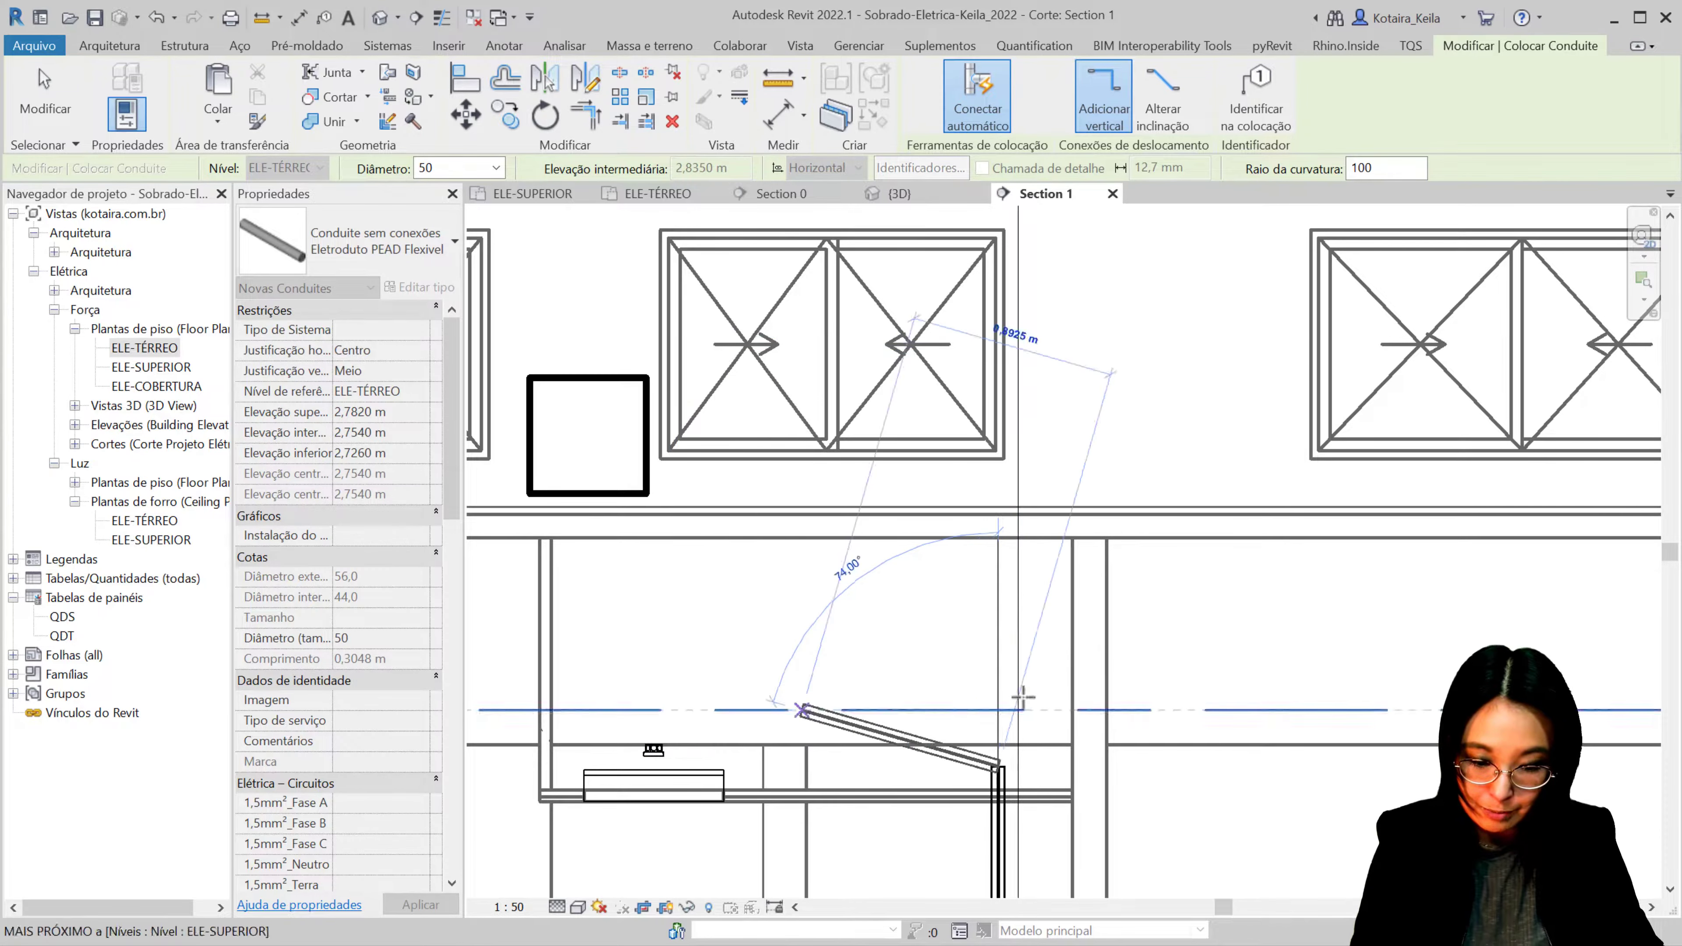
Step: Raise the conduit to 3,05 m, run it horizontally, and connect it to the QDS panel face
{"action": "left_click", "coordinate": [998, 709]}
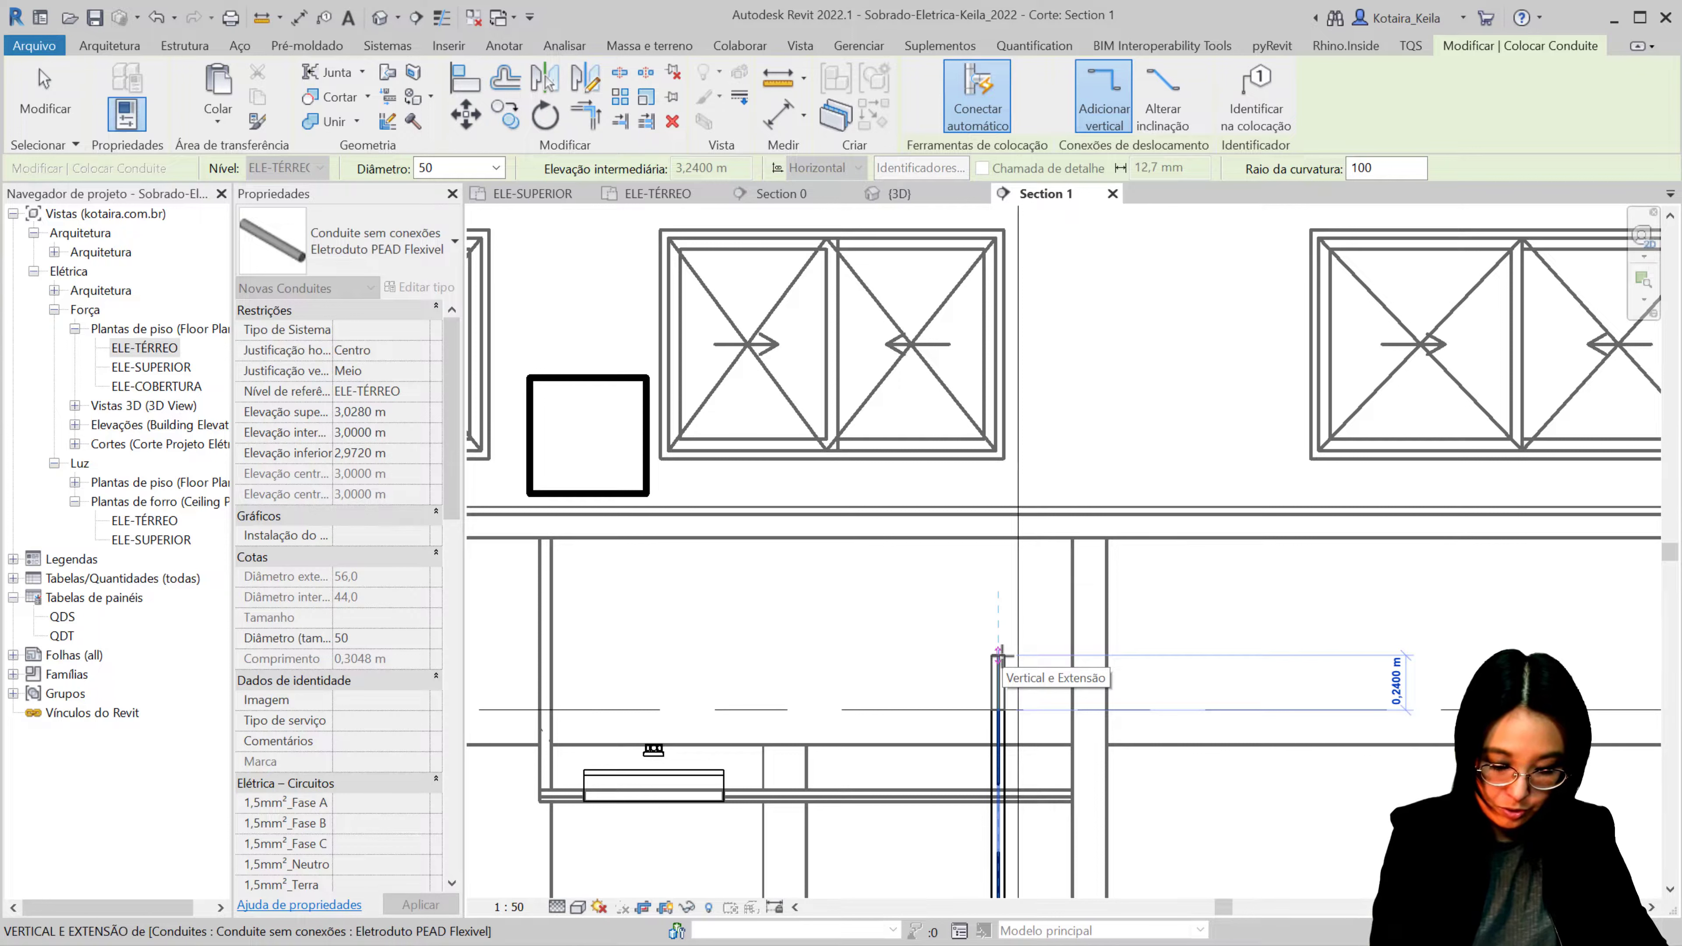
{"action": "type", "text": "-.05"}
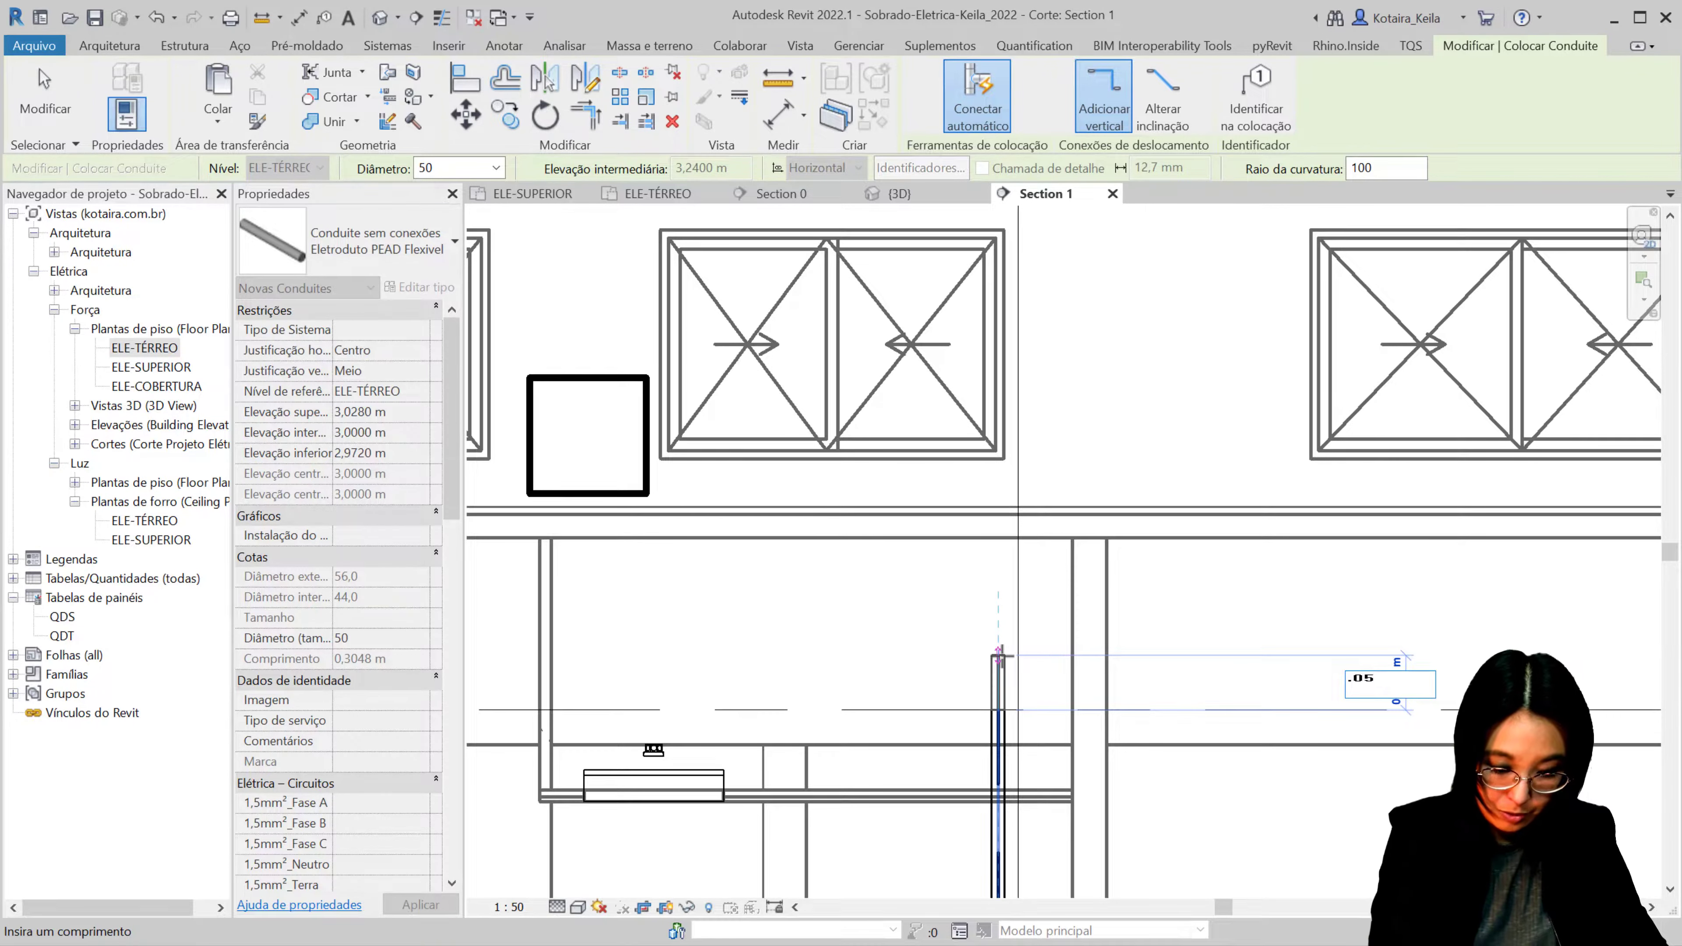
{"action": "key", "text": "Return"}
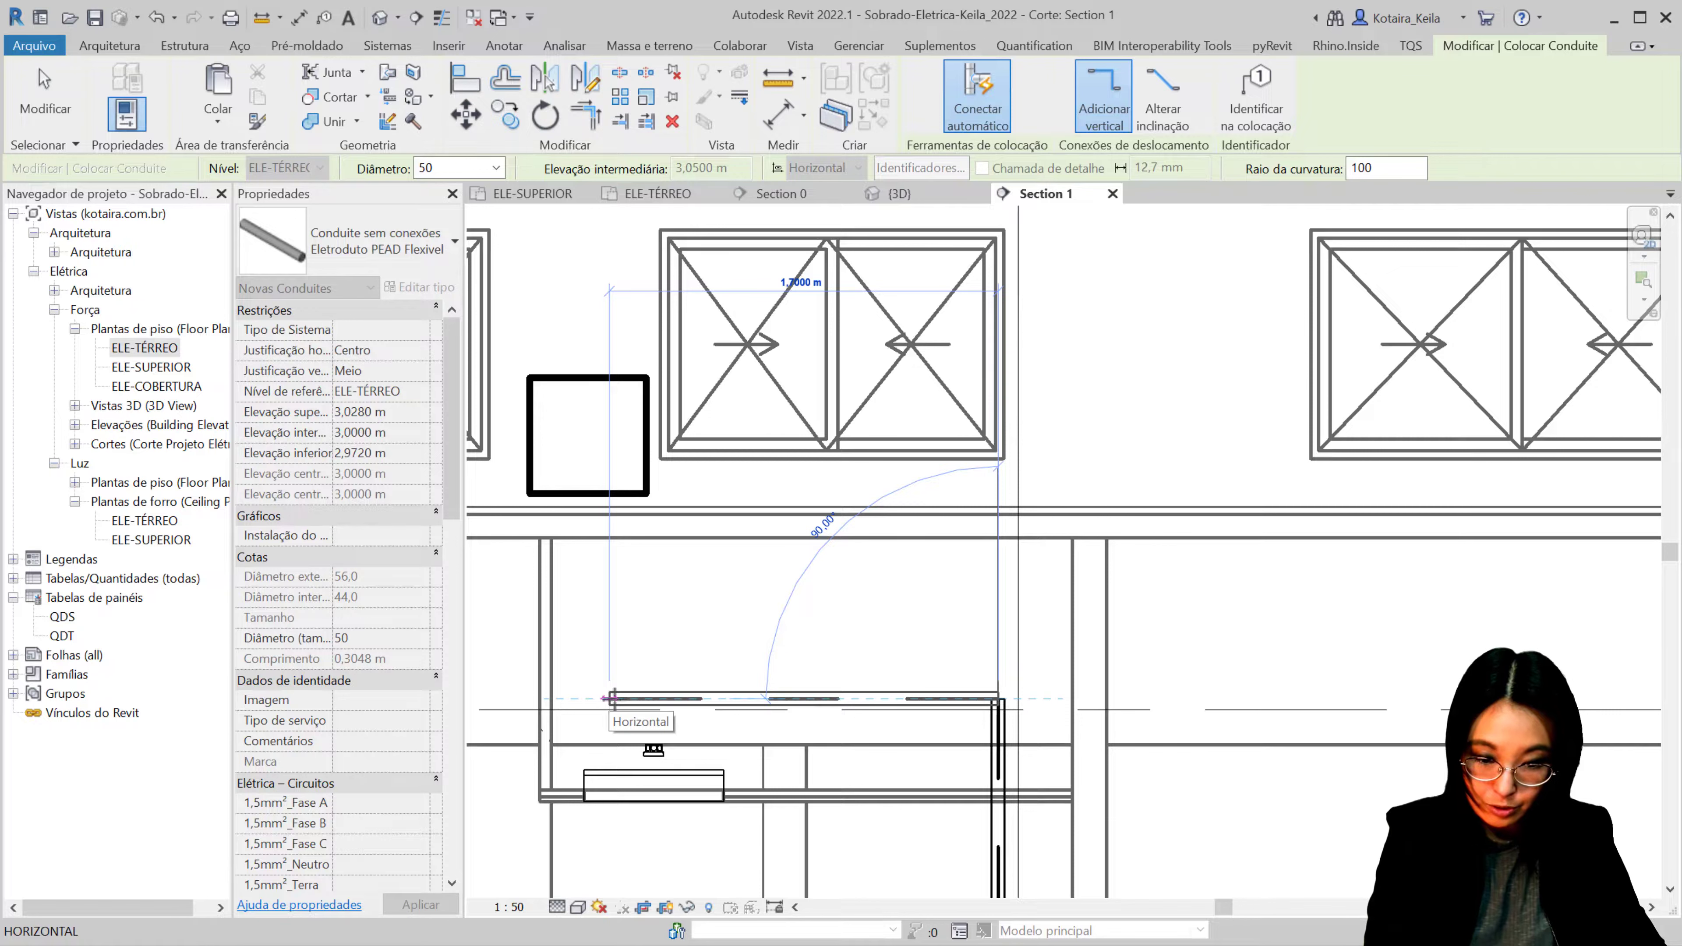
{"action": "left_click", "coordinate": [627, 698]}
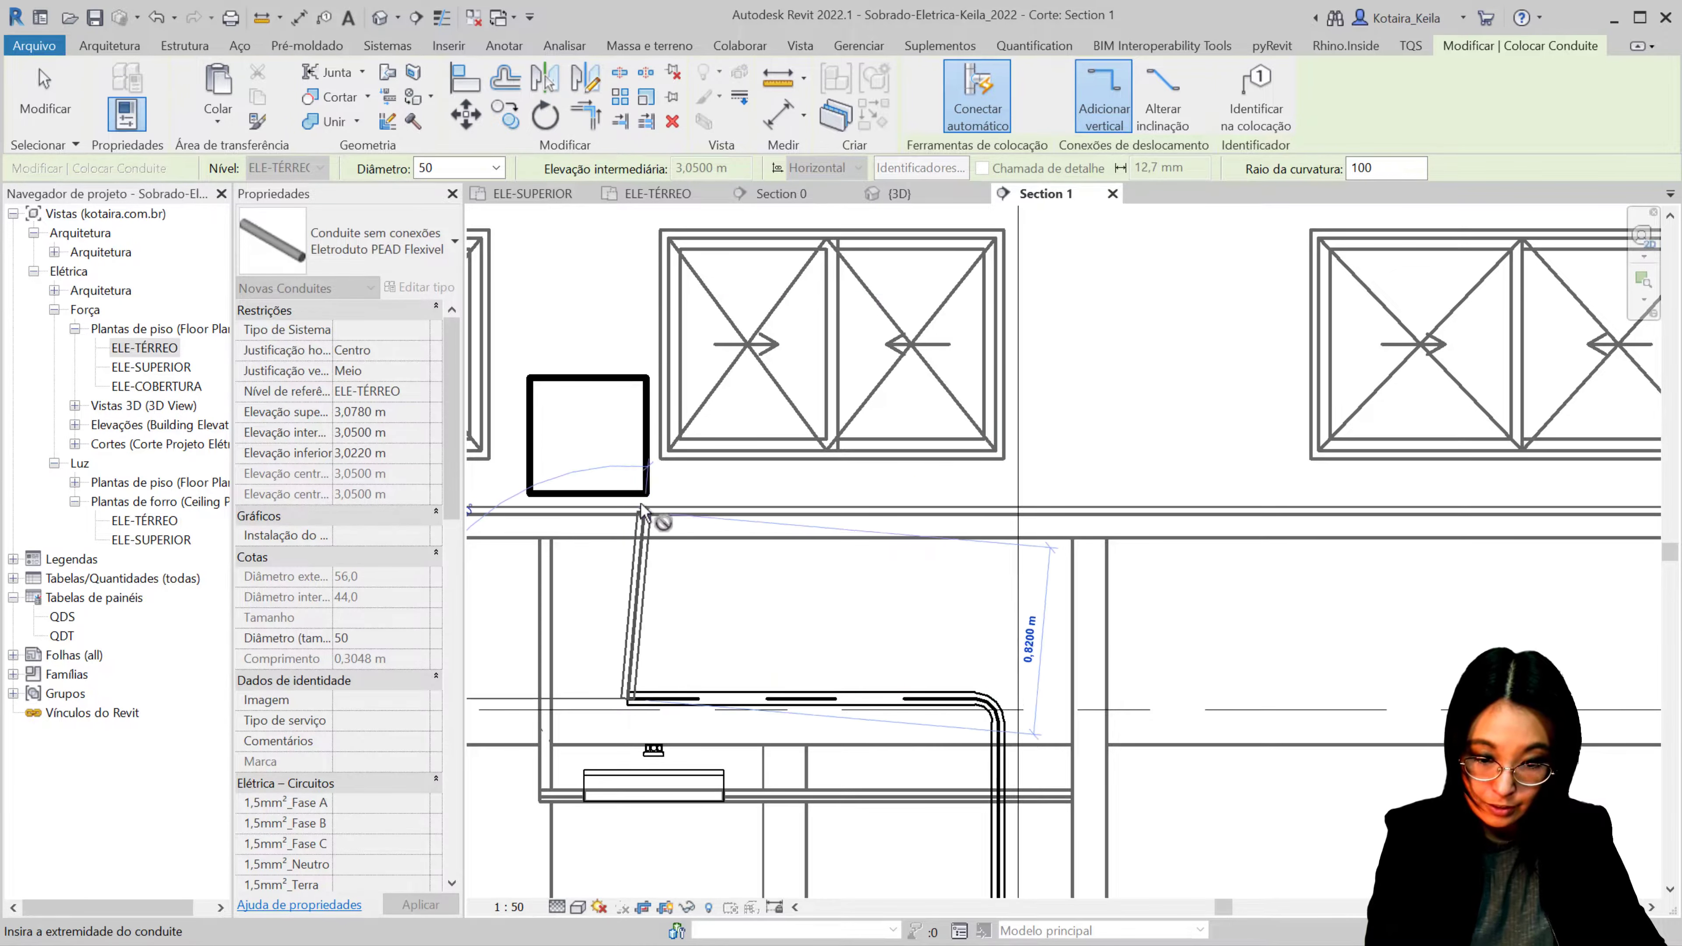
{"action": "left_click", "coordinate": [627, 490]}
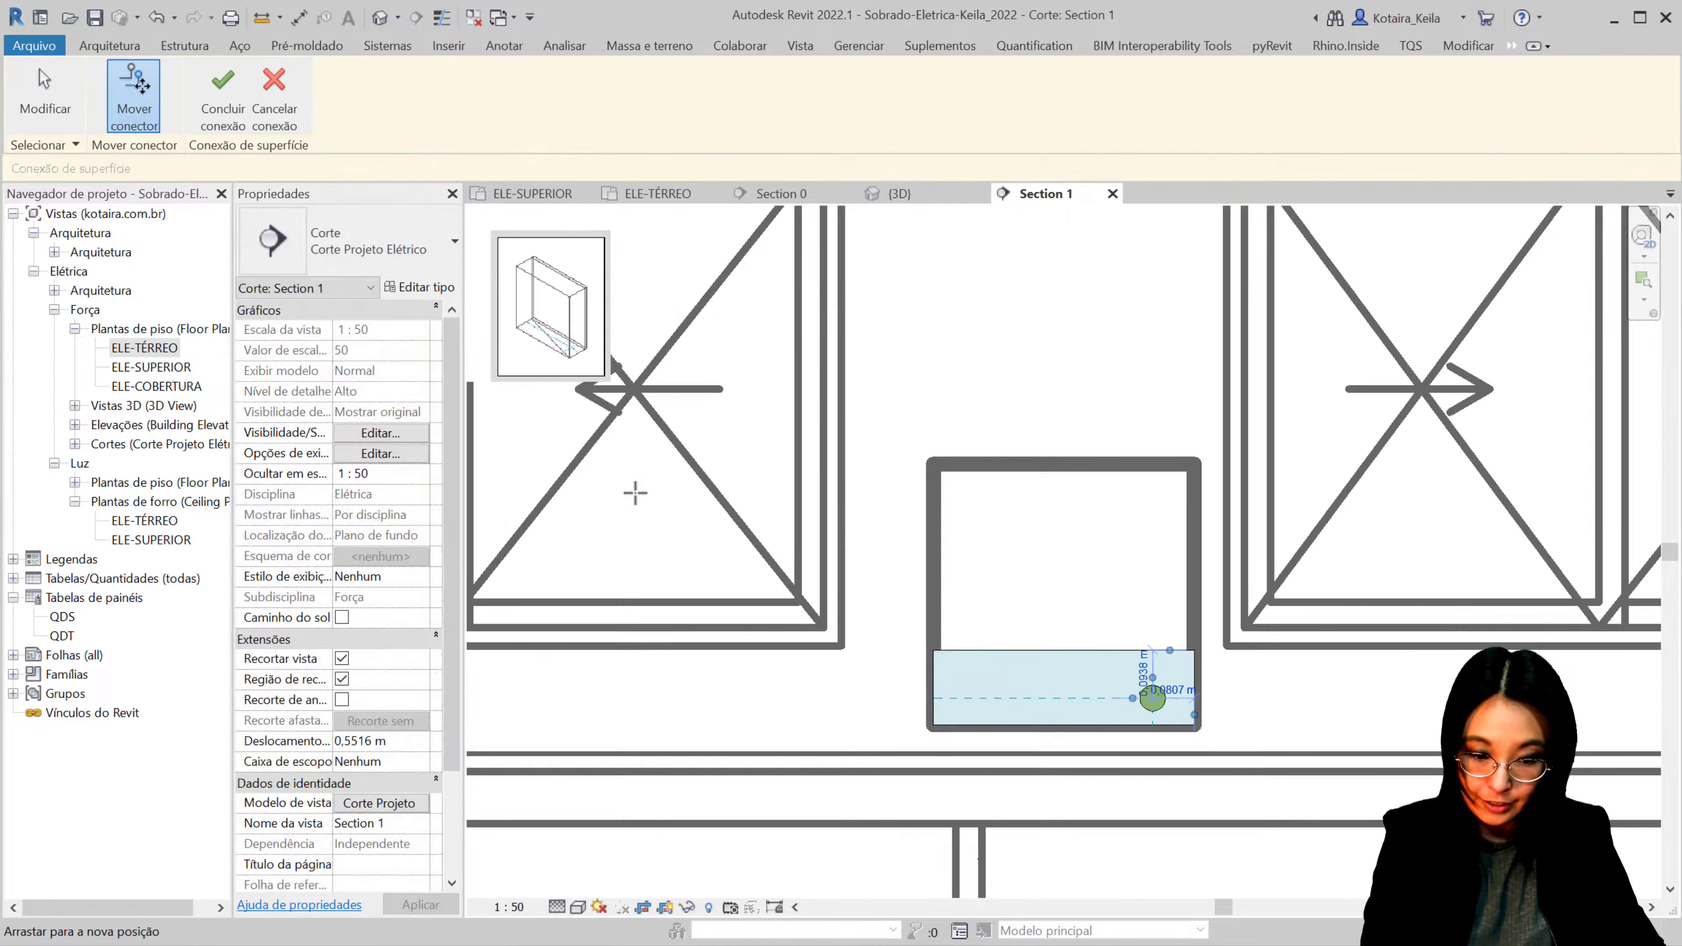
{"action": "middle_click_drag", "start_coordinate": [695, 534], "coordinate": [557, 354]}
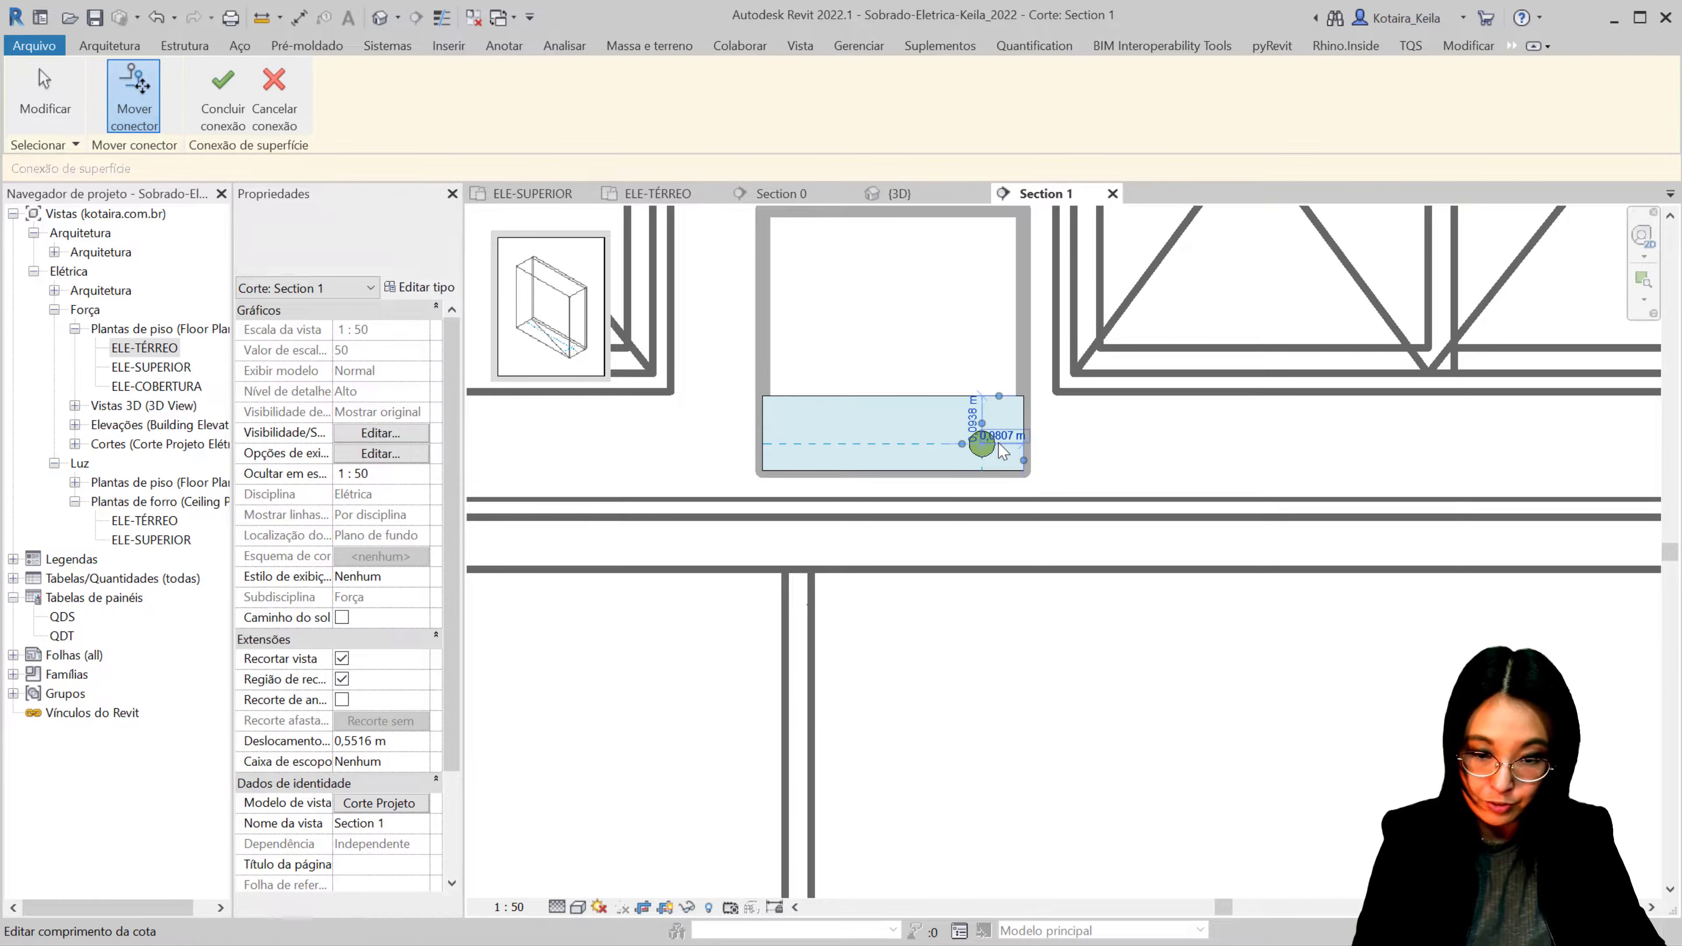
{"action": "left_click", "coordinate": [220, 118]}
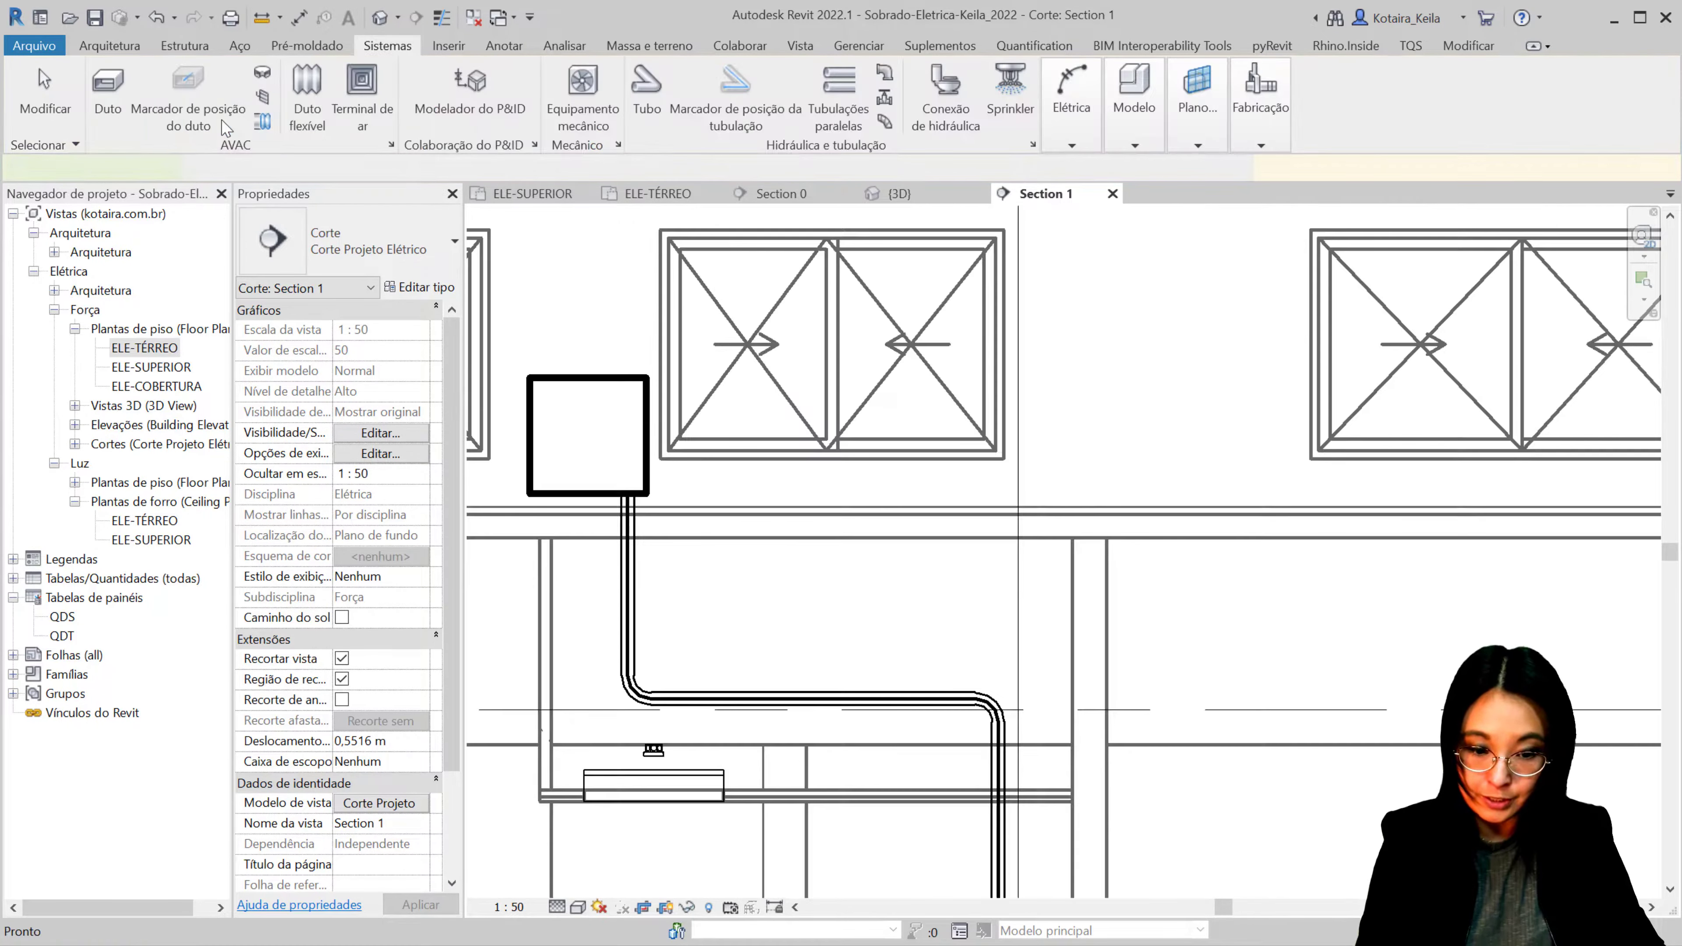
Step: In the 3D view, orbit around the wall panel to inspect the 50 mm conduit drop
{"action": "left_click", "coordinate": [899, 193]}
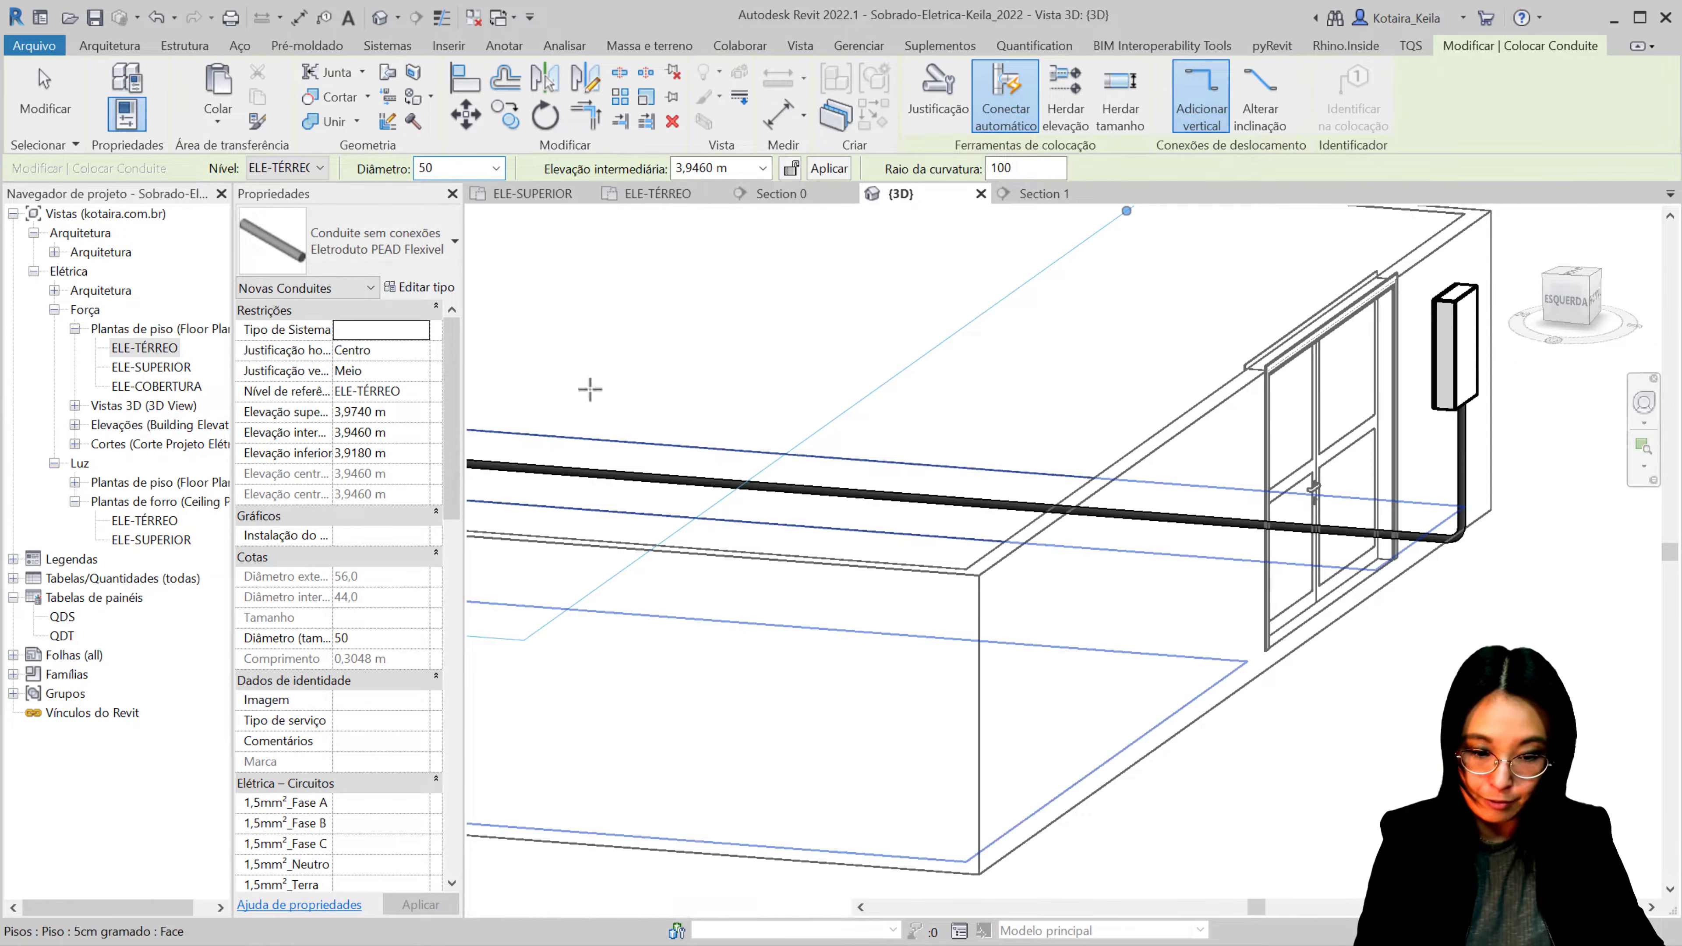
{"action": "scroll", "coordinate": [834, 470], "scroll_direction": "up", "scroll_amount": 2}
{"action": "scroll", "coordinate": [1069, 510], "scroll_direction": "up", "scroll_amount": 3}
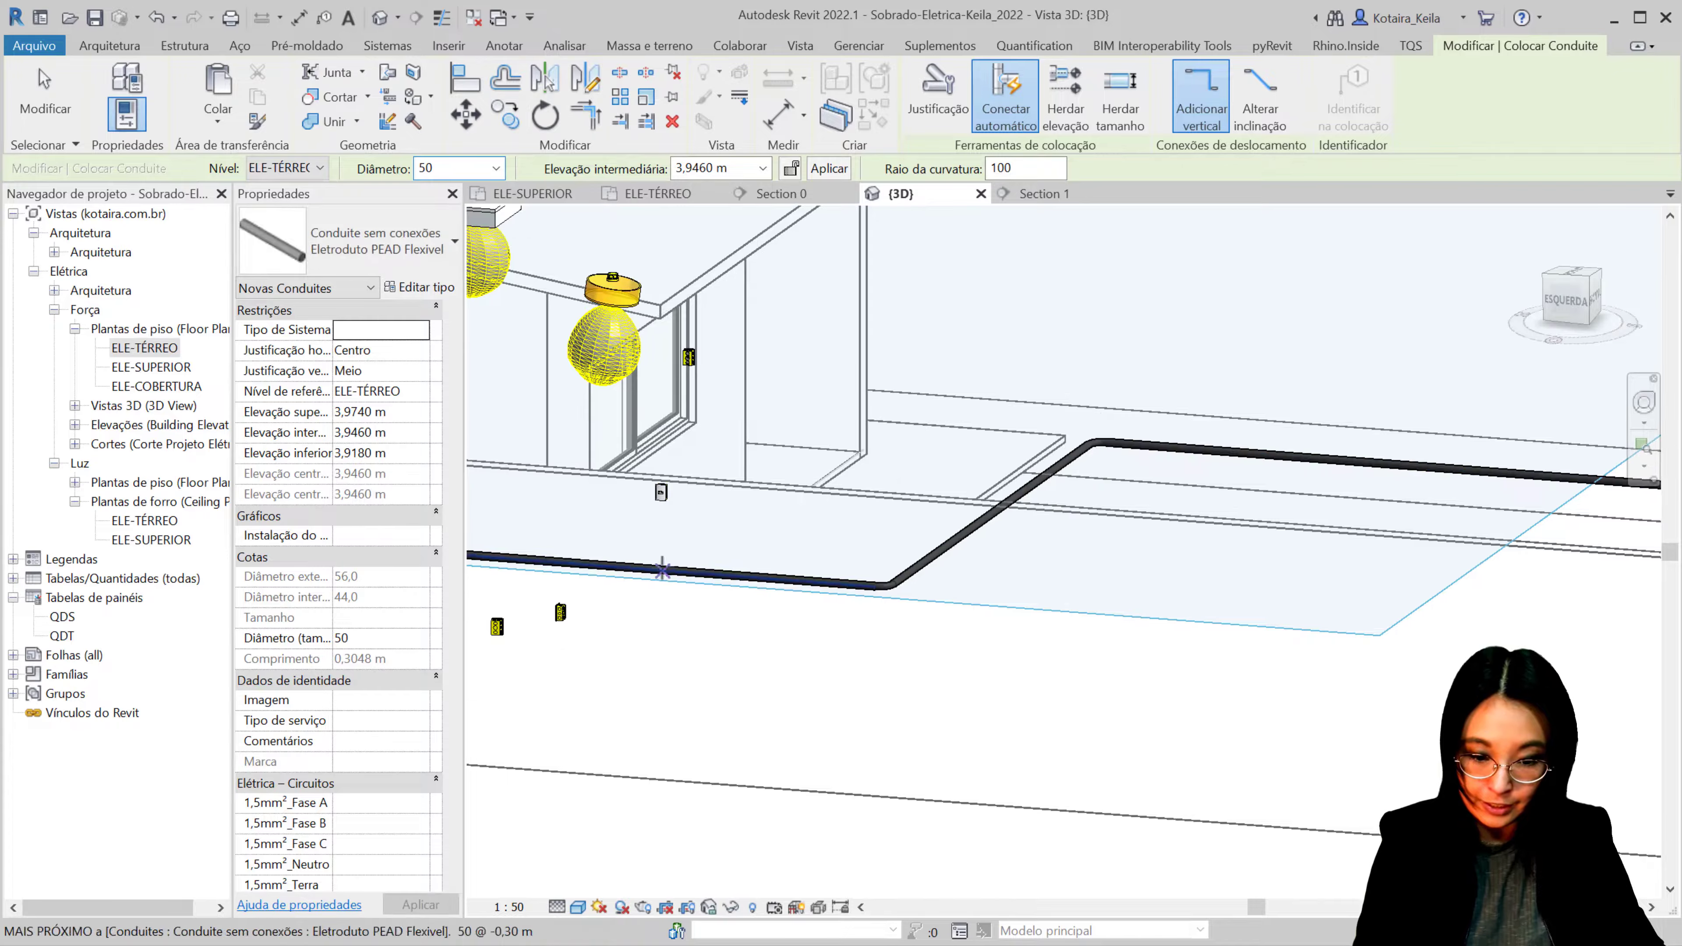
{"action": "middle_click_drag", "start_coordinate": [1202, 437], "coordinate": [1106, 448], "text": "shift"}
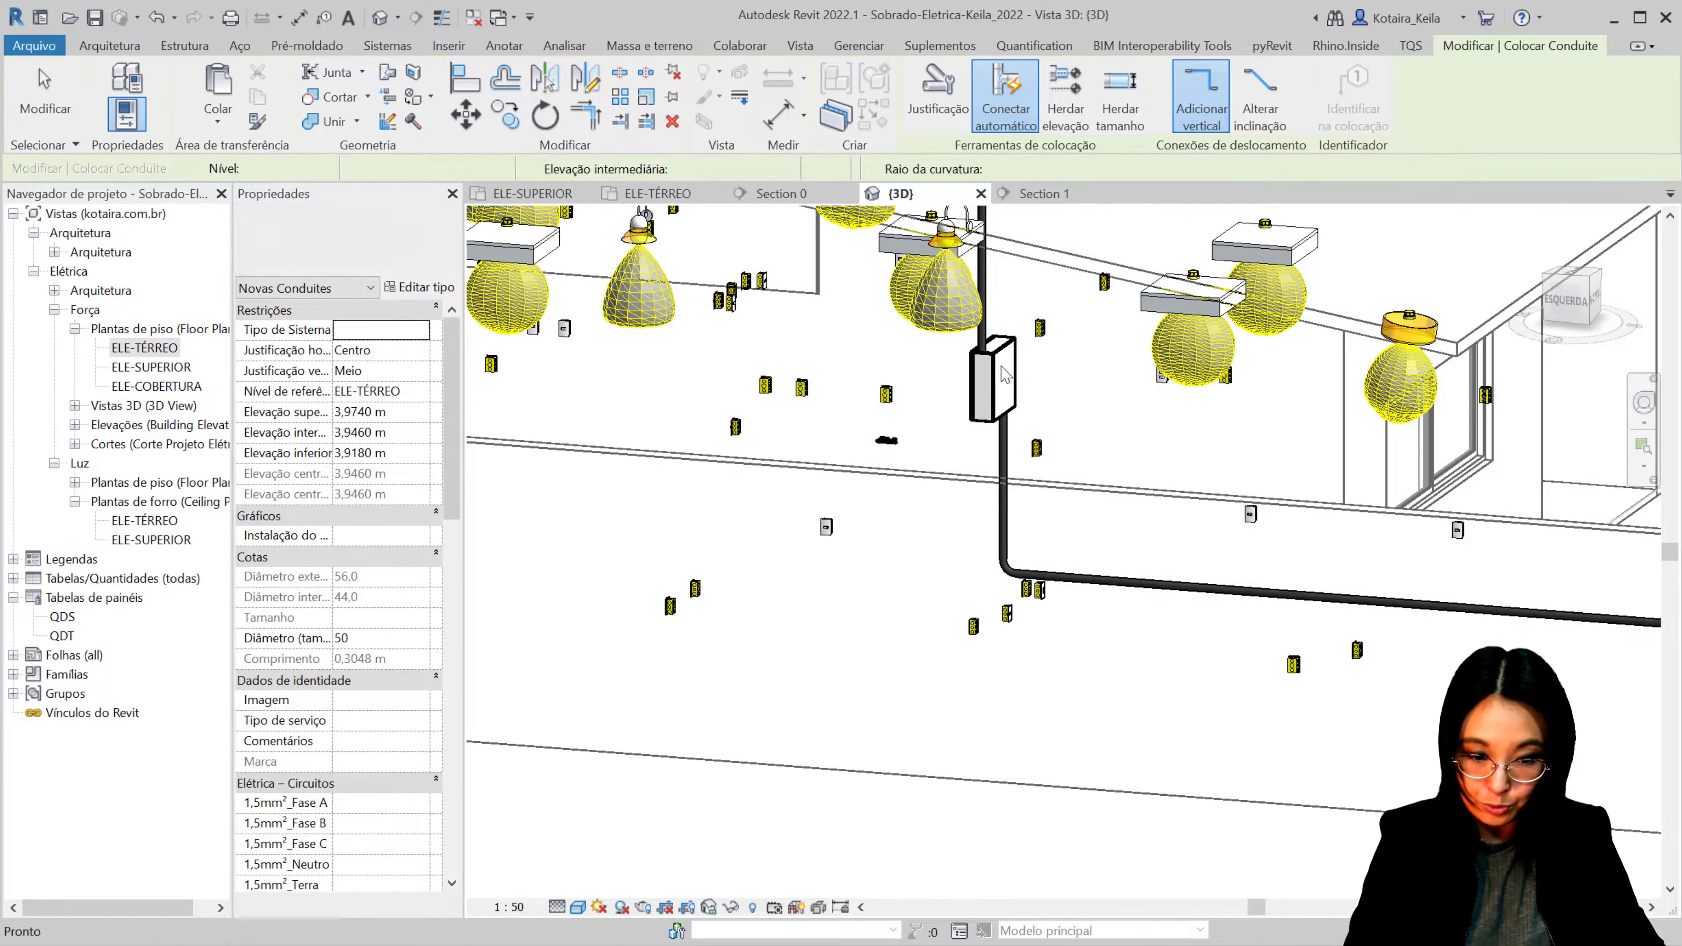
{"action": "key", "text": "Escape"}
{"action": "left_click", "coordinate": [994, 381]}
{"action": "mouse_move", "coordinate": [994, 398]}
{"action": "middle_mouse_down", "text": "shift"}
{"action": "mouse_move", "coordinate": [858, 516]}
{"action": "mouse_move", "coordinate": [610, 457]}
{"action": "middle_mouse_up", "text": "shift"}
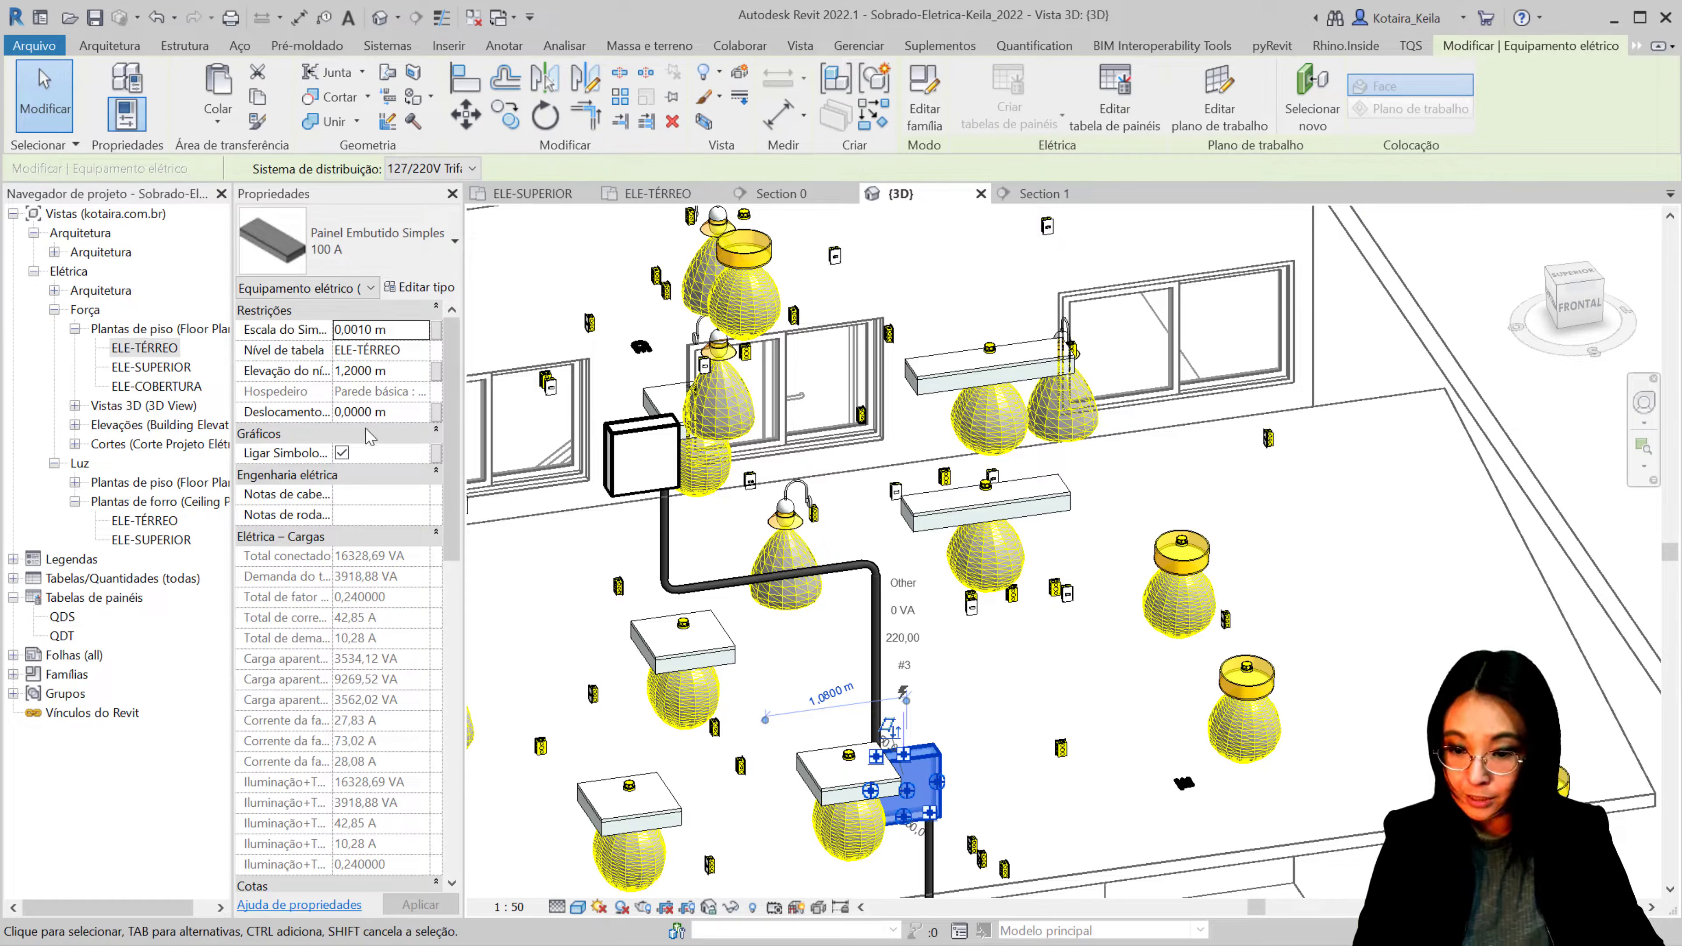
Step: Reopen the ELE-TÉRREO plan, zoom to the QDT panel beside the garage, and select it
{"action": "double_click", "coordinate": [177, 350]}
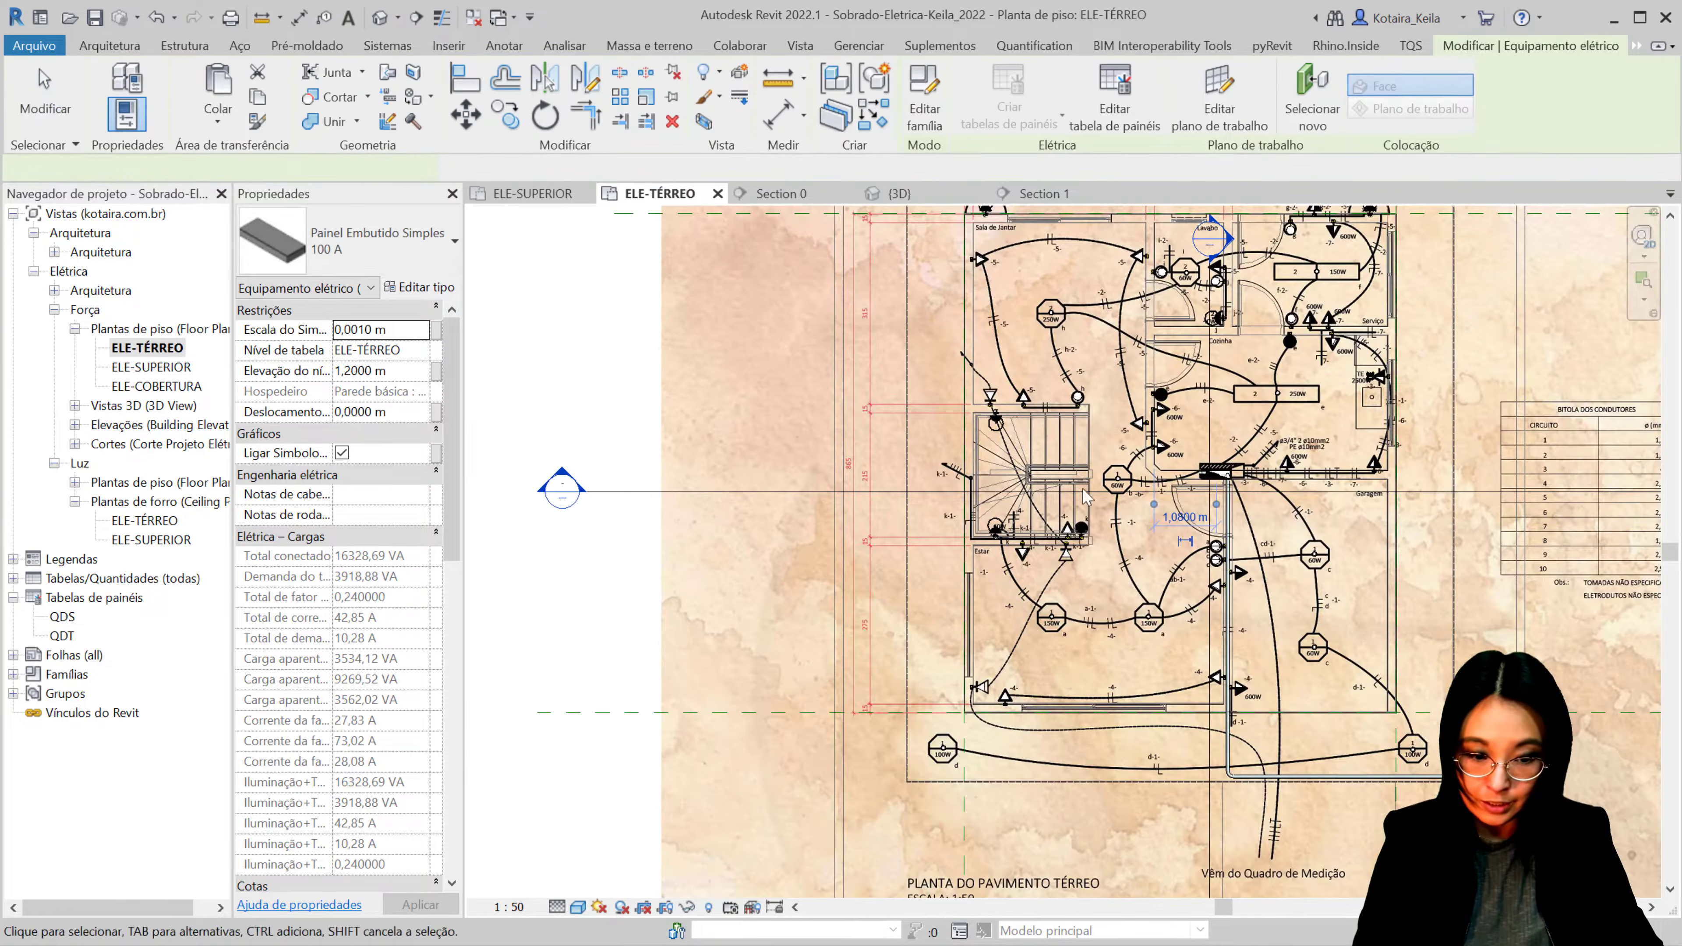
{"action": "scroll", "coordinate": [1159, 450], "scroll_direction": "up", "scroll_amount": 5}
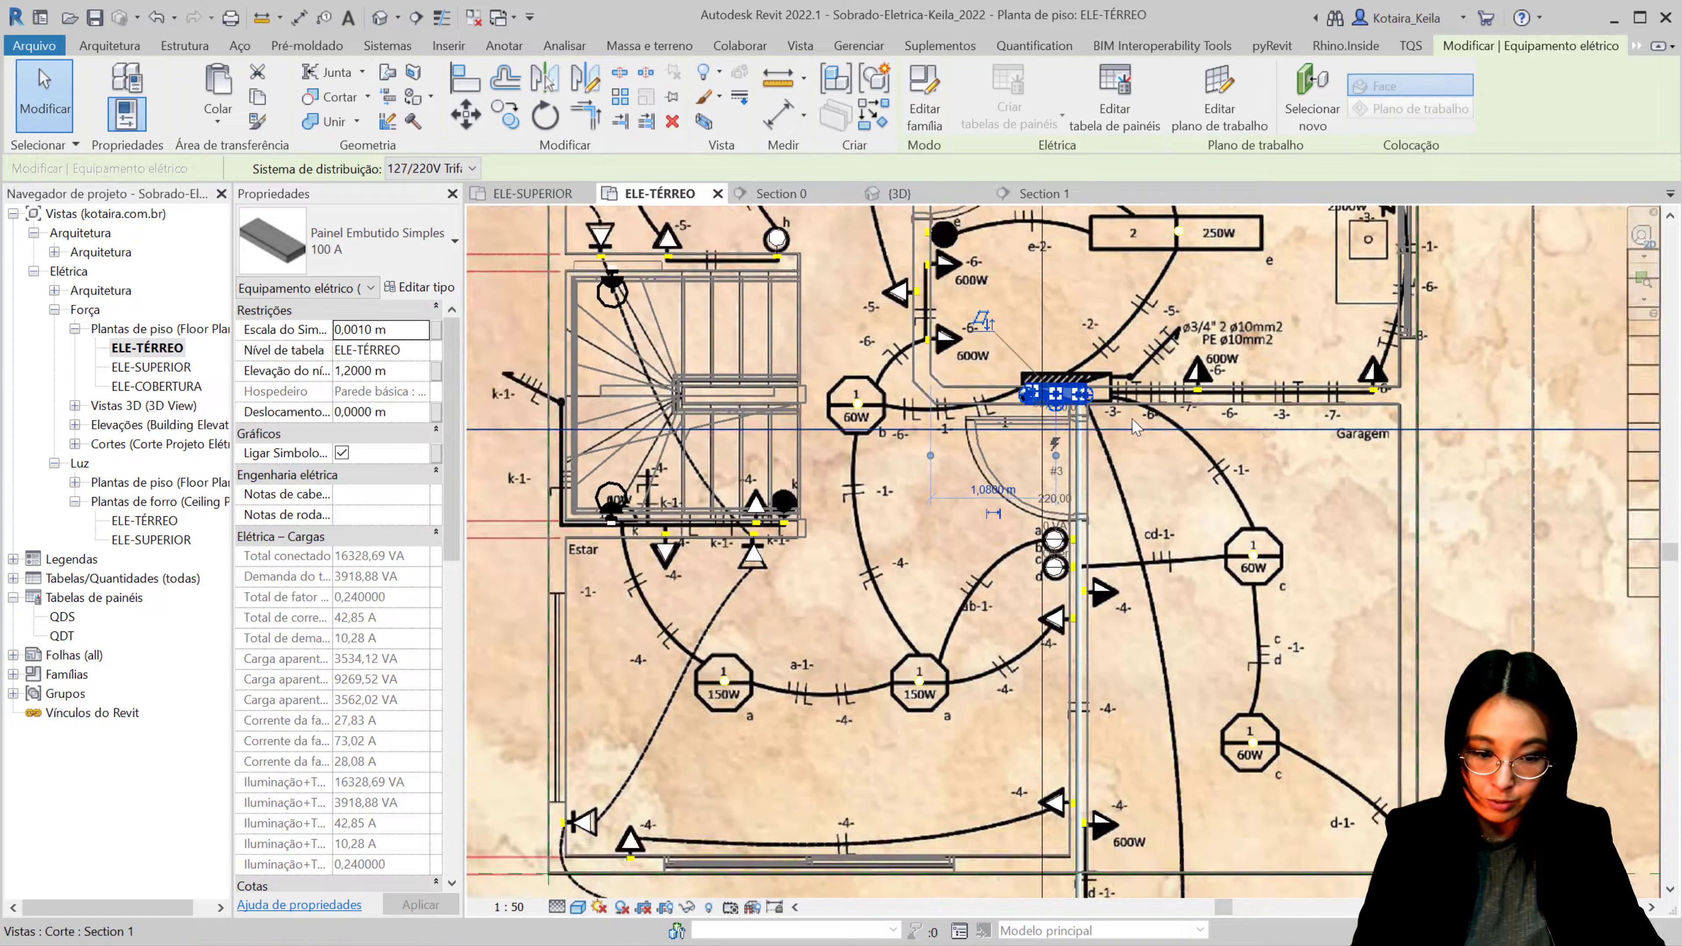
{"action": "key", "text": "Escape"}
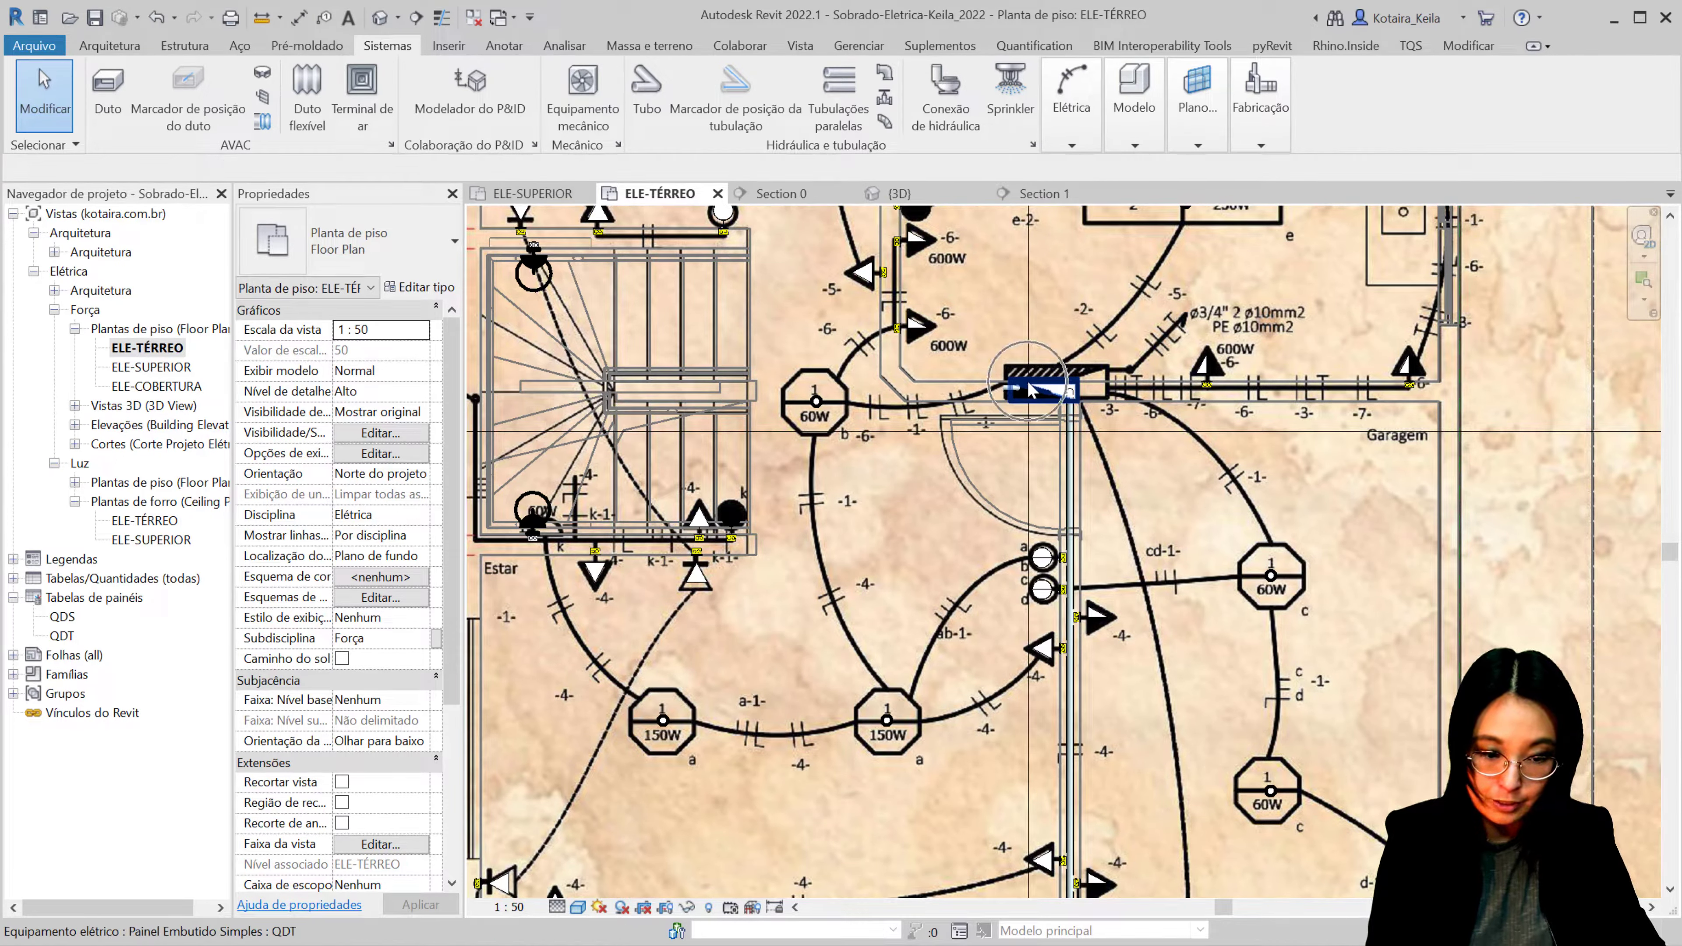
{"action": "middle_click_drag", "start_coordinate": [943, 453], "coordinate": [738, 572]}
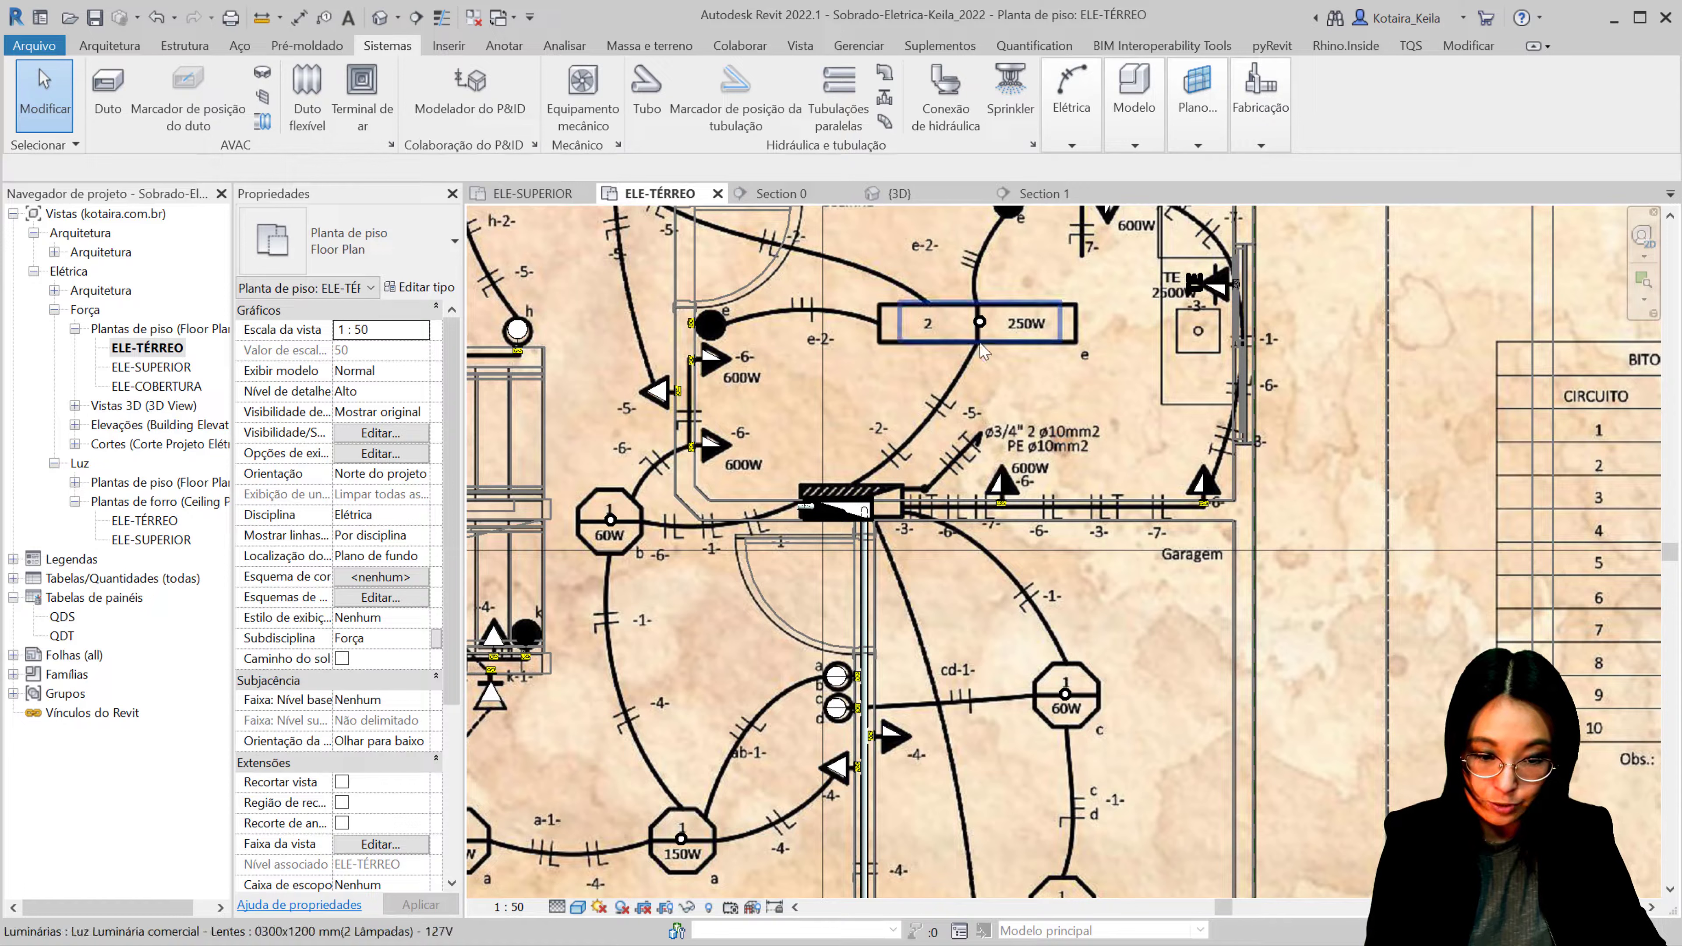
{"action": "middle_click_drag", "start_coordinate": [865, 511], "coordinate": [798, 362]}
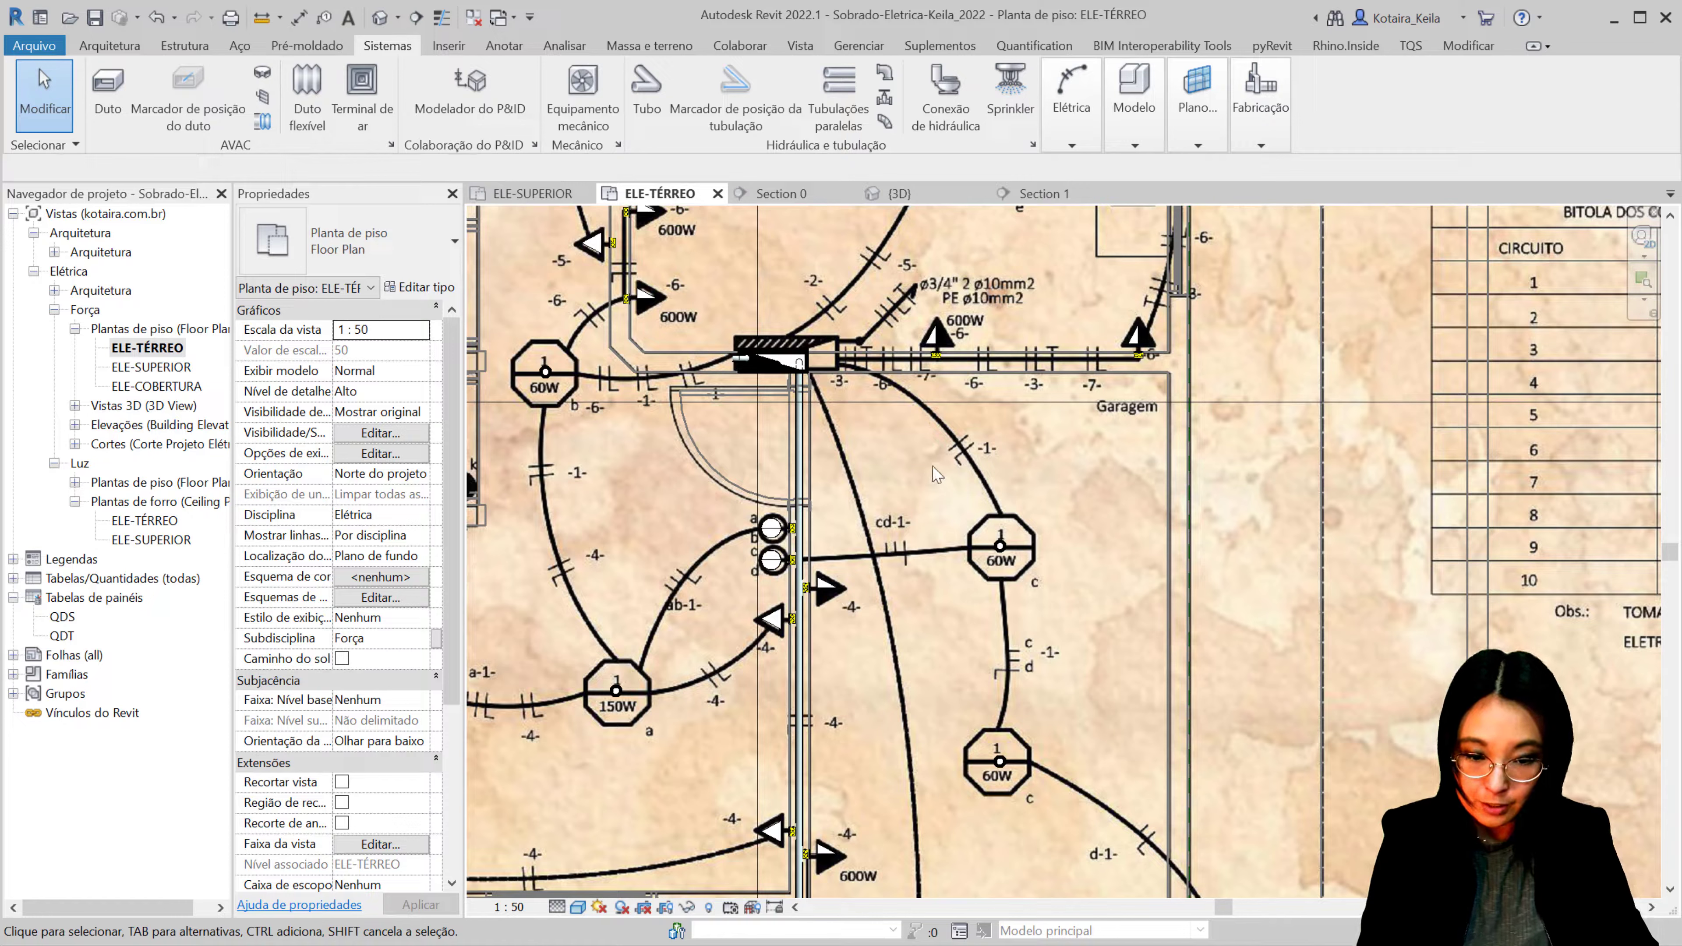
{"action": "scroll", "coordinate": [762, 363], "scroll_direction": "up", "scroll_amount": 1}
{"action": "scroll", "coordinate": [761, 363], "scroll_direction": "up", "scroll_amount": 1}
{"action": "left_click", "coordinate": [878, 344]}
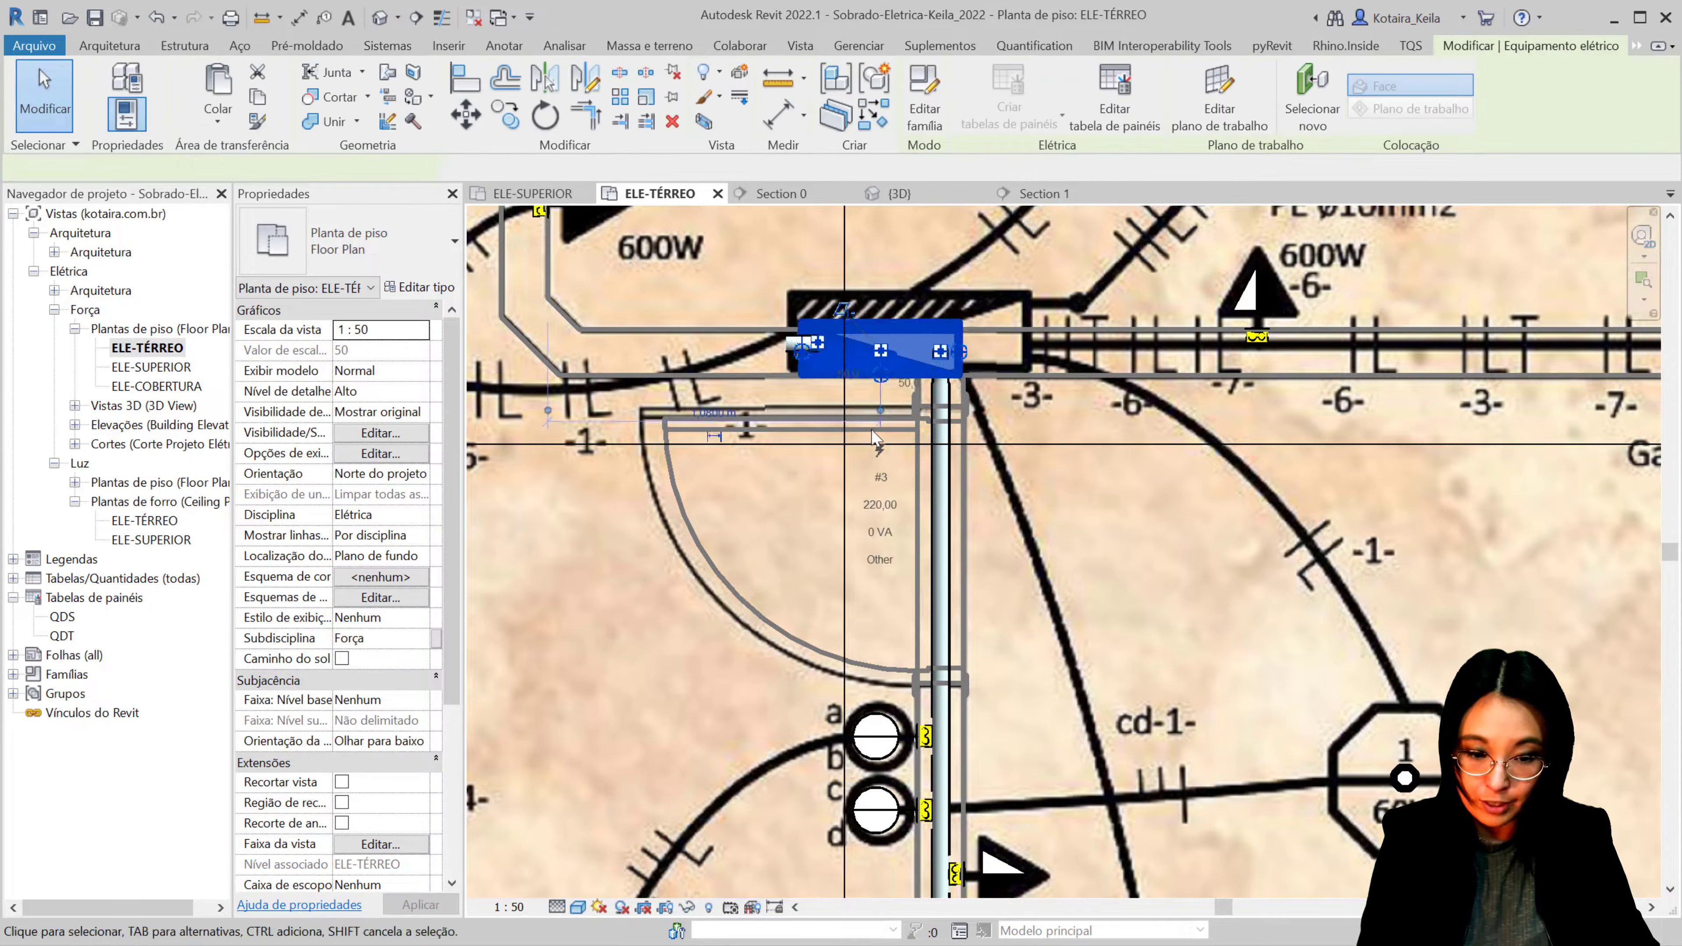
{"action": "middle_click_drag", "start_coordinate": [878, 344], "coordinate": [1026, 403]}
{"action": "scroll", "coordinate": [1027, 403], "scroll_direction": "down", "scroll_amount": 1}
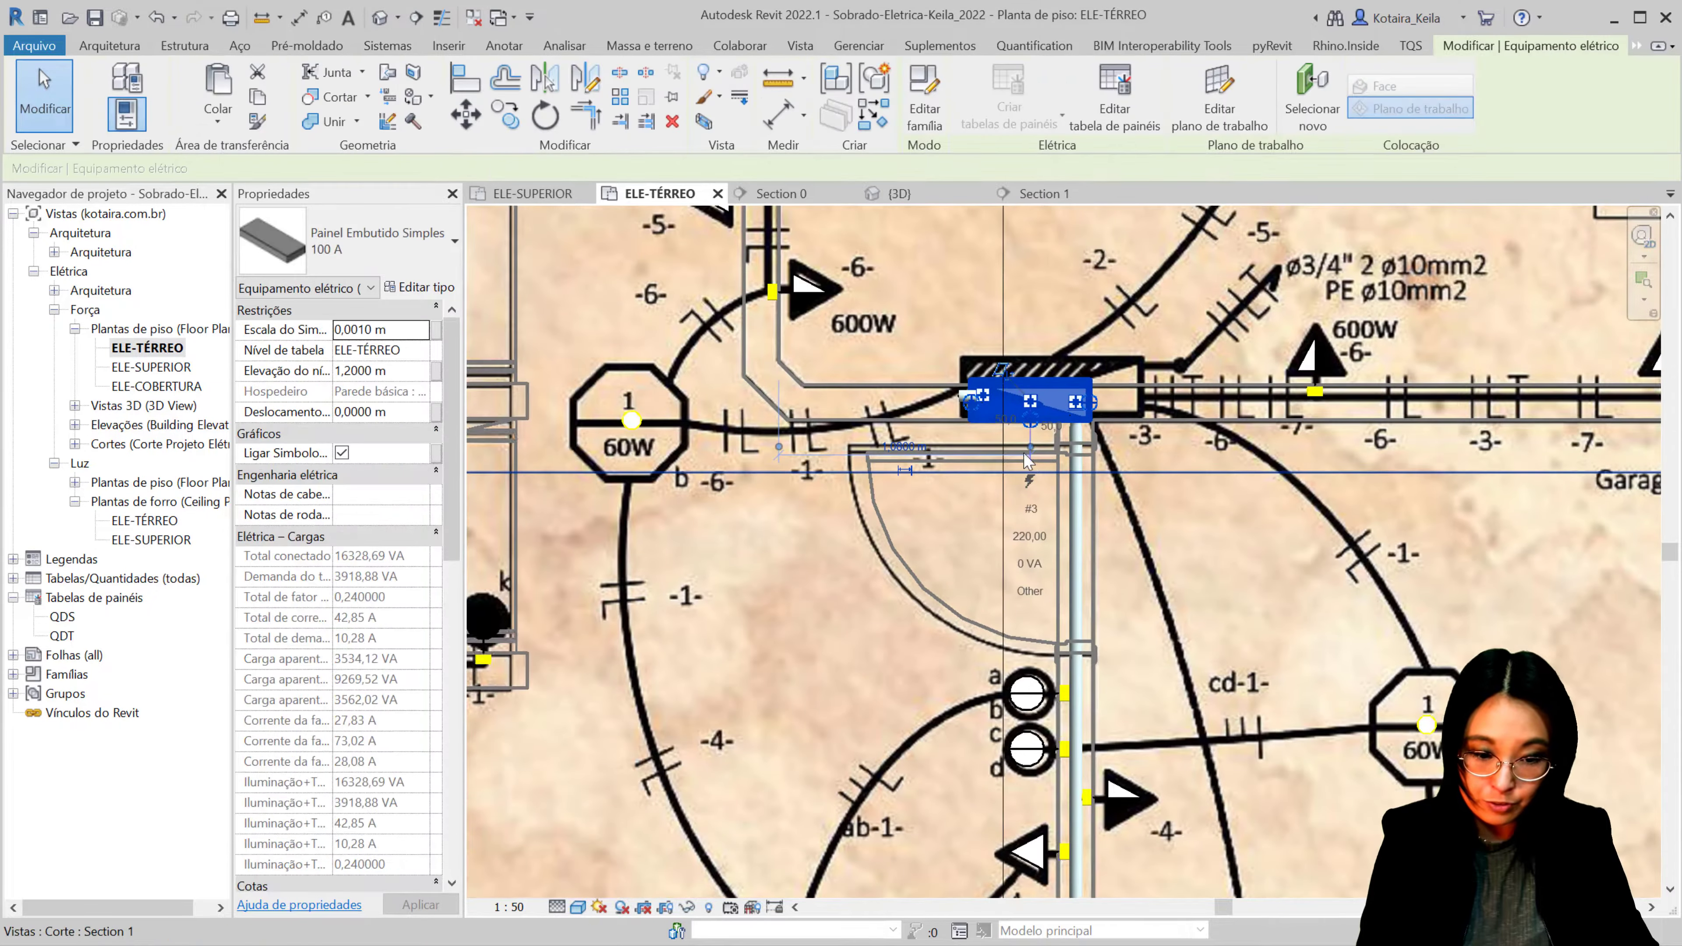
Step: Place a face connector on the QDT panel 0,05 m from its side and bottom edges
{"action": "right_click", "coordinate": [1033, 406]}
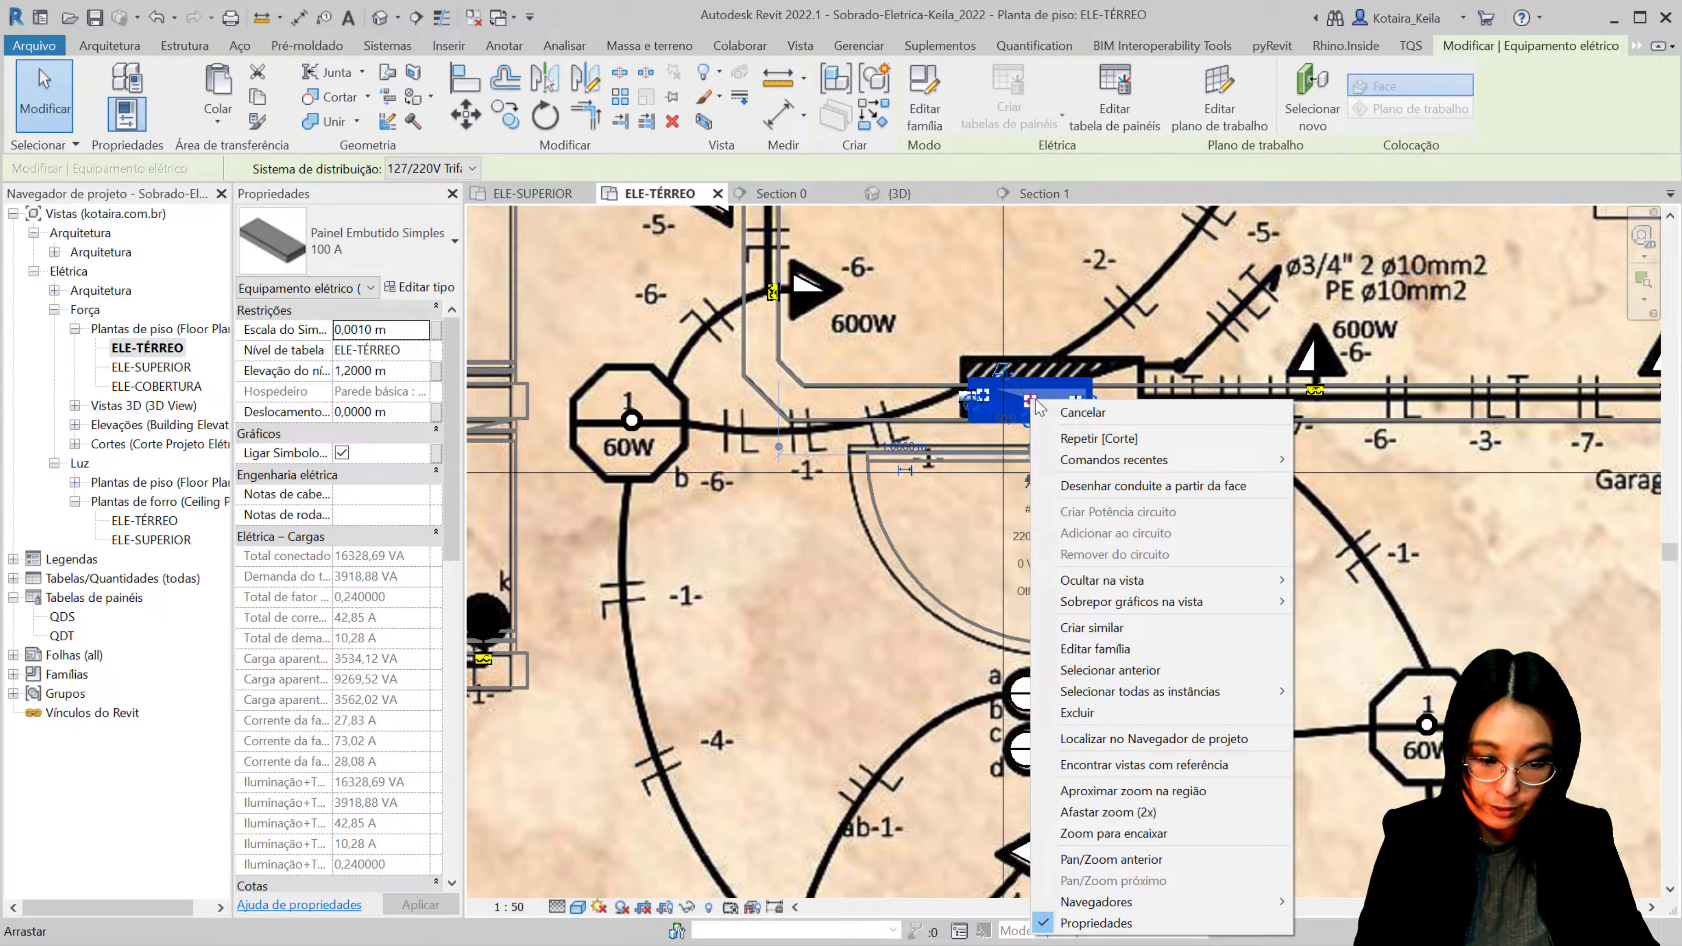
{"action": "left_click", "coordinate": [1203, 494]}
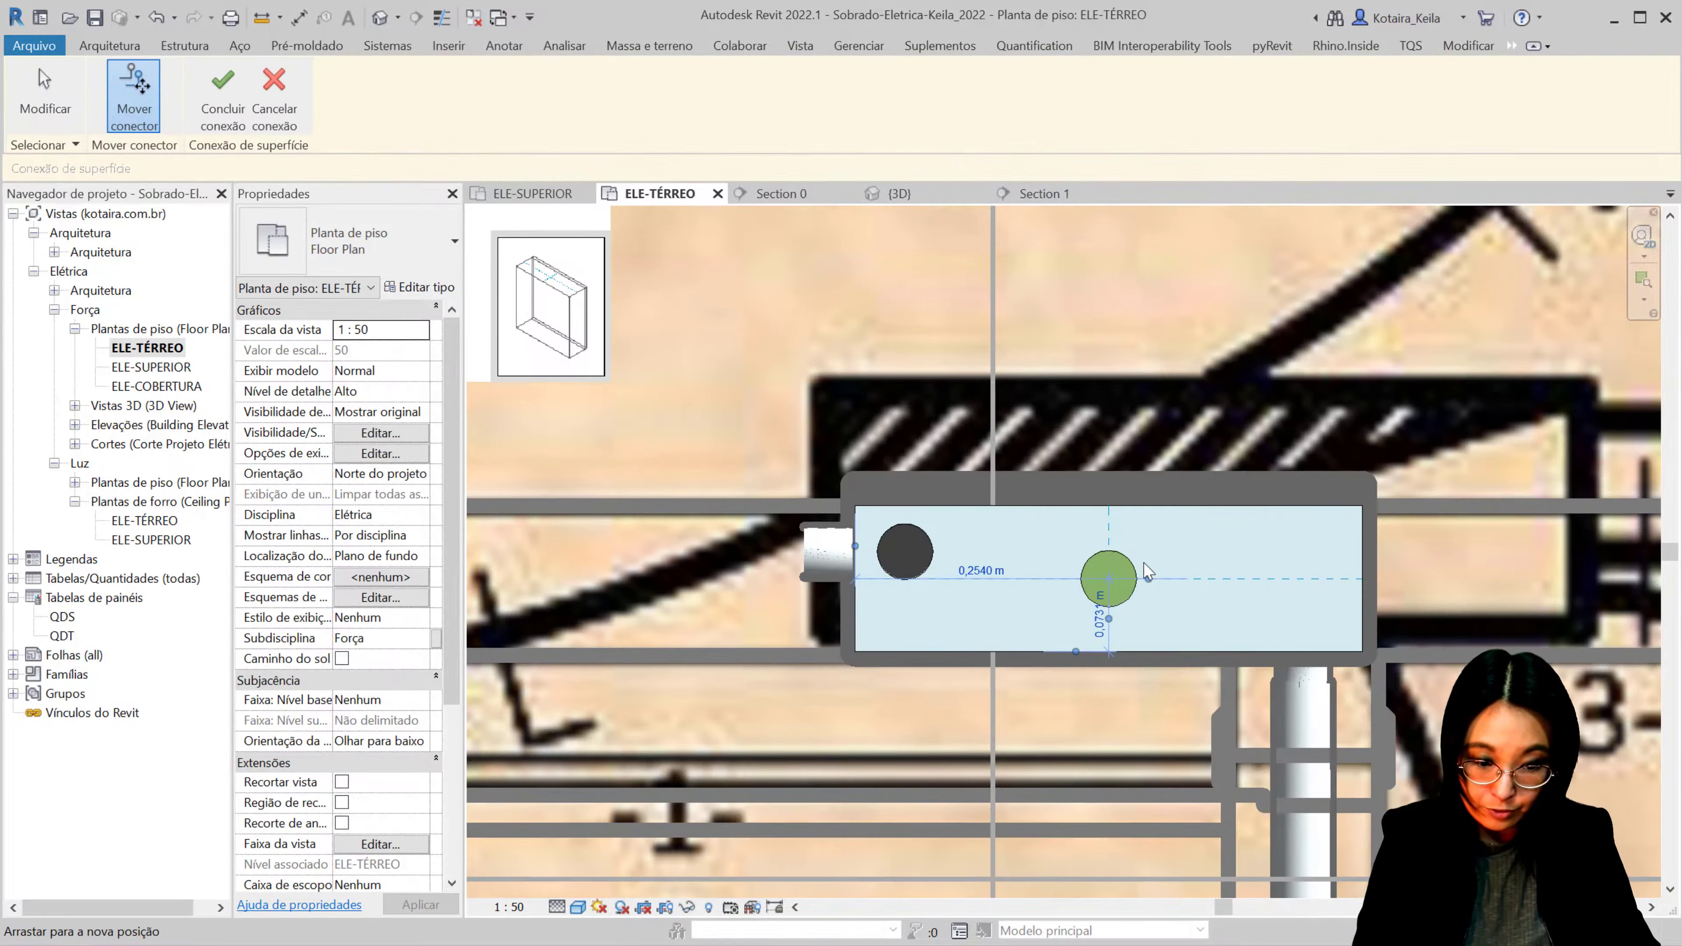
{"action": "left_click_drag", "start_coordinate": [1132, 568], "coordinate": [910, 620]}
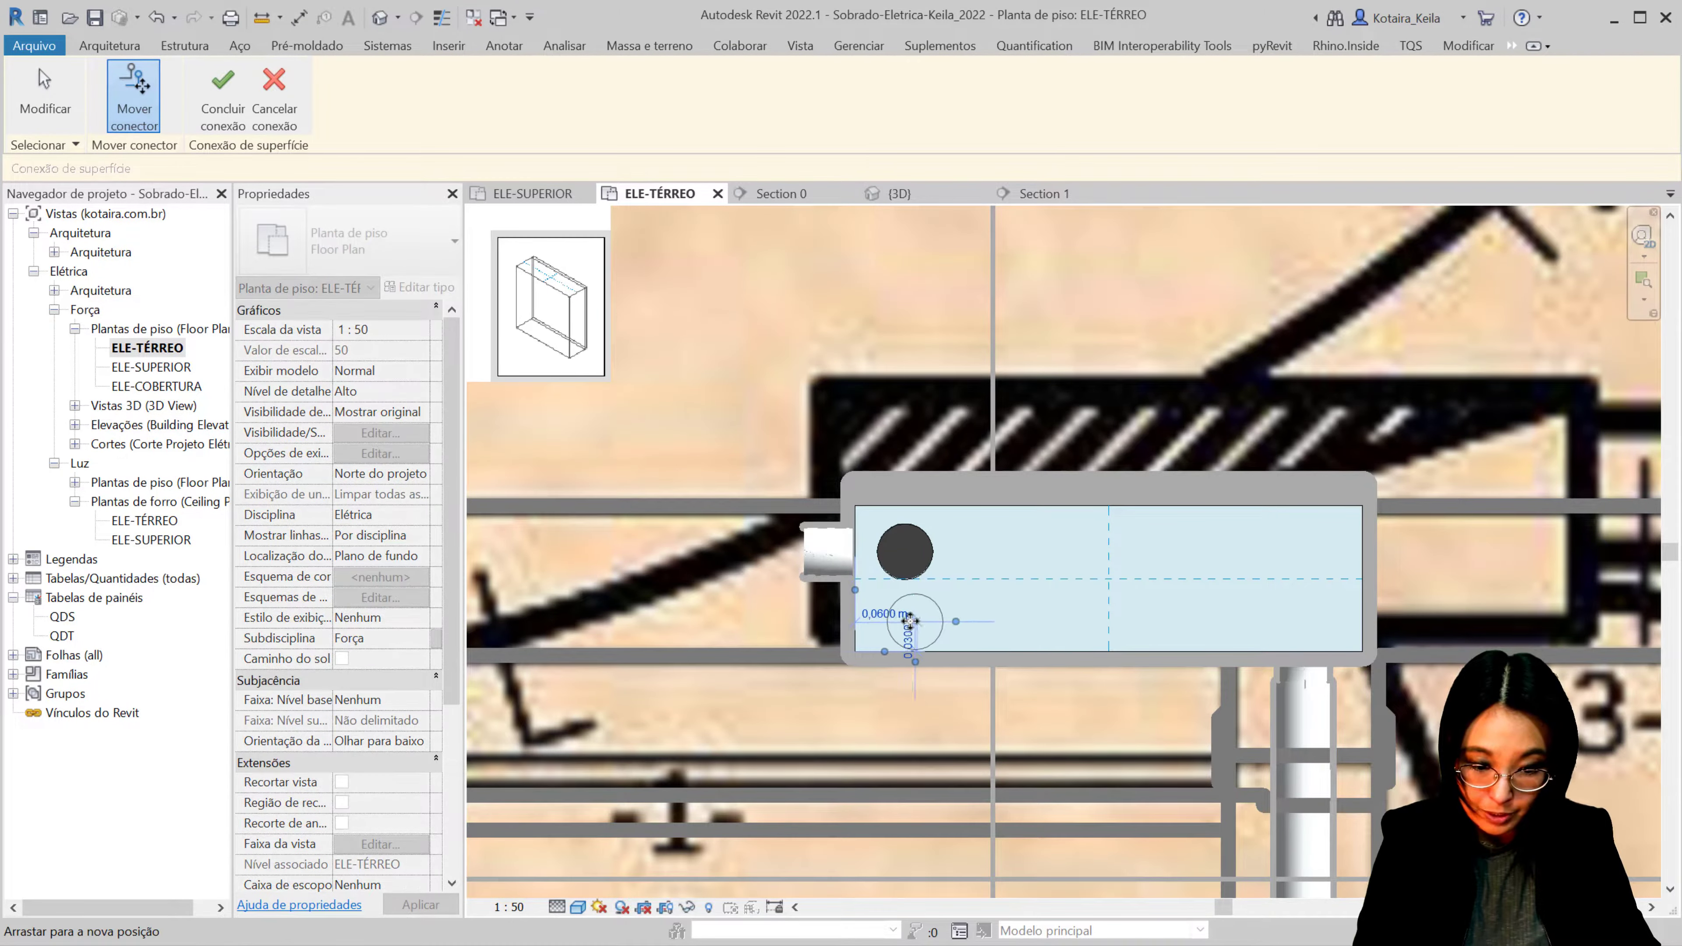
{"action": "left_click_drag", "start_coordinate": [904, 612], "coordinate": [905, 609]}
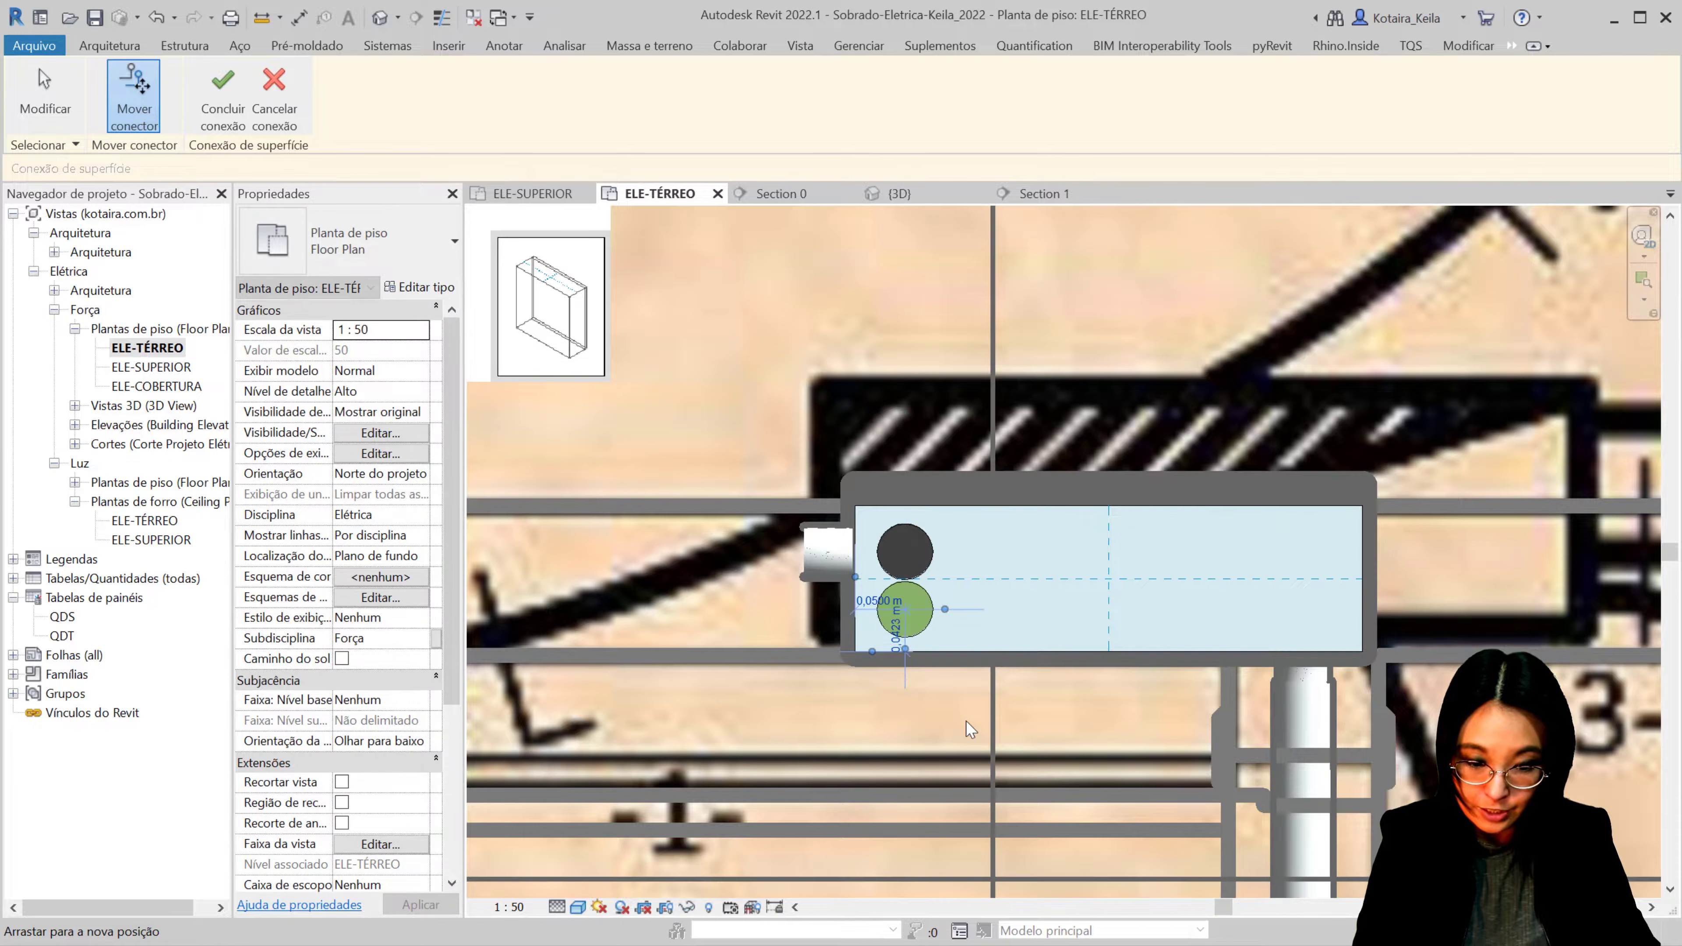
{"action": "left_click", "coordinate": [883, 600]}
{"action": "type", "text": "0,05"}
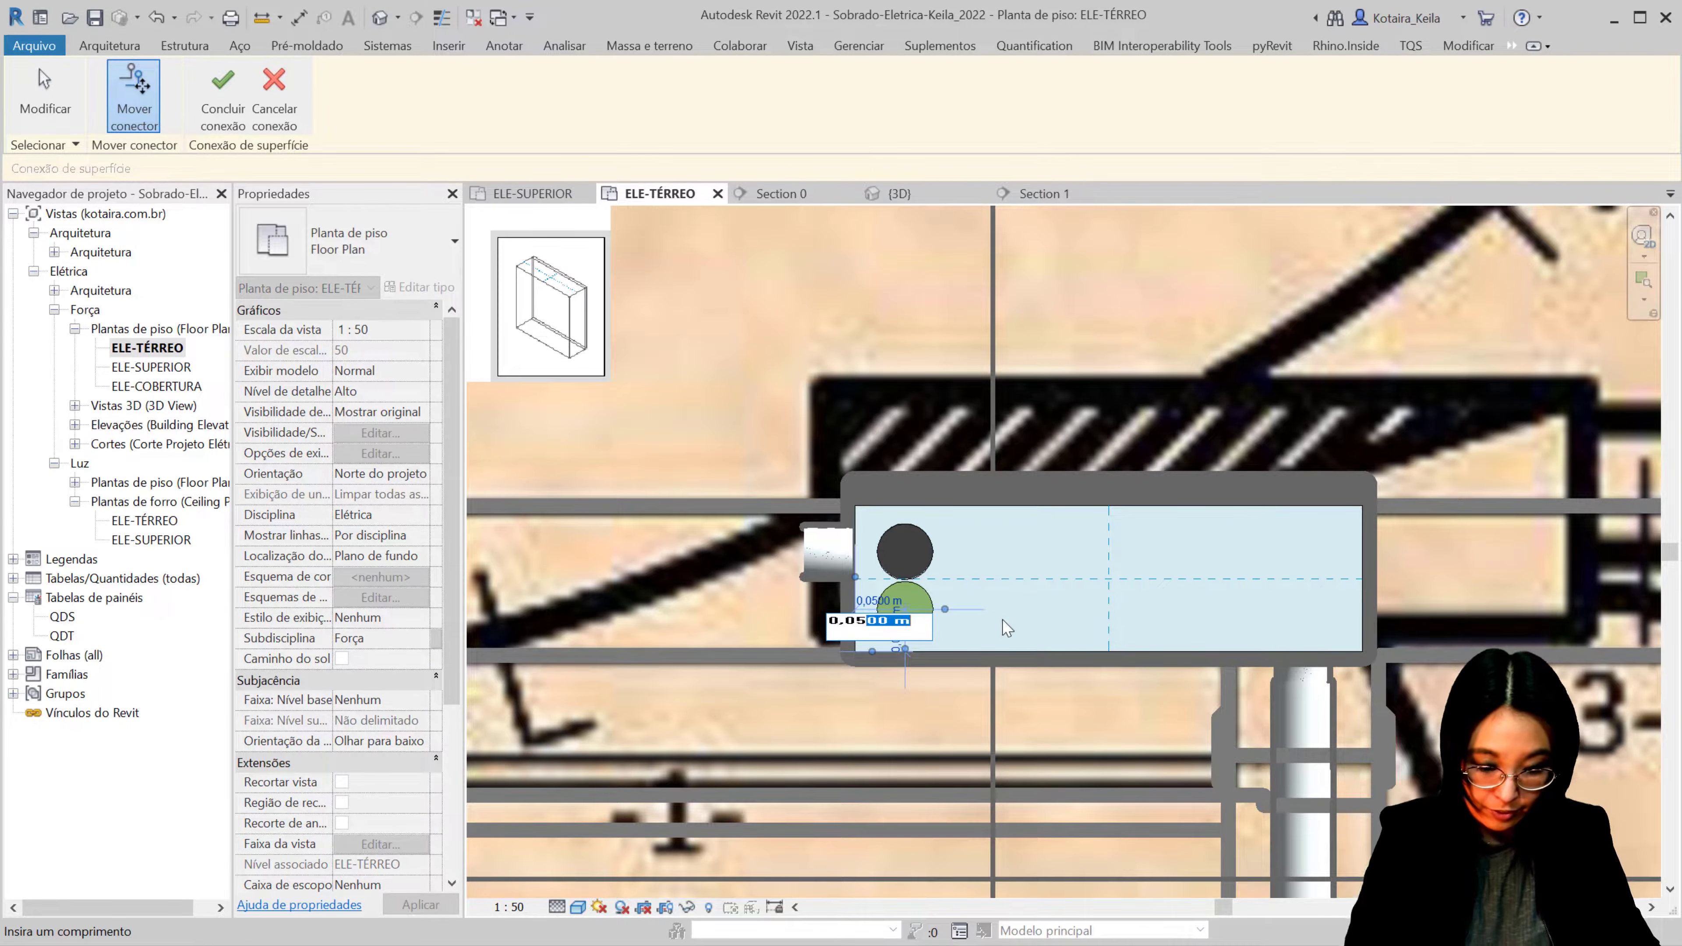
{"action": "key", "text": "Return"}
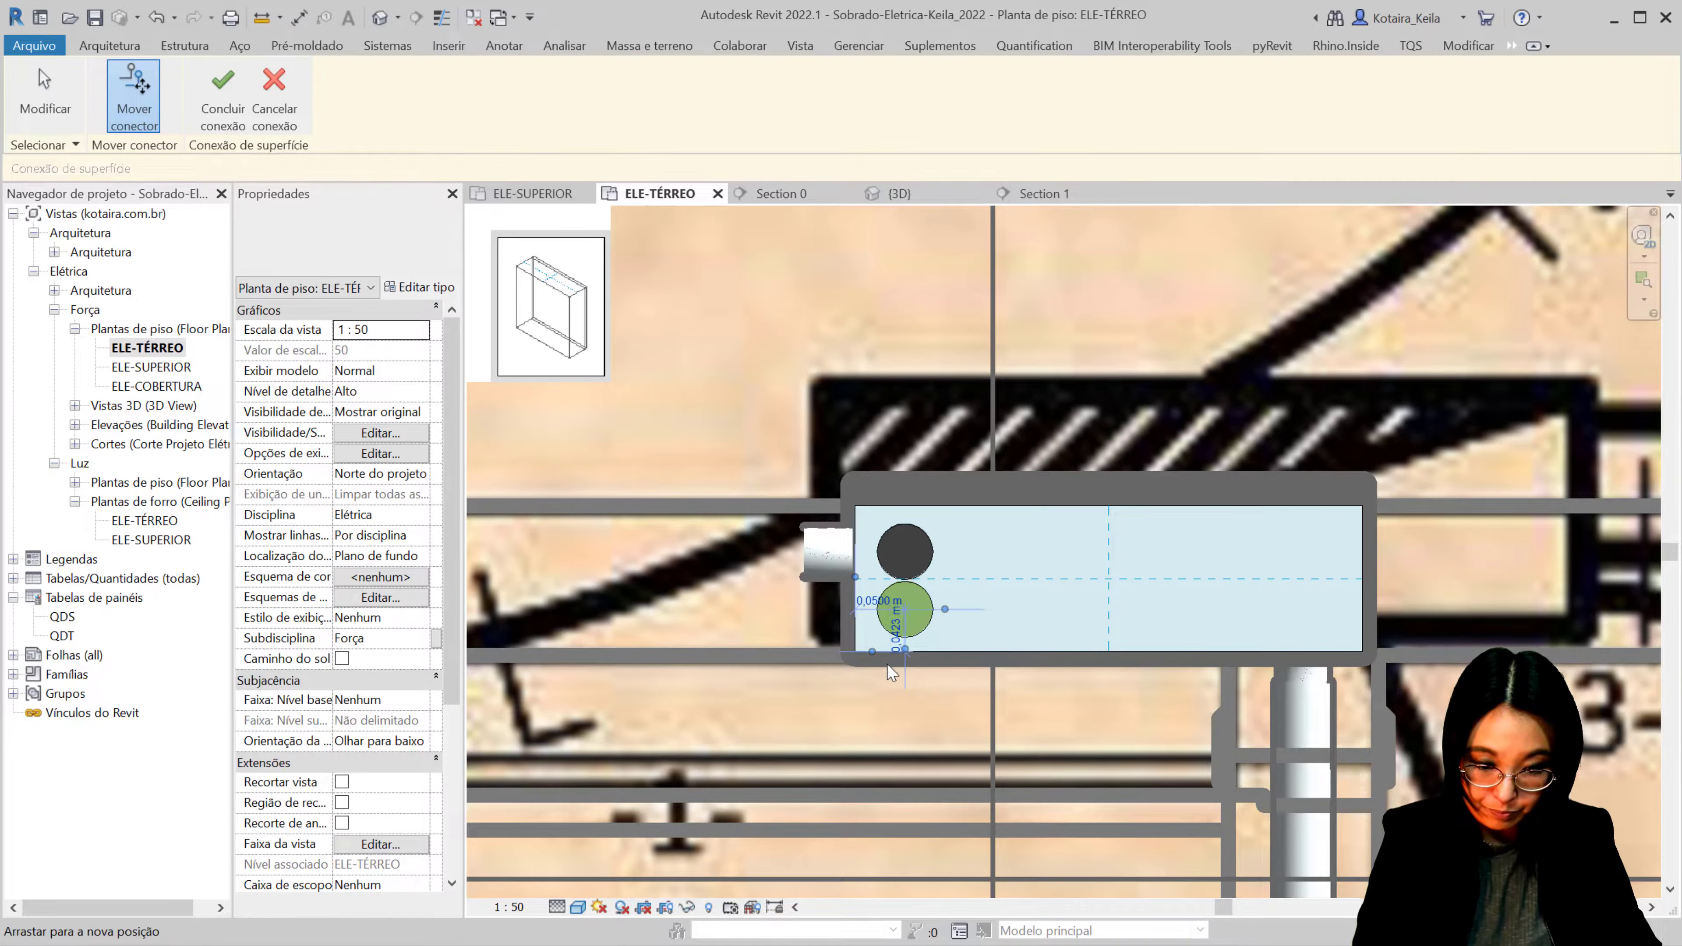
{"action": "scroll", "coordinate": [887, 650], "scroll_direction": "up", "scroll_amount": 1}
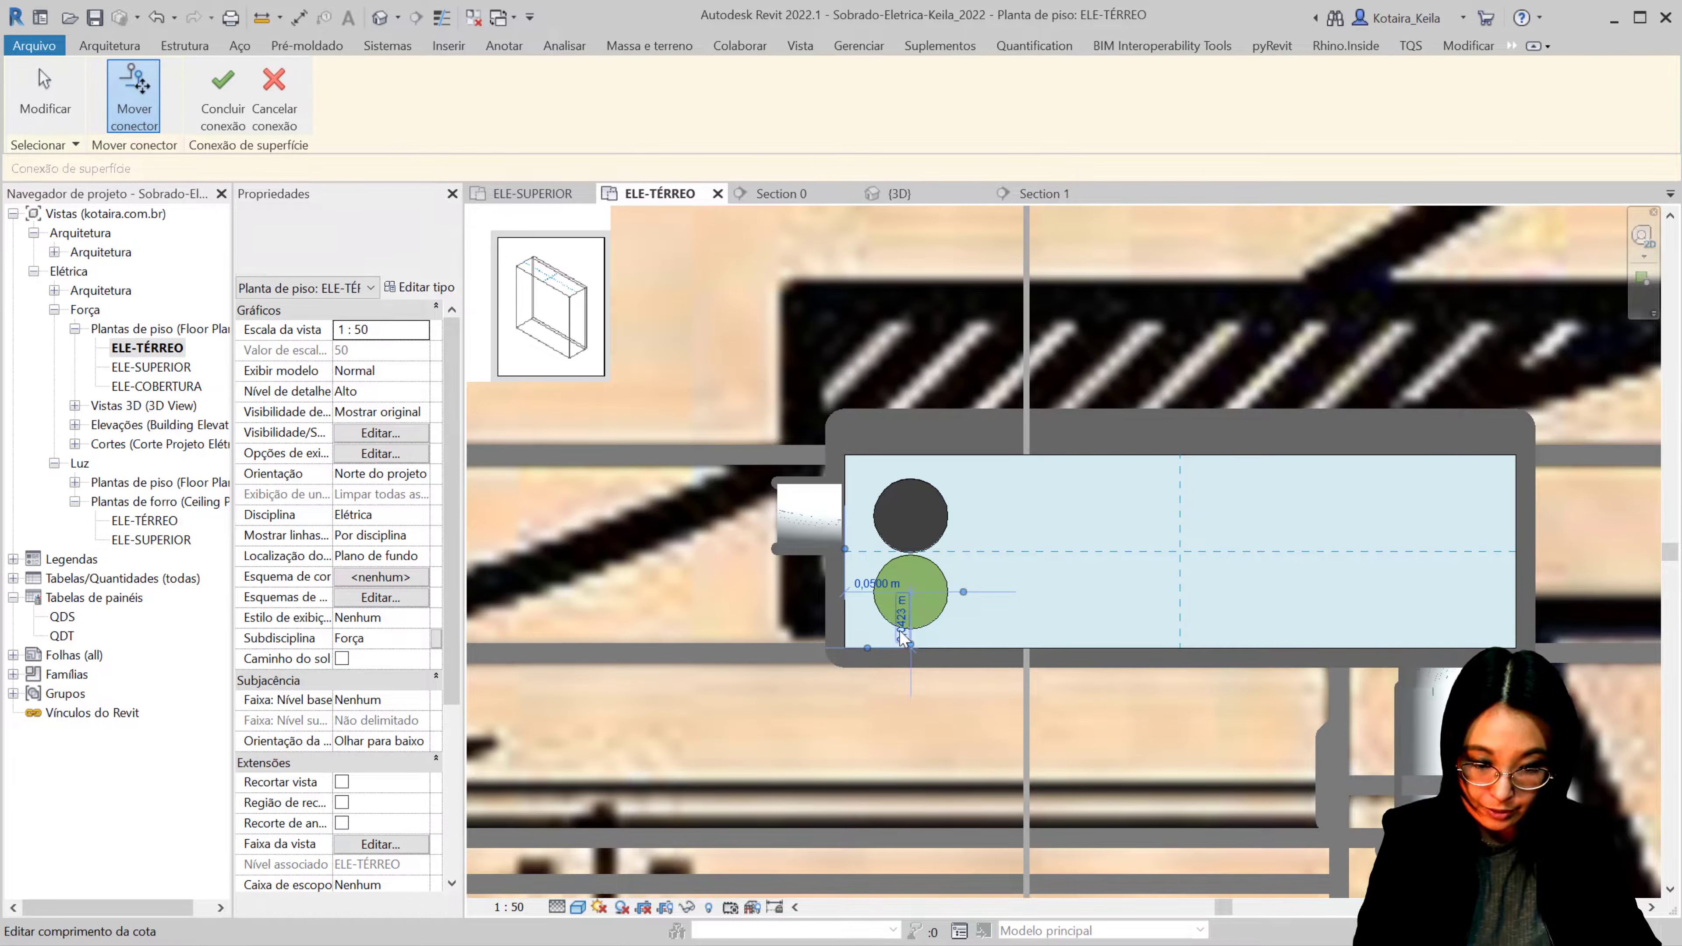
{"action": "left_click", "coordinate": [902, 622]}
{"action": "type", "text": "5"}
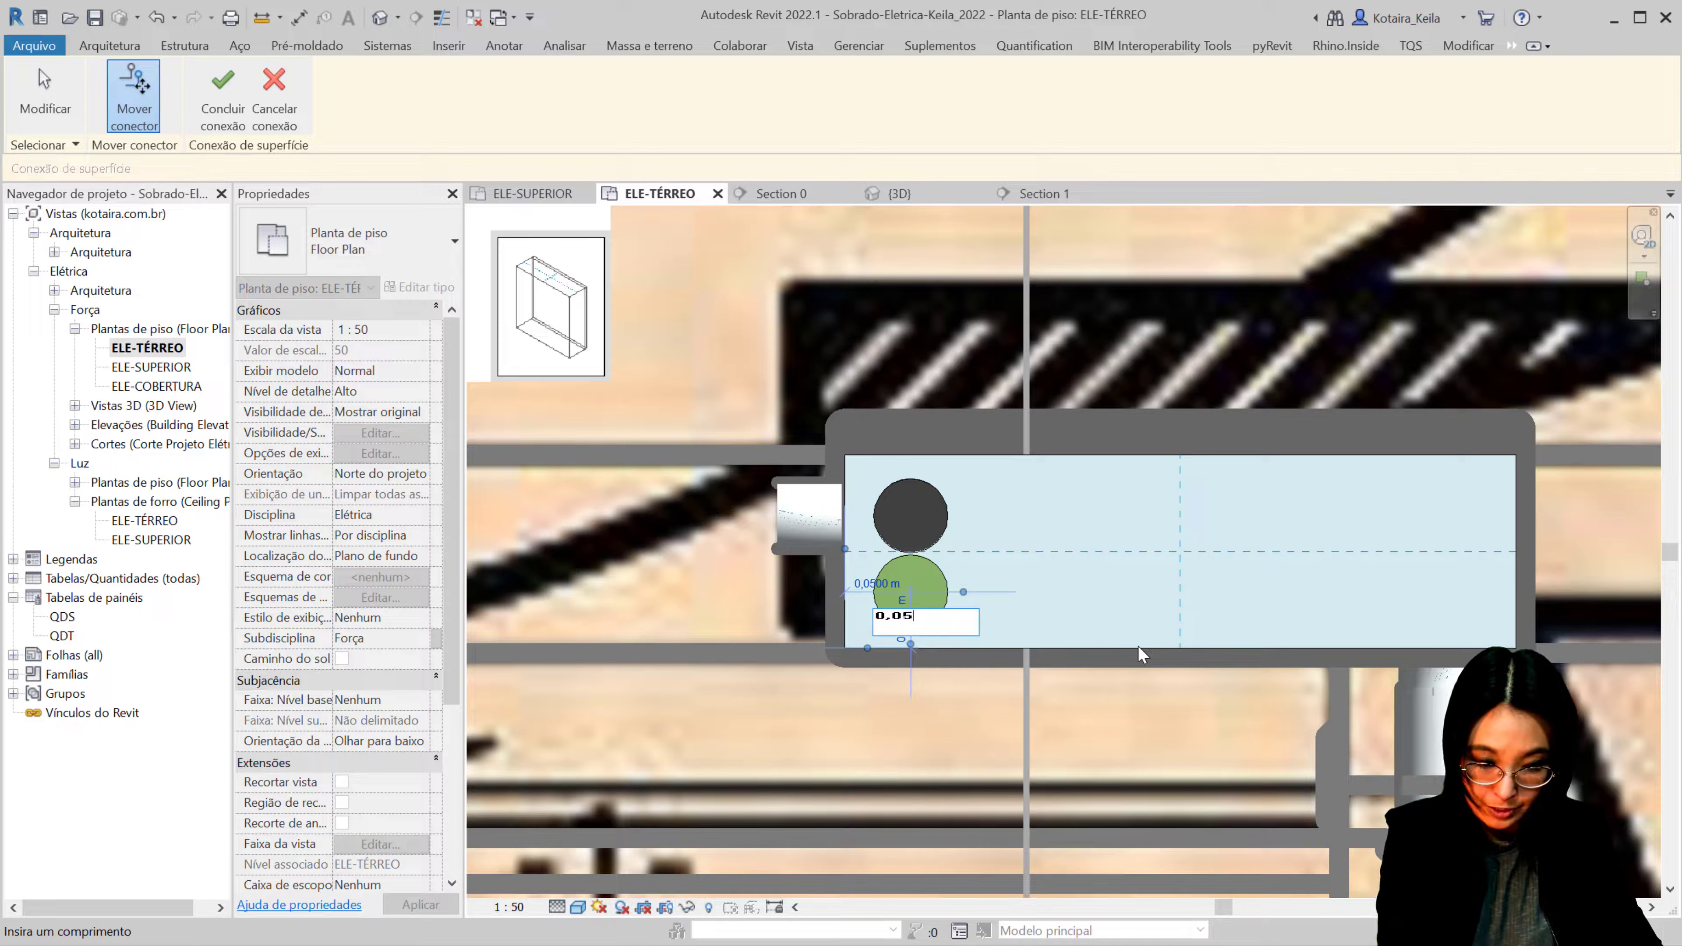
{"action": "key", "text": "Return"}
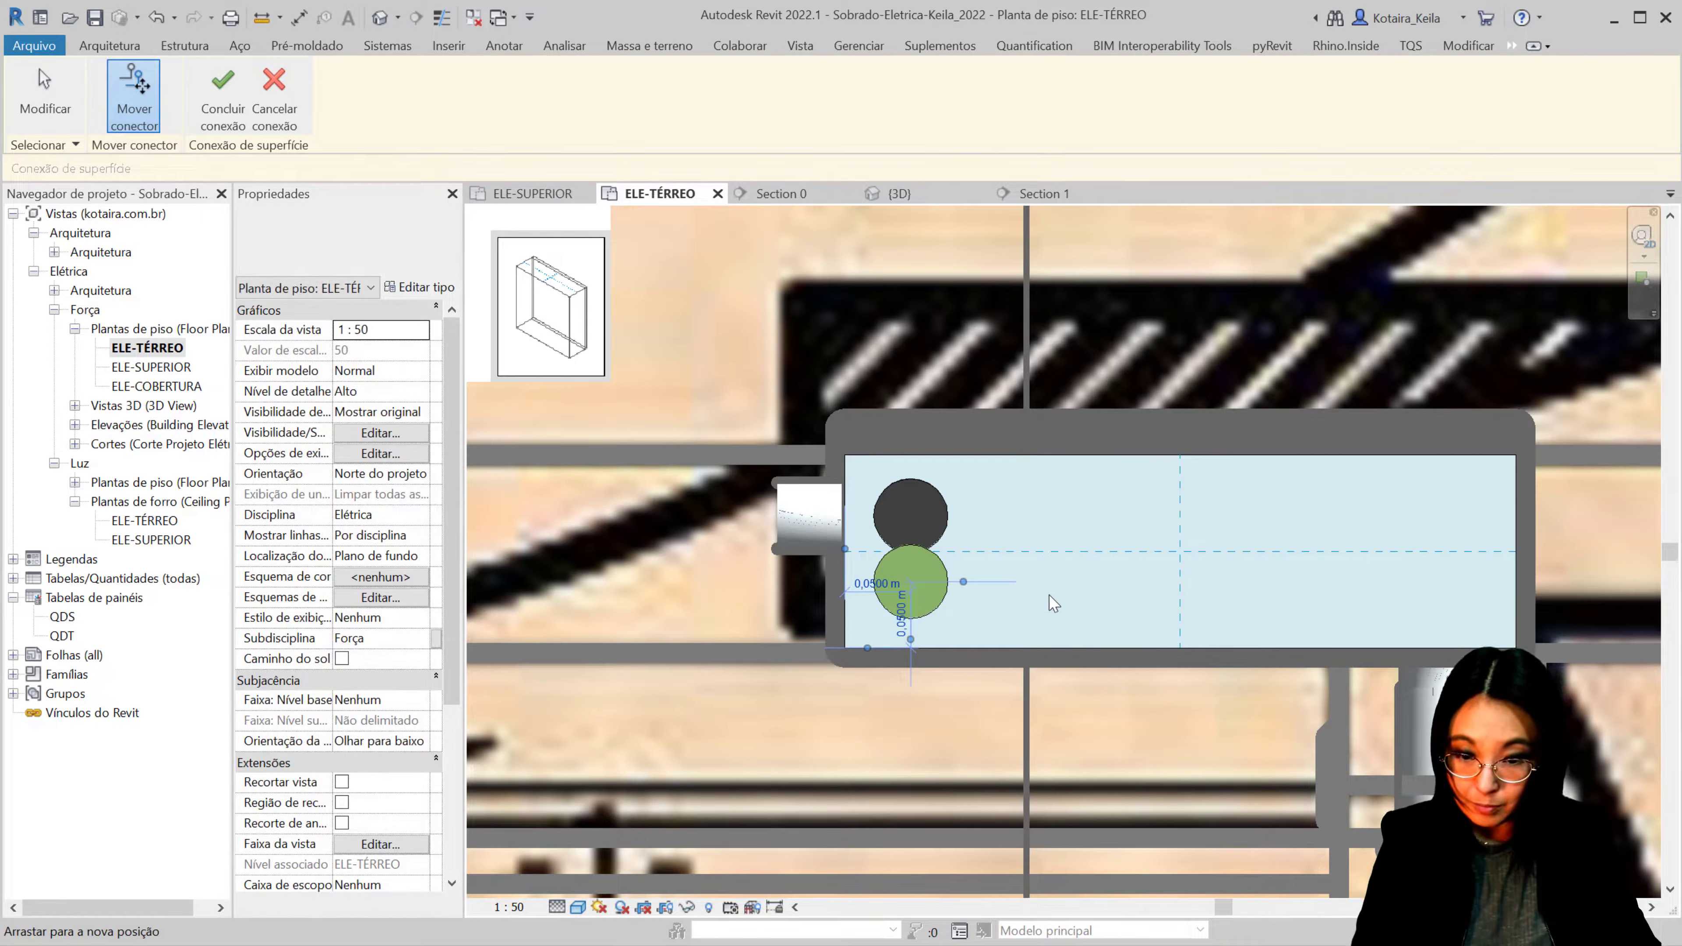
{"action": "left_click", "coordinate": [223, 96]}
Step: Dismiss the connection warning, stop conduit placement, and reselect the QDT panel
{"action": "left_click", "coordinate": [1034, 320]}
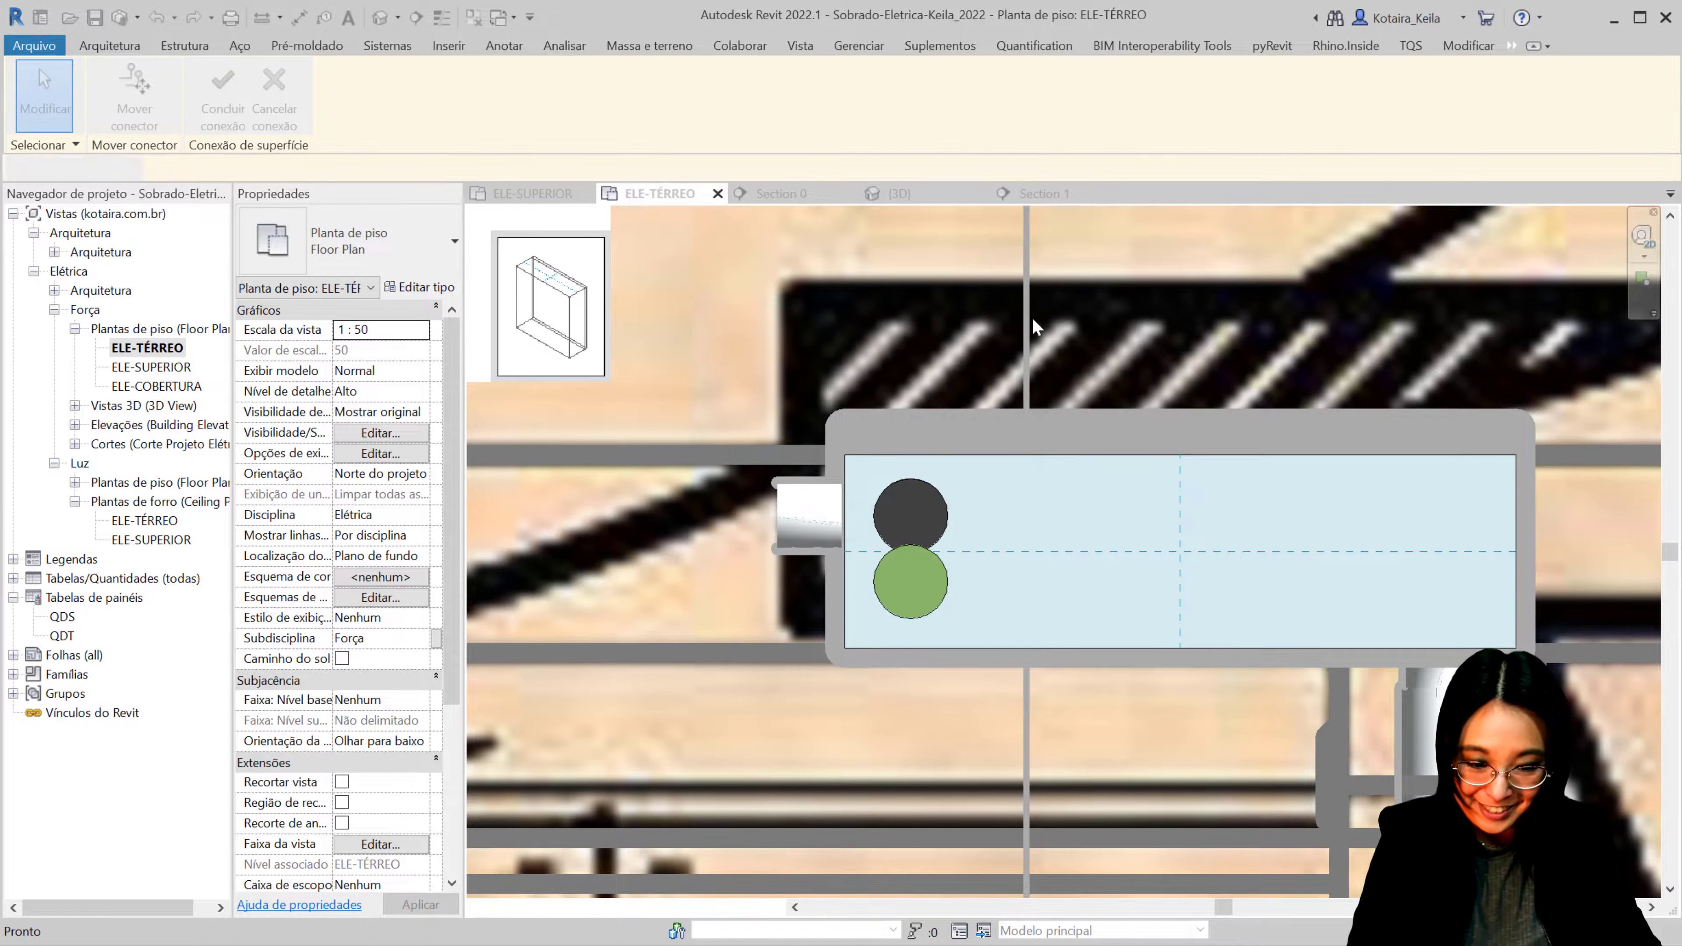
{"action": "scroll", "coordinate": [994, 401], "scroll_direction": "up", "scroll_amount": 3}
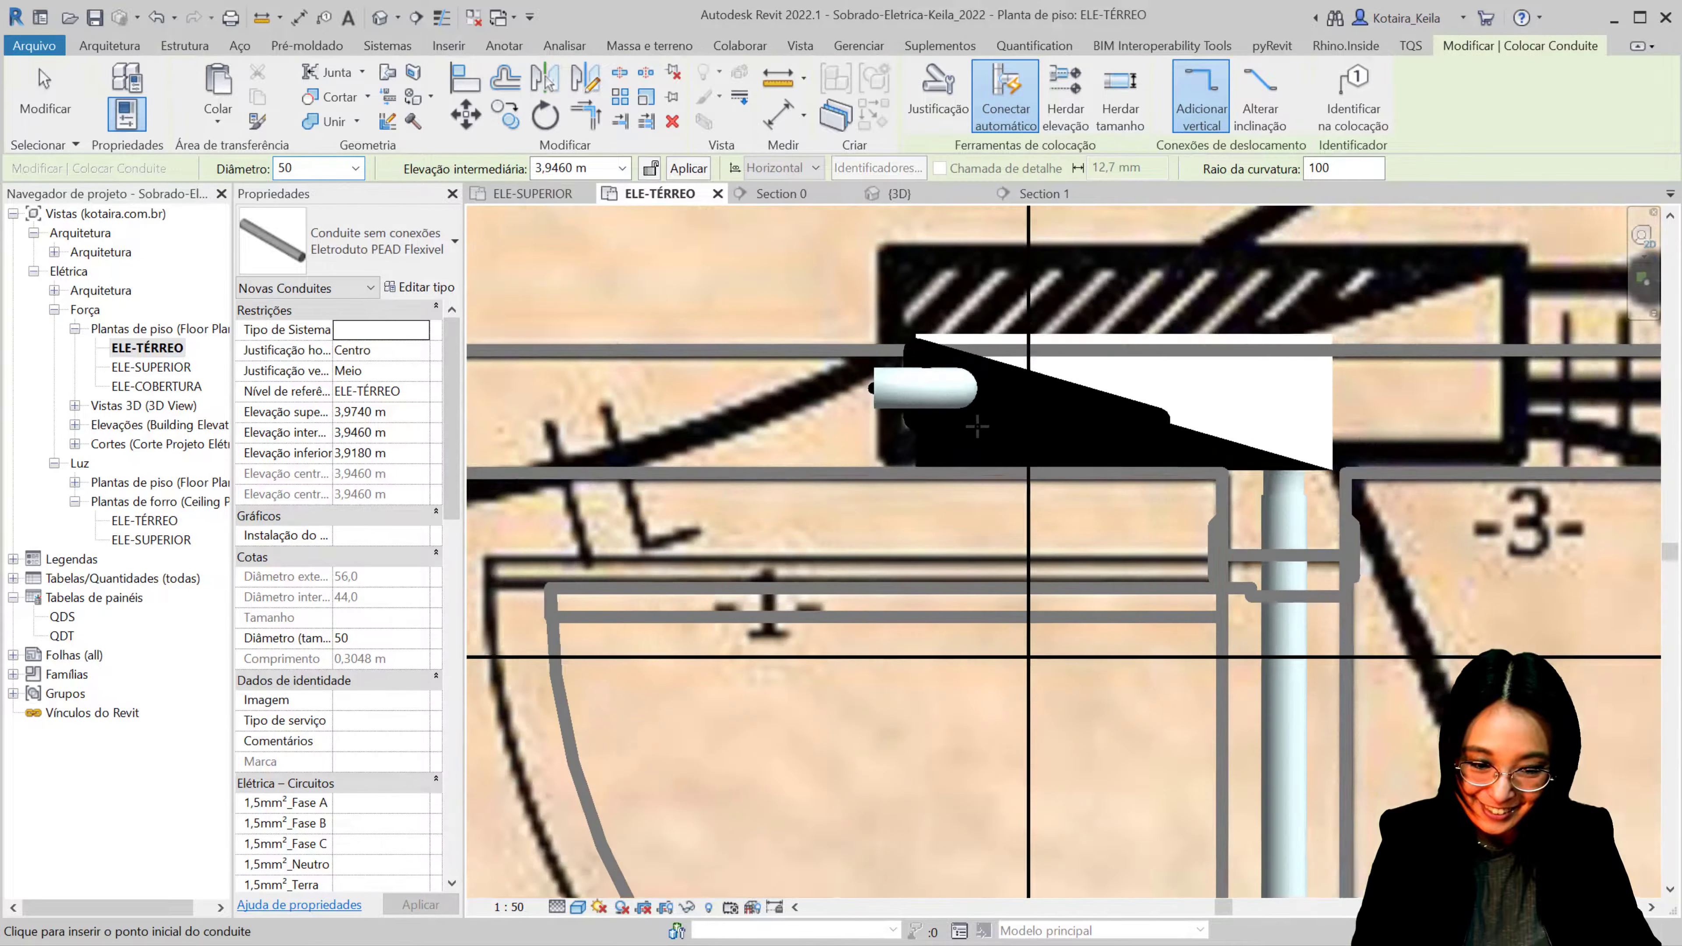
{"action": "scroll", "coordinate": [990, 425], "scroll_direction": "up", "scroll_amount": 2}
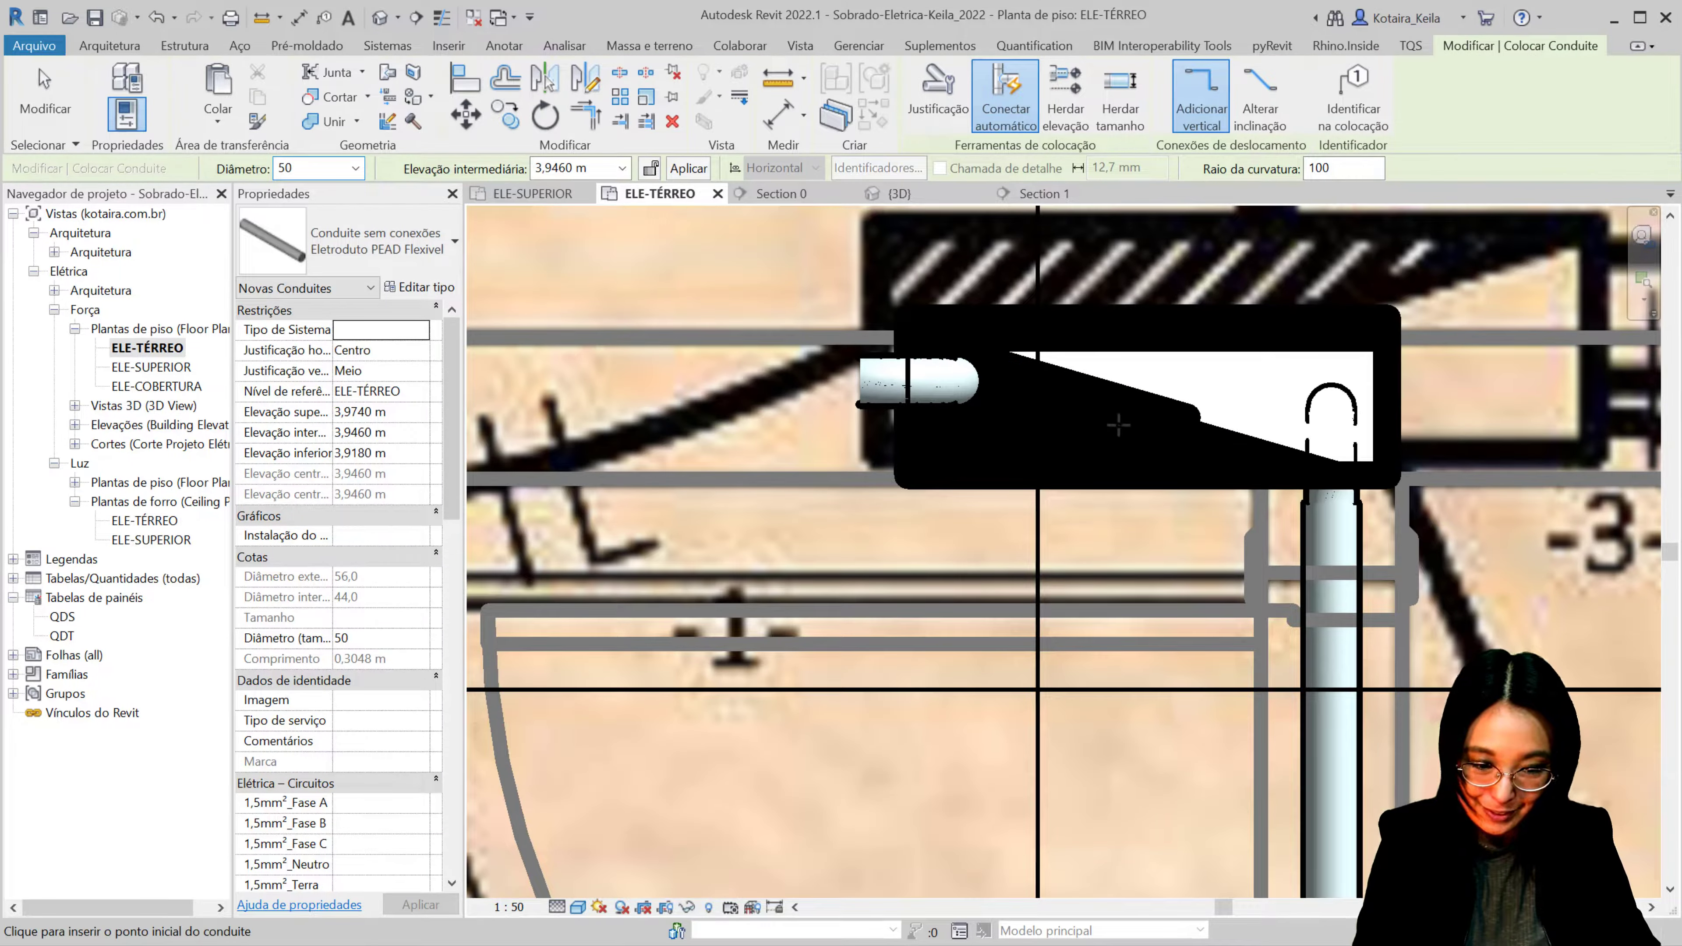
{"action": "key", "text": "Escape"}
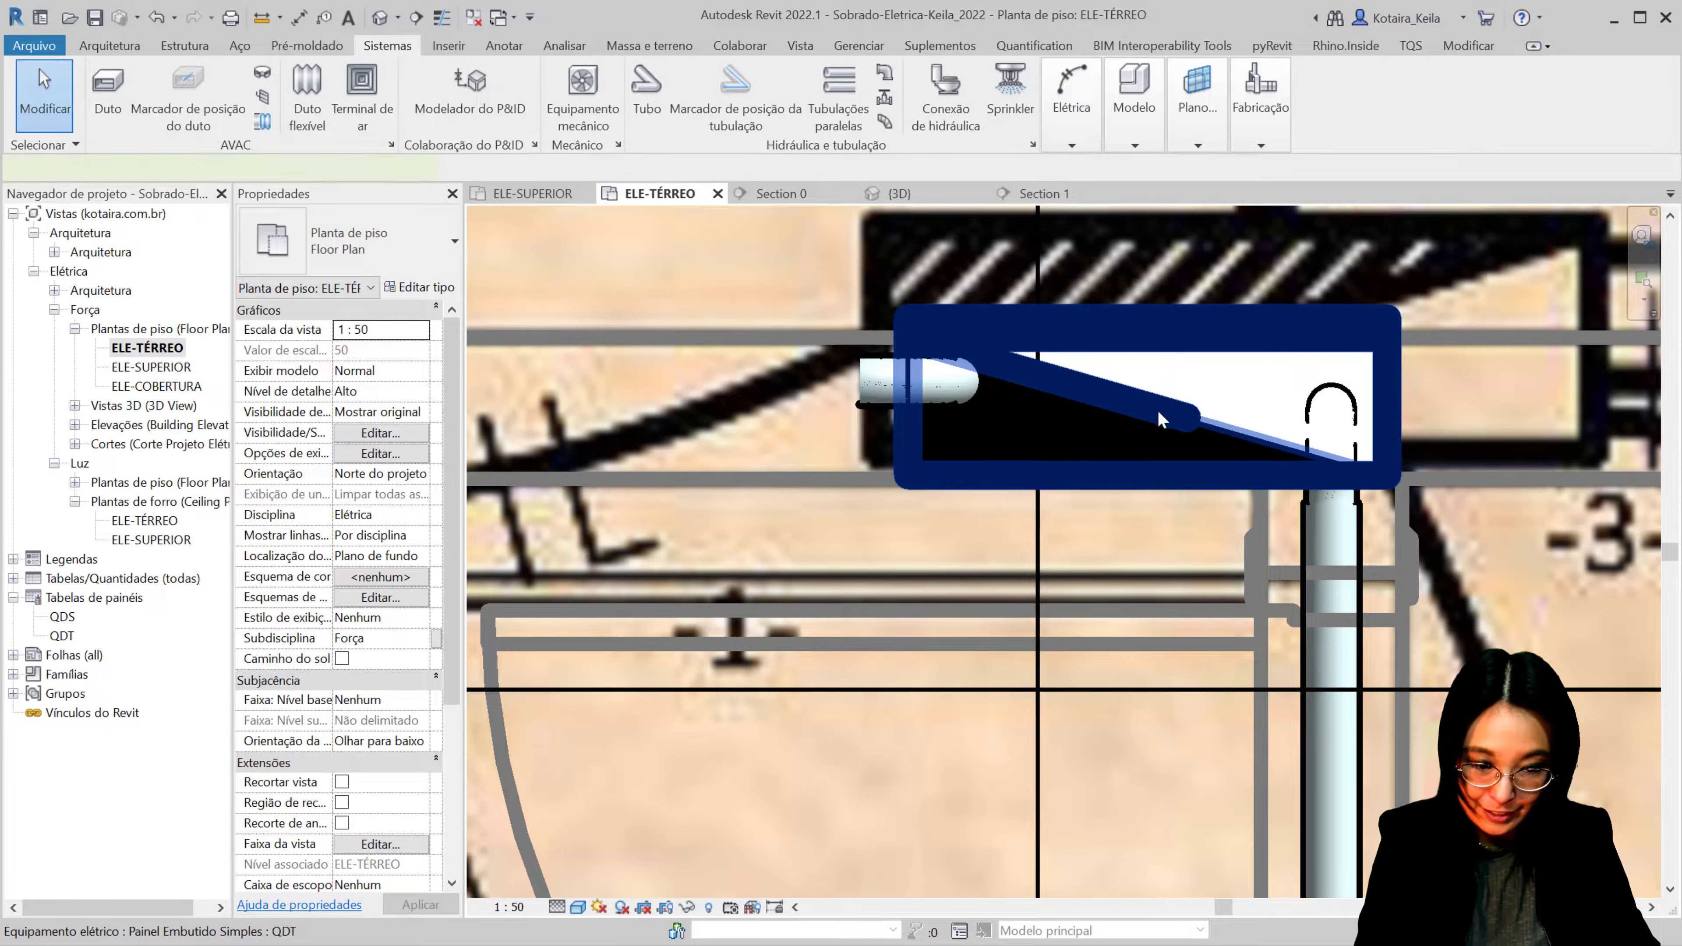
{"action": "left_click", "coordinate": [1161, 420]}
Step: Redo the QDT face connector with a 0,03 m bottom offset and show the conduit type list
{"action": "right_click", "coordinate": [1148, 406]}
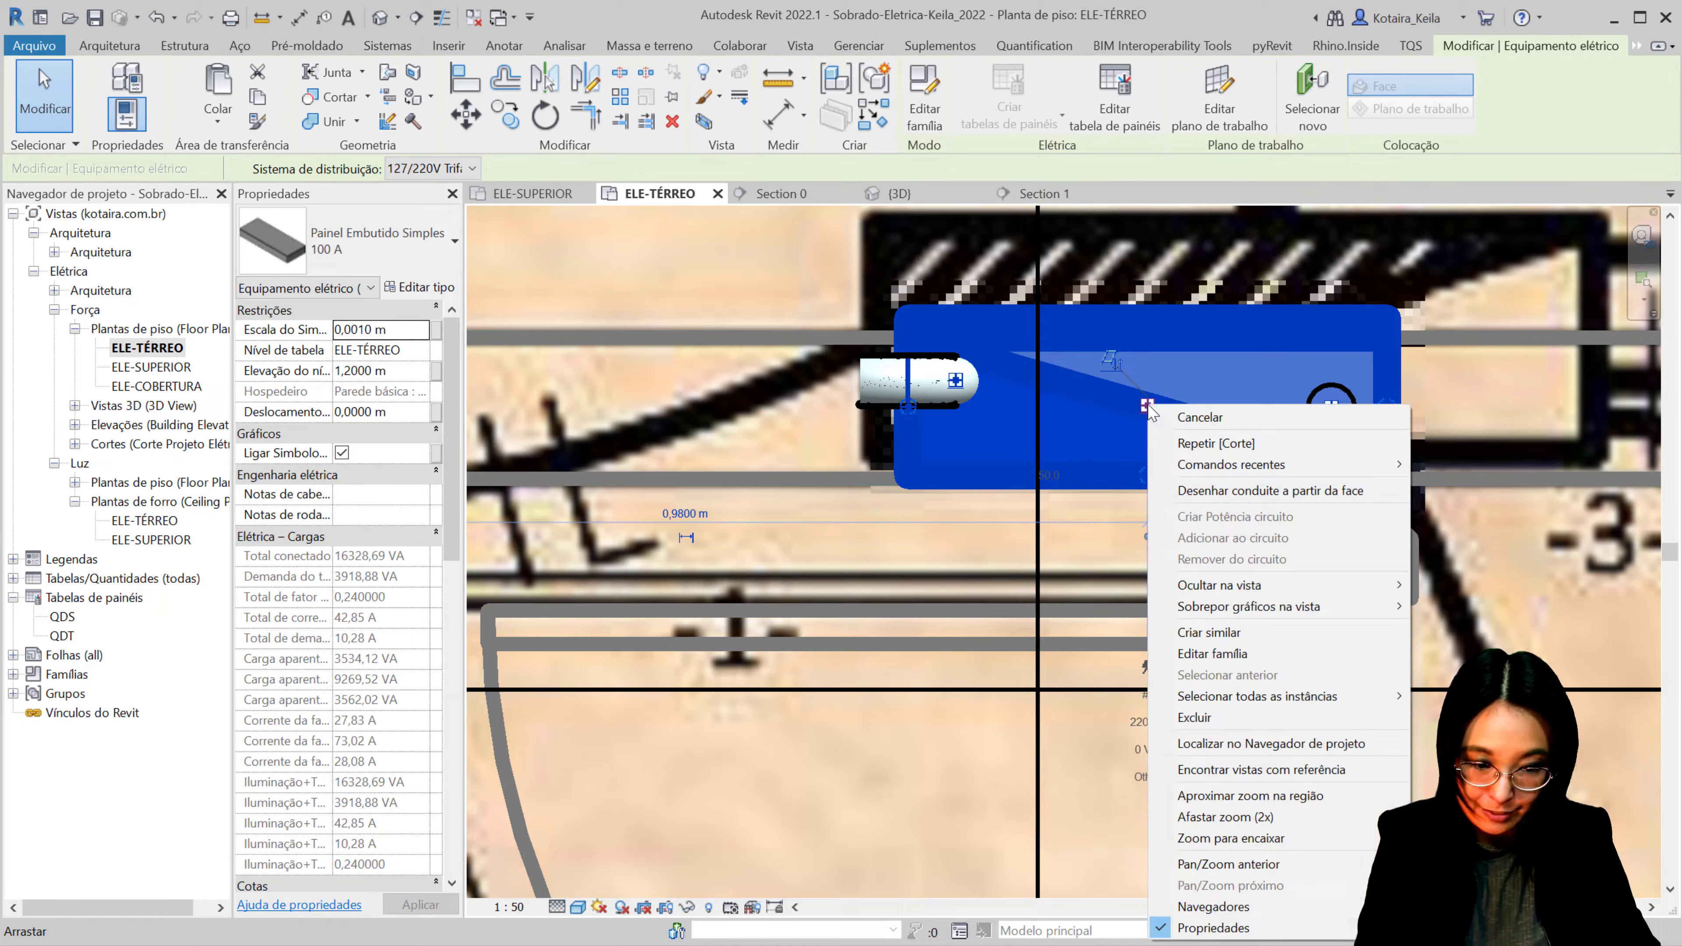
{"action": "left_click", "coordinate": [1267, 492]}
{"action": "left_click_drag", "start_coordinate": [1131, 559], "coordinate": [904, 618]}
{"action": "left_click", "coordinate": [947, 635]}
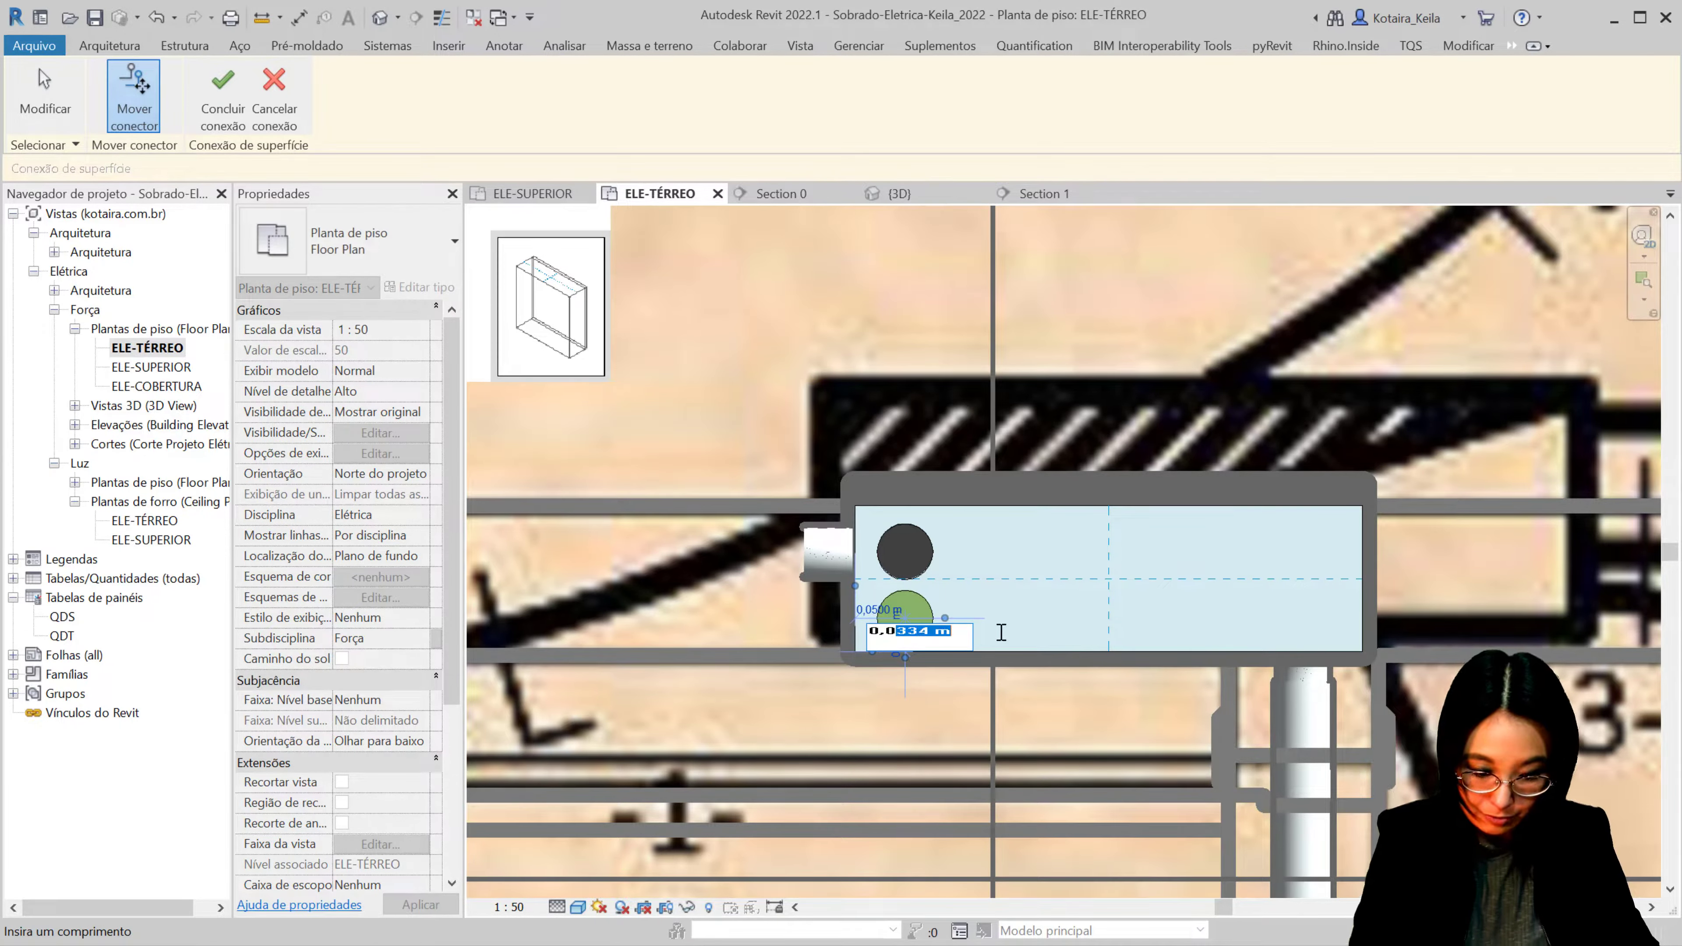
{"action": "key", "text": "Return"}
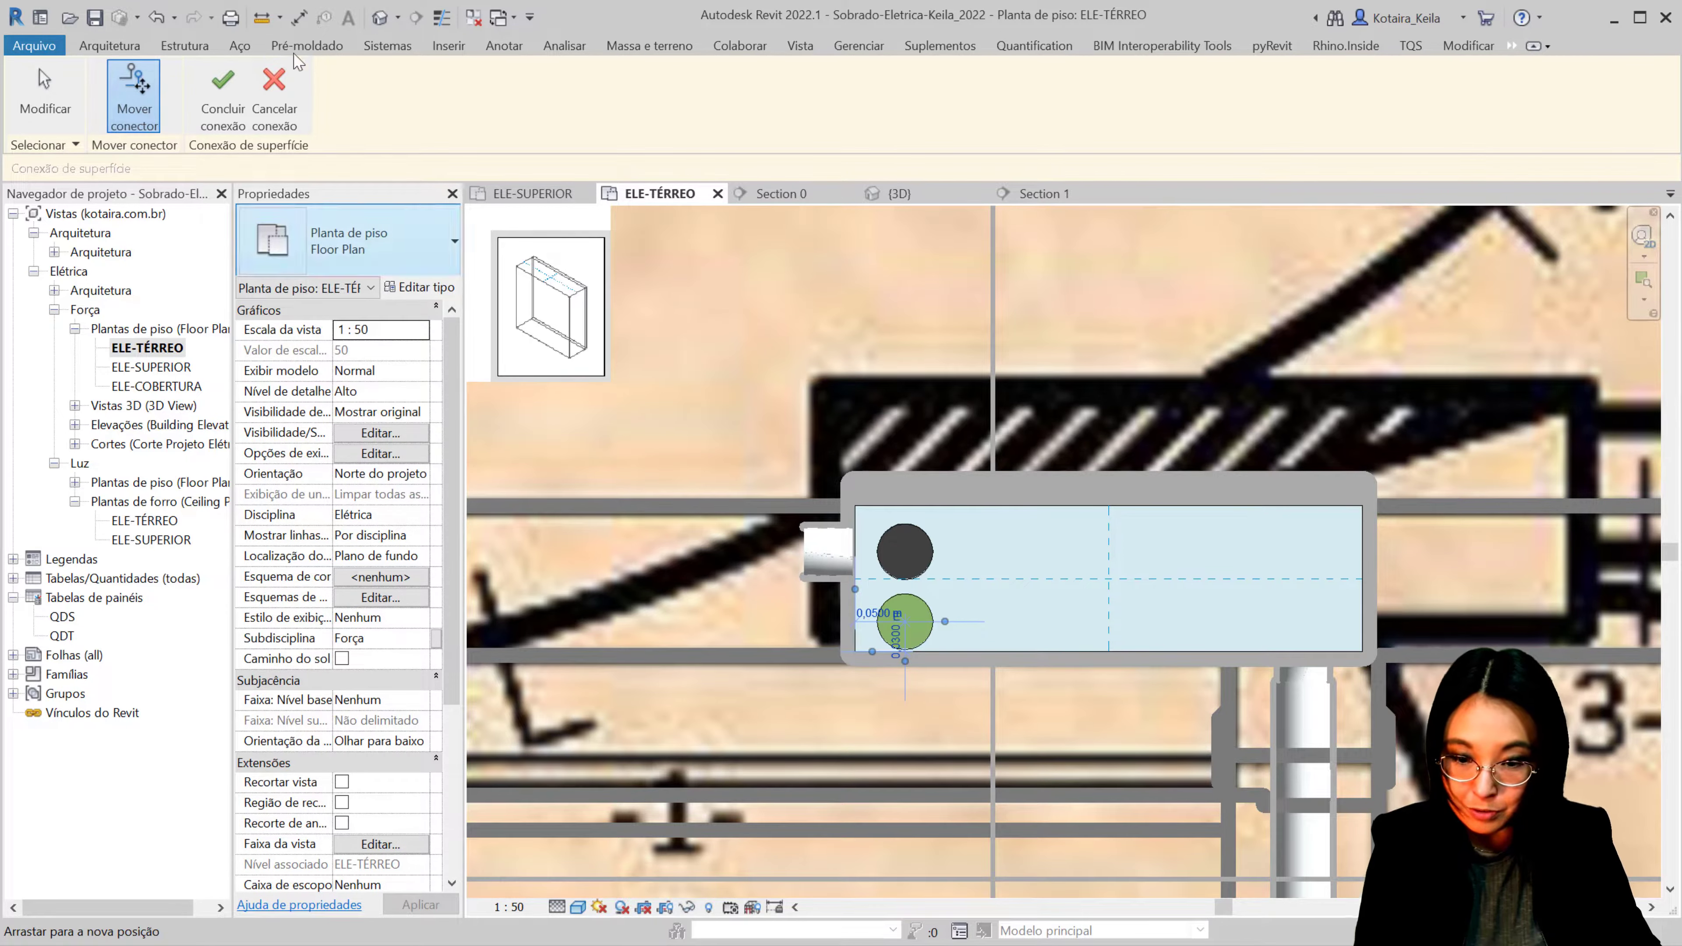
{"action": "left_click", "coordinate": [216, 88]}
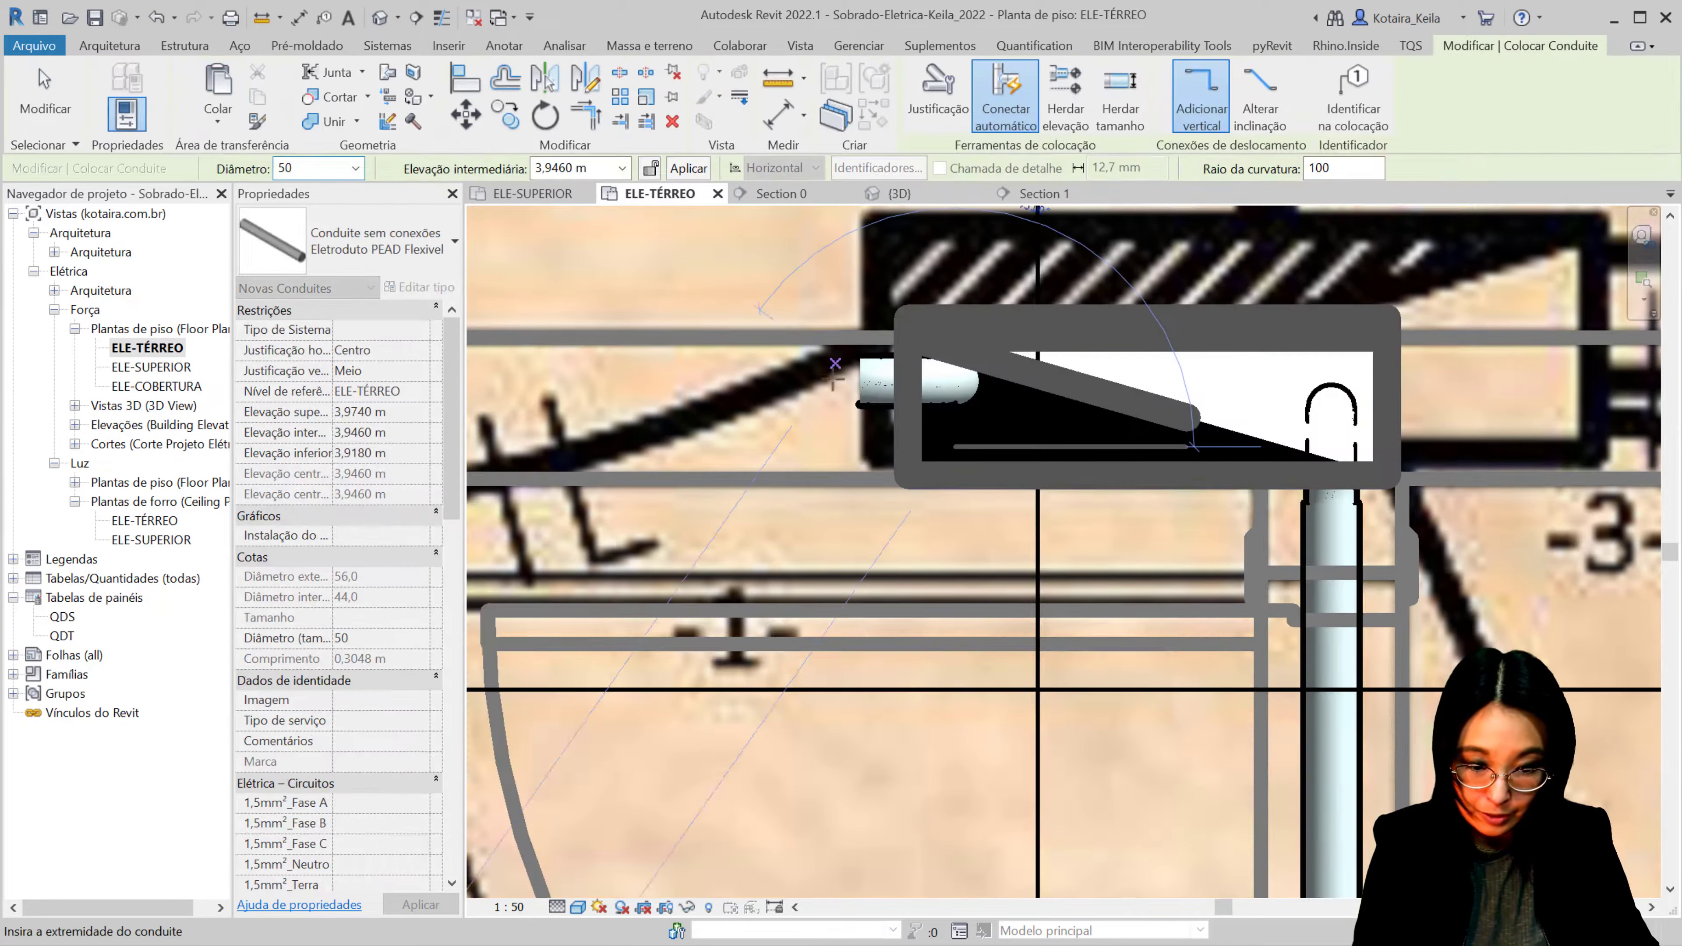
{"action": "scroll", "coordinate": [501, 408], "scroll_direction": "down", "scroll_amount": 3}
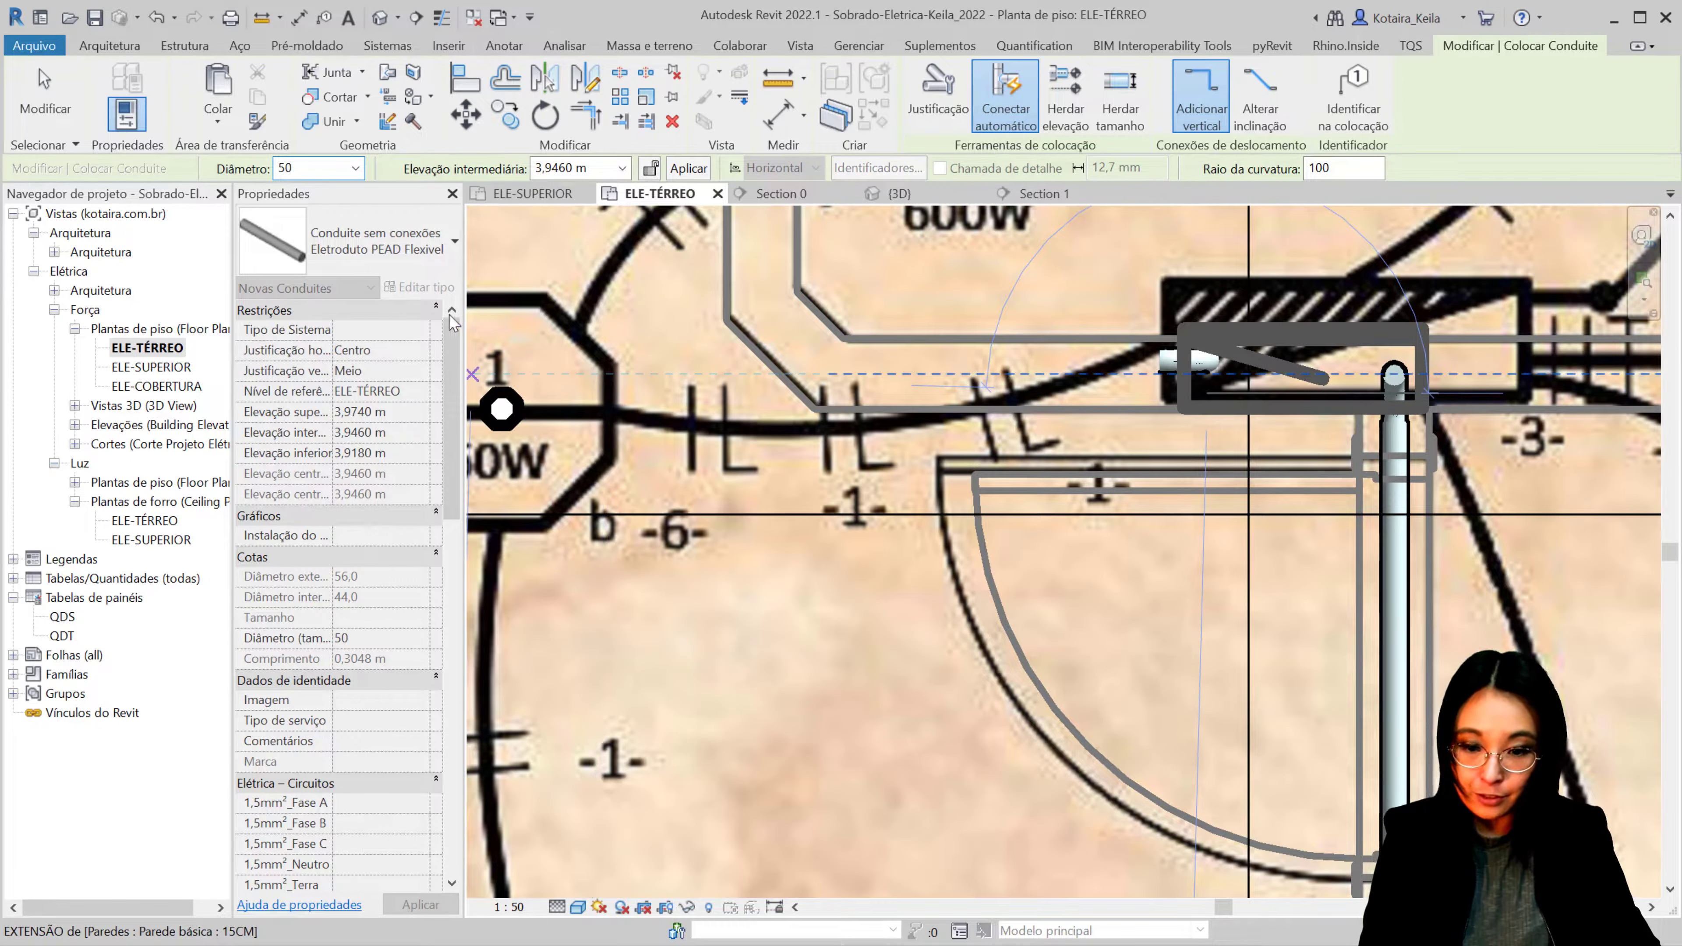
{"action": "left_click", "coordinate": [385, 257]}
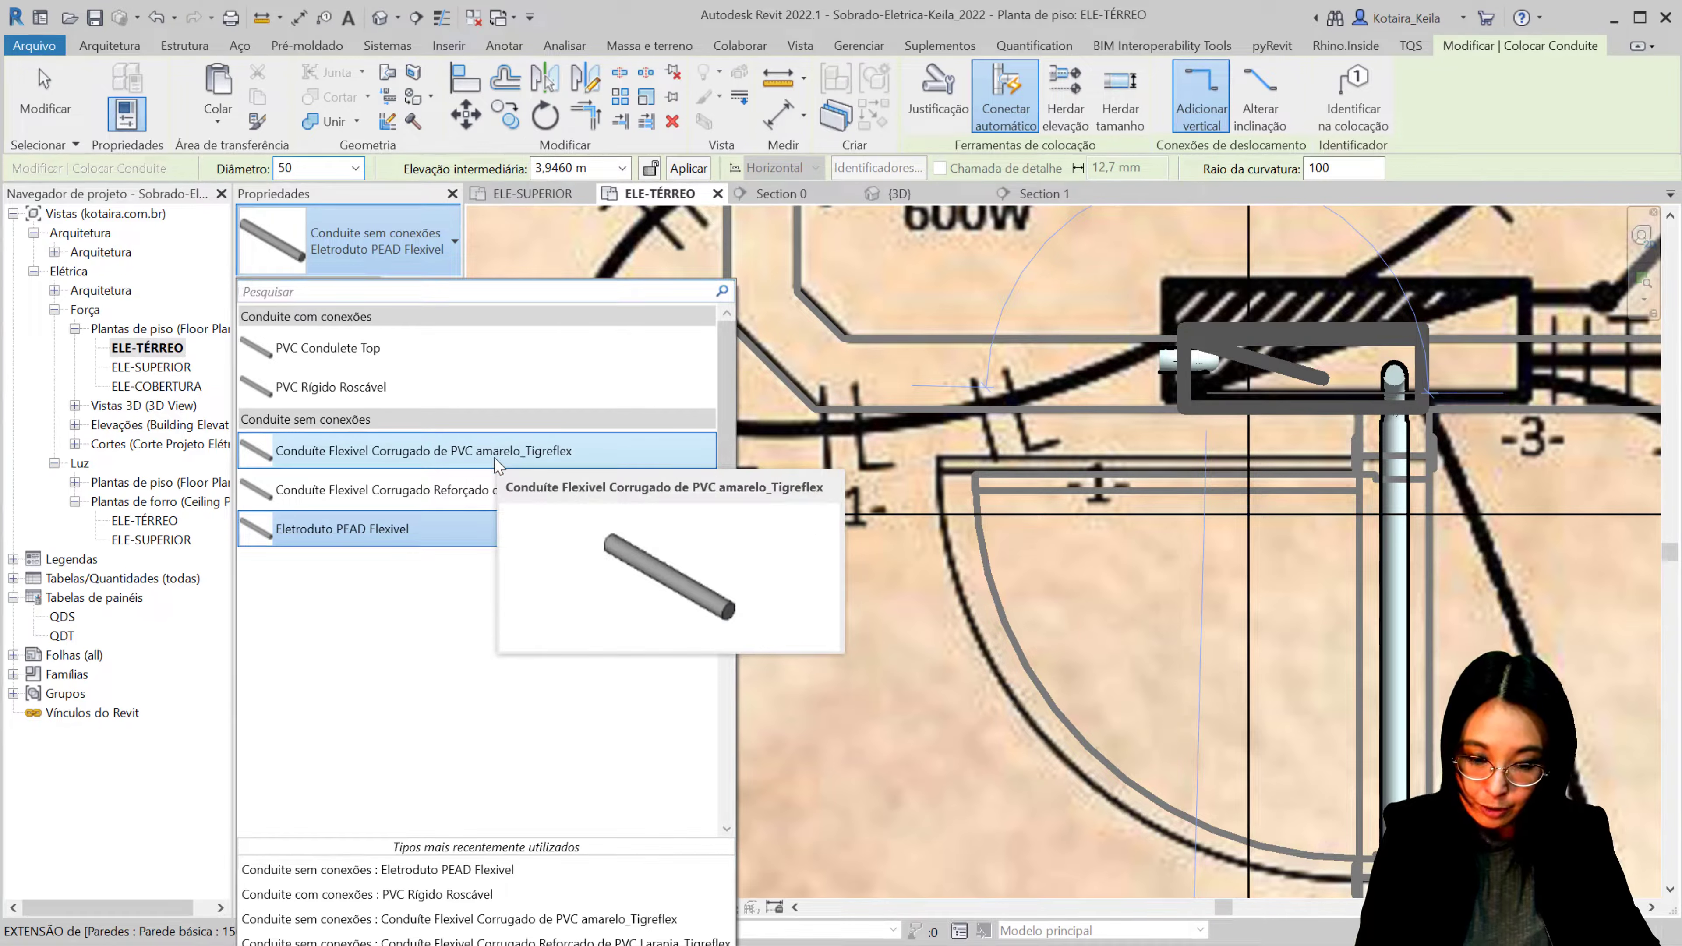
Step: Choose the orange reinforced corrugated PVC type, enabling inherit elevation and size, with 3 m intermediate elevation
{"action": "left_click", "coordinate": [458, 497]}
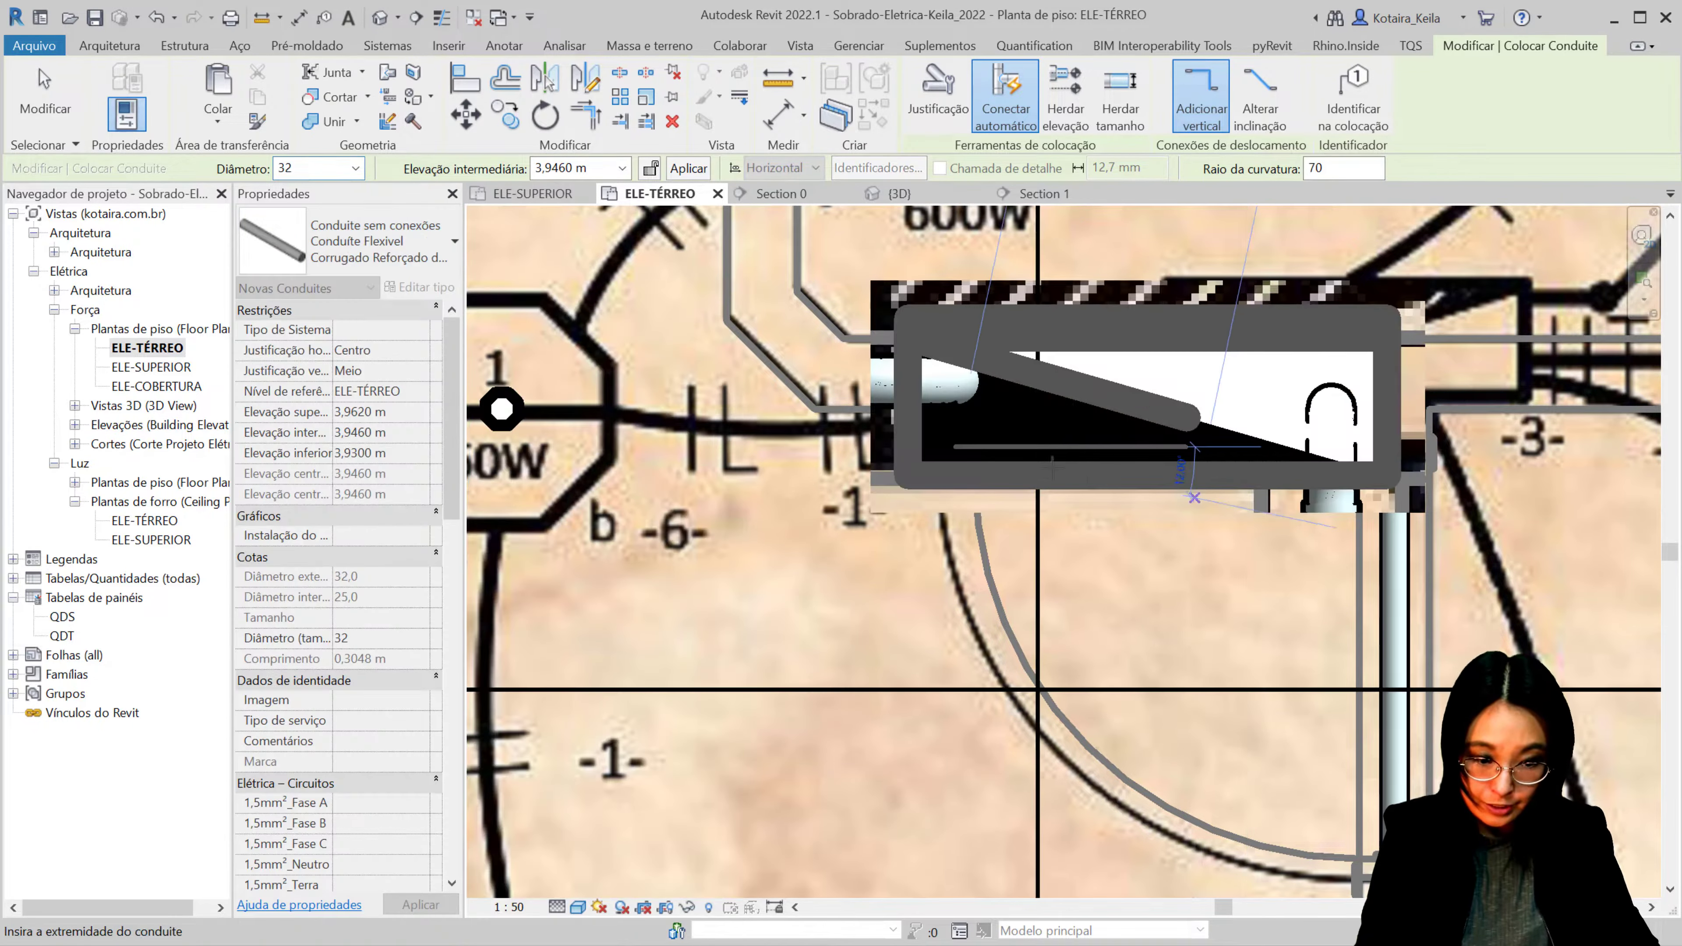
{"action": "middle_click_drag", "start_coordinate": [714, 588], "coordinate": [939, 478]}
{"action": "left_click", "coordinate": [1065, 100]}
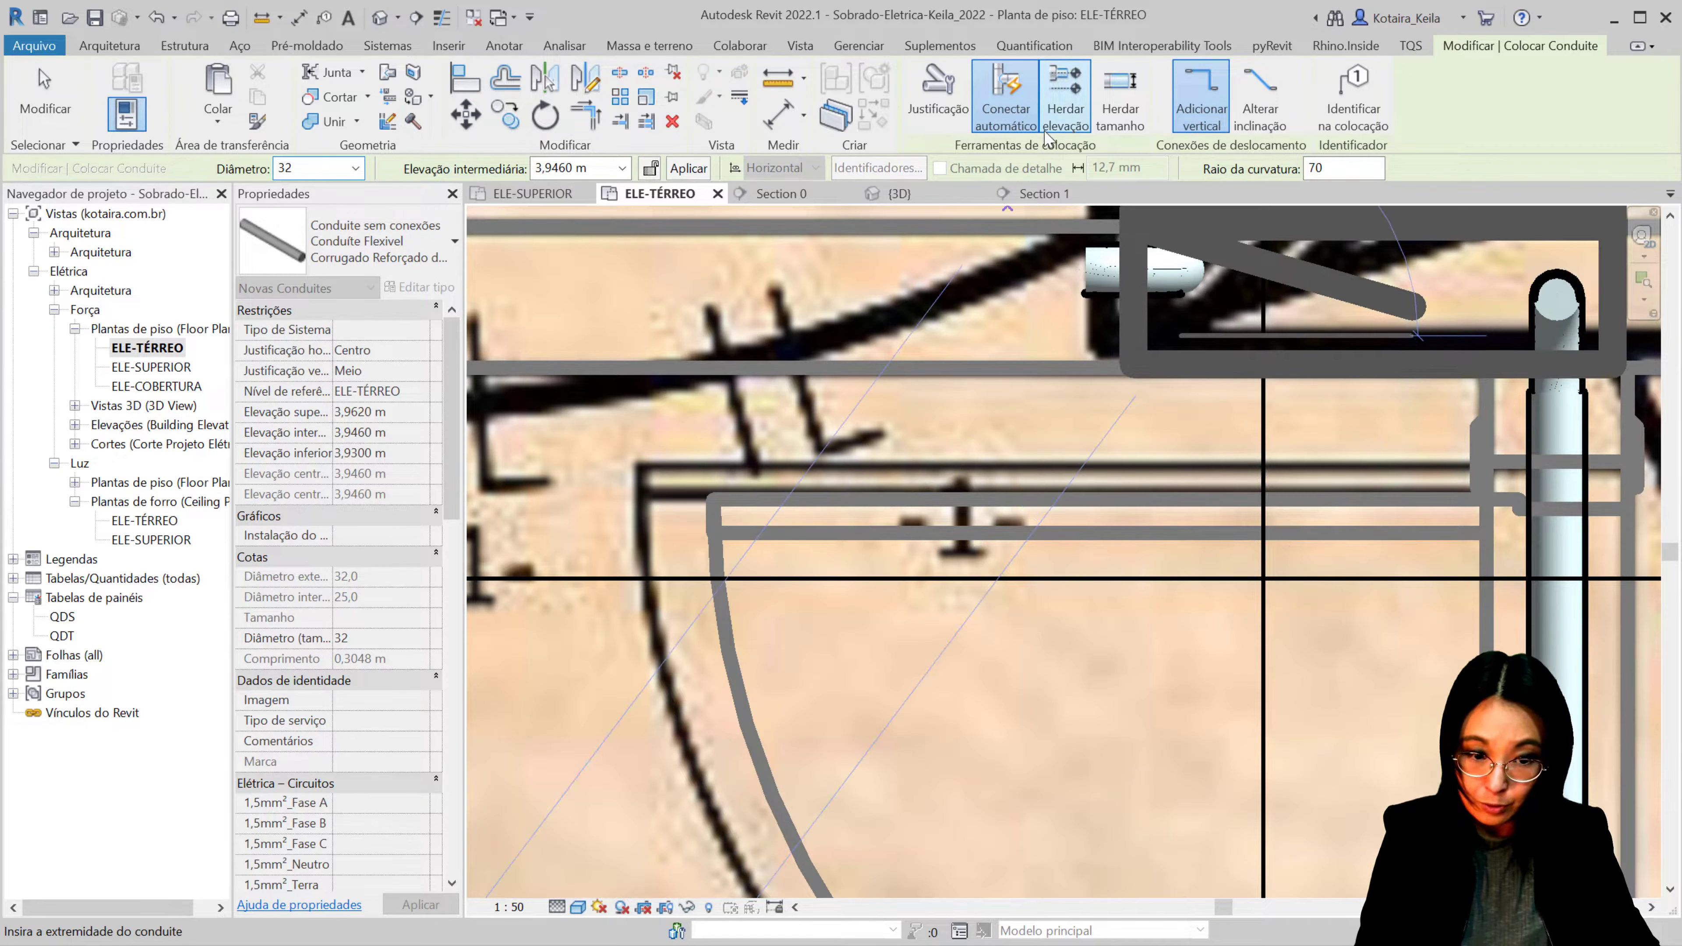
{"action": "left_click", "coordinate": [1110, 107]}
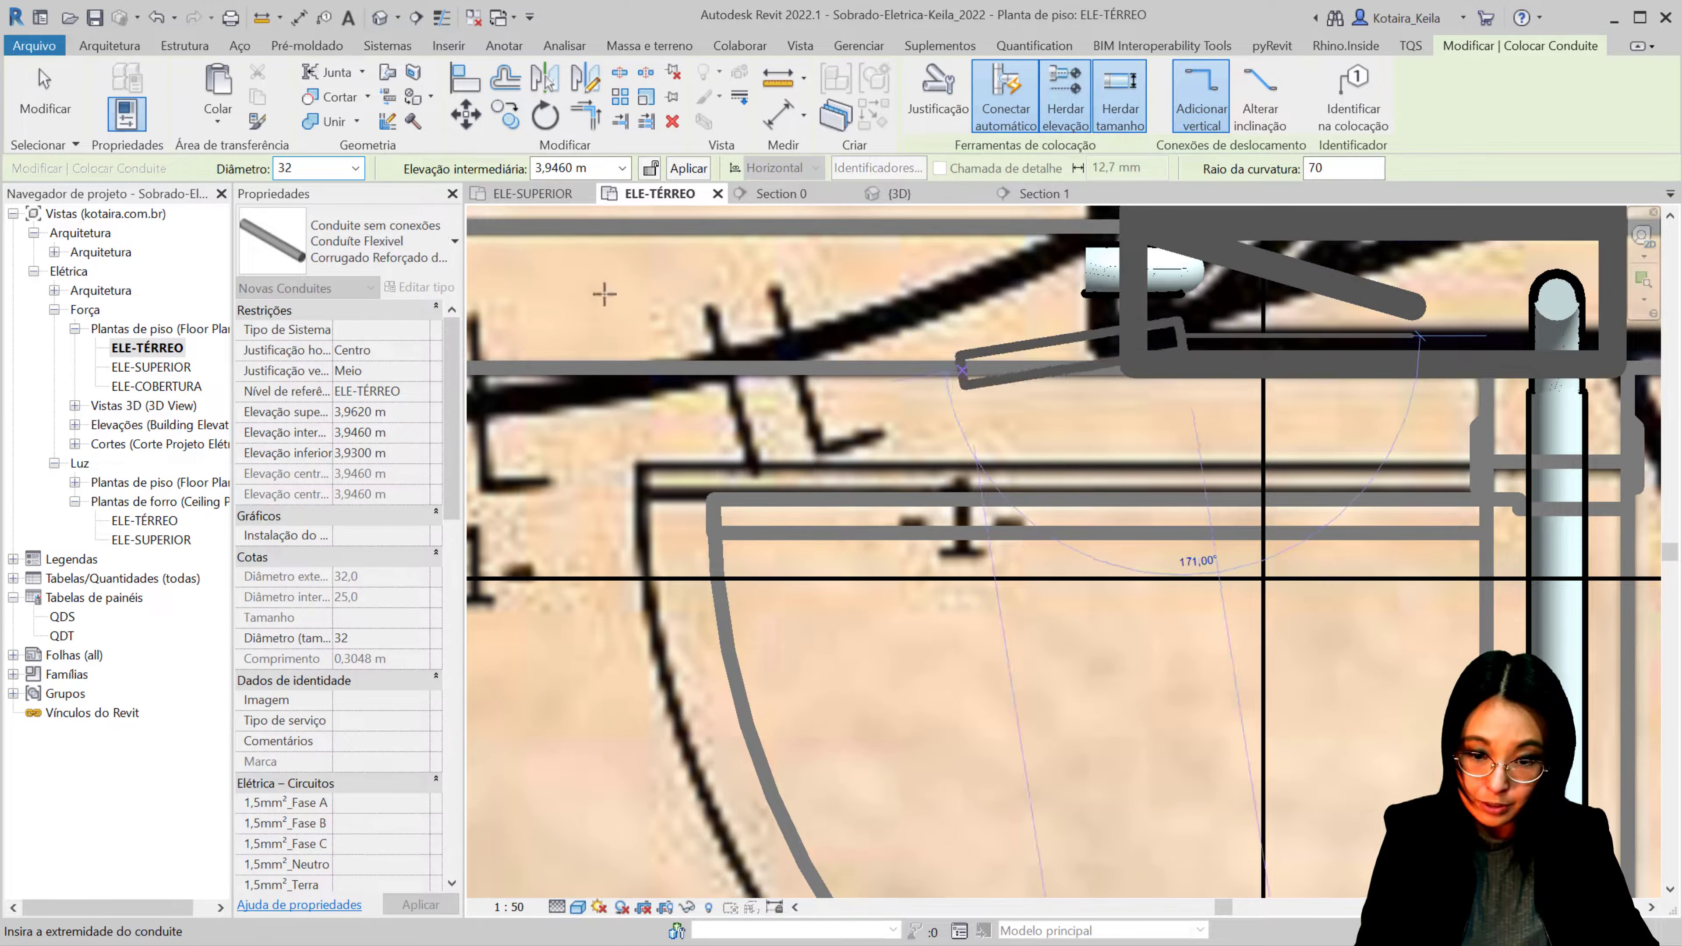
{"action": "scroll", "coordinate": [1013, 571], "scroll_direction": "up", "scroll_amount": 3}
{"action": "scroll", "coordinate": [1012, 571], "scroll_direction": "down", "scroll_amount": 3}
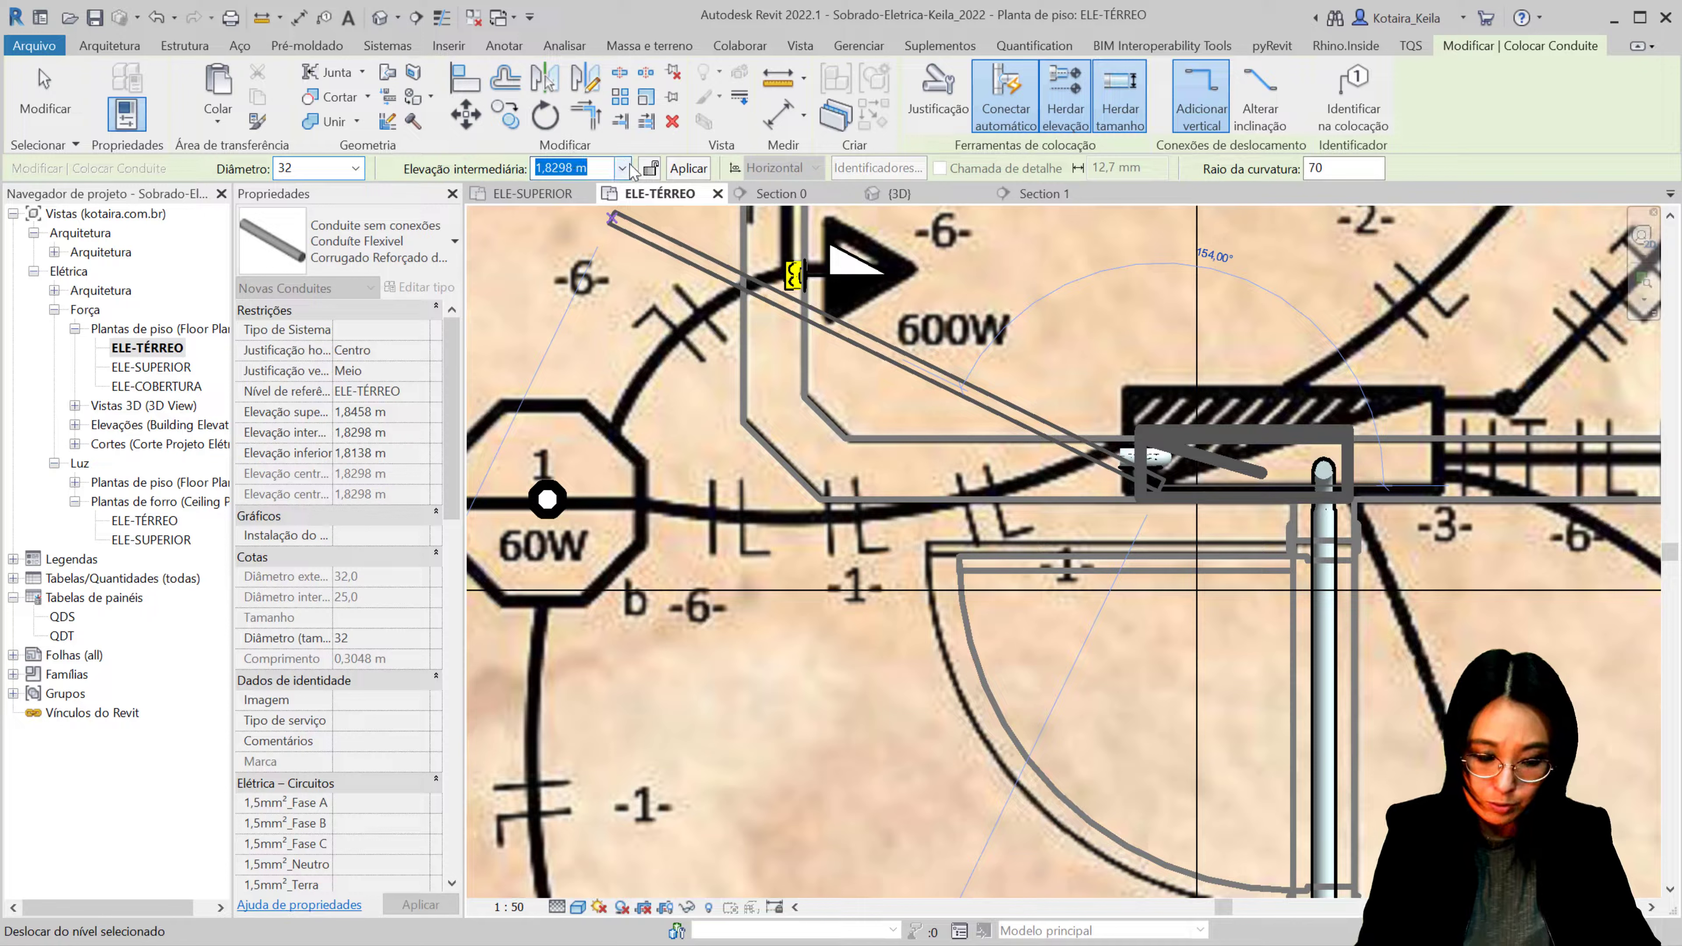
{"action": "type", "text": "3,0000"}
{"action": "key", "text": "Return"}
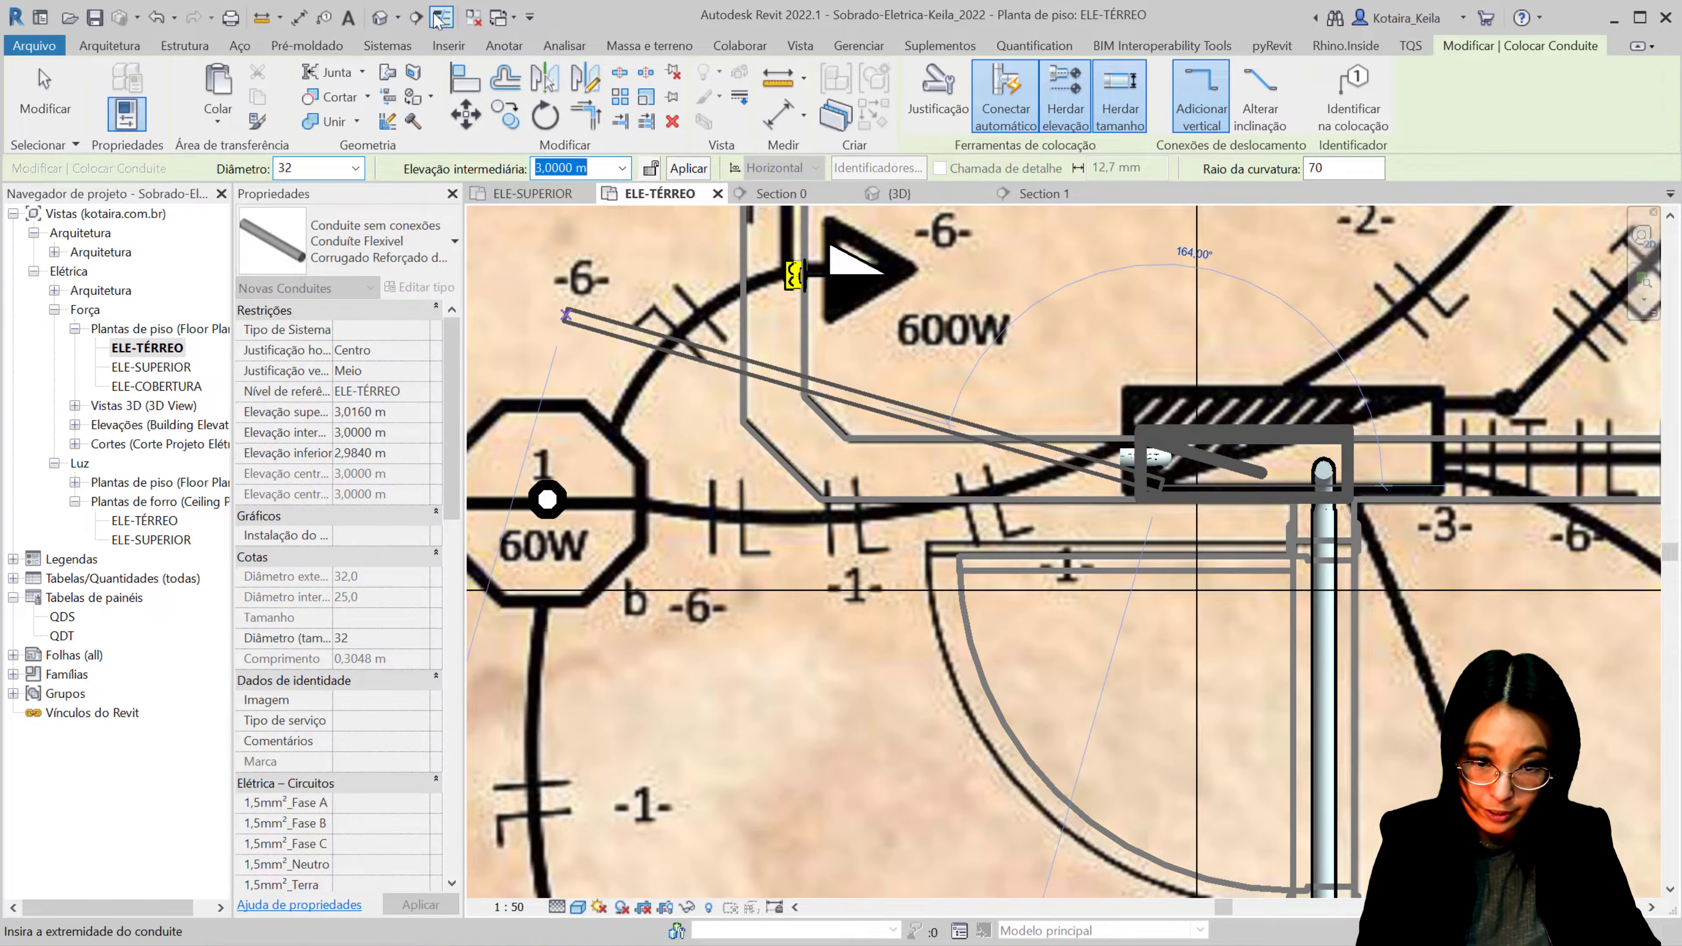
{"action": "scroll", "coordinate": [1273, 449], "scroll_direction": "up", "scroll_amount": 5}
{"action": "scroll", "coordinate": [1273, 450], "scroll_direction": "down", "scroll_amount": 4}
{"action": "scroll", "coordinate": [1273, 450], "scroll_direction": "down", "scroll_amount": 1}
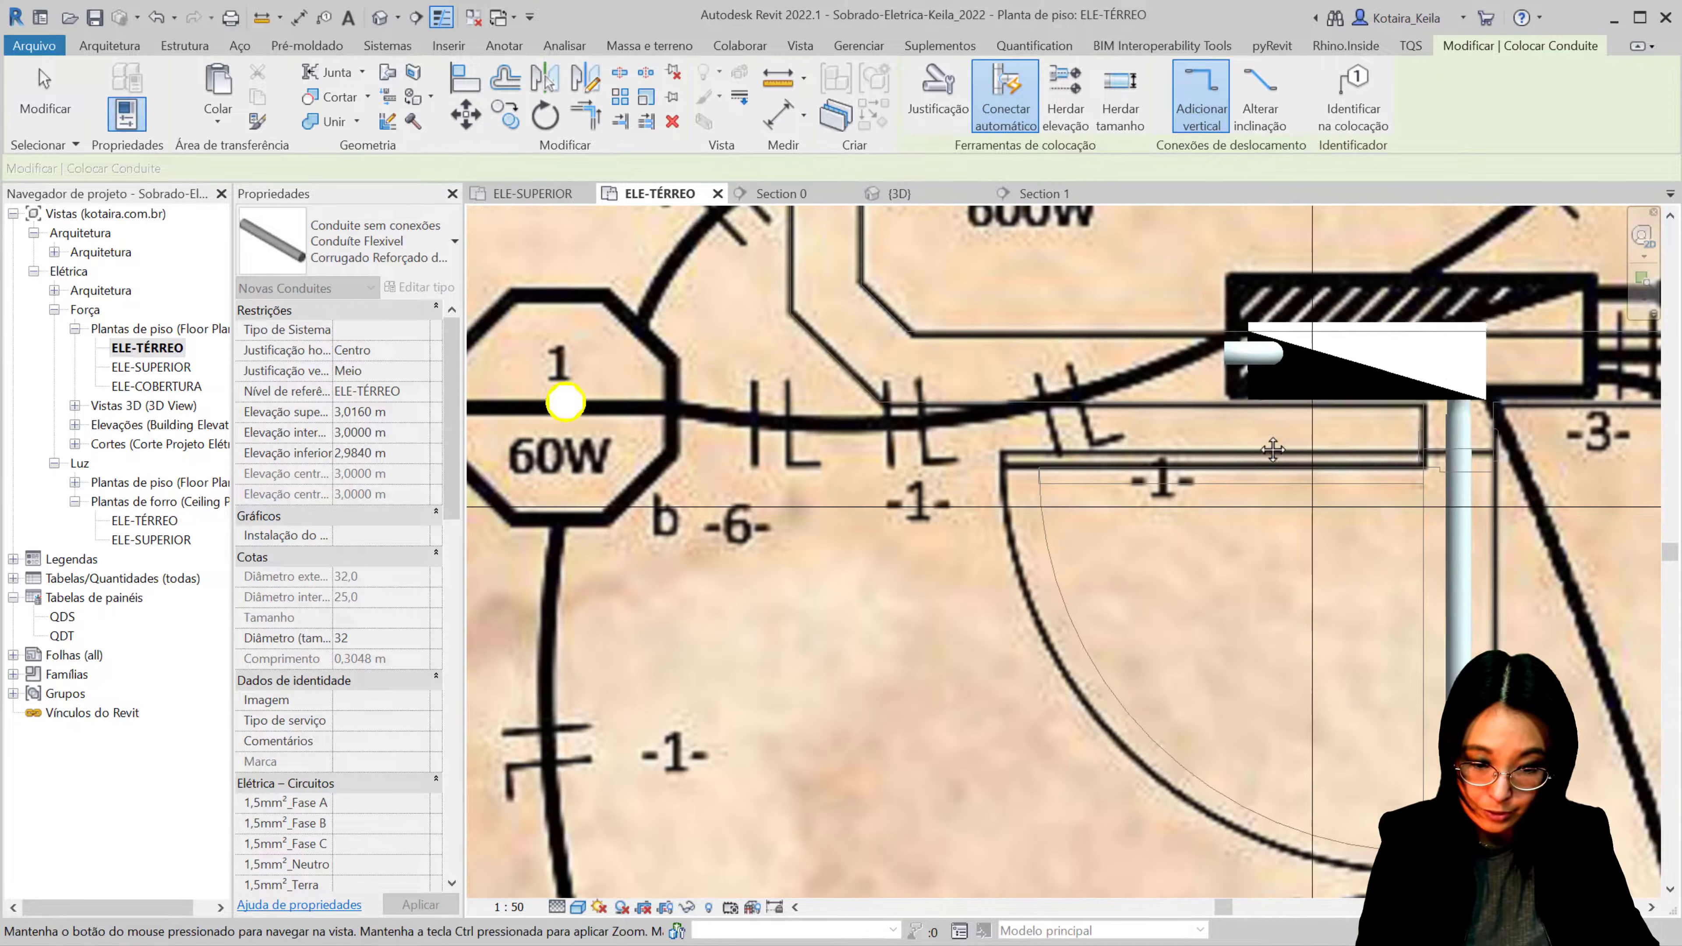
Step: Start a 32 mm conduit at the 60W luminaire box, matching the connection's elevation and size
{"action": "left_click", "coordinate": [573, 402]}
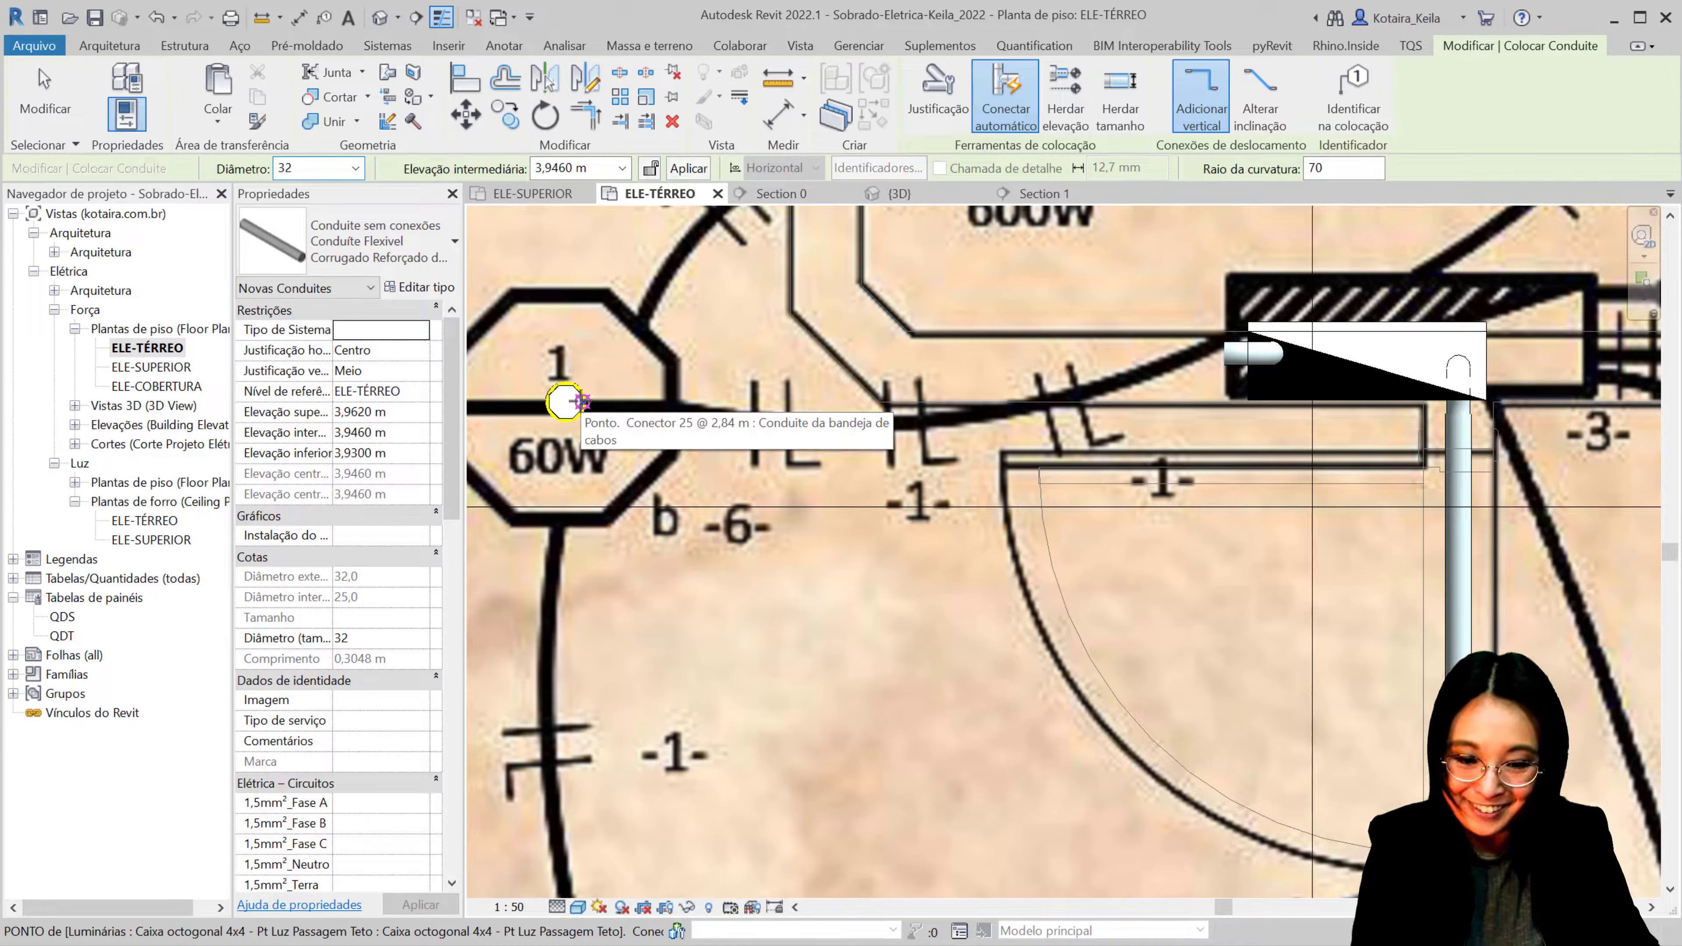
{"action": "left_click", "coordinate": [582, 402]}
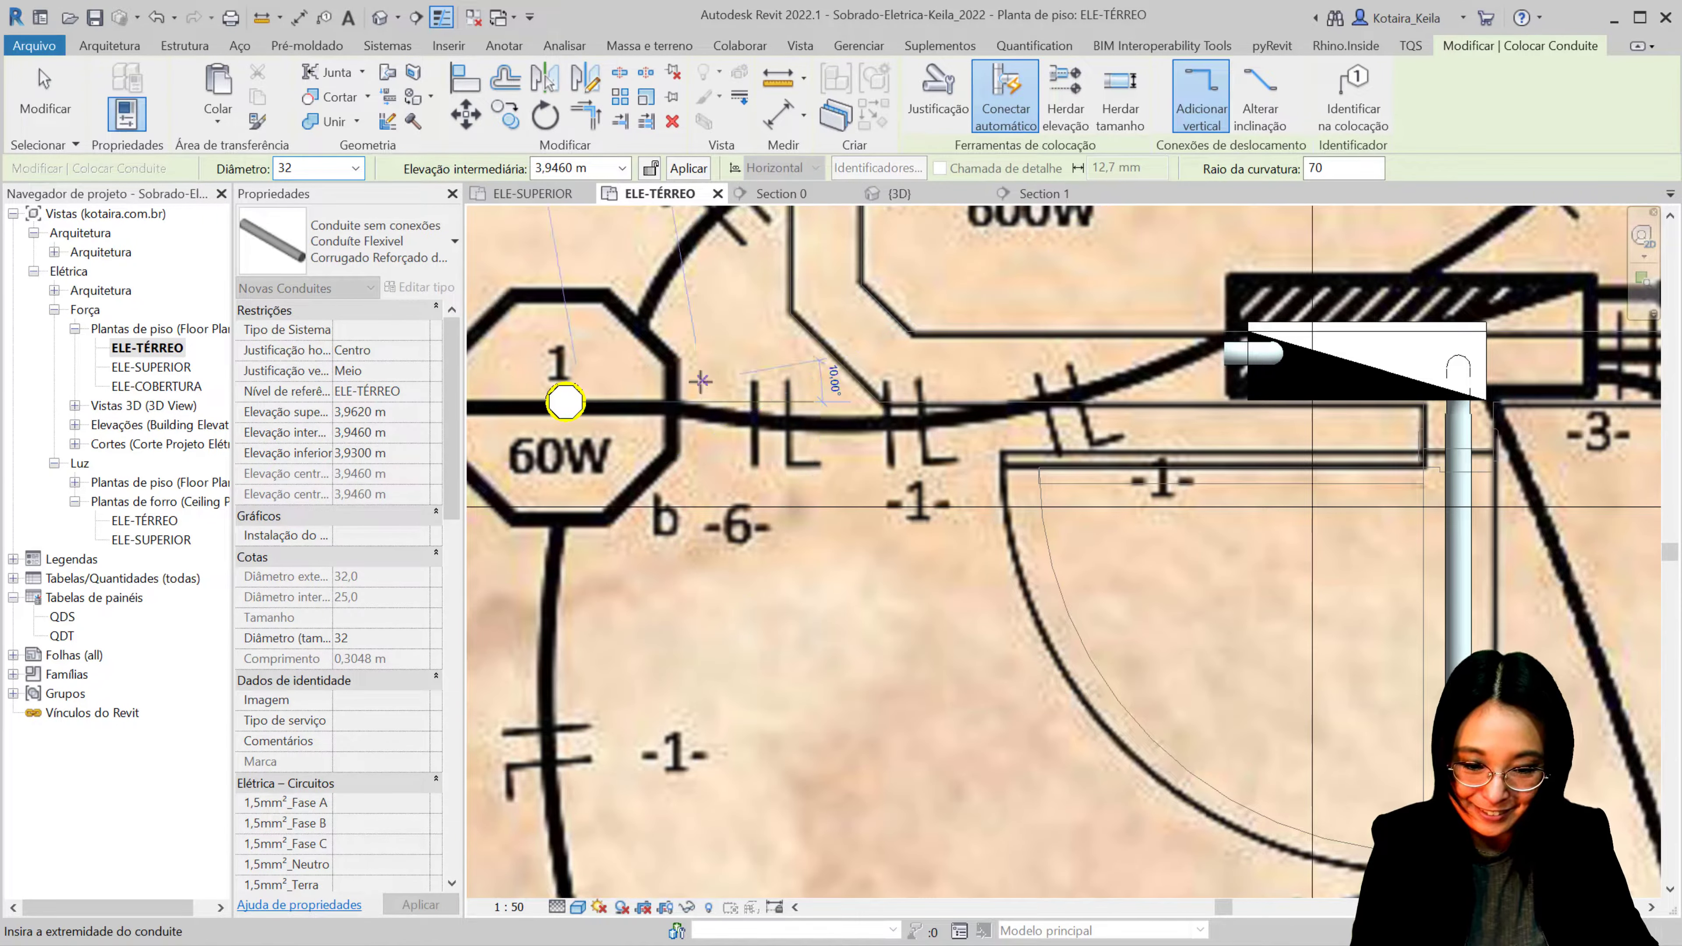
{"action": "left_click", "coordinate": [1065, 100]}
{"action": "left_click", "coordinate": [1120, 100]}
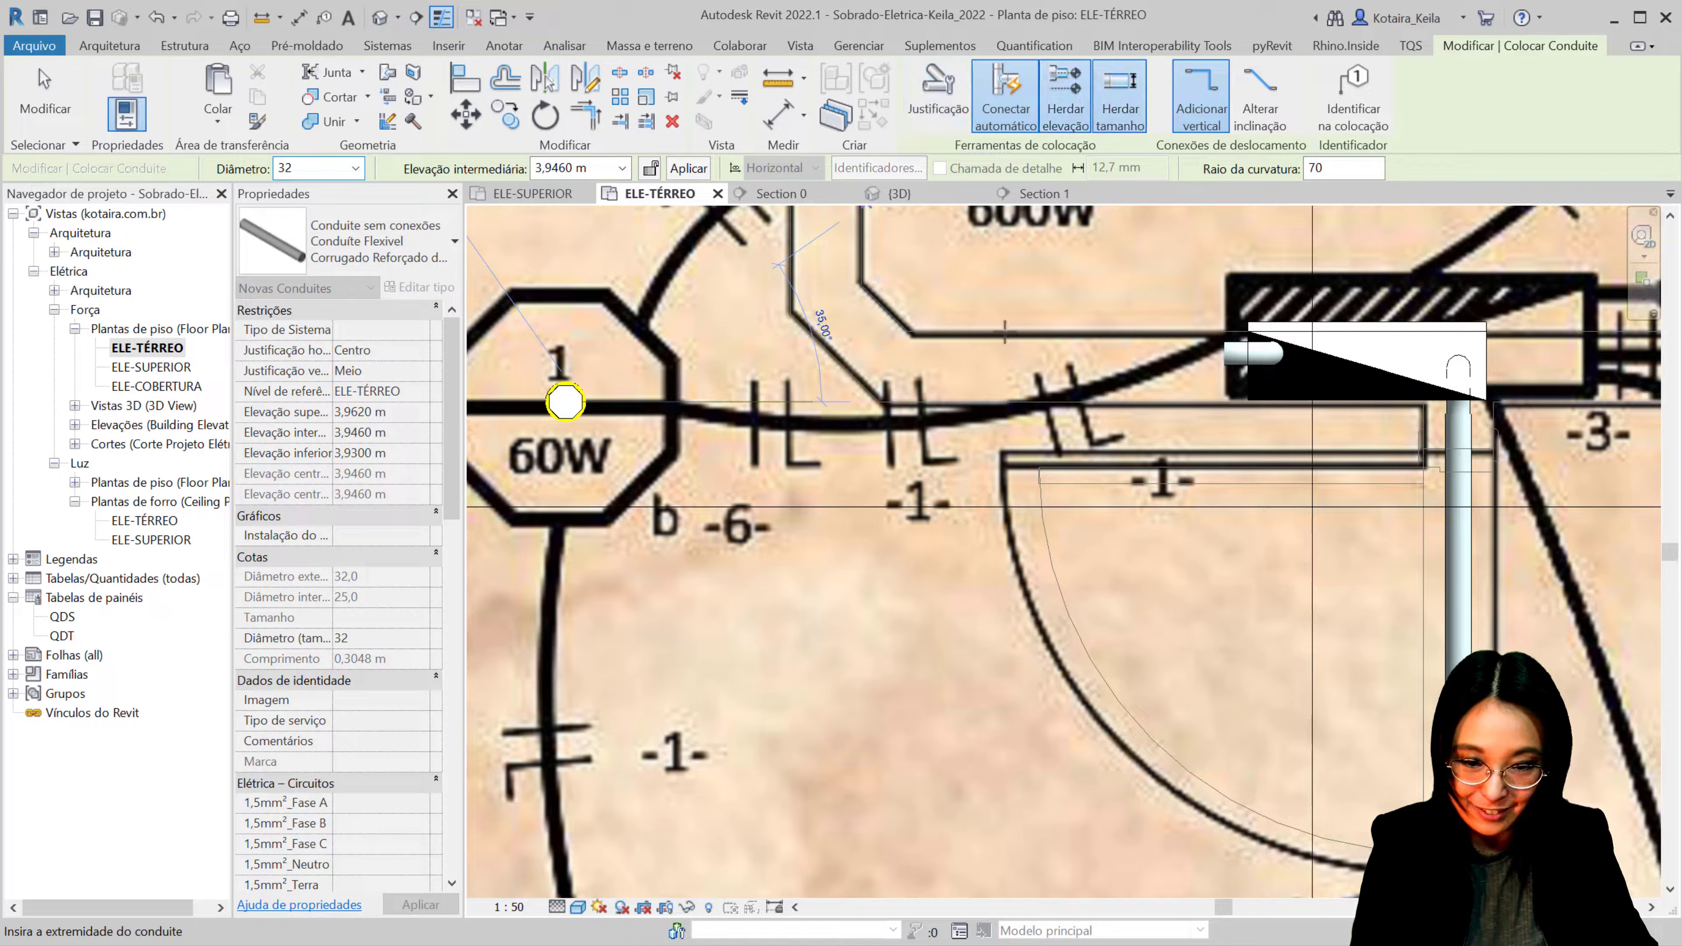
{"action": "left_click", "coordinate": [356, 169]}
{"action": "left_click", "coordinate": [307, 224]}
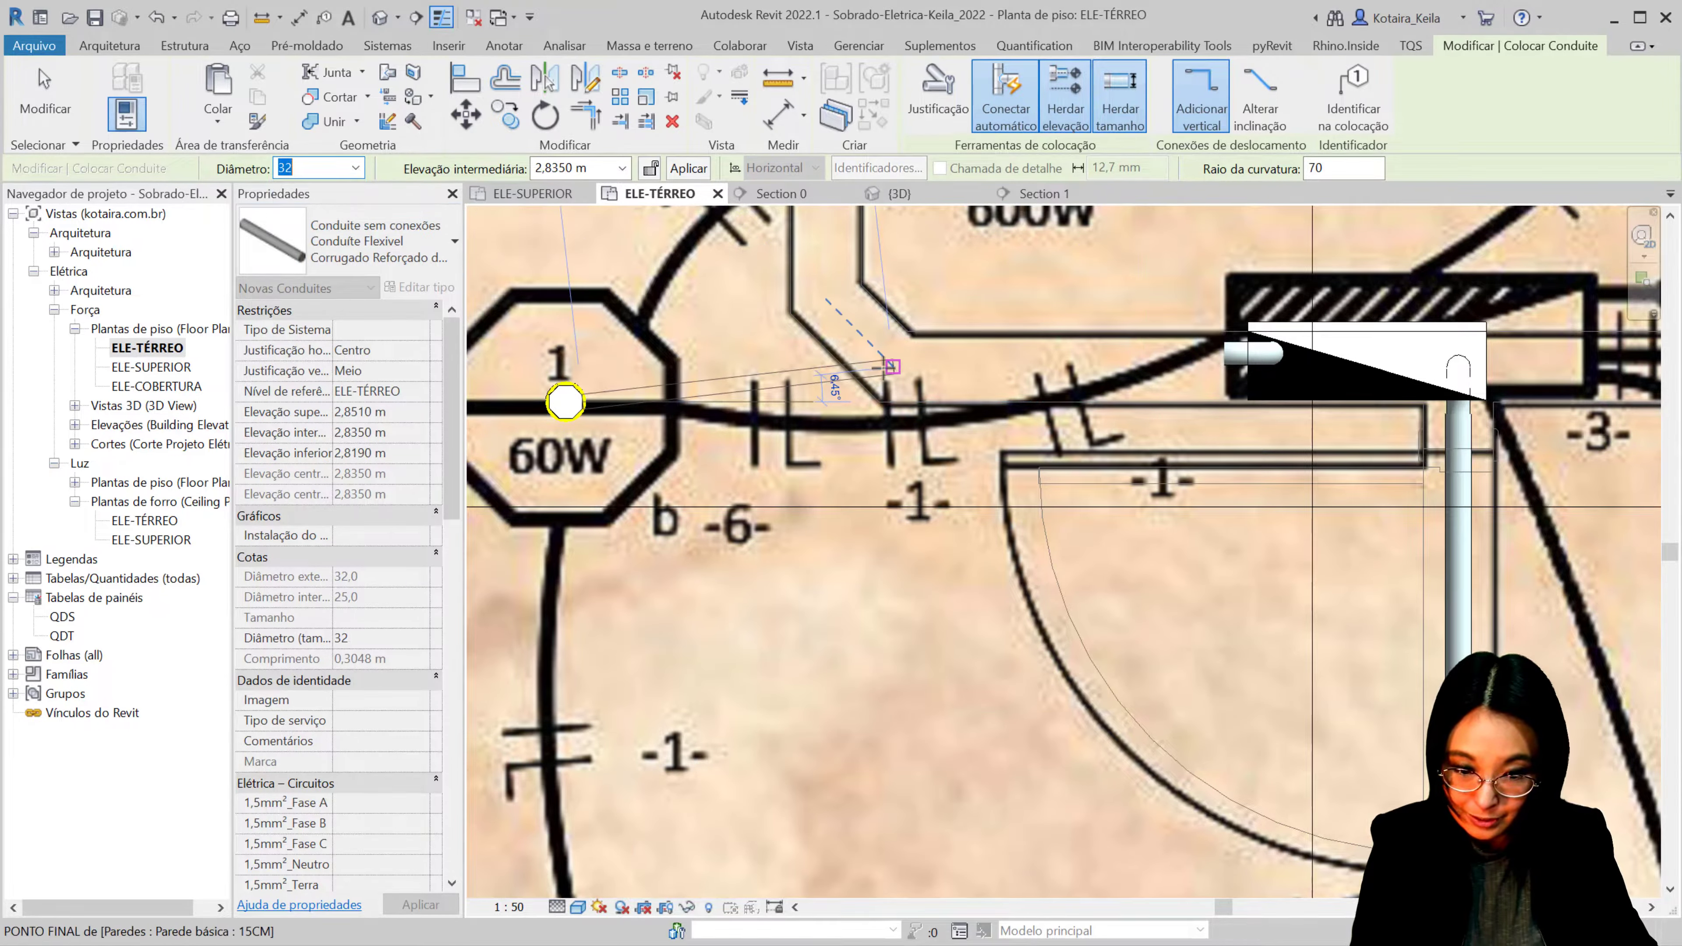
Step: Run the conduit to the QDT panel stub with a 1,0000 m intermediate elevation
{"action": "left_click", "coordinate": [1060, 401]}
{"action": "scroll", "coordinate": [1298, 423], "scroll_direction": "up", "scroll_amount": 2}
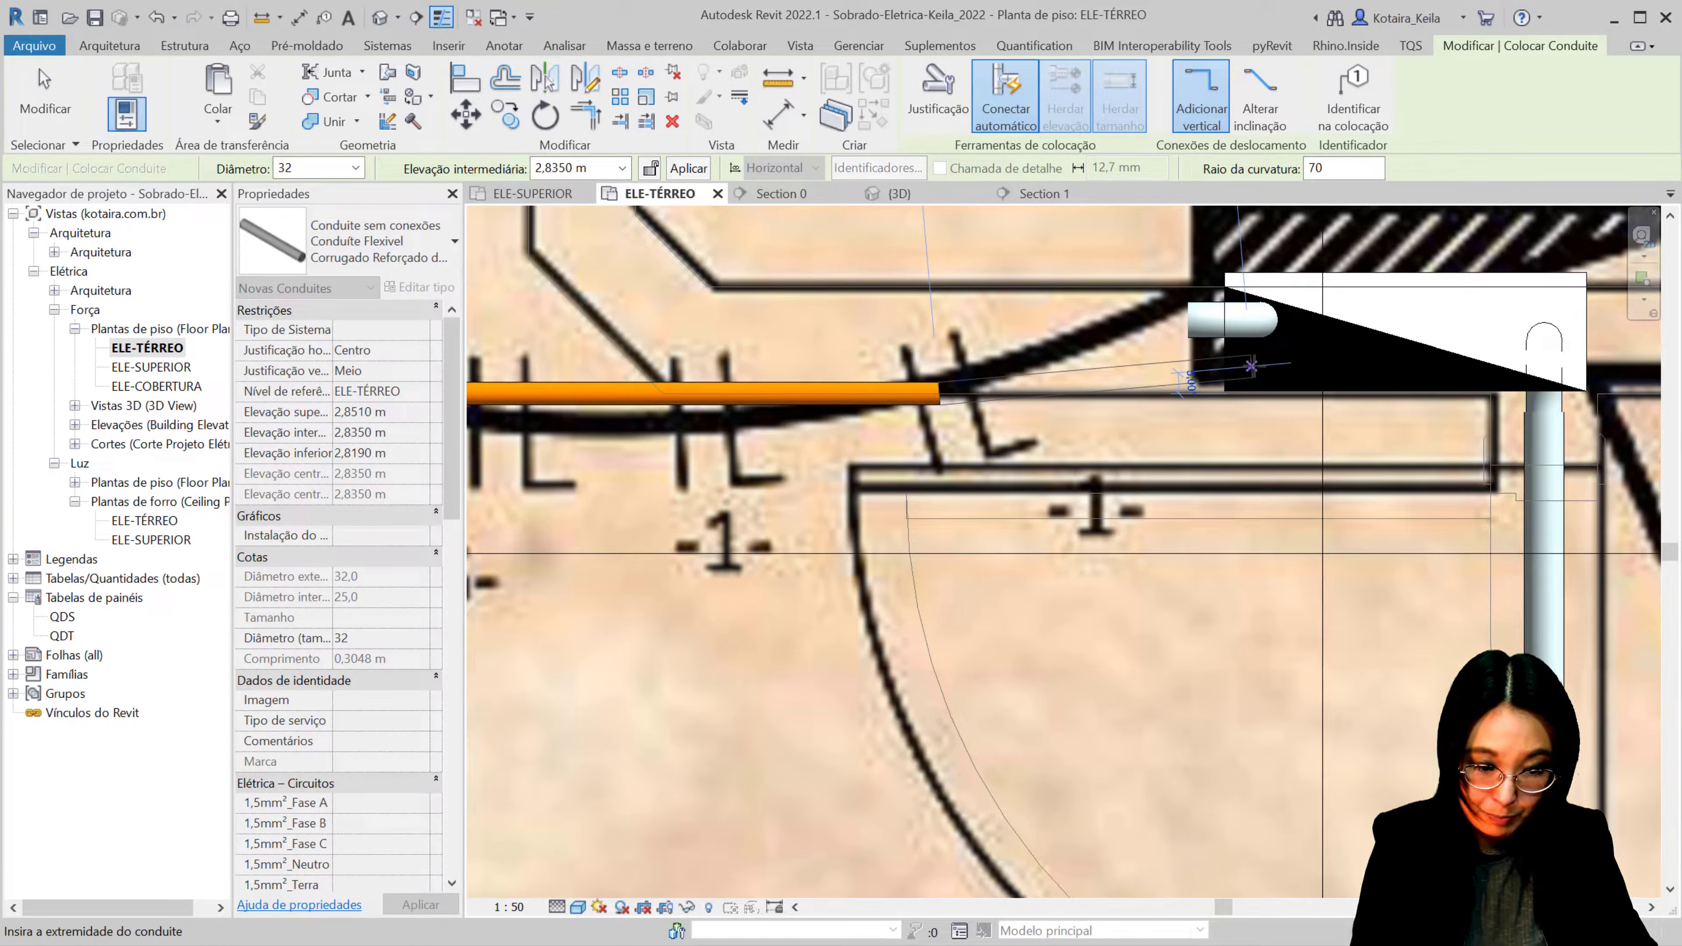
{"action": "left_click", "coordinate": [1251, 366]}
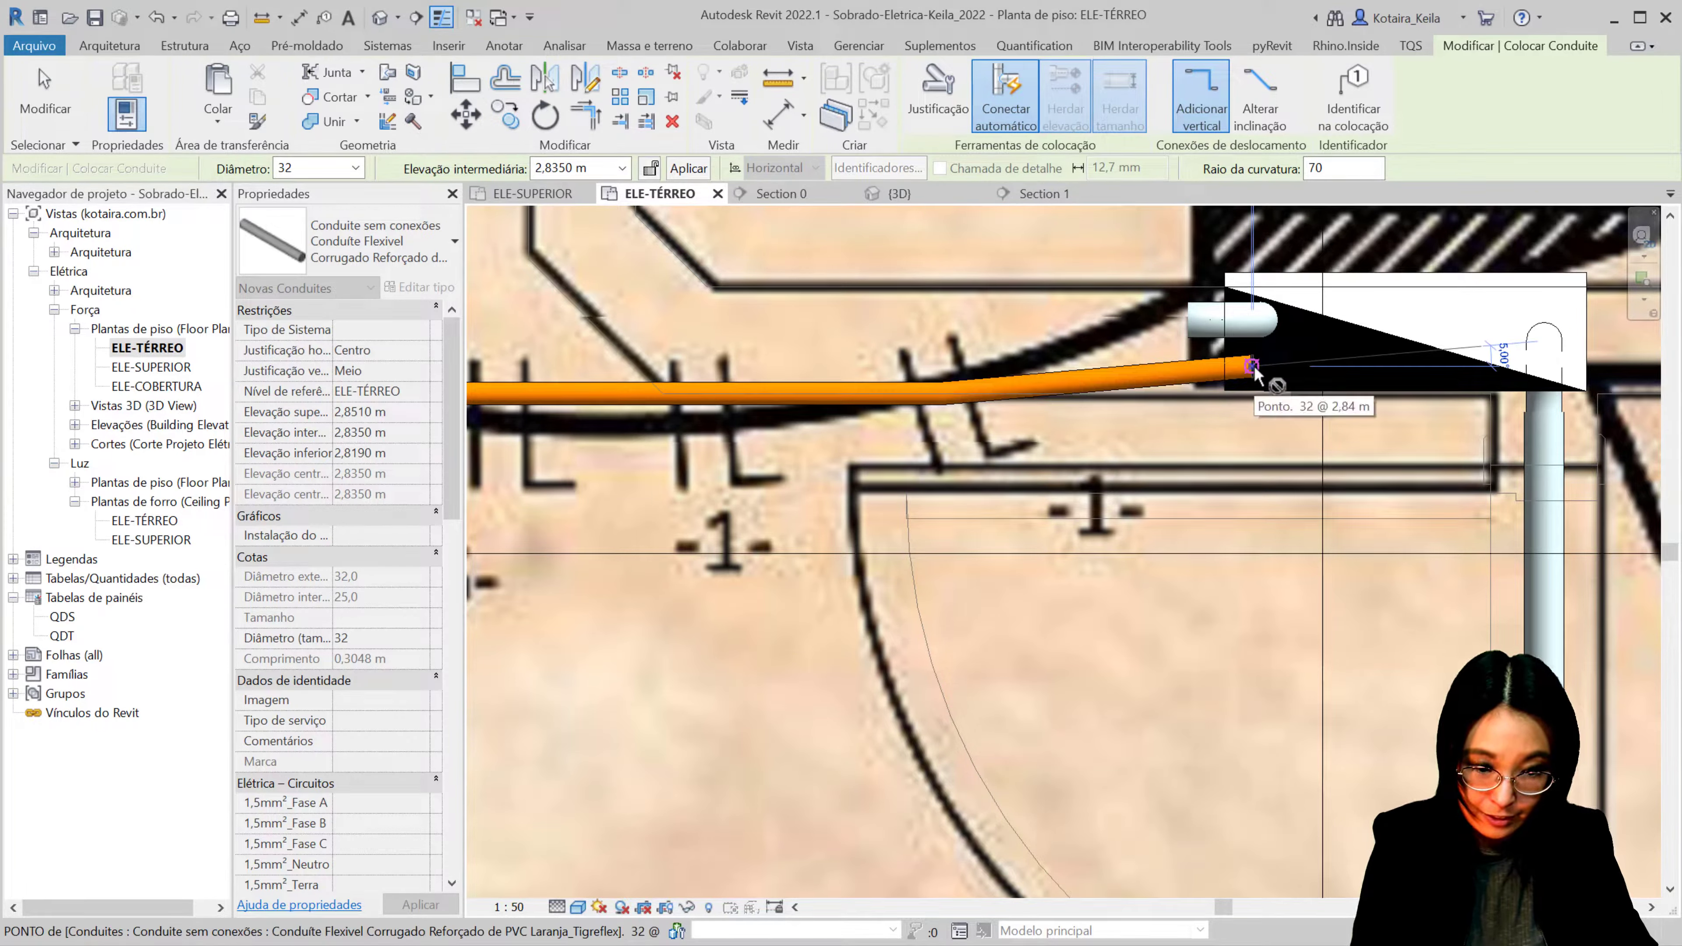
{"action": "left_click", "coordinate": [599, 170]}
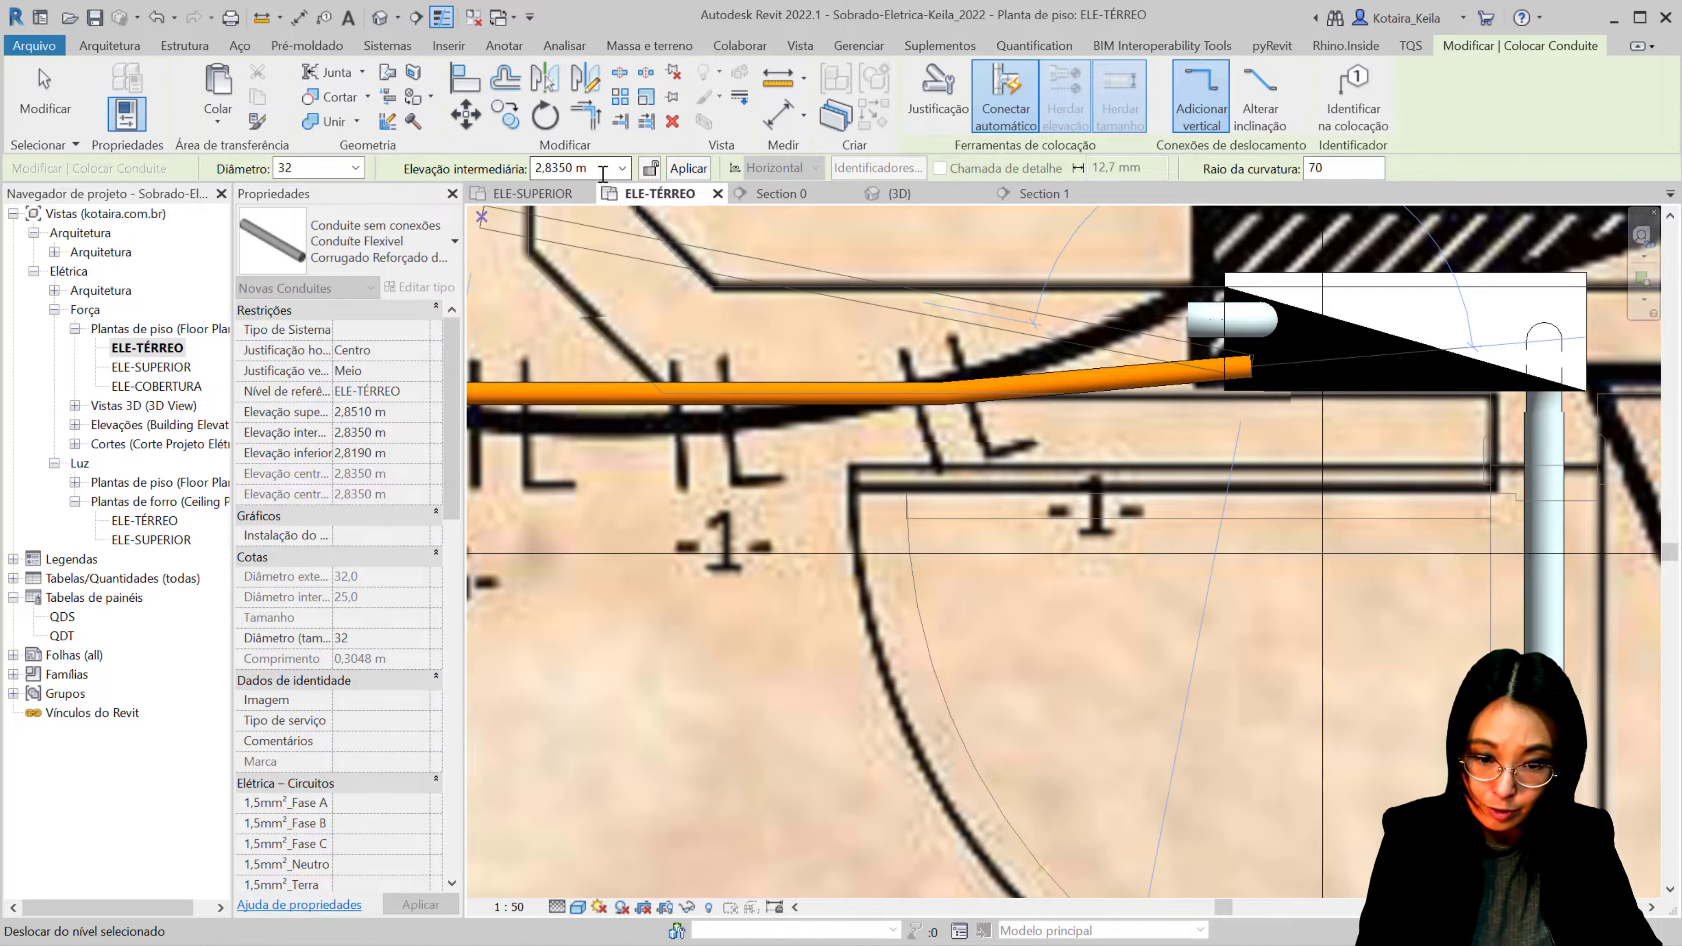
{"action": "left_click", "coordinate": [686, 174]}
{"action": "scroll", "coordinate": [960, 487], "scroll_direction": "down", "scroll_amount": 4}
{"action": "scroll", "coordinate": [961, 487], "scroll_direction": "down", "scroll_amount": 4}
Step: End conduit placement and open the Section 0 view
{"action": "scroll", "coordinate": [1003, 350], "scroll_direction": "down", "scroll_amount": 2}
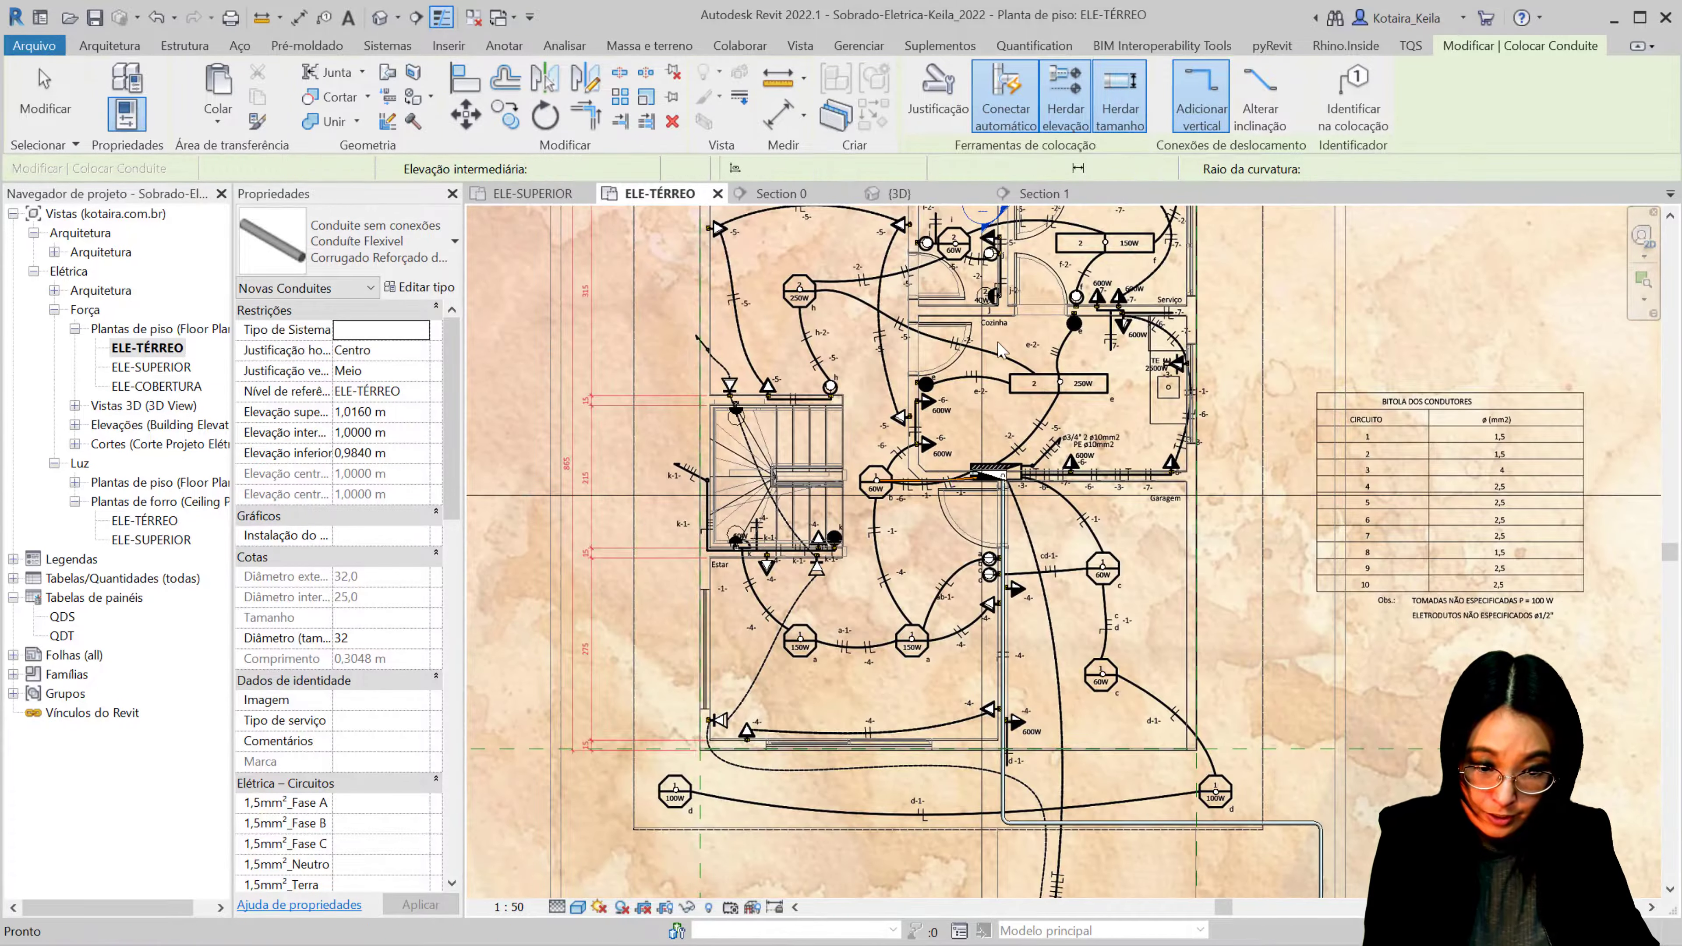
{"action": "key", "text": "Escape"}
{"action": "key", "text": "Escape"}
{"action": "left_click", "coordinate": [983, 306]}
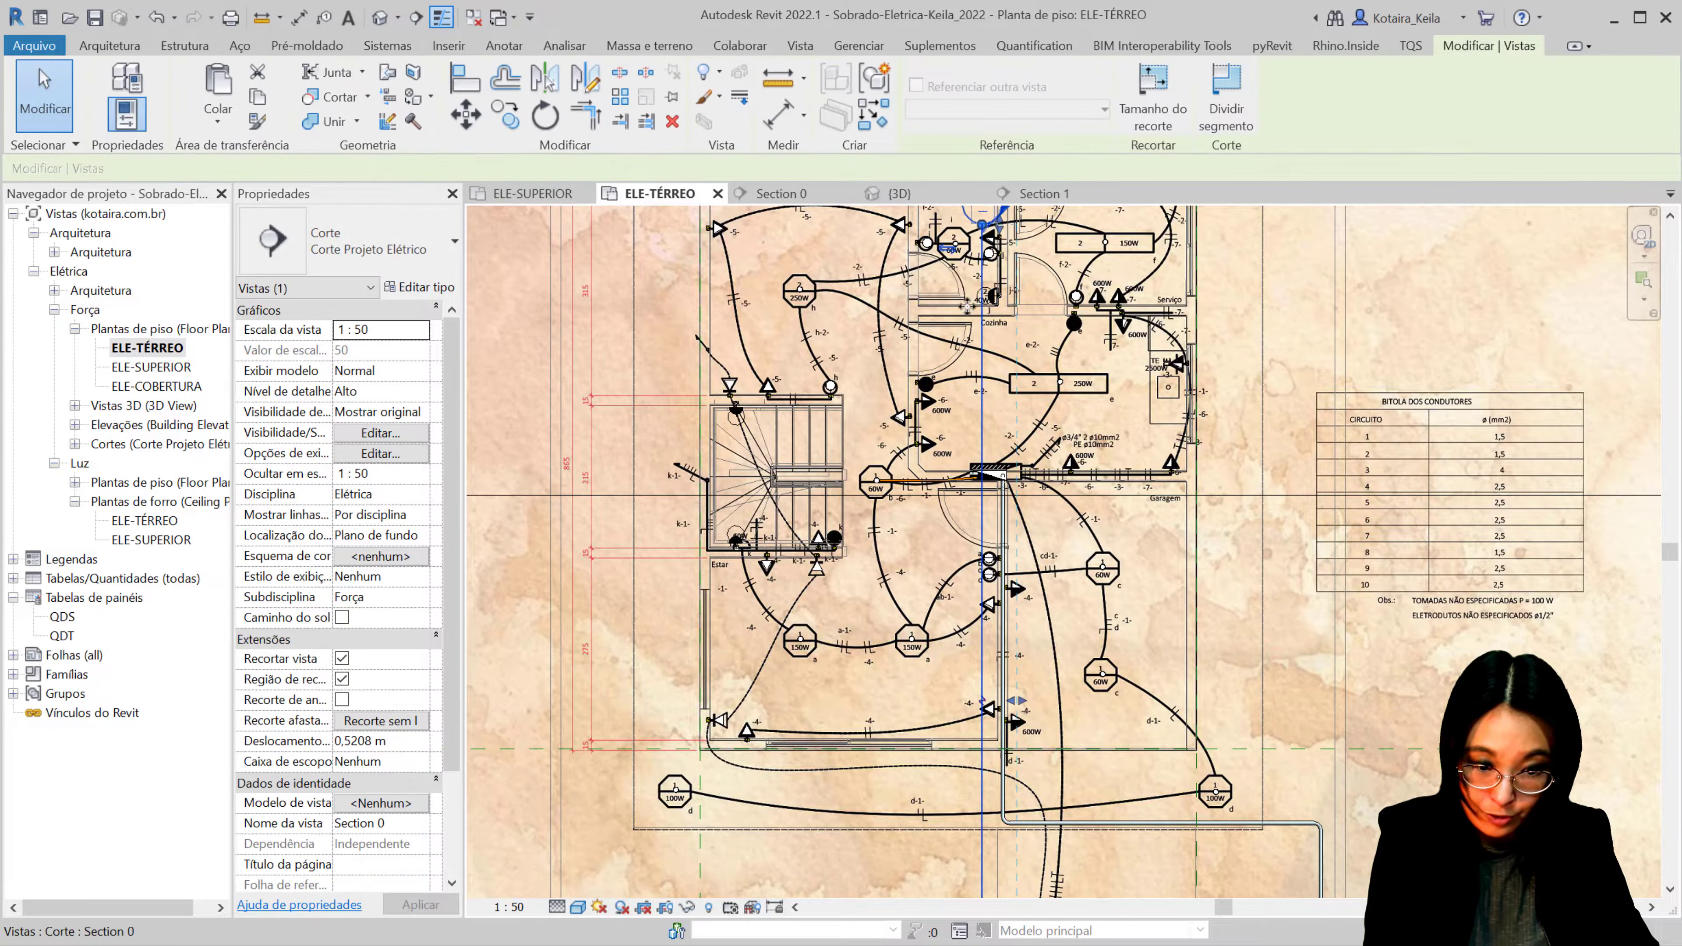
{"action": "middle_click_drag", "start_coordinate": [966, 213], "coordinate": [951, 381]}
{"action": "key", "text": "Escape"}
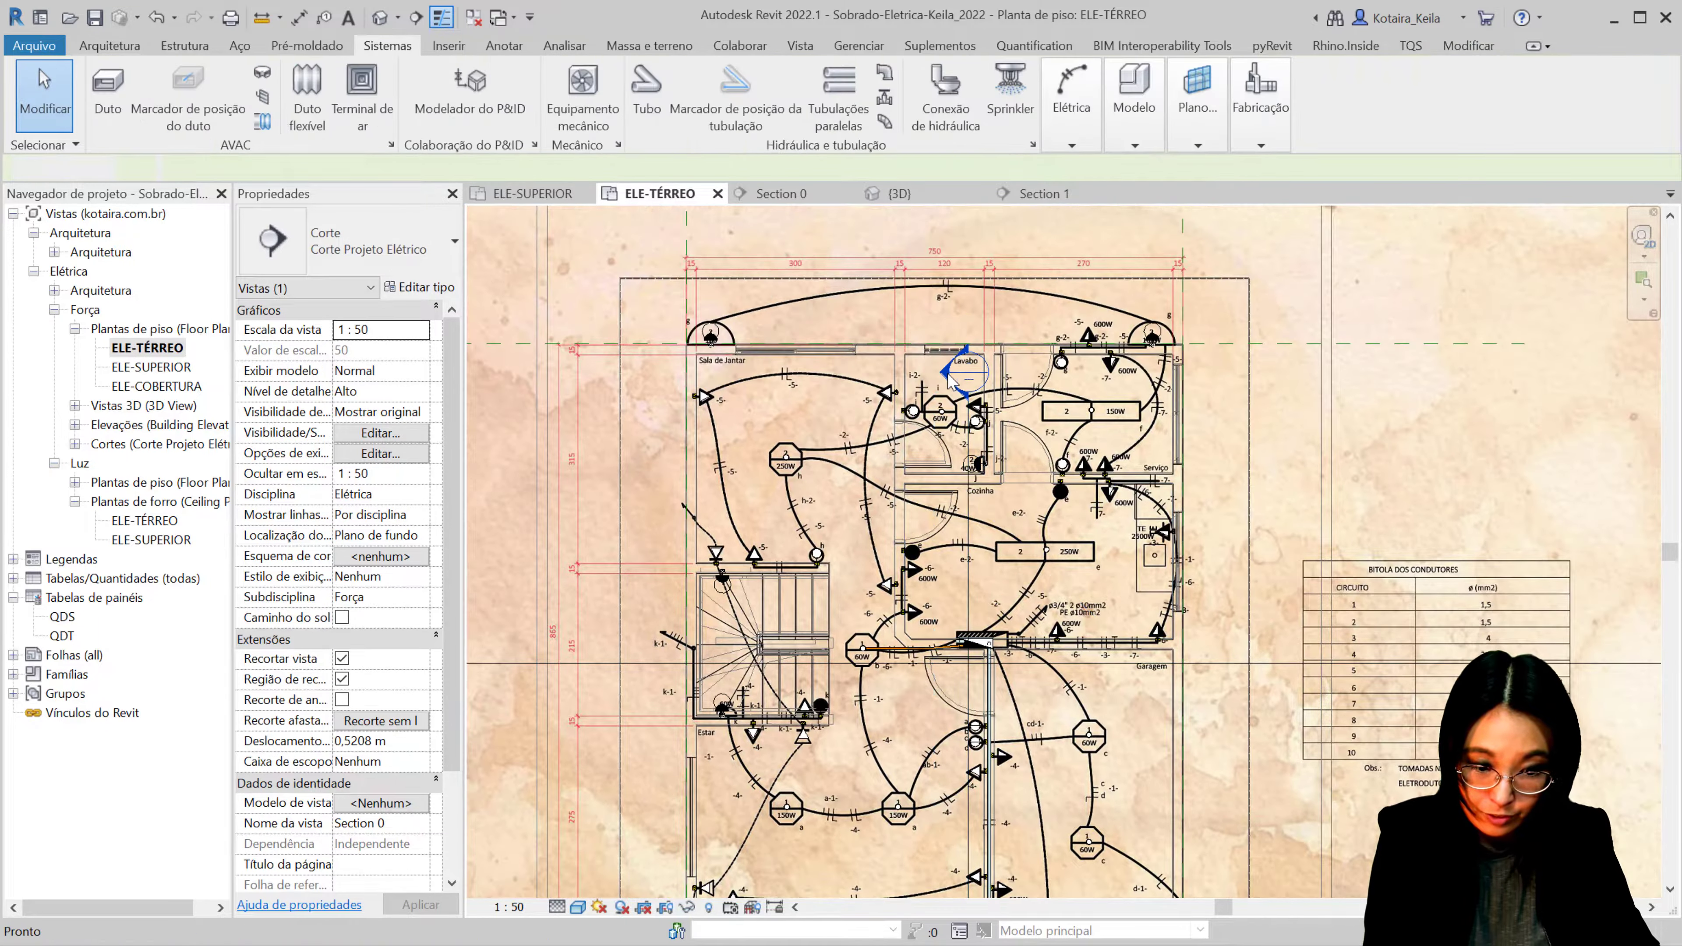
{"action": "double_click", "coordinate": [952, 383]}
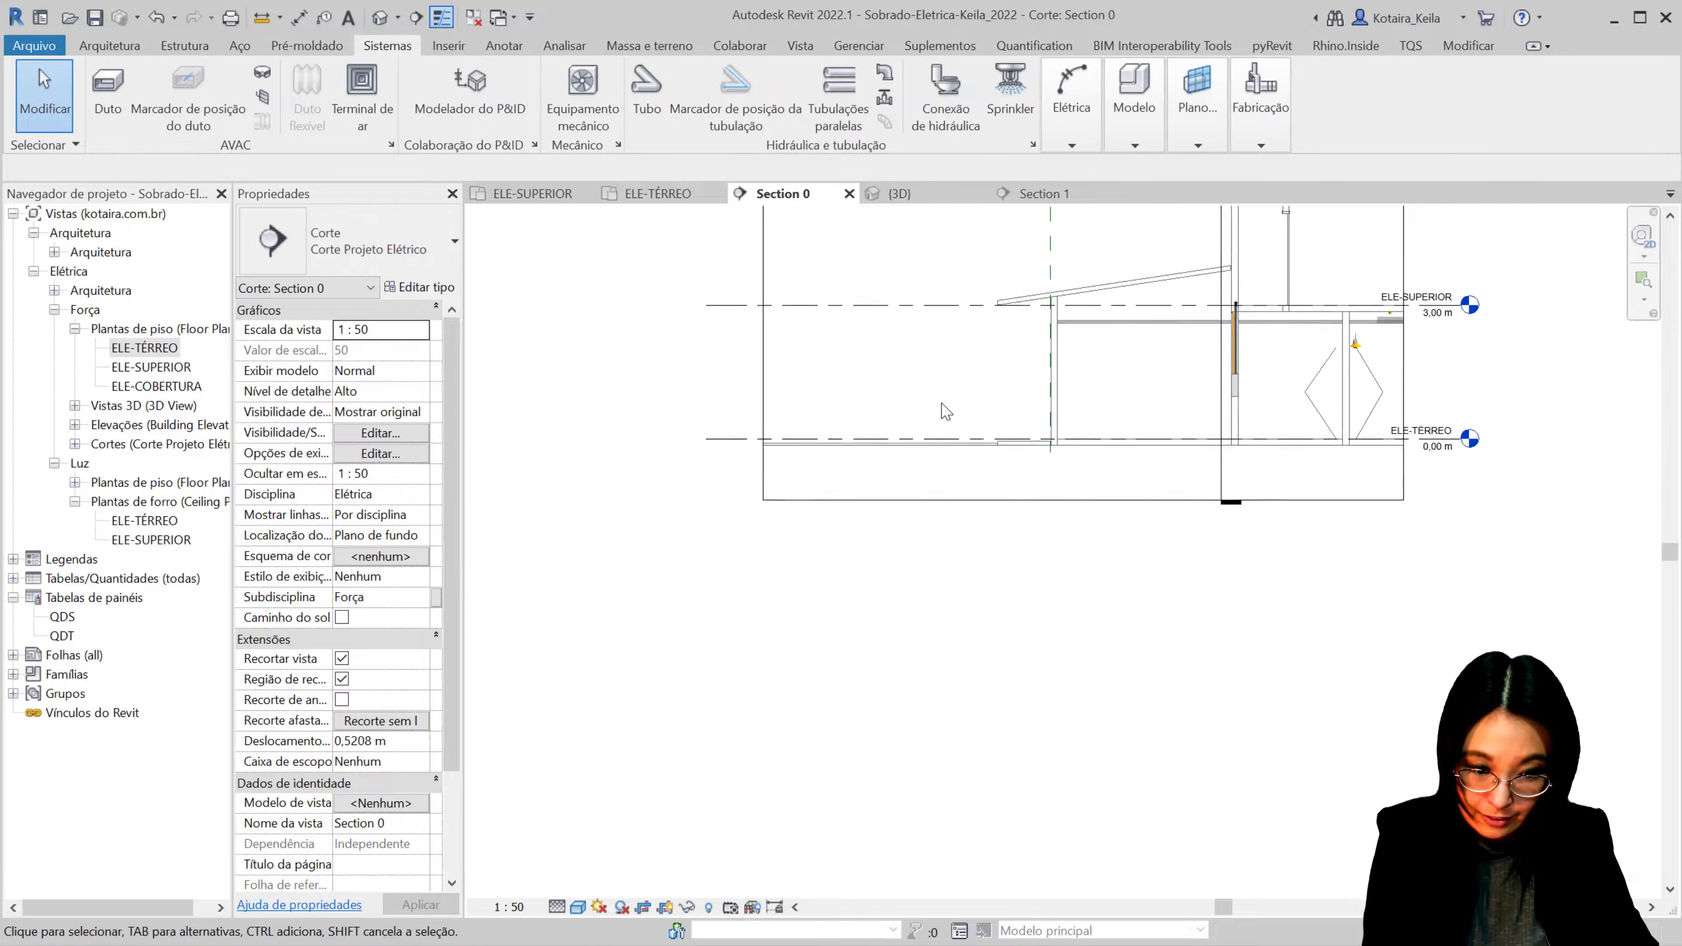
{"action": "scroll", "coordinate": [1060, 371], "scroll_direction": "up", "scroll_amount": 2}
{"action": "scroll", "coordinate": [1073, 361], "scroll_direction": "up", "scroll_amount": 3}
{"action": "scroll", "coordinate": [1009, 358], "scroll_direction": "up", "scroll_amount": 4}
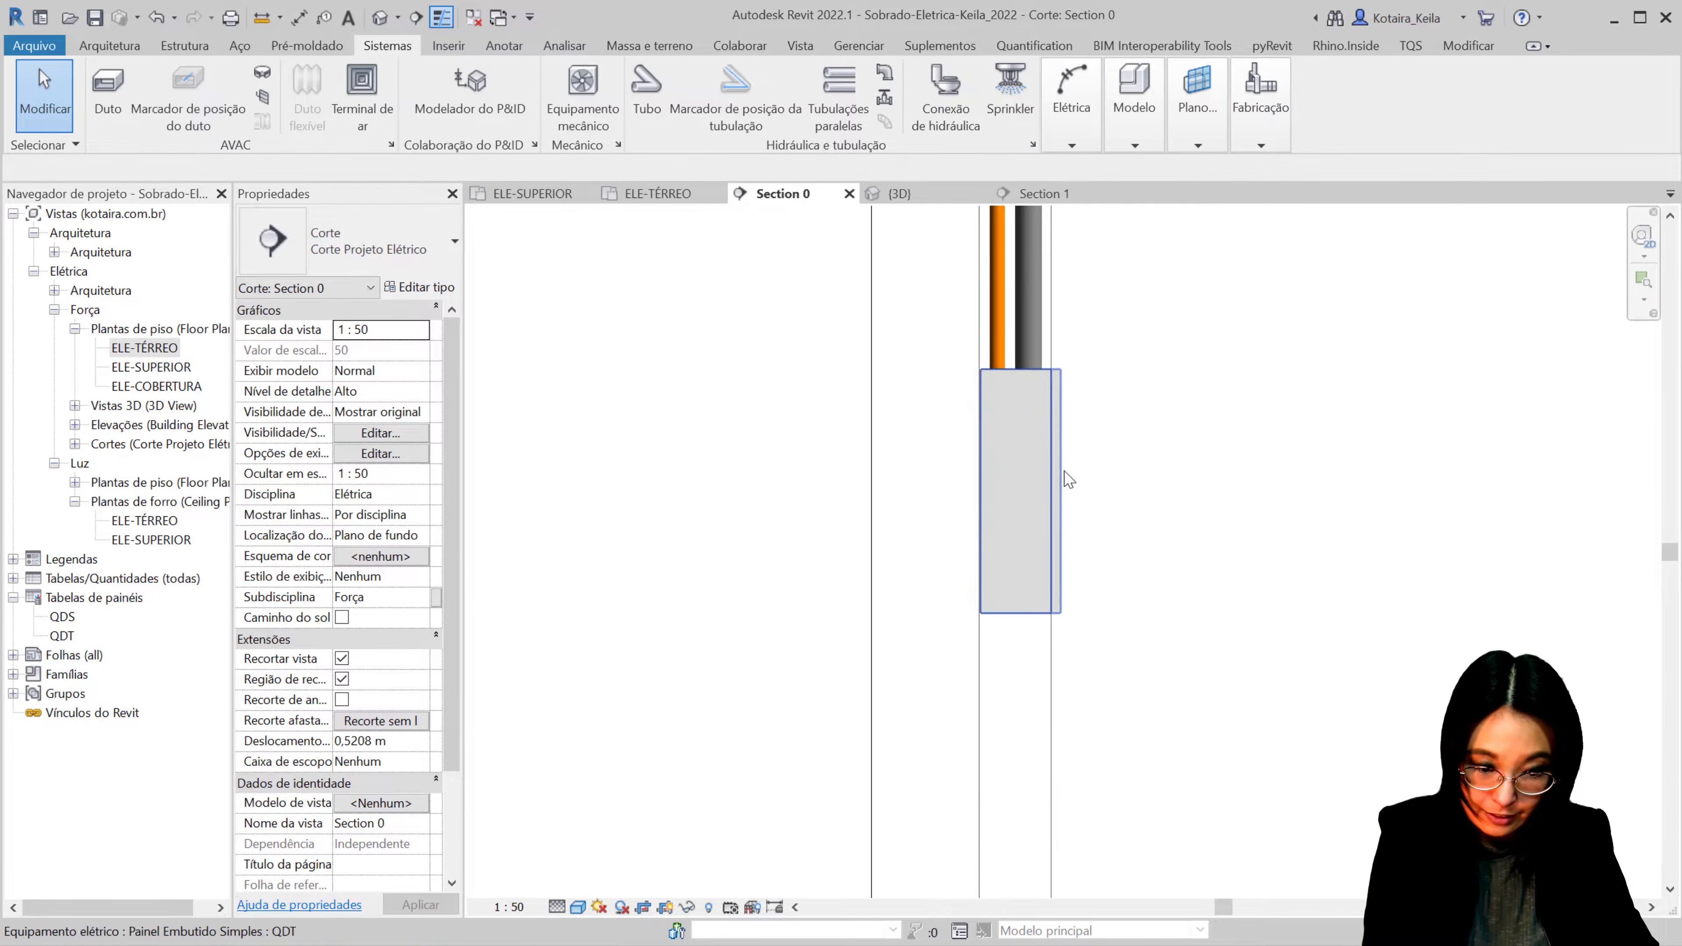
Step: Drag the orange conduit's lower end onto the QDT box and finish the connection
{"action": "left_click", "coordinate": [1008, 358]}
{"action": "left_click_drag", "start_coordinate": [1008, 361], "coordinate": [993, 493]}
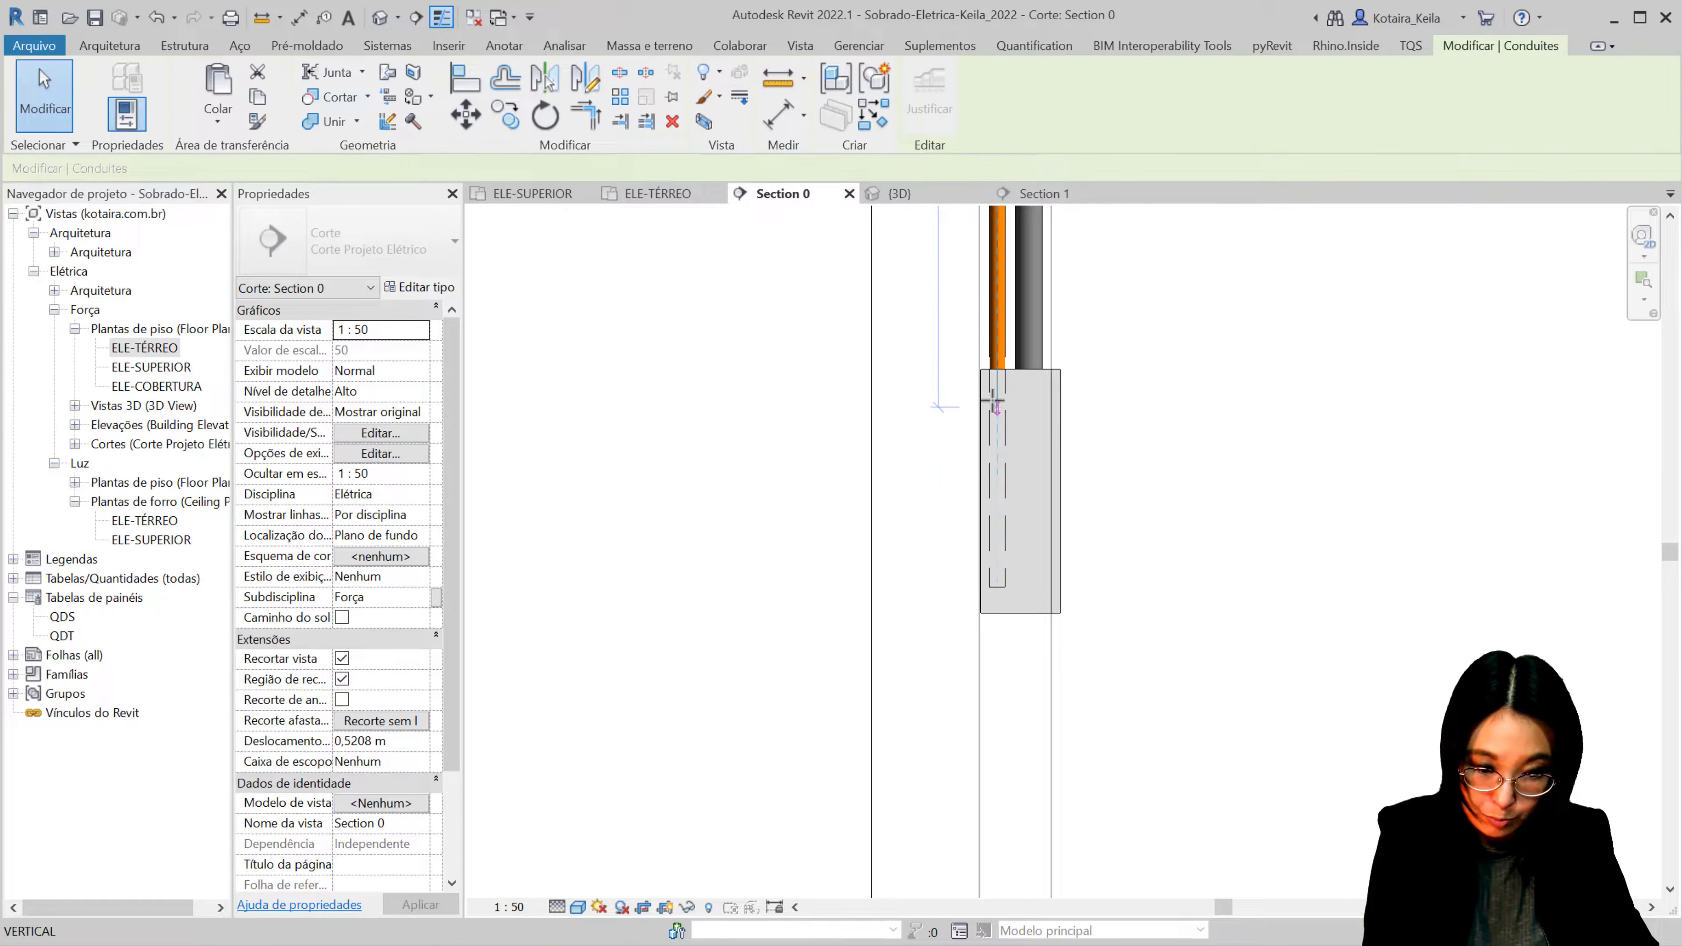
{"action": "left_click_drag", "start_coordinate": [994, 401], "coordinate": [995, 405]}
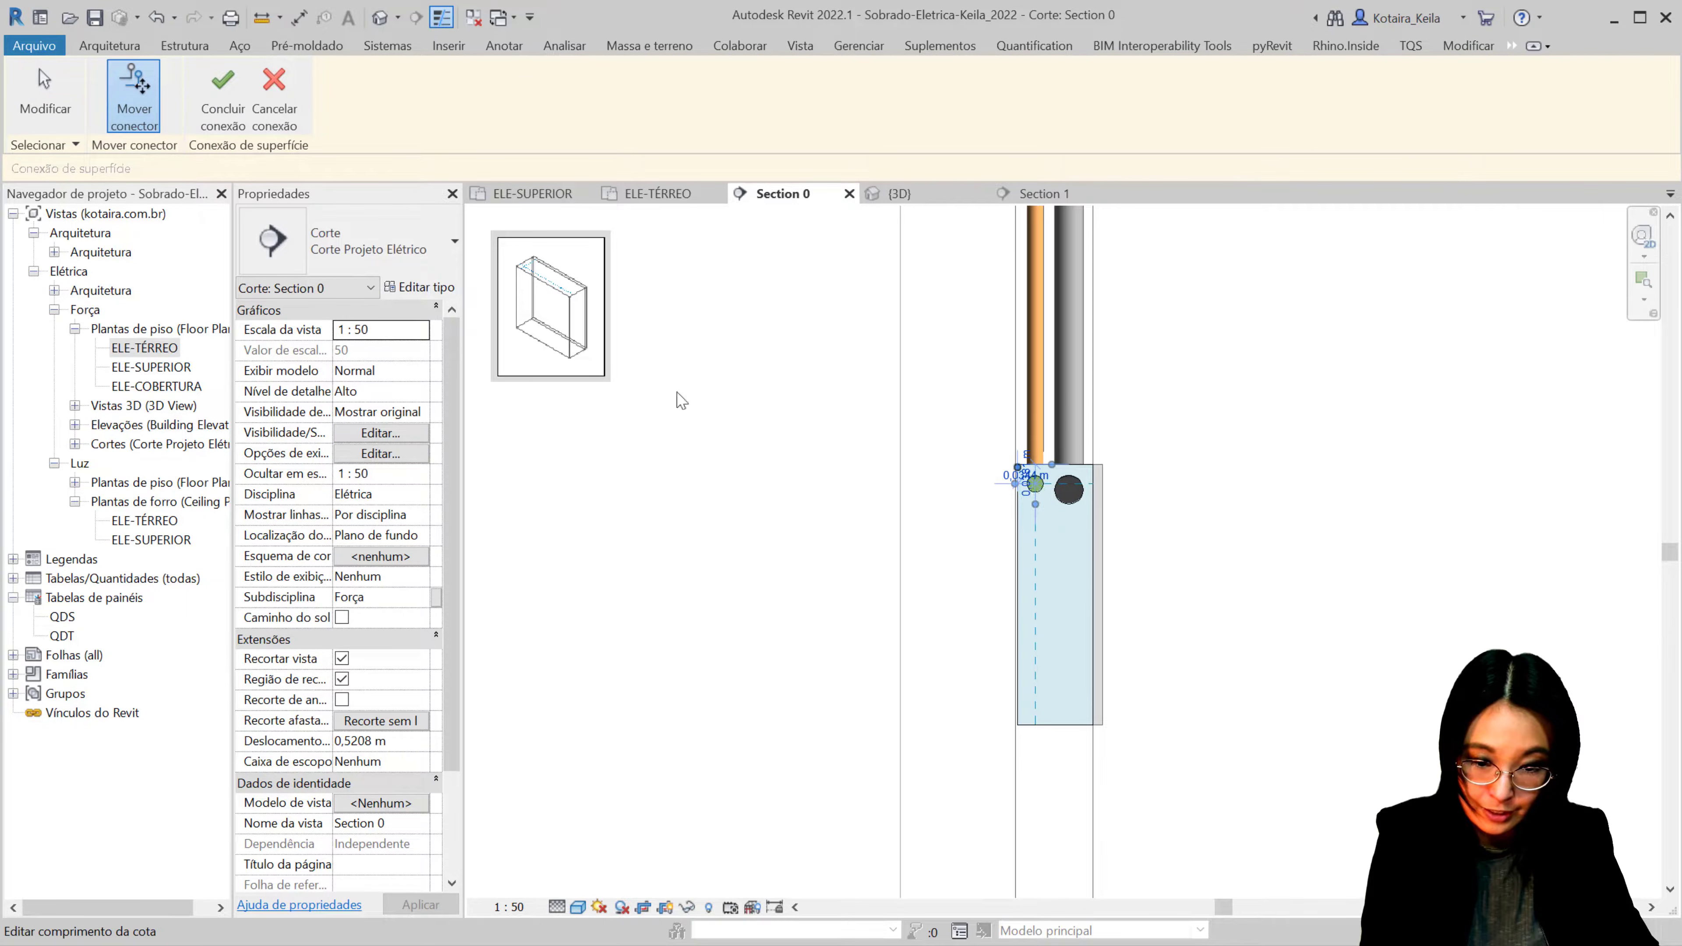
{"action": "left_click", "coordinate": [223, 83]}
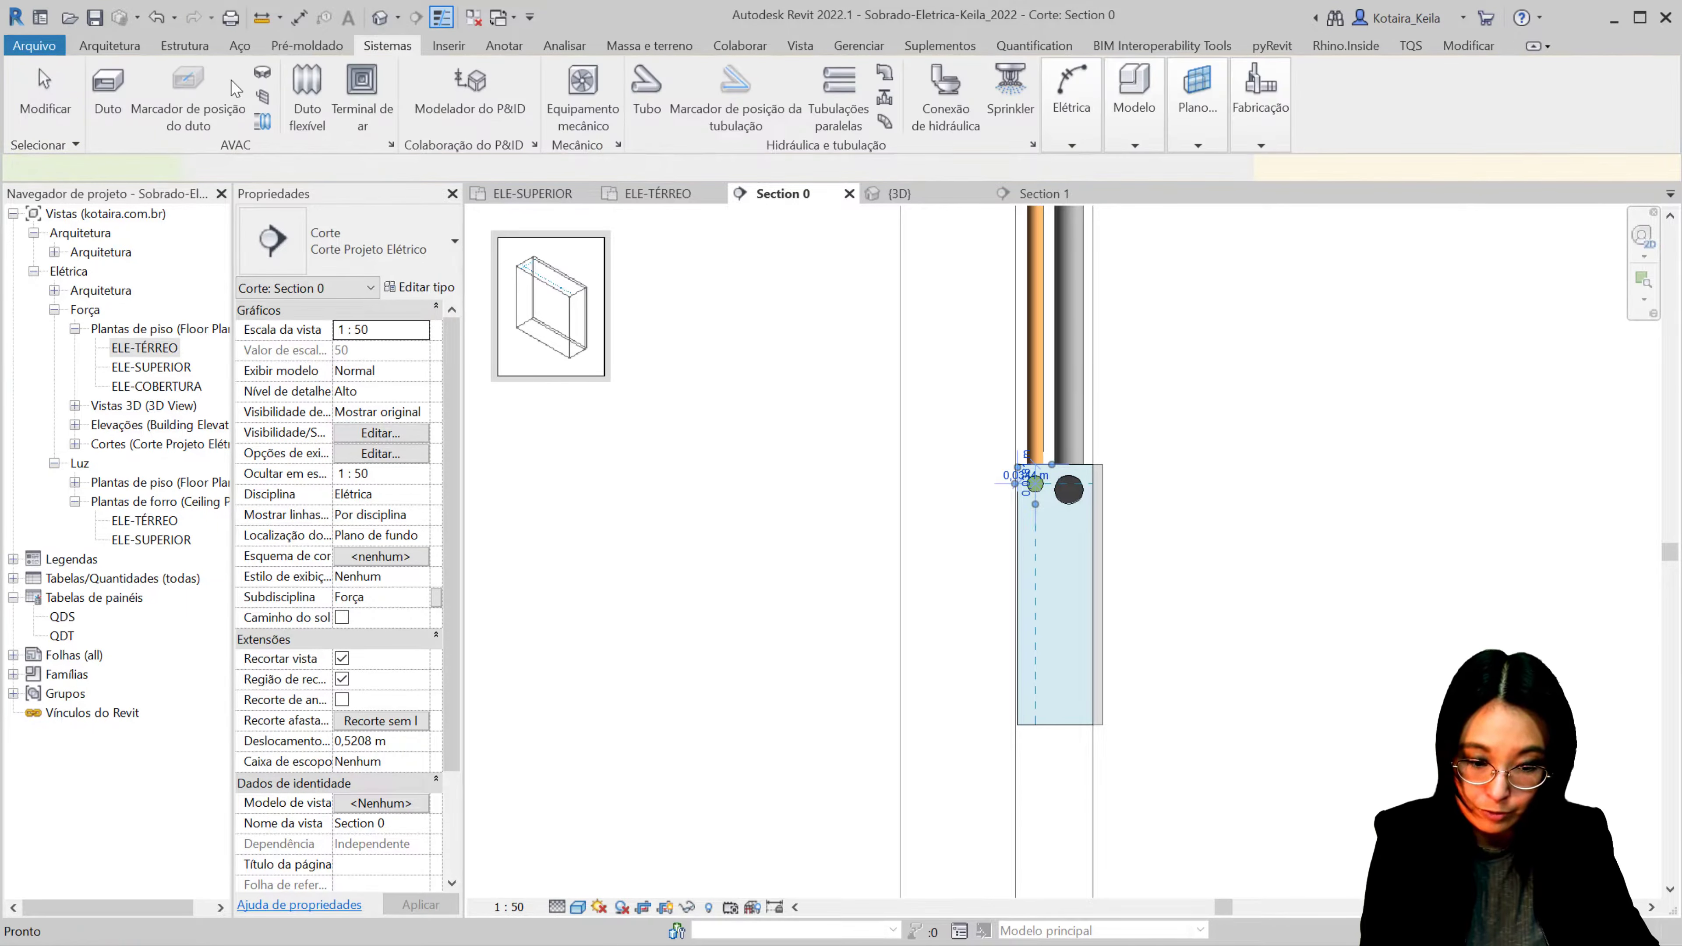
{"action": "key", "text": "c"}
{"action": "key", "text": "n"}
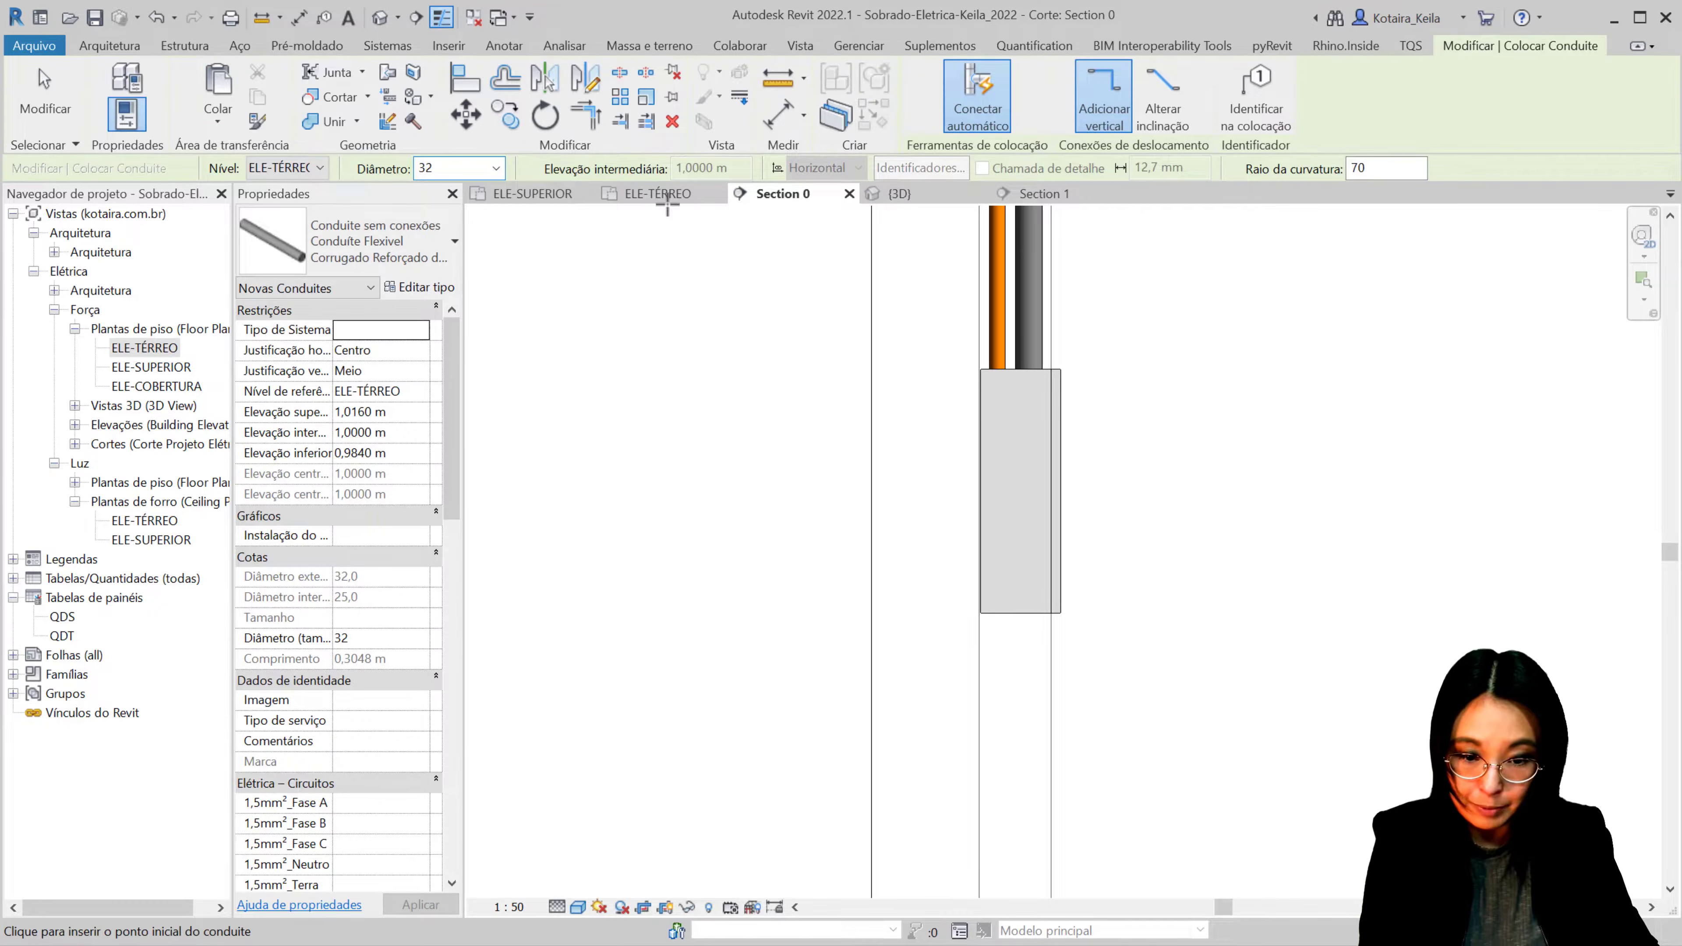
Step: Return to the ELE-TÉRREO floor plan around the QDT panel
{"action": "left_click", "coordinate": [668, 195]}
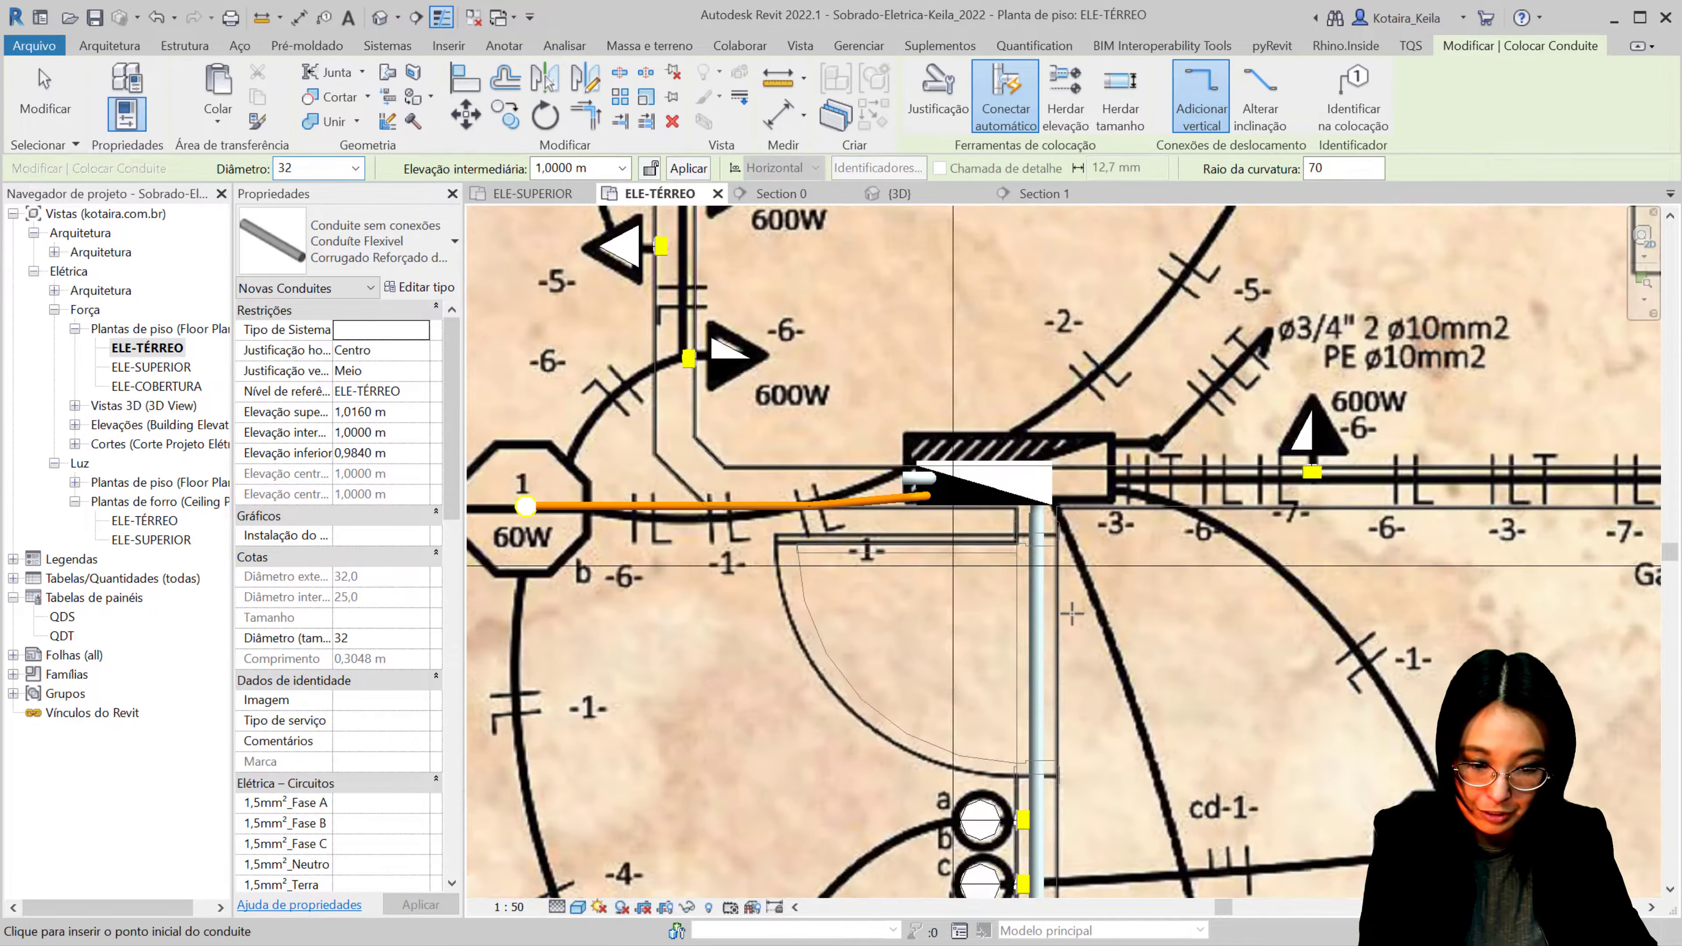
{"action": "scroll", "coordinate": [1072, 614], "scroll_direction": "up", "scroll_amount": 1}
{"action": "middle_click_drag", "start_coordinate": [1072, 615], "coordinate": [785, 562]}
Step: Select the QDT panel and begin drawing a conduit from its face
{"action": "key", "text": "Escape"}
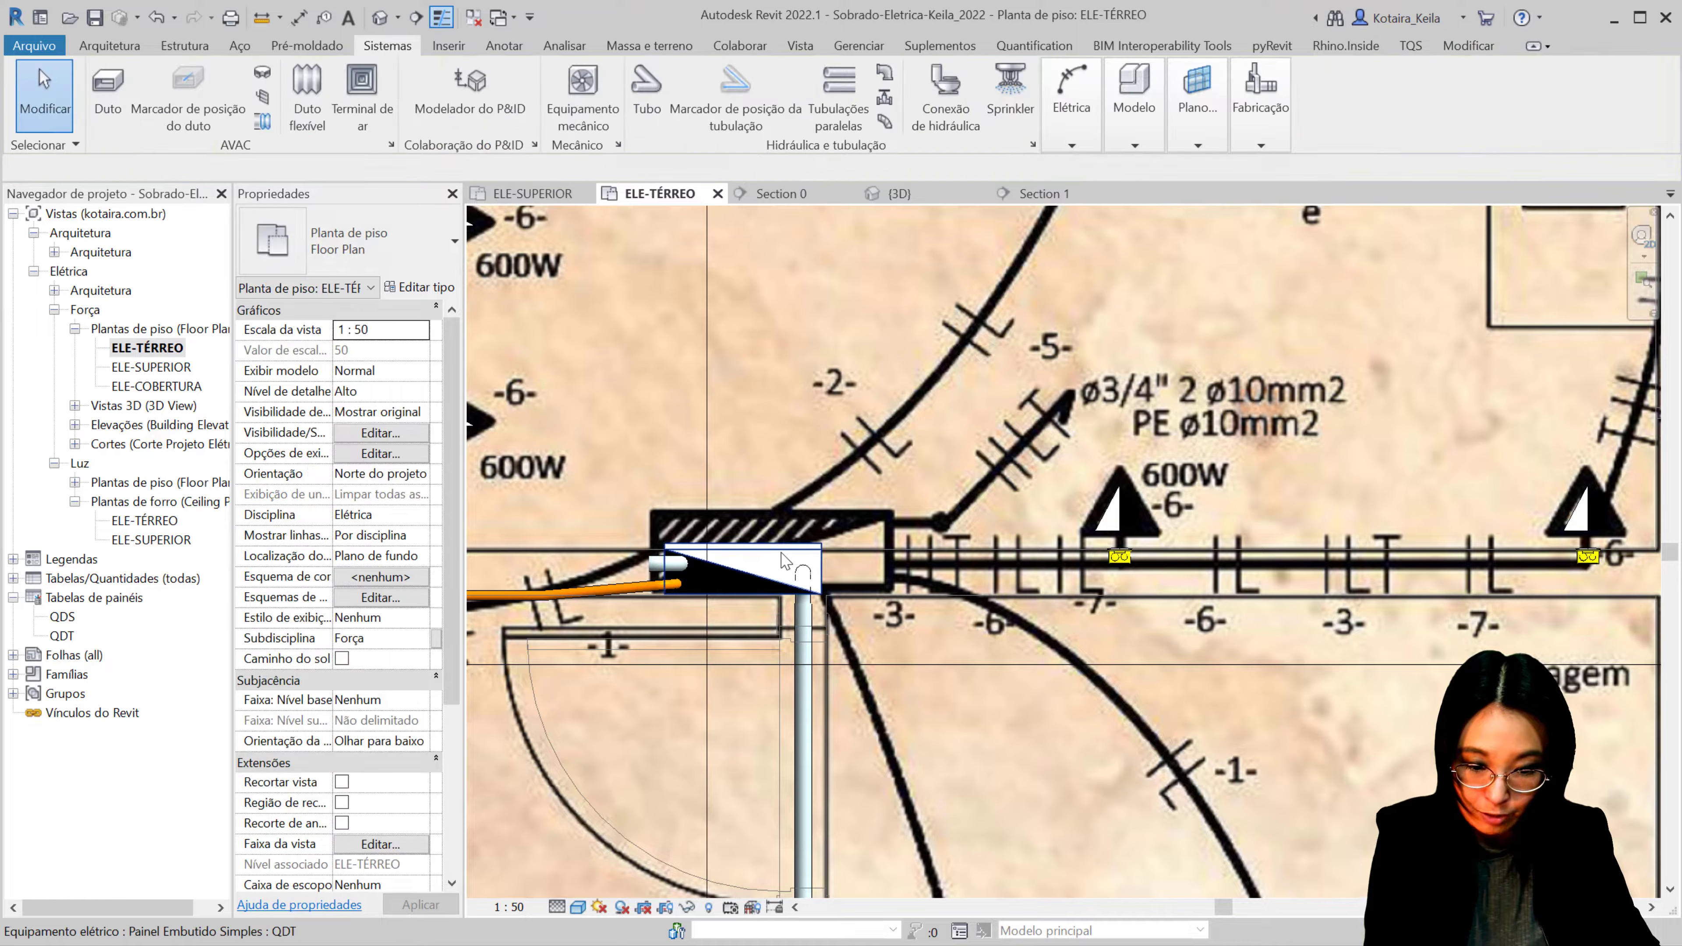
{"action": "left_click", "coordinate": [784, 563]}
{"action": "scroll", "coordinate": [784, 562], "scroll_direction": "down", "scroll_amount": 3}
{"action": "mouse_move", "coordinate": [799, 336]}
{"action": "middle_mouse_down"}
{"action": "mouse_move", "coordinate": [732, 398]}
{"action": "mouse_move", "coordinate": [656, 106]}
{"action": "middle_mouse_up"}
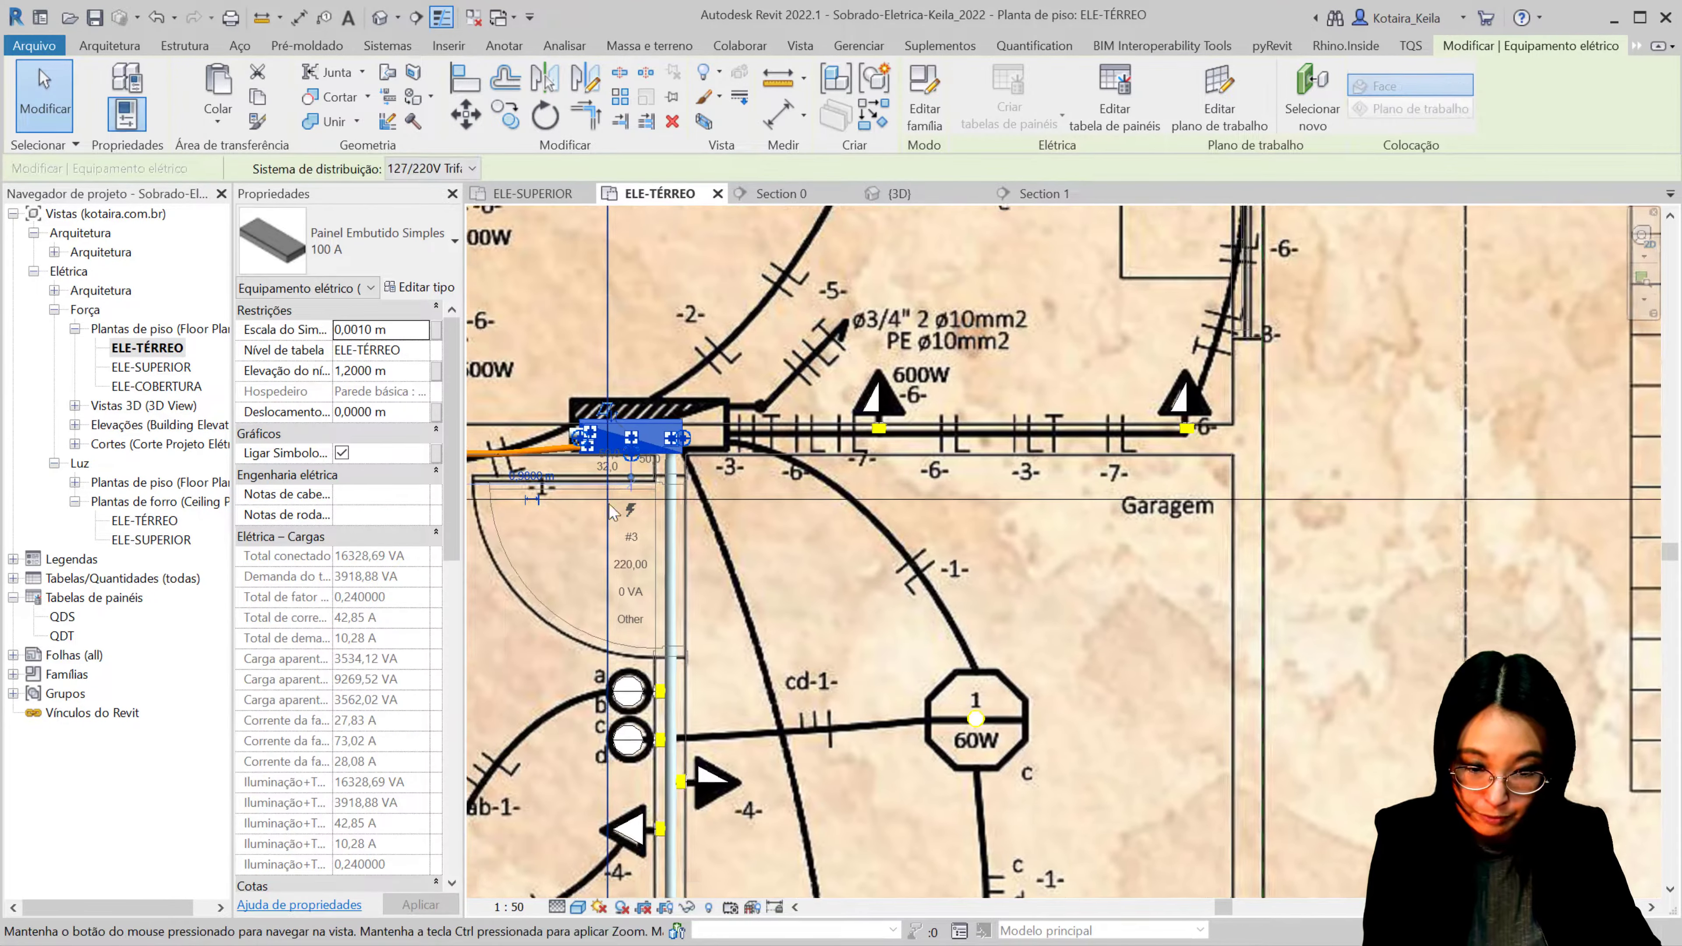
{"action": "scroll", "coordinate": [655, 431], "scroll_direction": "up", "scroll_amount": 3}
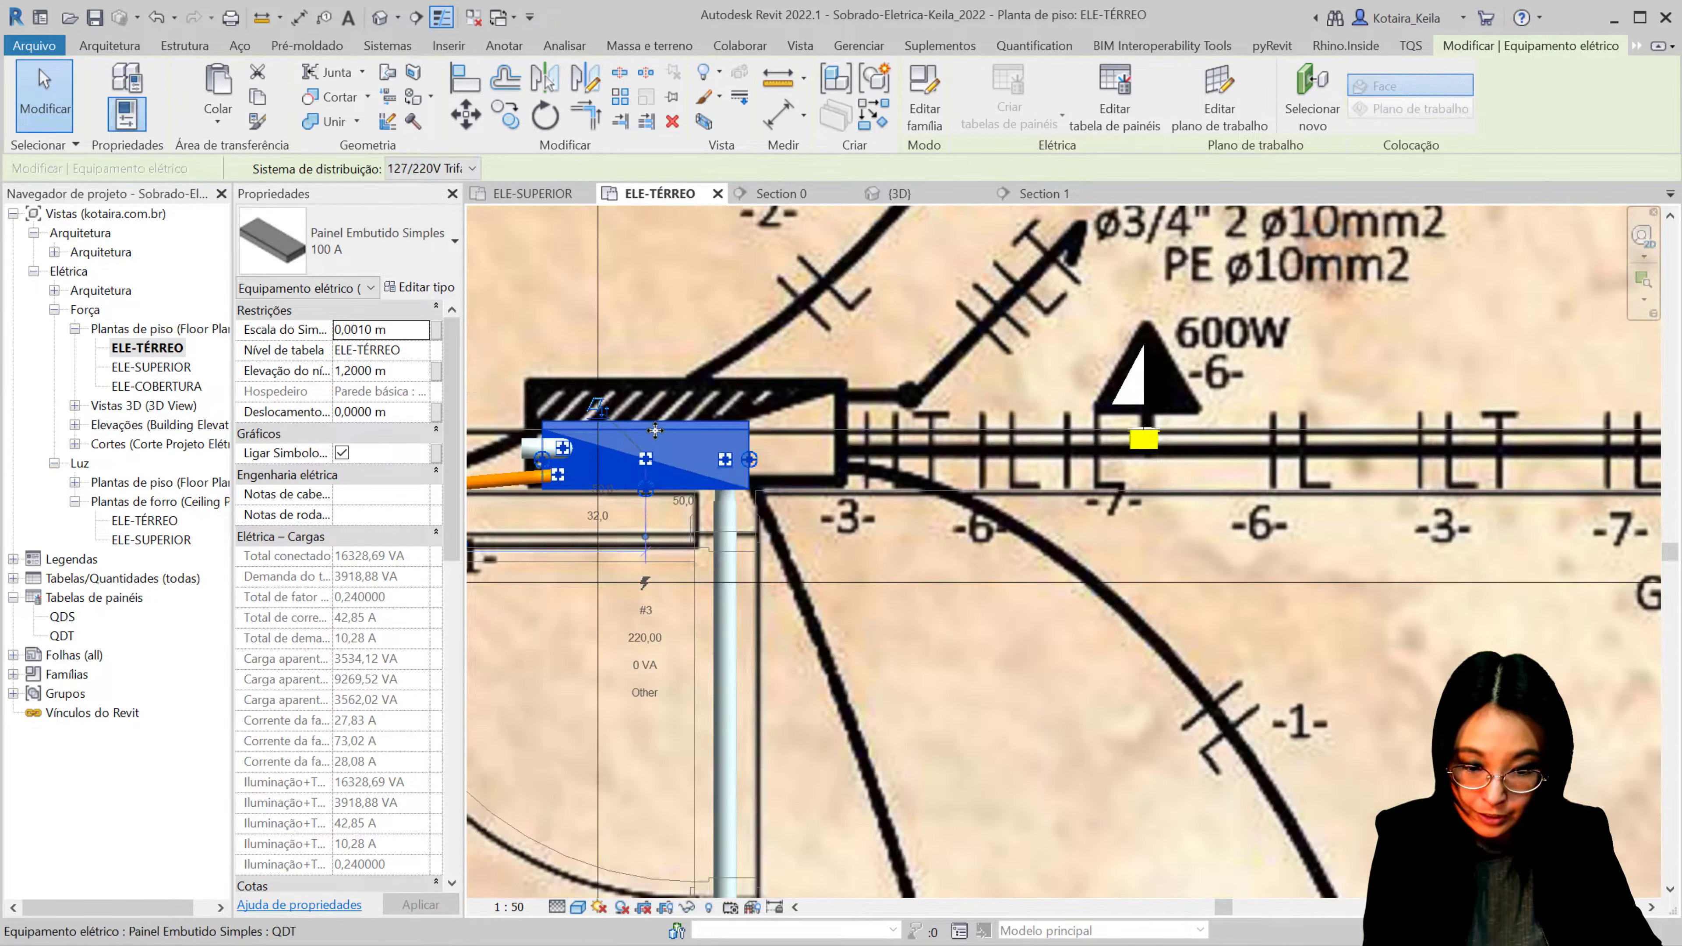
{"action": "right_click", "coordinate": [649, 466]}
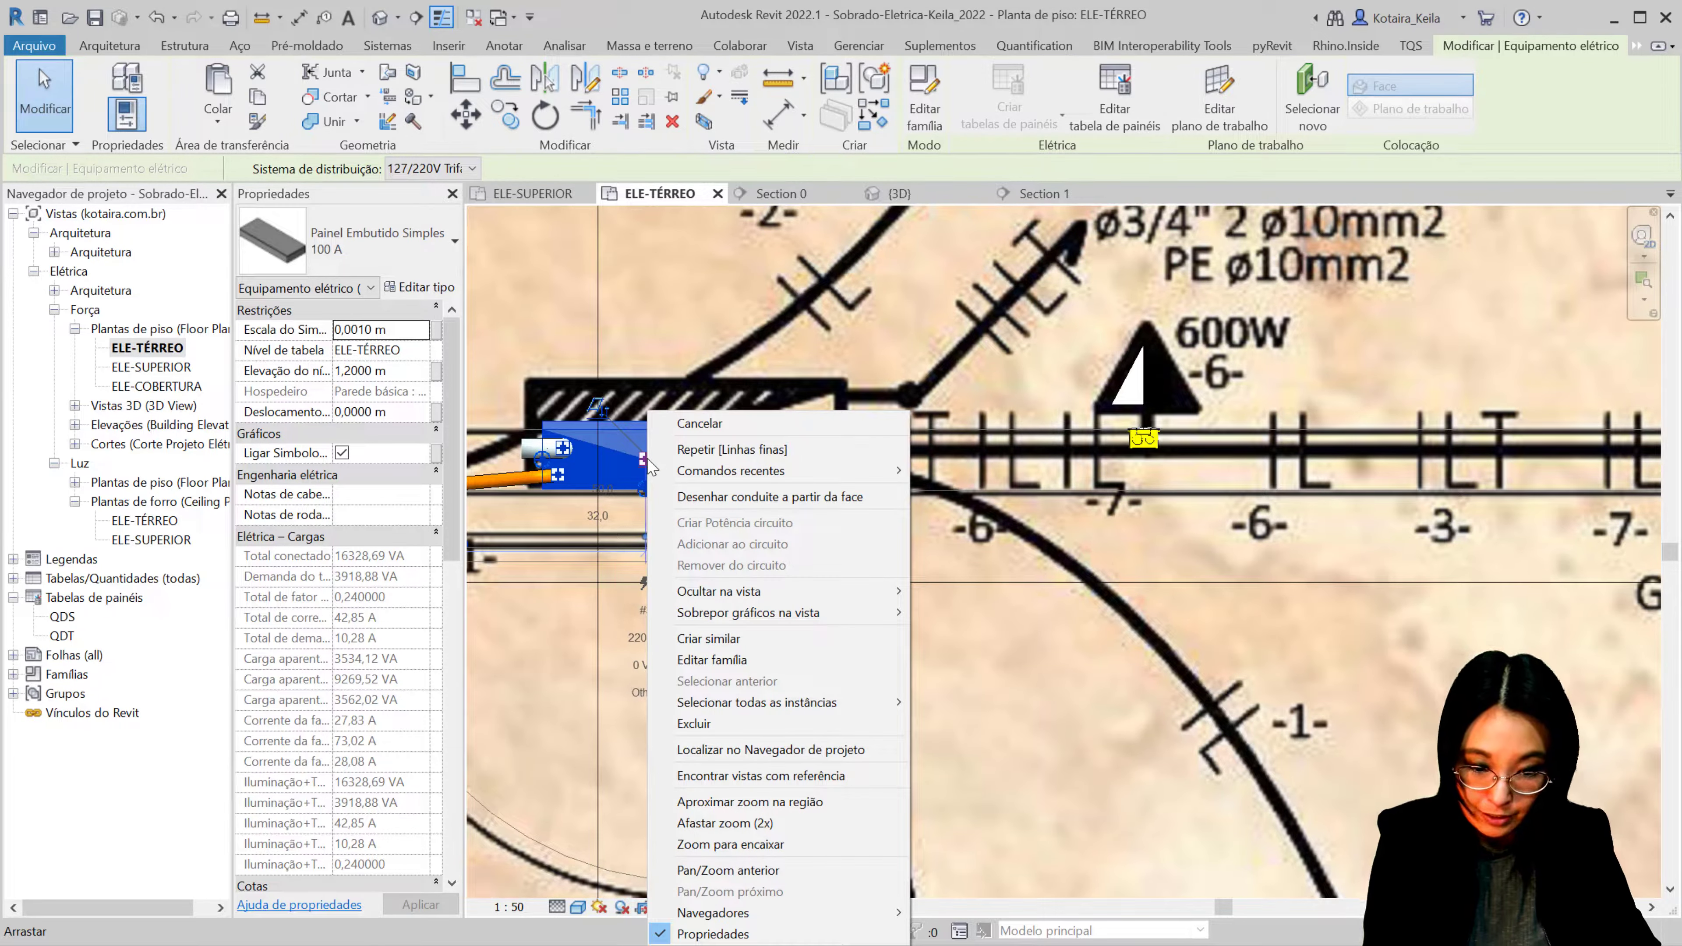
{"action": "left_click", "coordinate": [868, 496]}
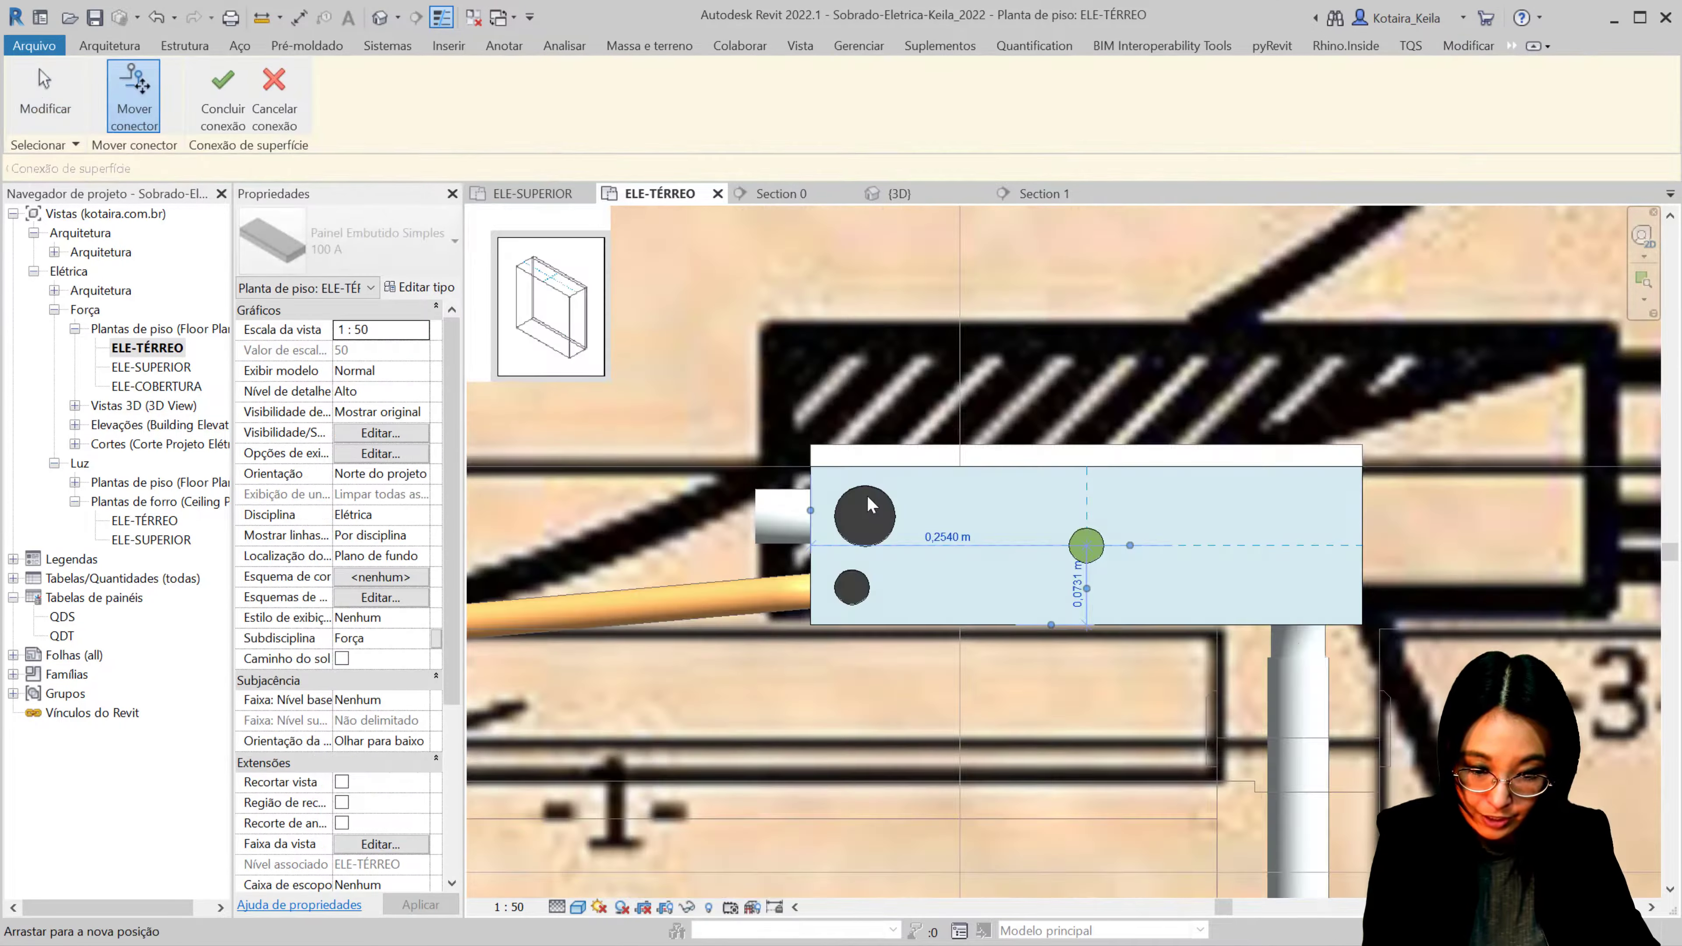
{"action": "scroll", "coordinate": [867, 498], "scroll_direction": "down", "scroll_amount": 1}
{"action": "middle_click_drag", "start_coordinate": [1079, 550], "coordinate": [788, 559]}
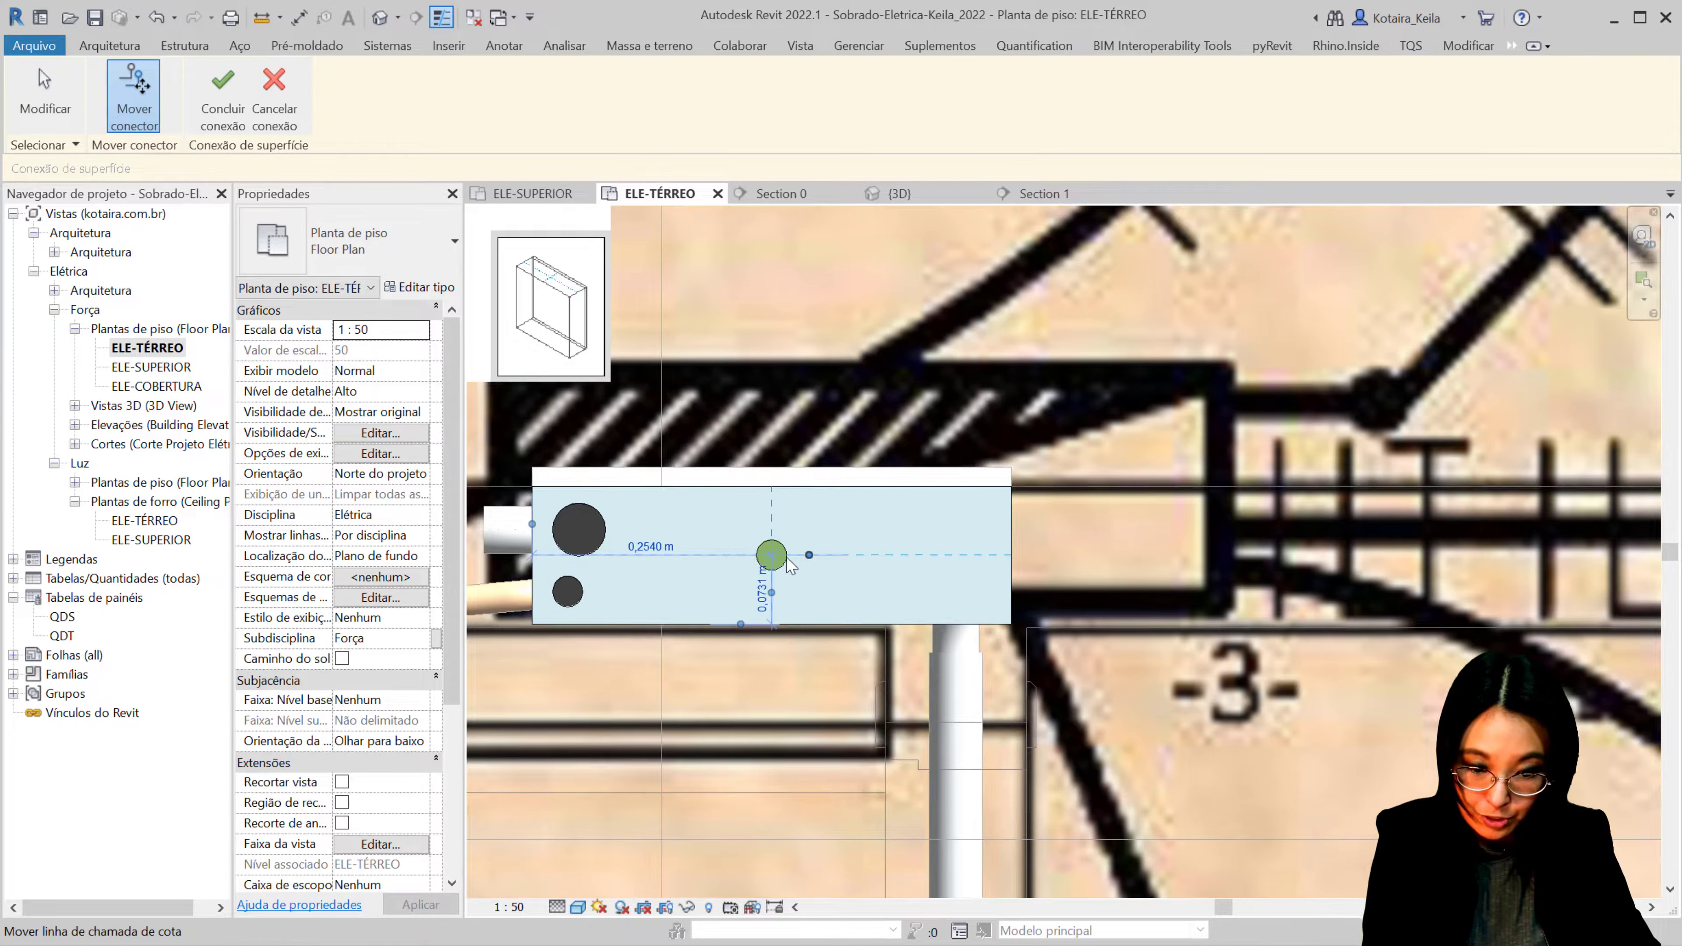
Step: Position the face connector 0,12 m and 0,48 m from the panel edges and finish it
{"action": "mouse_move", "coordinate": [773, 555]}
{"action": "left_mouse_down"}
{"action": "mouse_move", "coordinate": [989, 508]}
{"action": "mouse_move", "coordinate": [983, 556]}
{"action": "left_mouse_up"}
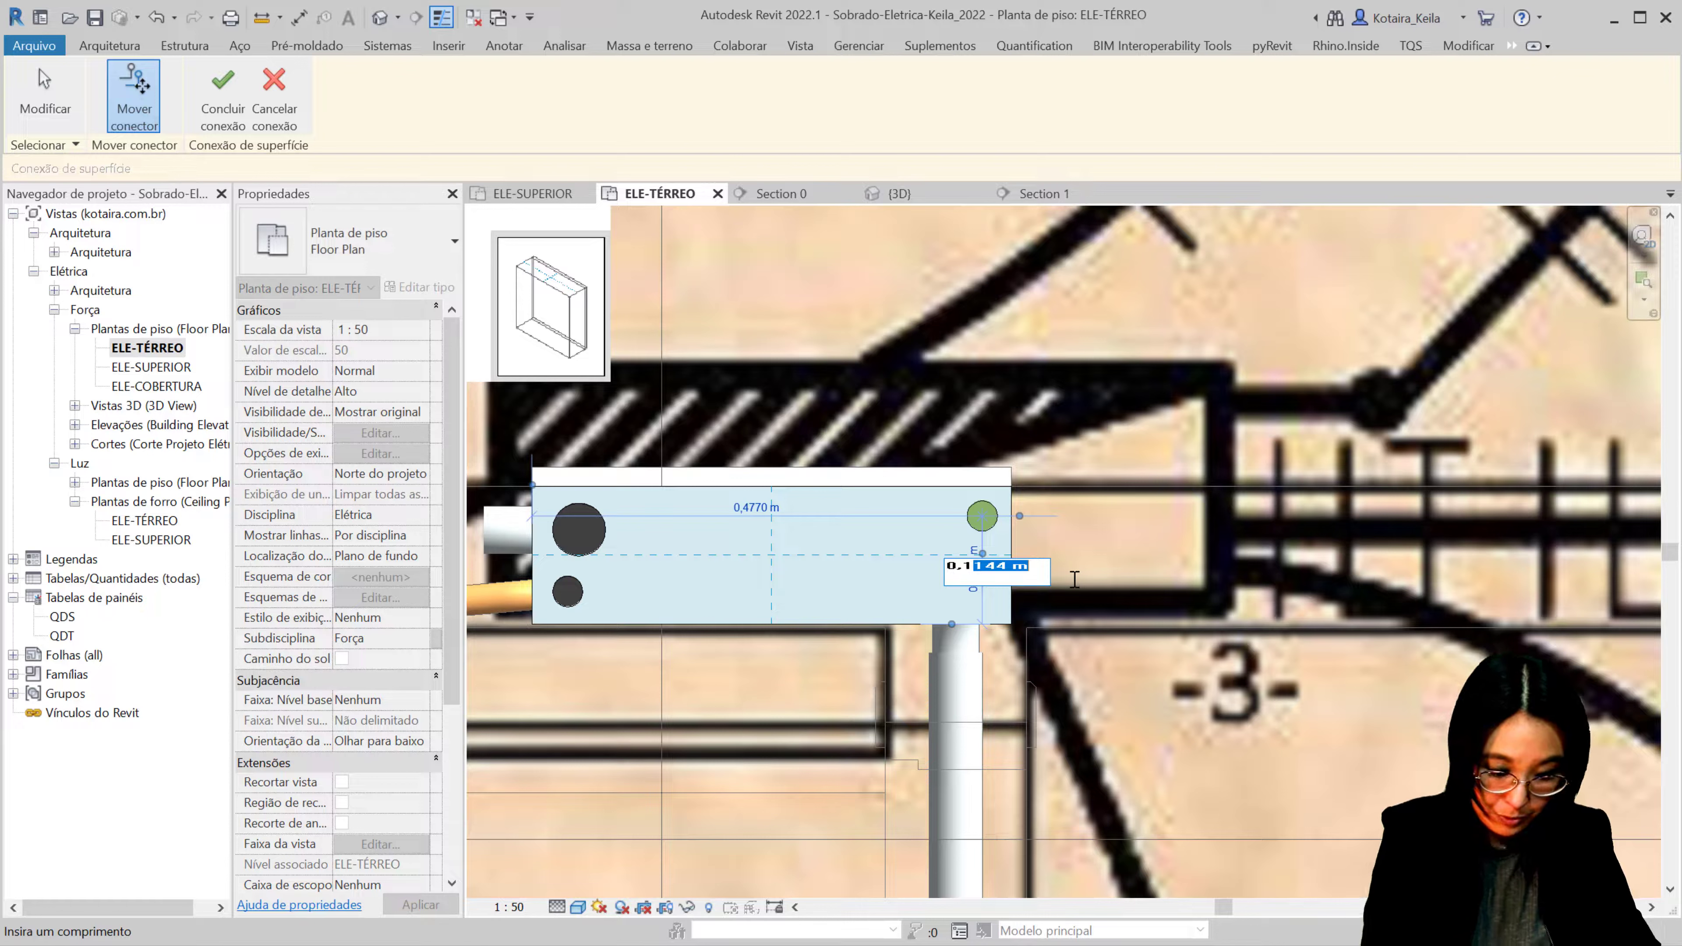
{"action": "key", "text": "Return"}
{"action": "left_click", "coordinate": [755, 507]}
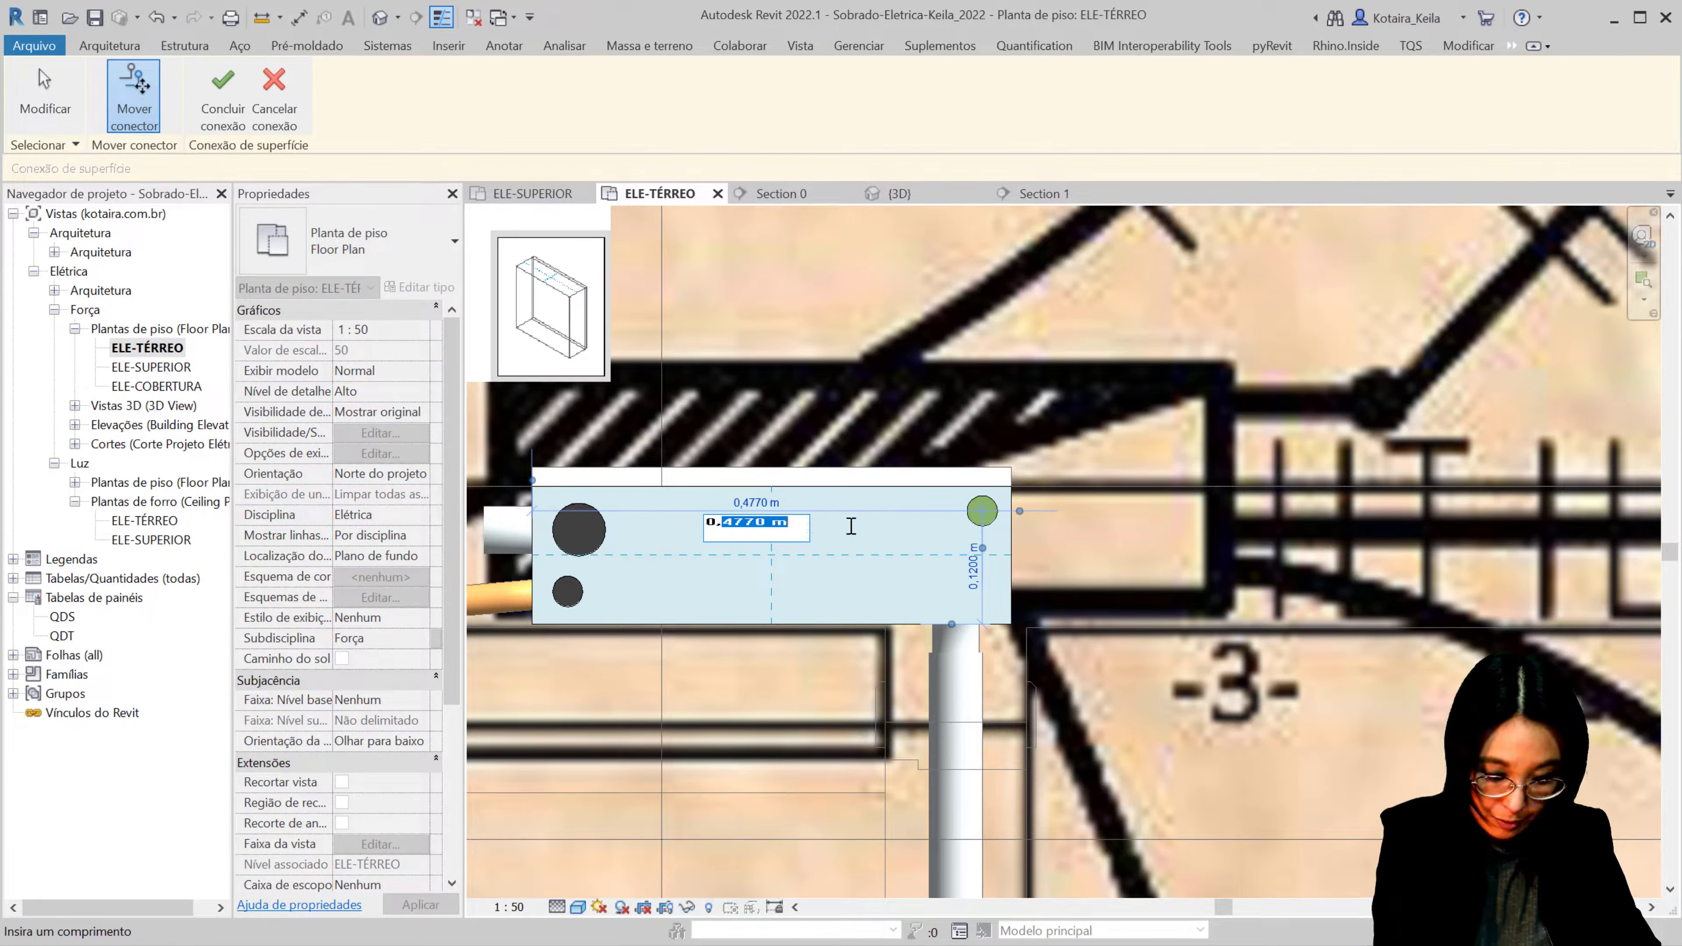
{"action": "type", "text": ",500"}
{"action": "key", "text": "Return"}
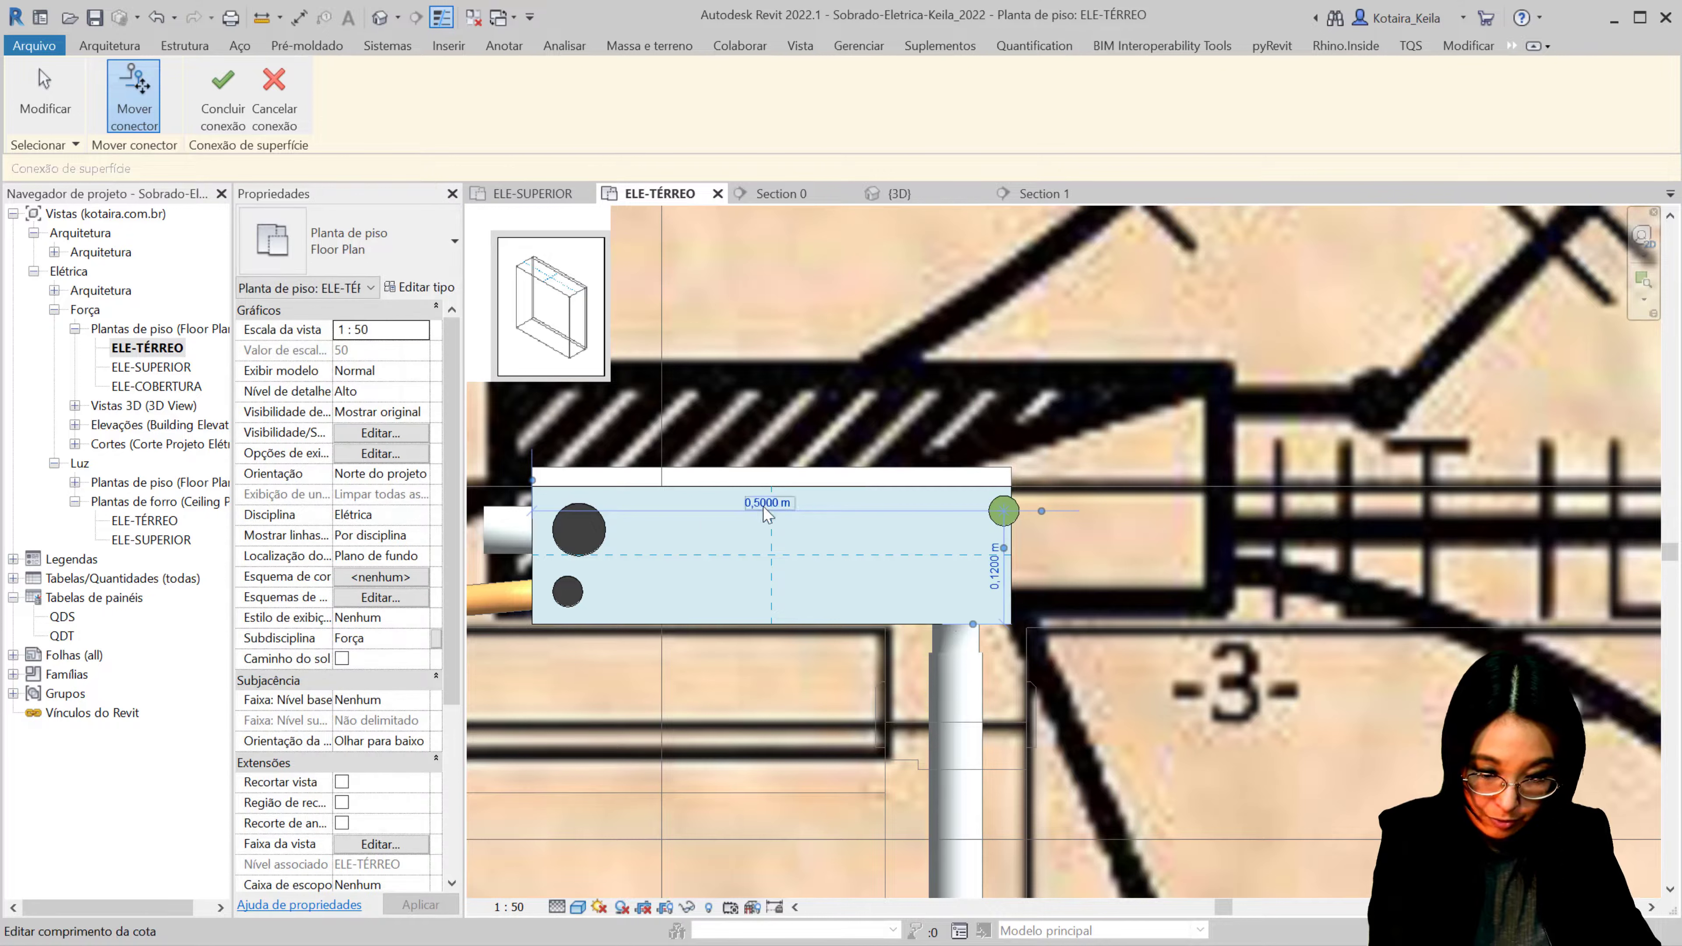
{"action": "left_click", "coordinate": [762, 505]}
{"action": "type", "text": "45"}
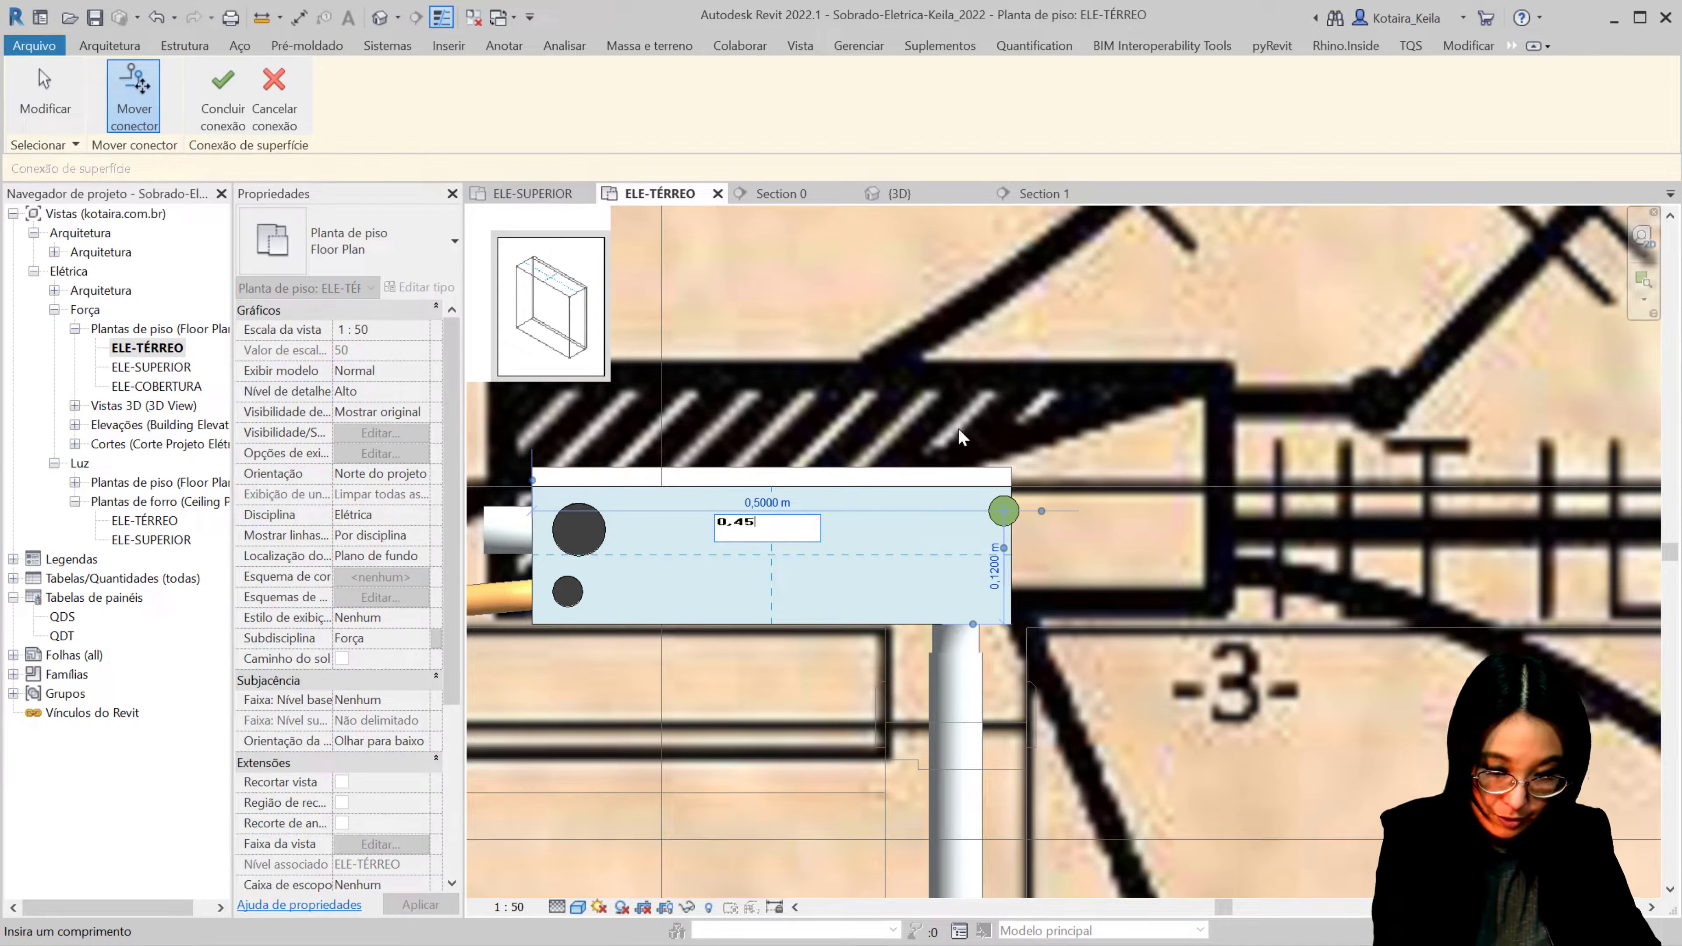
{"action": "key", "text": "Return"}
{"action": "left_click", "coordinate": [759, 505]}
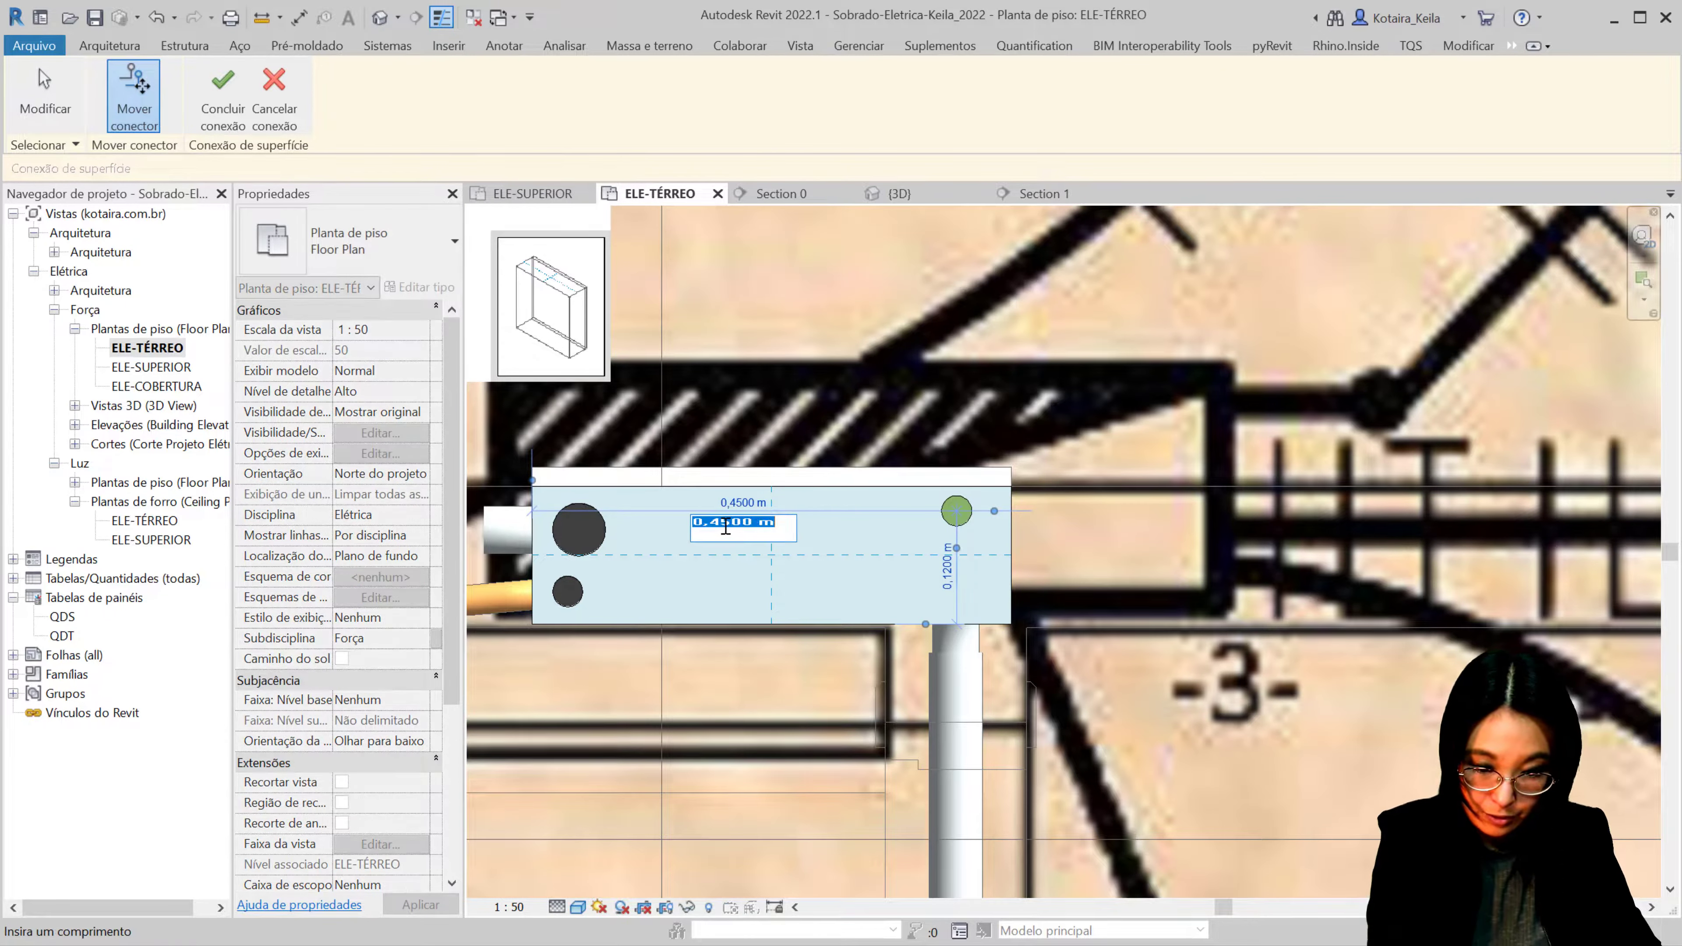
{"action": "left_click_drag", "start_coordinate": [718, 522], "coordinate": [864, 534]}
{"action": "key", "text": "Return"}
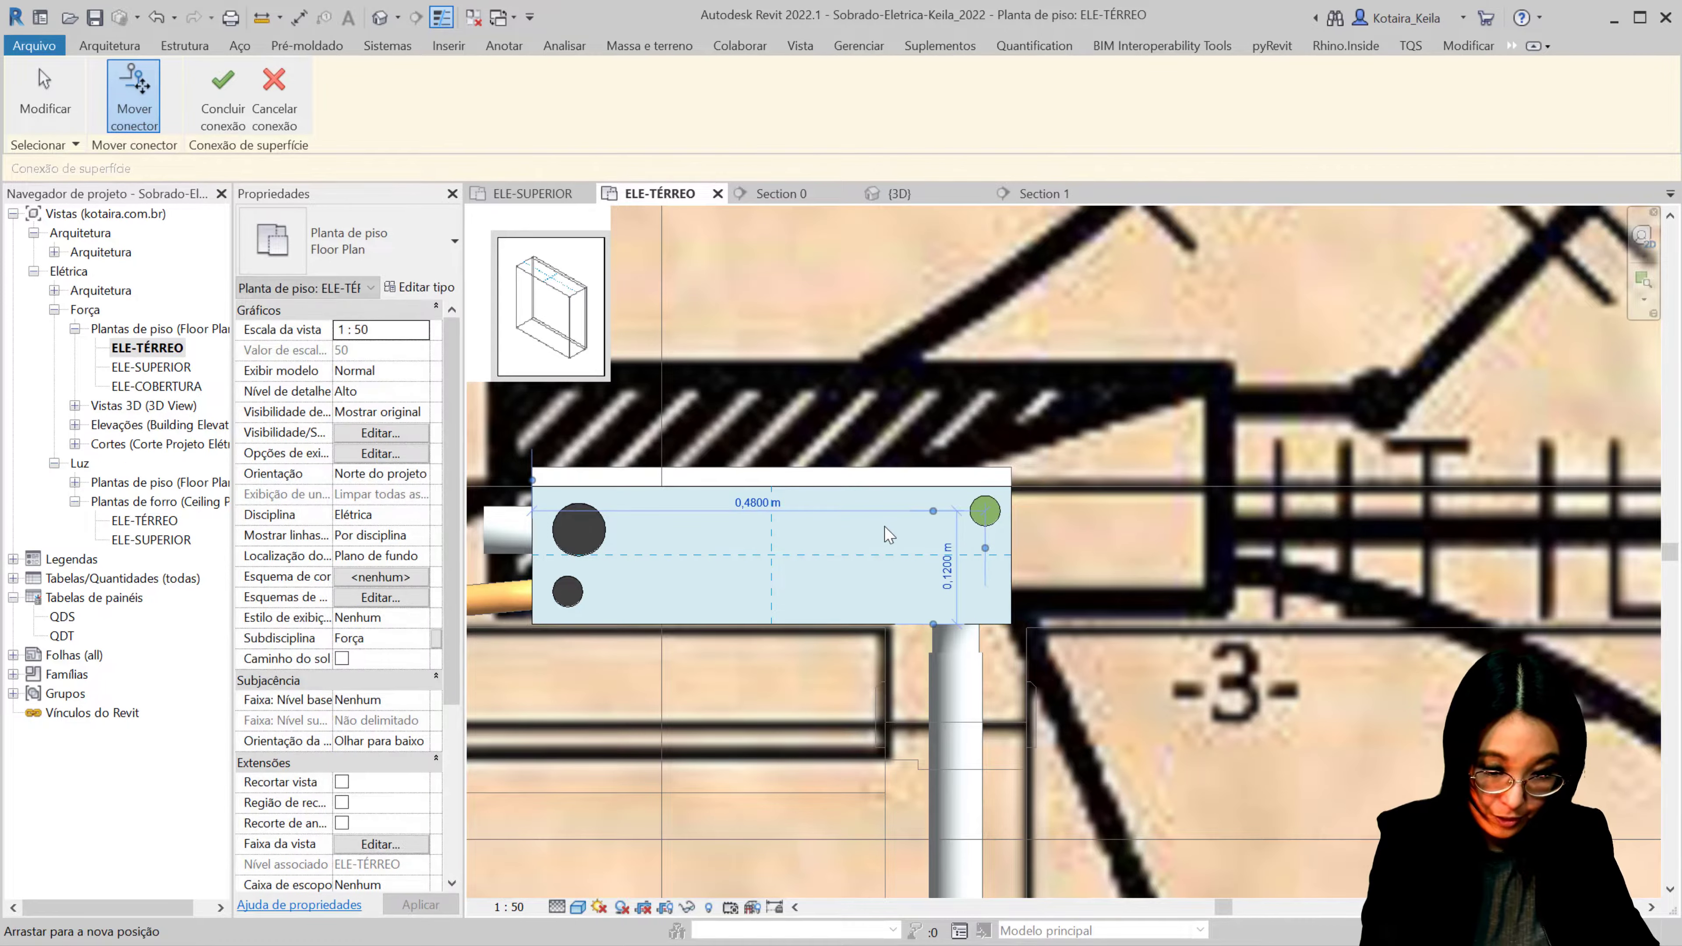
{"action": "scroll", "coordinate": [754, 669], "scroll_direction": "down", "scroll_amount": 3}
{"action": "scroll", "coordinate": [754, 668], "scroll_direction": "down", "scroll_amount": 2}
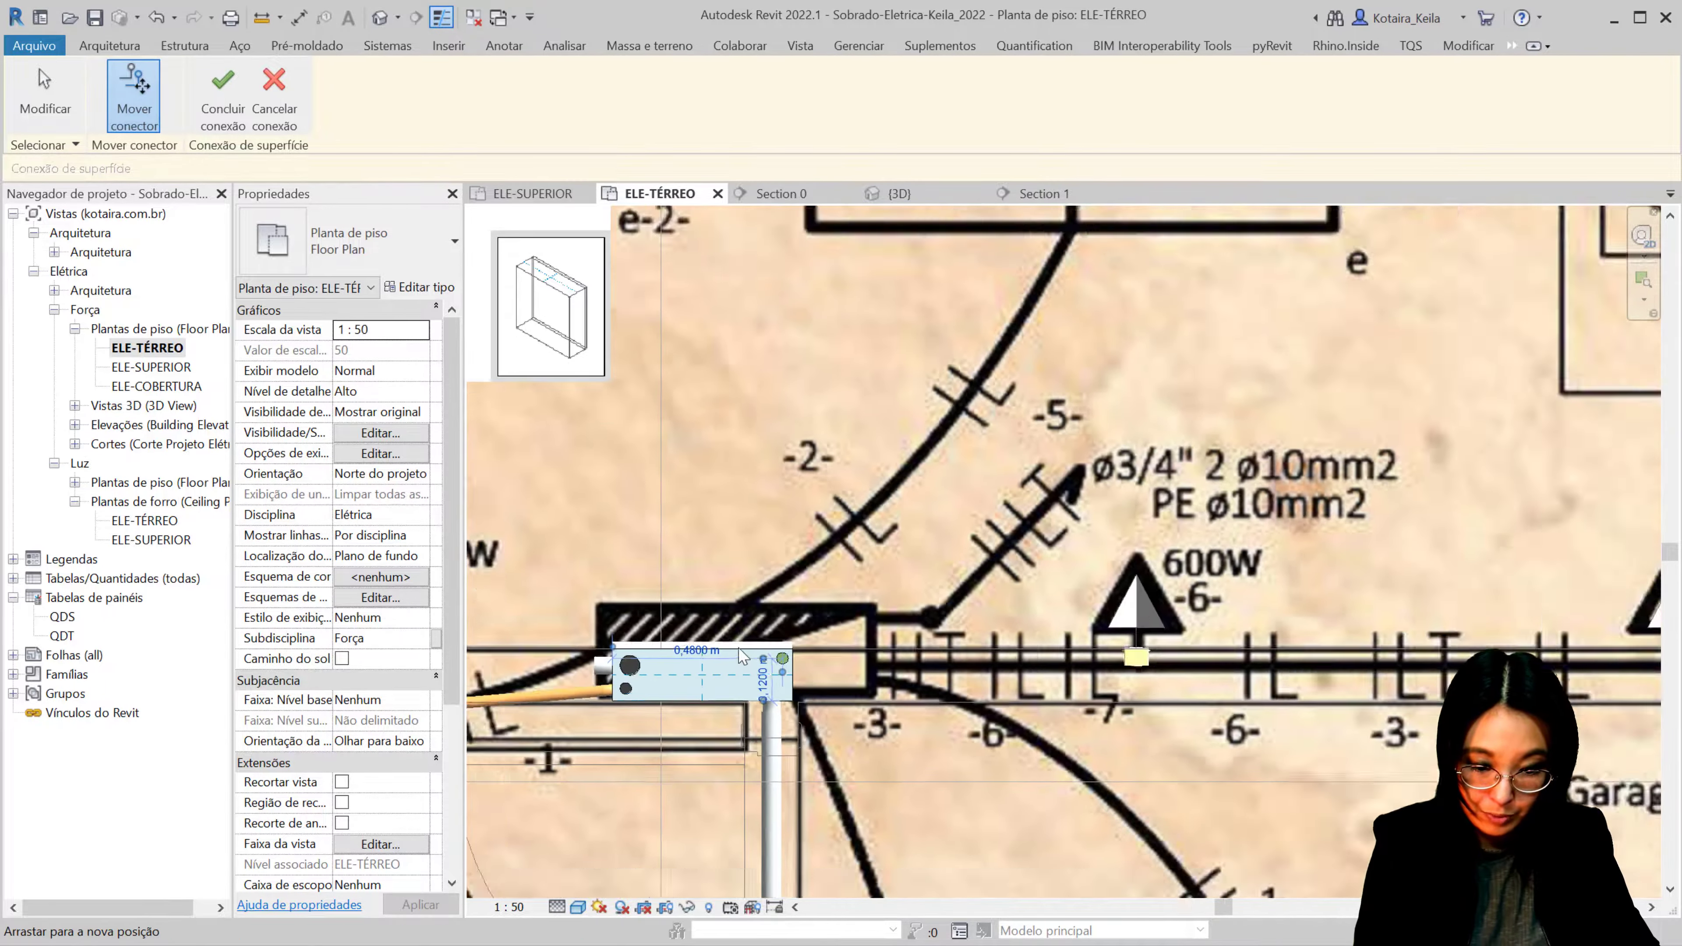
{"action": "scroll", "coordinate": [754, 668], "scroll_direction": "down", "scroll_amount": 2}
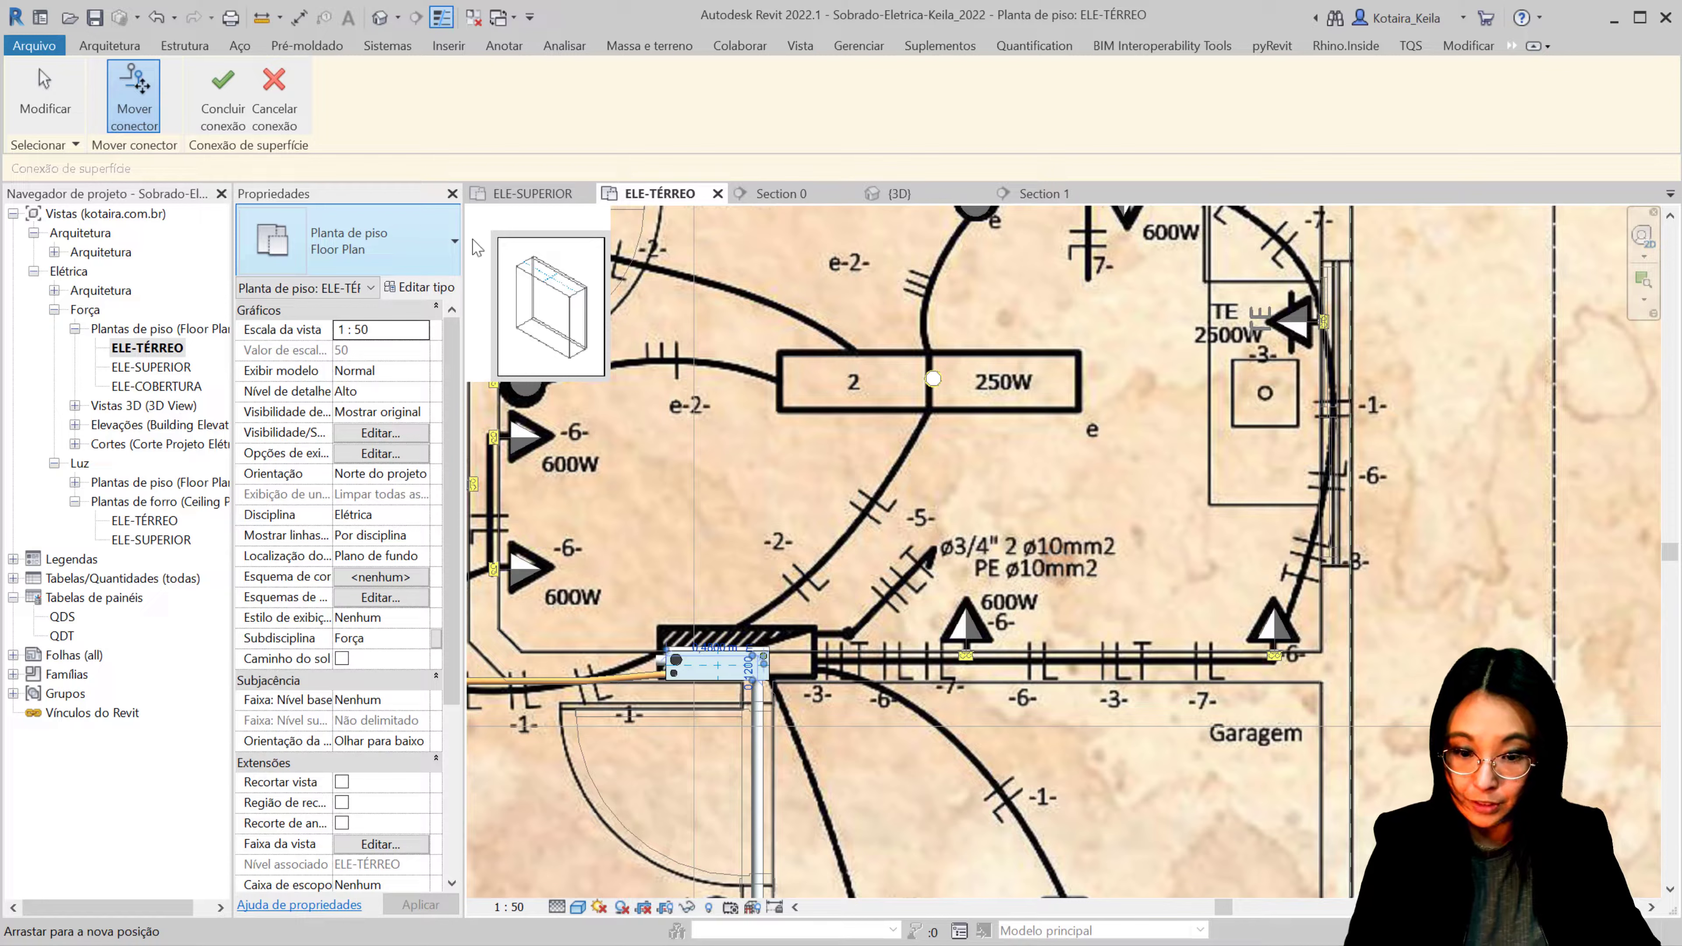
{"action": "left_click", "coordinate": [222, 93]}
Step: Try routing a 3 m conduit to the 2 250W box, then discard it after the routing error
{"action": "scroll", "coordinate": [788, 869], "scroll_direction": "up", "scroll_amount": 3}
{"action": "middle_click_drag", "start_coordinate": [534, 422], "coordinate": [419, 621]}
{"action": "scroll", "coordinate": [675, 333], "scroll_direction": "down", "scroll_amount": 3}
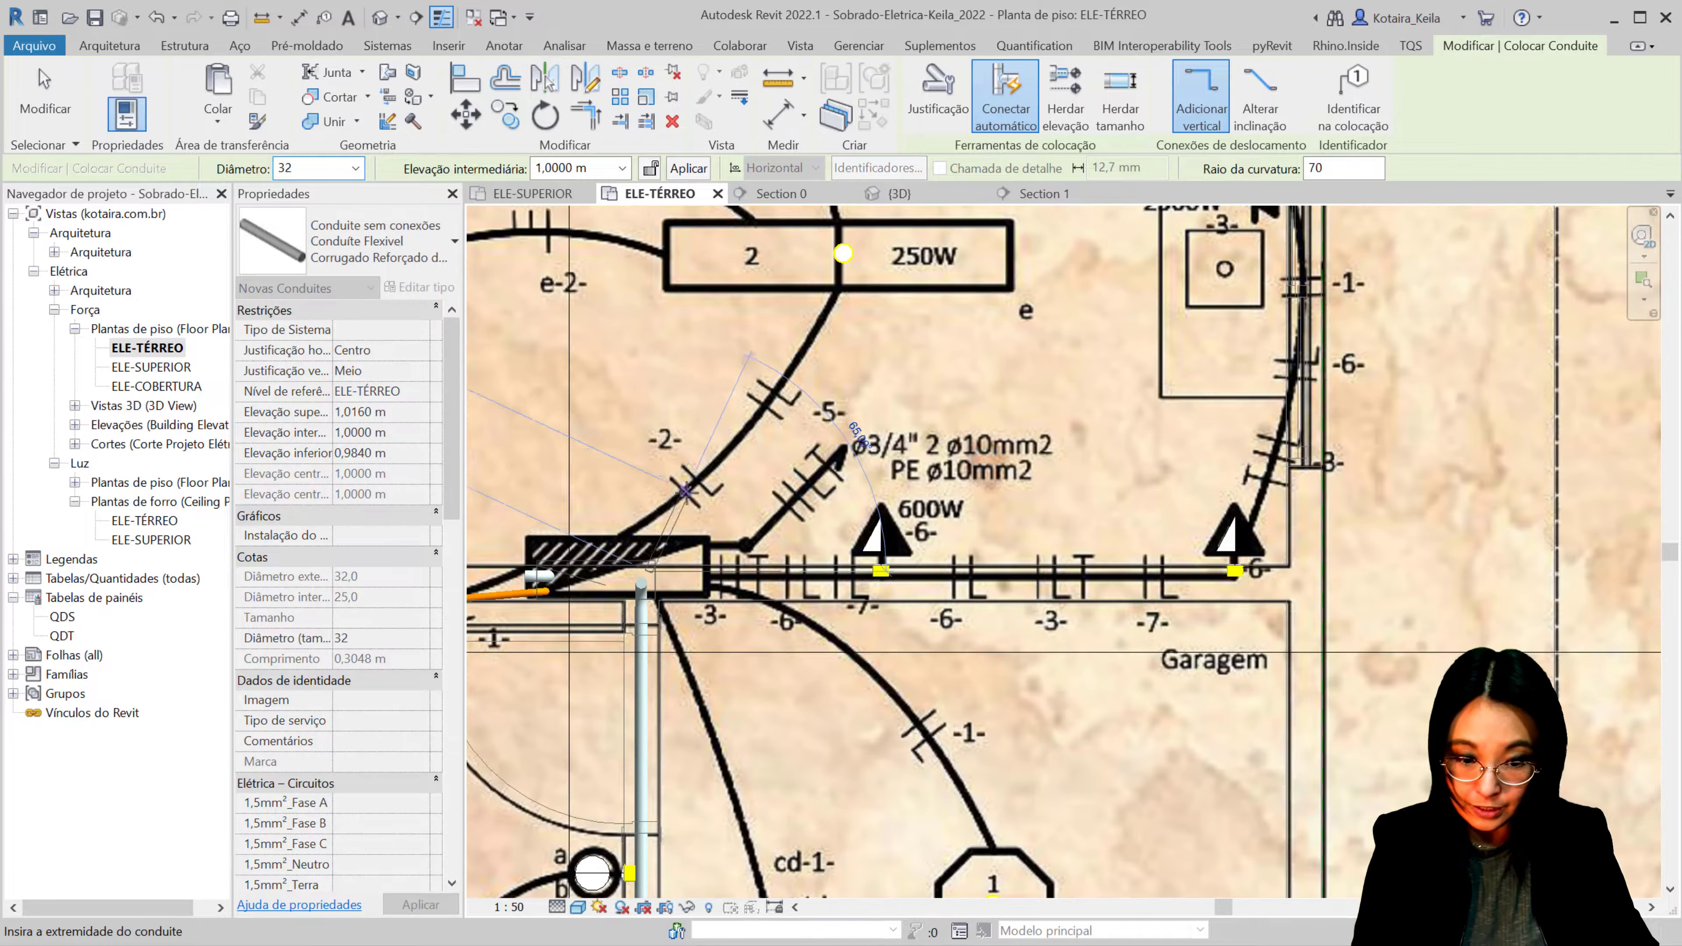
{"action": "scroll", "coordinate": [675, 333], "scroll_direction": "down", "scroll_amount": 2}
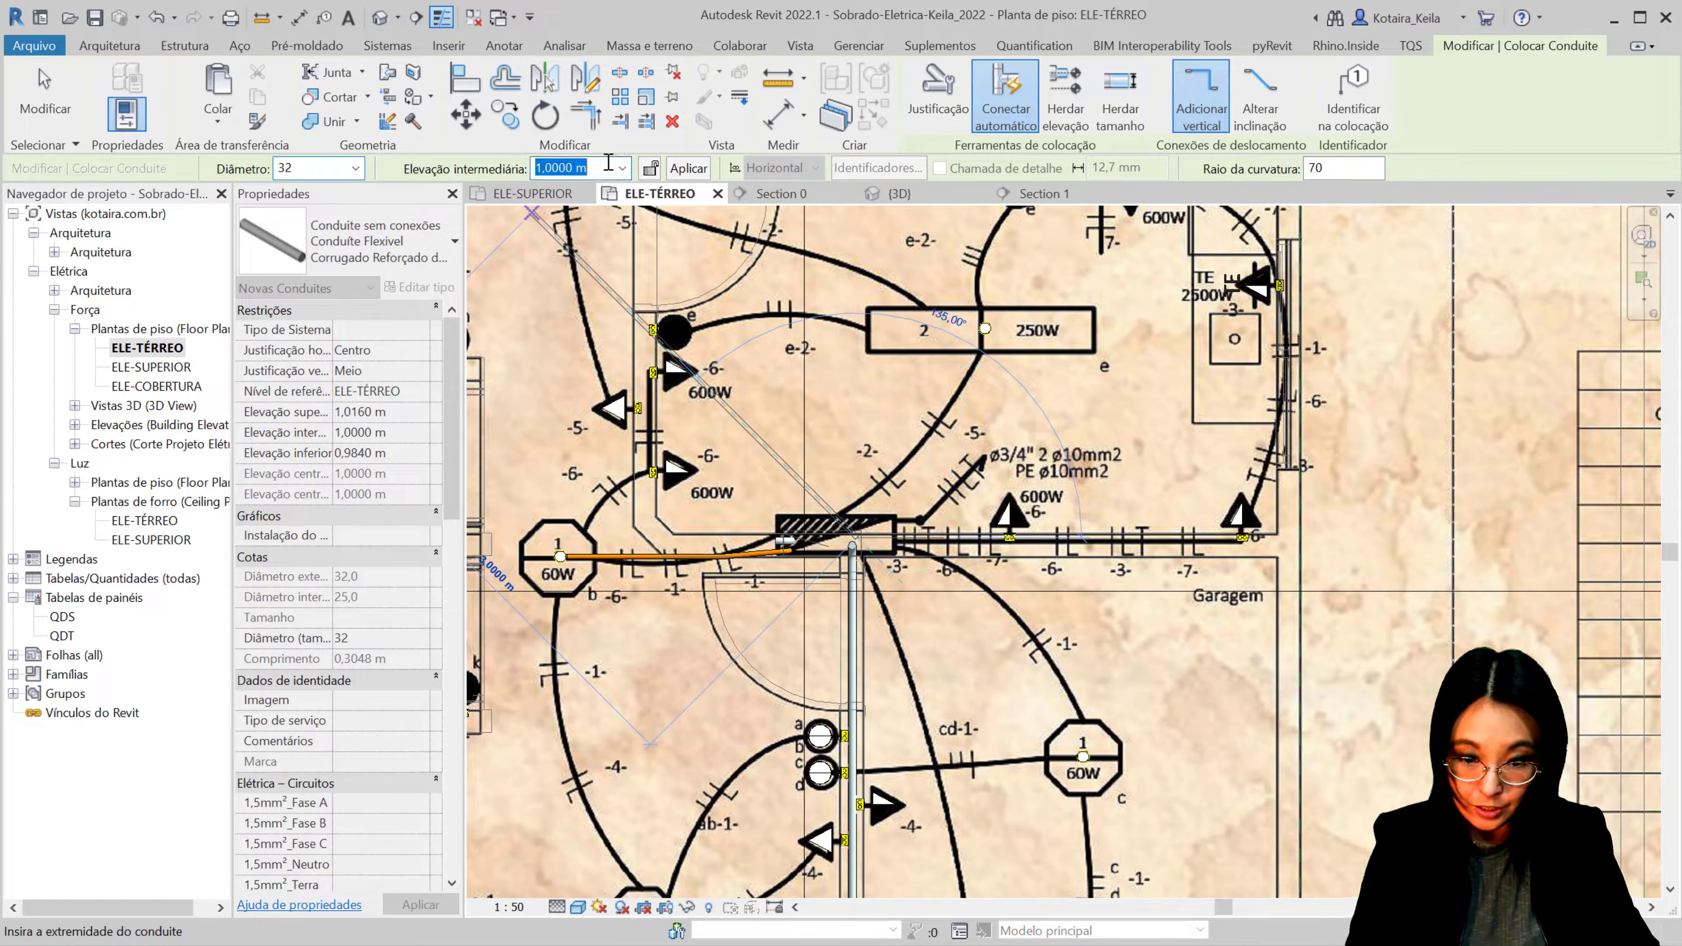
{"action": "type", "text": "3"}
{"action": "key", "text": "Return"}
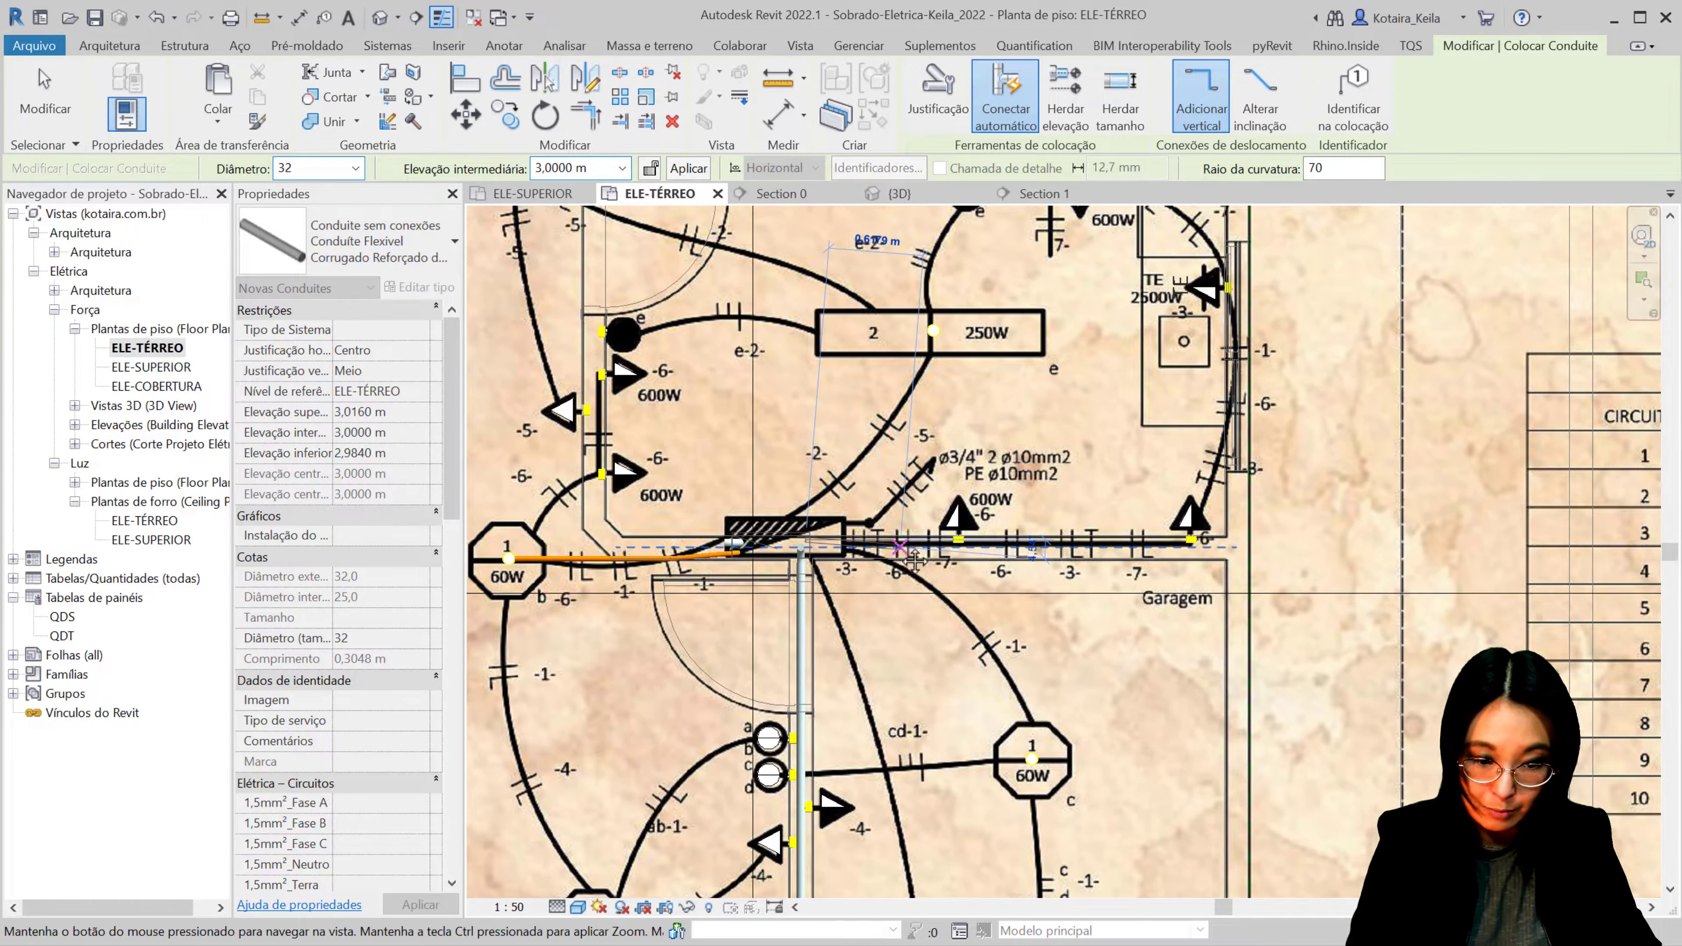
{"action": "middle_click_drag", "start_coordinate": [943, 452], "coordinate": [893, 455]}
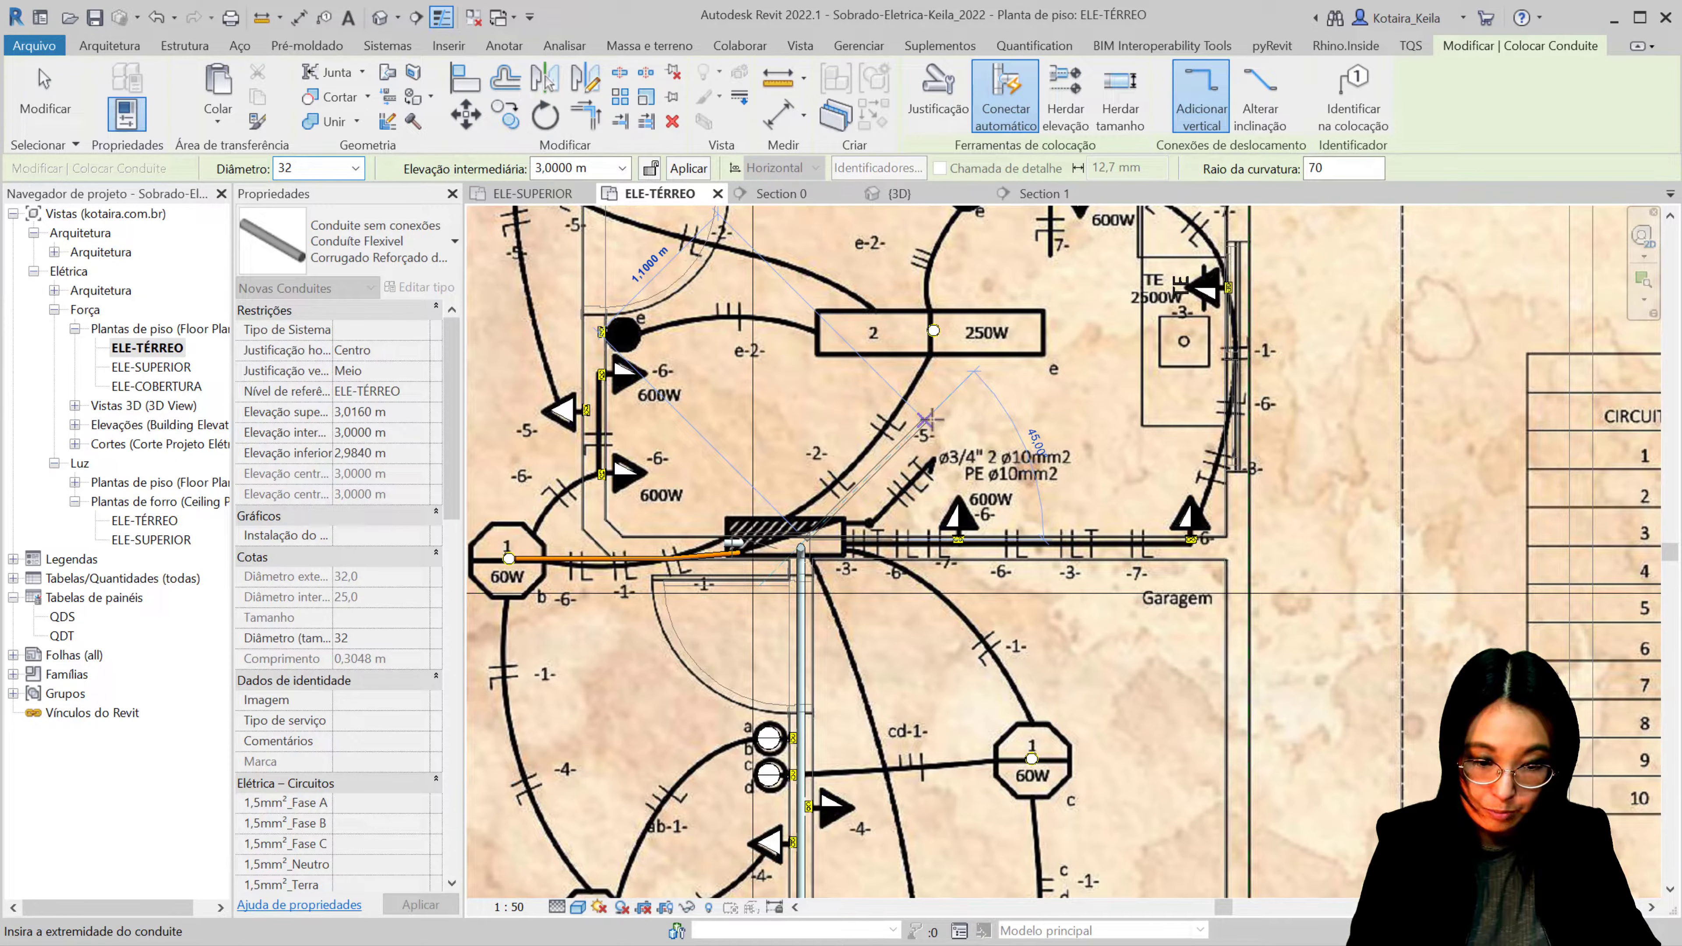
{"action": "scroll", "coordinate": [926, 372], "scroll_direction": "up", "scroll_amount": 4}
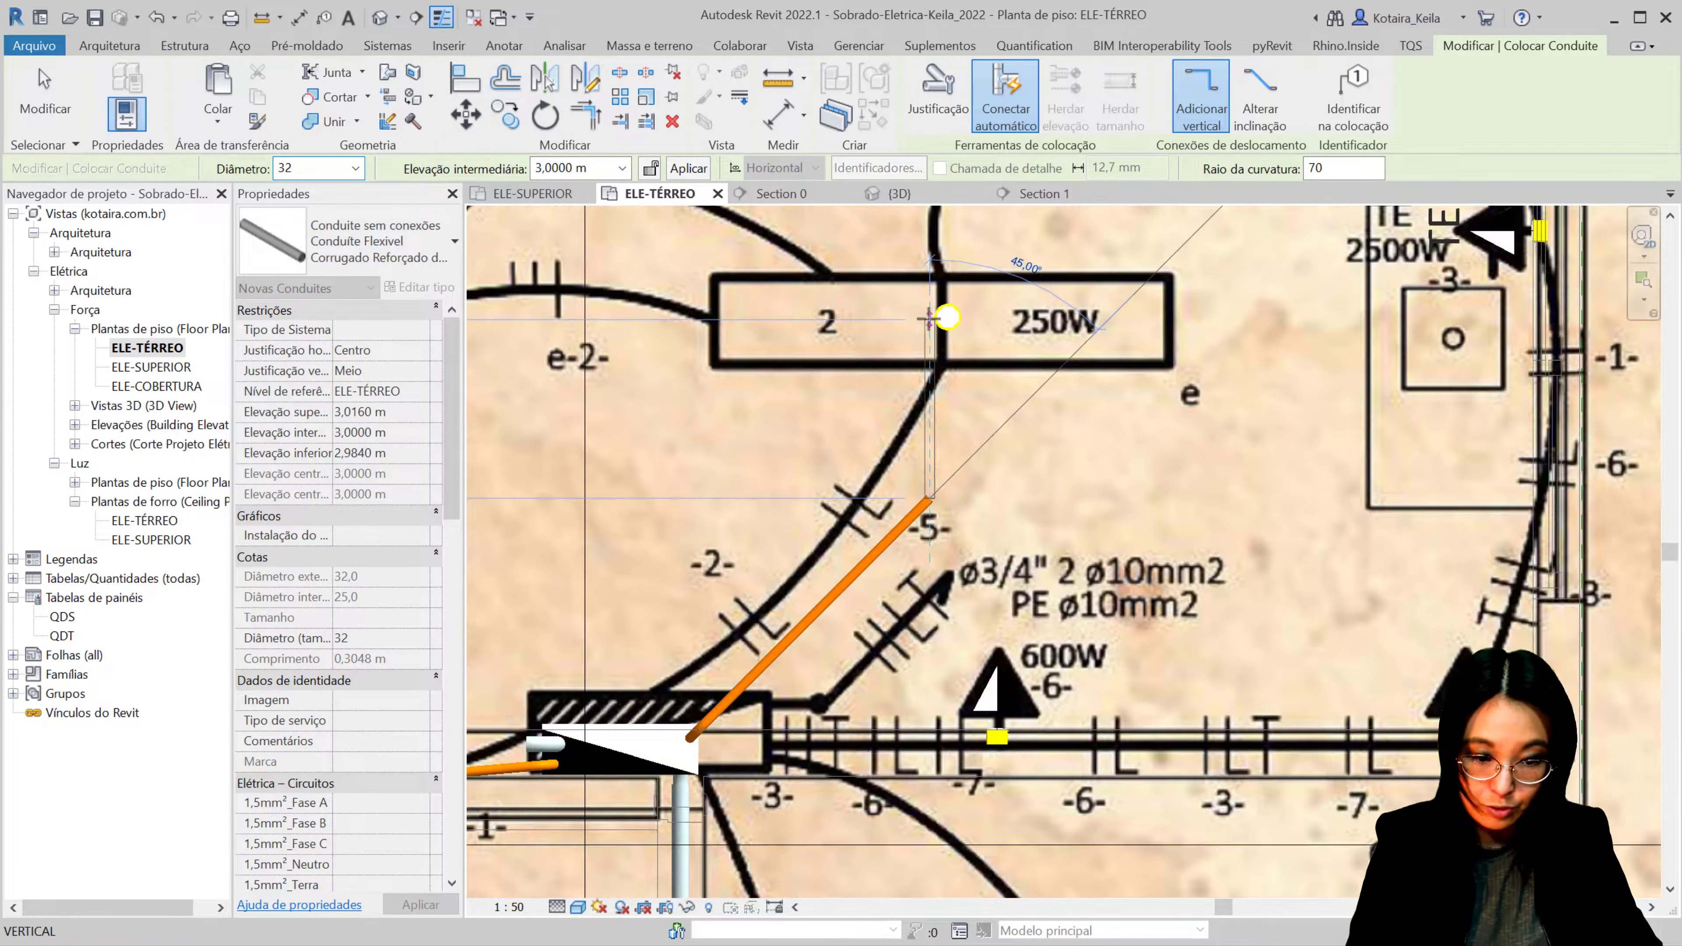
{"action": "scroll", "coordinate": [954, 341], "scroll_direction": "up", "scroll_amount": 2}
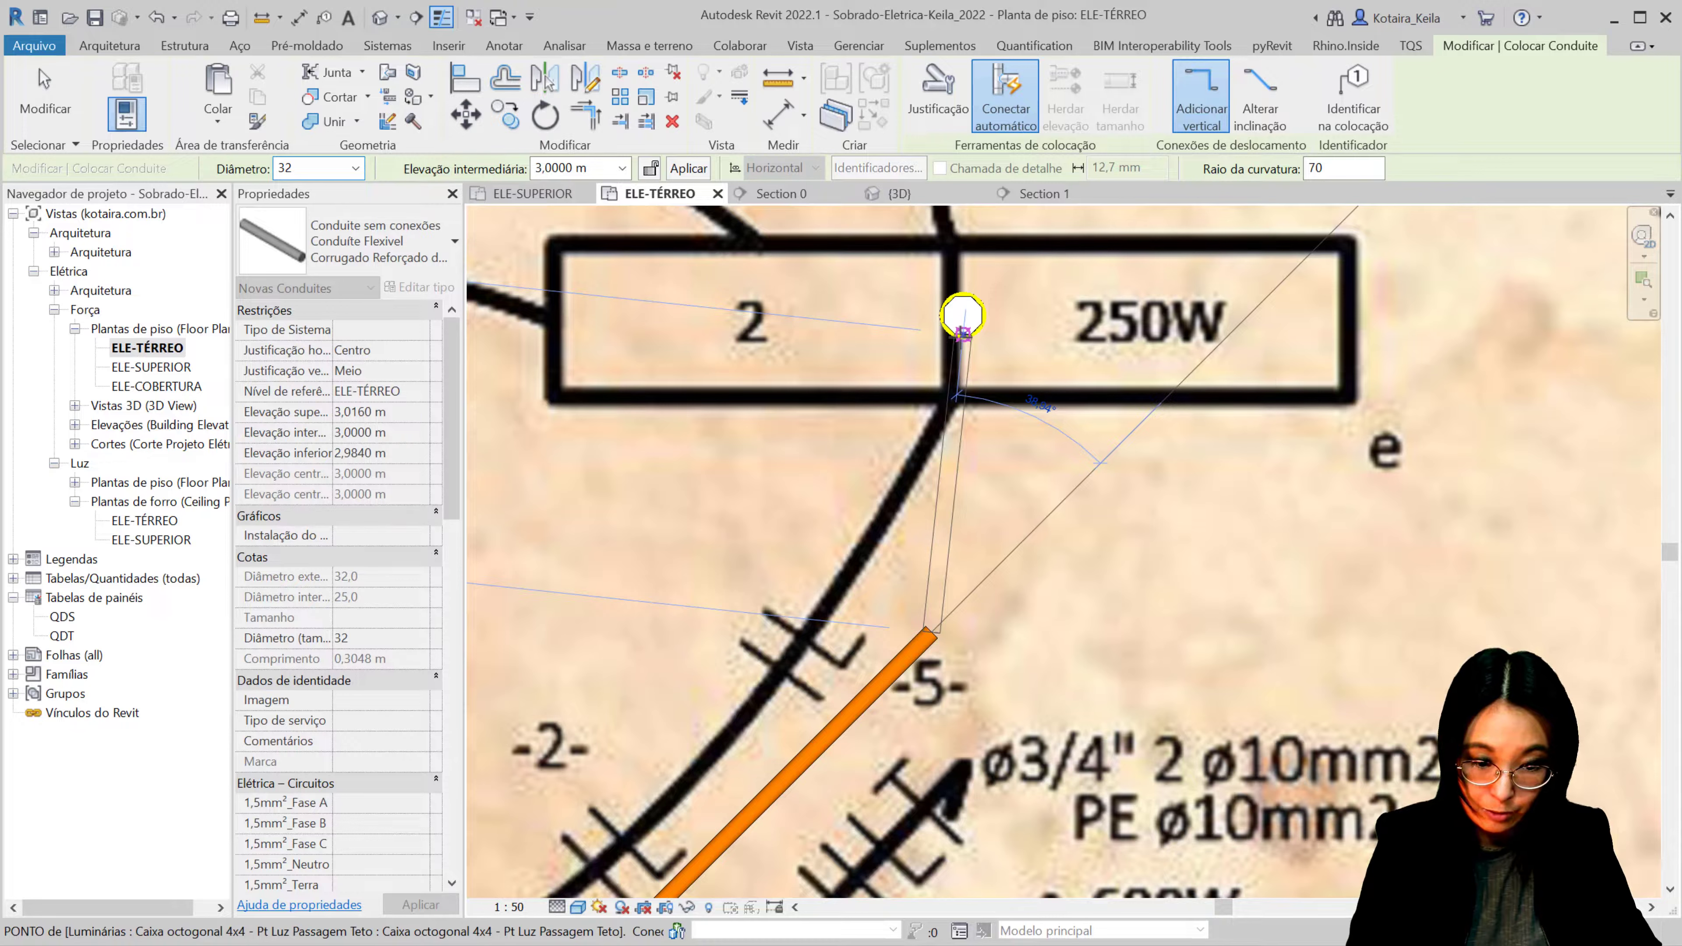
{"action": "left_click", "coordinate": [962, 332]}
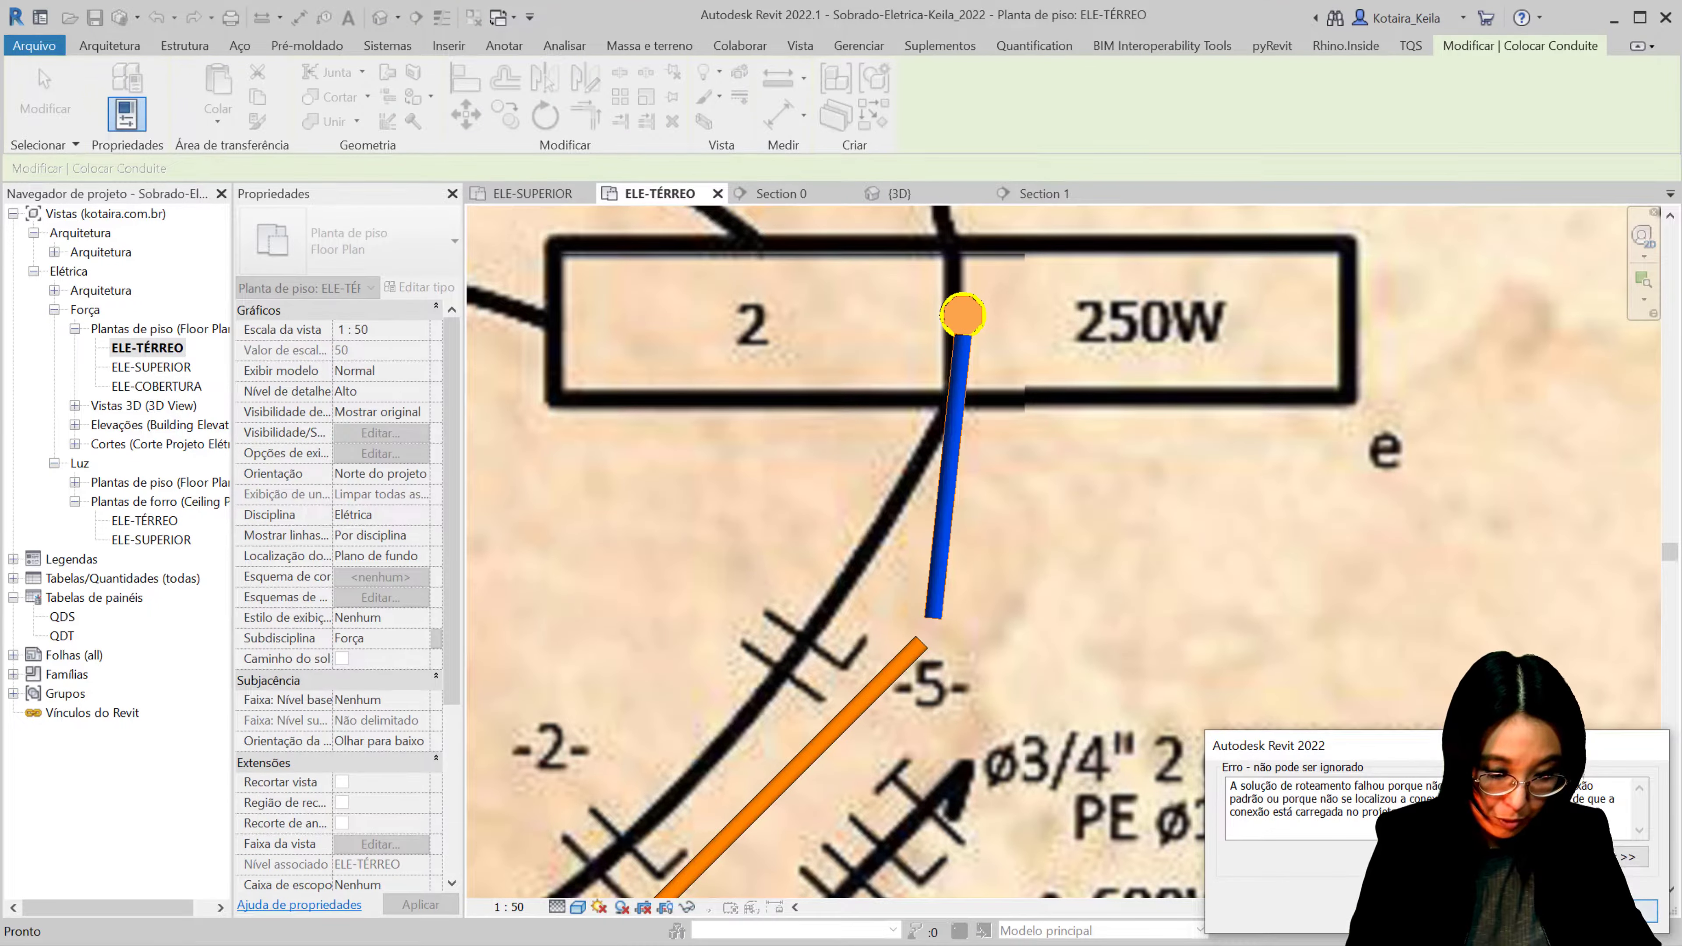
{"action": "key", "text": "Escape"}
Step: Drop a vertical conduit from the octagonal ceiling box with Herdar elevação, down to 2,835 m
{"action": "scroll", "coordinate": [931, 349], "scroll_direction": "down", "scroll_amount": 3}
{"action": "scroll", "coordinate": [941, 326], "scroll_direction": "up", "scroll_amount": 3}
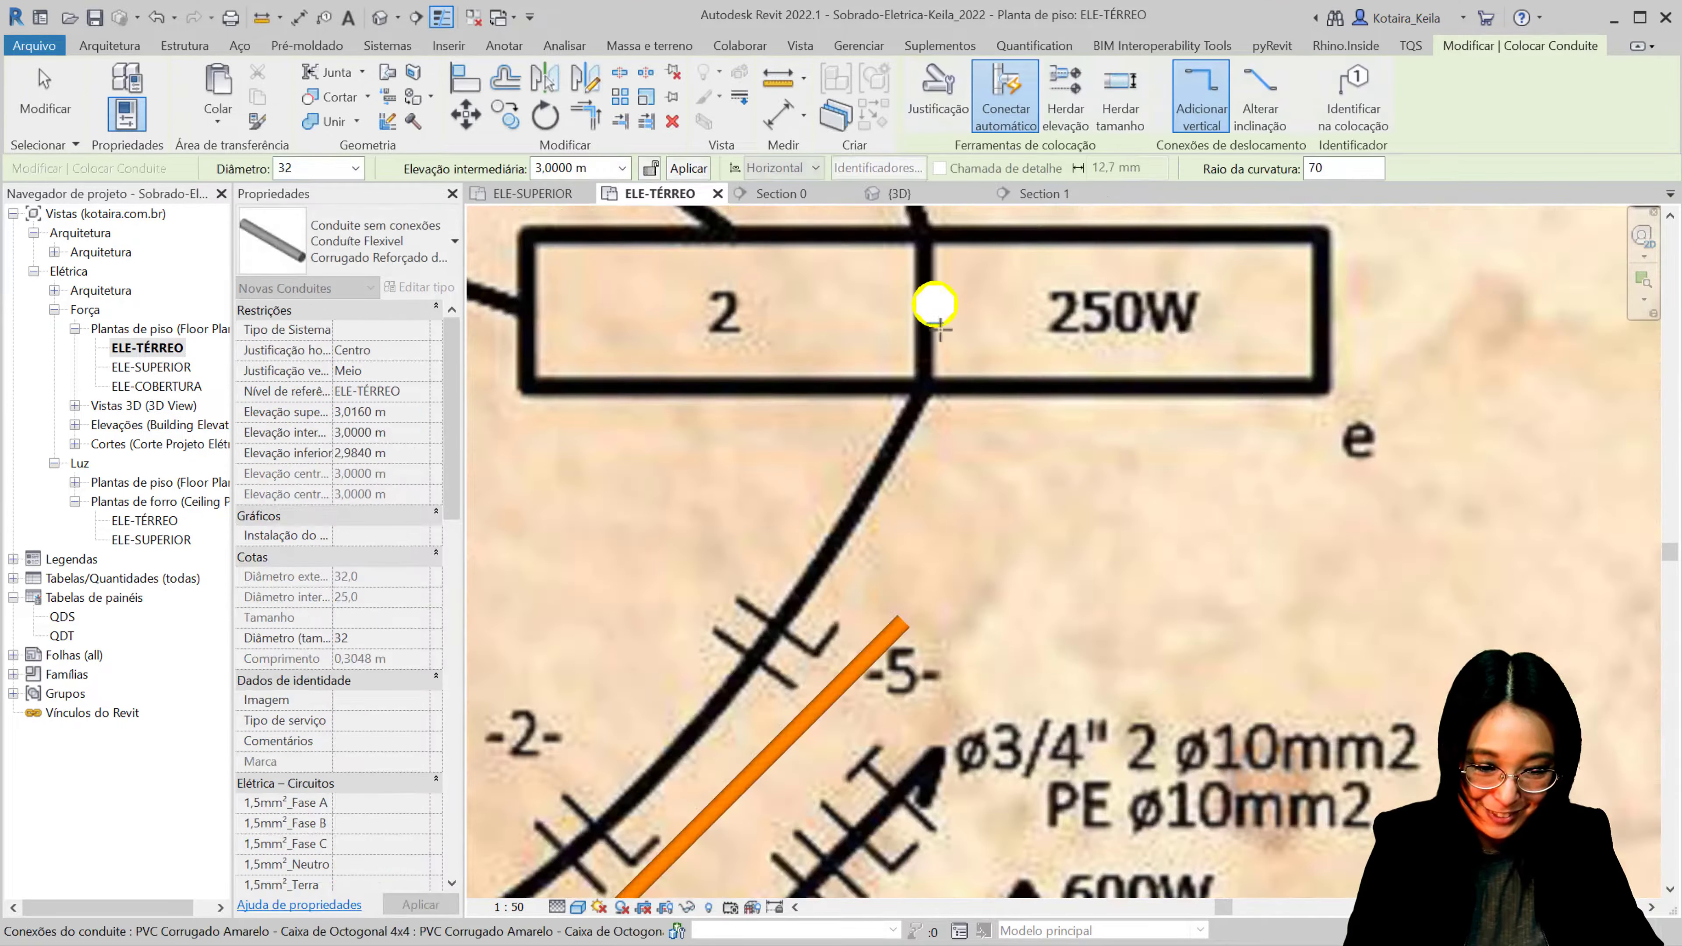
{"action": "left_click", "coordinate": [939, 327]}
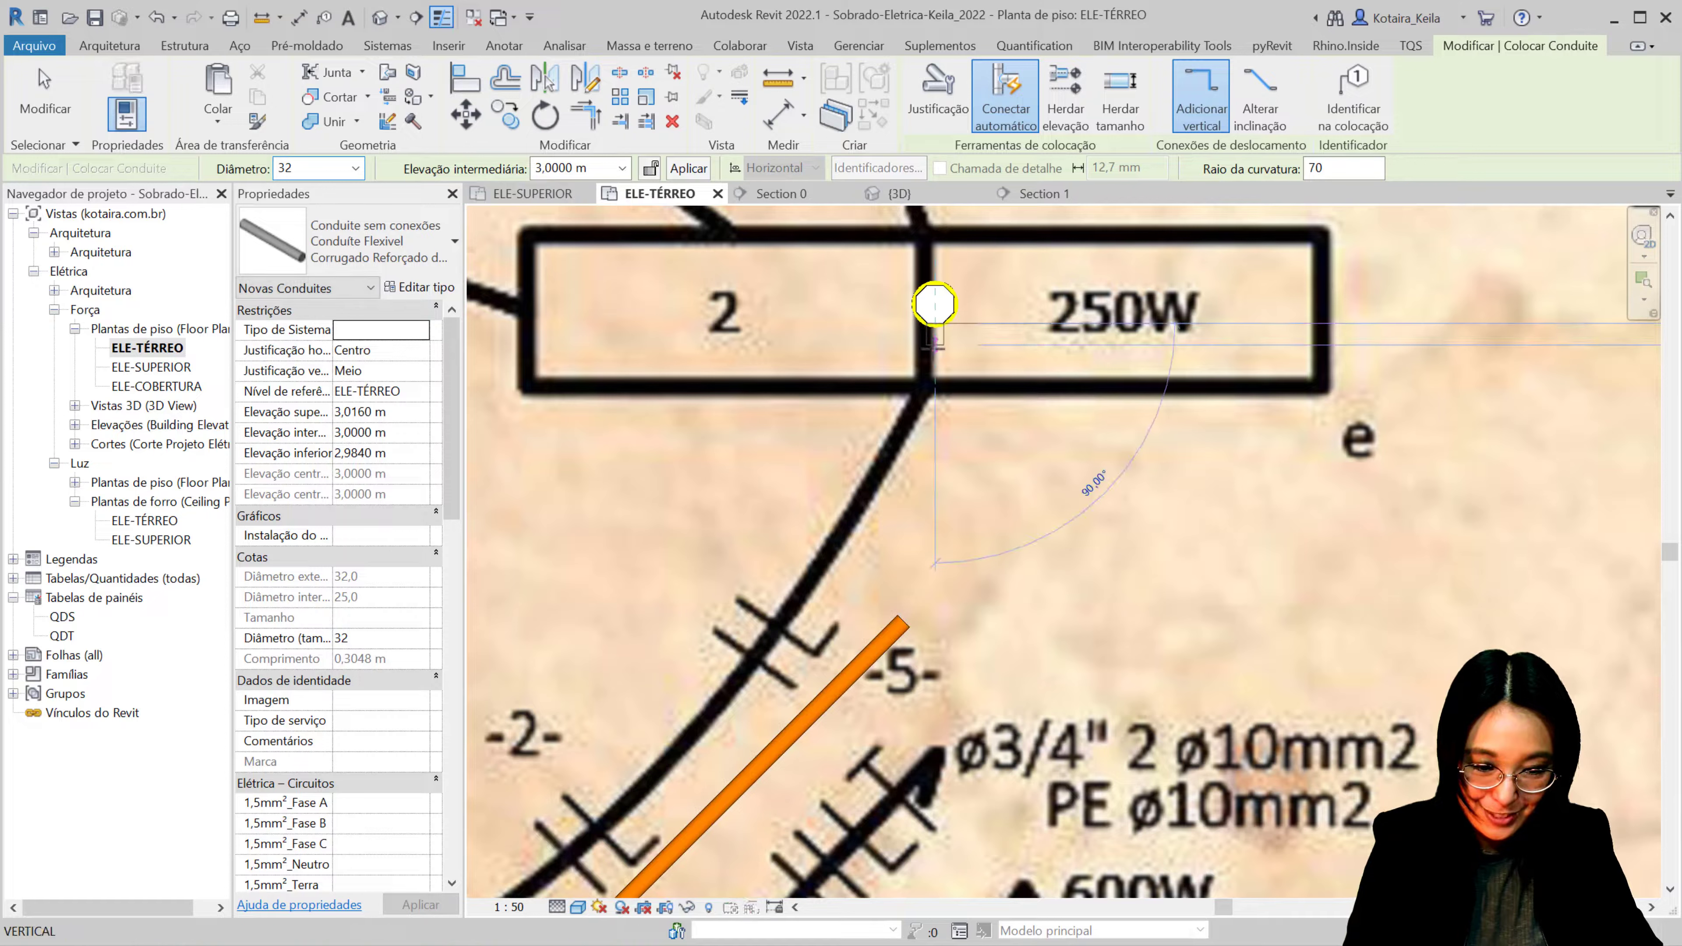
{"action": "left_click", "coordinate": [1085, 121]}
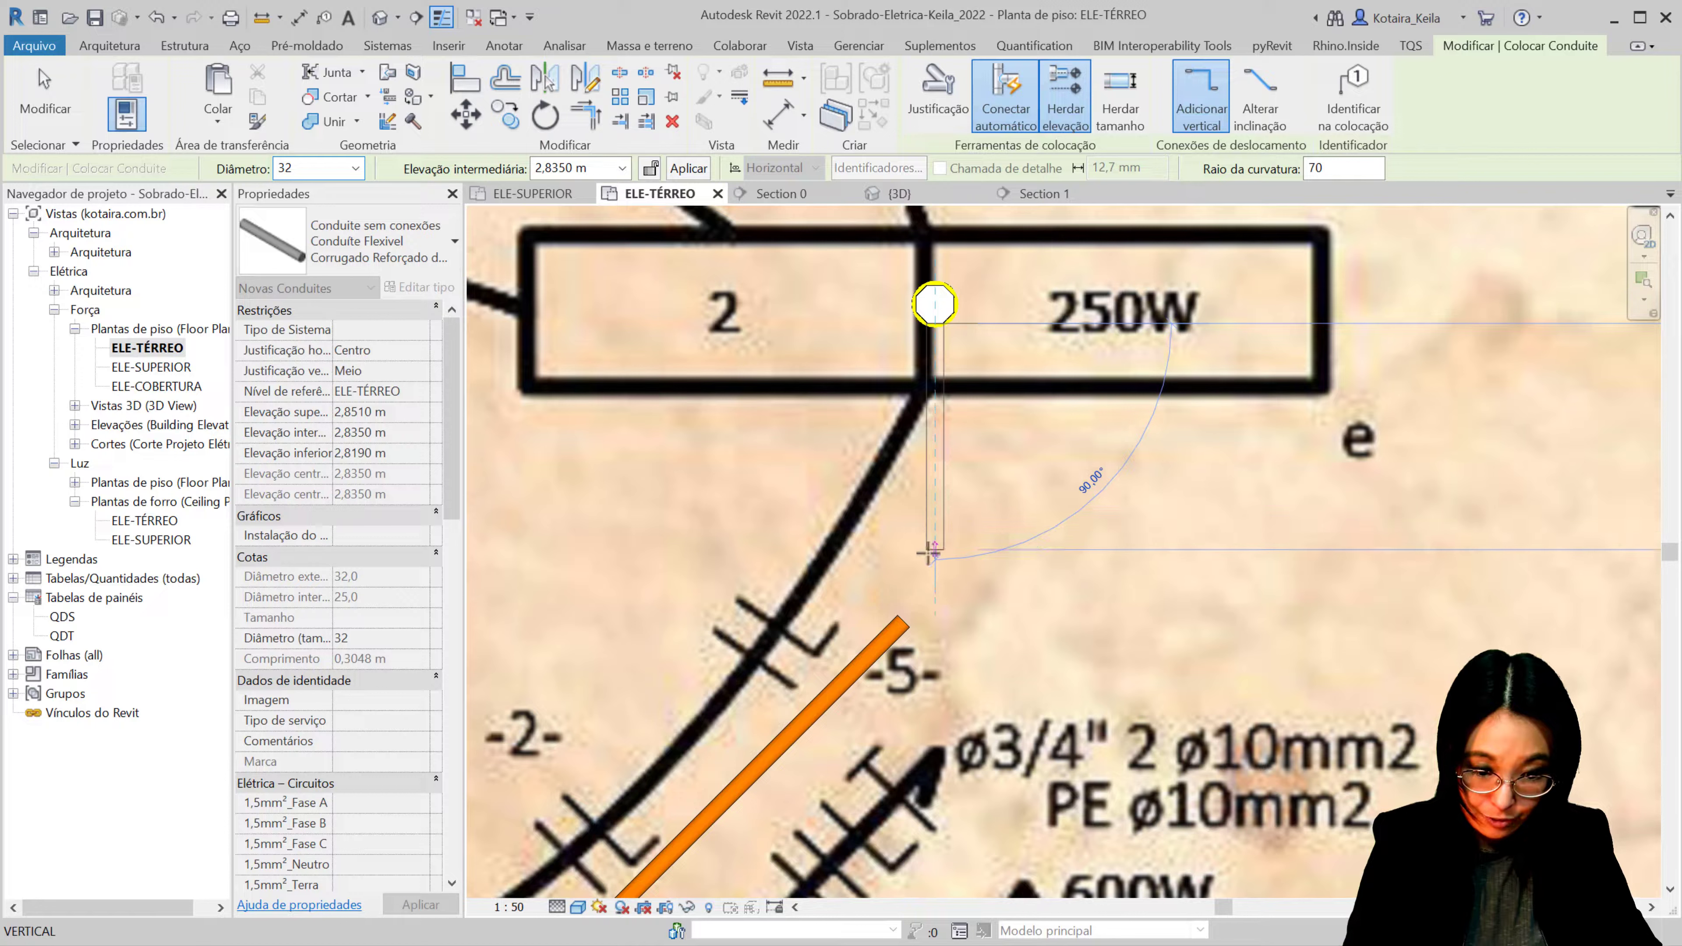
{"action": "left_click", "coordinate": [933, 550]}
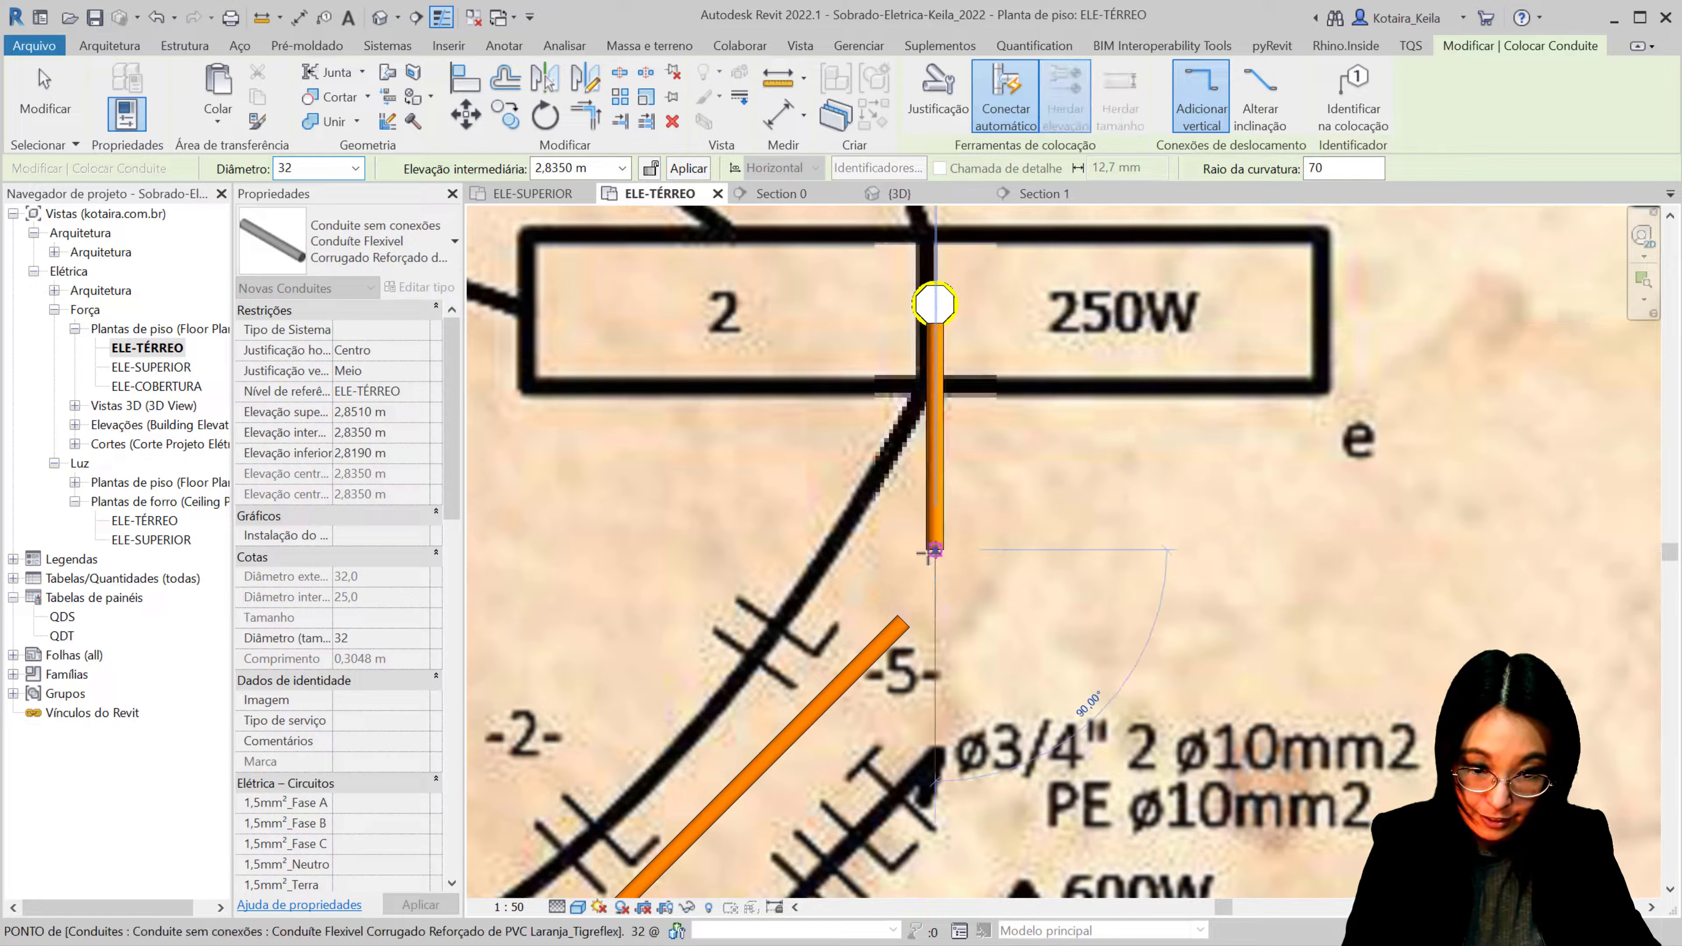
{"action": "key", "text": "Escape"}
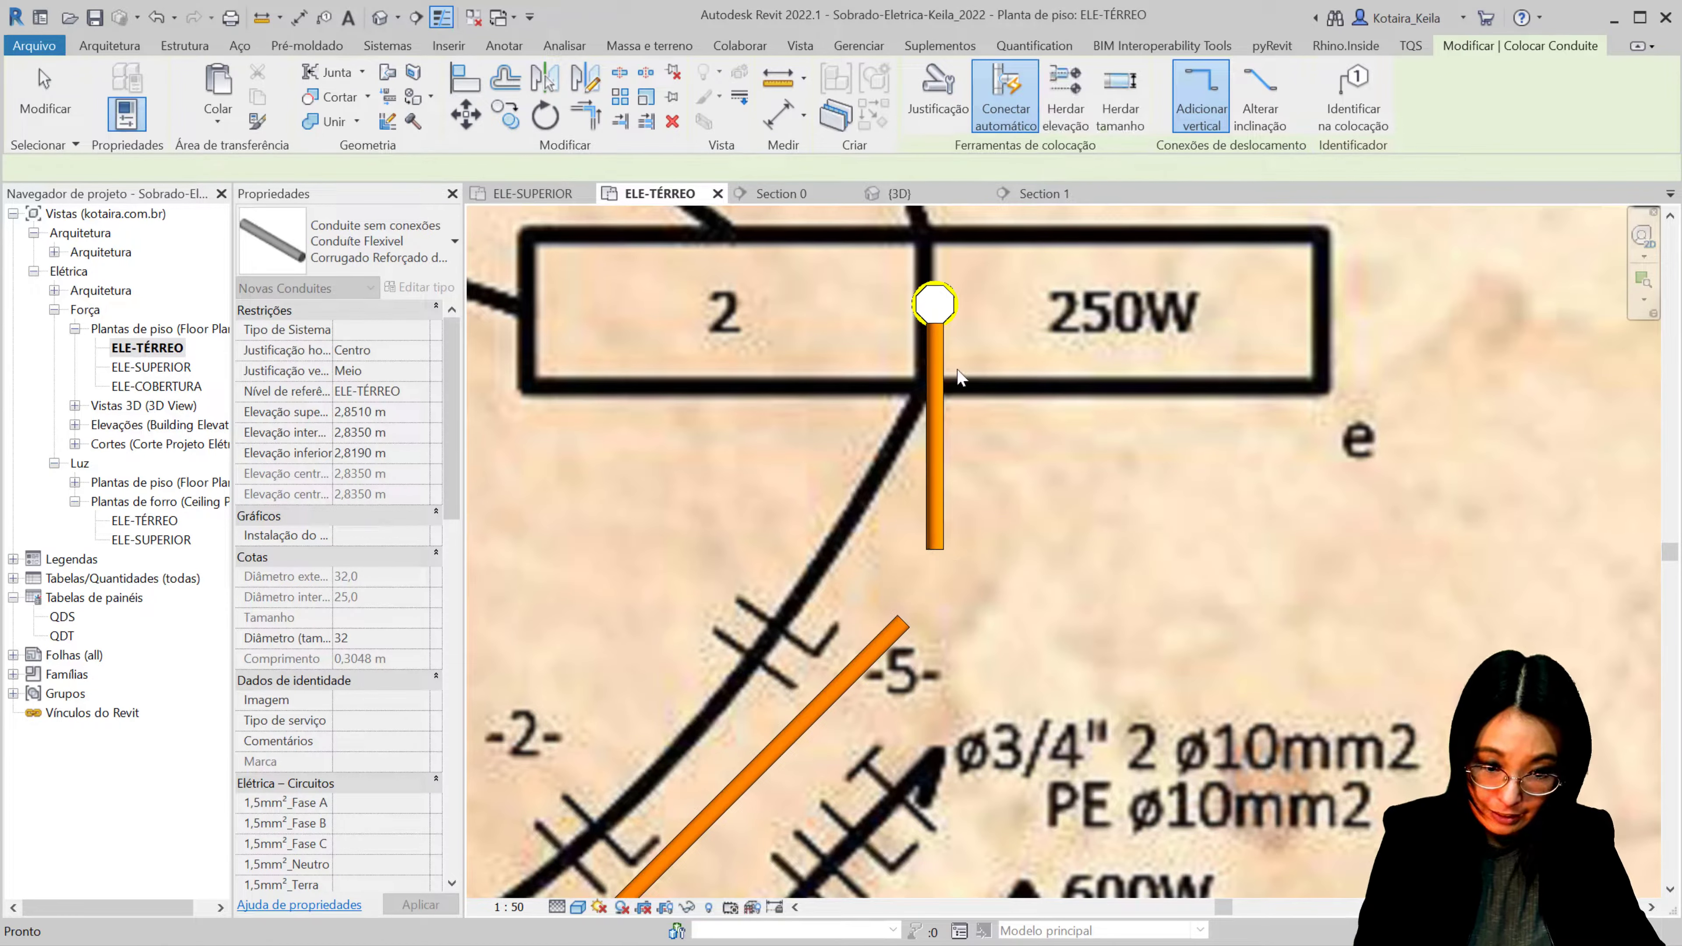
{"action": "key", "text": "Escape"}
{"action": "left_click", "coordinate": [953, 302]}
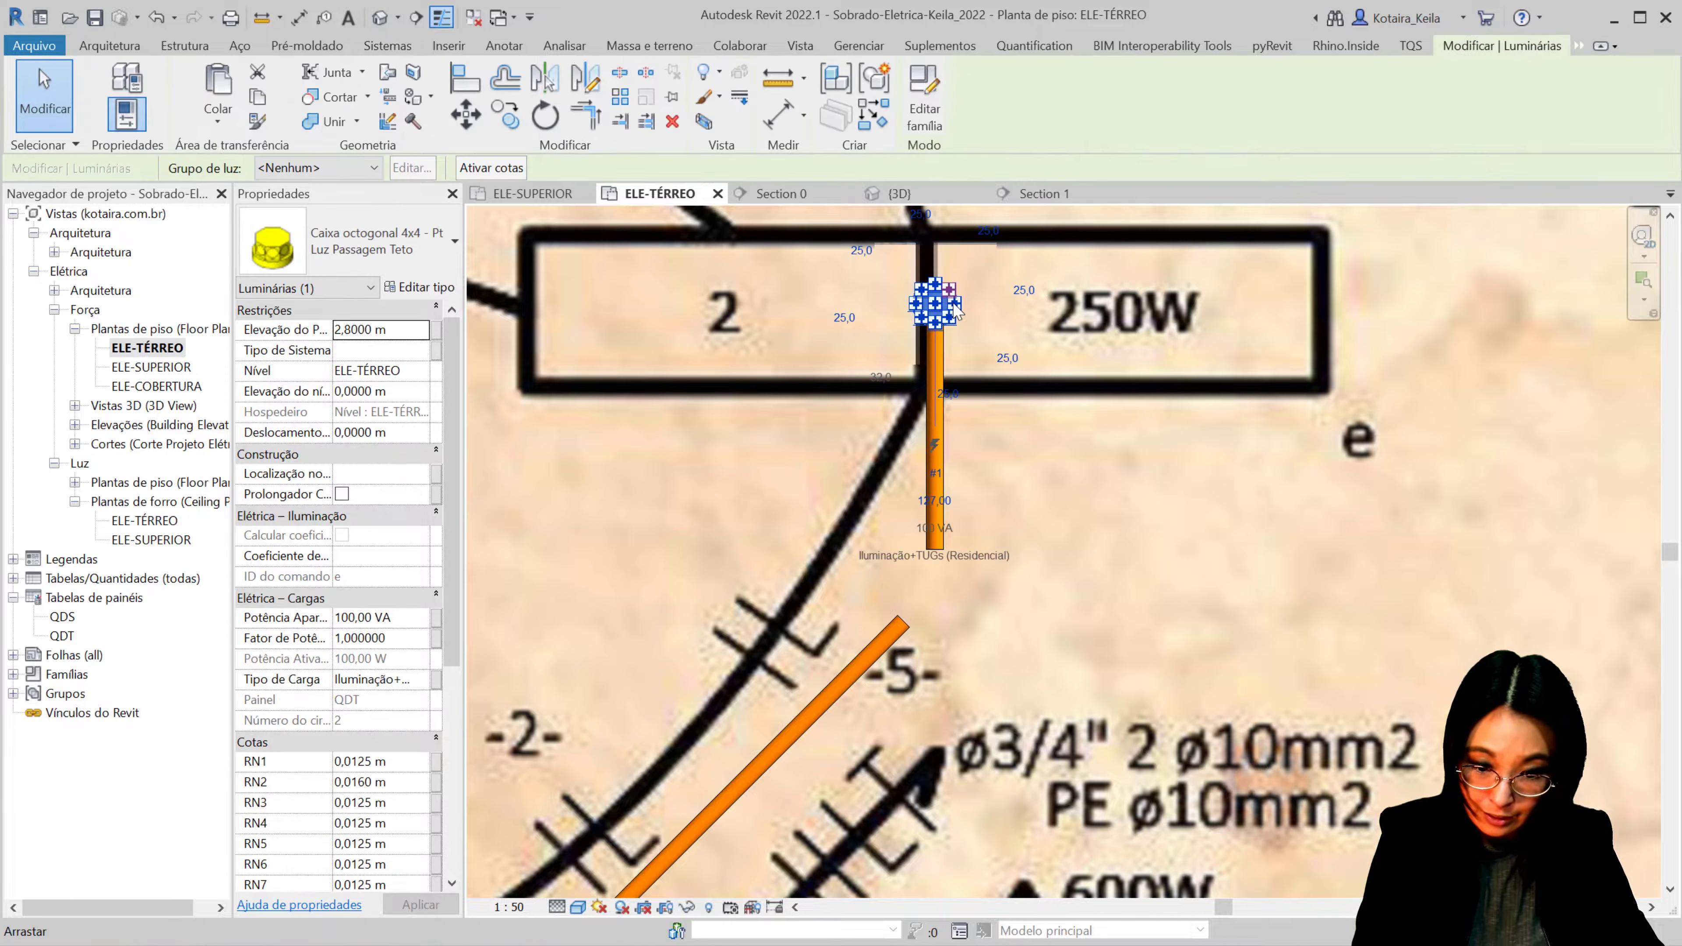
{"action": "left_click", "coordinate": [949, 360]}
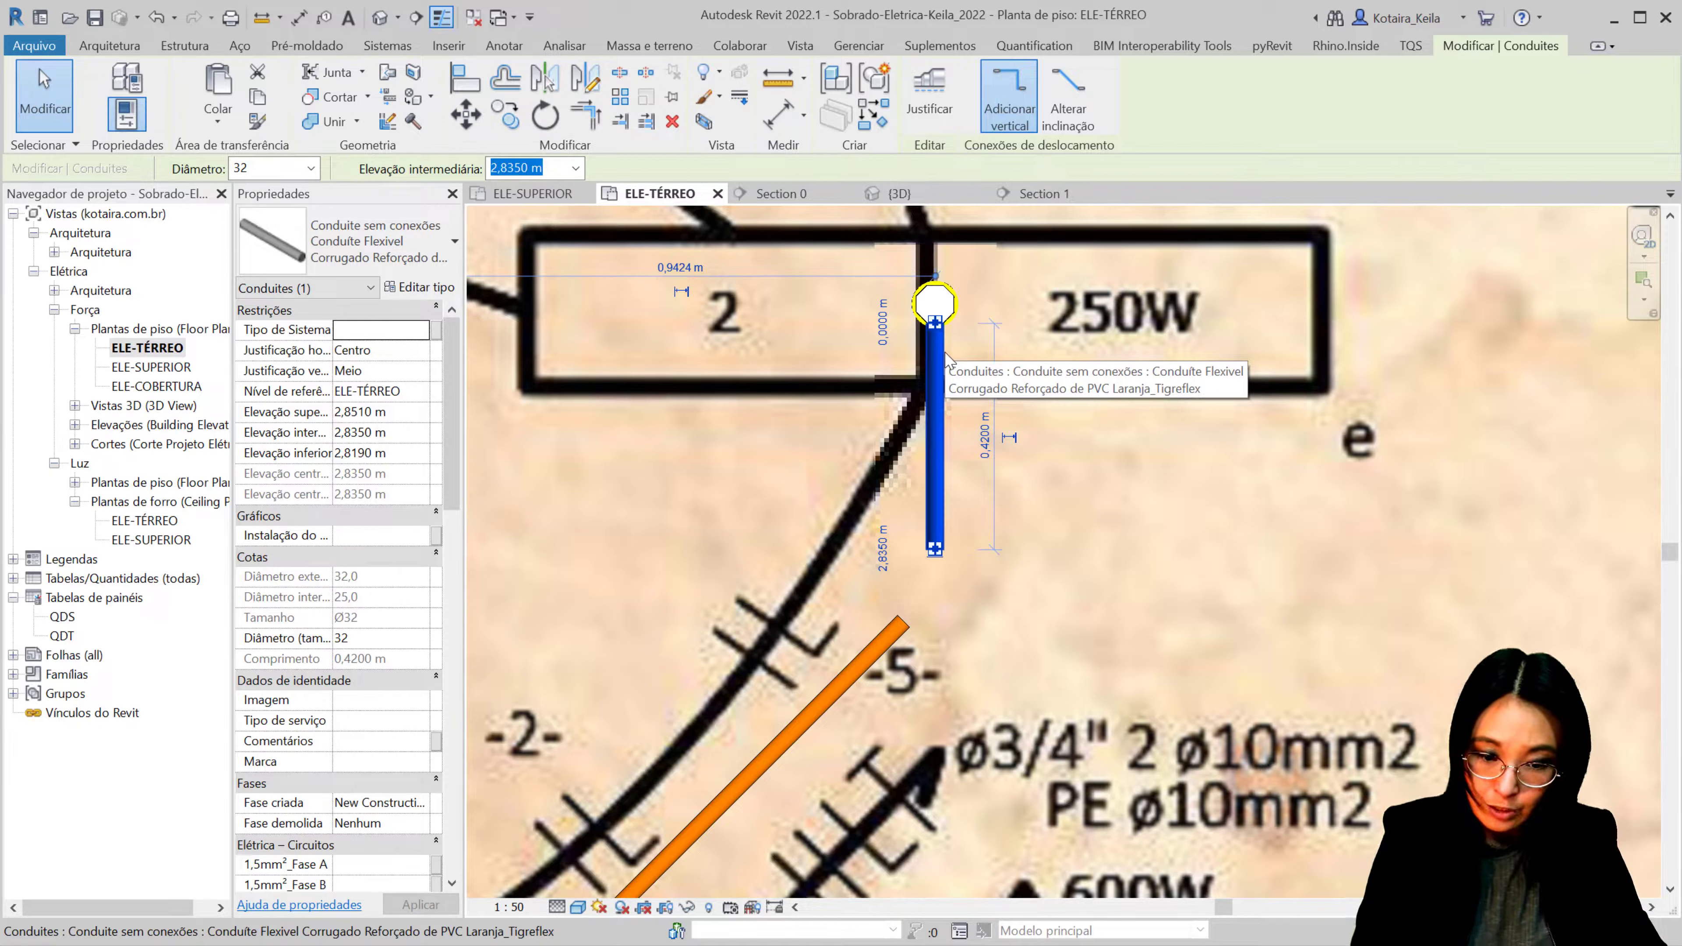
{"action": "left_click", "coordinate": [535, 167]}
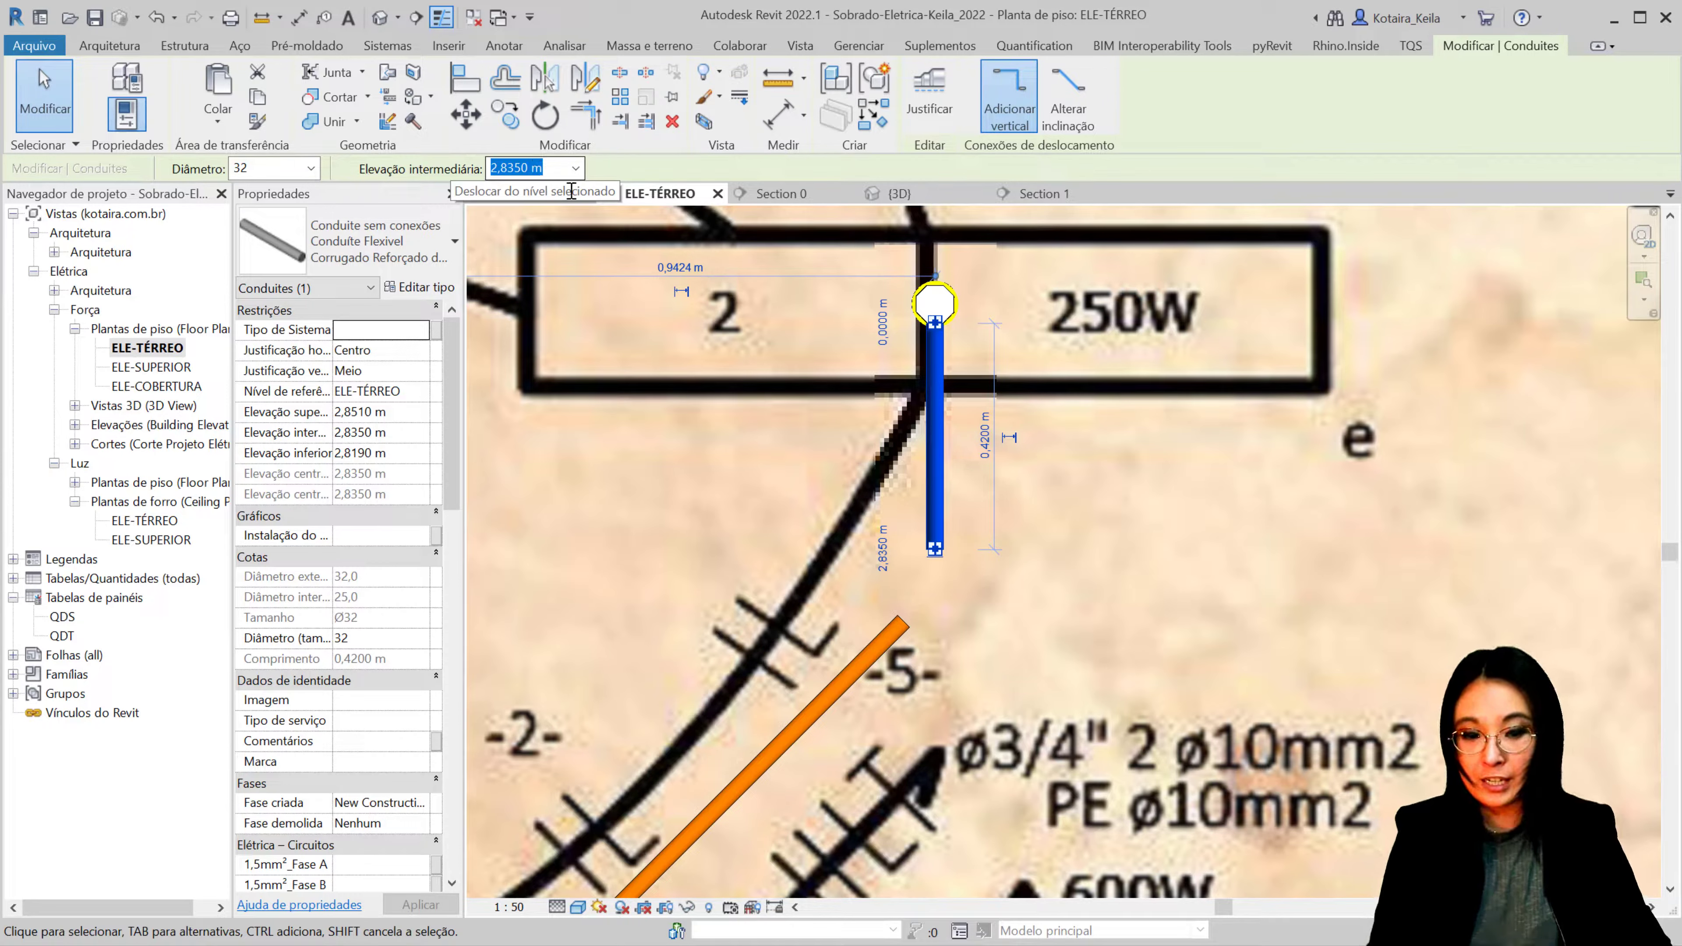
{"action": "left_click", "coordinate": [934, 432]}
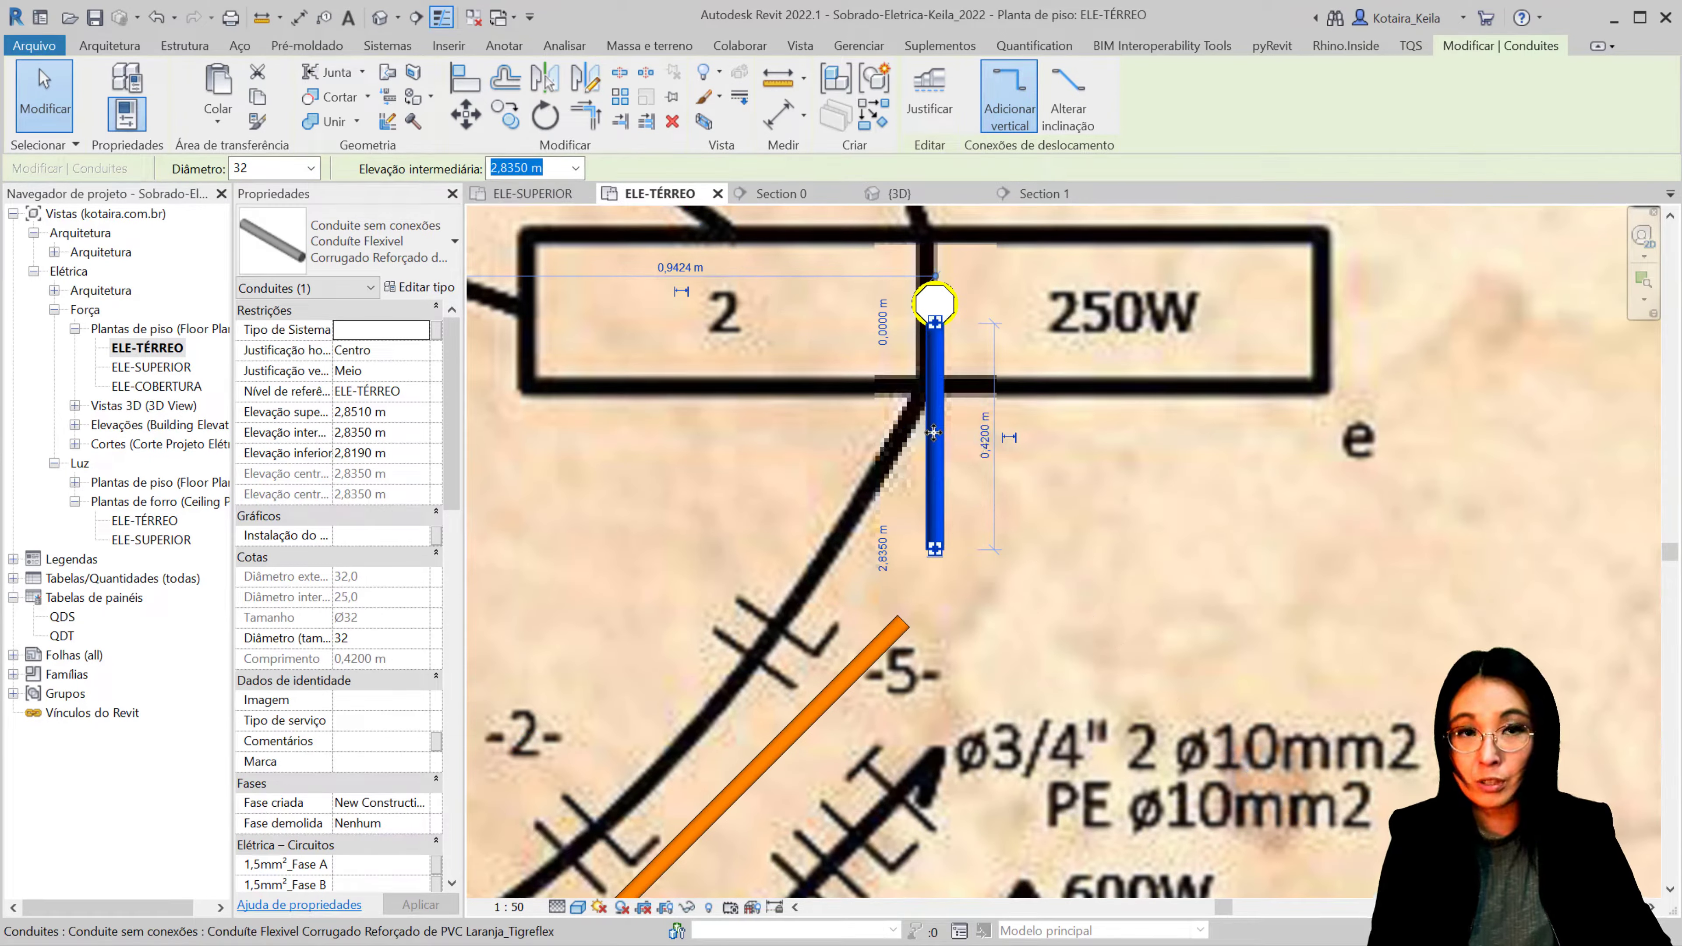
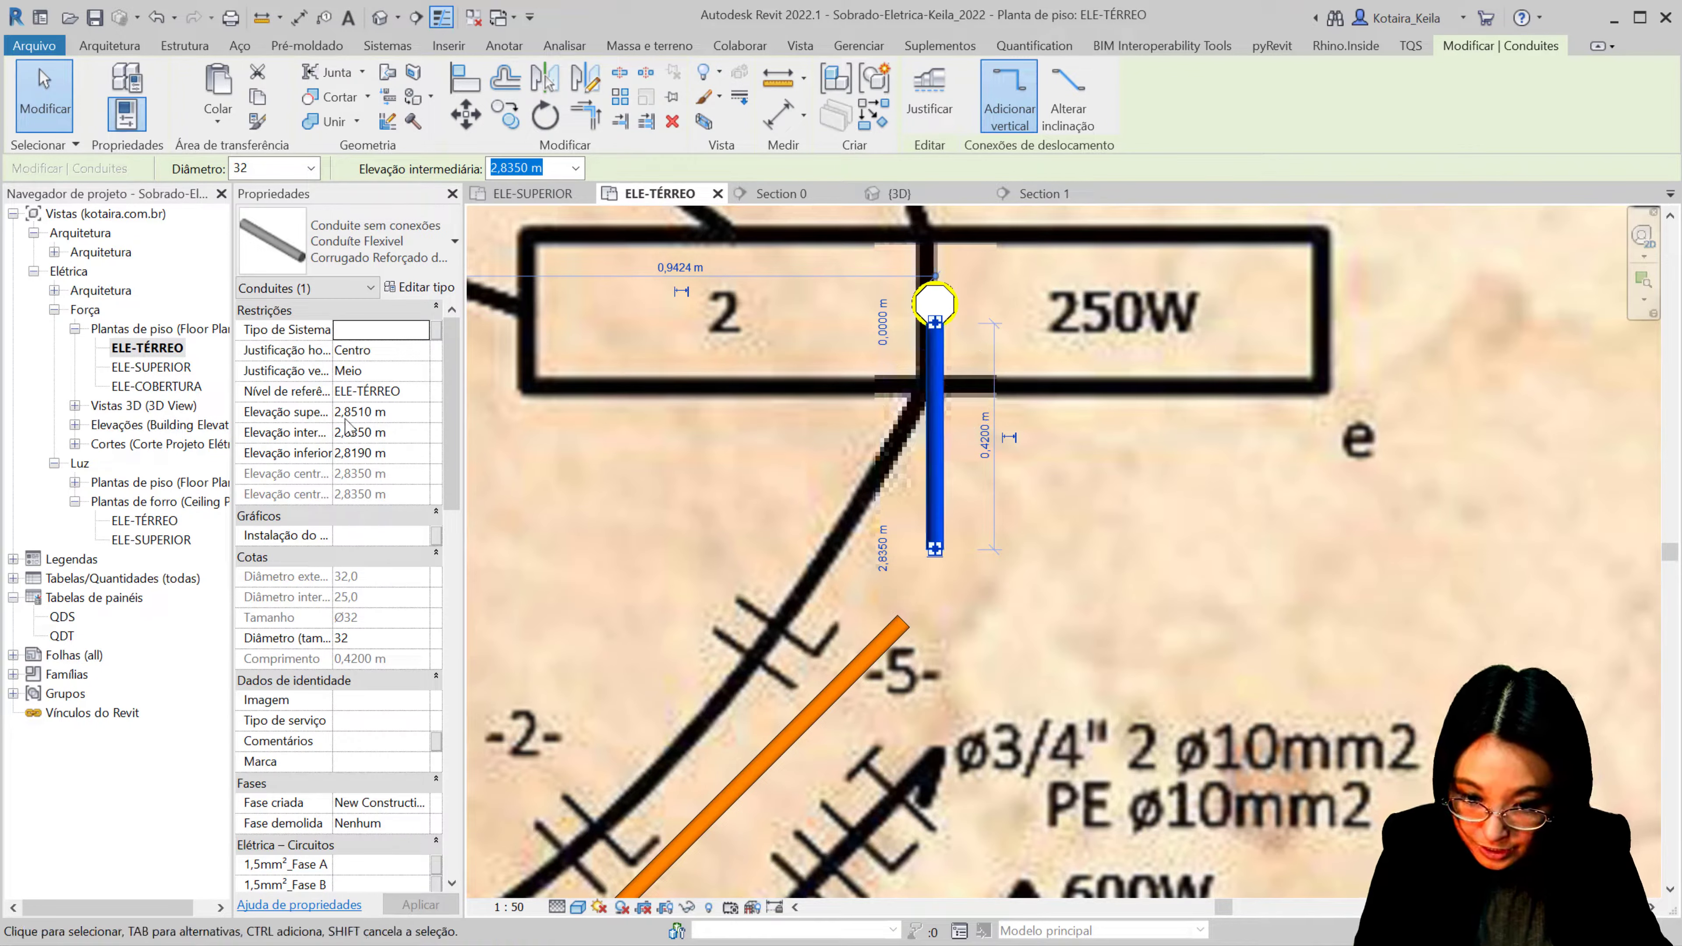
Step: Set the selected orange conduit's intermediate elevation to 2,8 m
{"action": "left_click", "coordinate": [354, 432]}
{"action": "left_click_drag", "start_coordinate": [354, 429], "coordinate": [385, 429]}
{"action": "key", "text": "BackSpace"}
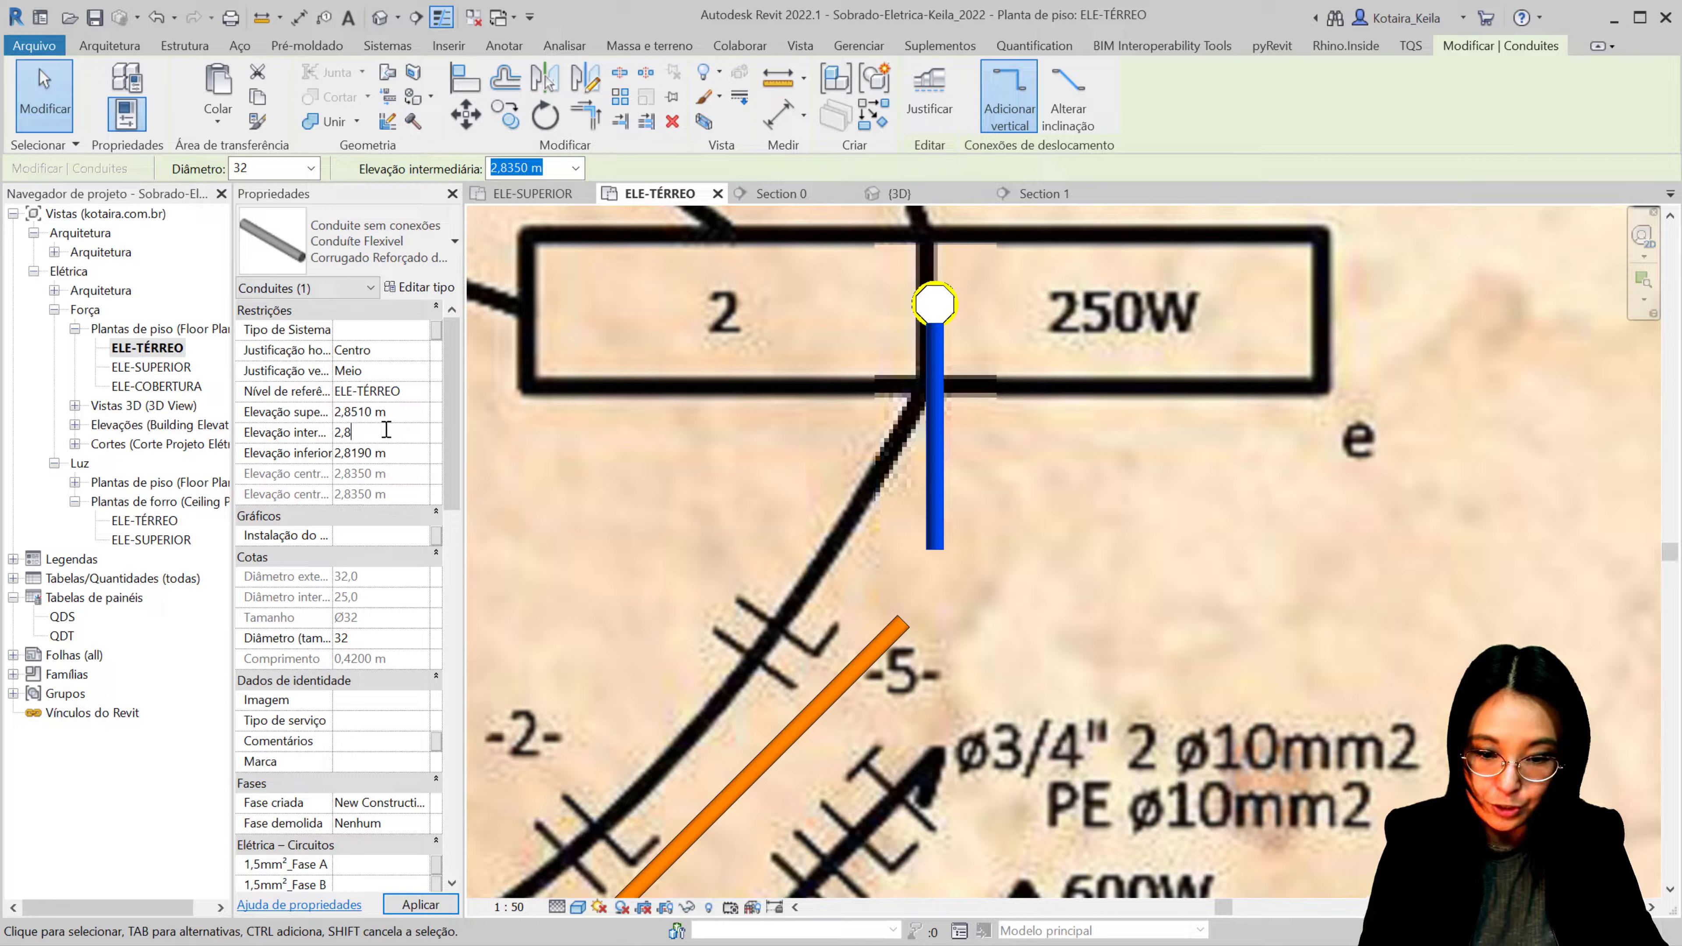
{"action": "key", "text": "Return"}
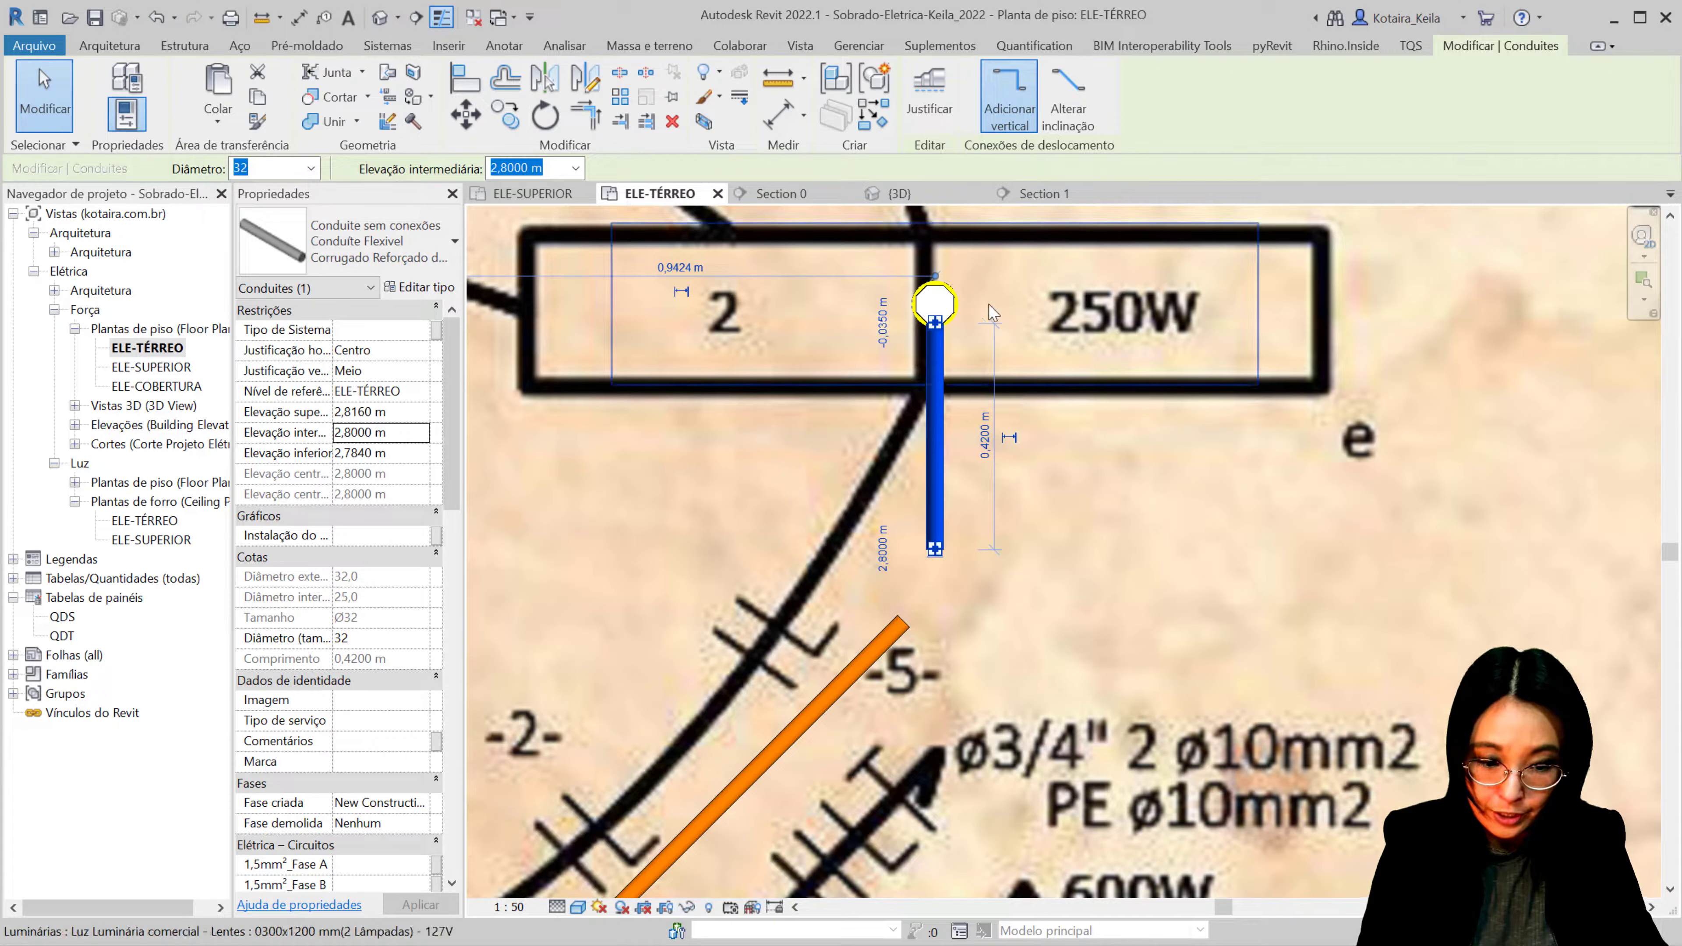
Step: Show the octagonal light box's conduits in the default 3D view, orbited to the left front
{"action": "left_click", "coordinate": [934, 303]}
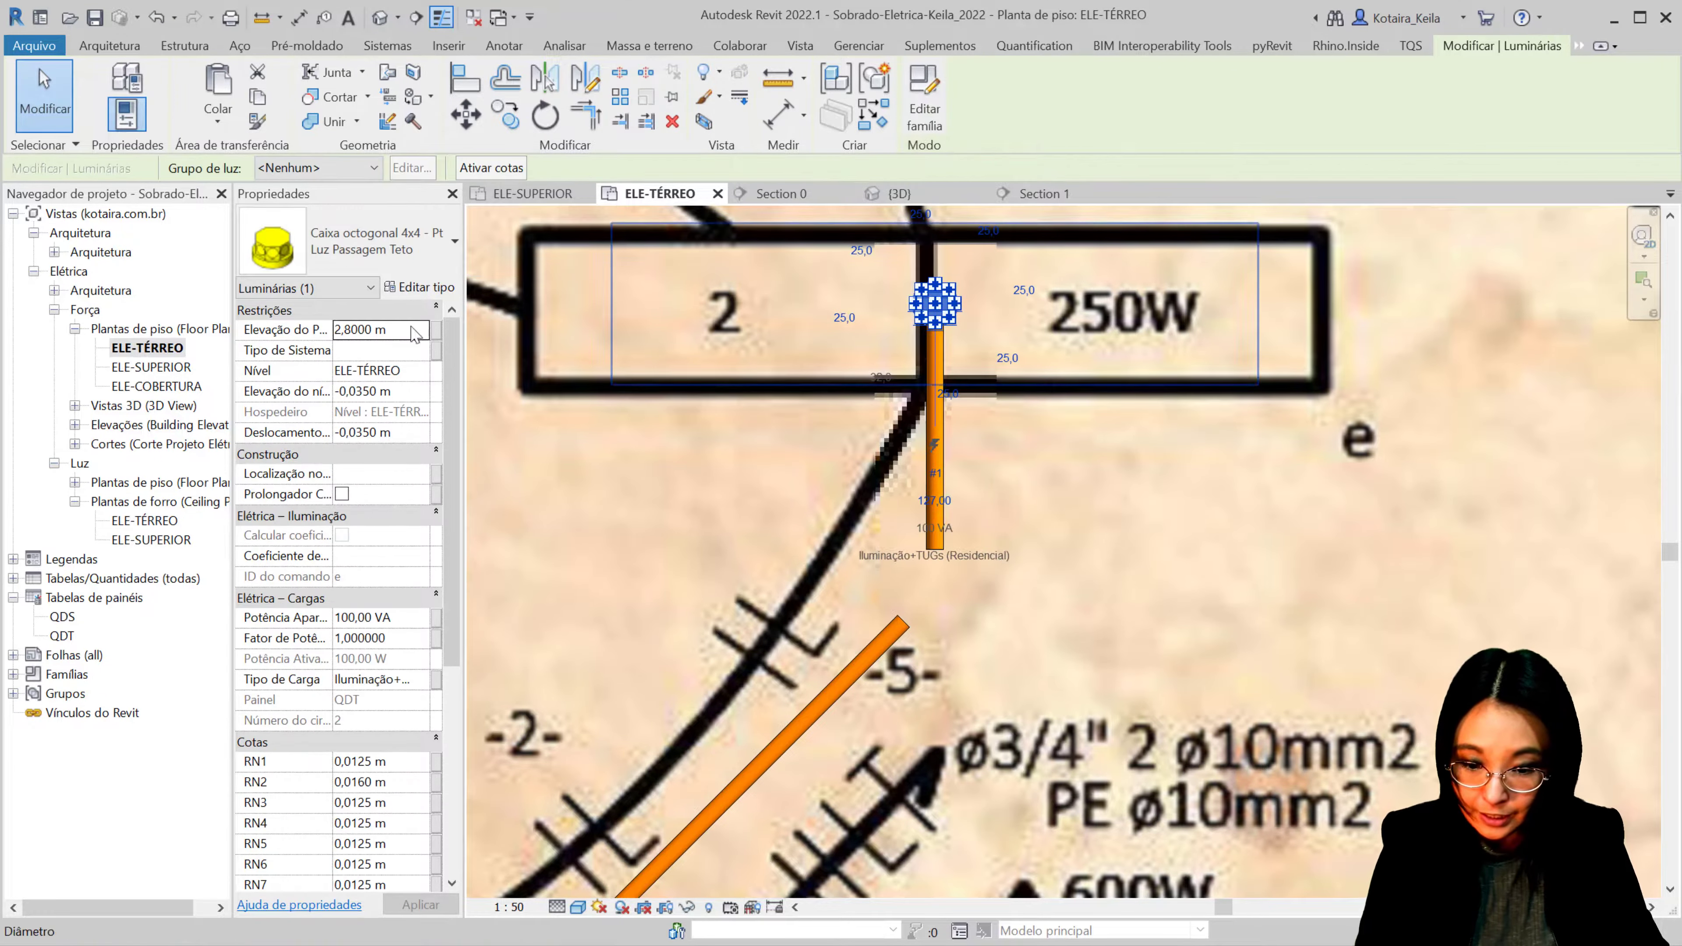
{"action": "left_click", "coordinate": [399, 17]}
{"action": "left_click", "coordinate": [424, 61]}
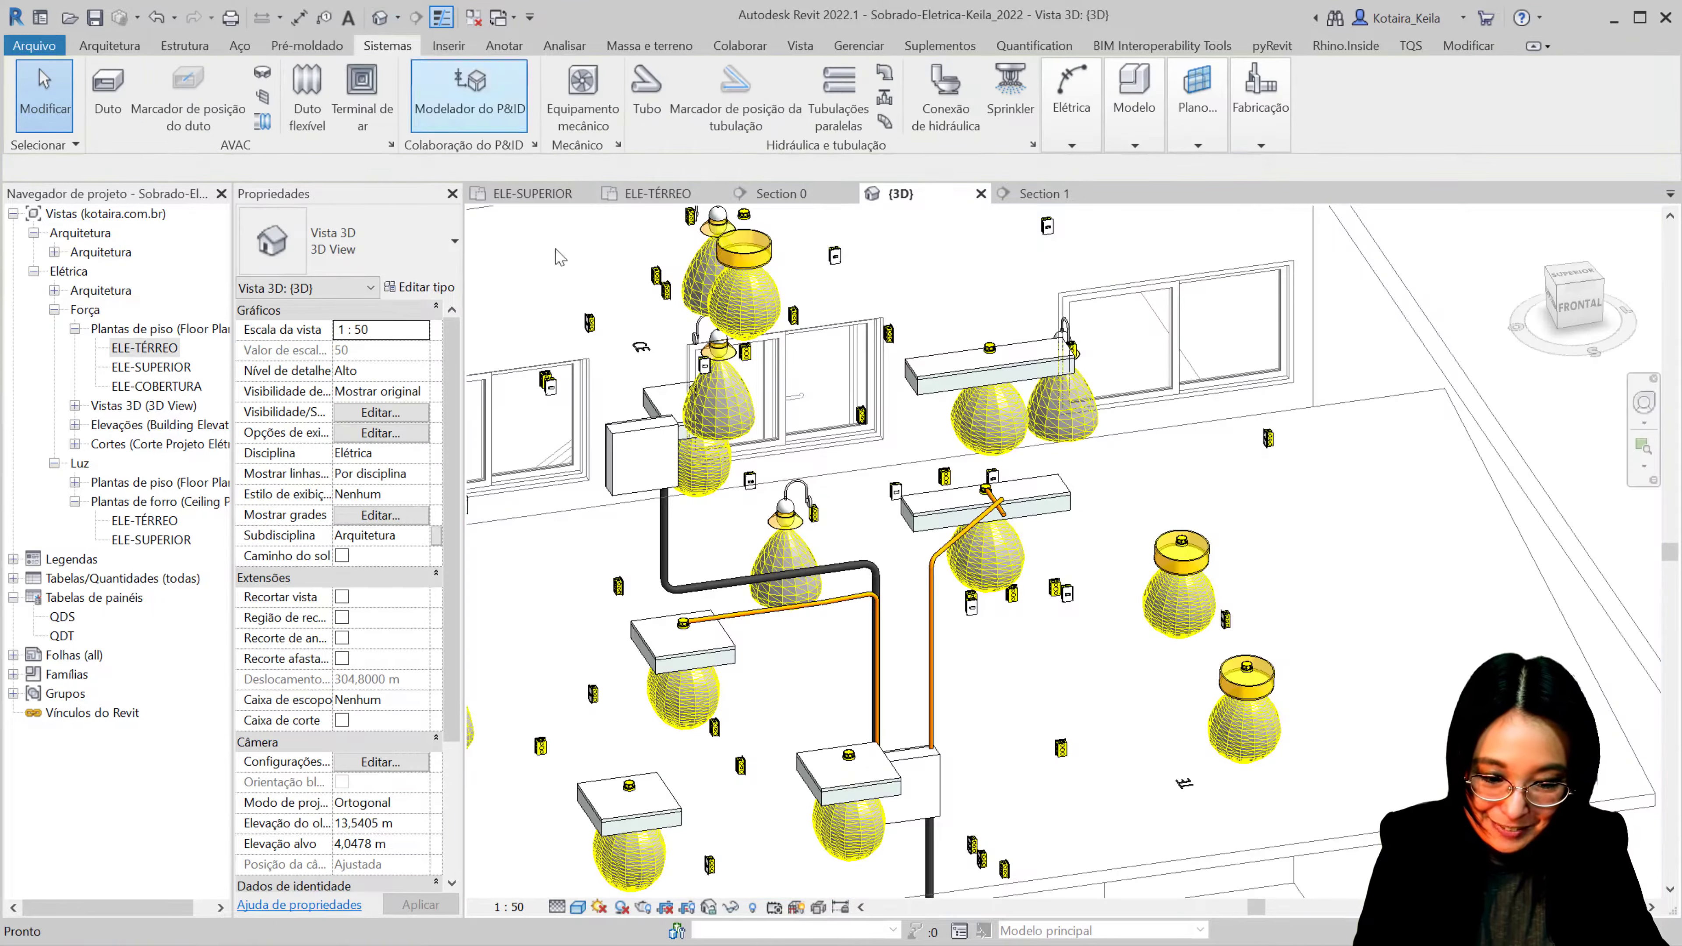
{"action": "scroll", "coordinate": [987, 490], "scroll_direction": "up", "scroll_amount": 5}
{"action": "scroll", "coordinate": [884, 443], "scroll_direction": "up", "scroll_amount": 3}
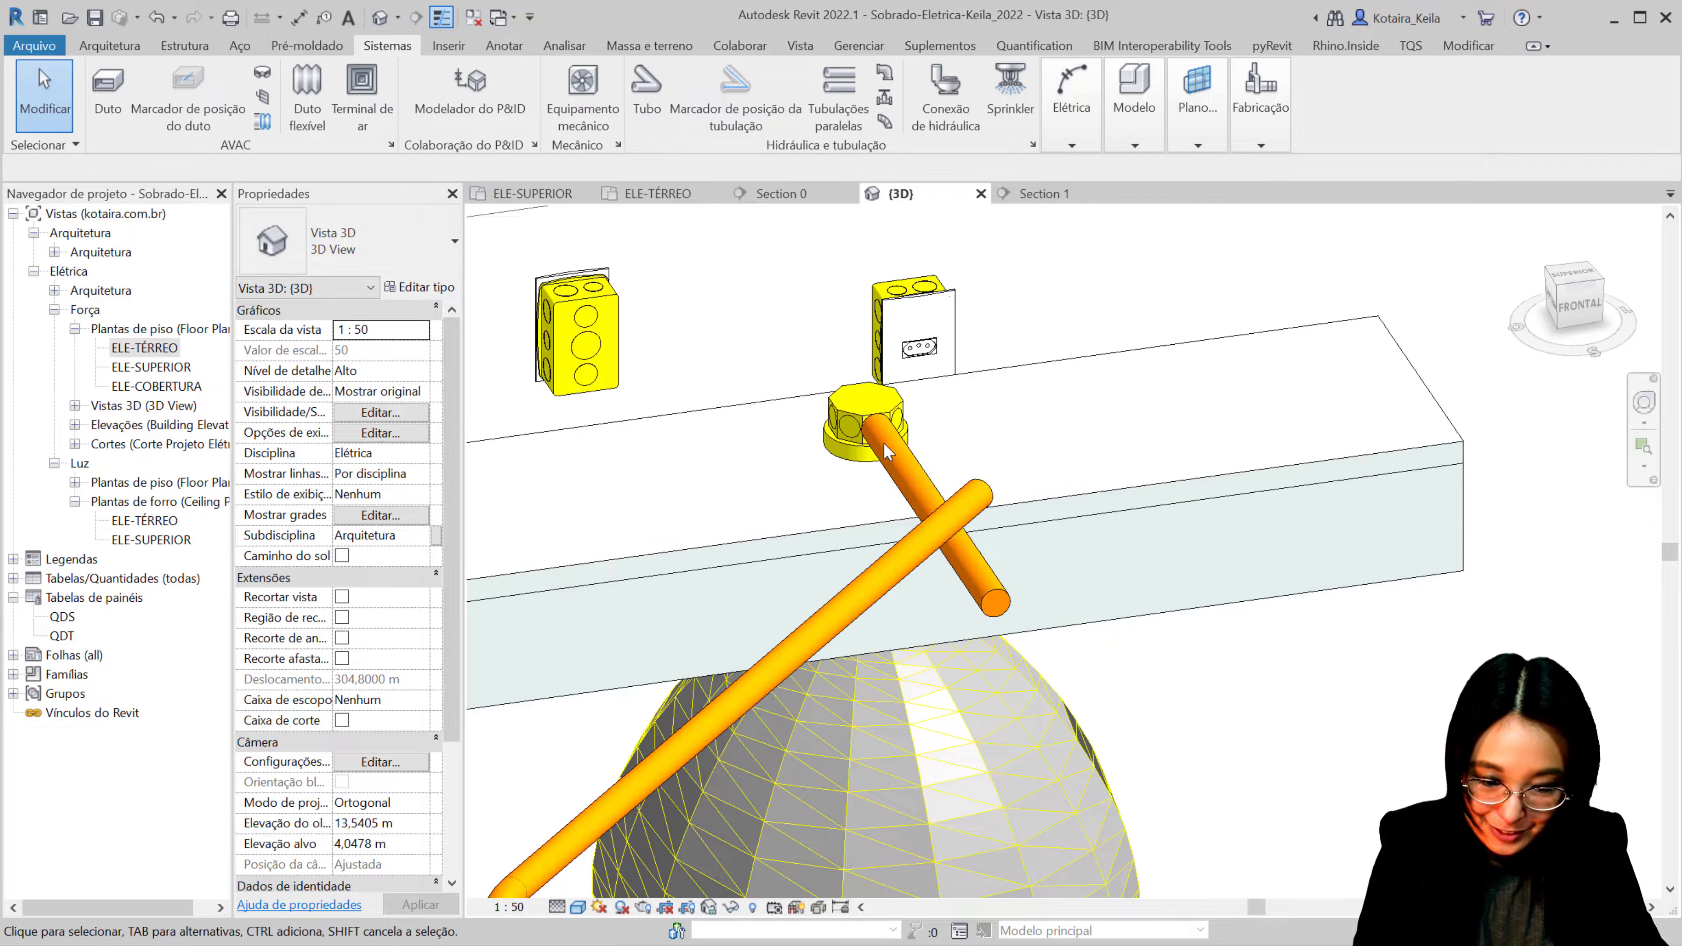
{"action": "left_click", "coordinate": [883, 445]}
{"action": "middle_click_drag", "start_coordinate": [884, 446], "coordinate": [1037, 534], "text": "shift"}
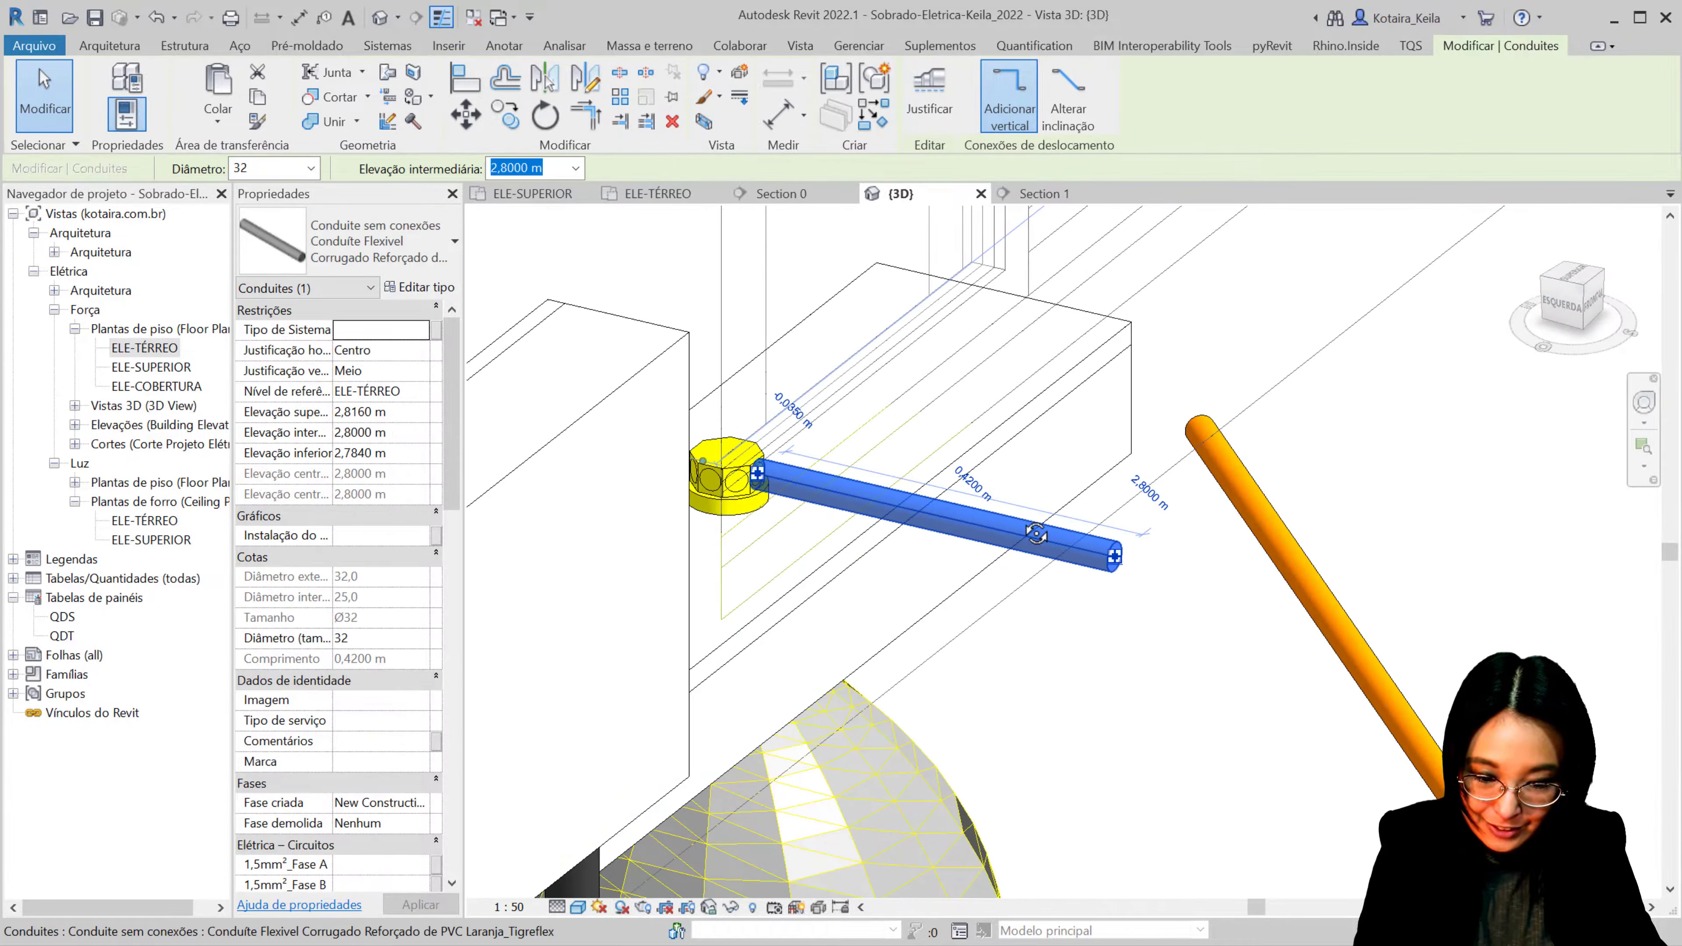
Step: Give the diagonal conduit a 2,8 m intermediate elevation too
{"action": "left_click", "coordinate": [1304, 586]}
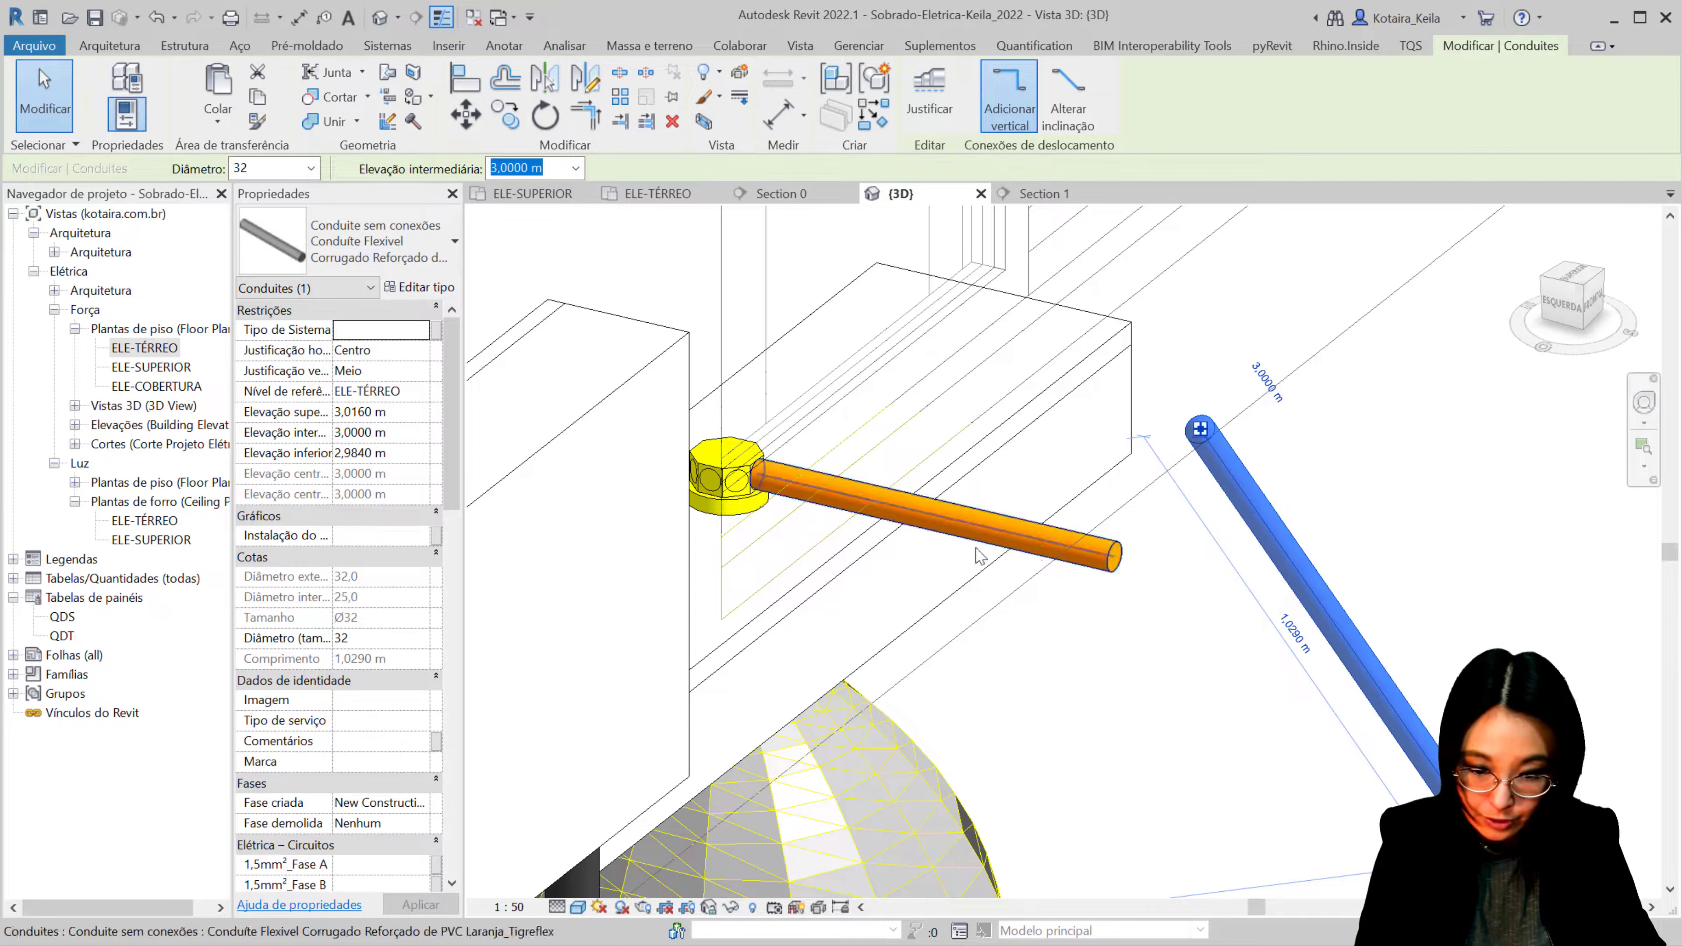
{"action": "left_click", "coordinate": [378, 435]}
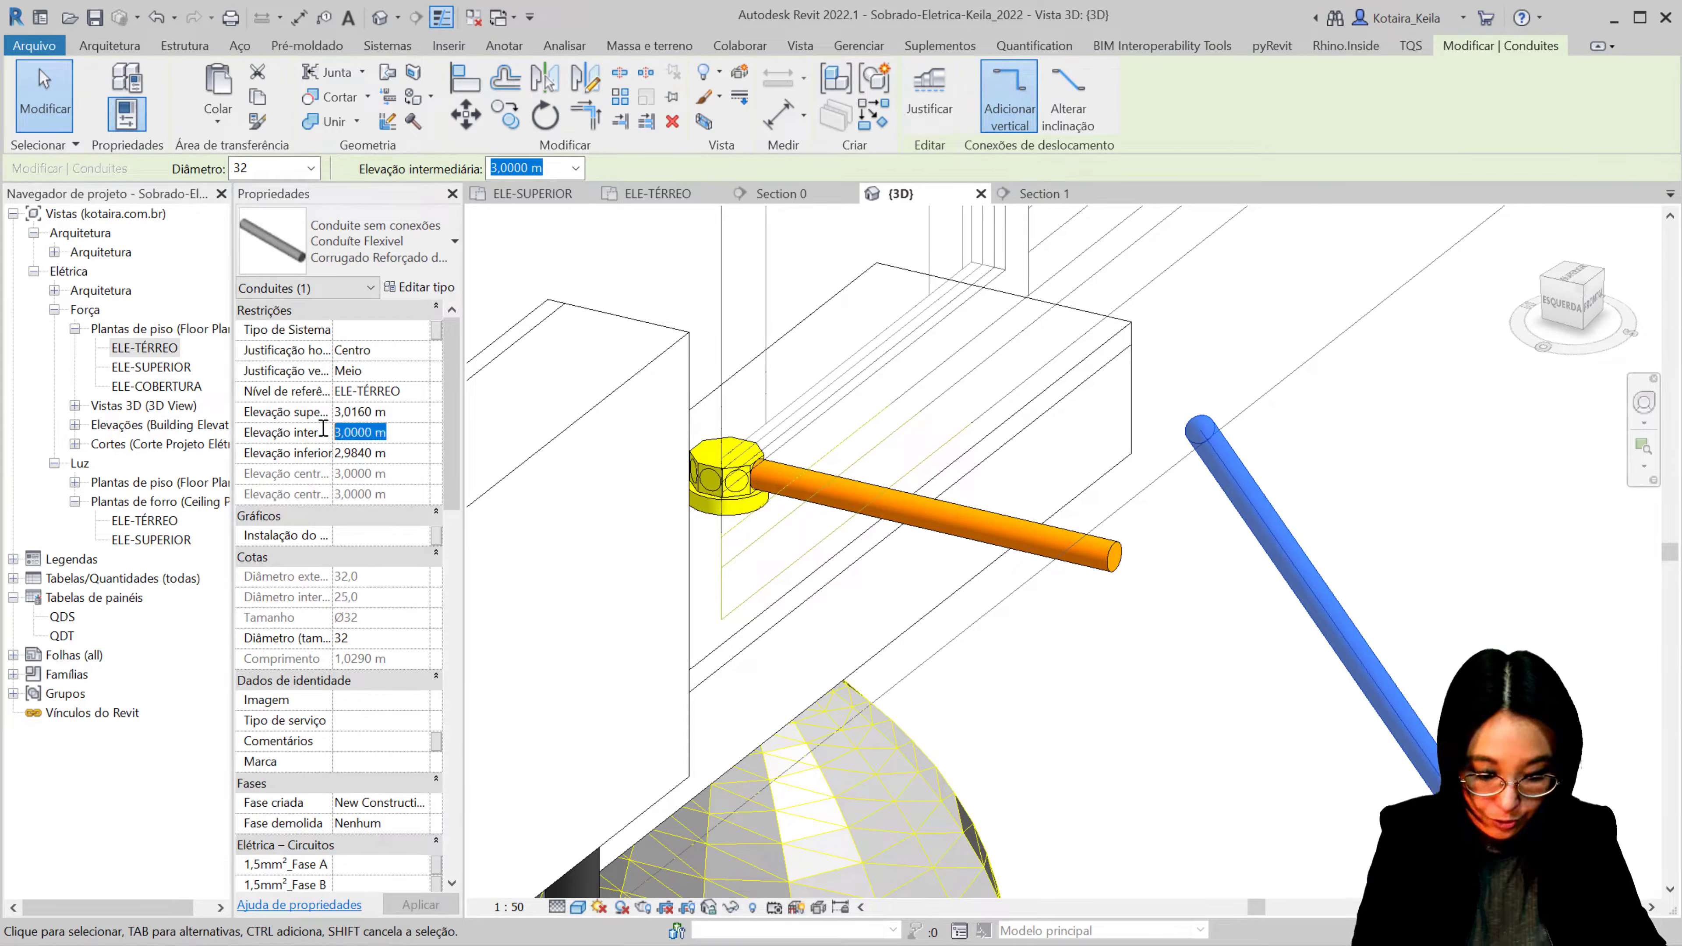
{"action": "type", "text": "2,8"}
{"action": "key", "text": "Return"}
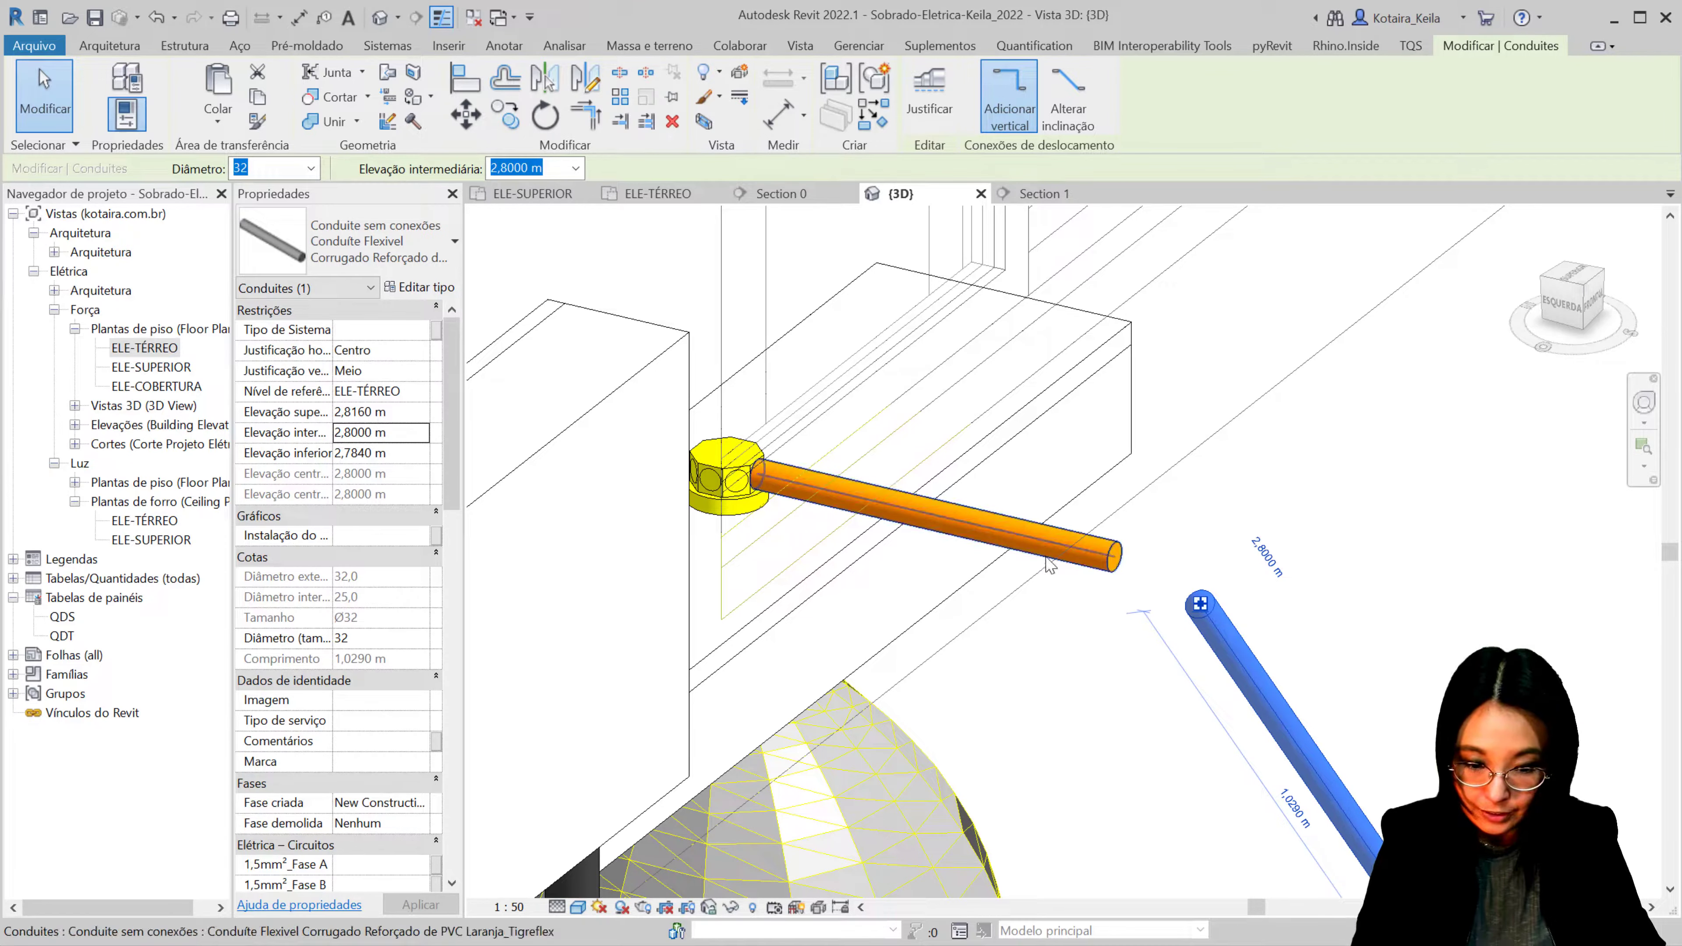
Step: Check the horizontal conduit, then edit the octagonal box's level elevation
{"action": "left_click", "coordinate": [928, 514]}
{"action": "left_click", "coordinate": [741, 516]}
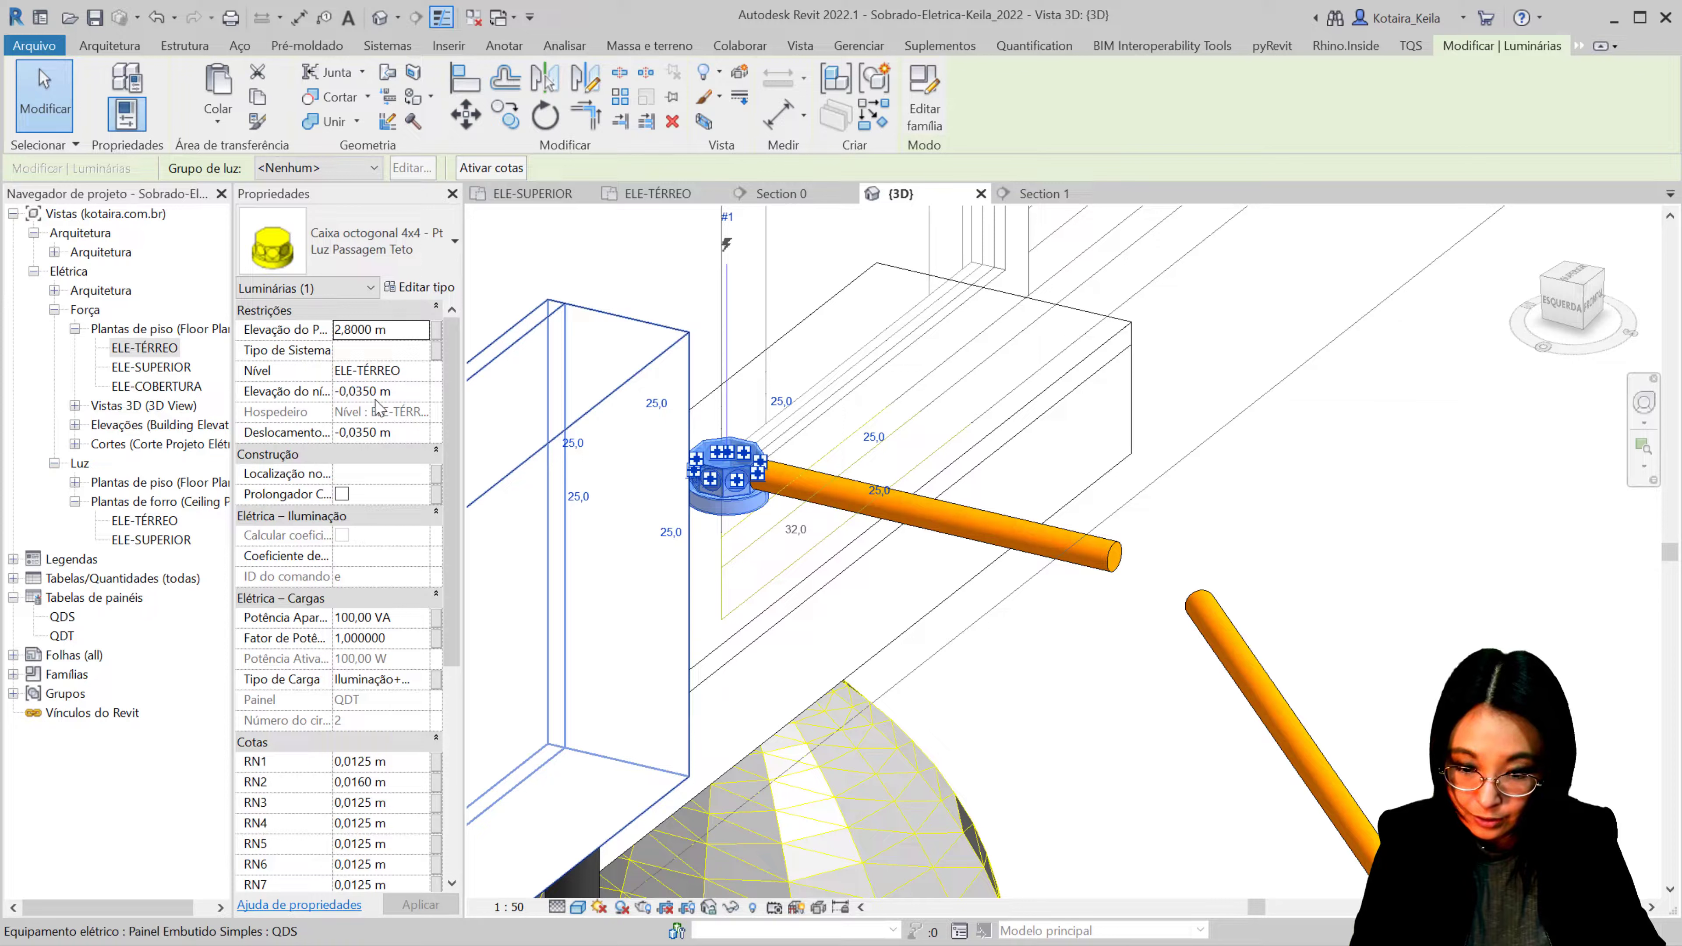
{"action": "left_click", "coordinate": [399, 397]}
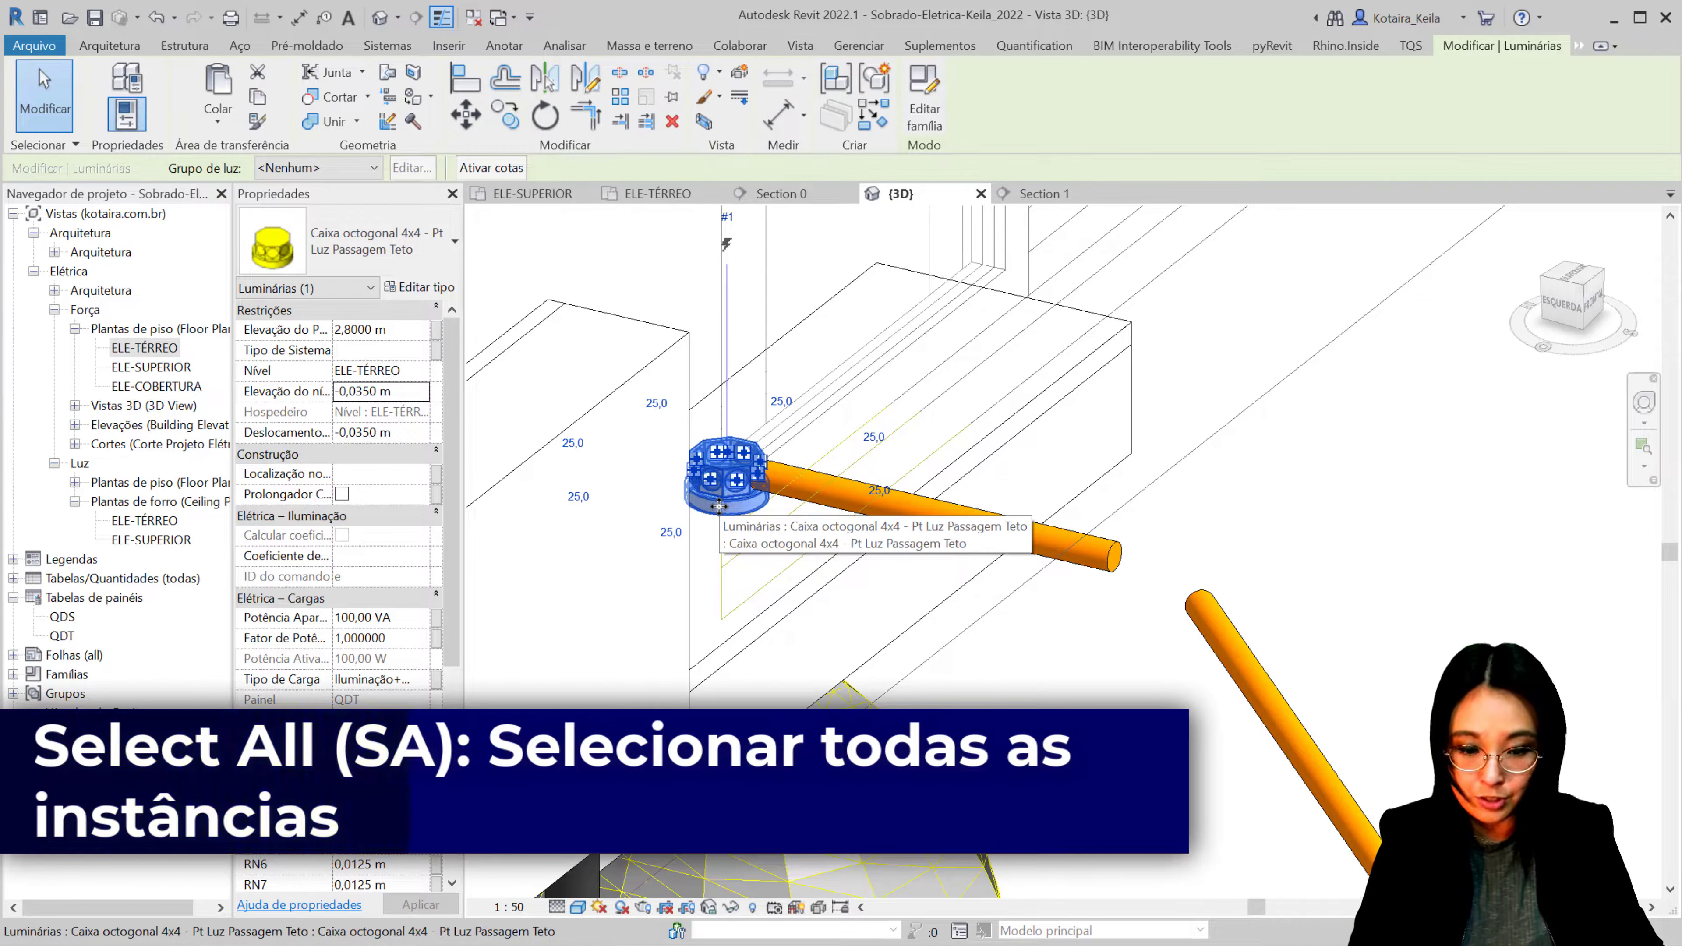
Step: Select all 15 octagonal boxes in the project and set their level elevation to -0,035 m
{"action": "right_click", "coordinate": [718, 507]}
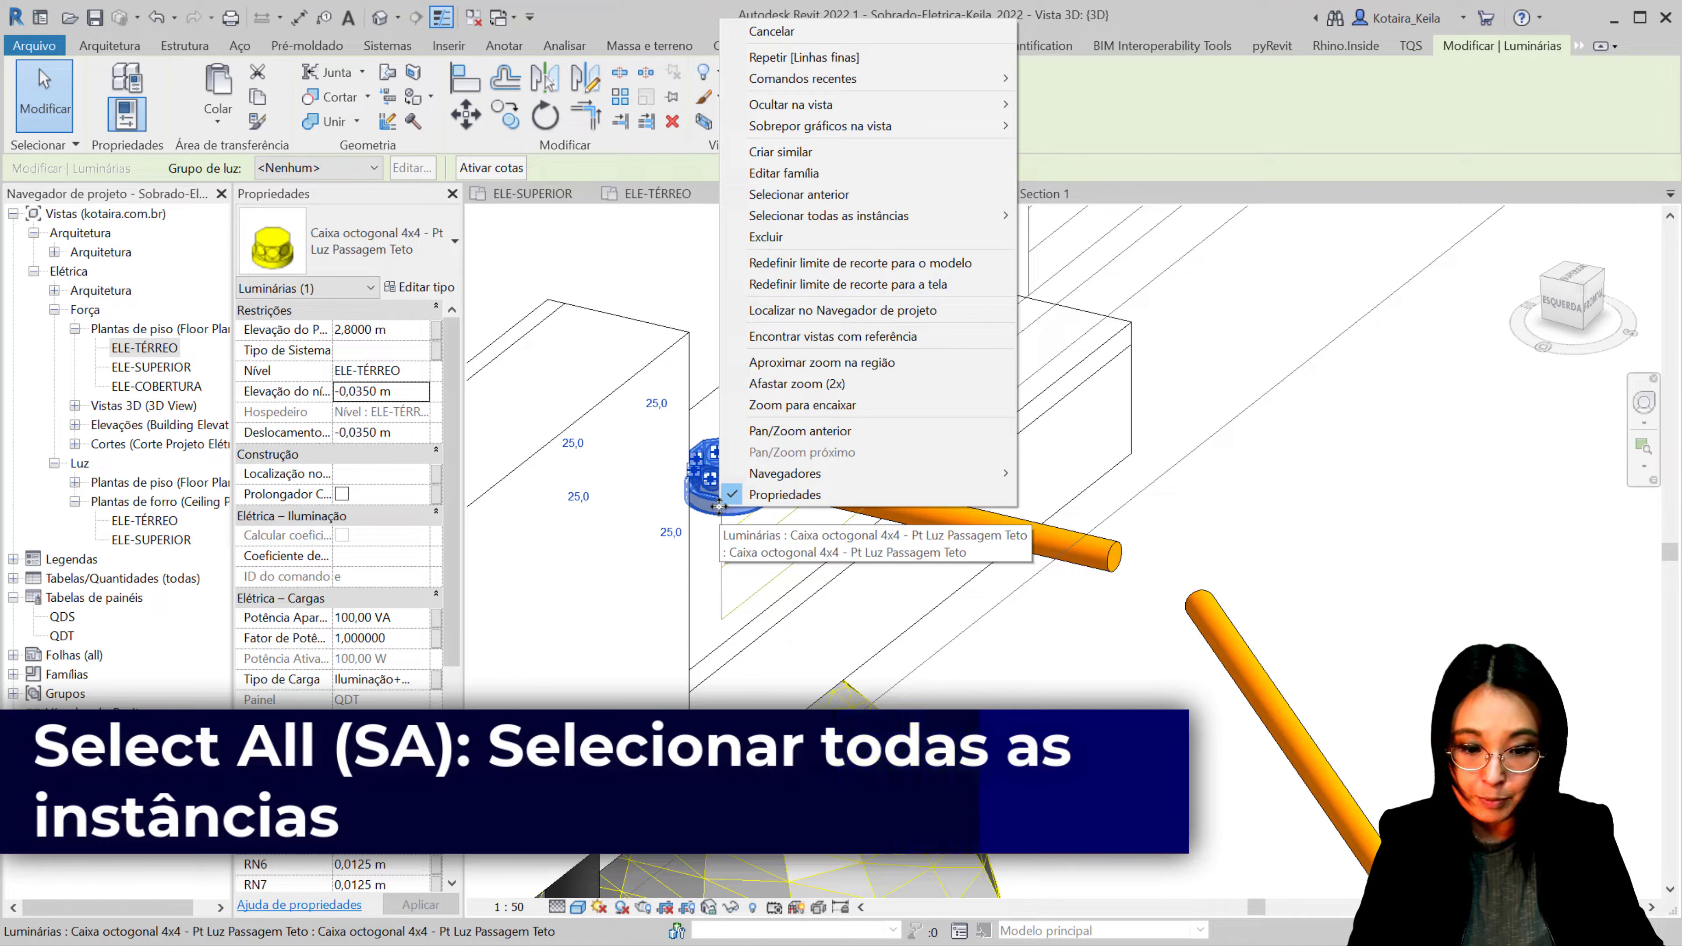
{"action": "mouse_move", "coordinate": [828, 216]}
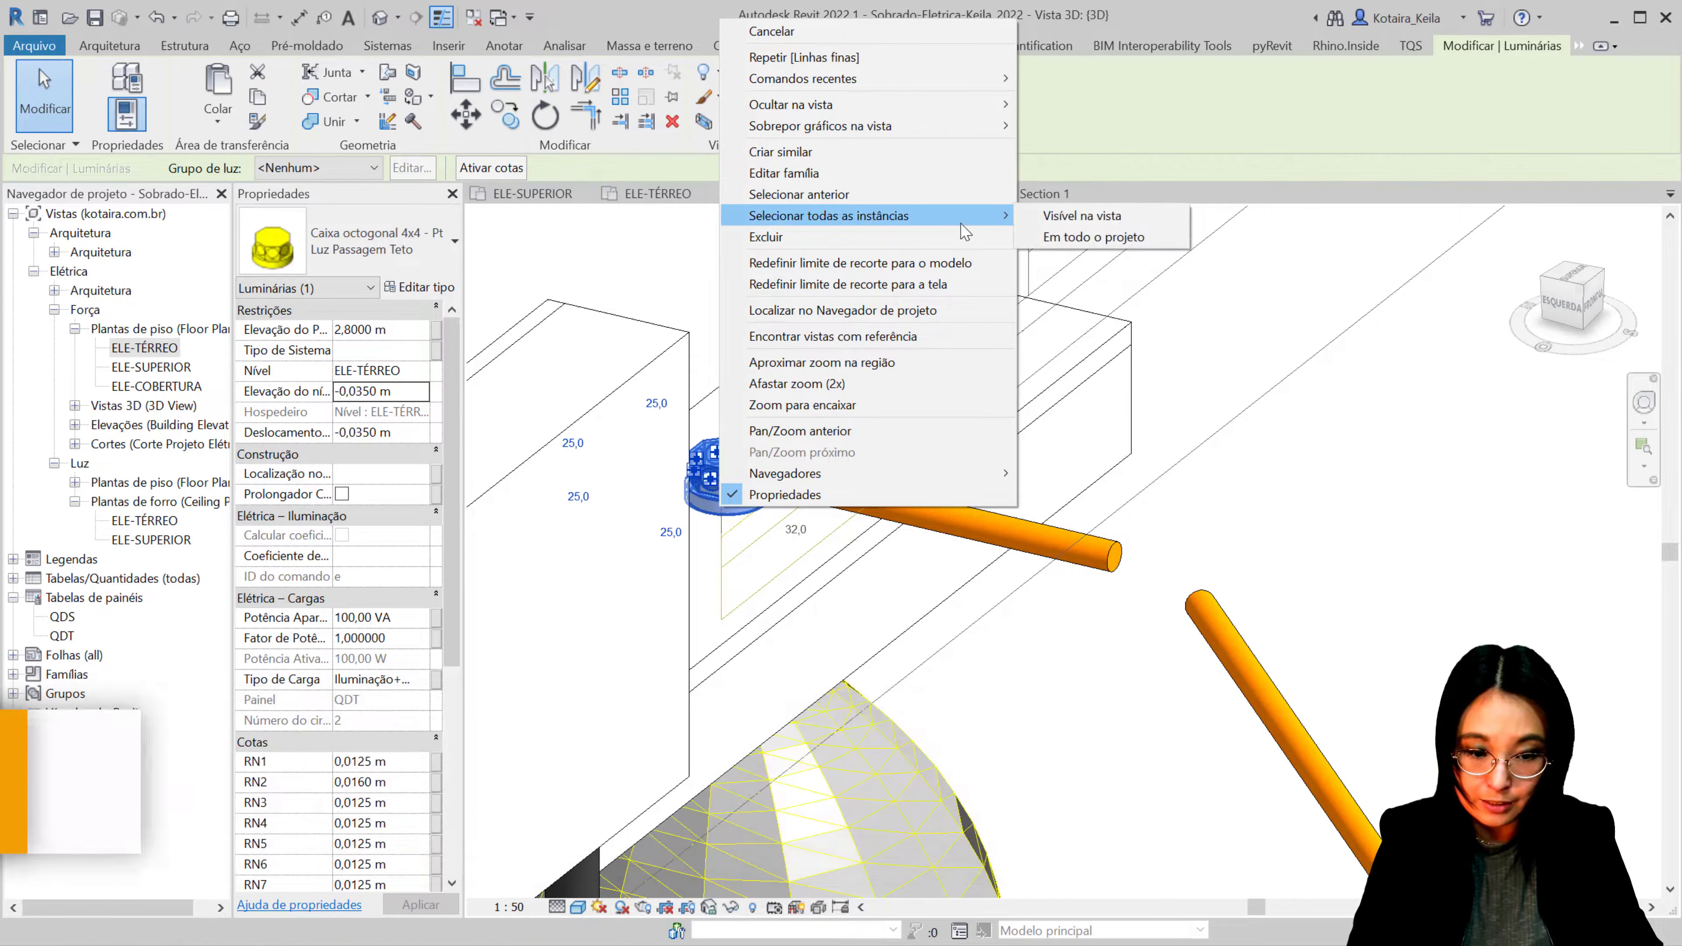
{"action": "left_click", "coordinate": [1078, 239]}
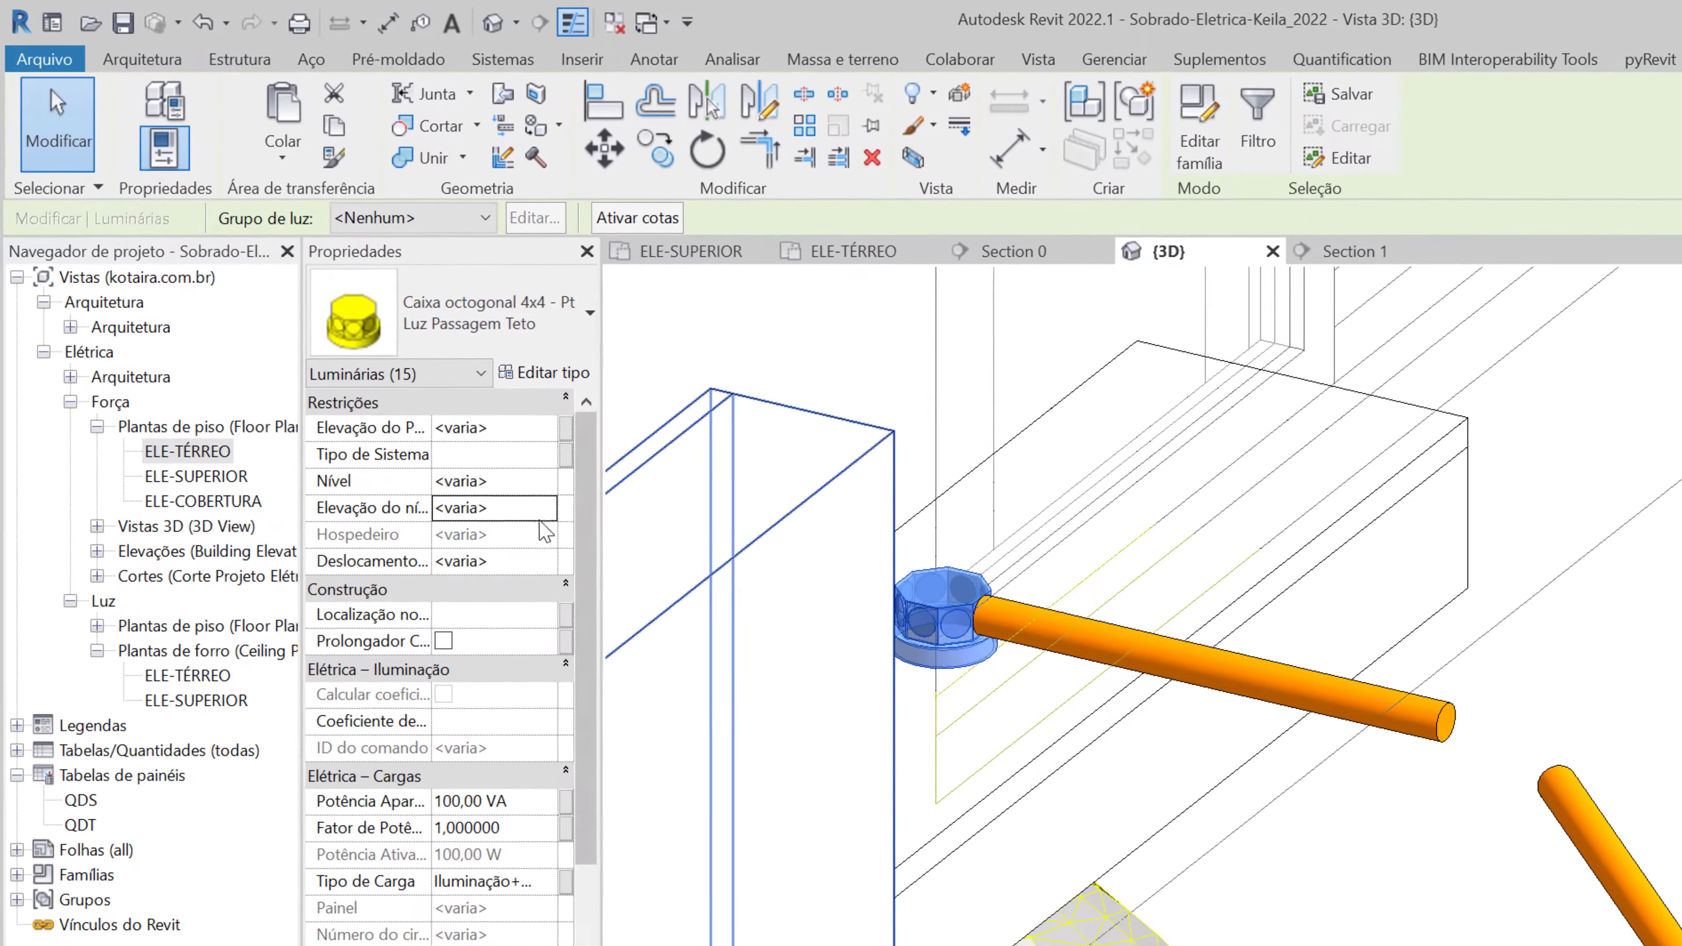
{"action": "left_click", "coordinate": [404, 399]}
{"action": "type", "text": "-0,0350 m"}
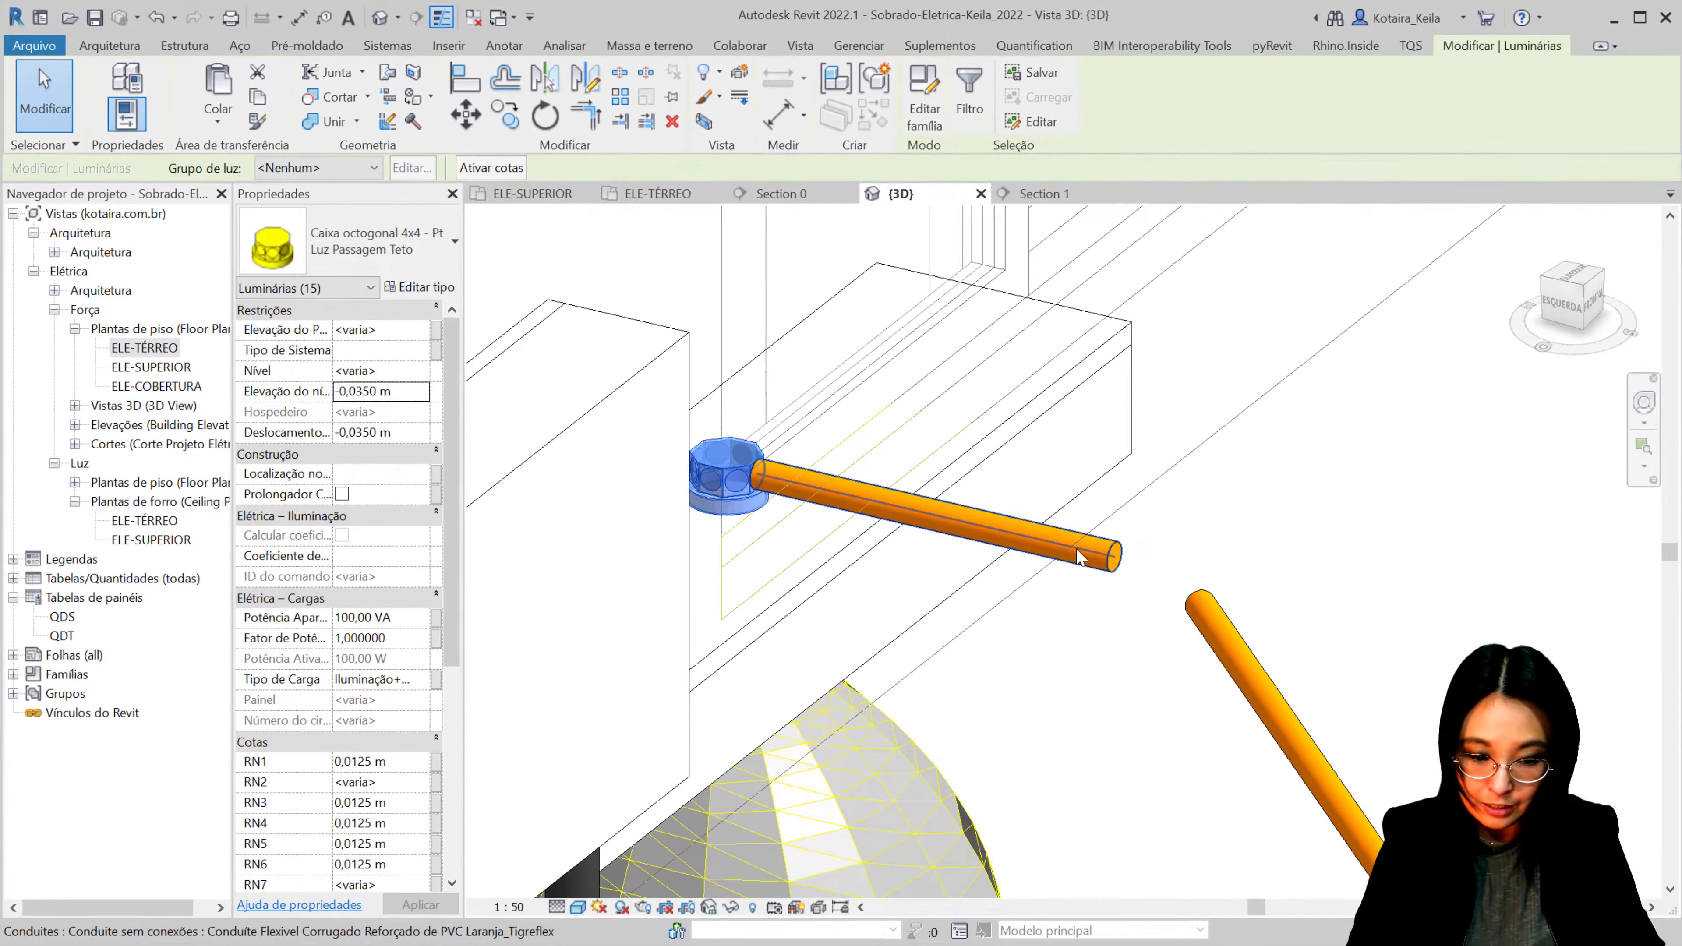
Step: Inspect the horizontal conduit, box fitting and diagonal conduit to verify their values
{"action": "left_click", "coordinate": [1078, 556]}
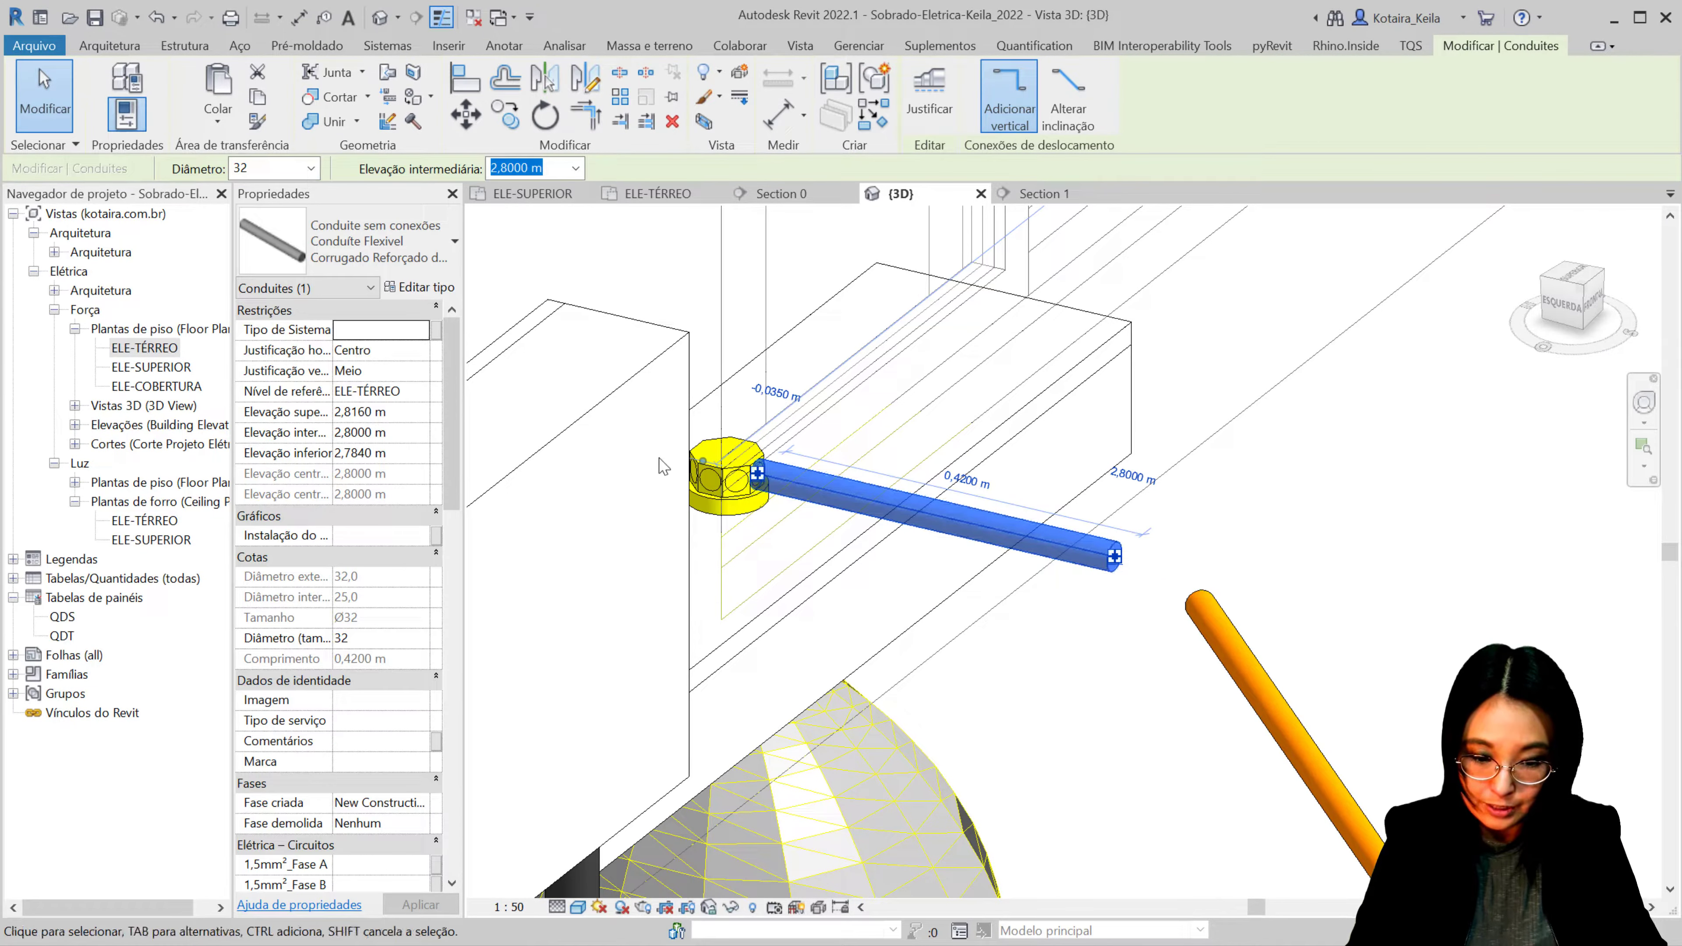
{"action": "left_click", "coordinate": [732, 472]}
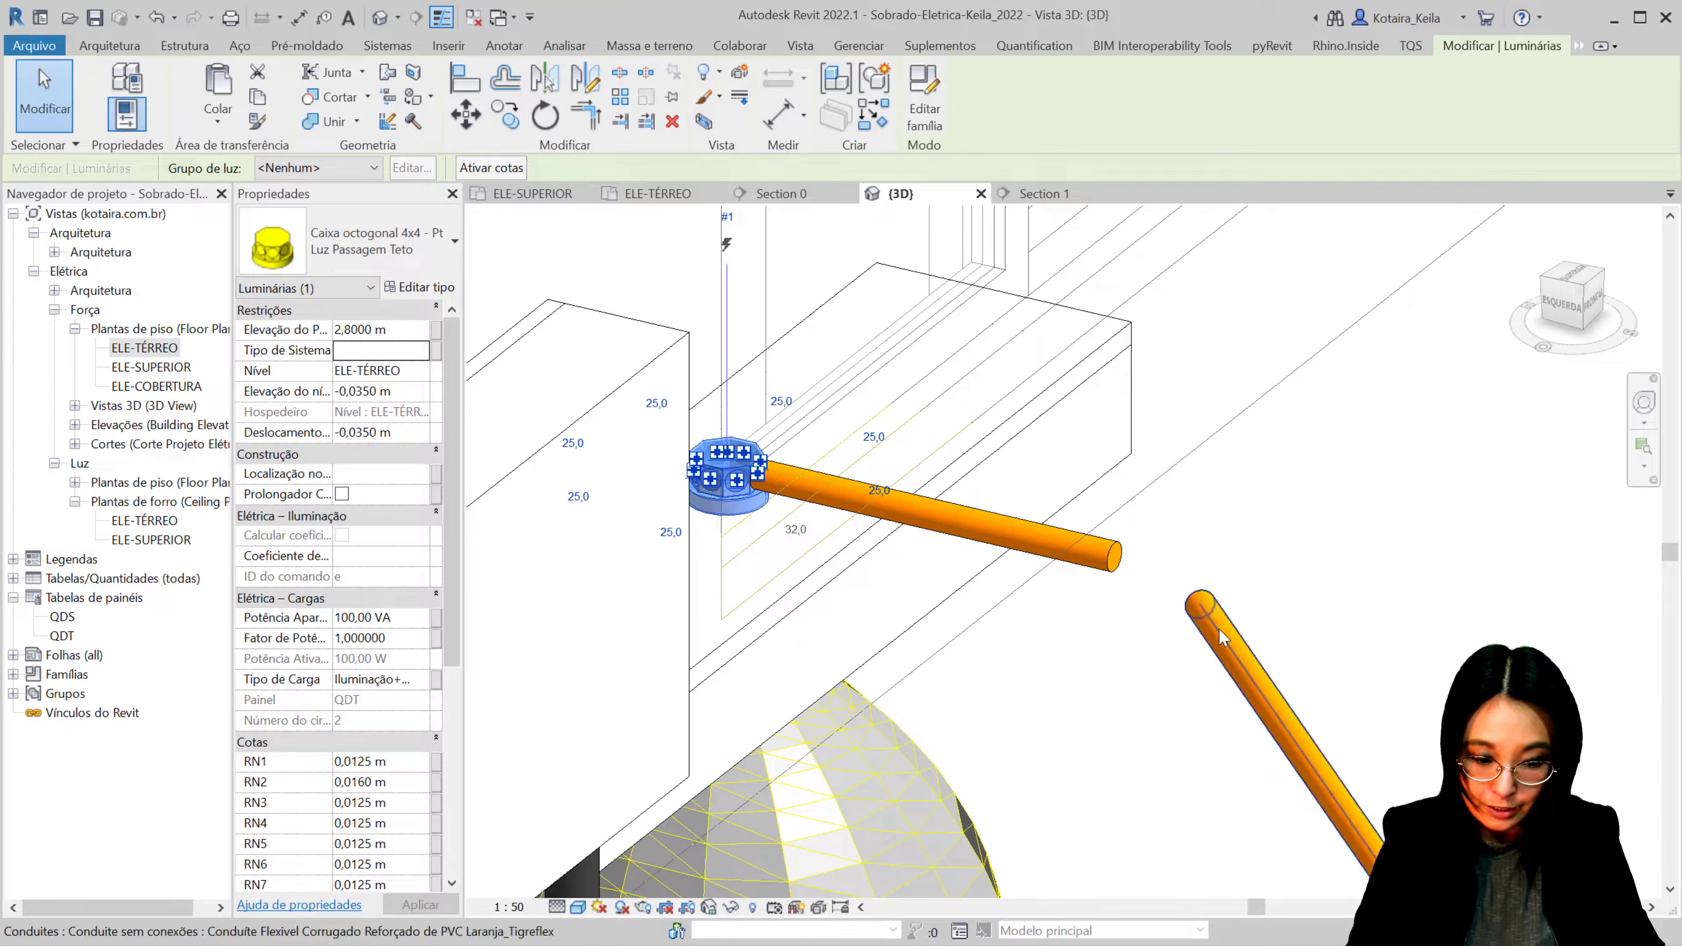
{"action": "left_click", "coordinate": [1116, 583]}
{"action": "left_click", "coordinate": [1113, 572]}
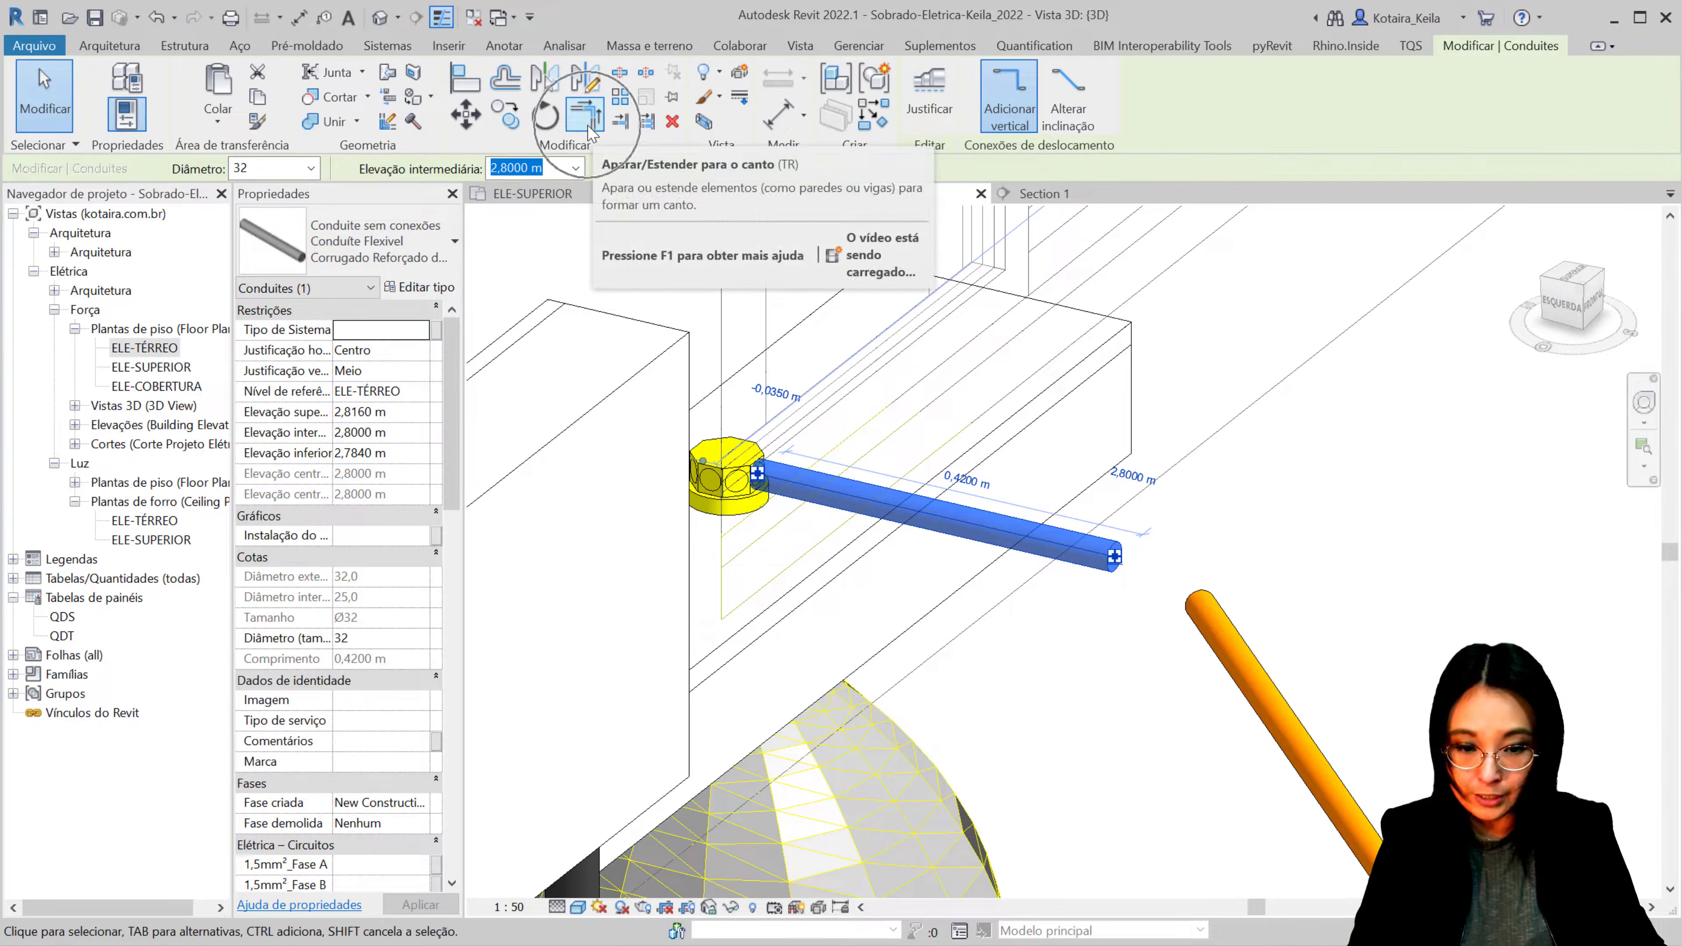
Step: Join the horizontal and diagonal orange conduits into a bent corner with Trim/Extend (TR)
{"action": "key", "text": "Escape"}
{"action": "left_click", "coordinate": [1204, 633]}
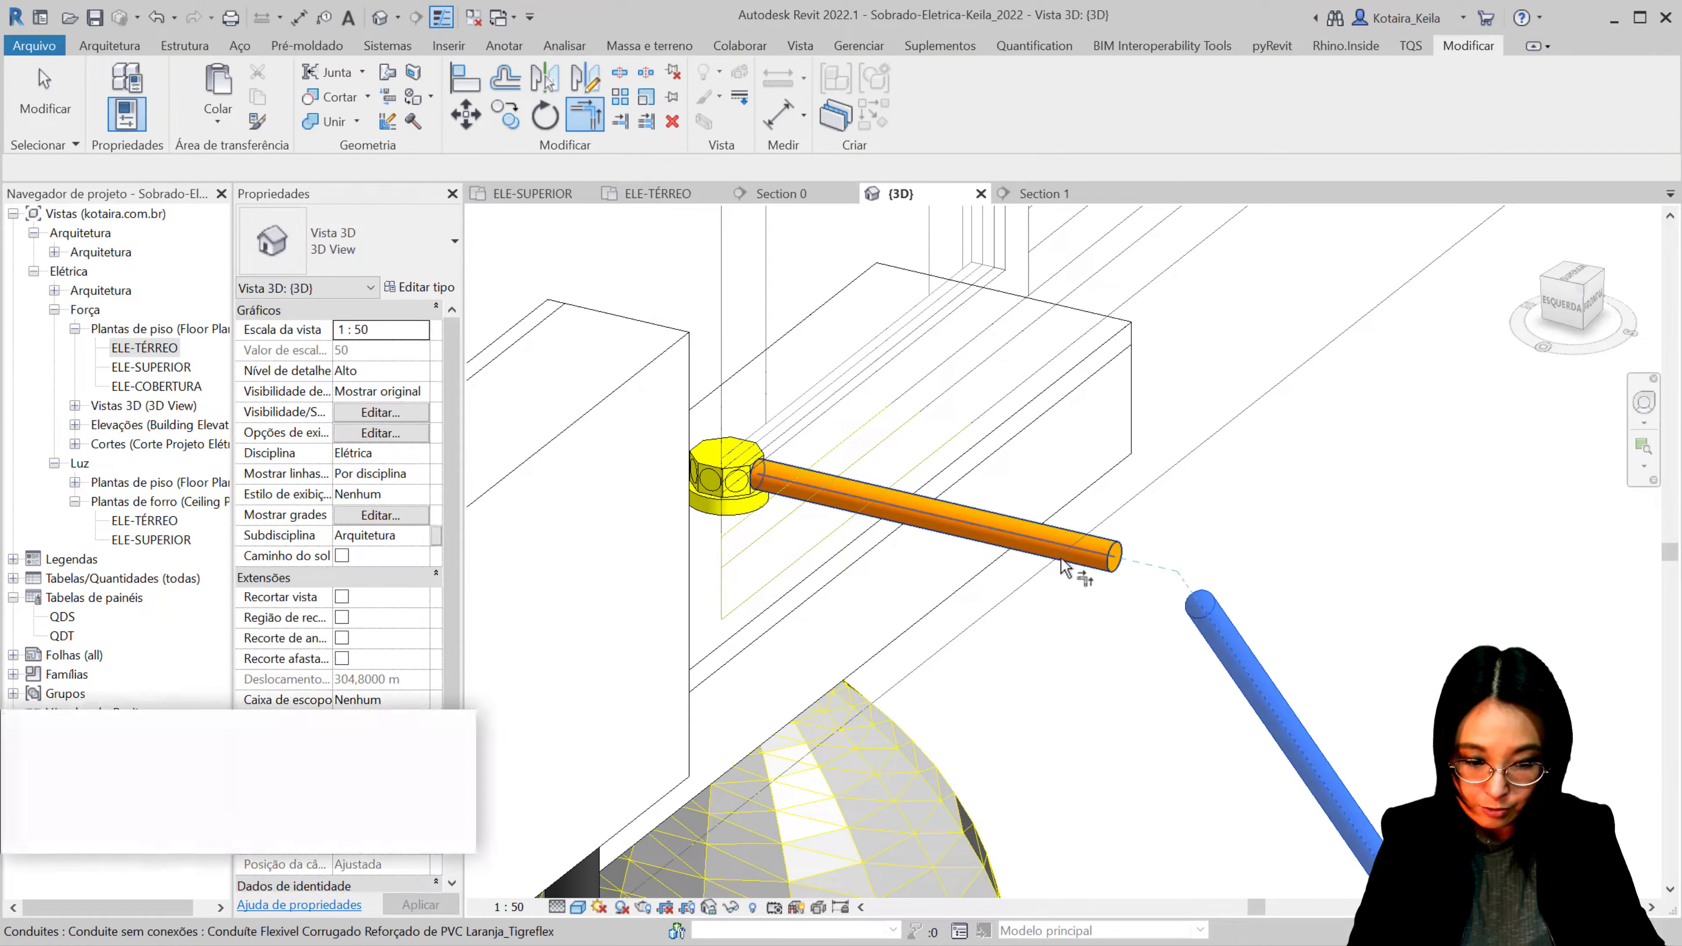
{"action": "left_click", "coordinate": [1085, 554]}
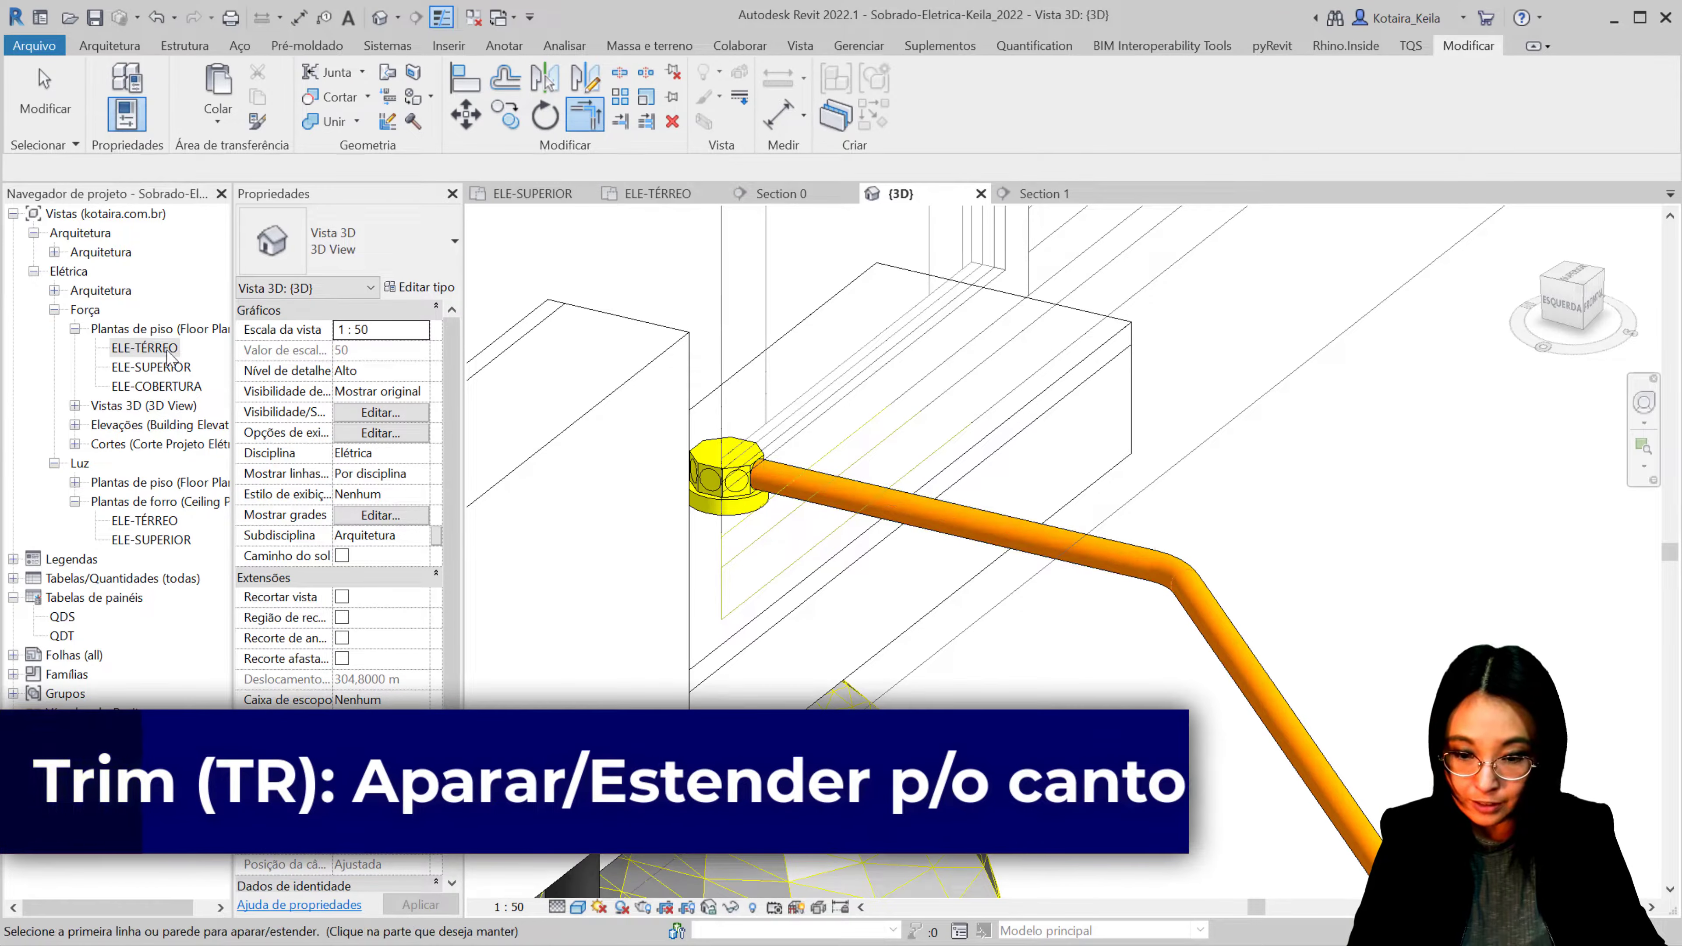
Step: Switch to the ELE-TÉRREO plan, pan to the Garagem and select the QDT panel
{"action": "left_click", "coordinate": [658, 193]}
{"action": "scroll", "coordinate": [830, 470], "scroll_direction": "down", "scroll_amount": 5}
{"action": "middle_click_drag", "start_coordinate": [928, 669], "coordinate": [1068, 475]}
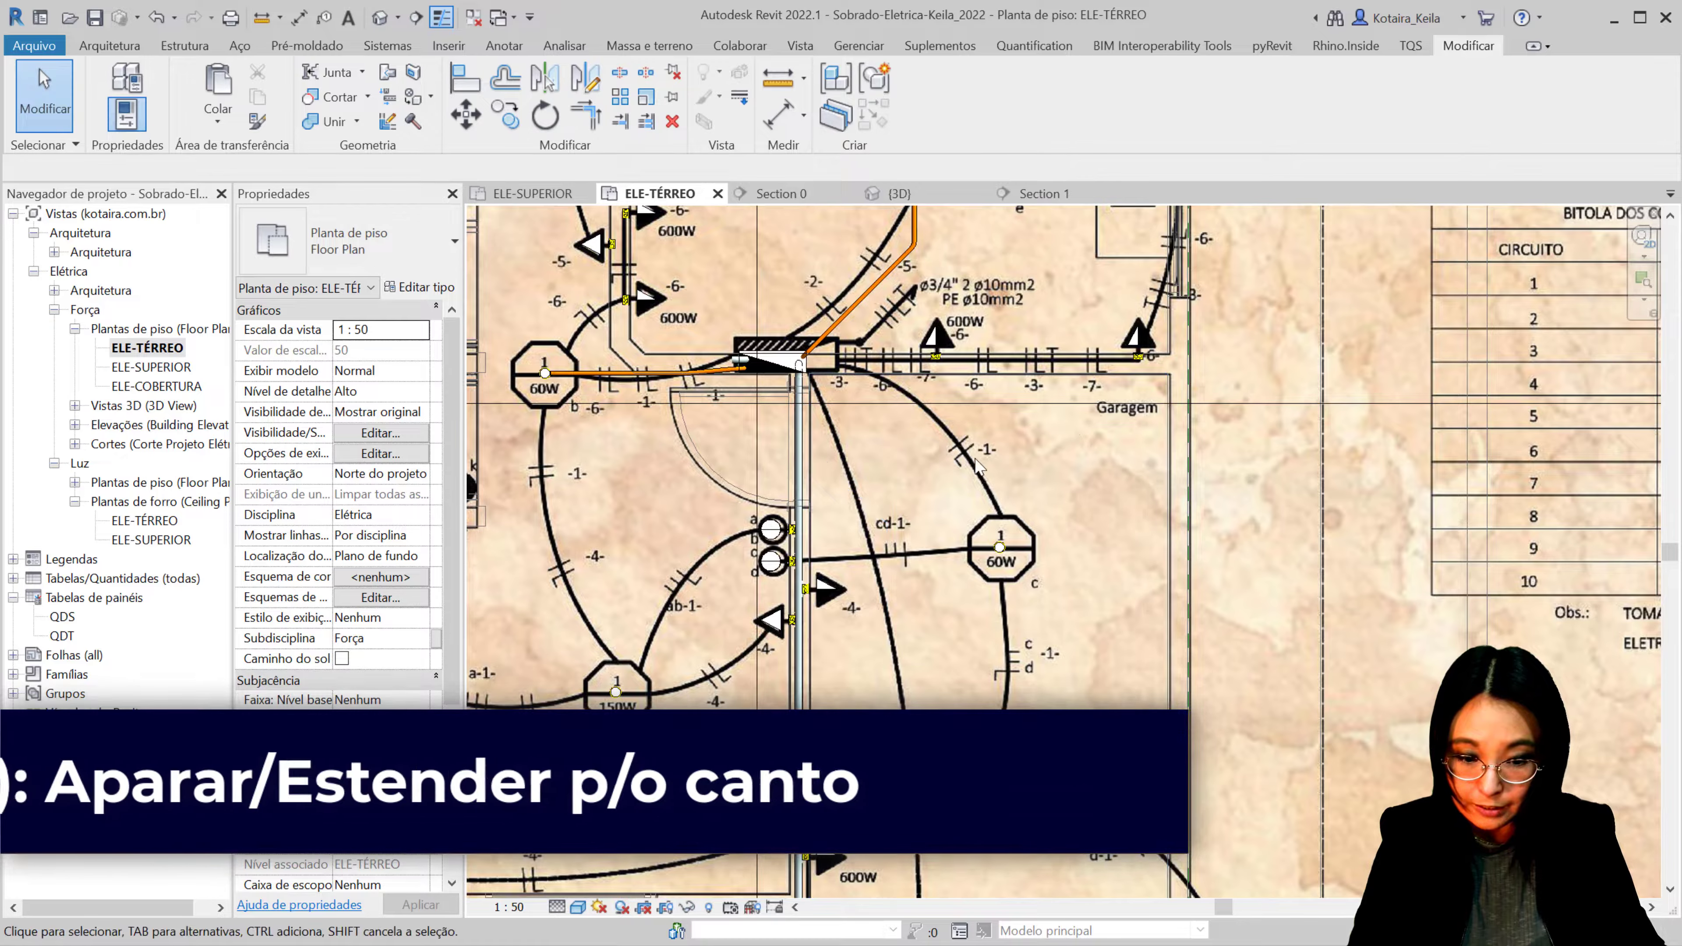
{"action": "scroll", "coordinate": [937, 461], "scroll_direction": "up", "scroll_amount": 3}
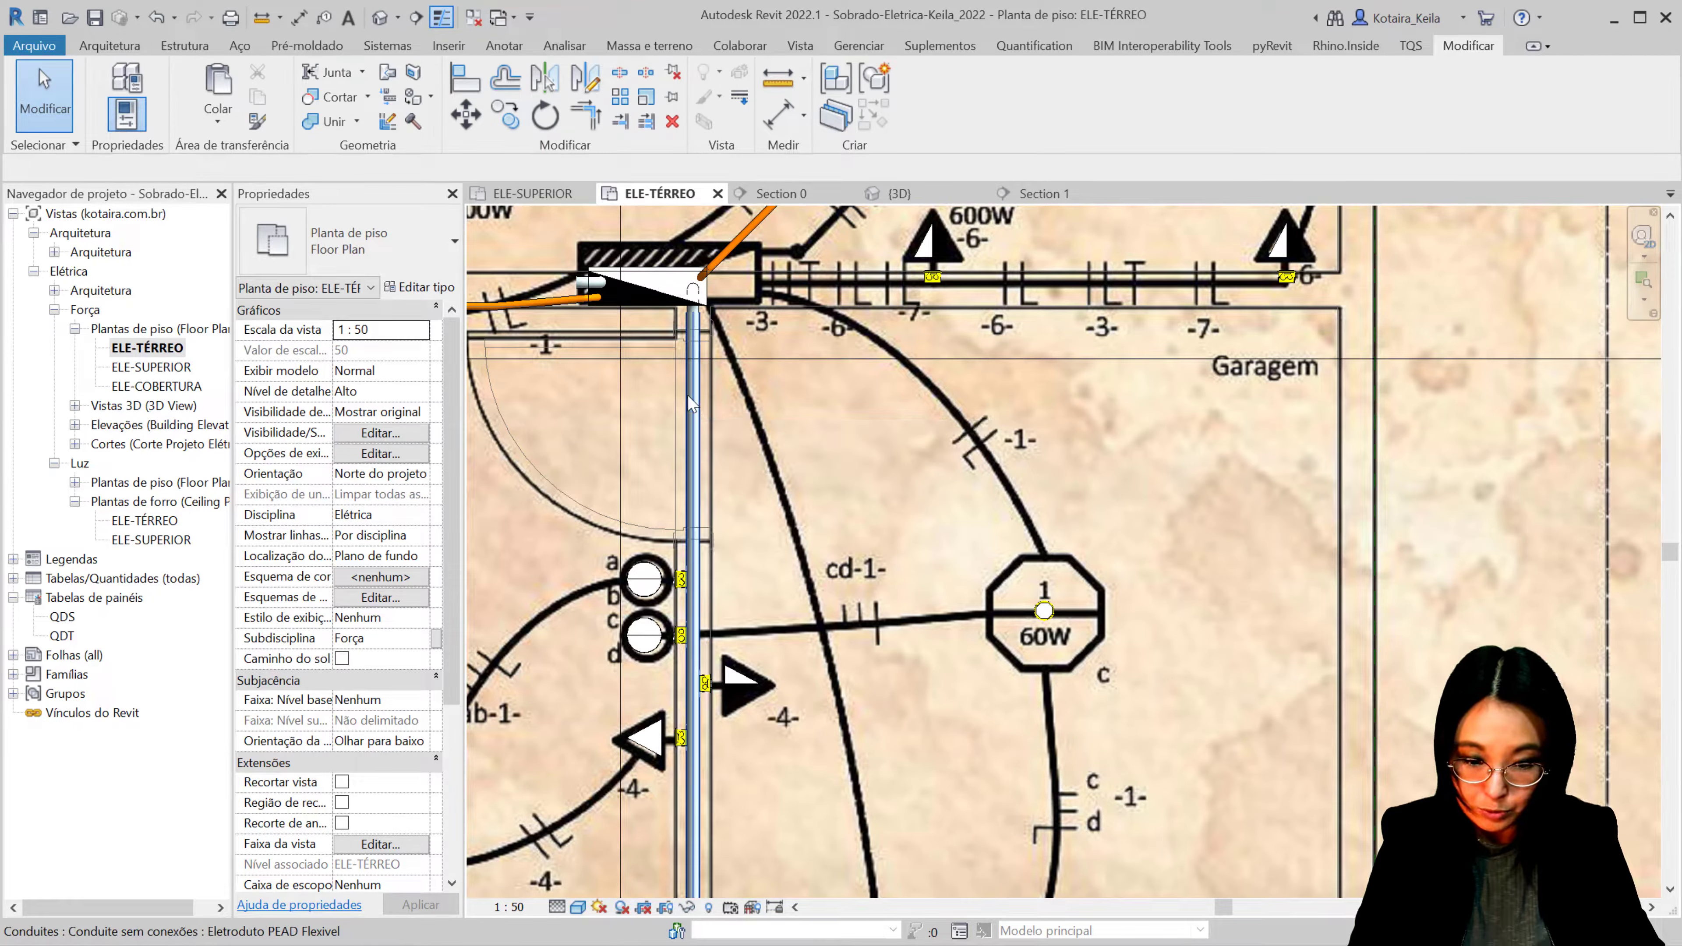
{"action": "left_click", "coordinate": [689, 295]}
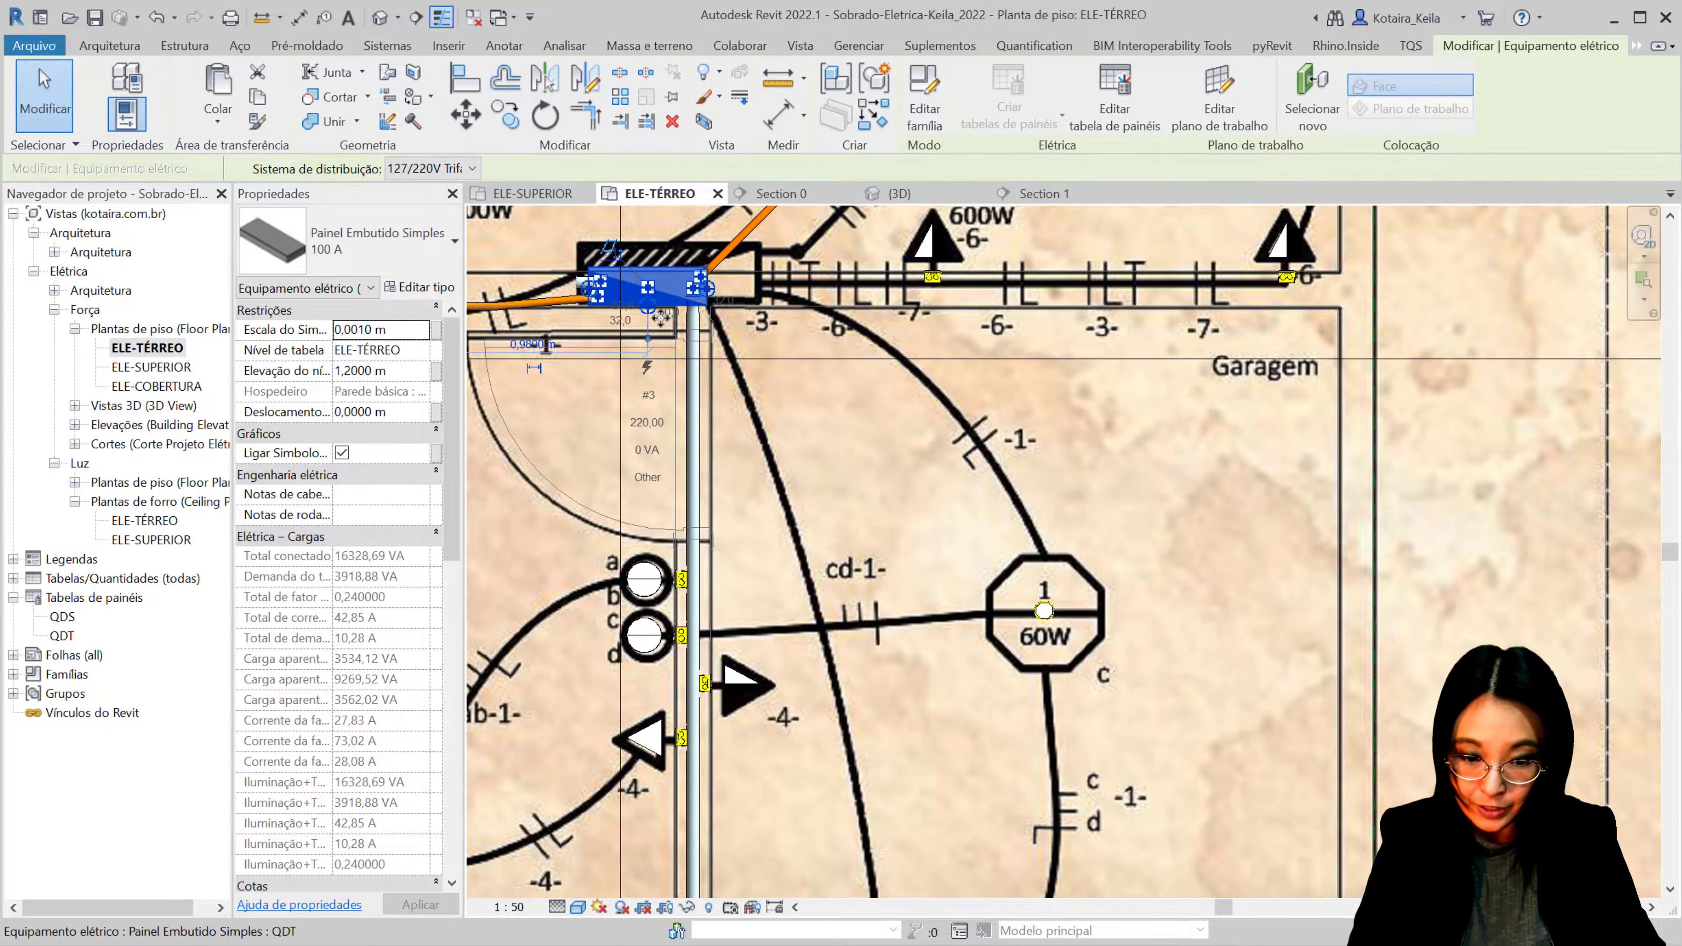
{"action": "scroll", "coordinate": [656, 311], "scroll_direction": "up", "scroll_amount": 2}
Step: Start a conduit from the QDT panel's face with its connector 0,48 m along the face
{"action": "right_click", "coordinate": [651, 284]}
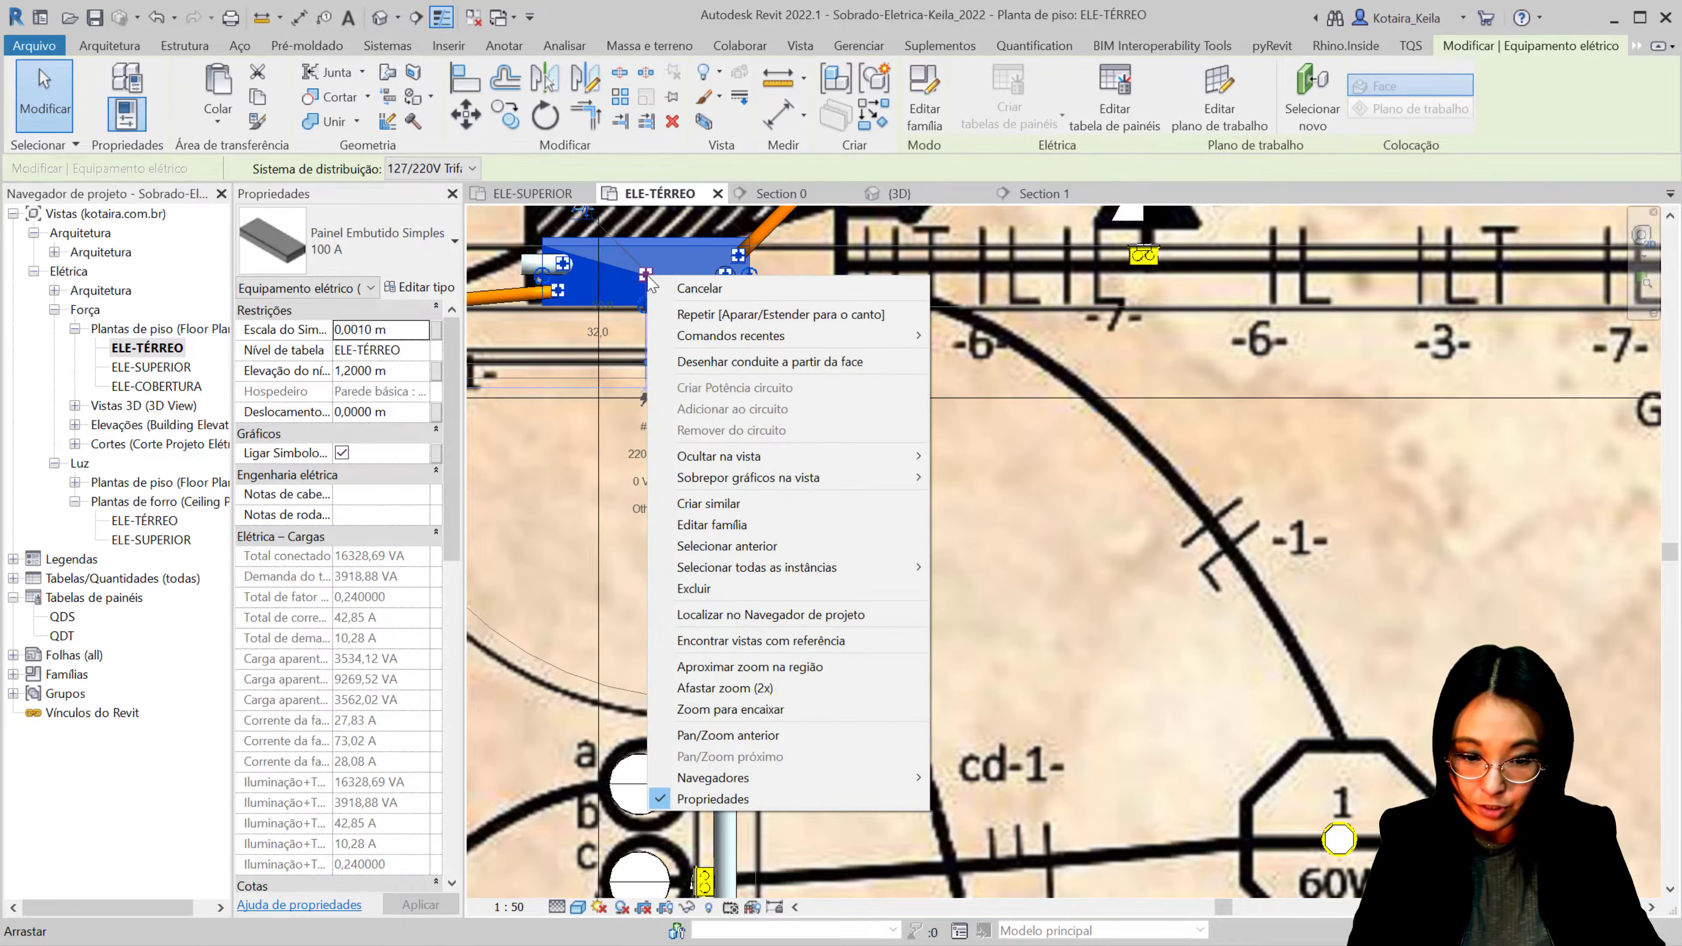
{"action": "left_click", "coordinate": [818, 363]}
{"action": "middle_click_drag", "start_coordinate": [1029, 521], "coordinate": [664, 365]}
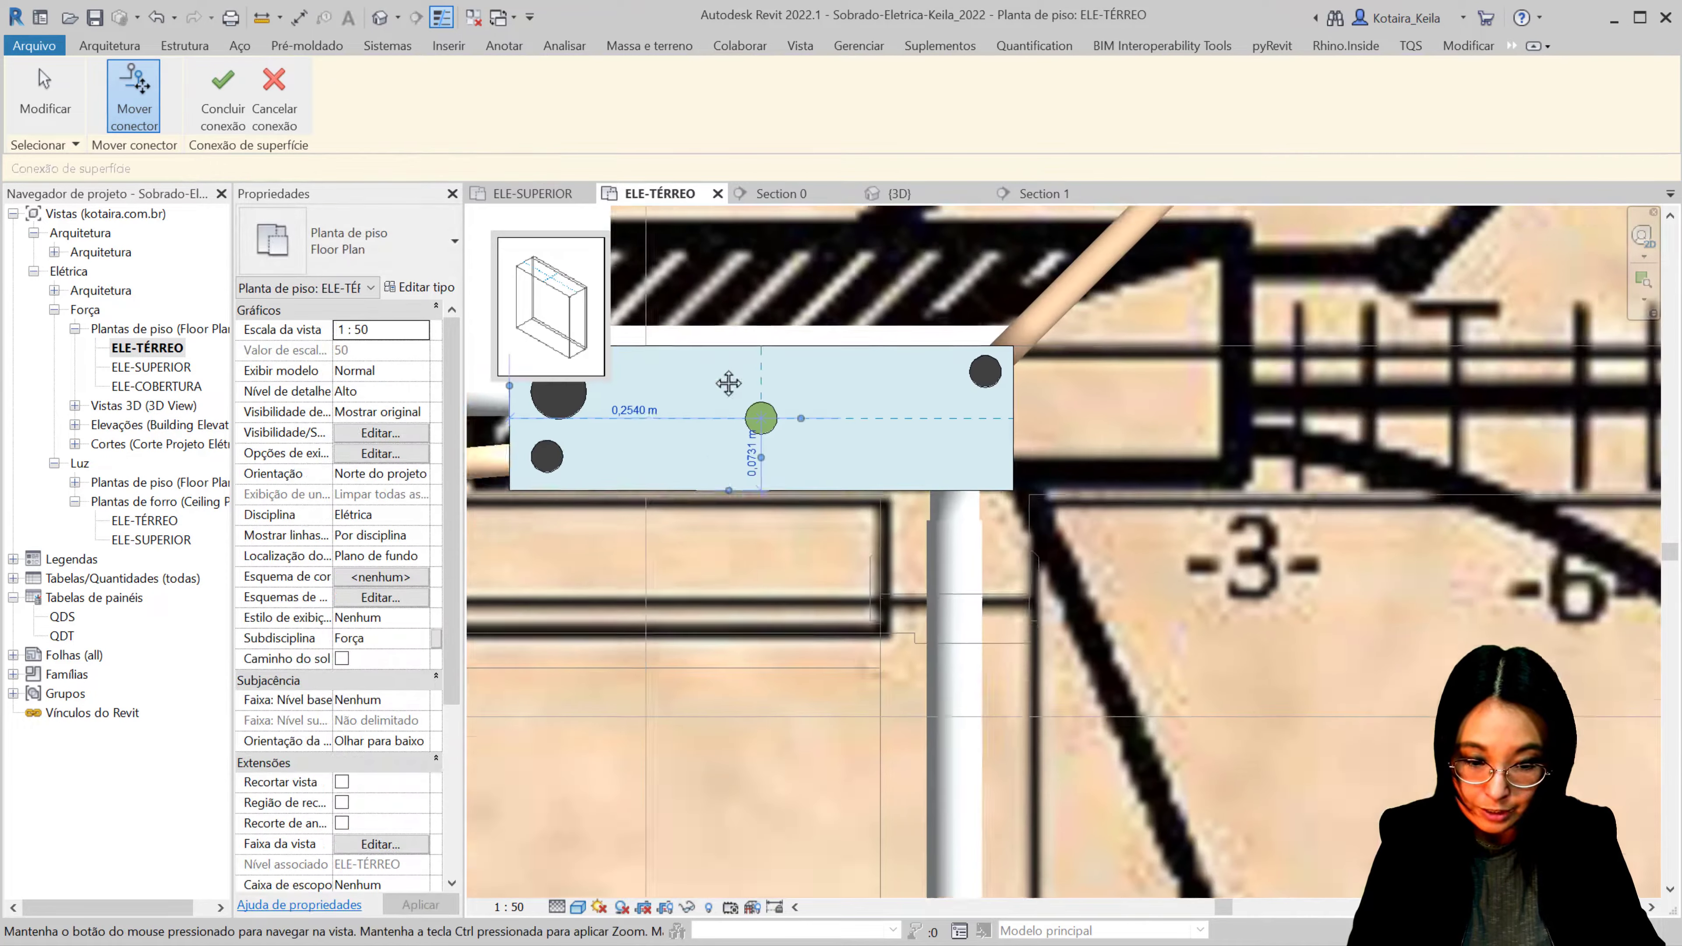
{"action": "left_click_drag", "start_coordinate": [705, 388], "coordinate": [915, 441]}
{"action": "left_click_drag", "start_coordinate": [747, 431], "coordinate": [713, 424]}
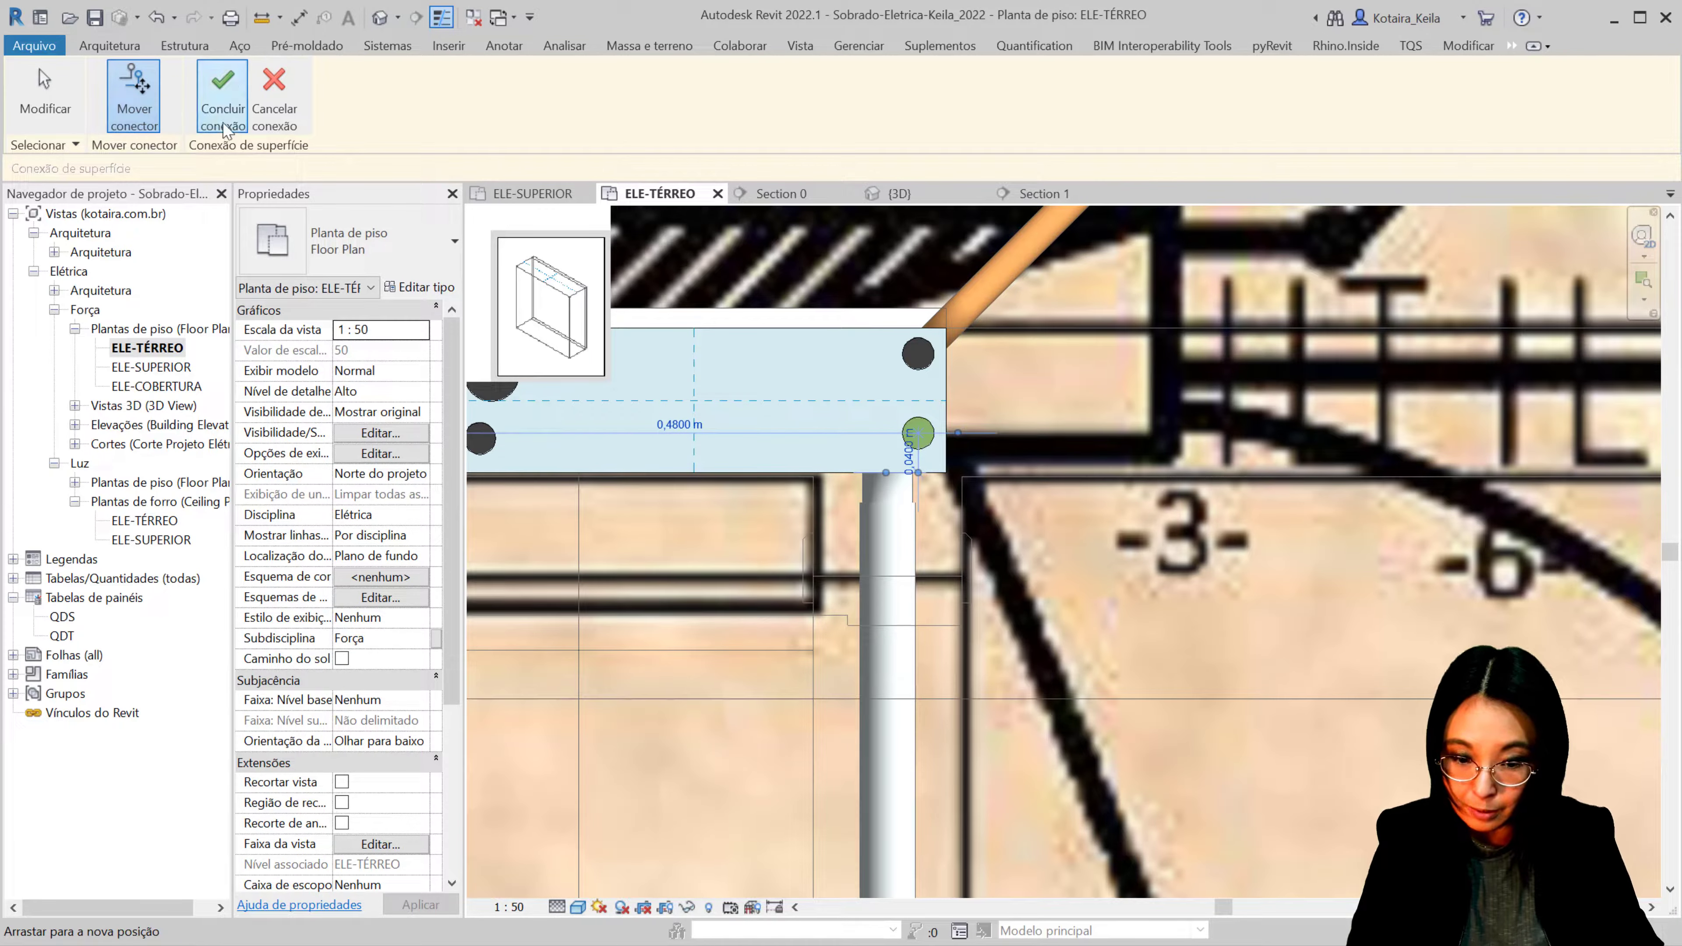
{"action": "left_click", "coordinate": [222, 99]}
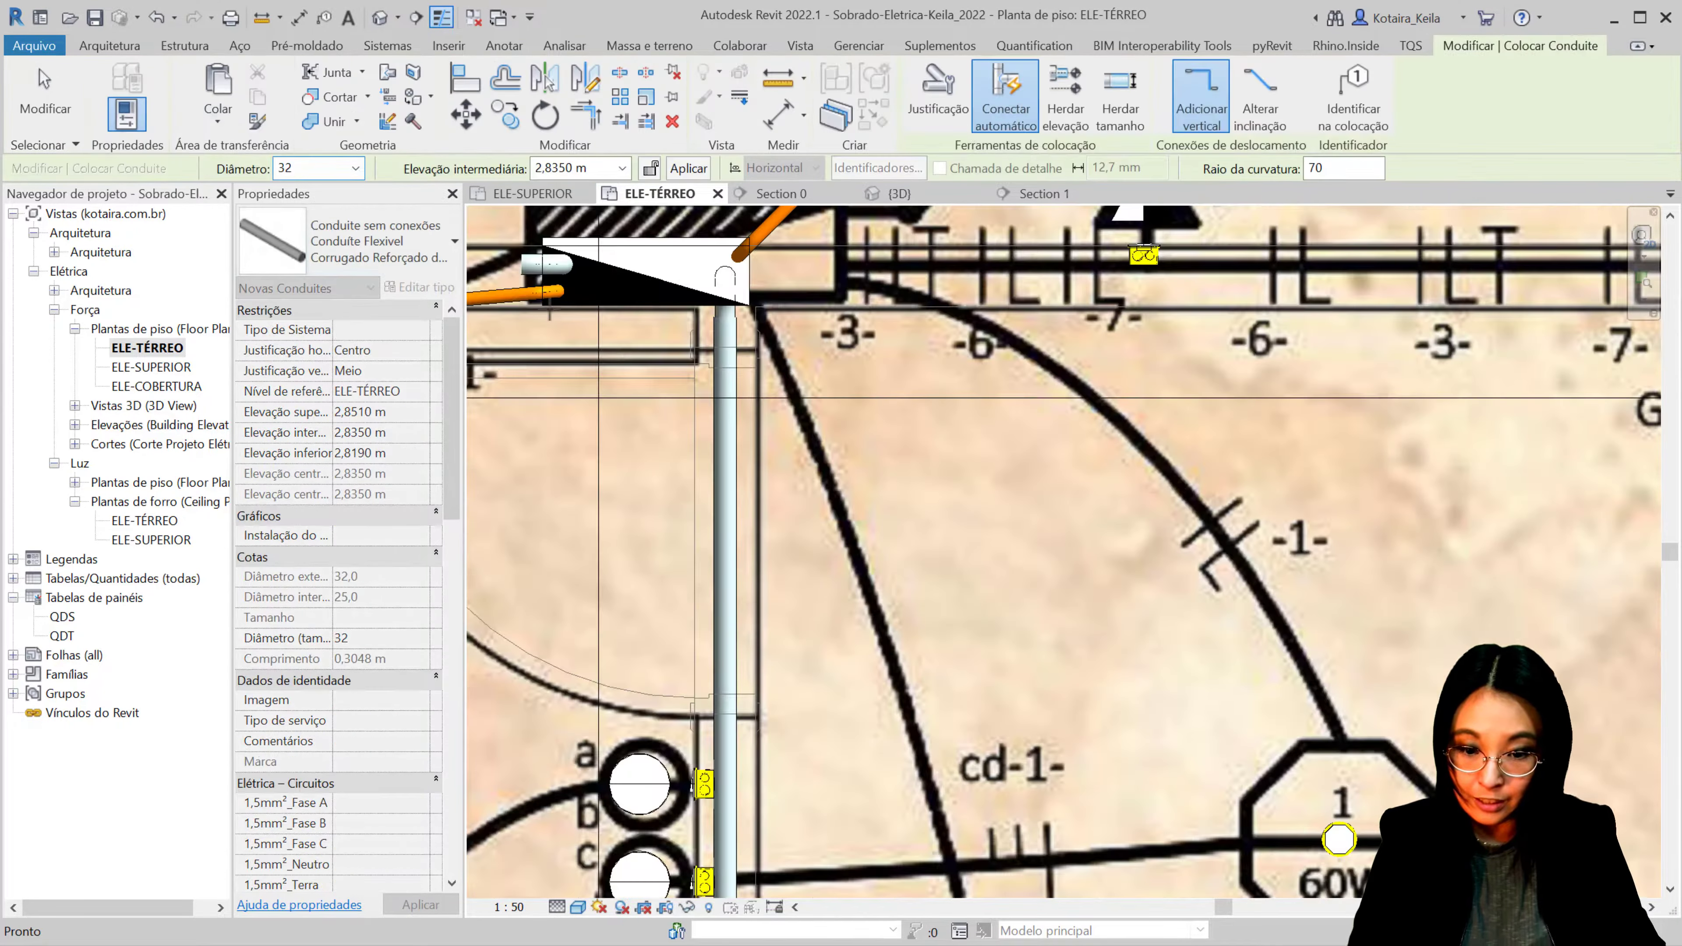
Step: Run the conduit at 2,80 m intermediate elevation to the 60W fixture's connector
{"action": "left_click", "coordinate": [563, 167]}
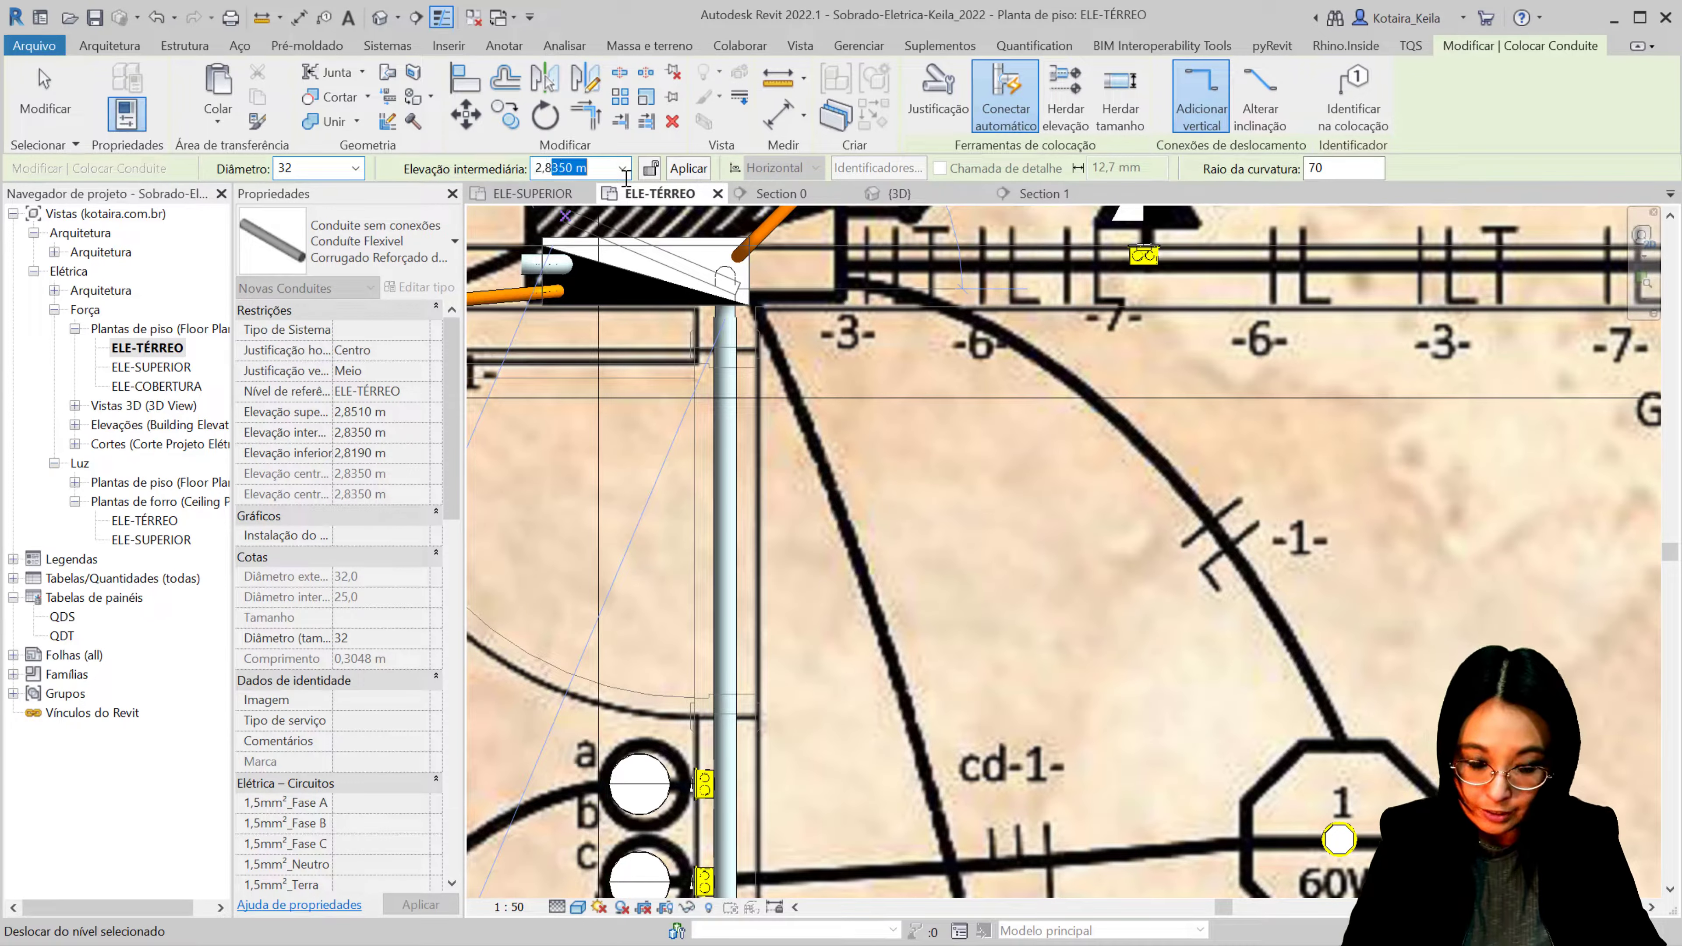
{"action": "key", "text": "BackSpace"}
{"action": "key", "text": "Return"}
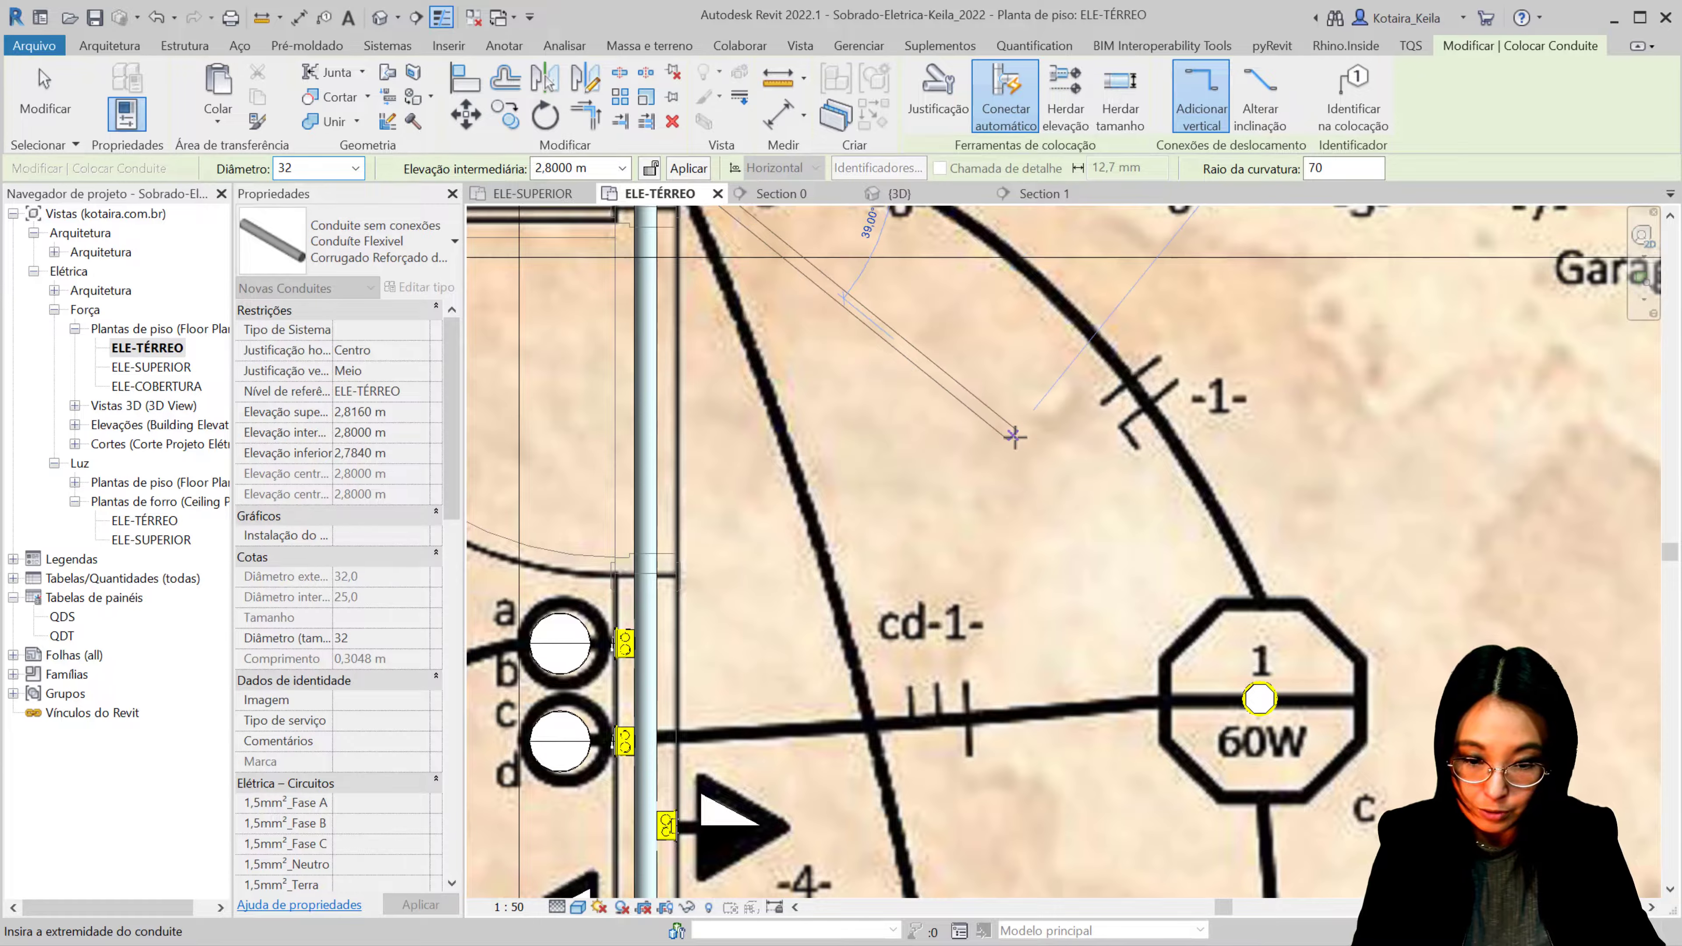
{"action": "middle_click_drag", "start_coordinate": [962, 424], "coordinate": [770, 368]}
{"action": "scroll", "coordinate": [932, 424], "scroll_direction": "down", "scroll_amount": 1}
{"action": "scroll", "coordinate": [770, 369], "scroll_direction": "down", "scroll_amount": 2}
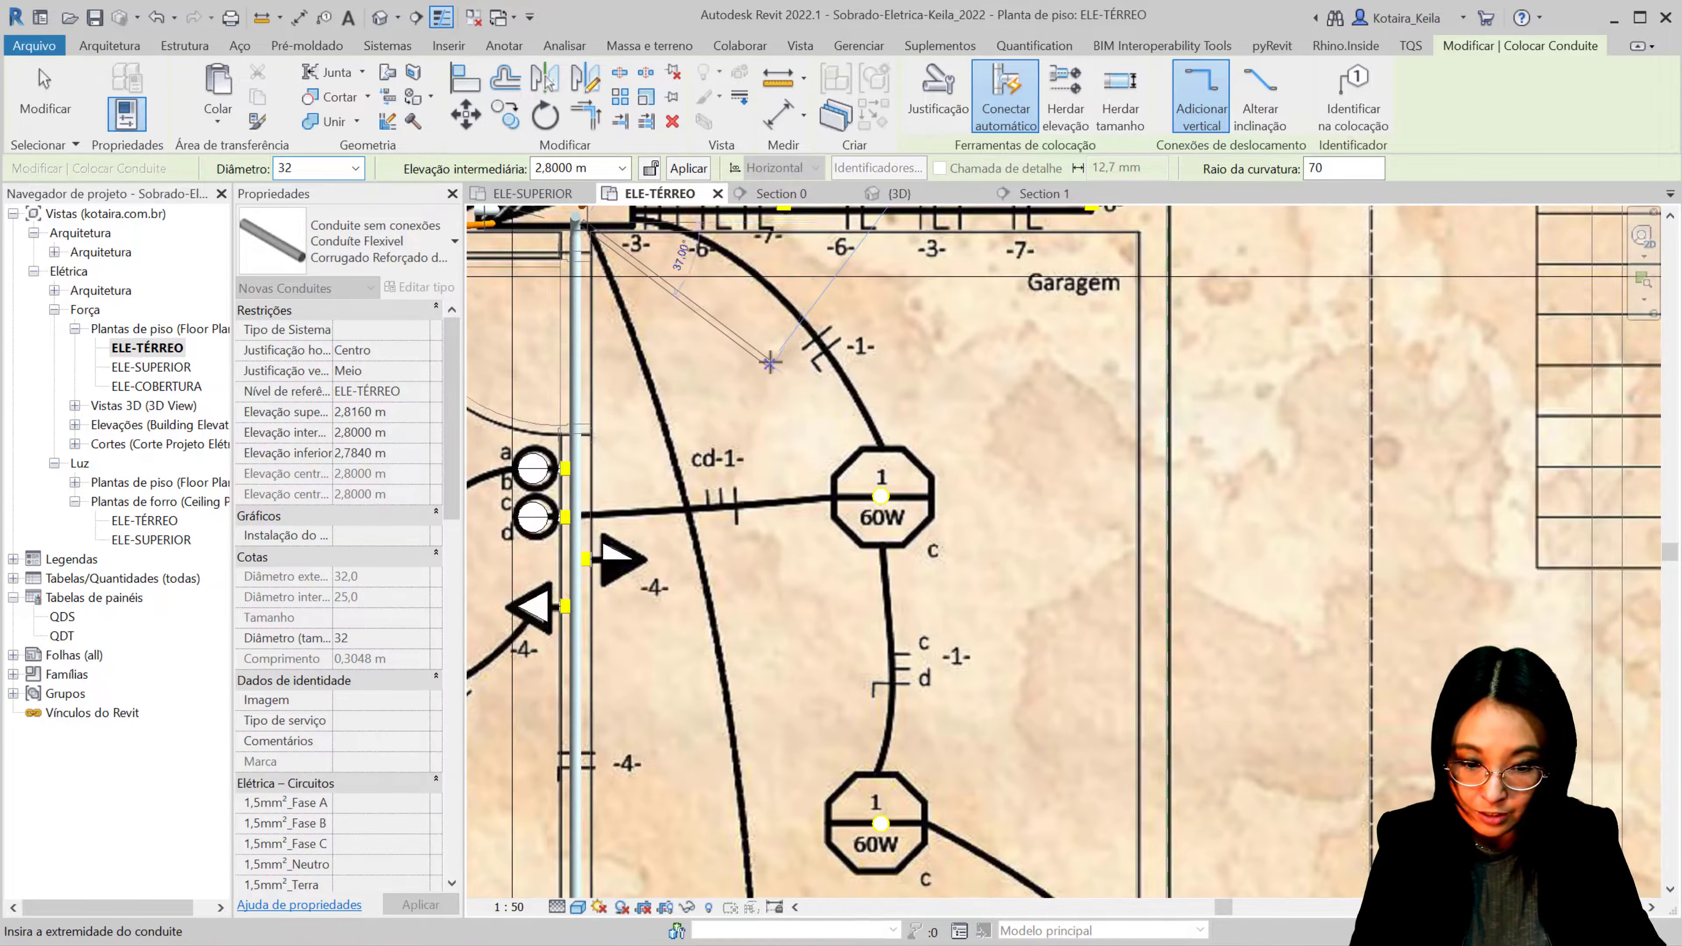
{"action": "scroll", "coordinate": [994, 417], "scroll_direction": "up", "scroll_amount": 1}
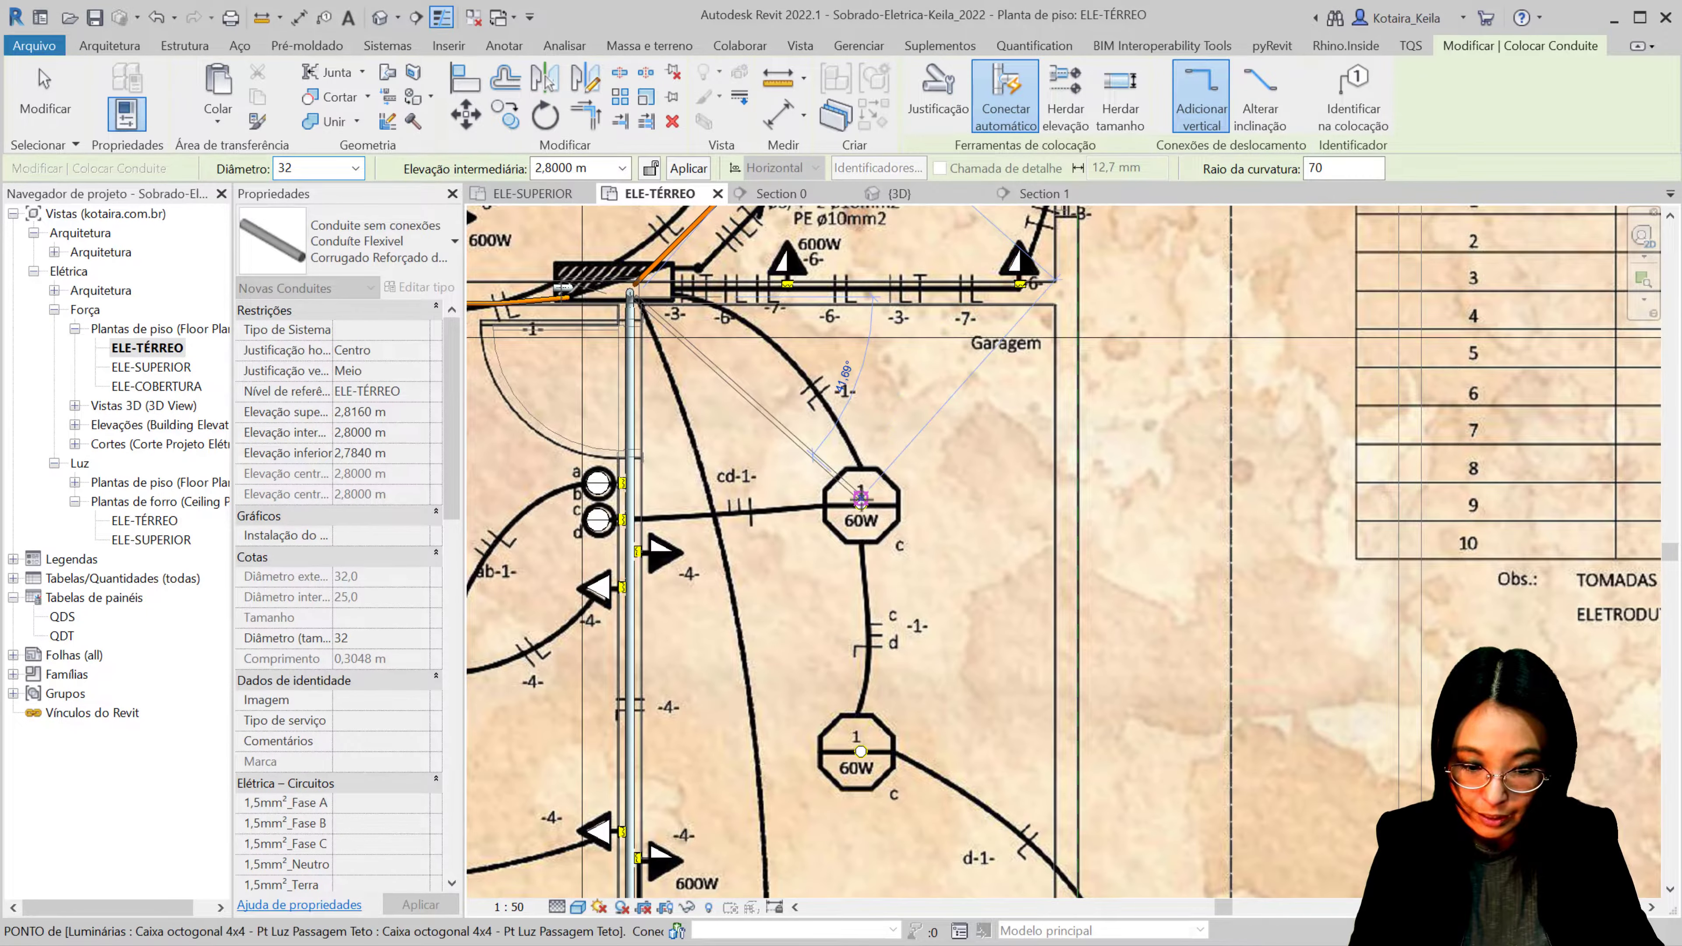
{"action": "scroll", "coordinate": [861, 495], "scroll_direction": "up", "scroll_amount": 3}
{"action": "left_click", "coordinate": [847, 492]}
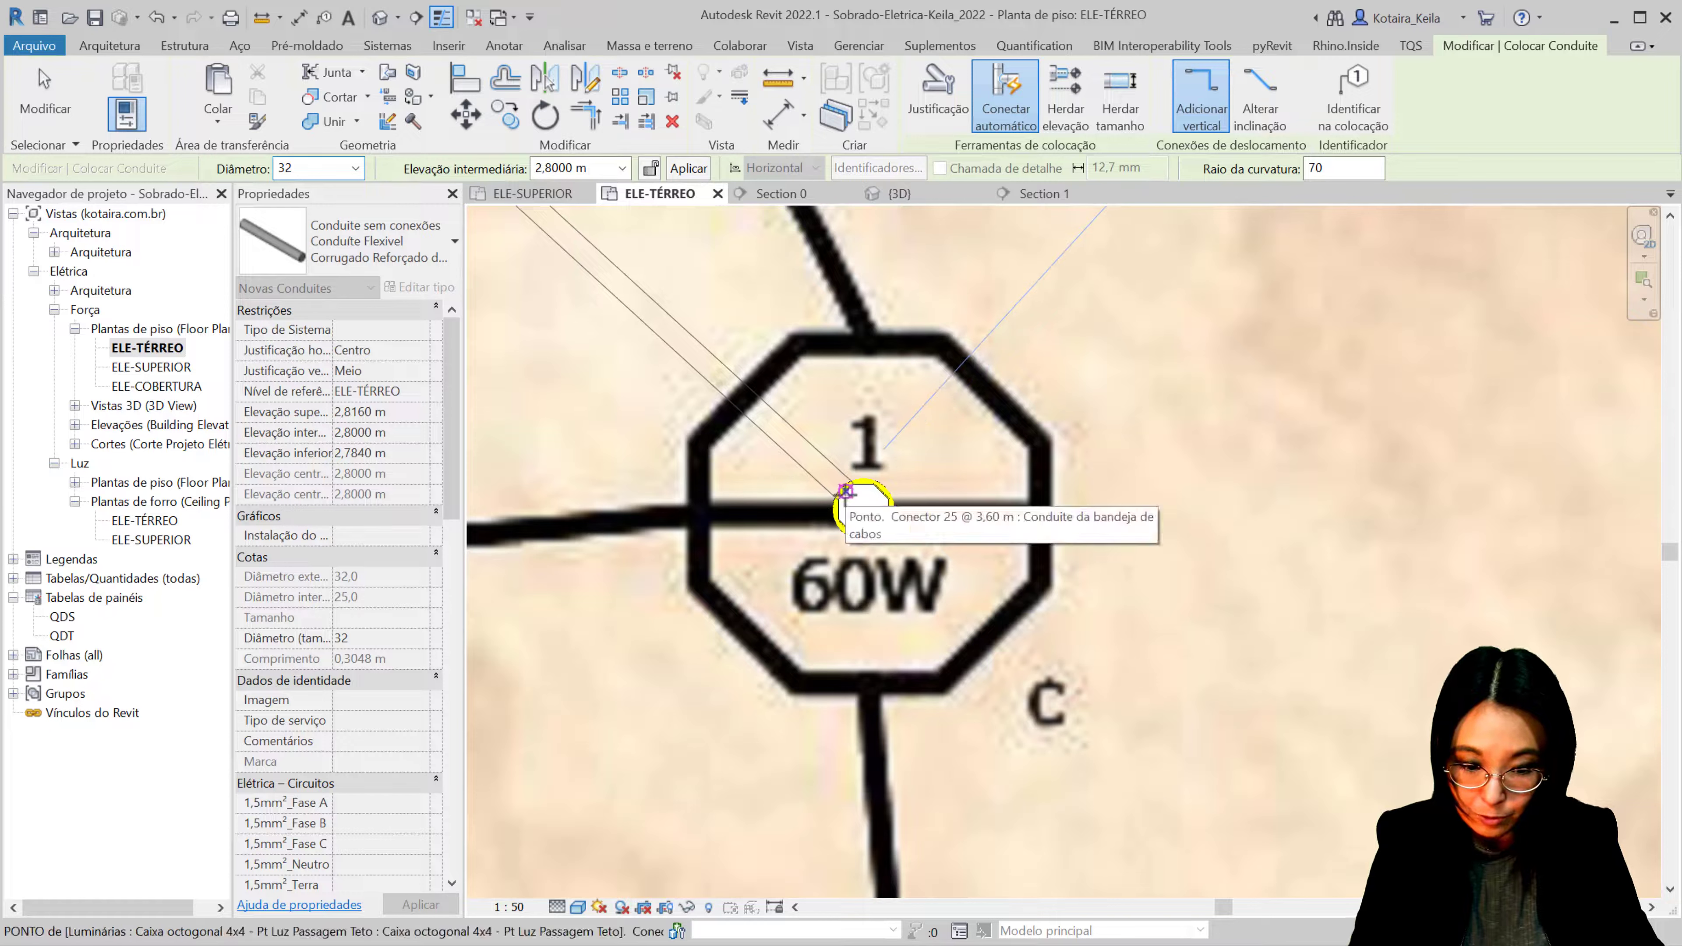
{"action": "scroll", "coordinate": [848, 495], "scroll_direction": "down", "scroll_amount": 3}
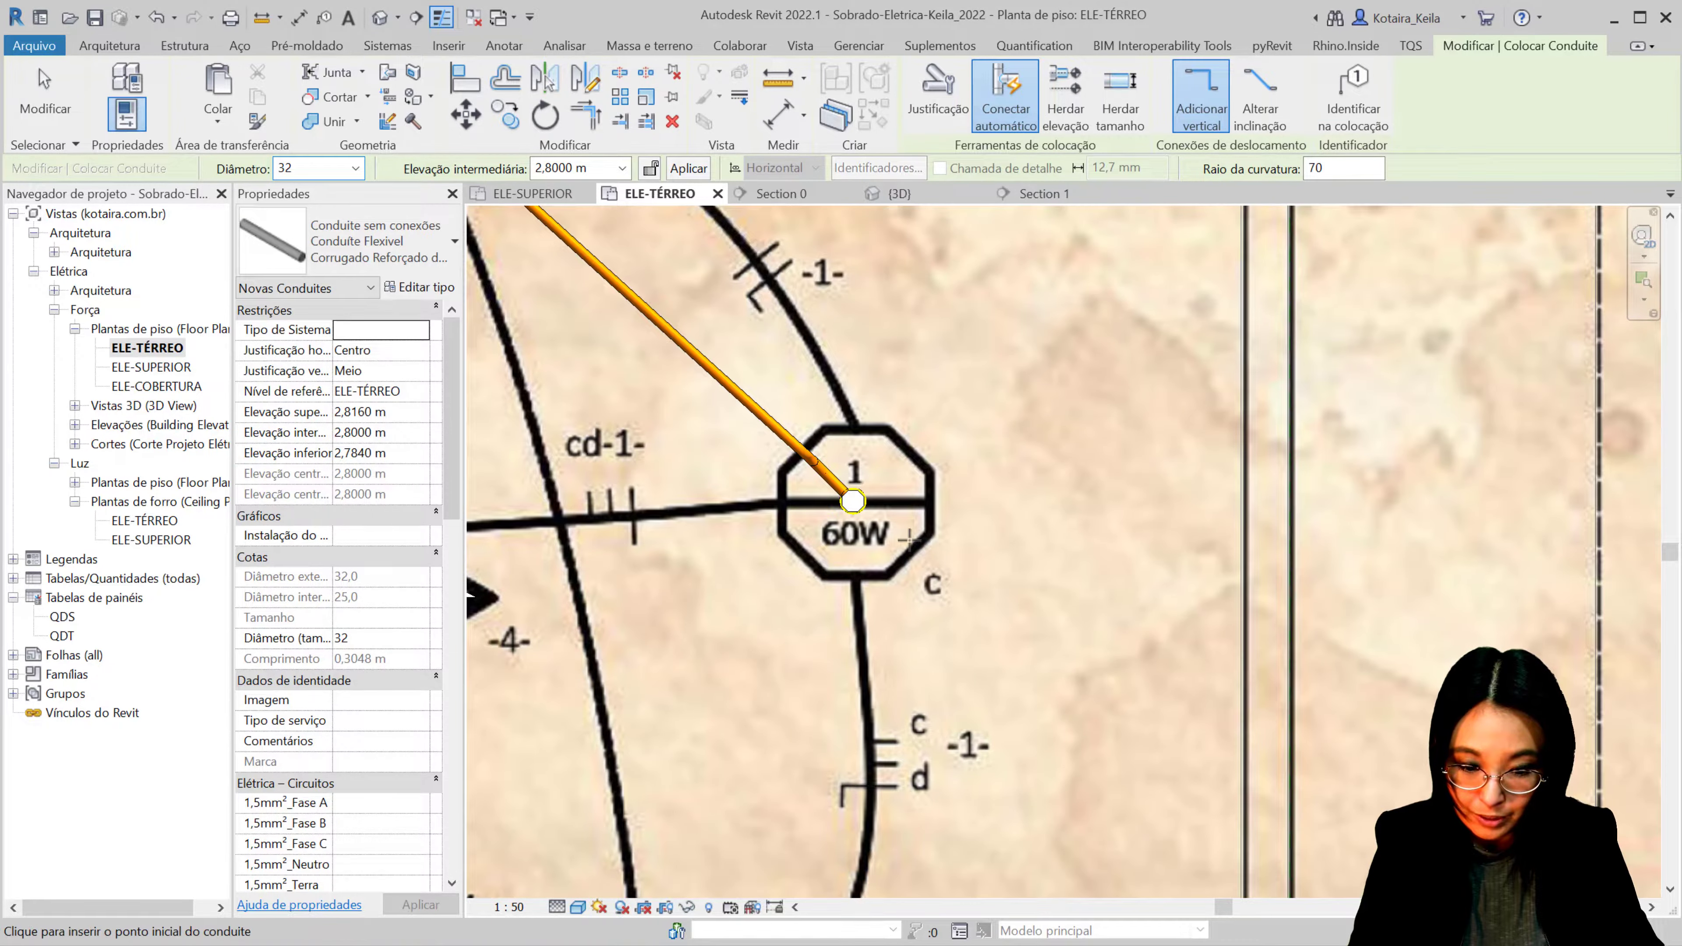
Step: In the 3D view, connect the conduit up into the 60W fixture and finish placing
{"action": "left_click", "coordinate": [381, 18]}
{"action": "scroll", "coordinate": [811, 385], "scroll_direction": "down", "scroll_amount": 3}
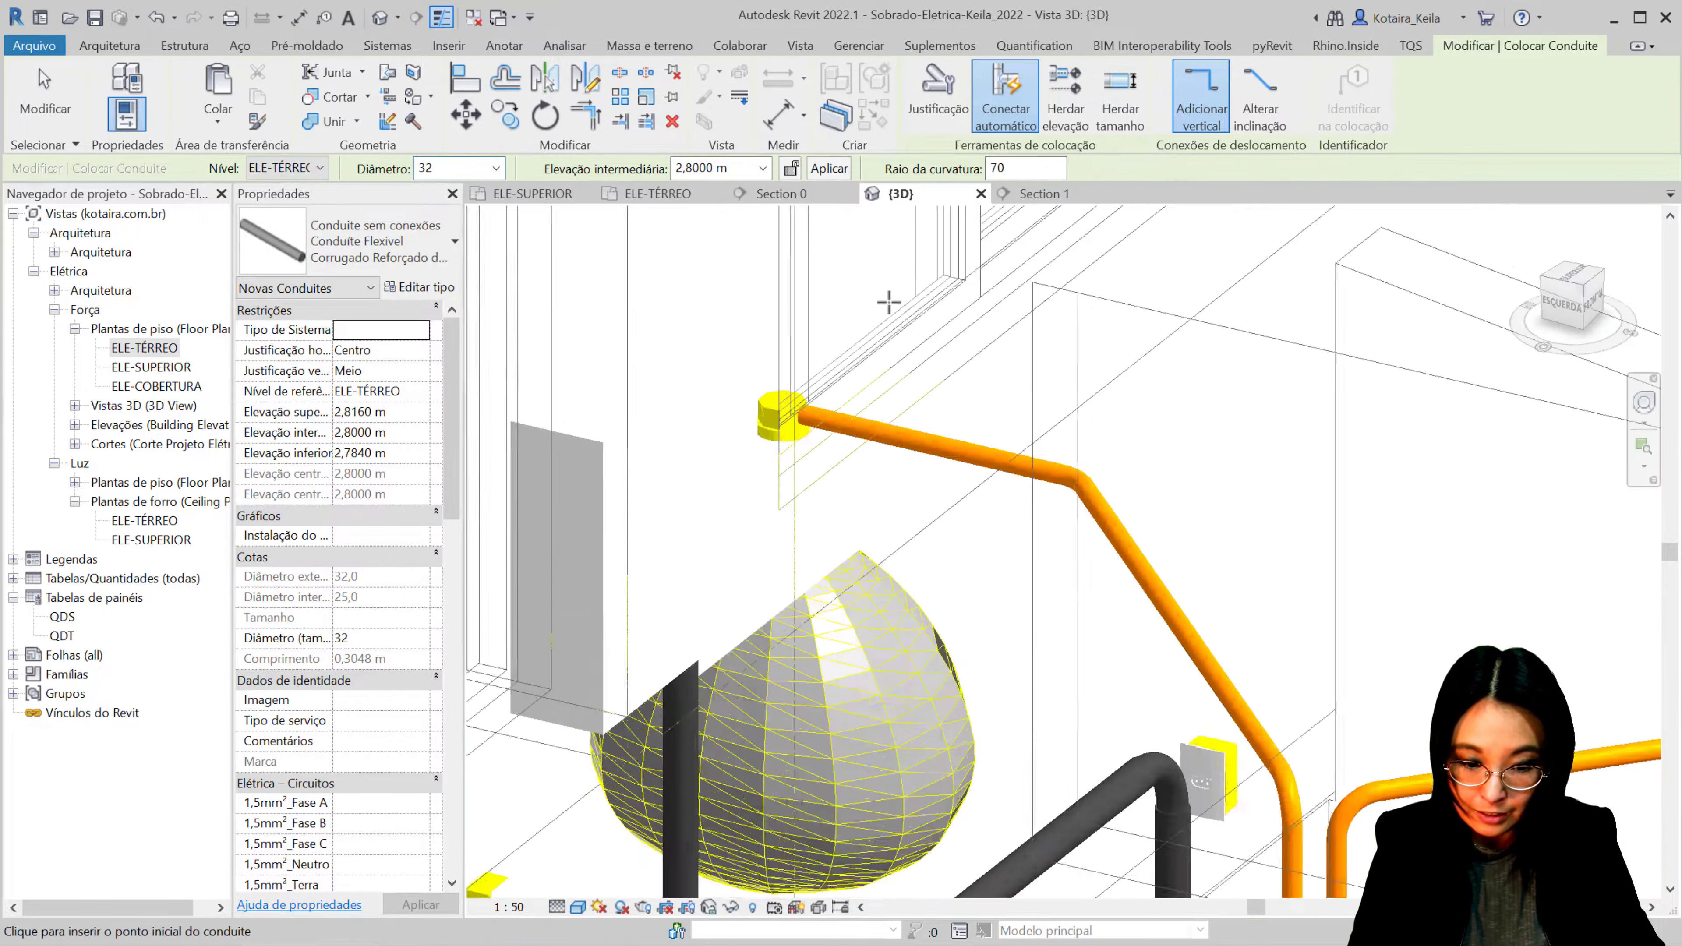
{"action": "scroll", "coordinate": [811, 384], "scroll_direction": "down", "scroll_amount": 3}
{"action": "middle_click_drag", "start_coordinate": [812, 384], "coordinate": [788, 377]}
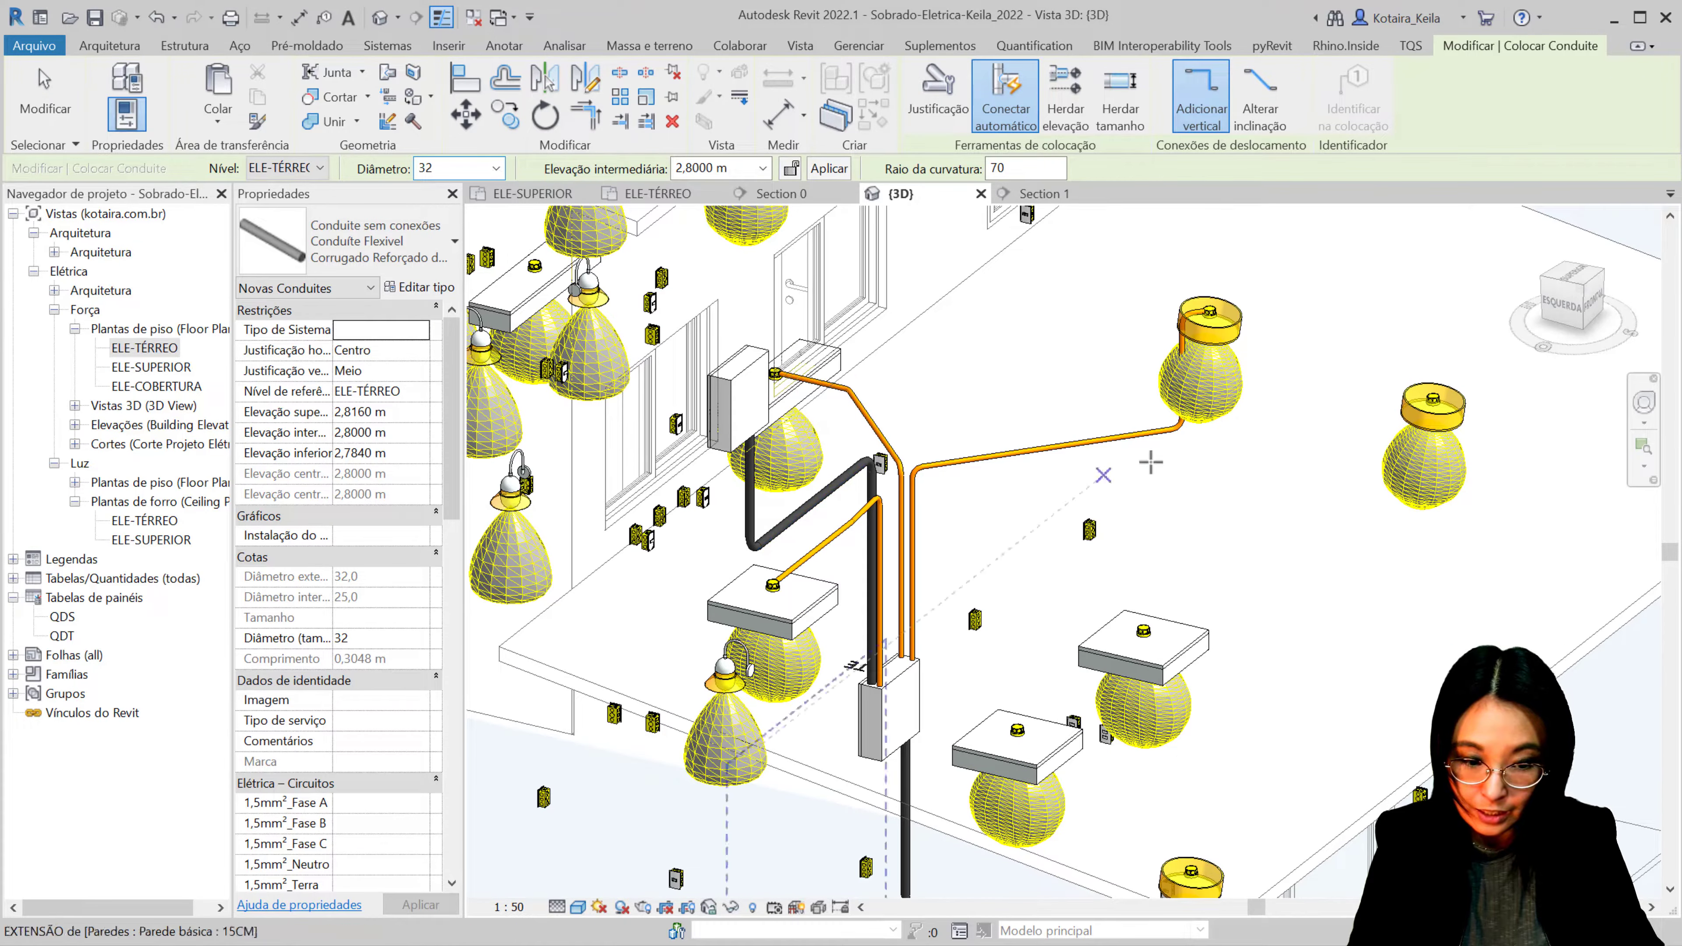
{"action": "left_click", "coordinate": [1183, 427]}
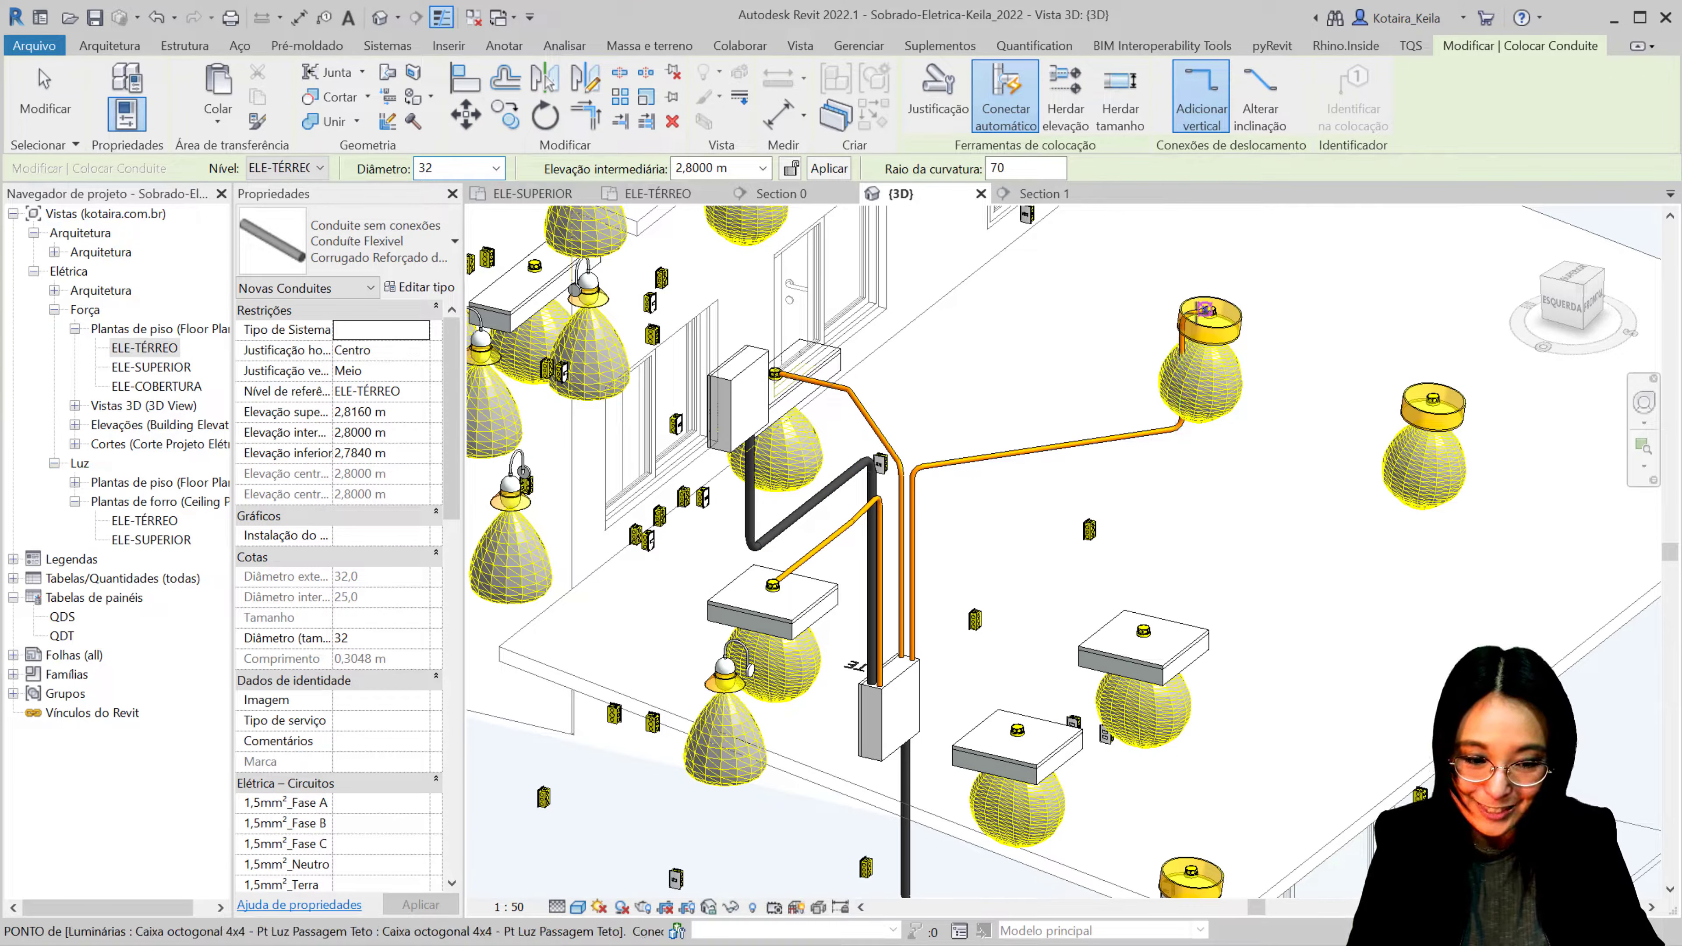
{"action": "scroll", "coordinate": [1197, 424], "scroll_direction": "up", "scroll_amount": 3}
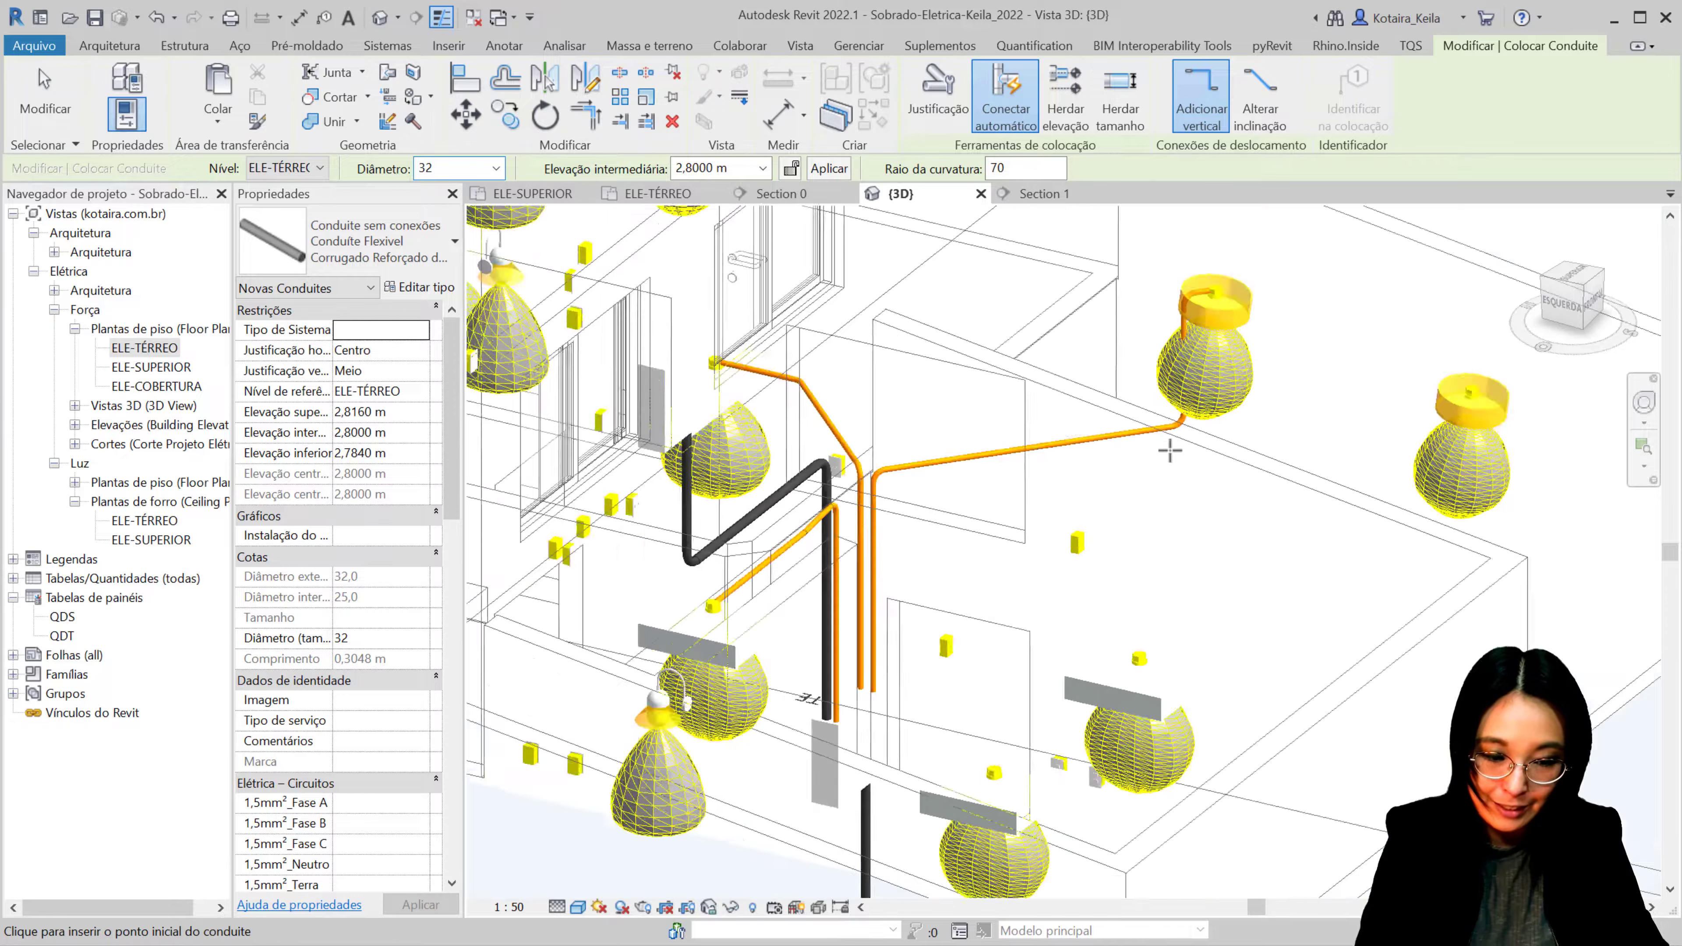
{"action": "key", "text": "Escape"}
{"action": "key", "text": "Escape"}
Step: Temporarily hide the luminaire, conduit bend and vertical rise at the 60W fixture
{"action": "middle_click_drag", "start_coordinate": [1165, 462], "coordinate": [1028, 519]}
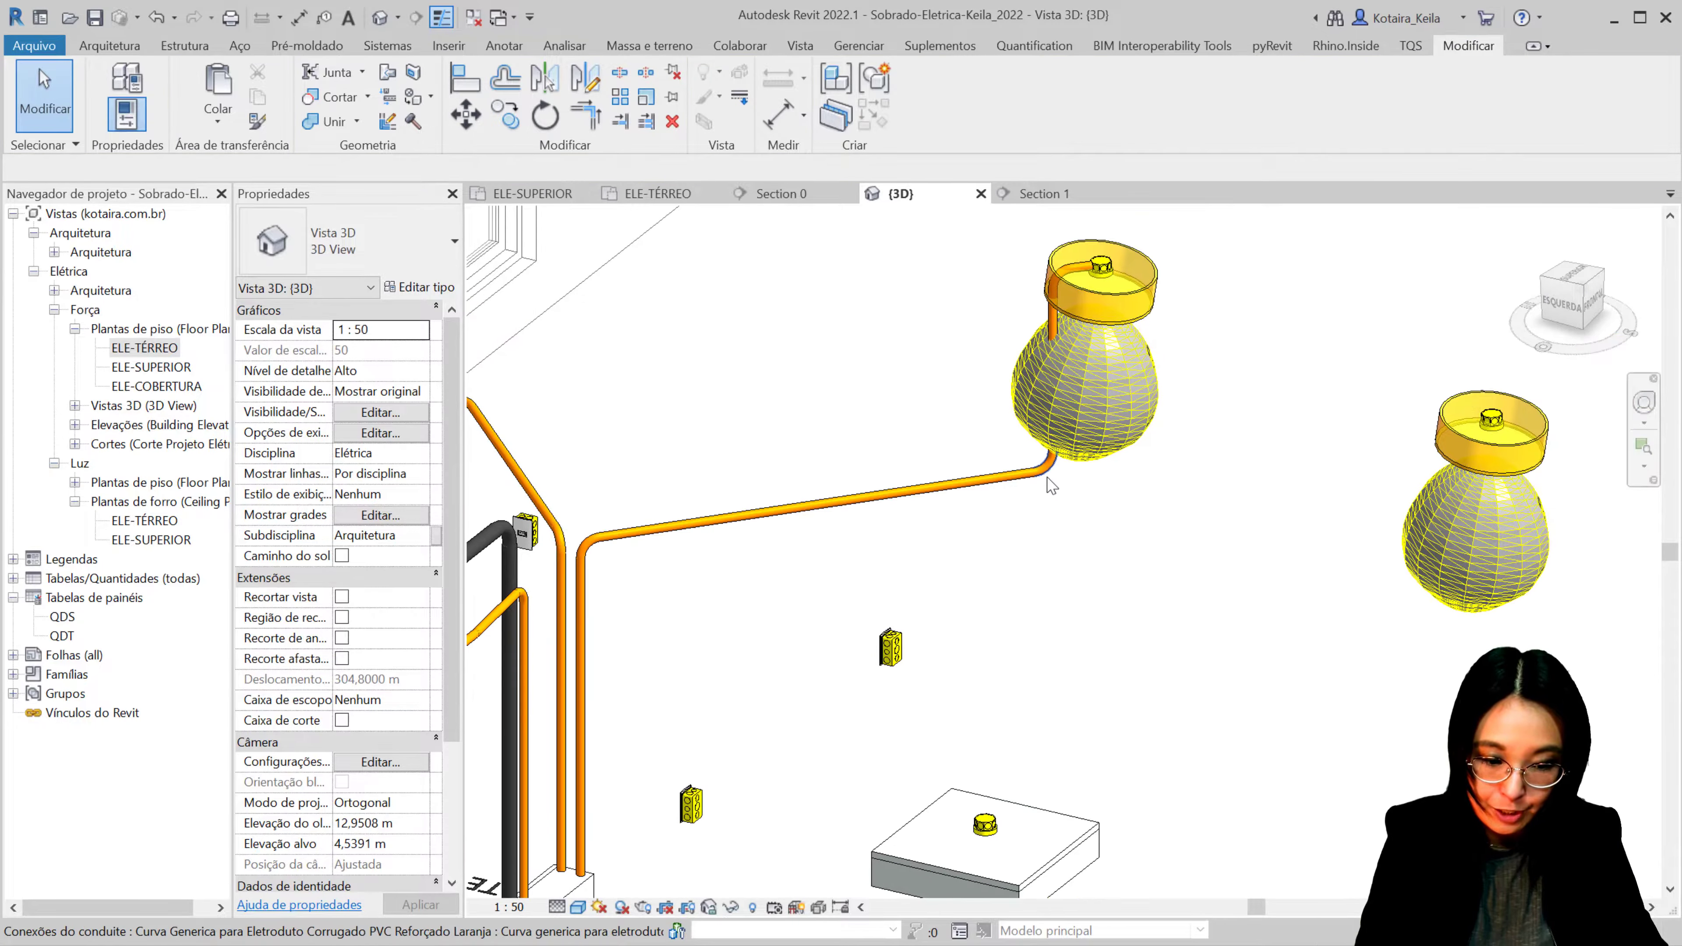
{"action": "scroll", "coordinate": [1056, 482], "scroll_direction": "up", "scroll_amount": 3}
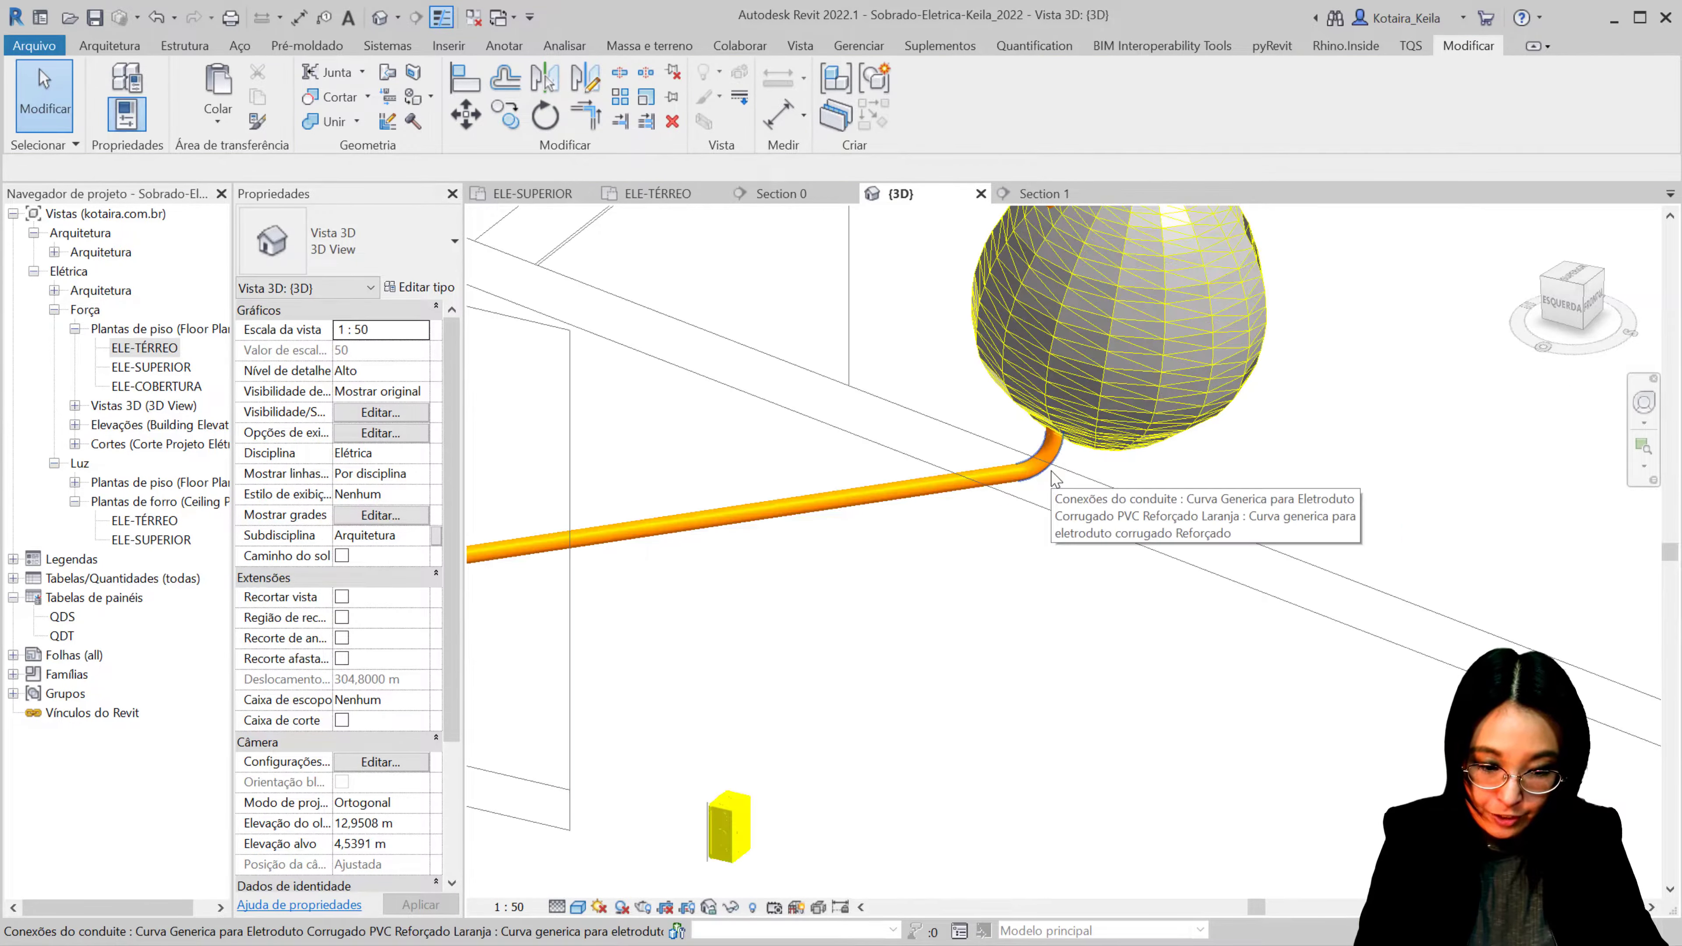
{"action": "left_click", "coordinate": [1056, 481]}
{"action": "key", "text": "Escape"}
{"action": "scroll", "coordinate": [1056, 480], "scroll_direction": "down", "scroll_amount": 3}
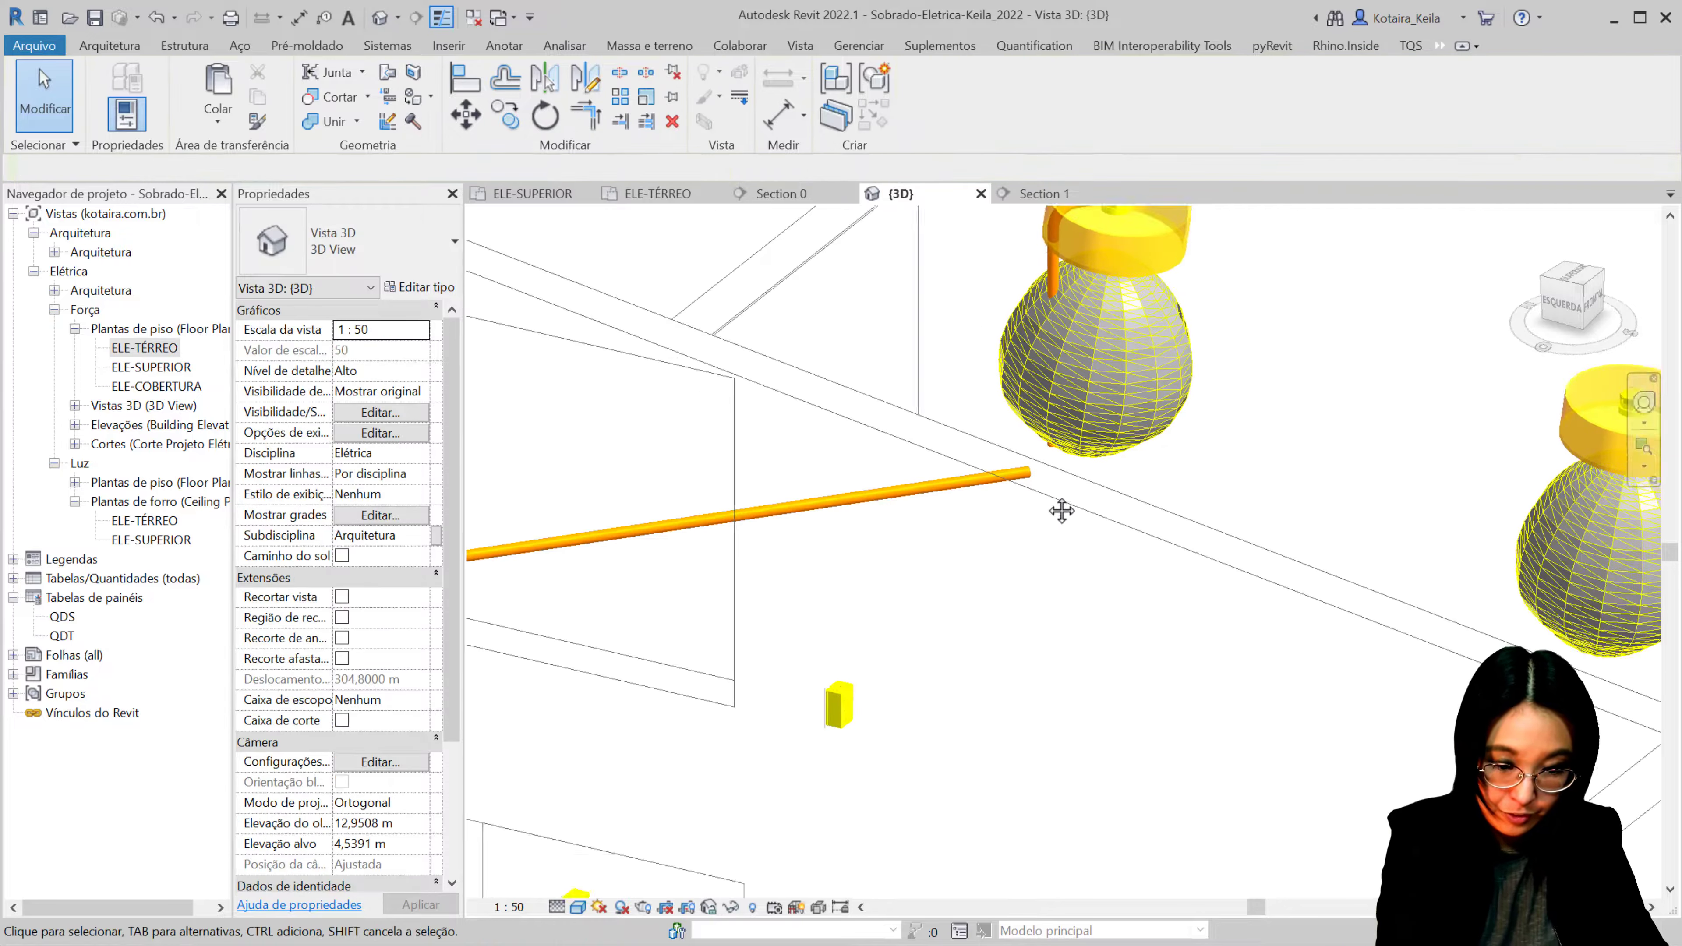
{"action": "left_click", "coordinate": [1026, 323]}
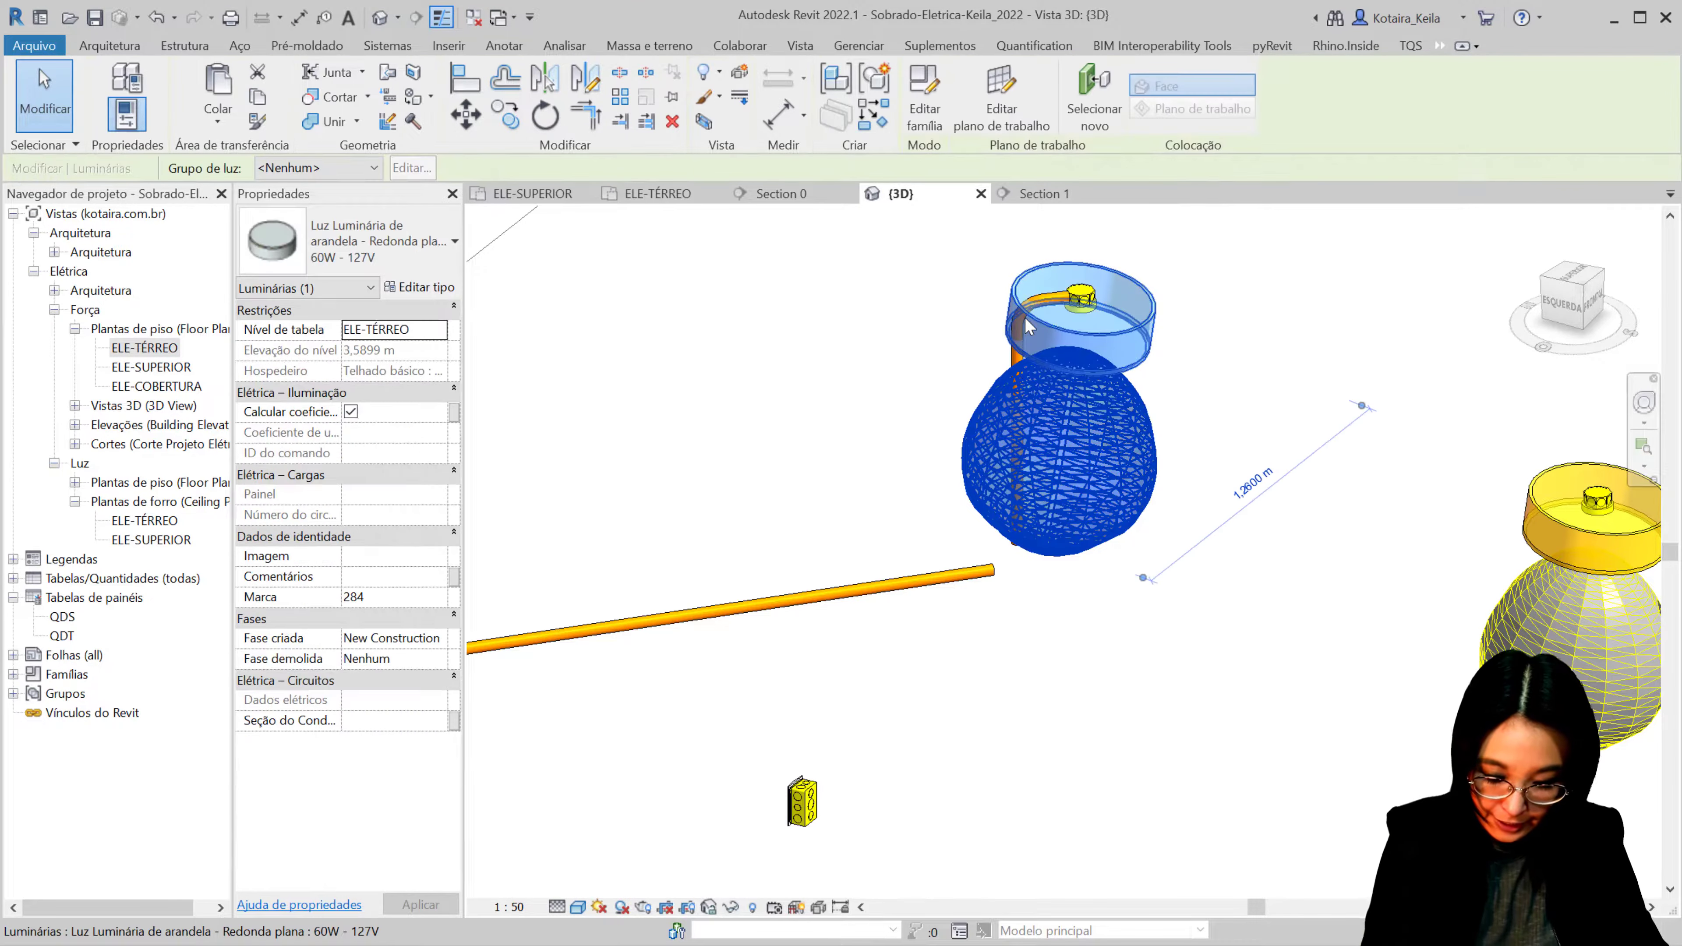
{"action": "key", "text": "h"}
{"action": "key", "text": "h"}
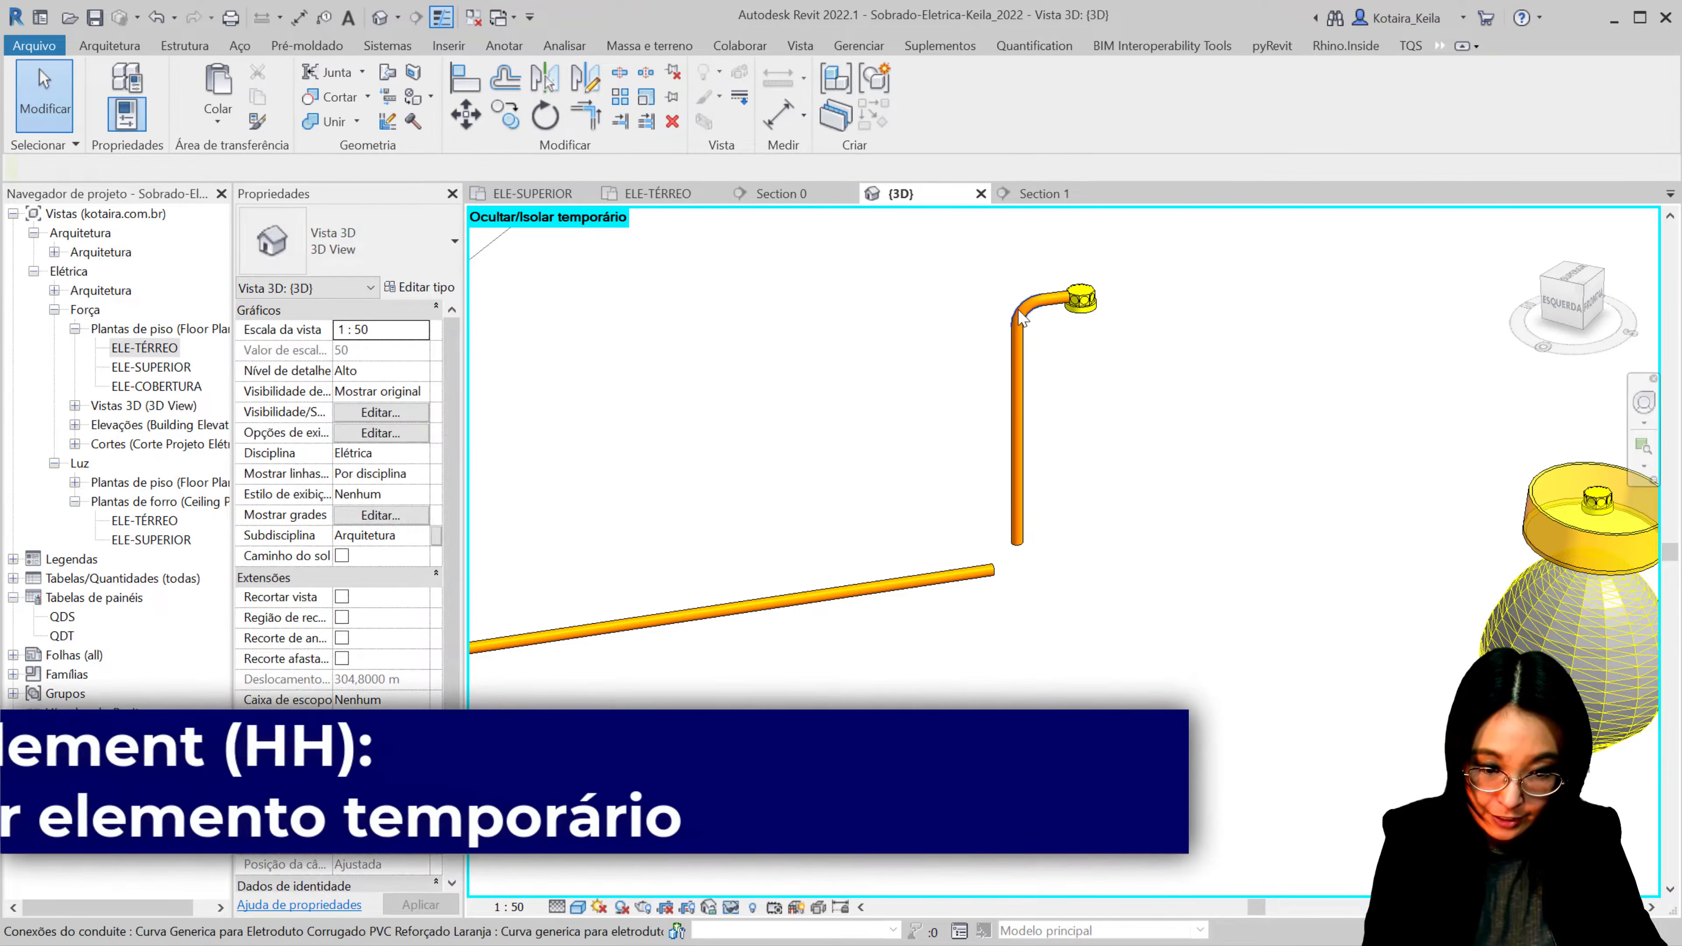
{"action": "left_click", "coordinate": [1028, 333]}
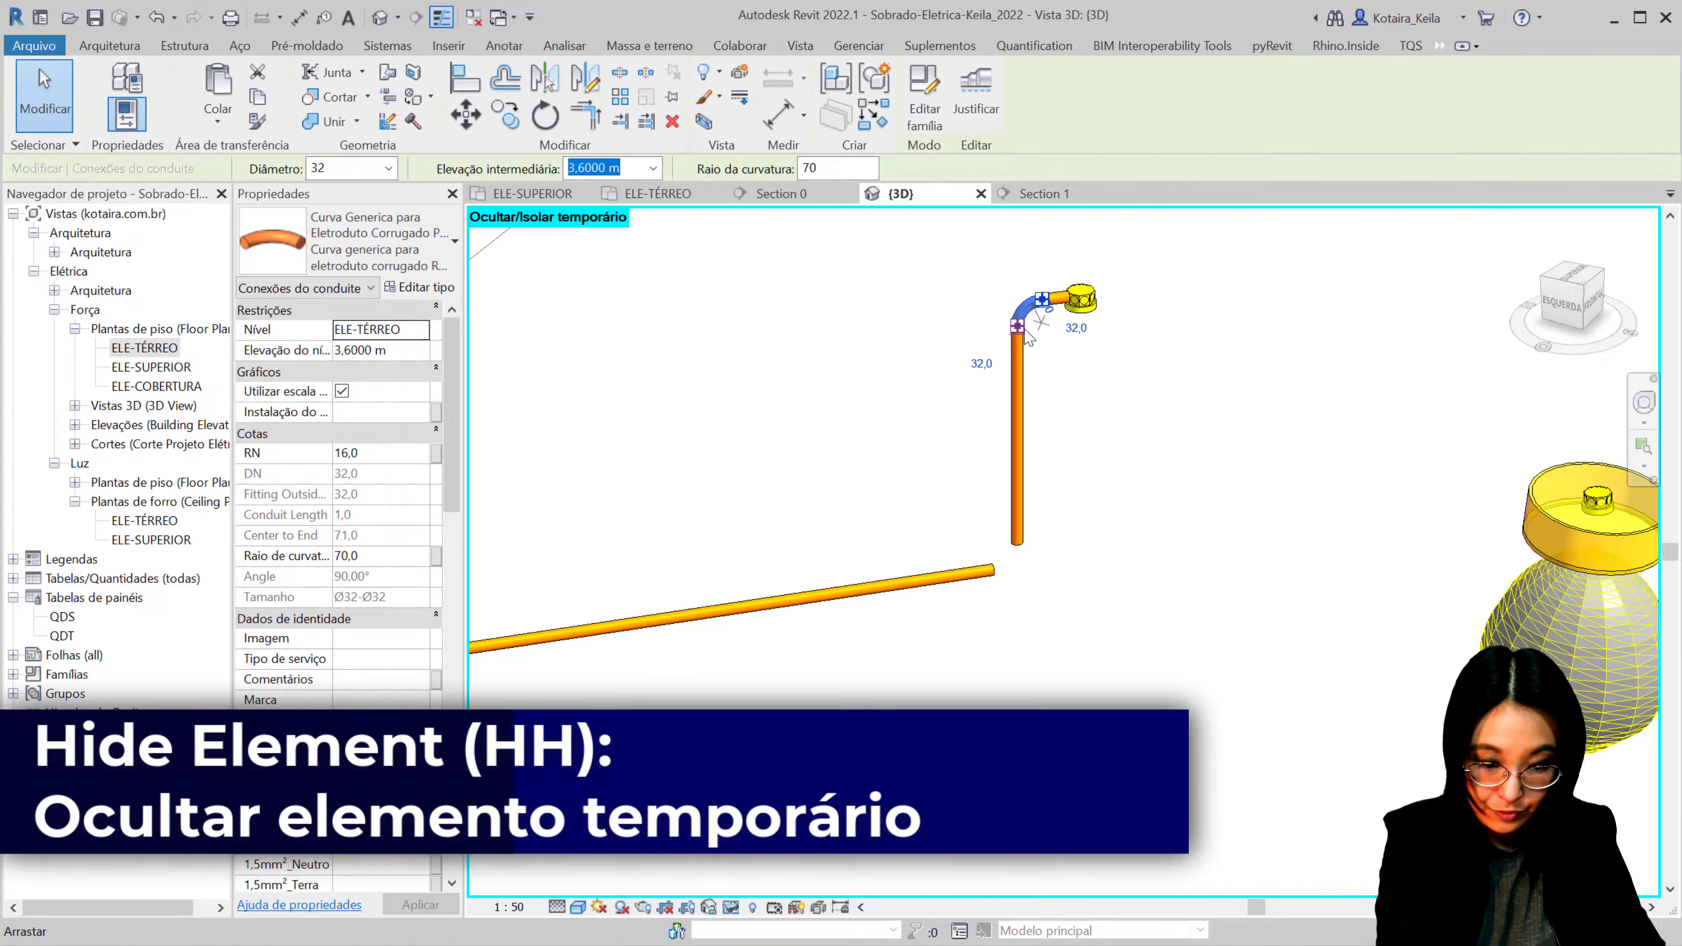
{"action": "key", "text": "h"}
{"action": "key", "text": "h"}
{"action": "left_click", "coordinate": [1018, 424]}
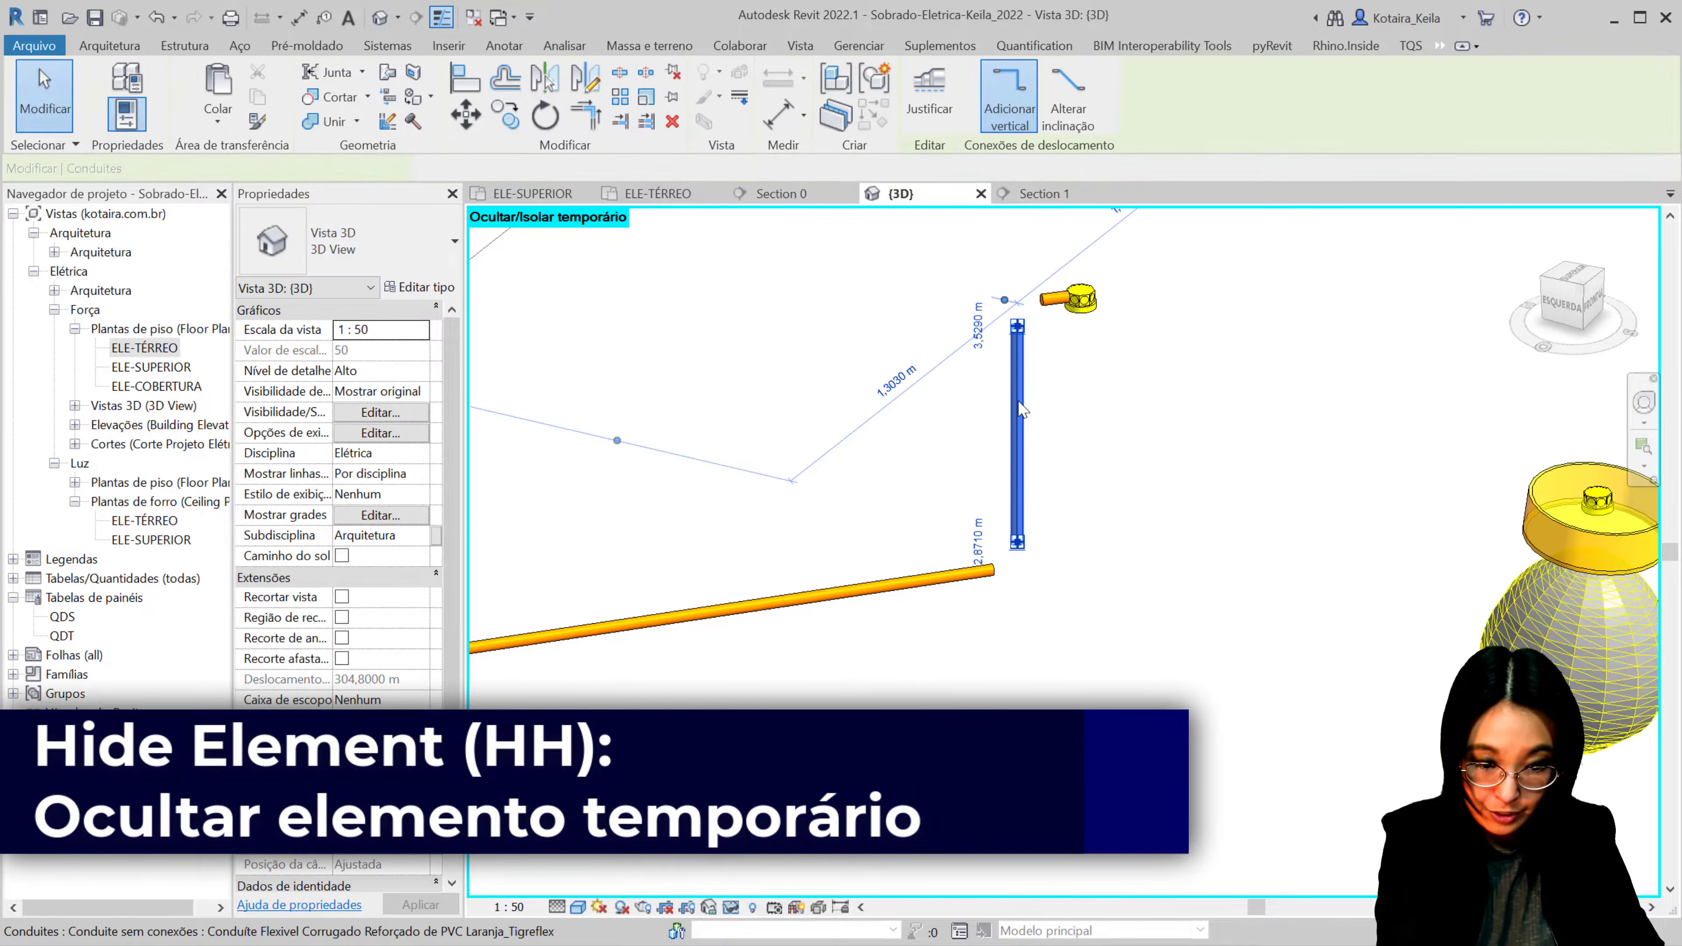
{"action": "key", "text": "h"}
{"action": "key", "text": "h"}
Step: Raise the long horizontal conduit to a 3,6 m middle elevation and trim it to corner
{"action": "left_click", "coordinate": [1056, 300]}
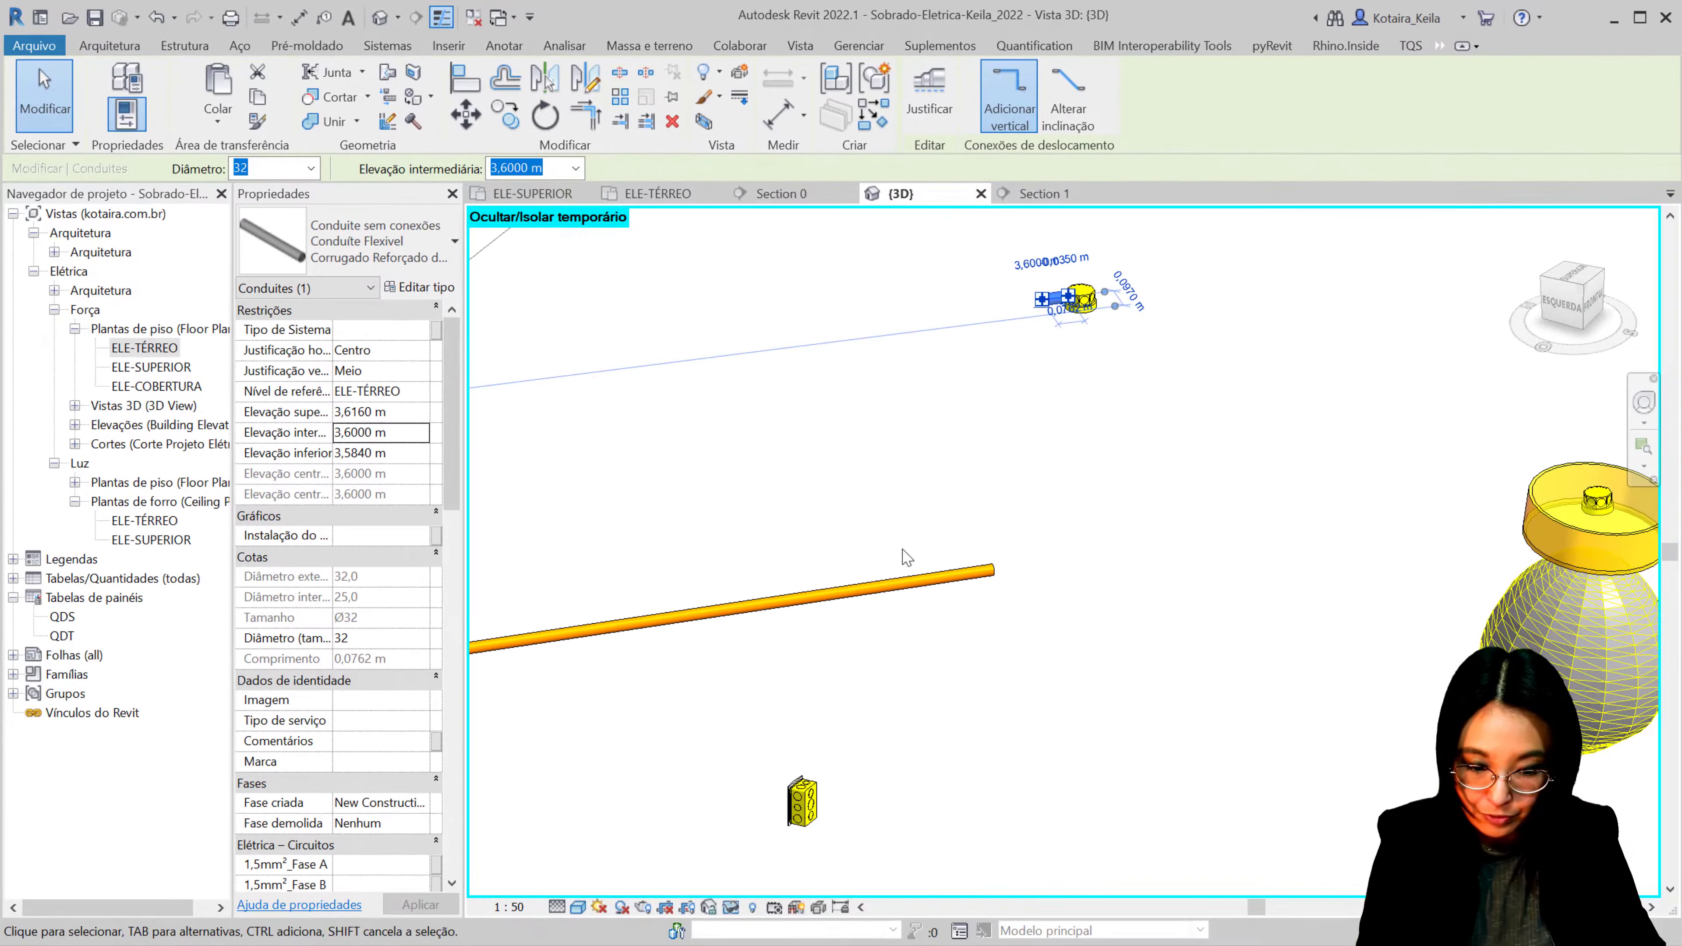
{"action": "left_click", "coordinate": [920, 581]}
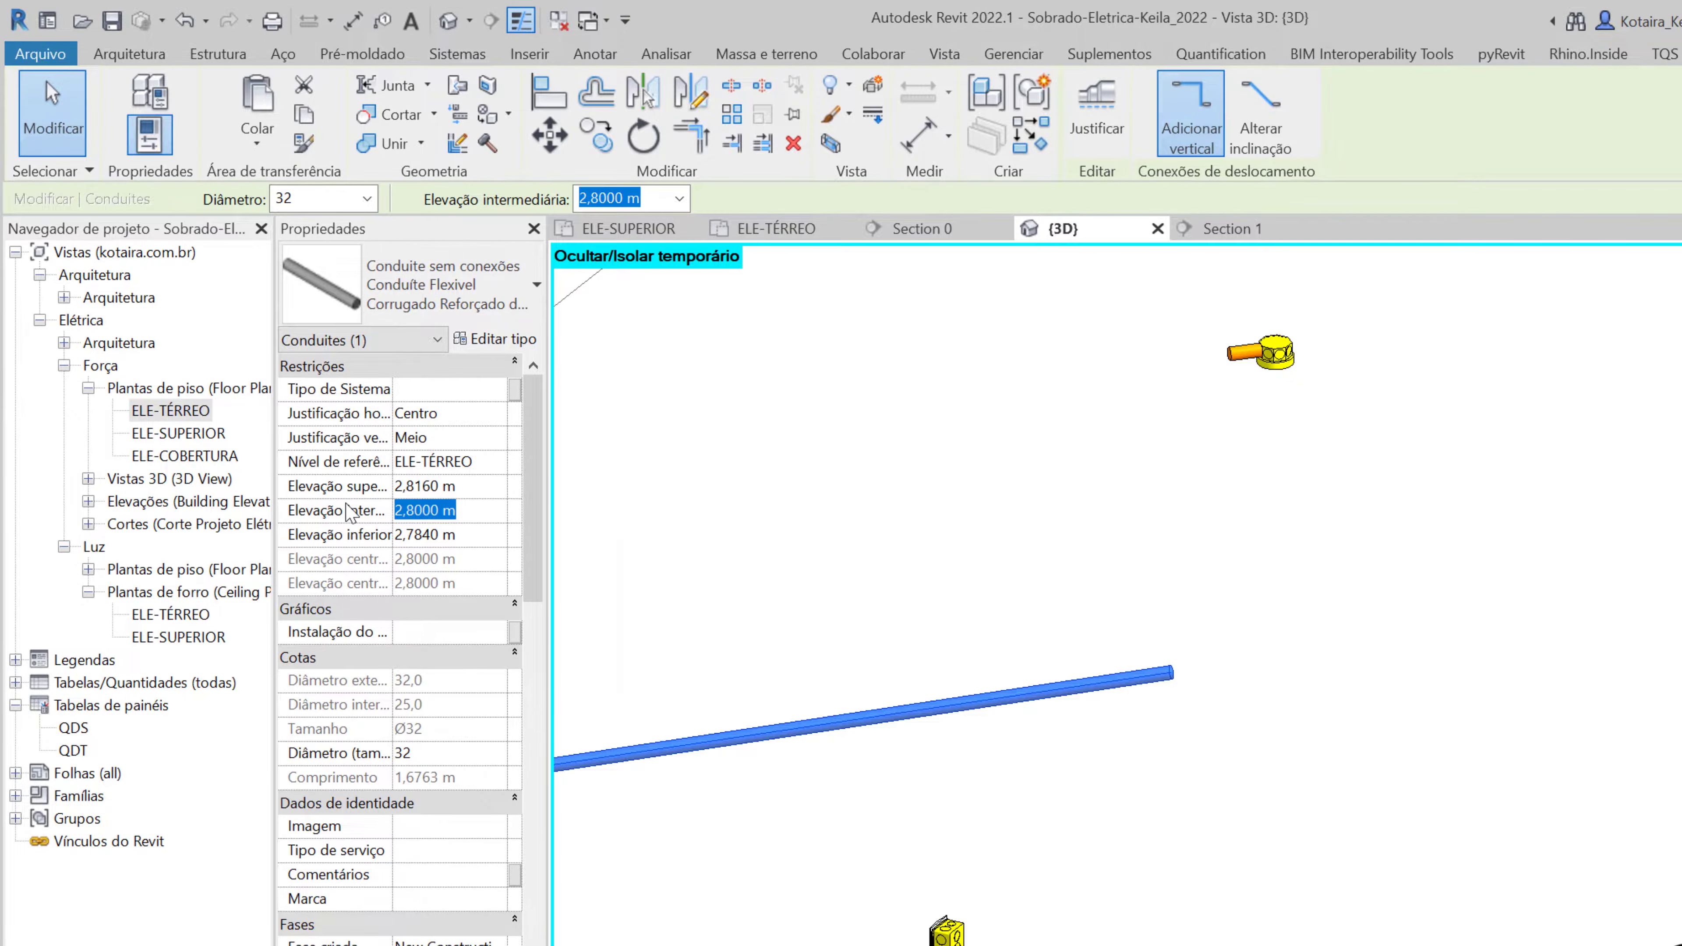
{"action": "type", "text": "3,6"}
{"action": "key", "text": "Return"}
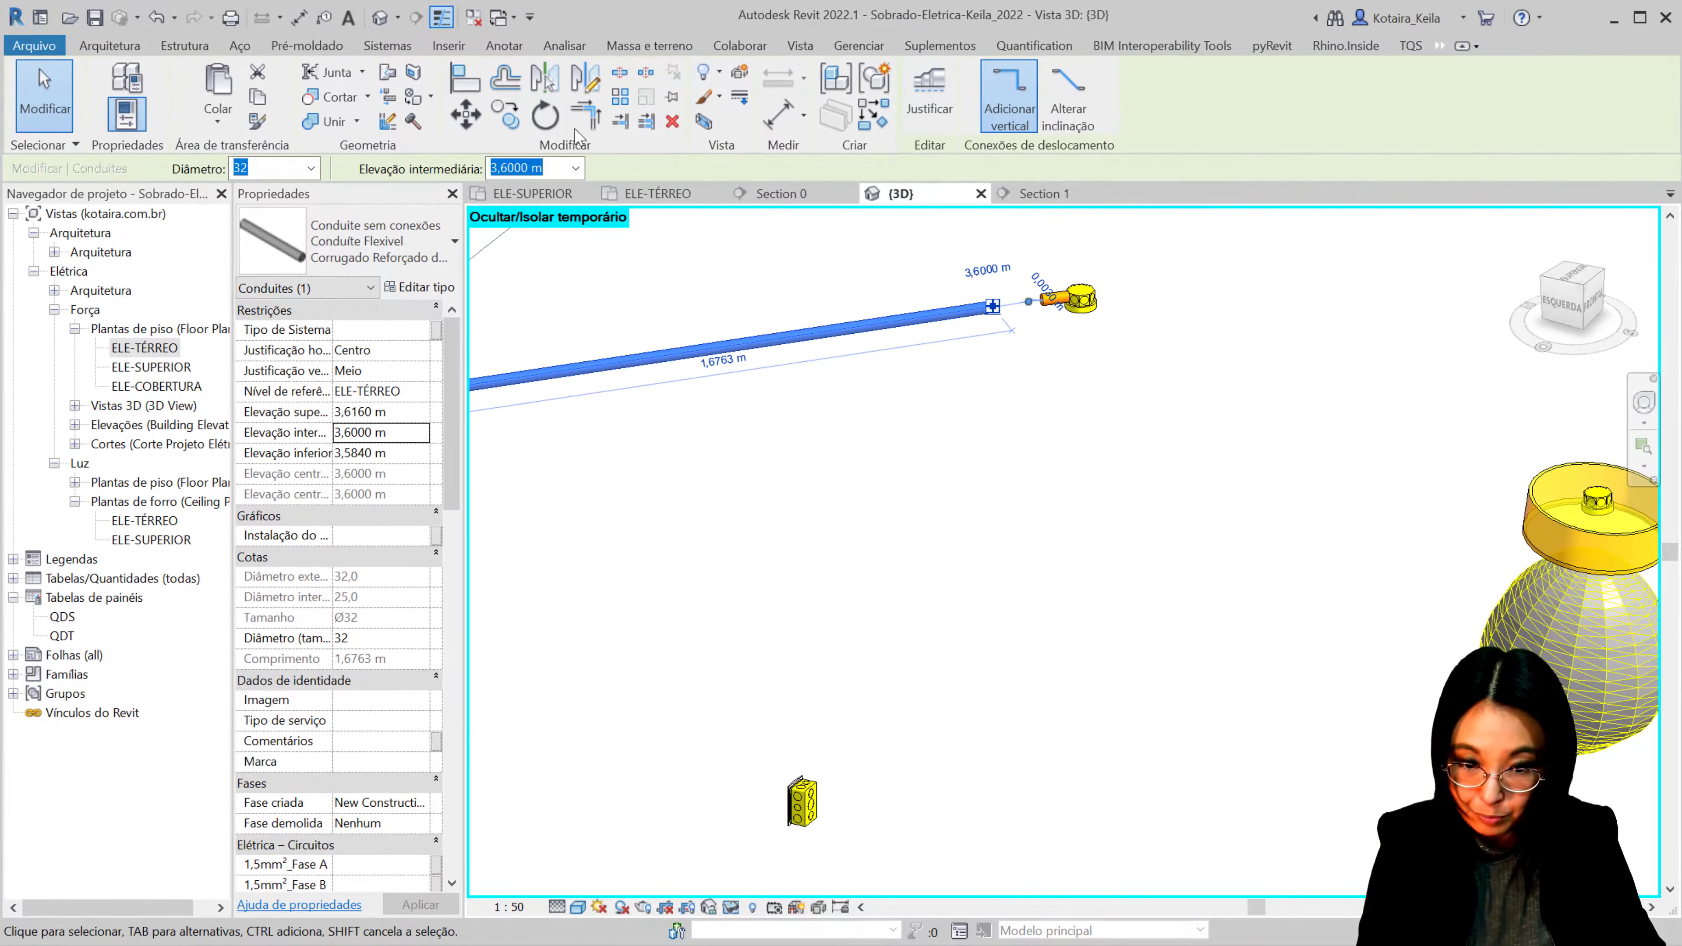
{"action": "left_click", "coordinate": [578, 130]}
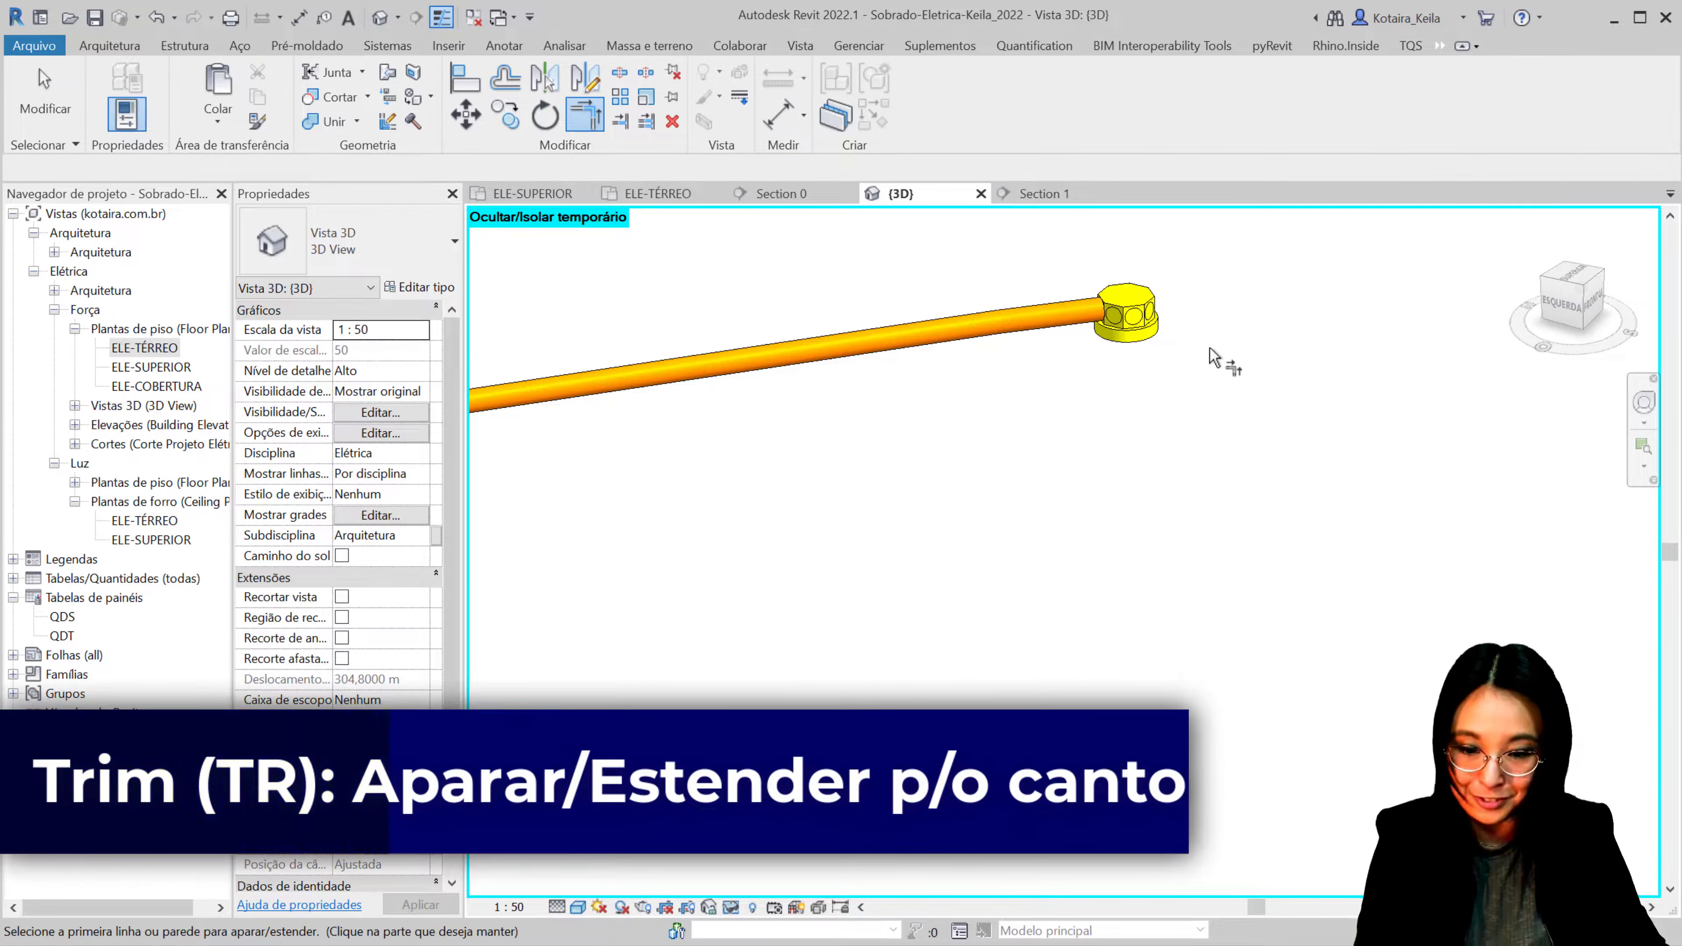
{"action": "scroll", "coordinate": [1214, 358], "scroll_direction": "down", "scroll_amount": 3}
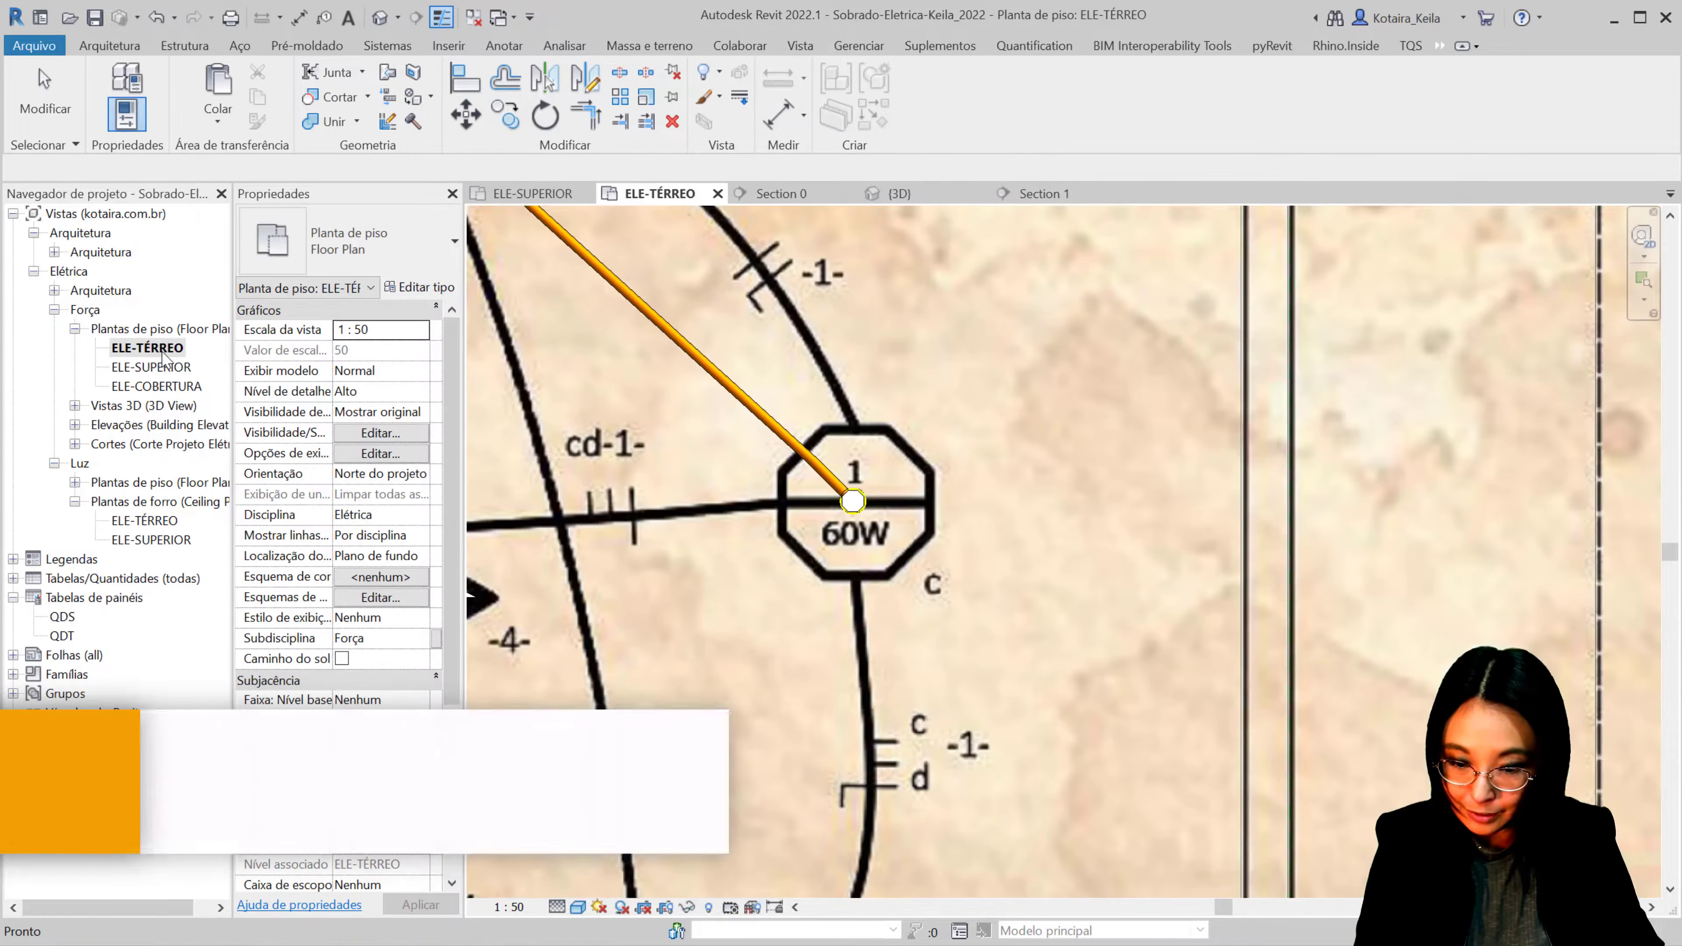
Step: Shift the Section 0 cut line to the right and open the Section 0 view
{"action": "scroll", "coordinate": [956, 471], "scroll_direction": "down", "scroll_amount": 5}
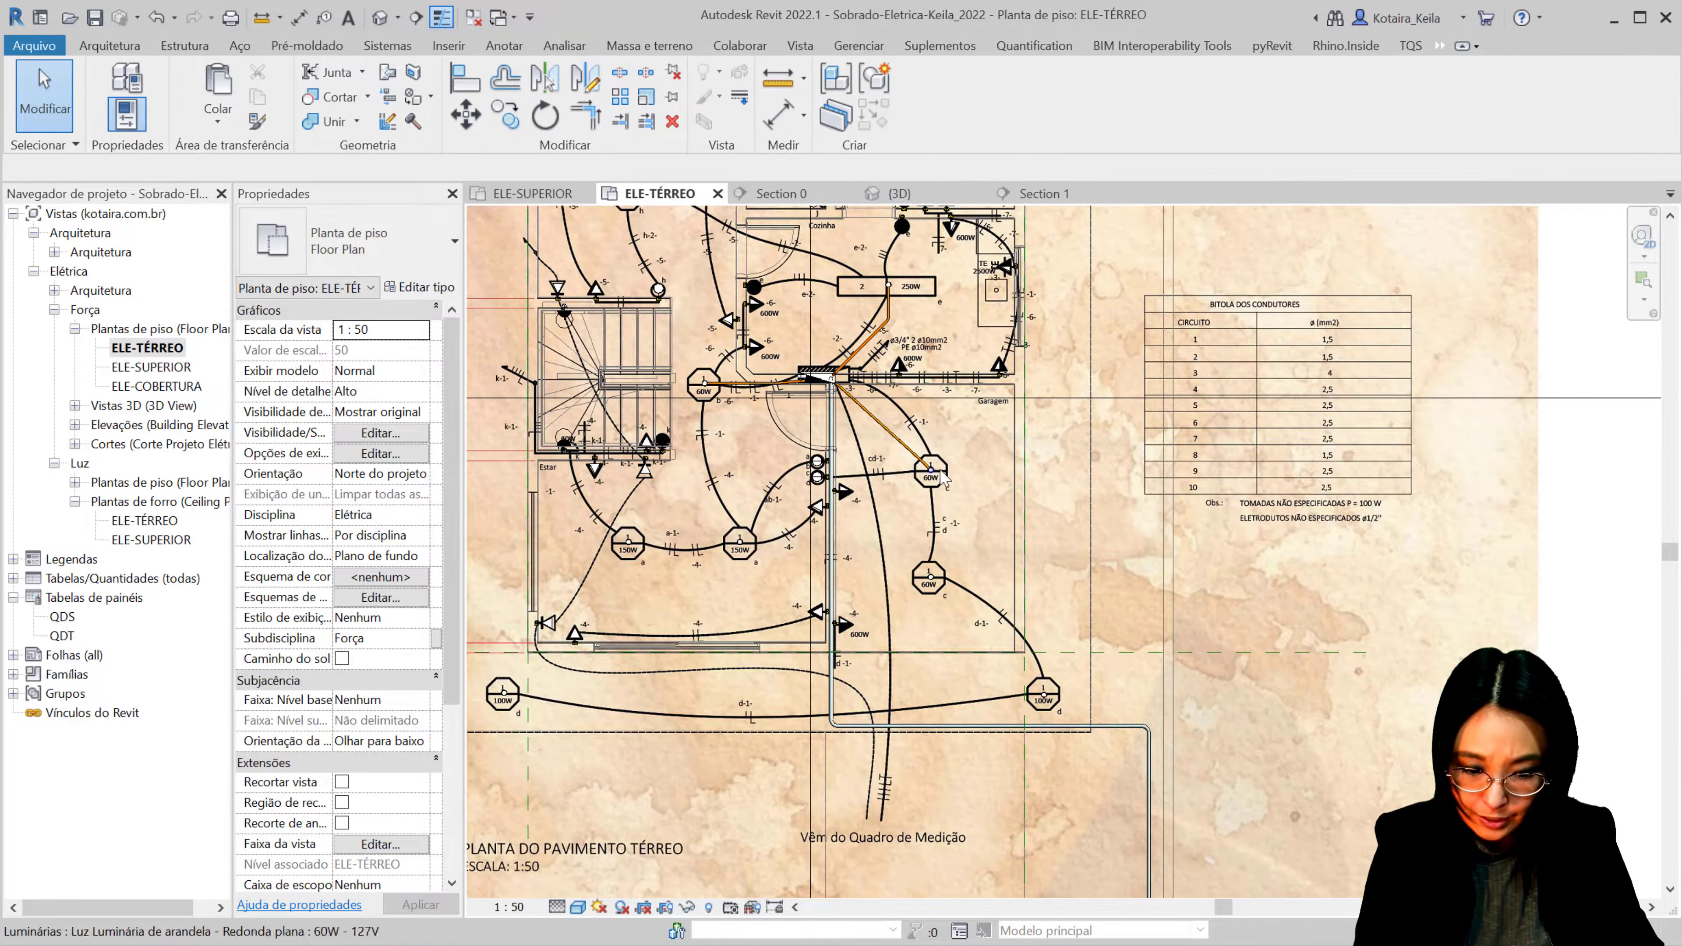
{"action": "scroll", "coordinate": [940, 544], "scroll_direction": "down", "scroll_amount": 3}
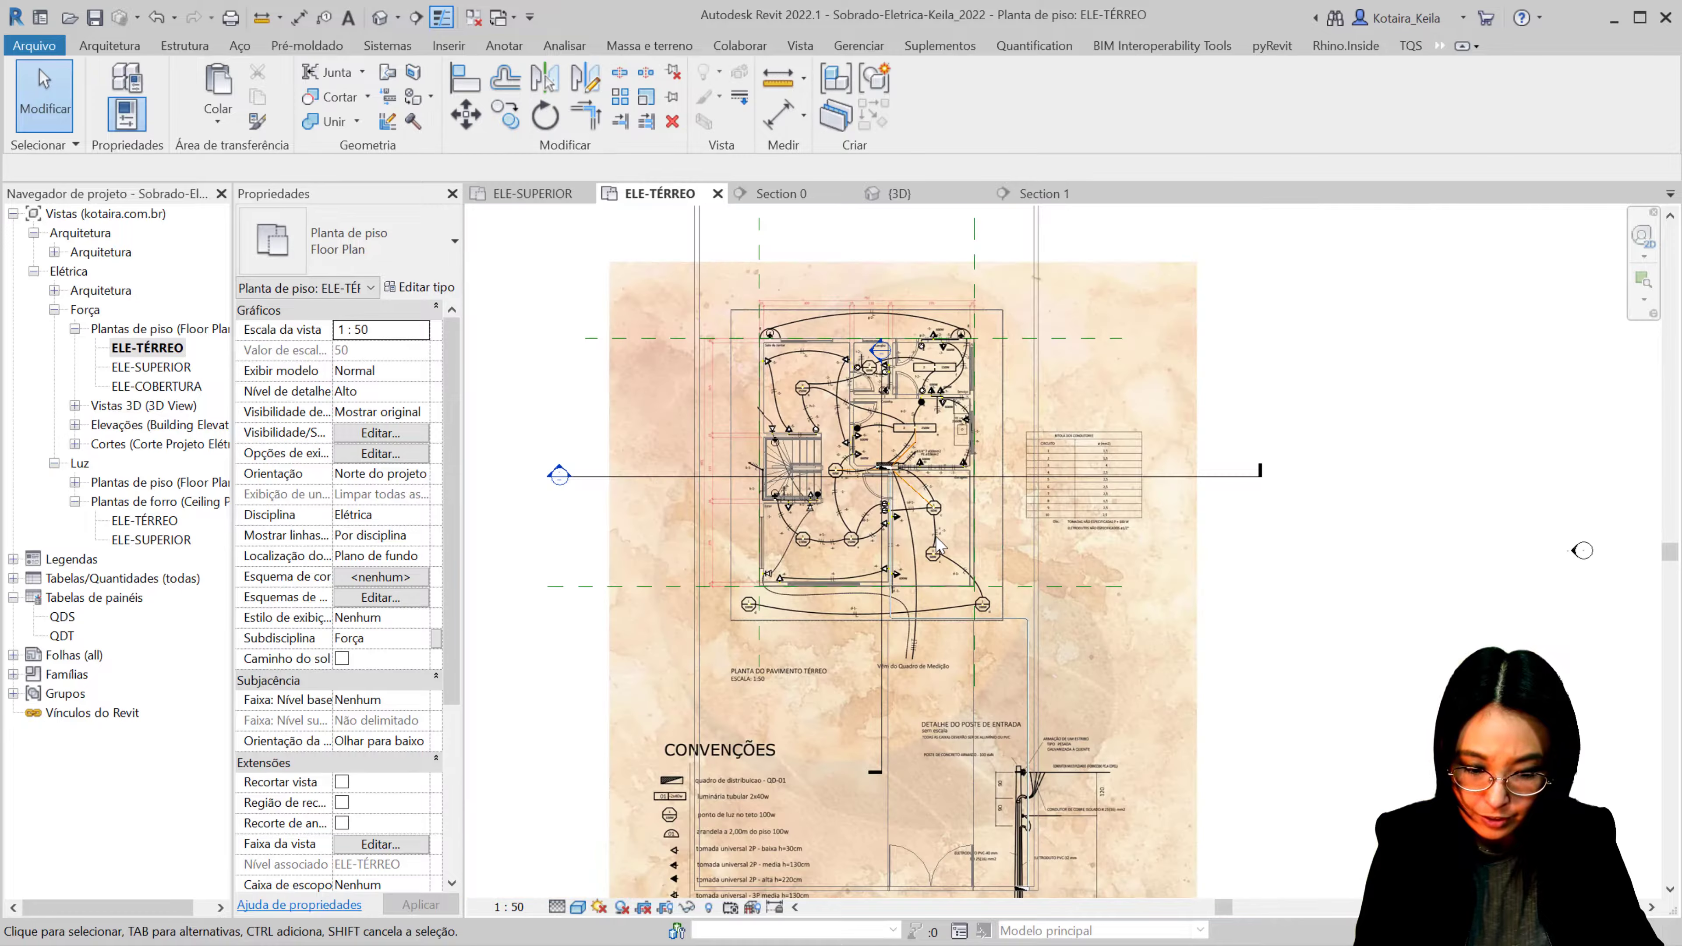
{"action": "left_click", "coordinate": [880, 710]}
{"action": "scroll", "coordinate": [880, 643], "scroll_direction": "up", "scroll_amount": 3}
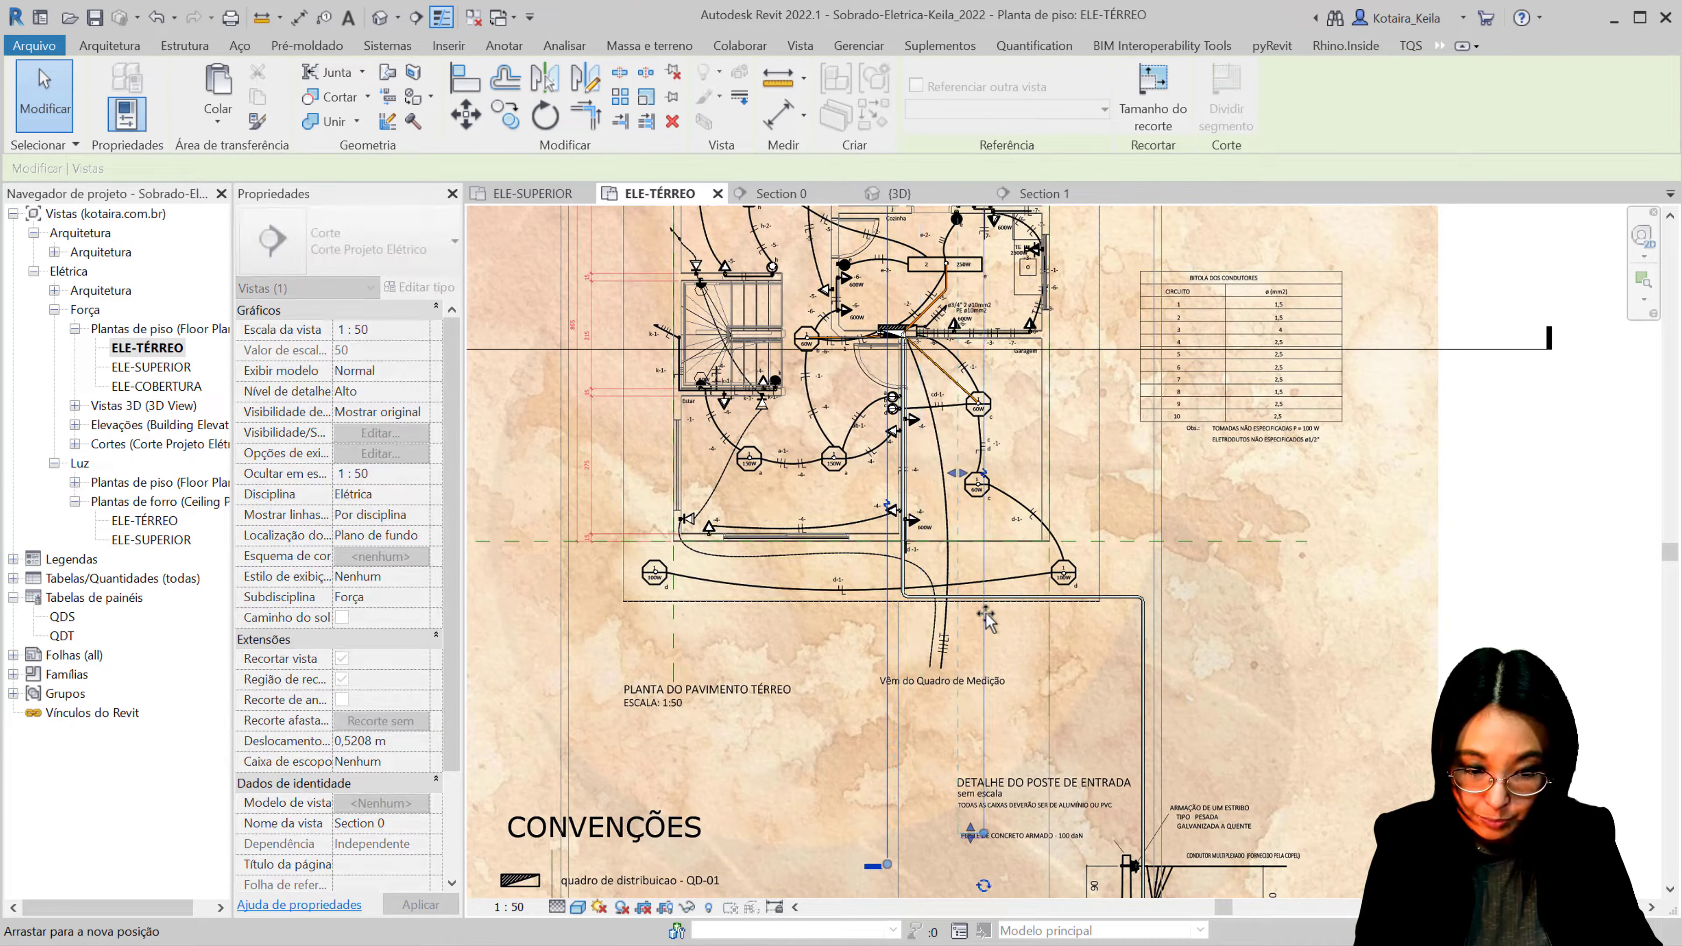
{"action": "left_click_drag", "start_coordinate": [886, 524], "coordinate": [988, 517]}
{"action": "scroll", "coordinate": [1012, 517], "scroll_direction": "down", "scroll_amount": 3}
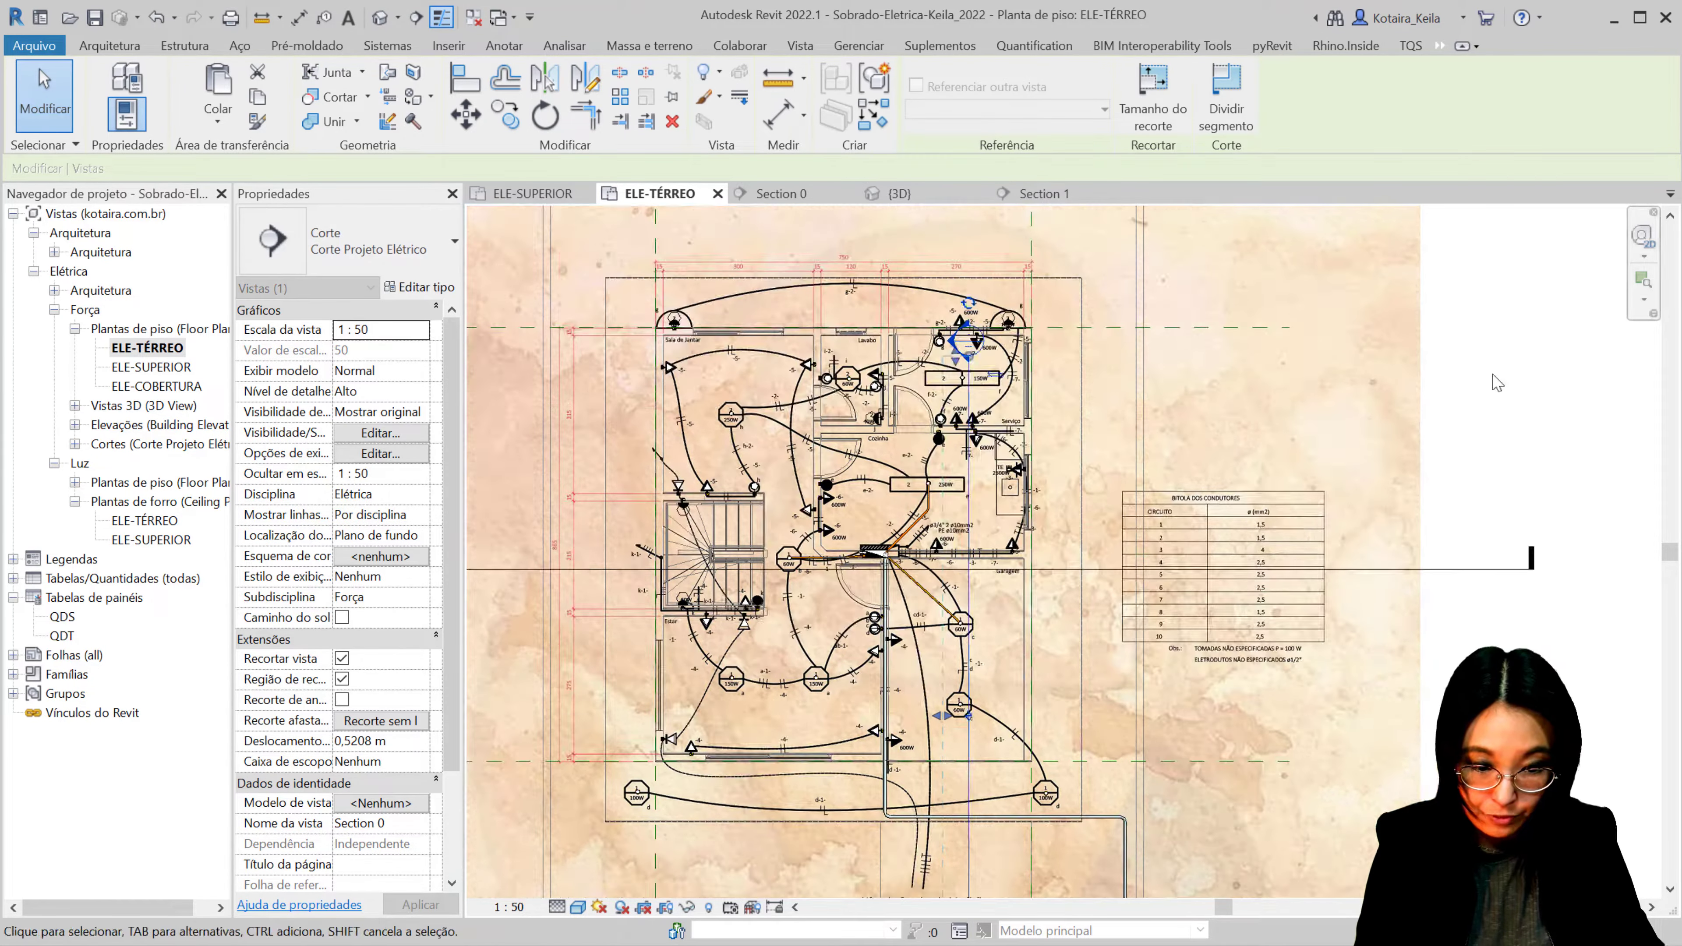
{"action": "double_click", "coordinate": [961, 345]}
Step: Temporarily hide both ceiling light fixtures in Section 0
{"action": "scroll", "coordinate": [962, 345], "scroll_direction": "down", "scroll_amount": 3}
{"action": "scroll", "coordinate": [848, 477], "scroll_direction": "down", "scroll_amount": 2}
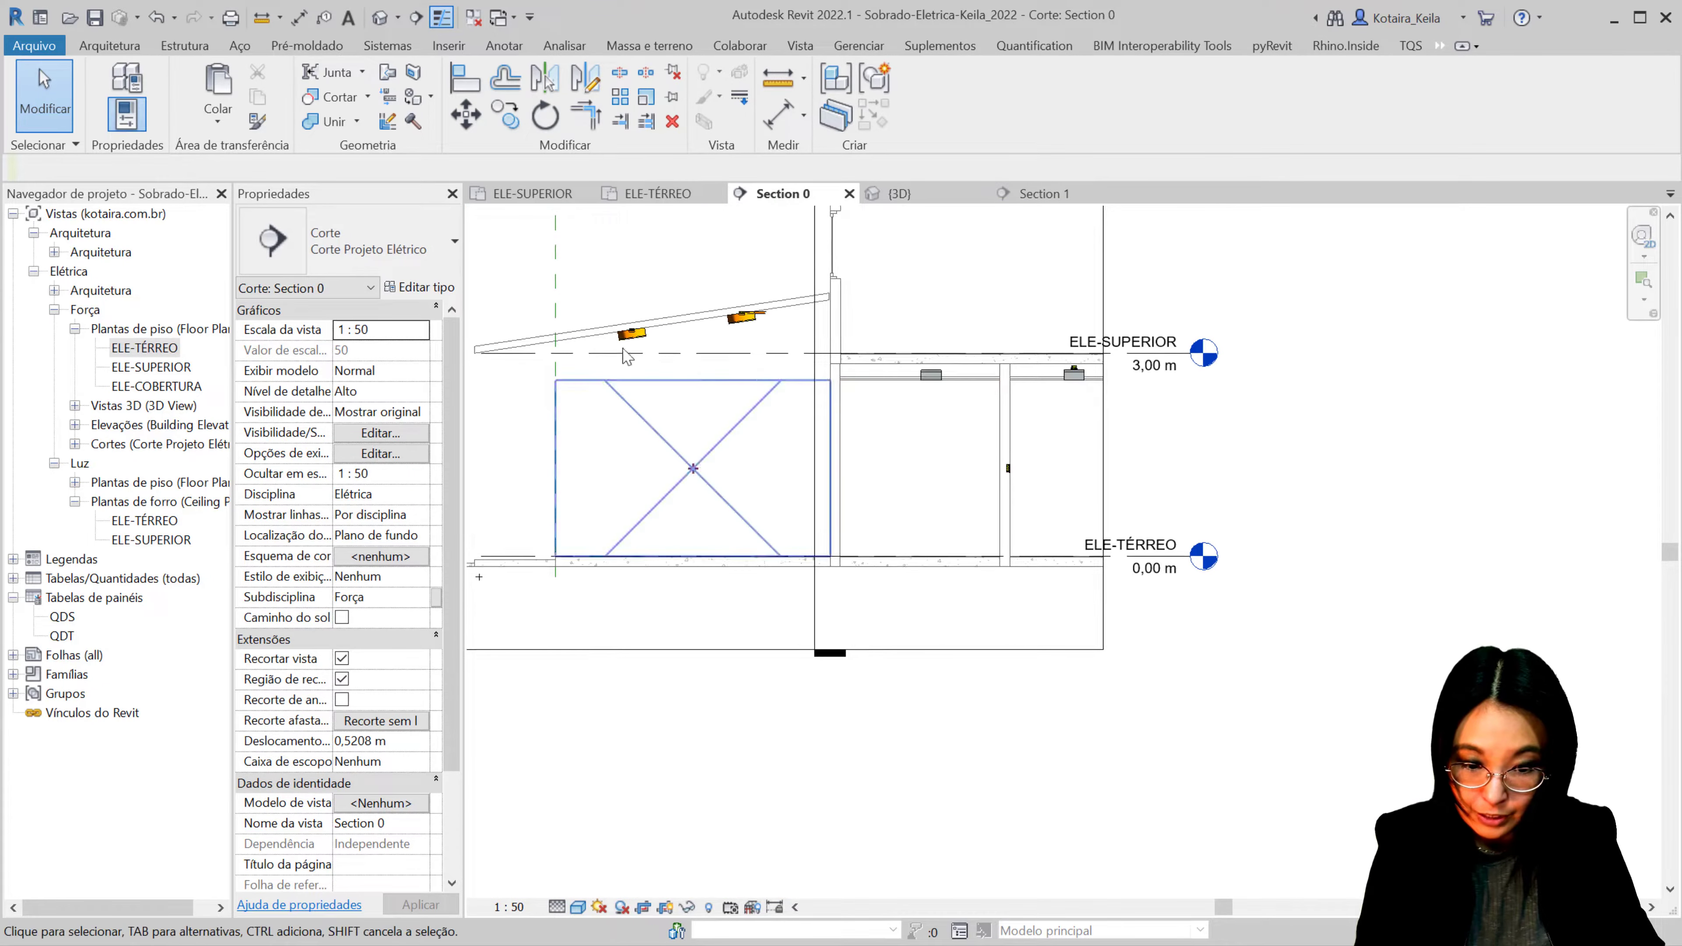
{"action": "scroll", "coordinate": [729, 267], "scroll_direction": "up", "scroll_amount": 4}
{"action": "middle_click_drag", "start_coordinate": [788, 362], "coordinate": [934, 434]}
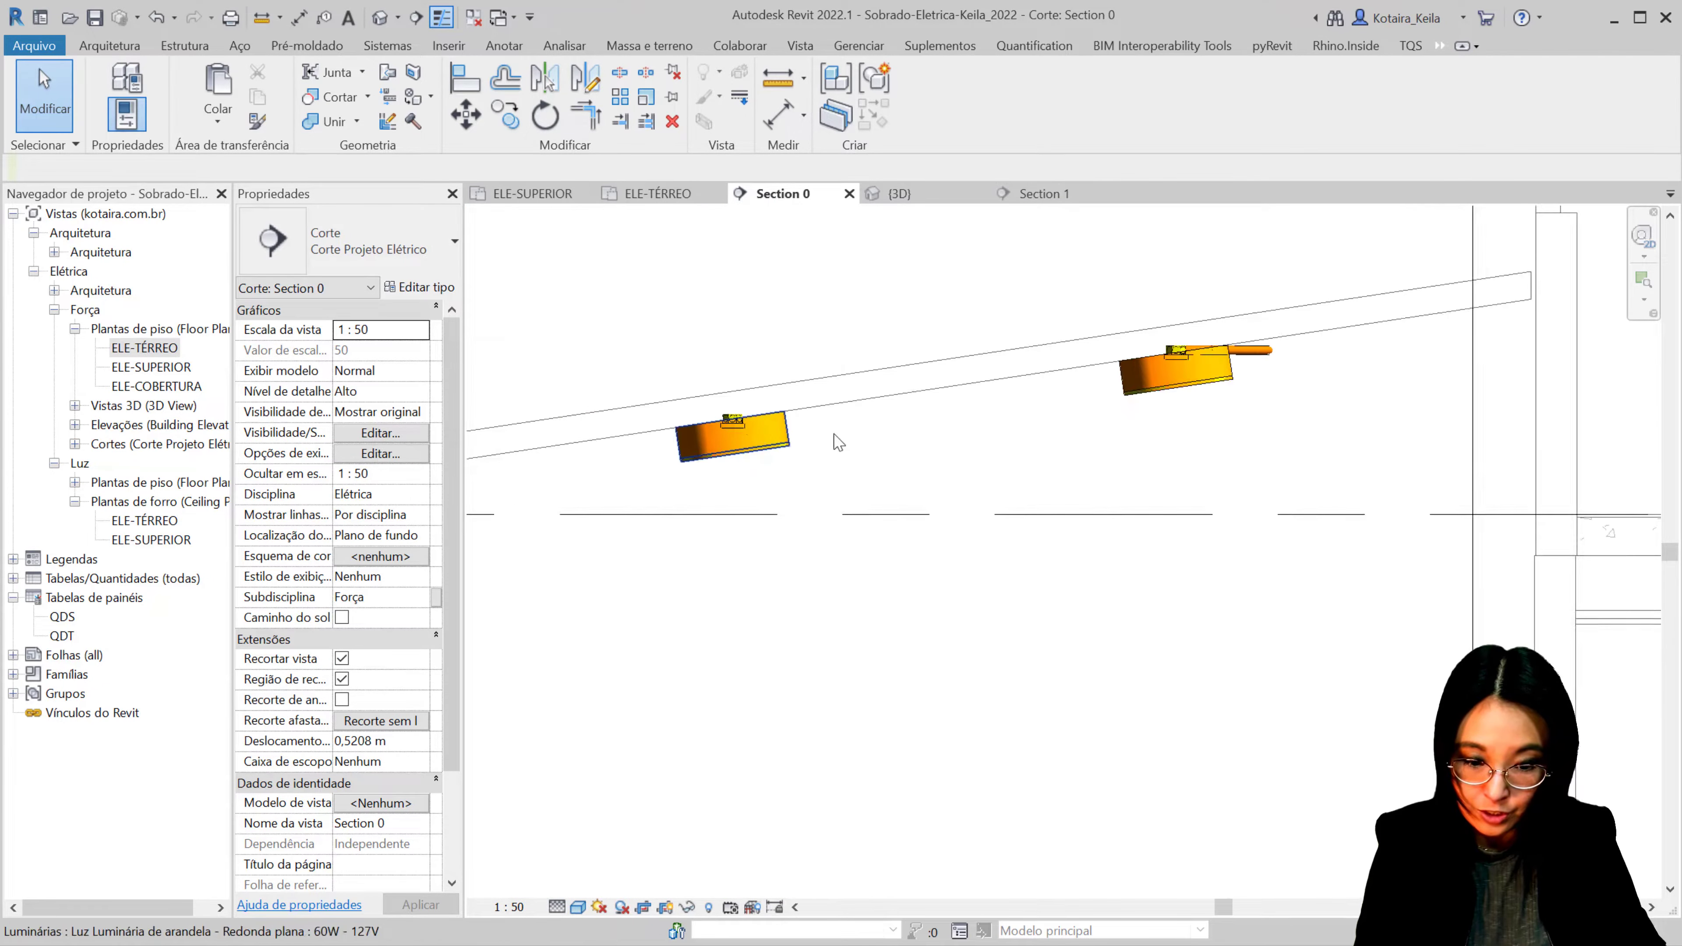
{"action": "left_click", "coordinate": [1164, 399]}
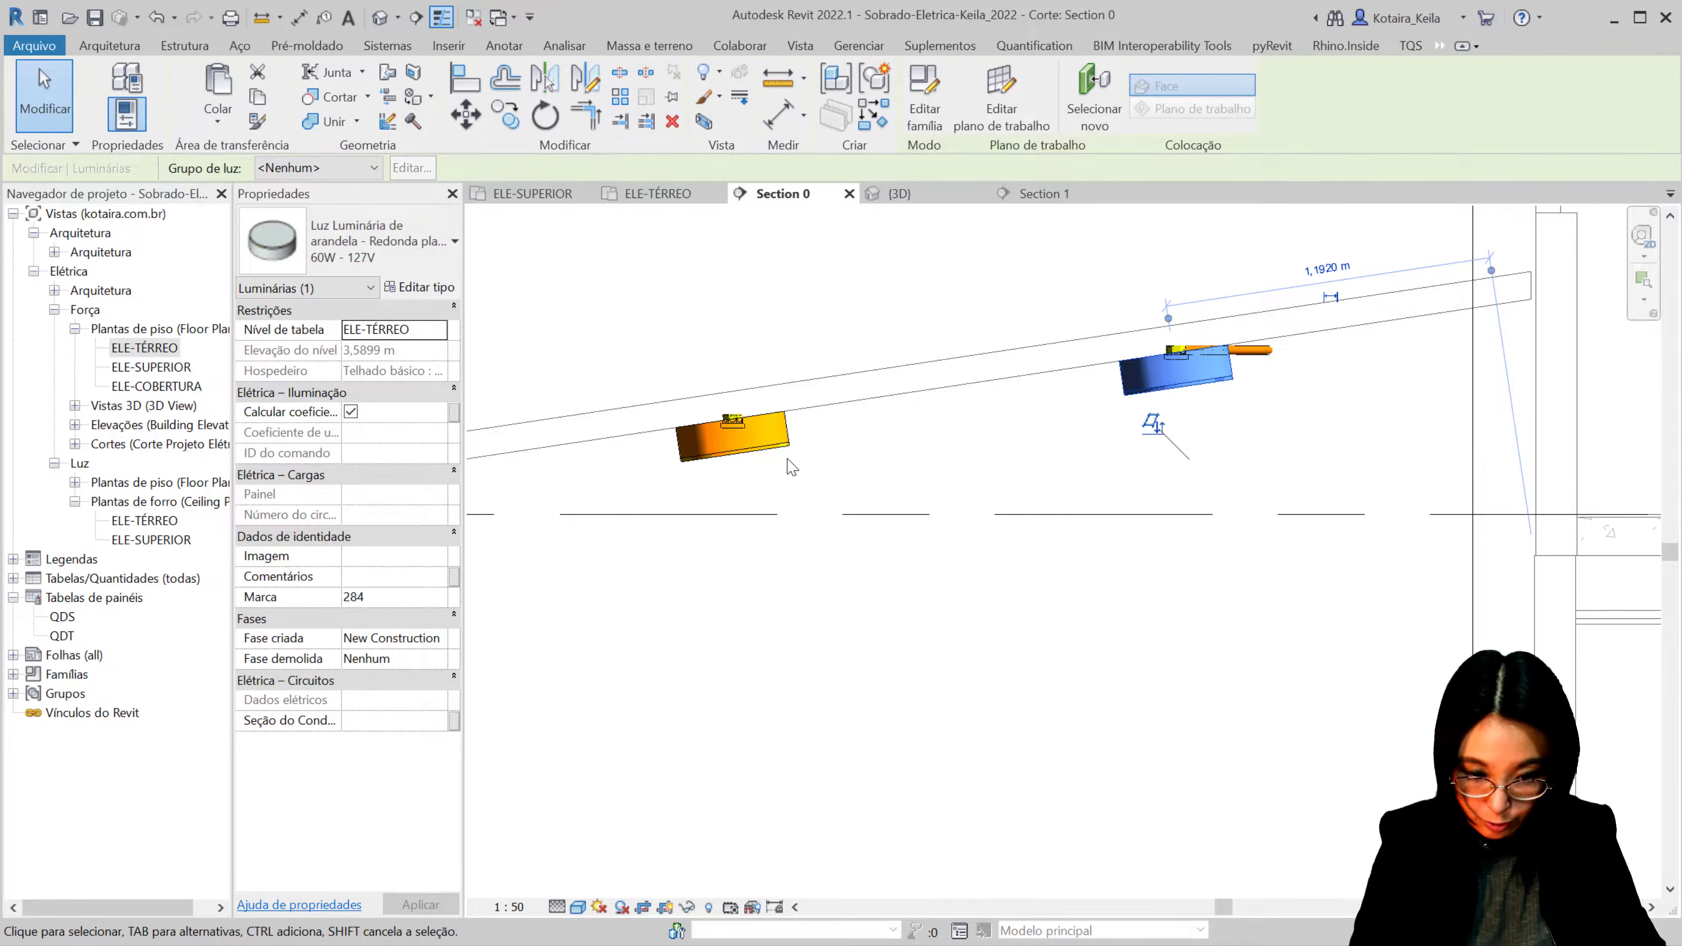
{"action": "left_click", "coordinate": [788, 443], "text": "ctrl"}
{"action": "key", "text": "h"}
{"action": "key", "text": "h"}
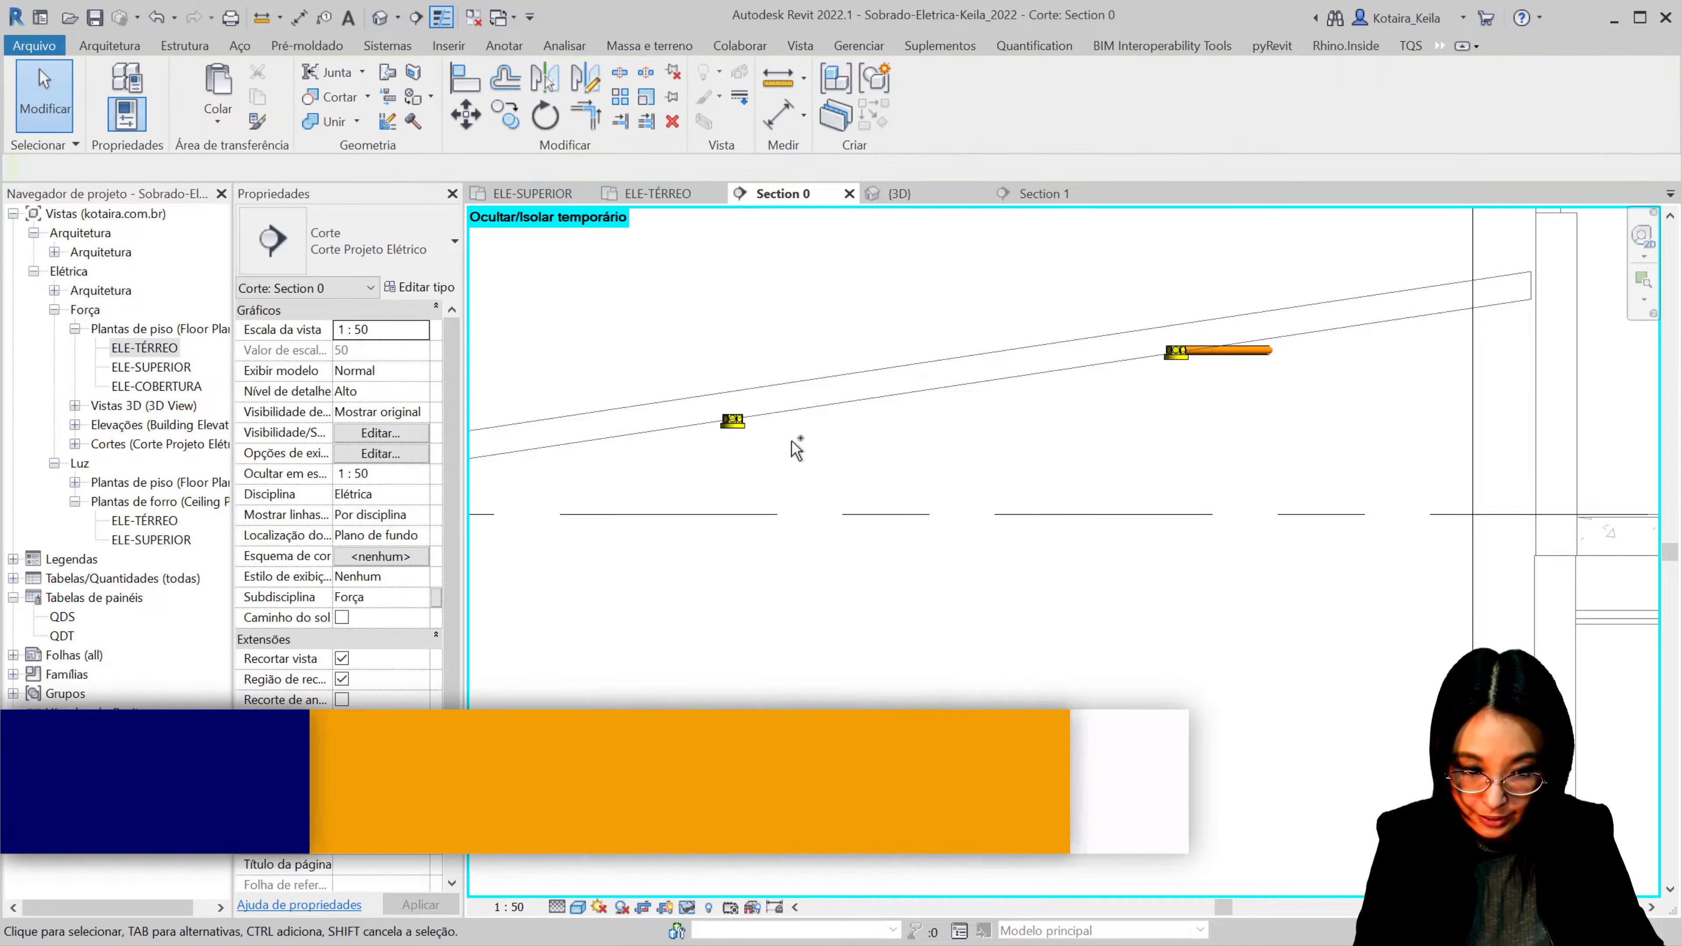
{"action": "scroll", "coordinate": [726, 430], "scroll_direction": "up", "scroll_amount": 2}
Step: Start drawing a conduit from the octagonal junction box's connector
{"action": "left_click", "coordinate": [719, 423]}
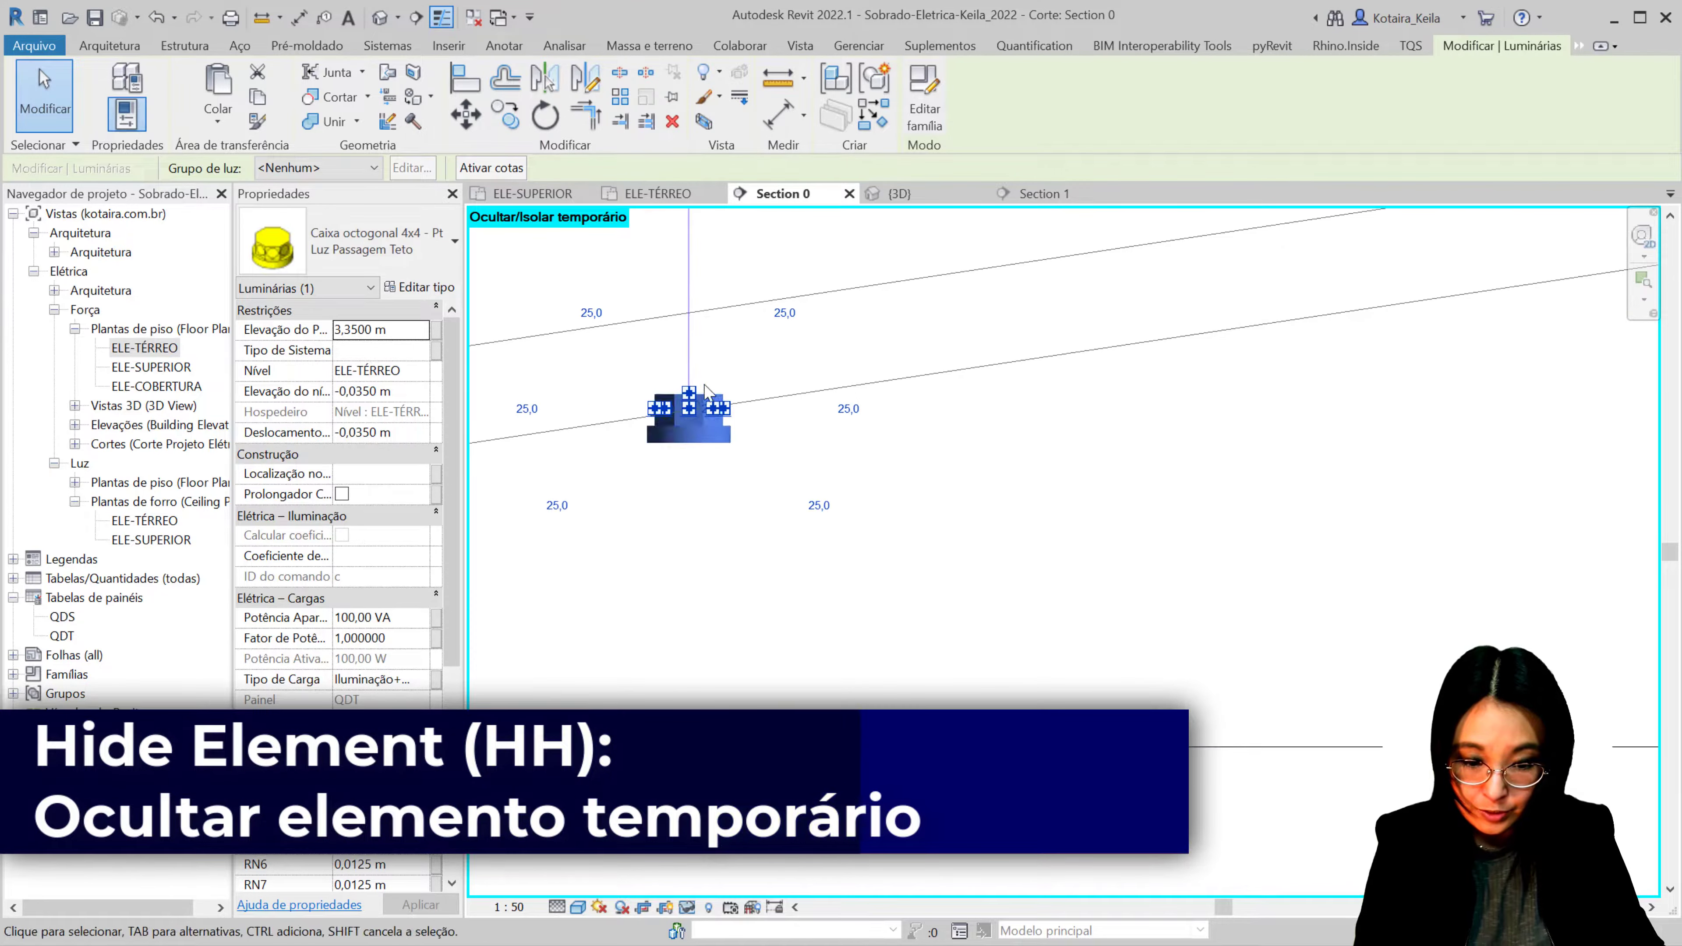
{"action": "scroll", "coordinate": [755, 441], "scroll_direction": "up", "scroll_amount": 5}
{"action": "right_click", "coordinate": [777, 458]}
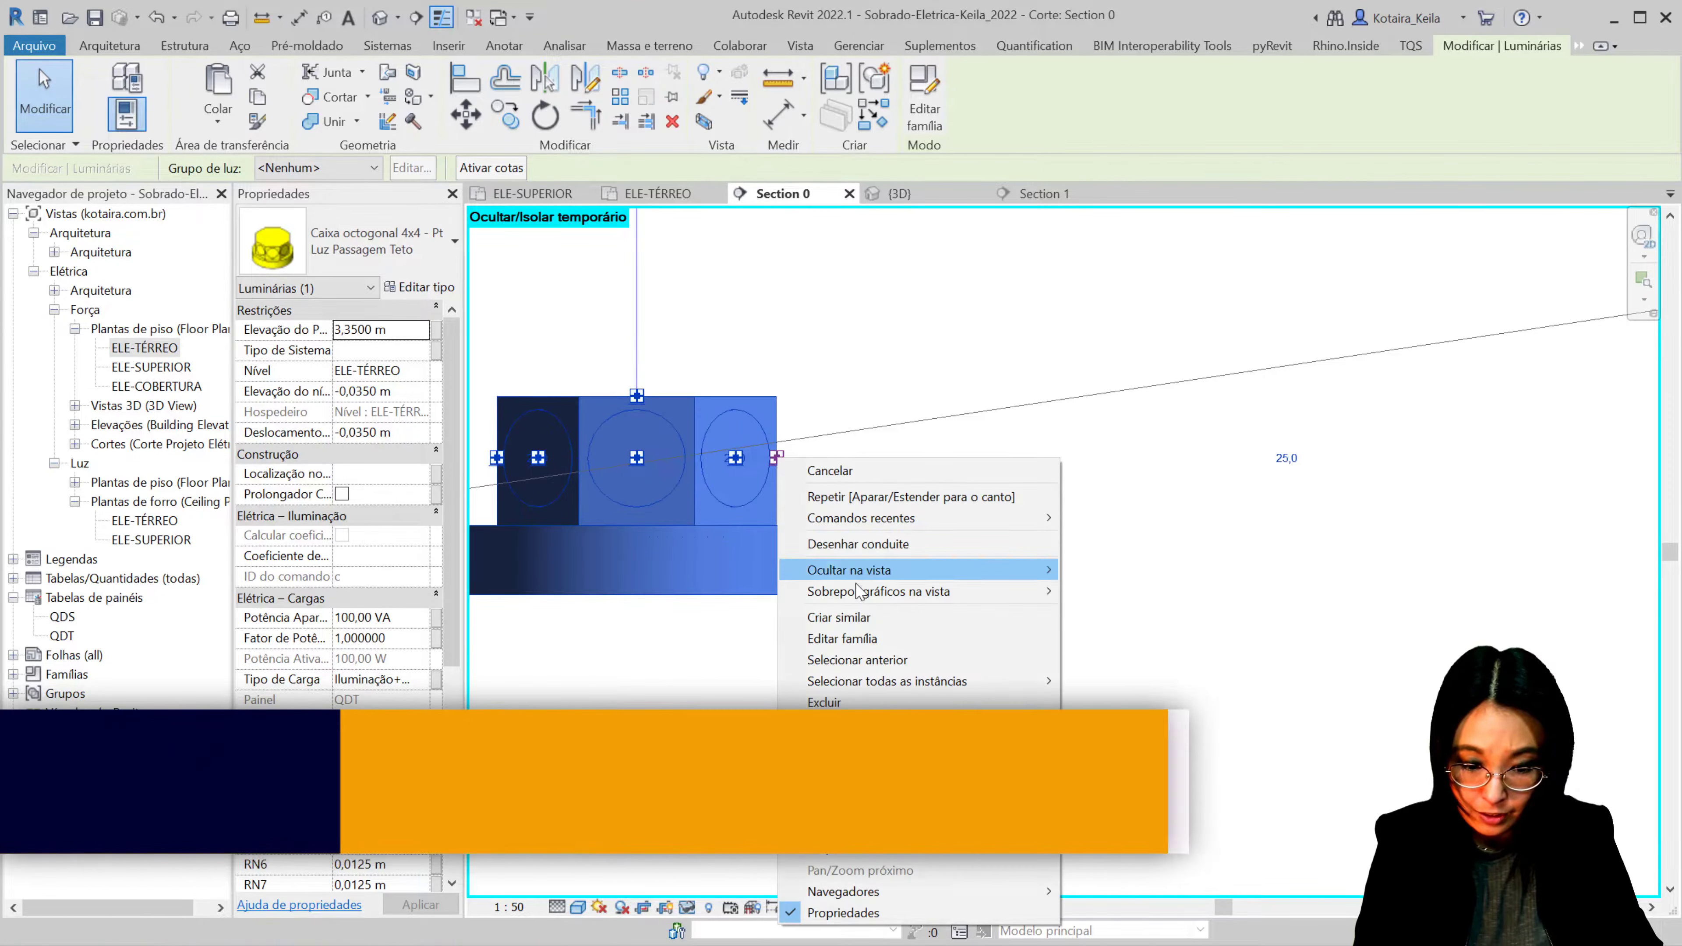
{"action": "left_click", "coordinate": [854, 544]}
Step: Switch the new conduit to the yellow corrugated PVC Tigreflex type and set its start
{"action": "scroll", "coordinate": [818, 452], "scroll_direction": "down", "scroll_amount": 3}
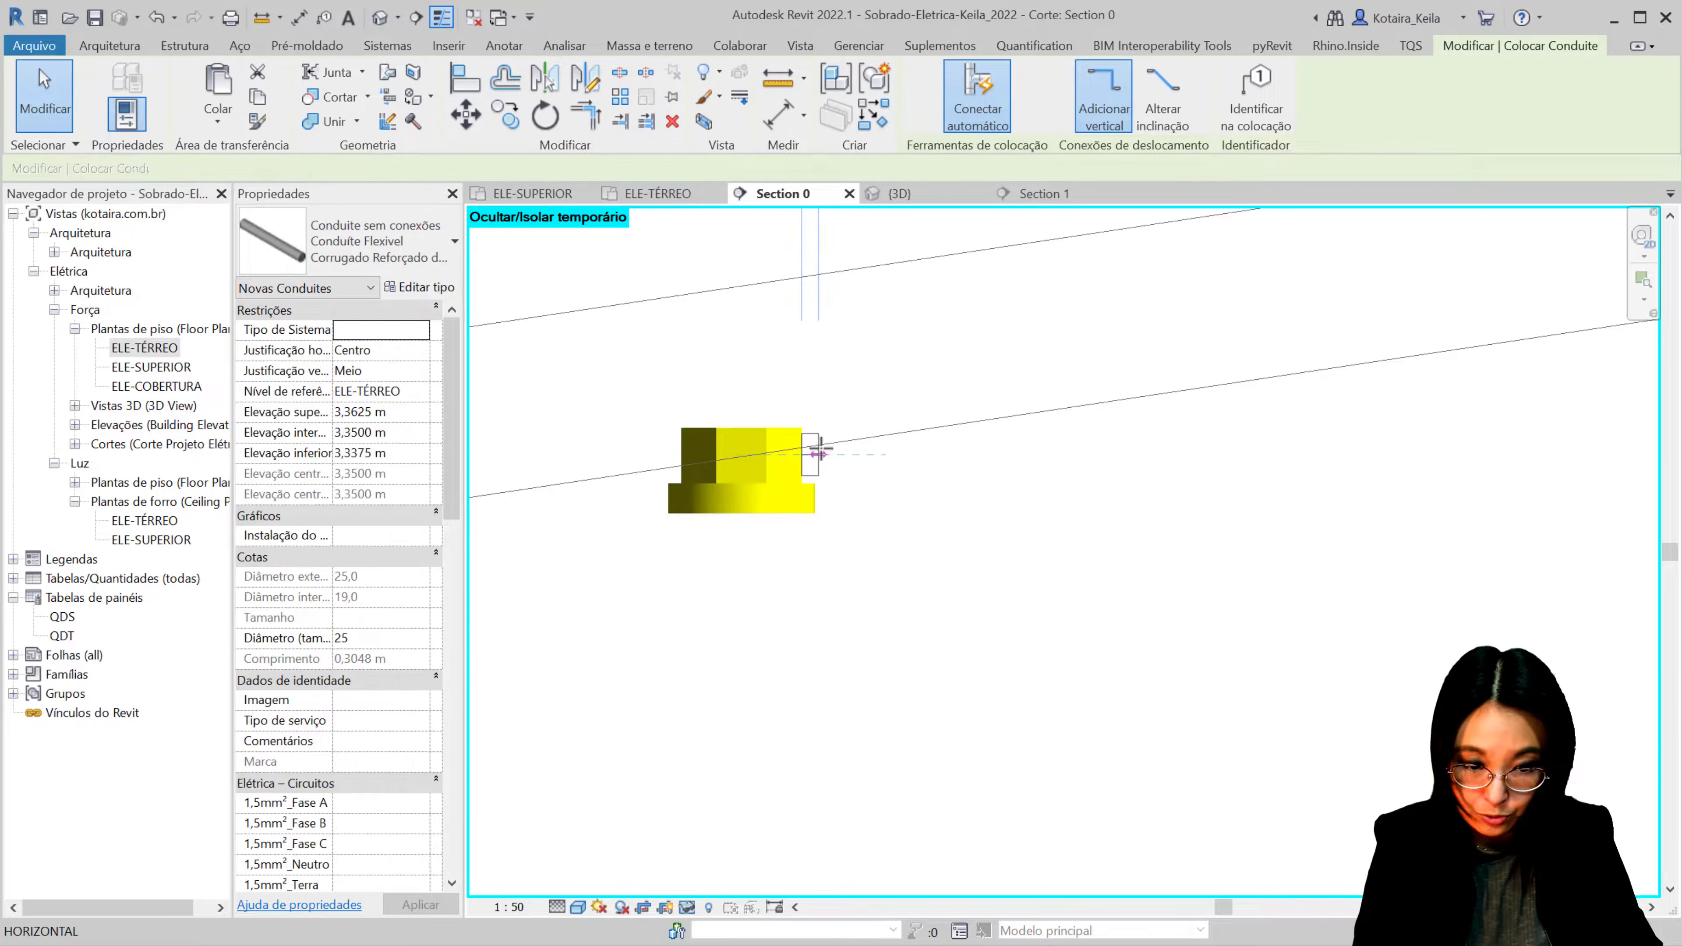
{"action": "left_click", "coordinate": [398, 252]}
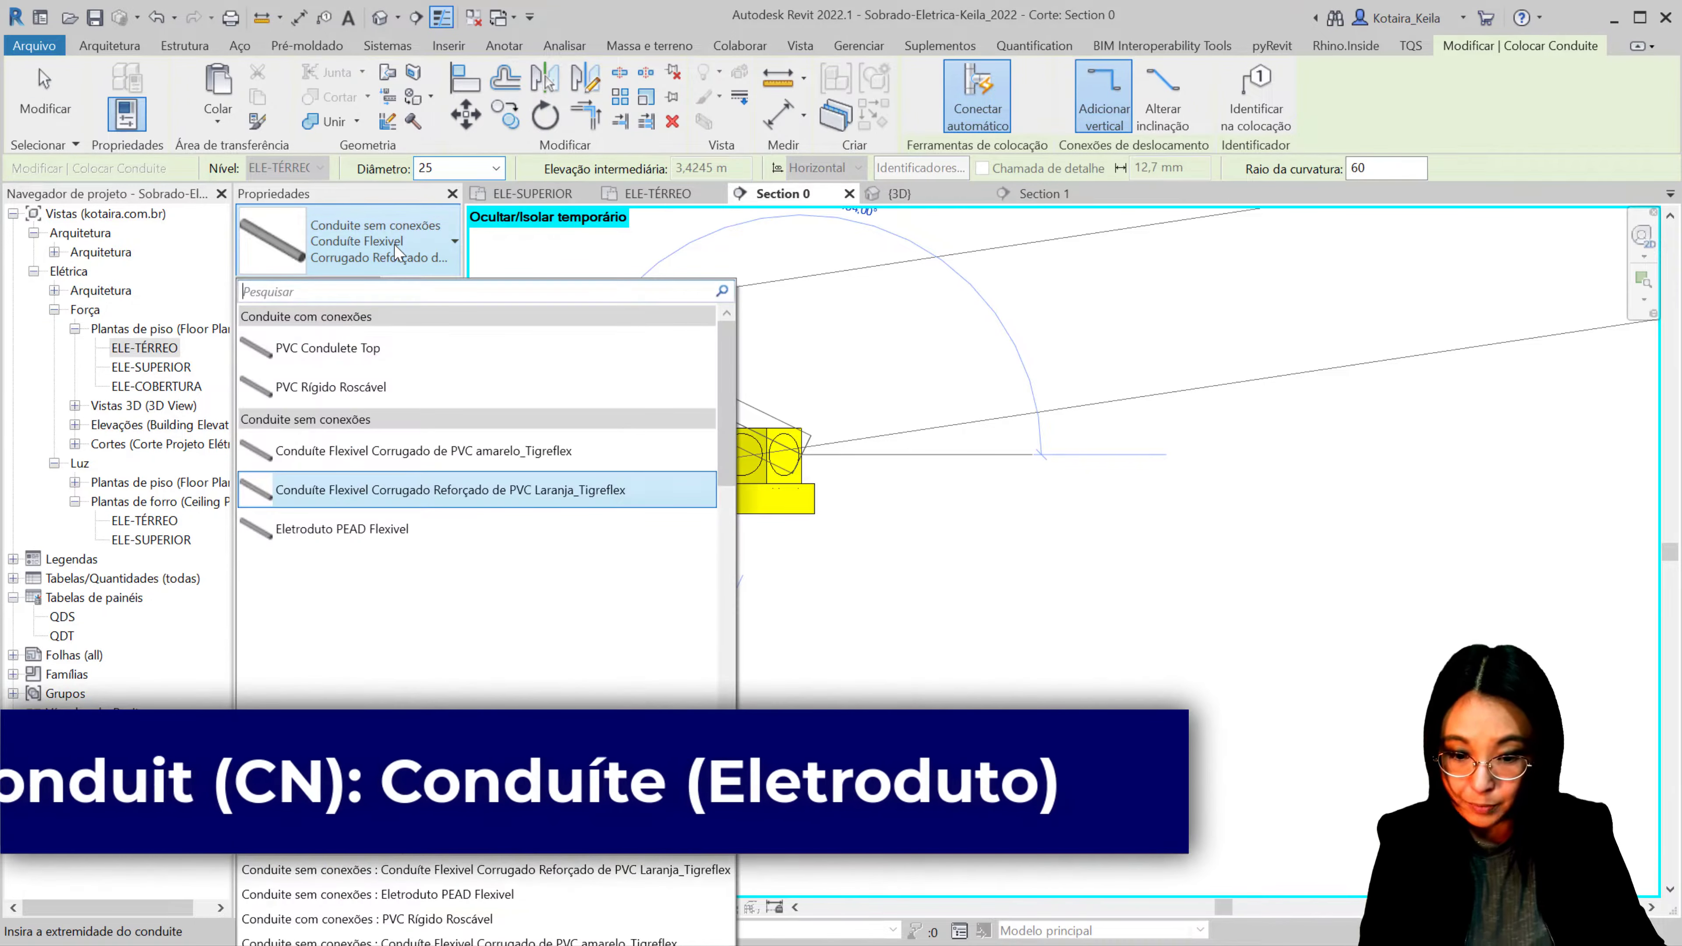
{"action": "left_click", "coordinate": [450, 451]}
{"action": "left_click", "coordinate": [821, 497]}
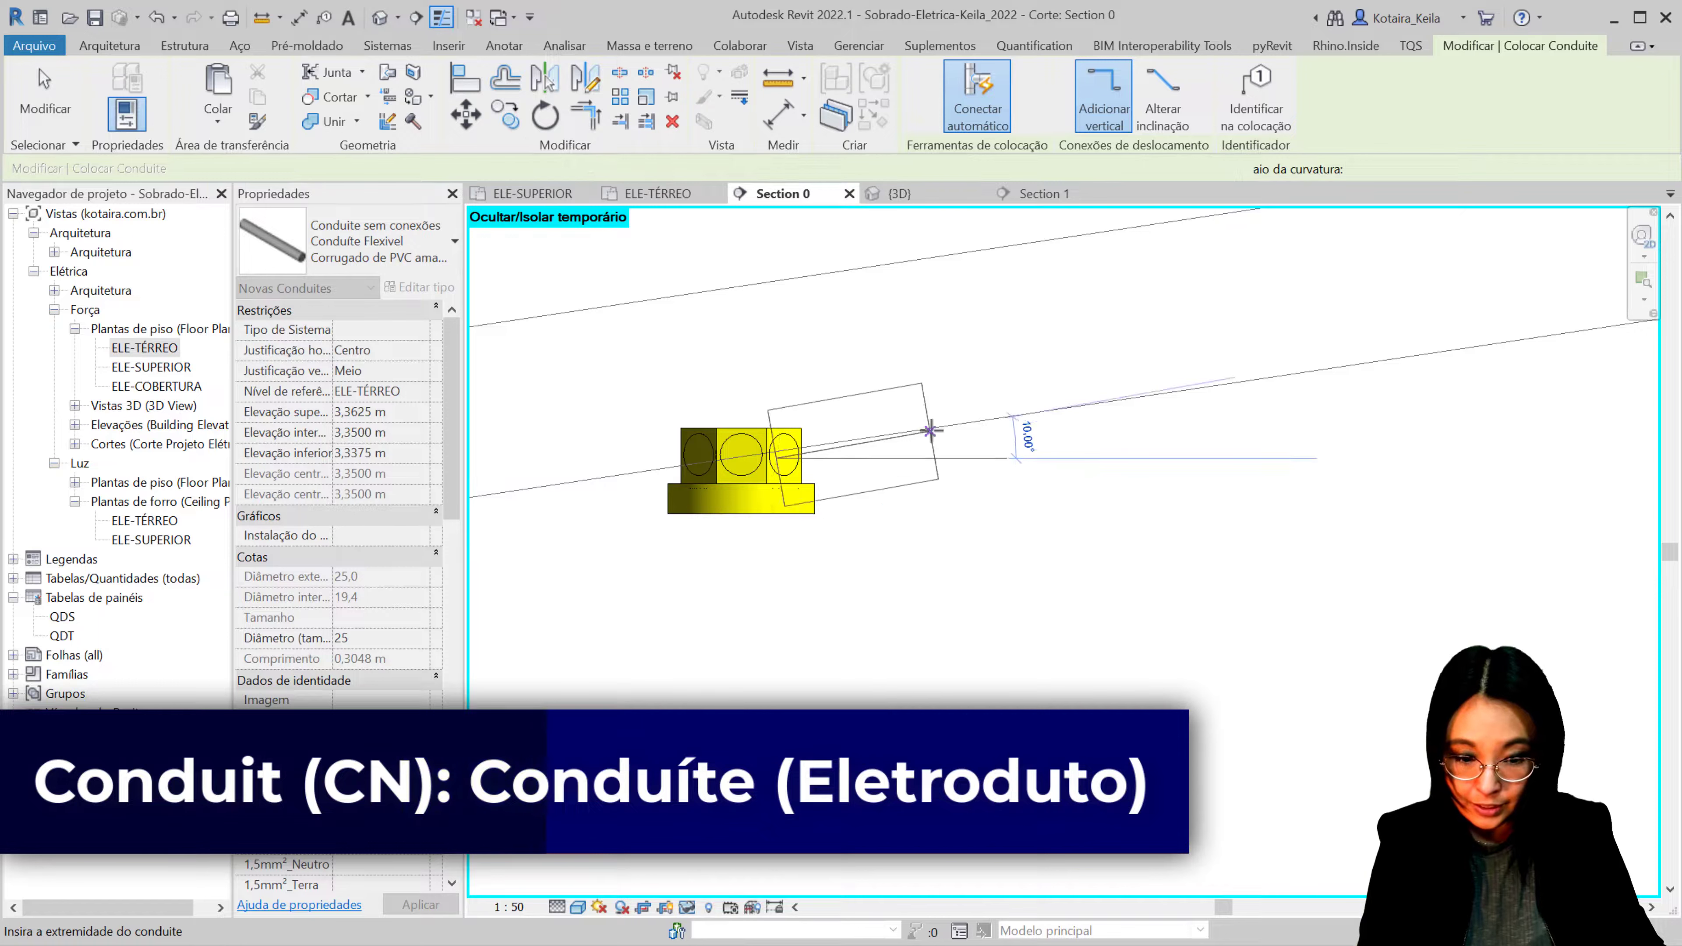
{"action": "middle_click_drag", "start_coordinate": [1021, 425], "coordinate": [1084, 413]}
{"action": "scroll", "coordinate": [600, 372], "scroll_direction": "down", "scroll_amount": 2}
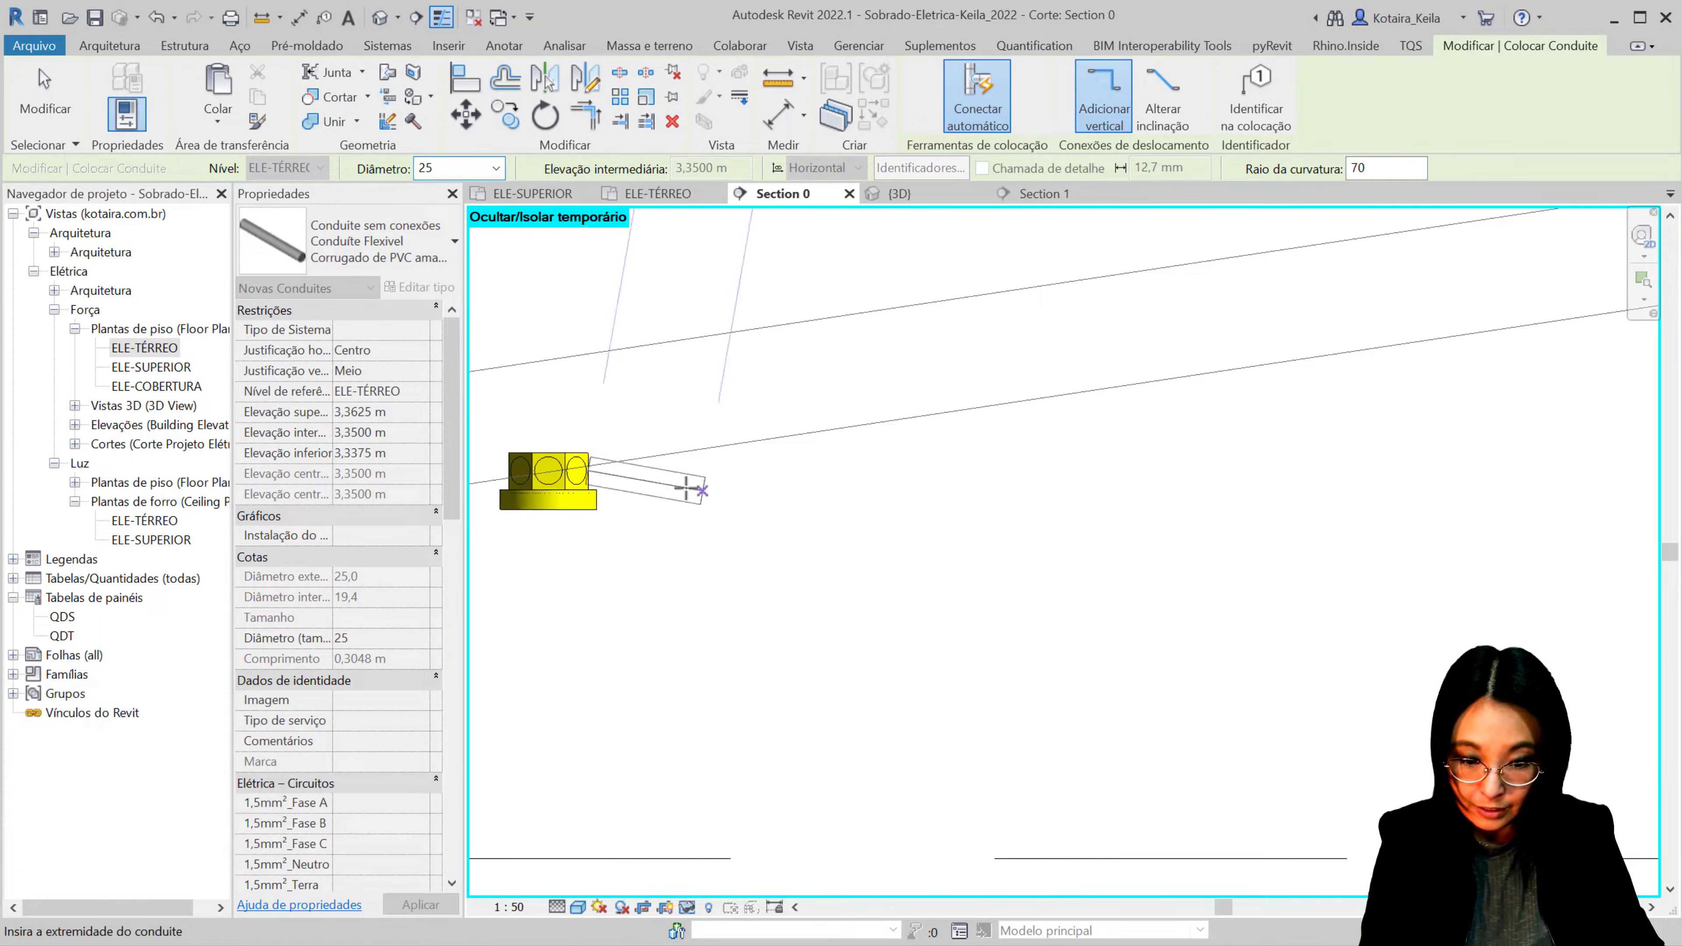
Step: Keep the 25 diameter, abandon the conduit and pan to the other junction box
{"action": "left_click", "coordinate": [1005, 471]}
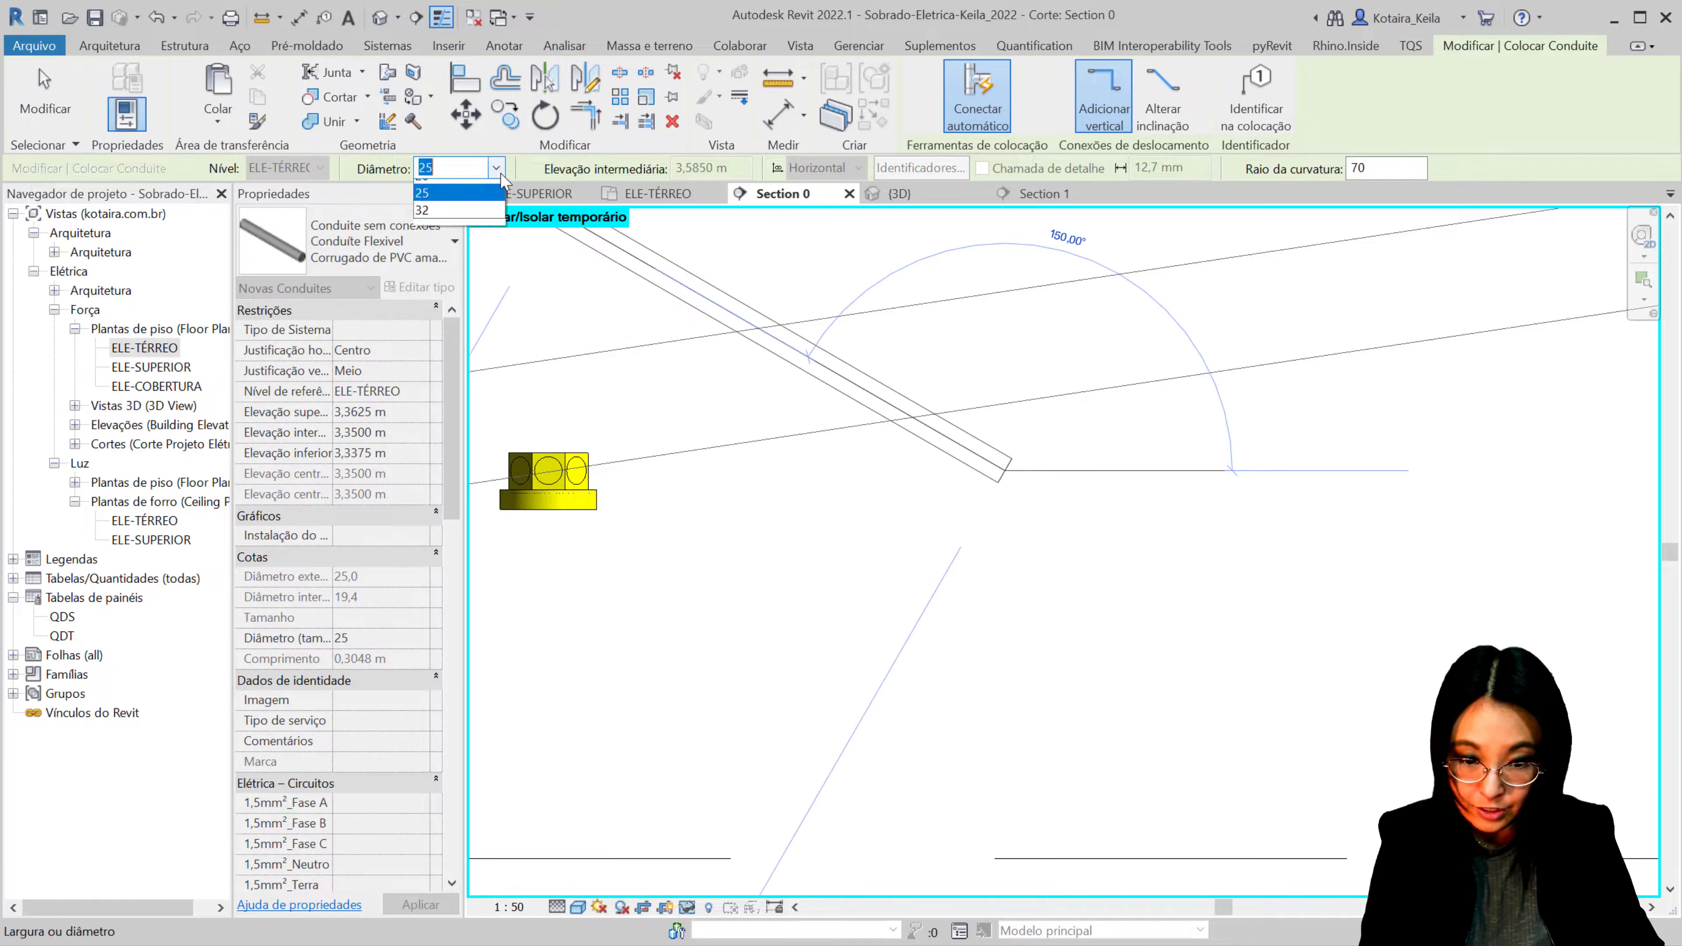
{"action": "left_click", "coordinate": [588, 468]}
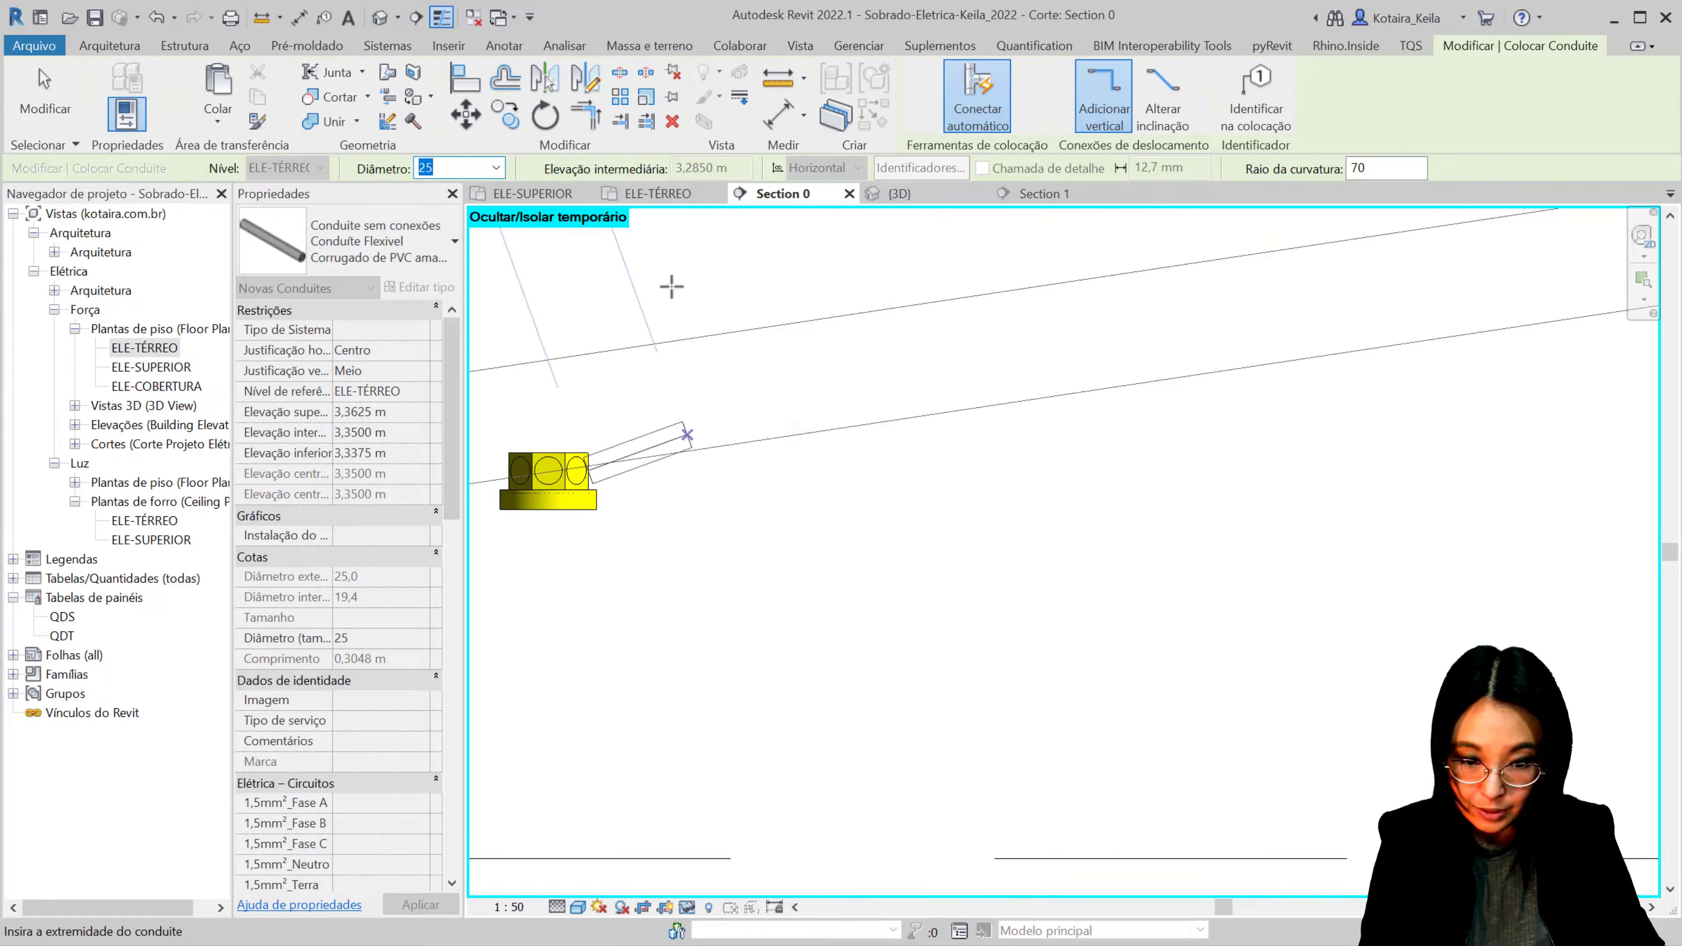
{"action": "left_click", "coordinate": [1006, 471]}
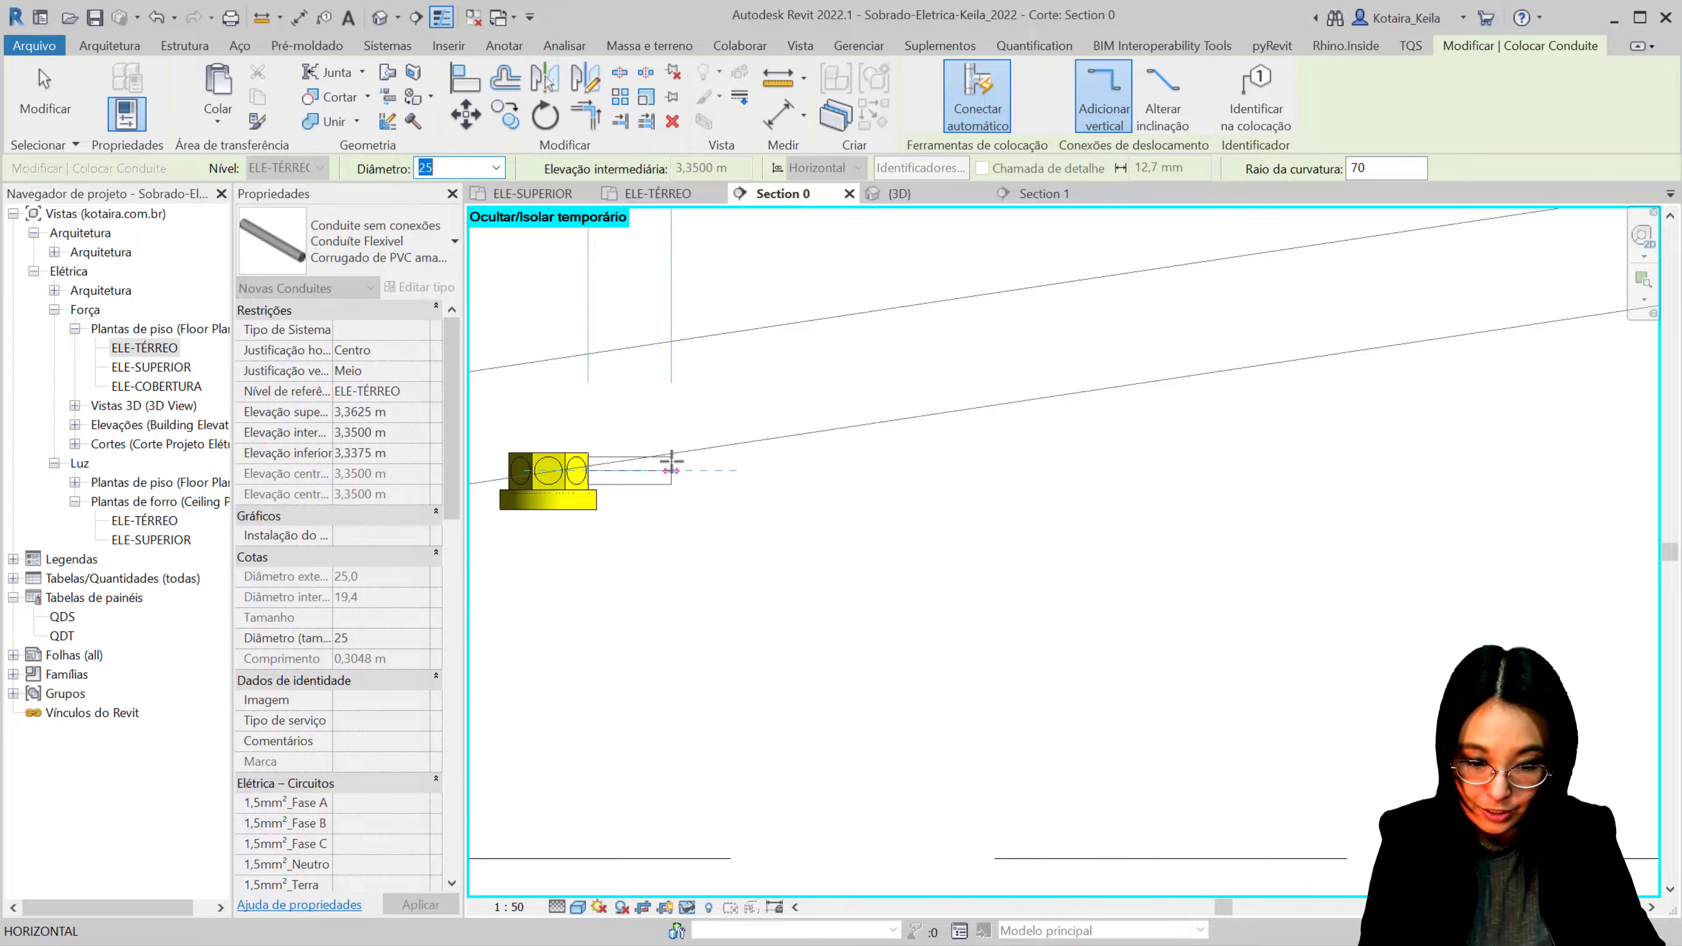
{"action": "scroll", "coordinate": [671, 464], "scroll_direction": "down", "scroll_amount": 3}
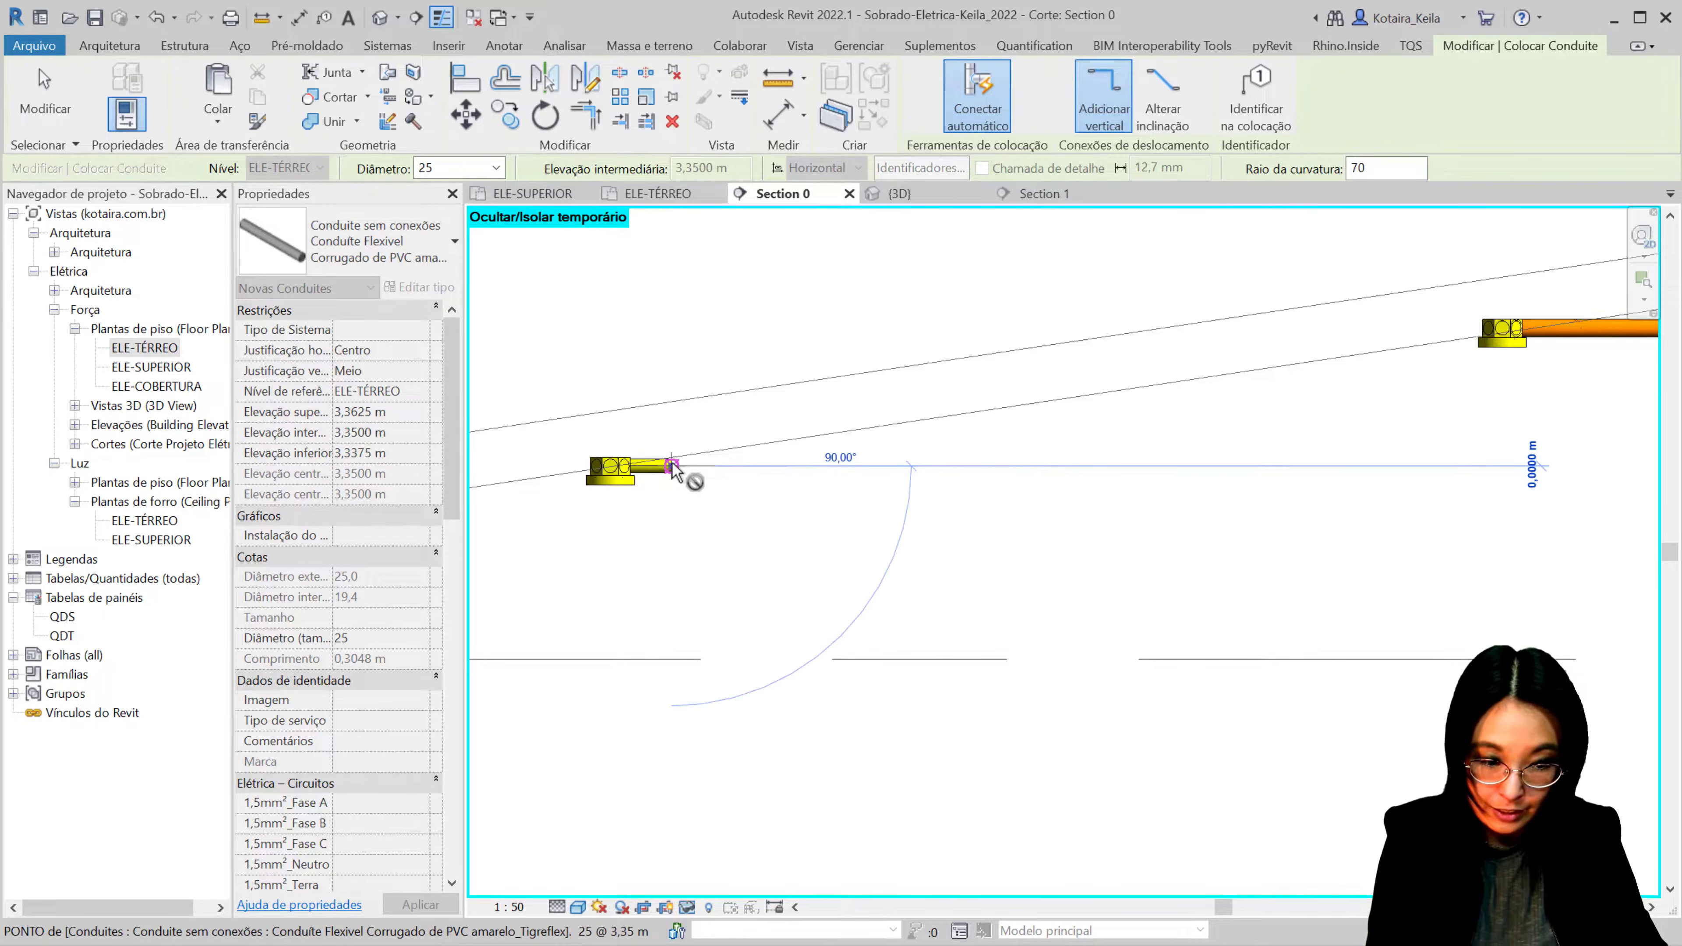
{"action": "scroll", "coordinate": [848, 464], "scroll_direction": "up", "scroll_amount": 2}
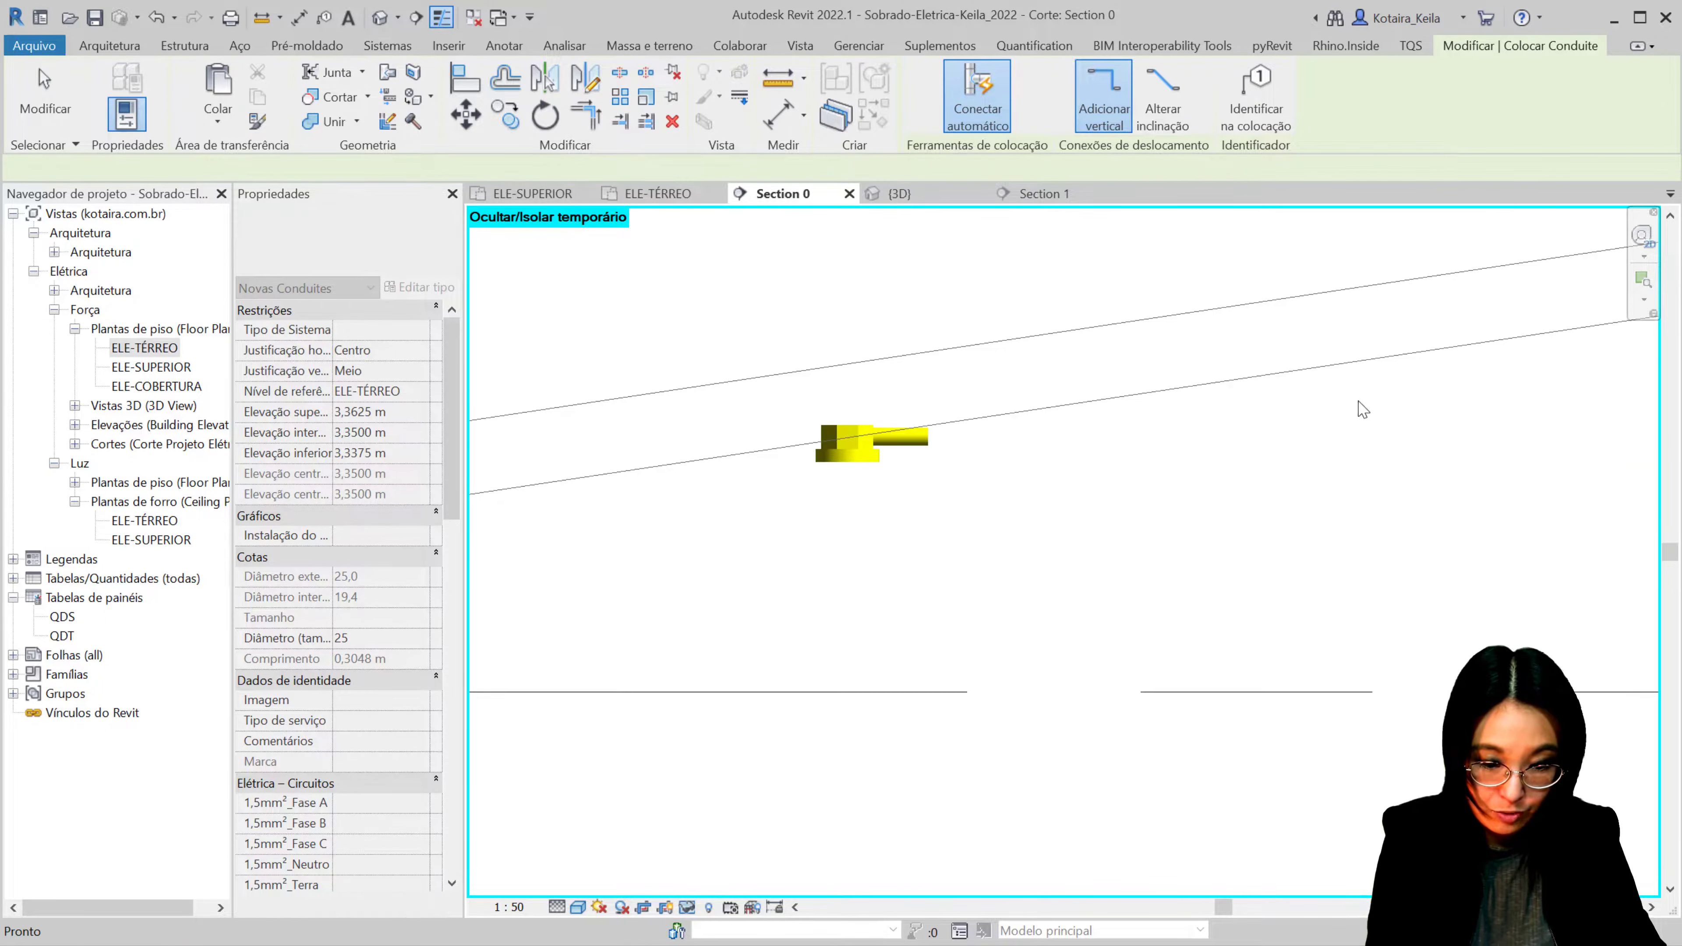
{"action": "key", "text": "Escape"}
{"action": "key", "text": "Escape"}
{"action": "middle_click_drag", "start_coordinate": [1204, 285], "coordinate": [1073, 458]}
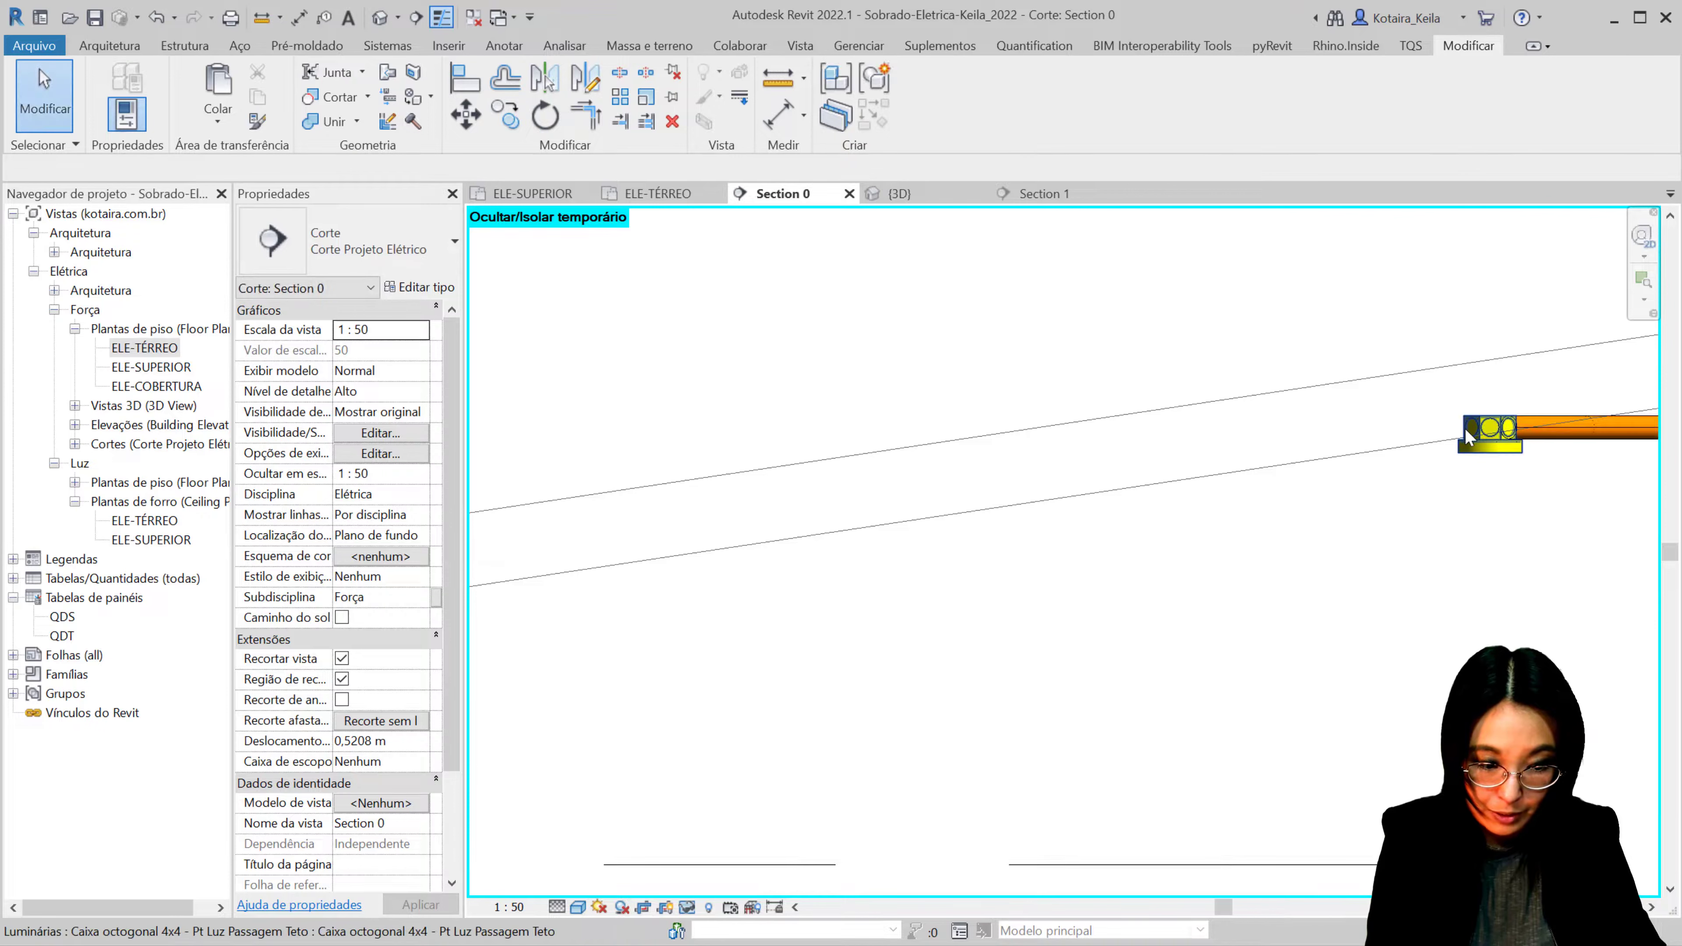
Step: Draw a short conduit stub off the junction box's left side
{"action": "left_click", "coordinate": [1465, 428]}
{"action": "scroll", "coordinate": [1462, 428], "scroll_direction": "up", "scroll_amount": 3}
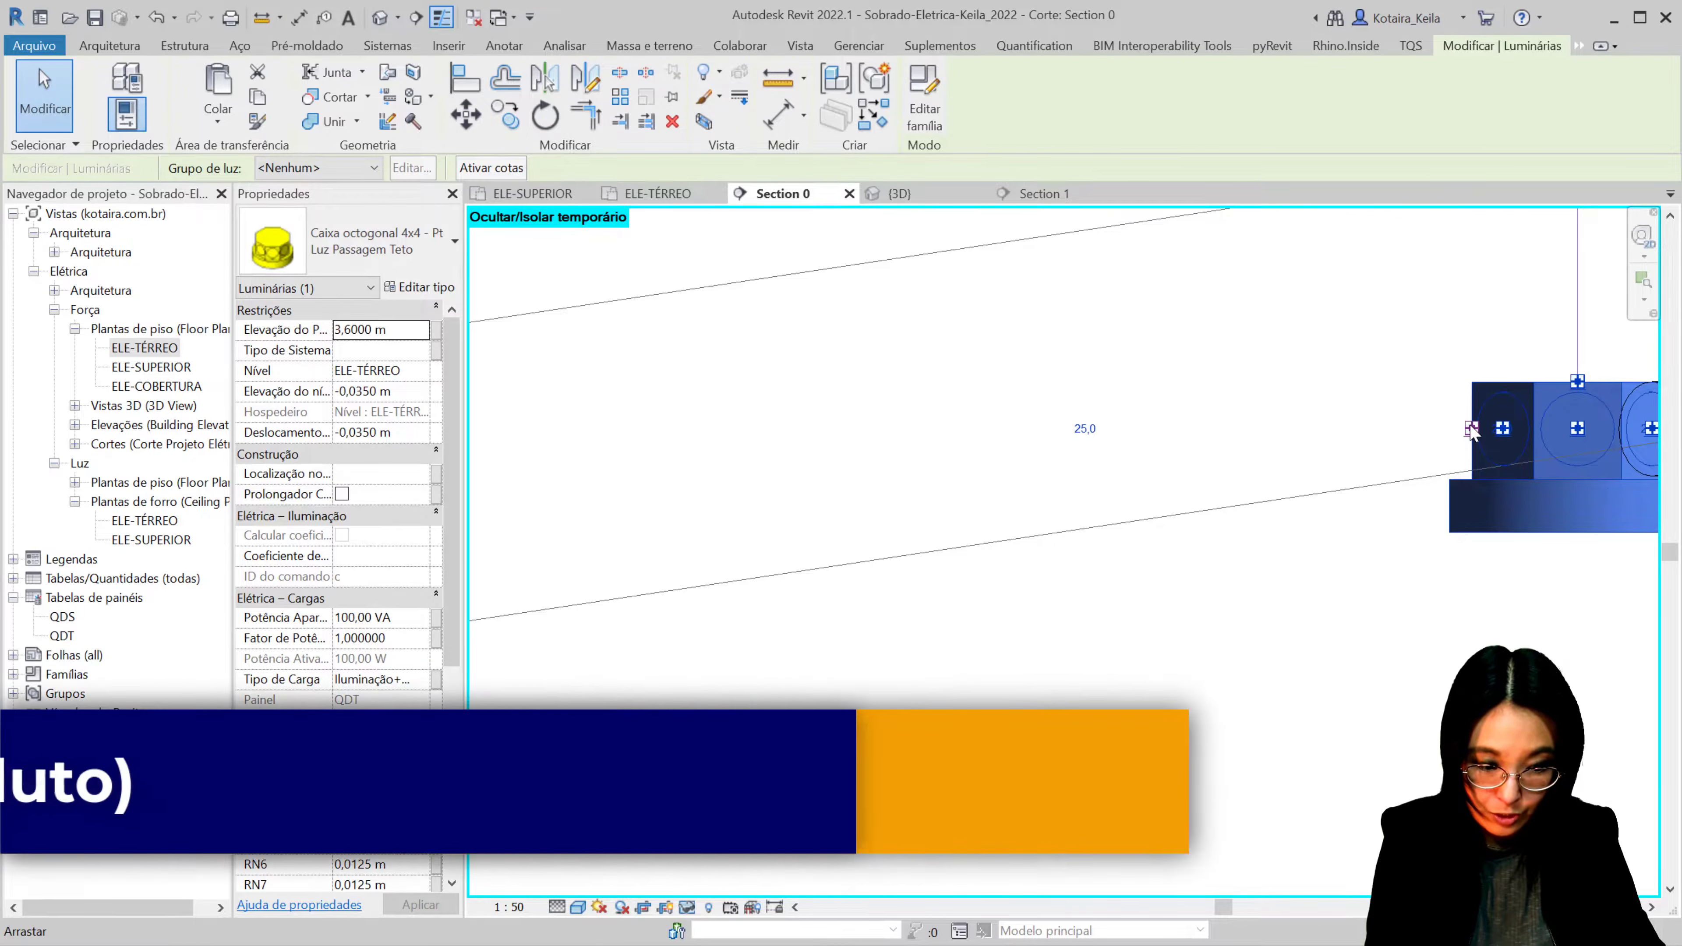
{"action": "right_click", "coordinate": [1472, 432]}
{"action": "left_click", "coordinate": [1547, 511]}
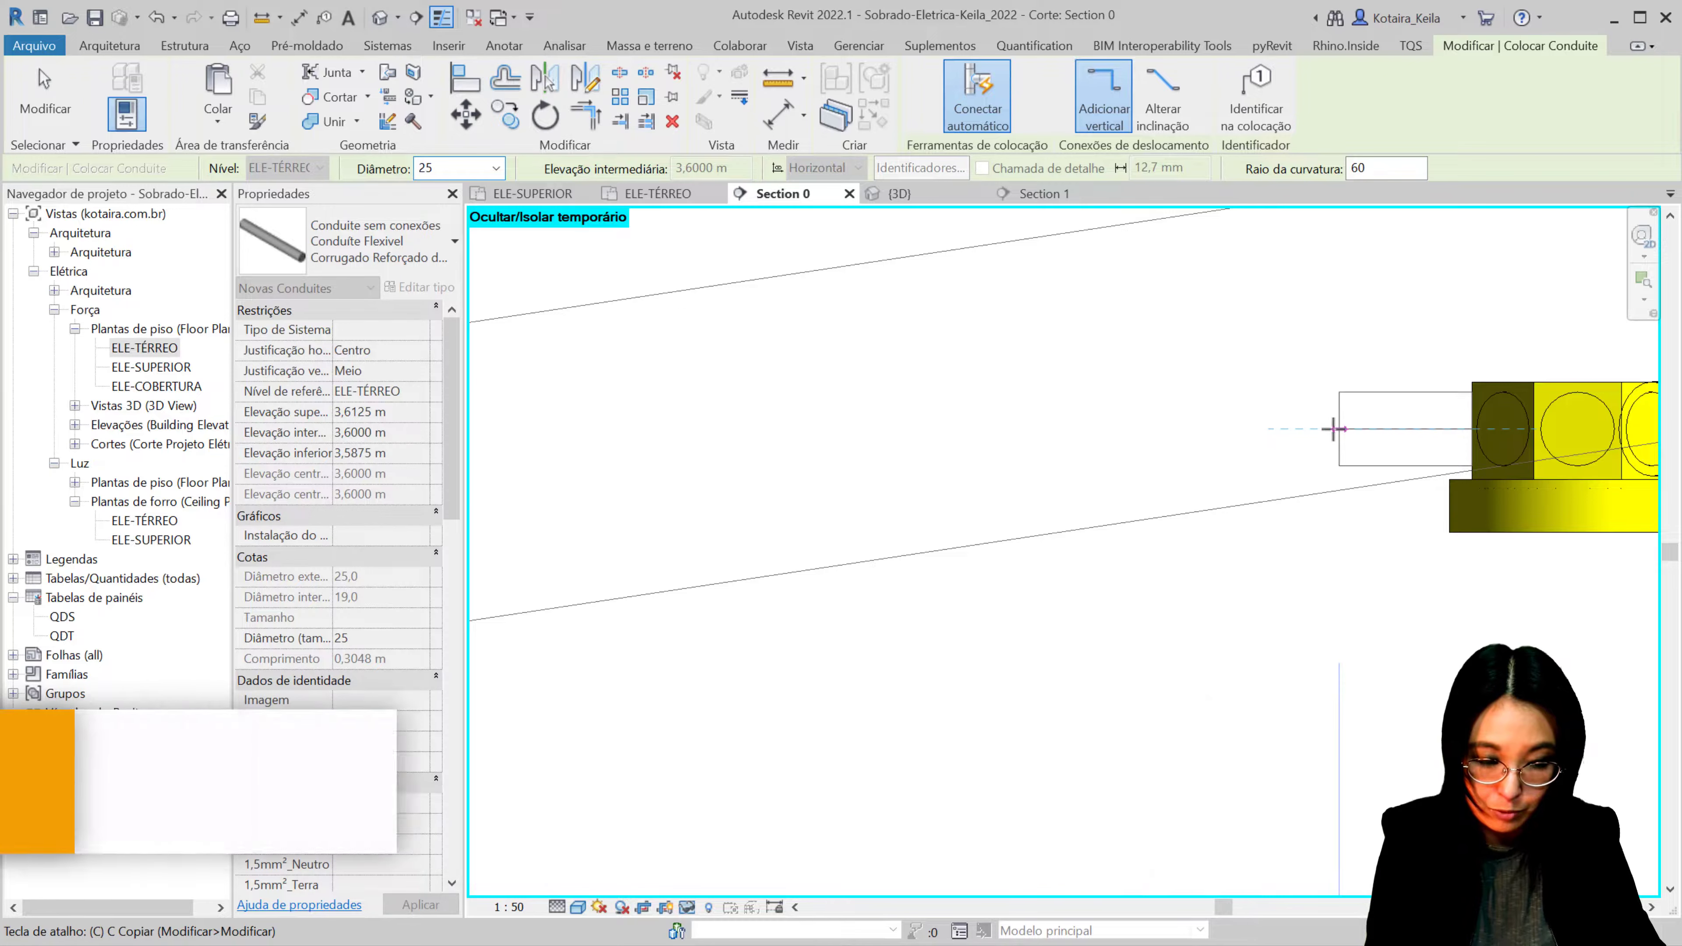
{"action": "left_click", "coordinate": [1334, 429]}
{"action": "key", "text": "Escape"}
{"action": "key", "text": "Escape"}
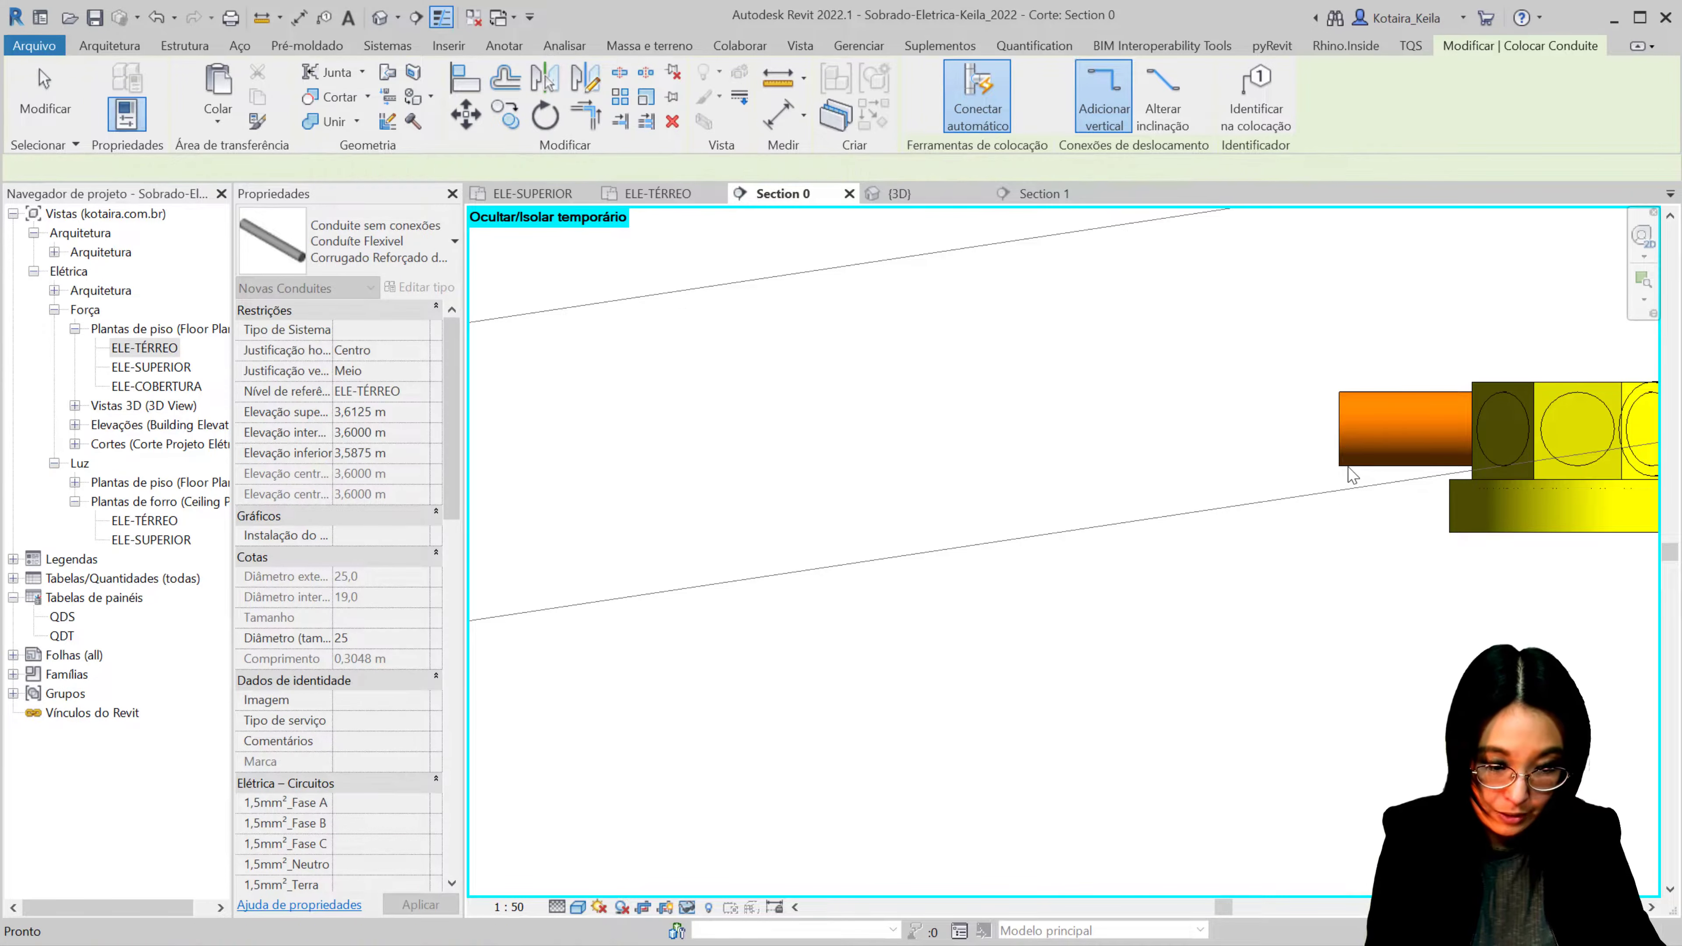
Step: Change the short stub's type to amarelo_Tigreflex yellow corrugated PVC
{"action": "left_click", "coordinate": [1351, 464]}
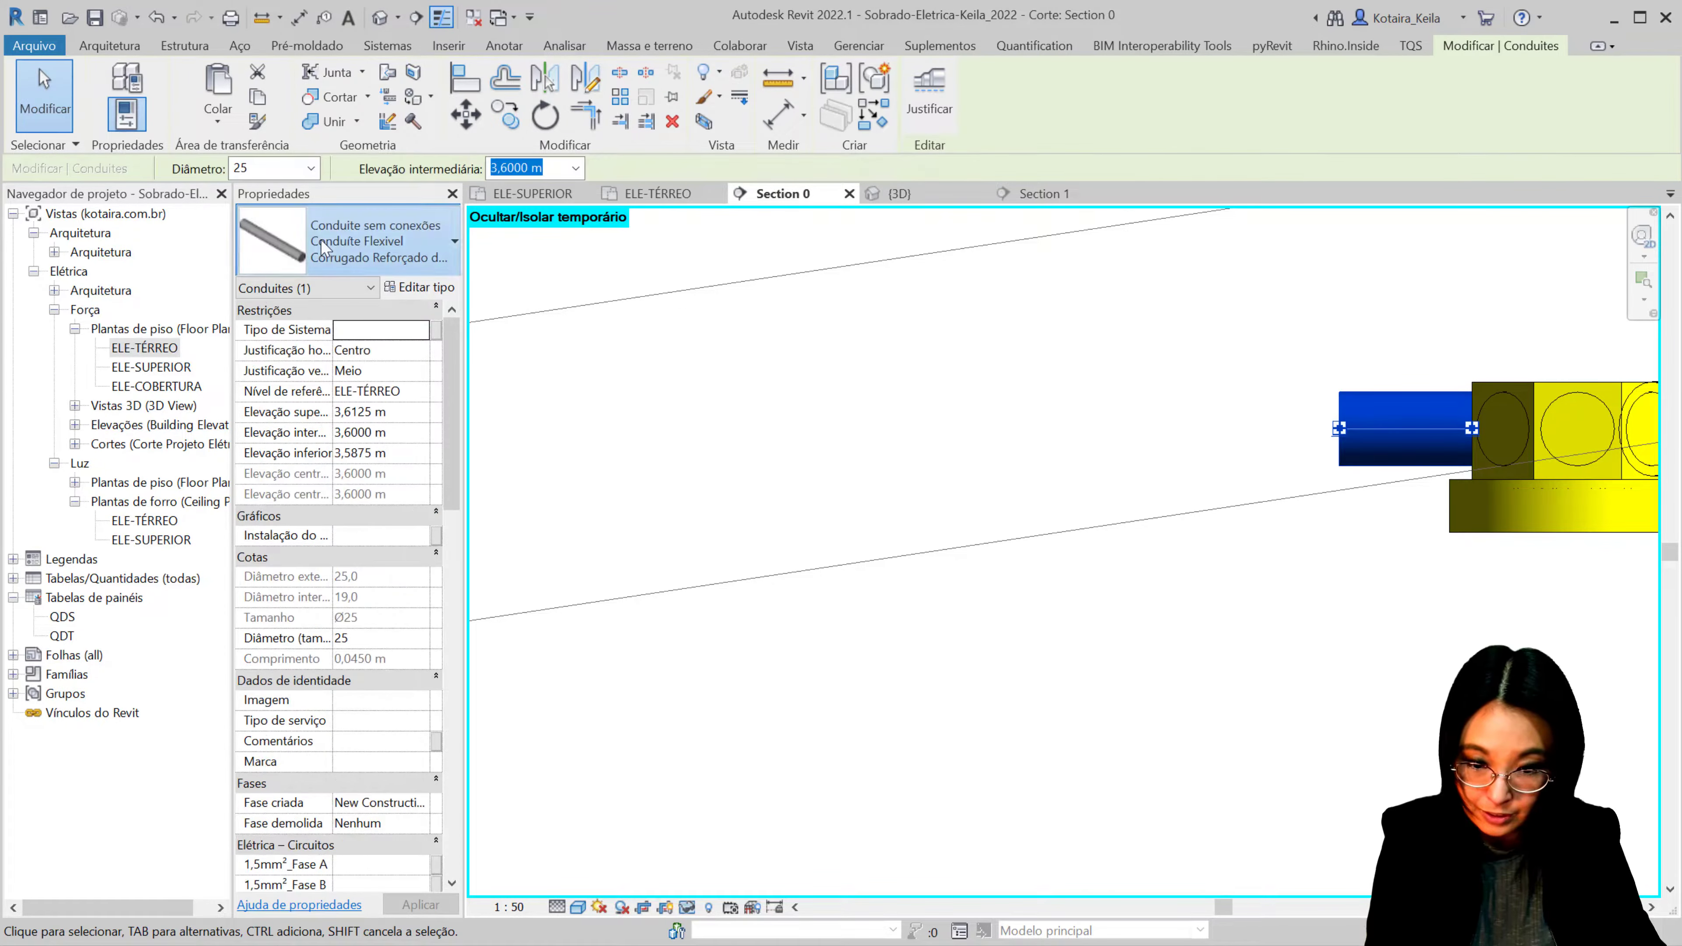
{"action": "left_click", "coordinate": [325, 247]}
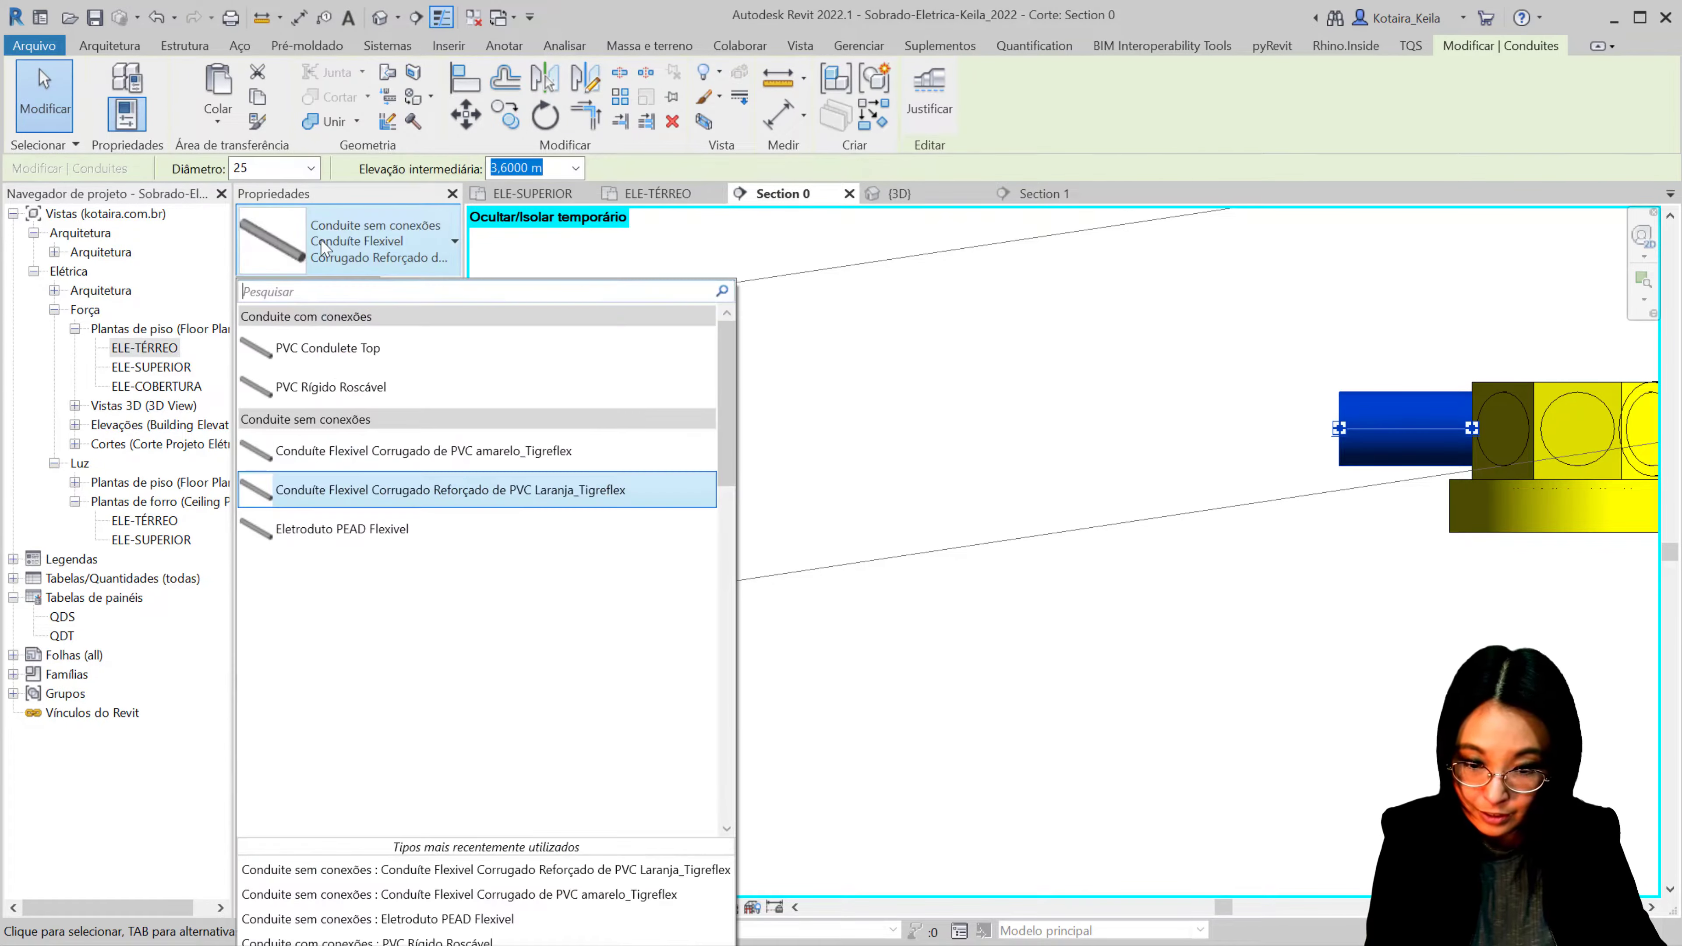
{"action": "left_click", "coordinate": [366, 461]}
{"action": "key", "text": "Escape"}
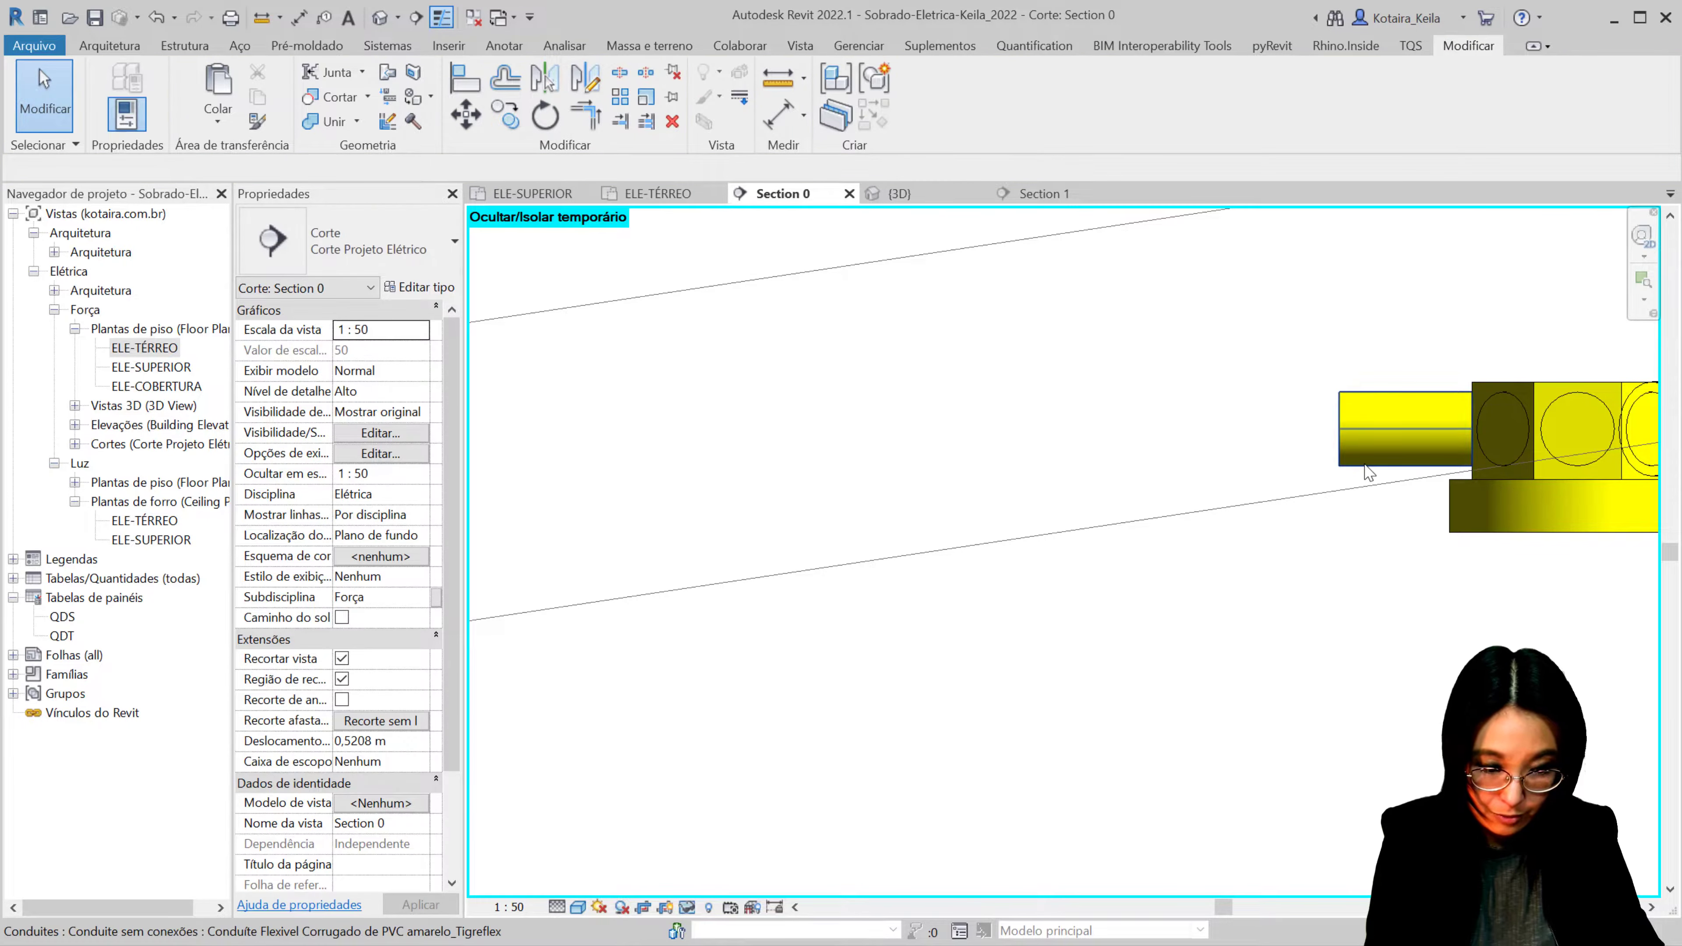
Step: Pan around the boxes and reselect the short yellow conduit to check it
{"action": "scroll", "coordinate": [1319, 478], "scroll_direction": "down", "scroll_amount": 3}
{"action": "middle_click_drag", "start_coordinate": [1311, 527], "coordinate": [1310, 480]}
{"action": "scroll", "coordinate": [1461, 421], "scroll_direction": "up", "scroll_amount": 2}
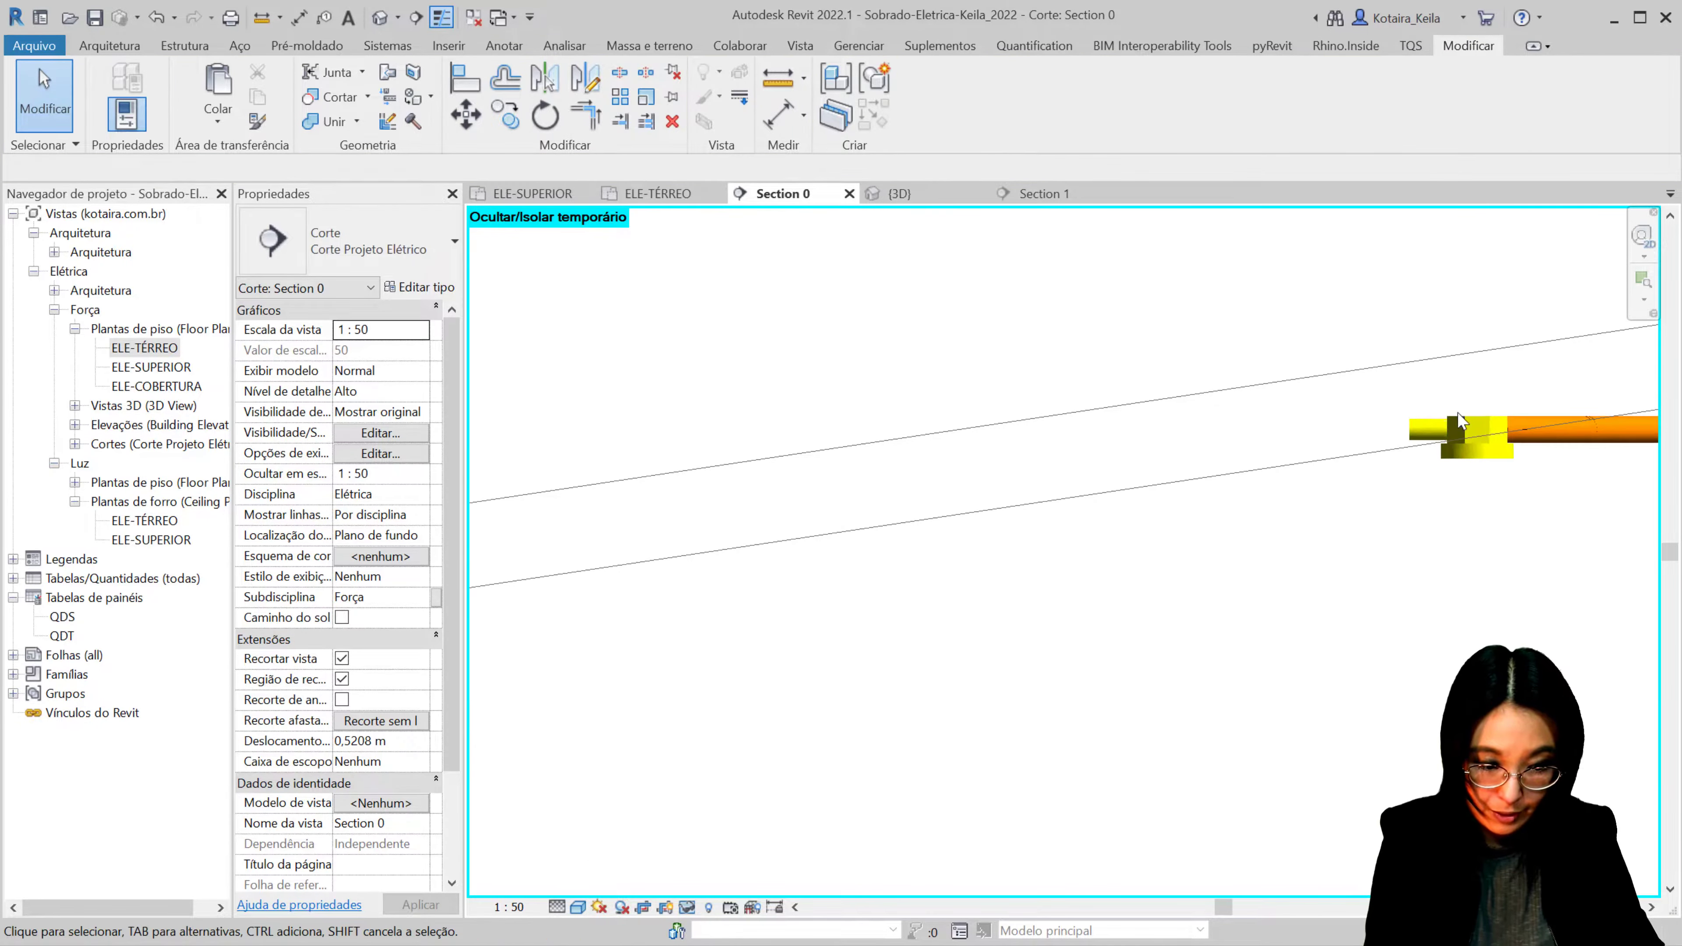
{"action": "left_click", "coordinate": [1428, 430]}
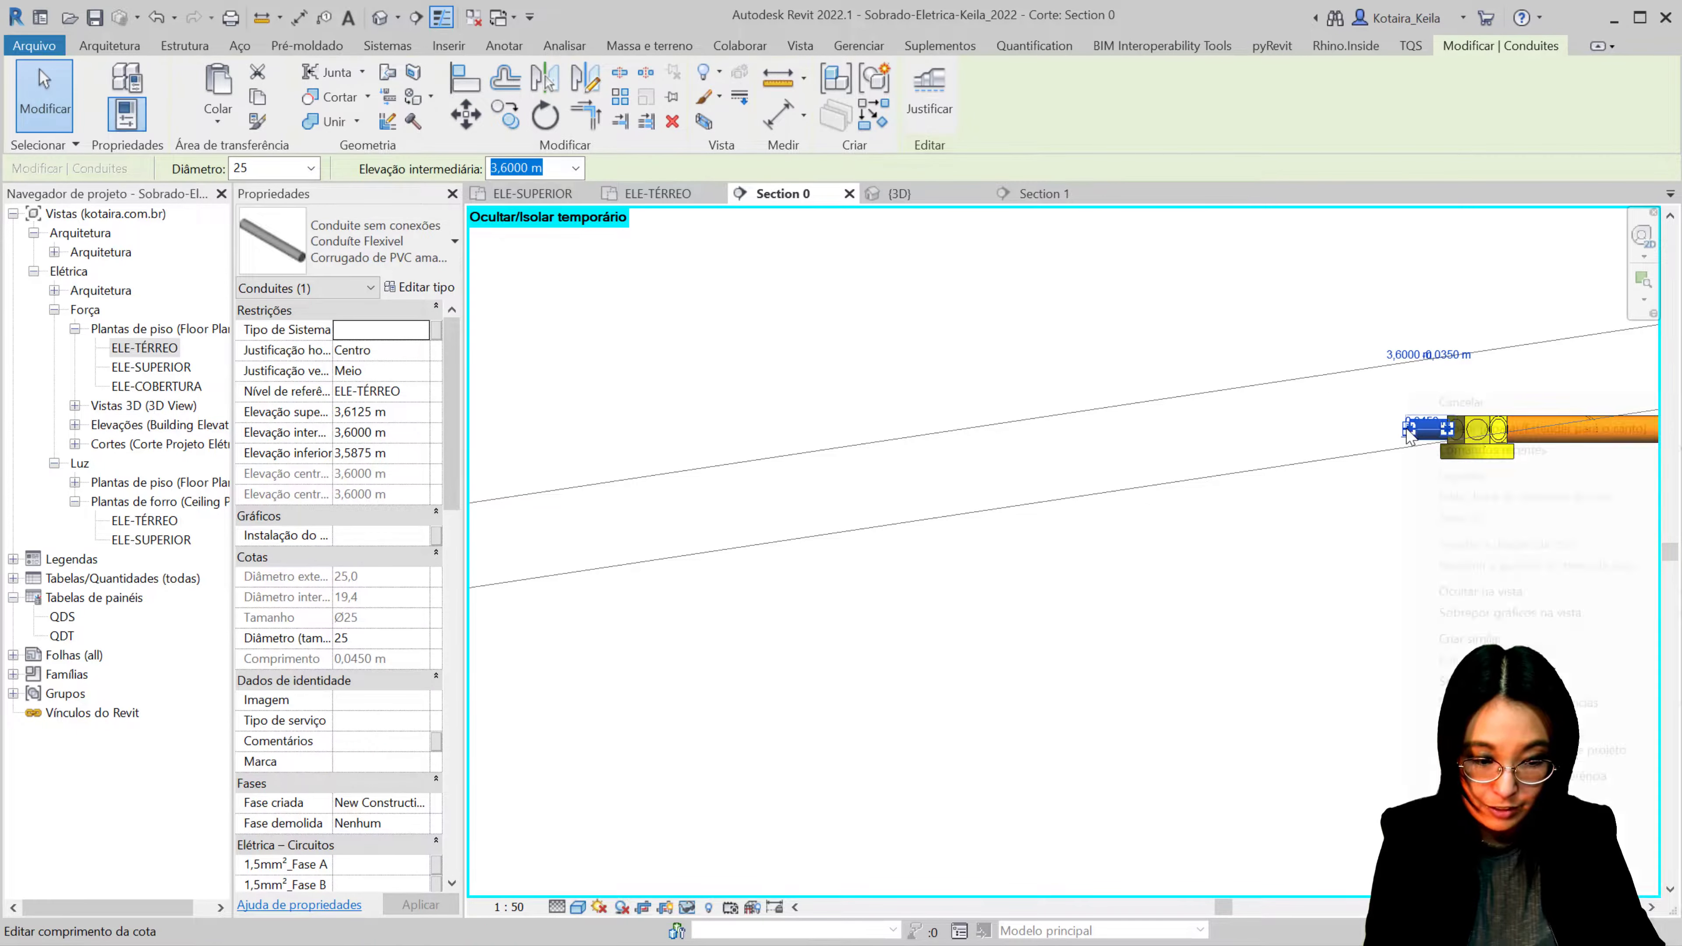
{"action": "right_click", "coordinate": [1408, 430]}
{"action": "key", "text": "Escape"}
{"action": "key", "text": "Escape"}
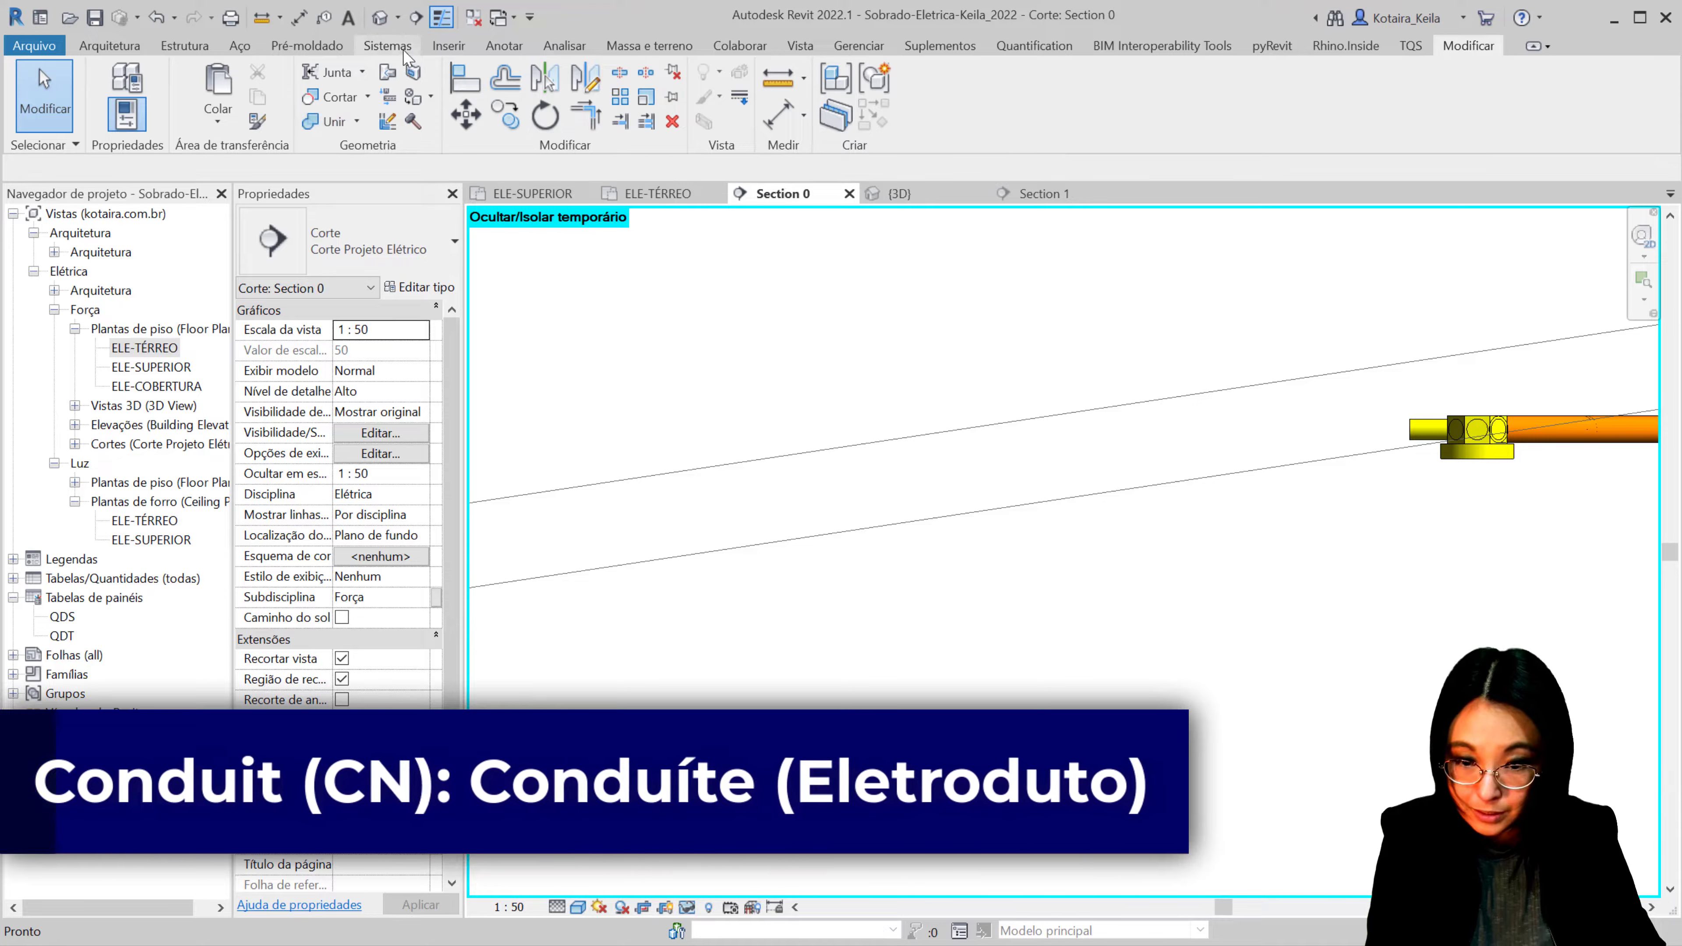
Step: Start a new conduit of the yellow corrugated PVC type from the Systems tools
{"action": "left_click", "coordinate": [406, 57]}
{"action": "left_click", "coordinate": [1072, 106]}
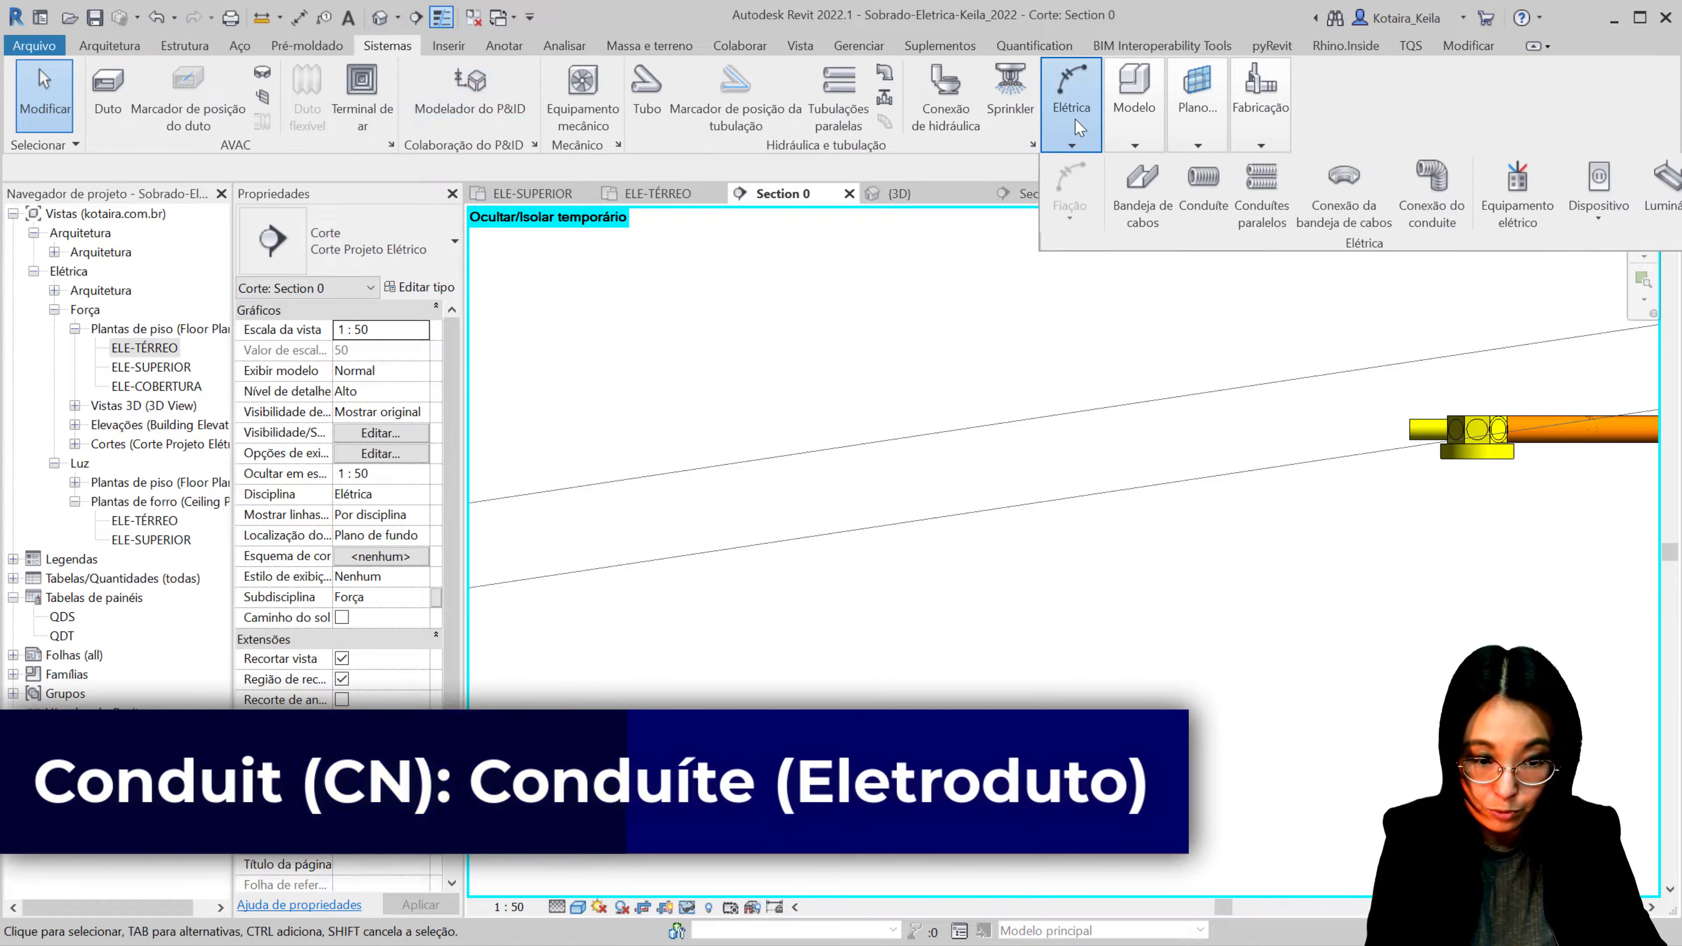
{"action": "left_click", "coordinate": [1203, 192]}
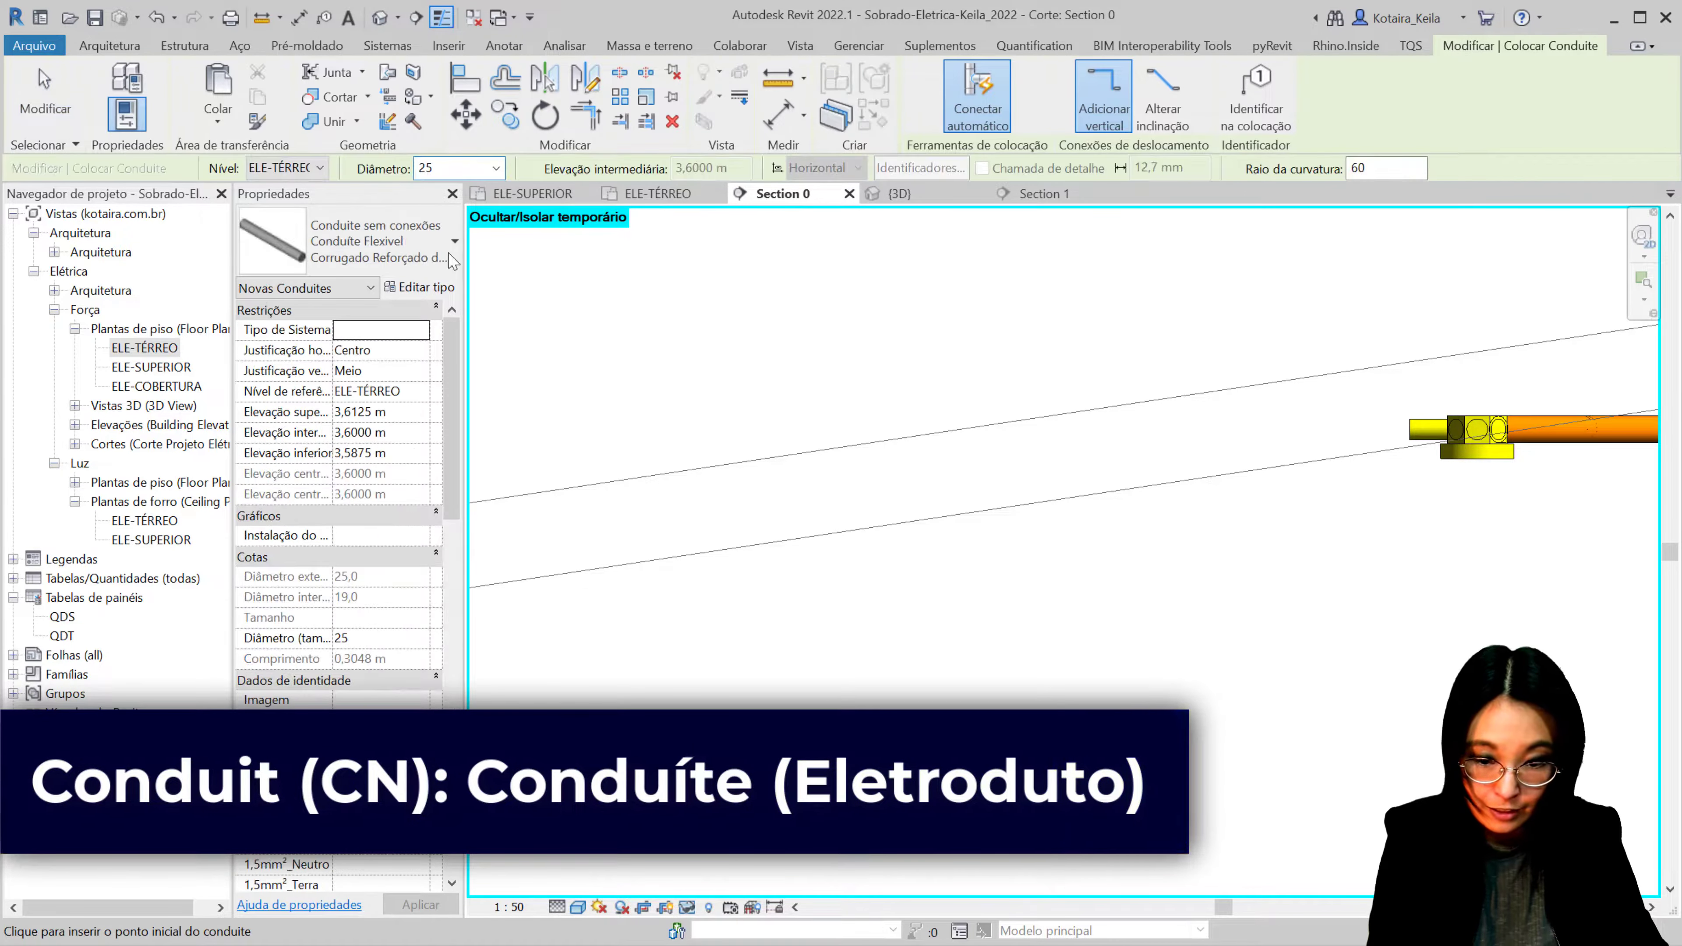
{"action": "left_click", "coordinate": [411, 246]}
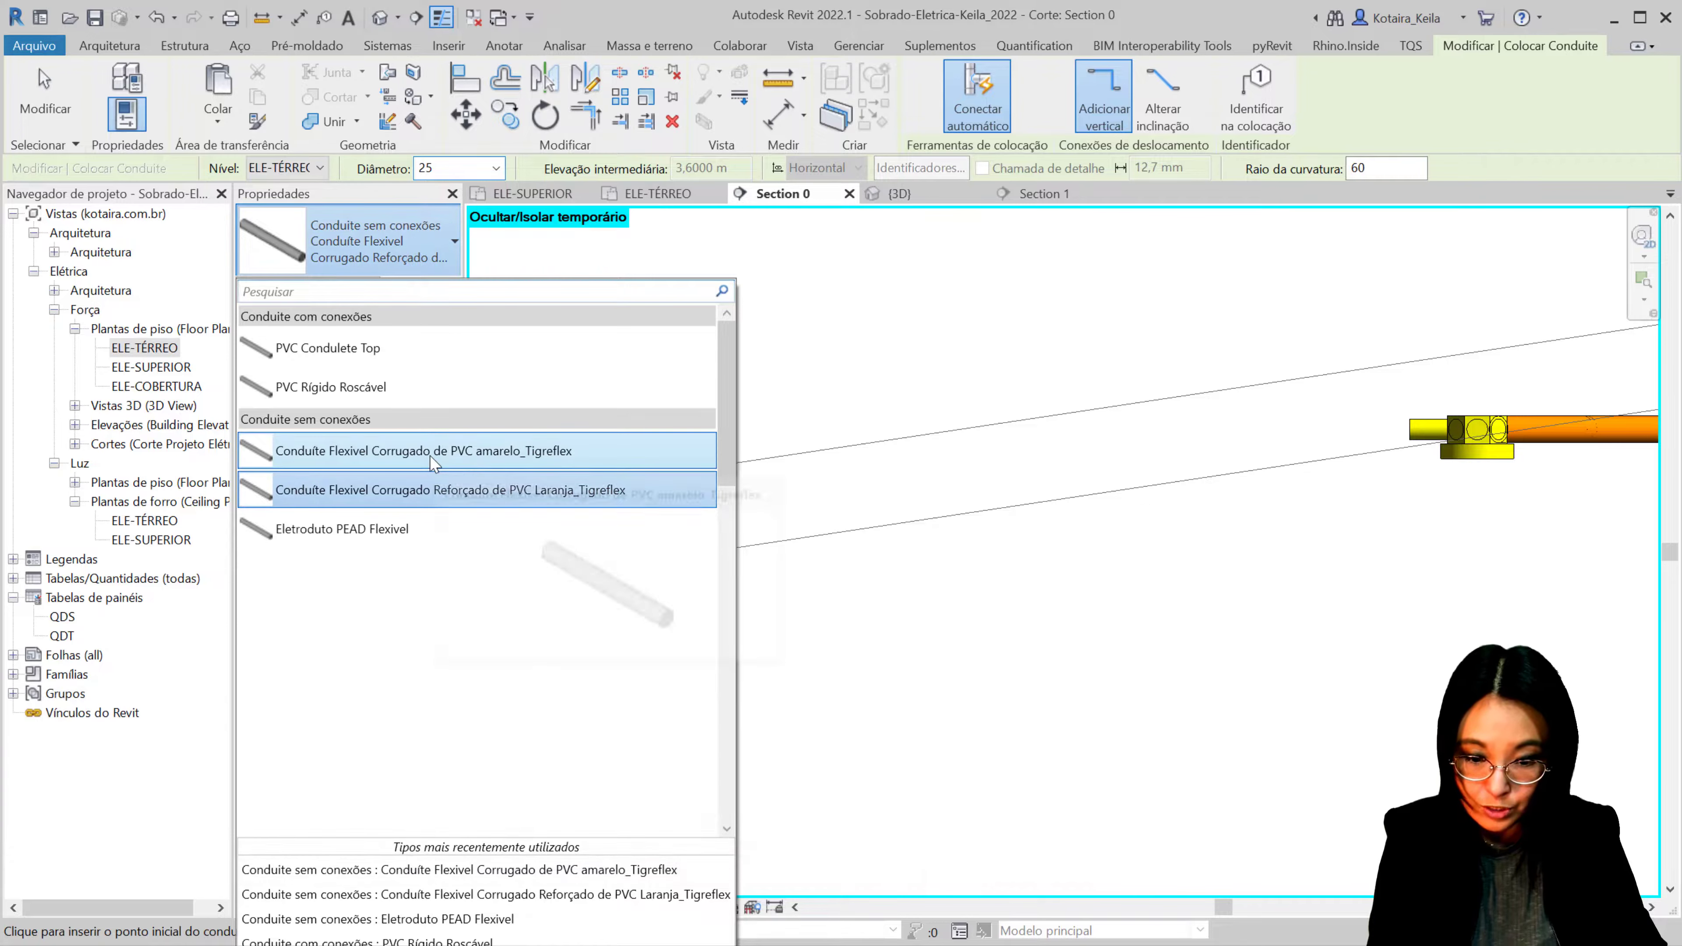
{"action": "left_click", "coordinate": [429, 452]}
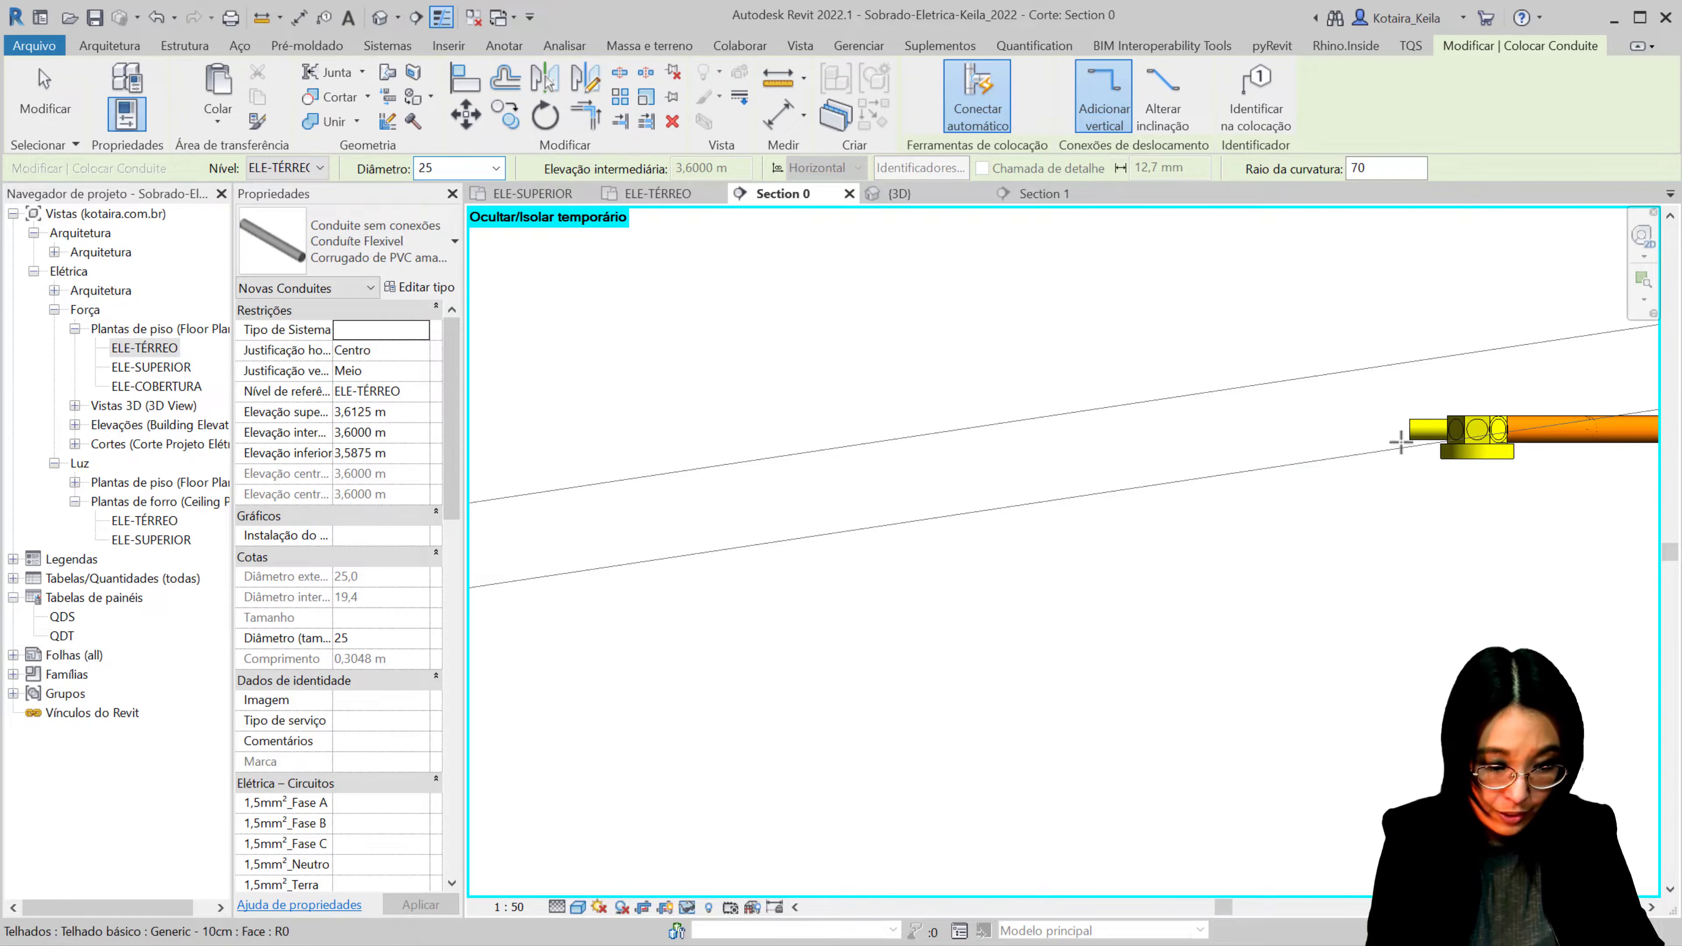
Step: Draw a yellow conduit from the stub's end to the other junction box
{"action": "left_click", "coordinate": [1408, 431]}
{"action": "middle_click_drag", "start_coordinate": [1145, 443], "coordinate": [765, 494]}
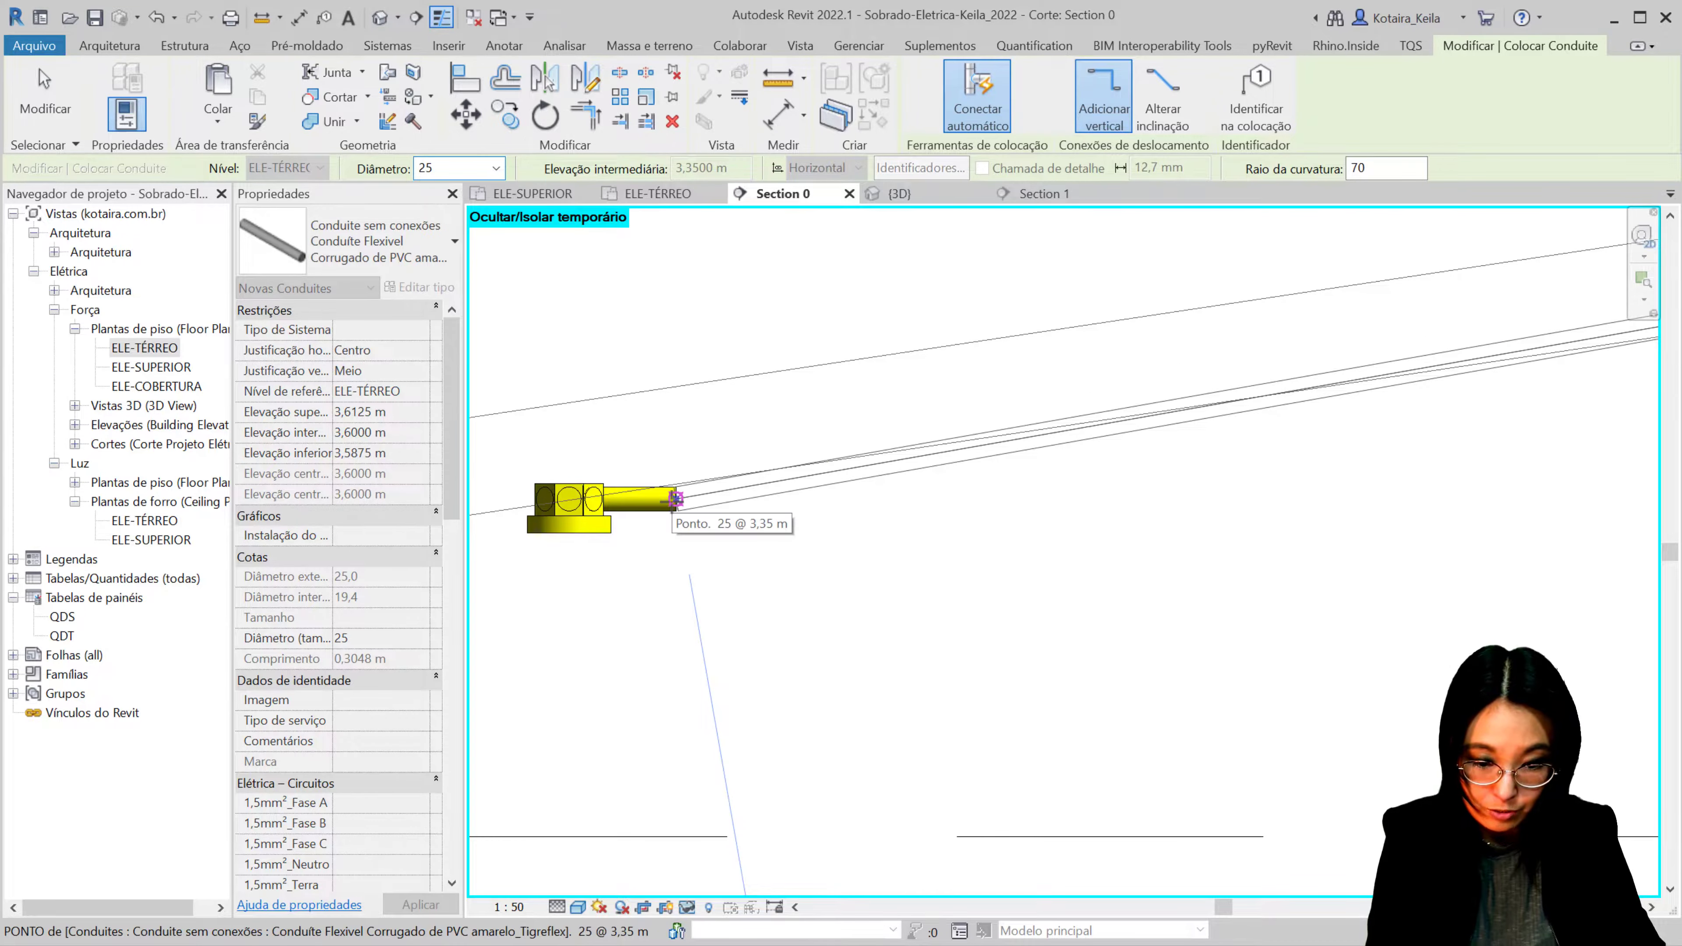
{"action": "left_click", "coordinate": [675, 499]}
{"action": "scroll", "coordinate": [680, 494], "scroll_direction": "down", "scroll_amount": 5}
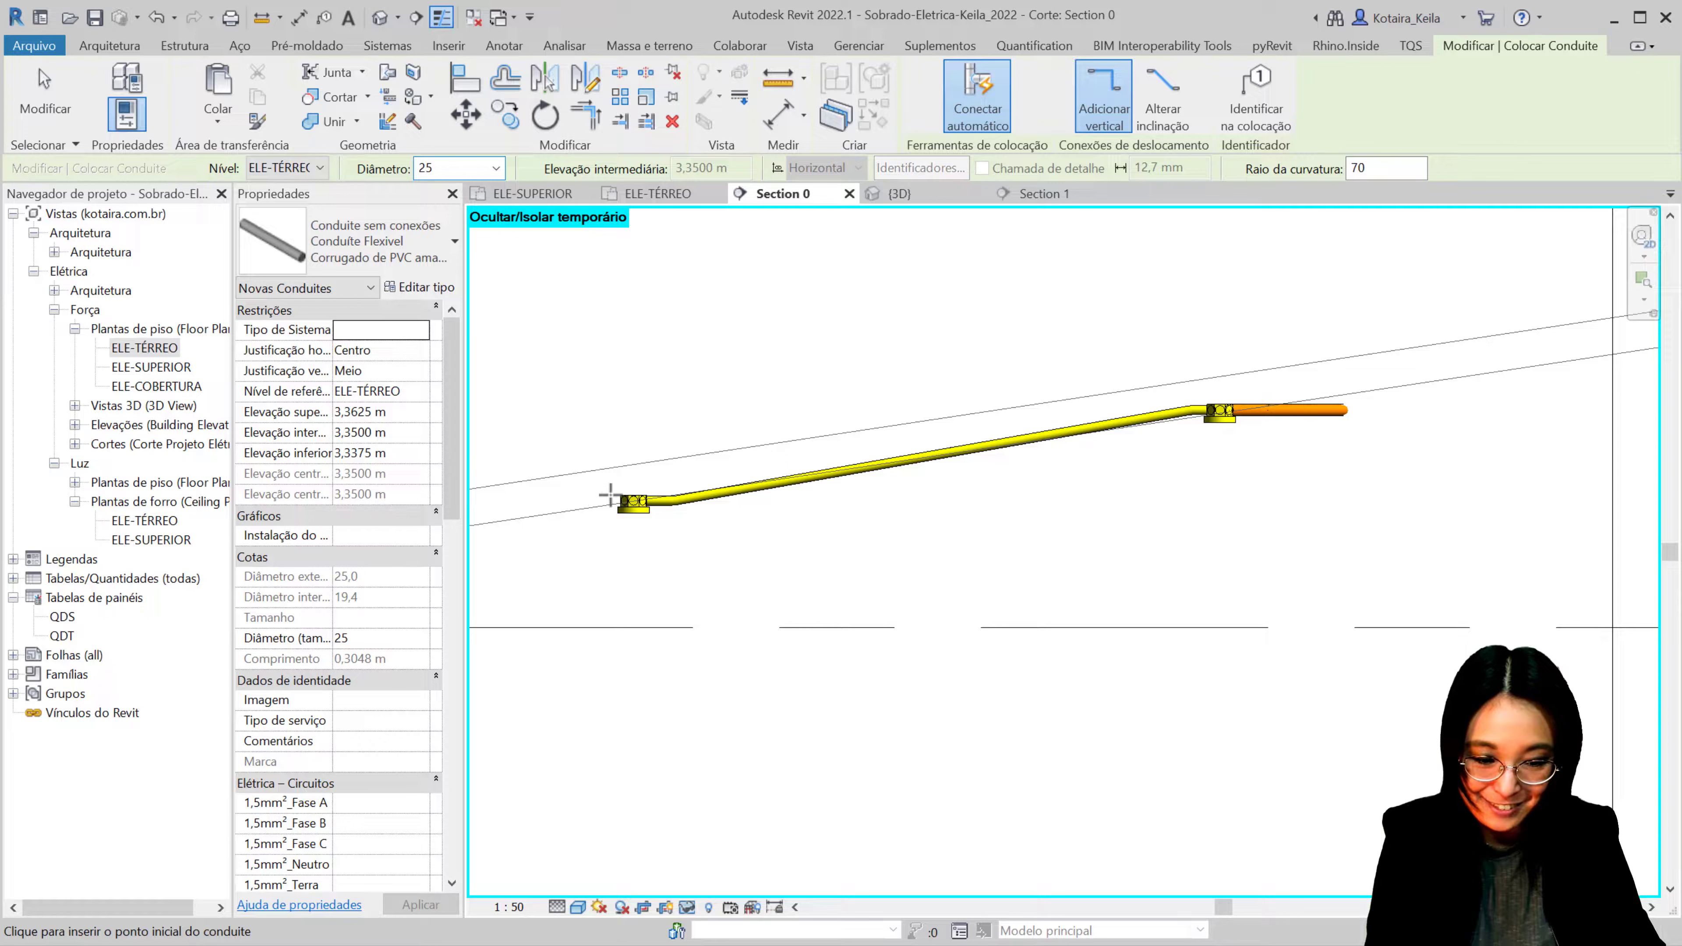
{"action": "scroll", "coordinate": [624, 498], "scroll_direction": "down", "scroll_amount": 2}
{"action": "middle_click_drag", "start_coordinate": [687, 492], "coordinate": [1293, 323]}
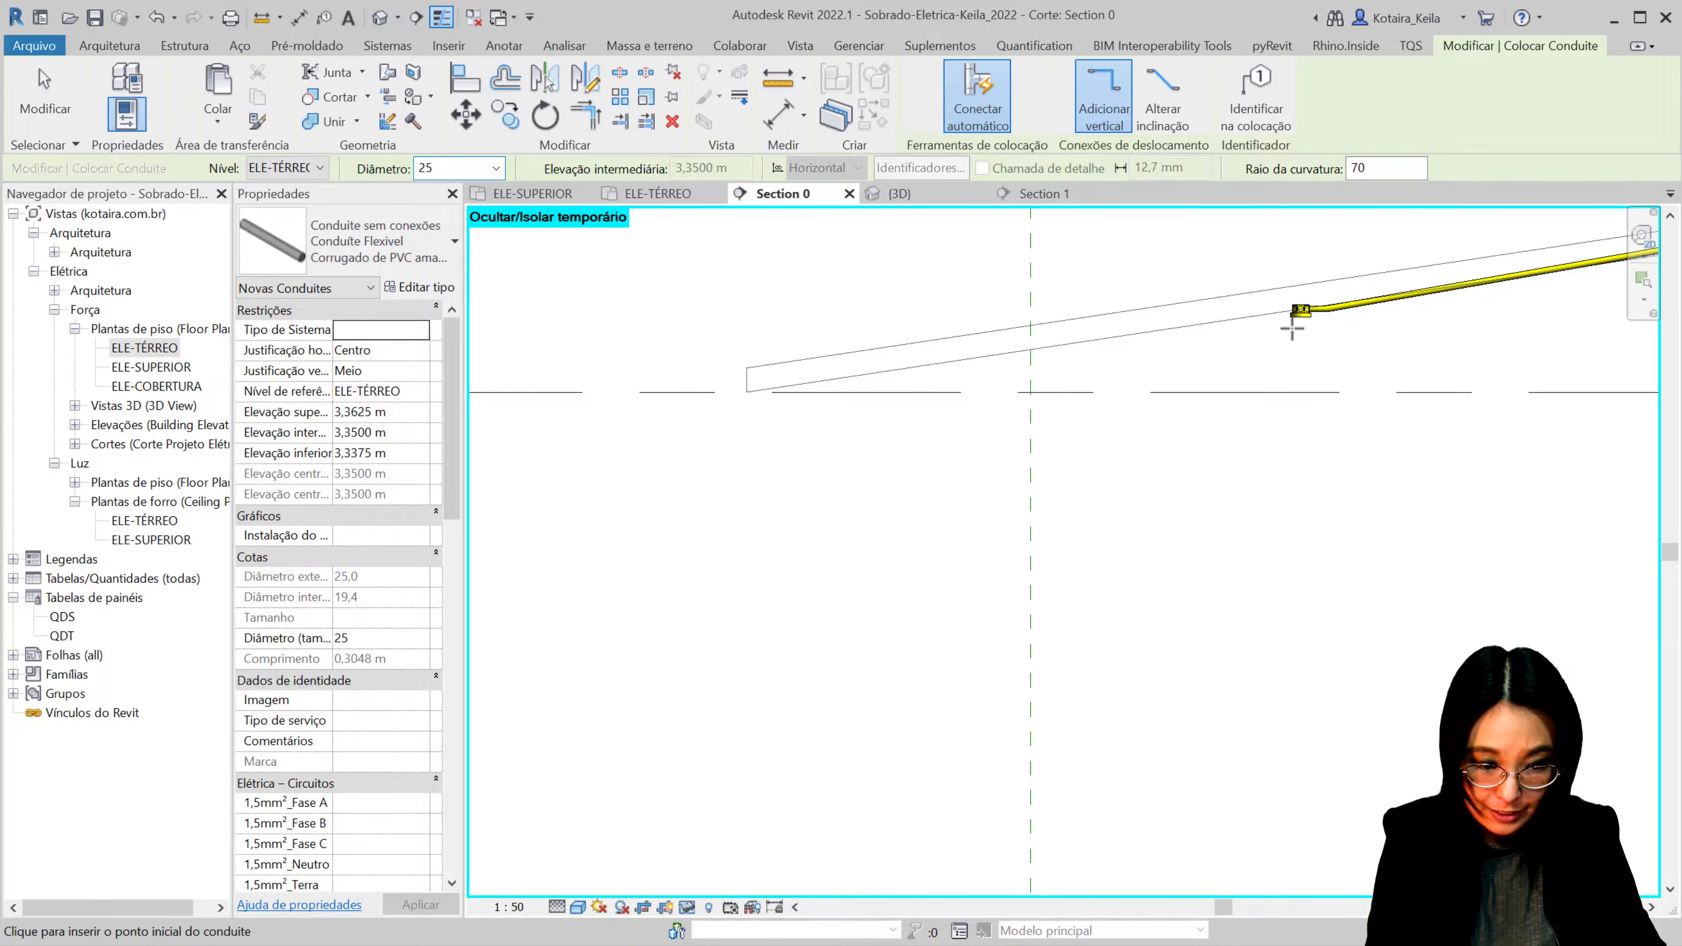
{"action": "scroll", "coordinate": [1328, 315], "scroll_direction": "up", "scroll_amount": 3}
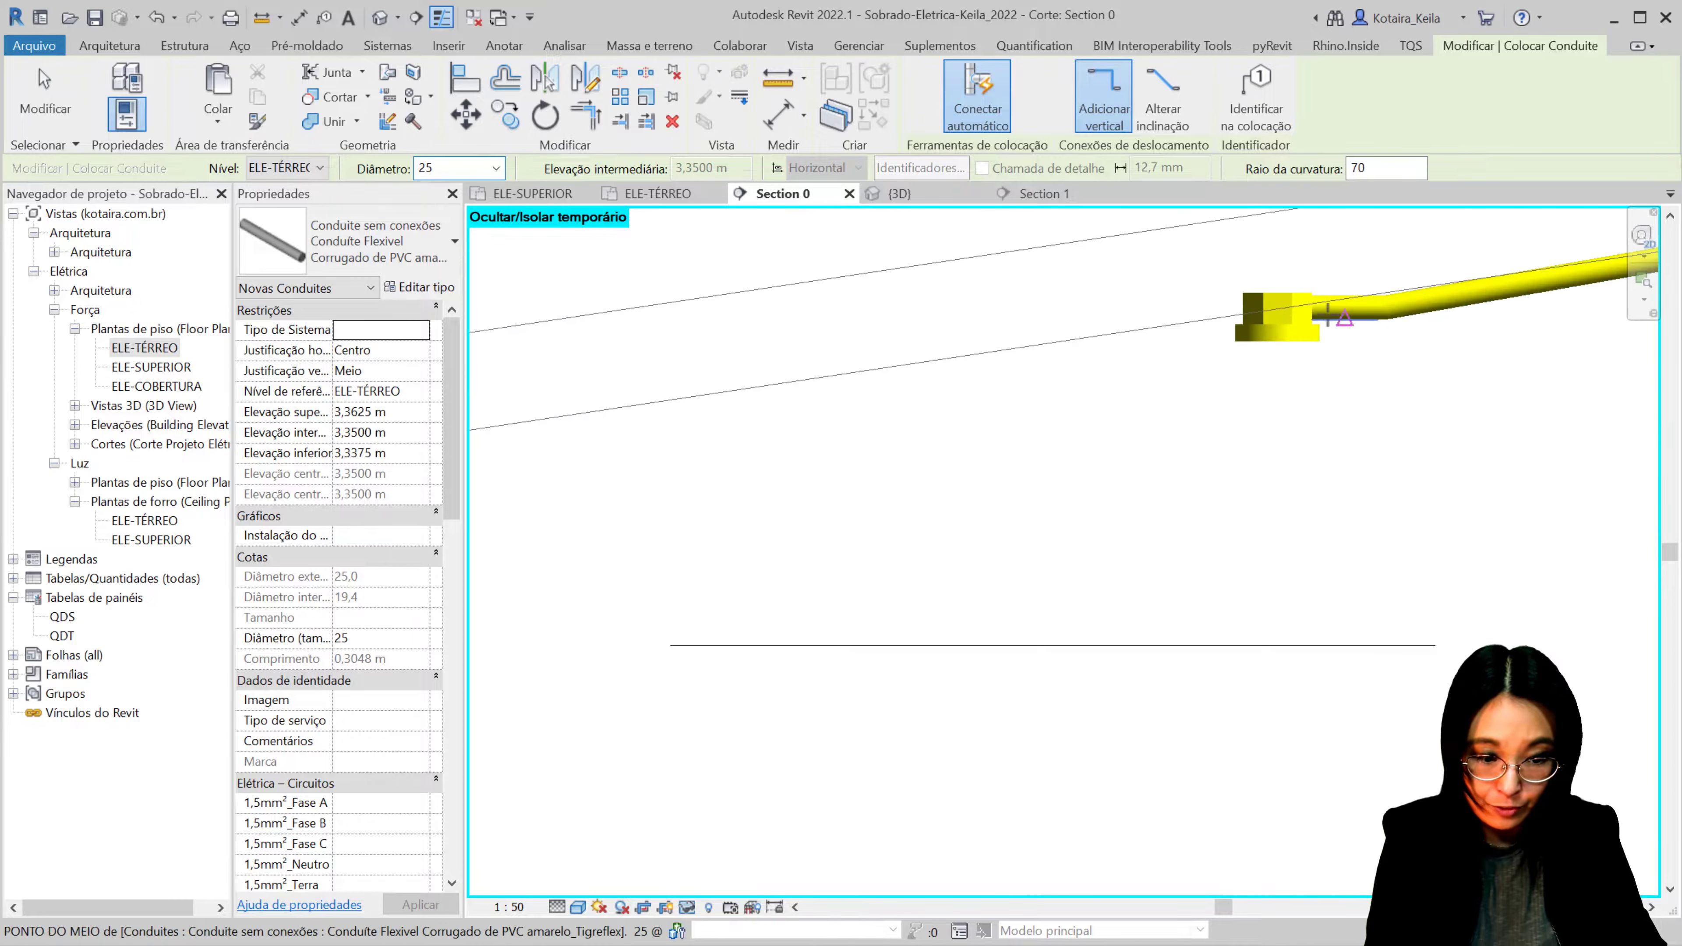
Step: Join the box's connector to the fitting with a yellow conduit, then open ELE-TÉRREO
{"action": "left_click", "coordinate": [1242, 307]}
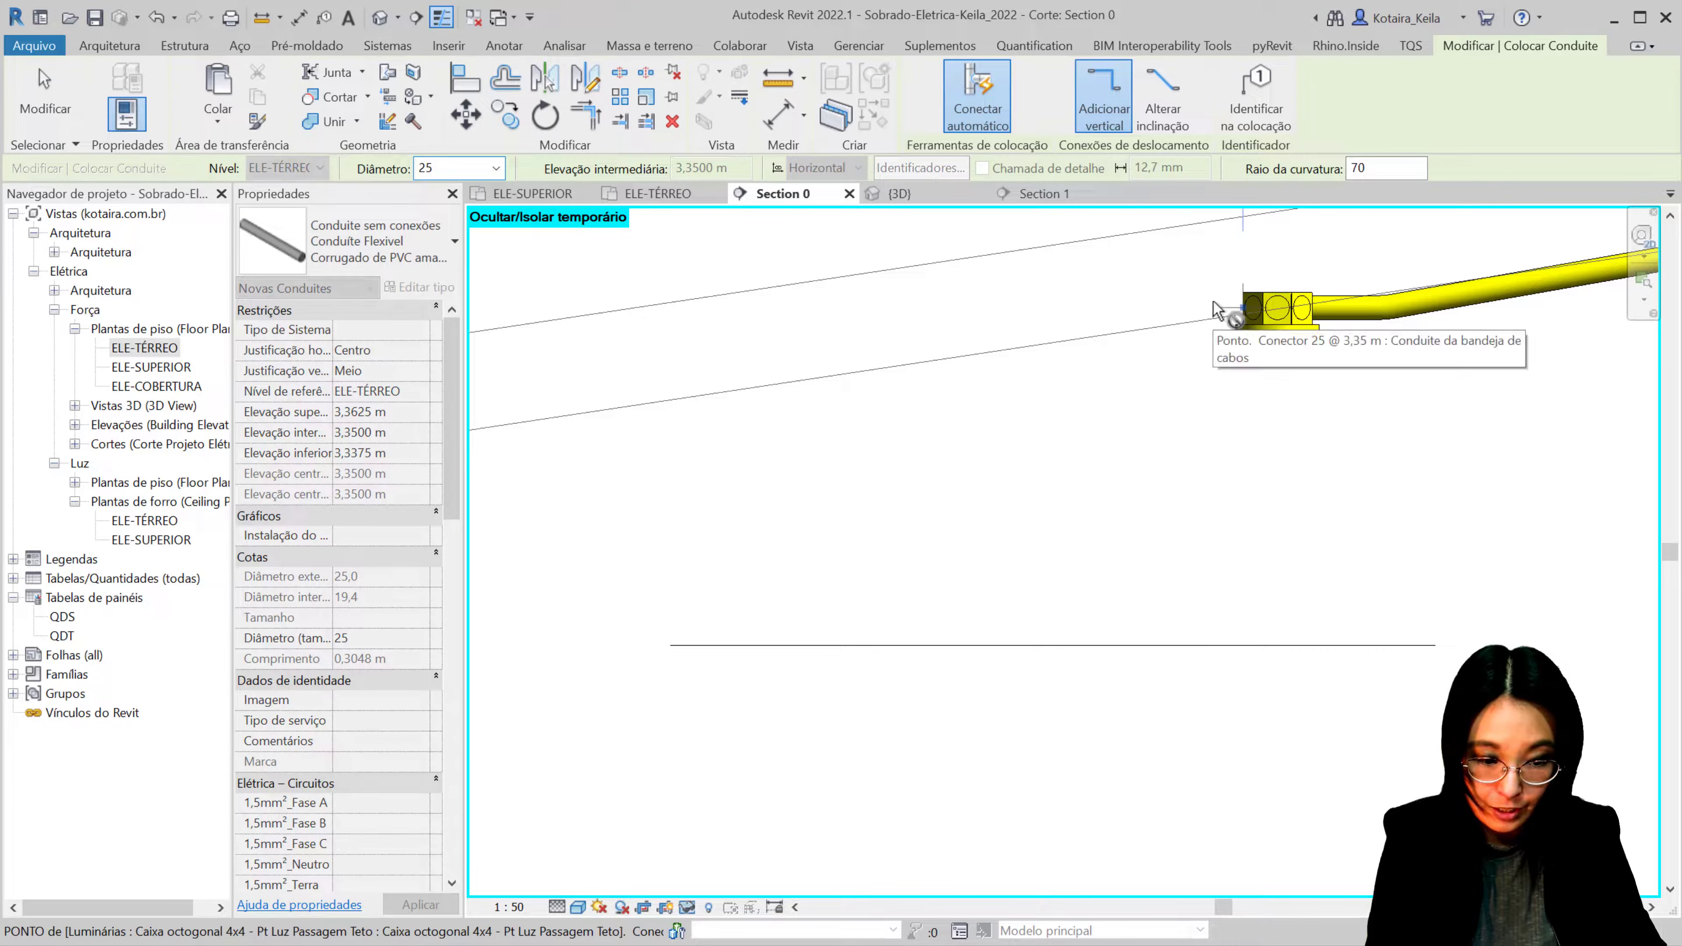
{"action": "scroll", "coordinate": [1225, 311], "scroll_direction": "up", "scroll_amount": 2}
{"action": "scroll", "coordinate": [1092, 309], "scroll_direction": "up", "scroll_amount": 3}
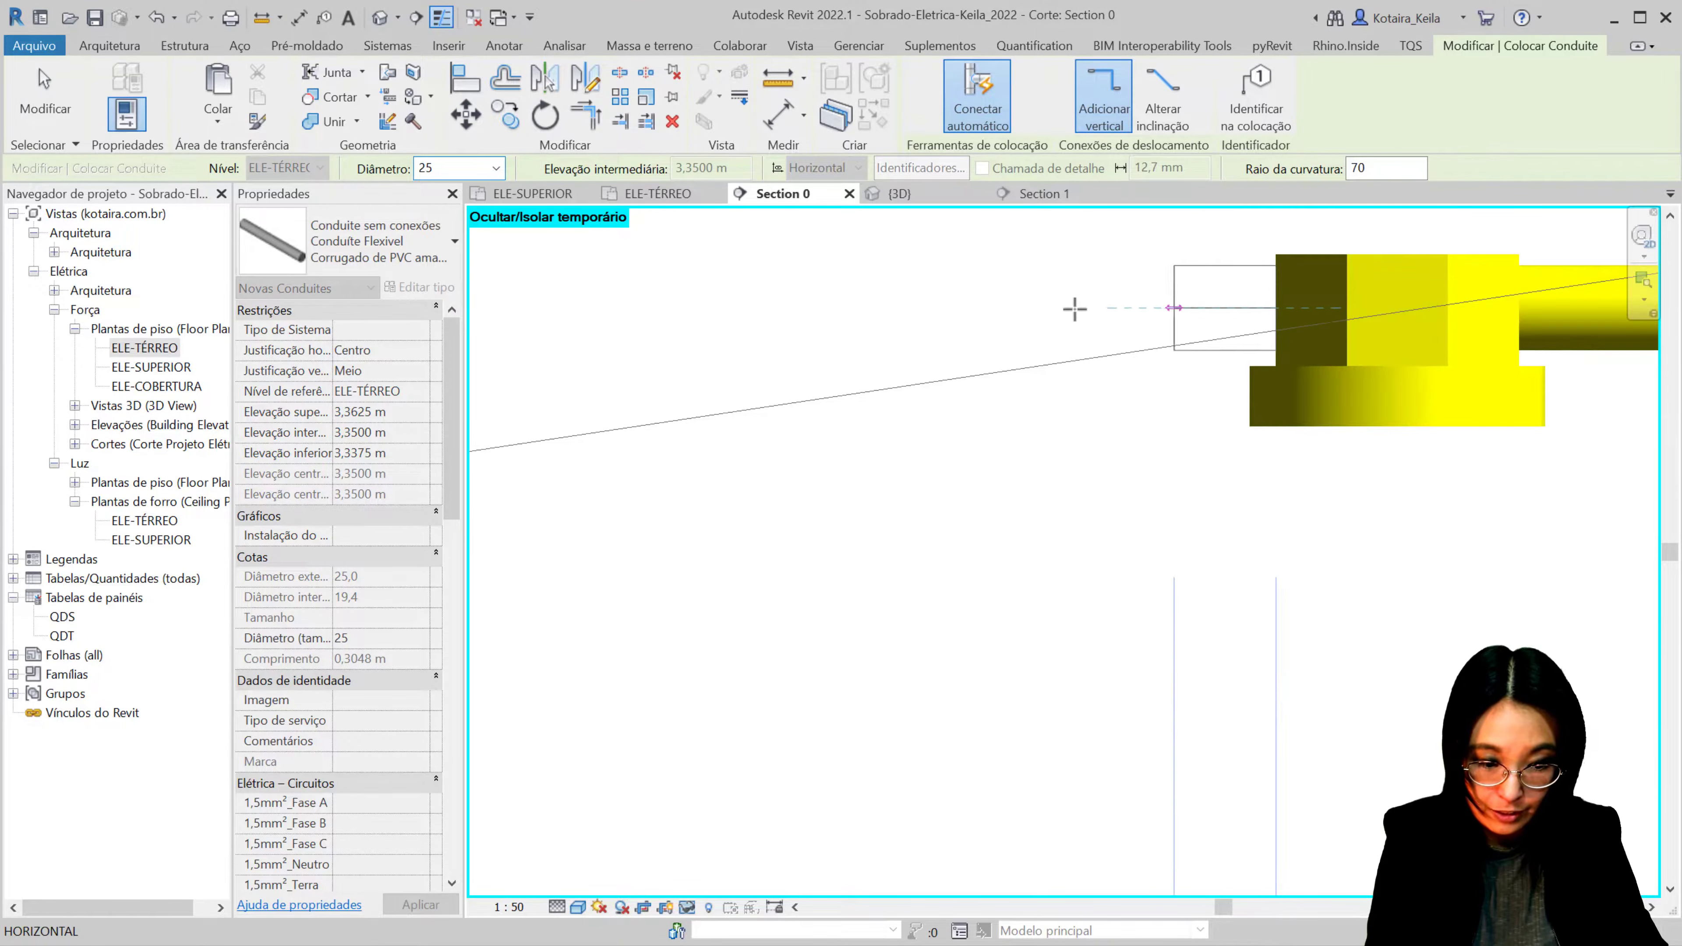
{"action": "left_click", "coordinate": [1125, 309]}
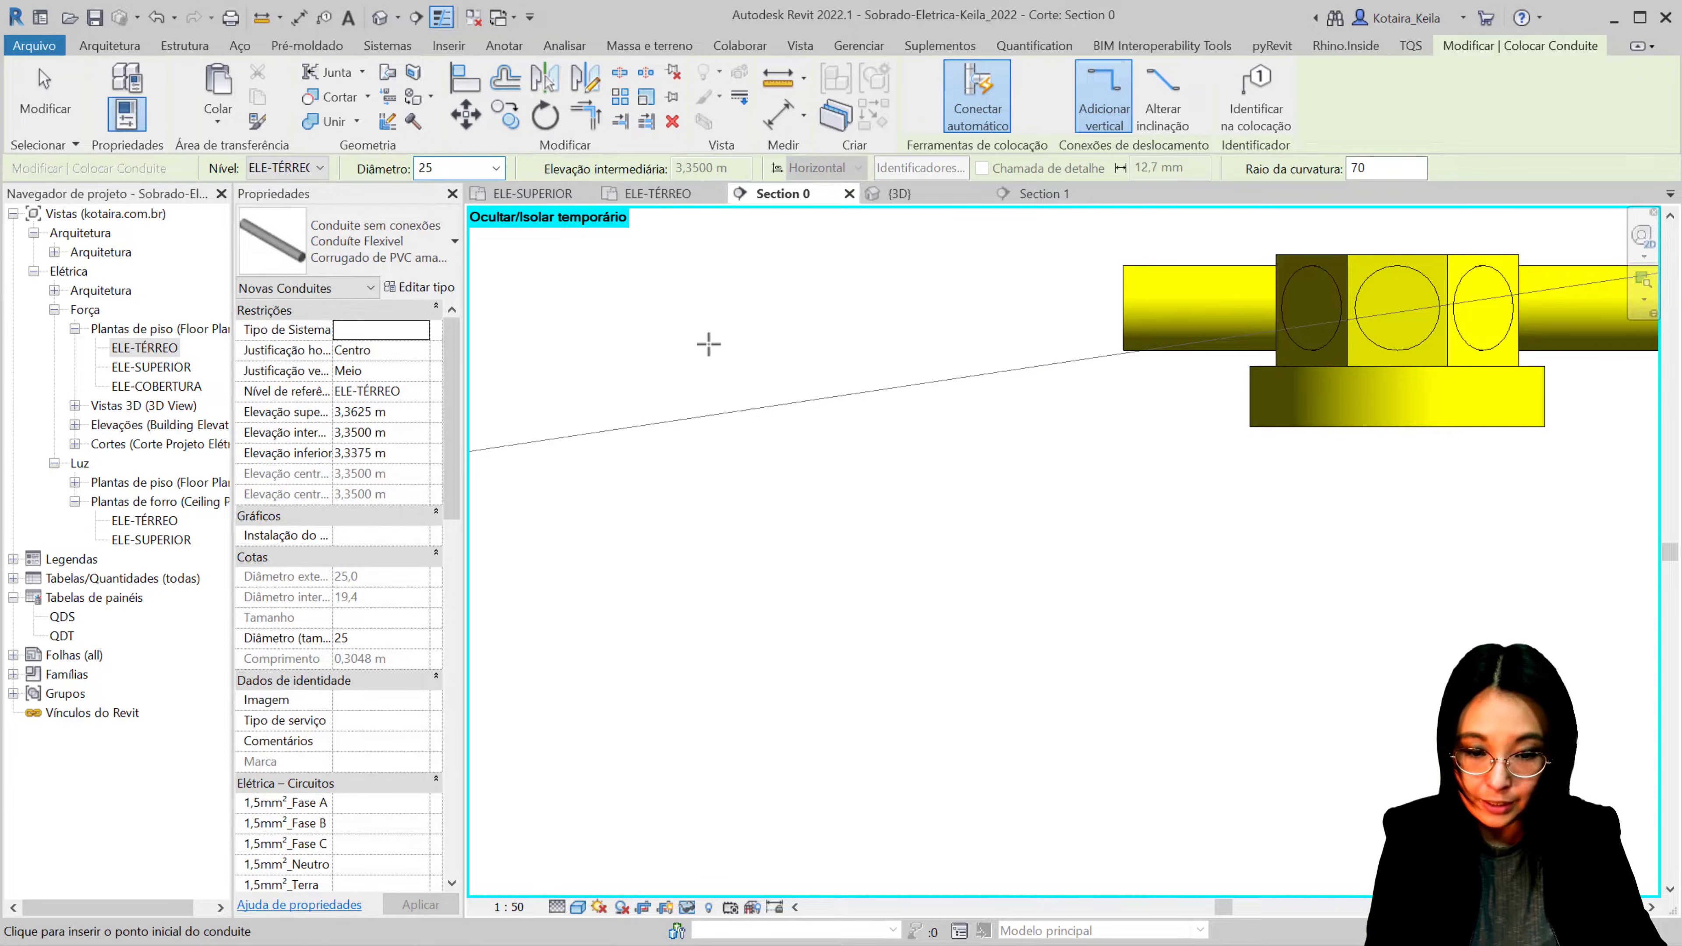
{"action": "left_click", "coordinate": [656, 194]}
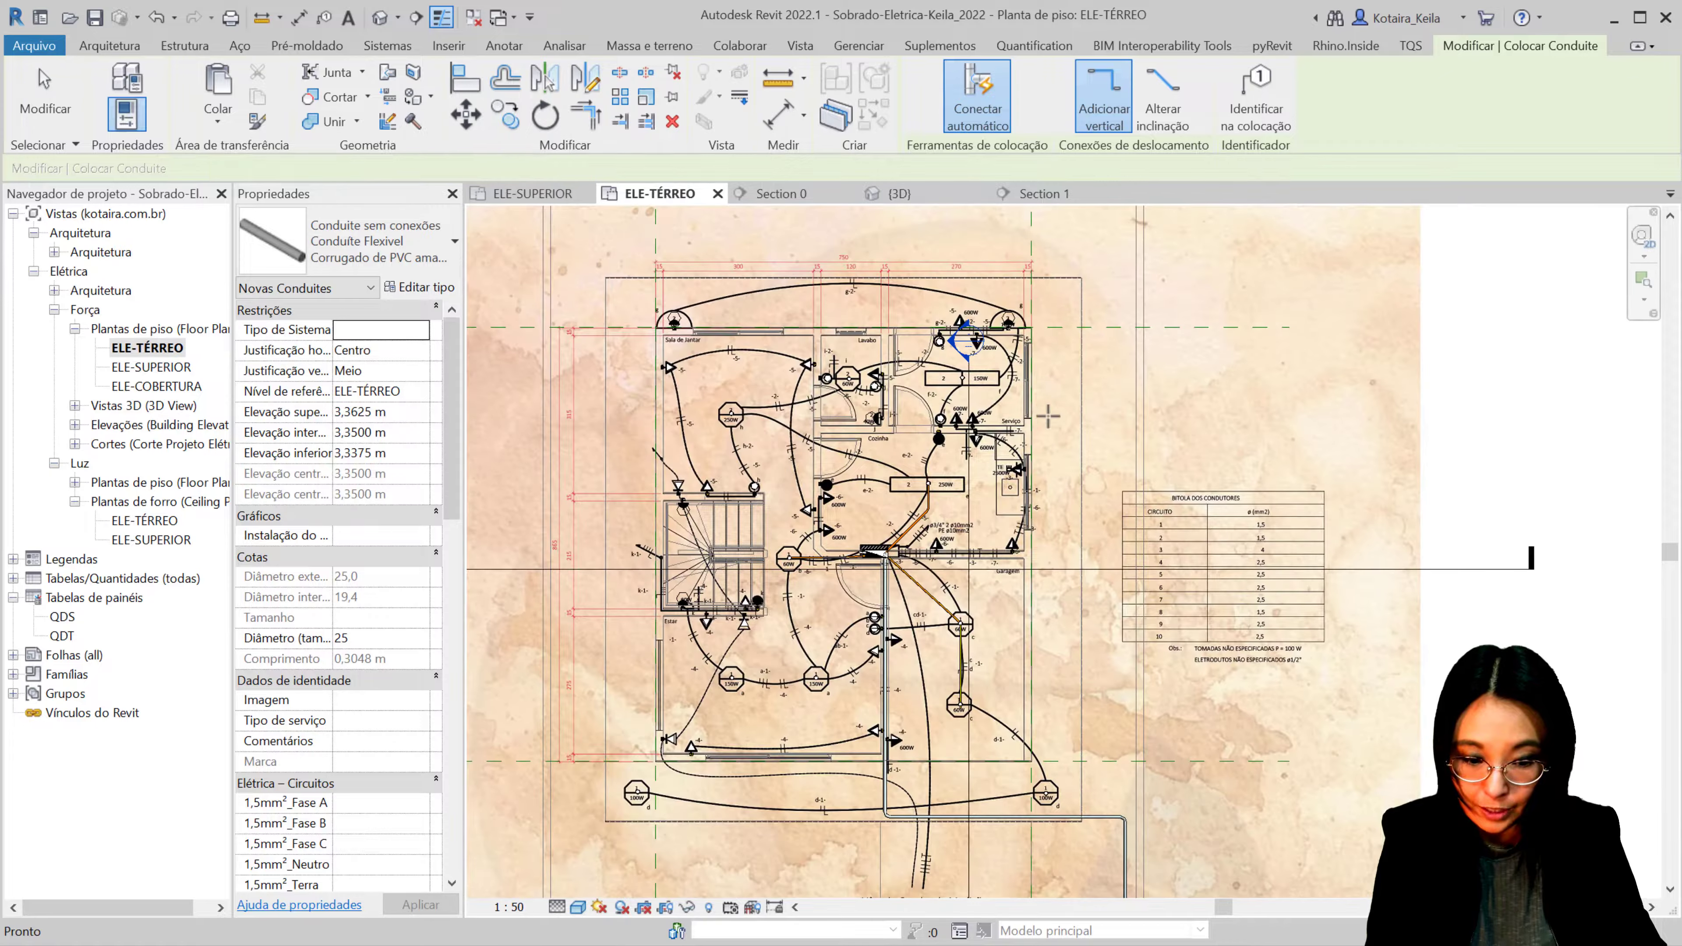
Step: Draw a horizontal yellow 25 mm flexible conduit at 3,1000 m ending at the 100W light fixture
{"action": "scroll", "coordinate": [881, 620], "scroll_direction": "up", "scroll_amount": 3}
{"action": "scroll", "coordinate": [702, 482], "scroll_direction": "up", "scroll_amount": 2}
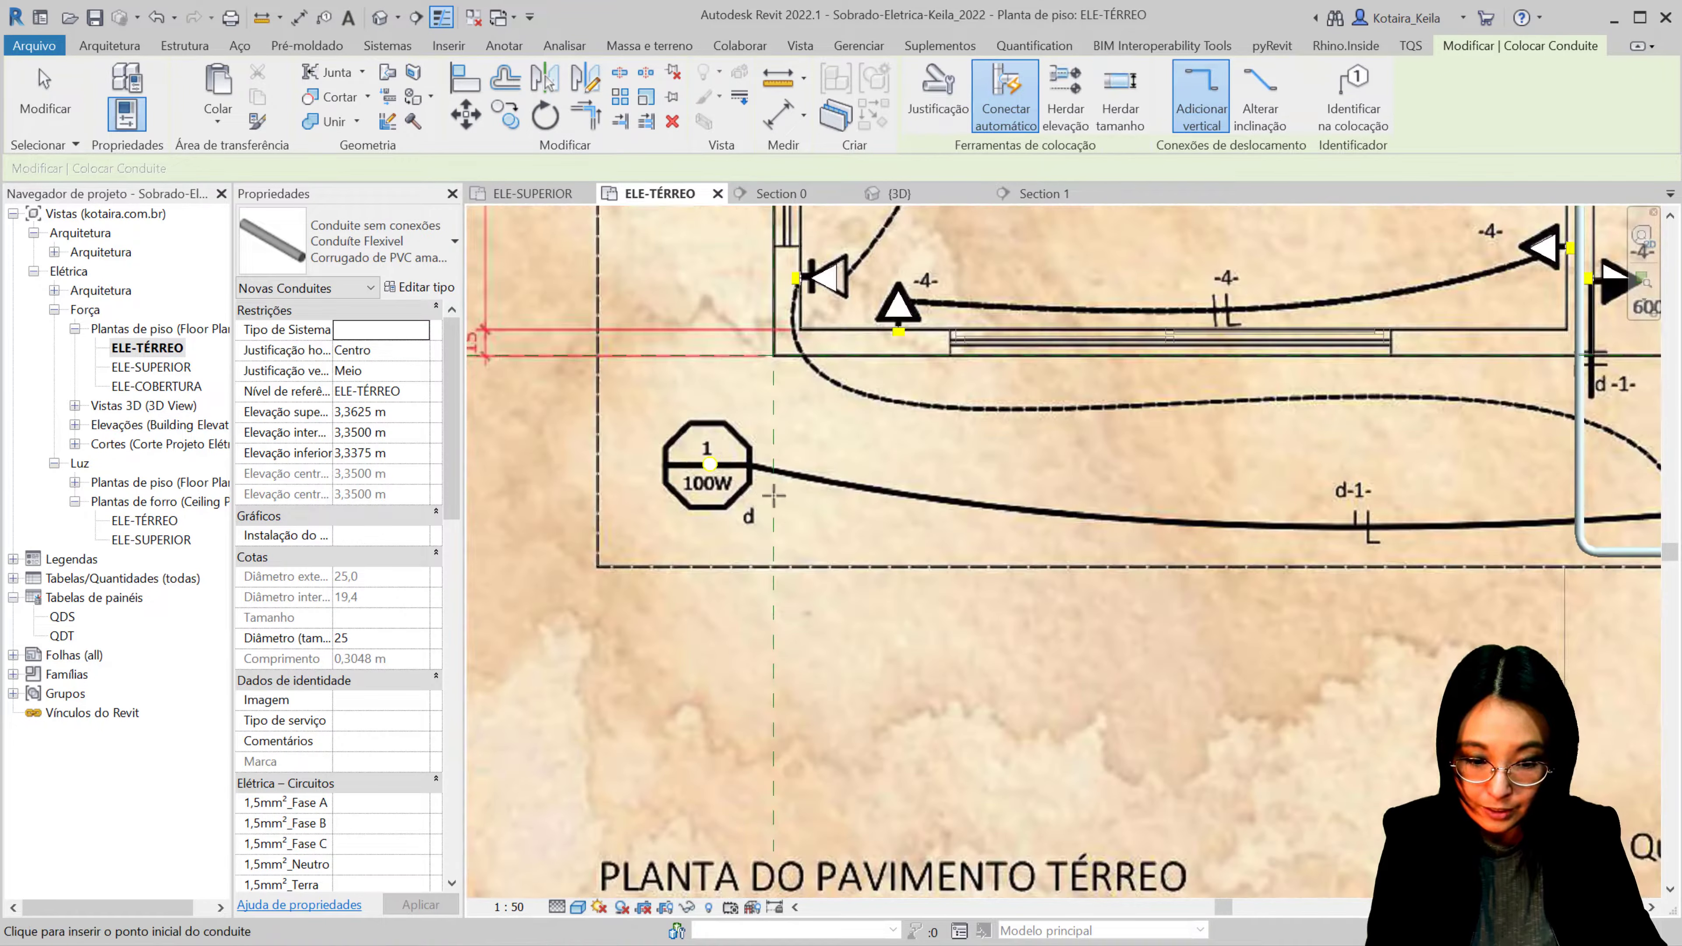
{"action": "scroll", "coordinate": [633, 429], "scroll_direction": "up", "scroll_amount": 2}
{"action": "left_click", "coordinate": [642, 429]}
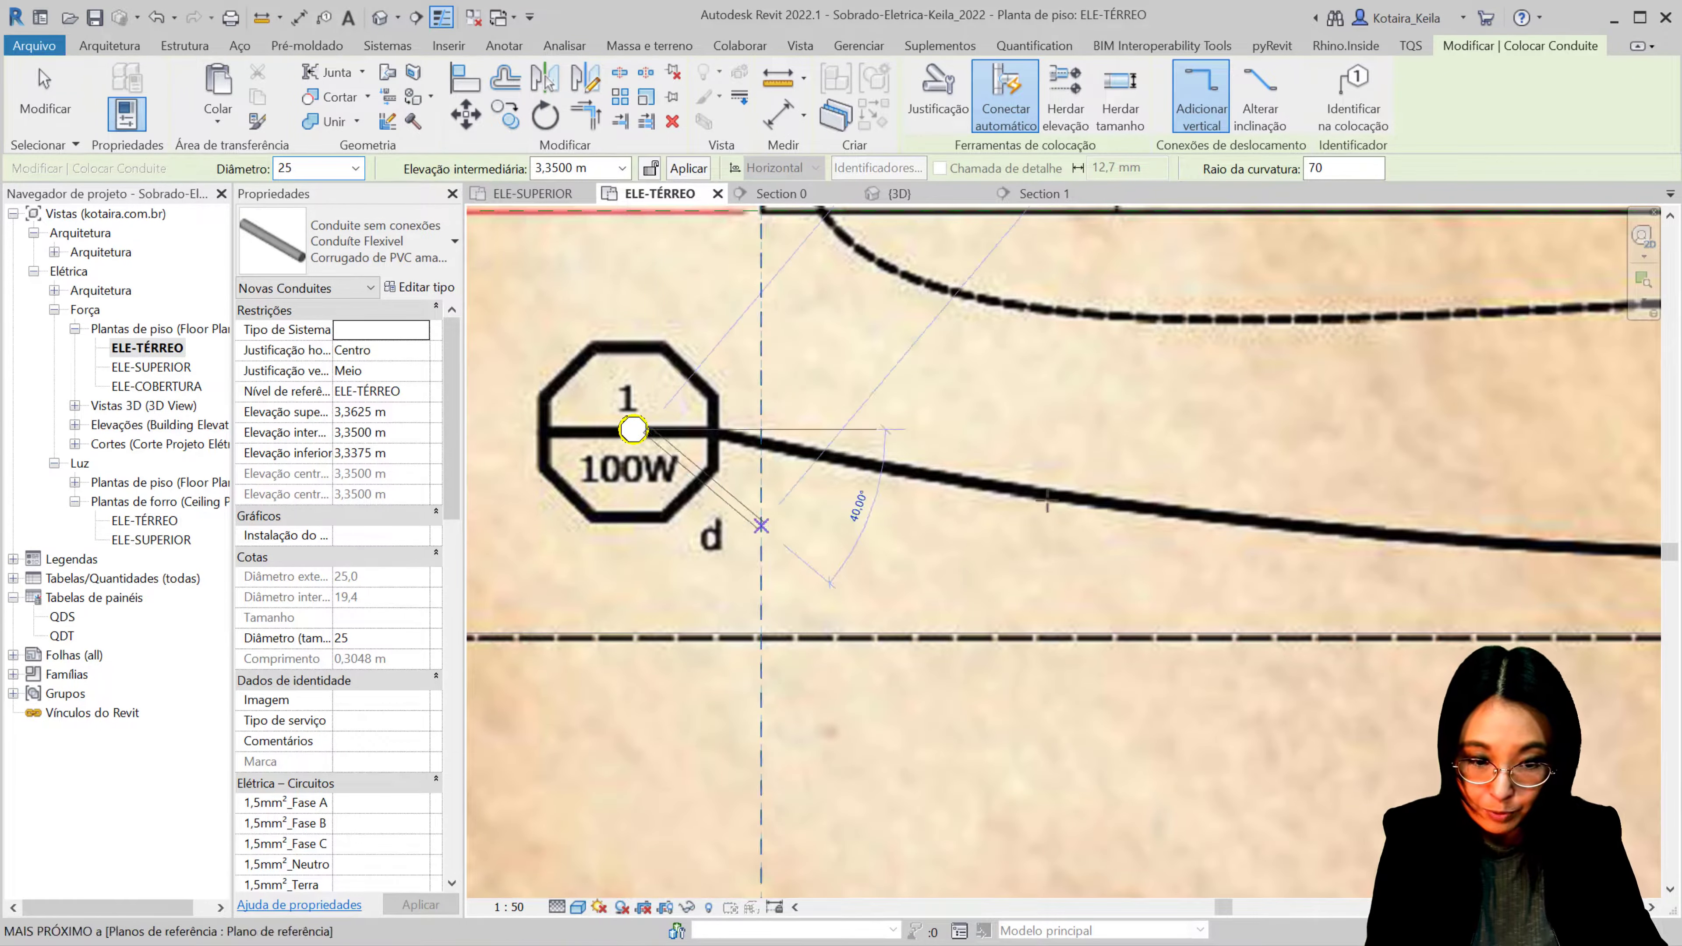
{"action": "left_click", "coordinate": [381, 258]}
{"action": "left_click", "coordinate": [378, 248]}
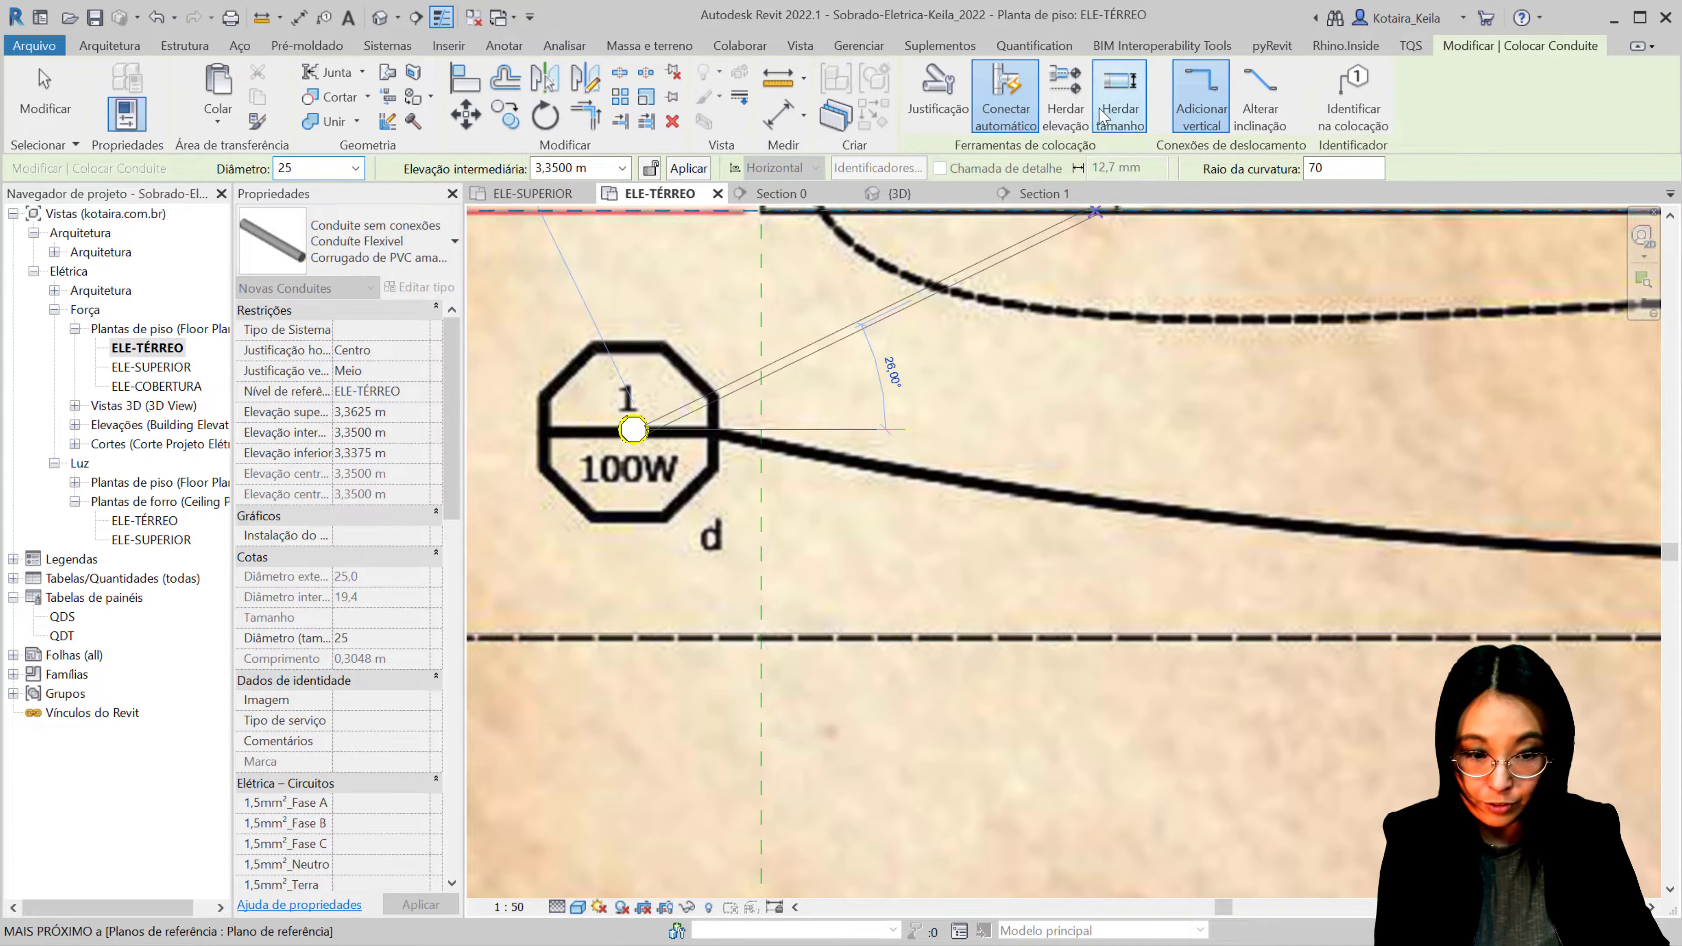
{"action": "scroll", "coordinate": [861, 464], "scroll_direction": "down", "scroll_amount": 5}
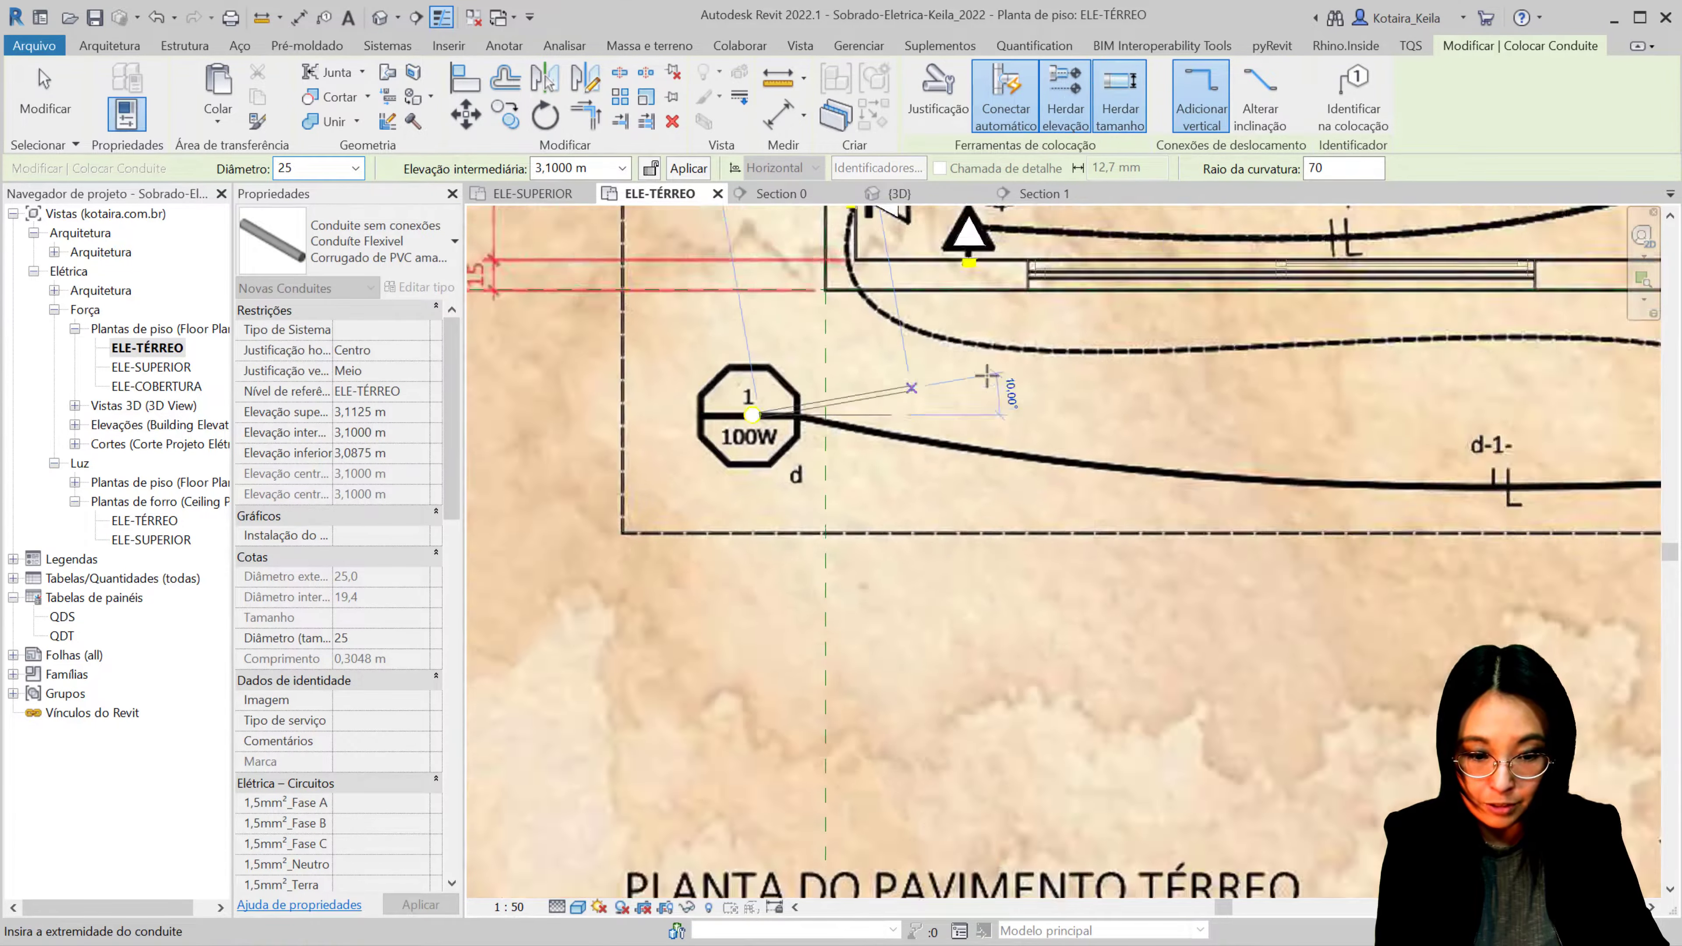
{"action": "middle_click_drag", "start_coordinate": [861, 464], "coordinate": [1126, 371]}
{"action": "scroll", "coordinate": [1192, 379], "scroll_direction": "up", "scroll_amount": 3}
{"action": "scroll", "coordinate": [1193, 379], "scroll_direction": "up", "scroll_amount": 2}
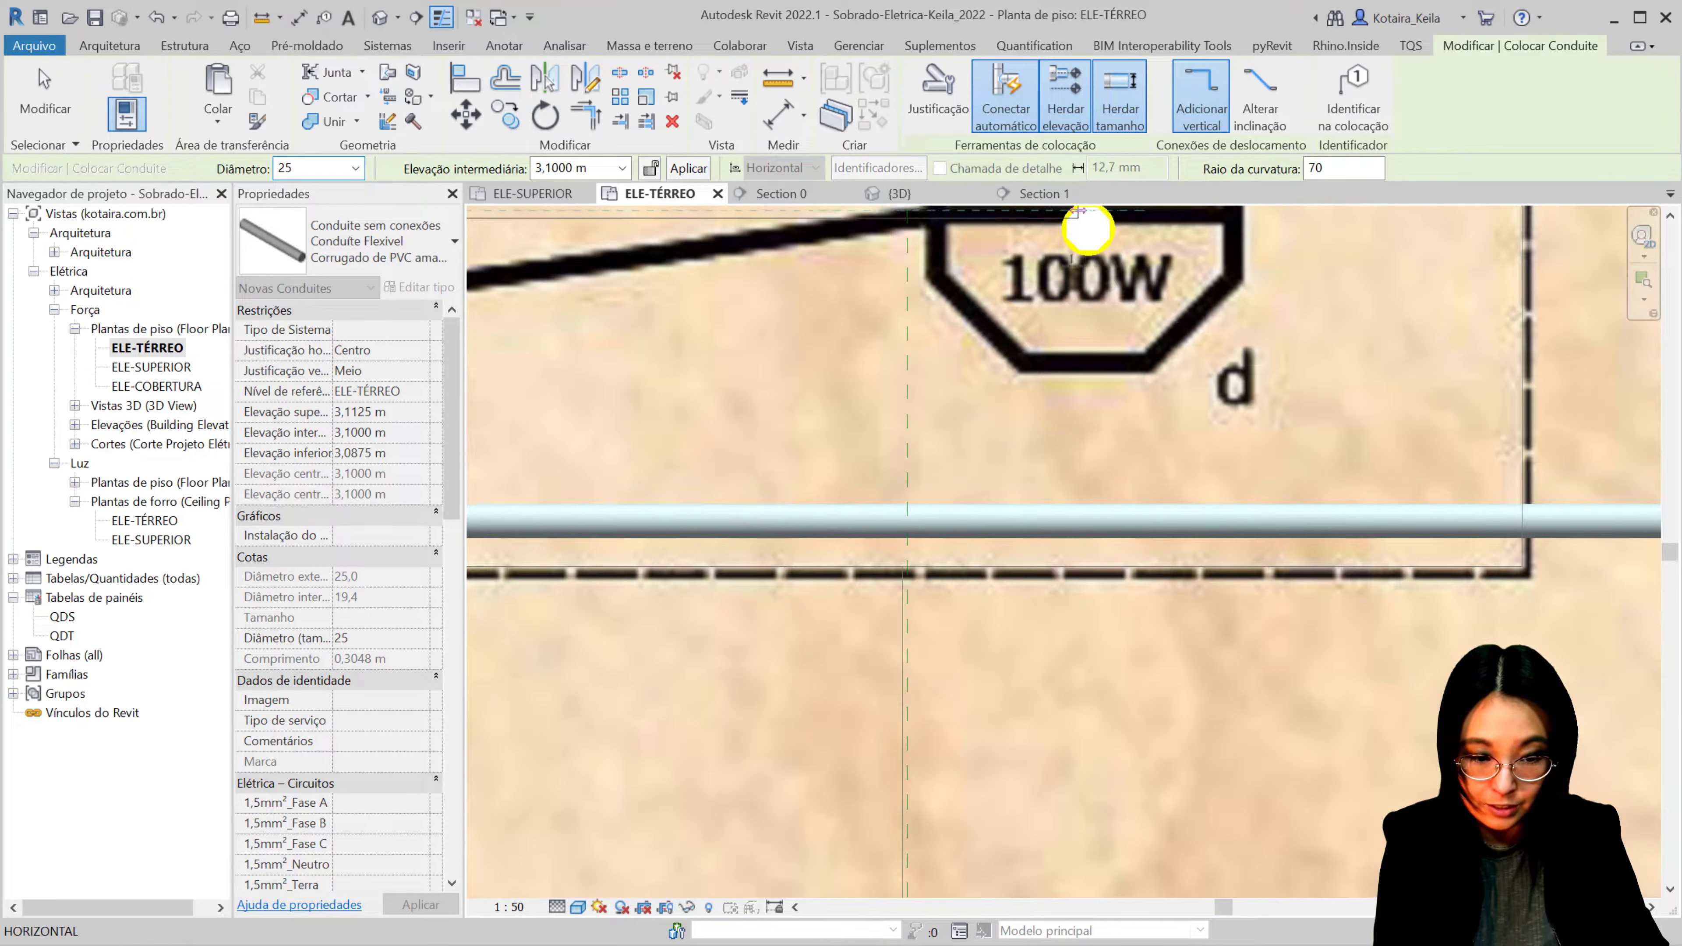
{"action": "mouse_move", "coordinate": [1099, 275]}
{"action": "middle_mouse_down"}
{"action": "mouse_move", "coordinate": [1174, 470]}
{"action": "mouse_move", "coordinate": [1214, 478]}
{"action": "middle_mouse_up"}
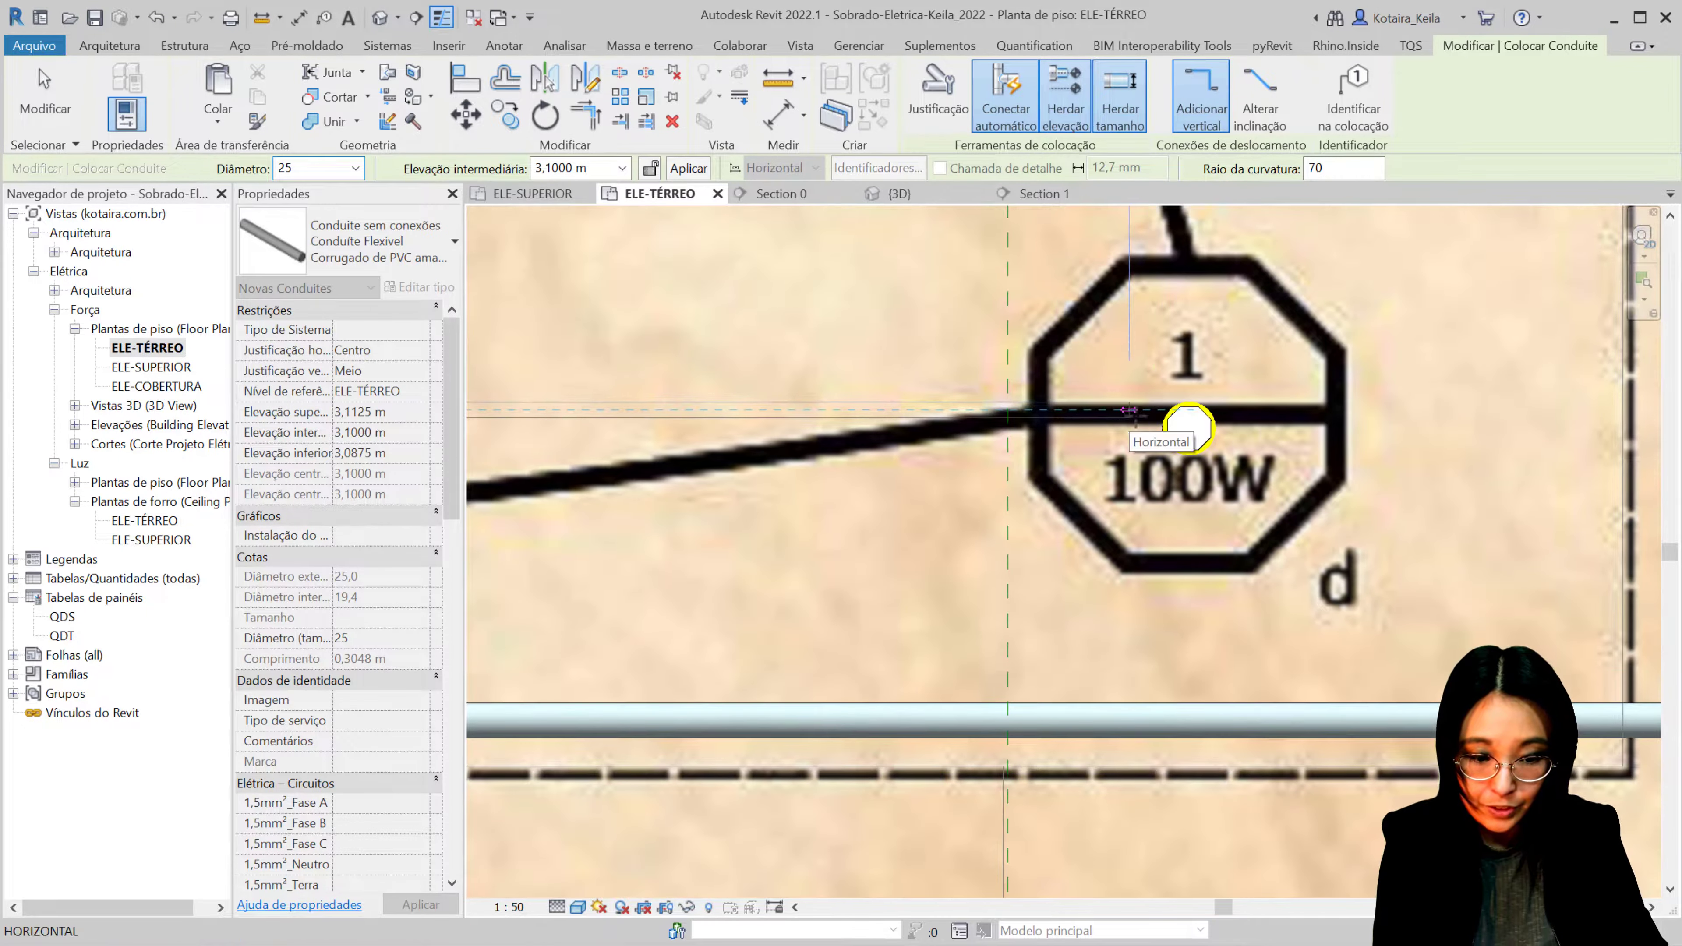
{"action": "left_click", "coordinate": [1128, 409]}
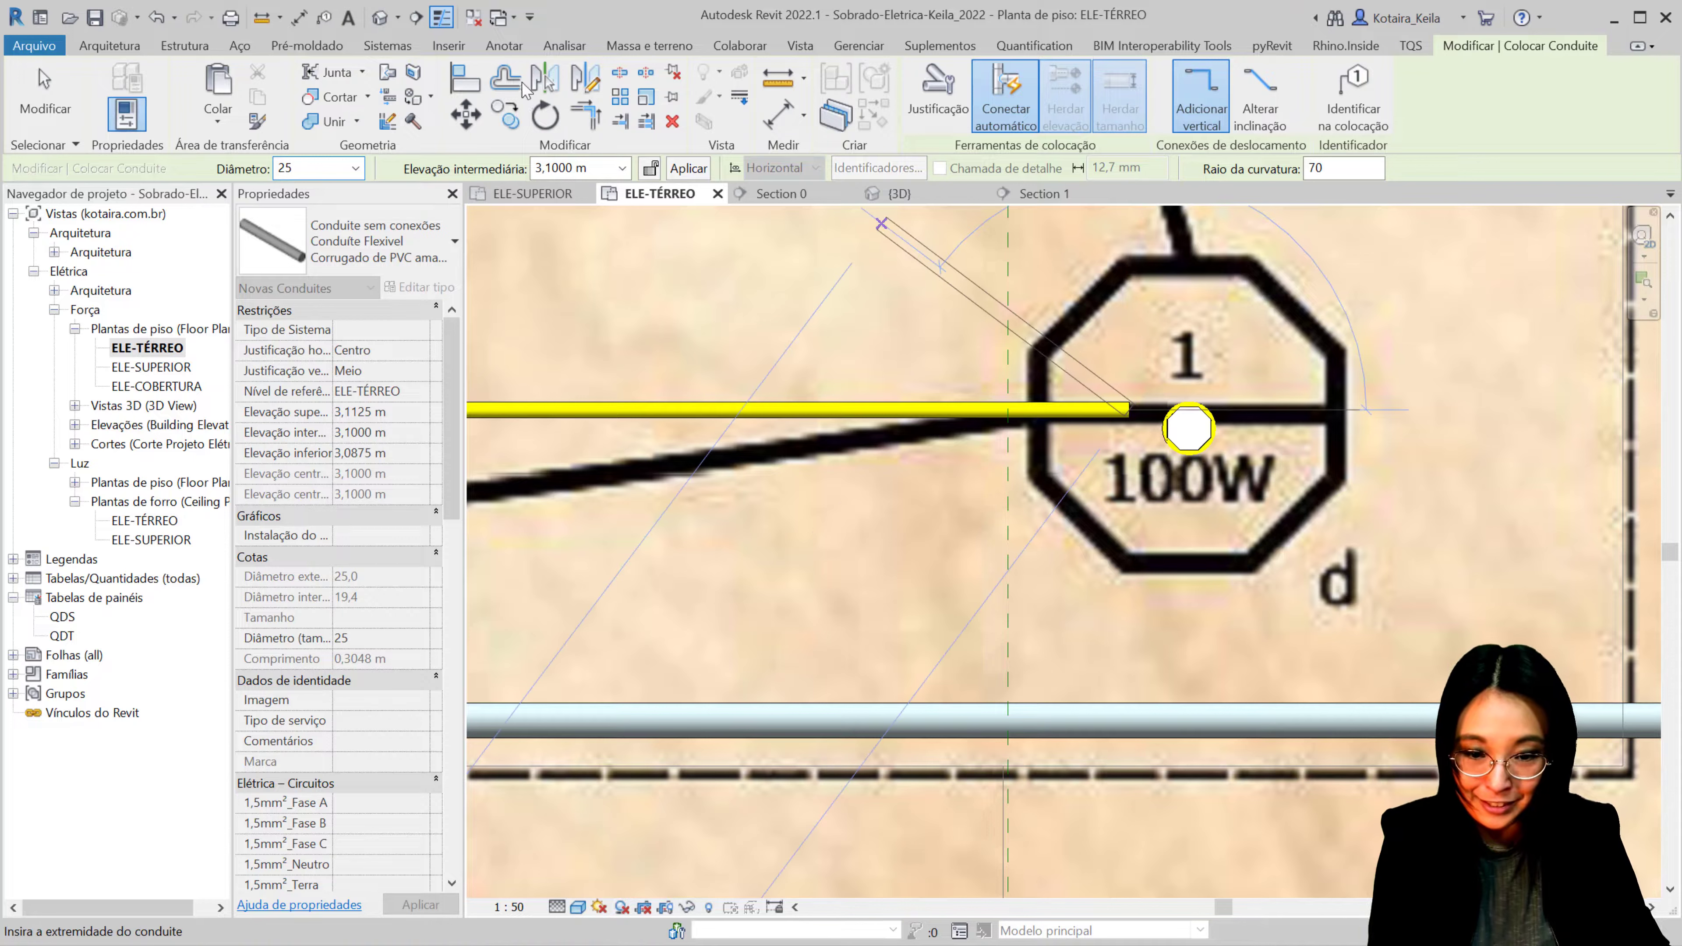
Step: Align the 100W fixture connector with the conduit and snap the conduit end onto the fixture centre
{"action": "left_click", "coordinate": [472, 81]}
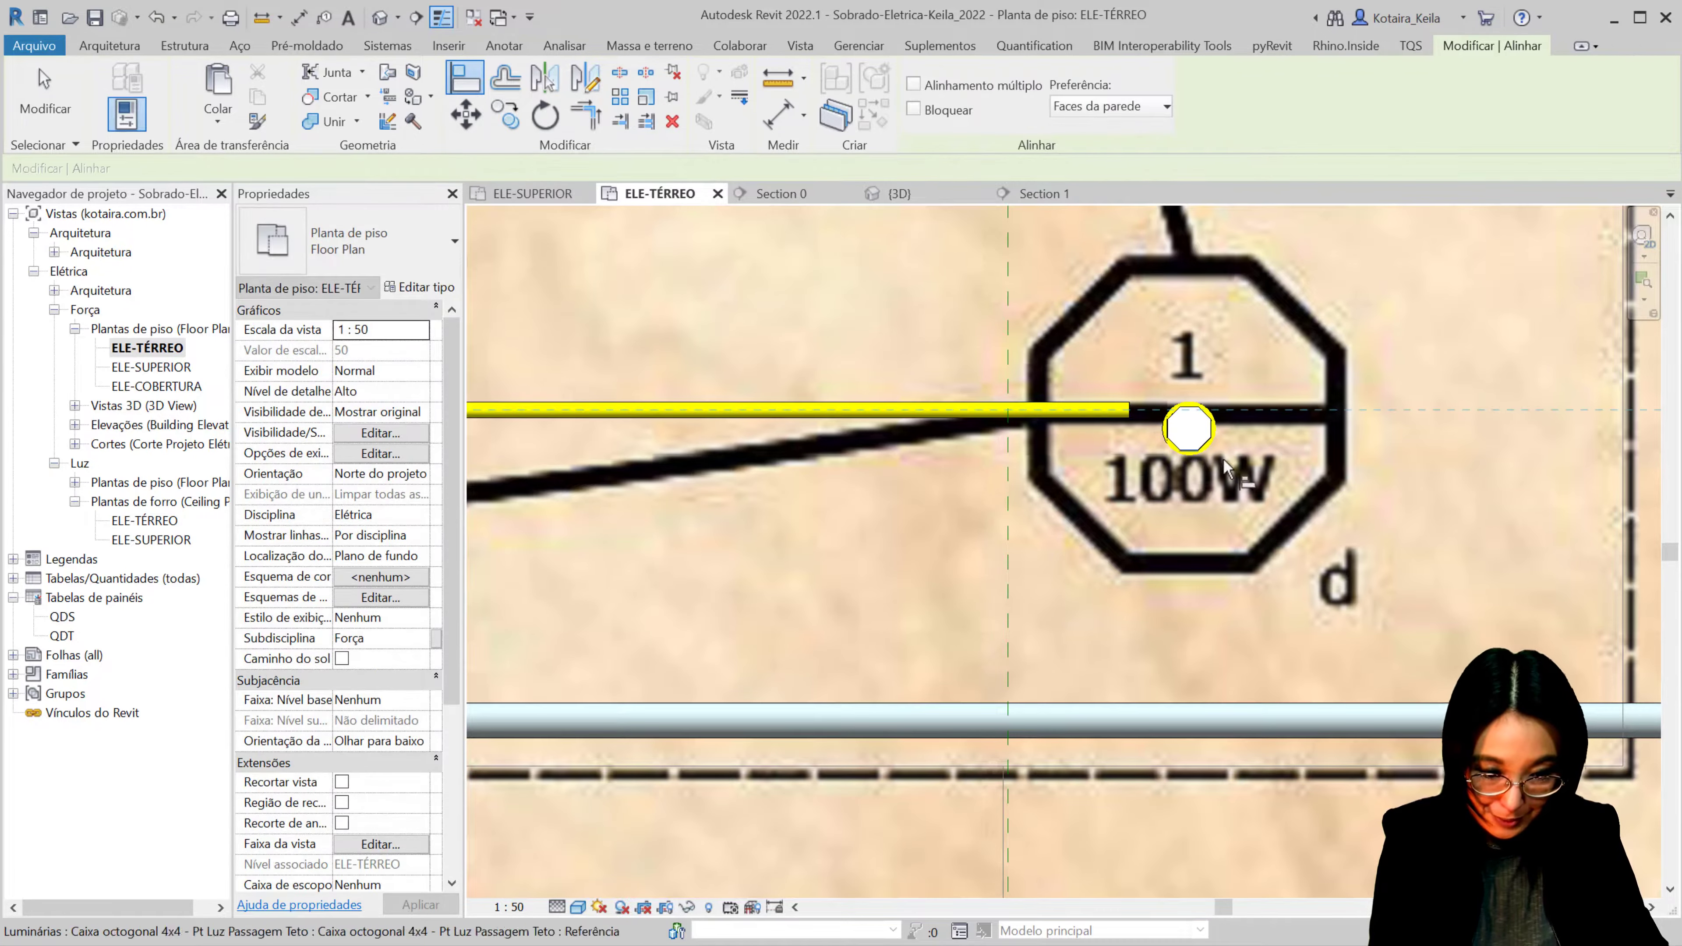
{"action": "left_click", "coordinate": [1194, 428]}
{"action": "key", "text": "Escape"}
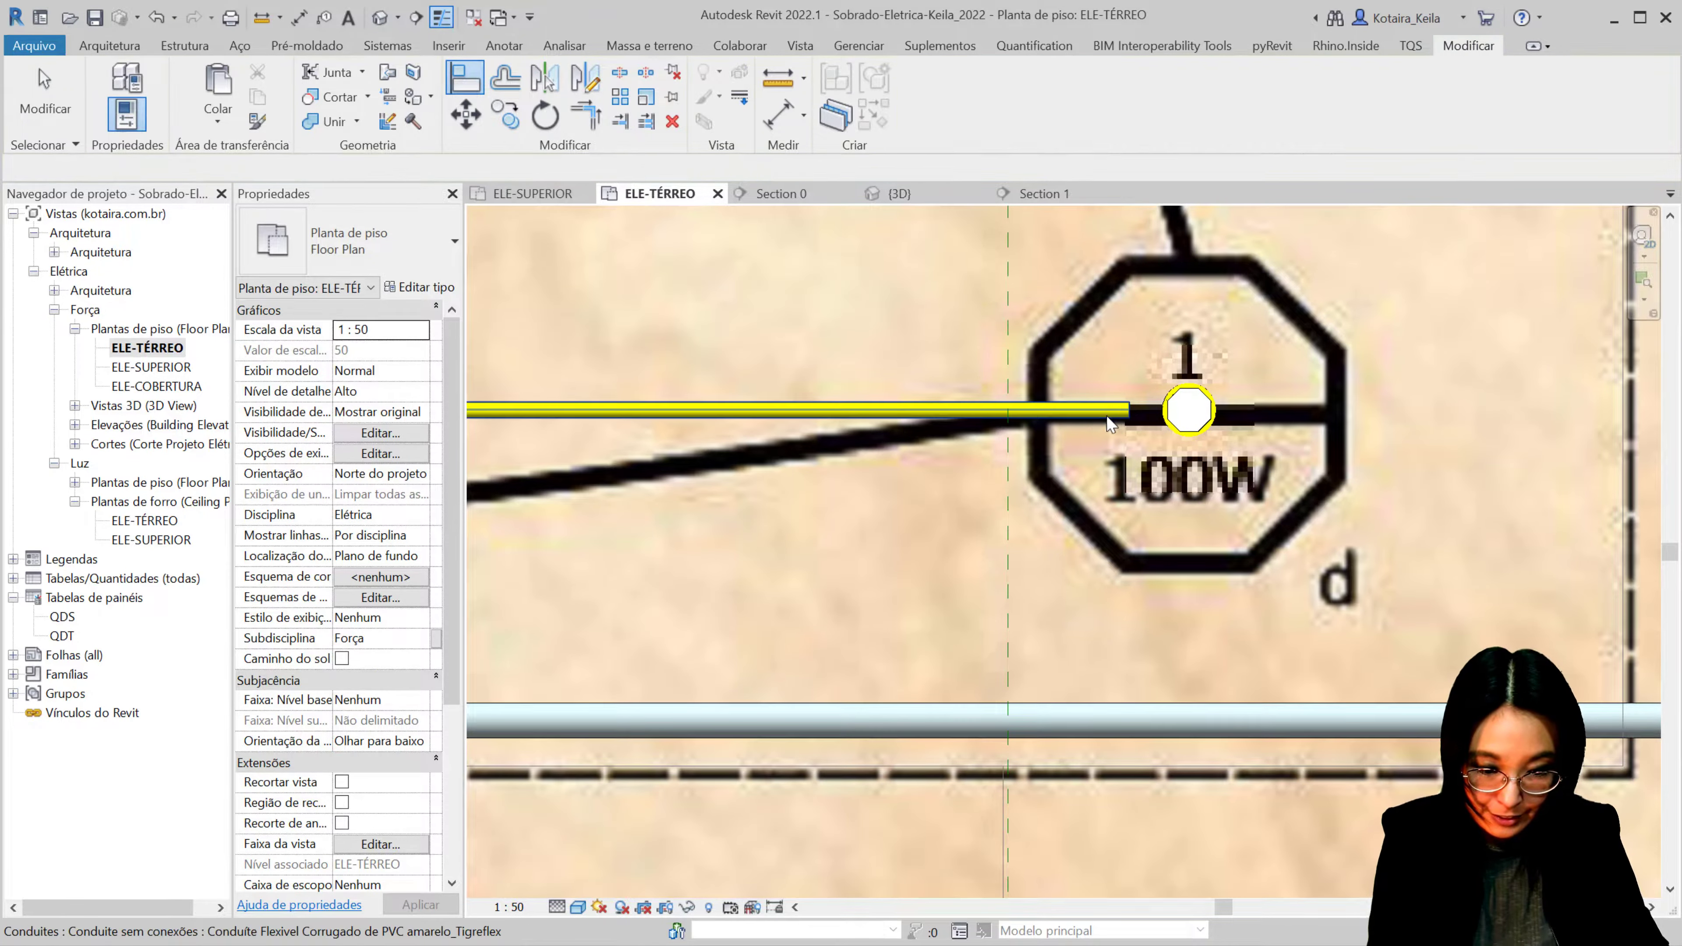
{"action": "left_click", "coordinate": [1137, 419]}
{"action": "left_click_drag", "start_coordinate": [1130, 409], "coordinate": [1167, 410]}
Step: Start drawing a conduit from the 100W light fixture using its right-click Desenhar conduite
{"action": "left_click", "coordinate": [1189, 398]}
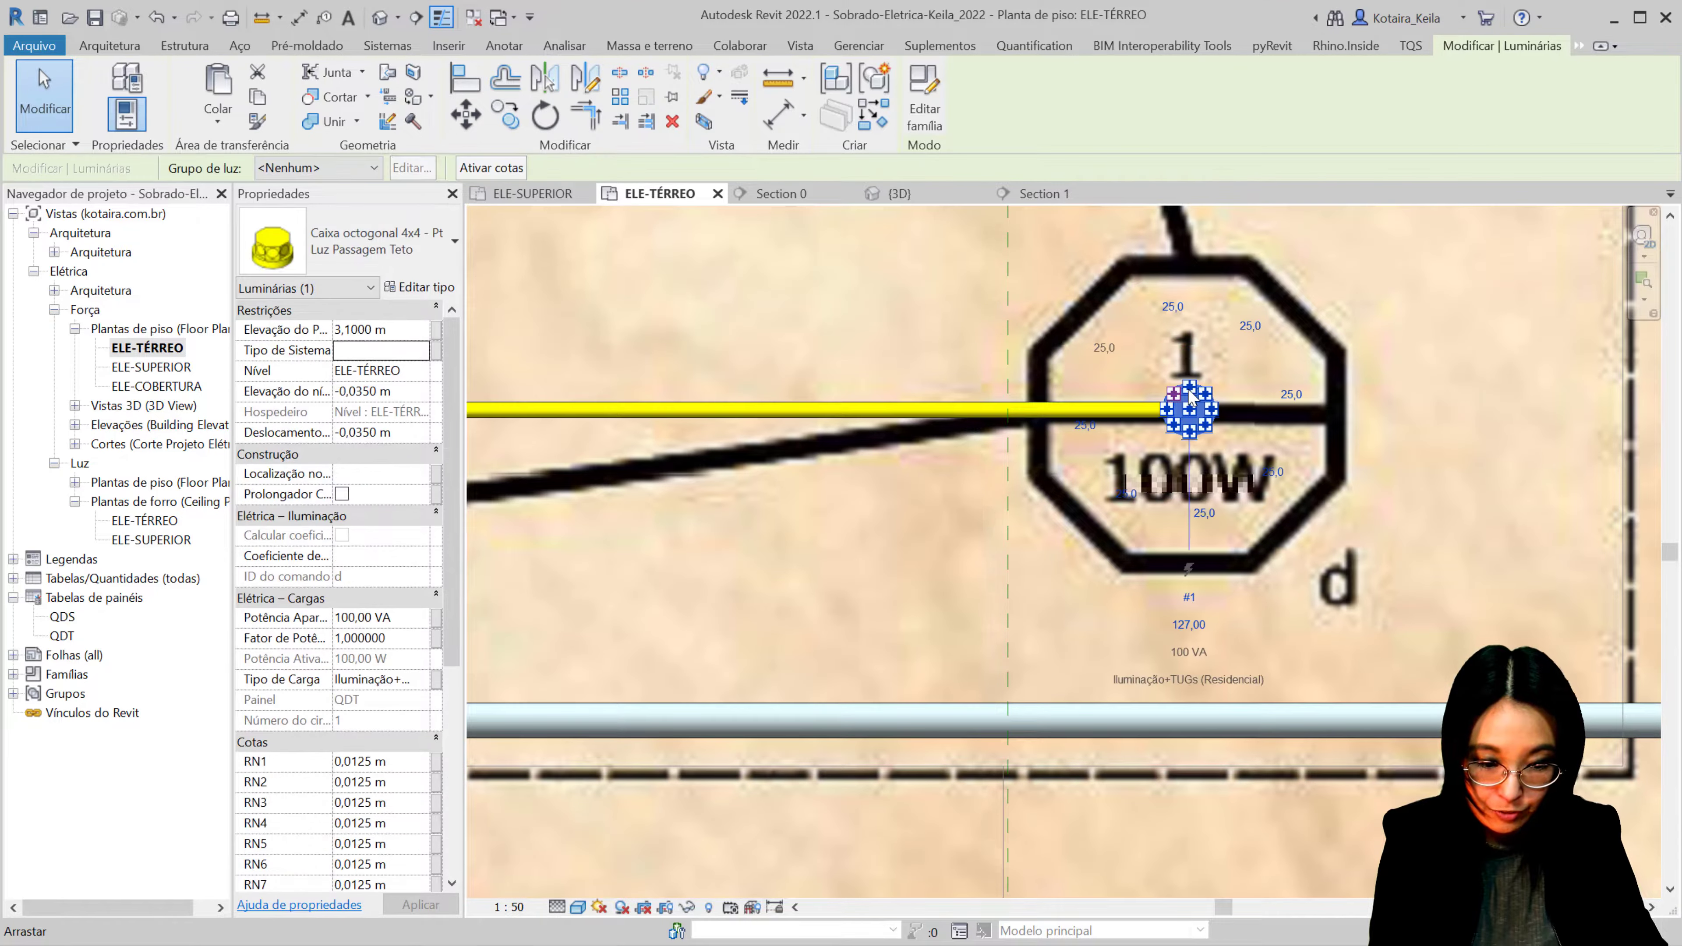
{"action": "right_click", "coordinate": [1191, 390]}
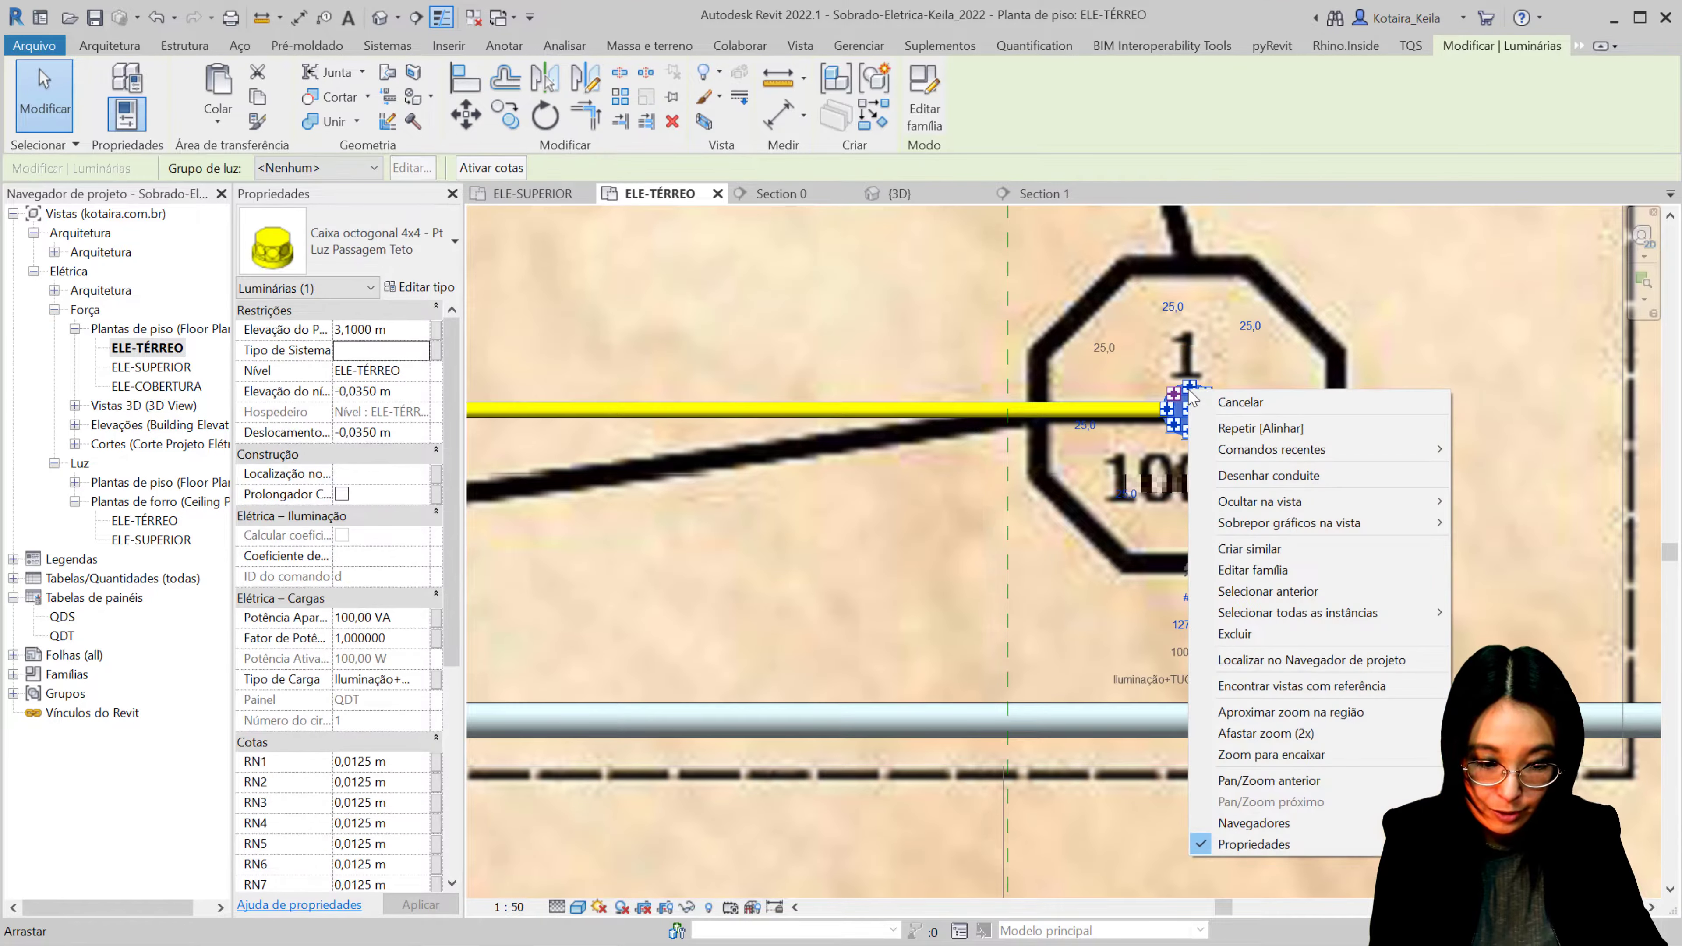
{"action": "left_click", "coordinate": [1270, 476]}
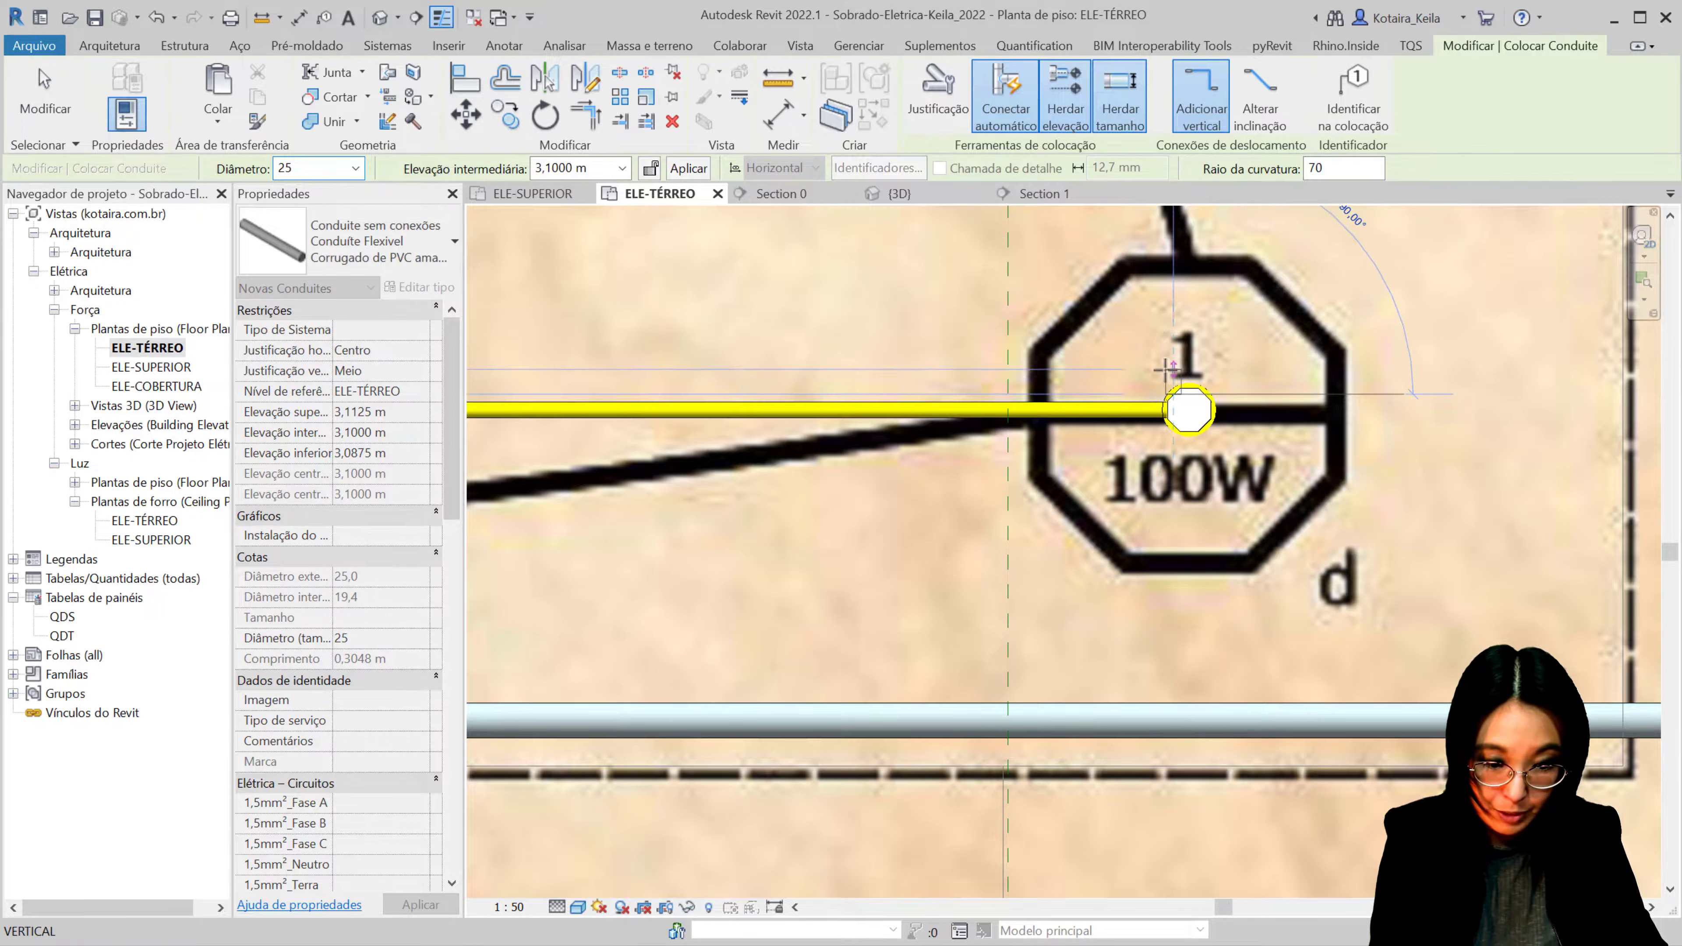
{"action": "scroll", "coordinate": [1126, 365], "scroll_direction": "up", "scroll_amount": 4}
{"action": "scroll", "coordinate": [1080, 365], "scroll_direction": "down", "scroll_amount": 2}
{"action": "scroll", "coordinate": [1146, 421], "scroll_direction": "down", "scroll_amount": 2}
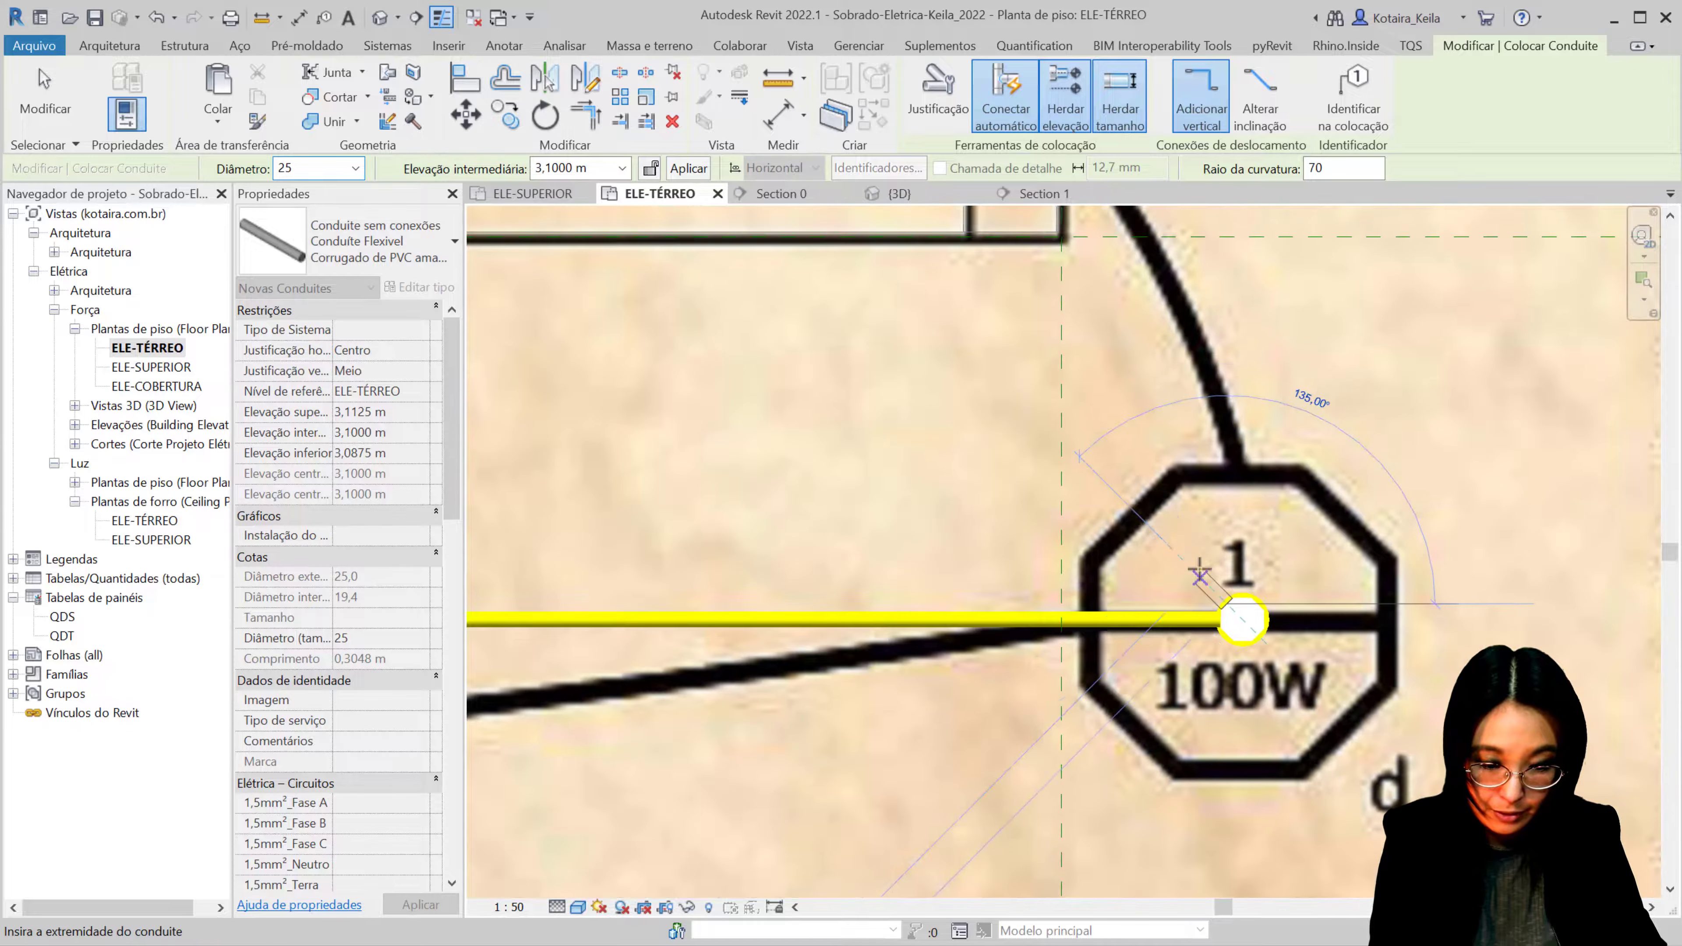
{"action": "scroll", "coordinate": [1199, 575], "scroll_direction": "down", "scroll_amount": 3}
{"action": "scroll", "coordinate": [1139, 524], "scroll_direction": "down", "scroll_amount": 2}
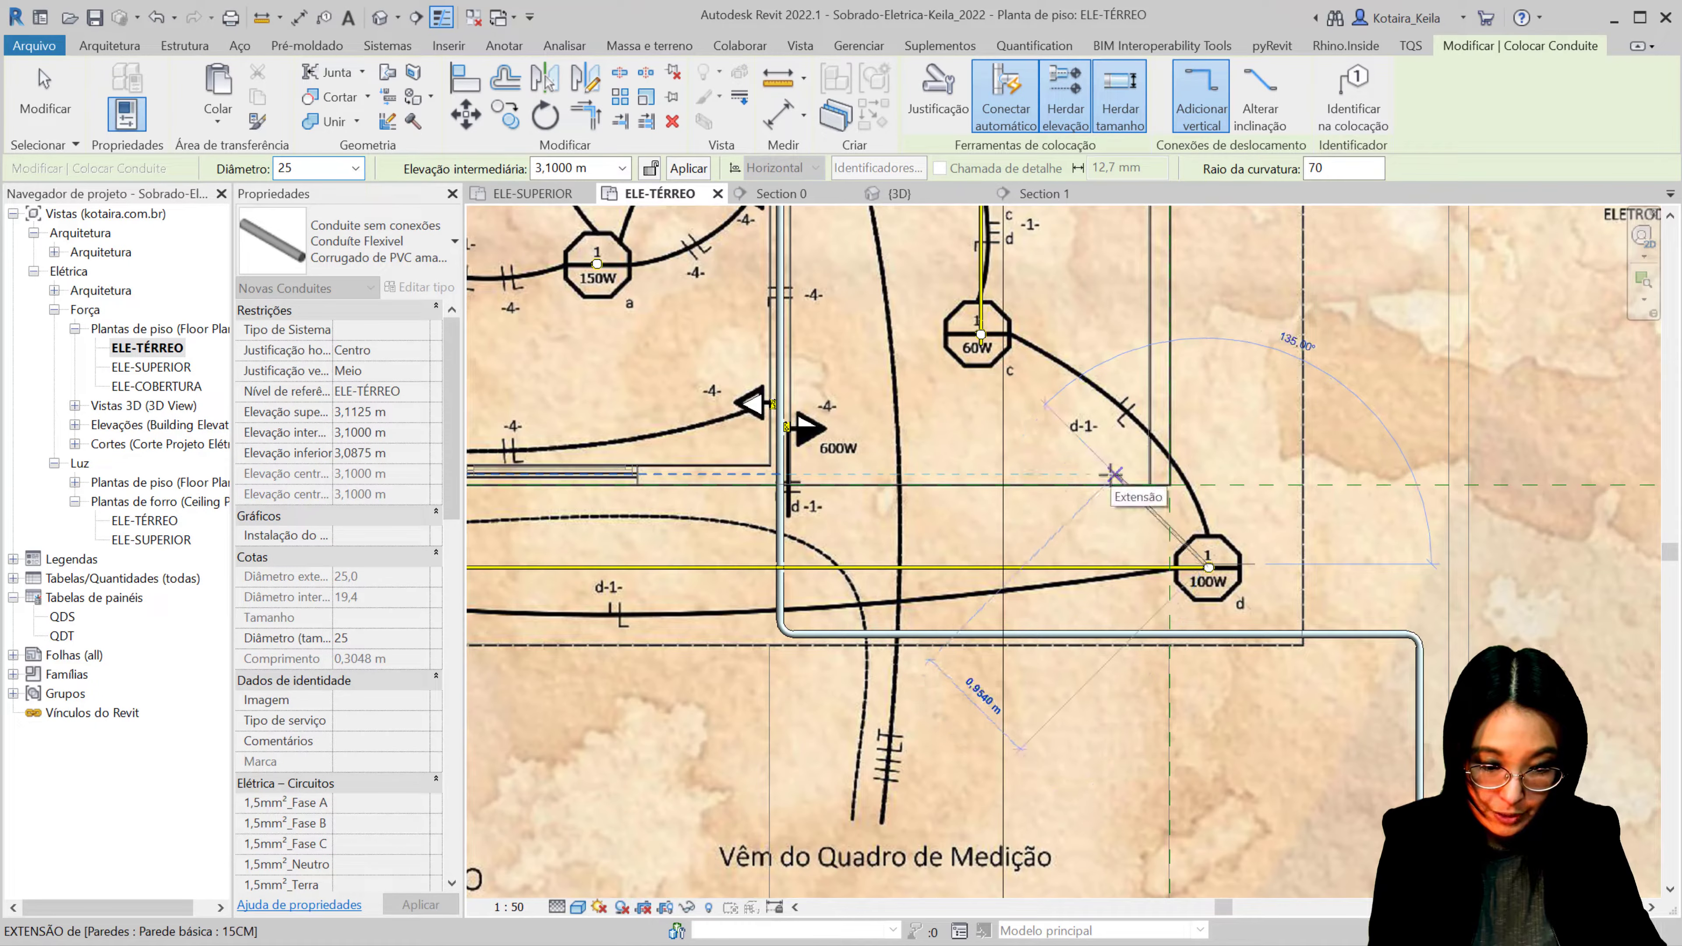
Step: Place a short vertical yellow conduit rising at the 100W light, then end conduit drawing
{"action": "scroll", "coordinate": [1133, 506], "scroll_direction": "up", "scroll_amount": 4}
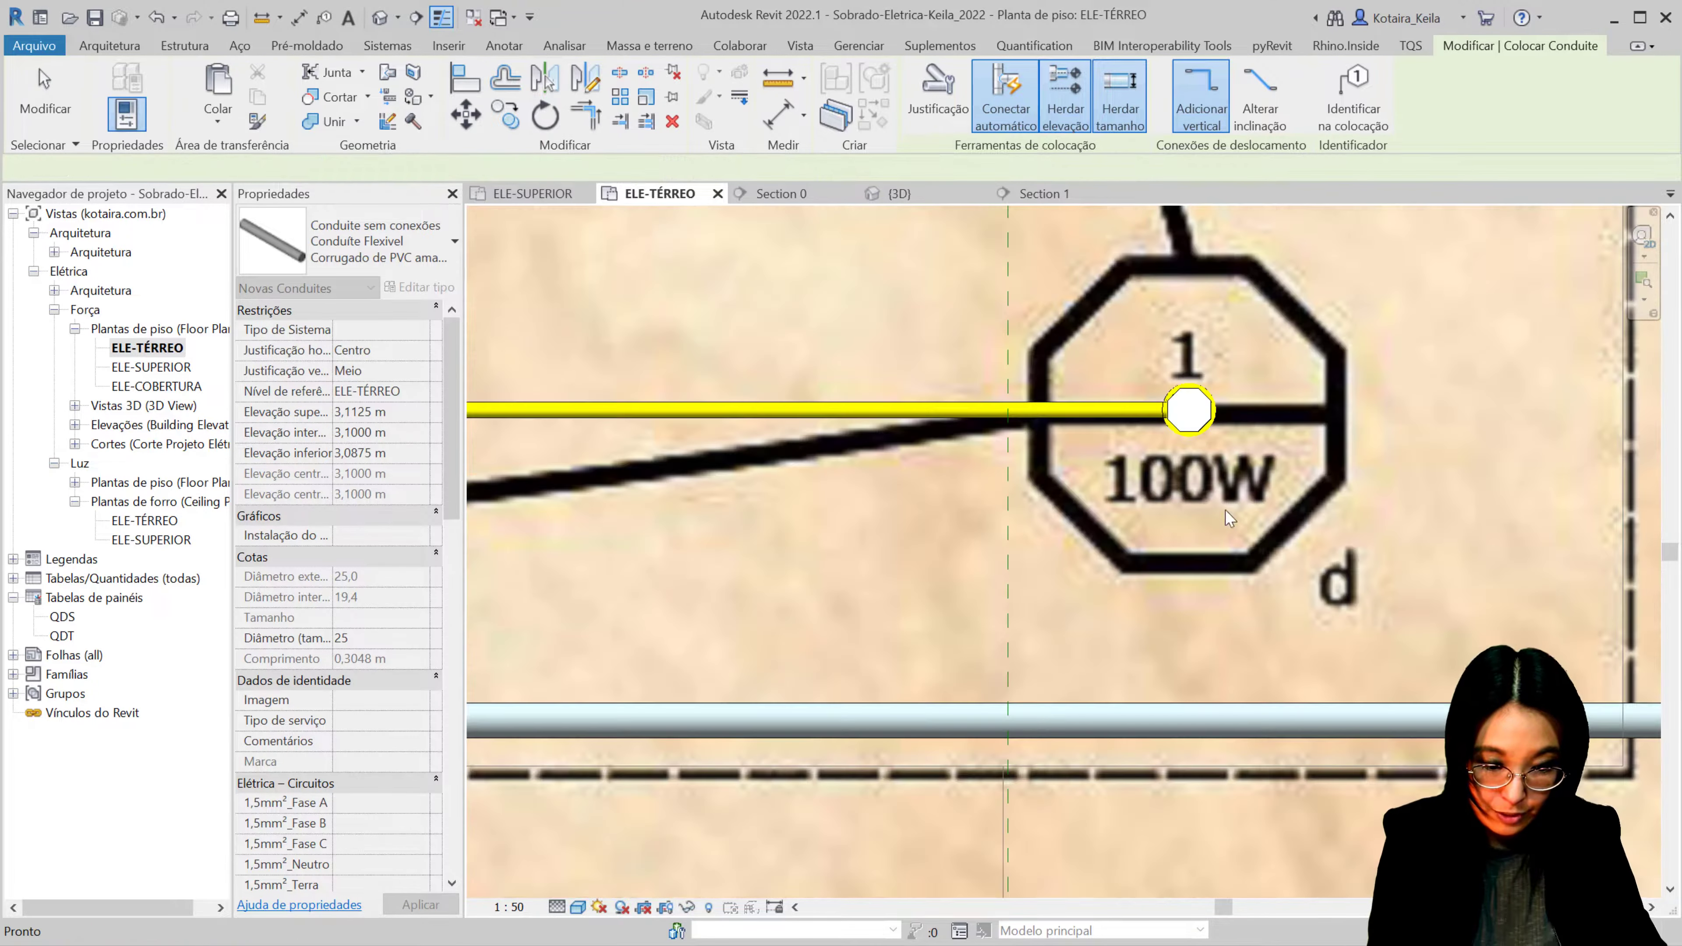
{"action": "middle_click_drag", "start_coordinate": [1189, 482], "coordinate": [1139, 645]}
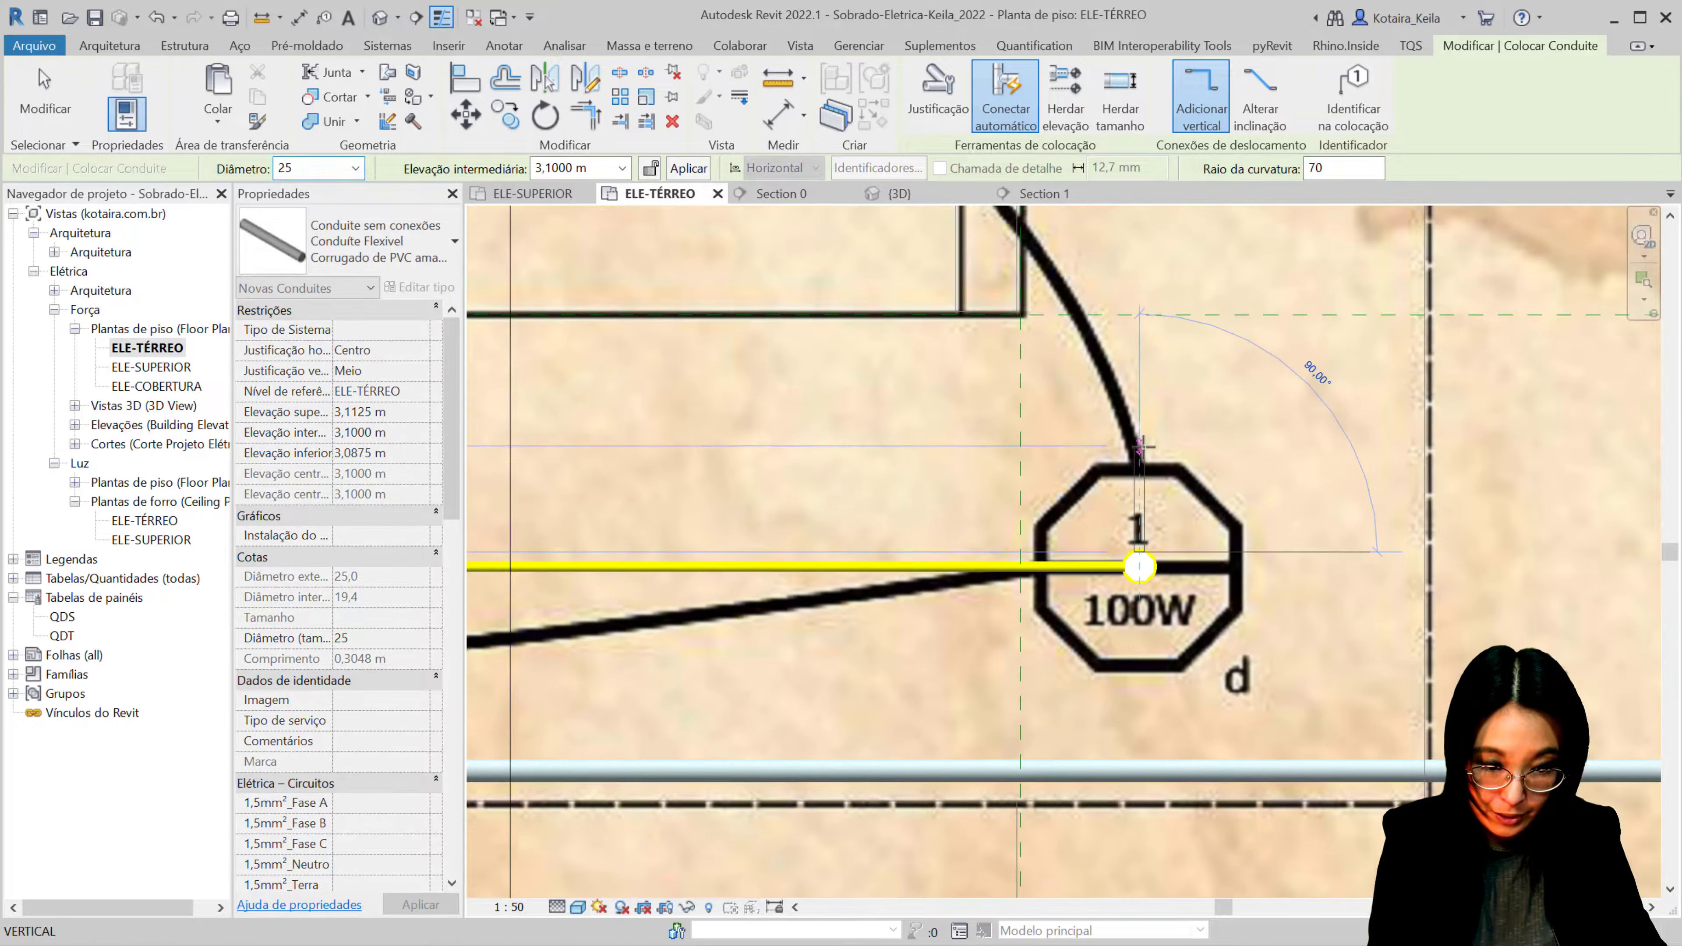
{"action": "scroll", "coordinate": [1139, 596], "scroll_direction": "down", "scroll_amount": 2}
{"action": "left_click", "coordinate": [1139, 587]}
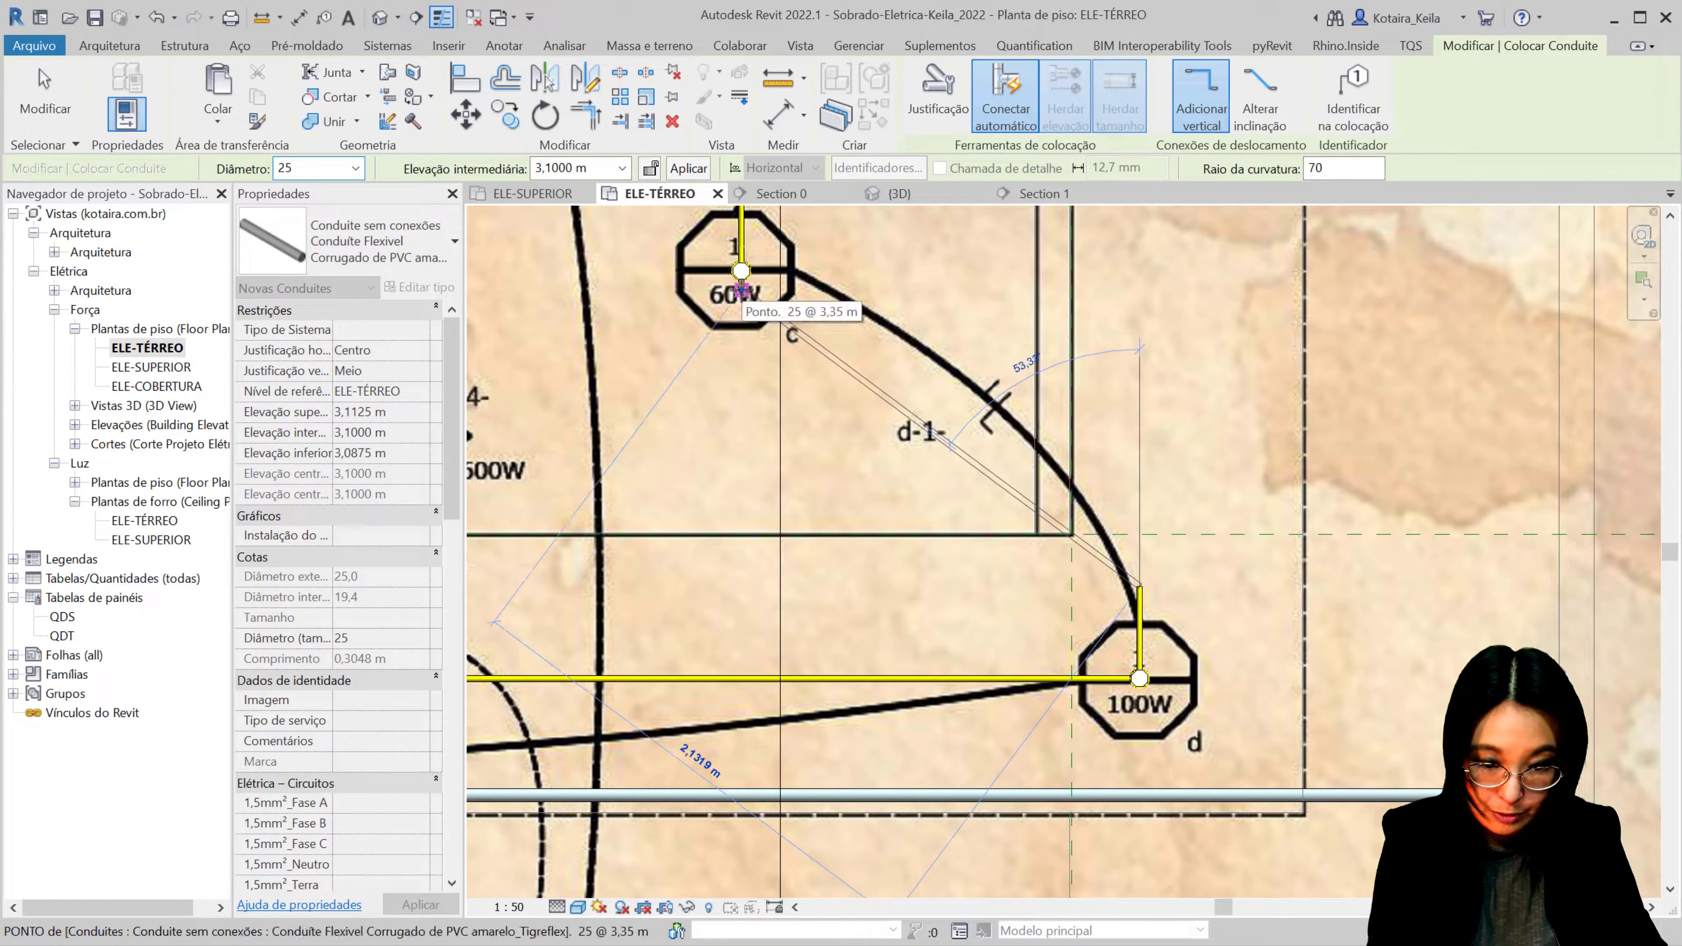
{"action": "key", "text": "Escape"}
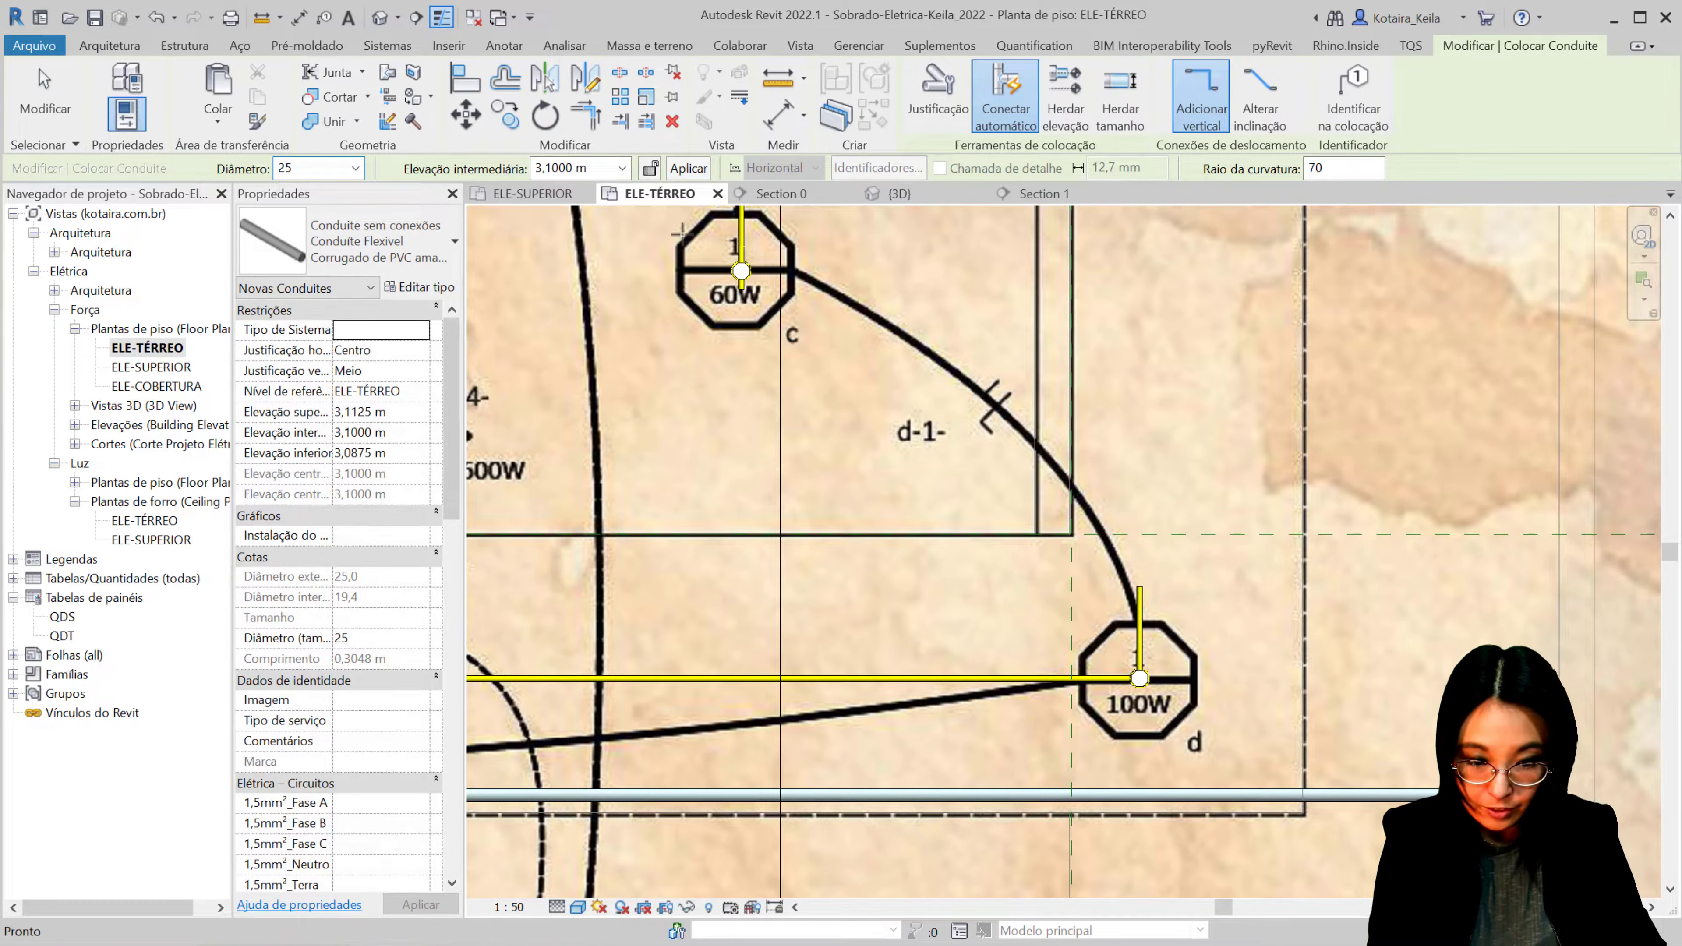
{"action": "scroll", "coordinate": [848, 517], "scroll_direction": "down", "scroll_amount": 3}
{"action": "key", "text": "Escape"}
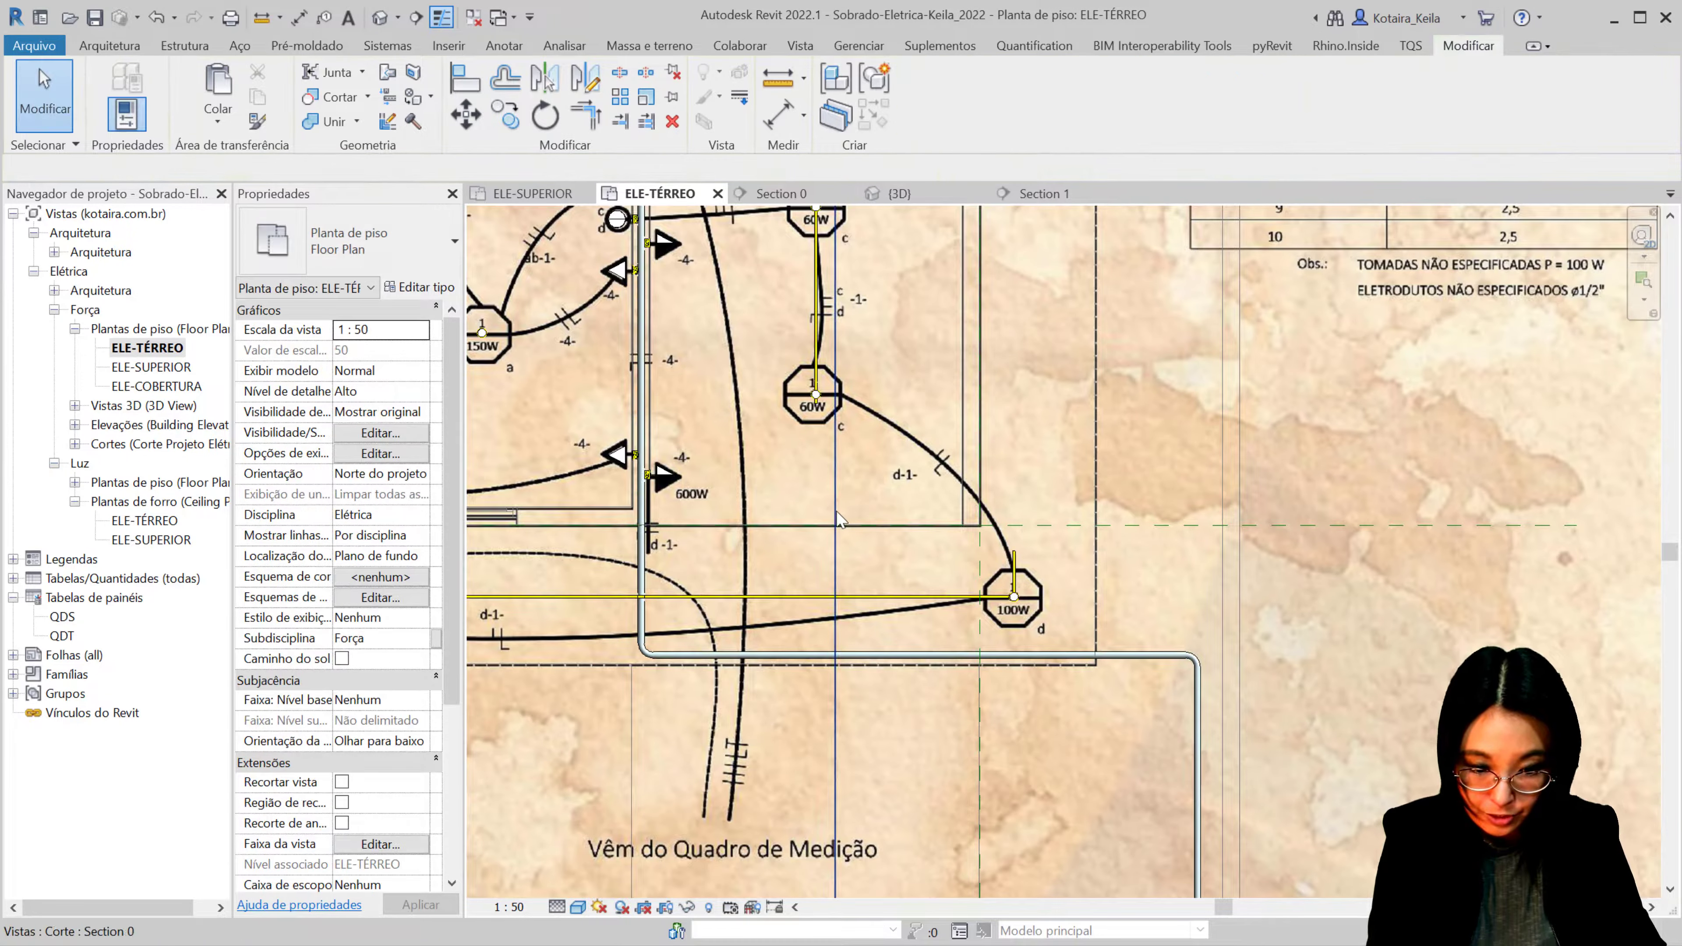
Step: Deepen the Section 0 far clip to 2,0301 m and open the Section 0 view
{"action": "left_click", "coordinate": [837, 520]}
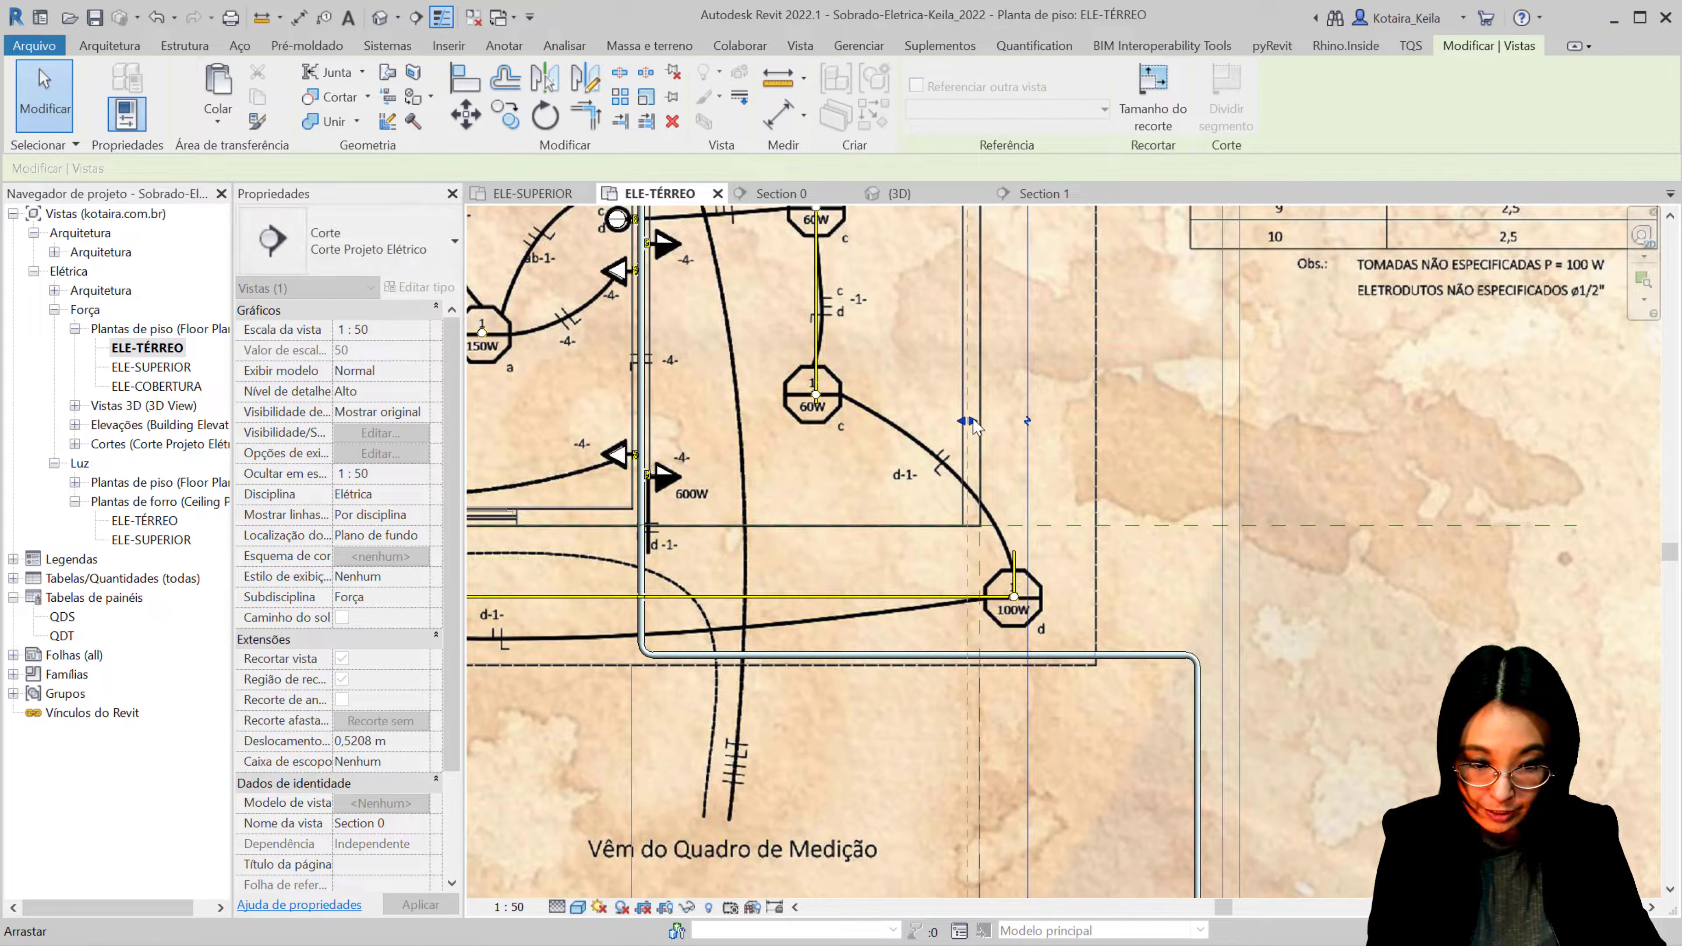
{"action": "left_click_drag", "start_coordinate": [967, 421], "coordinate": [793, 421]}
{"action": "scroll", "coordinate": [987, 447], "scroll_direction": "down", "scroll_amount": 3}
{"action": "scroll", "coordinate": [985, 441], "scroll_direction": "down", "scroll_amount": 3}
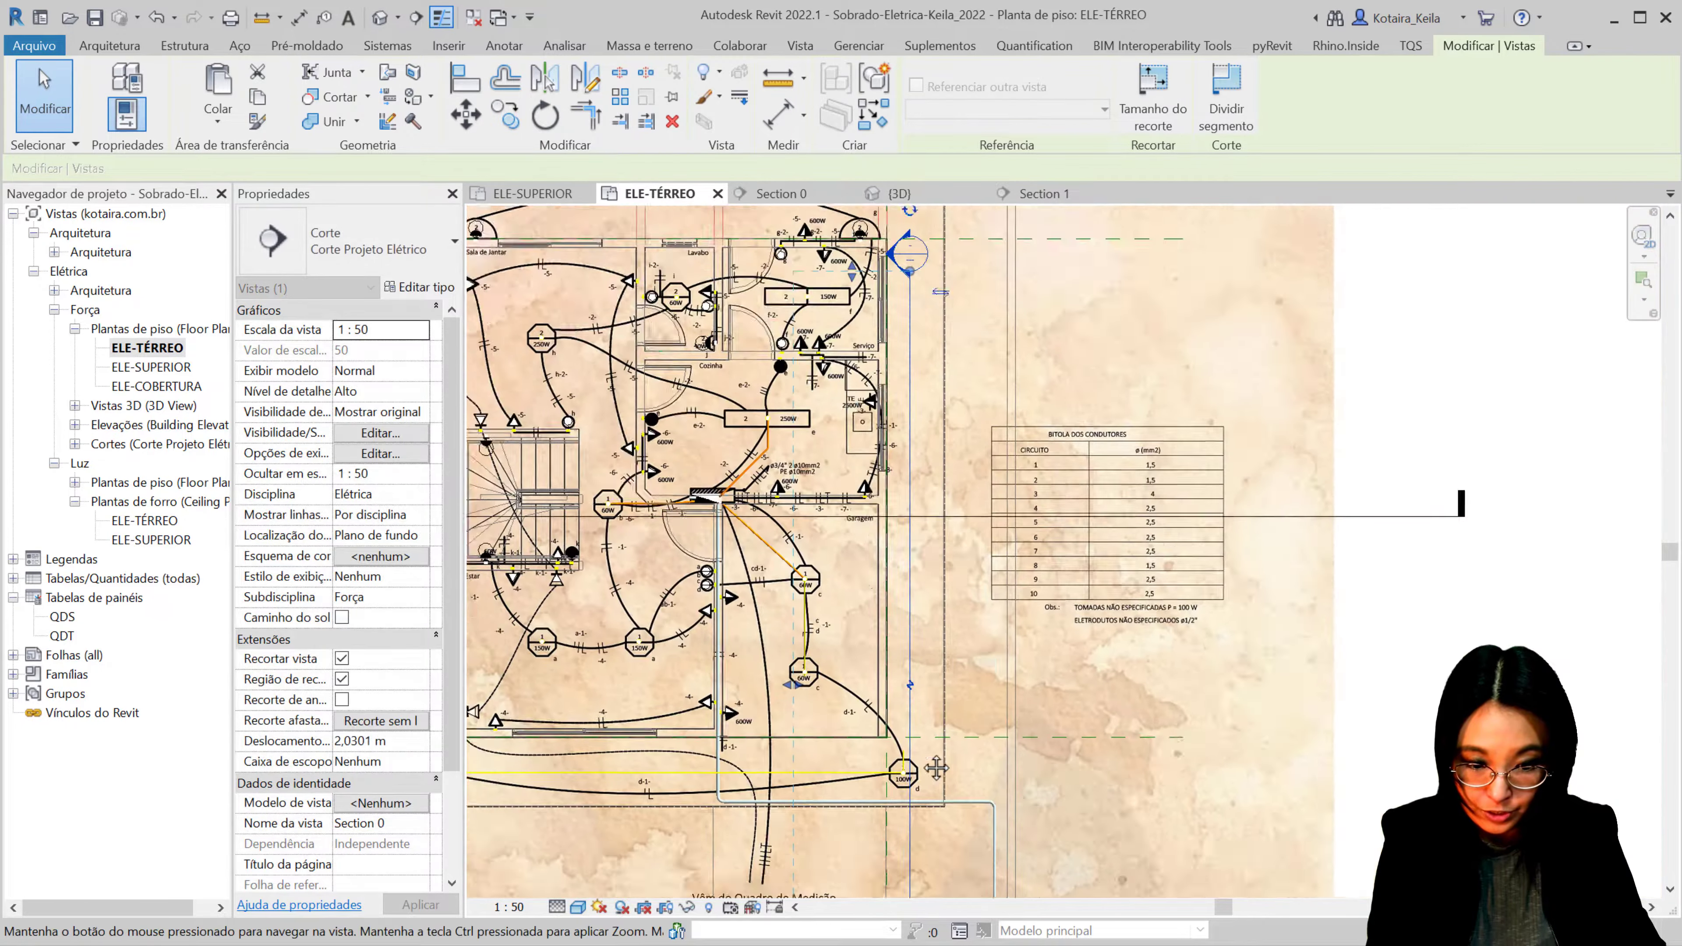
{"action": "double_click", "coordinate": [872, 369]}
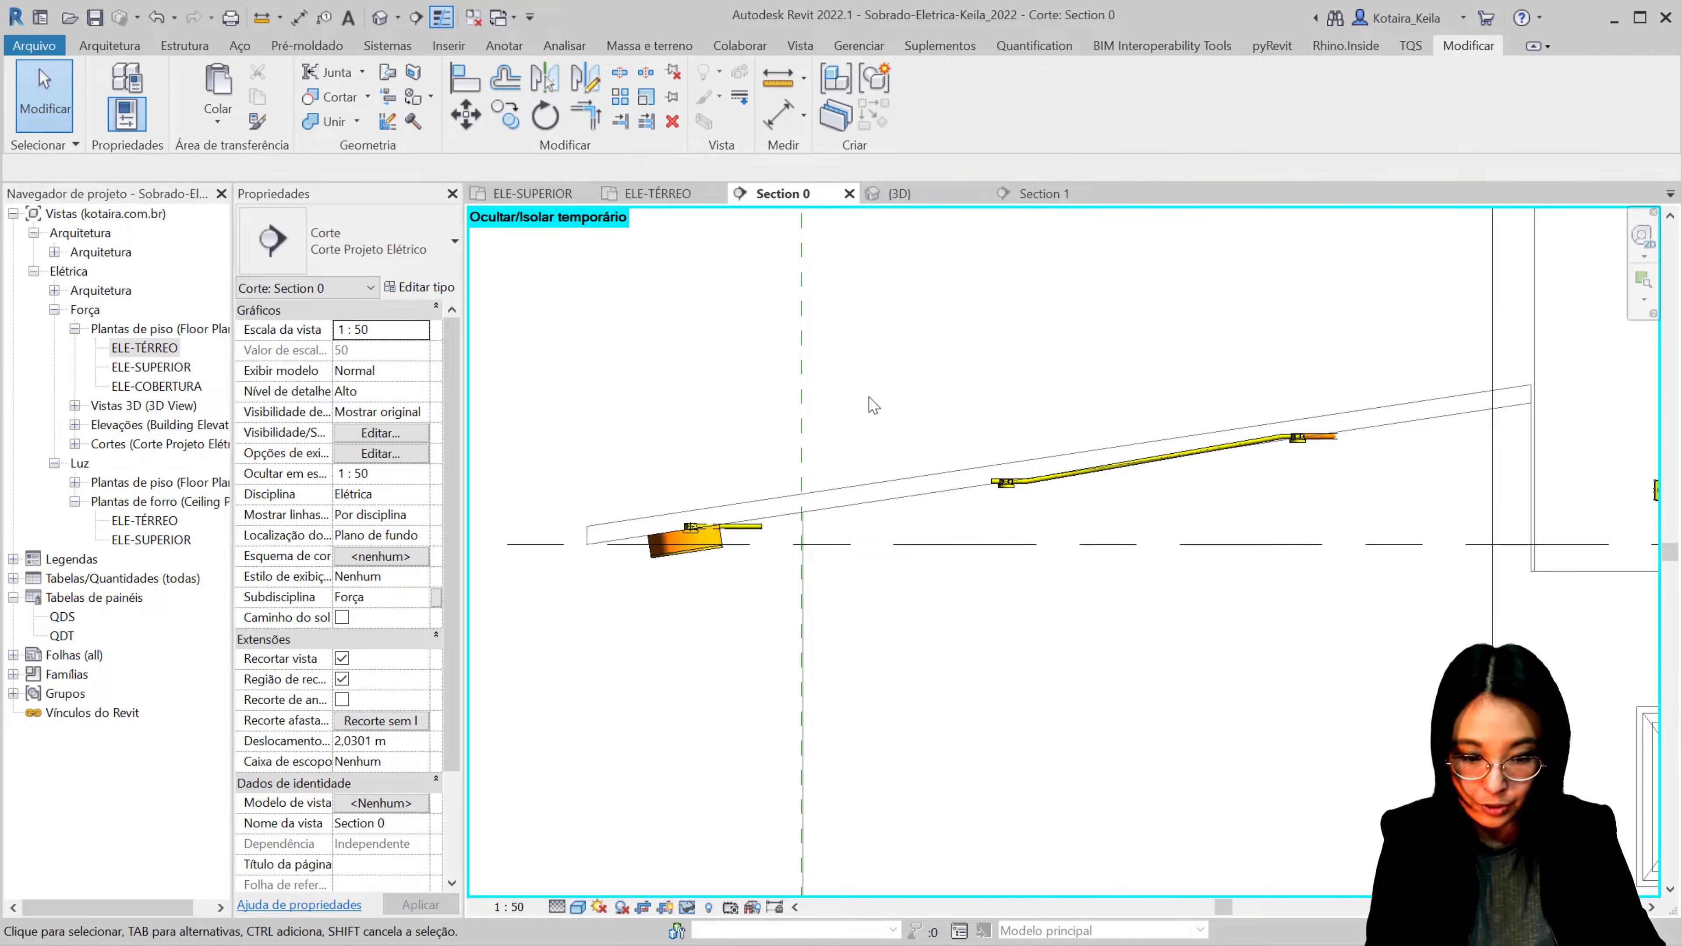
{"action": "scroll", "coordinate": [819, 574], "scroll_direction": "up", "scroll_amount": 2}
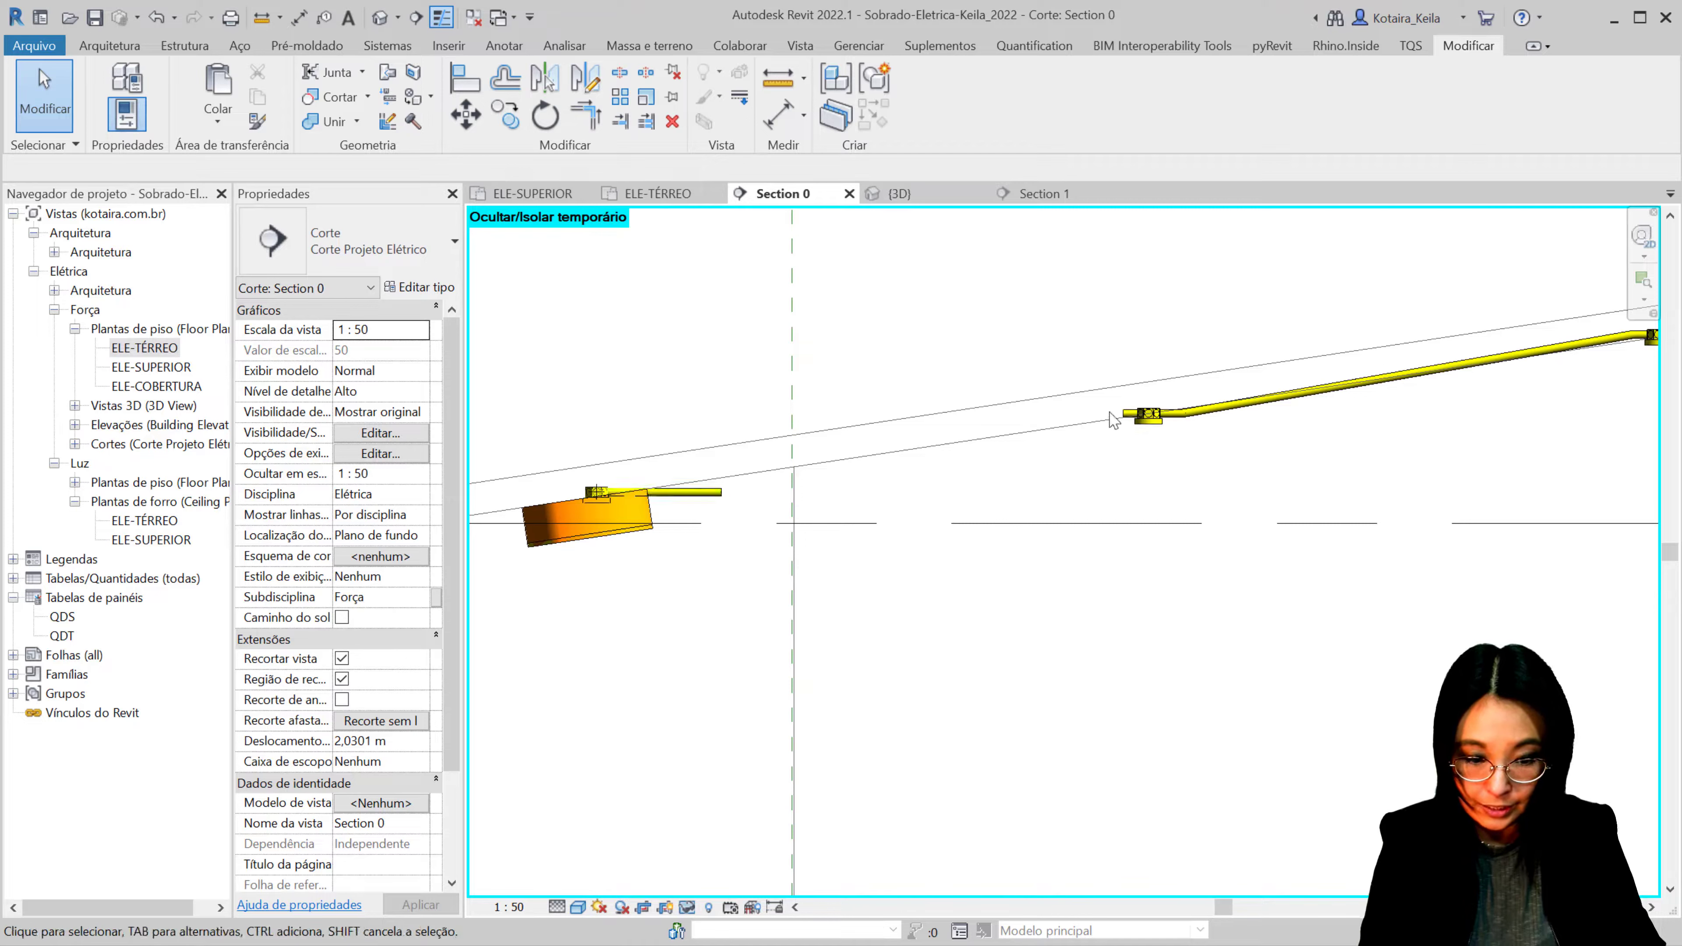
Step: Shorten the conduit beside the orange box to 0,1800 m and continue drawing from its end
{"action": "left_click", "coordinate": [671, 498]}
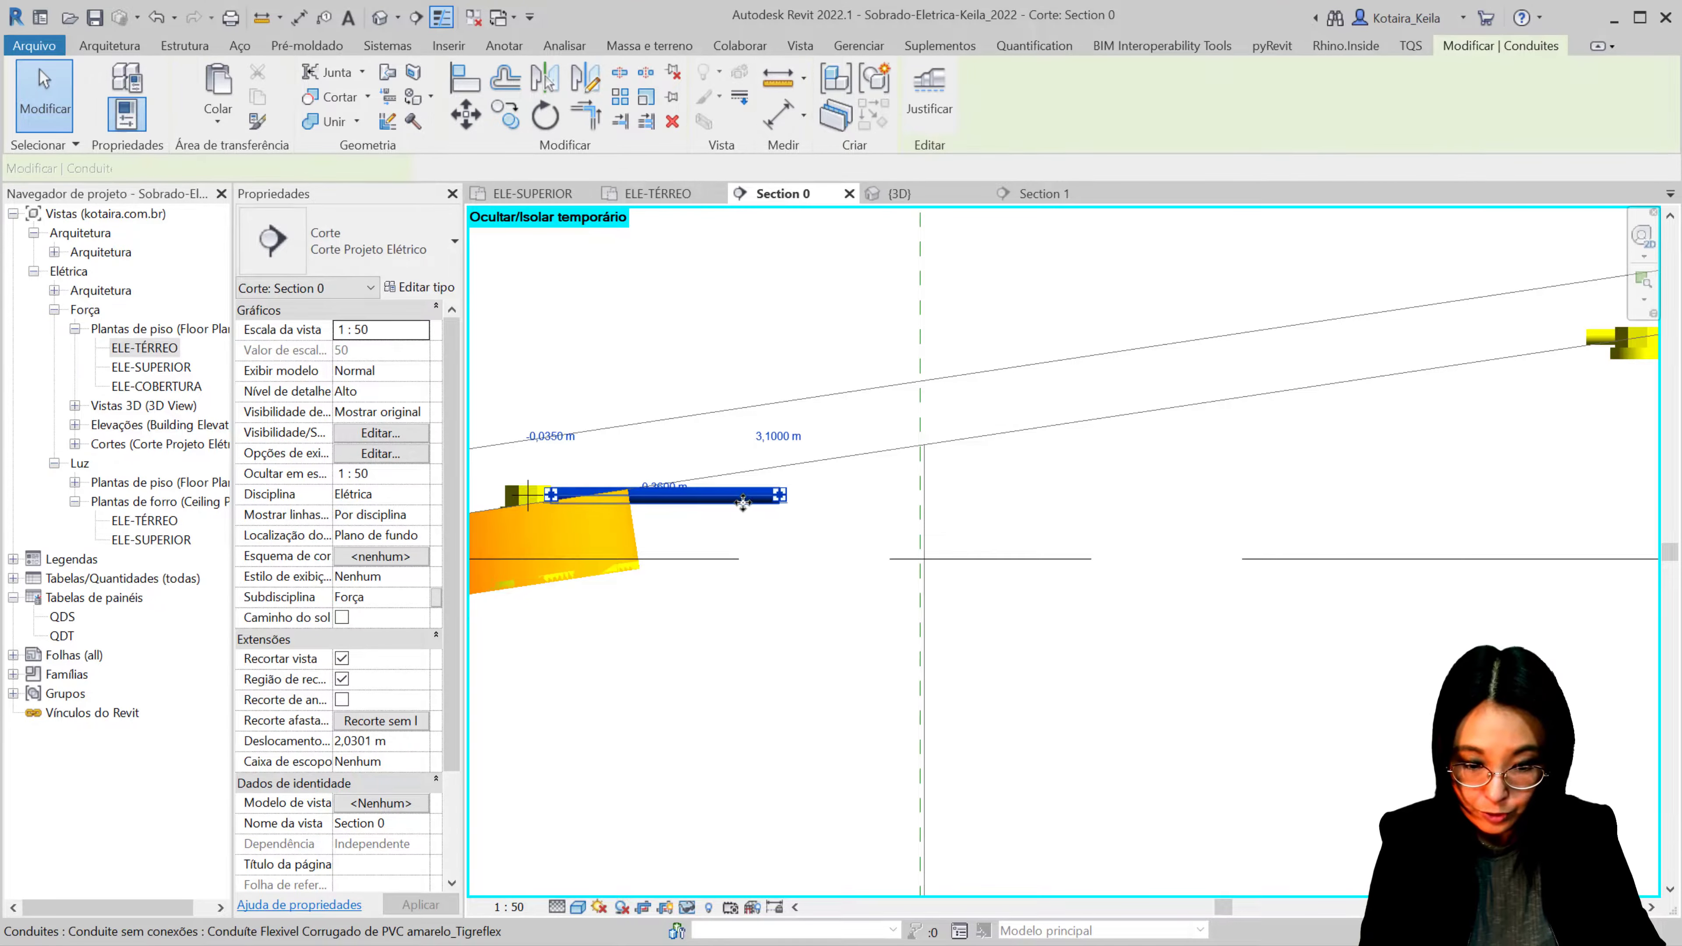
{"action": "key", "text": "ctrl+z"}
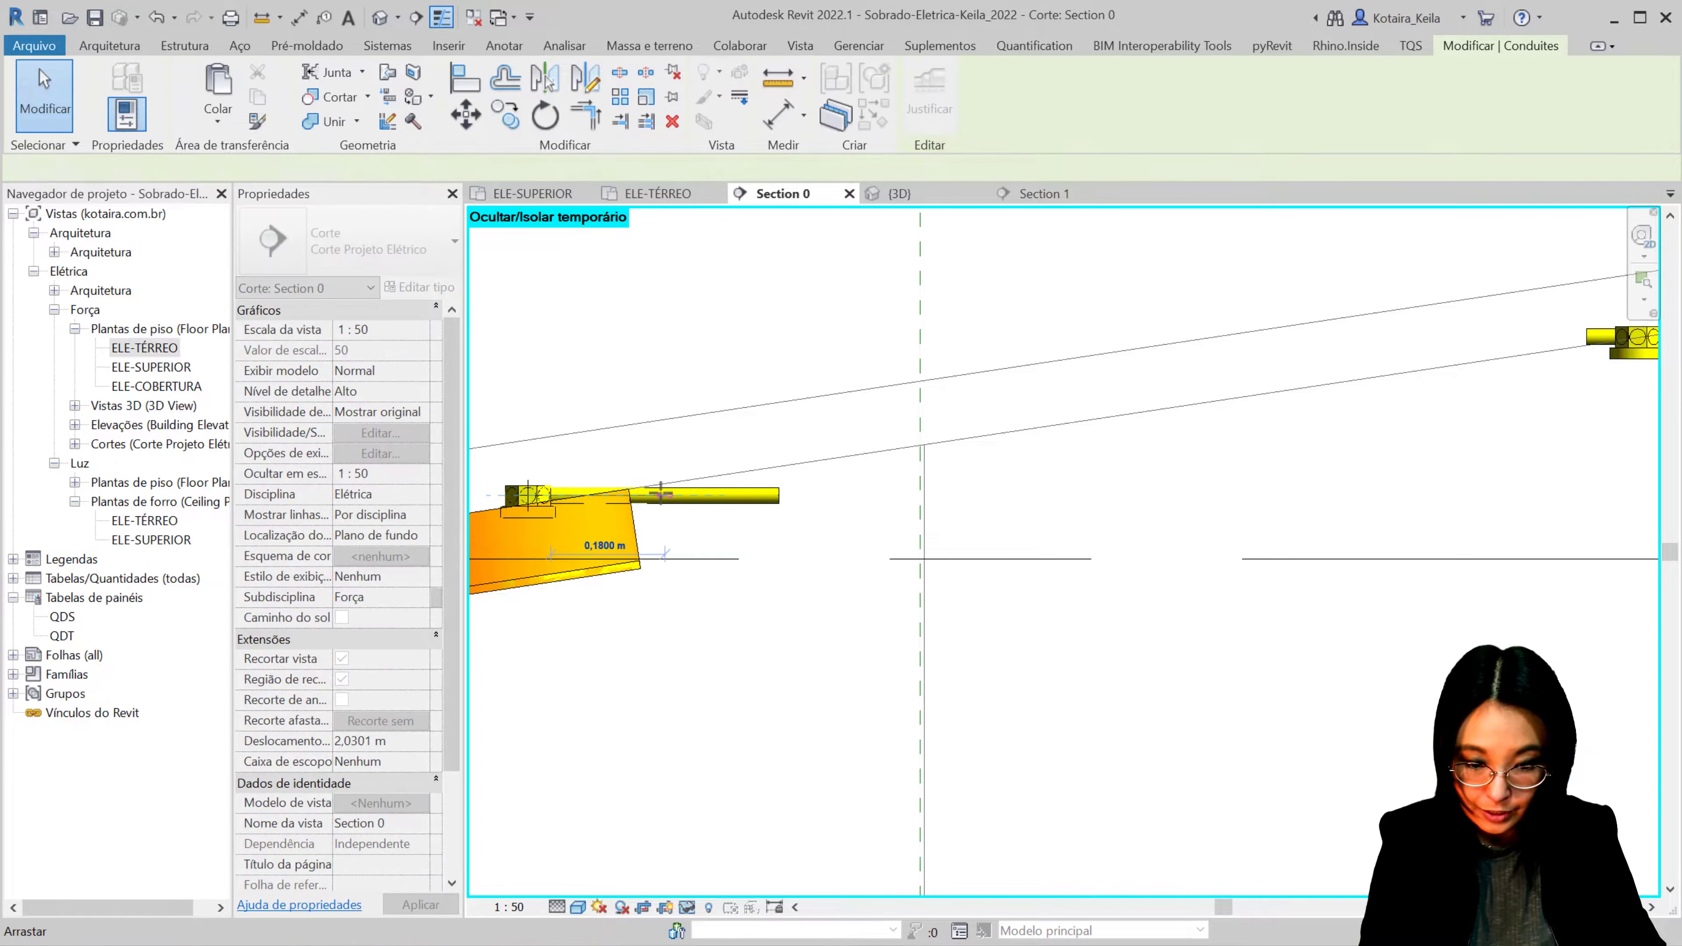
{"action": "left_click", "coordinate": [664, 497]}
{"action": "right_click", "coordinate": [665, 497]}
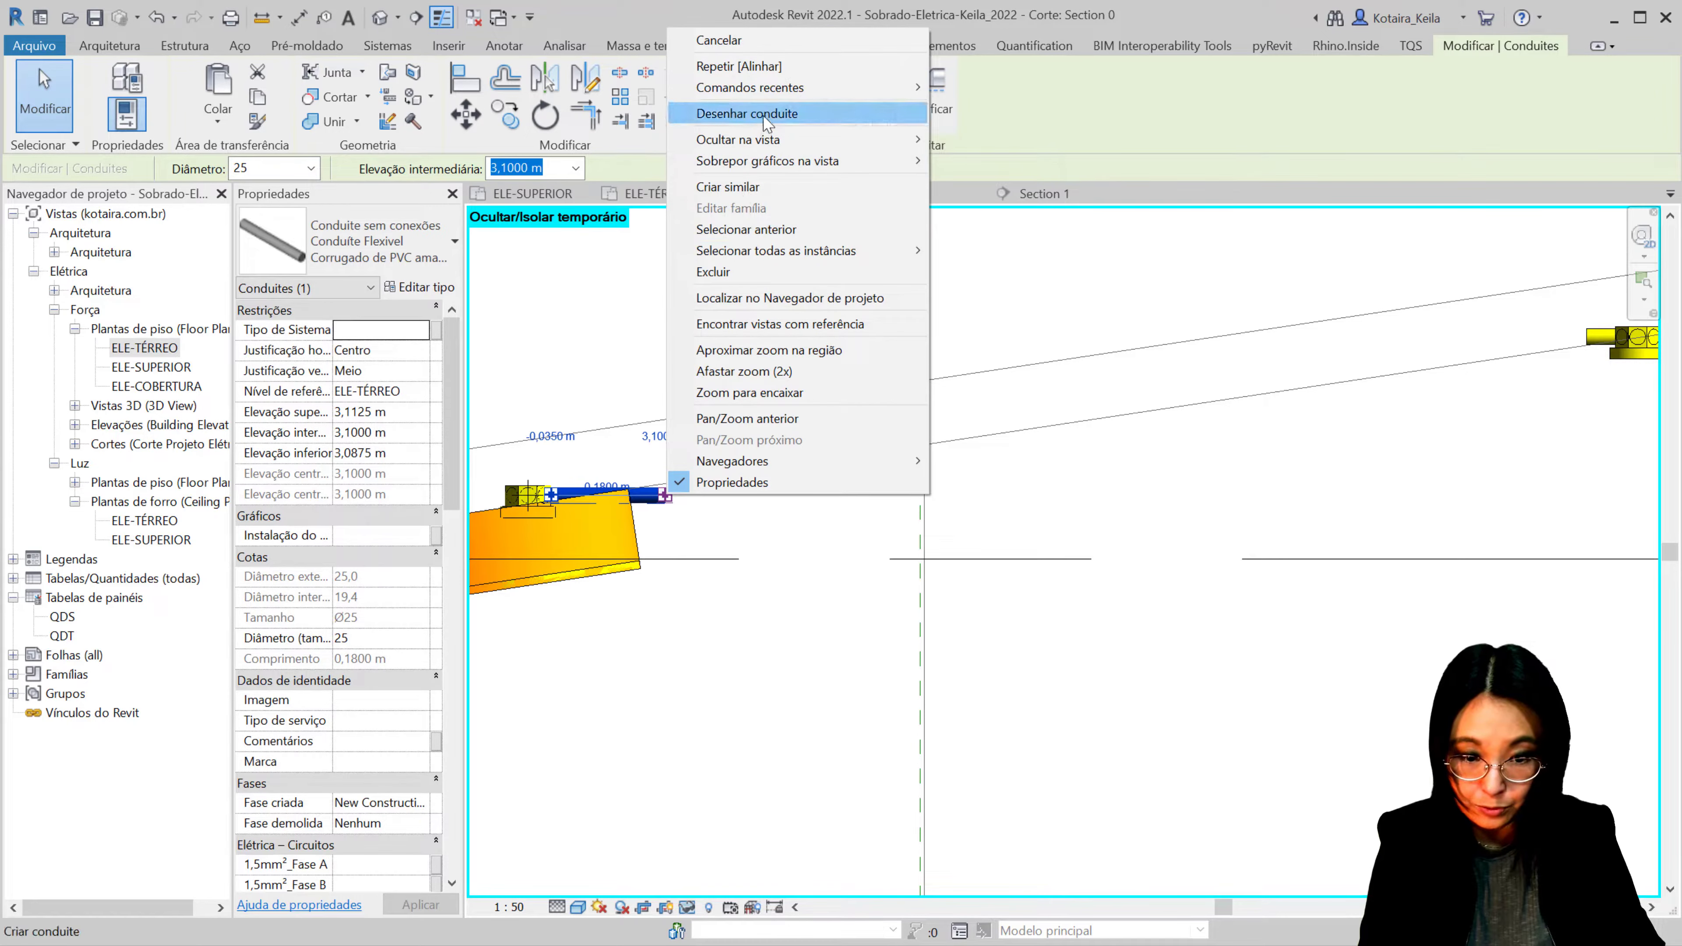
{"action": "left_click", "coordinate": [747, 113]}
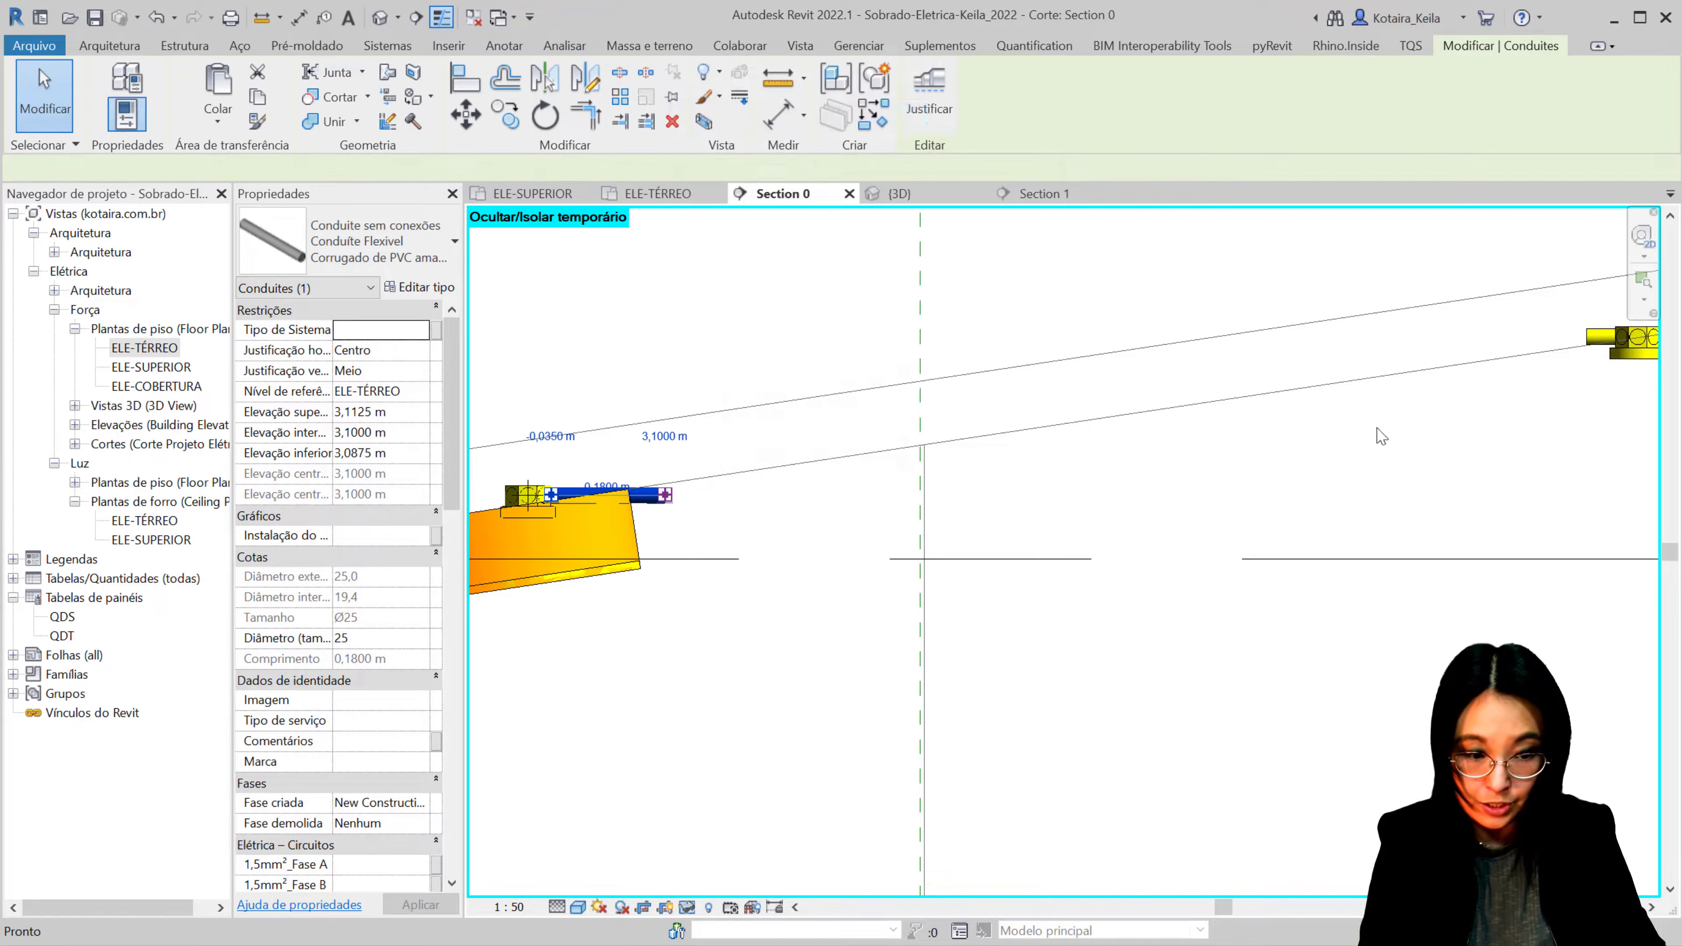
Step: Place a sloped yellow conduit from the right fitting to the left box, then return to ELE-TÉRREO
{"action": "left_click", "coordinate": [1585, 344]}
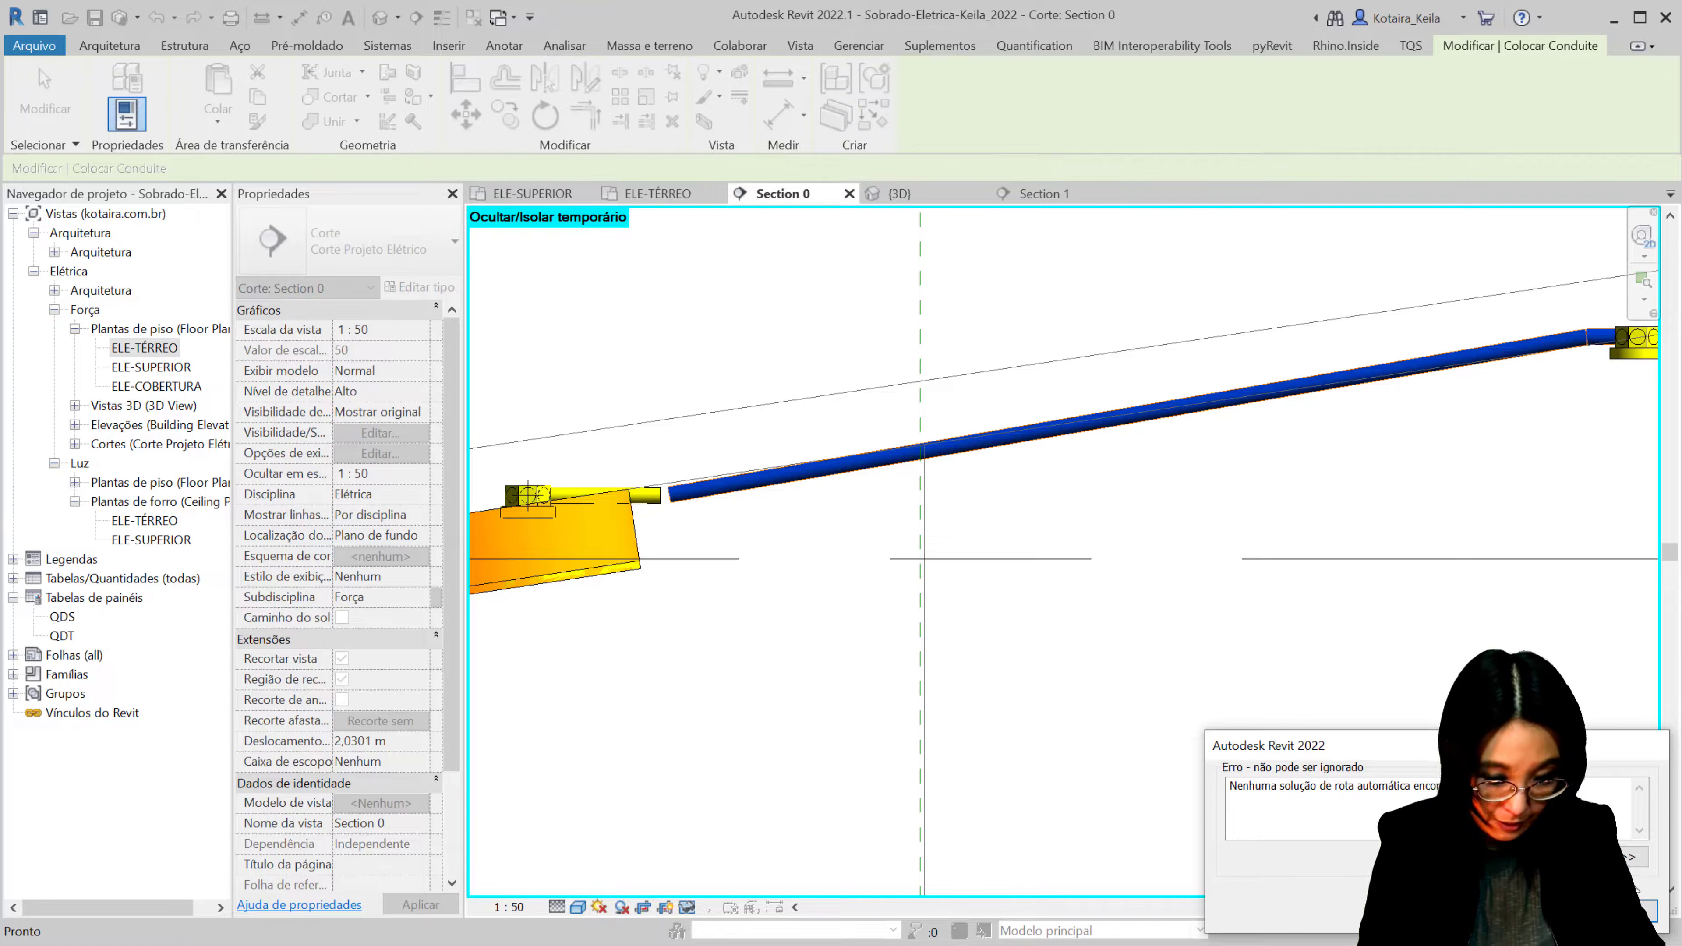
{"action": "key", "text": "Escape"}
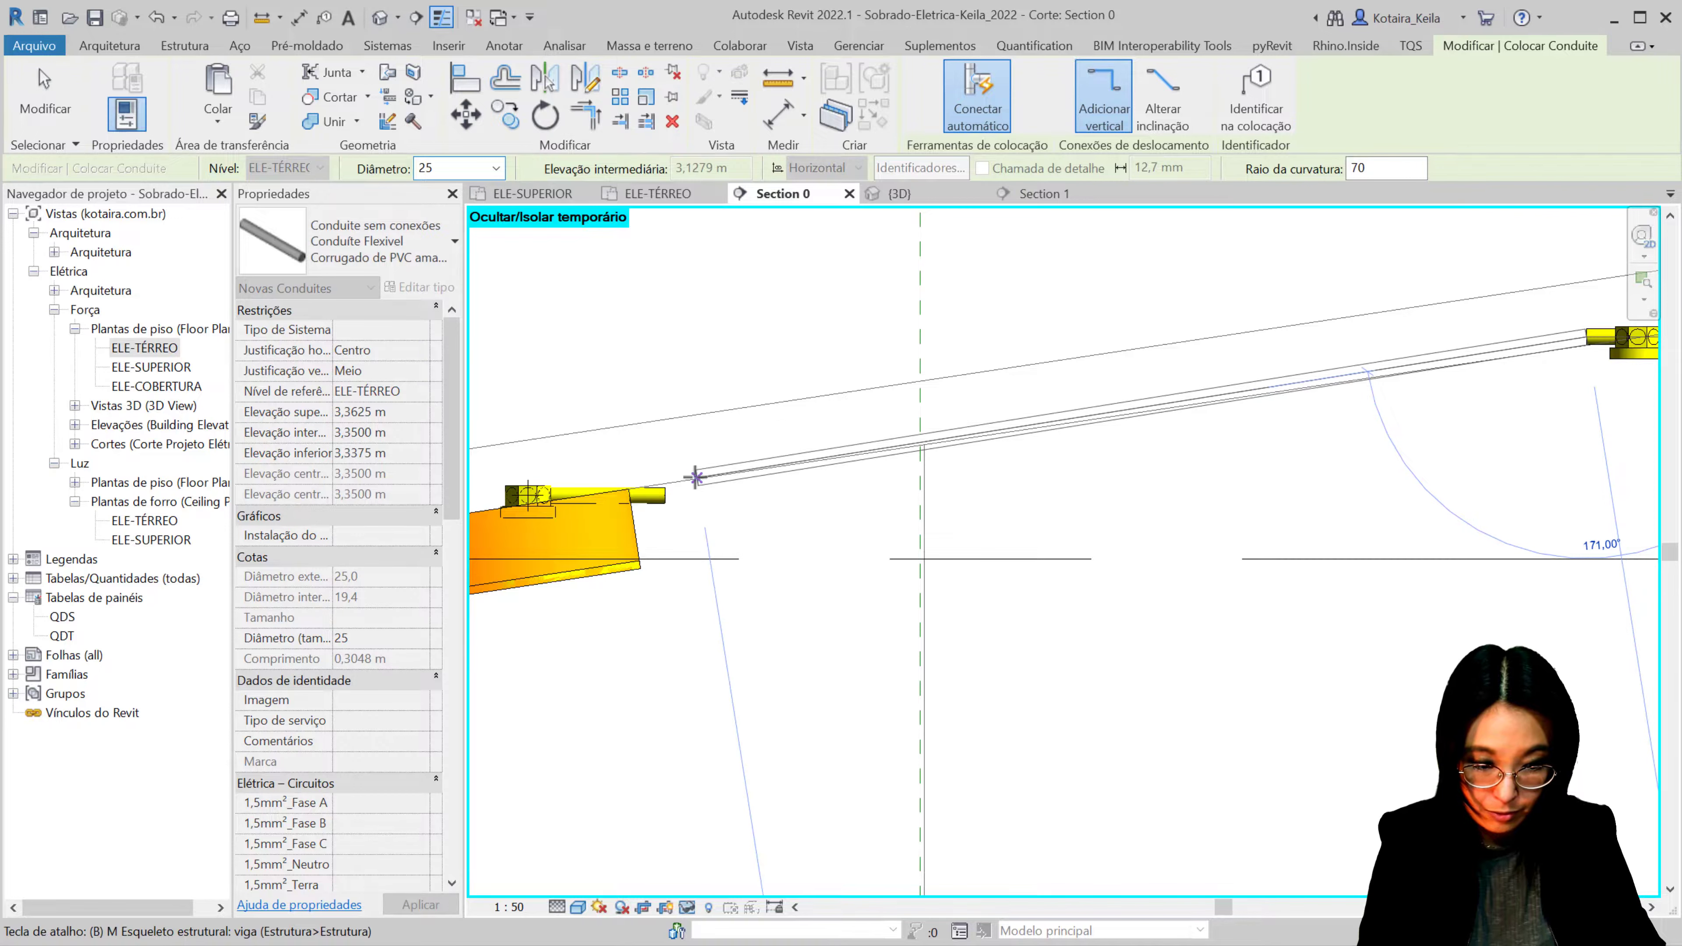
{"action": "left_click", "coordinate": [686, 480]}
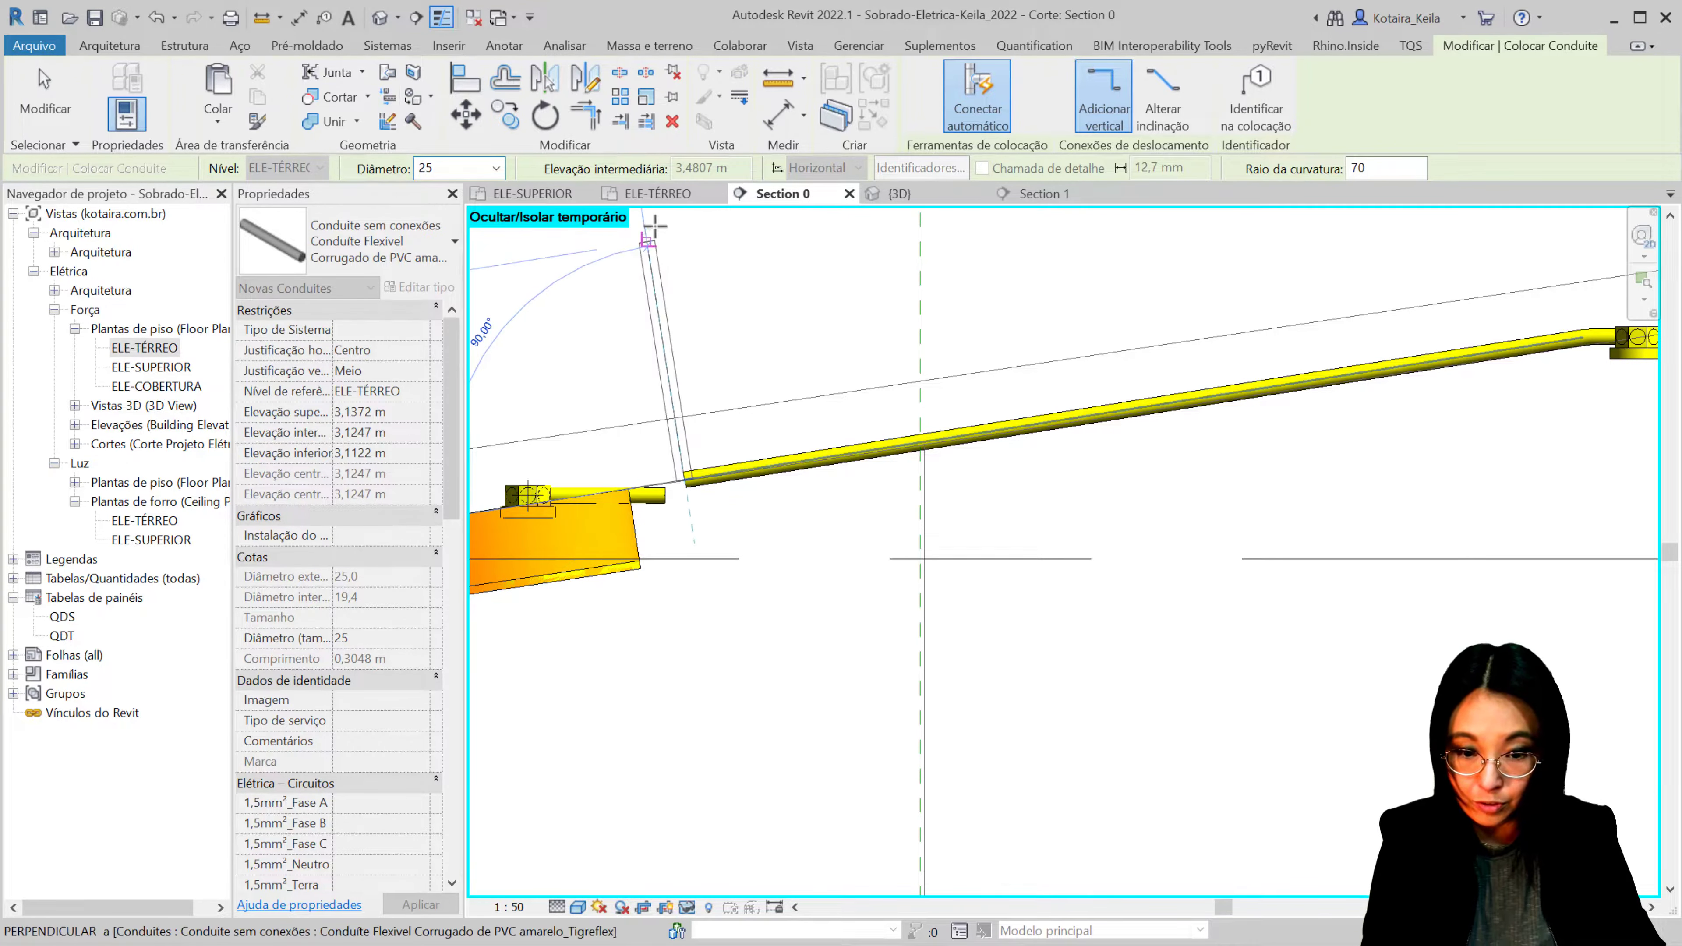
{"action": "left_click", "coordinate": [658, 192]}
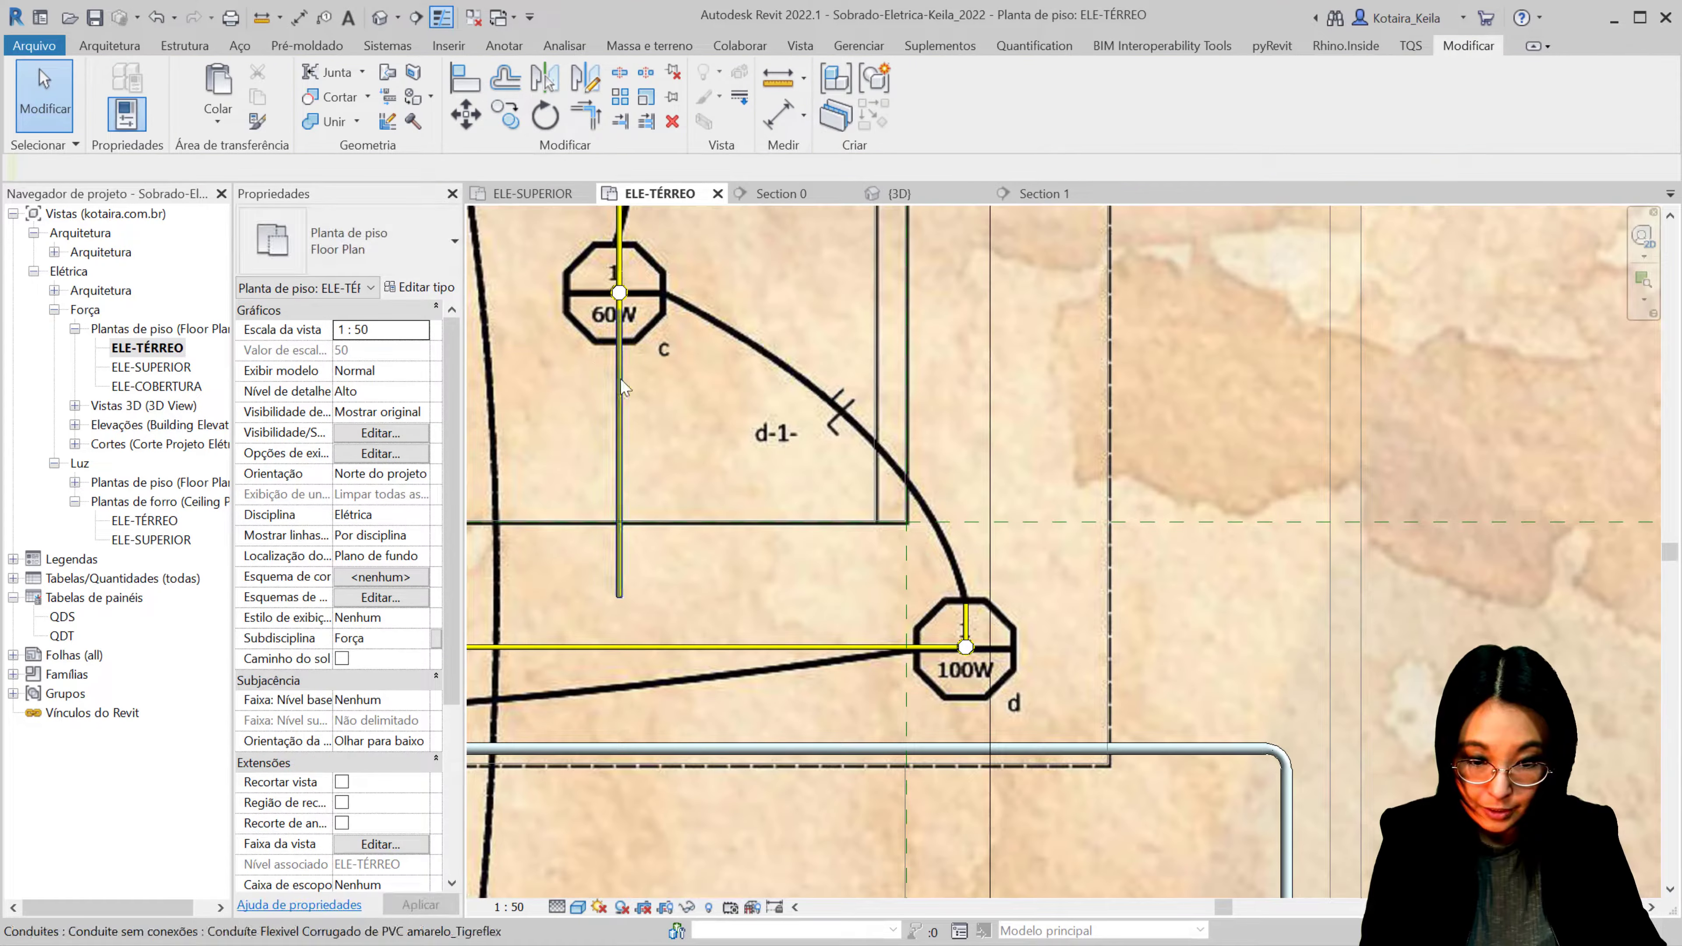
Step: Start drawing a conduit from the 60W fixture box using its right-click Desenhar conduite
{"action": "scroll", "coordinate": [597, 361], "scroll_direction": "up", "scroll_amount": 4}
{"action": "left_click", "coordinate": [661, 354]}
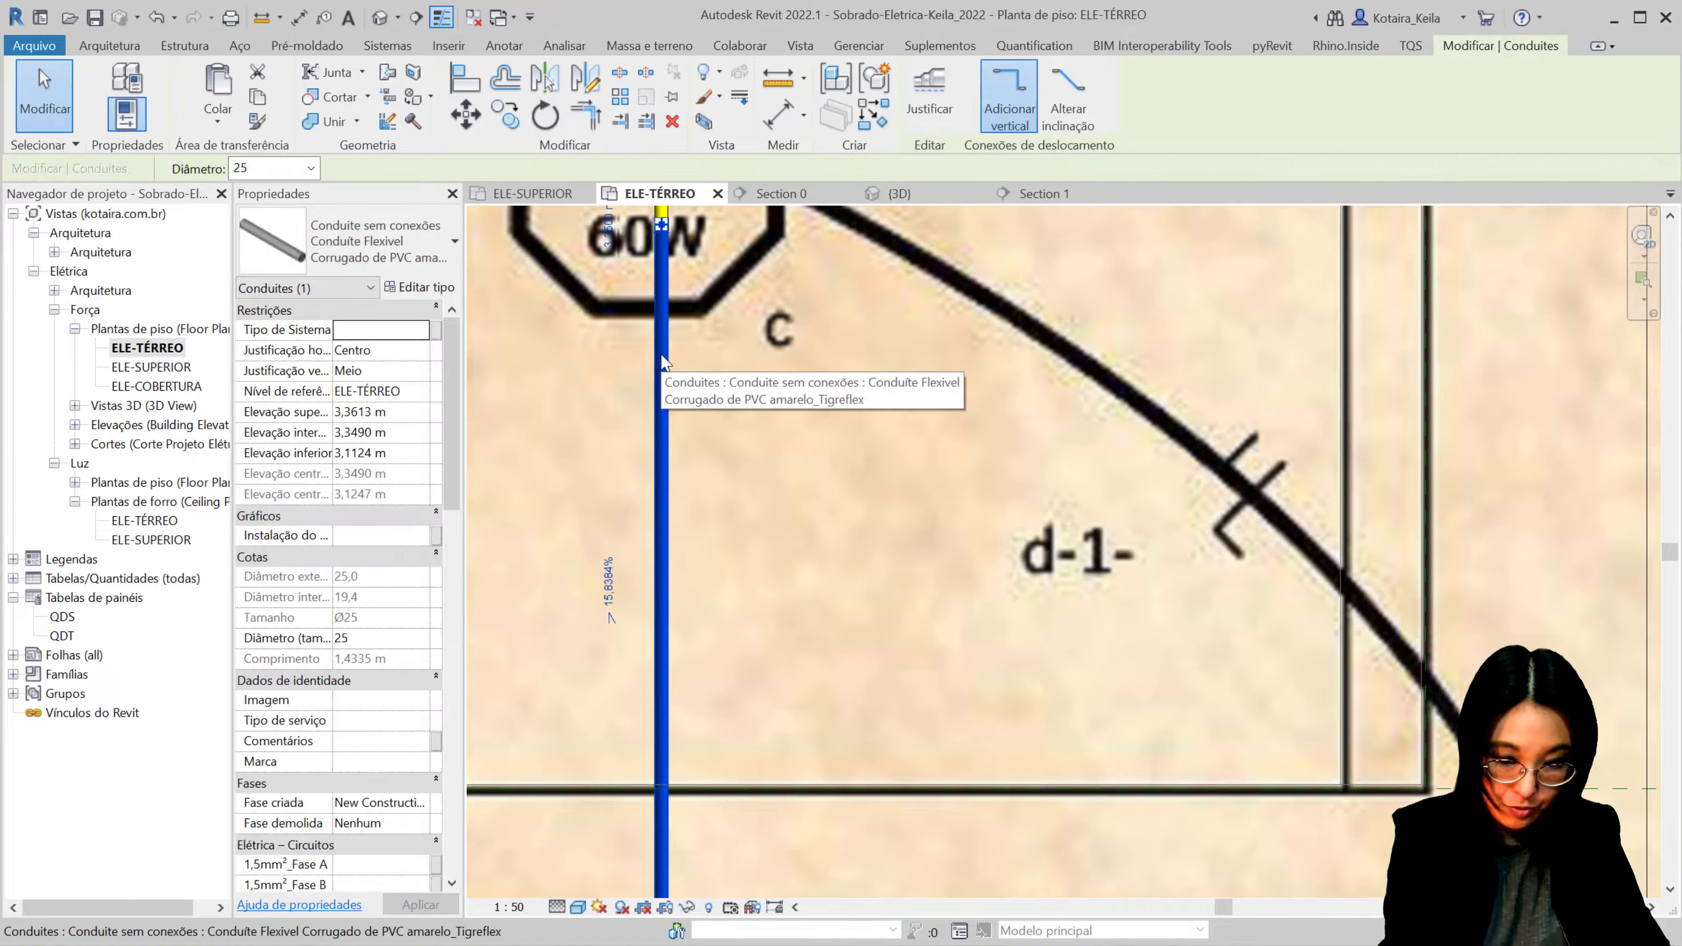
{"action": "key", "text": "Escape"}
{"action": "middle_click_drag", "start_coordinate": [661, 229], "coordinate": [643, 425]}
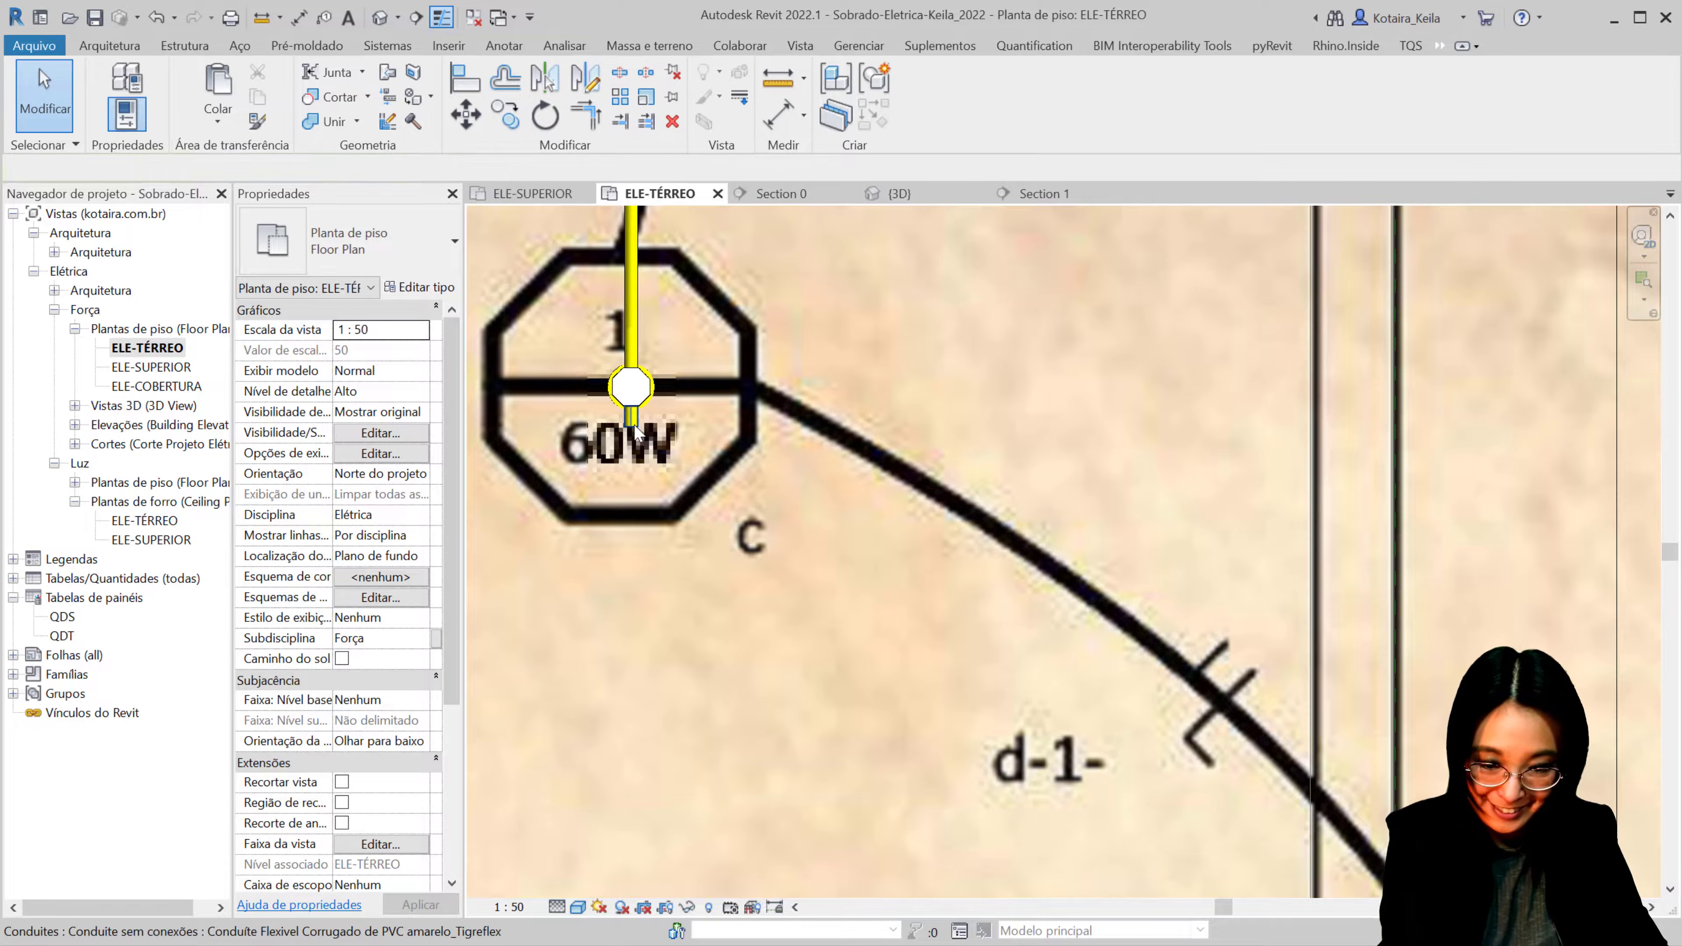
{"action": "left_click", "coordinate": [637, 432]}
{"action": "scroll", "coordinate": [640, 400], "scroll_direction": "up", "scroll_amount": 2}
{"action": "key", "text": "Escape"}
{"action": "left_click", "coordinate": [640, 399]}
{"action": "right_click", "coordinate": [652, 404]}
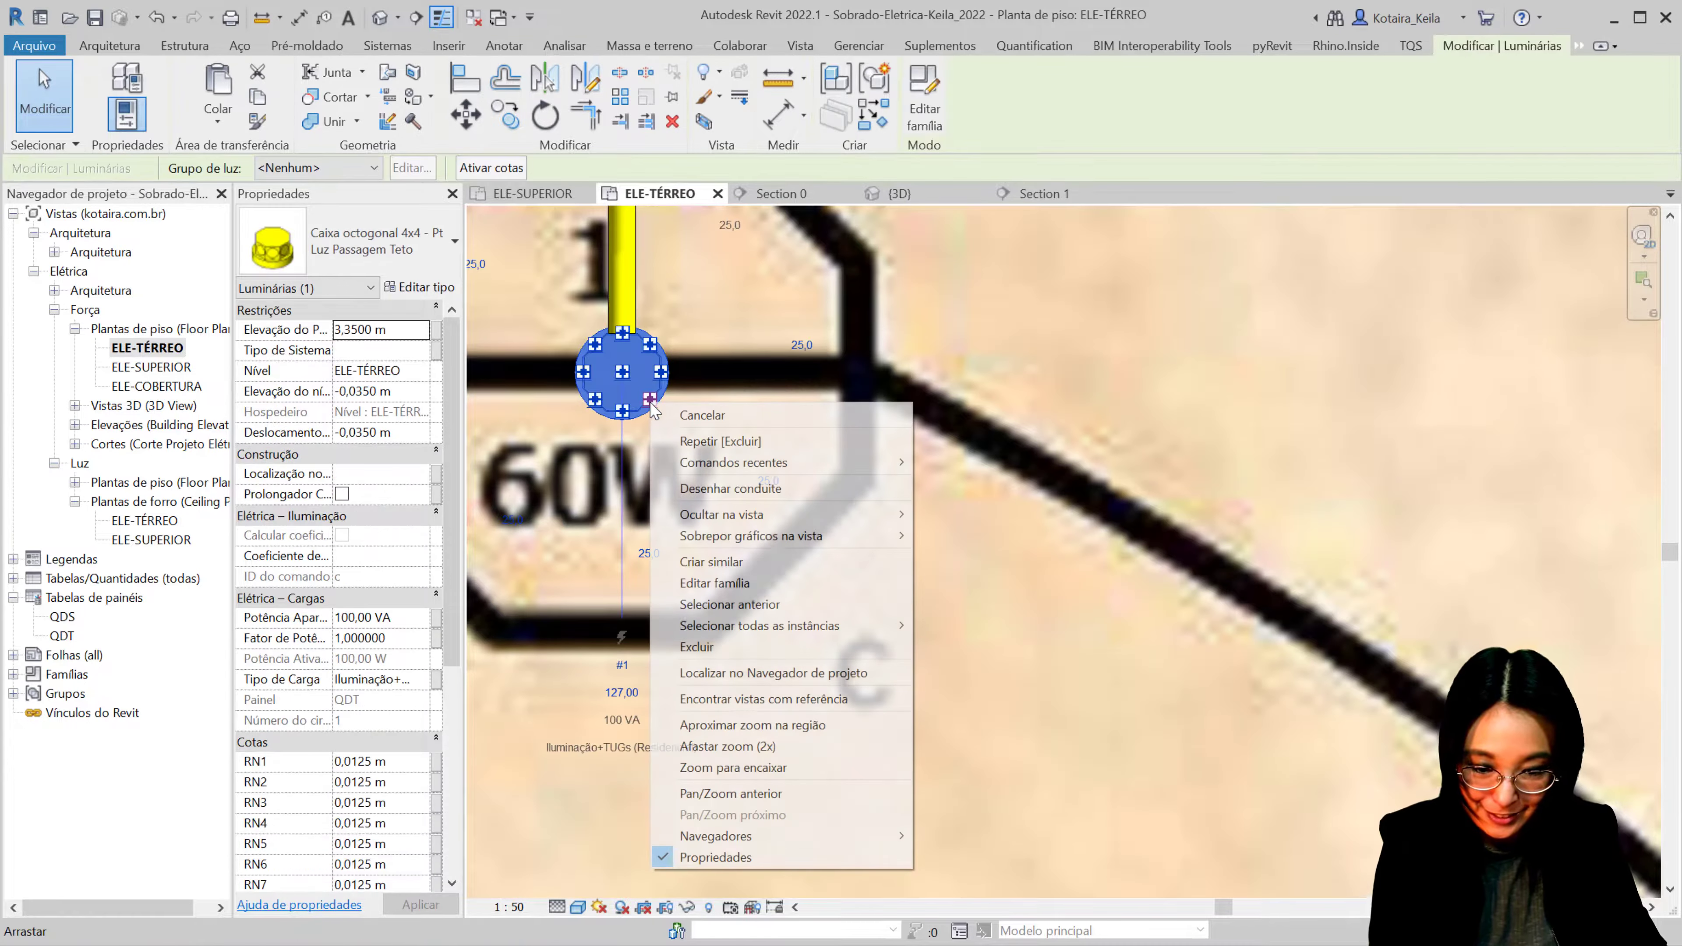
{"action": "left_click", "coordinate": [751, 485]}
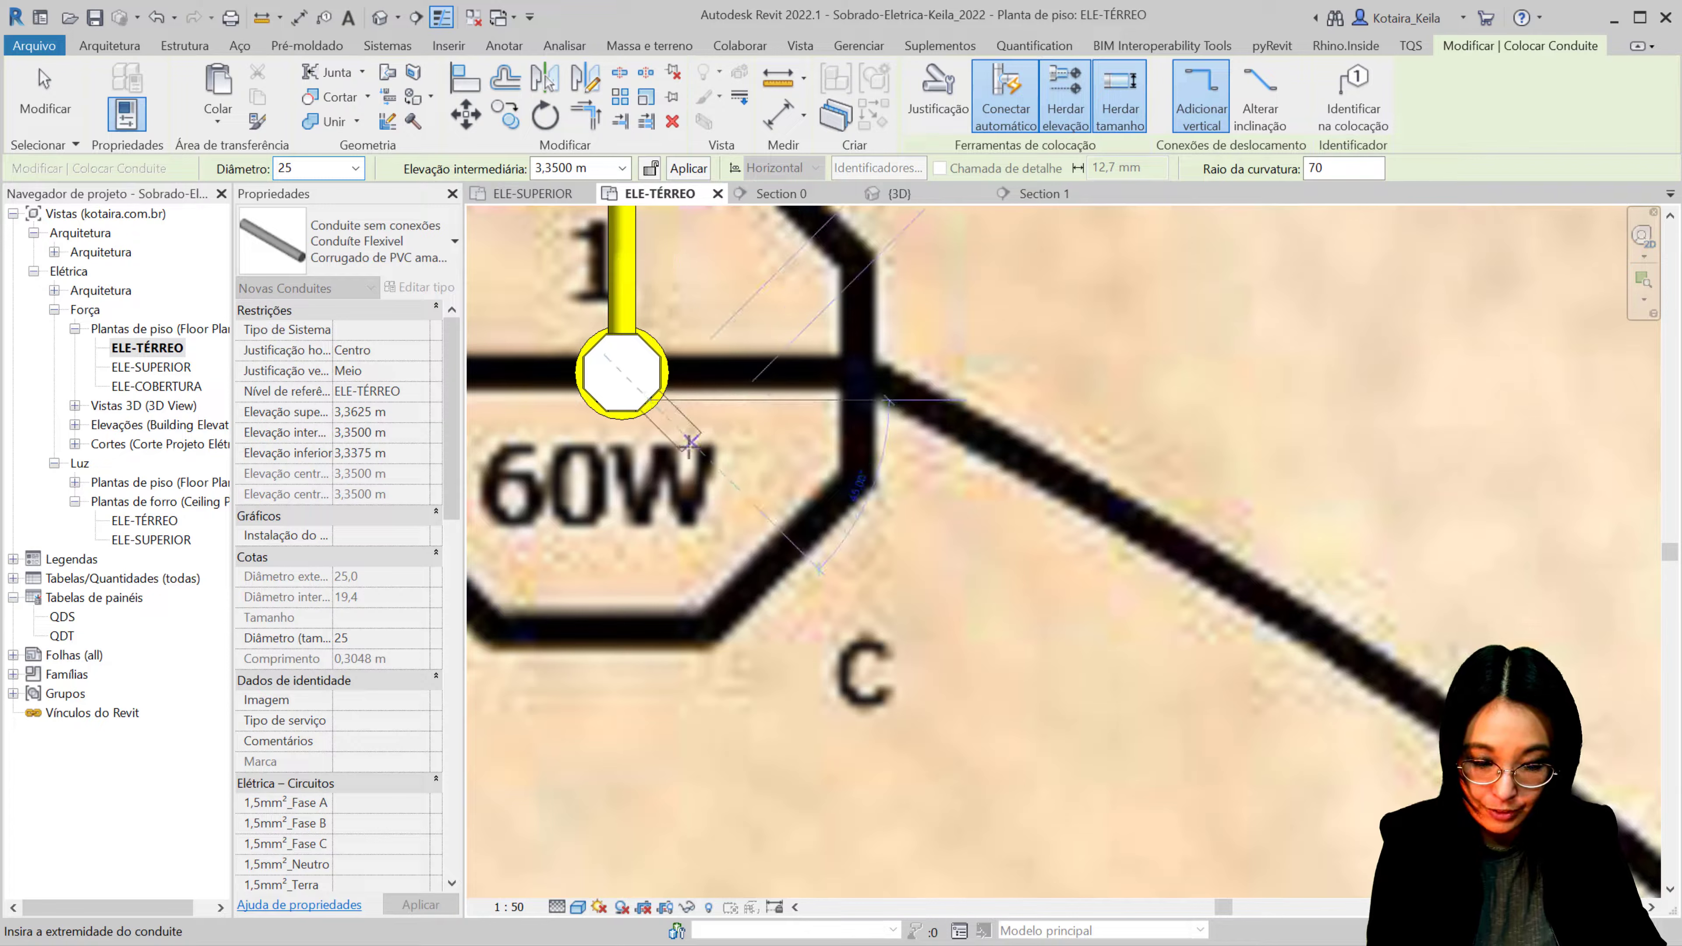
Step: Frame both fixtures and clear the preview, leaving 25 mm conduit drawing active at 3,3500 m
{"action": "scroll", "coordinate": [689, 442], "scroll_direction": "down", "scroll_amount": 4}
{"action": "middle_click_drag", "start_coordinate": [695, 474], "coordinate": [646, 284]}
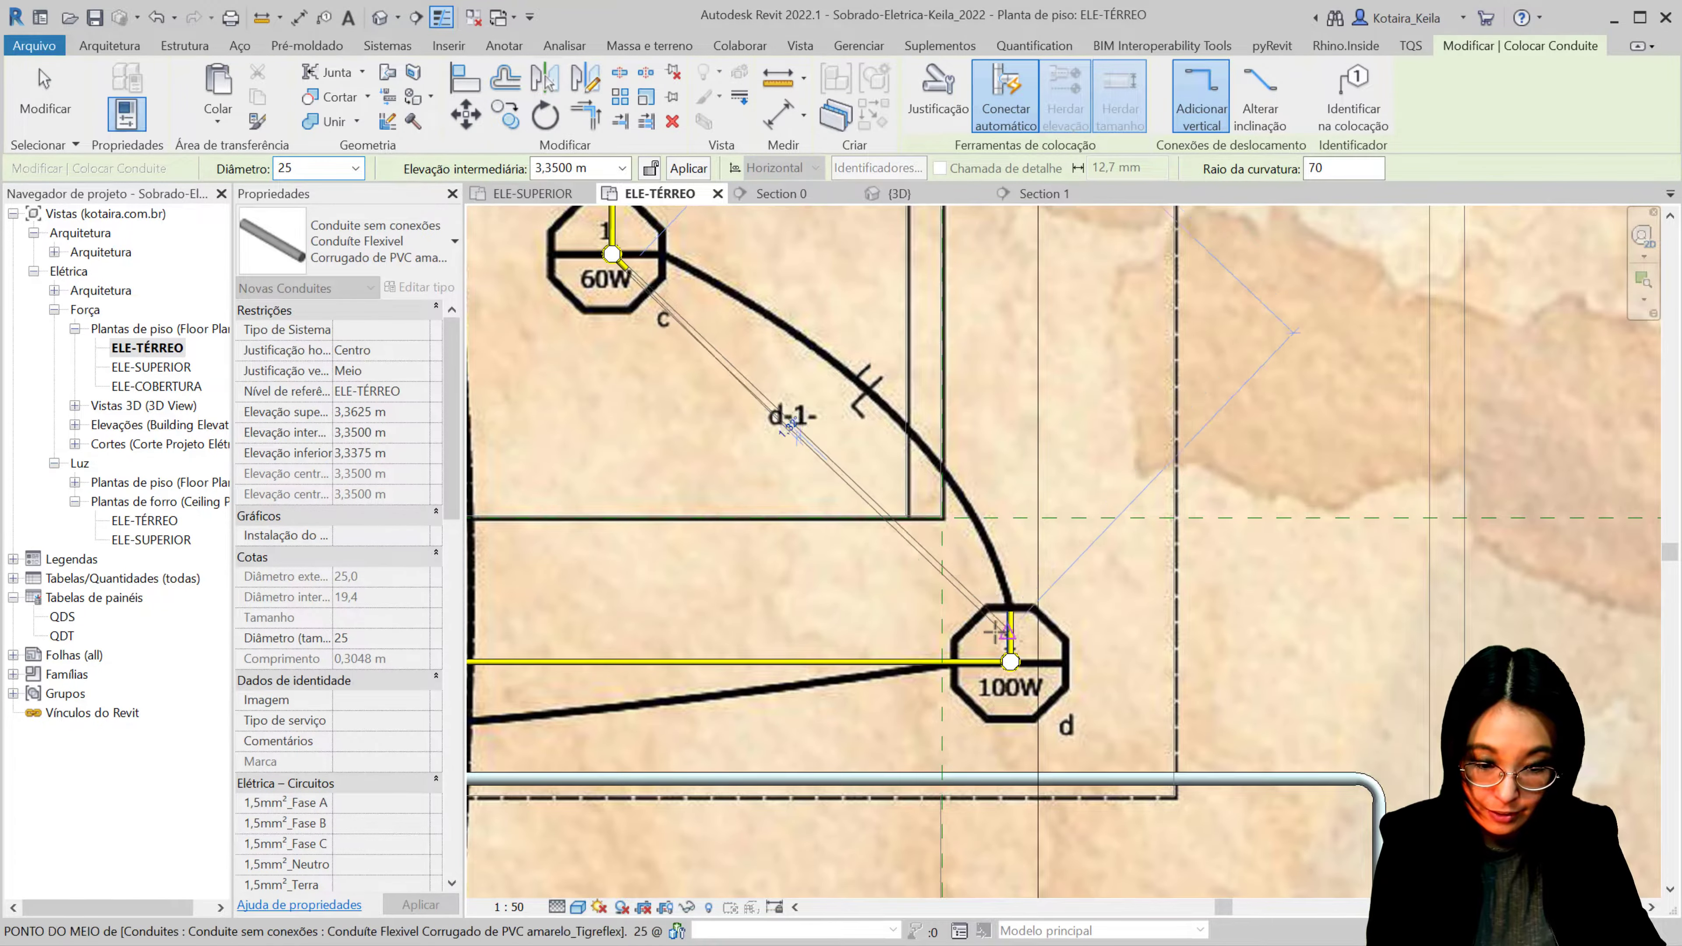
{"action": "scroll", "coordinate": [995, 633], "scroll_direction": "up", "scroll_amount": 3}
{"action": "scroll", "coordinate": [1046, 696], "scroll_direction": "down", "scroll_amount": 2}
{"action": "scroll", "coordinate": [1020, 689], "scroll_direction": "down", "scroll_amount": 3}
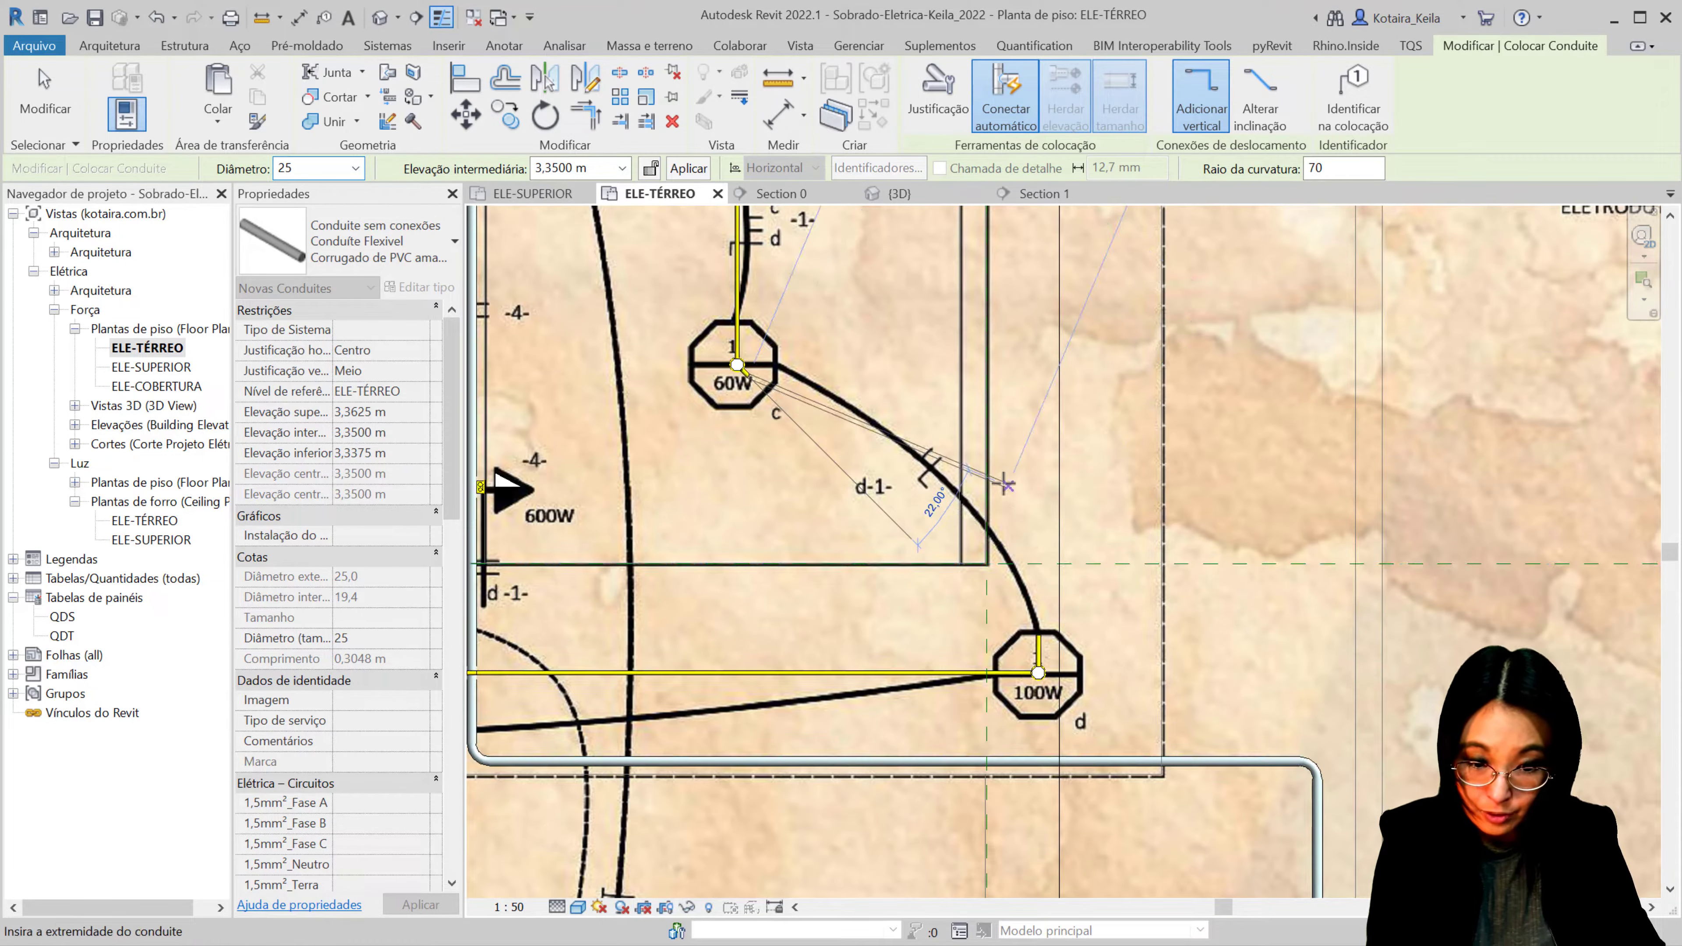
{"action": "scroll", "coordinate": [758, 366], "scroll_direction": "up", "scroll_amount": 5}
{"action": "key", "text": "Escape"}
{"action": "scroll", "coordinate": [861, 424], "scroll_direction": "down", "scroll_amount": 3}
{"action": "scroll", "coordinate": [934, 459], "scroll_direction": "down", "scroll_amount": 2}
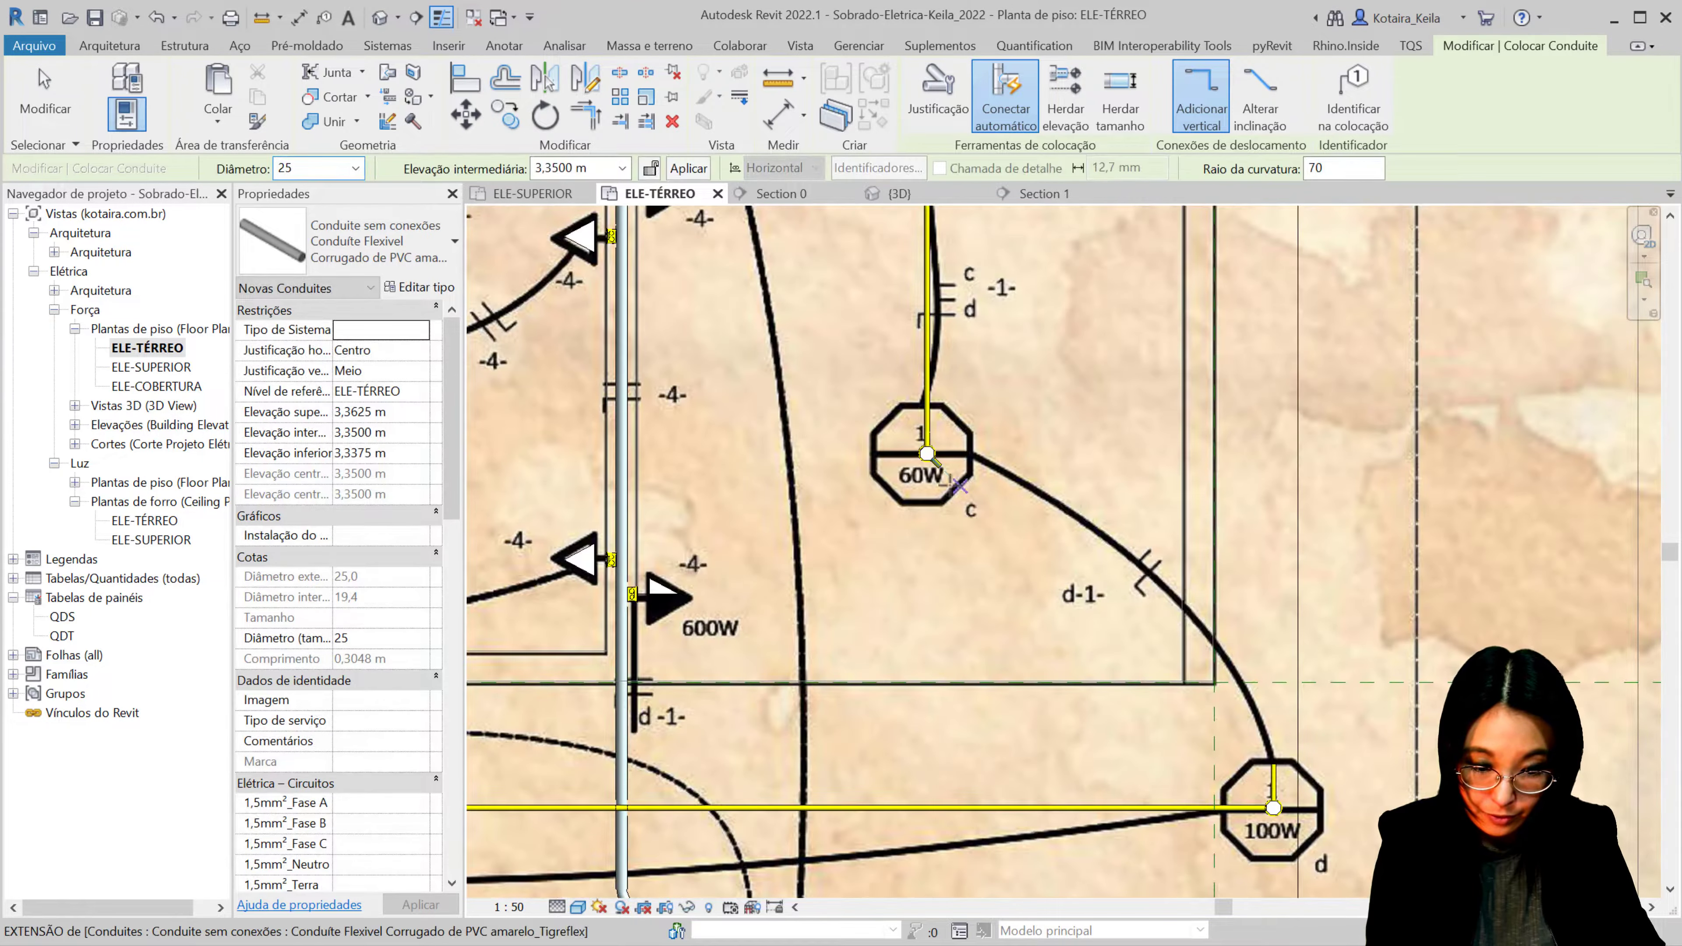
{"action": "scroll", "coordinate": [928, 438], "scroll_direction": "down", "scroll_amount": 2}
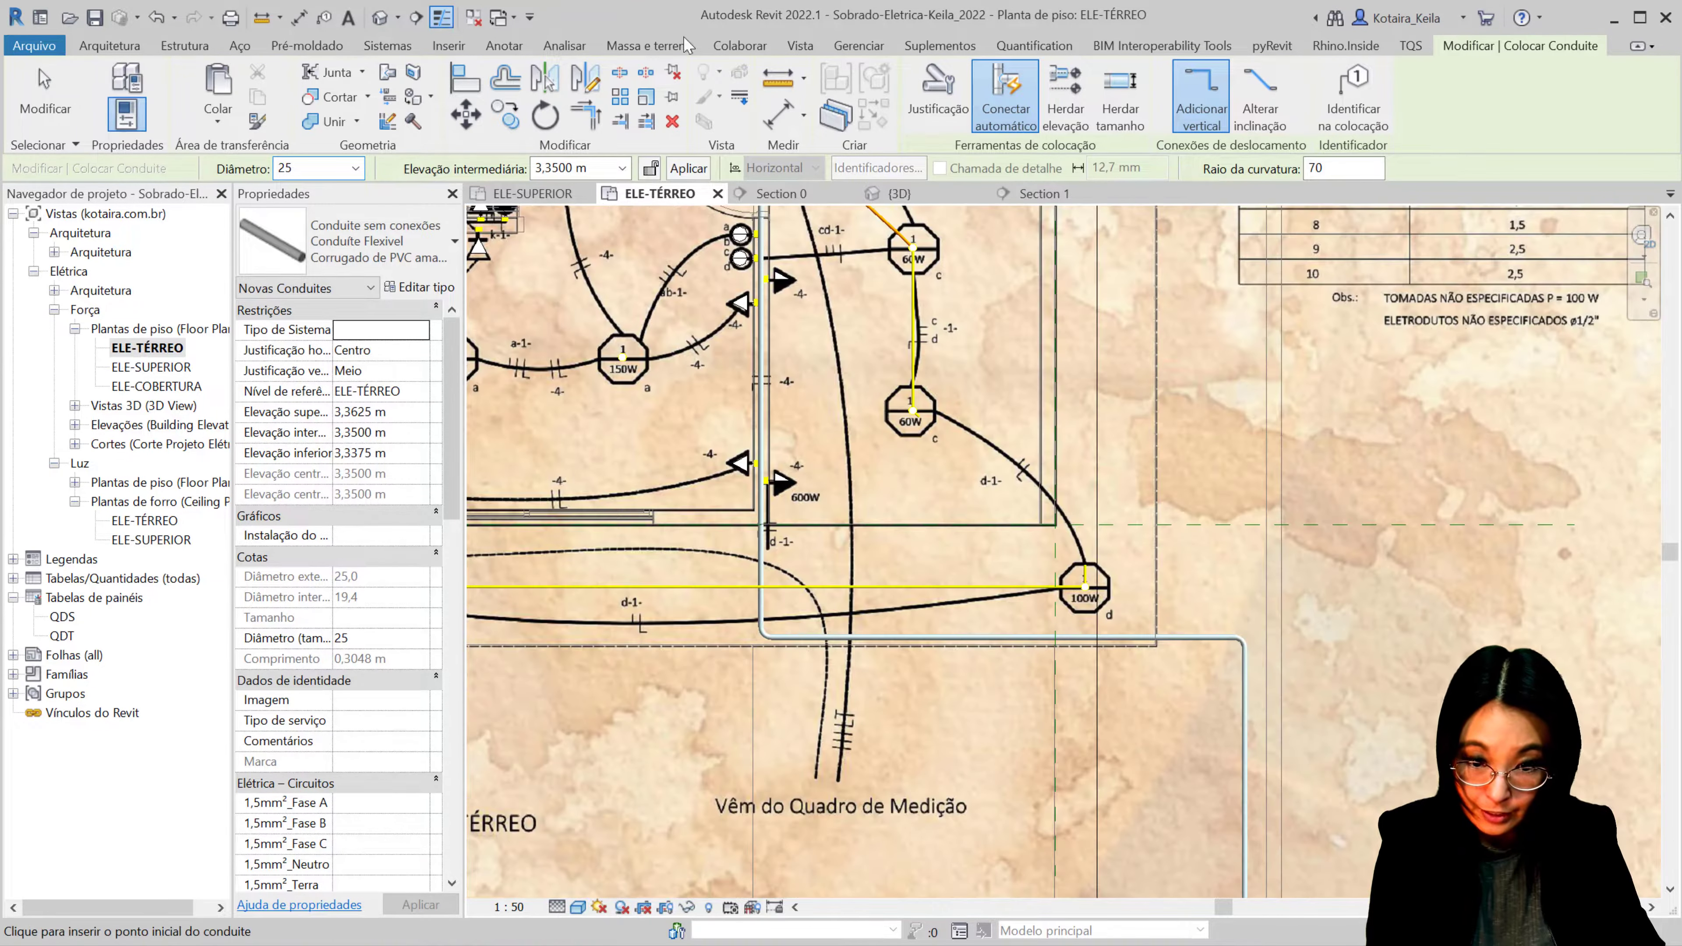
Step: Draw a new Section 2 cut across the fixtures and open its view
{"action": "left_click", "coordinate": [420, 18]}
{"action": "left_click", "coordinate": [782, 340]}
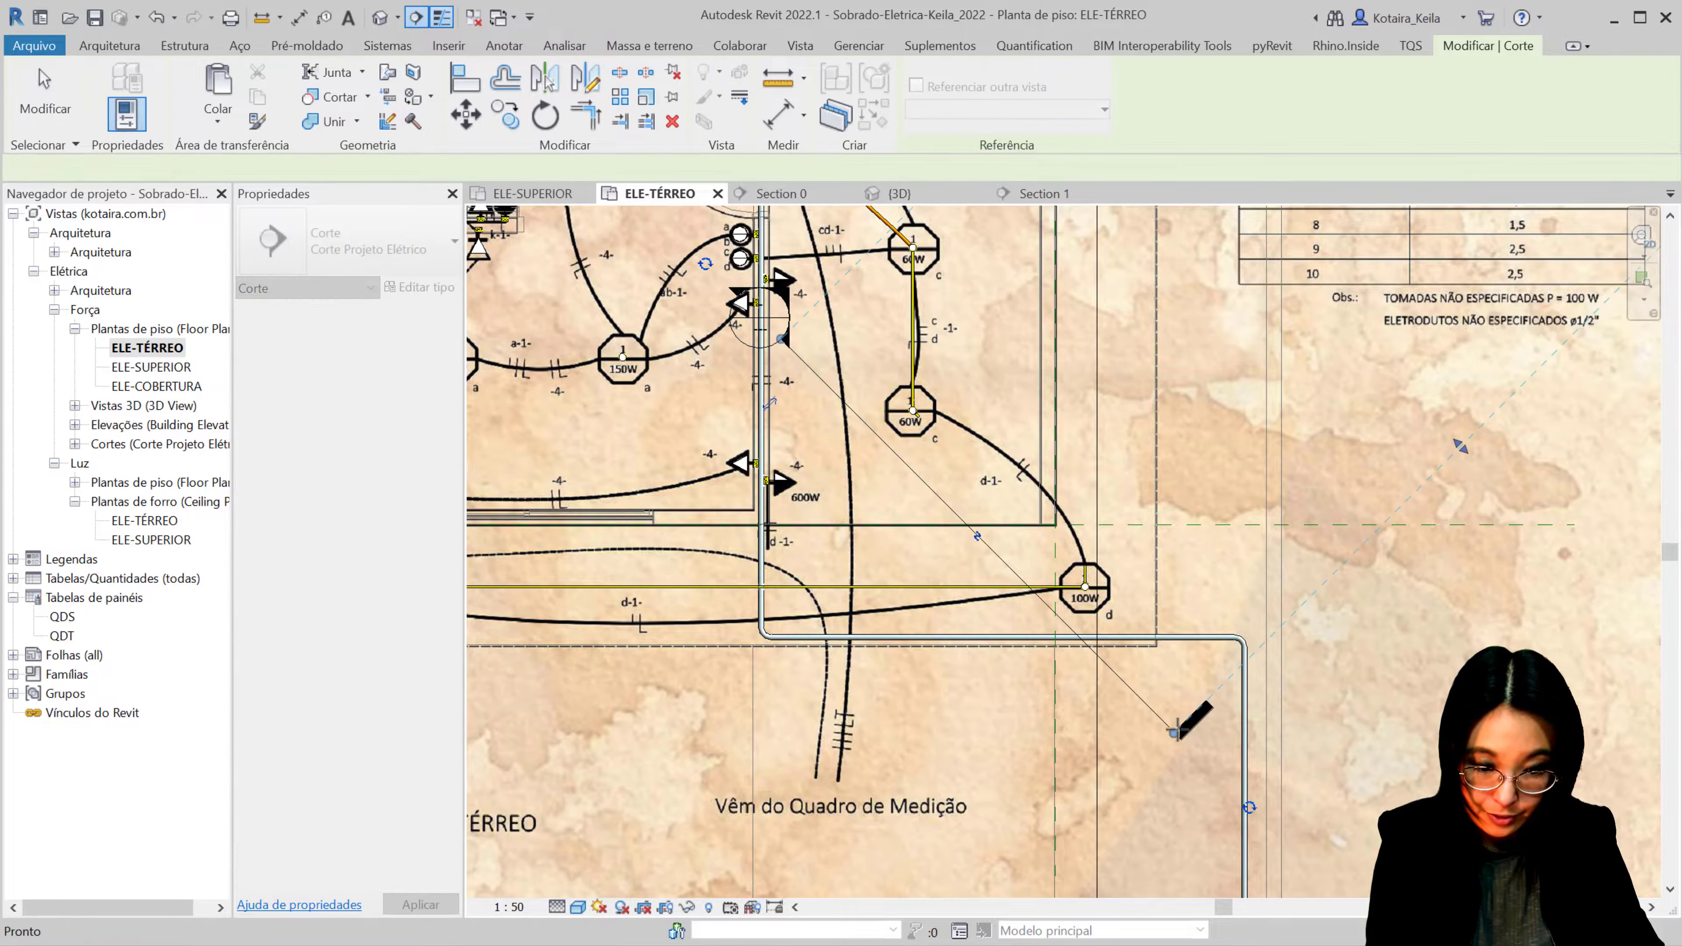
{"action": "left_click", "coordinate": [1192, 720]}
{"action": "double_click", "coordinate": [789, 336]}
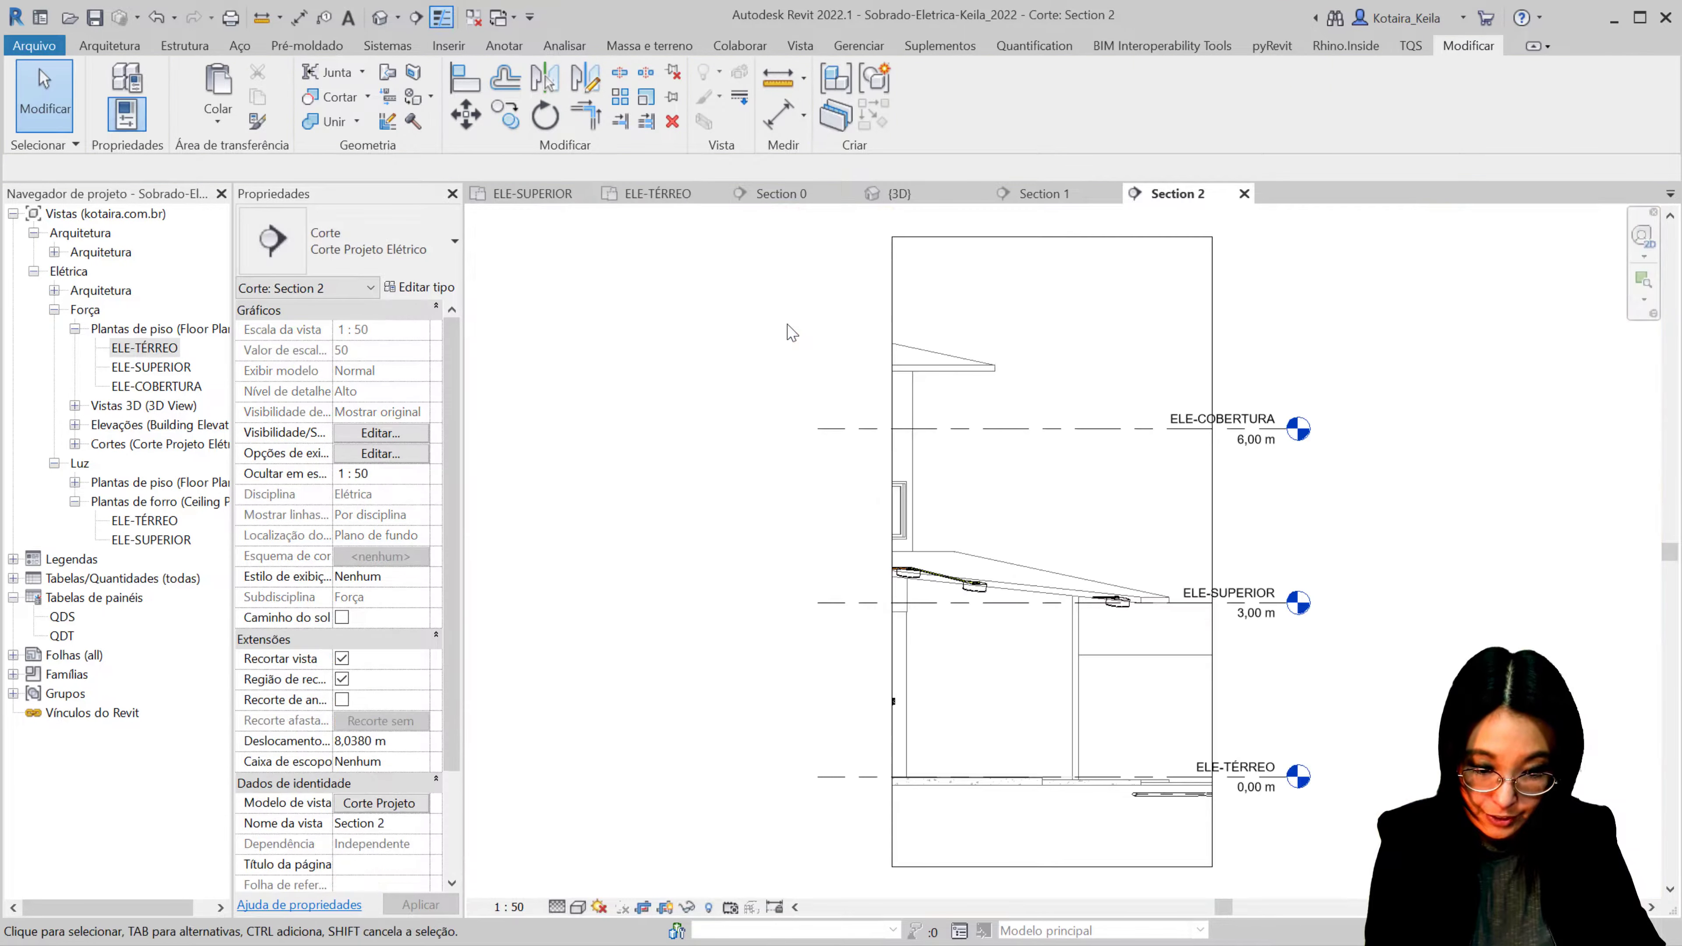
{"action": "scroll", "coordinate": [962, 416], "scroll_direction": "up", "scroll_amount": 5}
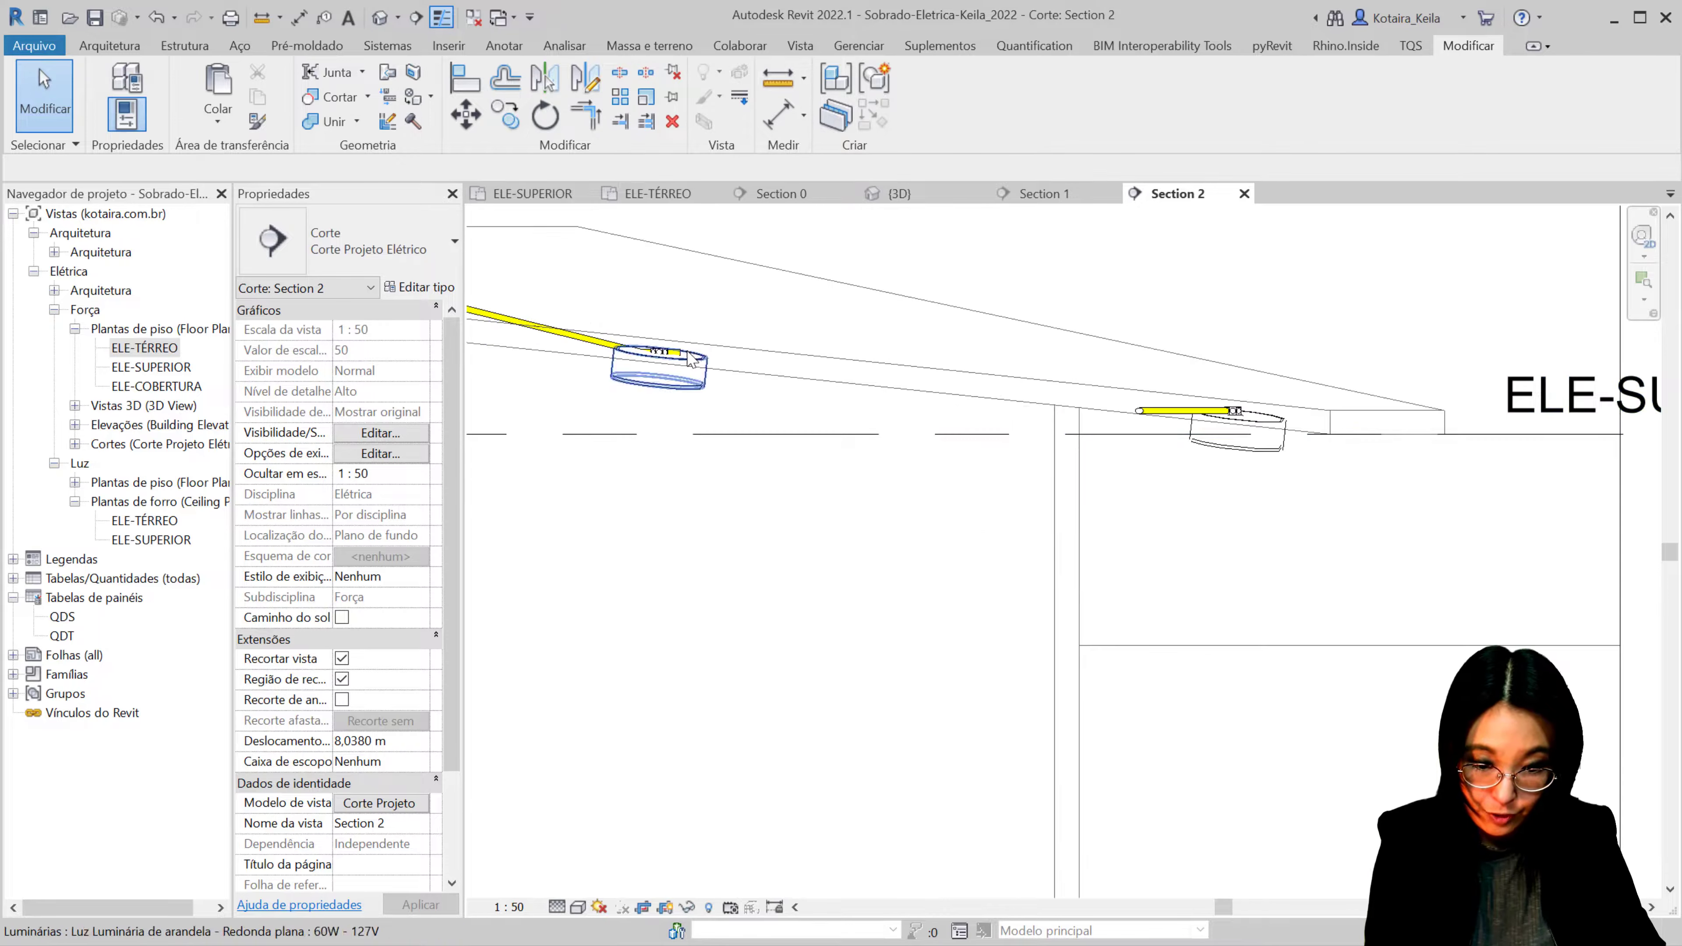
Step: In Section 2, extend a sloped 25 mm yellow conduit from the box's conduit end, then return to ELE-TÉRREO
{"action": "left_click", "coordinate": [687, 370]}
{"action": "scroll", "coordinate": [682, 366], "scroll_direction": "up", "scroll_amount": 2}
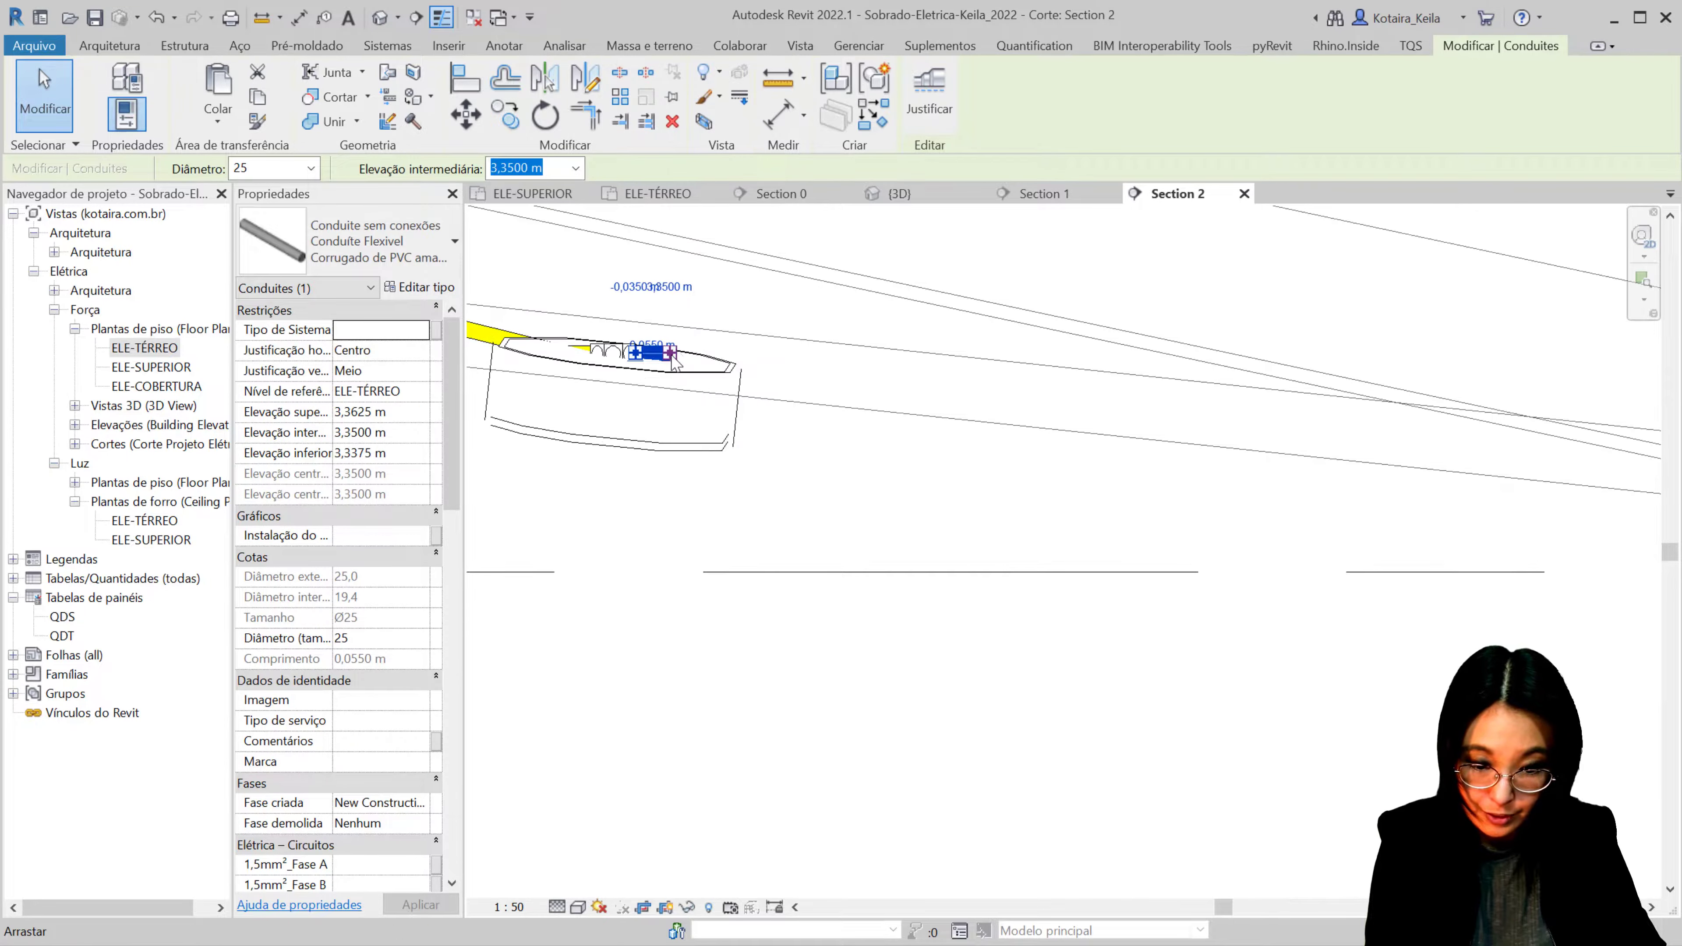
{"action": "scroll", "coordinate": [676, 365], "scroll_direction": "up", "scroll_amount": 2}
{"action": "right_click", "coordinate": [674, 364]}
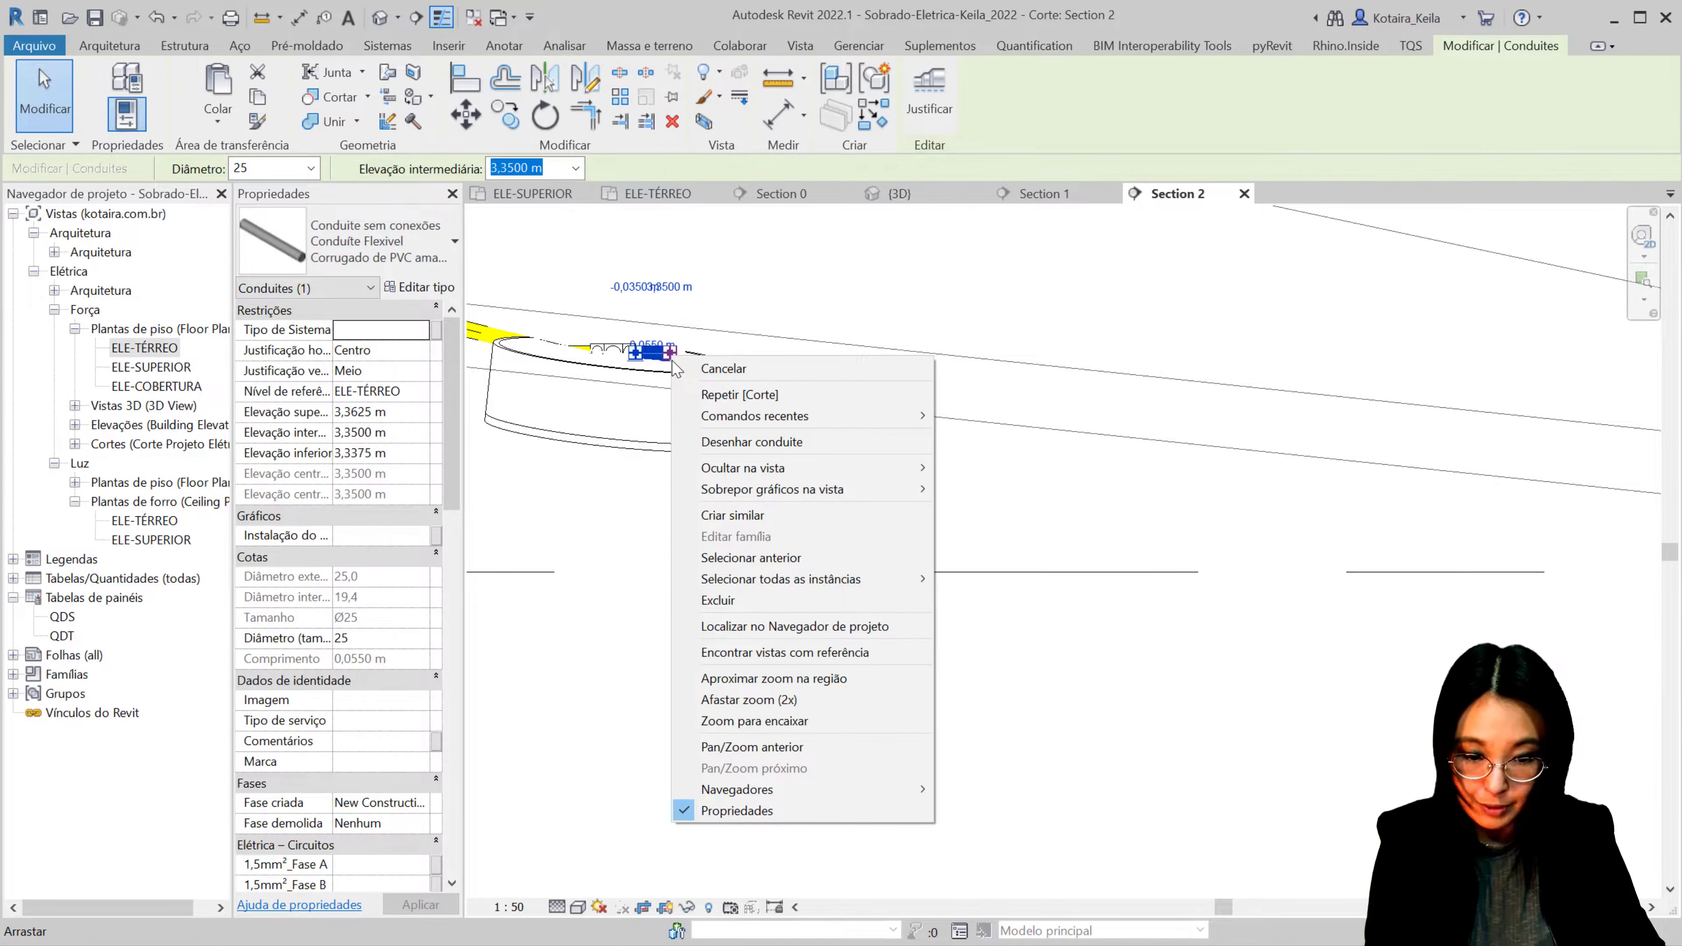
{"action": "left_click", "coordinate": [807, 442]}
{"action": "middle_click_drag", "start_coordinate": [1202, 488], "coordinate": [1274, 375]}
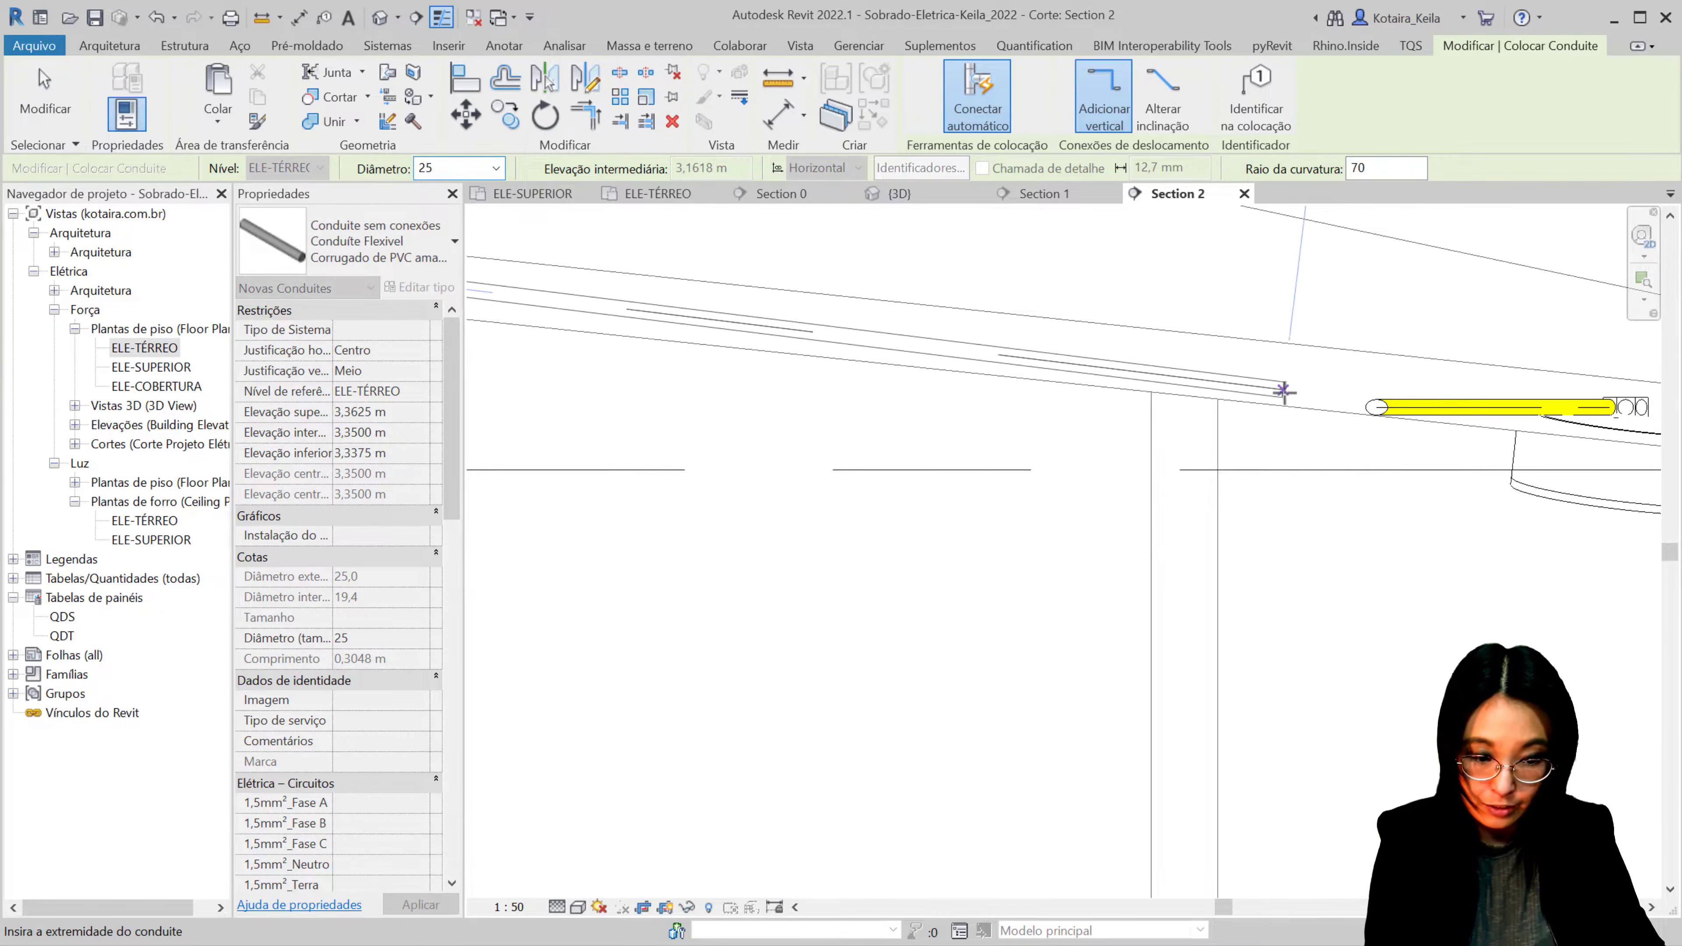
{"action": "left_click", "coordinate": [1343, 398]}
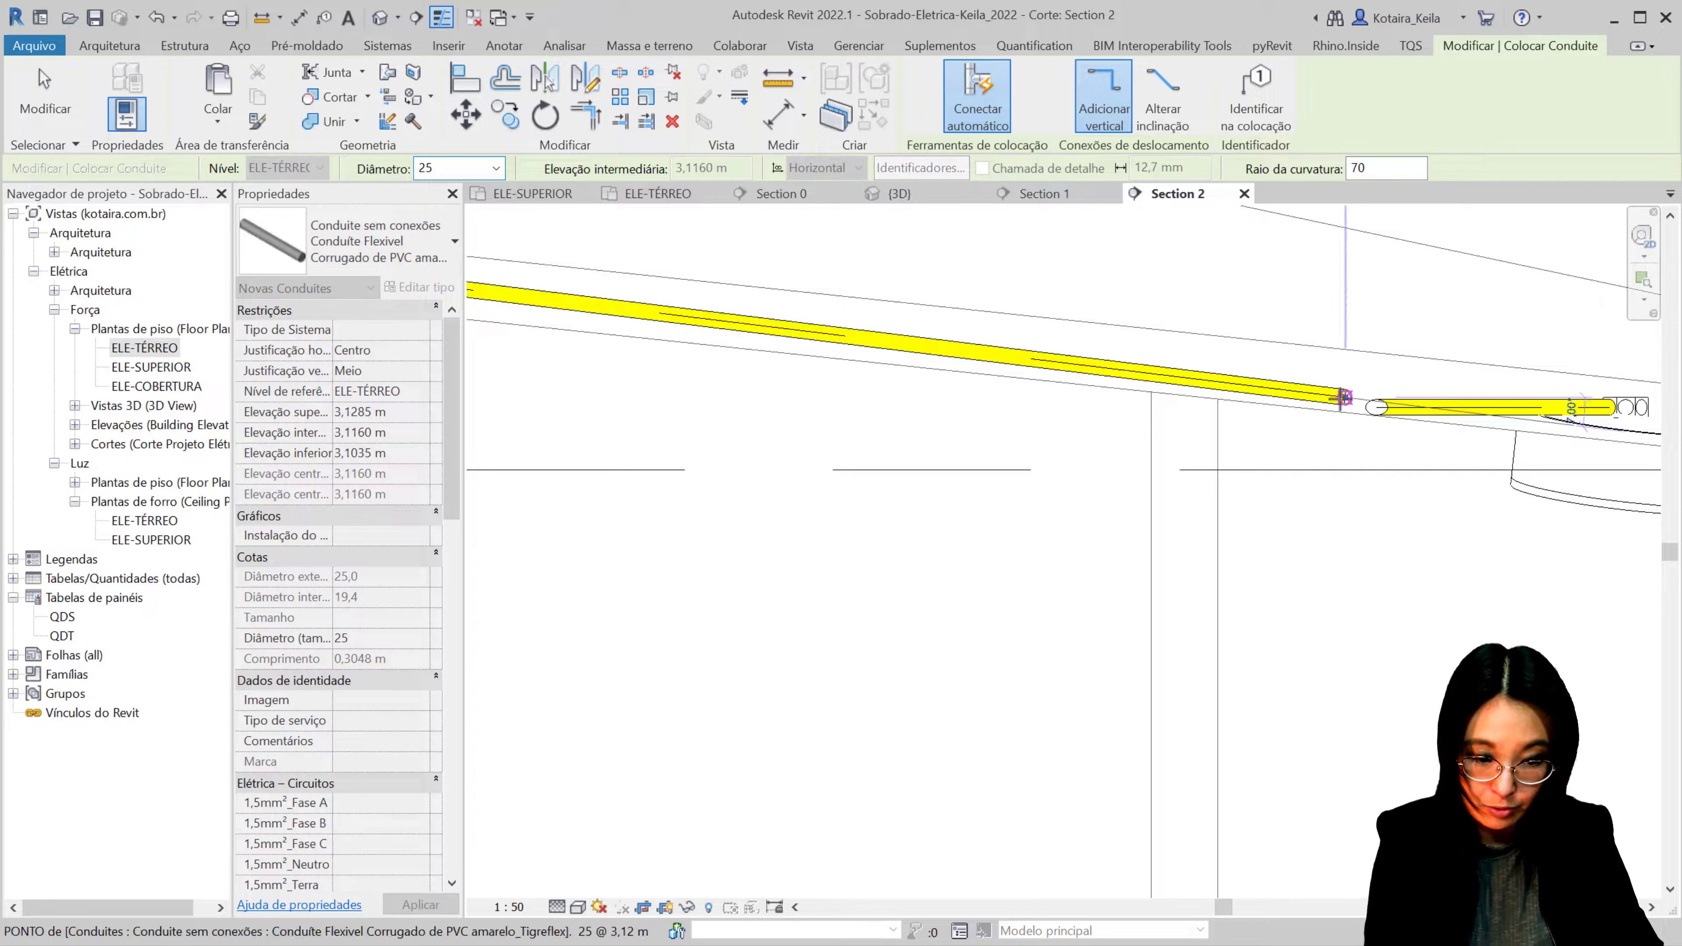
{"action": "key", "text": "Escape"}
{"action": "key", "text": "Escape"}
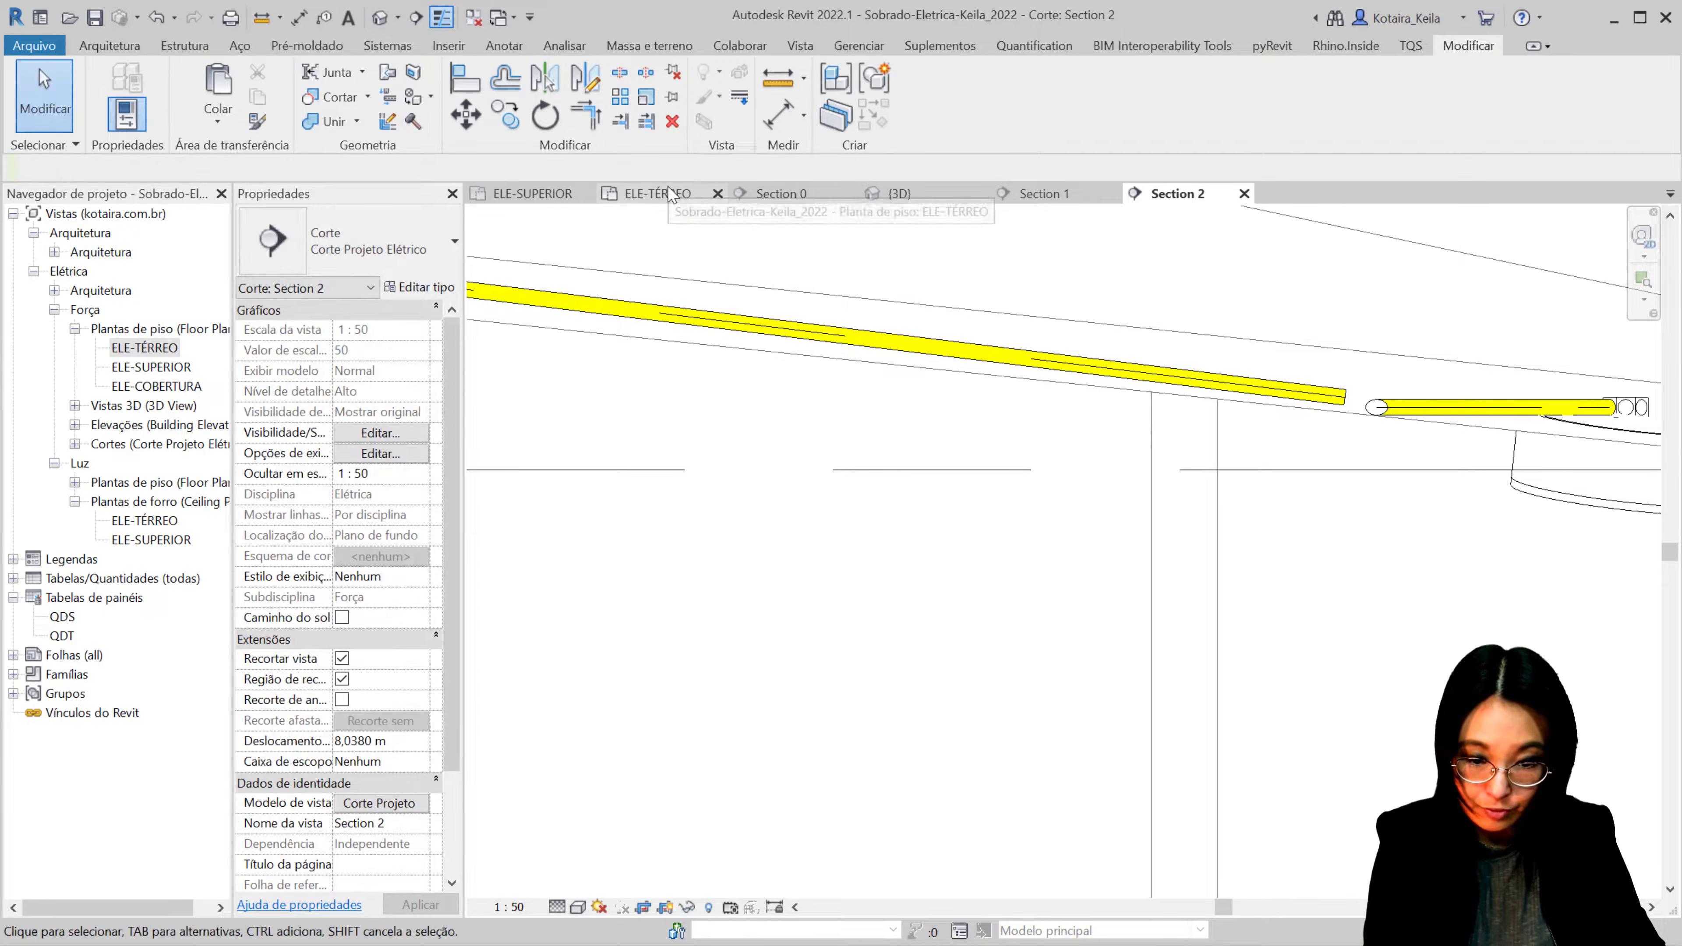
{"action": "left_click", "coordinate": [668, 192]}
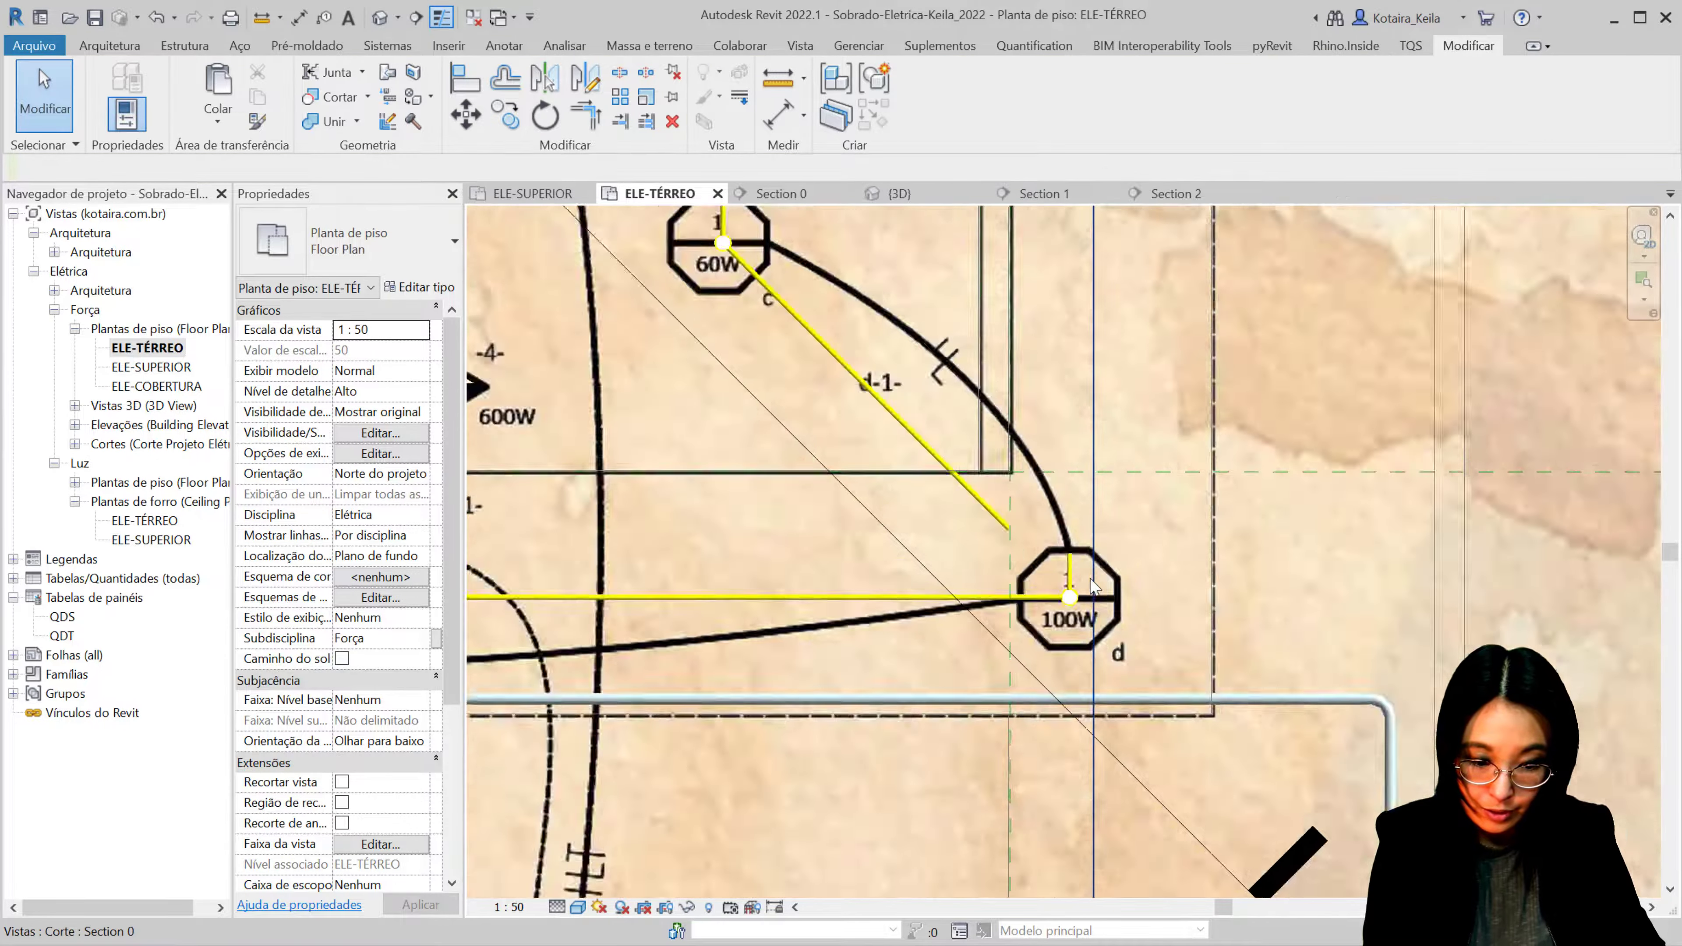
{"action": "scroll", "coordinate": [1093, 587], "scroll_direction": "up", "scroll_amount": 1}
{"action": "scroll", "coordinate": [1114, 558], "scroll_direction": "down", "scroll_amount": 2}
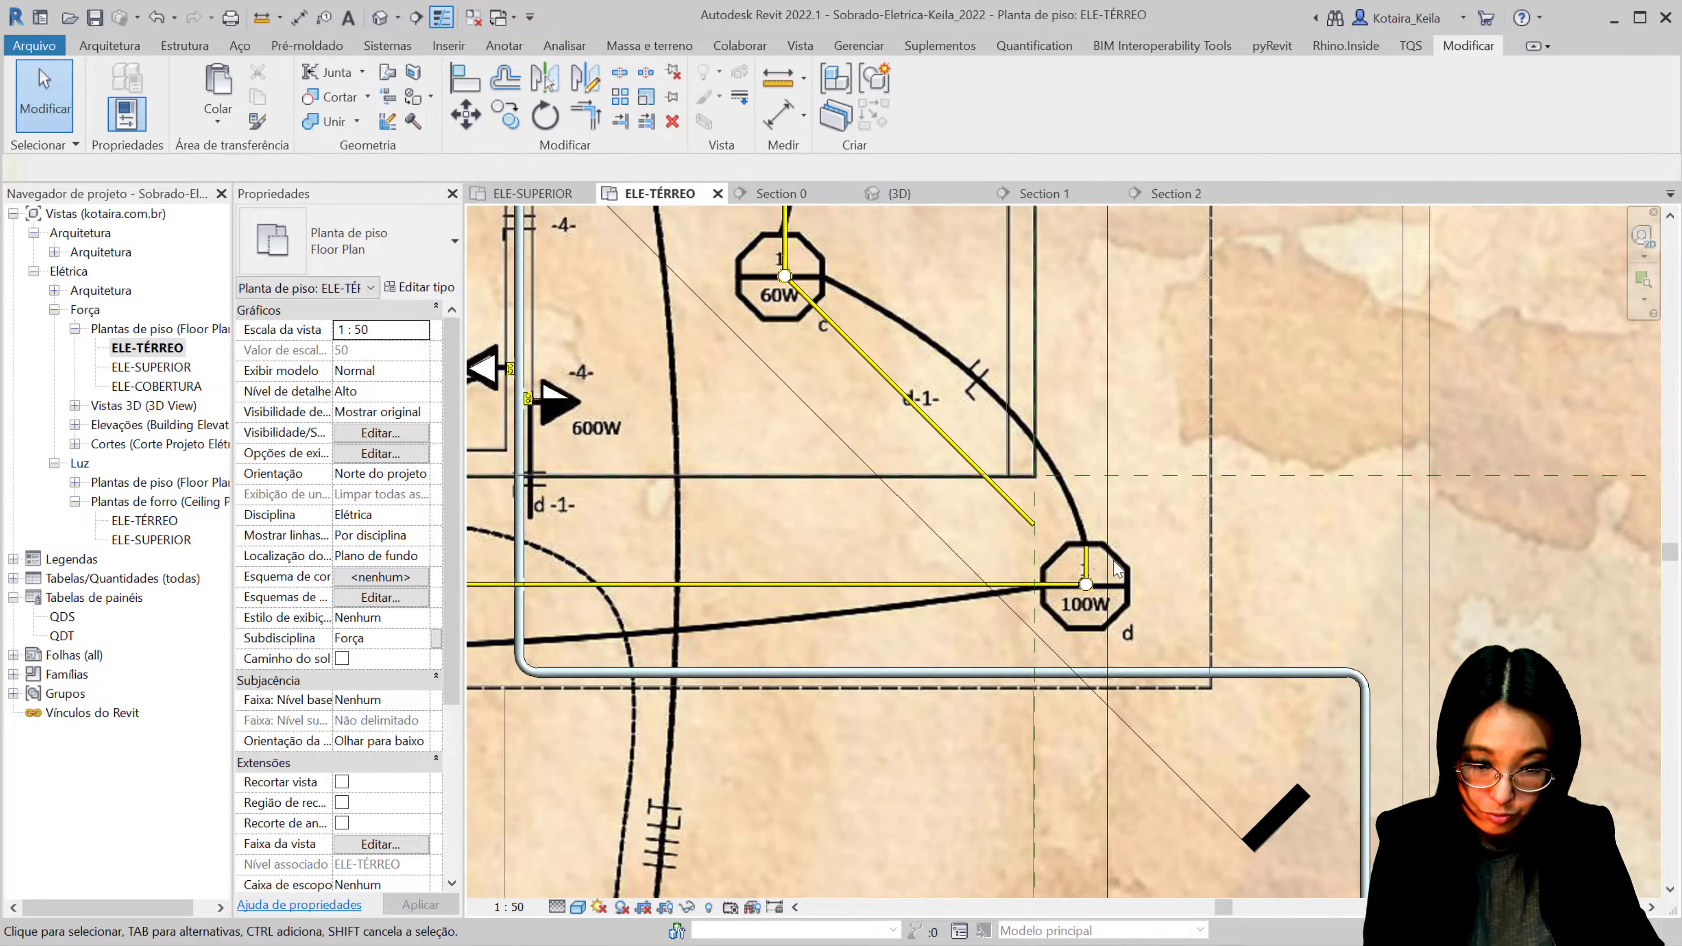
Step: Resume conduit drawing from the end of the diagonal yellow conduit
{"action": "scroll", "coordinate": [1105, 573], "scroll_direction": "up", "scroll_amount": 2}
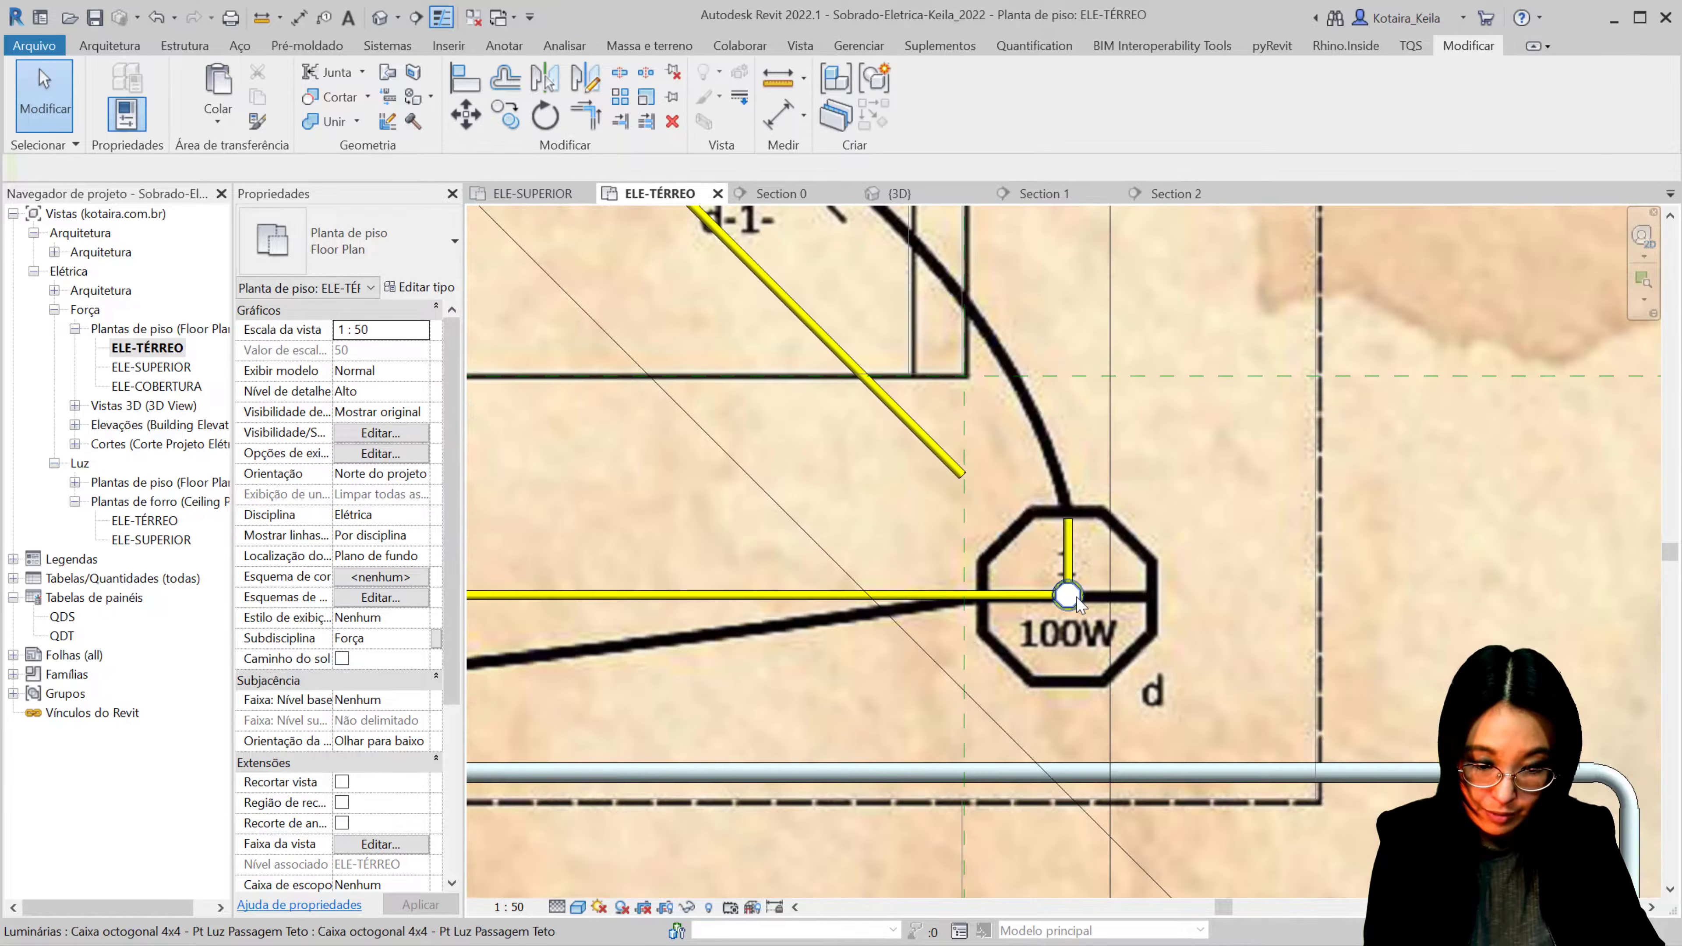
{"action": "left_click", "coordinate": [960, 471]}
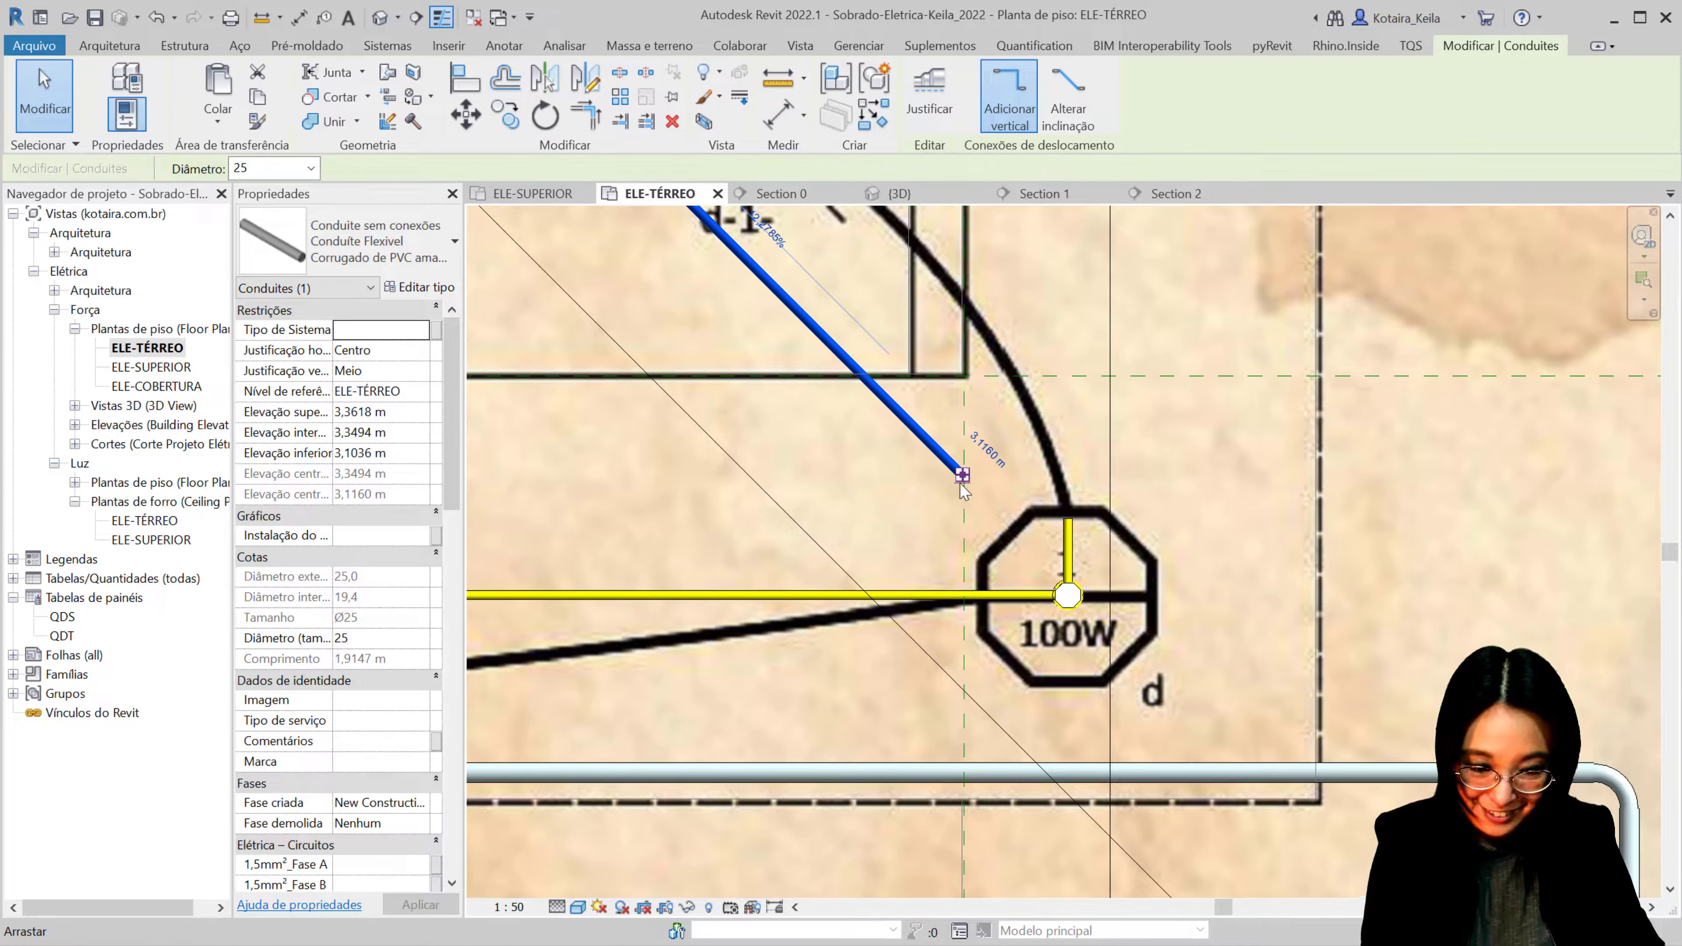
{"action": "right_click", "coordinate": [964, 477]}
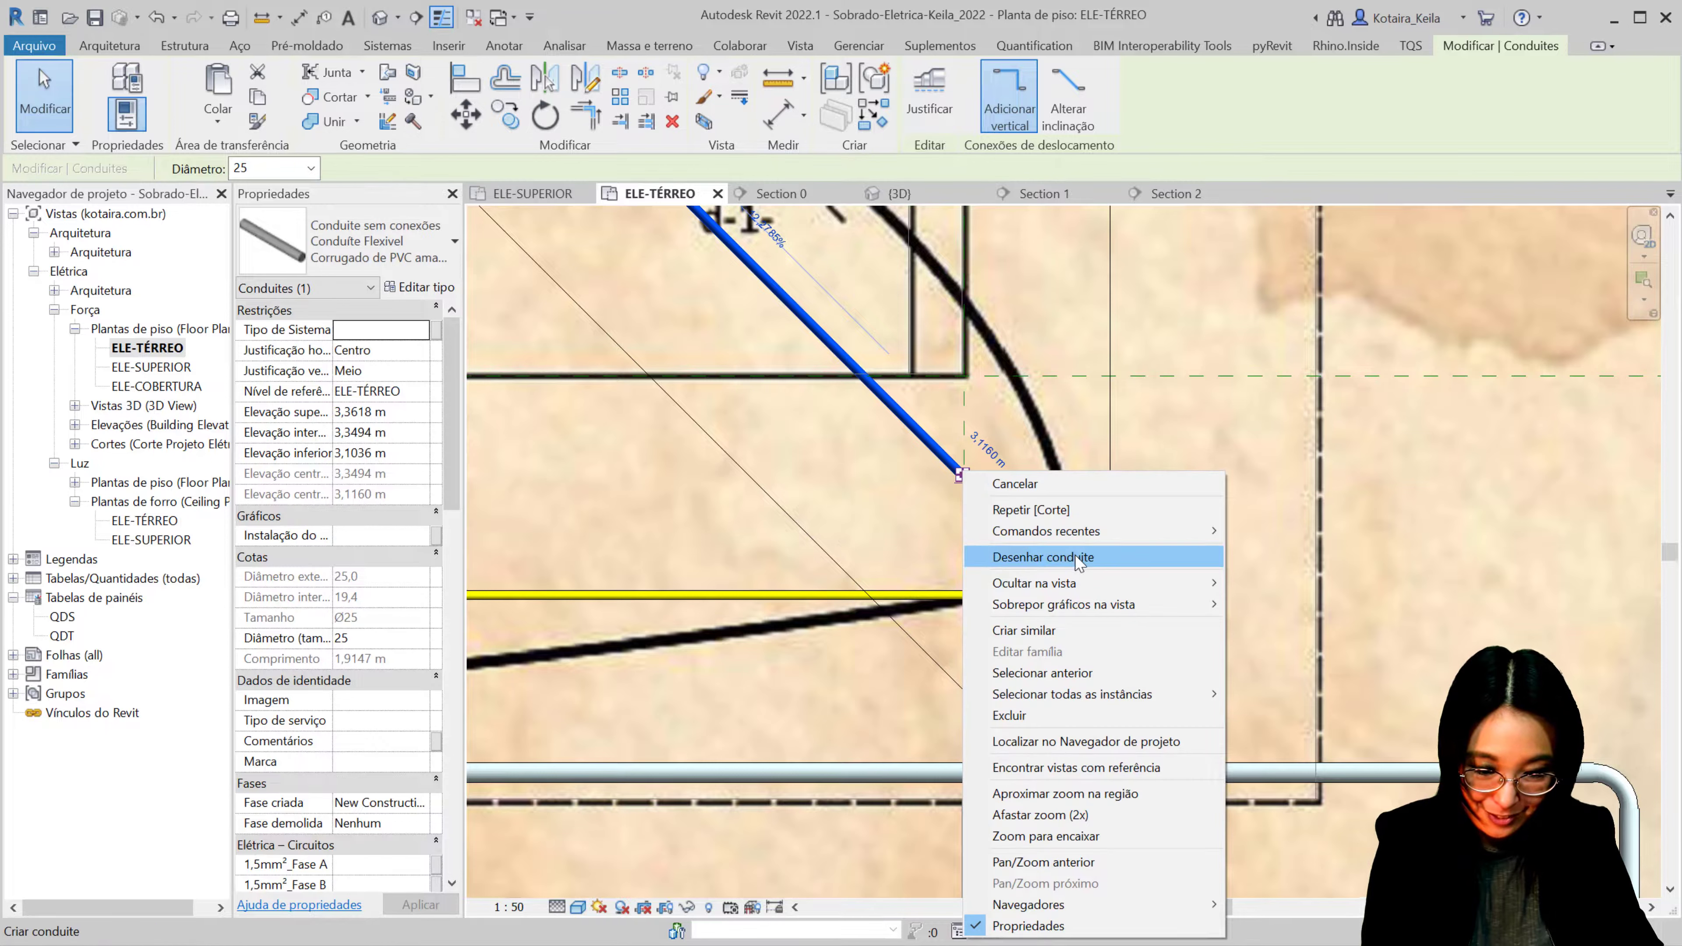
{"action": "left_click", "coordinate": [1044, 557]}
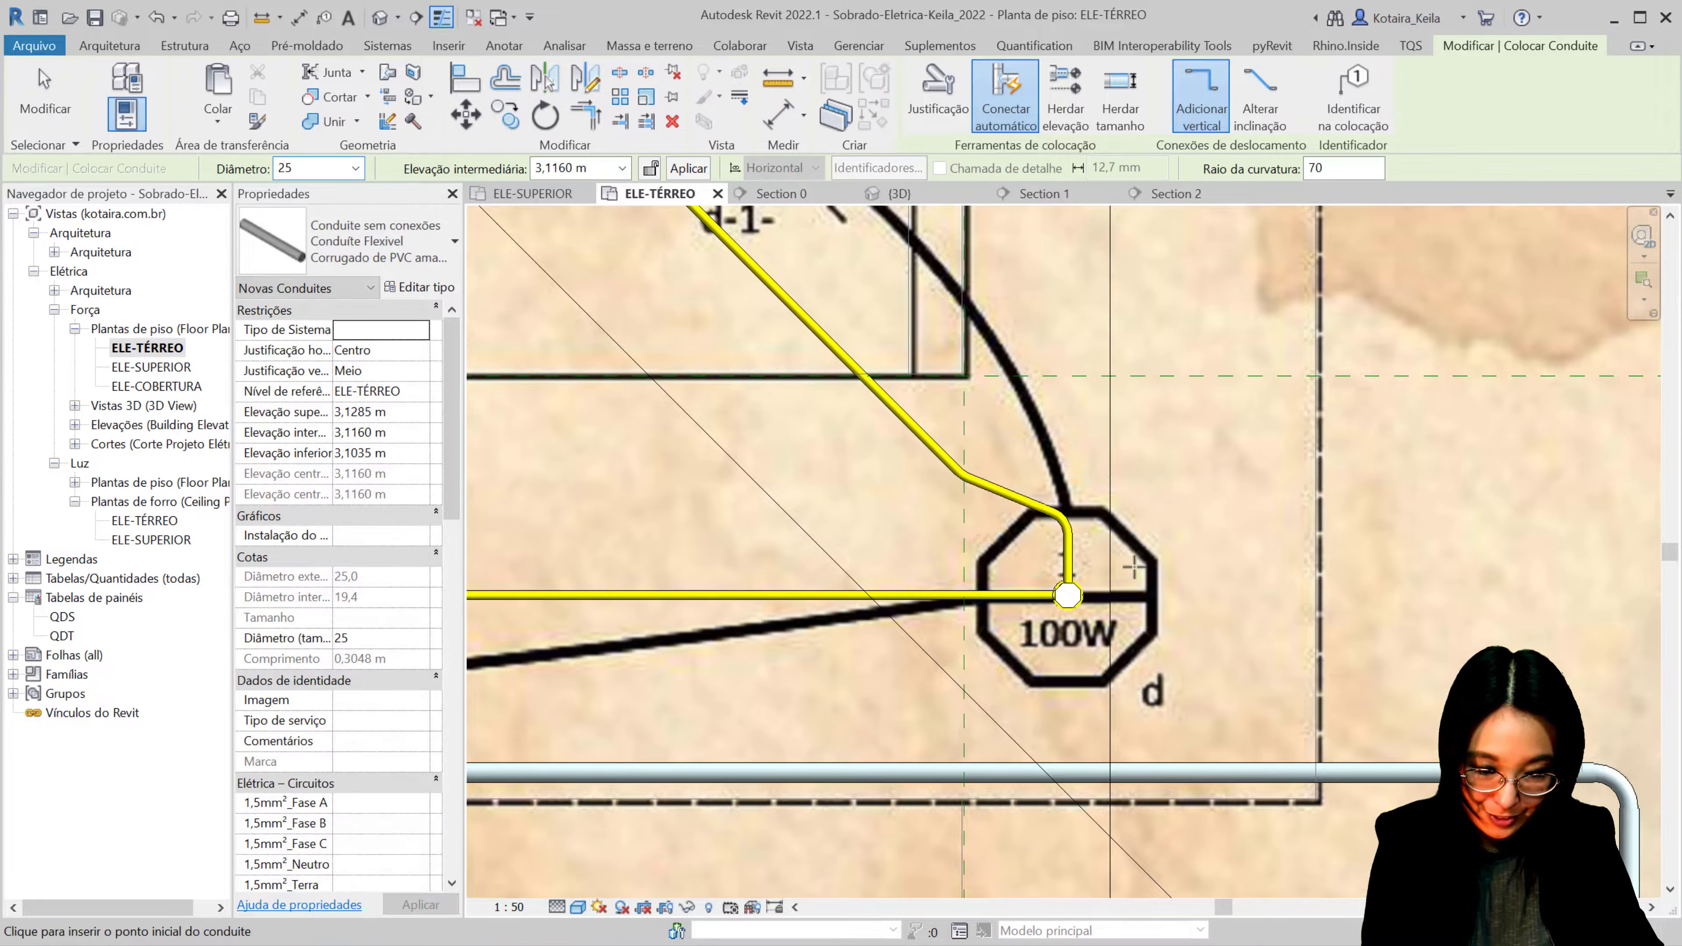
{"action": "scroll", "coordinate": [1213, 586], "scroll_direction": "down", "scroll_amount": 5}
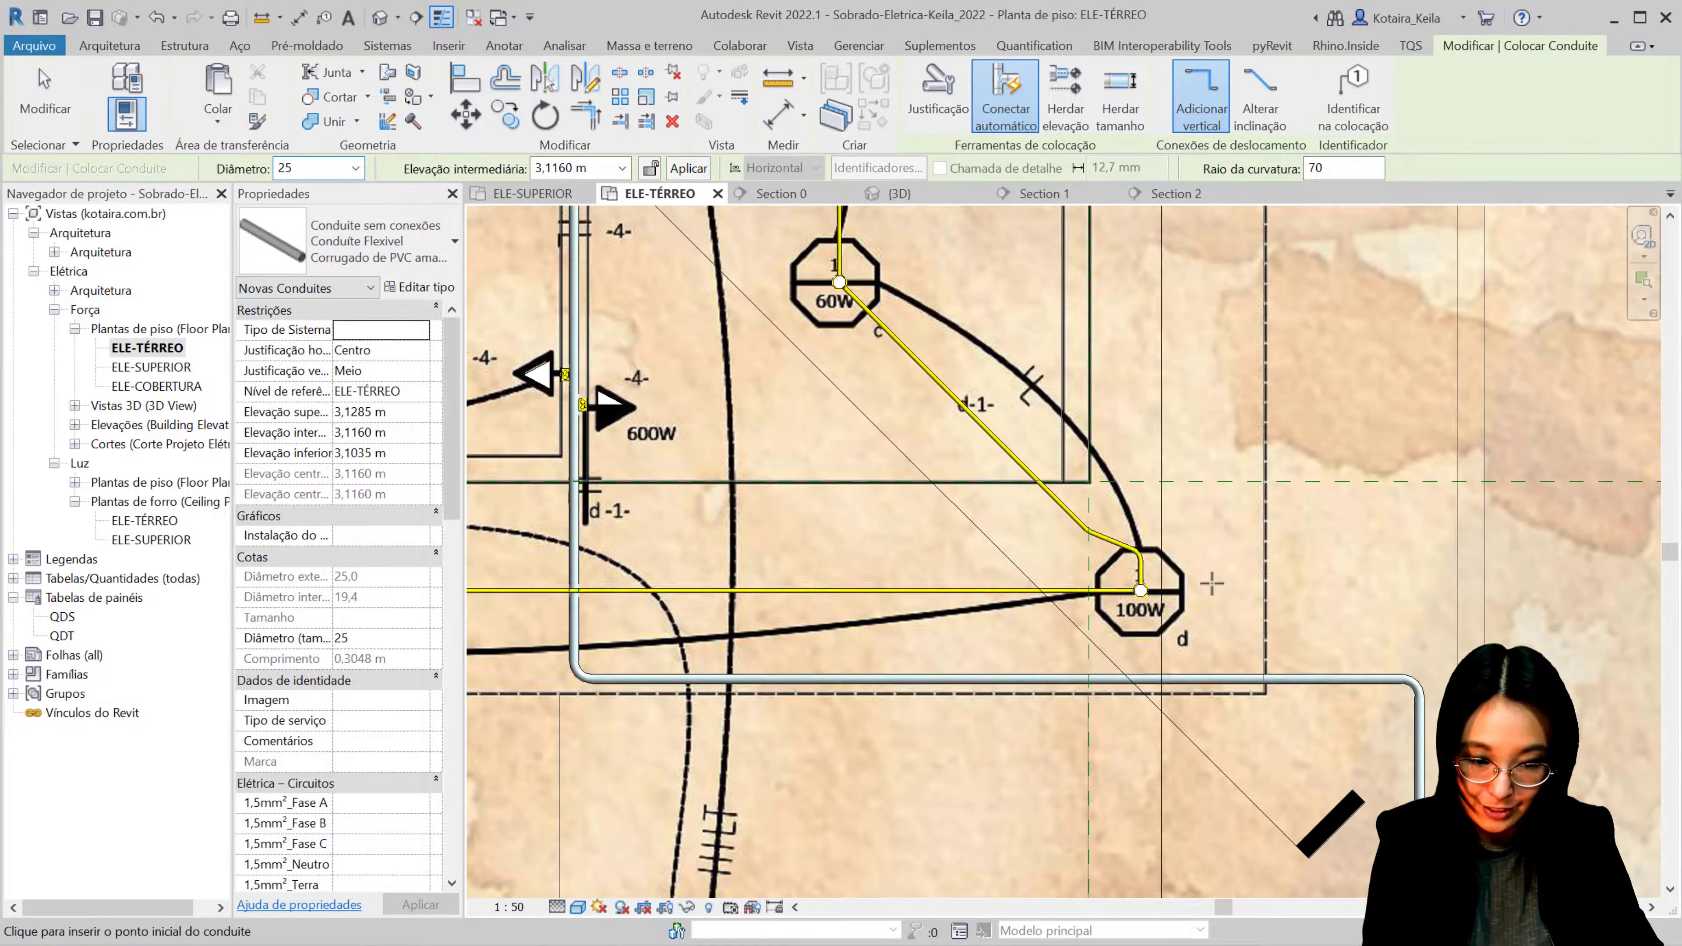
{"action": "scroll", "coordinate": [1213, 586], "scroll_direction": "down", "scroll_amount": 3}
{"action": "middle_click_drag", "start_coordinate": [1032, 575], "coordinate": [1000, 641]}
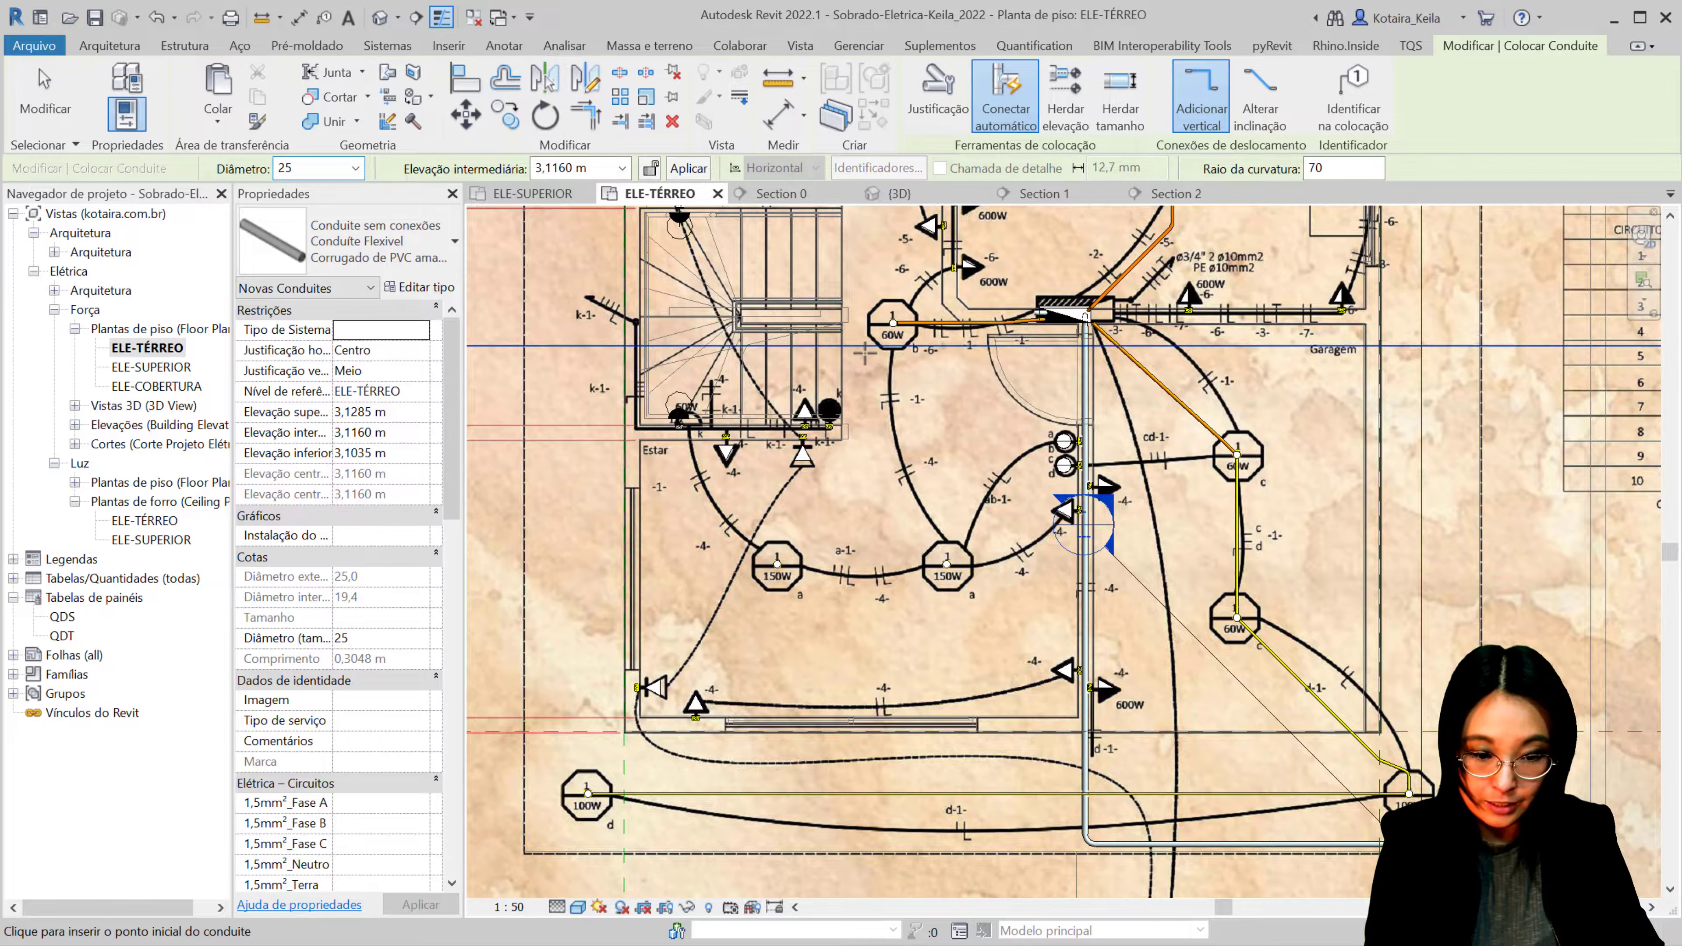
{"action": "scroll", "coordinate": [925, 321], "scroll_direction": "up", "scroll_amount": 5}
Step: Route yellow flexible conduit from the 60W fixture through both 150W boxes to the 250W box
{"action": "left_click", "coordinate": [915, 283]}
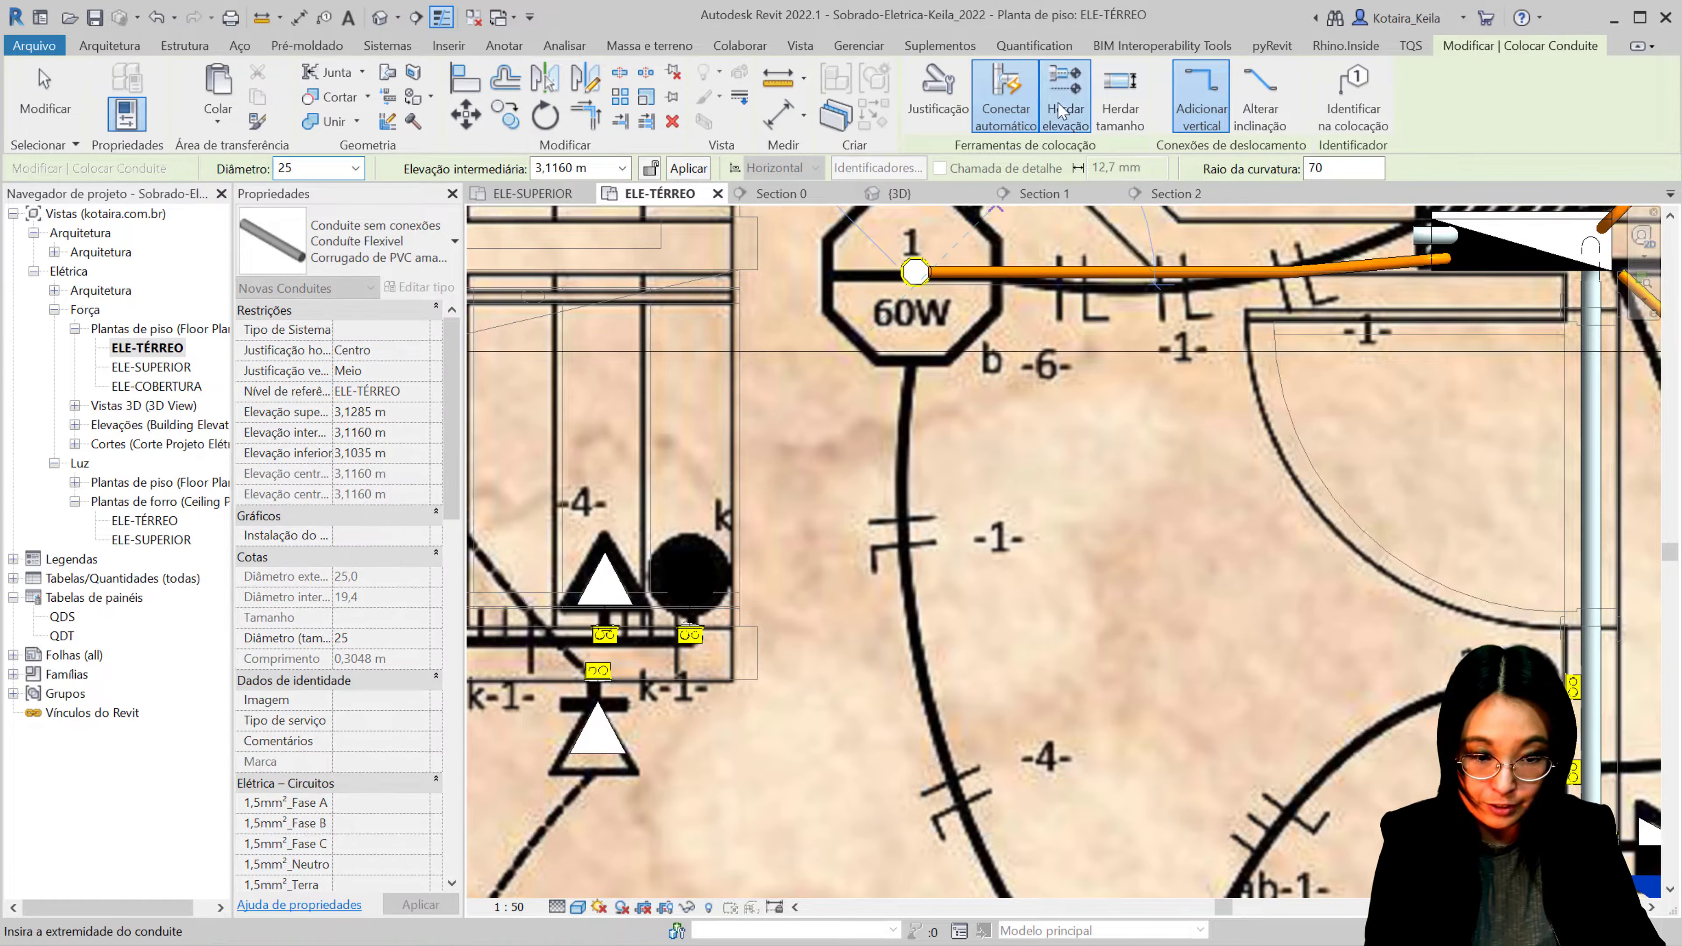
{"action": "middle_click_drag", "start_coordinate": [917, 762], "coordinate": [855, 477]}
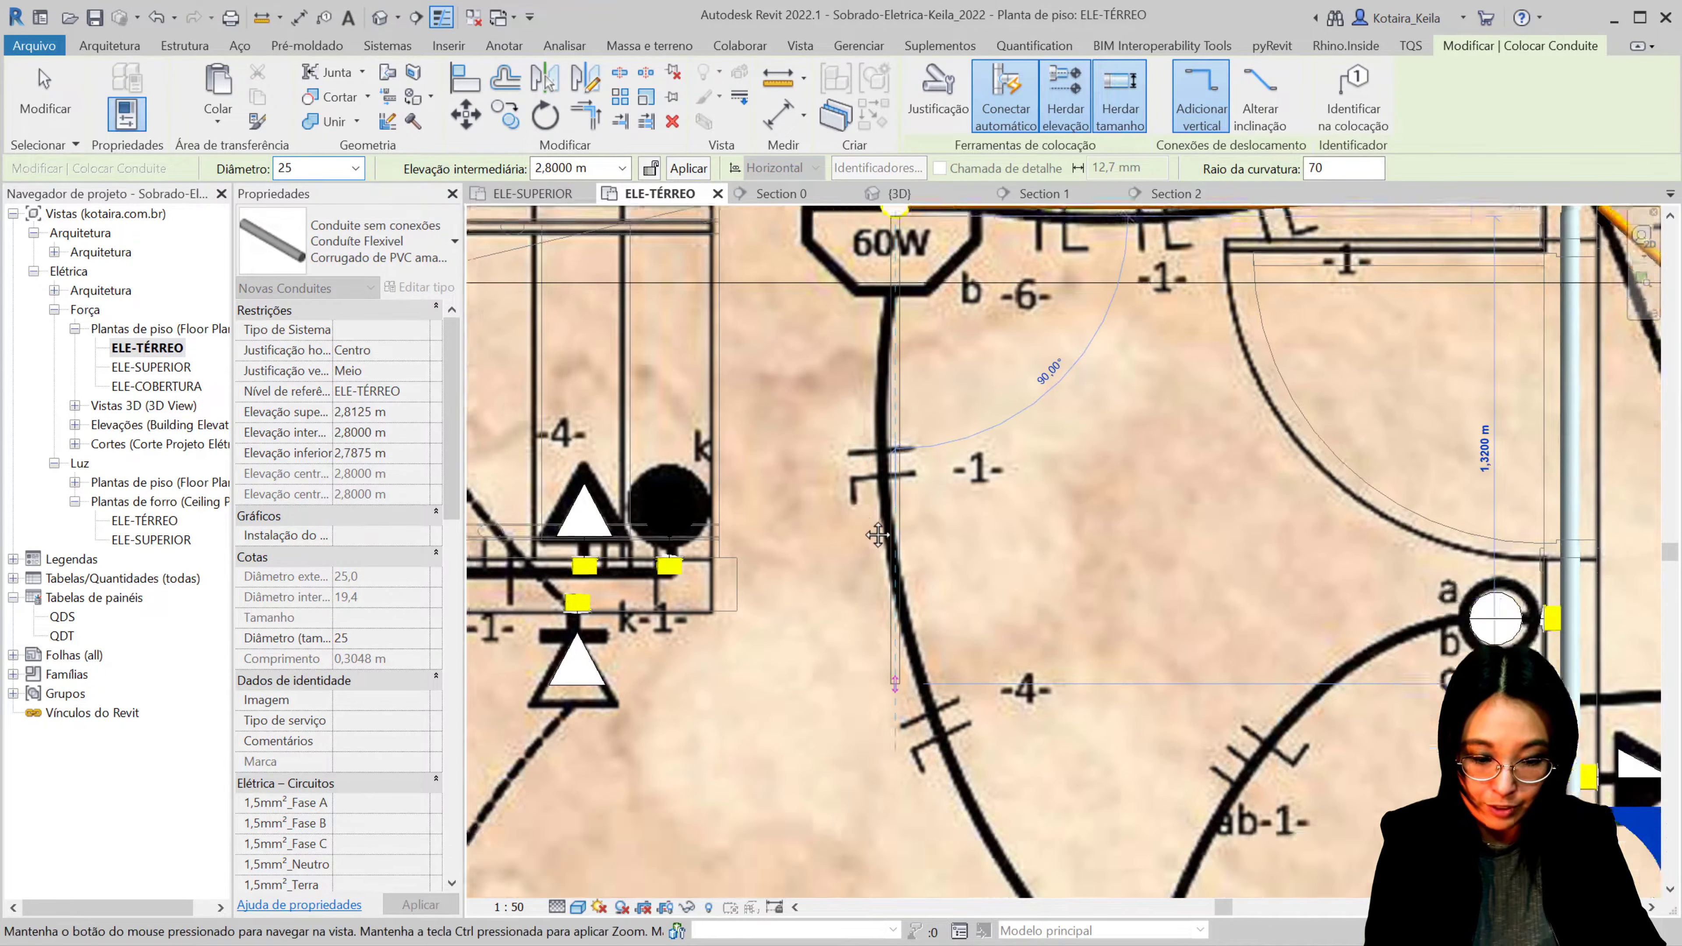
{"action": "scroll", "coordinate": [1042, 829], "scroll_direction": "up", "scroll_amount": 2}
{"action": "middle_click_drag", "start_coordinate": [1086, 841], "coordinate": [974, 570]}
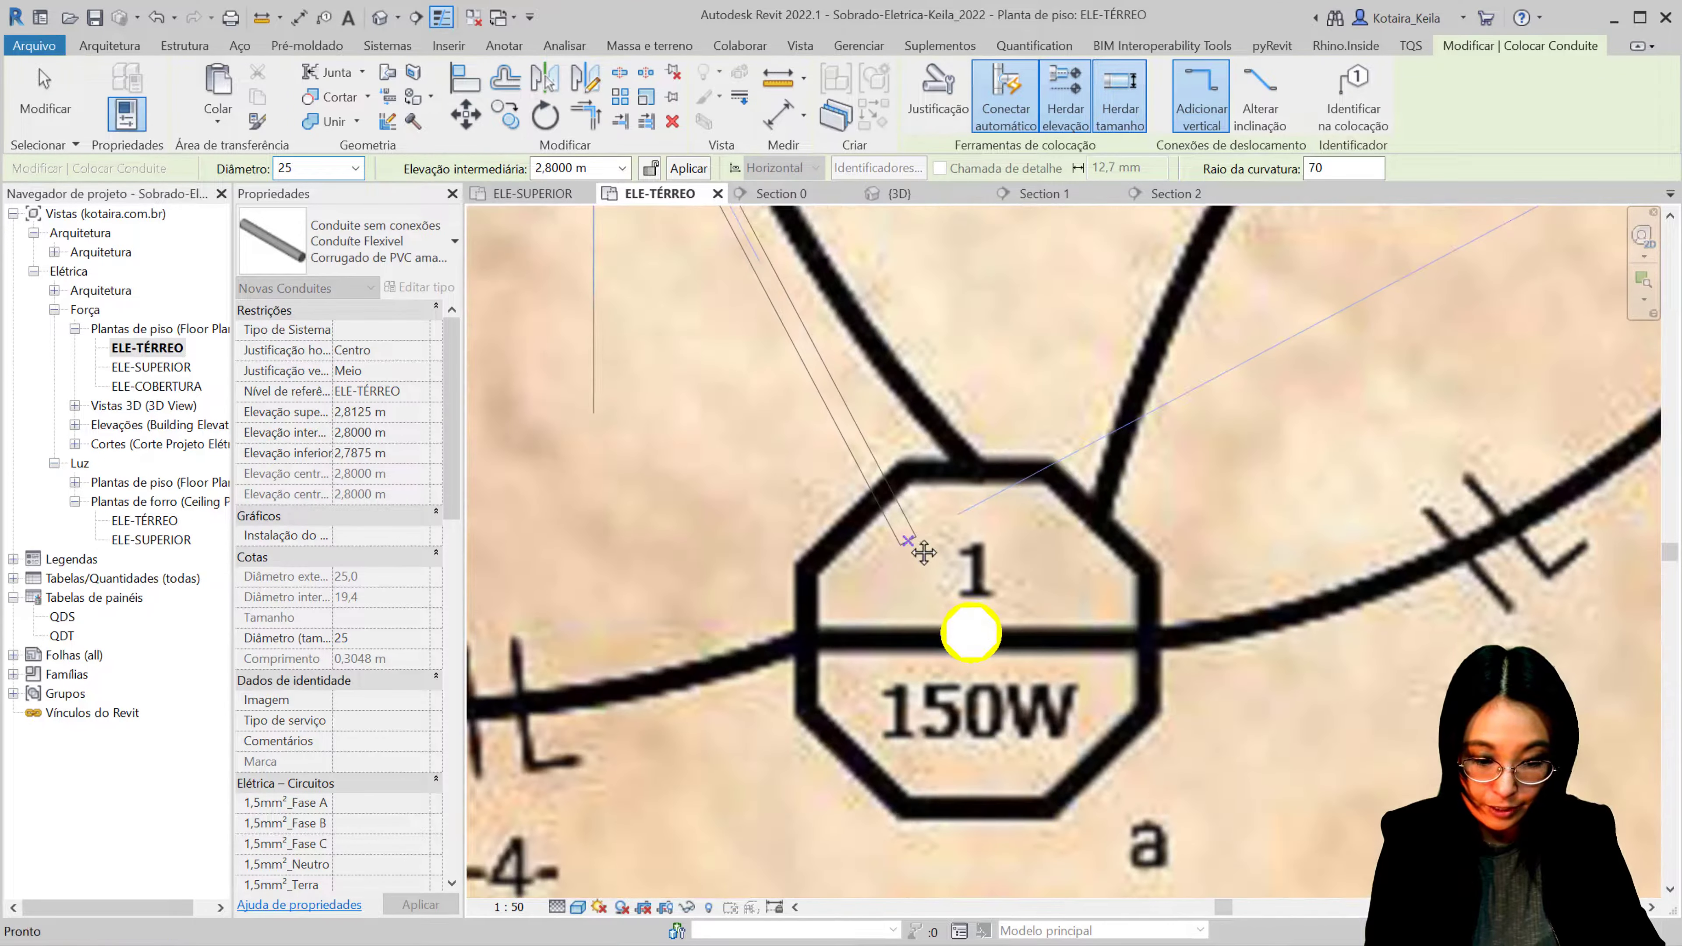
{"action": "left_click", "coordinate": [953, 615]}
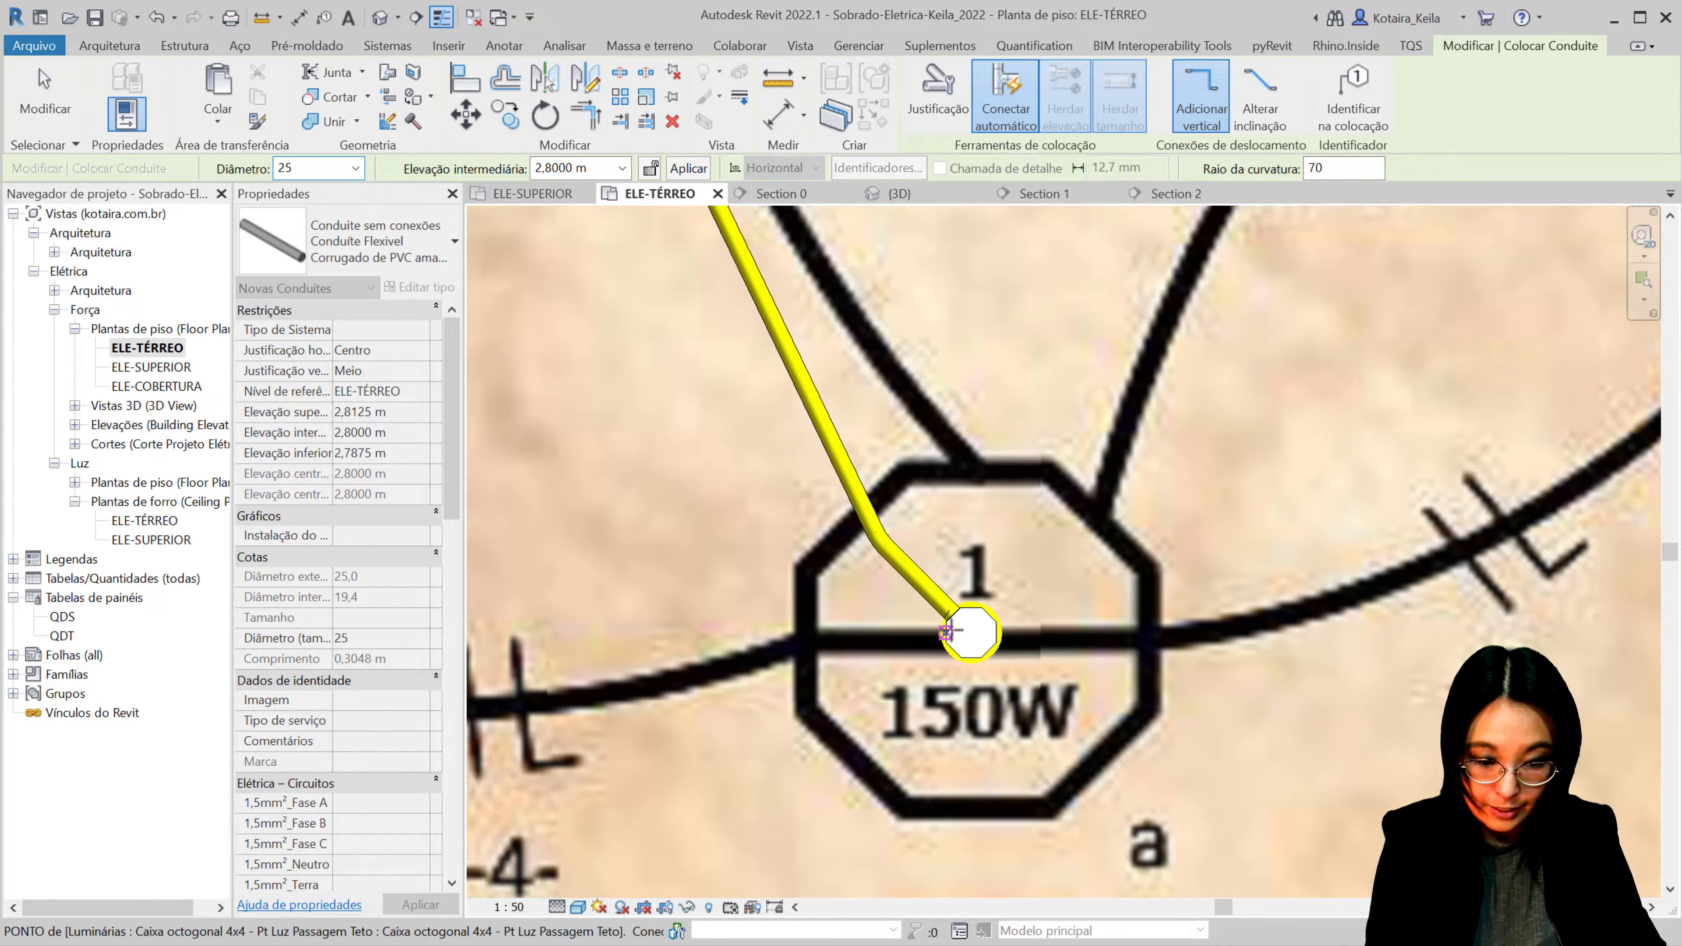
{"action": "scroll", "coordinate": [947, 635], "scroll_direction": "down", "scroll_amount": 2}
{"action": "middle_click_drag", "start_coordinate": [947, 635], "coordinate": [1305, 635]}
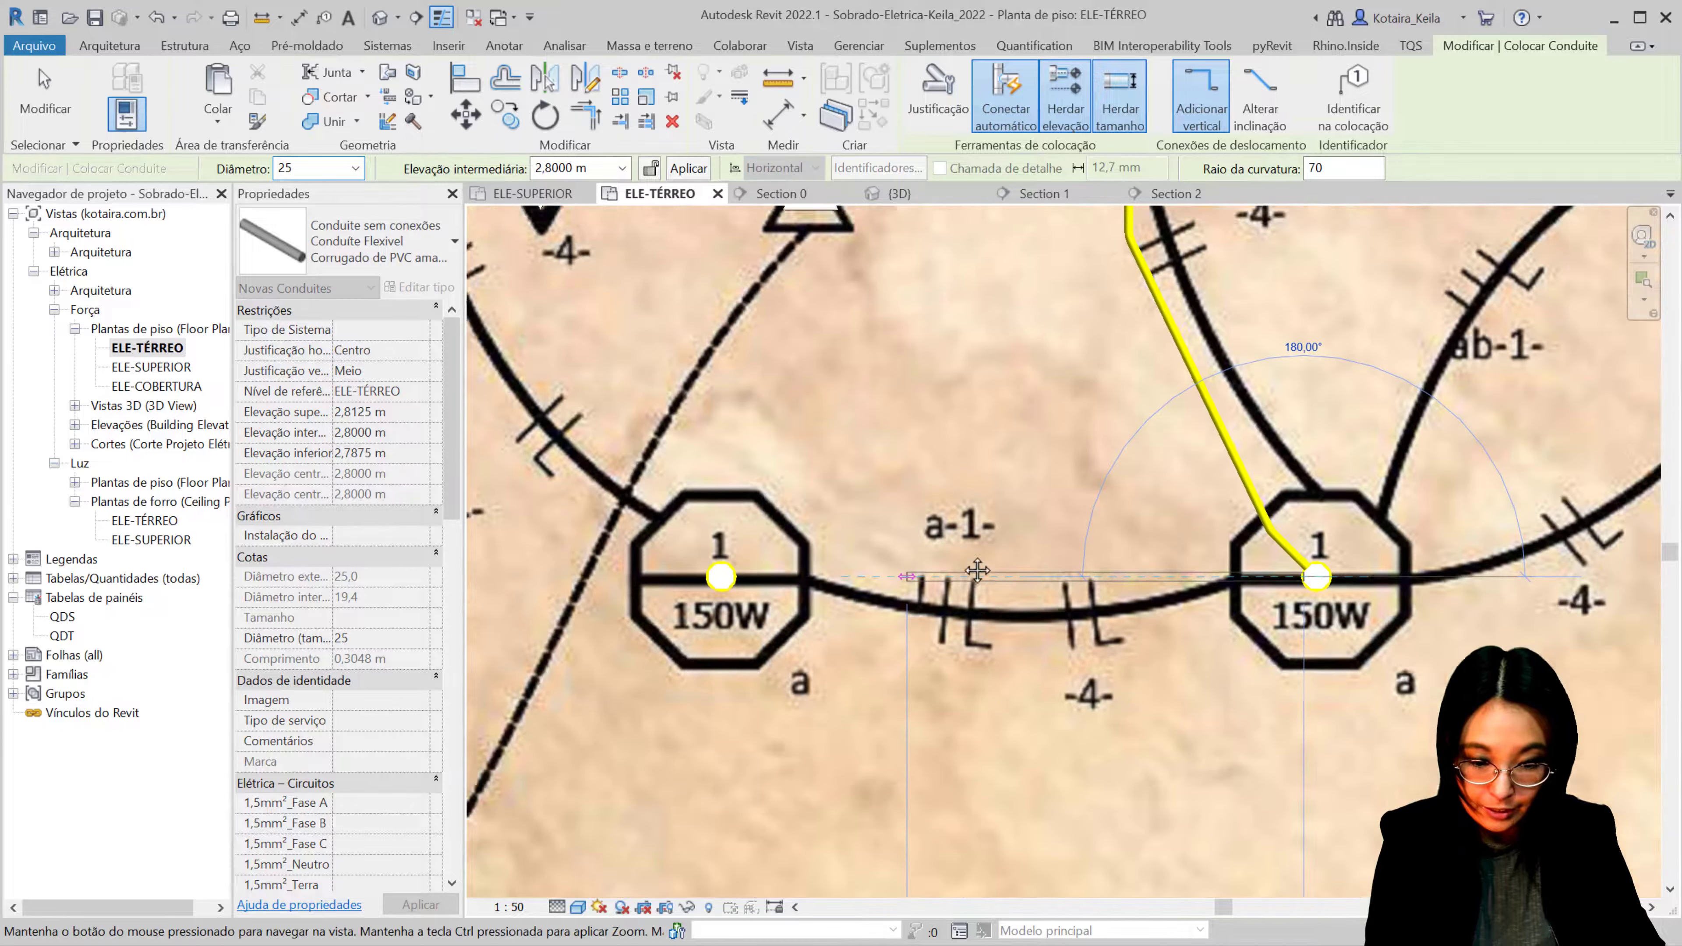
{"action": "scroll", "coordinate": [788, 563], "scroll_direction": "up", "scroll_amount": 1}
{"action": "left_click", "coordinate": [788, 564]}
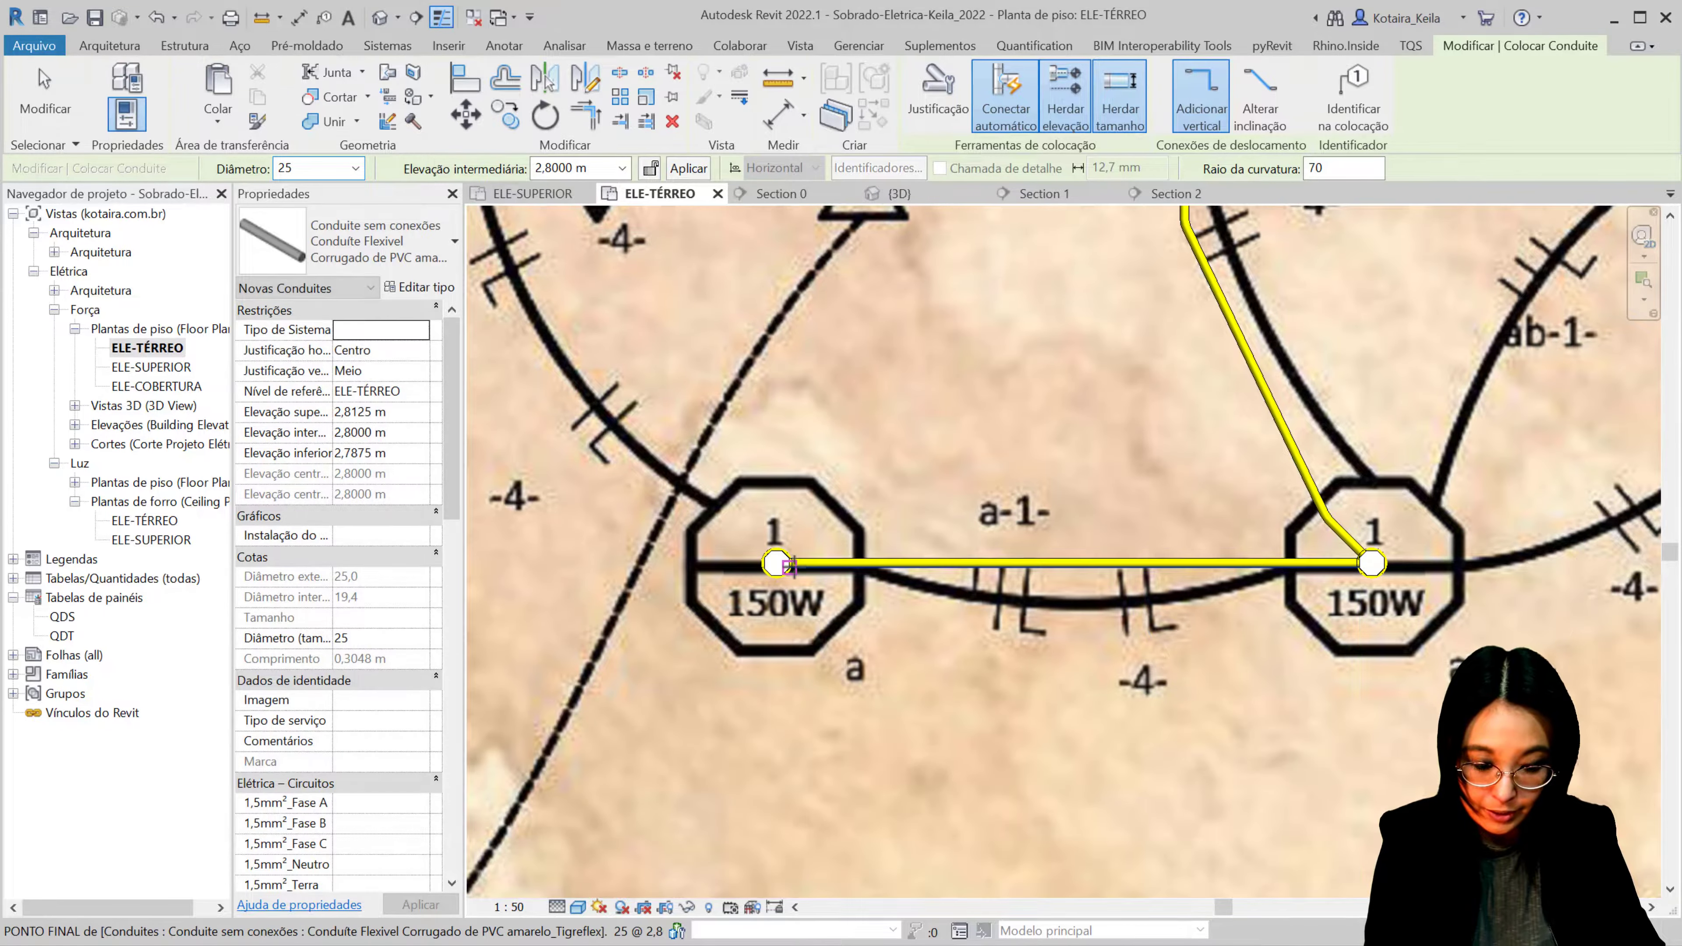
{"action": "scroll", "coordinate": [788, 563], "scroll_direction": "down", "scroll_amount": 4}
{"action": "left_click", "coordinate": [1114, 452]}
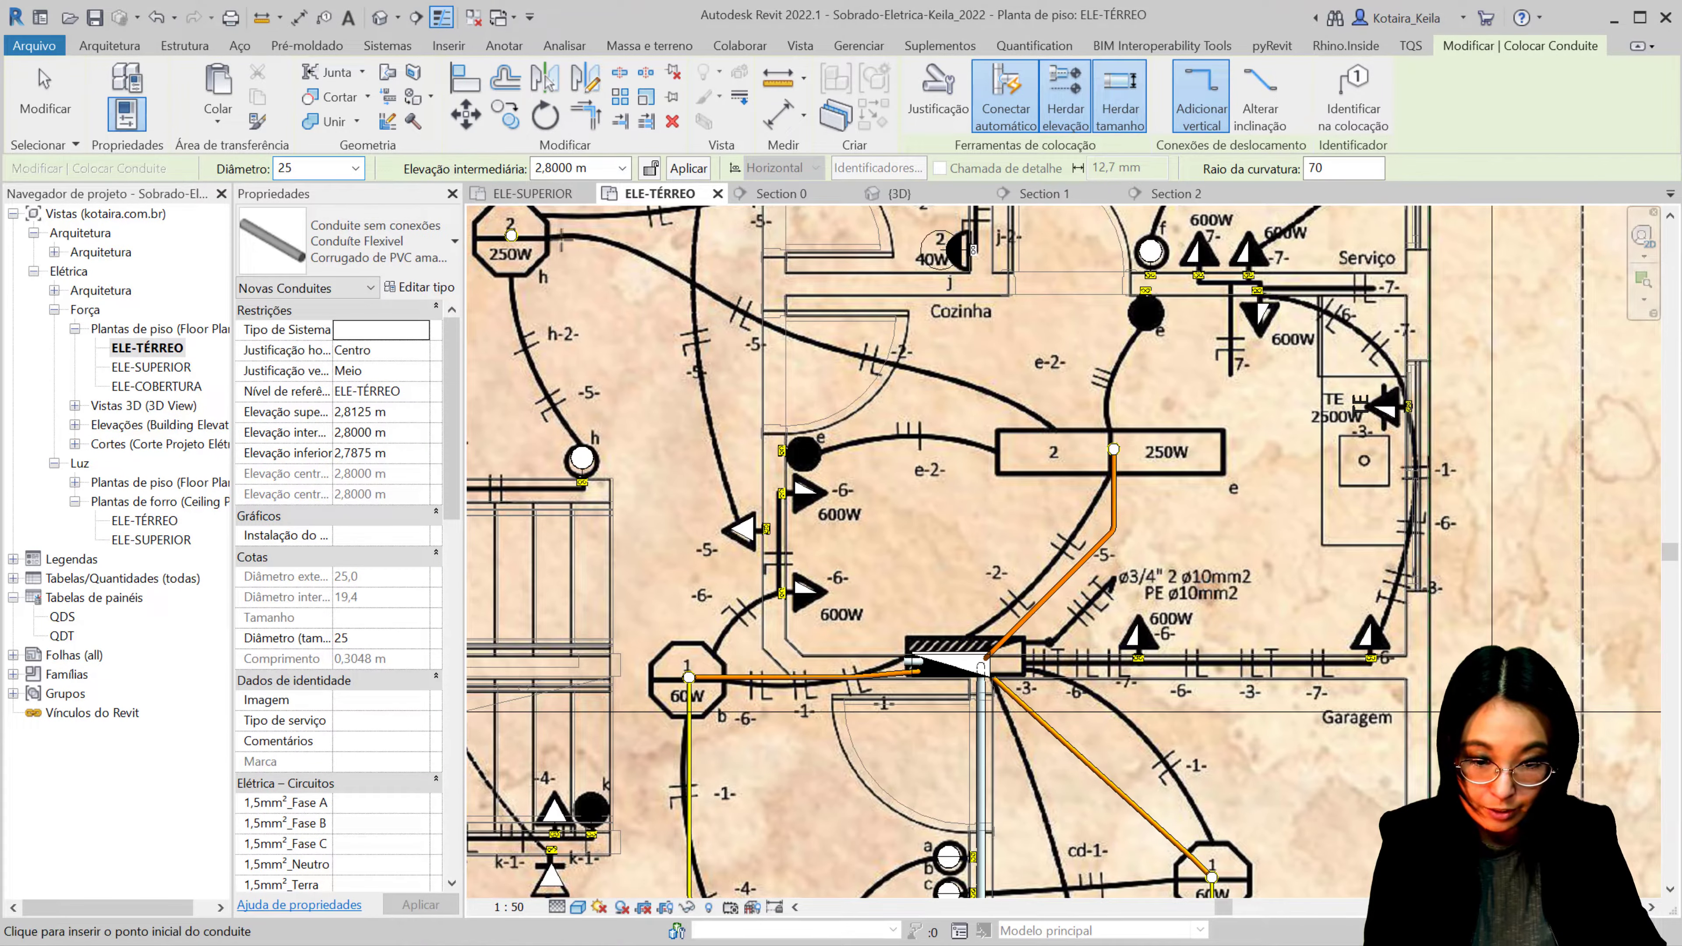
Step: Draw a short conduit bending away from the 250W box and stop conduit placement
{"action": "scroll", "coordinate": [1114, 451], "scroll_direction": "up", "scroll_amount": 3}
{"action": "scroll", "coordinate": [1114, 451], "scroll_direction": "up", "scroll_amount": 2}
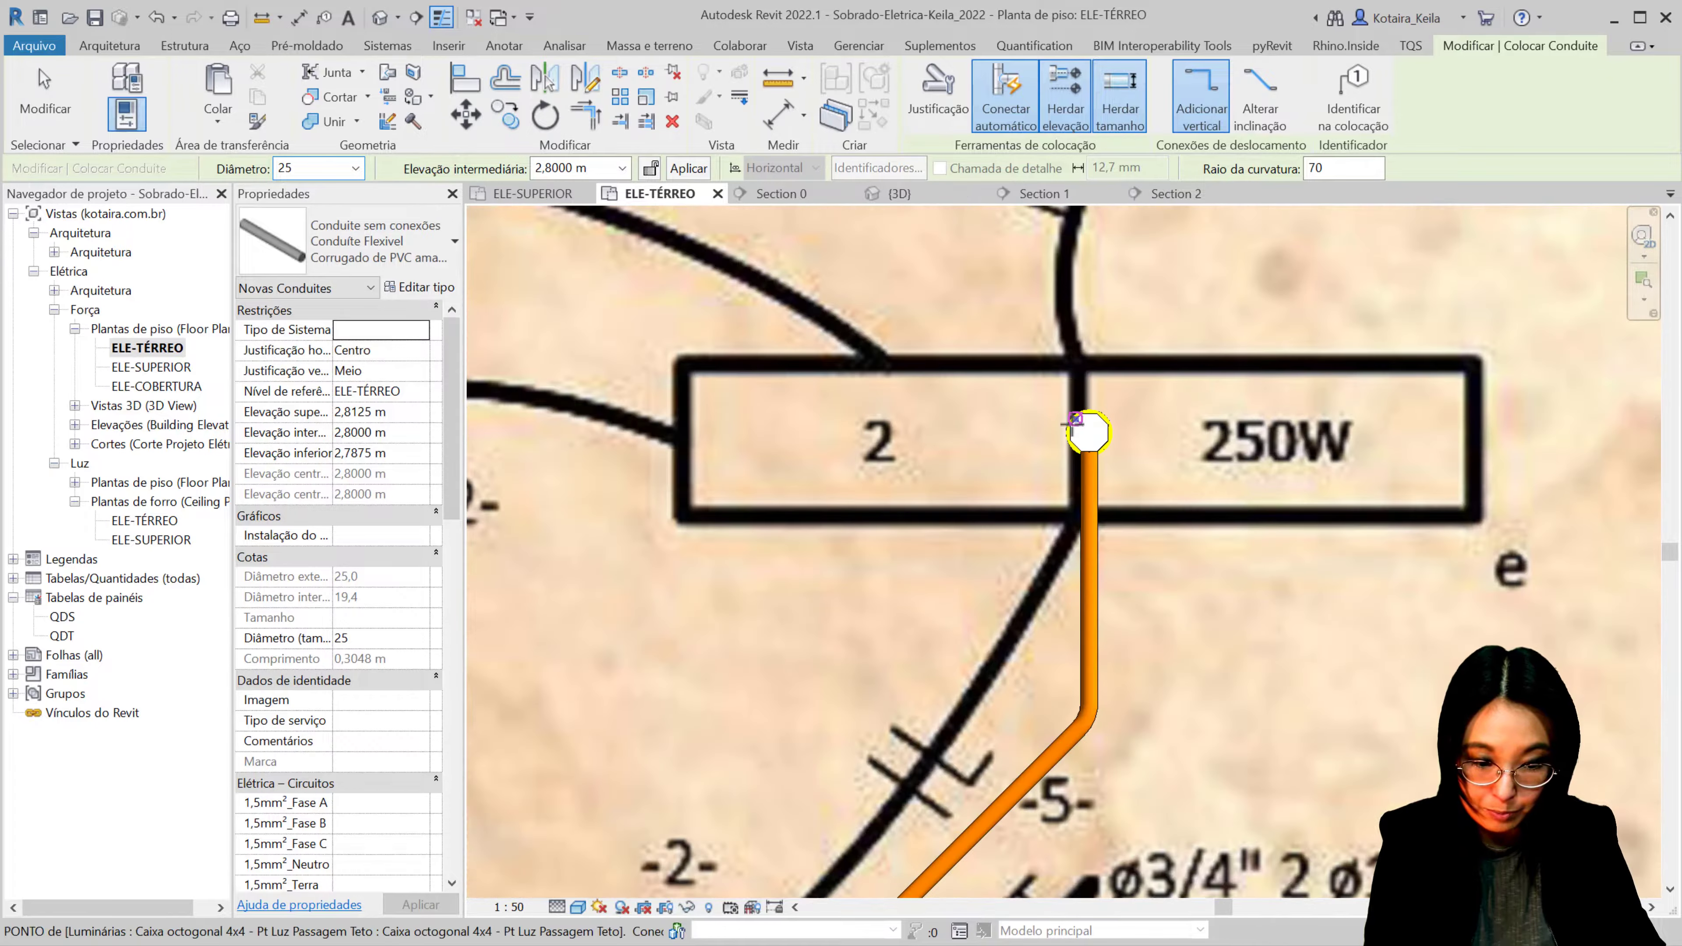
{"action": "left_click", "coordinate": [1074, 419]}
{"action": "scroll", "coordinate": [1001, 514], "scroll_direction": "down", "scroll_amount": 4}
{"action": "scroll", "coordinate": [1001, 515], "scroll_direction": "down", "scroll_amount": 1}
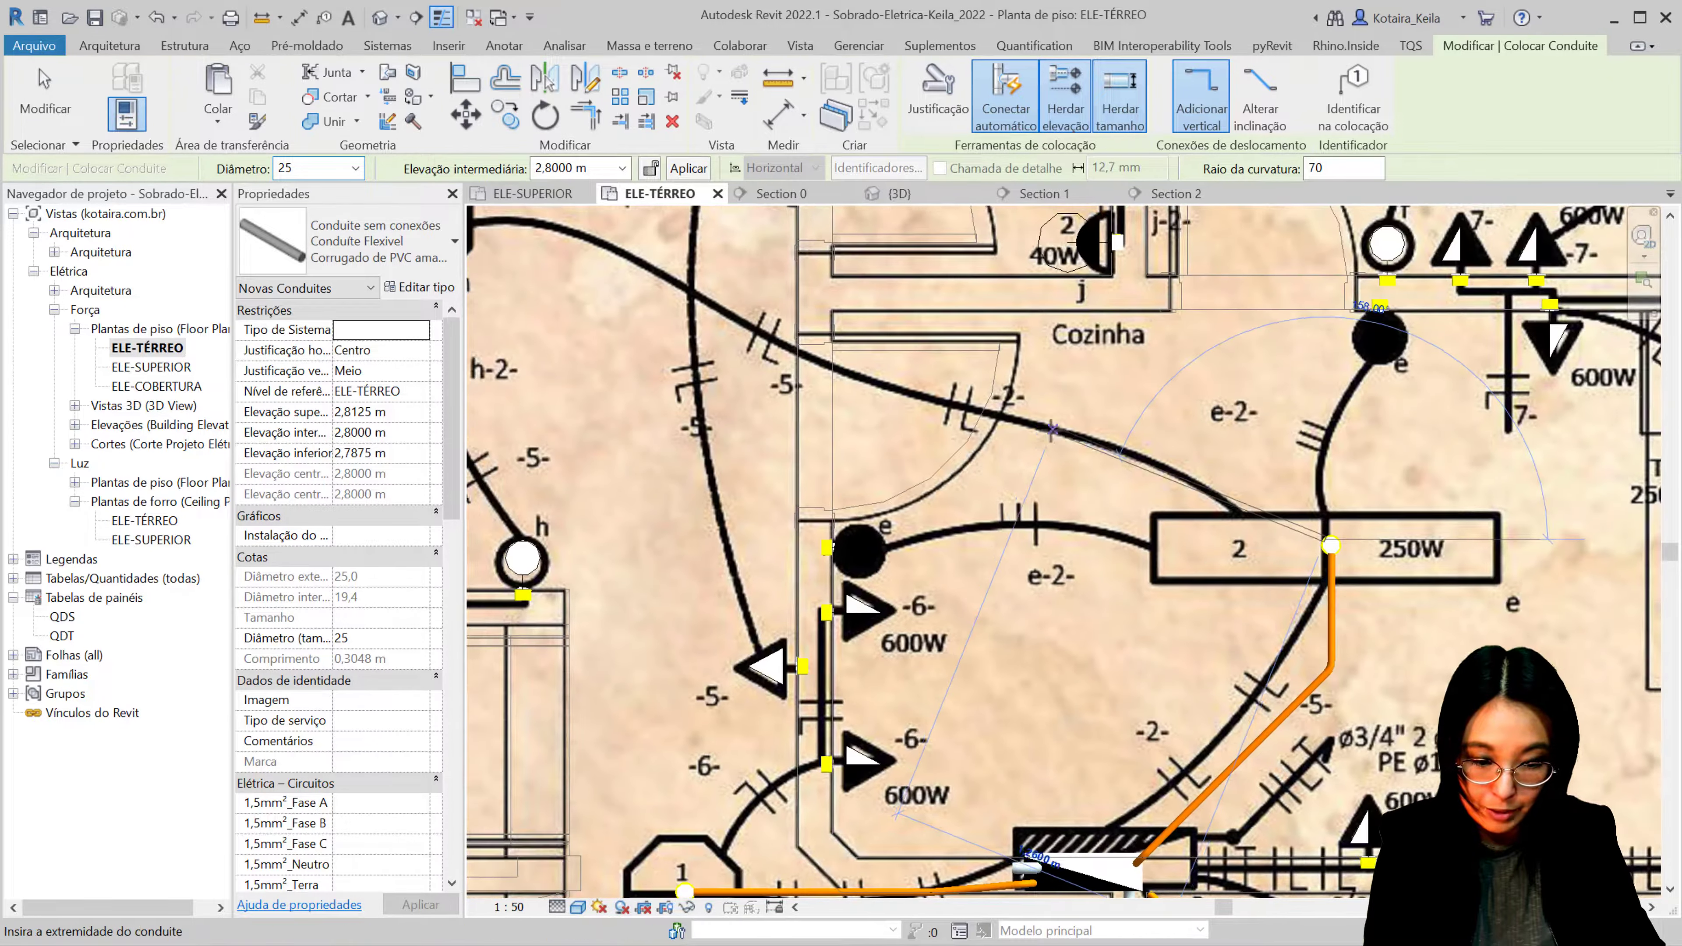
{"action": "scroll", "coordinate": [1152, 463], "scroll_direction": "up", "scroll_amount": 1}
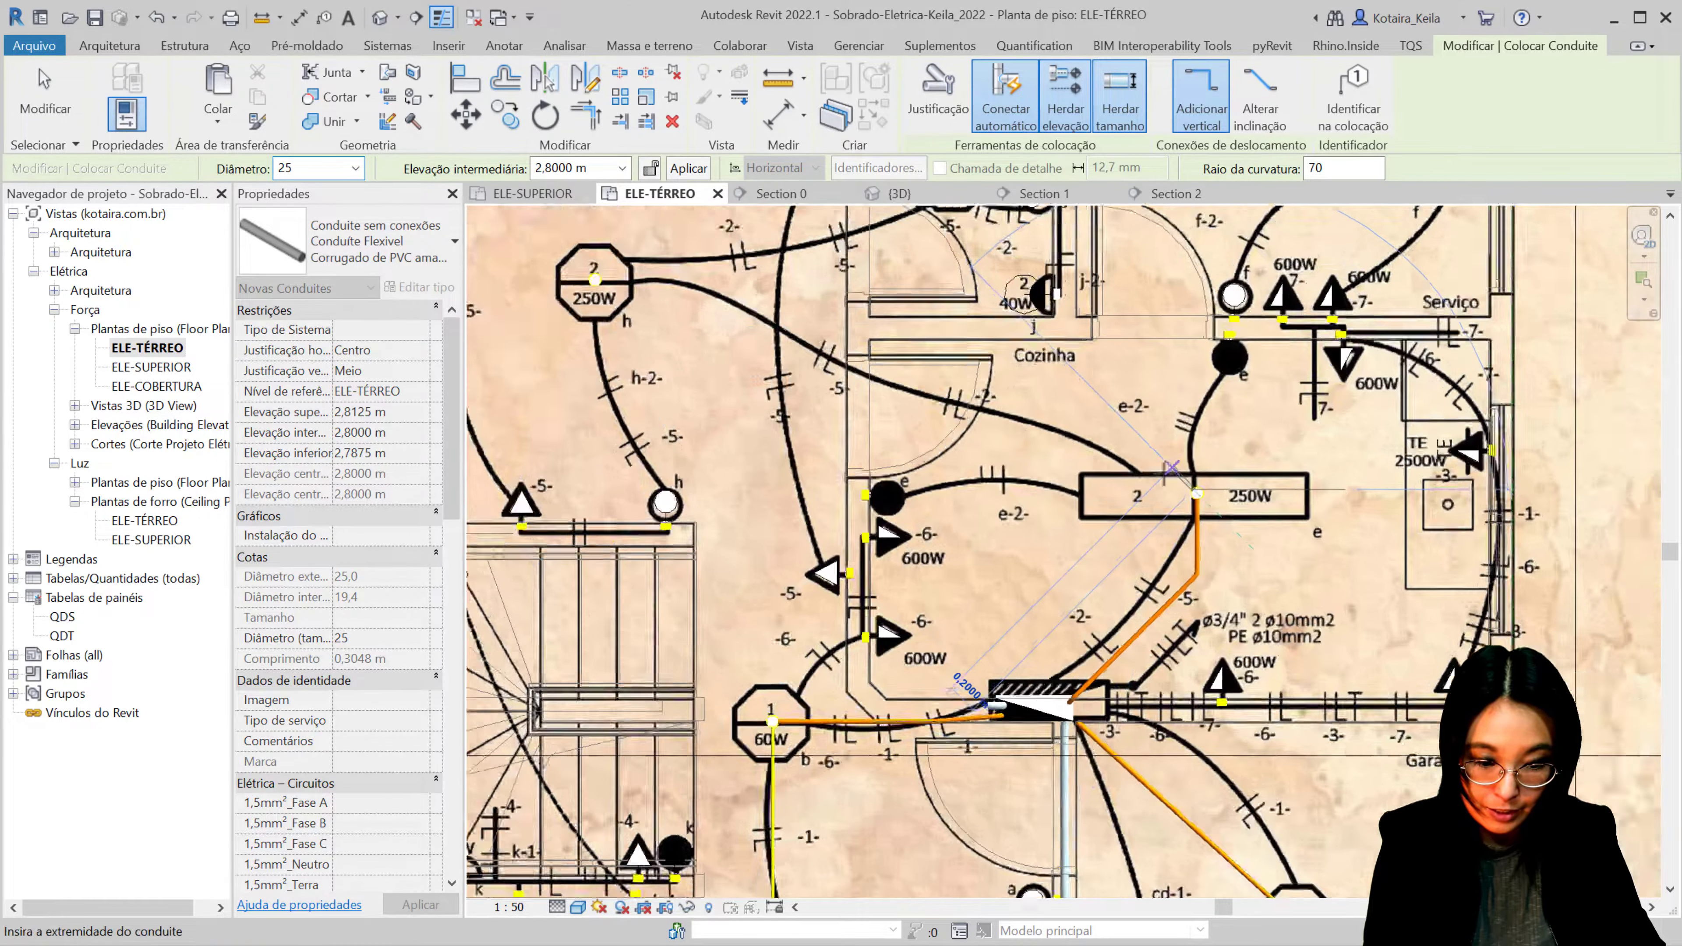
{"action": "scroll", "coordinate": [1152, 474], "scroll_direction": "up", "scroll_amount": 1}
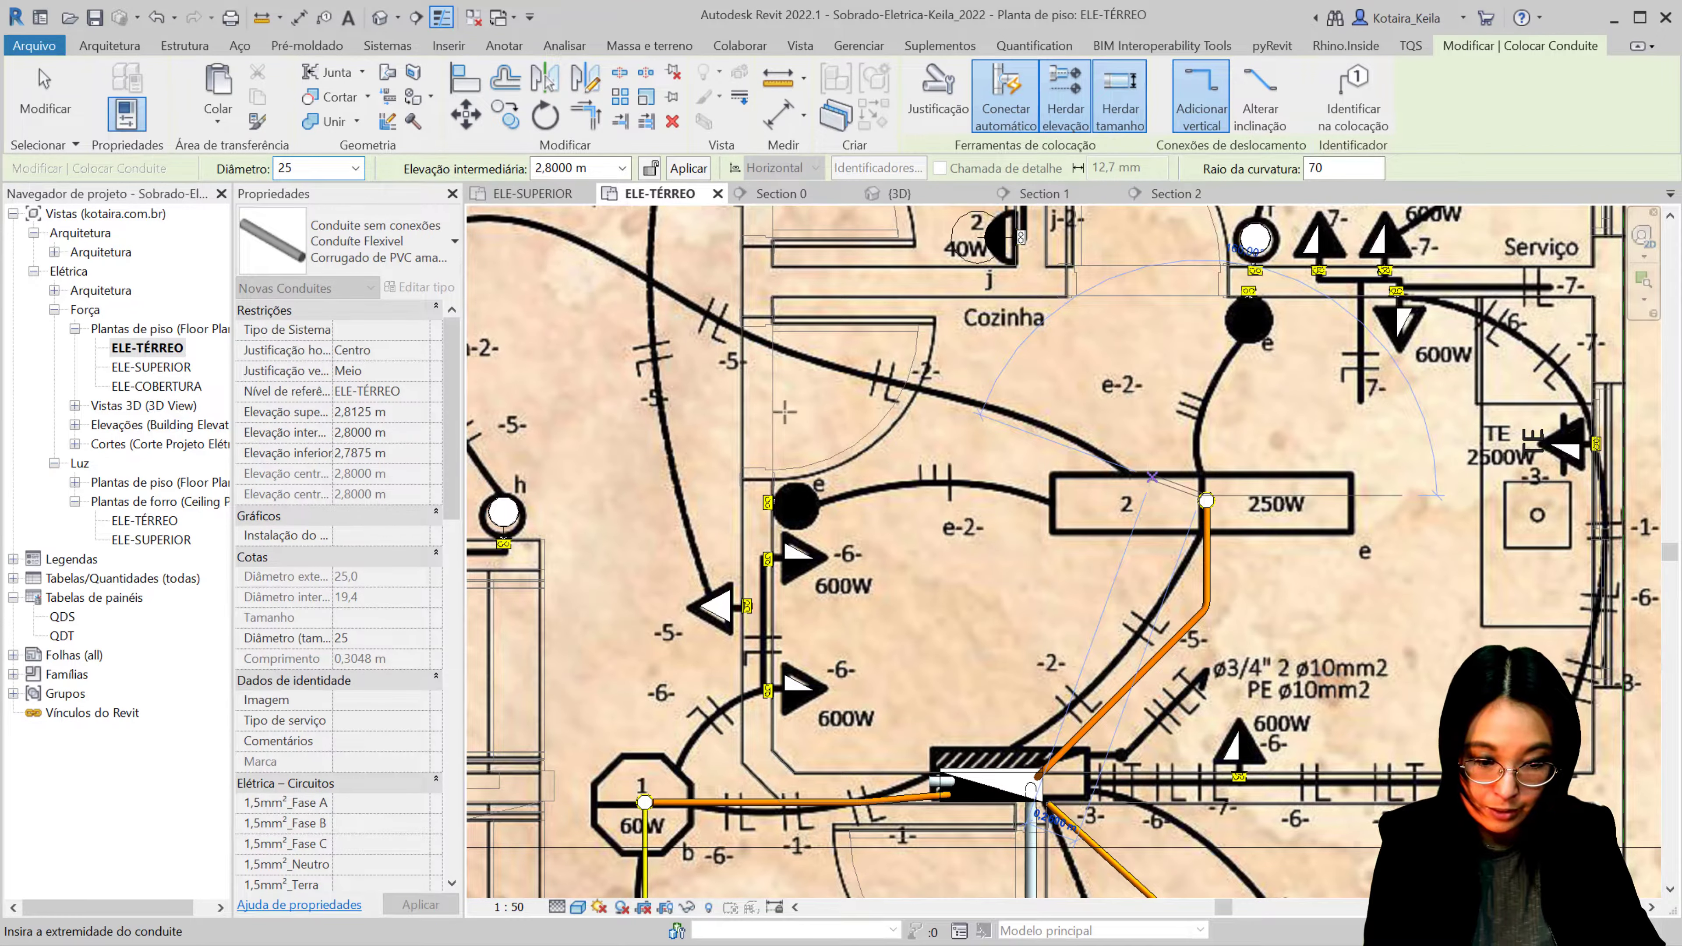
{"action": "left_click", "coordinate": [1153, 477]}
{"action": "scroll", "coordinate": [1205, 505], "scroll_direction": "up", "scroll_amount": 5}
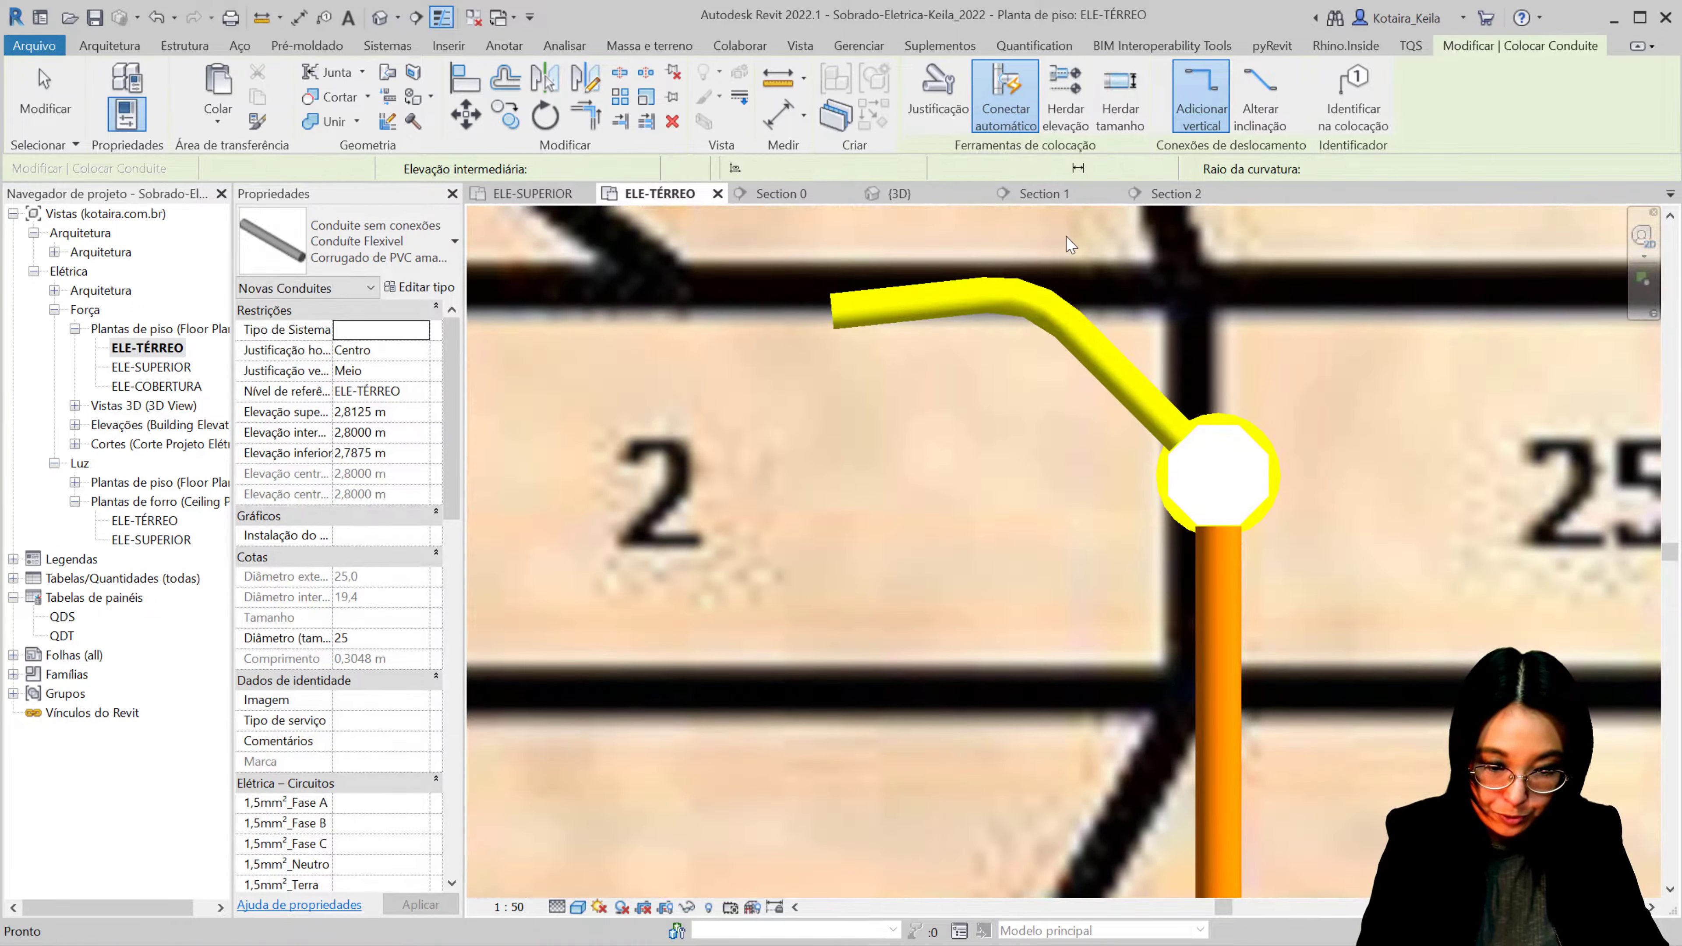
{"action": "key", "text": "Escape"}
{"action": "key", "text": "Escape"}
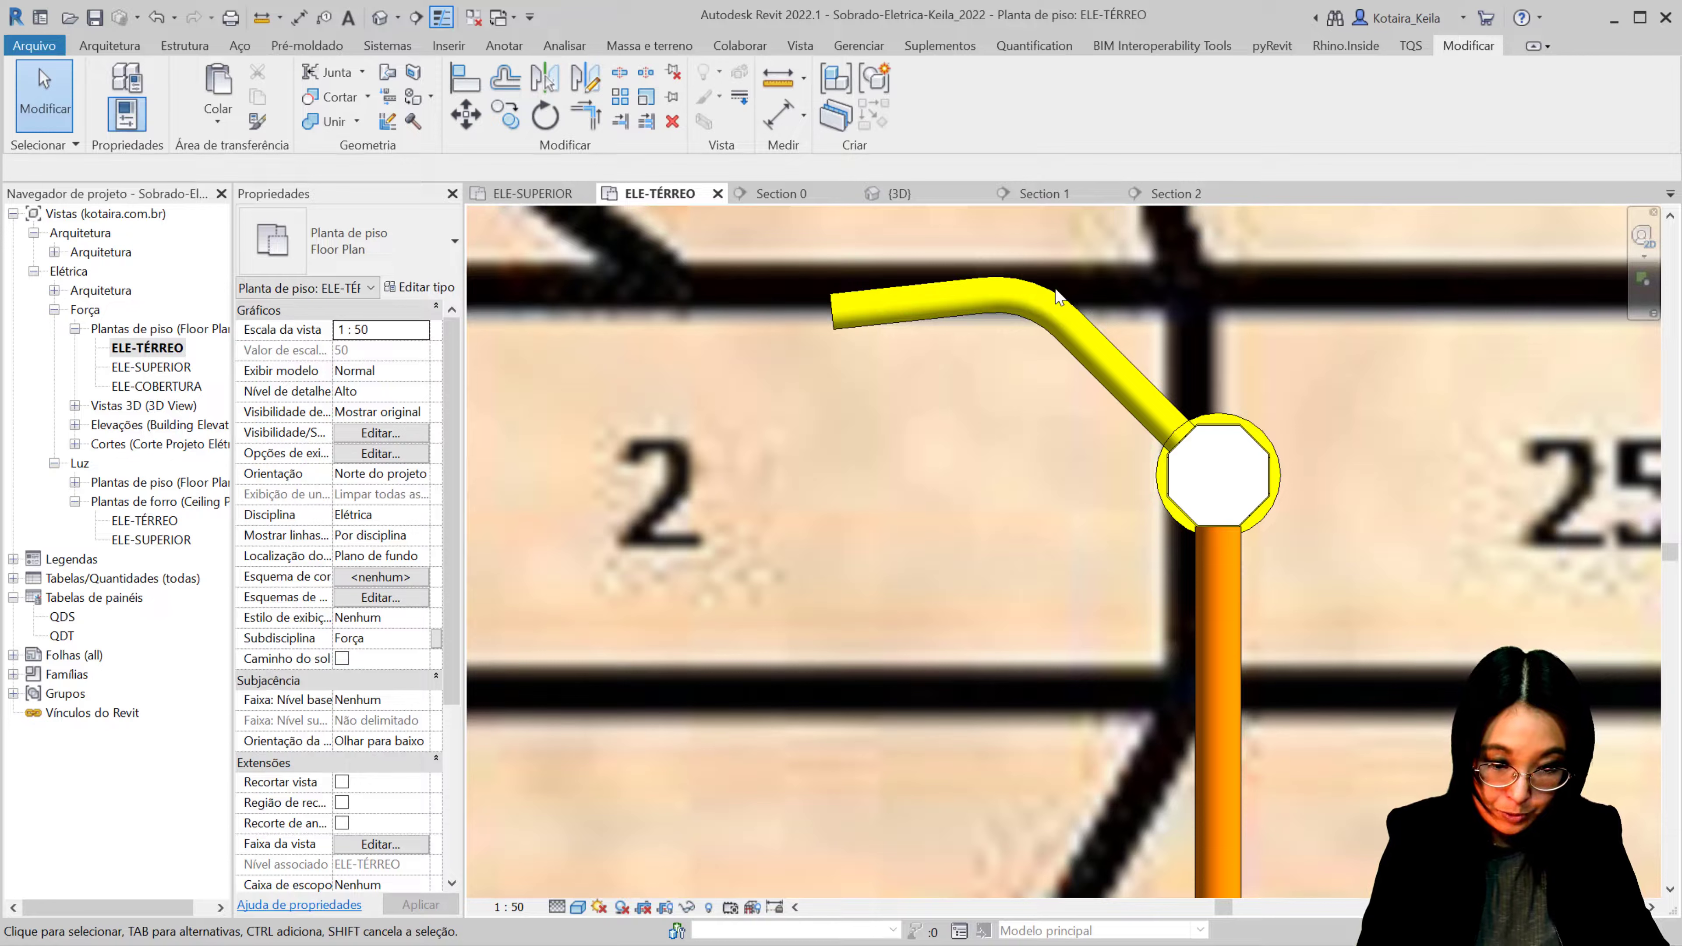
Step: Delete the stray horizontal conduit and extend the diagonal conduit to the 250W octagonal fixture
{"action": "left_click", "coordinate": [950, 303]}
{"action": "key", "text": "Delete"}
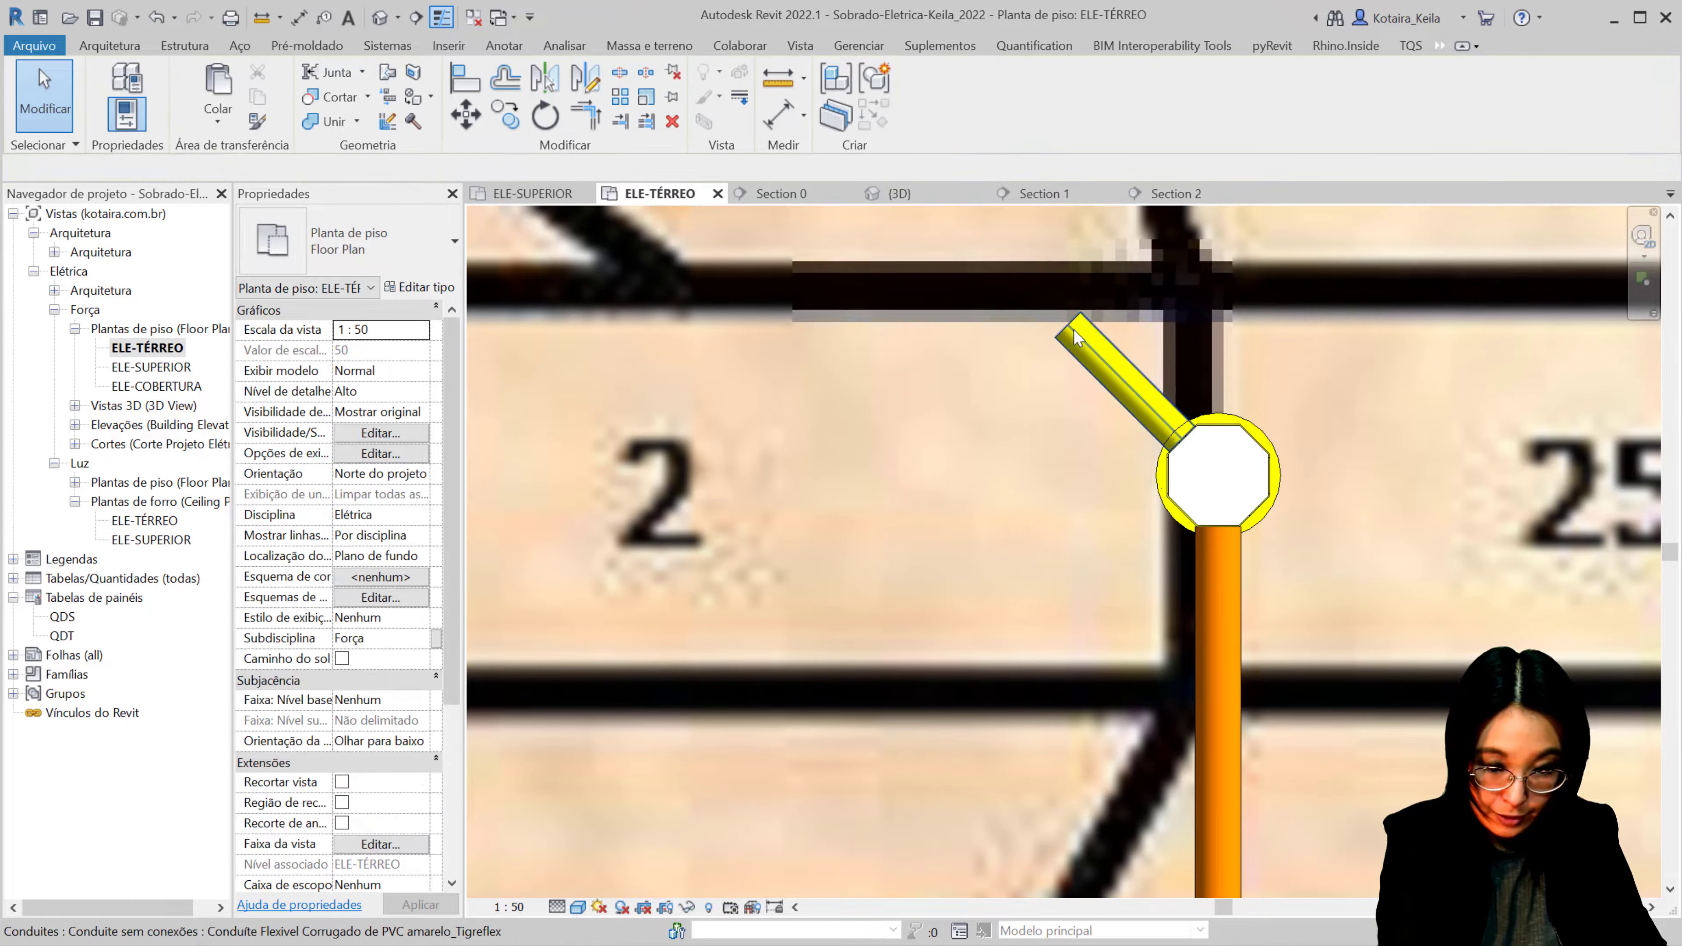
{"action": "left_click", "coordinate": [1074, 331]}
{"action": "right_click", "coordinate": [1068, 329]}
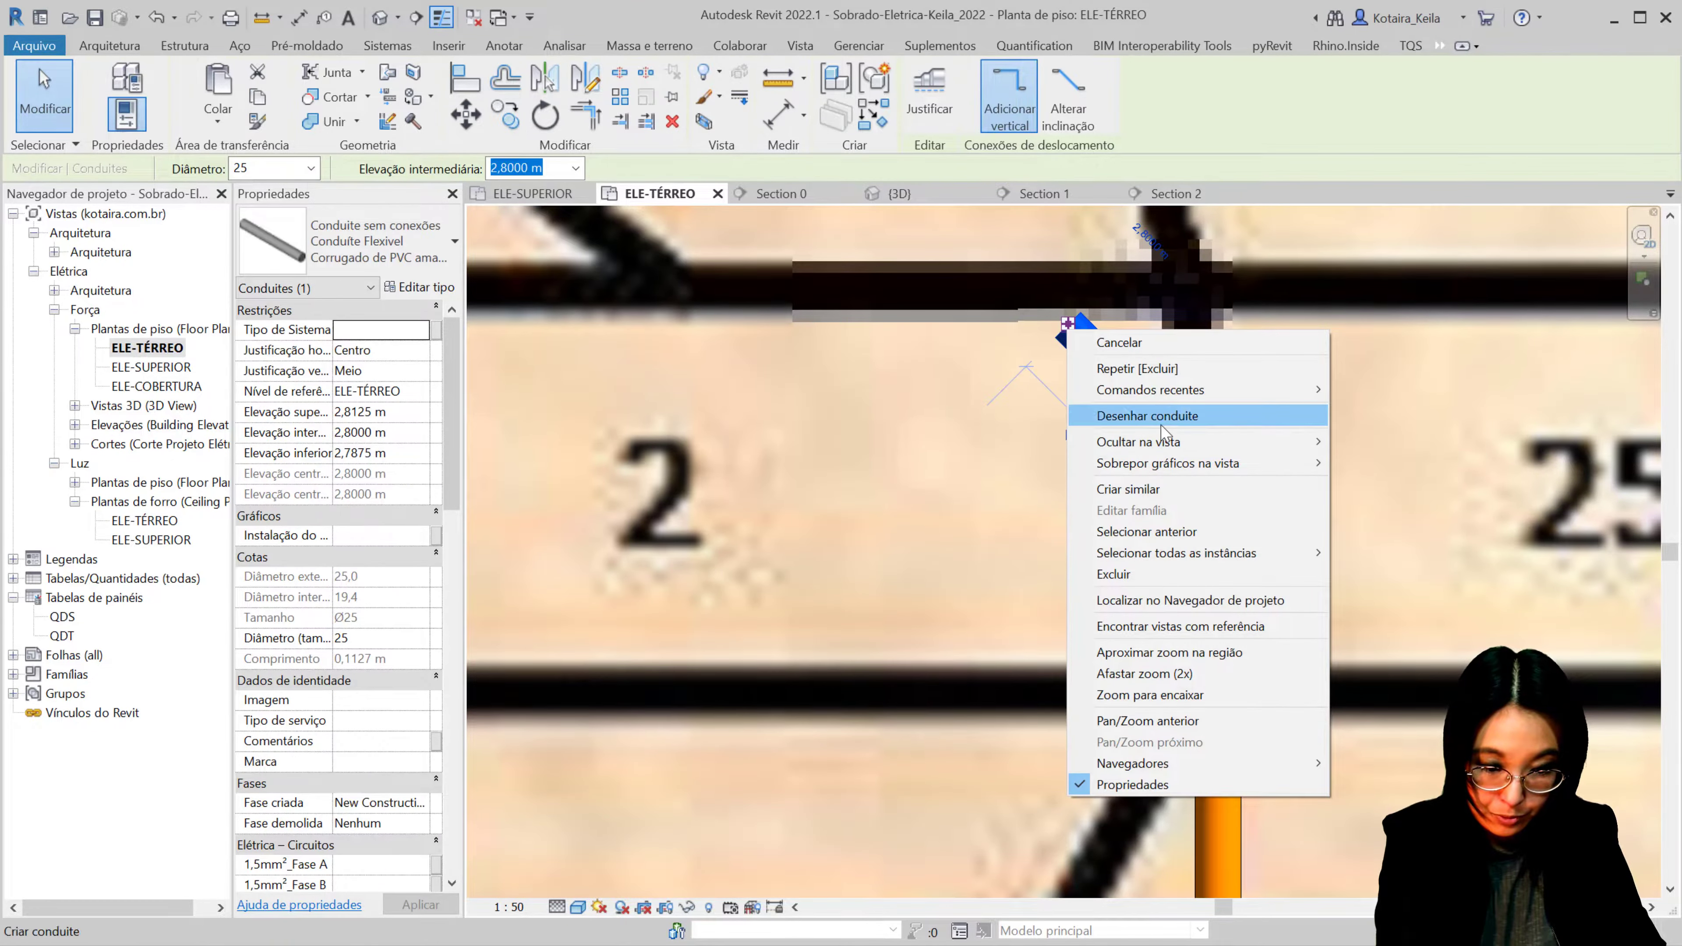
{"action": "left_click", "coordinate": [1148, 415]}
{"action": "scroll", "coordinate": [1147, 415], "scroll_direction": "down", "scroll_amount": 3}
{"action": "scroll", "coordinate": [795, 464], "scroll_direction": "down", "scroll_amount": 3}
{"action": "scroll", "coordinate": [592, 284], "scroll_direction": "up", "scroll_amount": 4}
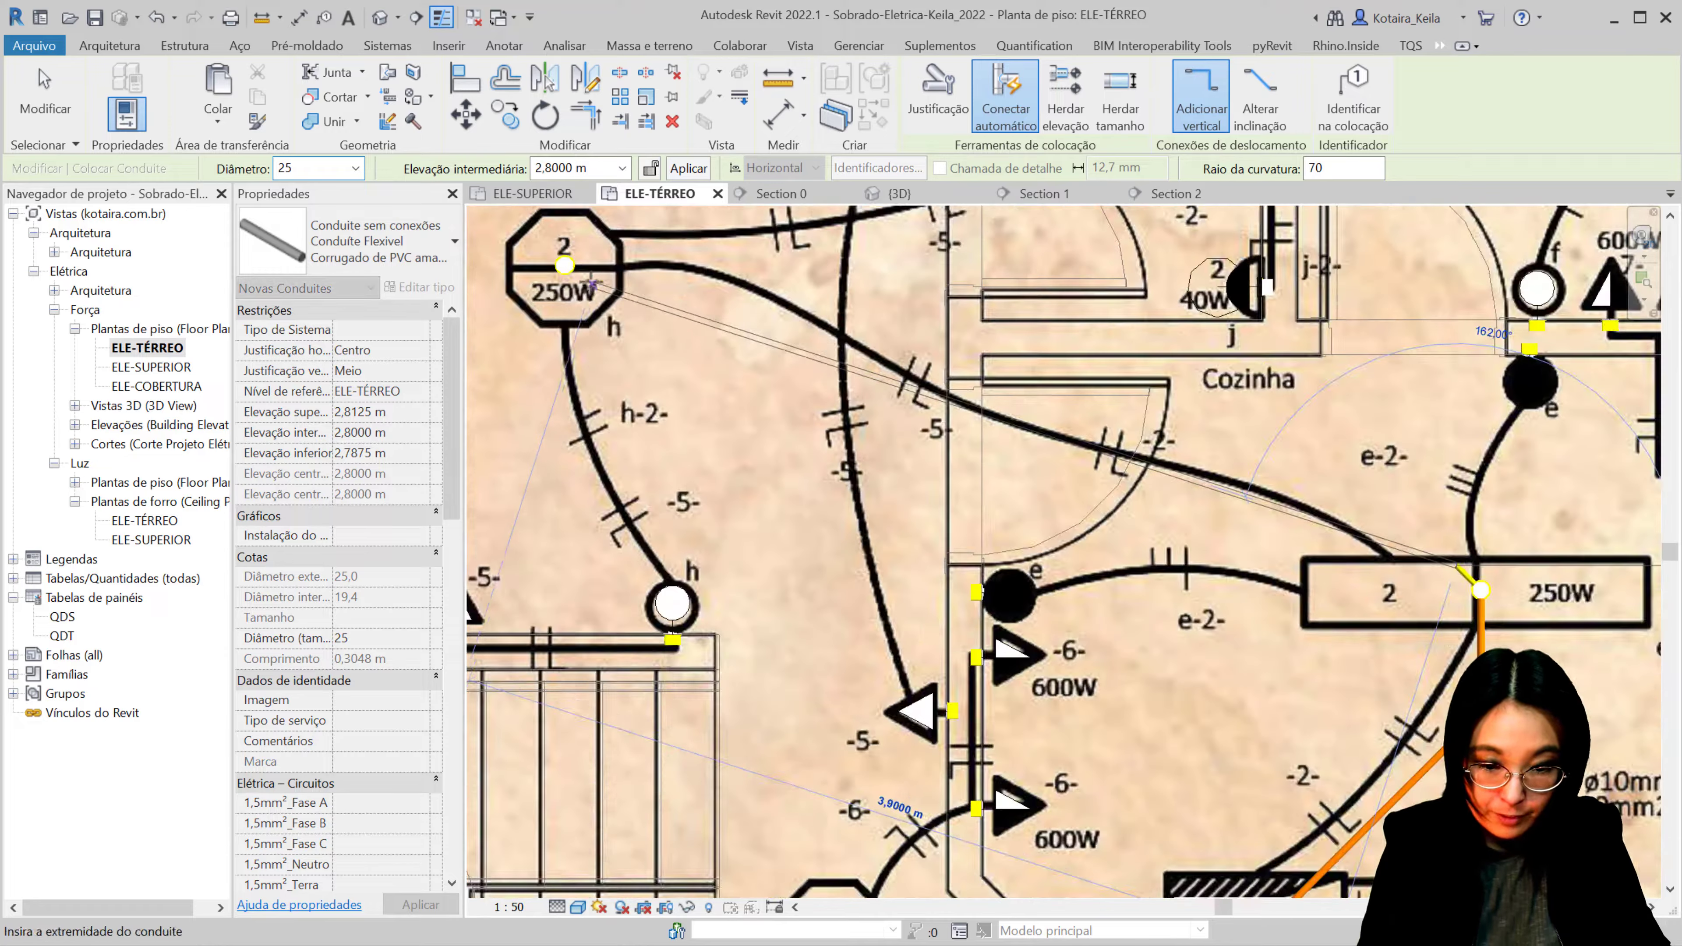
{"action": "left_click", "coordinate": [566, 266]}
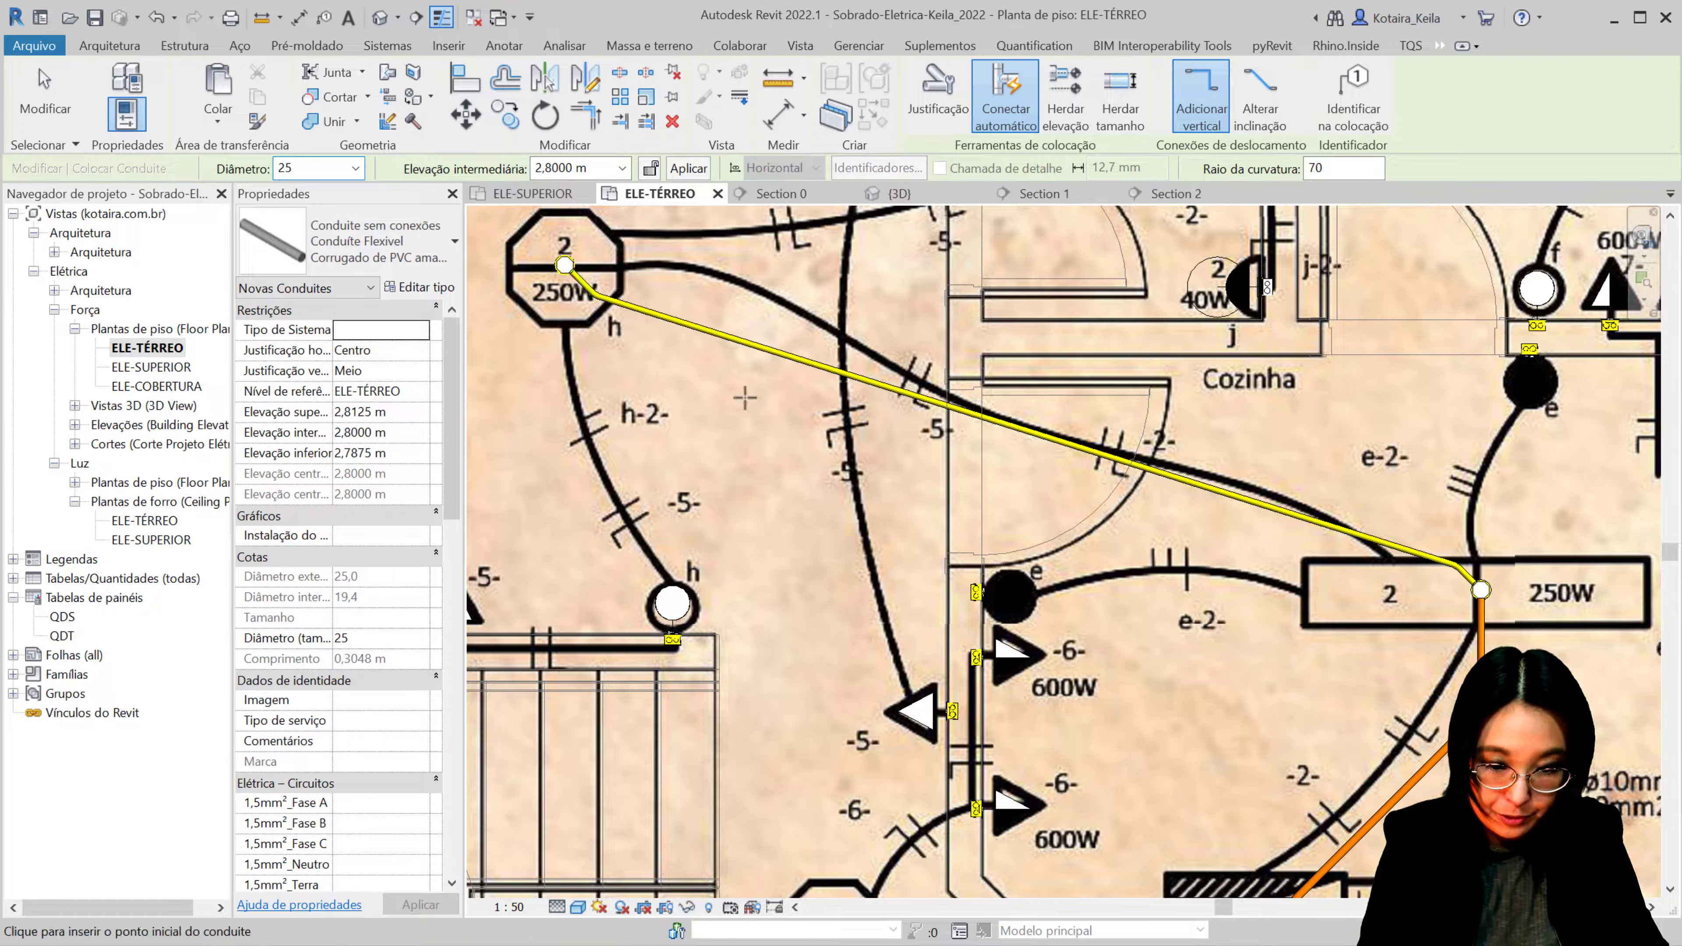
Step: Draw a yellow conduit from the 250W fixture to the 60W fixture connector
{"action": "scroll", "coordinate": [547, 498], "scroll_direction": "up", "scroll_amount": 2}
{"action": "scroll", "coordinate": [547, 498], "scroll_direction": "up", "scroll_amount": 1}
{"action": "scroll", "coordinate": [546, 498], "scroll_direction": "up", "scroll_amount": 2}
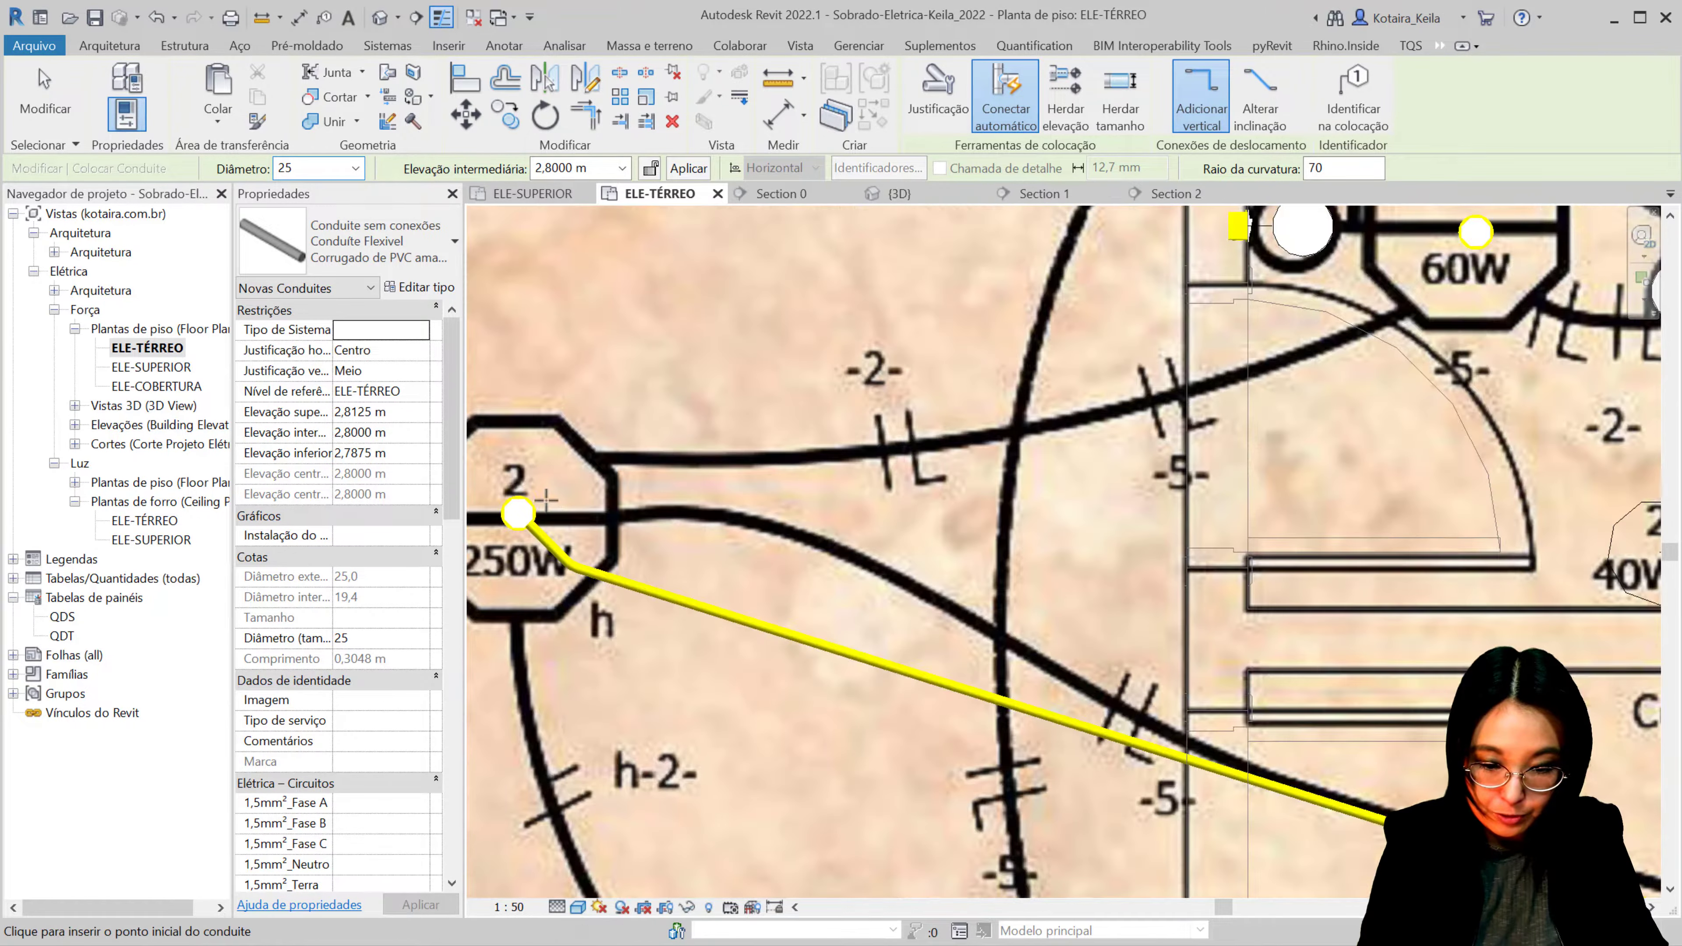
{"action": "left_click", "coordinate": [664, 498]}
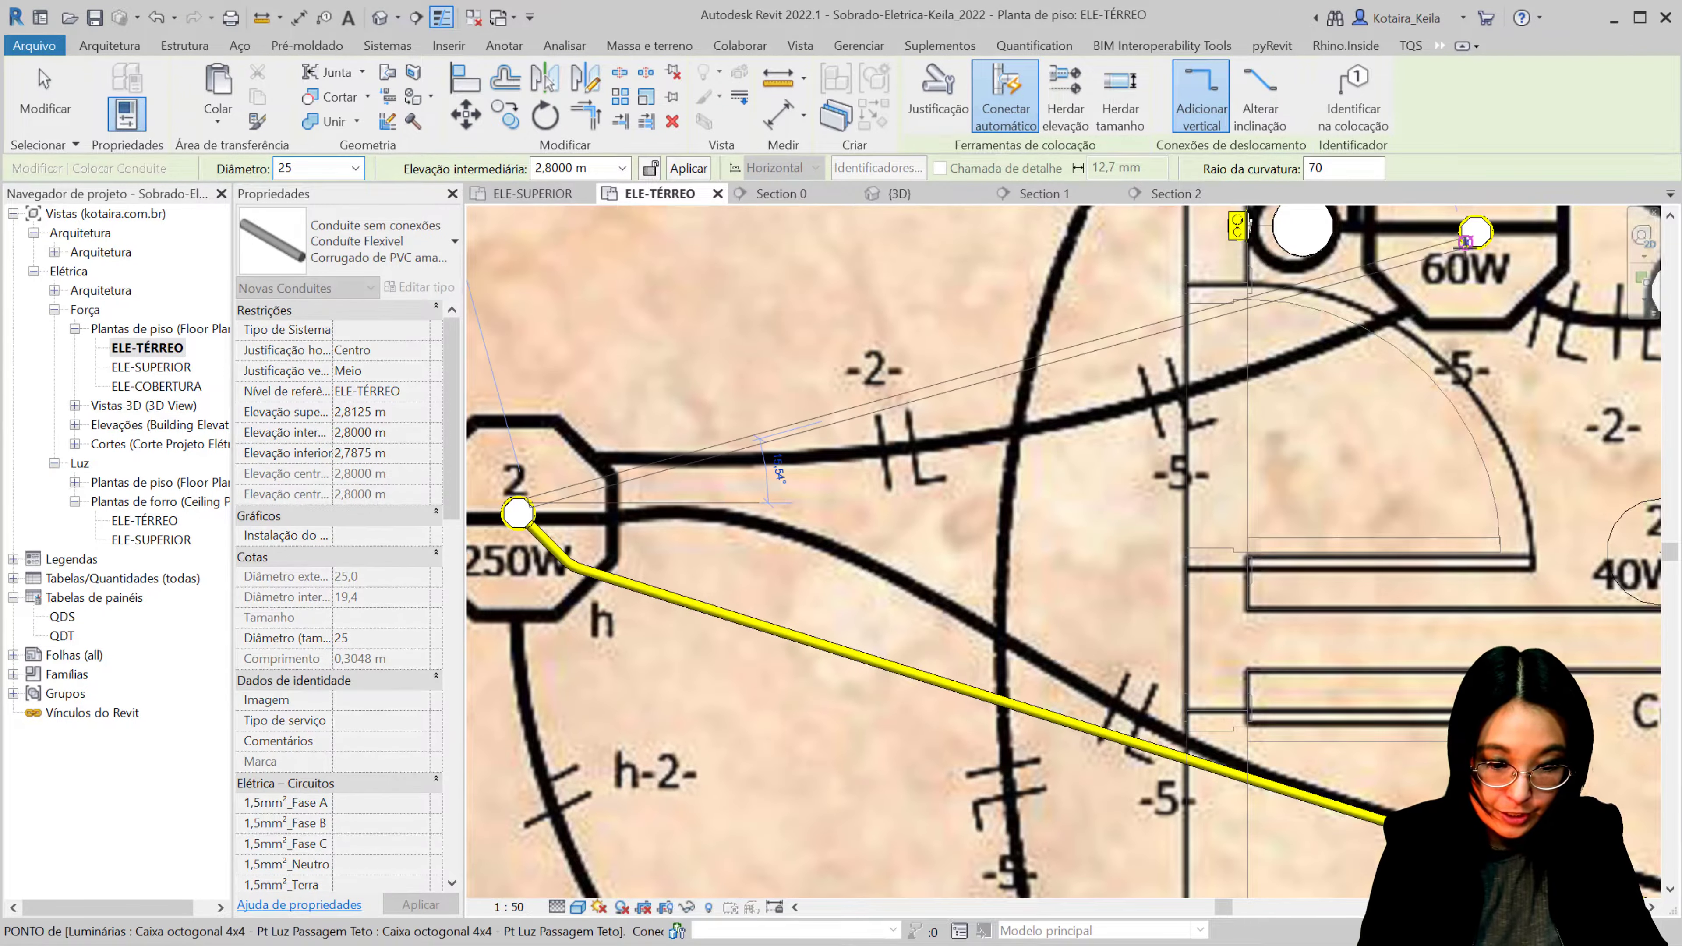
{"action": "left_click", "coordinate": [1475, 231]}
Step: Route a conduit from the 60W fixture toward the rectangular box, dismissing the angle error
{"action": "middle_click_drag", "start_coordinate": [1139, 373], "coordinate": [818, 305]}
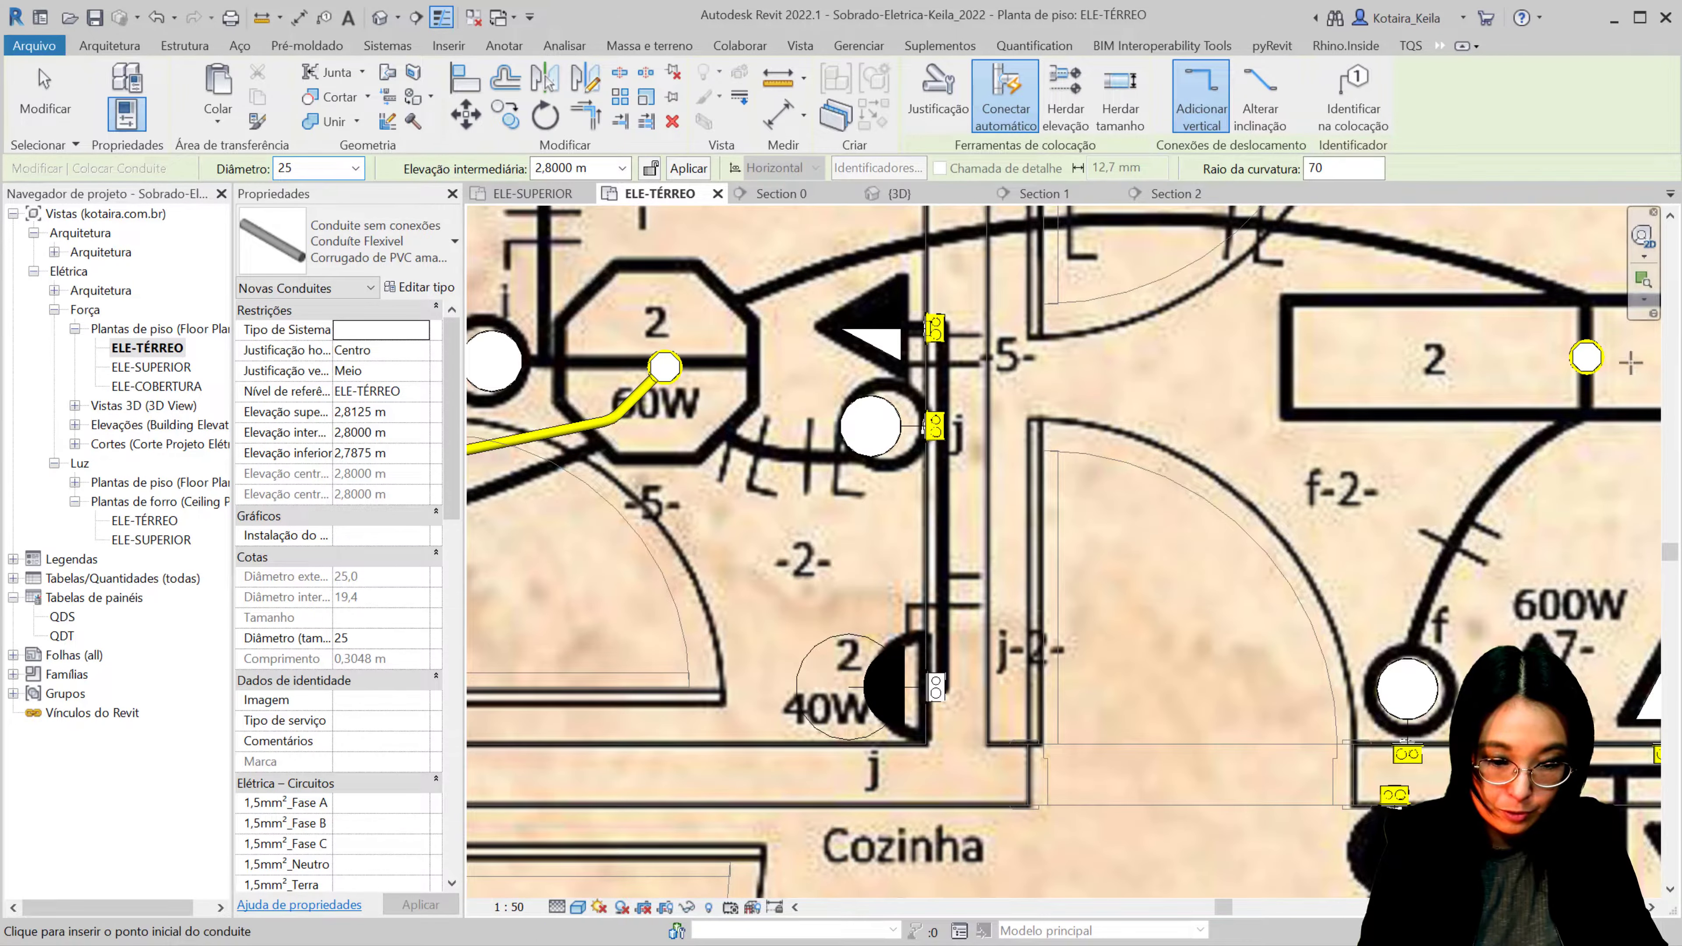
{"action": "left_click", "coordinate": [1587, 358]}
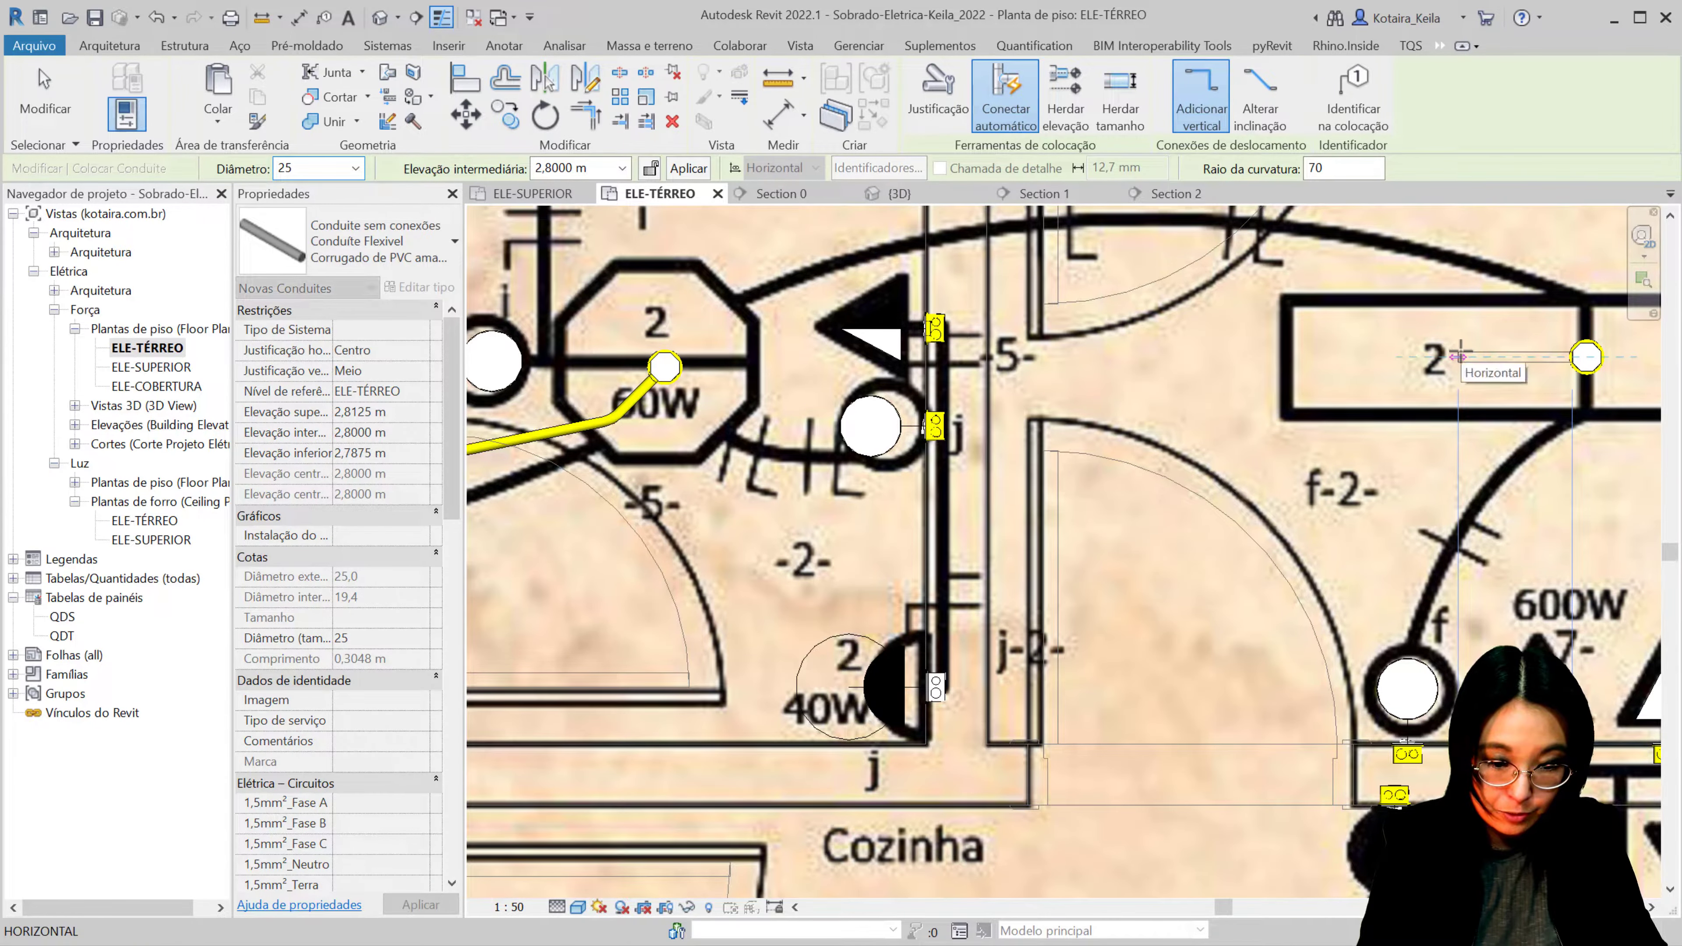
{"action": "left_click", "coordinate": [664, 366]}
{"action": "left_click", "coordinate": [720, 310]}
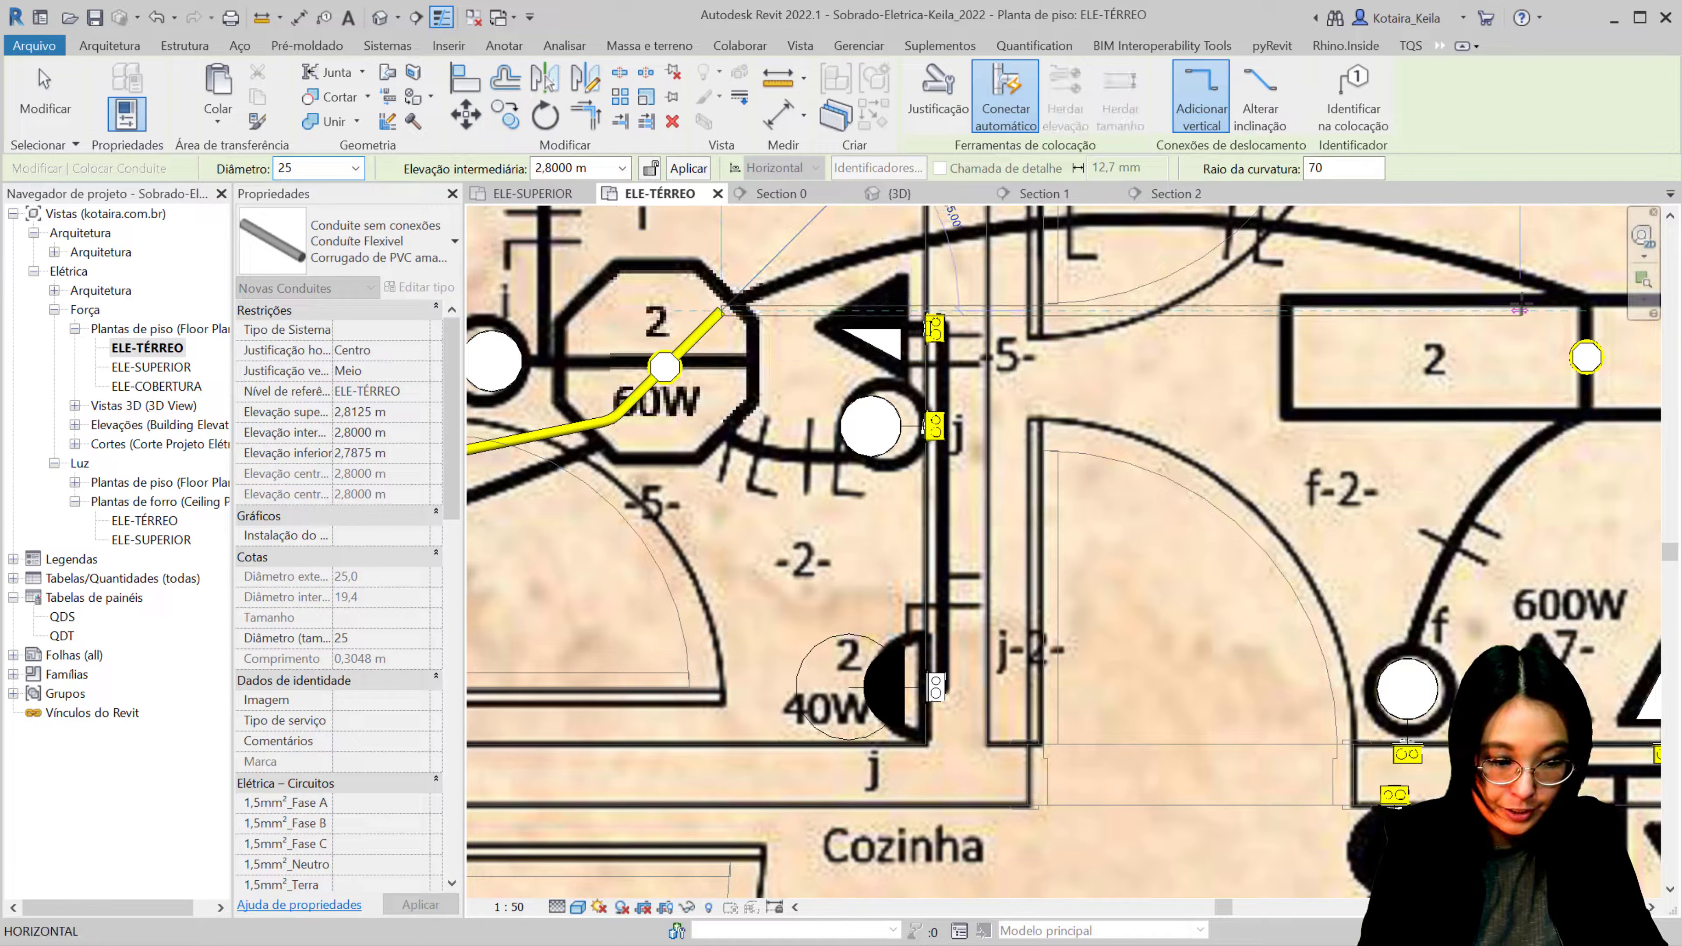
{"action": "scroll", "coordinate": [1596, 351], "scroll_direction": "up", "scroll_amount": 3}
{"action": "left_click", "coordinate": [1545, 359]}
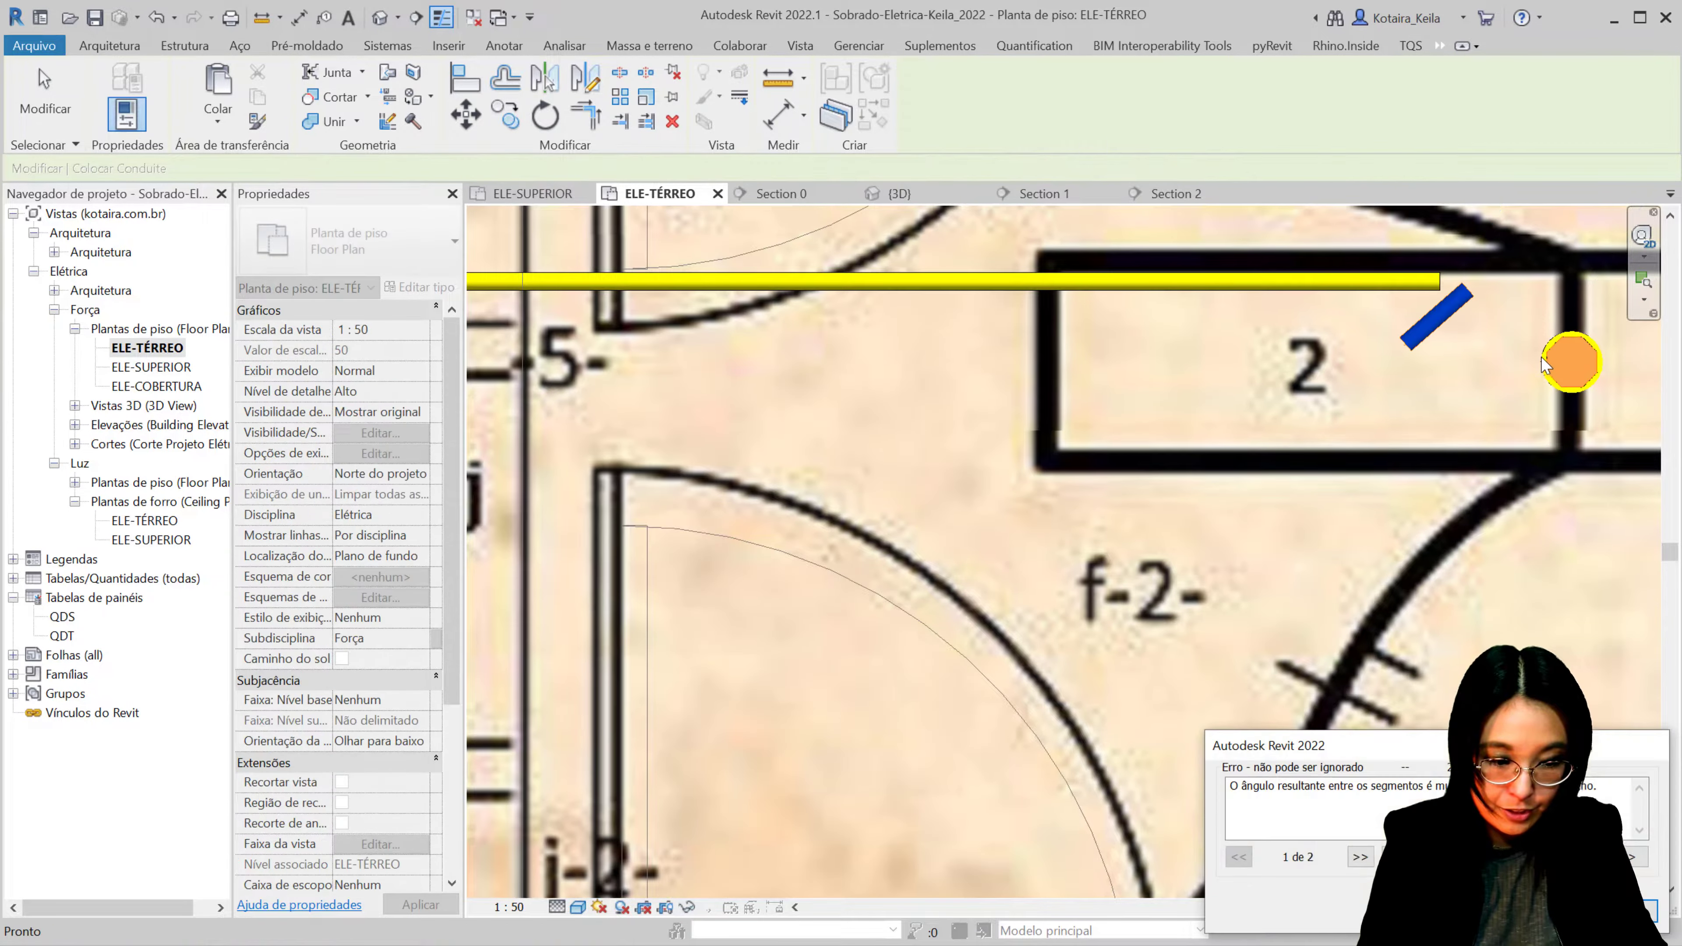
{"action": "left_click", "coordinate": [1636, 909]}
{"action": "scroll", "coordinate": [1292, 398], "scroll_direction": "down", "scroll_amount": 5}
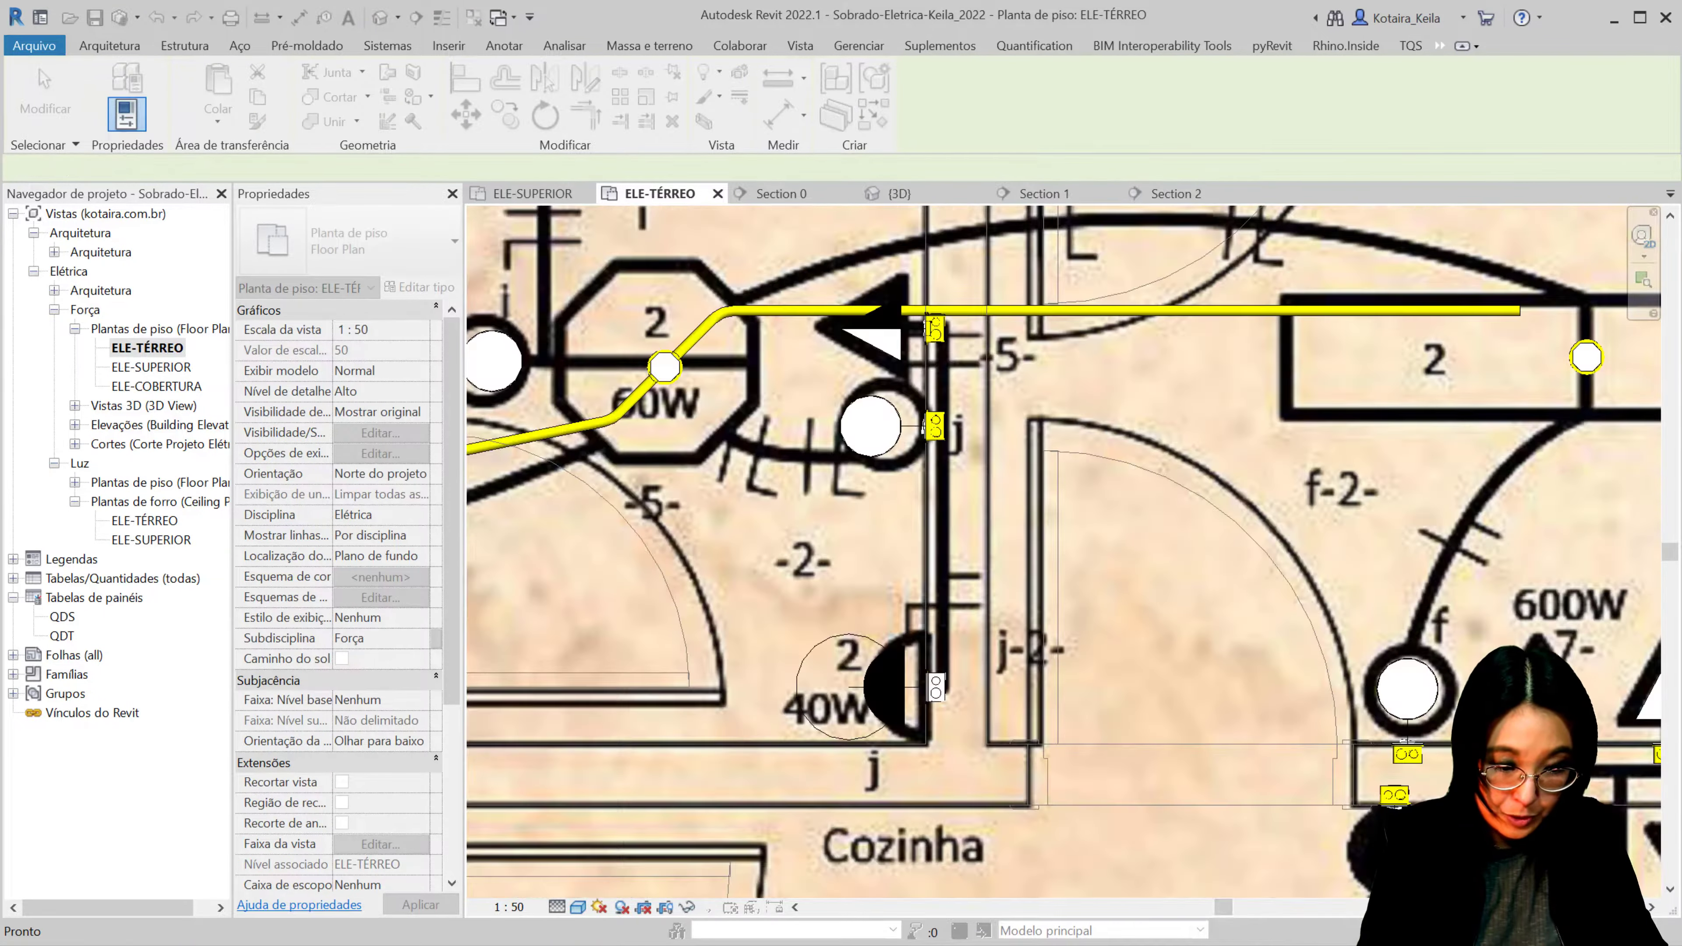
{"action": "scroll", "coordinate": [1292, 374], "scroll_direction": "up", "scroll_amount": 3}
{"action": "scroll", "coordinate": [1292, 374], "scroll_direction": "up", "scroll_amount": 3}
Step: Connect the box by the 150W fixture into the horizontal run with a short diagonal leg
{"action": "left_click", "coordinate": [1292, 373]}
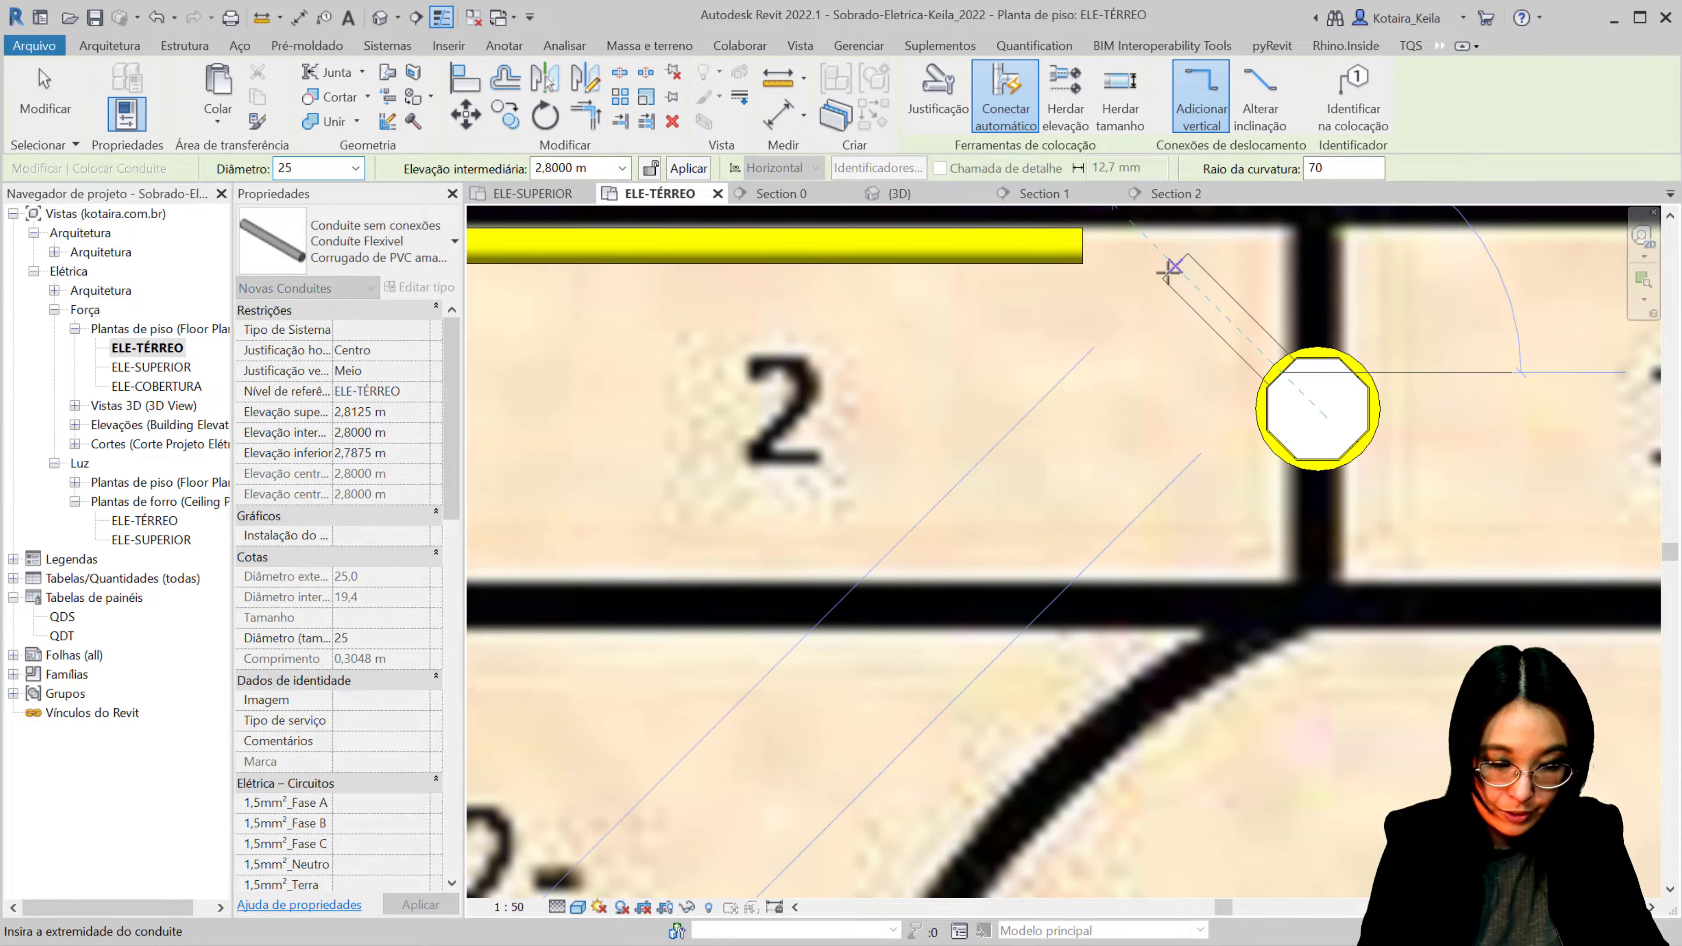
{"action": "left_click", "coordinate": [1169, 269]}
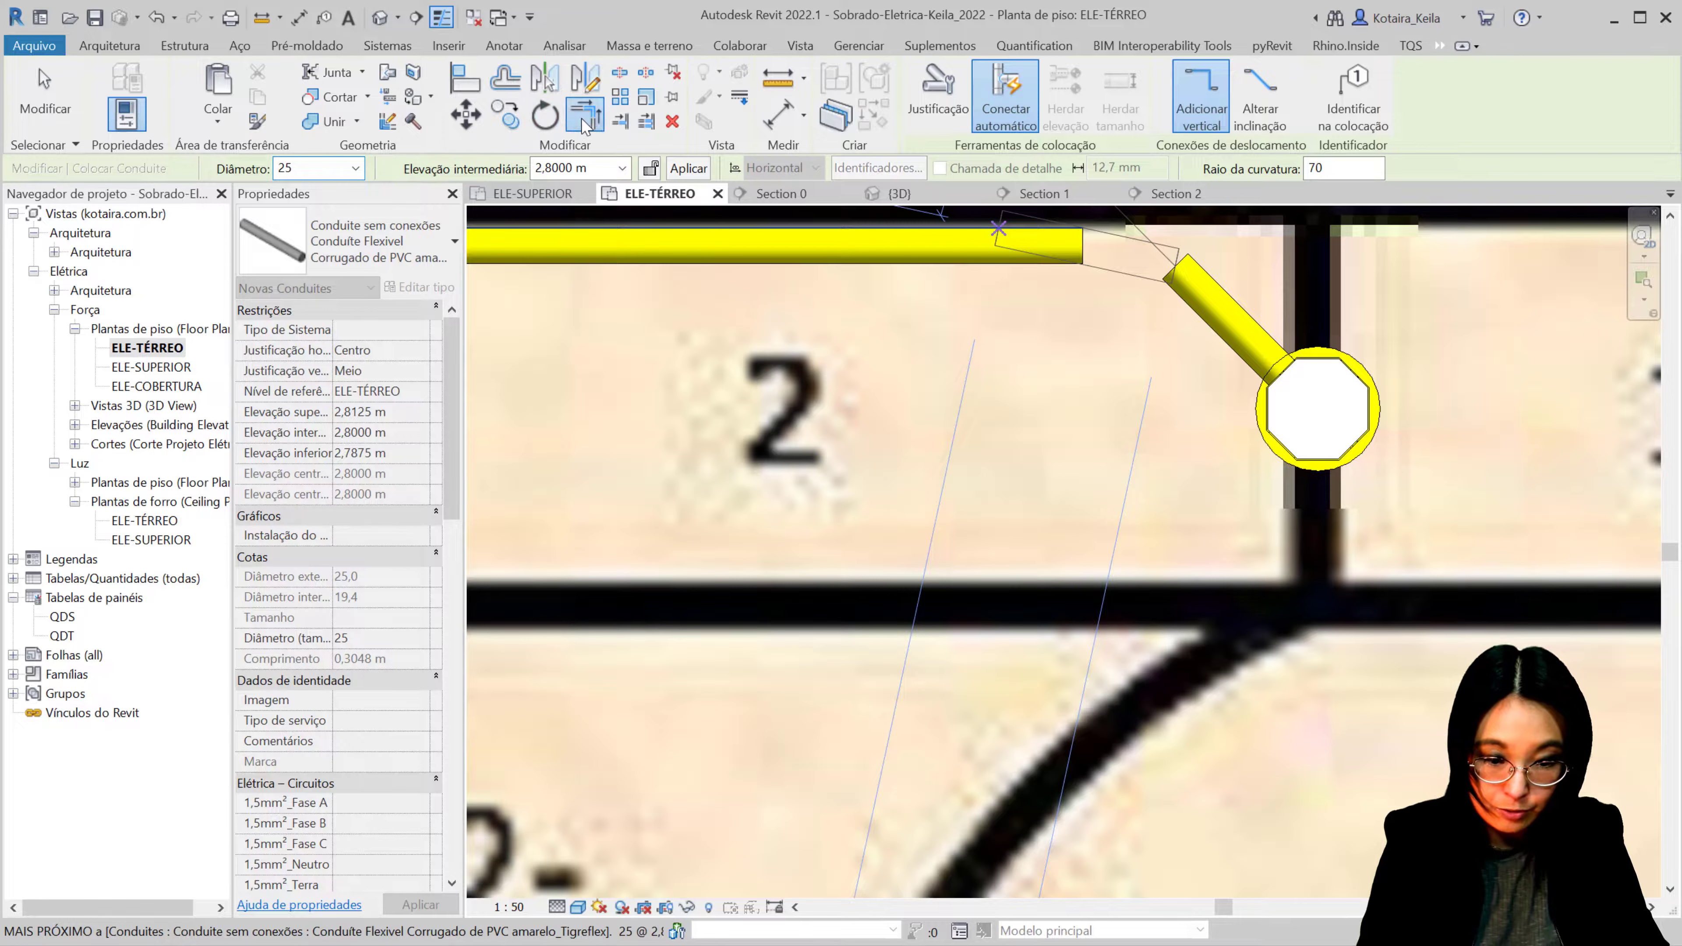
{"action": "left_click", "coordinate": [998, 228]}
{"action": "key", "text": "Escape"}
{"action": "key", "text": "Escape"}
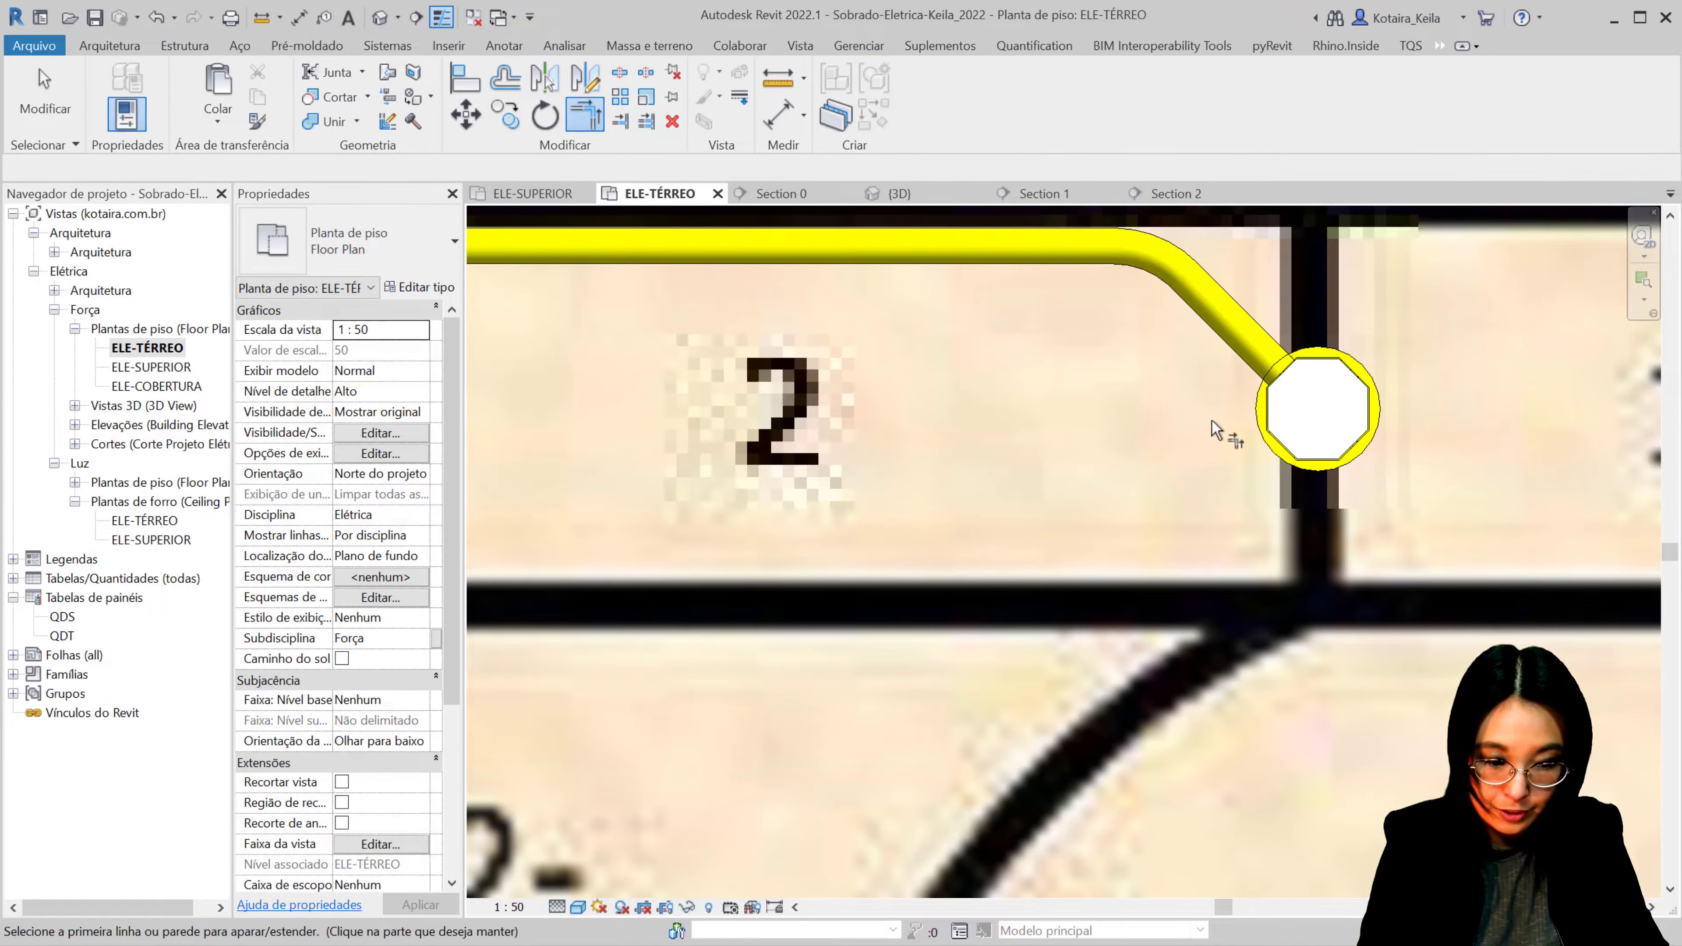
{"action": "scroll", "coordinate": [1213, 424], "scroll_direction": "down", "scroll_amount": 5}
{"action": "scroll", "coordinate": [1212, 423], "scroll_direction": "down", "scroll_amount": 1}
{"action": "scroll", "coordinate": [1213, 423], "scroll_direction": "down", "scroll_amount": 1}
Step: Pan over the ground-floor conduits, then switch to the ELE-SUPERIOR floor plan
{"action": "middle_click_drag", "start_coordinate": [1212, 424], "coordinate": [1134, 323]}
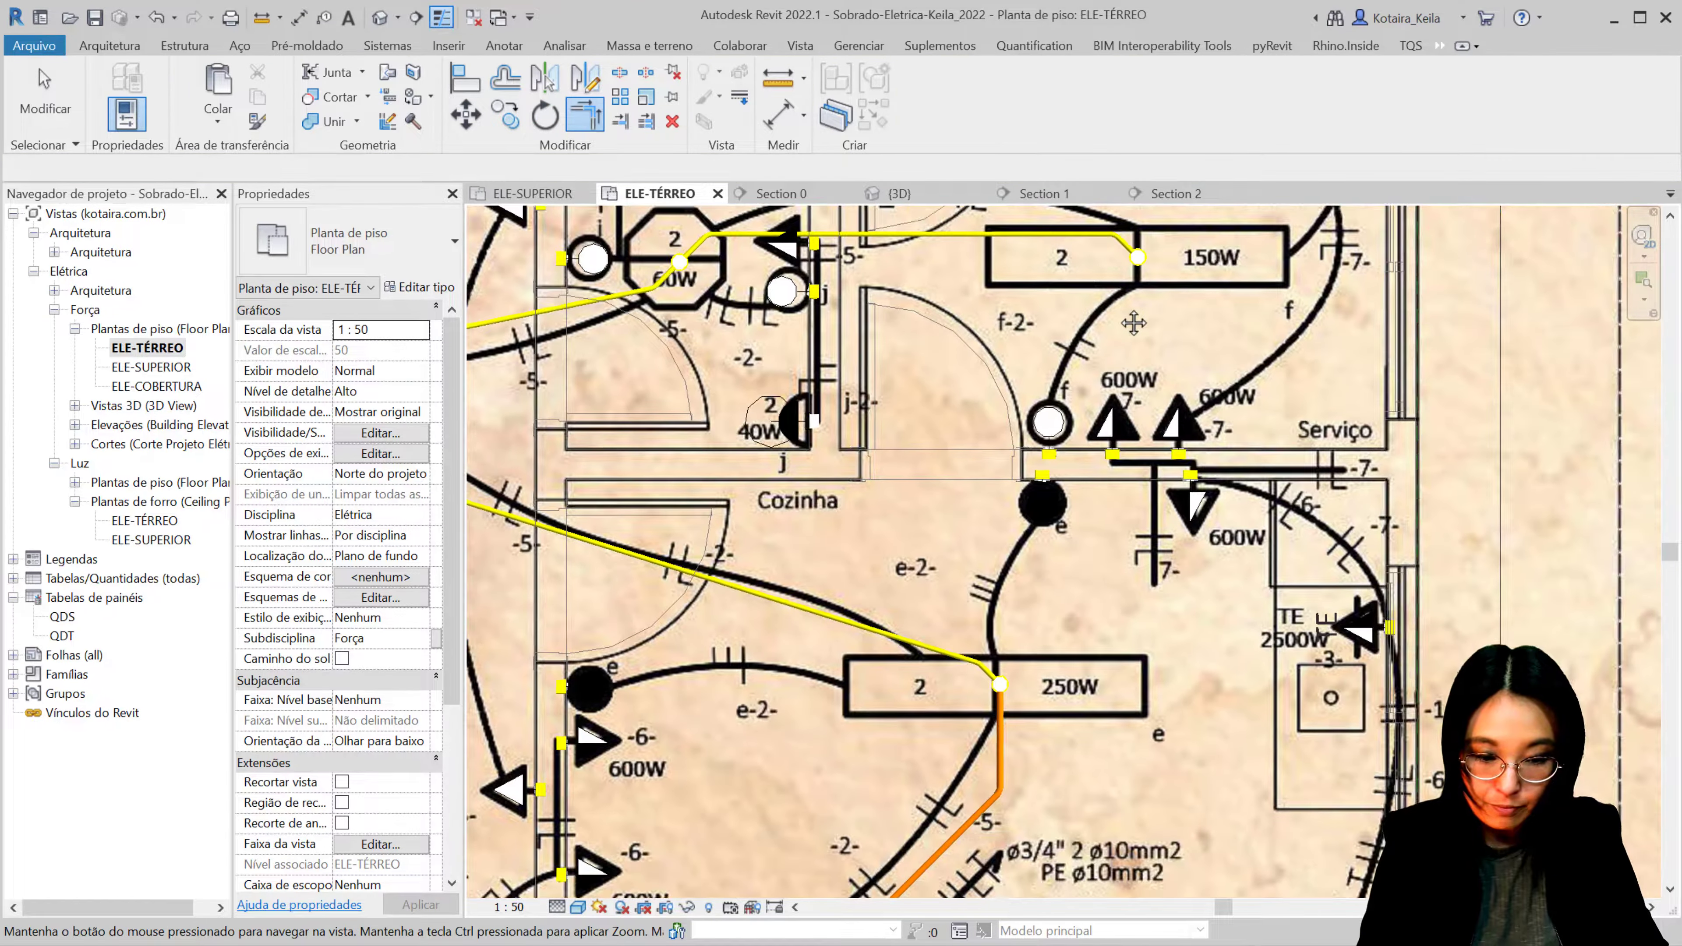
{"action": "scroll", "coordinate": [1073, 464], "scroll_direction": "down", "scroll_amount": 3}
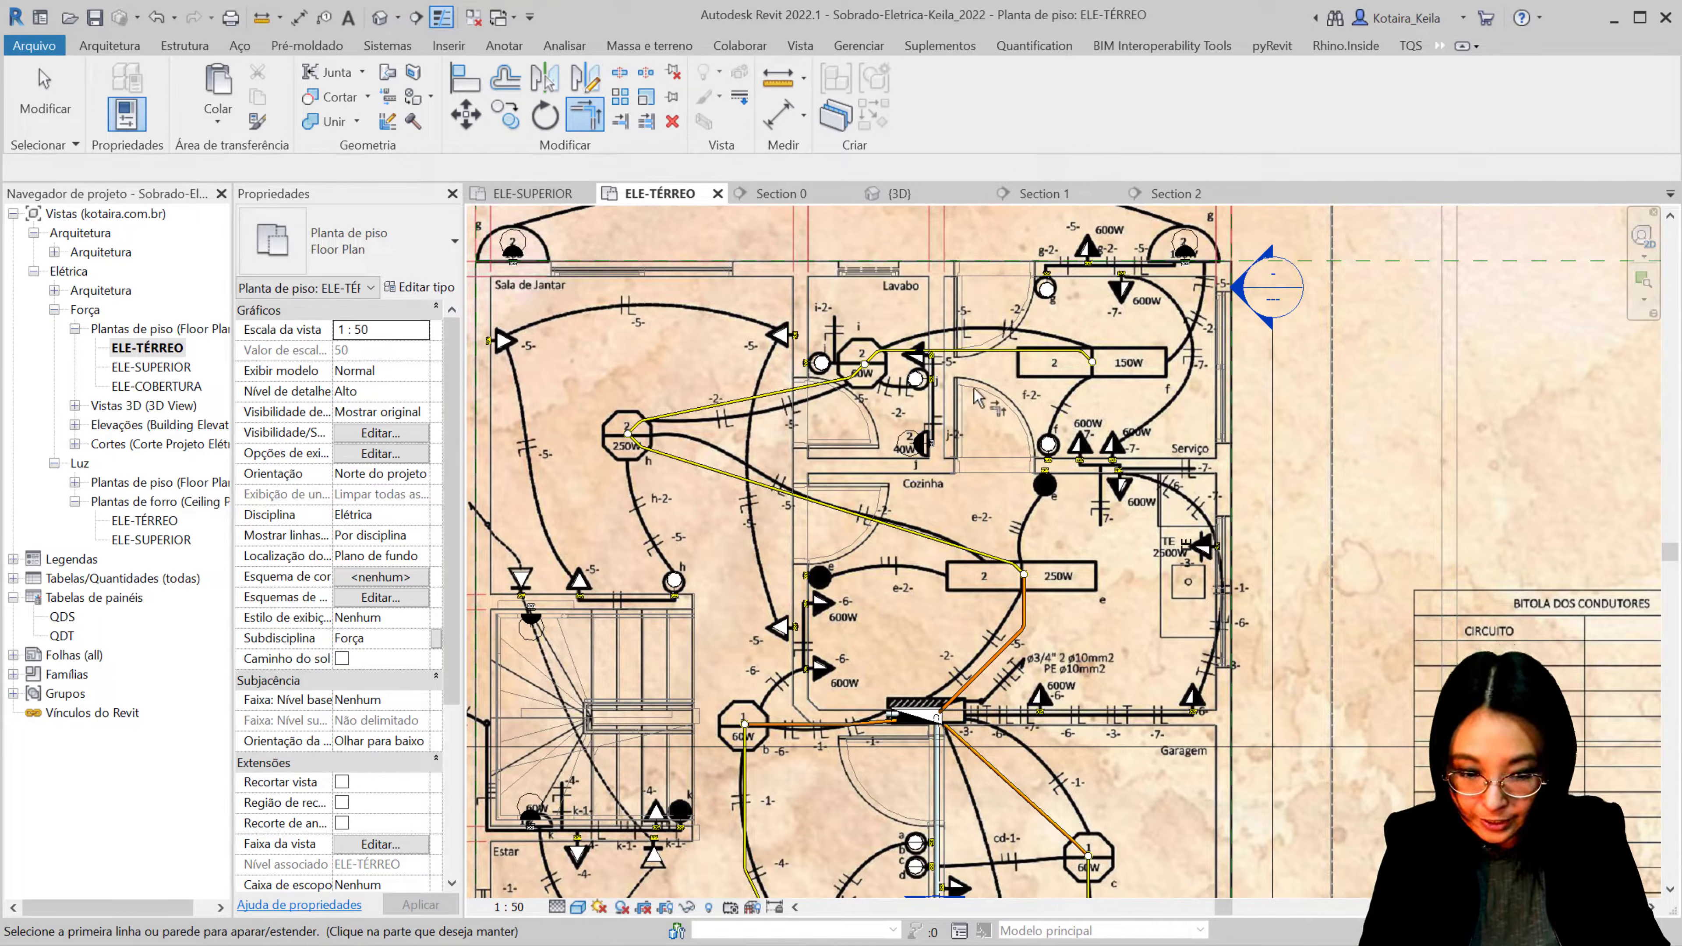
{"action": "middle_click_drag", "start_coordinate": [977, 391], "coordinate": [944, 198]}
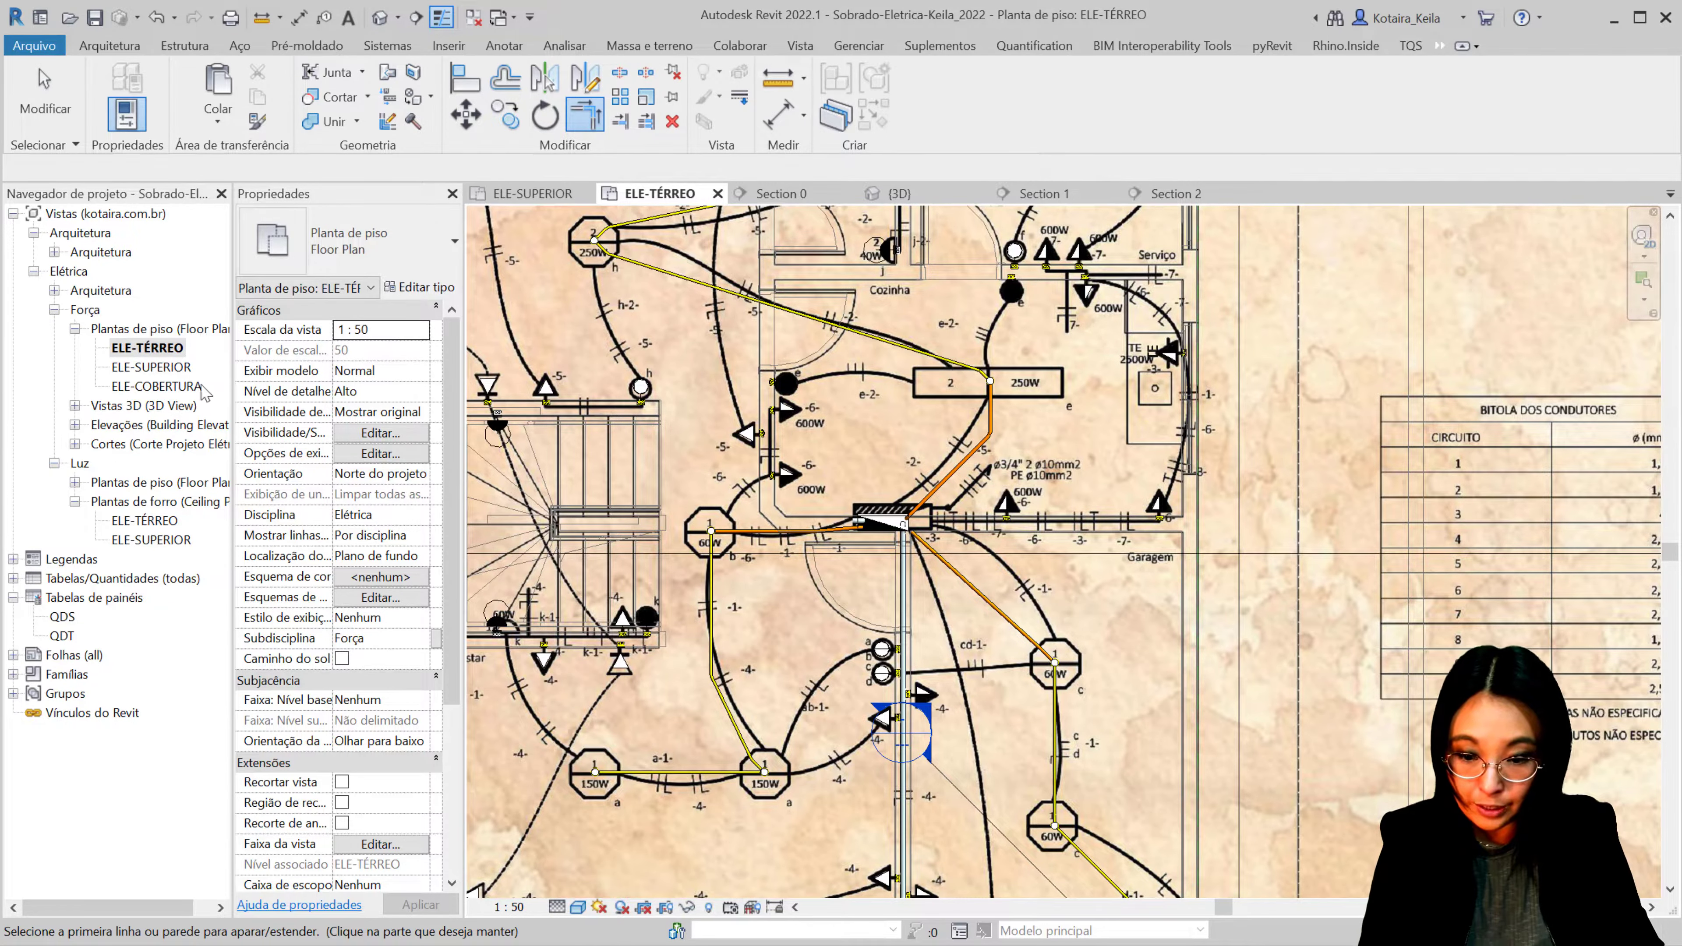
{"action": "double_click", "coordinate": [171, 369]}
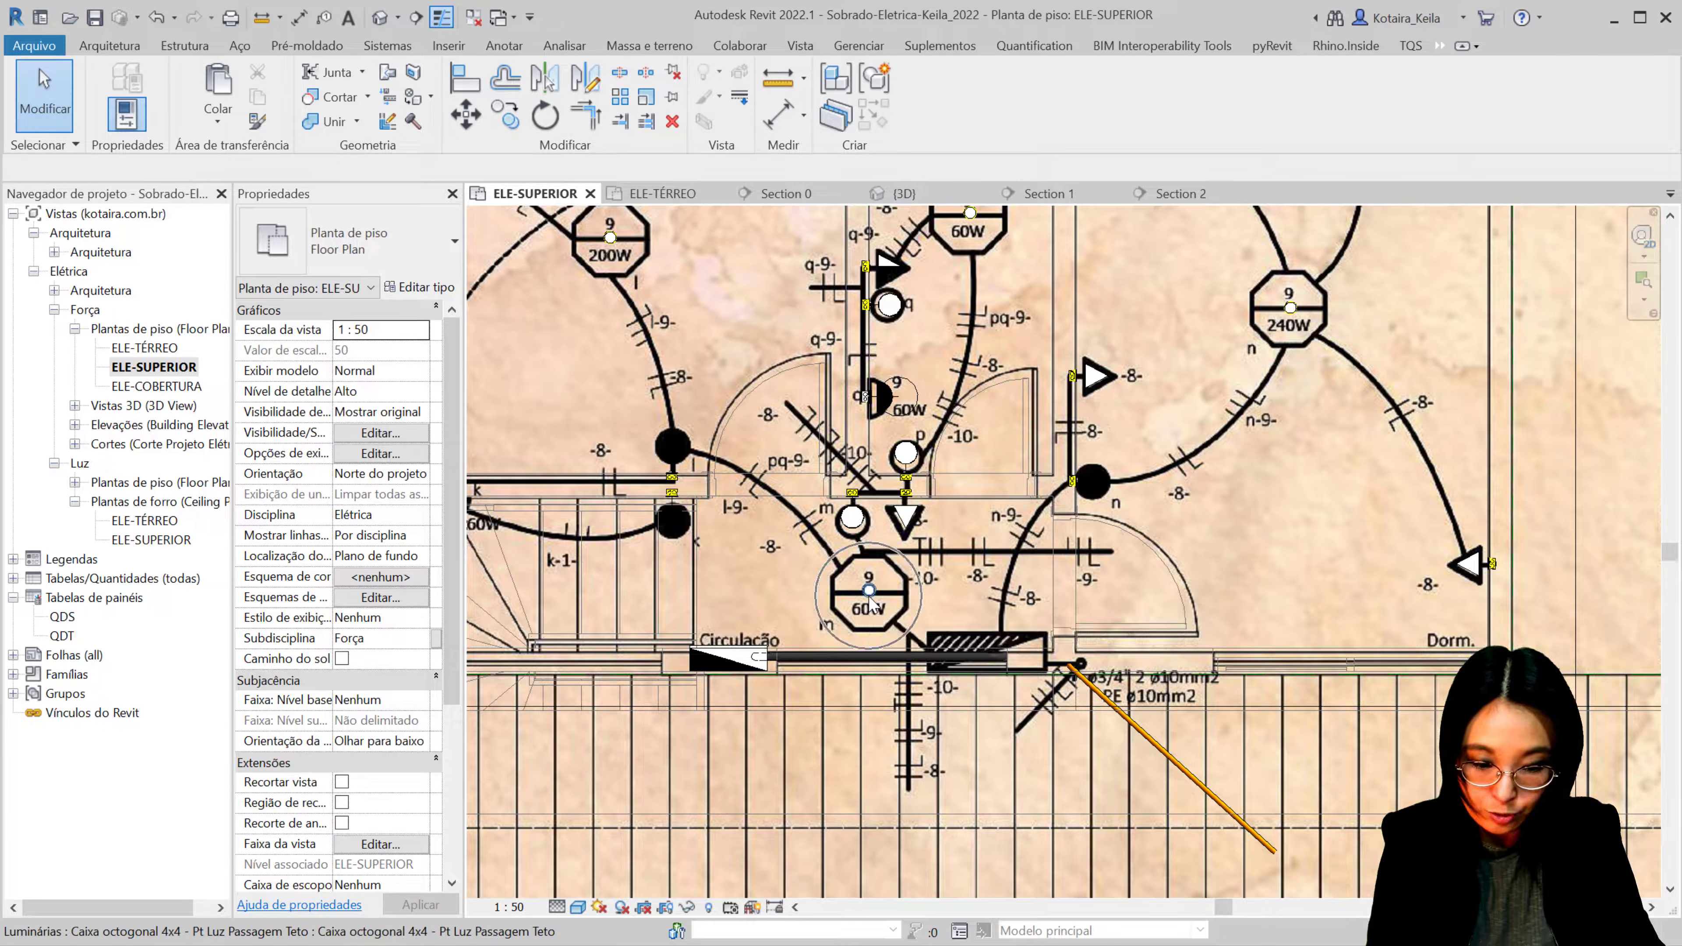
Step: Select the QDS panel and start a conduit drawn from its face
{"action": "left_click", "coordinate": [740, 663]}
{"action": "scroll", "coordinate": [768, 659], "scroll_direction": "up", "scroll_amount": 3}
{"action": "scroll", "coordinate": [769, 659], "scroll_direction": "up", "scroll_amount": 2}
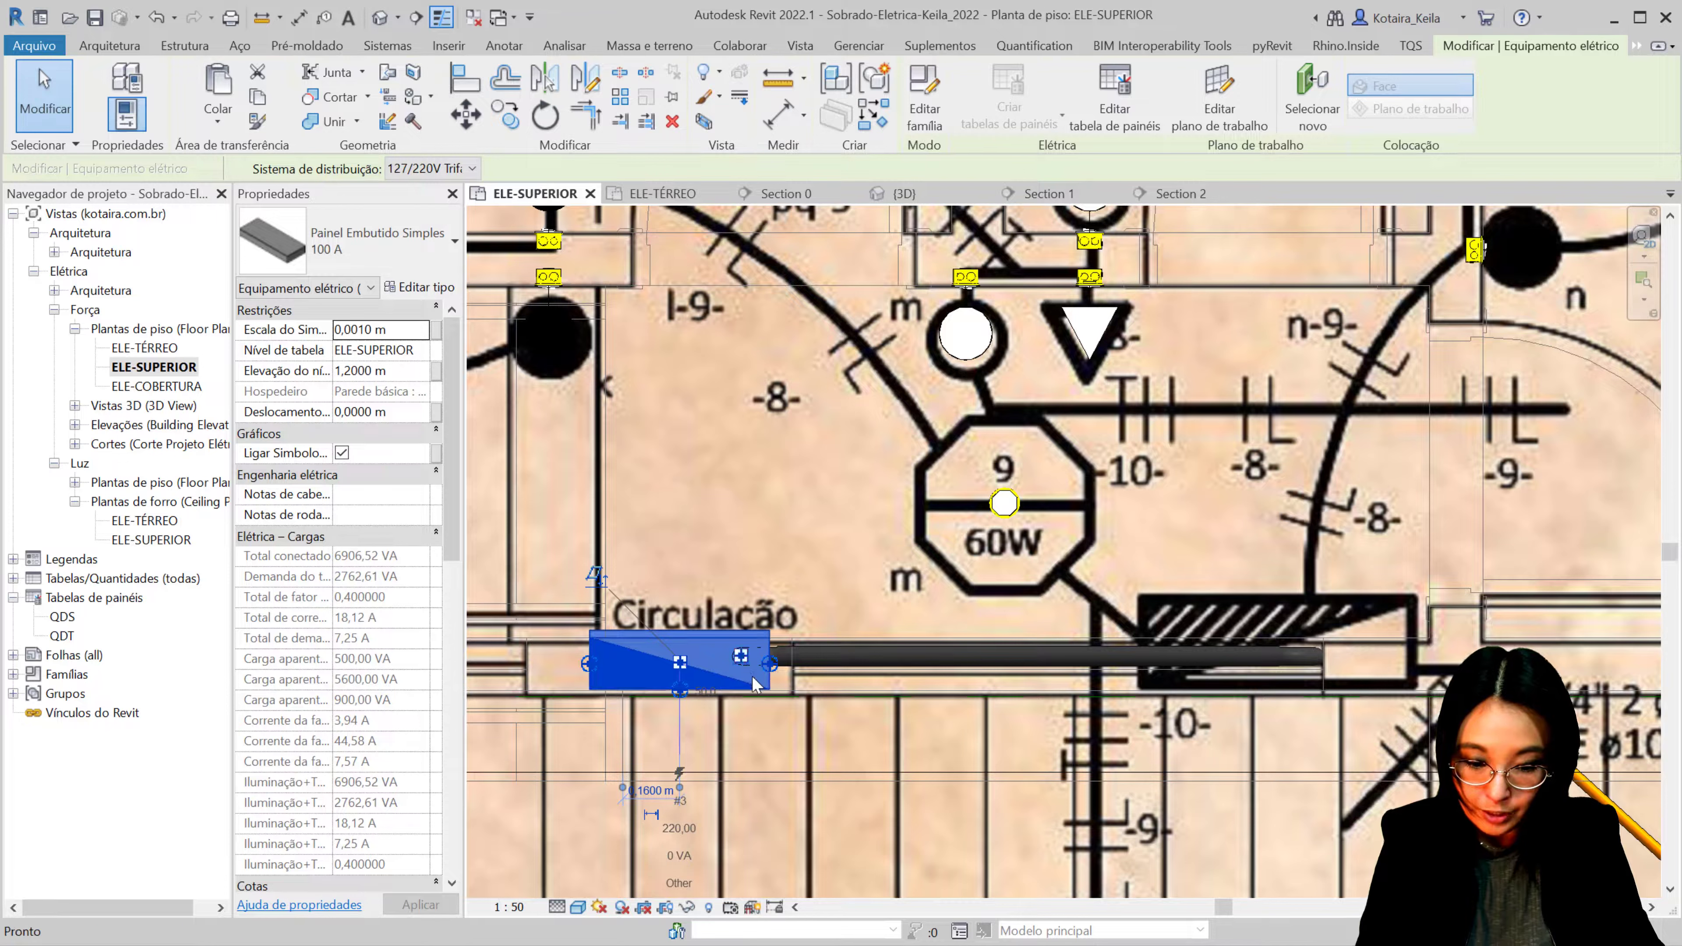
{"action": "key", "text": "Escape"}
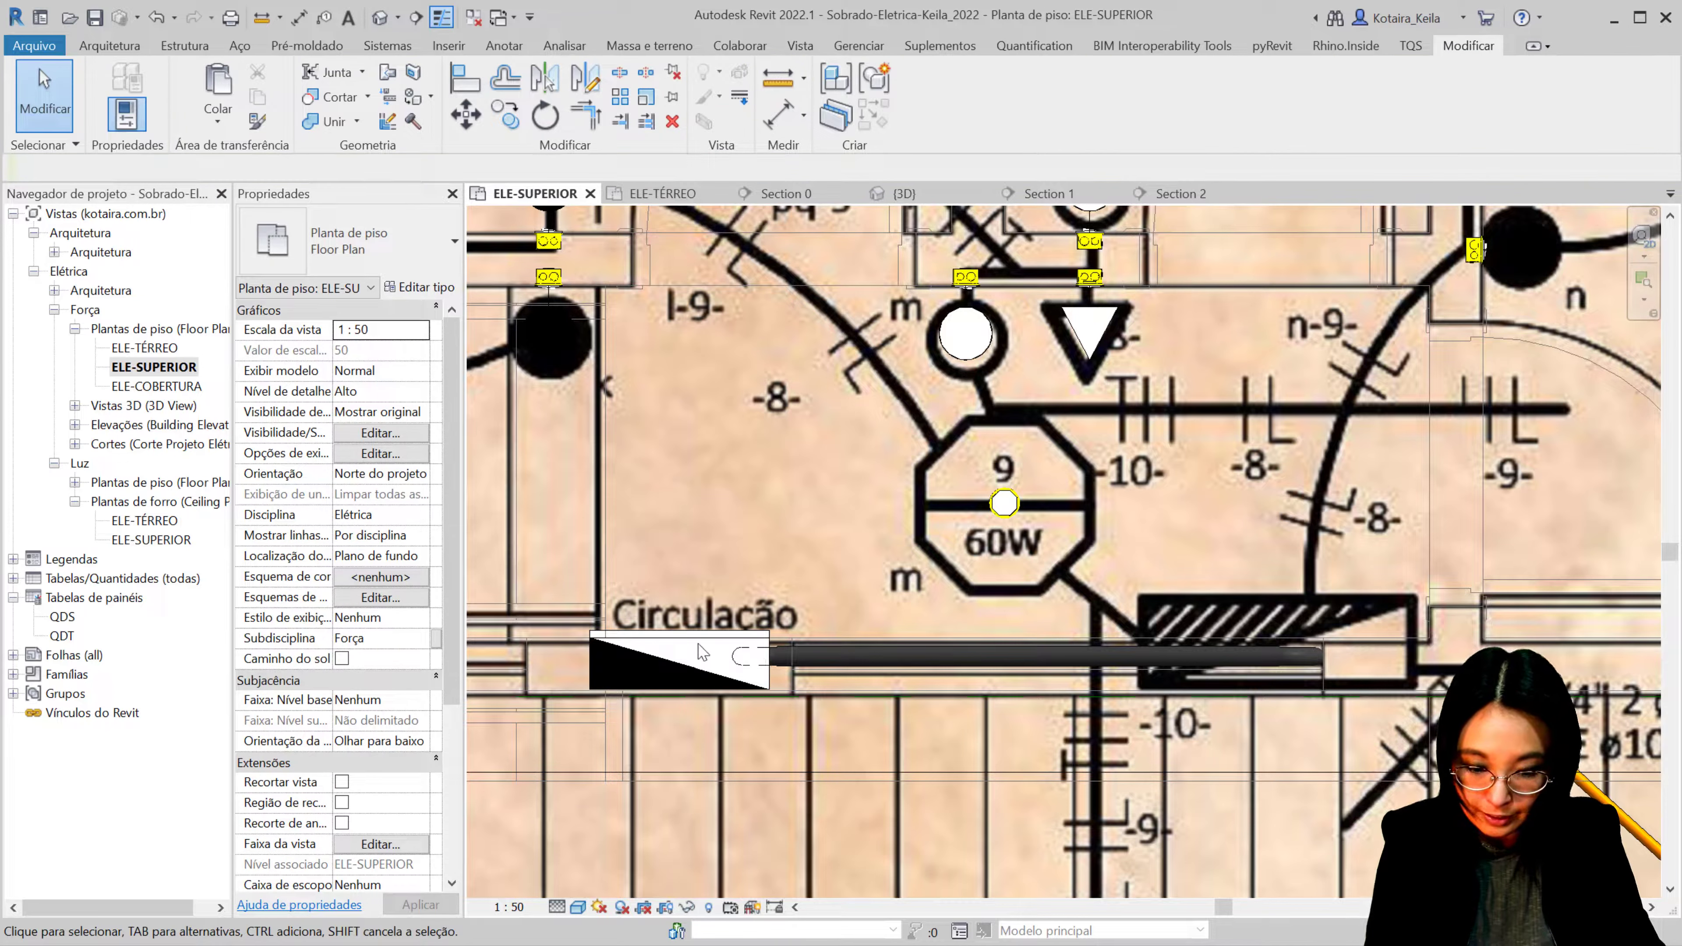
{"action": "left_click", "coordinate": [692, 660]}
{"action": "right_click", "coordinate": [682, 664]}
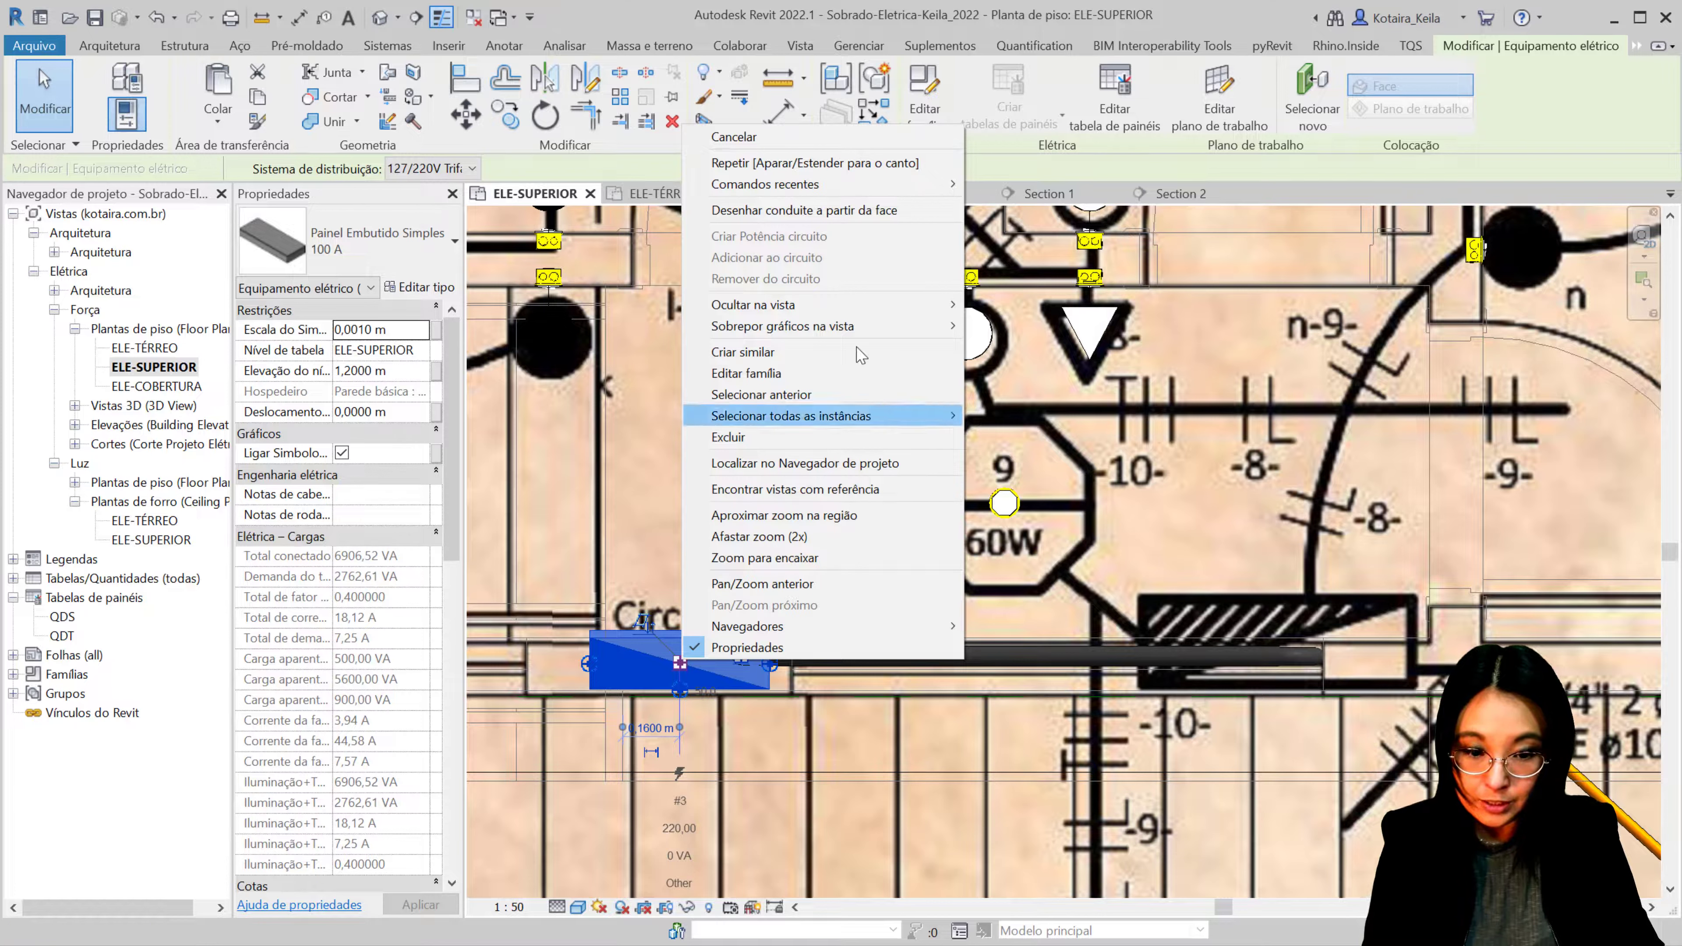
{"action": "left_click", "coordinate": [861, 210]}
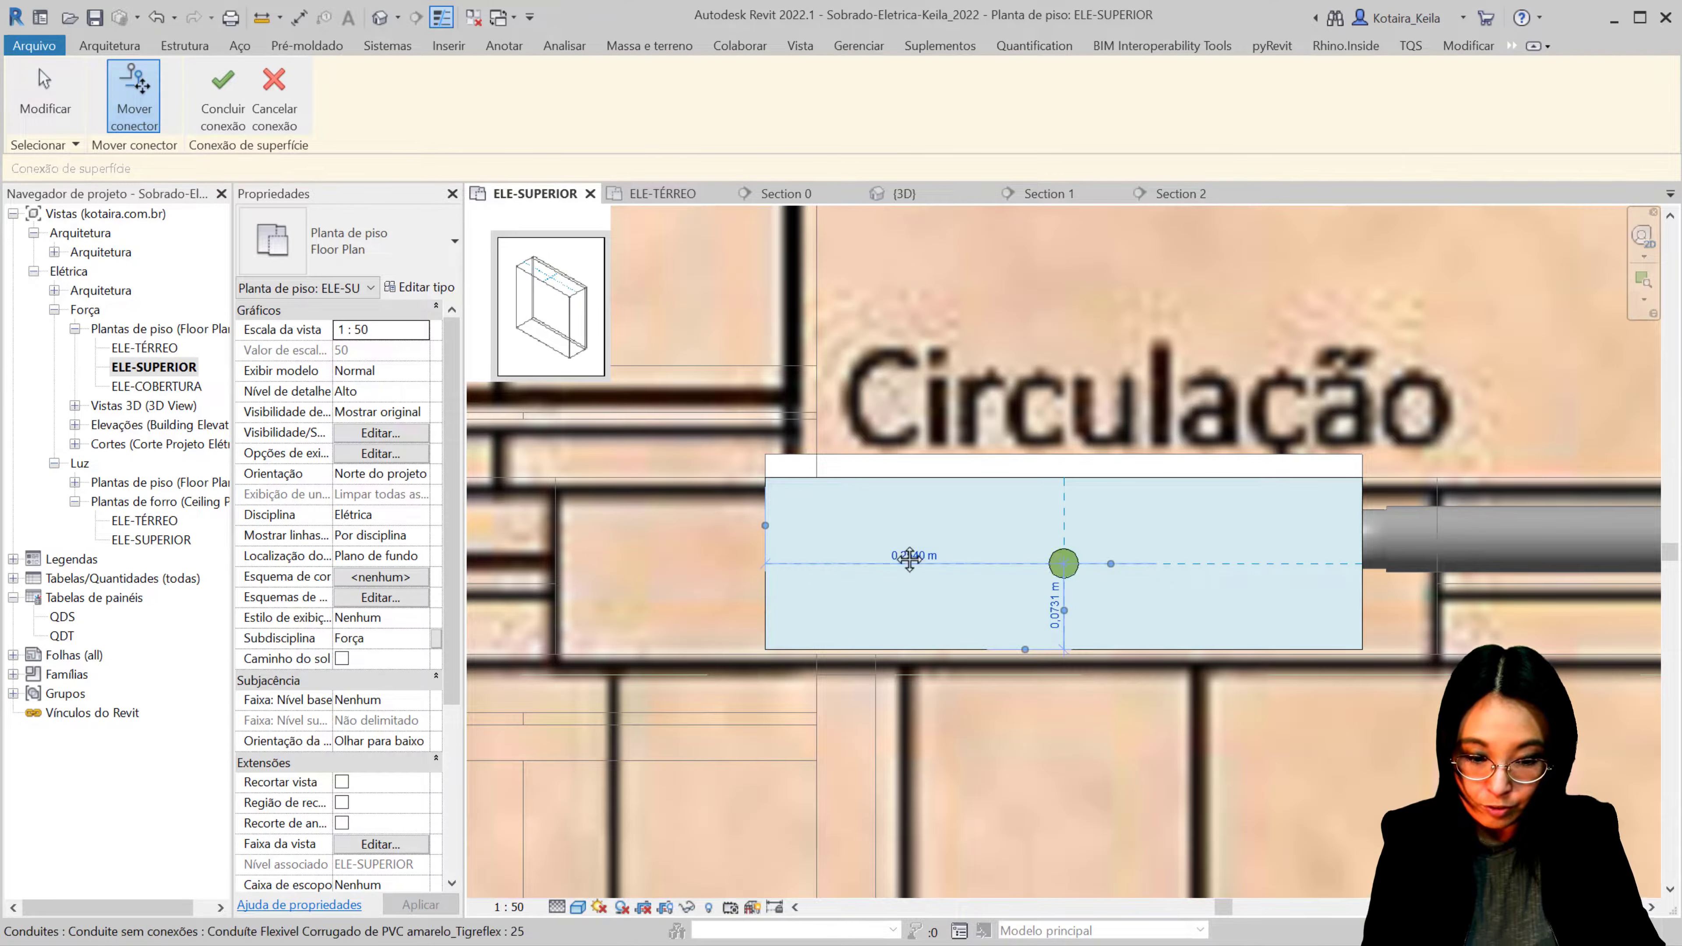
{"action": "middle_click_drag", "start_coordinate": [910, 558], "coordinate": [604, 527]}
Step: Place the face connection point at 0,12 m vertical and 0,48 m horizontal offsets
{"action": "left_click", "coordinate": [1009, 476]}
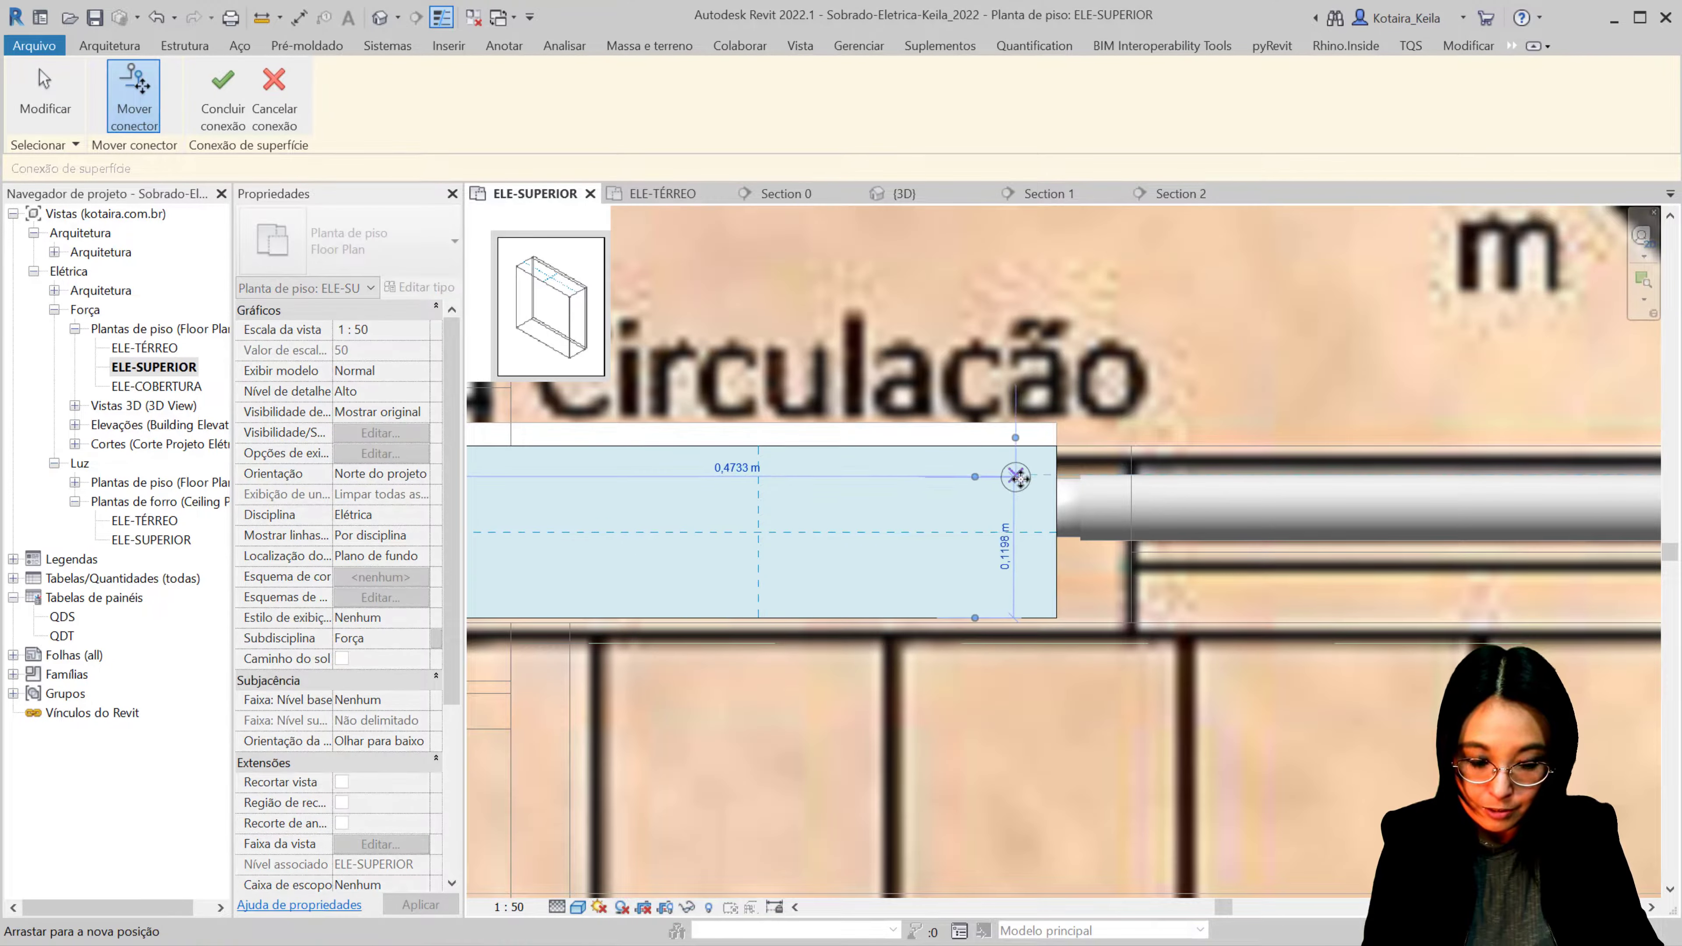
{"action": "left_click", "coordinate": [1010, 544]}
{"action": "type", "text": "0,12"}
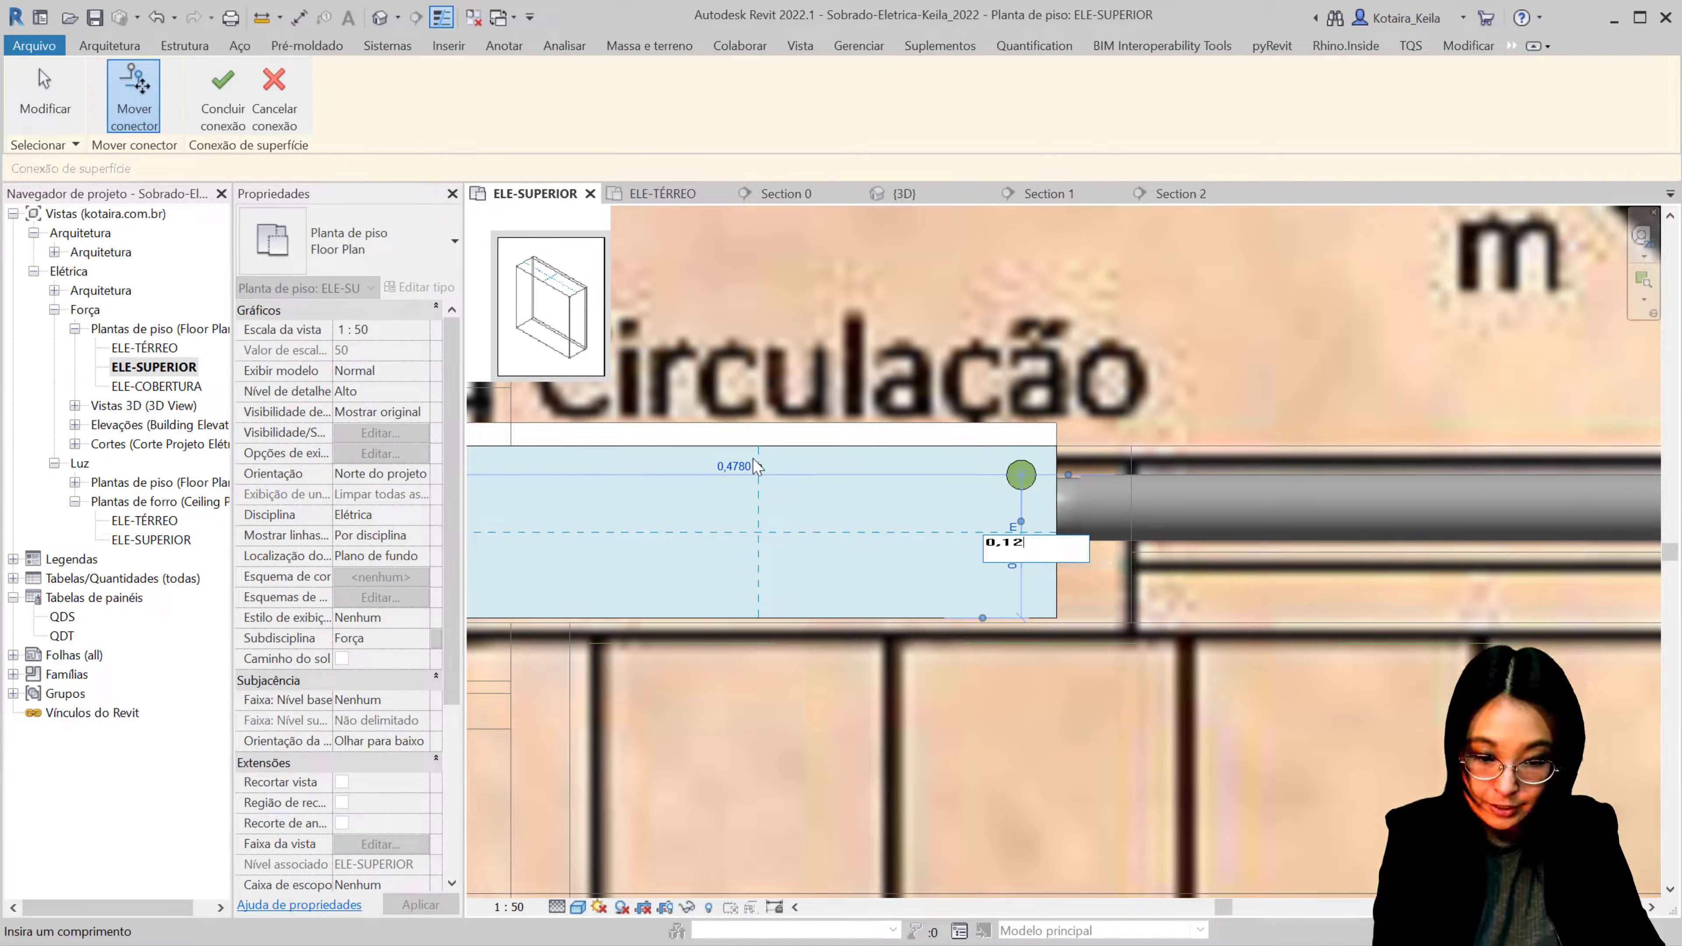
{"action": "key", "text": "Return"}
{"action": "left_click", "coordinate": [735, 472]}
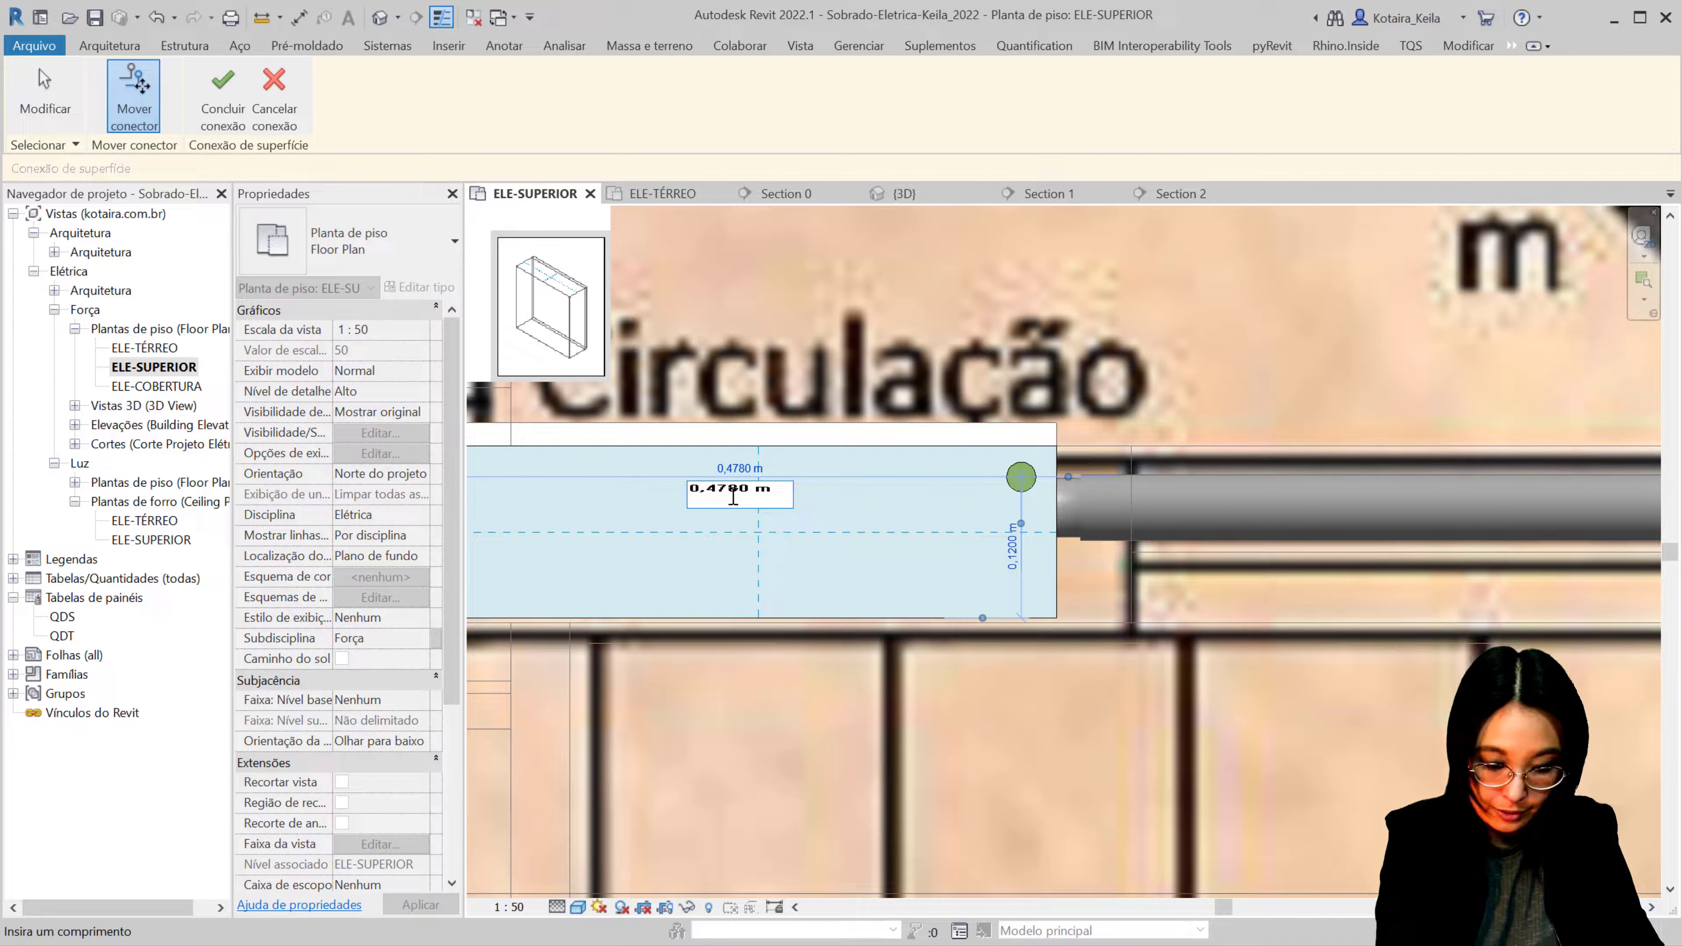
{"action": "key", "text": "Return"}
{"action": "scroll", "coordinate": [993, 456], "scroll_direction": "down", "scroll_amount": 3}
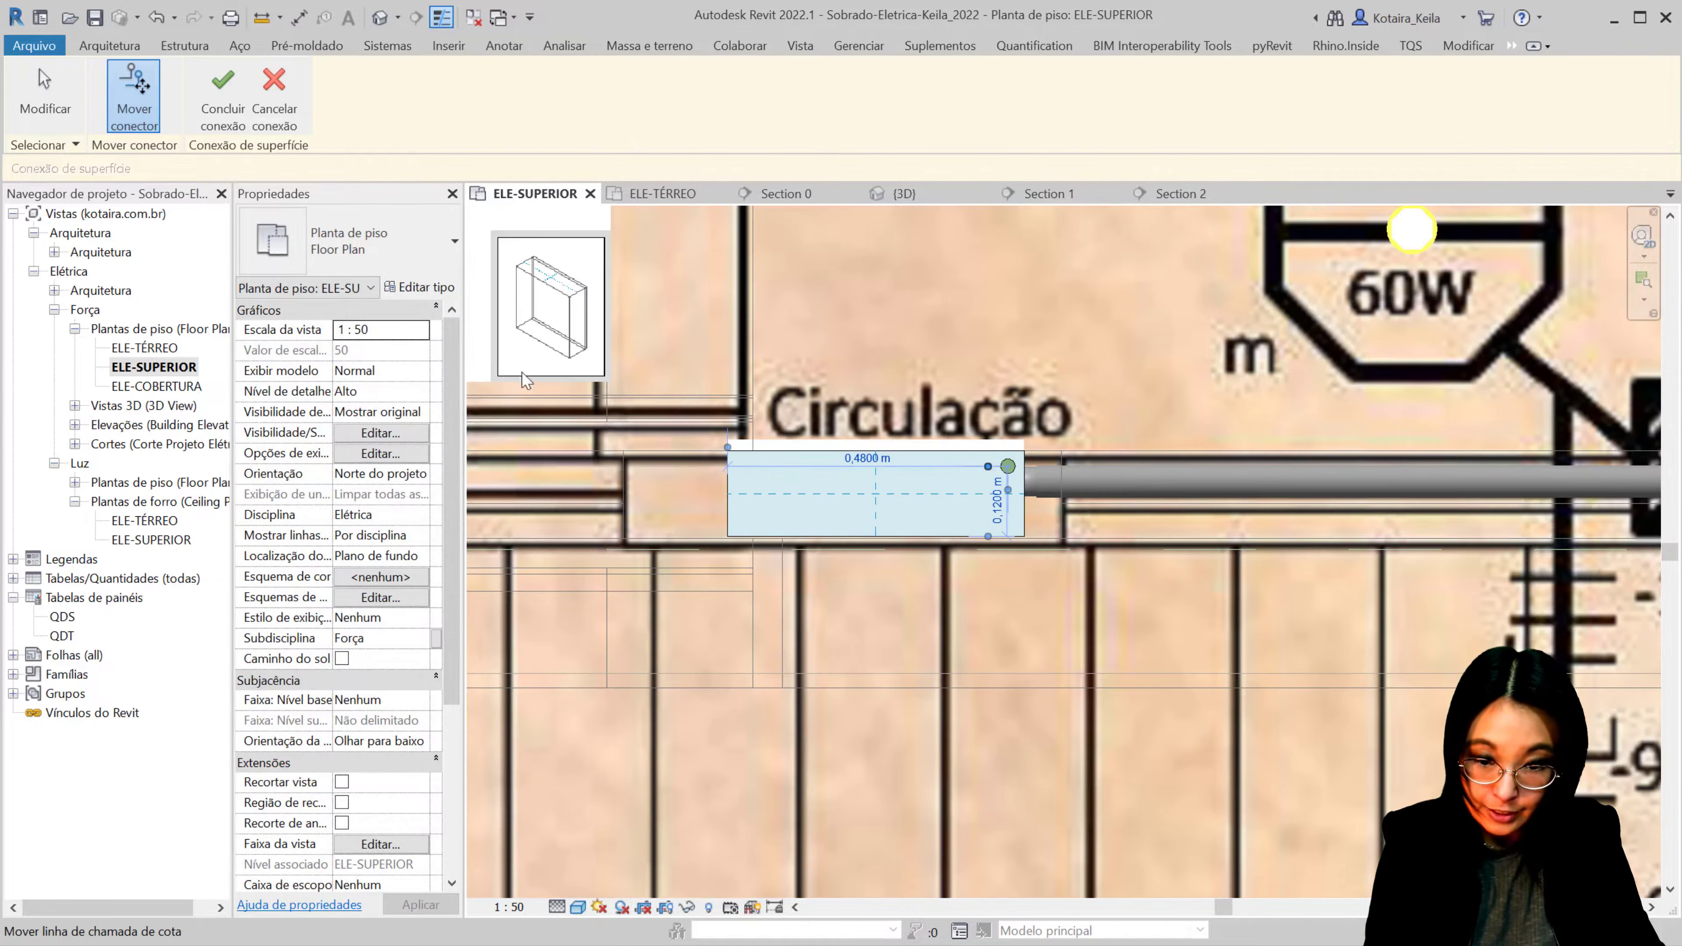
{"action": "left_click", "coordinate": [221, 106]}
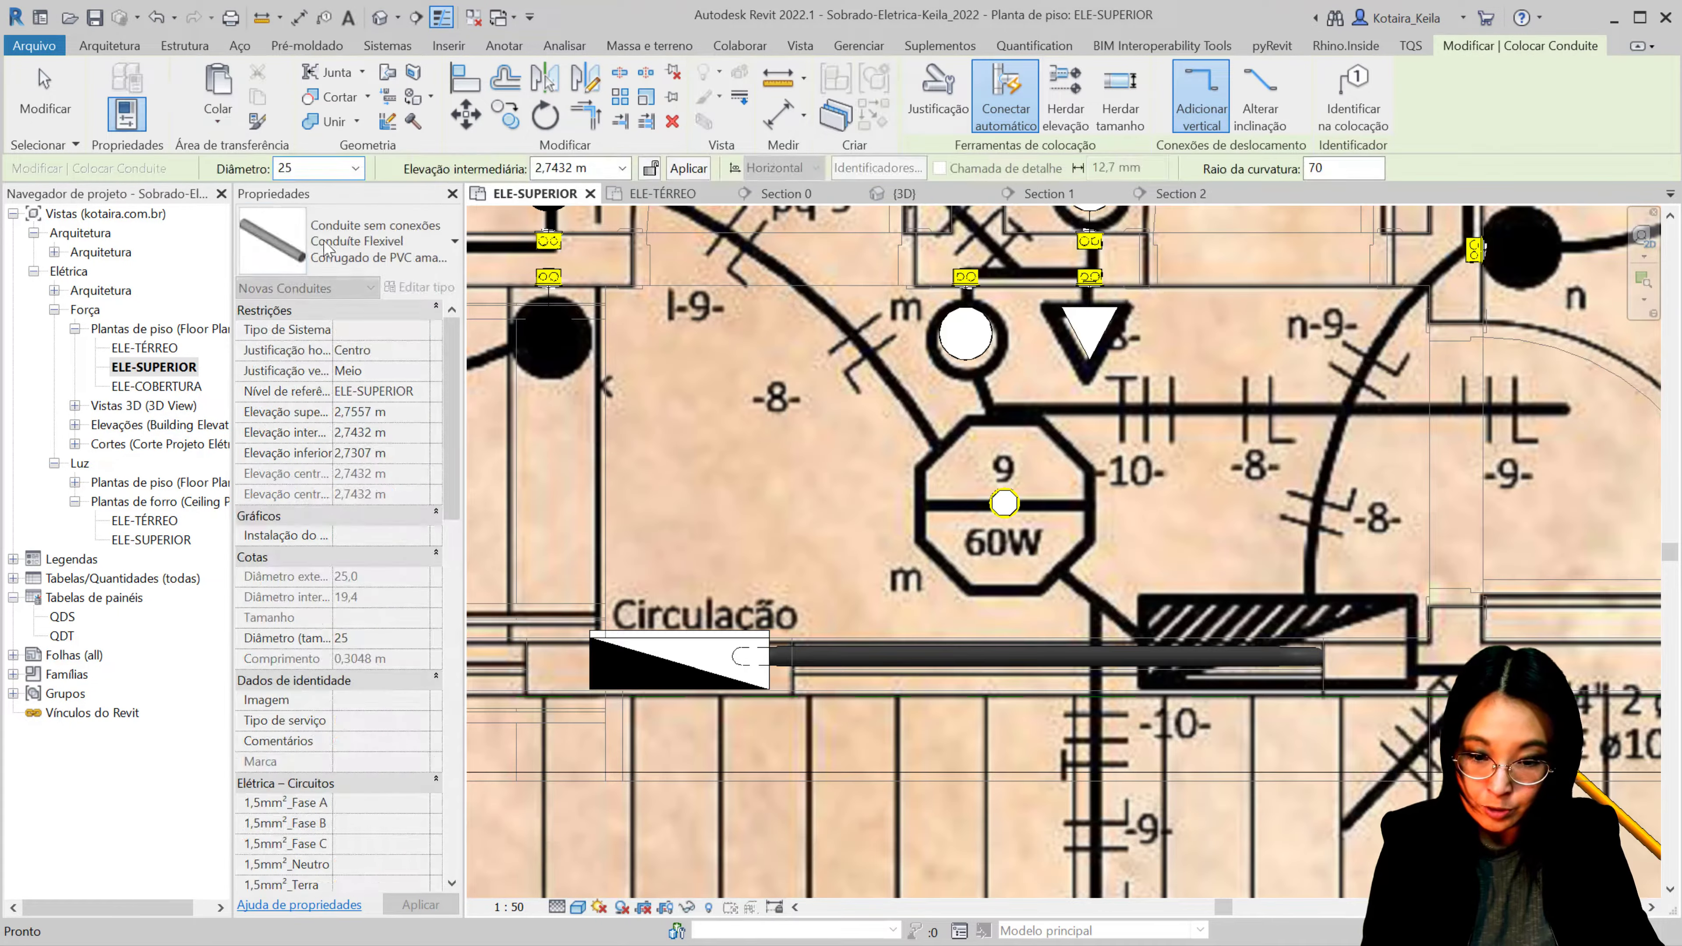
Step: Set the conduit to reinforced orange corrugated, 32 mm diameter, at 2,80 m elevation
{"action": "left_click", "coordinate": [365, 258]}
{"action": "left_click", "coordinate": [418, 494]}
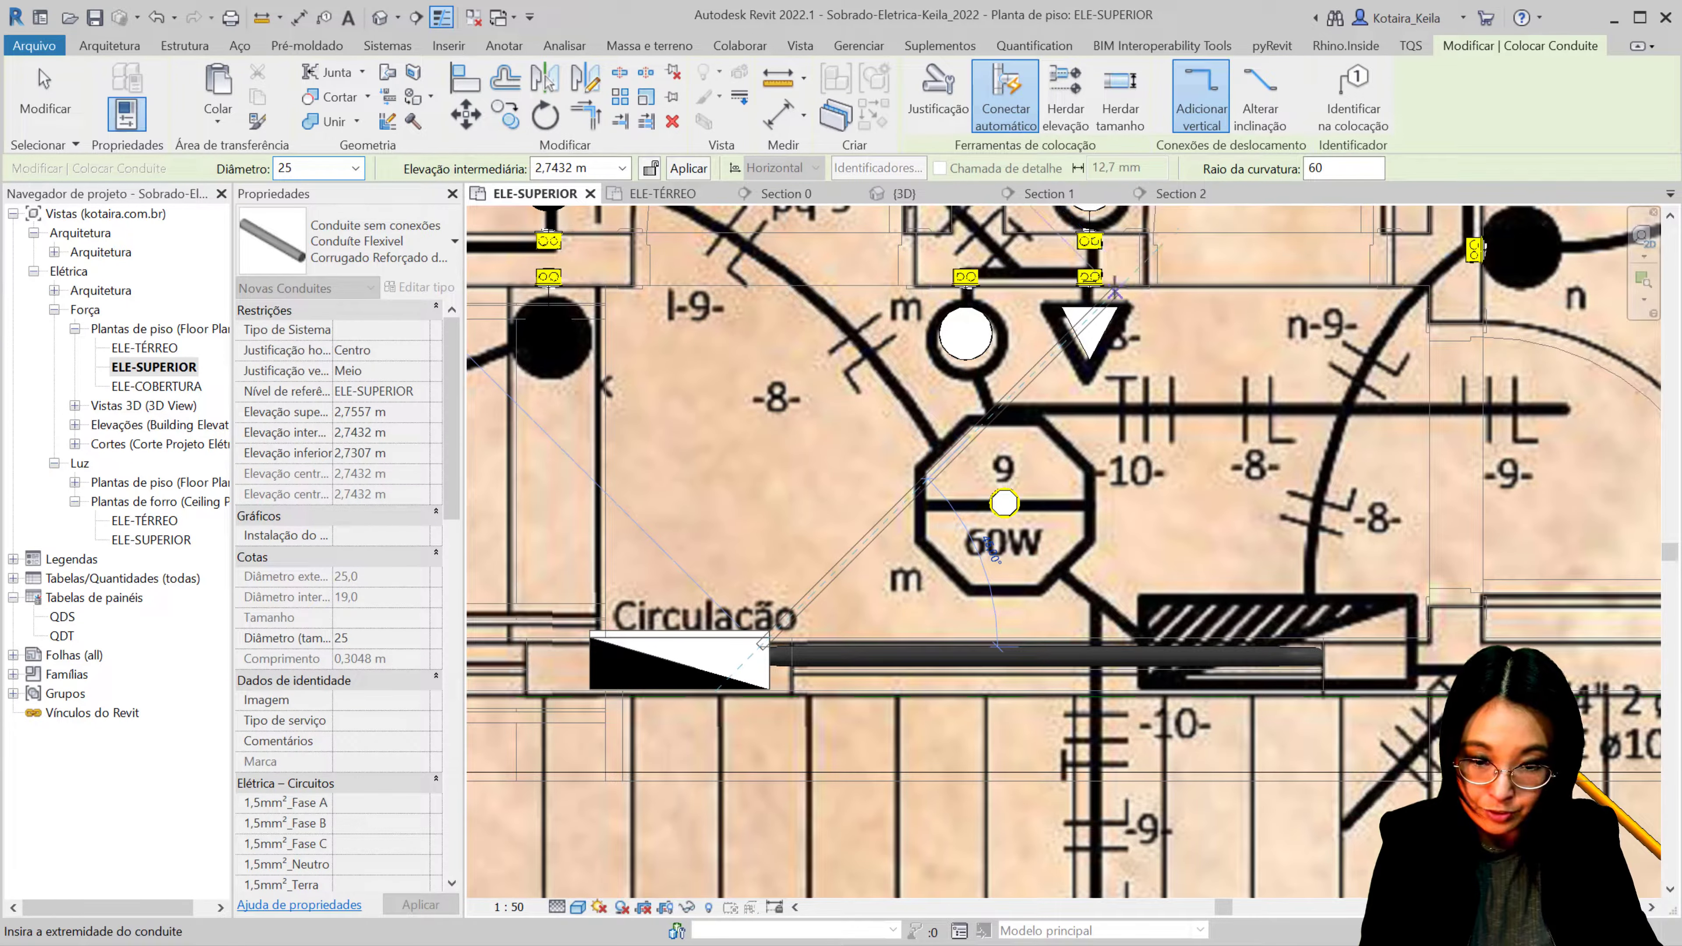
{"action": "left_click", "coordinate": [355, 168]}
{"action": "left_click", "coordinate": [296, 223]}
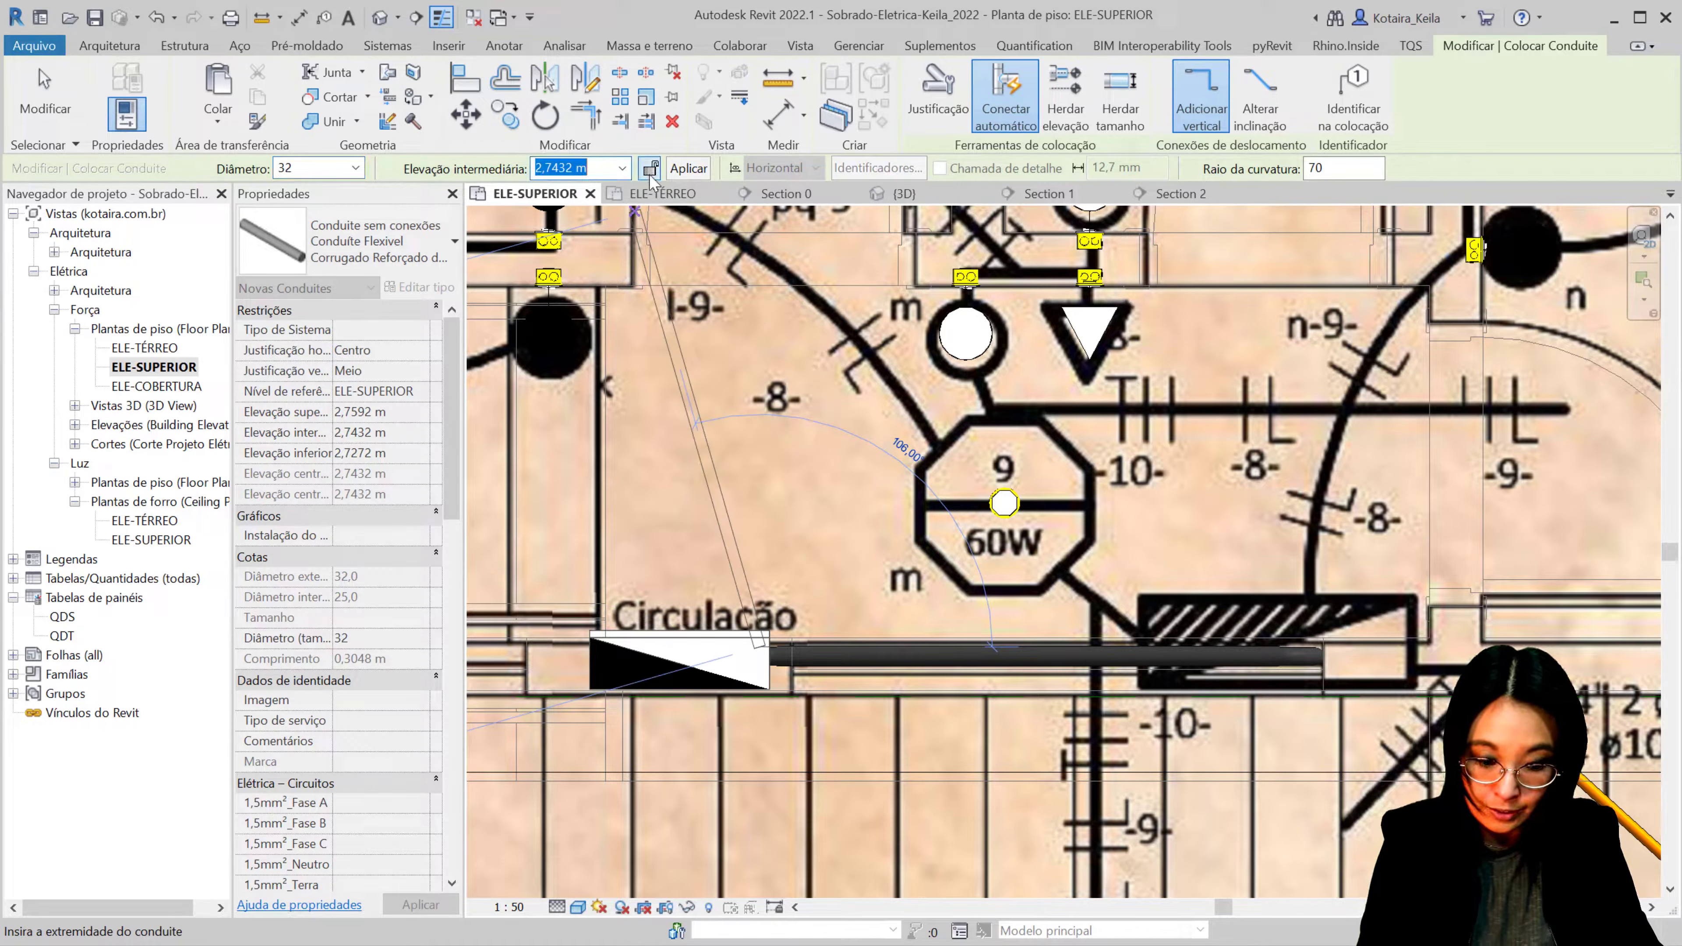
{"action": "type", "text": "2.8"}
{"action": "key", "text": "Return"}
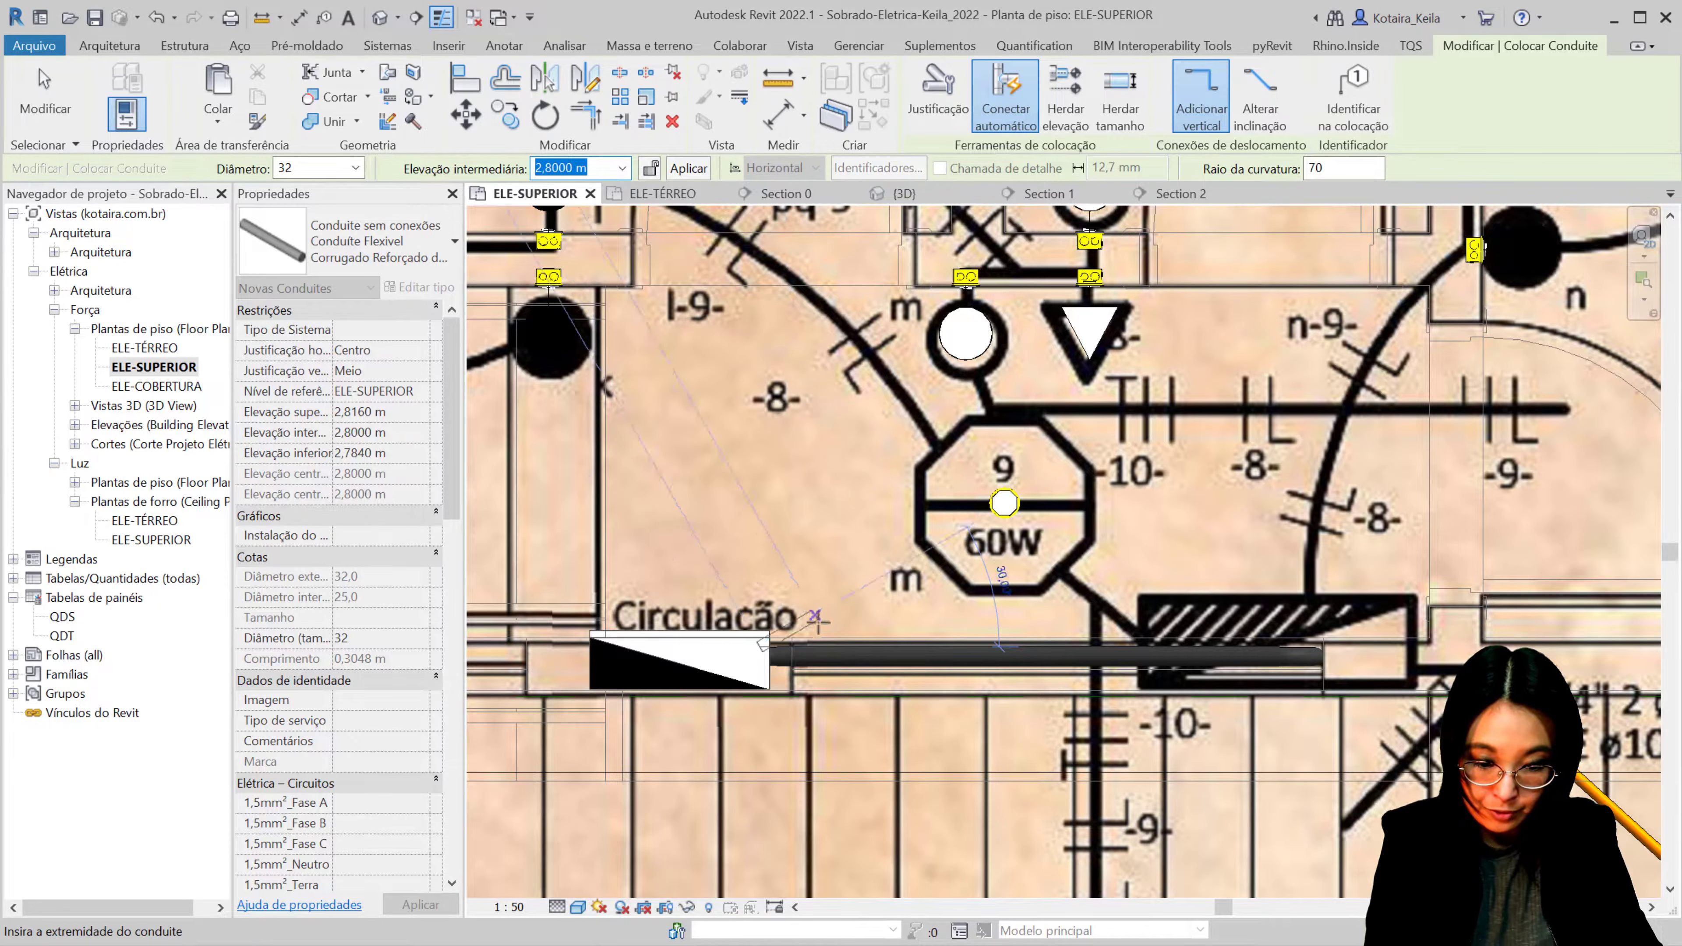
Step: Draw the orange conduit from the 60W box leftward, bending down into the panel conduit
{"action": "left_click", "coordinate": [765, 648]}
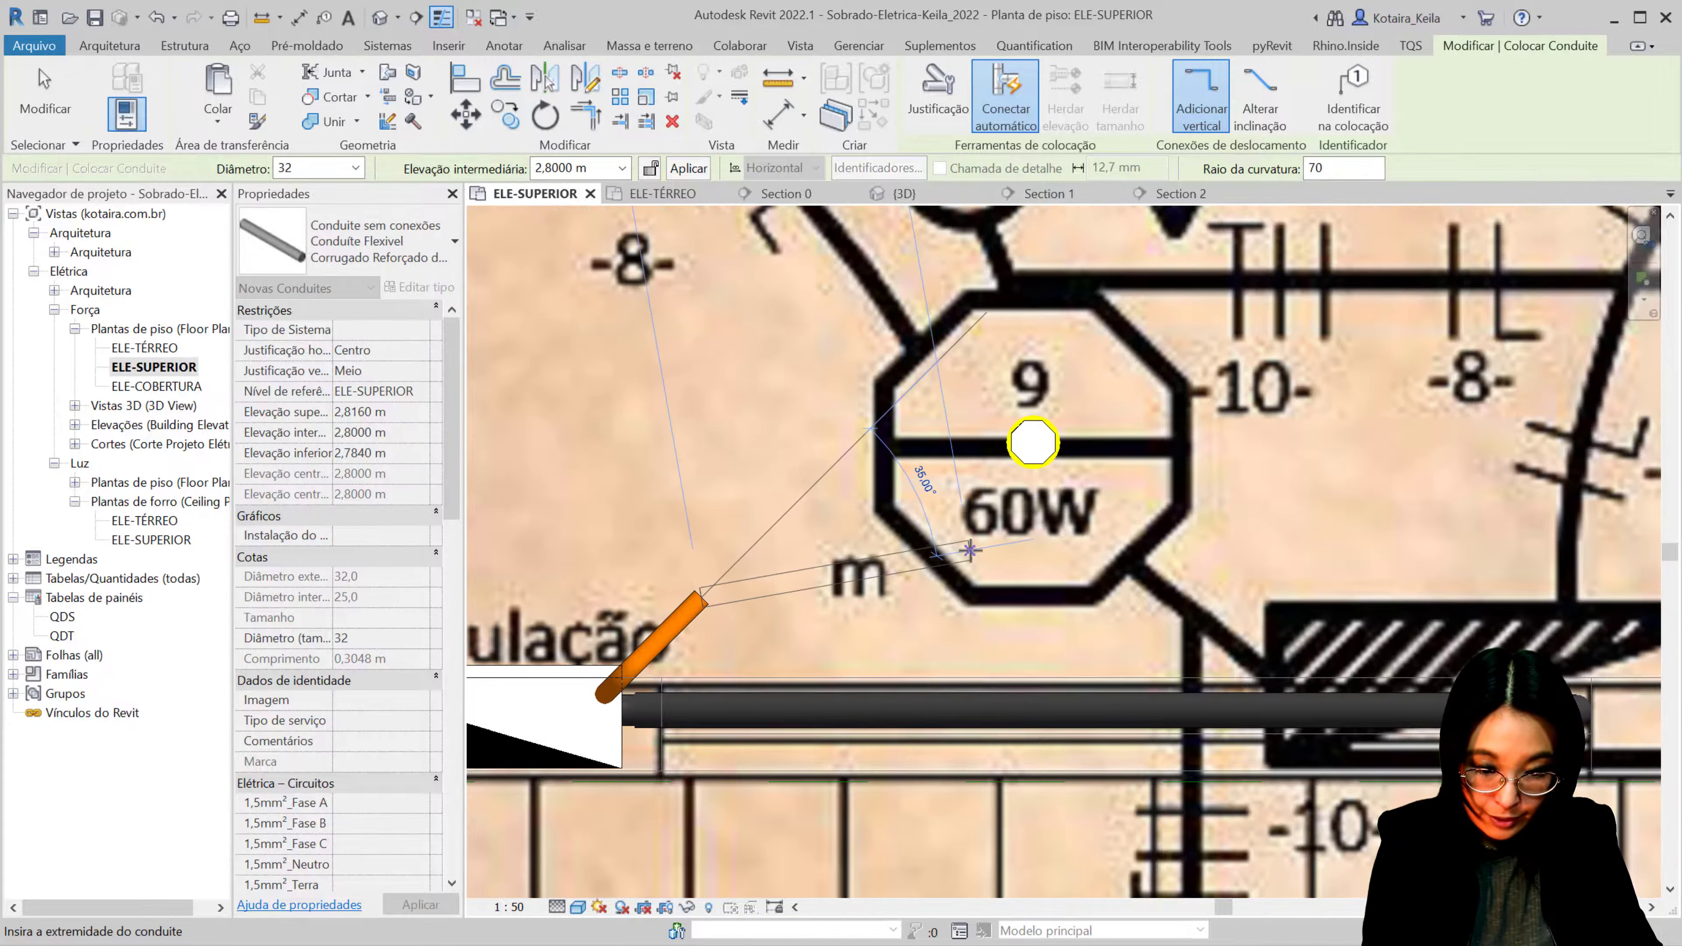
{"action": "key", "text": "Escape"}
{"action": "scroll", "coordinate": [993, 527], "scroll_direction": "up", "scroll_amount": 3}
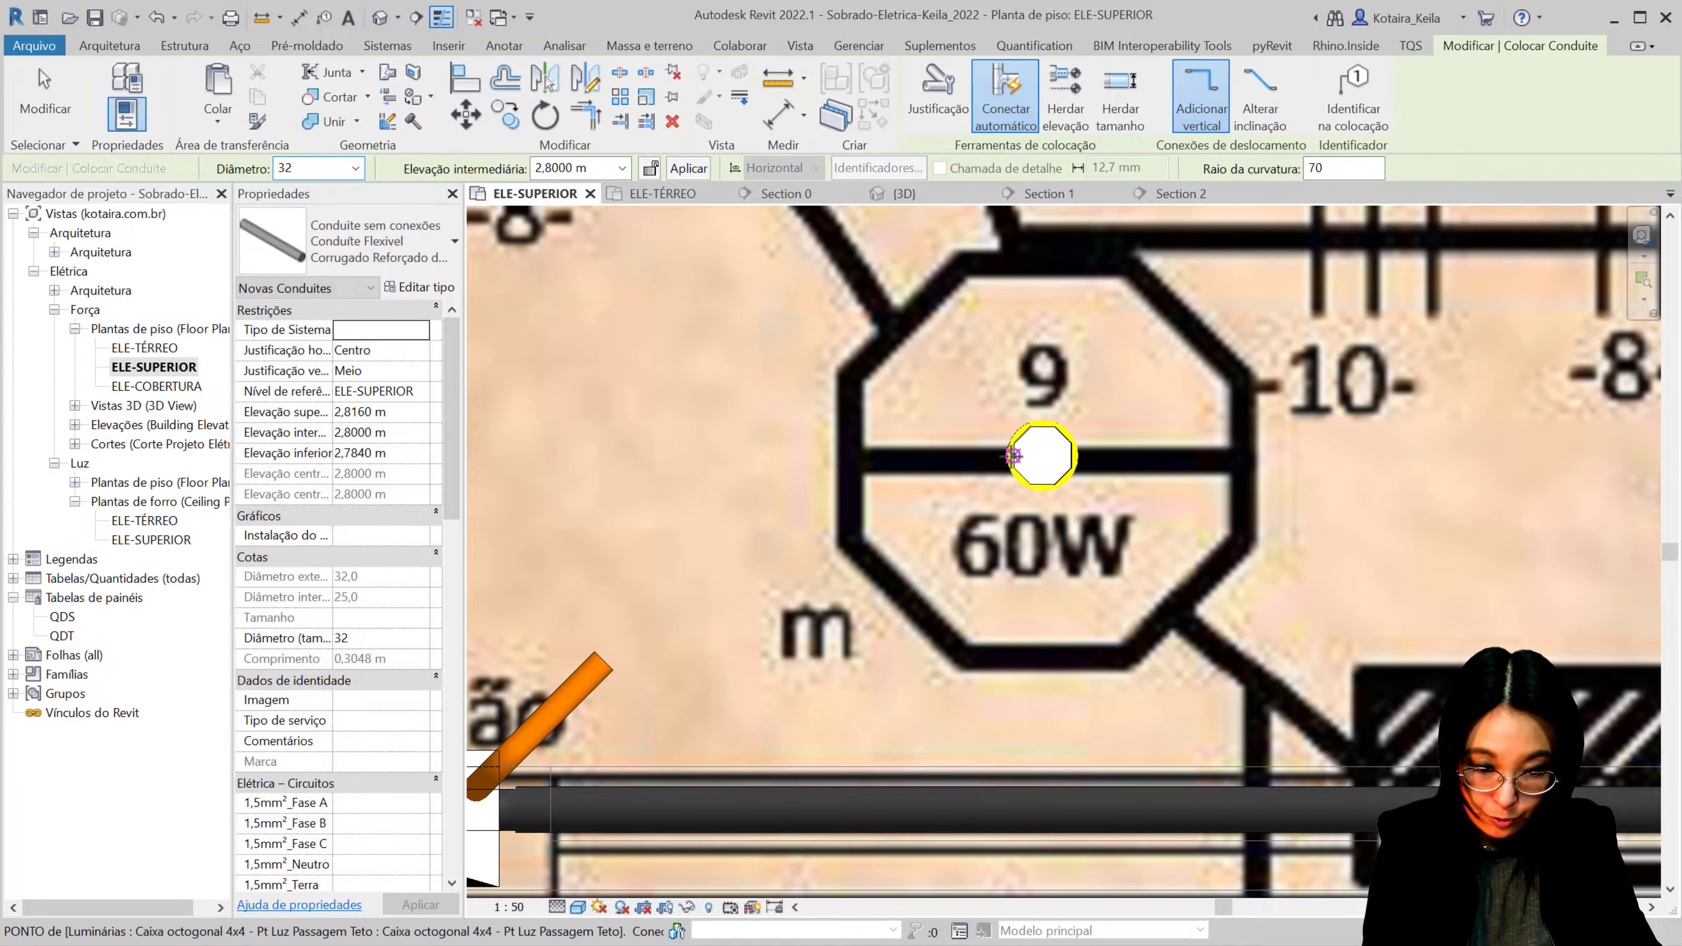
{"action": "left_click", "coordinate": [1014, 456]}
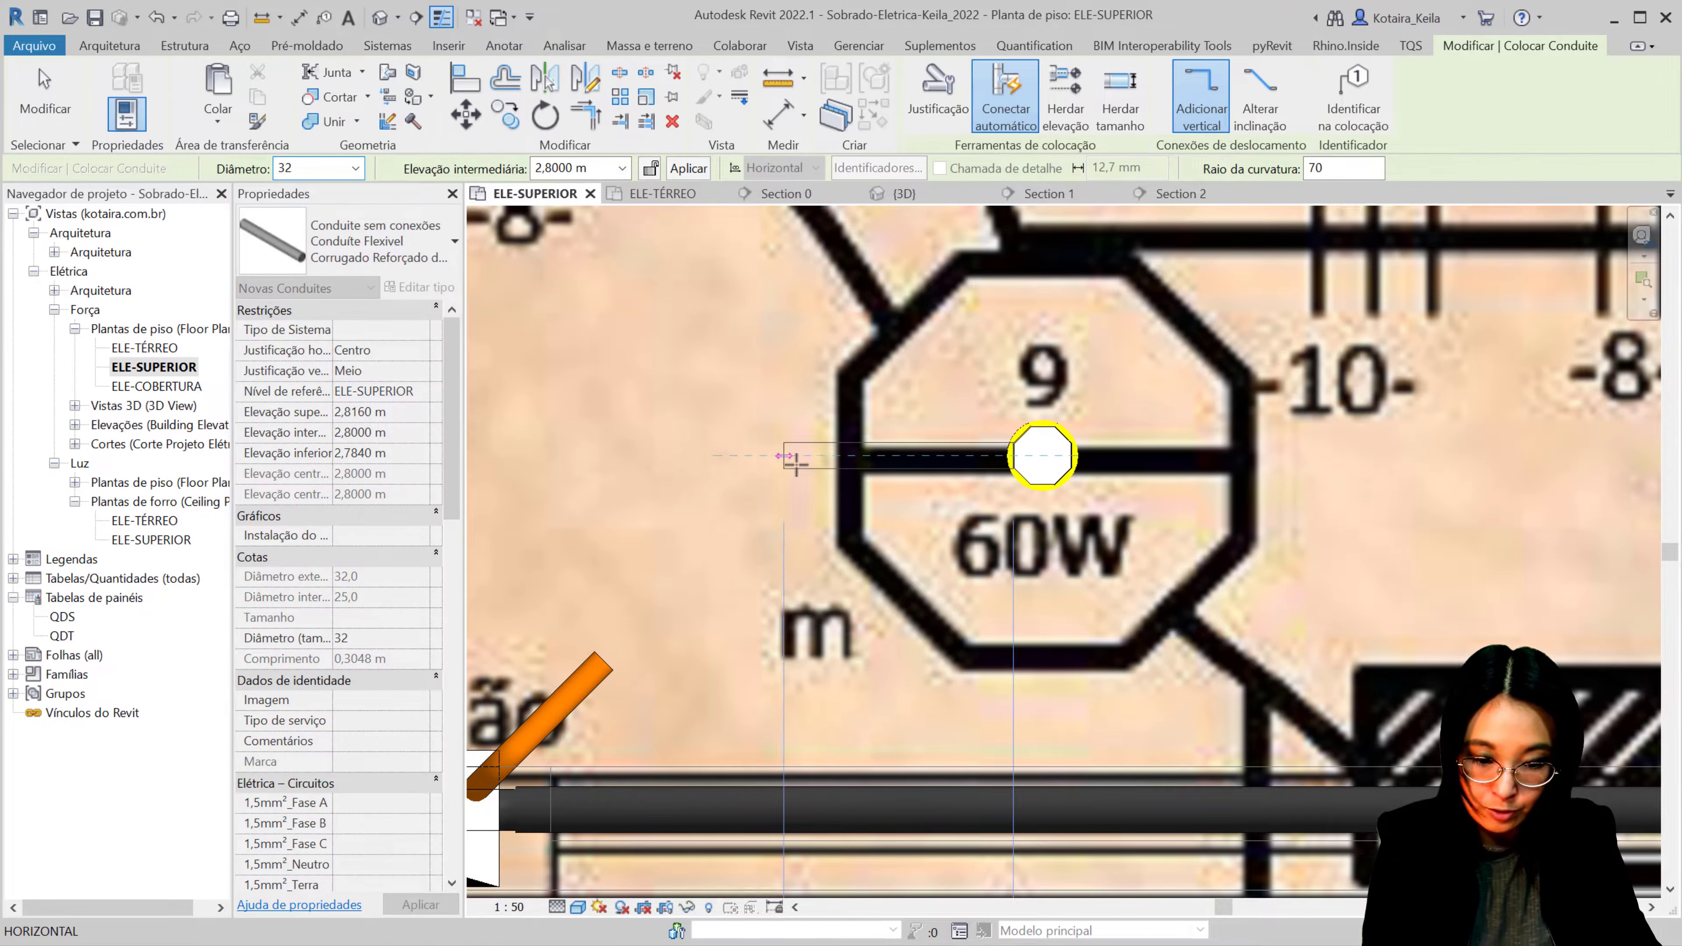
{"action": "left_click", "coordinate": [805, 457]}
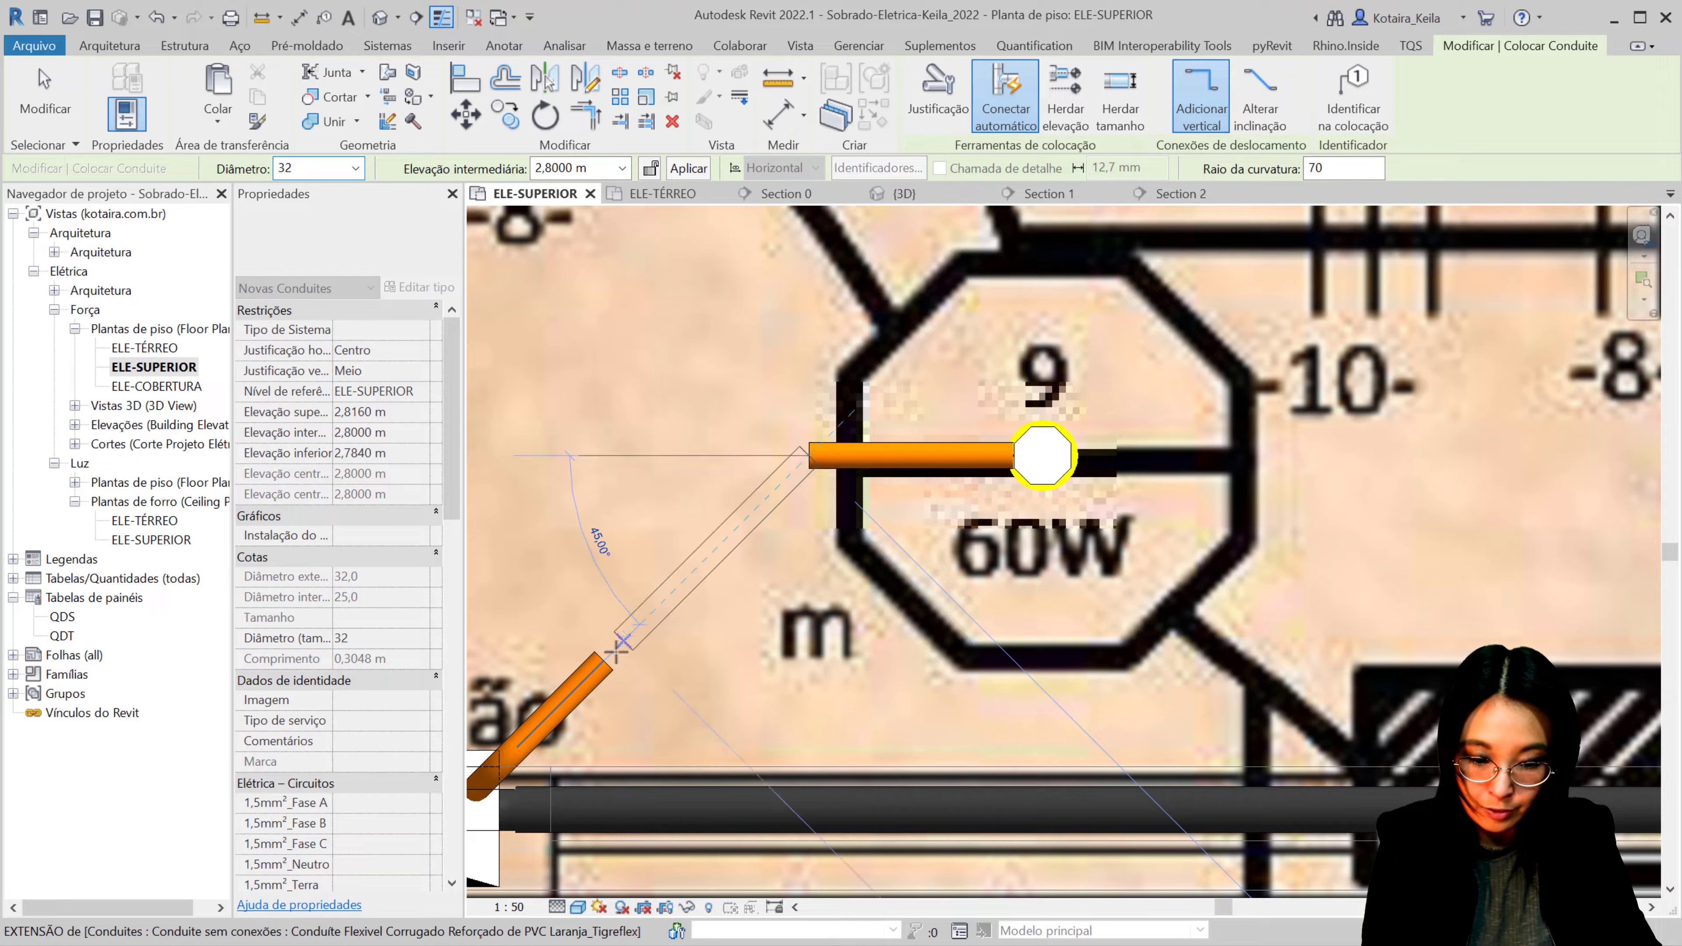
{"action": "left_click", "coordinate": [604, 665]}
{"action": "scroll", "coordinate": [786, 656], "scroll_direction": "down", "scroll_amount": 3}
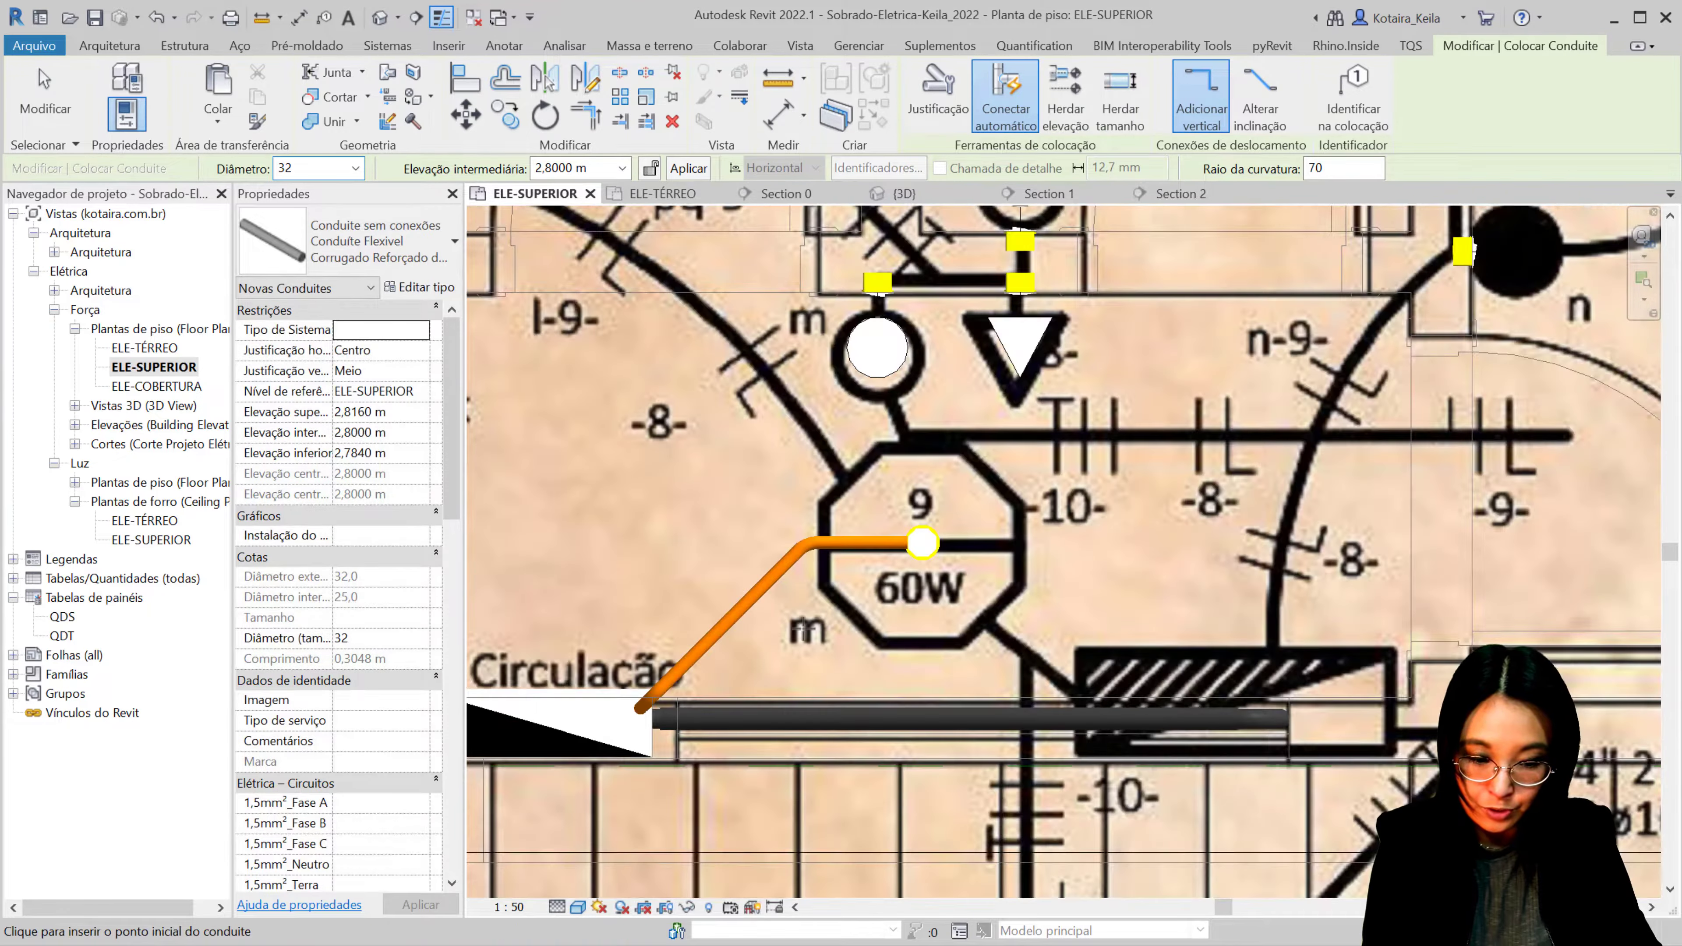
{"action": "scroll", "coordinate": [728, 654], "scroll_direction": "down", "scroll_amount": 2}
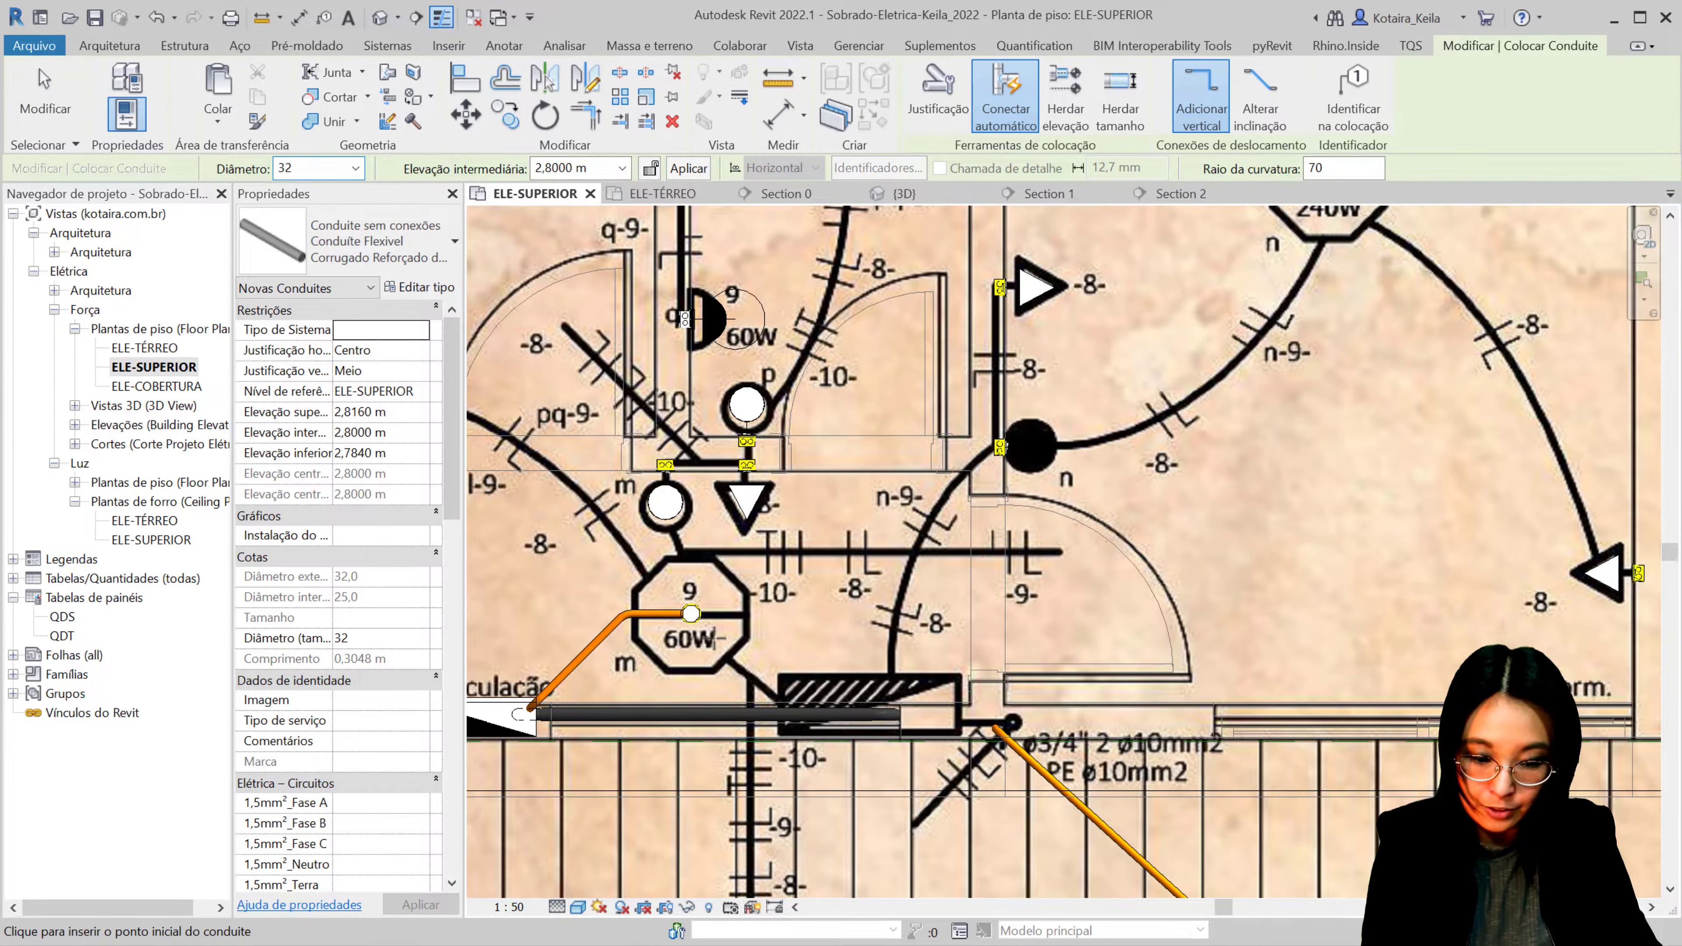
{"action": "scroll", "coordinate": [1097, 725], "scroll_direction": "down", "scroll_amount": 2}
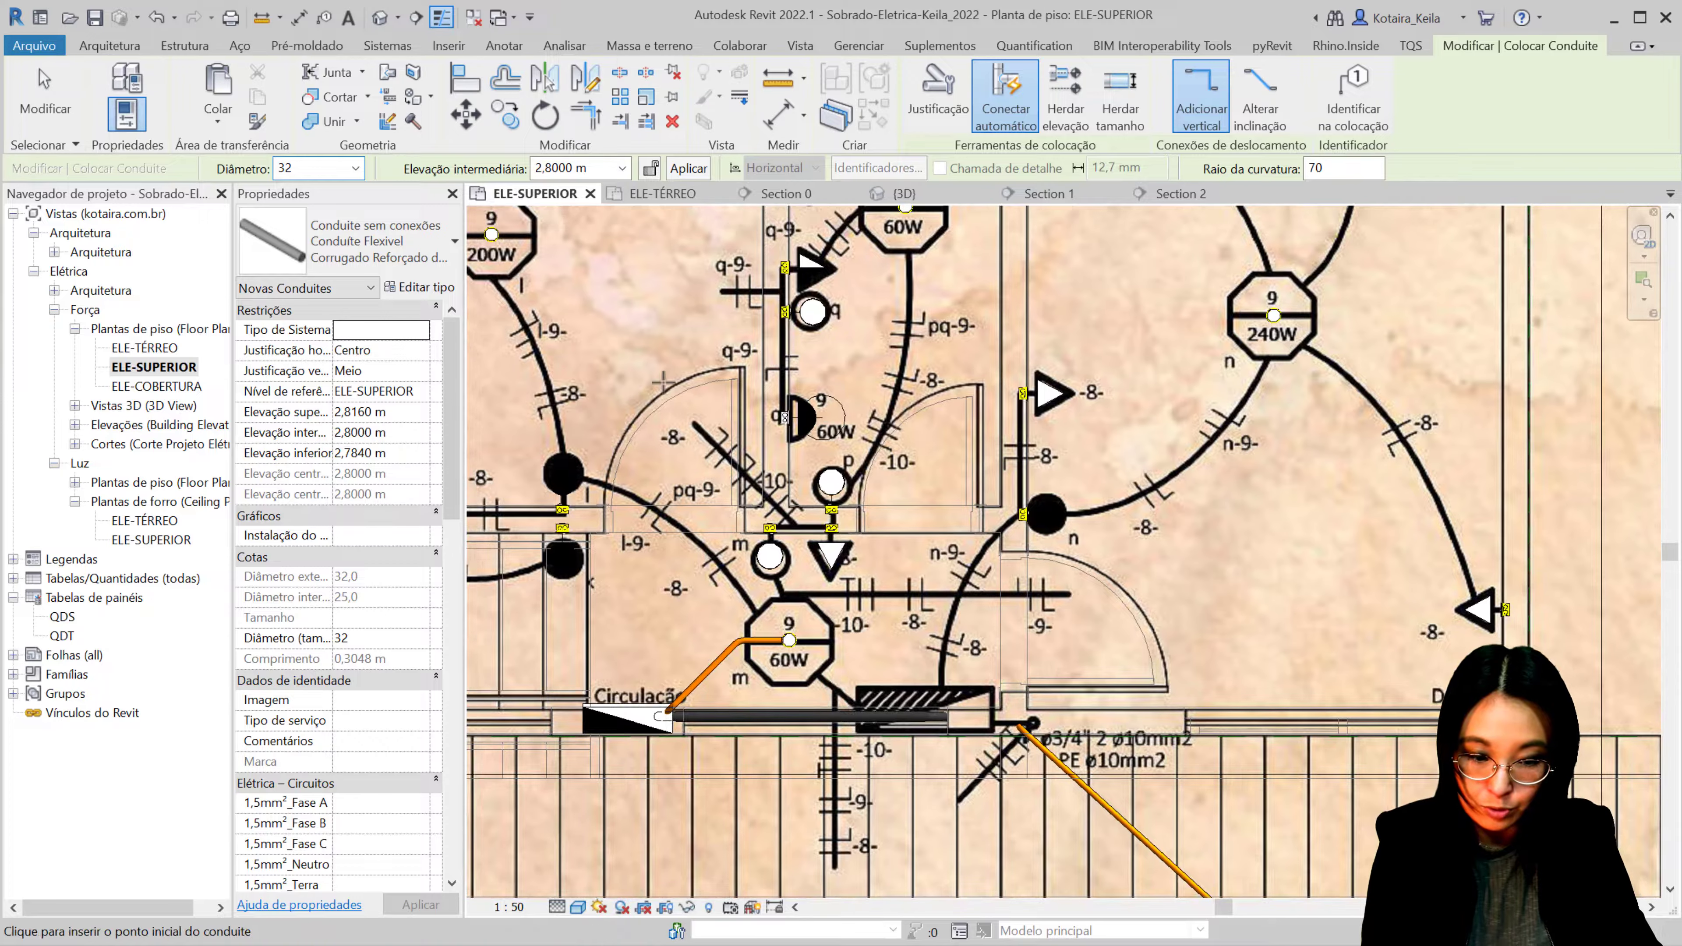
{"action": "scroll", "coordinate": [662, 381], "scroll_direction": "down", "scroll_amount": 3}
{"action": "scroll", "coordinate": [663, 382], "scroll_direction": "up", "scroll_amount": 1}
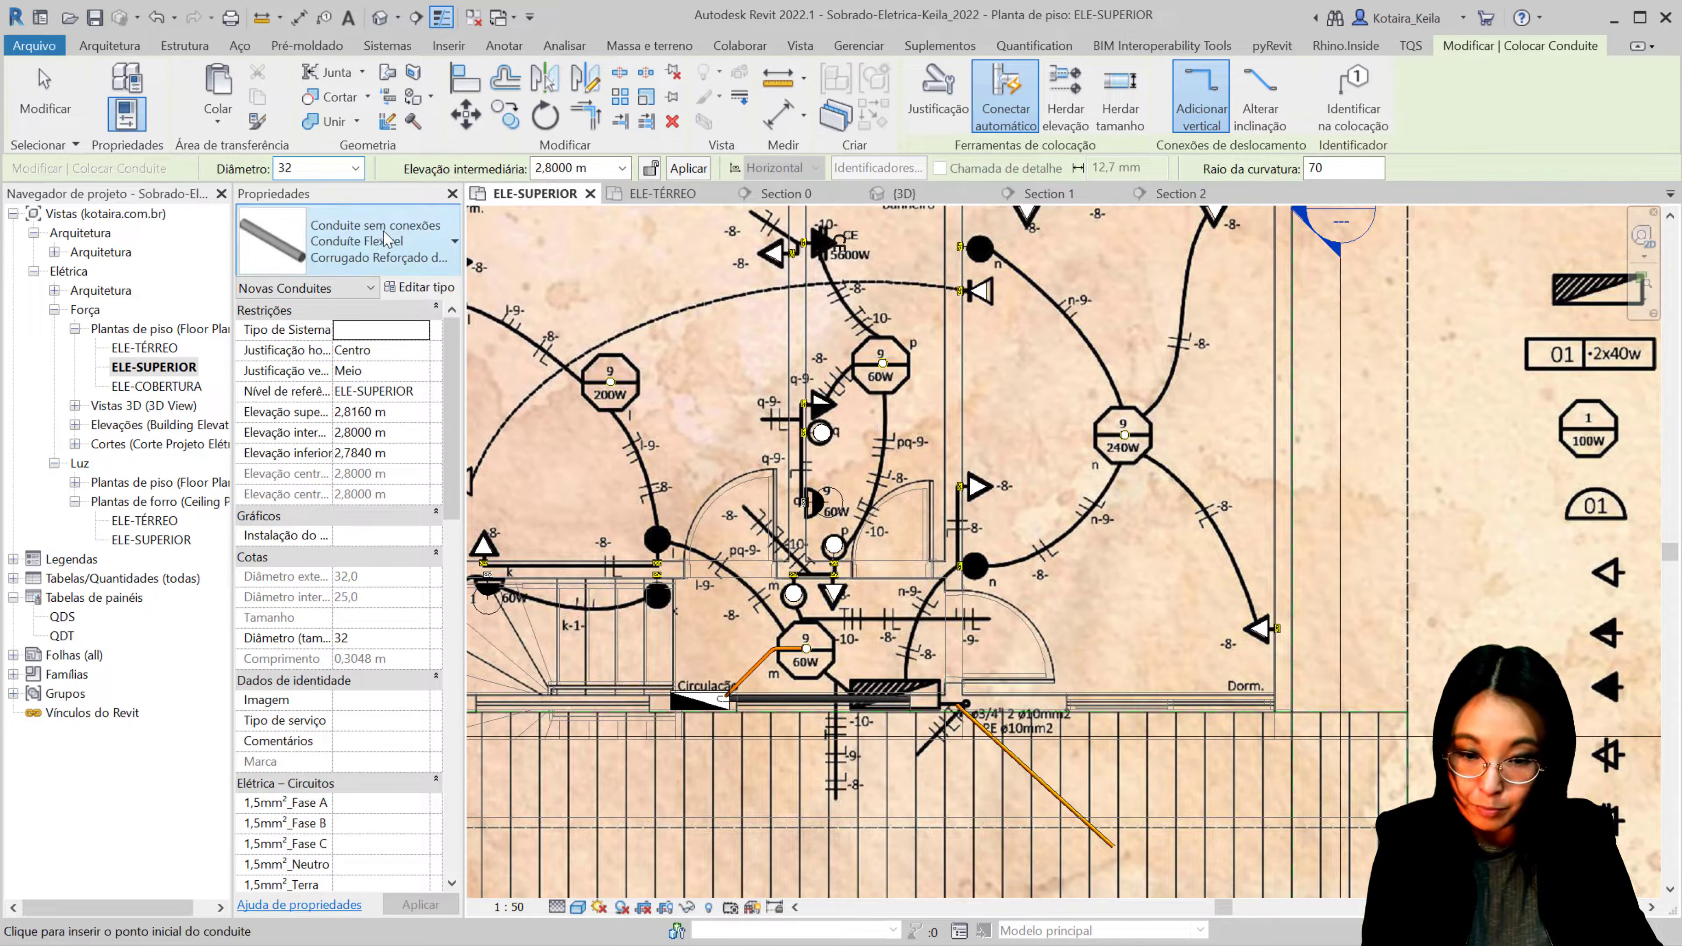
Step: Switch the conduit type to yellow corrugated with a 25 mm diameter
{"action": "left_click", "coordinate": [342, 242]}
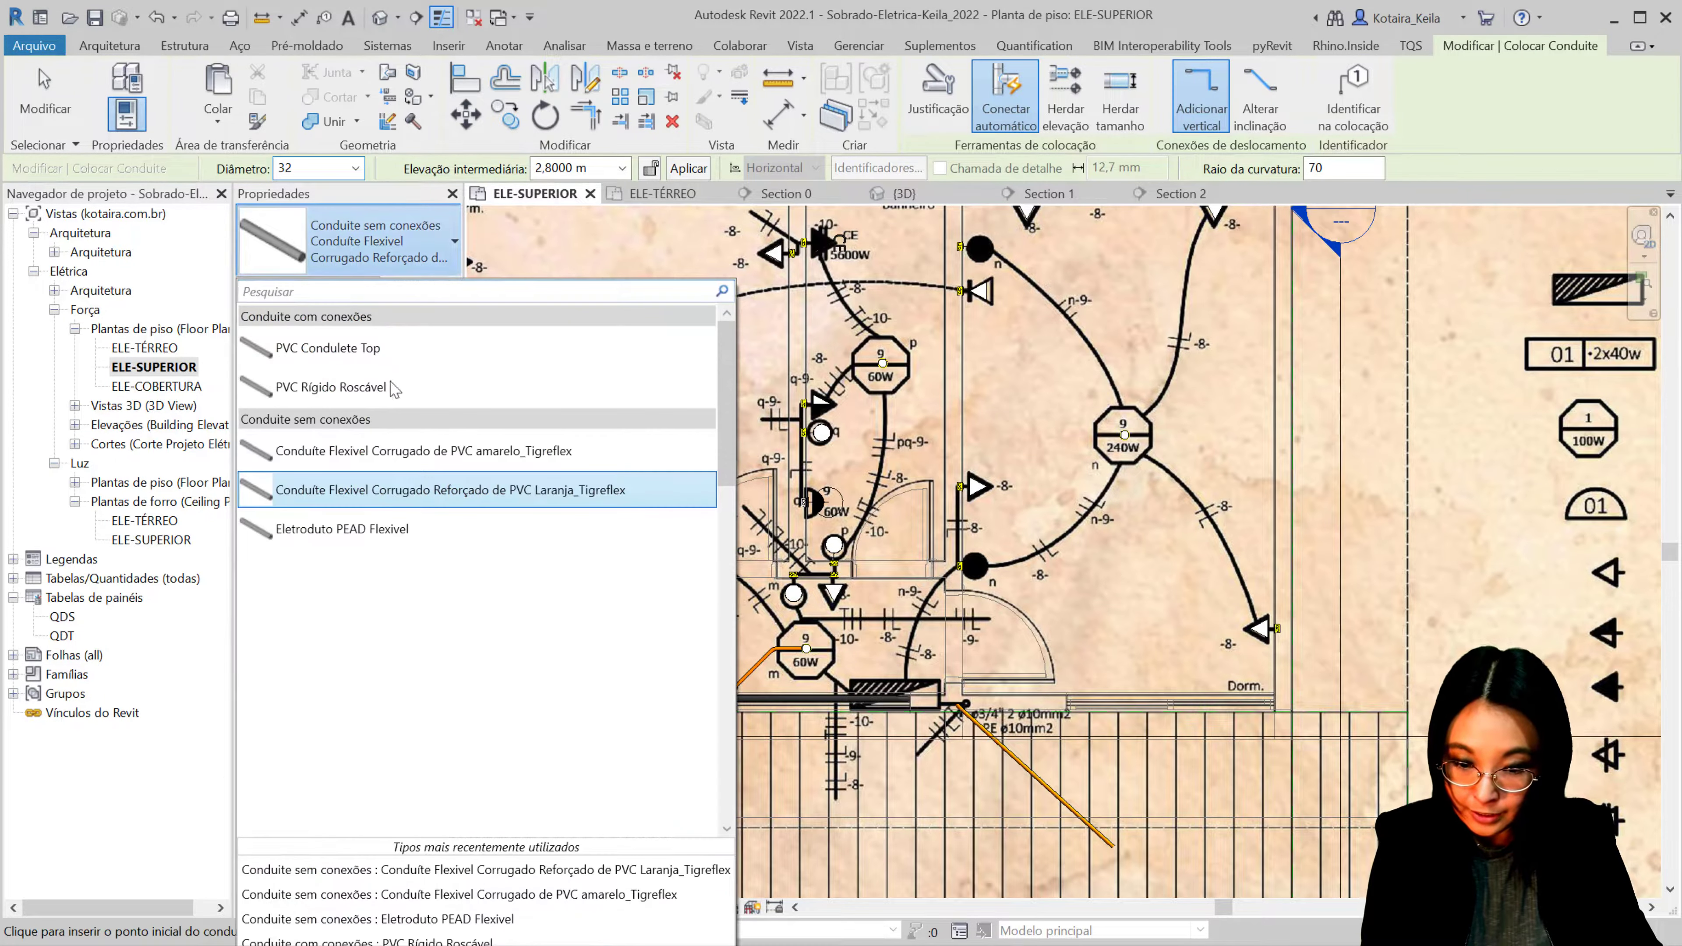
{"action": "left_click", "coordinate": [410, 451]}
{"action": "left_click", "coordinate": [364, 170]}
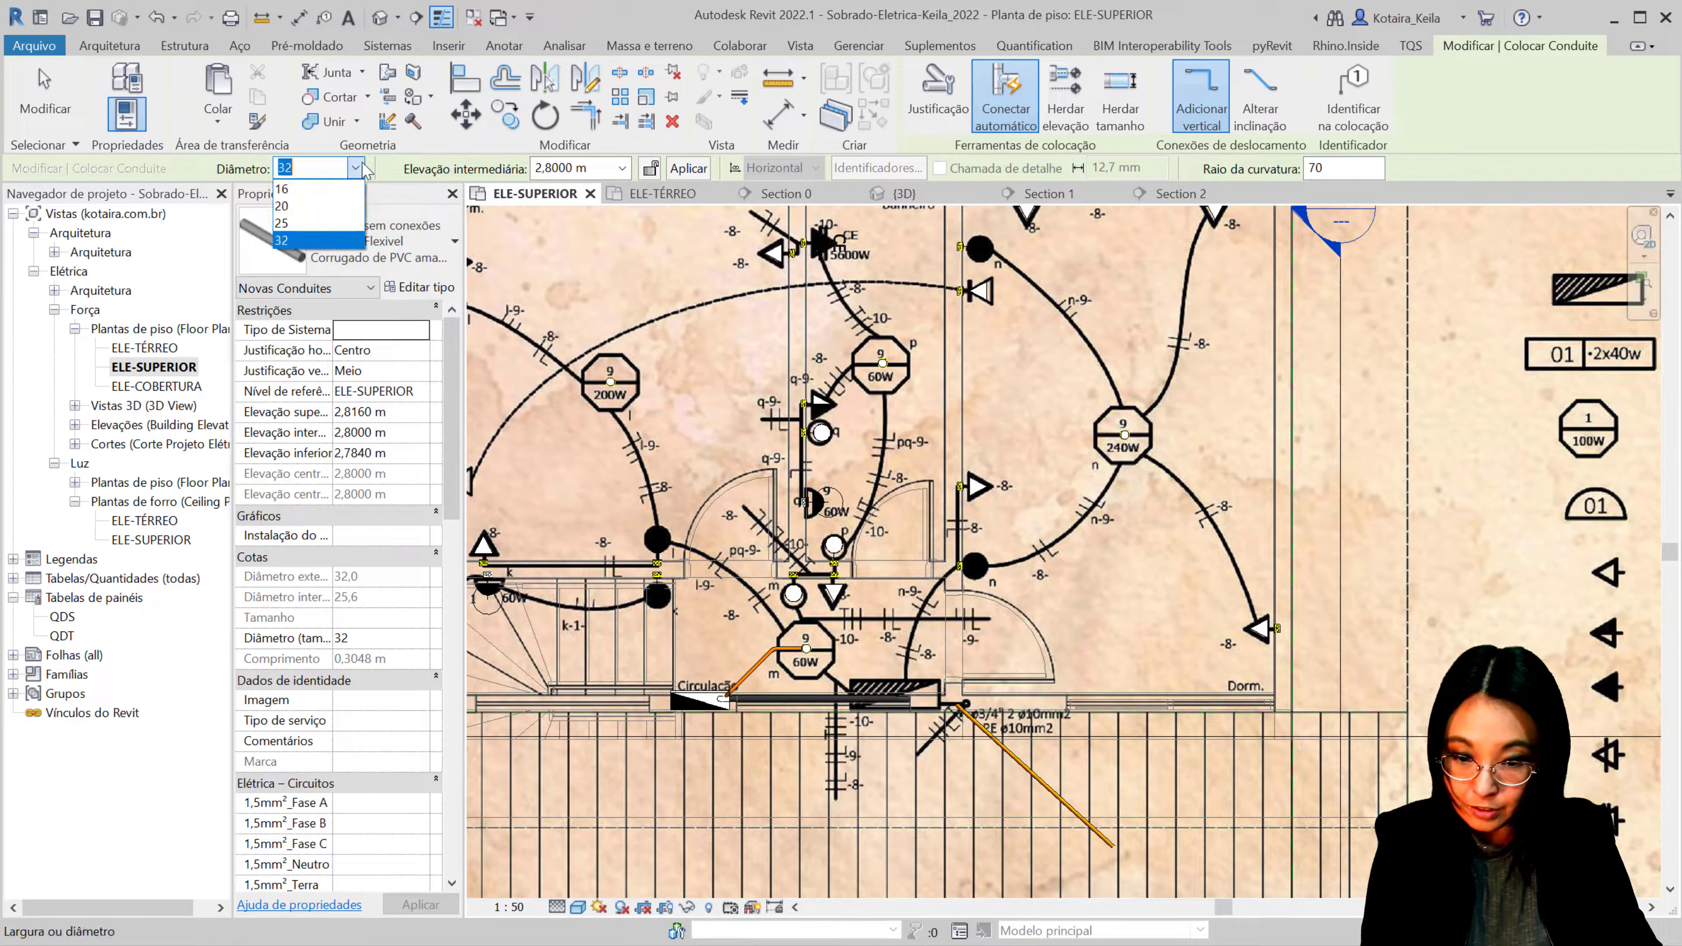
{"action": "left_click", "coordinate": [318, 224]}
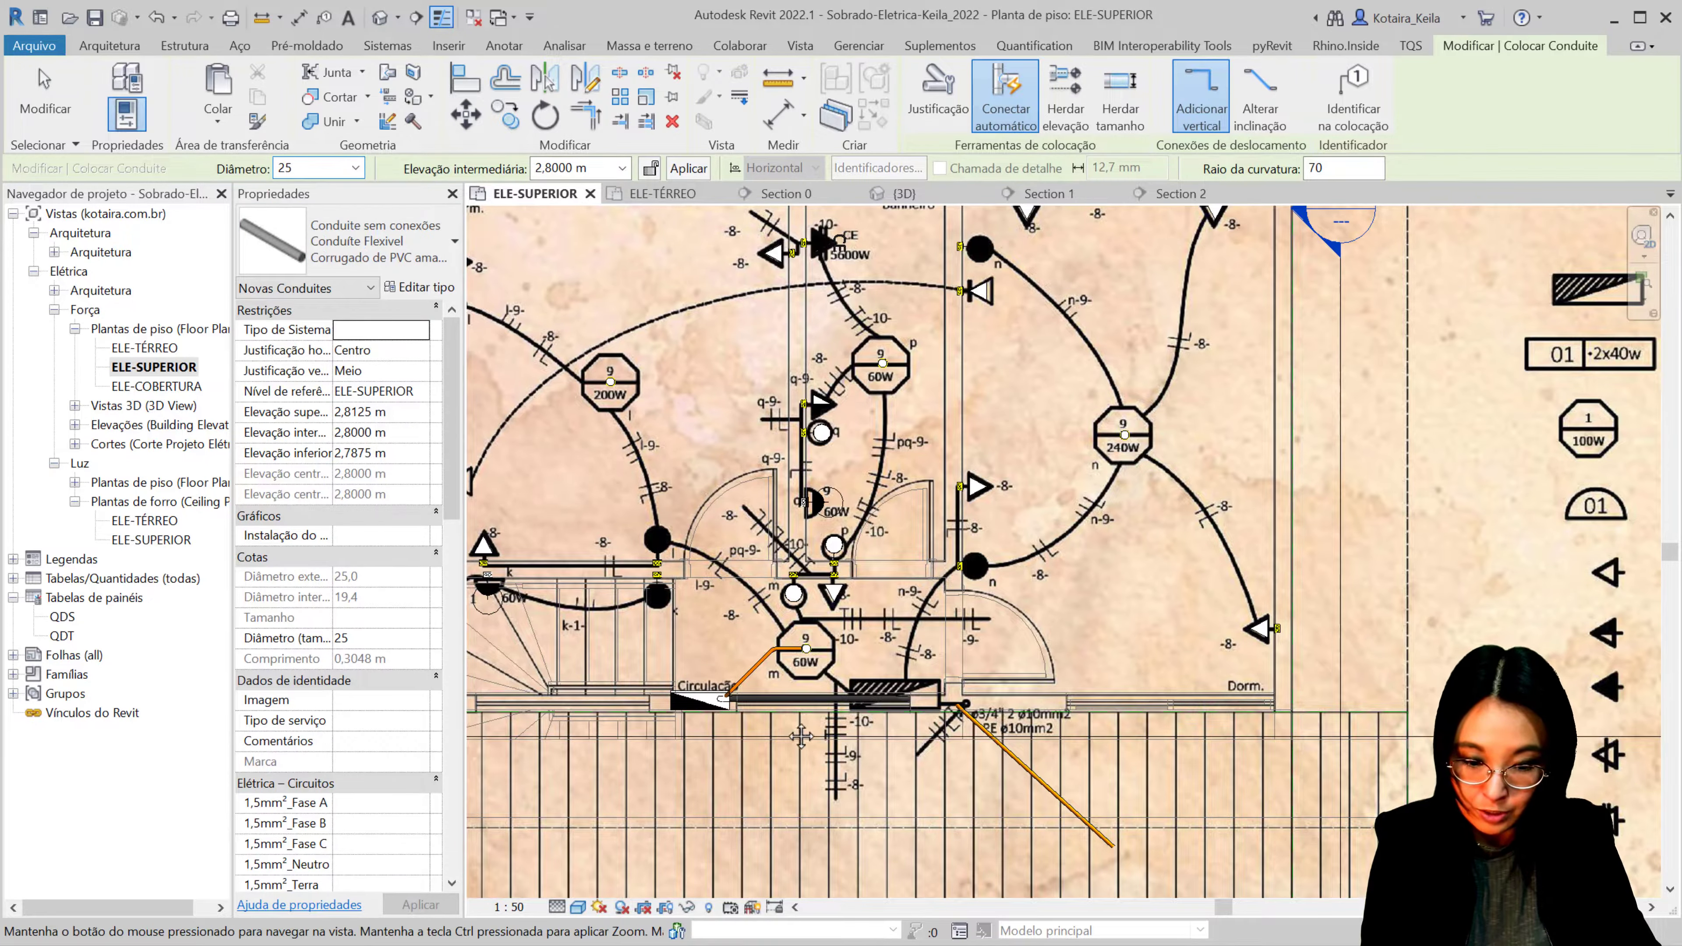
{"action": "scroll", "coordinate": [781, 669], "scroll_direction": "up", "scroll_amount": 5}
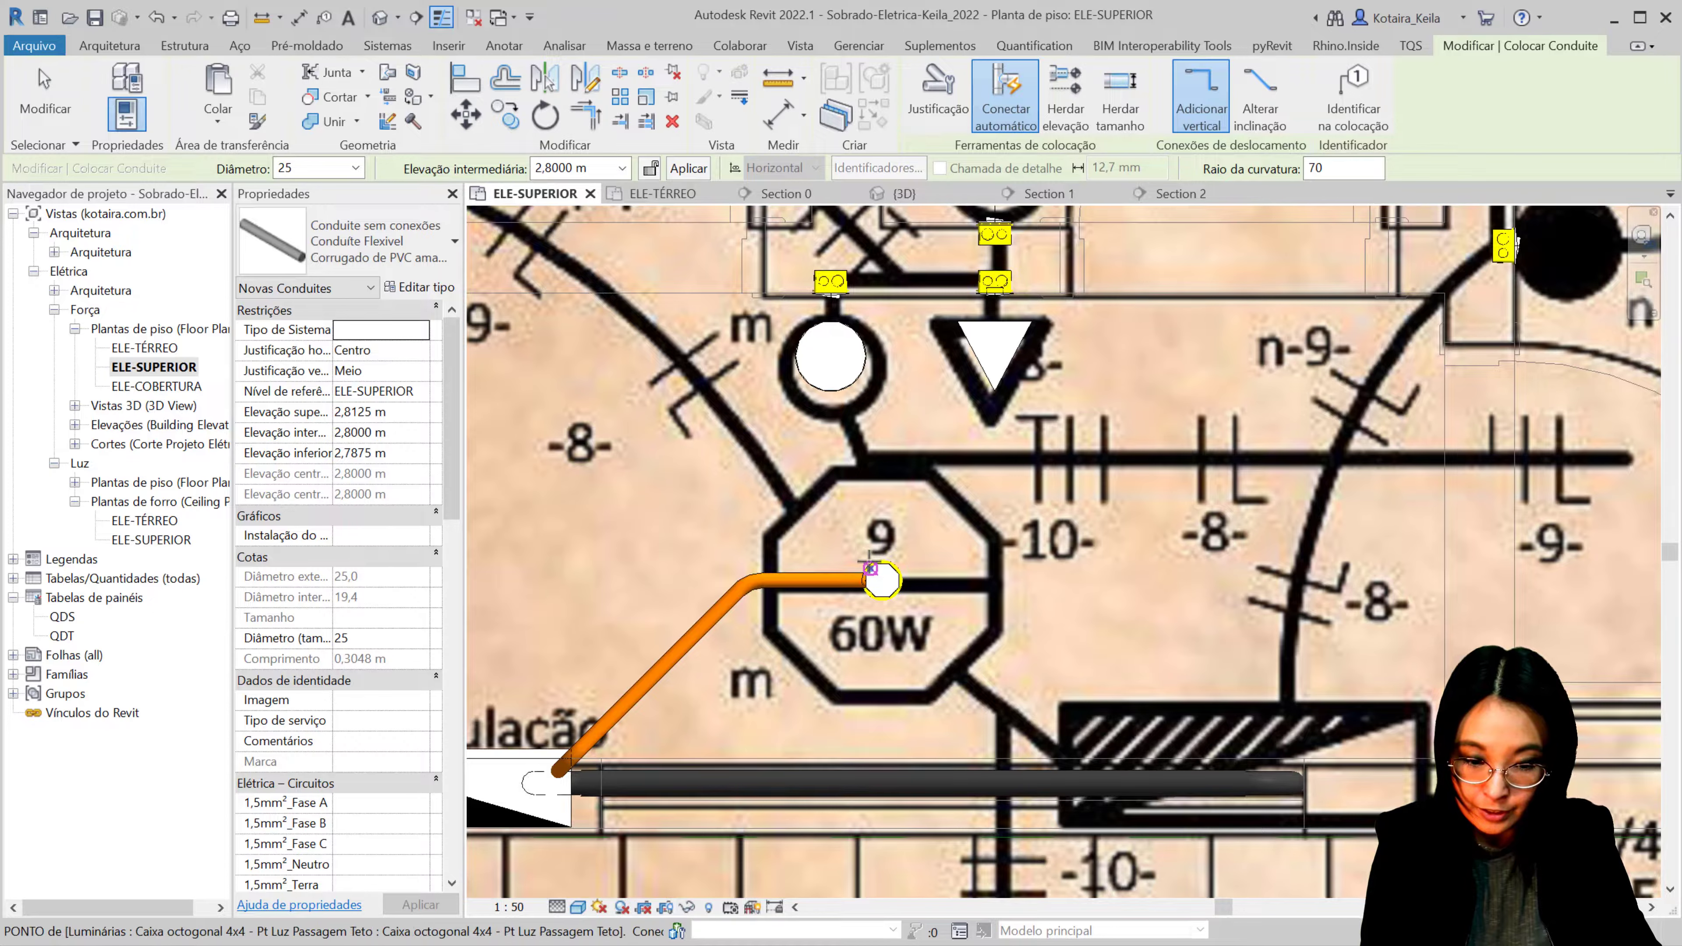
Step: Run yellow conduit between the lower 60W box and the 200W box
{"action": "left_click", "coordinate": [869, 568]}
{"action": "scroll", "coordinate": [869, 570], "scroll_direction": "down", "scroll_amount": 3}
{"action": "scroll", "coordinate": [867, 583], "scroll_direction": "down", "scroll_amount": 2}
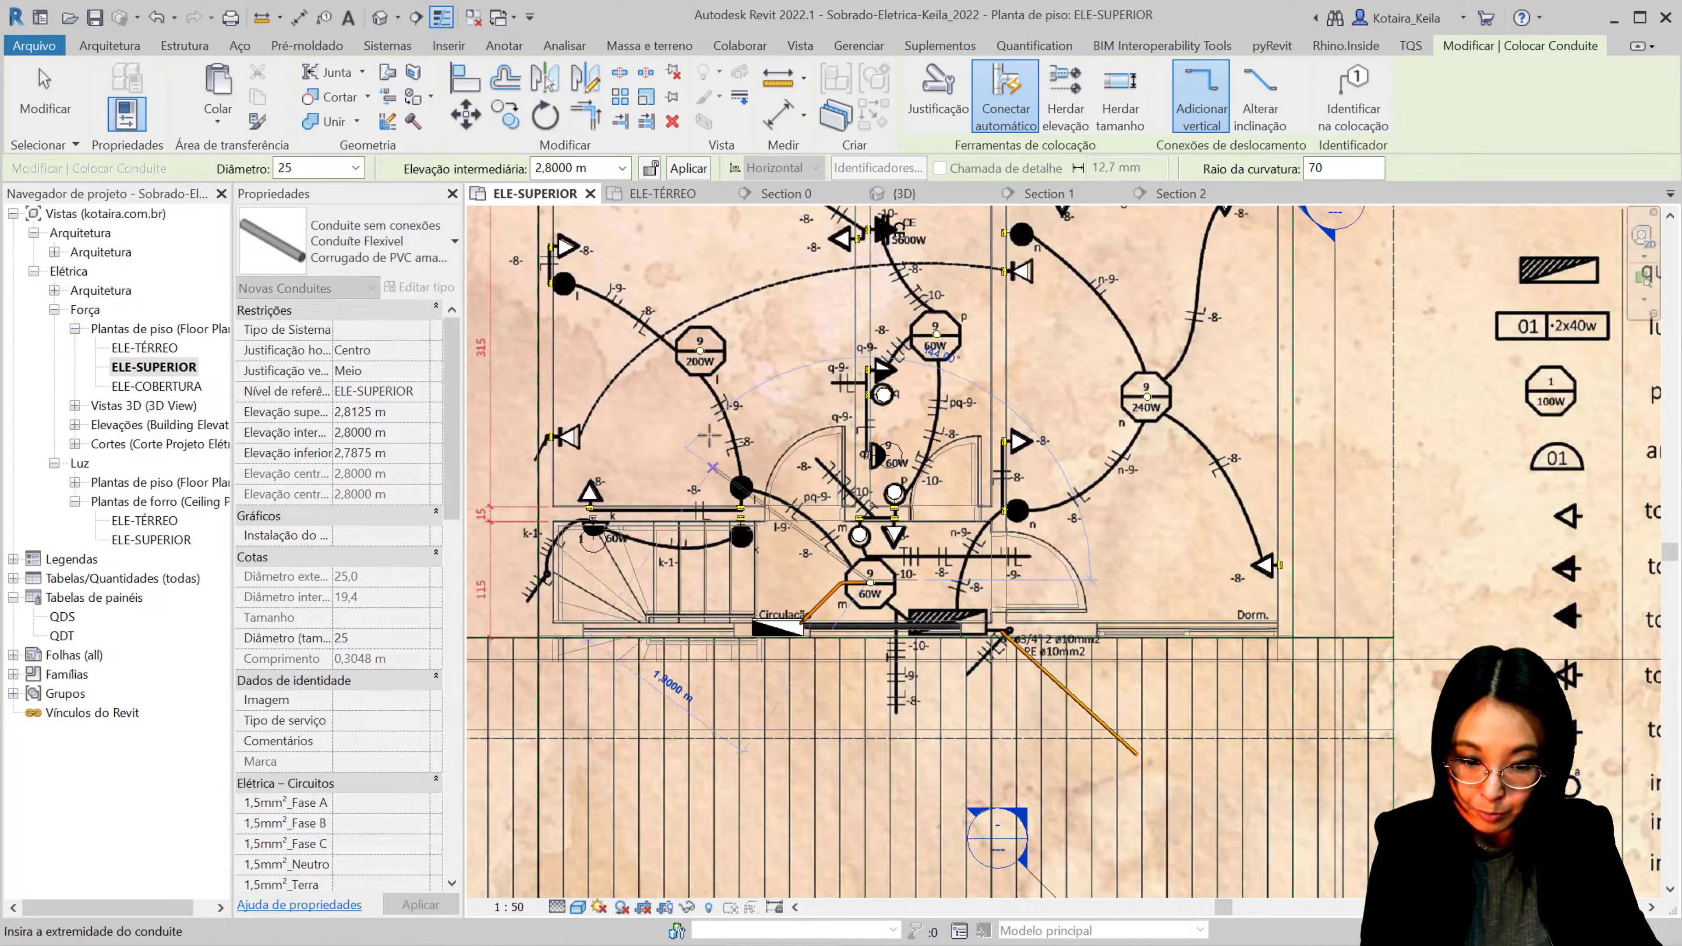
{"action": "scroll", "coordinate": [709, 361], "scroll_direction": "up", "scroll_amount": 4}
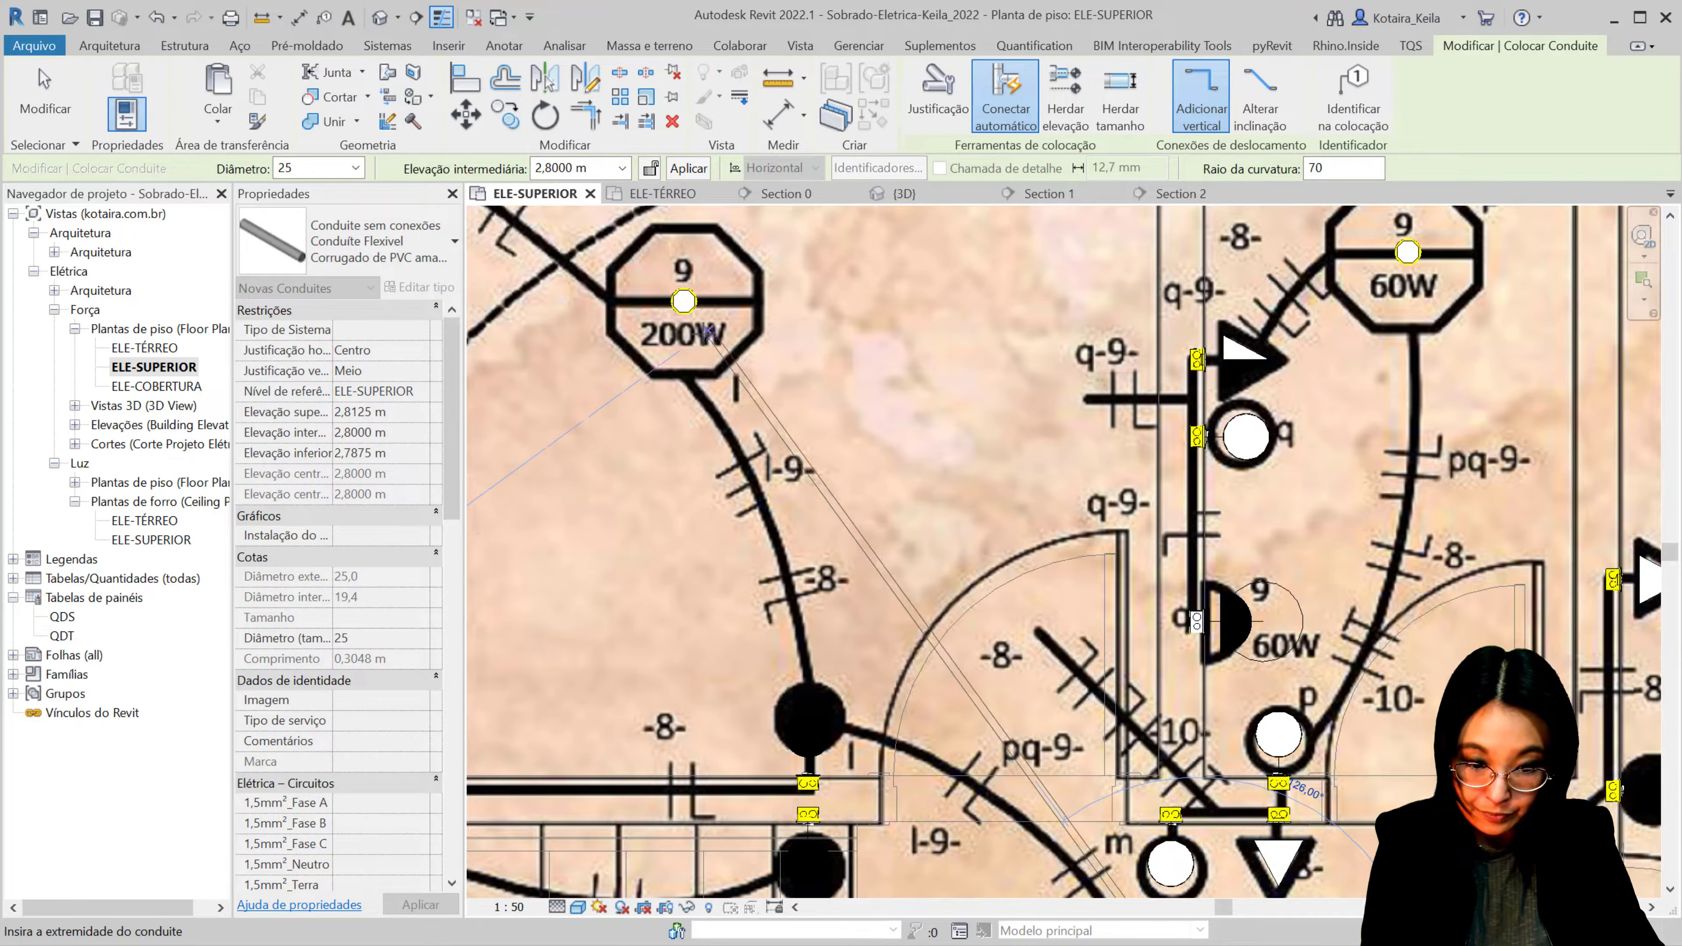
{"action": "scroll", "coordinate": [702, 335], "scroll_direction": "up", "scroll_amount": 2}
{"action": "left_click", "coordinate": [682, 290]}
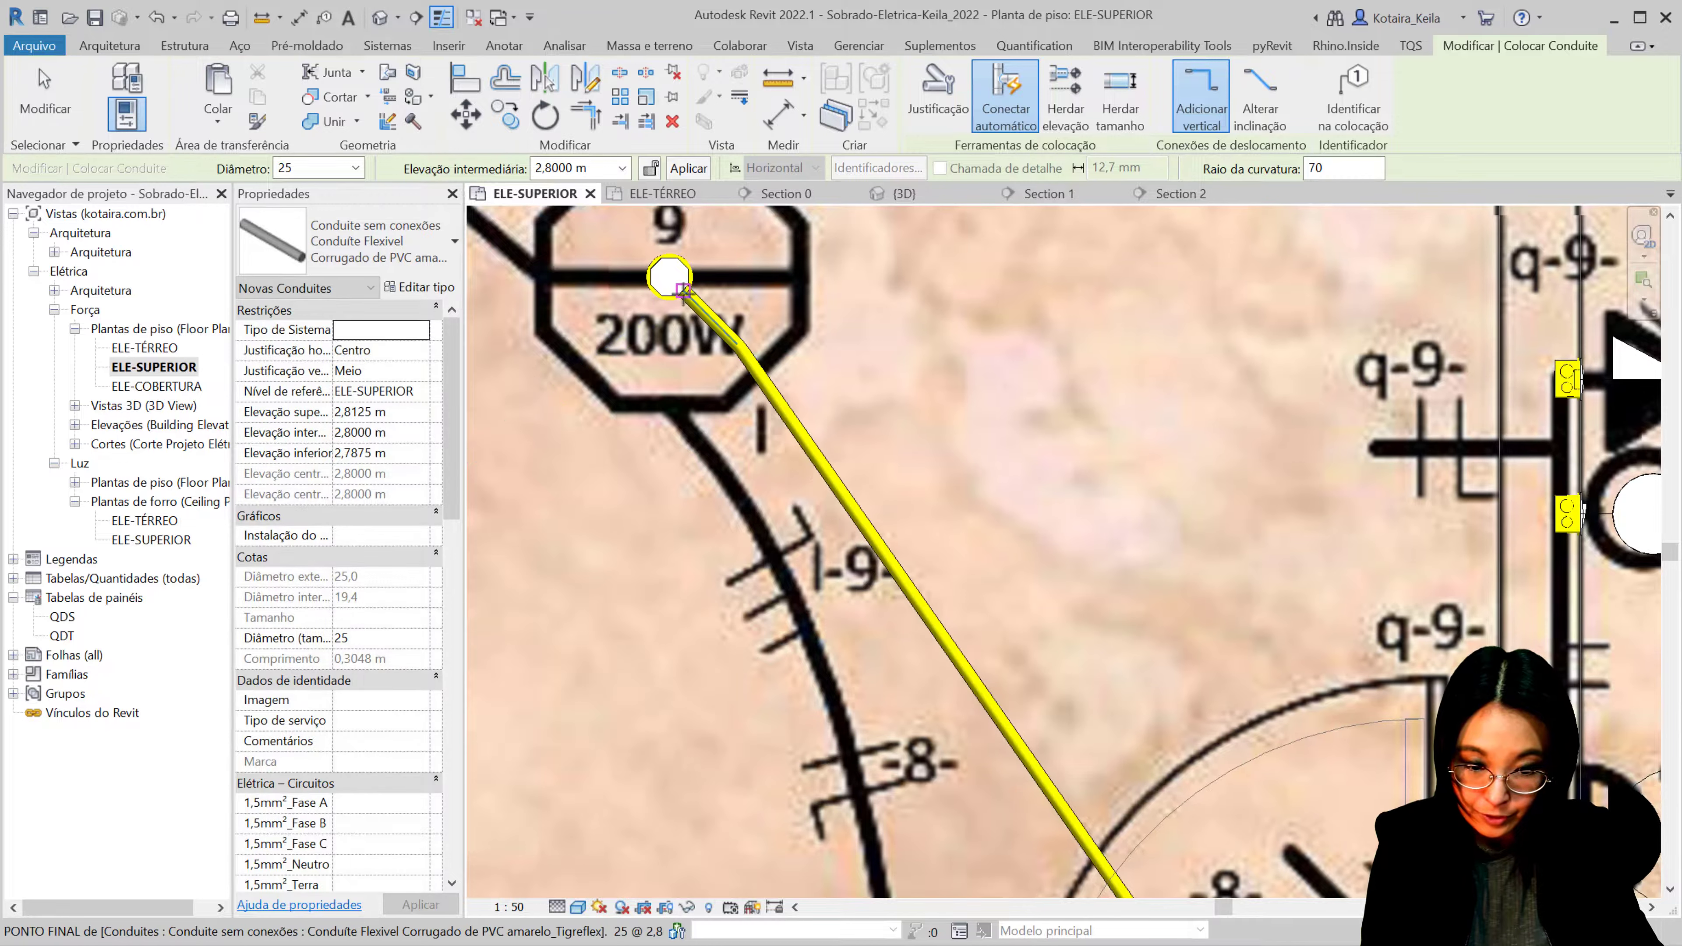
{"action": "scroll", "coordinate": [682, 290], "scroll_direction": "down", "scroll_amount": 3}
{"action": "mouse_move", "coordinate": [861, 656]}
{"action": "middle_mouse_down"}
{"action": "mouse_move", "coordinate": [745, 748]}
{"action": "mouse_move", "coordinate": [572, 324]}
{"action": "middle_mouse_up"}
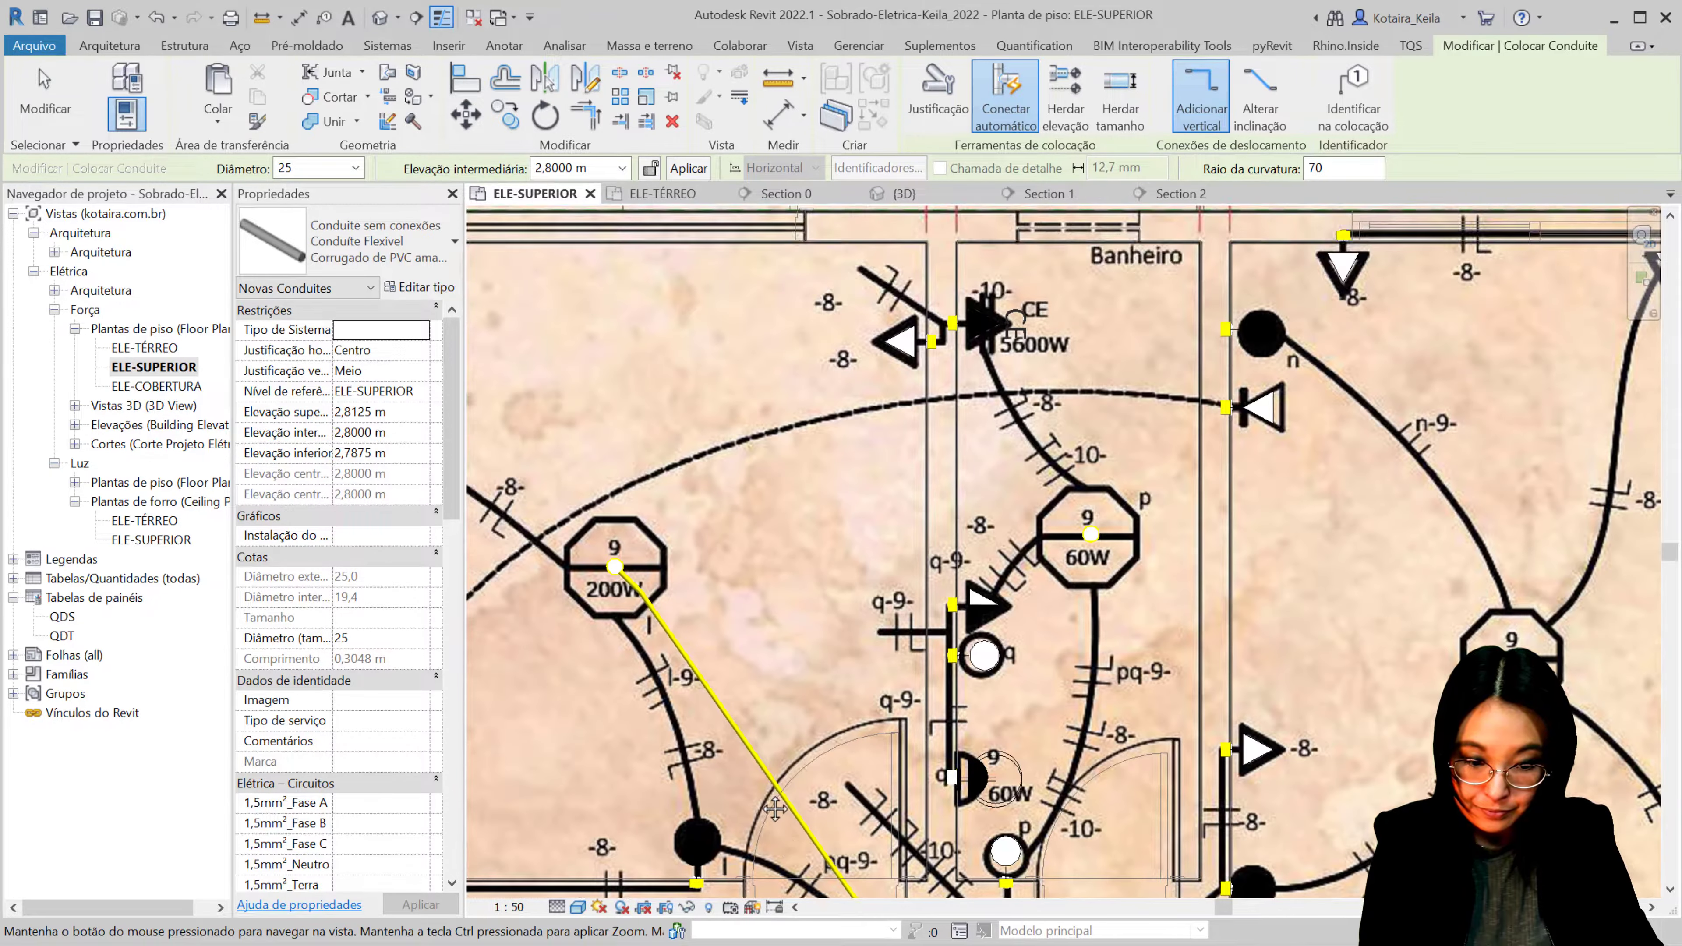
{"action": "left_click", "coordinate": [759, 516]}
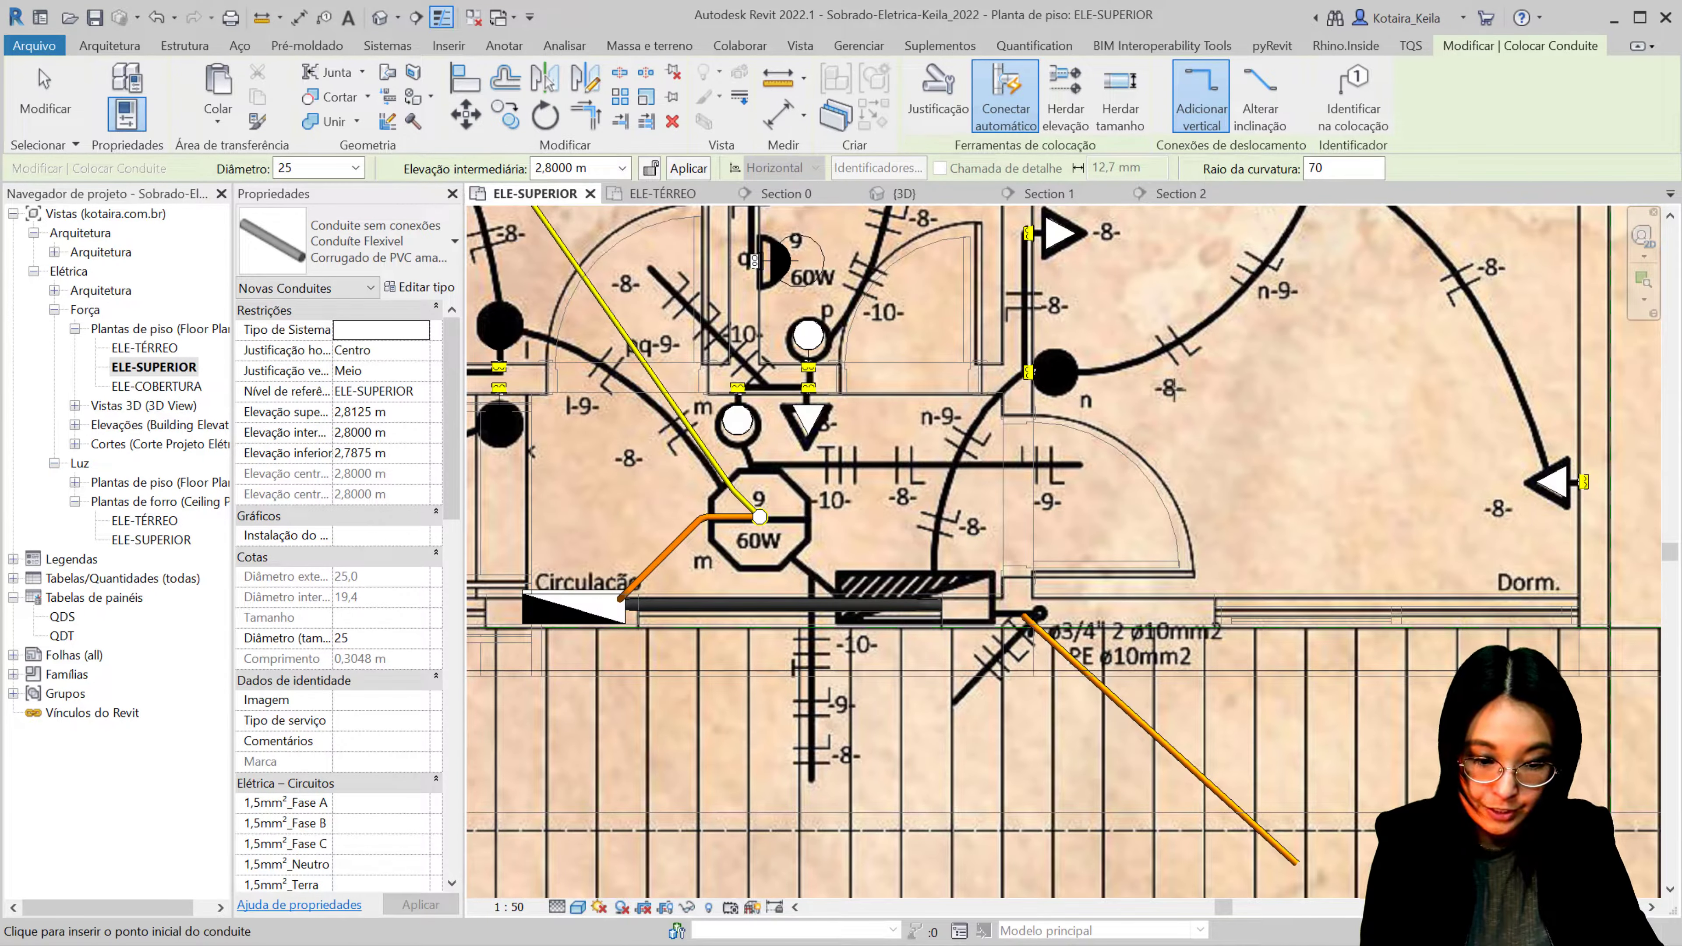
{"action": "scroll", "coordinate": [760, 516], "scroll_direction": "down", "scroll_amount": 2}
{"action": "mouse_move", "coordinate": [861, 517]}
{"action": "middle_mouse_down"}
{"action": "mouse_move", "coordinate": [958, 549]}
{"action": "mouse_move", "coordinate": [1026, 675]}
{"action": "mouse_move", "coordinate": [1014, 640]}
{"action": "mouse_move", "coordinate": [834, 590]}
{"action": "middle_mouse_up"}
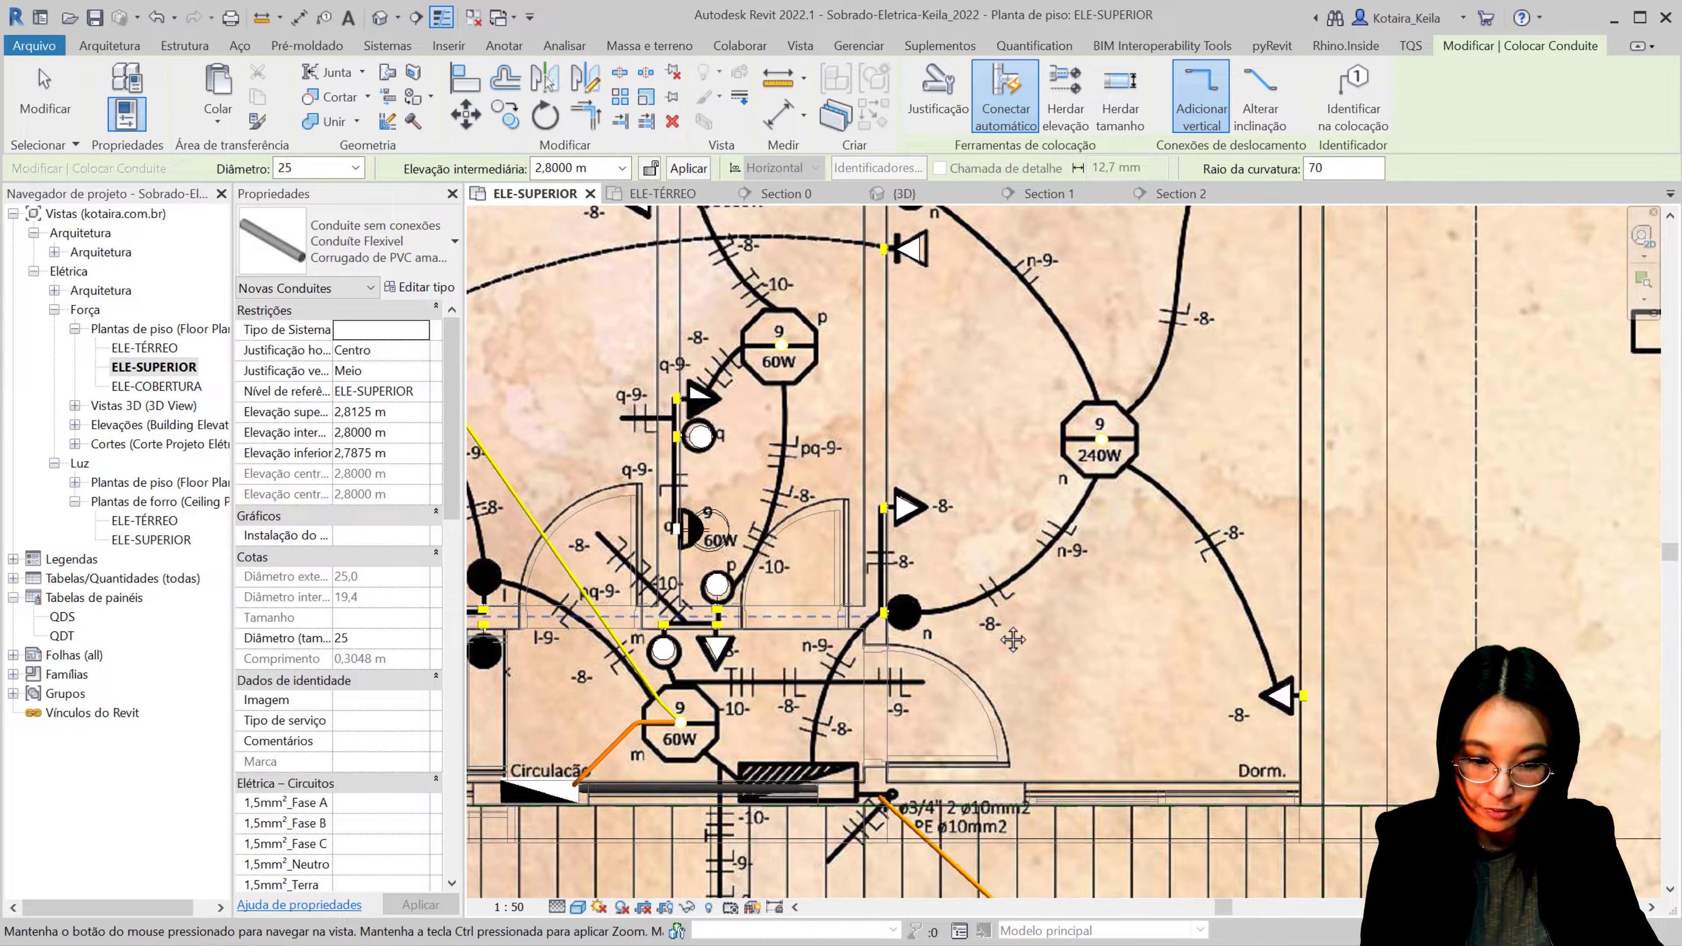
{"action": "scroll", "coordinate": [1091, 458], "scroll_direction": "up", "scroll_amount": 2}
{"action": "scroll", "coordinate": [1091, 457], "scroll_direction": "up", "scroll_amount": 2}
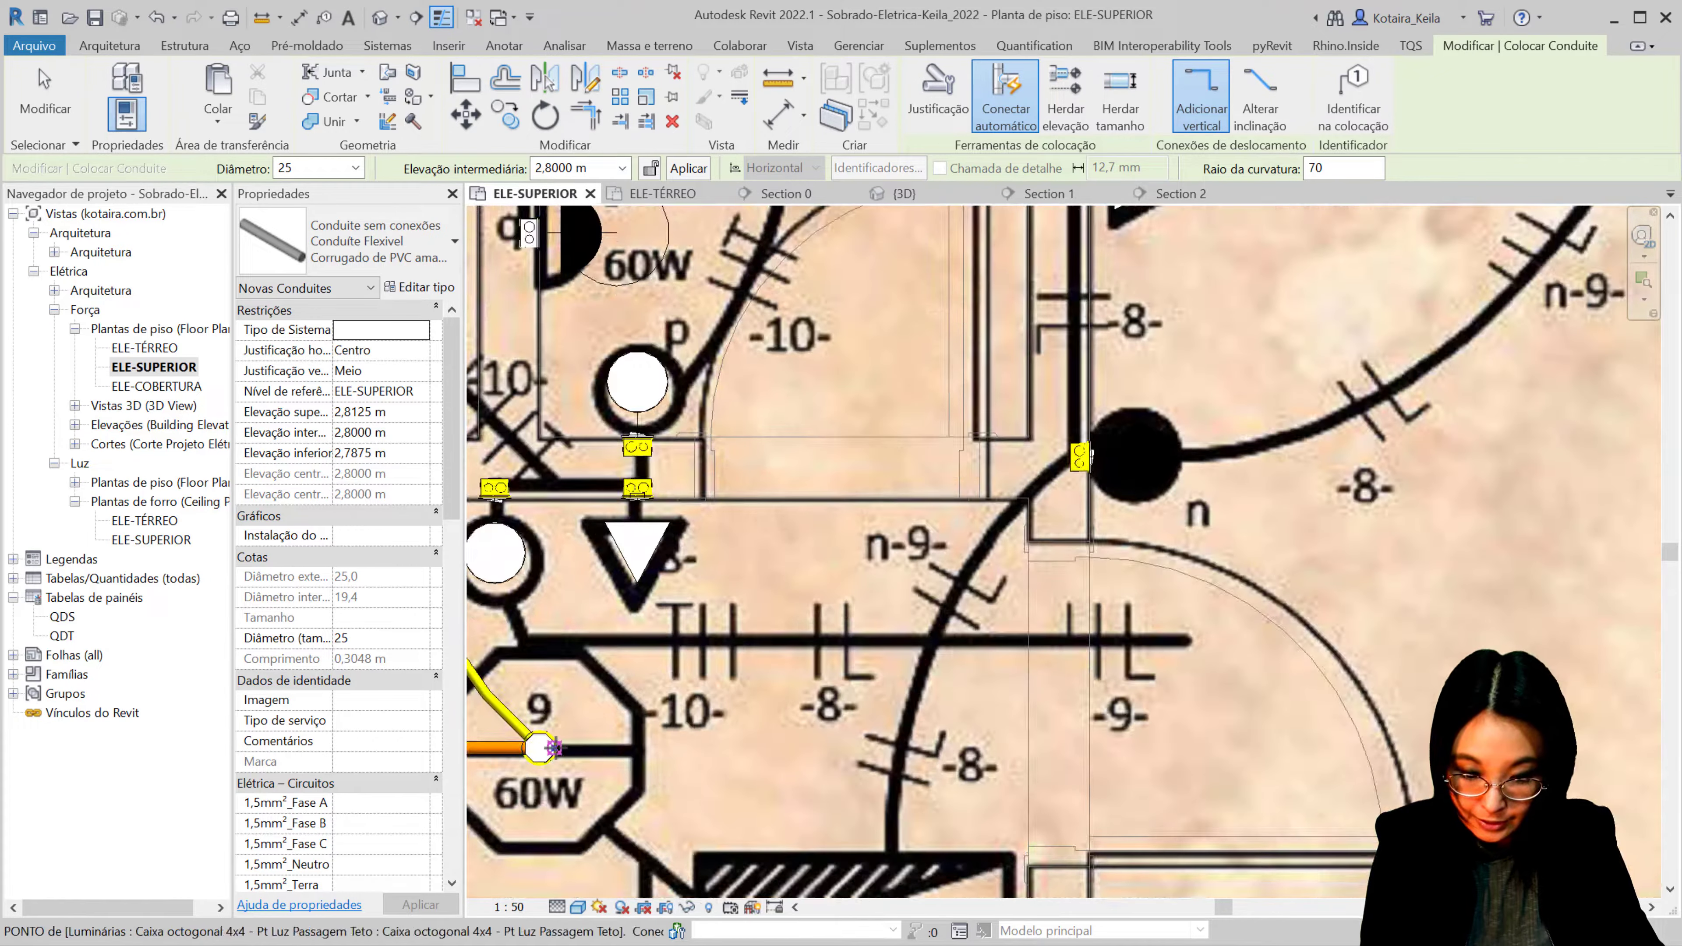
Step: Run a yellow conduit from the lower 60W box to the 240W box connector
{"action": "left_click", "coordinate": [556, 748]}
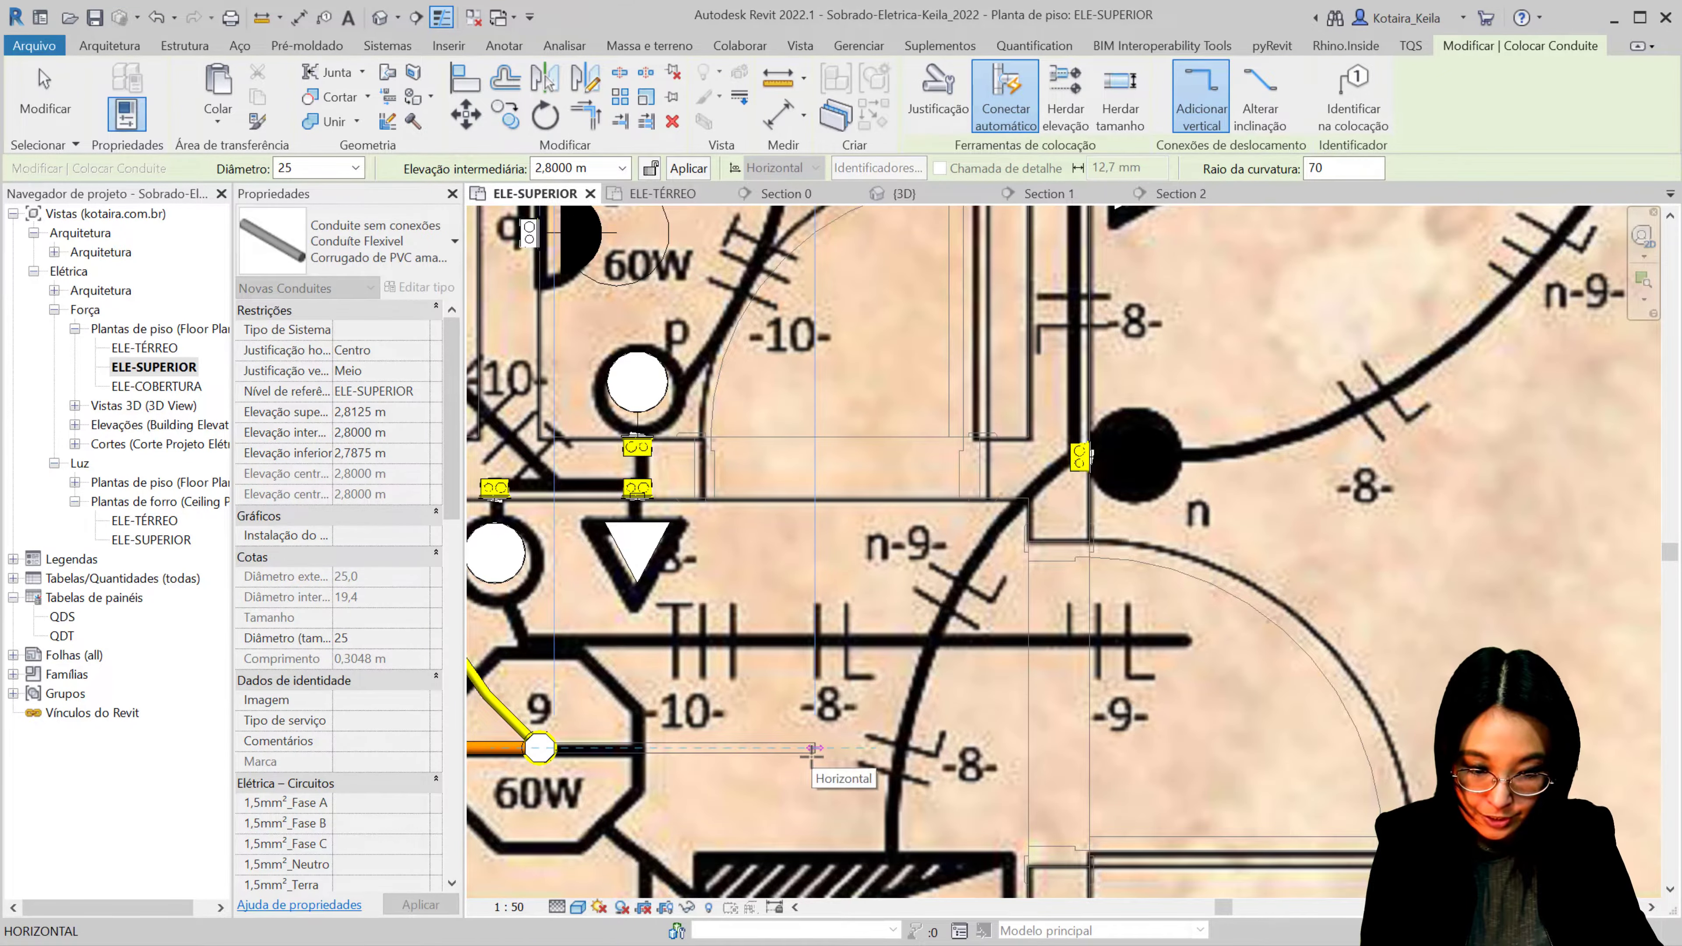
{"action": "scroll", "coordinate": [815, 752], "scroll_direction": "down", "scroll_amount": 3}
{"action": "scroll", "coordinate": [1207, 478], "scroll_direction": "up", "scroll_amount": 2}
{"action": "scroll", "coordinate": [1178, 468], "scroll_direction": "up", "scroll_amount": 2}
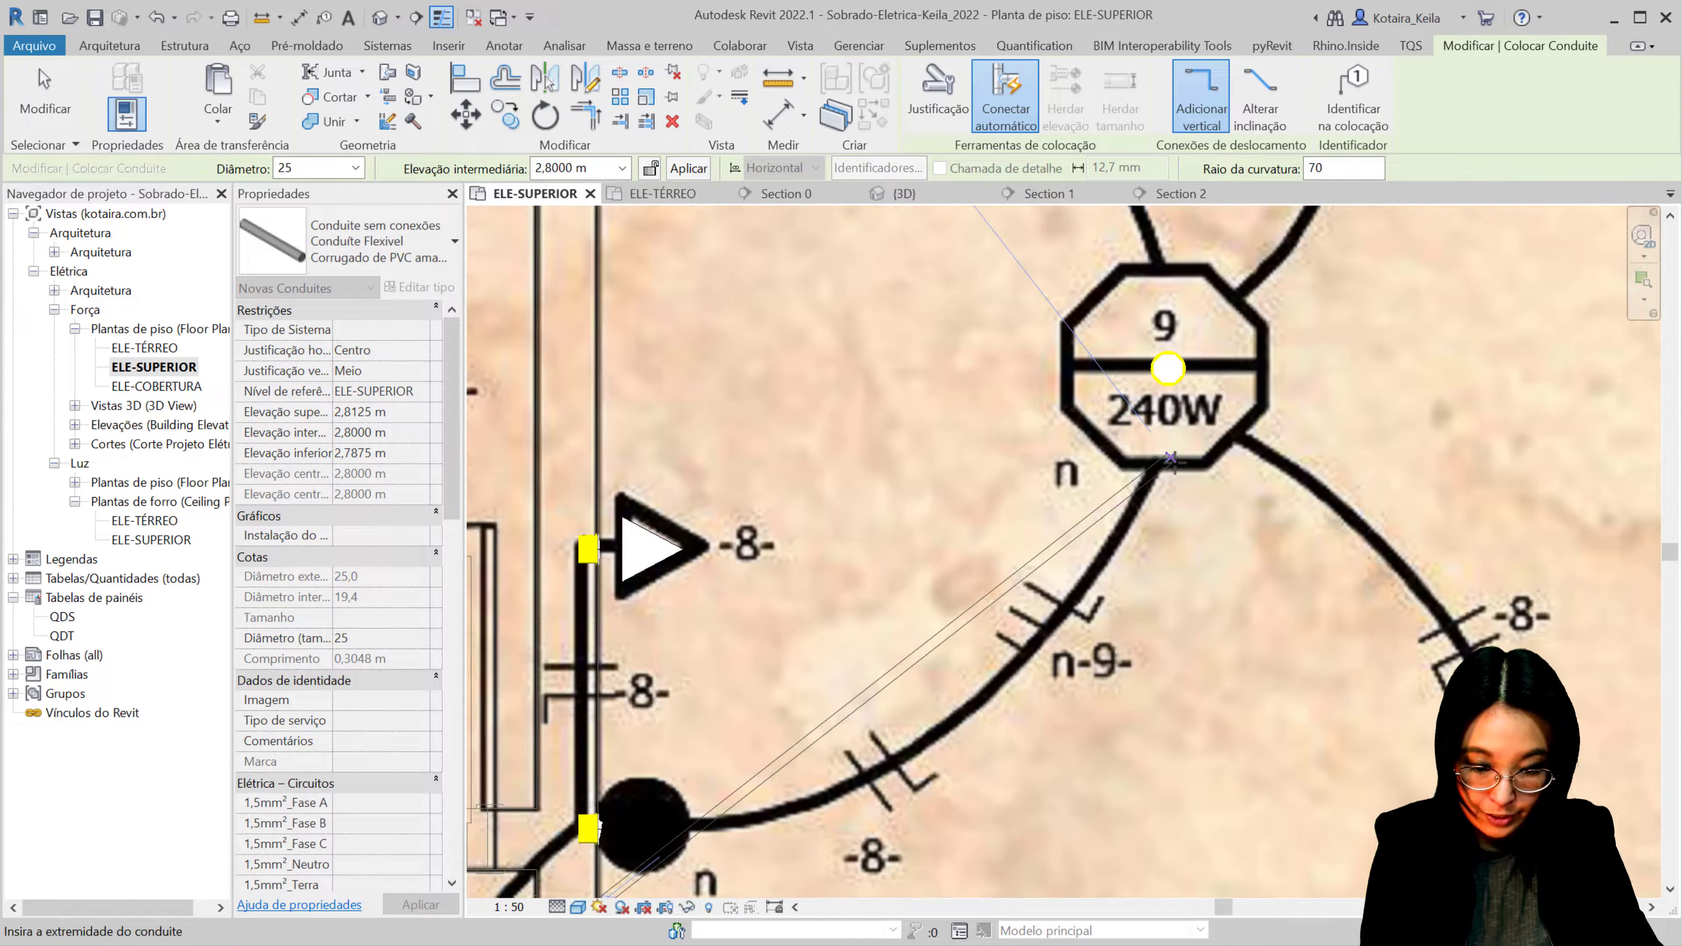
{"action": "scroll", "coordinate": [1060, 437], "scroll_direction": "down", "scroll_amount": 1}
{"action": "scroll", "coordinate": [1060, 438], "scroll_direction": "down", "scroll_amount": 1}
{"action": "scroll", "coordinate": [1060, 436], "scroll_direction": "up", "scroll_amount": 2}
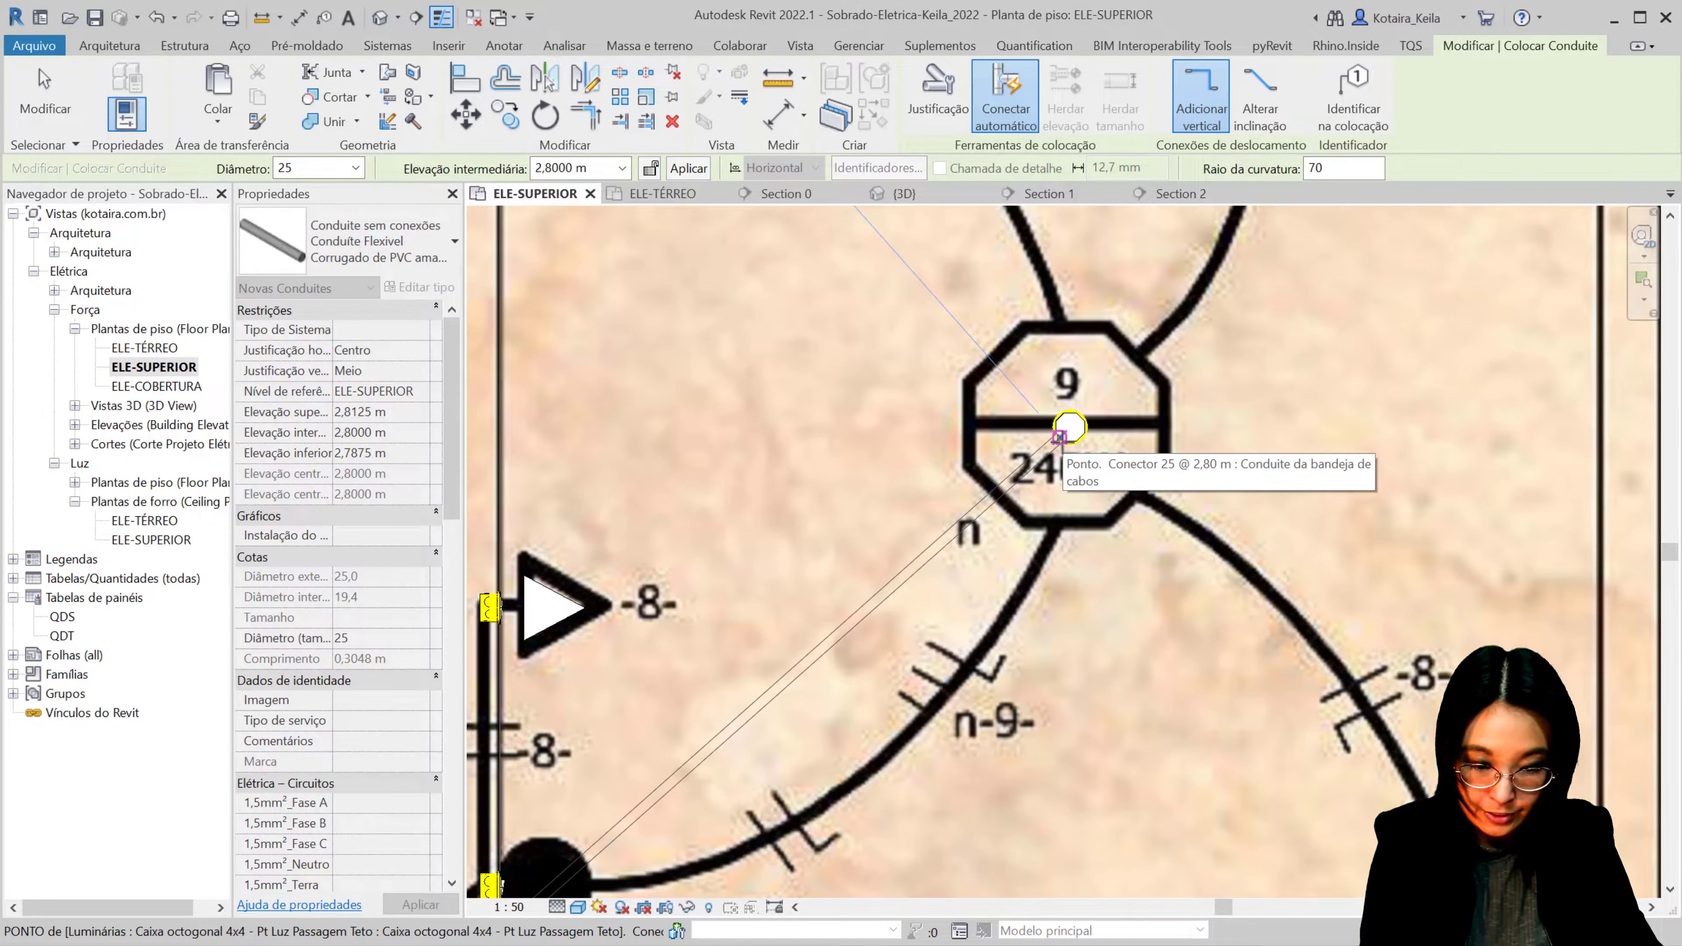
{"action": "left_click", "coordinate": [1059, 436]}
{"action": "scroll", "coordinate": [925, 719], "scroll_direction": "down", "scroll_amount": 1}
{"action": "scroll", "coordinate": [925, 719], "scroll_direction": "down", "scroll_amount": 1}
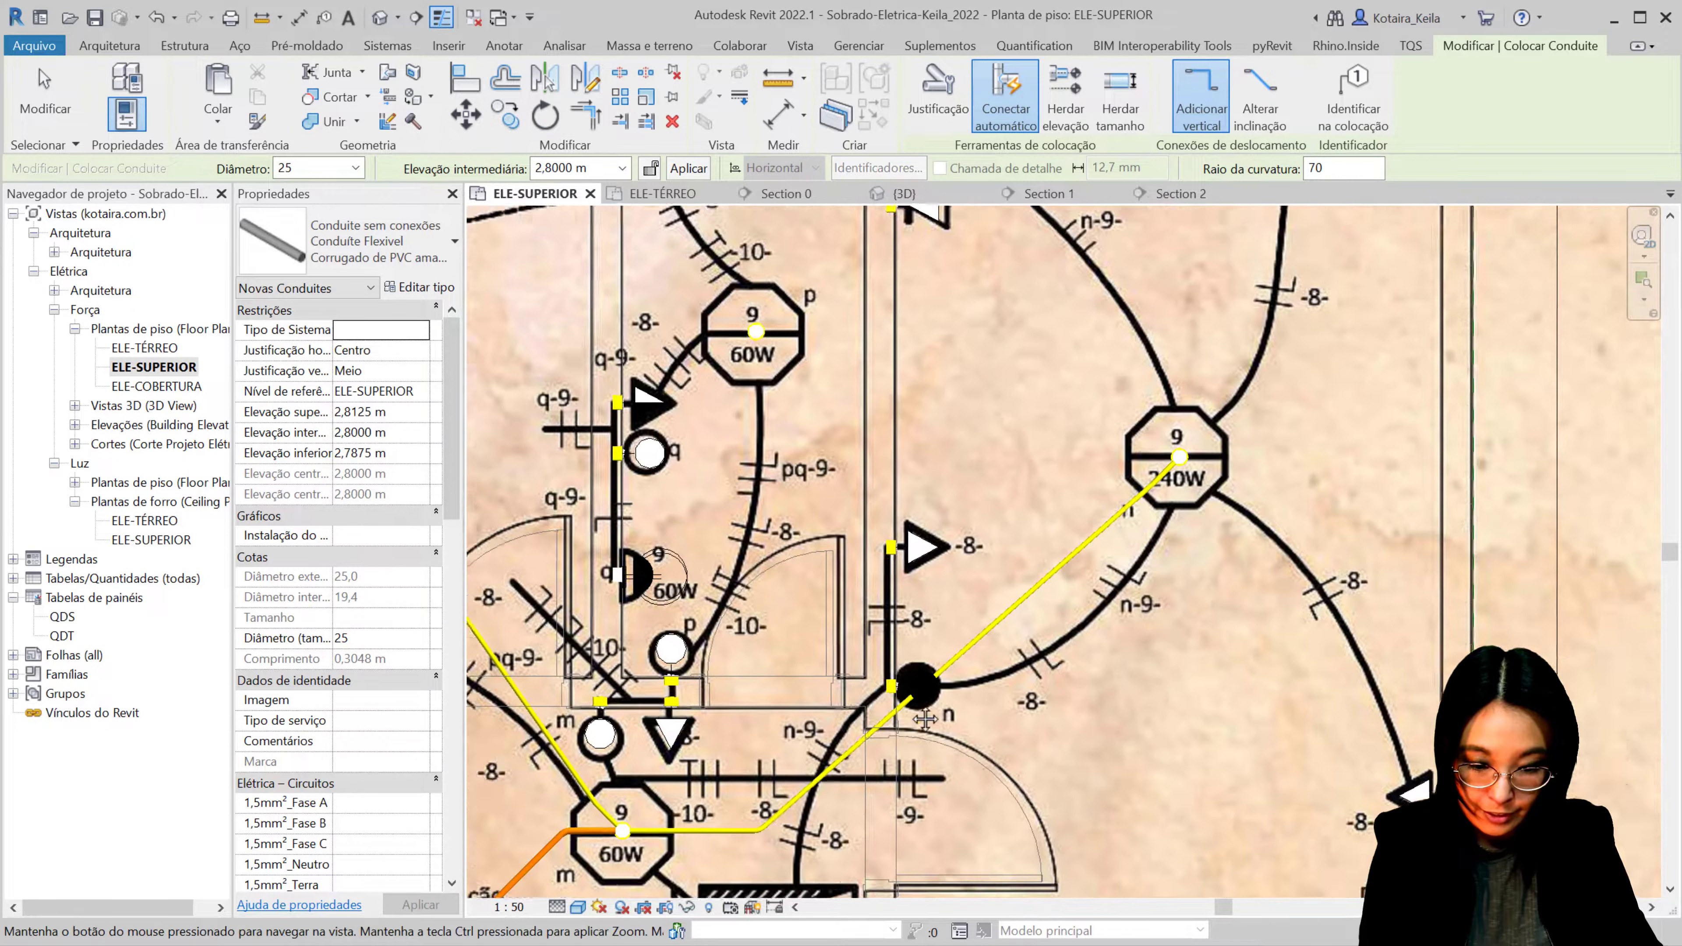
{"action": "scroll", "coordinate": [925, 719], "scroll_direction": "up", "scroll_amount": 1}
{"action": "scroll", "coordinate": [767, 721], "scroll_direction": "up", "scroll_amount": 2}
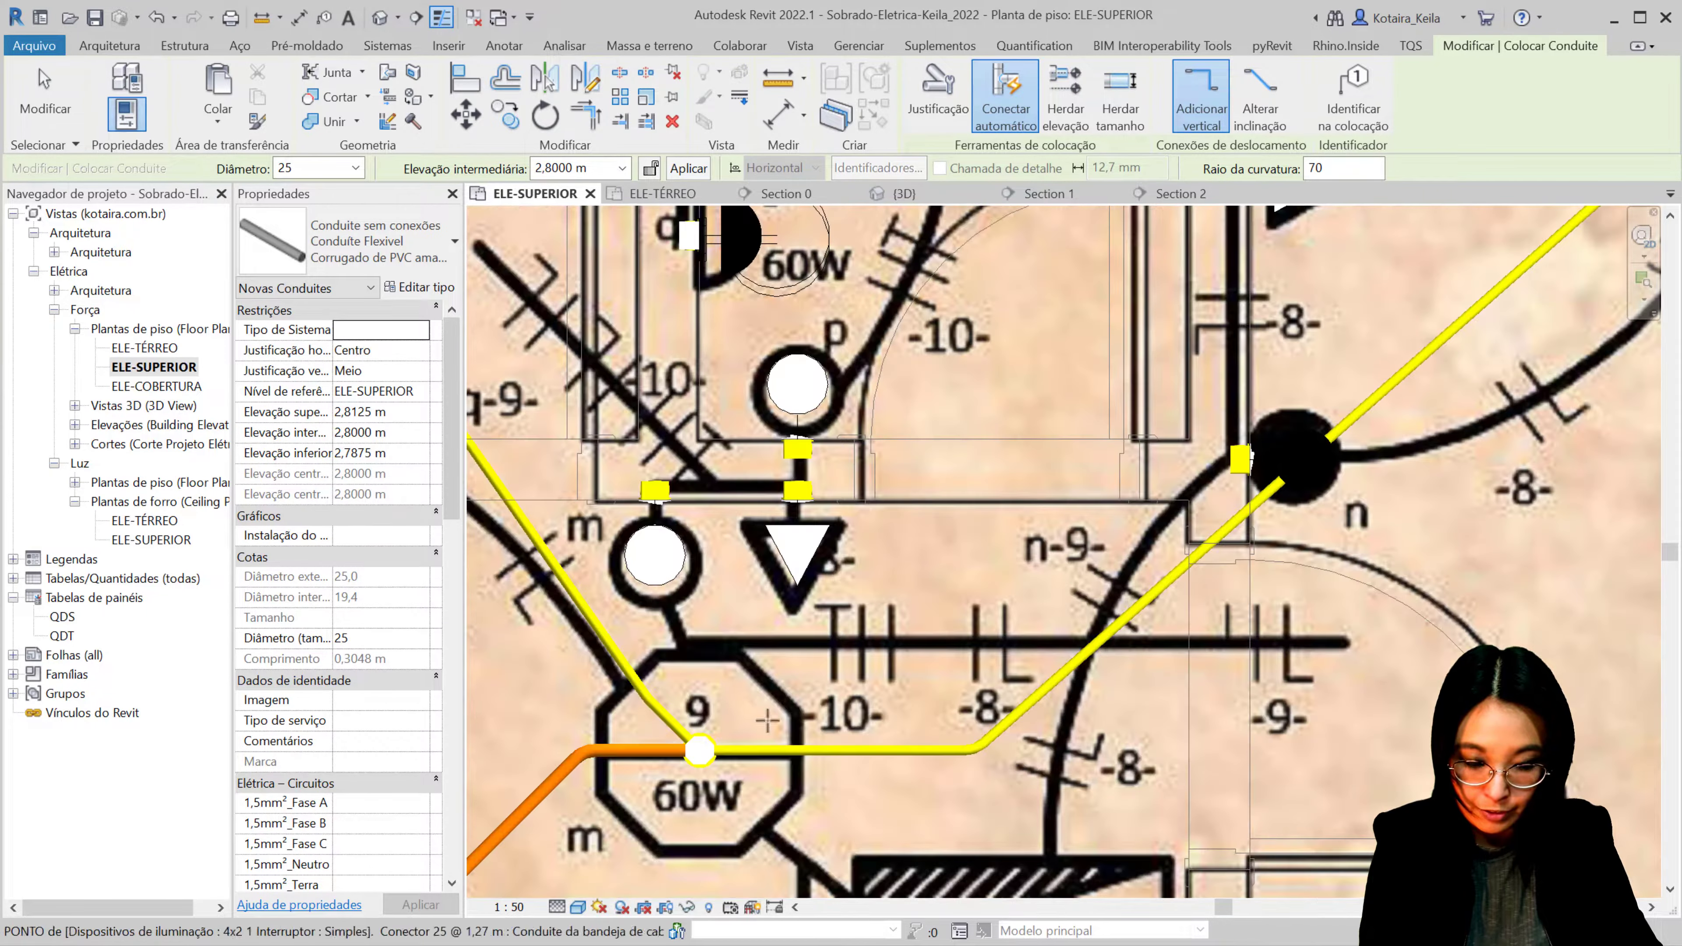
{"action": "scroll", "coordinate": [742, 729], "scroll_direction": "up", "scroll_amount": 2}
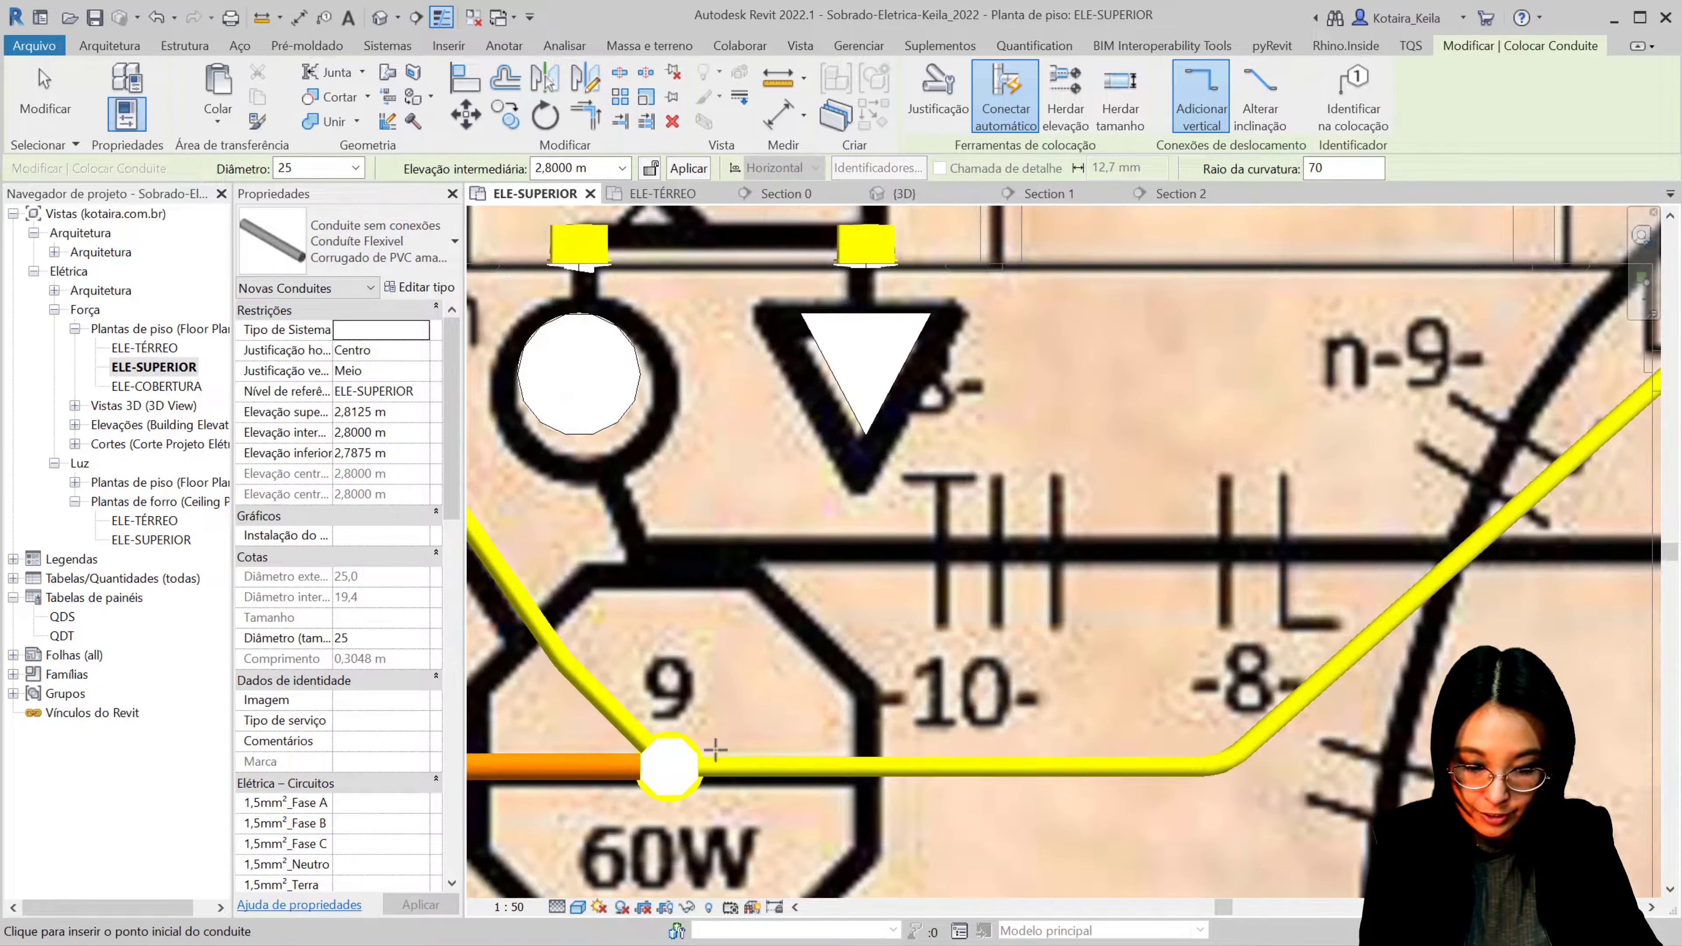
Step: Run a yellow conduit from the lower 60W box to the upper 60W box
{"action": "left_click", "coordinate": [690, 745]}
{"action": "scroll", "coordinate": [686, 752], "scroll_direction": "down", "scroll_amount": 1}
{"action": "scroll", "coordinate": [685, 755], "scroll_direction": "down", "scroll_amount": 1}
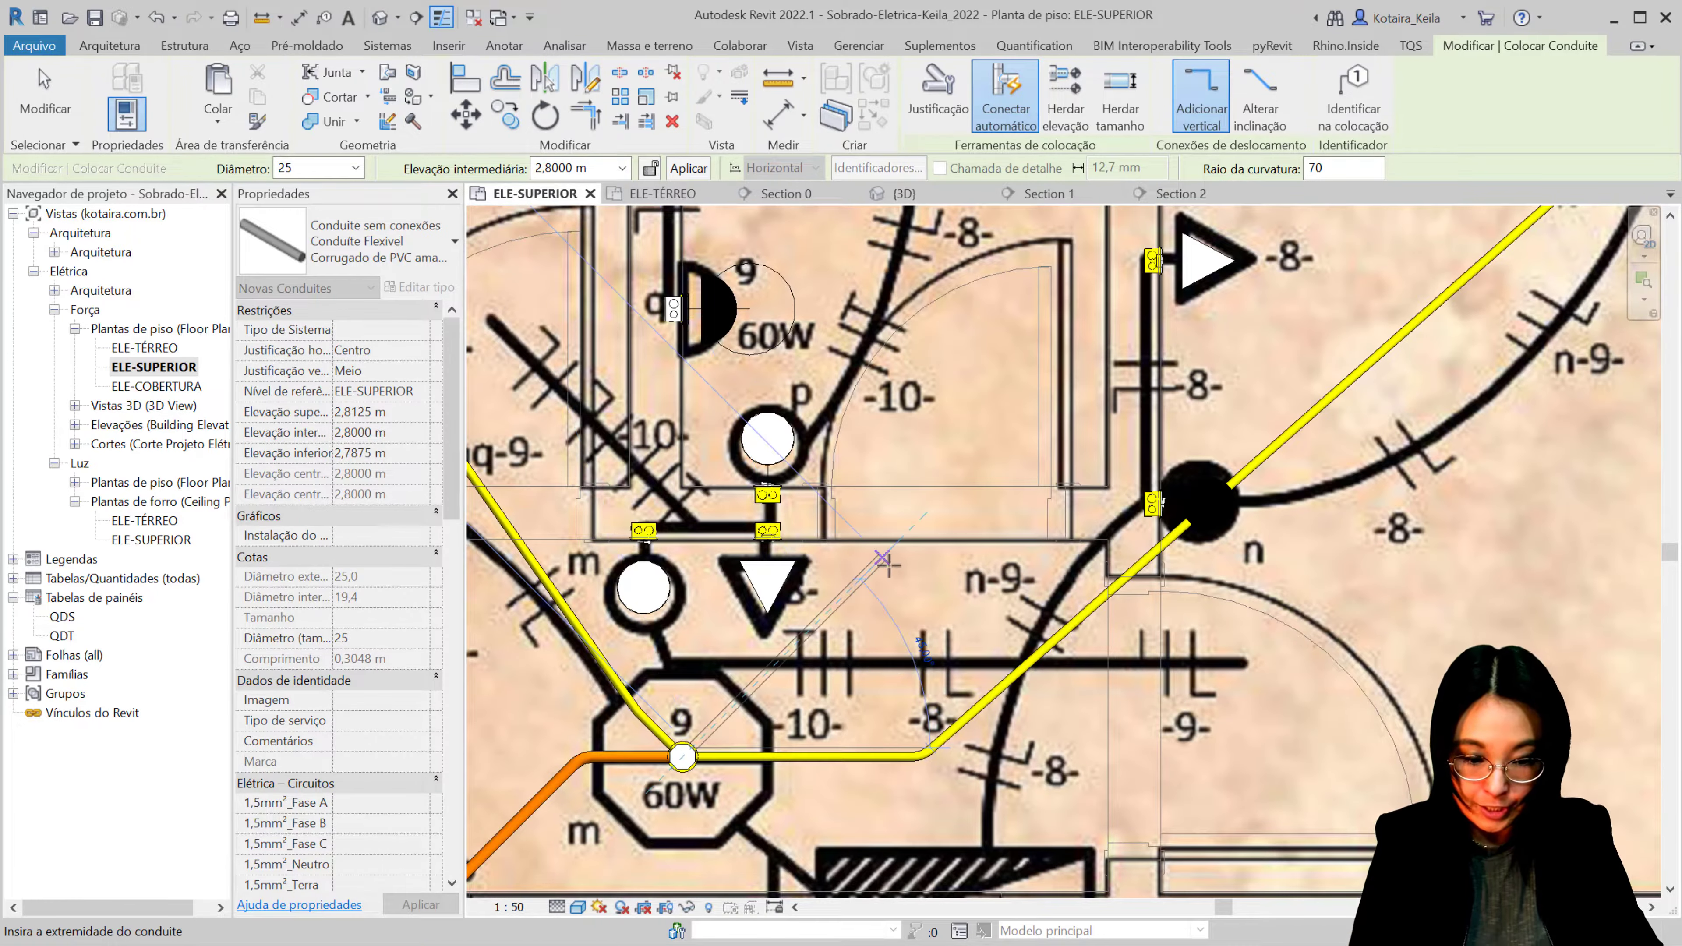
{"action": "middle_click_drag", "start_coordinate": [884, 560], "coordinate": [855, 888]}
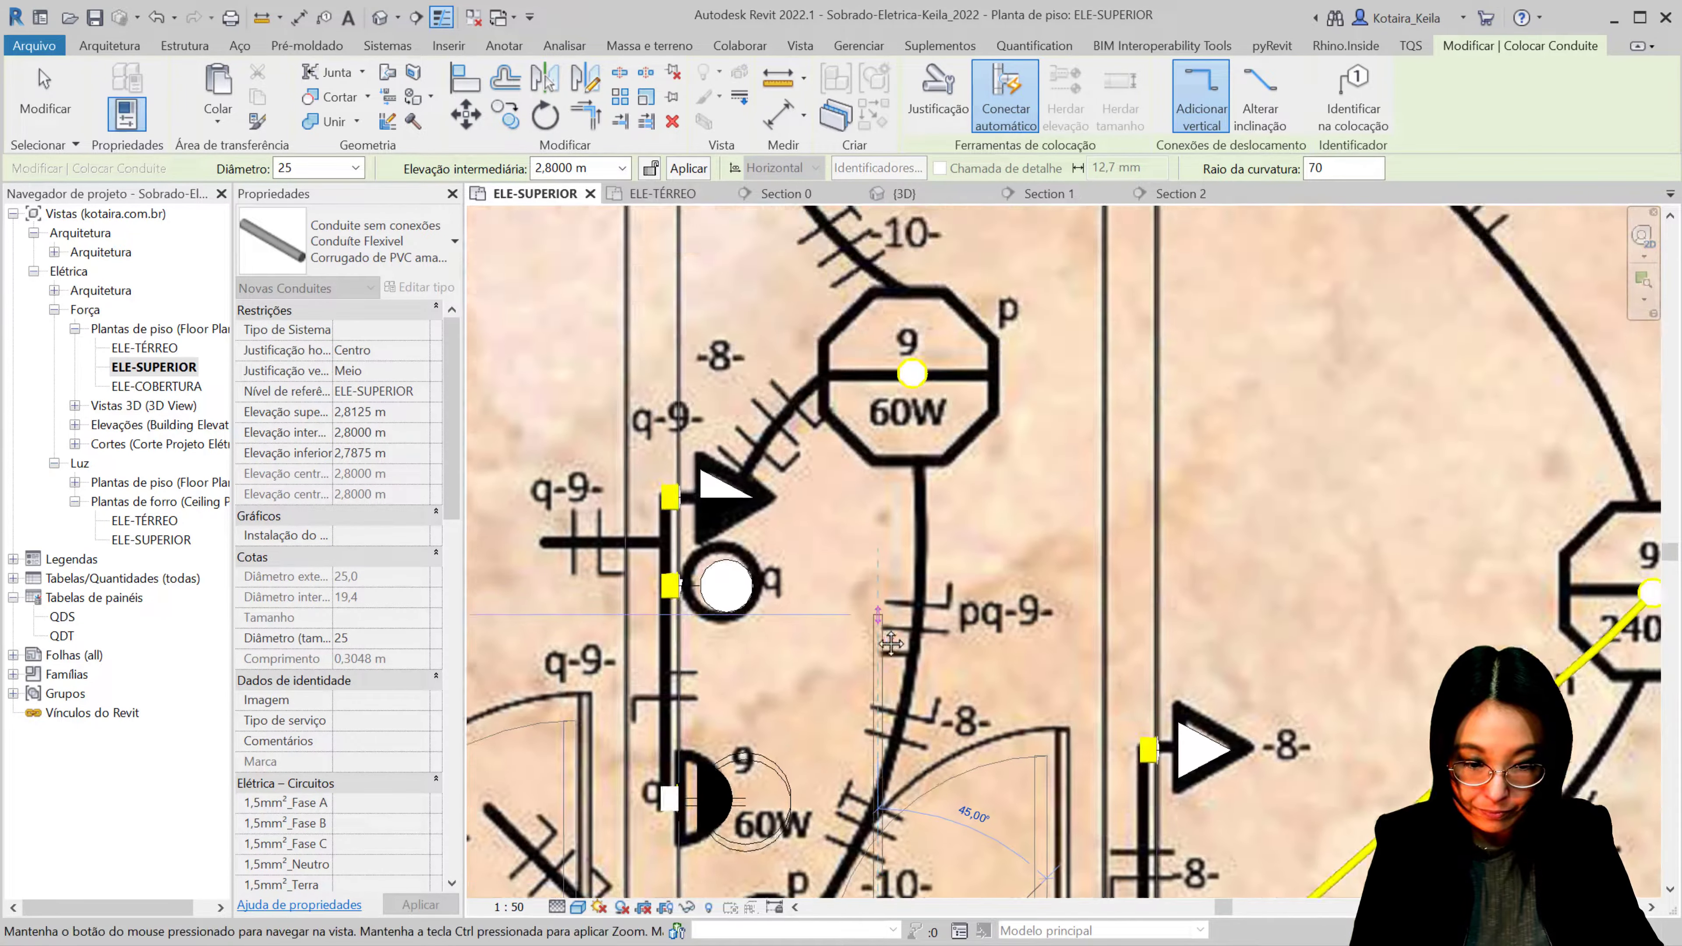
{"action": "scroll", "coordinate": [914, 391], "scroll_direction": "up", "scroll_amount": 2}
{"action": "left_click", "coordinate": [913, 390]}
{"action": "scroll", "coordinate": [914, 398], "scroll_direction": "down", "scroll_amount": 2}
{"action": "scroll", "coordinate": [914, 411], "scroll_direction": "down", "scroll_amount": 2}
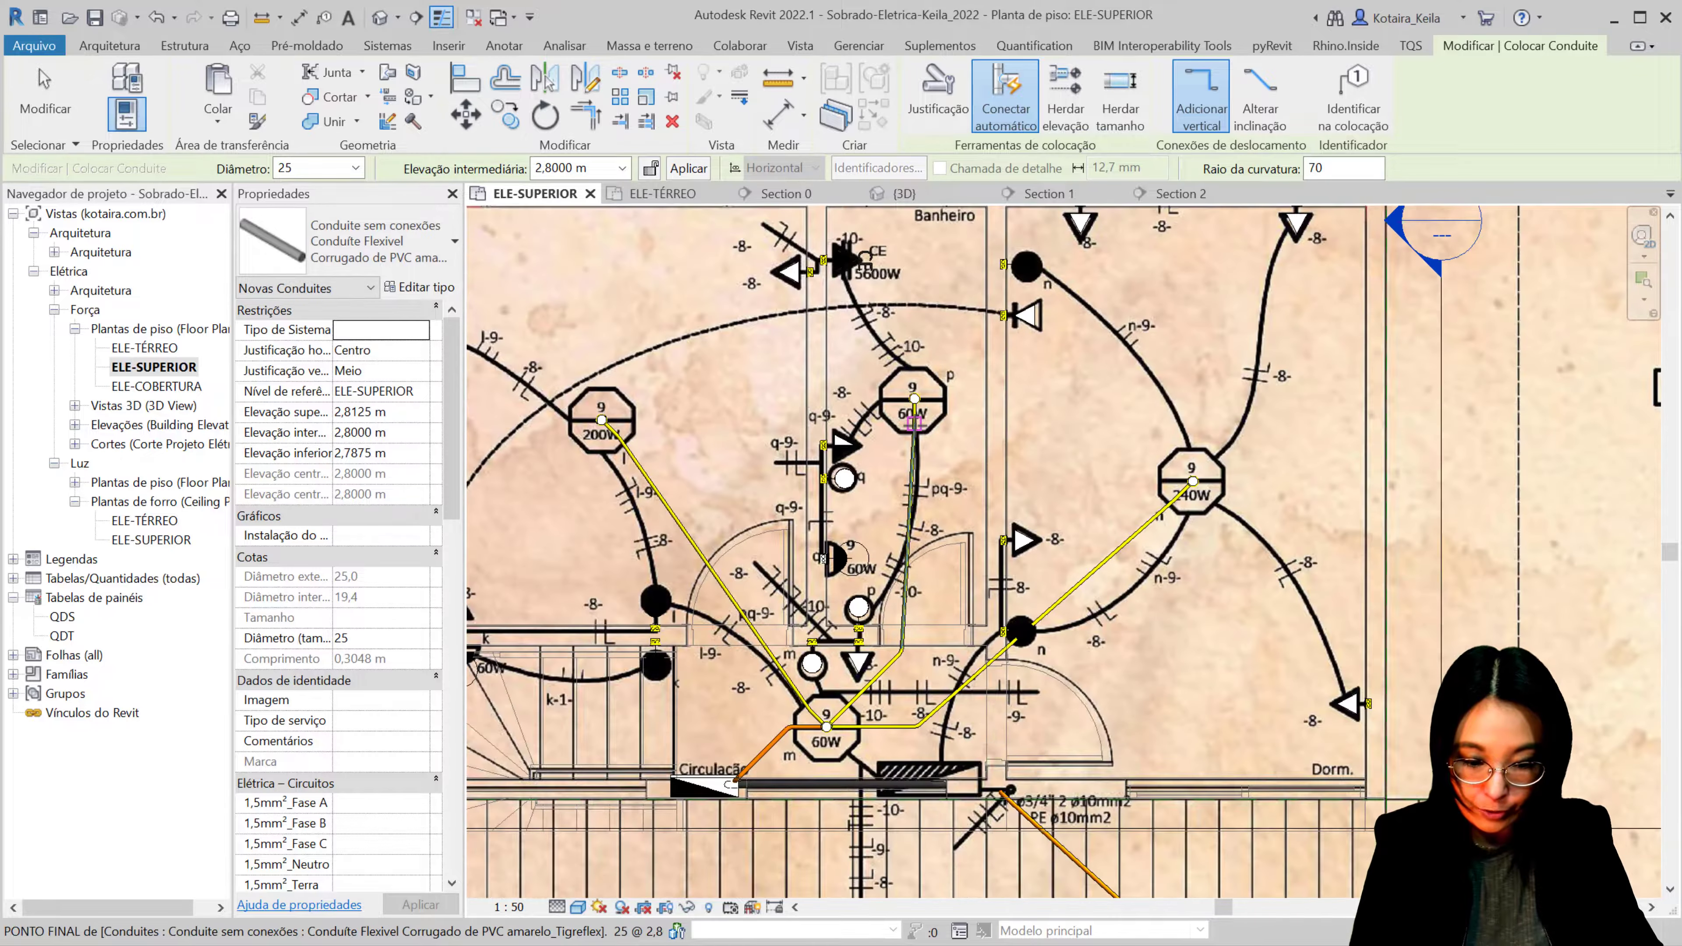
{"action": "middle_click_drag", "start_coordinate": [980, 713], "coordinate": [840, 316]}
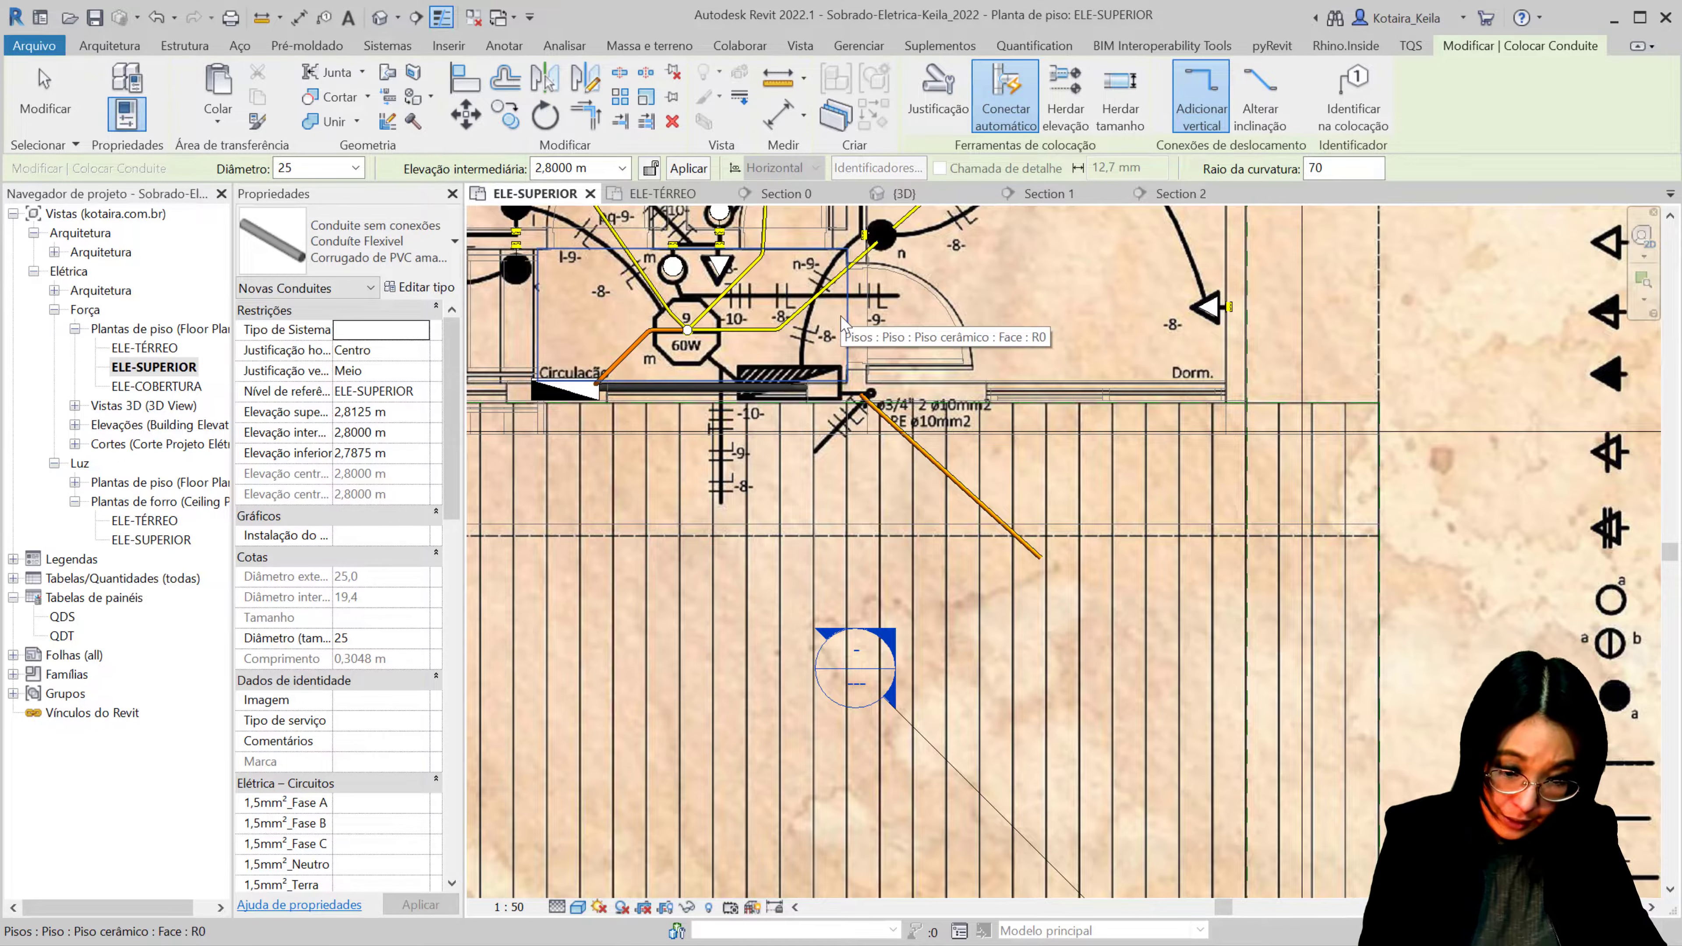
Step: Drag the stair-area plan region's bottom boundary lower to enlarge it
{"action": "key", "text": "Escape"}
{"action": "key", "text": "Escape"}
{"action": "left_click", "coordinate": [940, 472]}
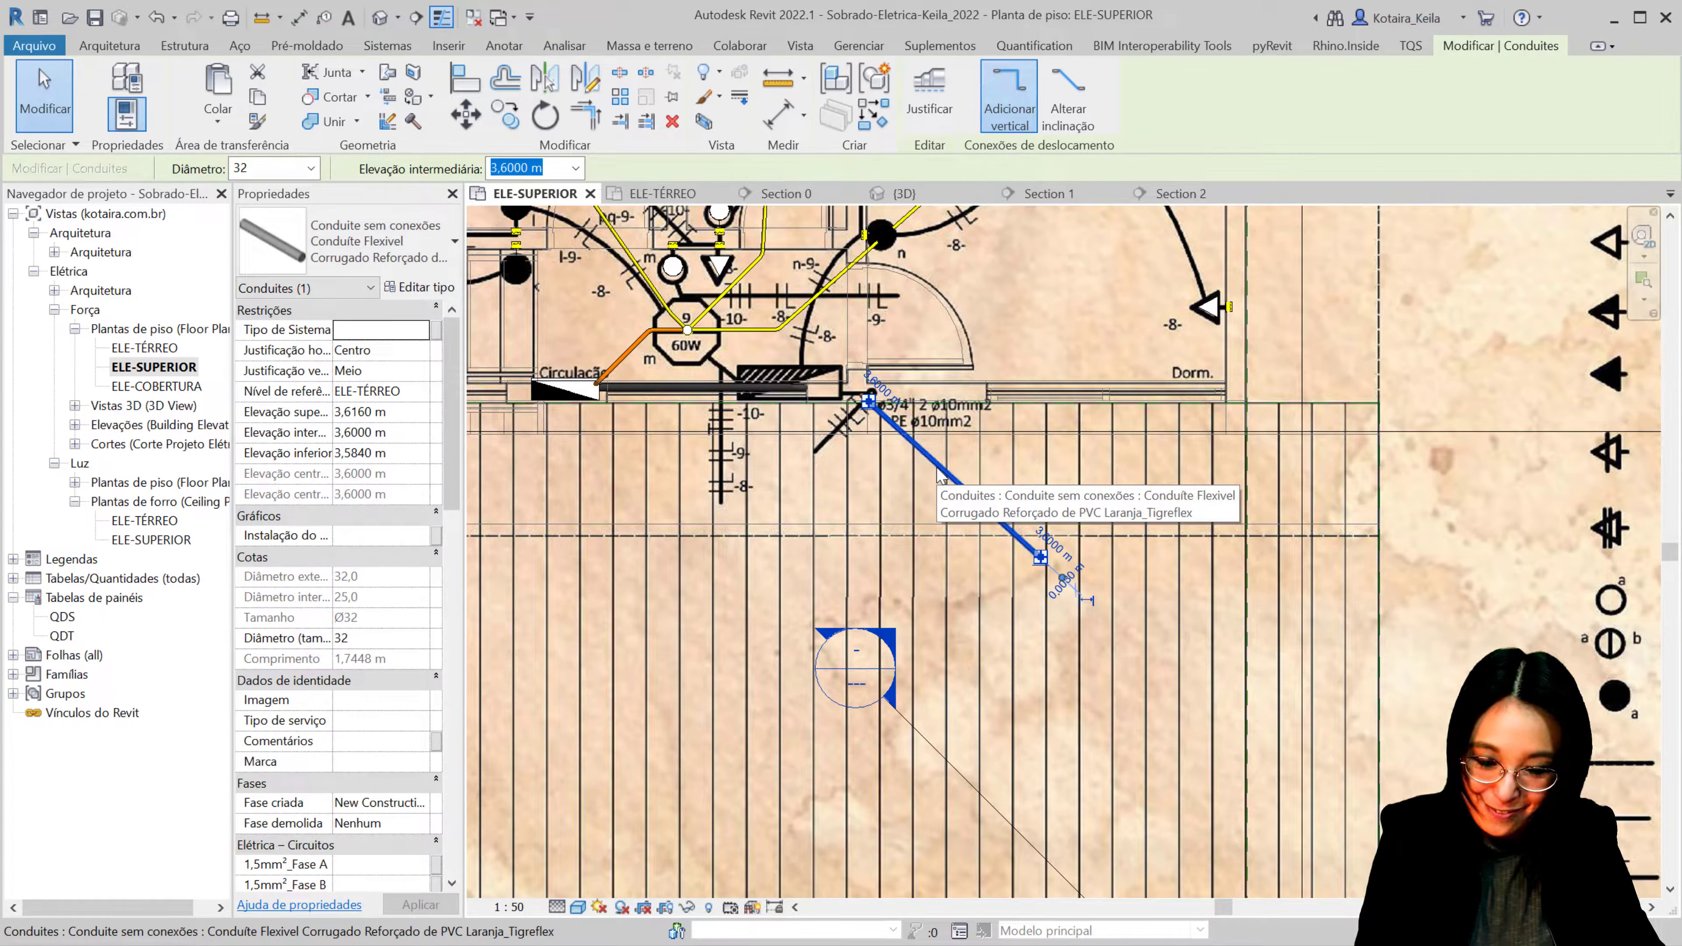
{"action": "left_click", "coordinate": [1276, 403]}
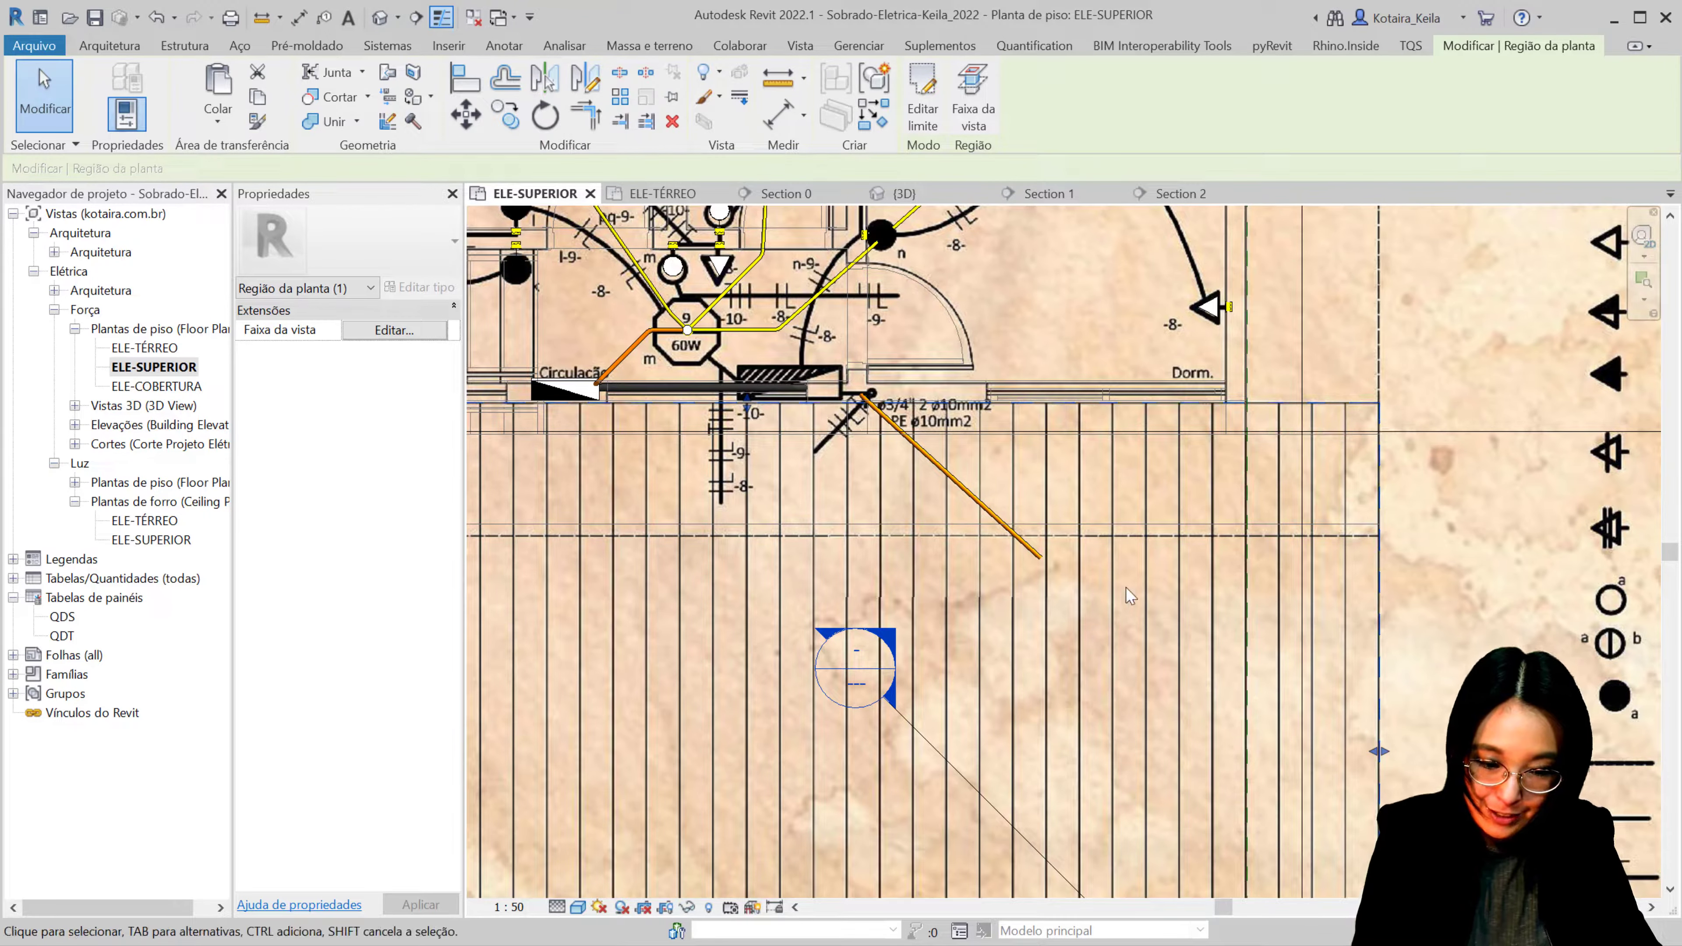
{"action": "mouse_move", "coordinate": [749, 399]}
{"action": "left_mouse_down"}
{"action": "mouse_move", "coordinate": [766, 583]}
{"action": "mouse_move", "coordinate": [757, 392]}
{"action": "left_mouse_up"}
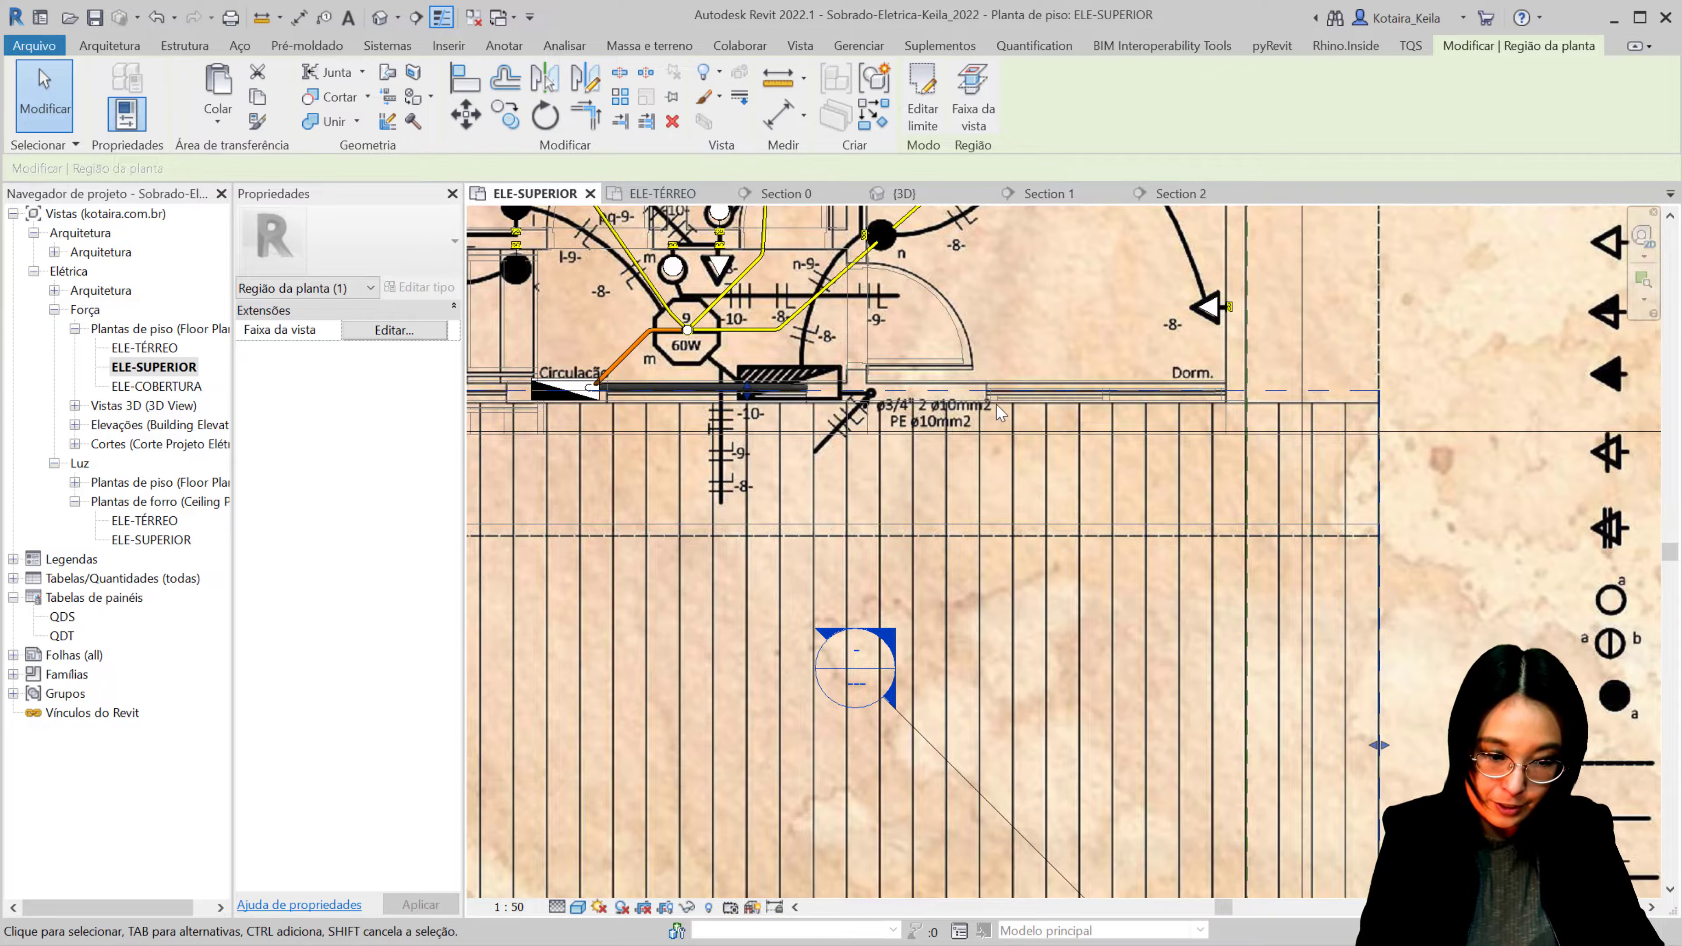
{"action": "middle_click_drag", "start_coordinate": [997, 410], "coordinate": [1016, 655]}
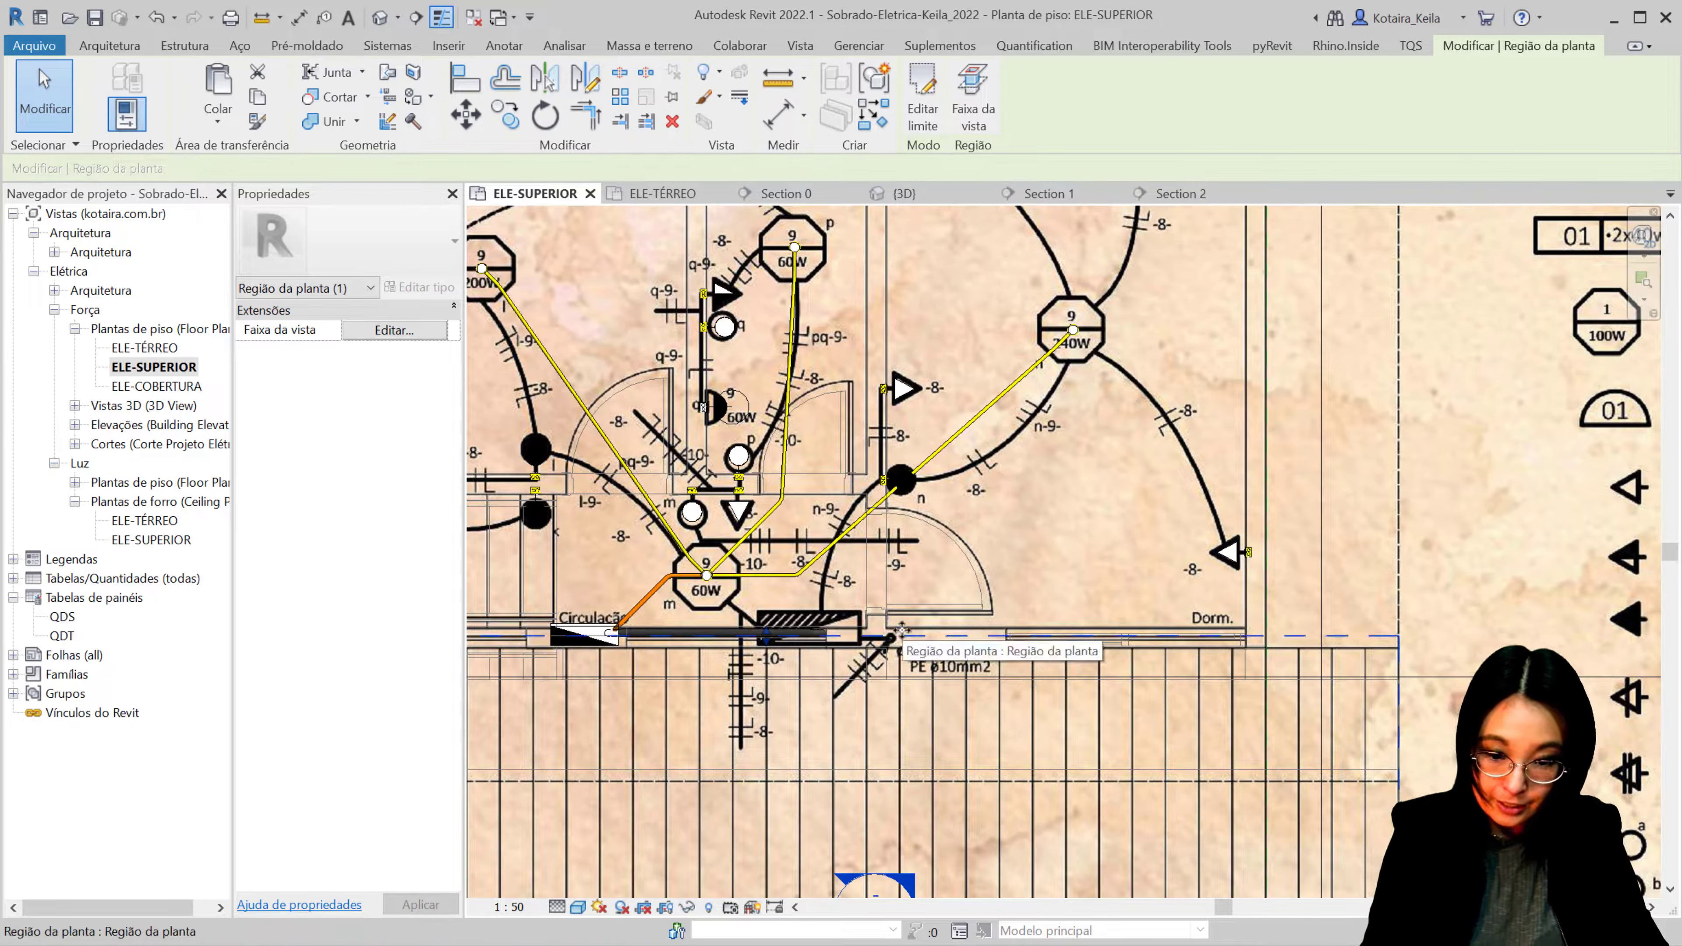
Step: Review the plan region's view range offsets 3,80 / 3,75 / 3,70 m and accept them
{"action": "left_click", "coordinate": [395, 330]}
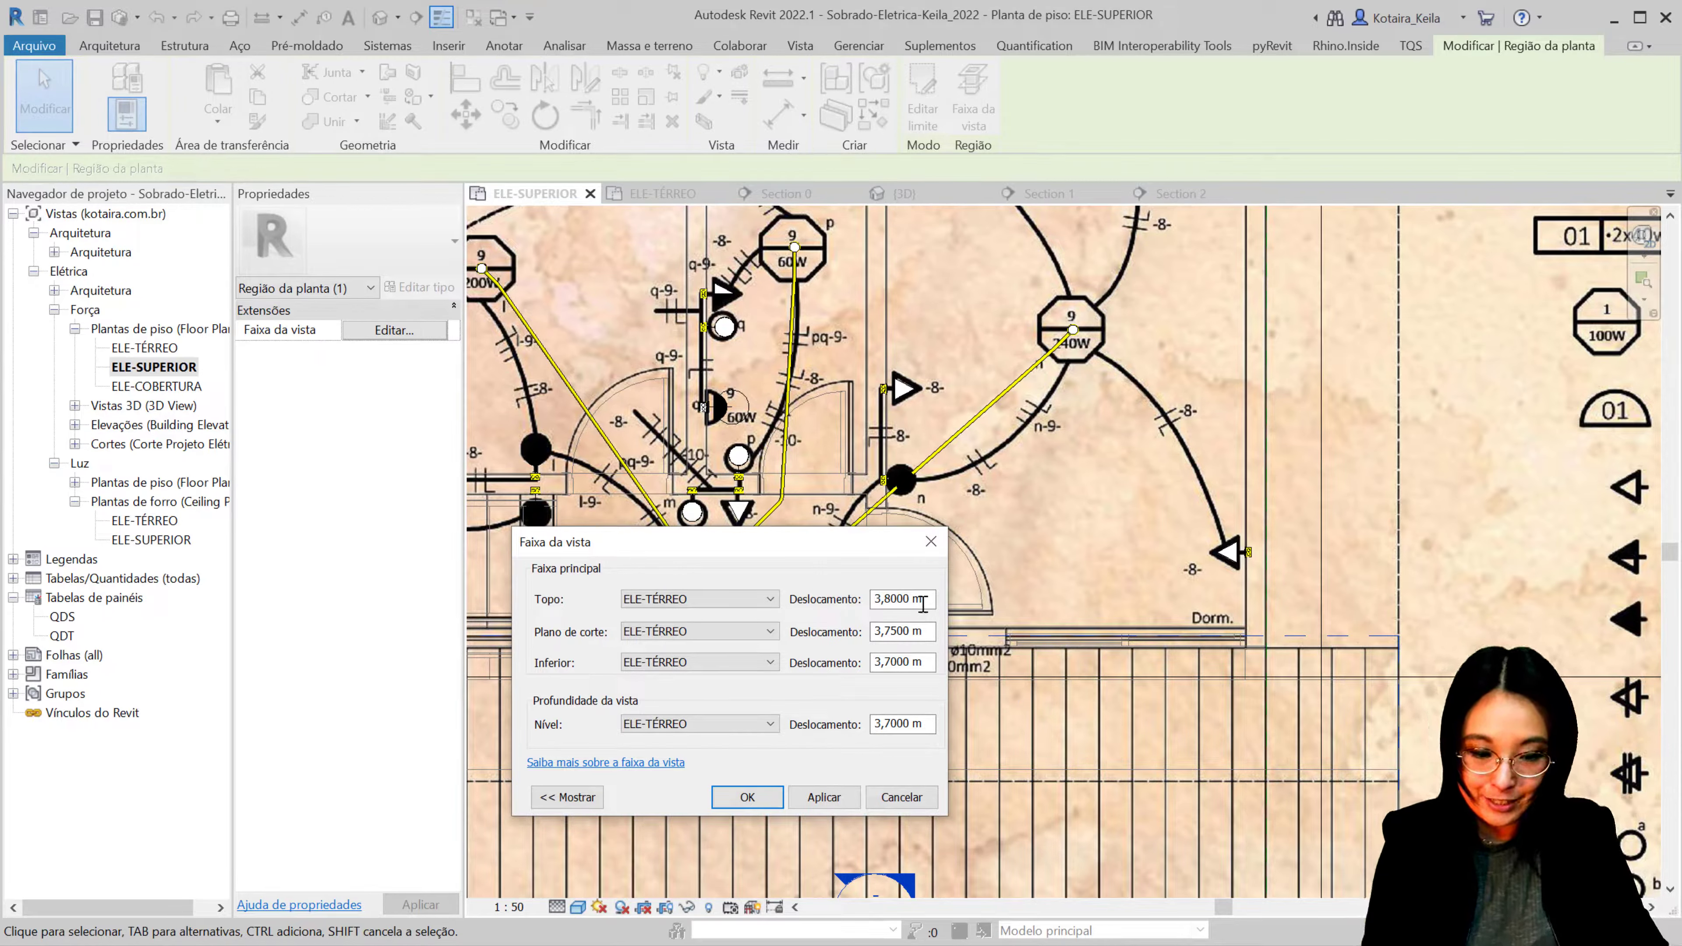
{"action": "left_click", "coordinate": [909, 632]}
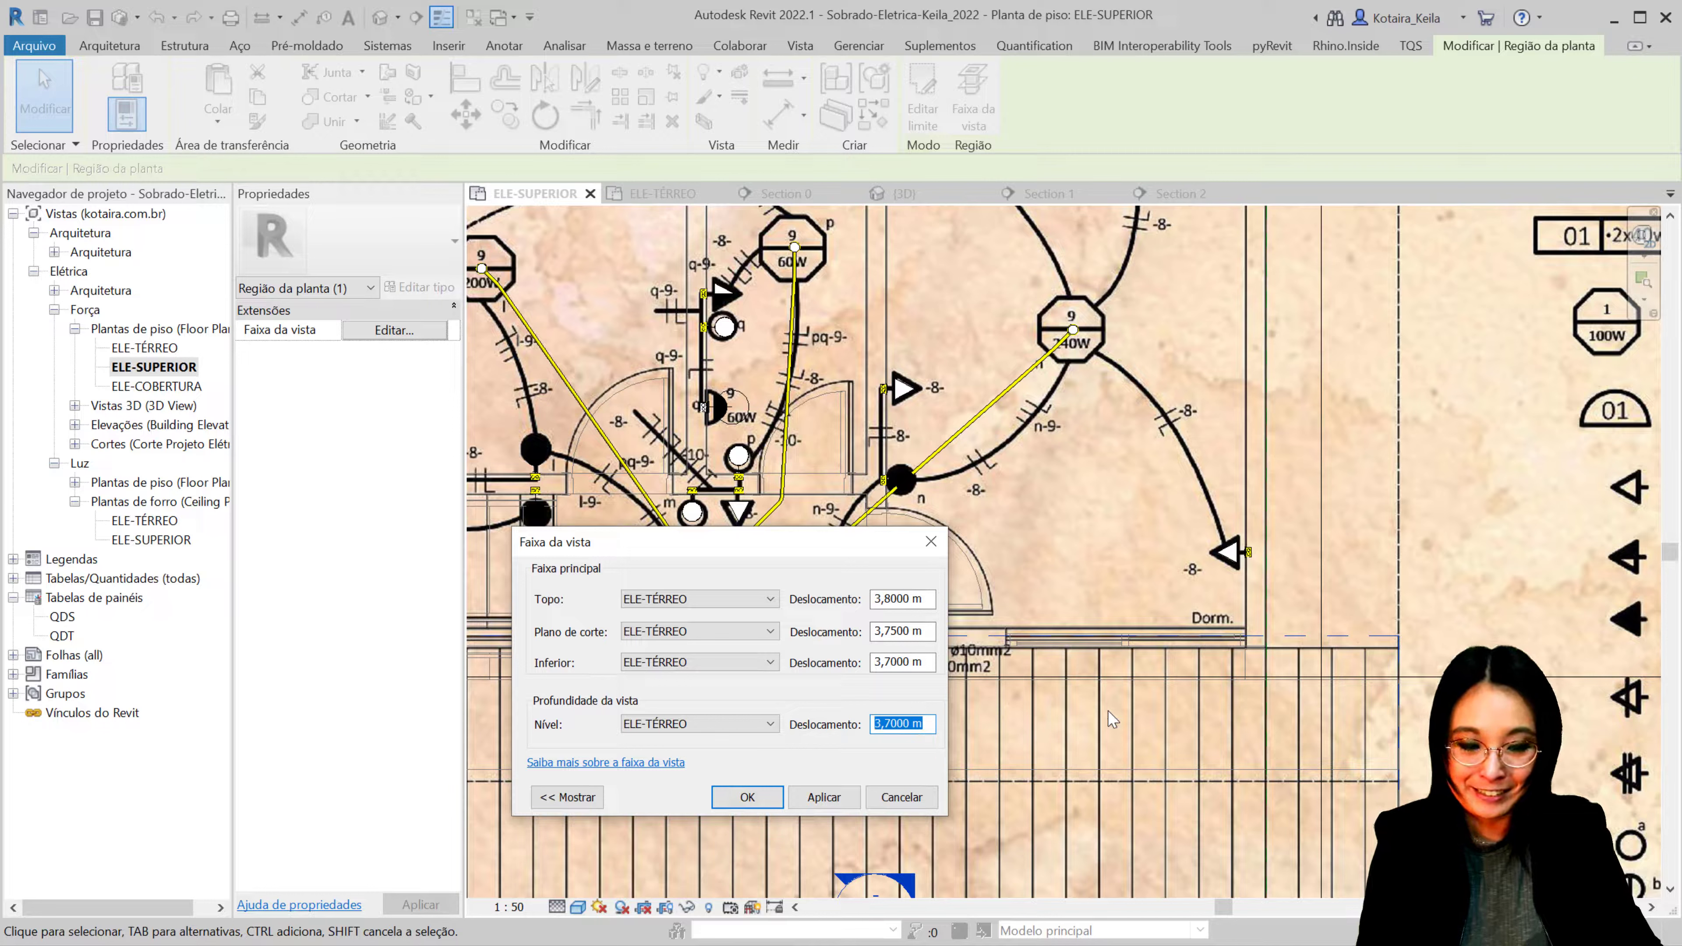
{"action": "left_click", "coordinate": [745, 799]}
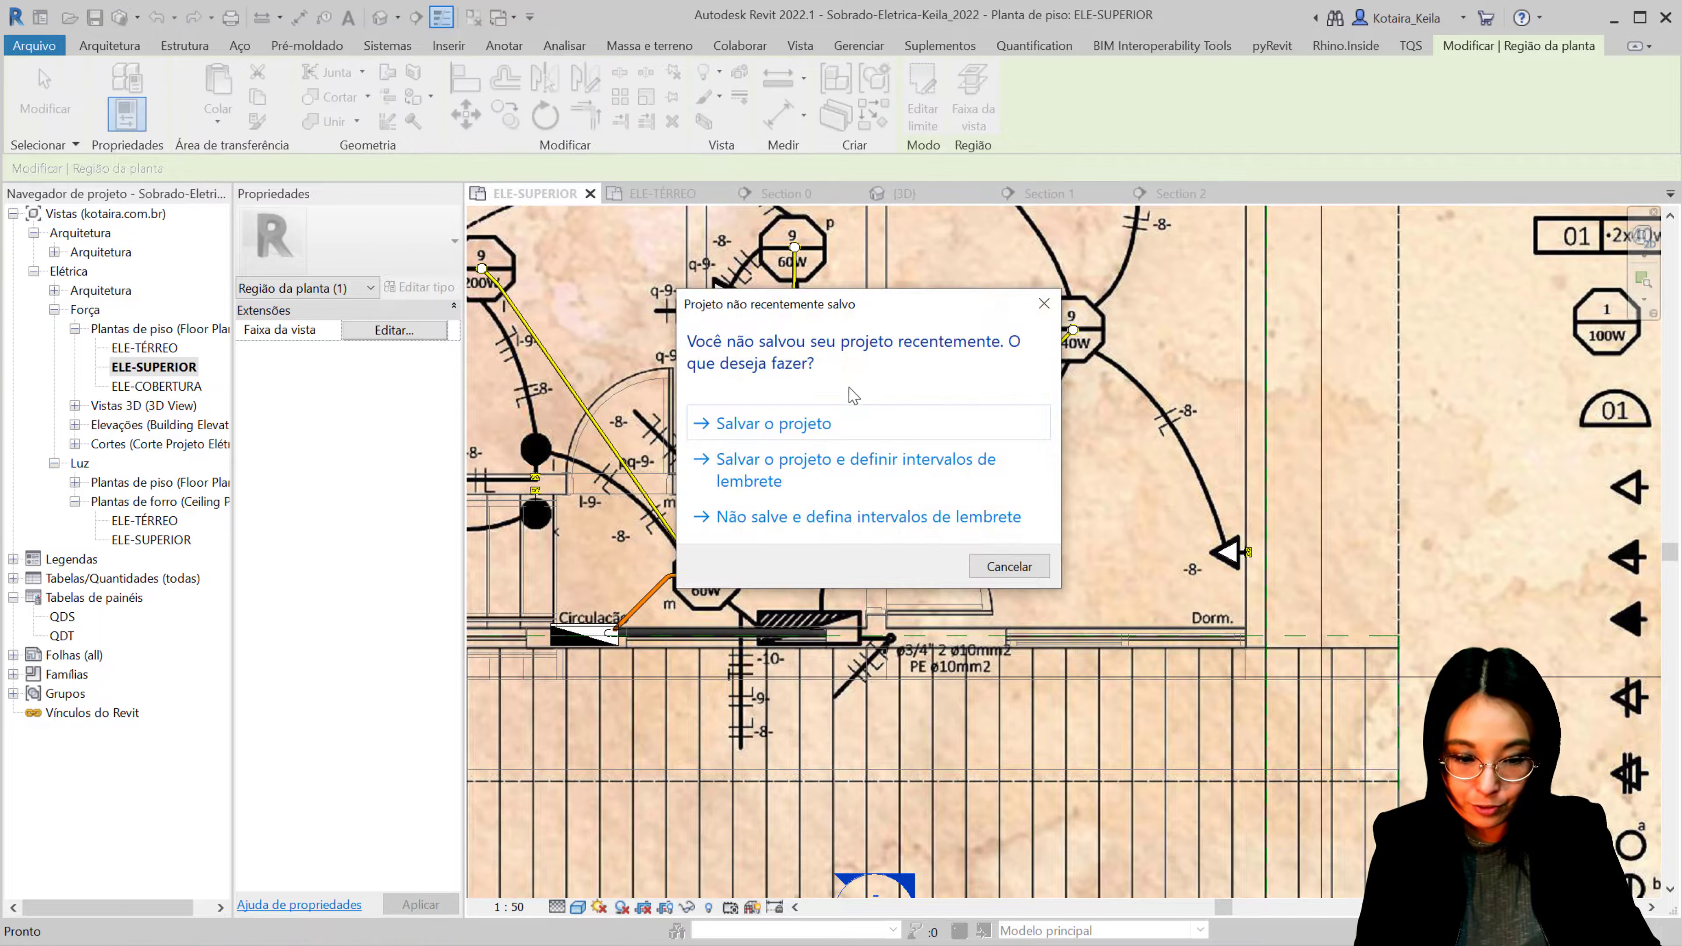
Step: Save the project from the reminder and orbit the 3D view to inspect the conduit network
{"action": "left_click", "coordinate": [846, 430]}
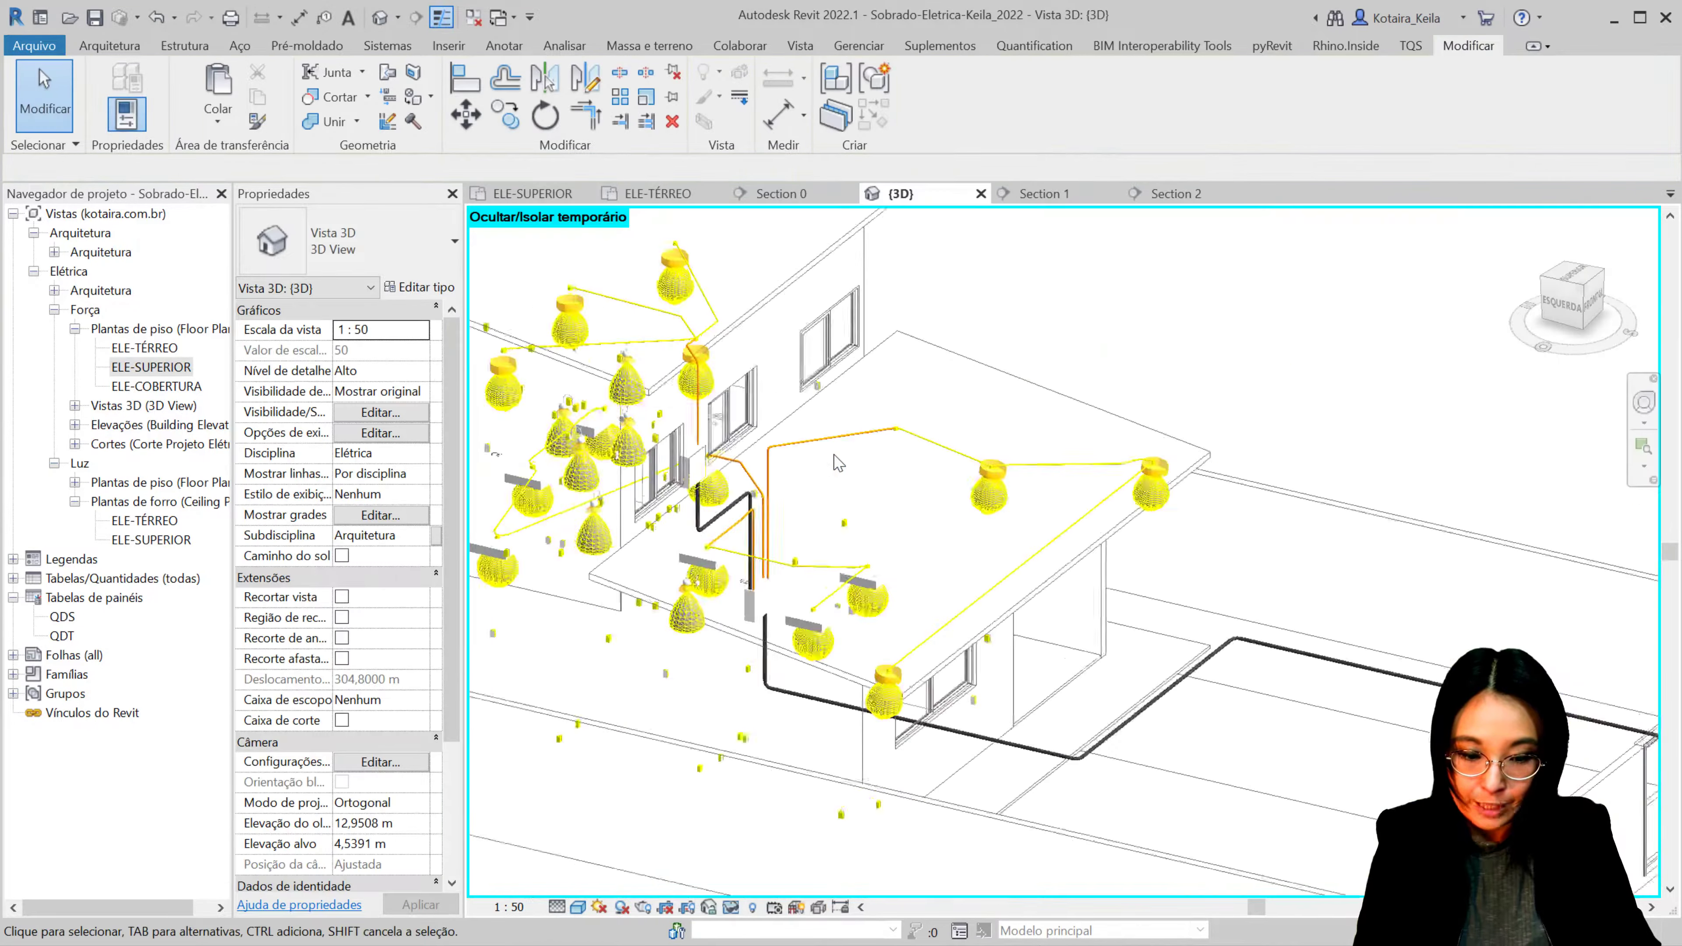
{"action": "mouse_move", "coordinate": [846, 431]}
{"action": "middle_mouse_down", "text": "shift"}
{"action": "mouse_move", "coordinate": [842, 539]}
{"action": "mouse_move", "coordinate": [604, 718]}
{"action": "middle_mouse_up", "text": "shift"}
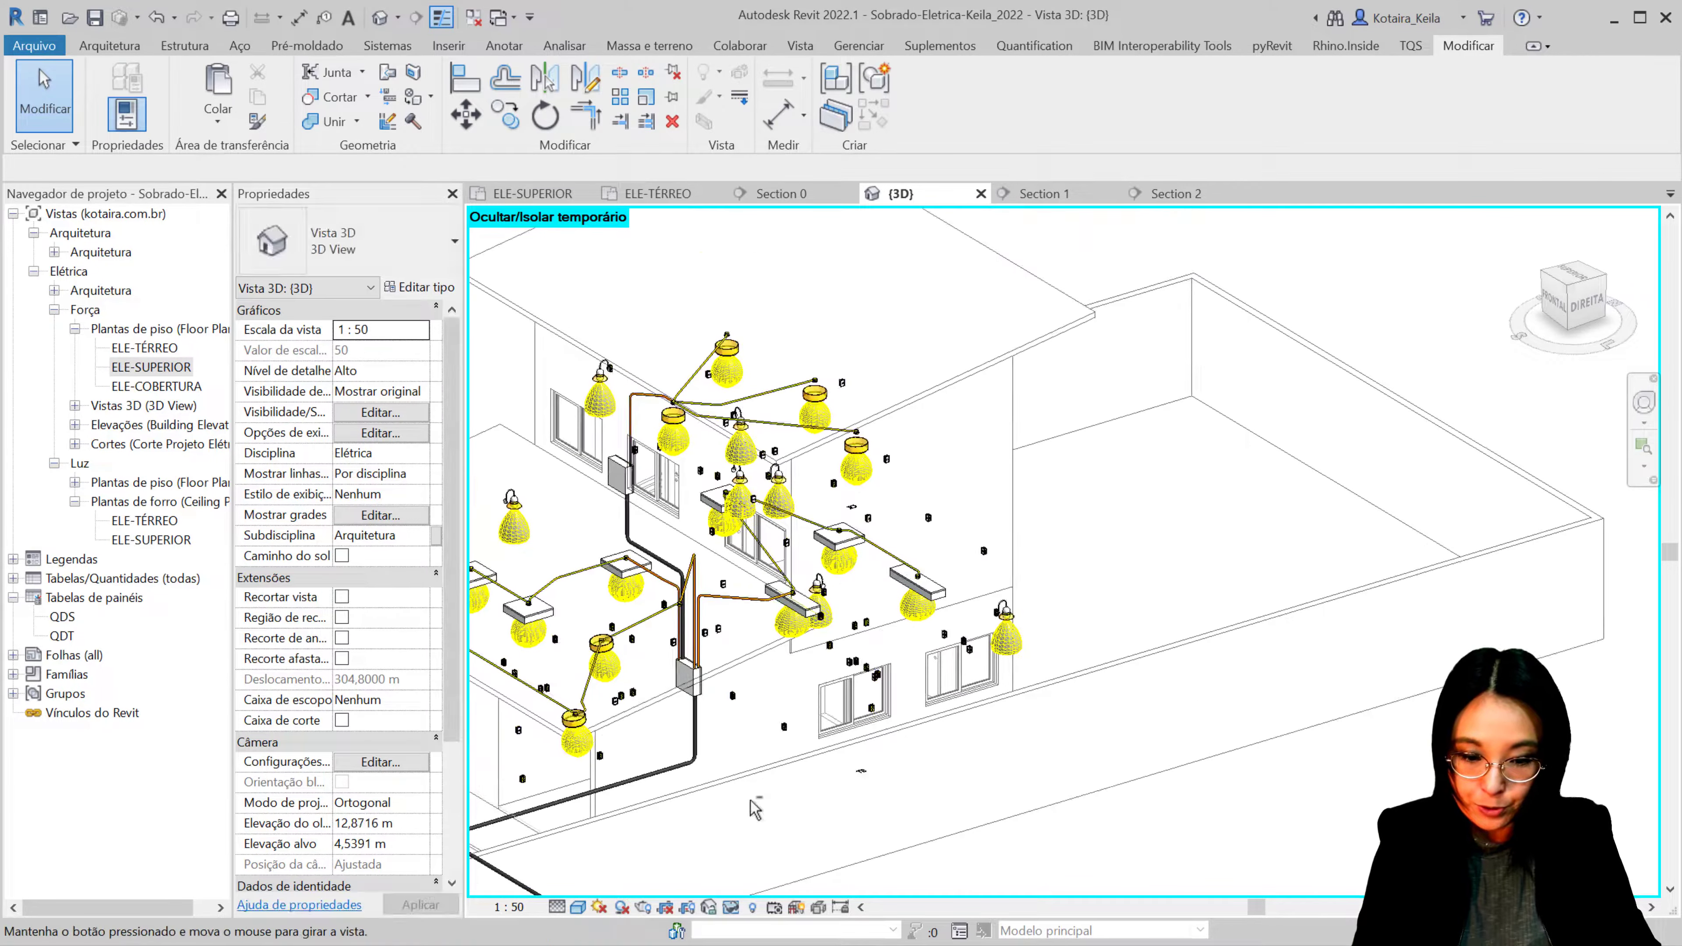
{"action": "middle_click_drag", "start_coordinate": [751, 807], "coordinate": [966, 806], "text": "shift"}
{"action": "middle_click_drag", "start_coordinate": [886, 769], "coordinate": [1100, 544]}
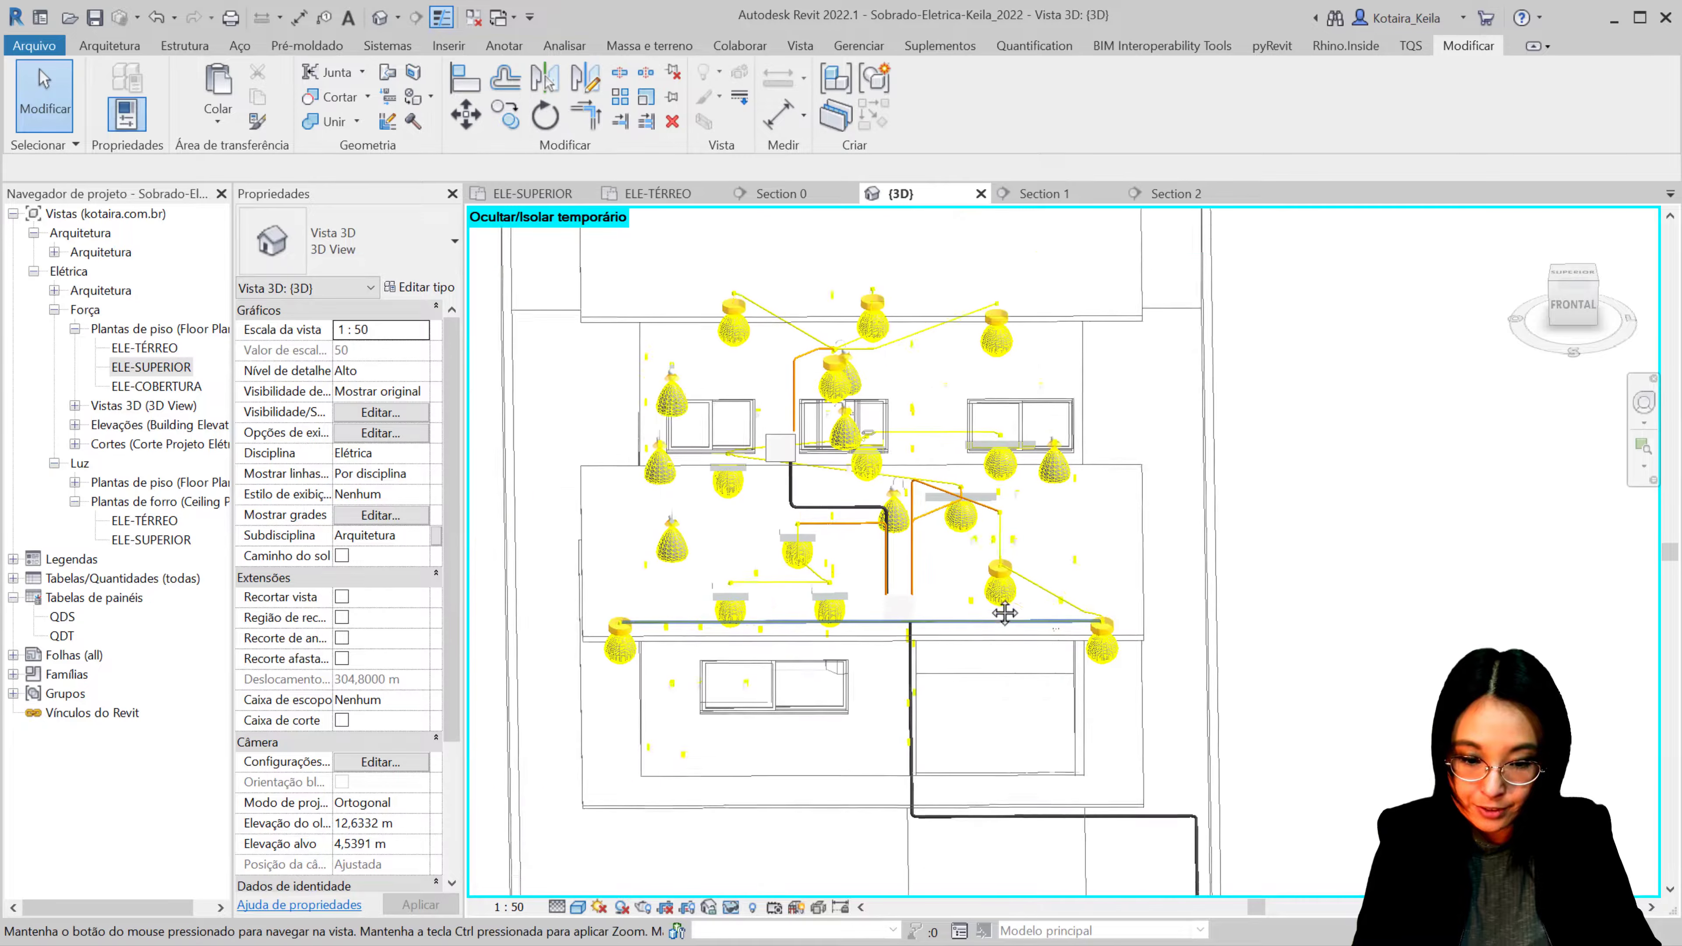